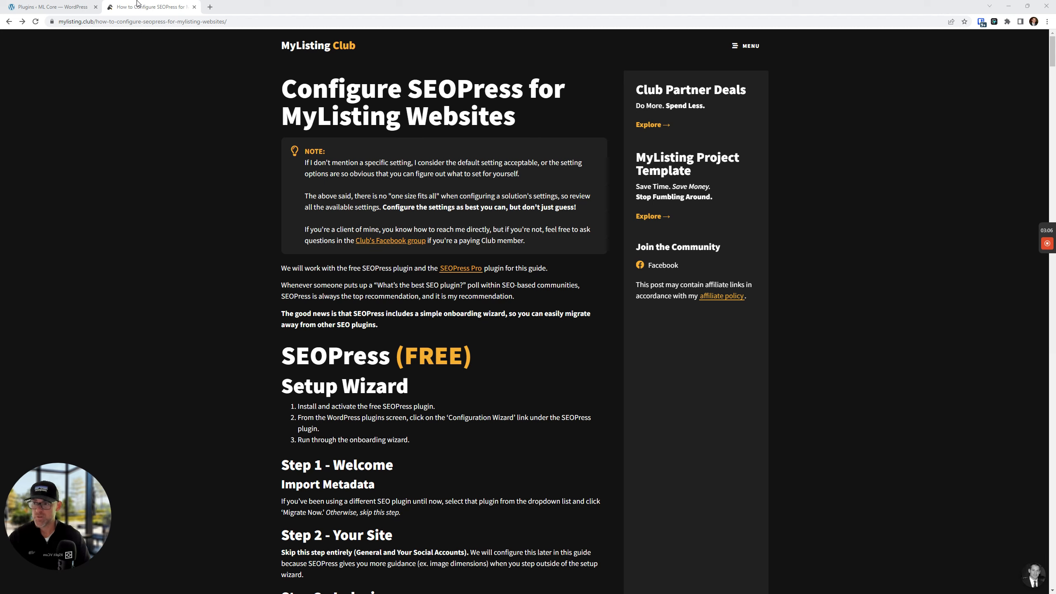
Install and activate the free SEOPress – On-site SEO plugin from the WordPress plugin directory.
{"action": "left_click_drag", "start_coordinate": [136, 3], "coordinate": [1055, 400]}
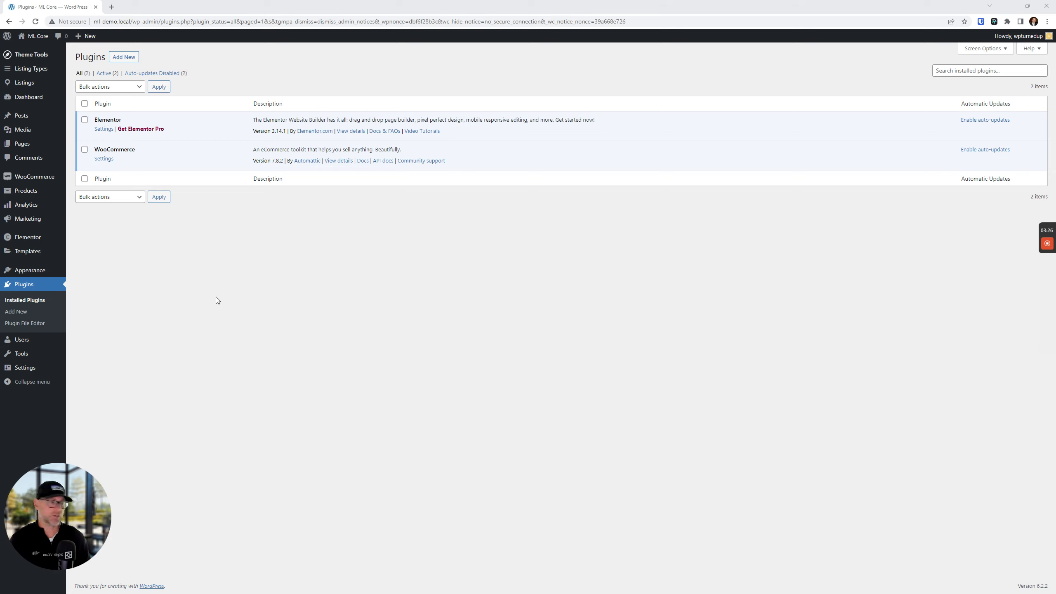
{"action": "left_click", "coordinate": [130, 61]}
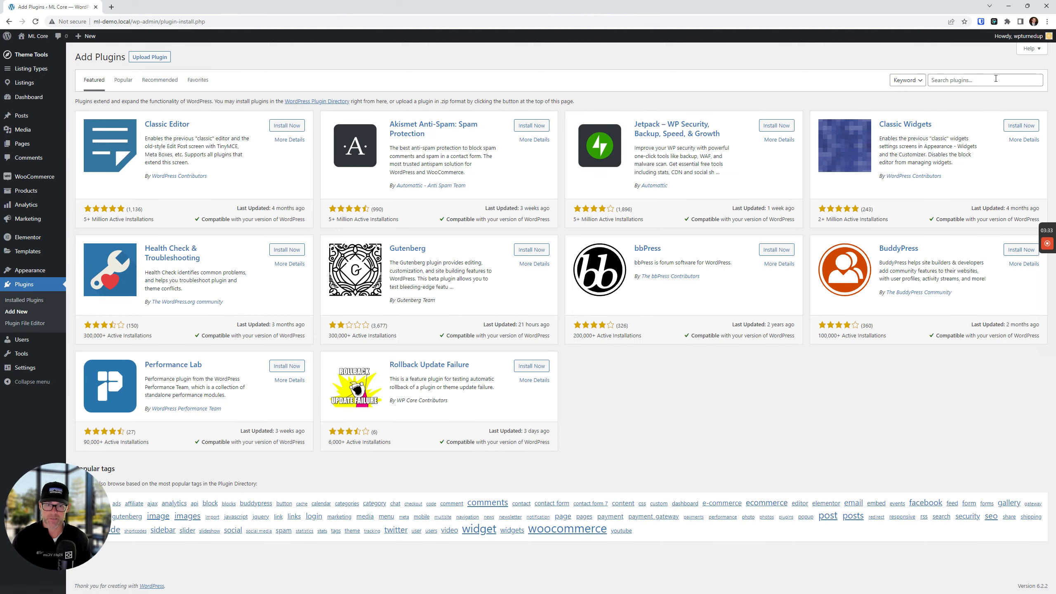
{"action": "left_click", "coordinate": [999, 78]}
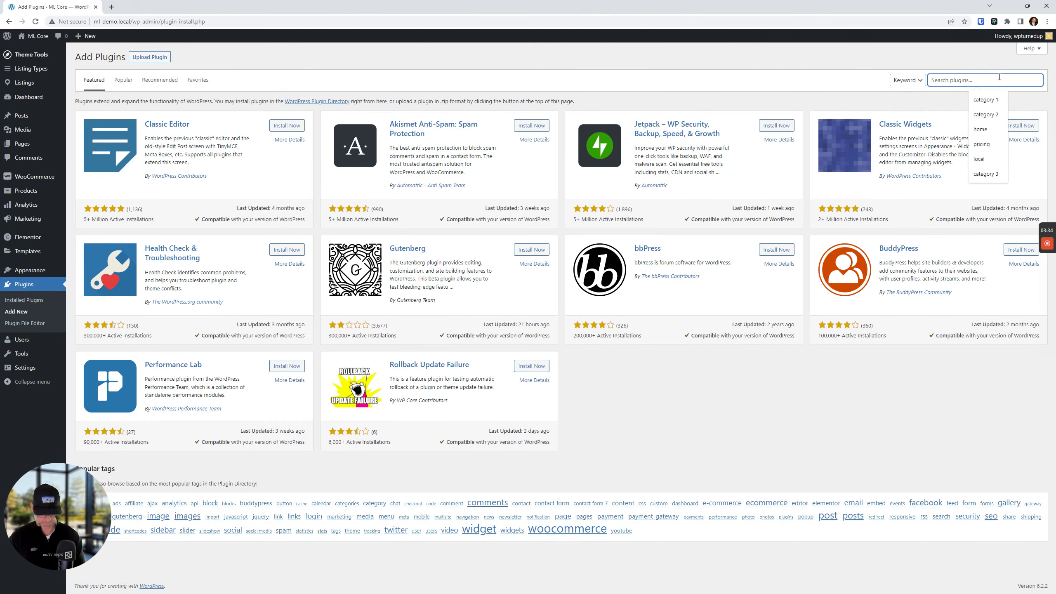
{"action": "type", "text": "seo"}
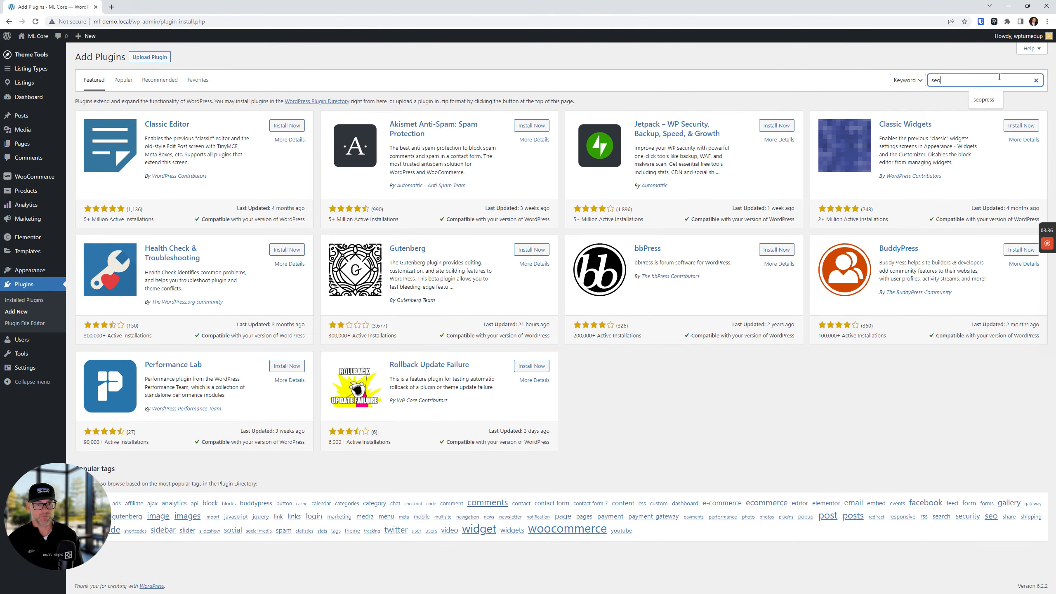
{"action": "type", "text": "press"}
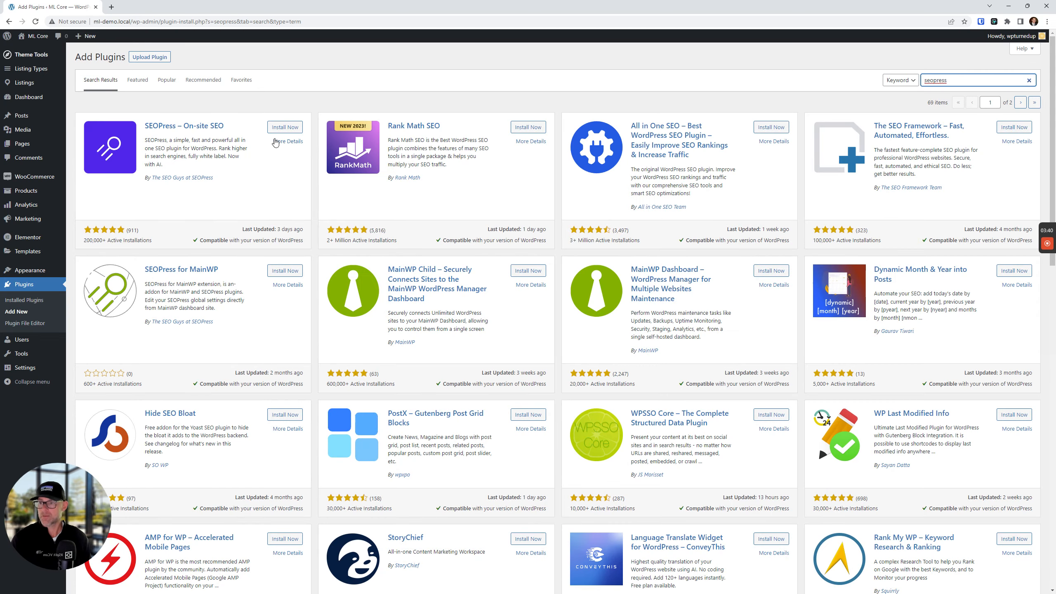
{"action": "left_click", "coordinate": [285, 128]}
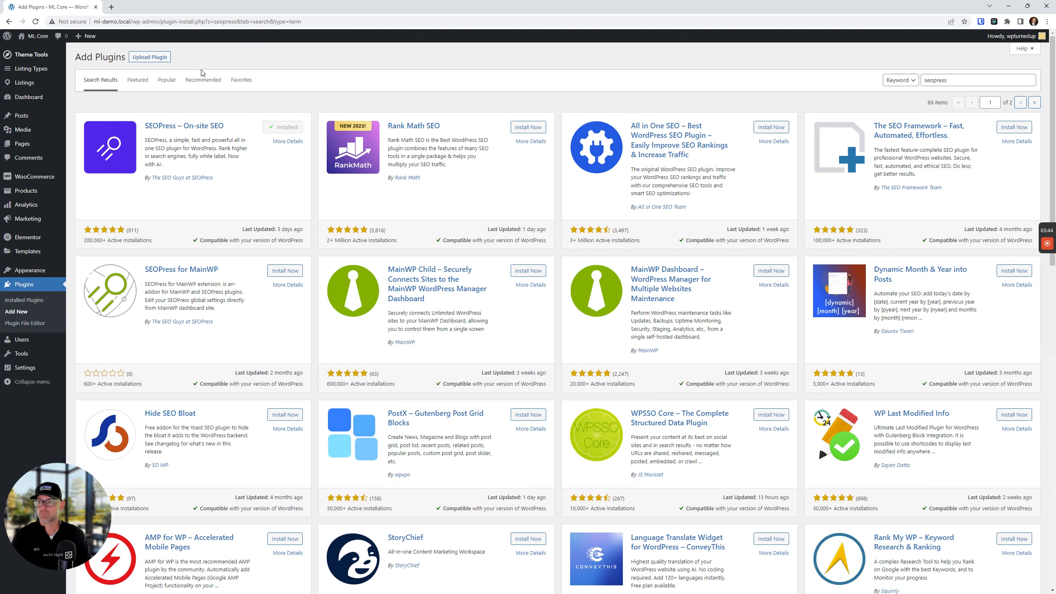
{"action": "left_click", "coordinate": [277, 129]}
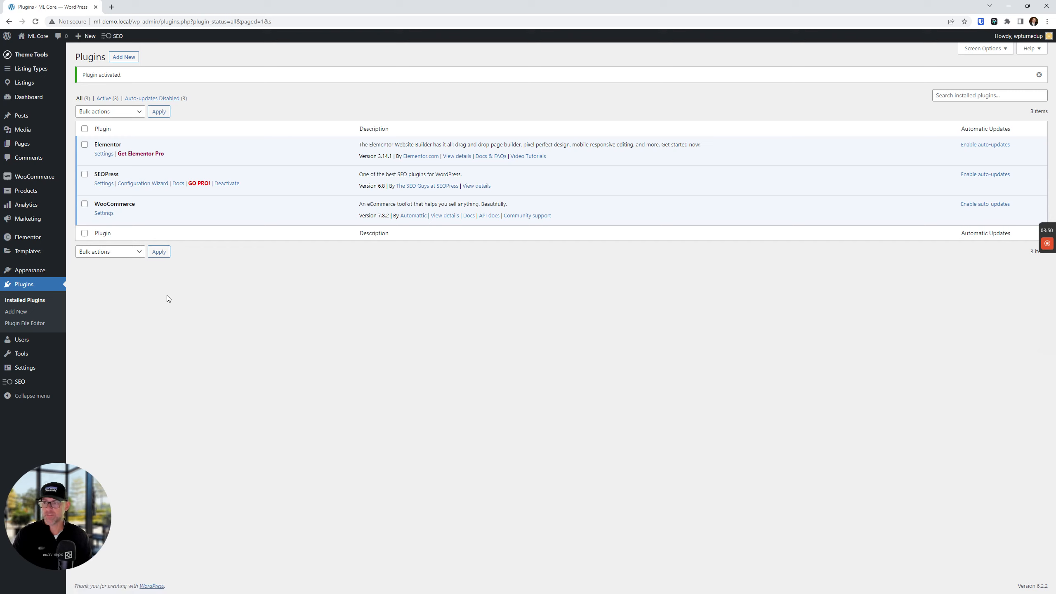
Open the SEOPress configuration wizard in a new browser tab and proceed past its welcome page.
{"action": "right_click", "coordinate": [151, 184]}
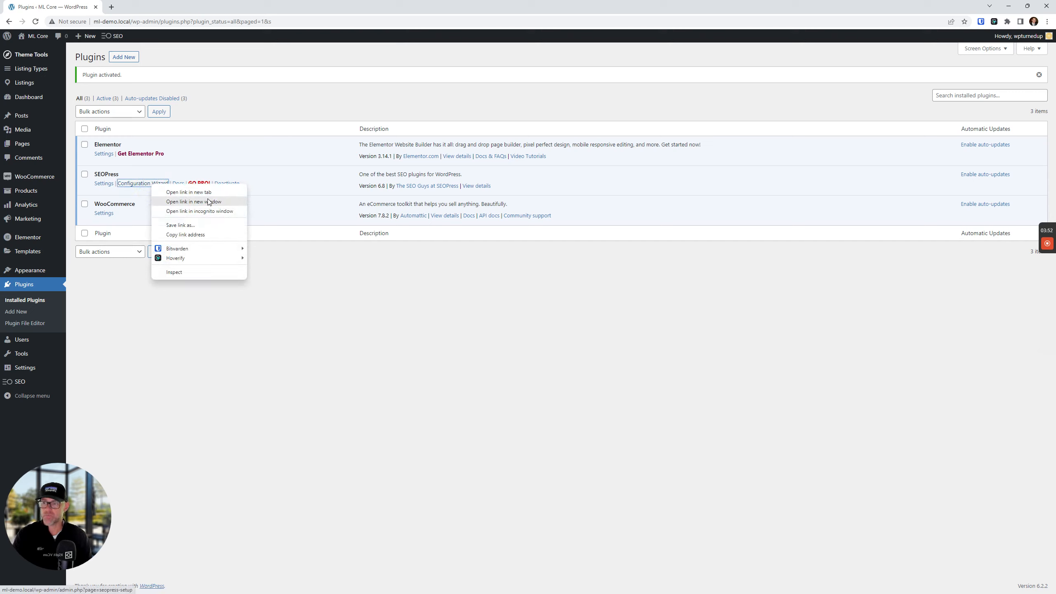
{"action": "left_click", "coordinate": [216, 191]}
{"action": "left_click", "coordinate": [155, 4]}
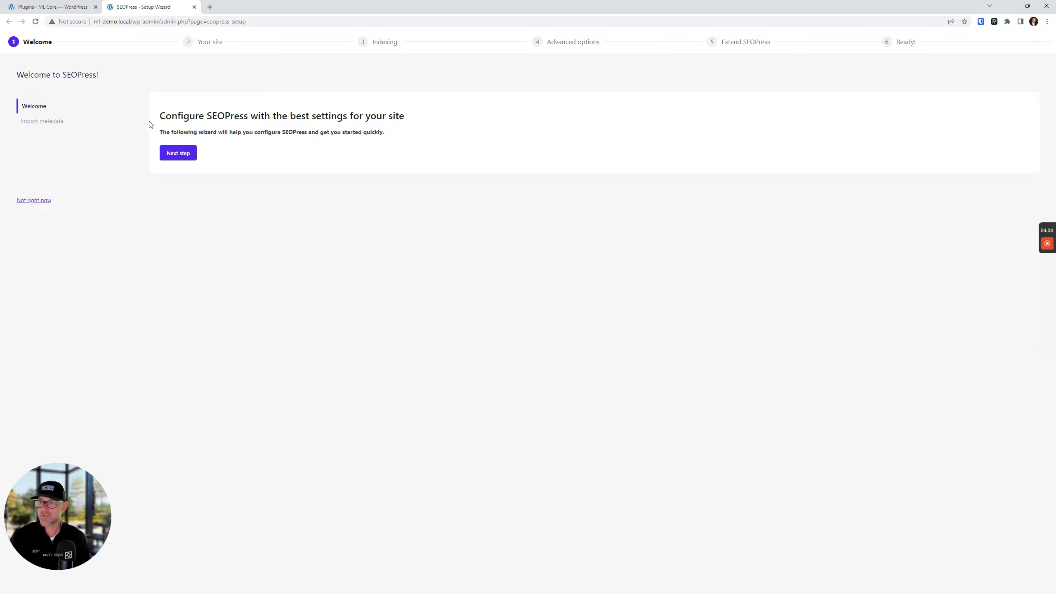
{"action": "left_click", "coordinate": [183, 154]}
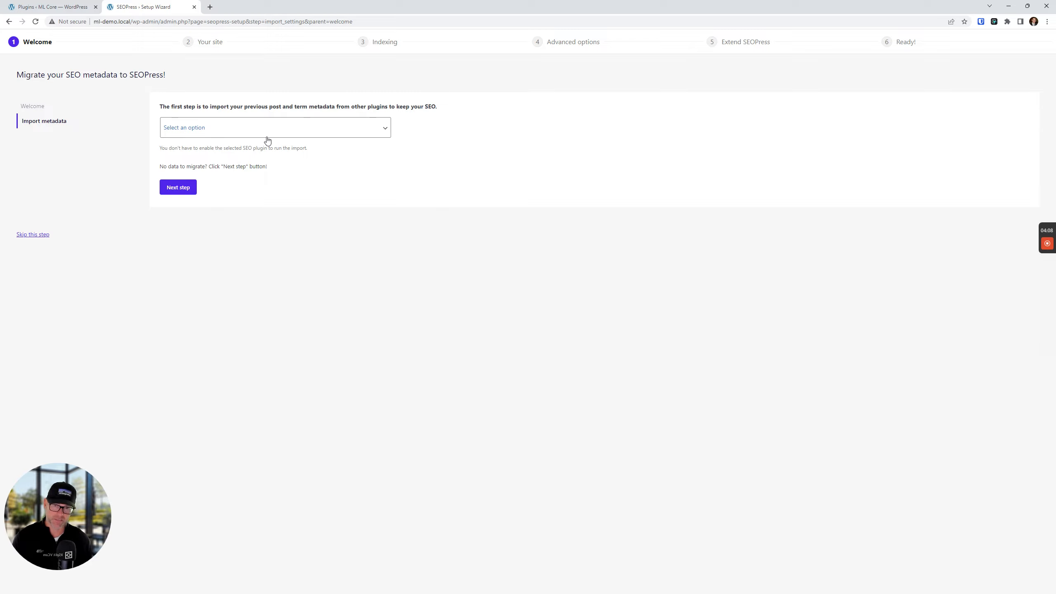
Review the SEO plugins available as metadata import sources and skip the import step.
{"action": "left_click", "coordinate": [311, 127]}
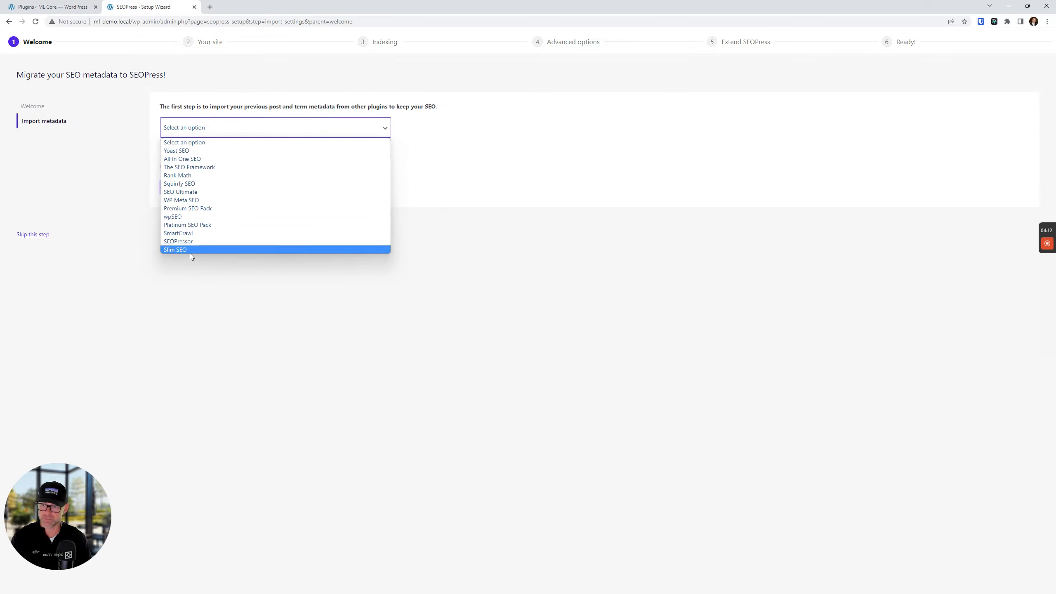
{"action": "left_click", "coordinate": [281, 392]}
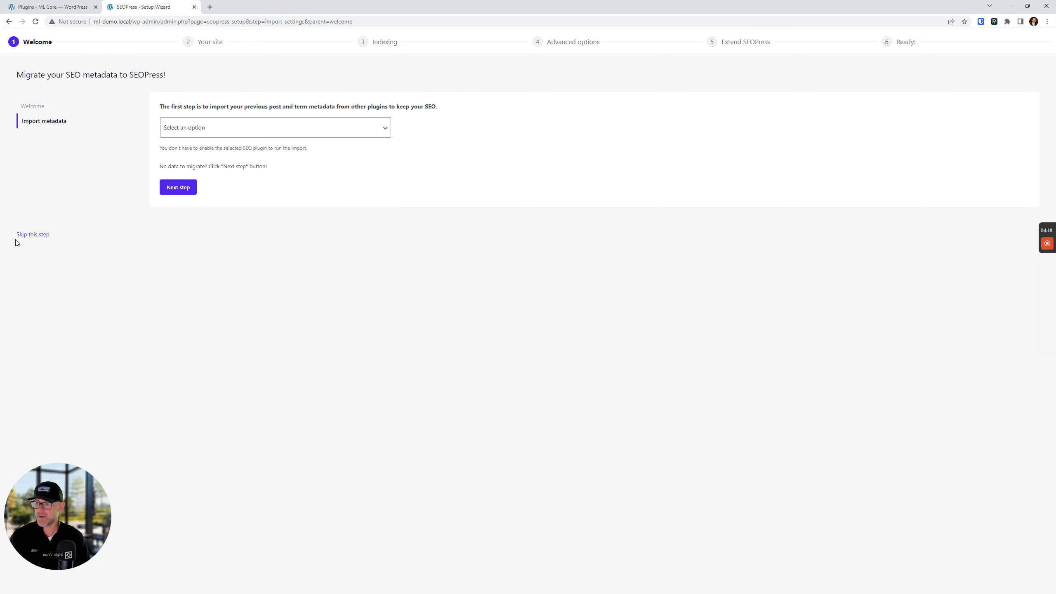
{"action": "left_click", "coordinate": [28, 235]}
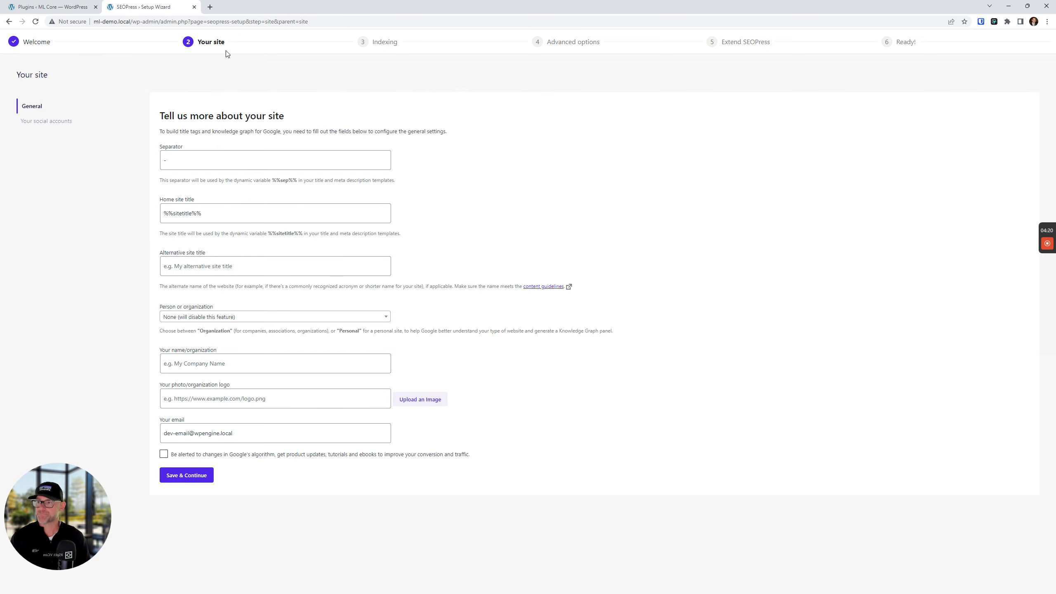
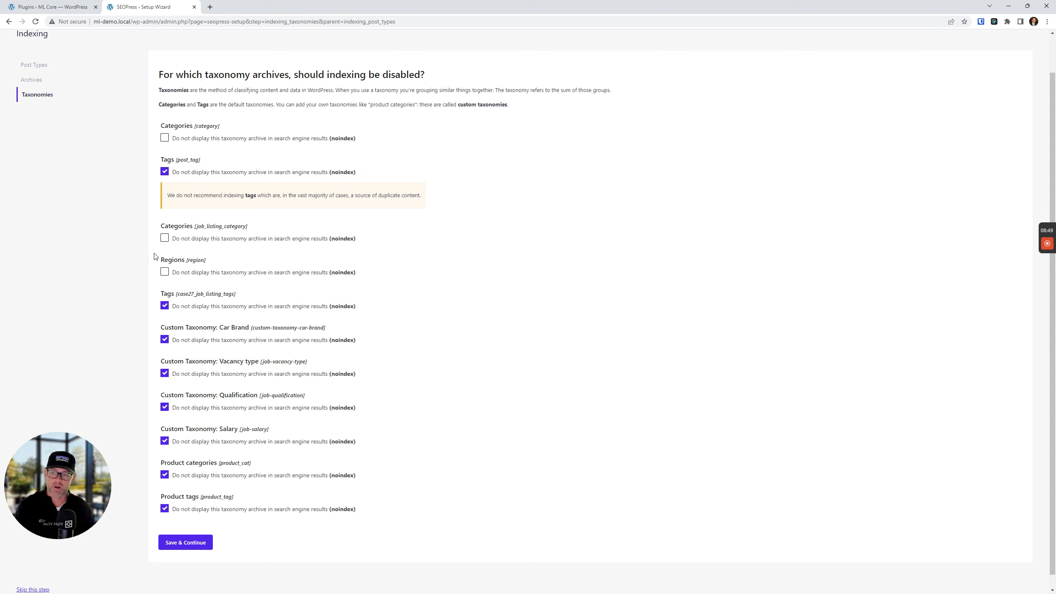
{"action": "left_click", "coordinate": [164, 239]}
{"action": "left_click", "coordinate": [165, 274]}
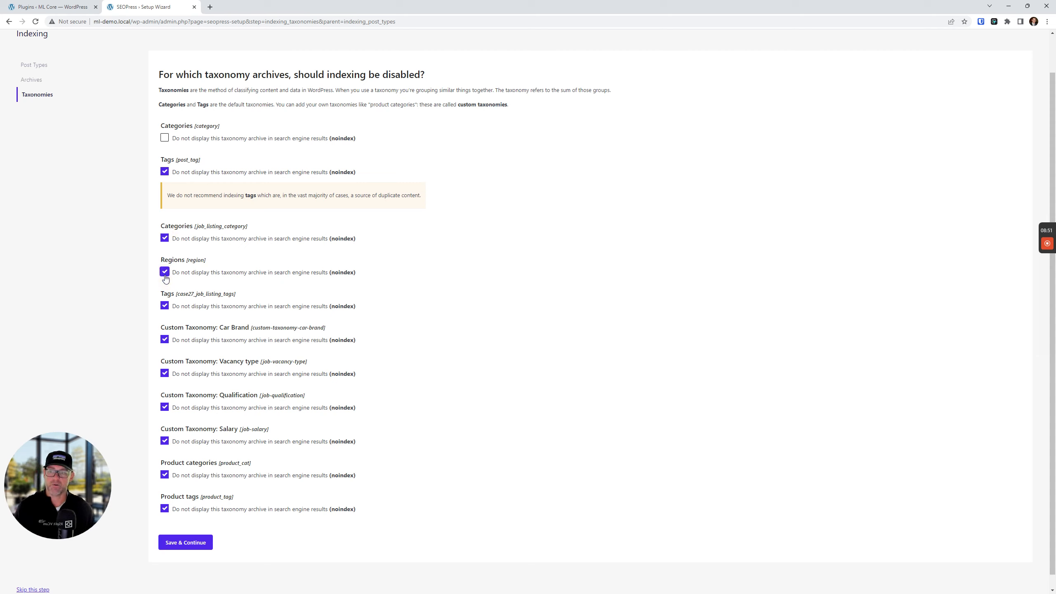
{"action": "left_click", "coordinate": [165, 274]}
{"action": "left_click", "coordinate": [165, 239]}
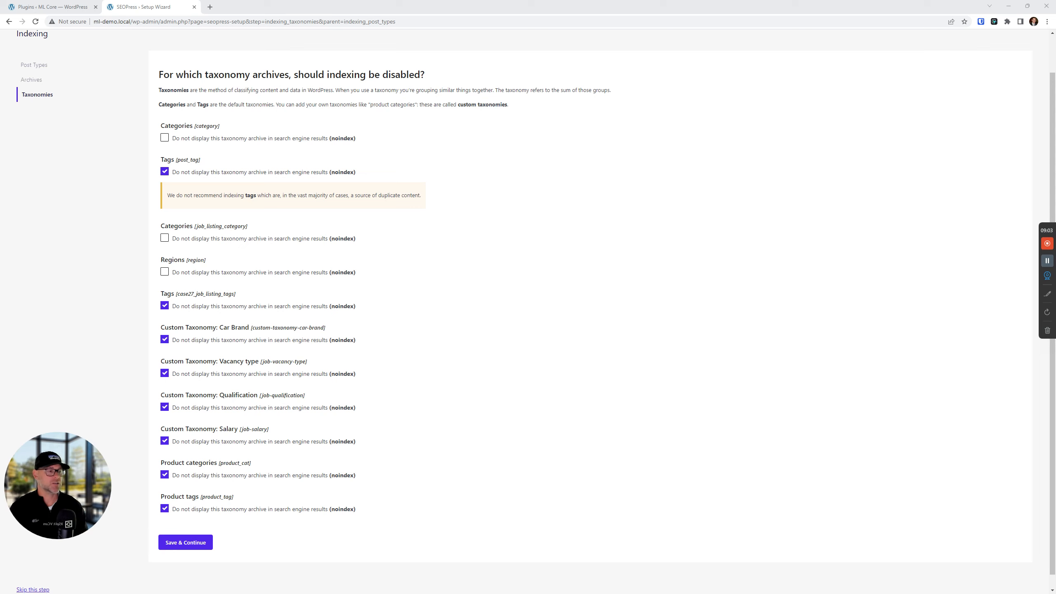
Examine the Chicago region page on the FIT demo site, reached from a gym listing, and return to the setup wizard.
{"action": "left_click_drag", "start_coordinate": [520, 0], "coordinate": [522, 4]}
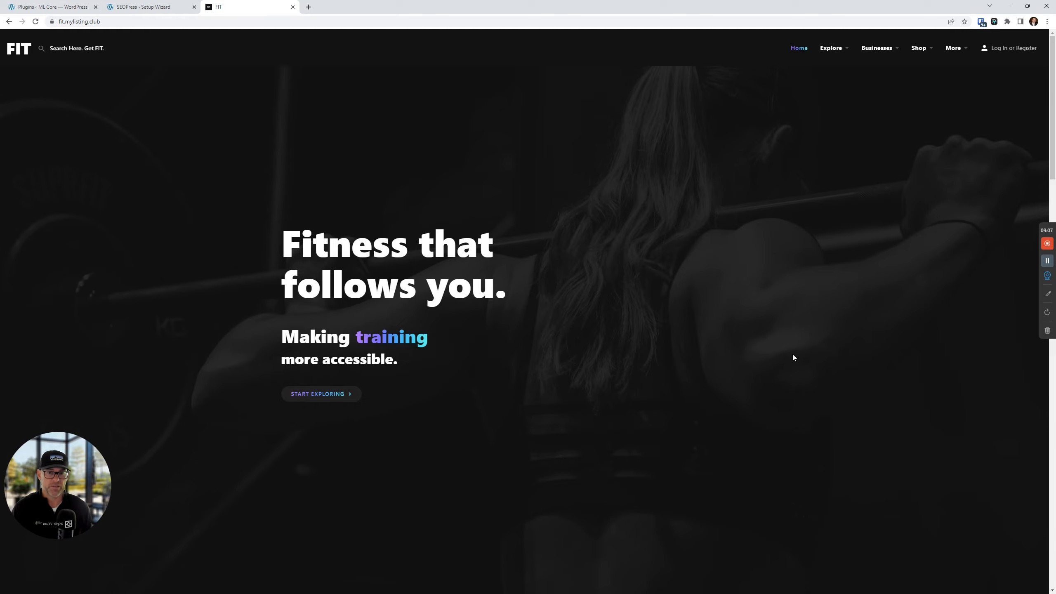
{"action": "left_click", "coordinate": [323, 393]}
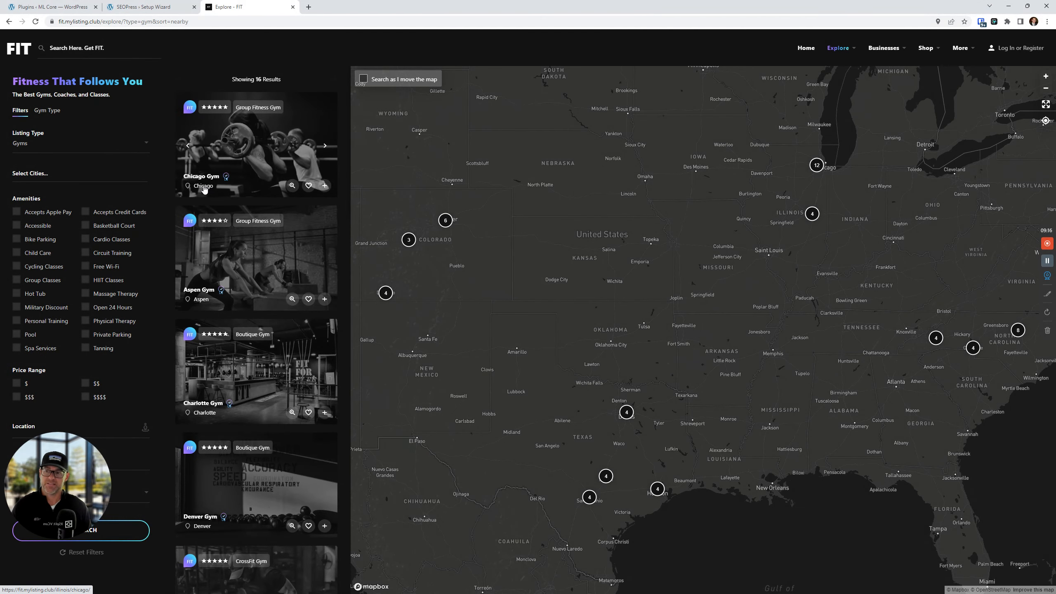
{"action": "left_click", "coordinate": [204, 186]}
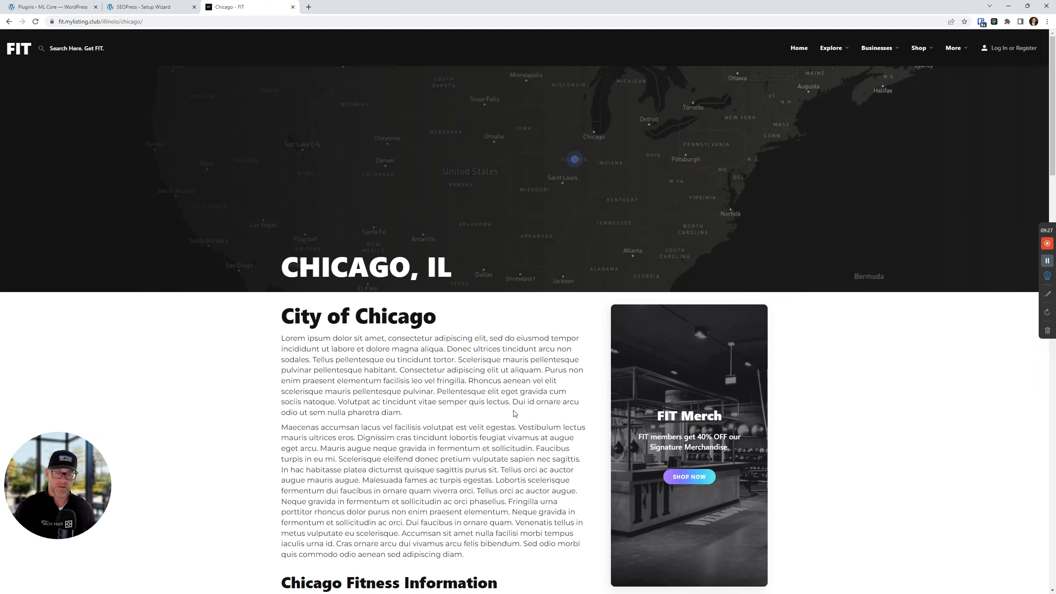
{"action": "scroll", "coordinate": [408, 303], "scroll_direction": "down", "scroll_amount": 1}
{"action": "scroll", "coordinate": [408, 302], "scroll_direction": "down", "scroll_amount": 11}
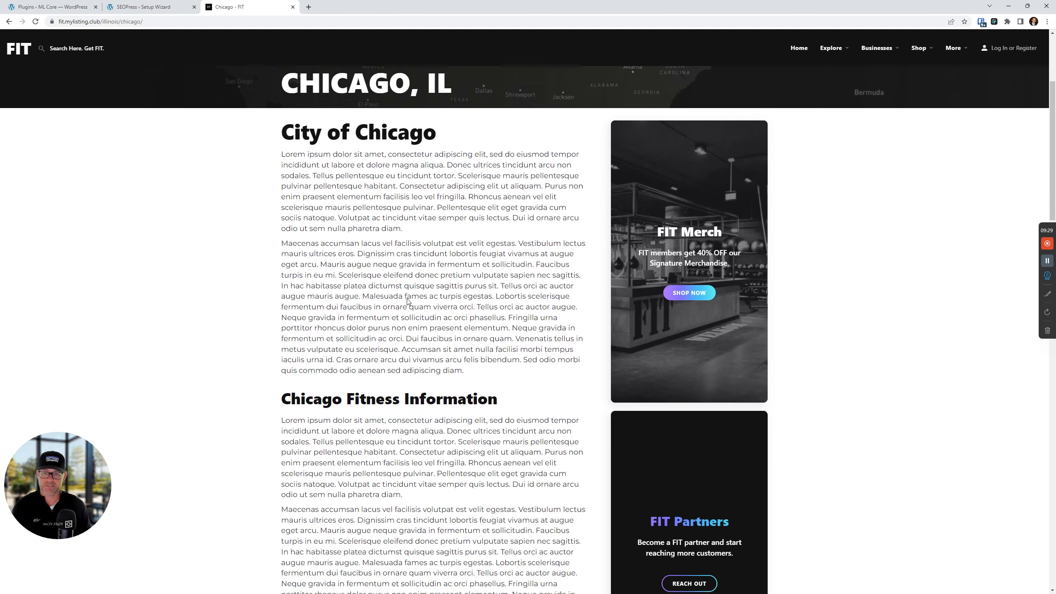
{"action": "scroll", "coordinate": [406, 308], "scroll_direction": "up", "scroll_amount": 3}
{"action": "scroll", "coordinate": [406, 307], "scroll_direction": "up", "scroll_amount": 10}
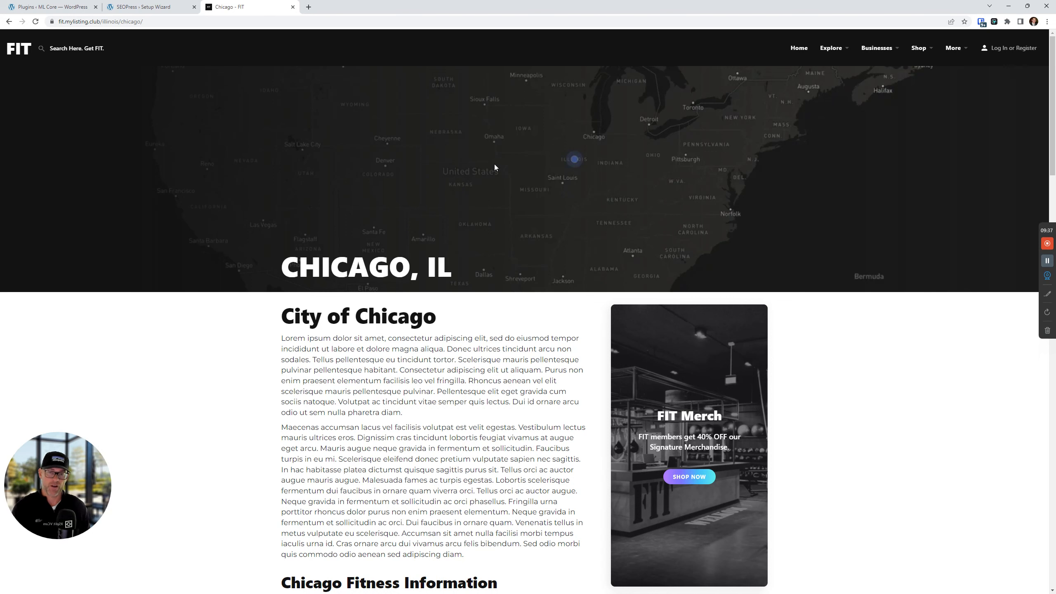
{"action": "left_click", "coordinate": [293, 7]}
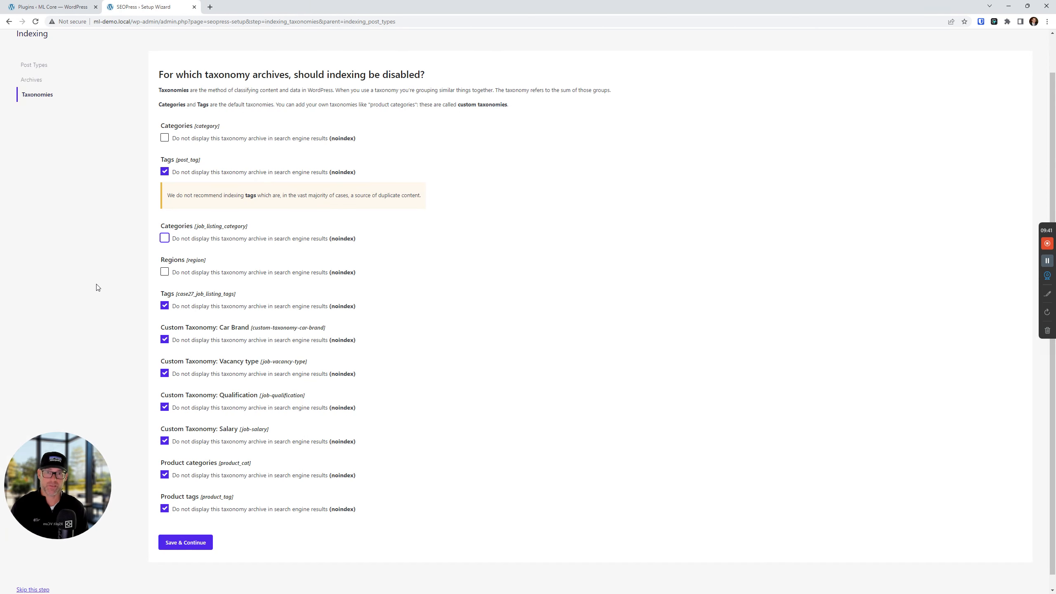
{"action": "left_click", "coordinate": [165, 237]}
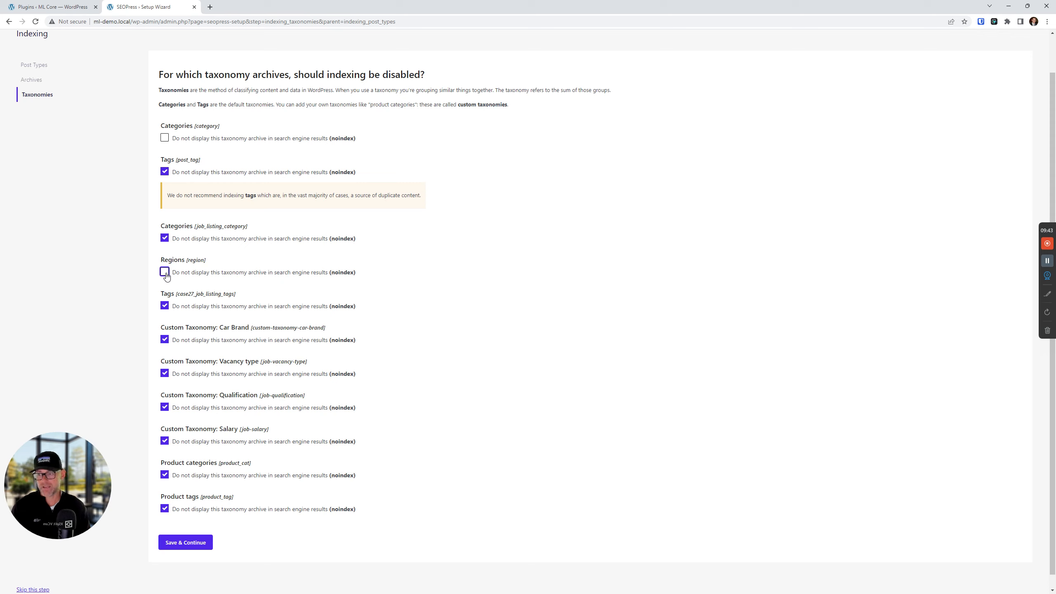
{"action": "left_click", "coordinate": [165, 273]}
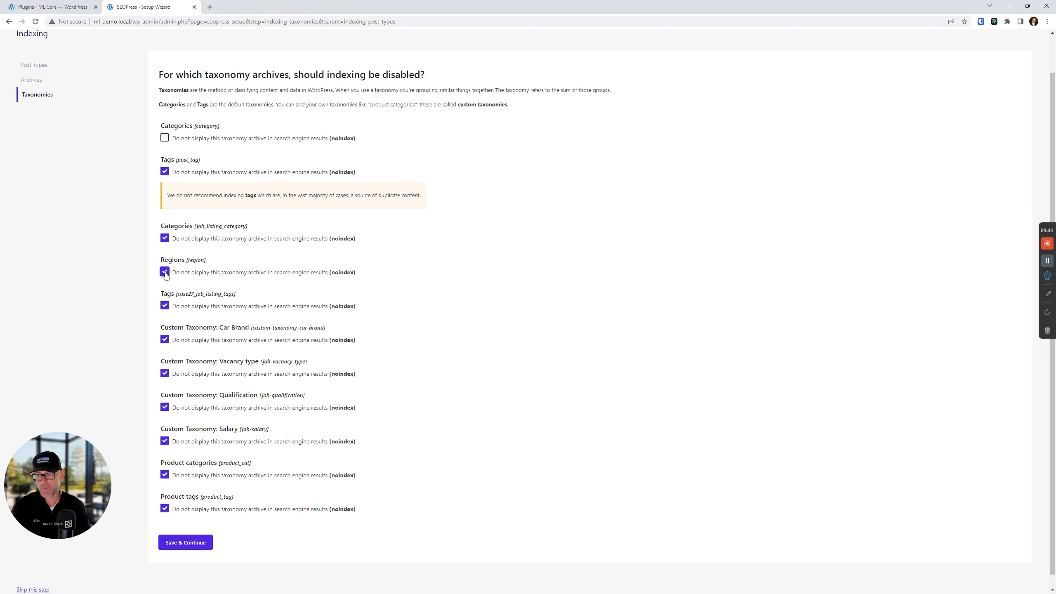
{"action": "left_click", "coordinate": [165, 238]}
{"action": "left_click", "coordinate": [165, 272]}
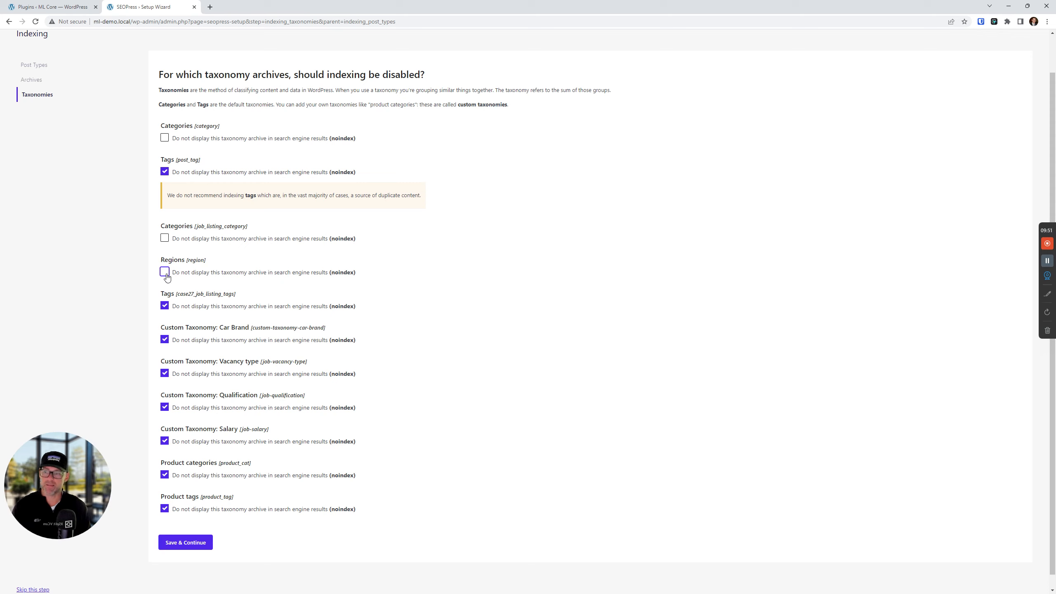
{"action": "left_click", "coordinate": [165, 271]}
{"action": "left_click", "coordinate": [164, 239]}
{"action": "left_click", "coordinate": [165, 240]}
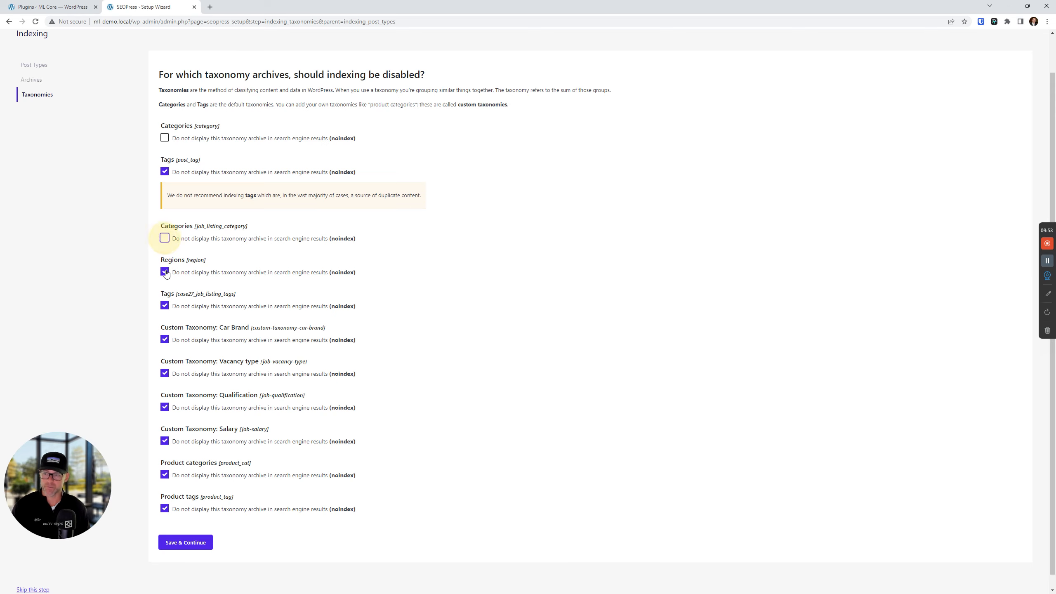
{"action": "left_click", "coordinate": [166, 271]}
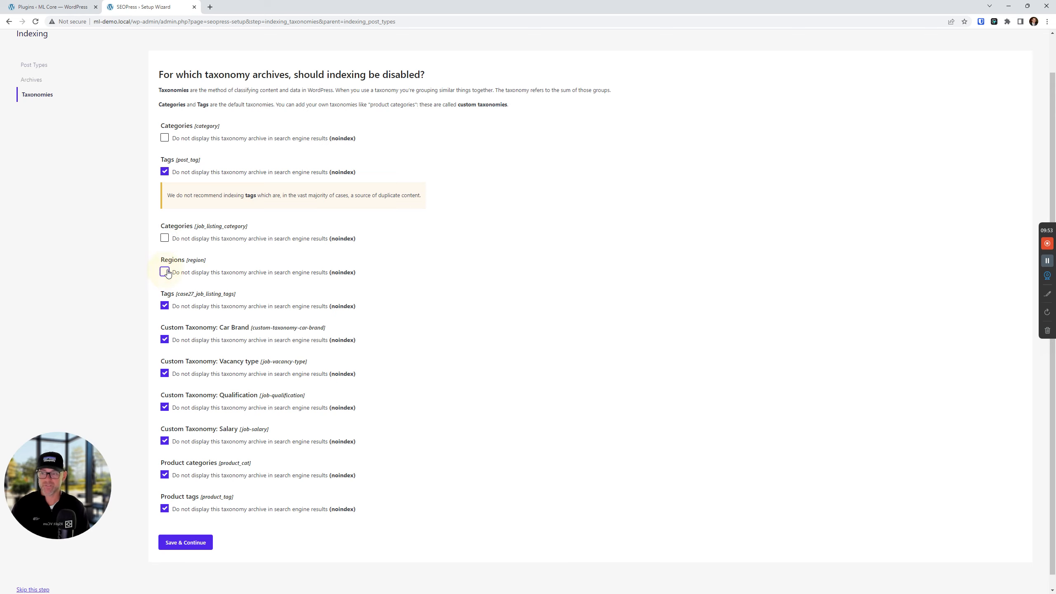
{"action": "left_click", "coordinate": [595, 280]}
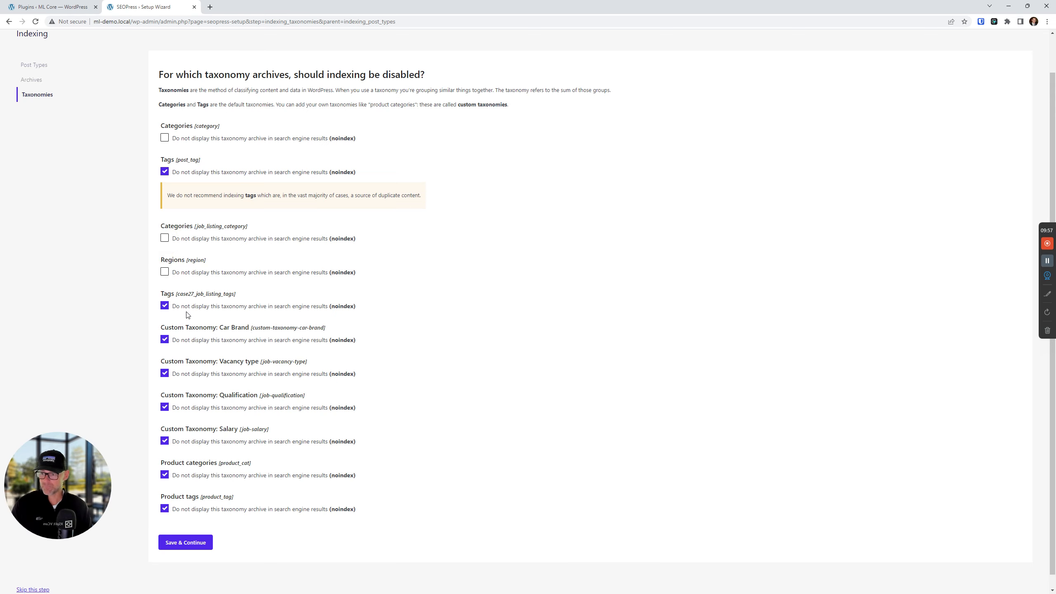
Save the taxonomy indexing settings and continue to the wizard's advanced options.
{"action": "scroll", "coordinate": [189, 310], "scroll_direction": "down", "scroll_amount": 1}
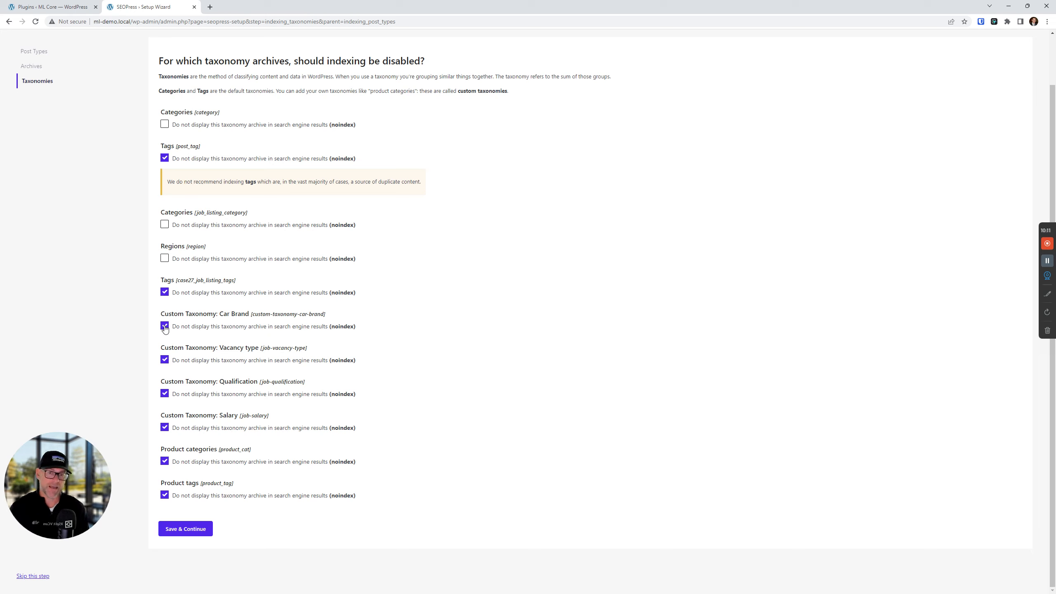
{"action": "left_click", "coordinate": [176, 530]}
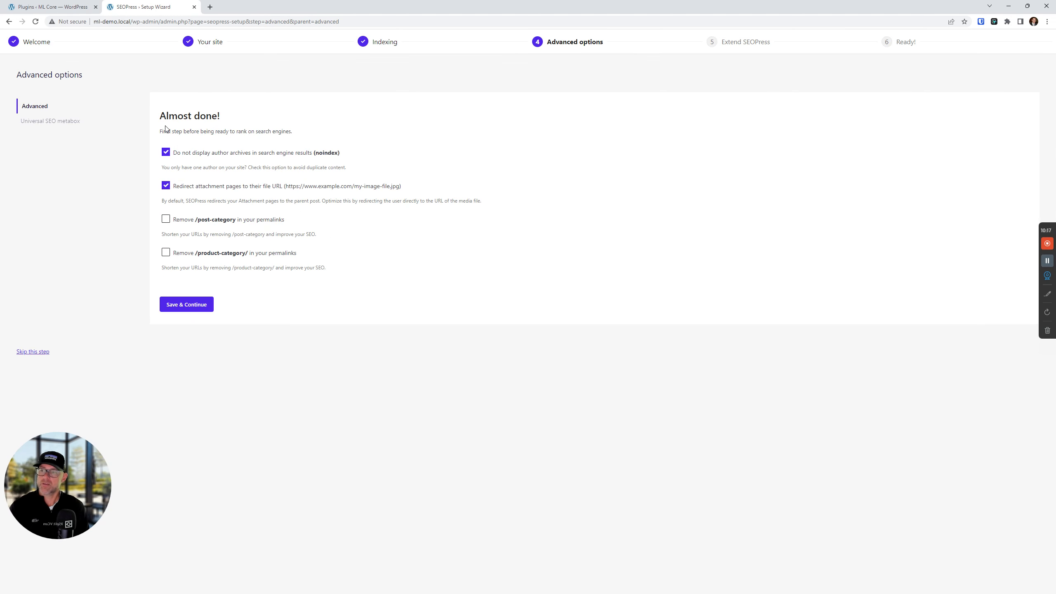
Turn off redirecting attachment pages to their file URL and the noindex option for author archives.
{"action": "left_click", "coordinate": [166, 185]}
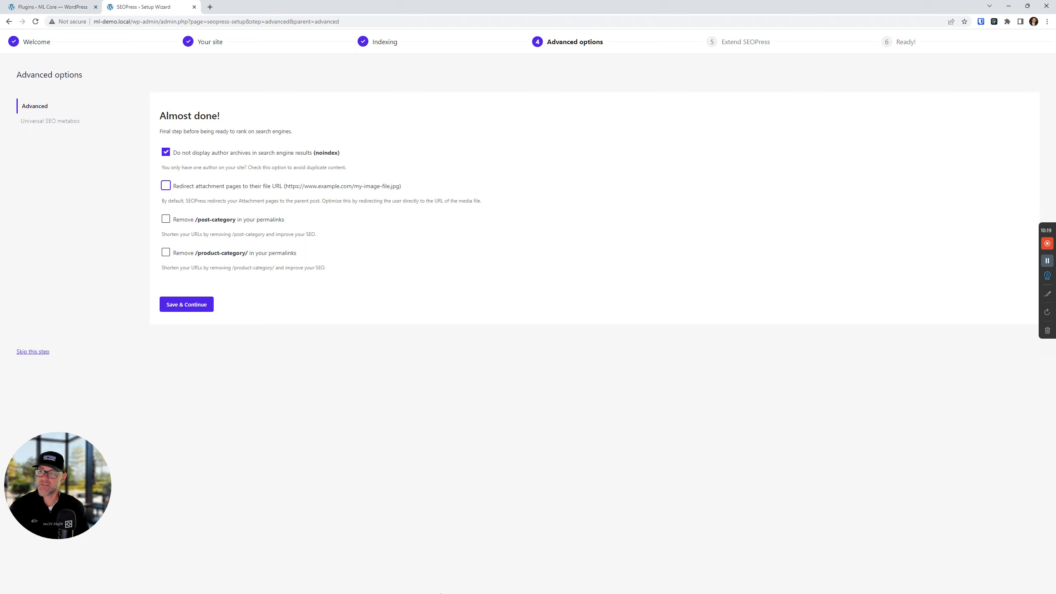
{"action": "left_click", "coordinate": [408, 458]}
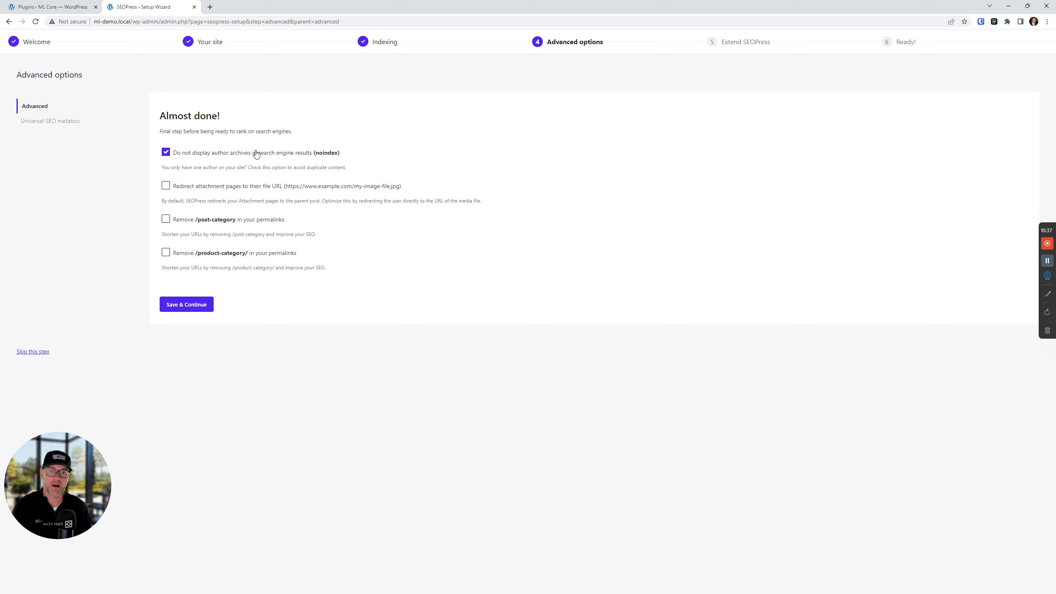
{"action": "left_click", "coordinate": [195, 154]}
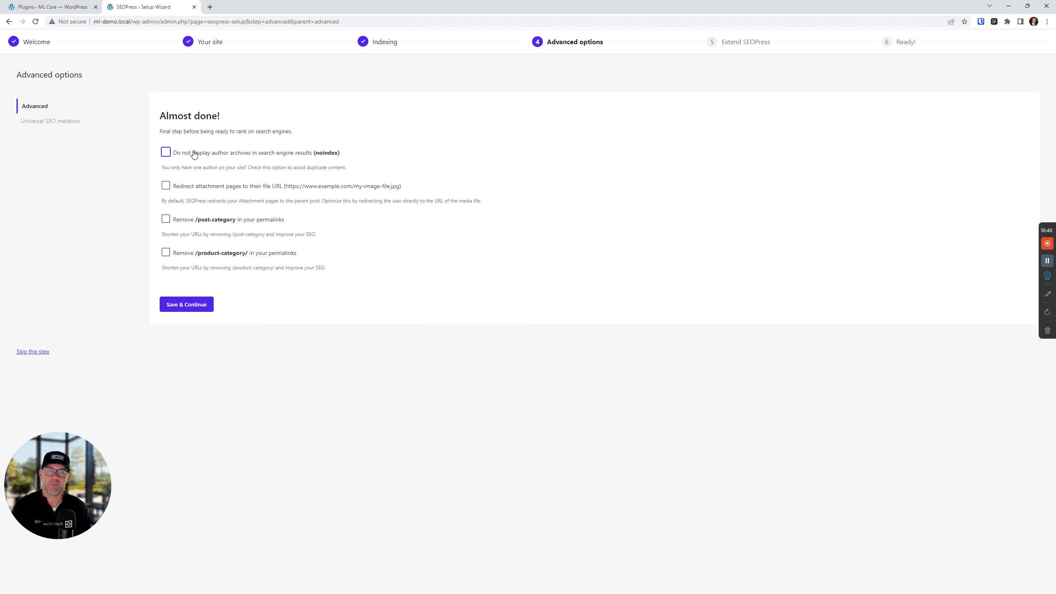
{"action": "left_click", "coordinate": [194, 155]}
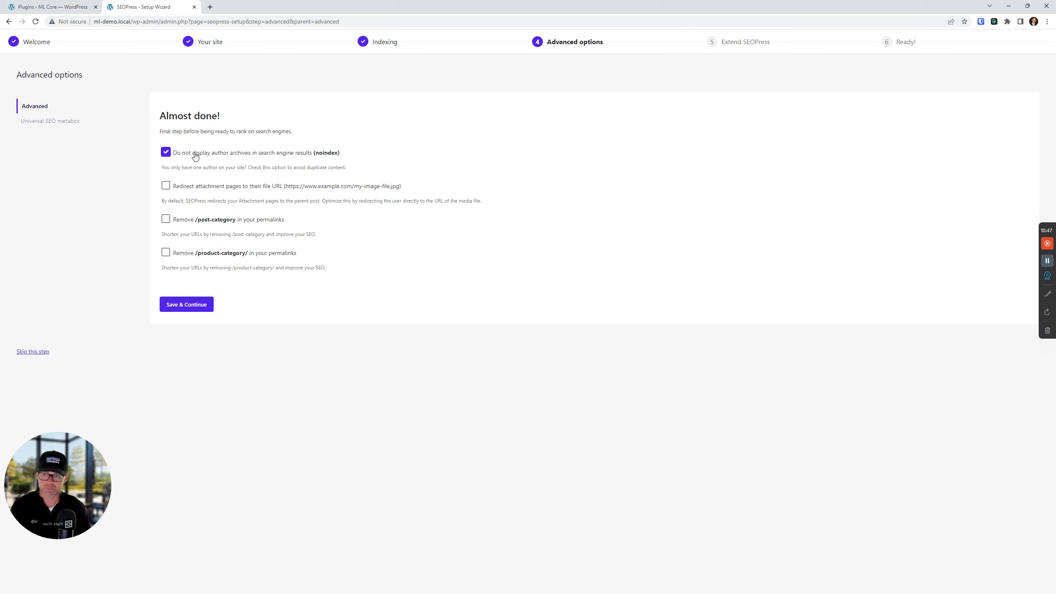
{"action": "left_click", "coordinate": [224, 151]}
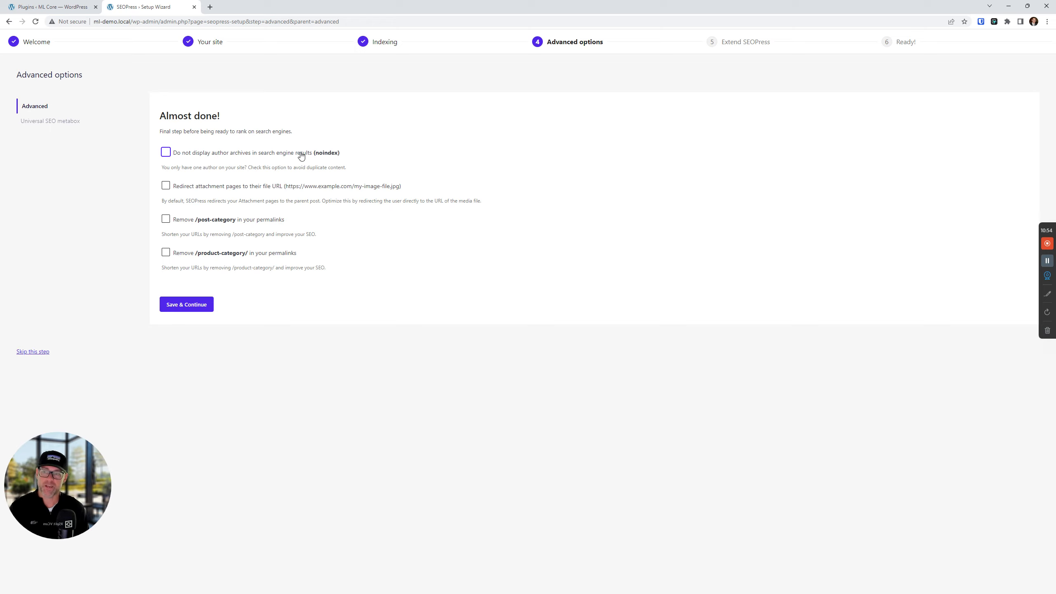
Enable noindex for author archives, redirection of attachment pages to their file URL, and removal of /product-category/ from permalinks.
{"action": "left_click", "coordinate": [228, 158]}
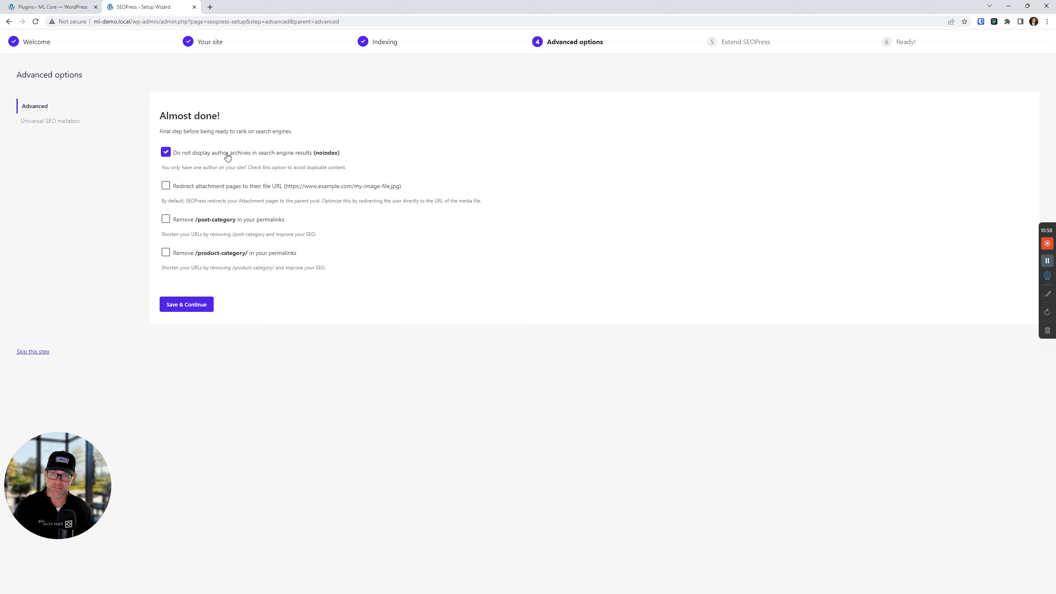
{"action": "left_click", "coordinate": [166, 186]}
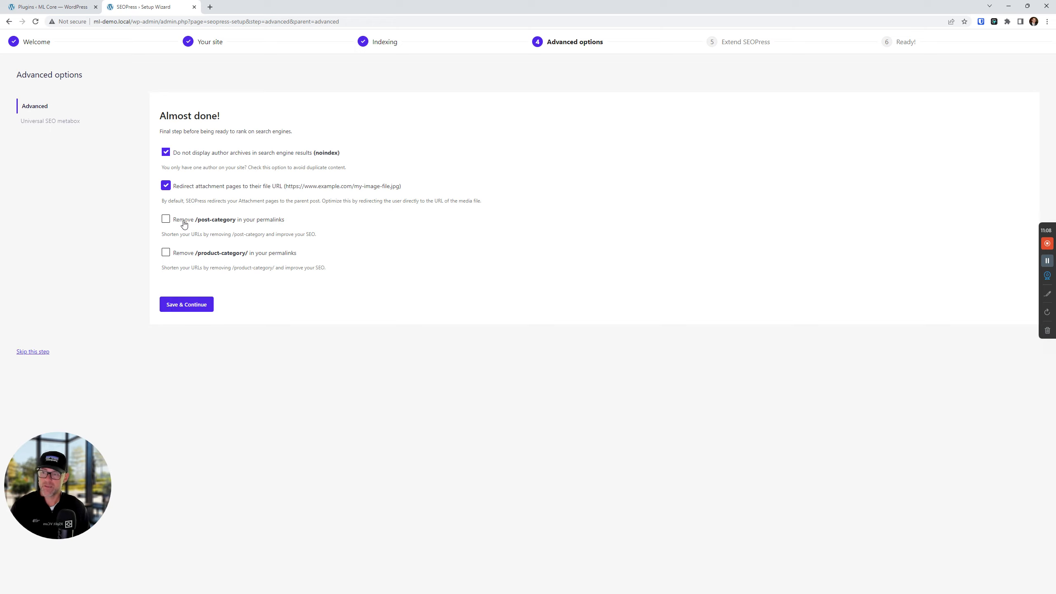
{"action": "left_click", "coordinate": [166, 220]}
{"action": "left_click", "coordinate": [165, 252]}
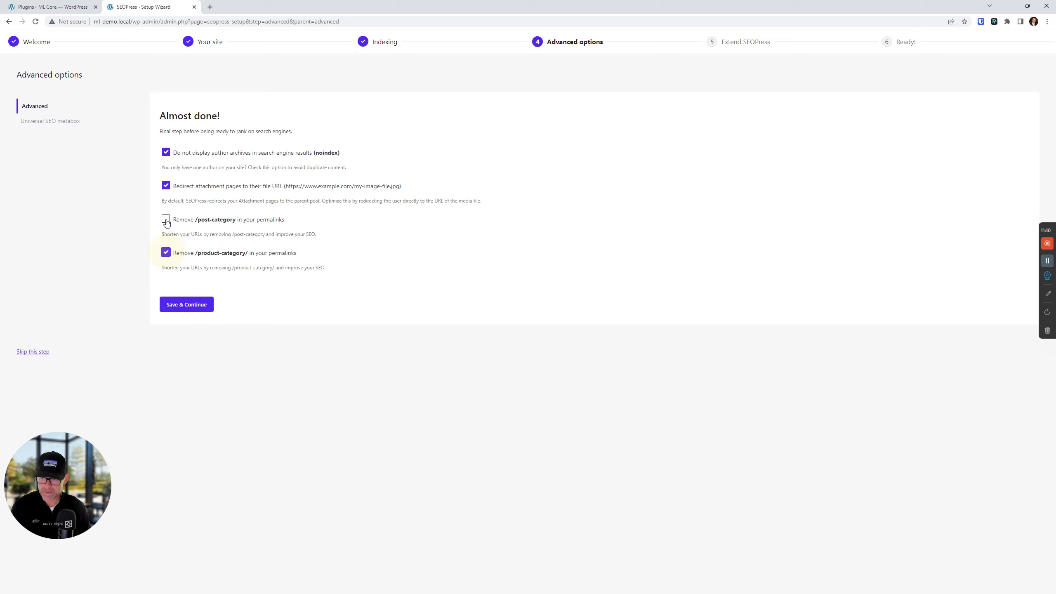
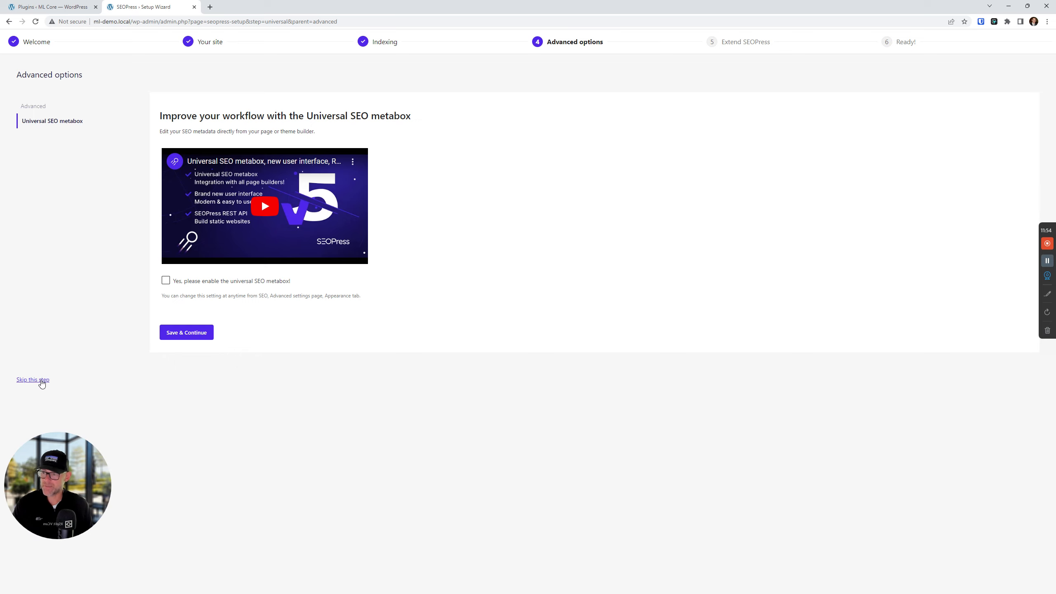
Skip the wizard's Universal SEO metabox, SEOPress PRO and Insights steps to finish the setup.
{"action": "left_click", "coordinate": [41, 380]}
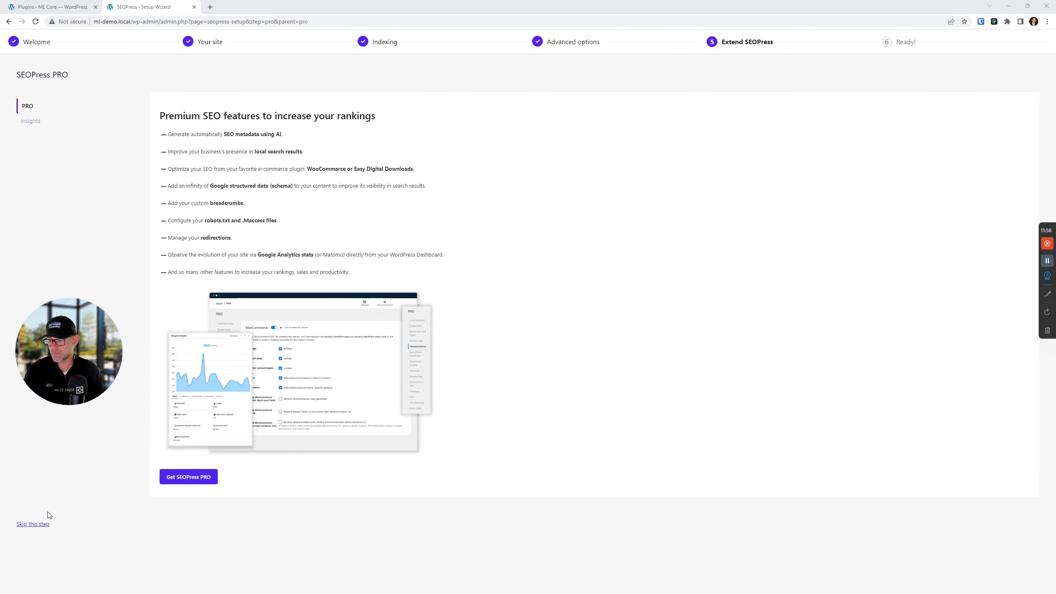
{"action": "left_click", "coordinate": [34, 525]}
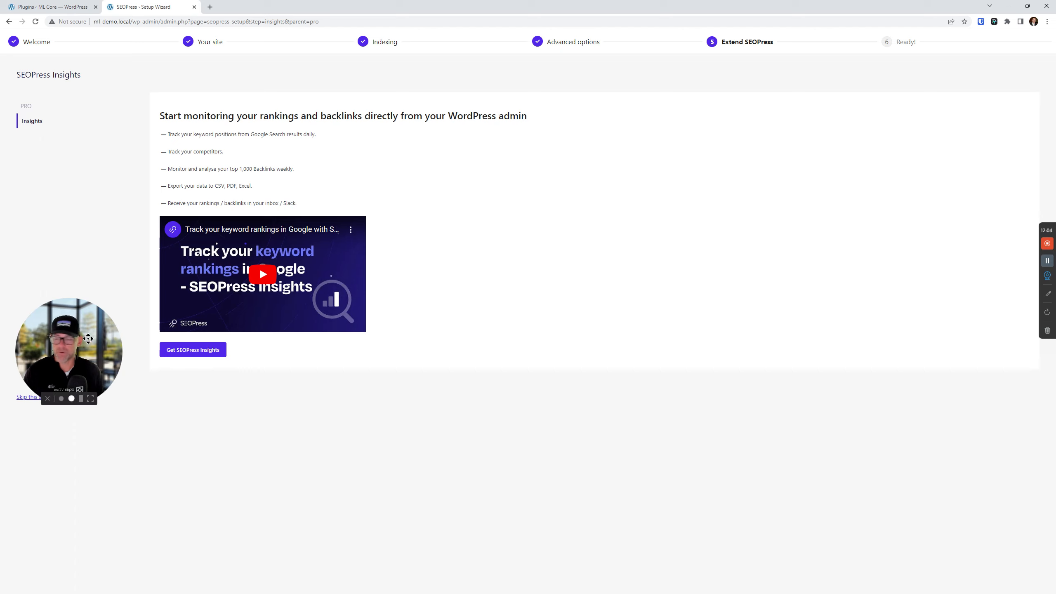
{"action": "left_click_drag", "start_coordinate": [94, 357], "coordinate": [84, 477]}
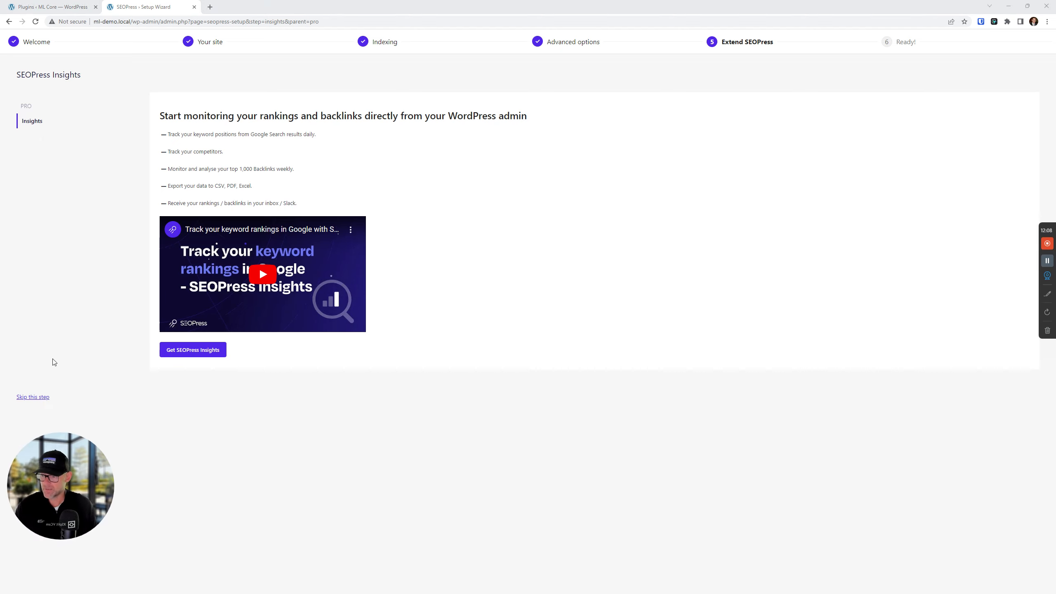
{"action": "left_click", "coordinate": [40, 397]}
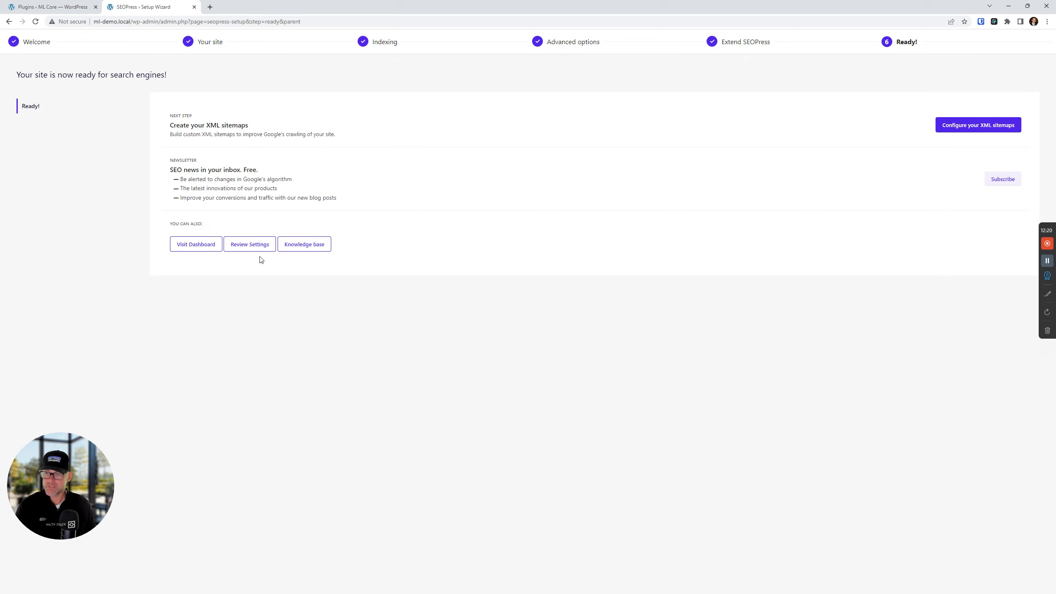
Go from the finished wizard to reviewing the settings and examine the SEO management modules on the dashboard.
{"action": "left_click", "coordinate": [255, 245]}
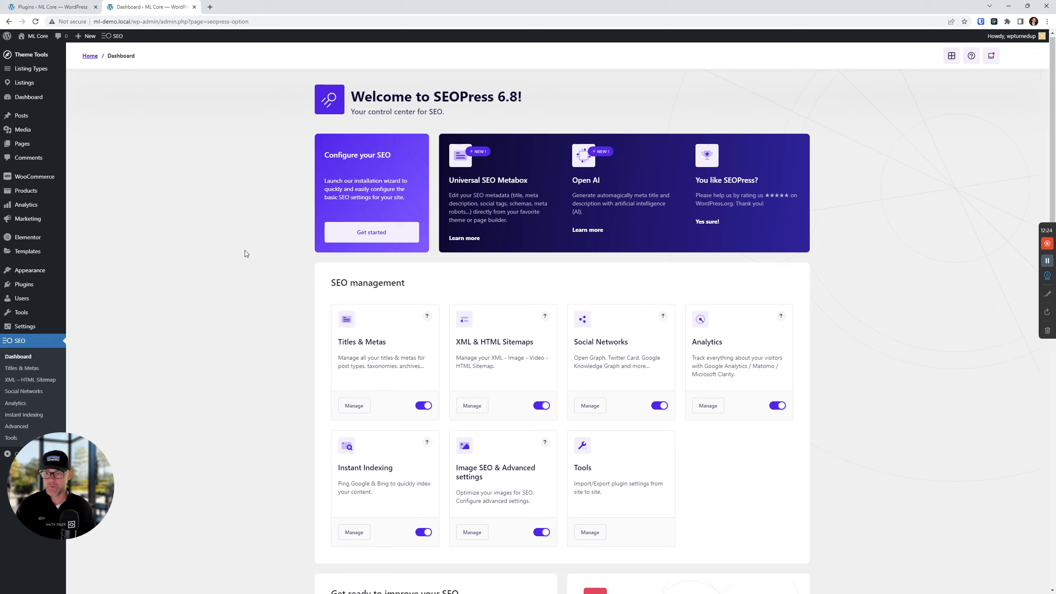
{"action": "scroll", "coordinate": [297, 359], "scroll_direction": "down", "scroll_amount": 3}
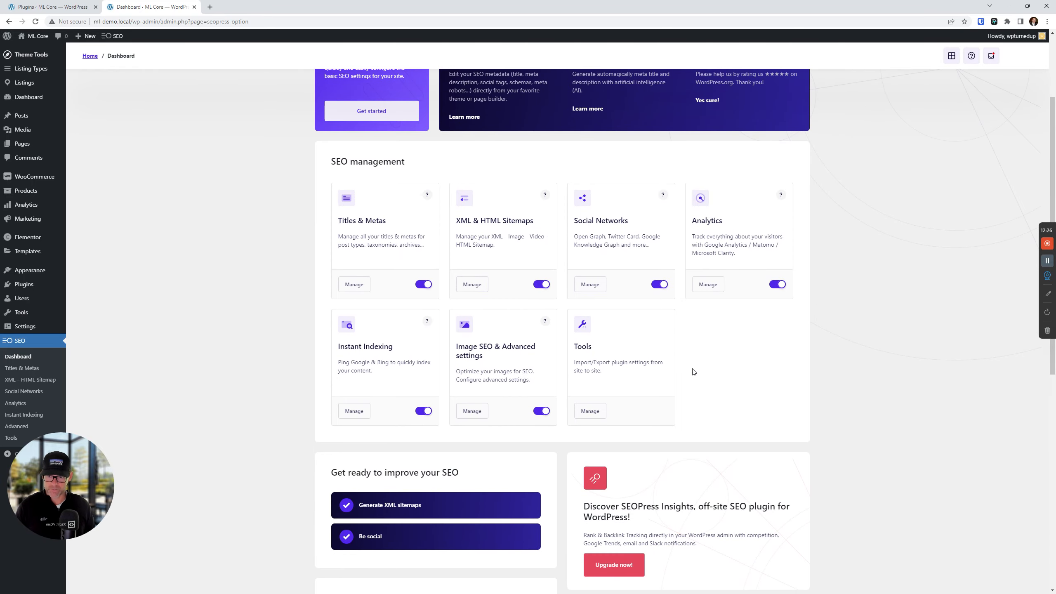
{"action": "scroll", "coordinate": [315, 327], "scroll_direction": "up", "scroll_amount": 1}
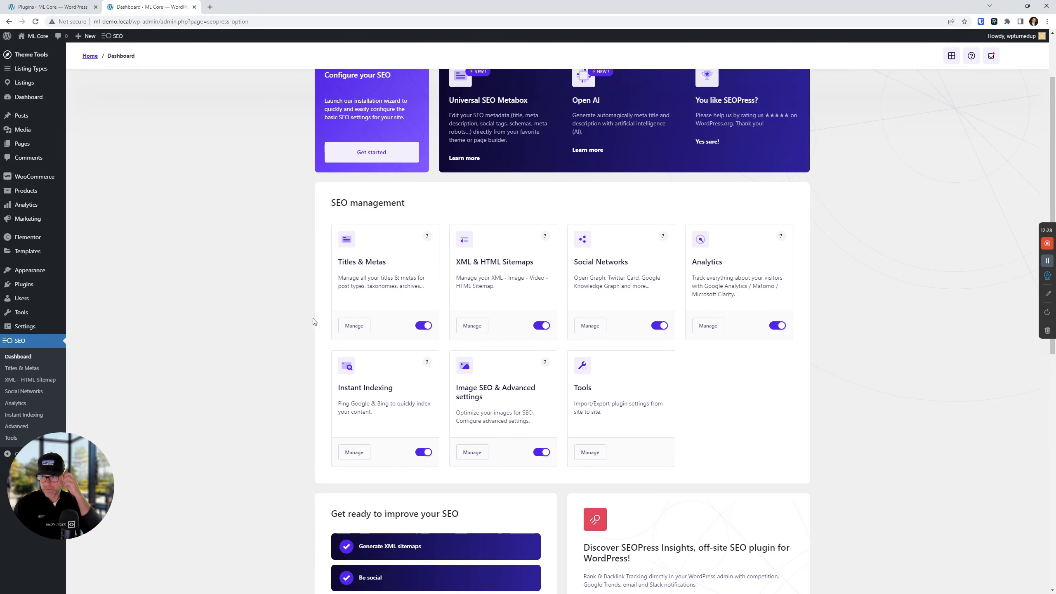
{"action": "scroll", "coordinate": [287, 288], "scroll_direction": "up", "scroll_amount": 2}
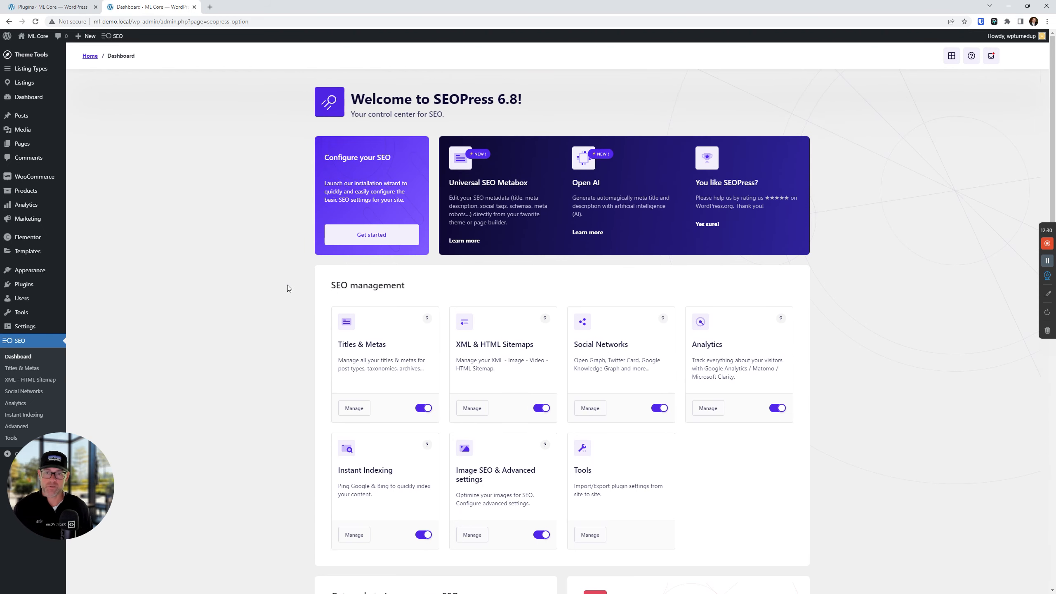
Open the Titles & Metas settings in a separate browser tab and show the Post Types section.
{"action": "scroll", "coordinate": [287, 283], "scroll_direction": "down", "scroll_amount": 3}
{"action": "right_click", "coordinate": [360, 287]}
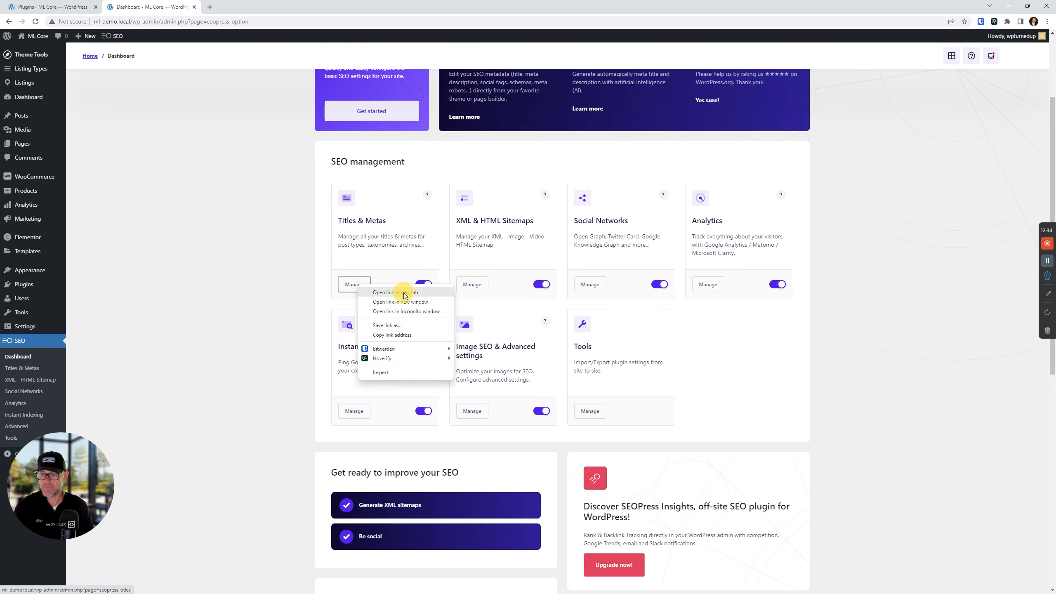
{"action": "left_click", "coordinate": [405, 293]}
{"action": "left_click", "coordinate": [252, 7]}
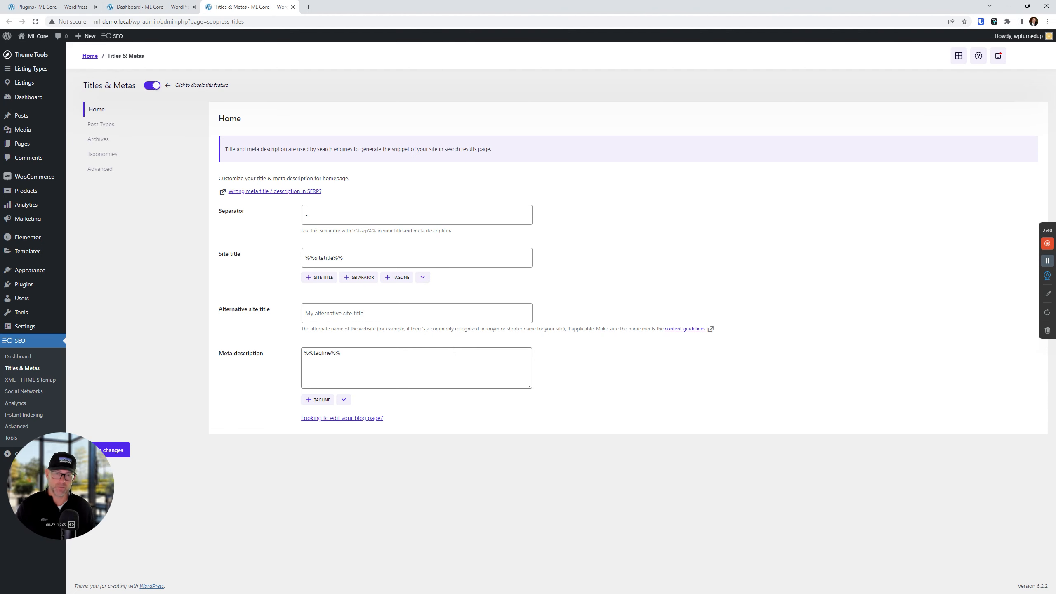
{"action": "left_click", "coordinate": [109, 127]}
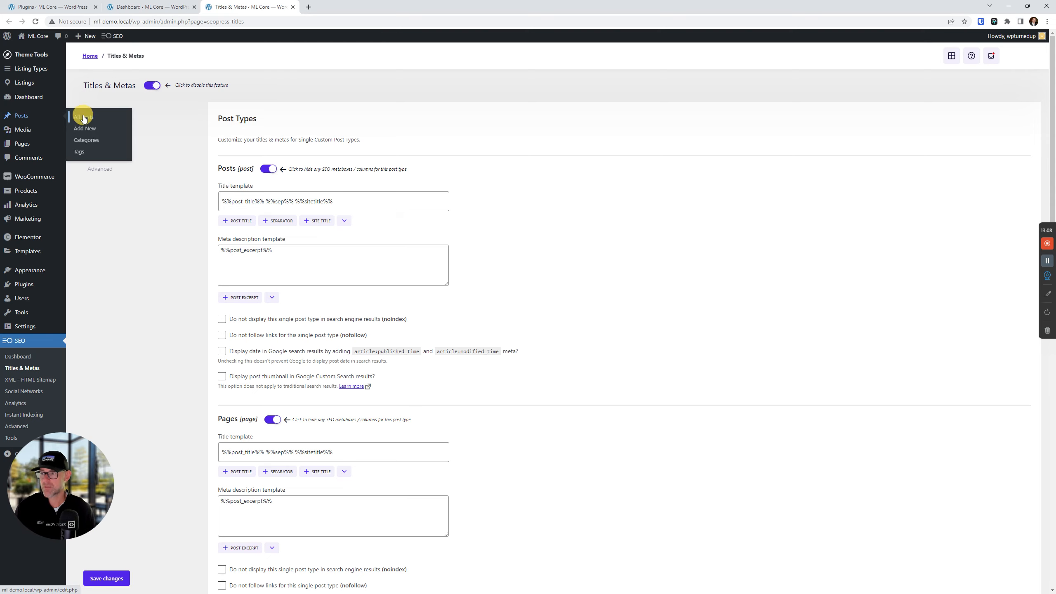
Open the post "Should startups care about profitability? More news at 10" from the posts list in a new tab and examine its SEO metabox.
{"action": "right_click", "coordinate": [85, 114]}
{"action": "left_click", "coordinate": [119, 121]}
{"action": "left_click", "coordinate": [360, 4]}
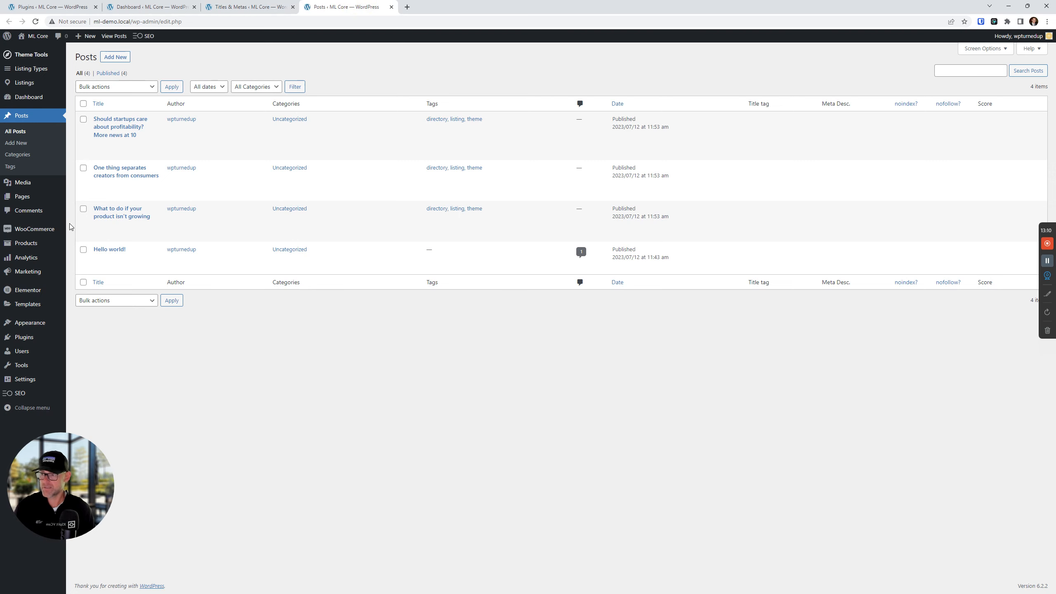
{"action": "left_click", "coordinate": [120, 127]}
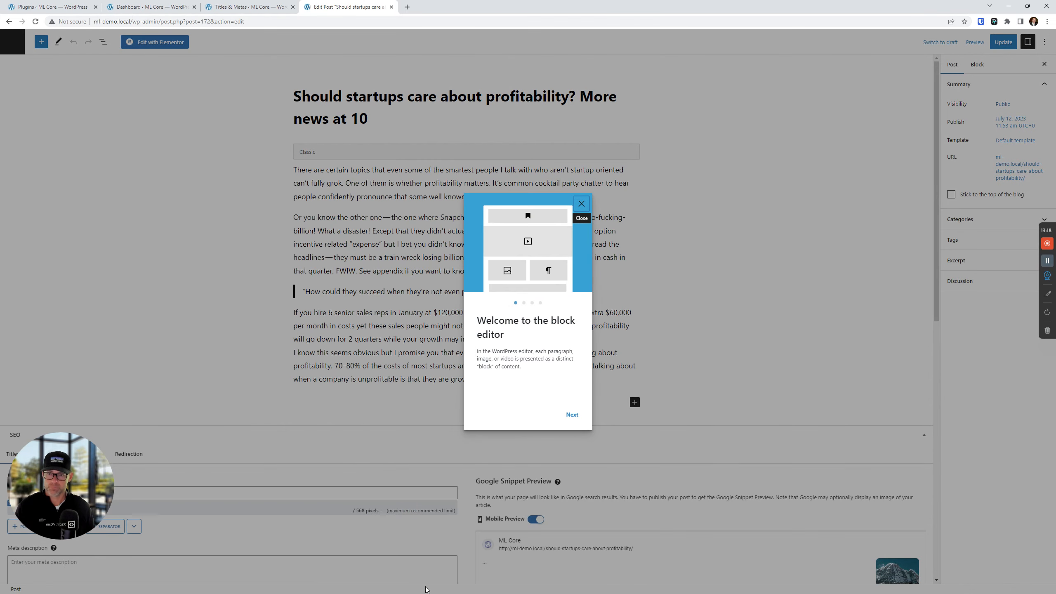
{"action": "left_click", "coordinate": [581, 203]}
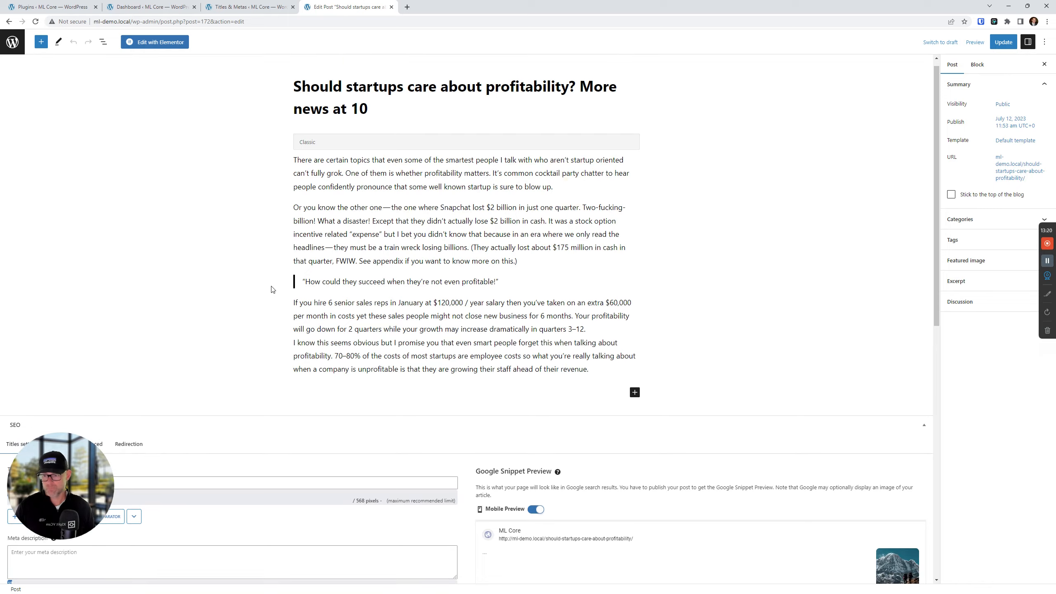
{"action": "scroll", "coordinate": [272, 289], "scroll_direction": "down", "scroll_amount": 6}
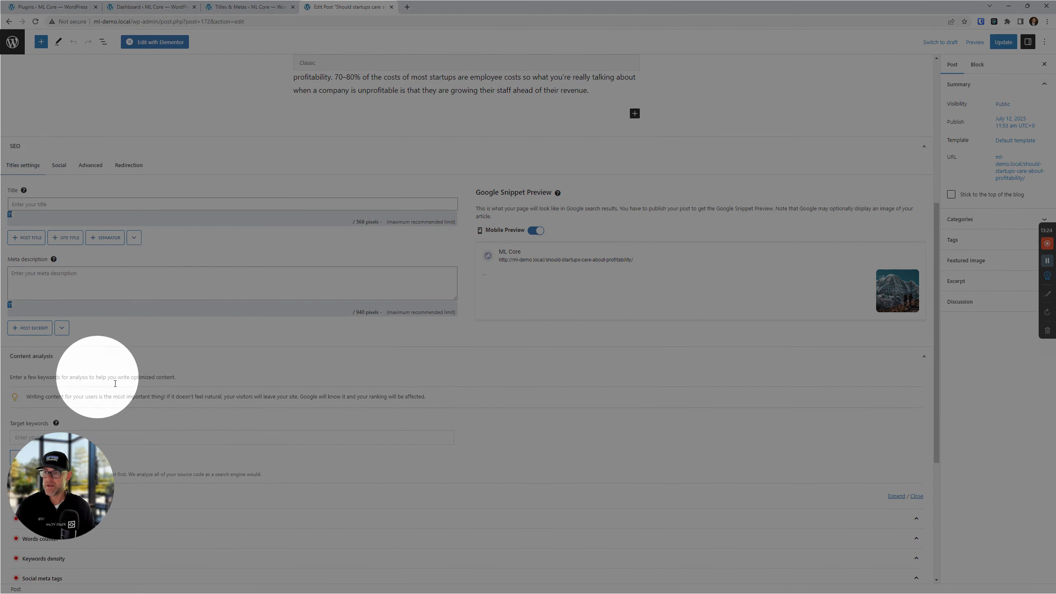
{"action": "scroll", "coordinate": [302, 306], "scroll_direction": "up", "scroll_amount": 5}
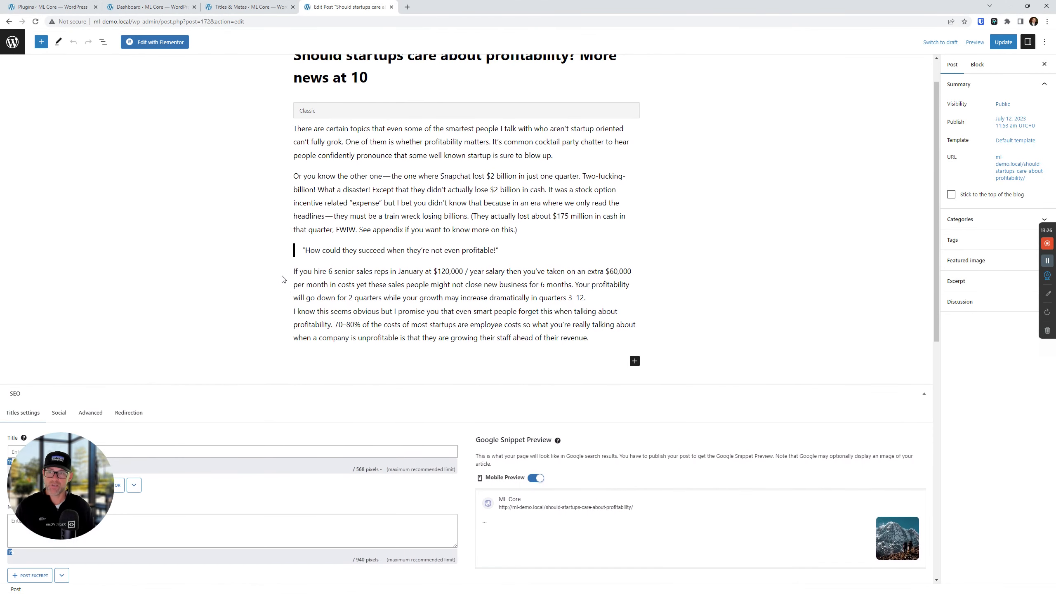
Hide the SEO metaboxes and columns for the Posts post type in Titles & Metas and save the changes.
{"action": "left_click", "coordinate": [236, 4]}
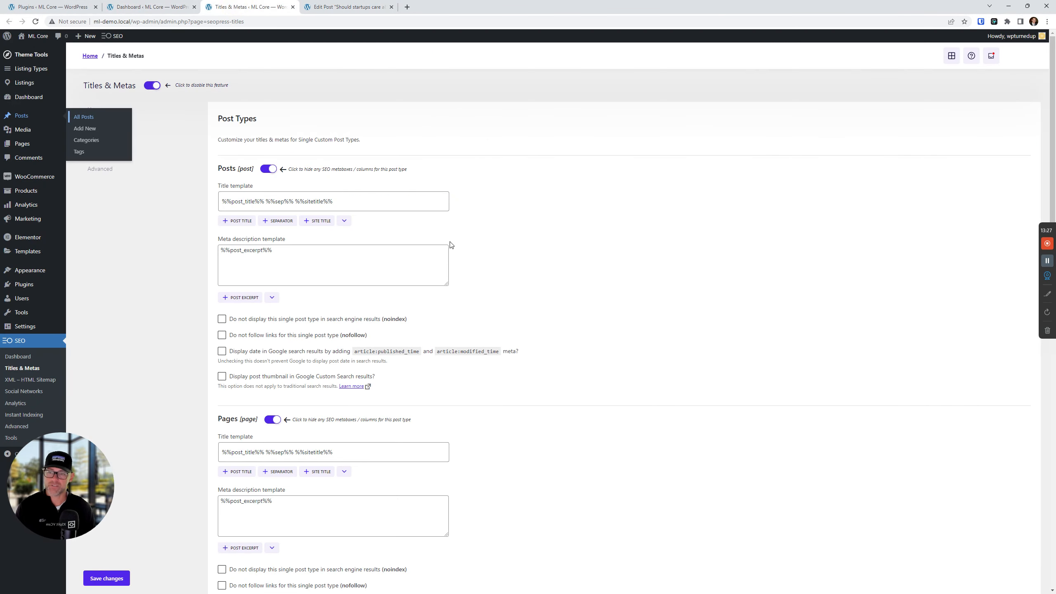
{"action": "left_click", "coordinate": [267, 169]}
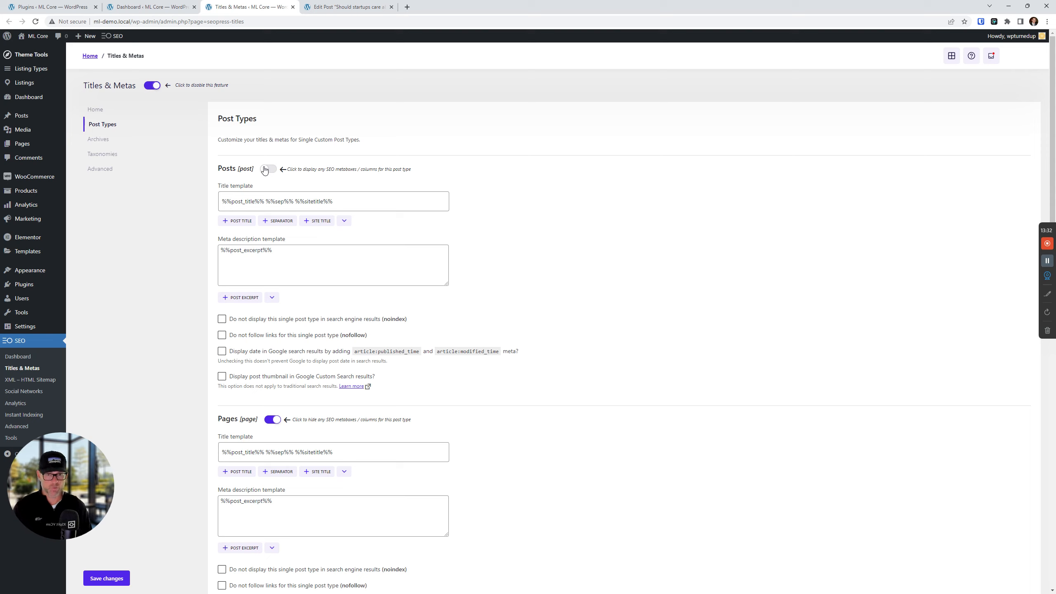
{"action": "left_click", "coordinate": [270, 171]}
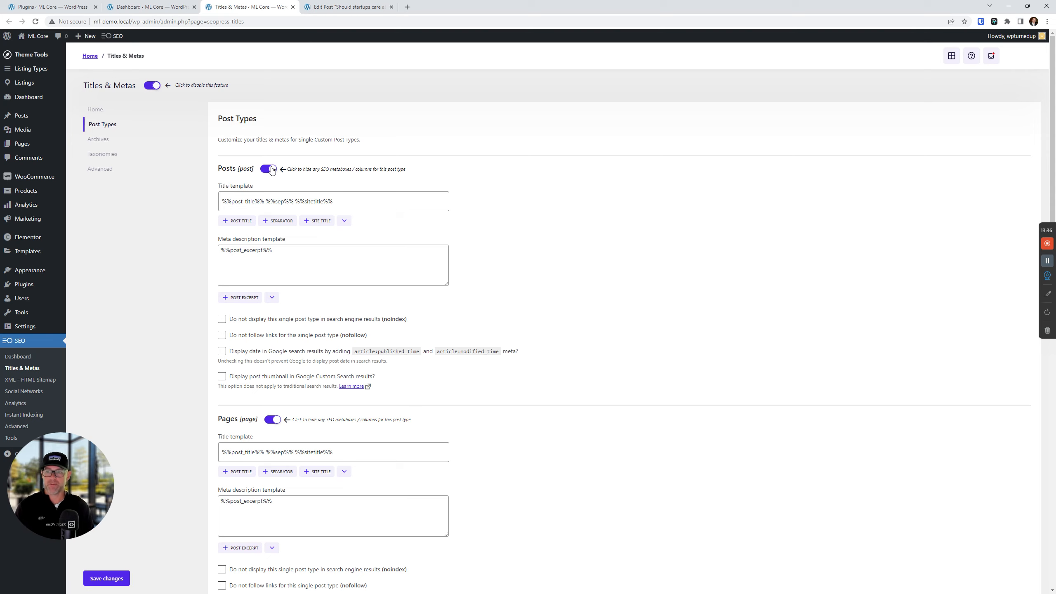
{"action": "left_click", "coordinate": [272, 170]}
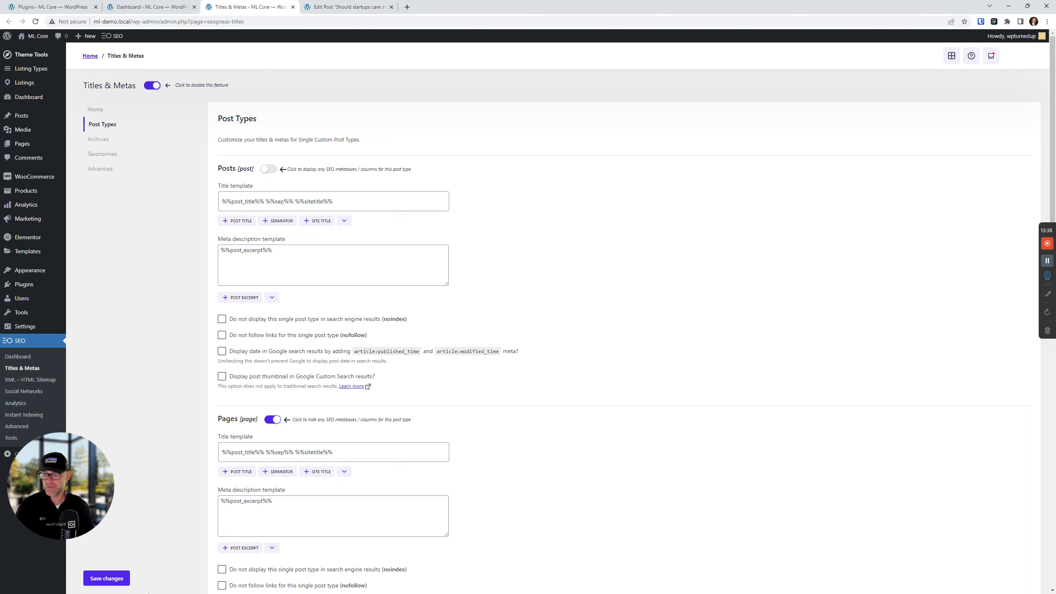
{"action": "left_click", "coordinate": [106, 579]}
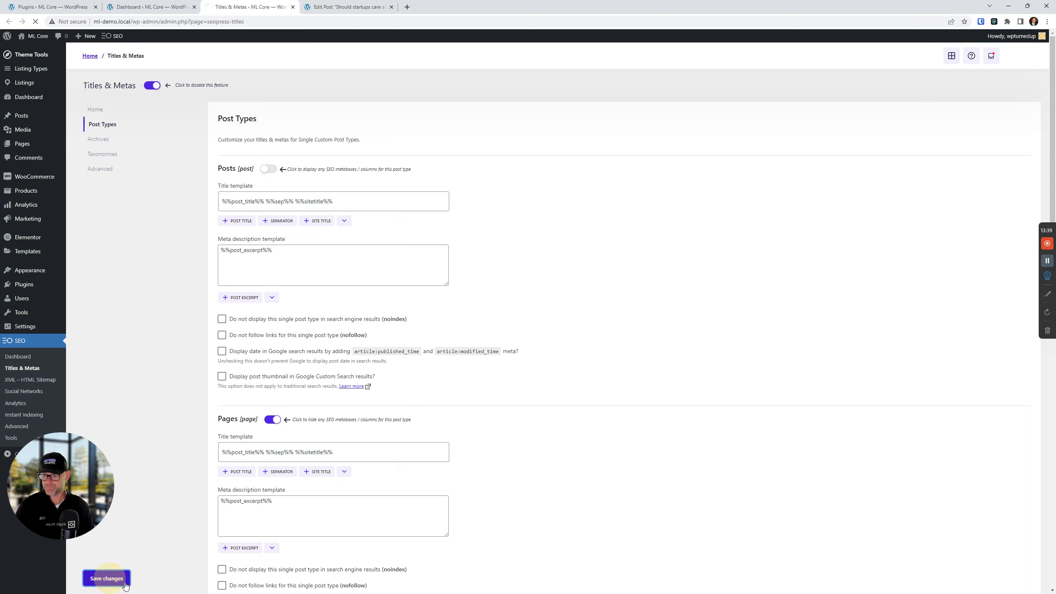
Reload the startup profitability post in the editor and check below its content for the SEO metabox.
{"action": "left_click", "coordinate": [345, 6]}
{"action": "left_click", "coordinate": [36, 22]}
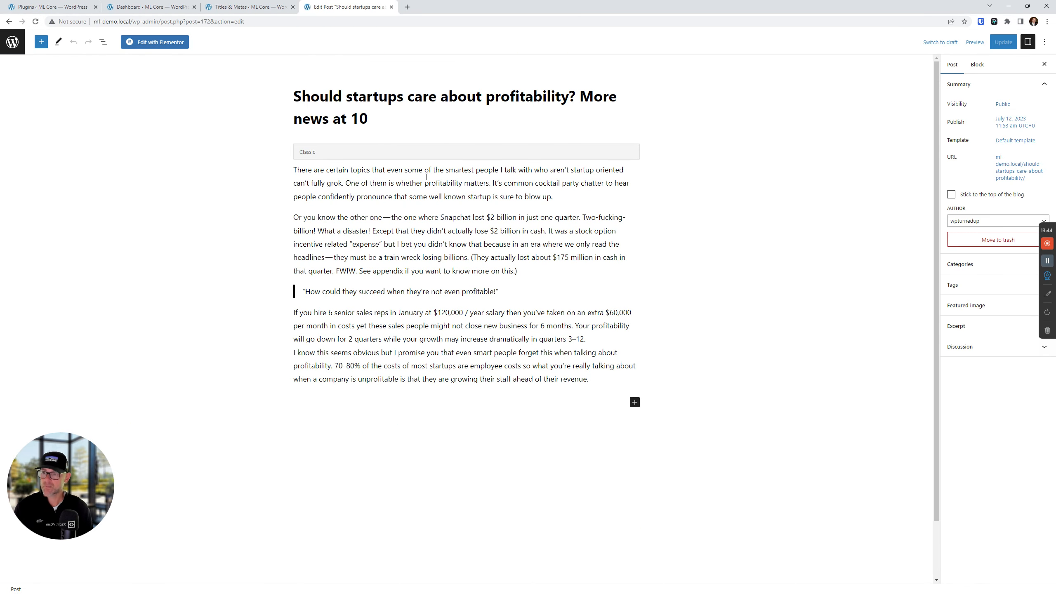
{"action": "scroll", "coordinate": [409, 255], "scroll_direction": "down", "scroll_amount": 2}
{"action": "scroll", "coordinate": [328, 287], "scroll_direction": "up", "scroll_amount": 3}
{"action": "scroll", "coordinate": [421, 243], "scroll_direction": "down", "scroll_amount": 3}
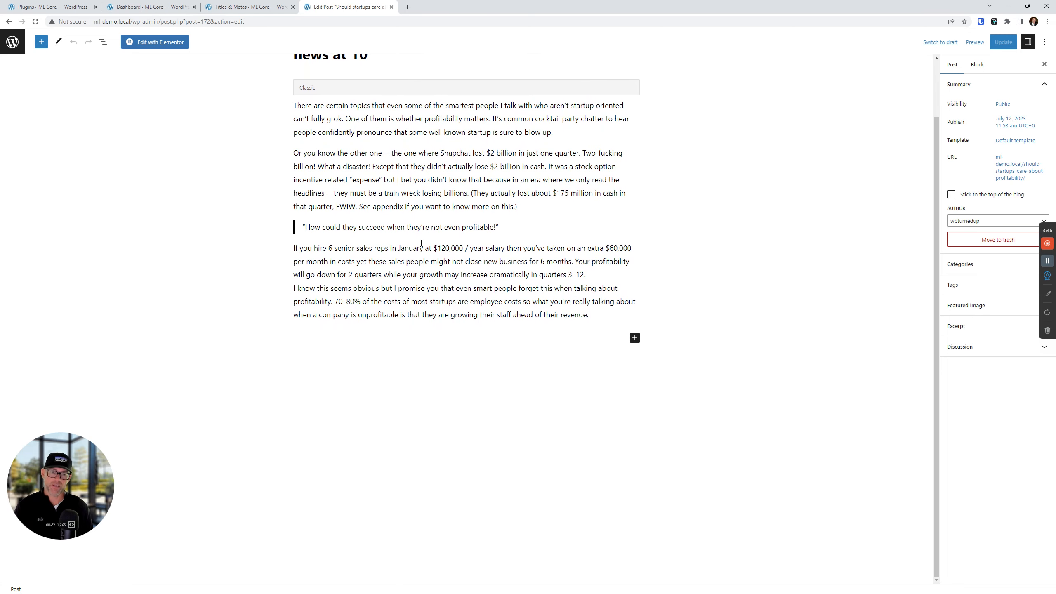
{"action": "scroll", "coordinate": [552, 190], "scroll_direction": "up", "scroll_amount": 2}
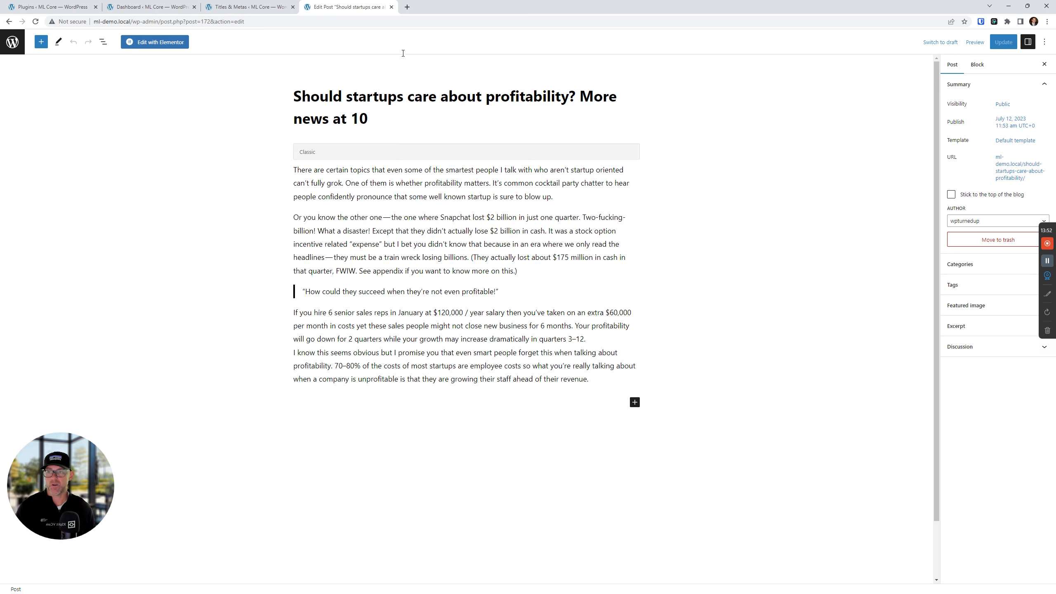
Turn the SEO metaboxes and columns for the Posts post type back on.
{"action": "left_click", "coordinate": [239, 7]}
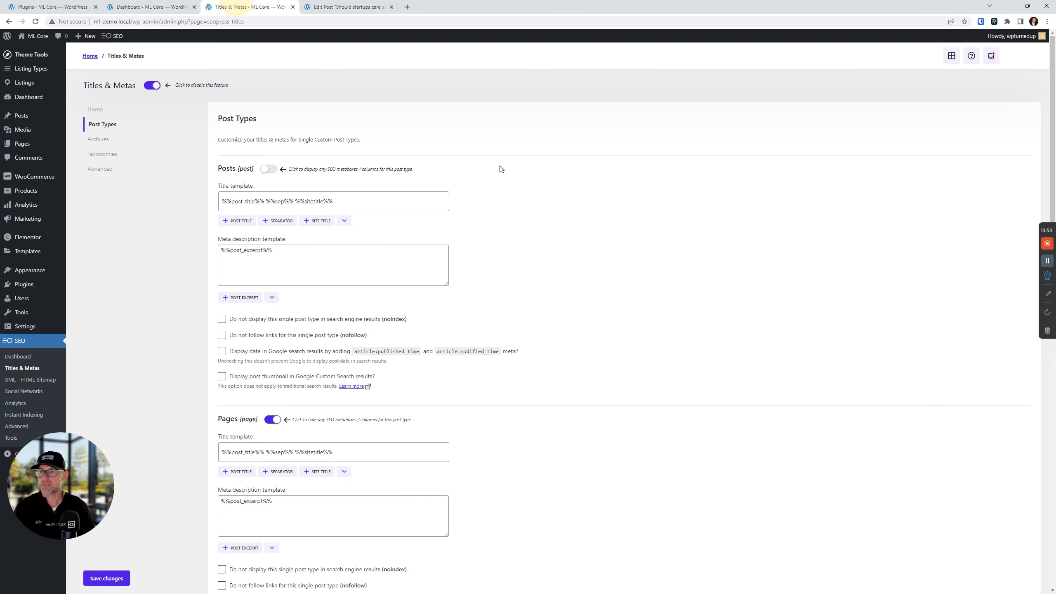
{"action": "left_click", "coordinate": [268, 169]}
Review the Pages, Landing Pages and Listings post type settings, switching the Landing Pages SEO metaboxes on and off again.
{"action": "scroll", "coordinate": [231, 310], "scroll_direction": "down", "scroll_amount": 3}
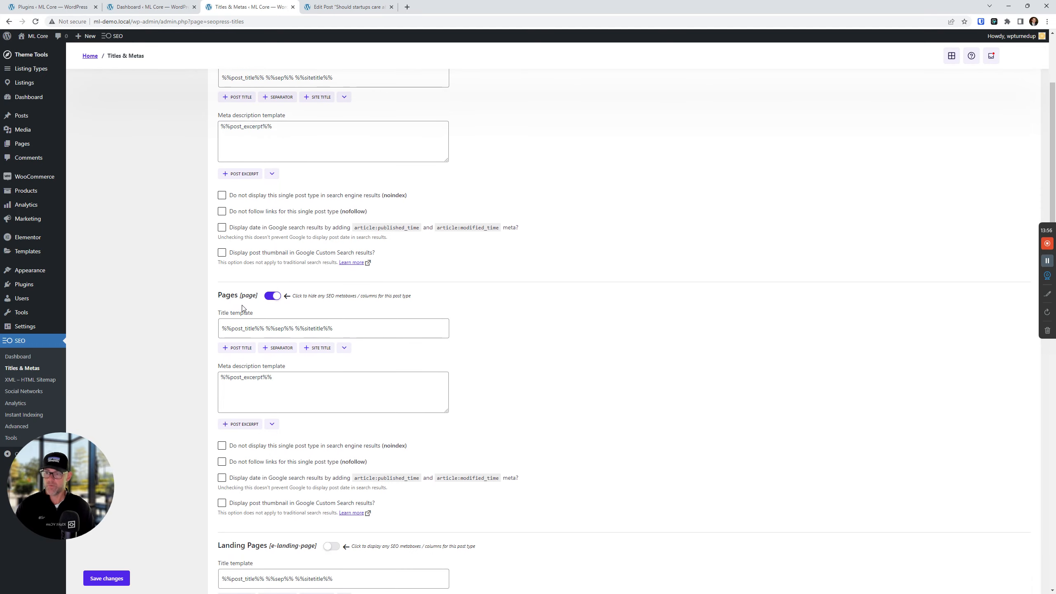
{"action": "scroll", "coordinate": [249, 333], "scroll_direction": "down", "scroll_amount": 3}
{"action": "scroll", "coordinate": [339, 349], "scroll_direction": "down", "scroll_amount": 2}
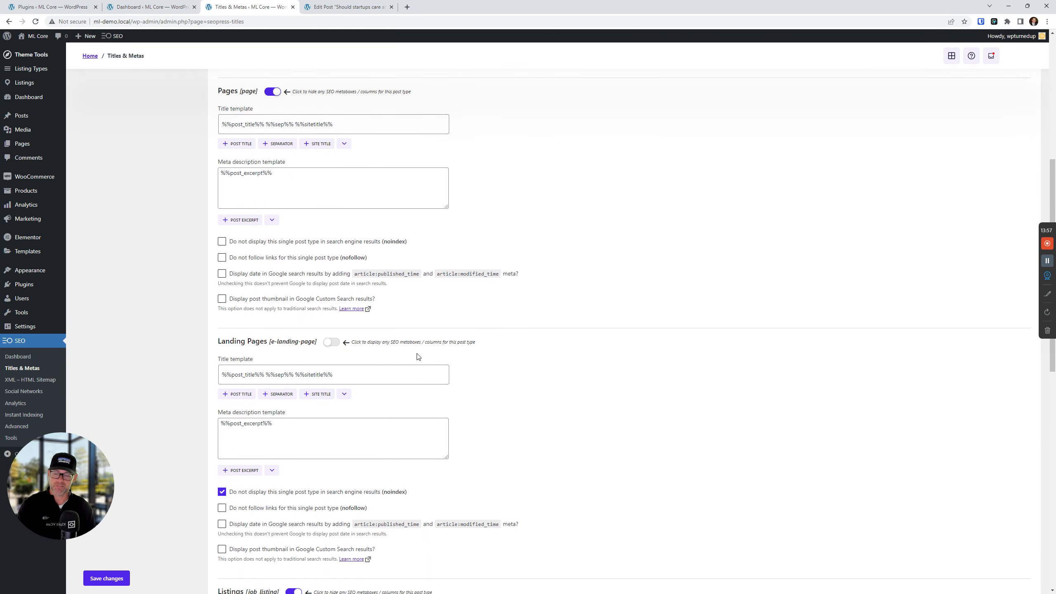
{"action": "left_click", "coordinate": [331, 340]}
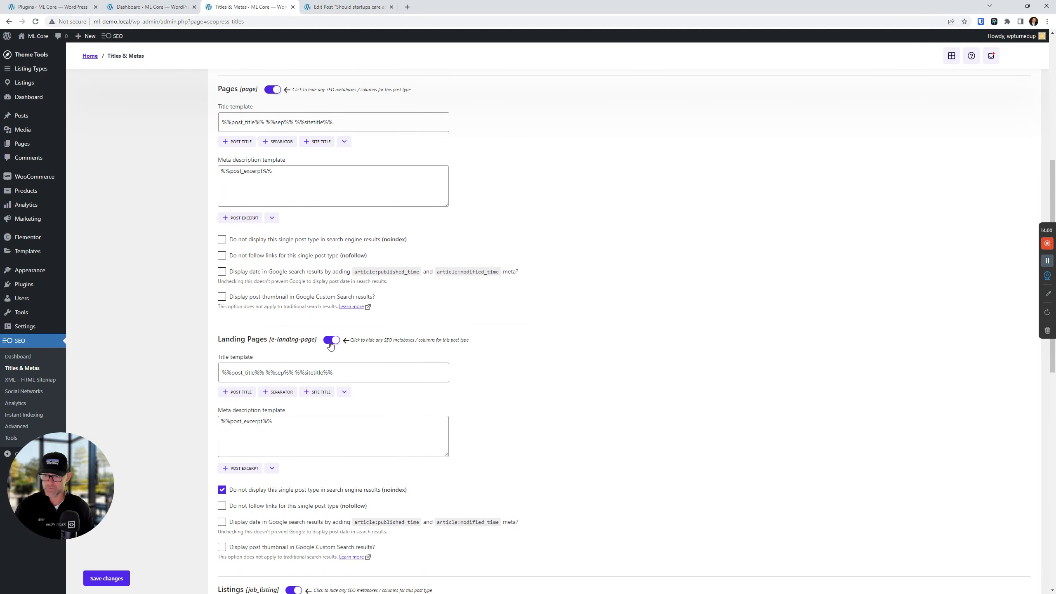
{"action": "left_click", "coordinate": [331, 340]}
{"action": "scroll", "coordinate": [277, 388], "scroll_direction": "down", "scroll_amount": 2}
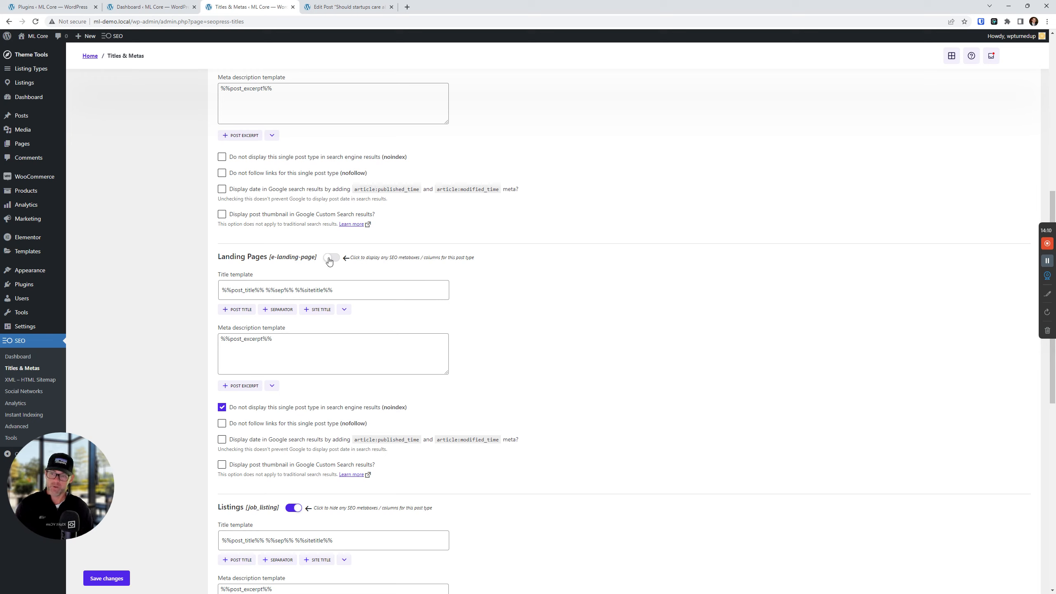
{"action": "scroll", "coordinate": [331, 262], "scroll_direction": "down", "scroll_amount": 3}
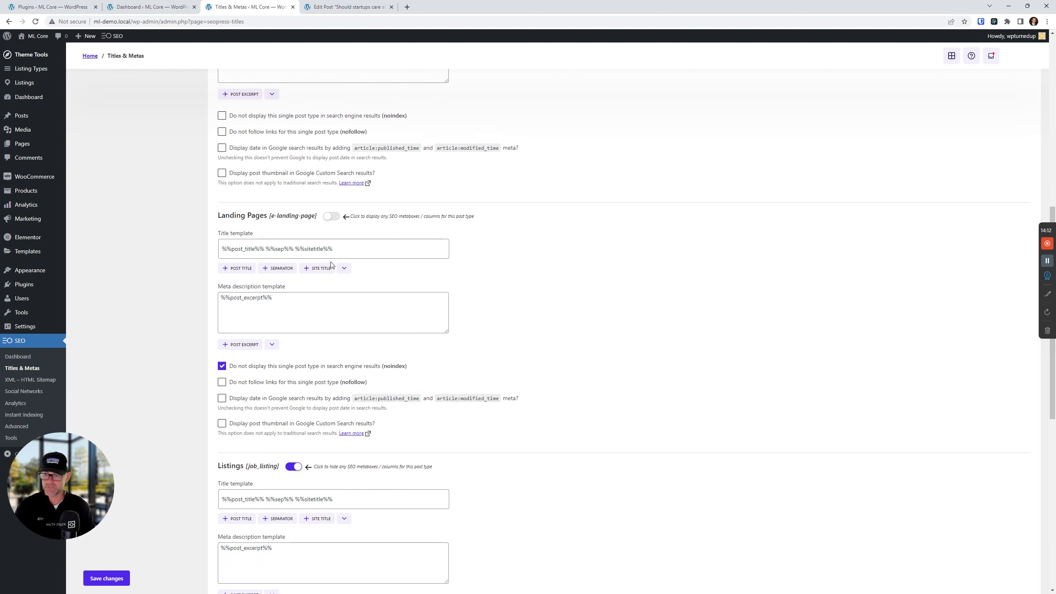
{"action": "scroll", "coordinate": [409, 360], "scroll_direction": "down", "scroll_amount": 3}
{"action": "scroll", "coordinate": [449, 395], "scroll_direction": "up", "scroll_amount": 4}
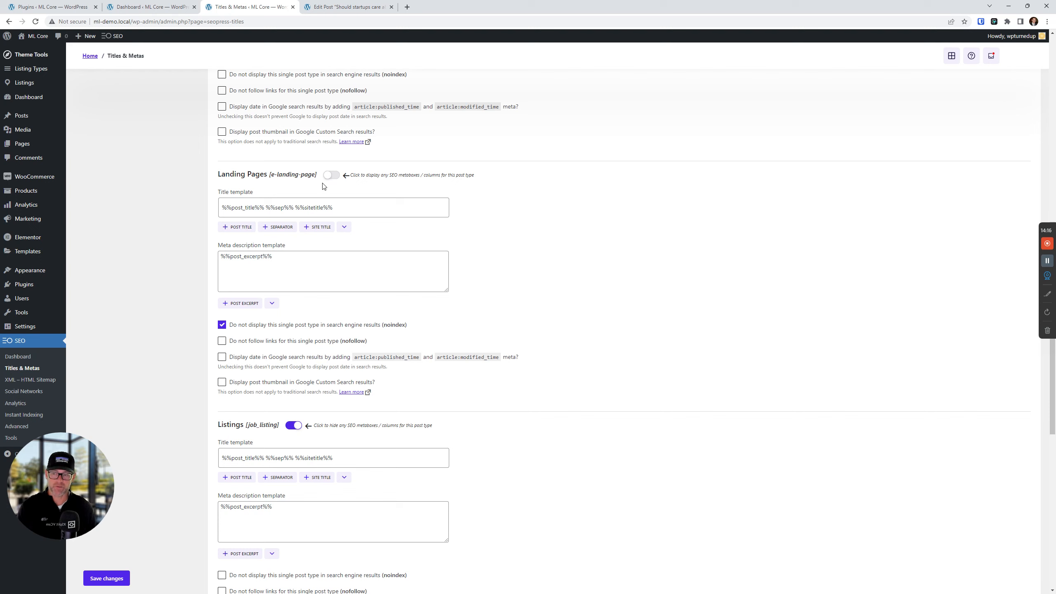
Switch the SEO metaboxes for the Landing Pages post type on and back off.
{"action": "left_click_drag", "start_coordinate": [216, 176], "coordinate": [274, 174]}
{"action": "left_click", "coordinate": [549, 203]}
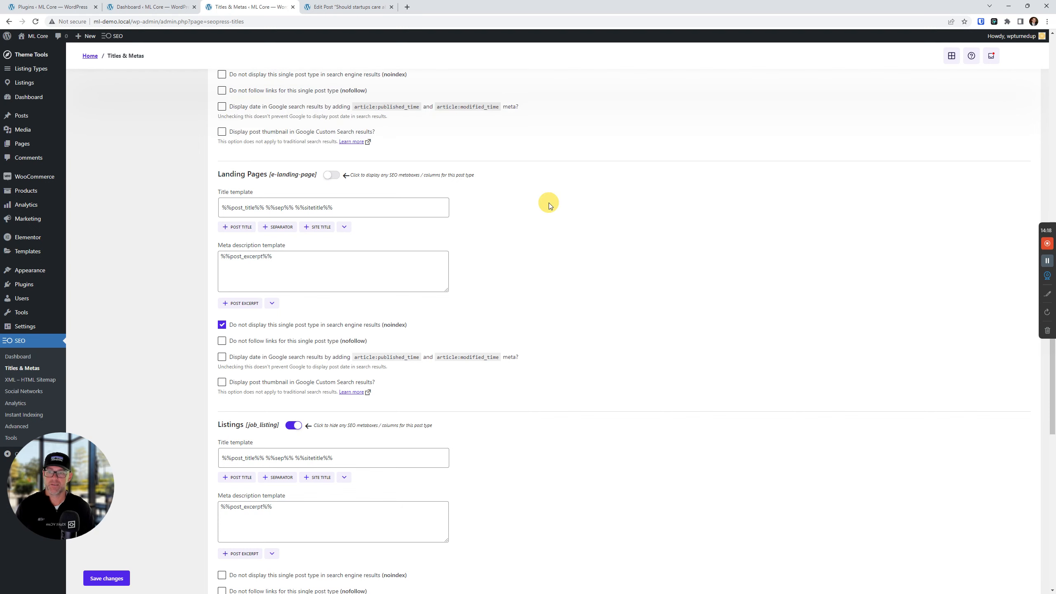
{"action": "left_click", "coordinate": [334, 176]}
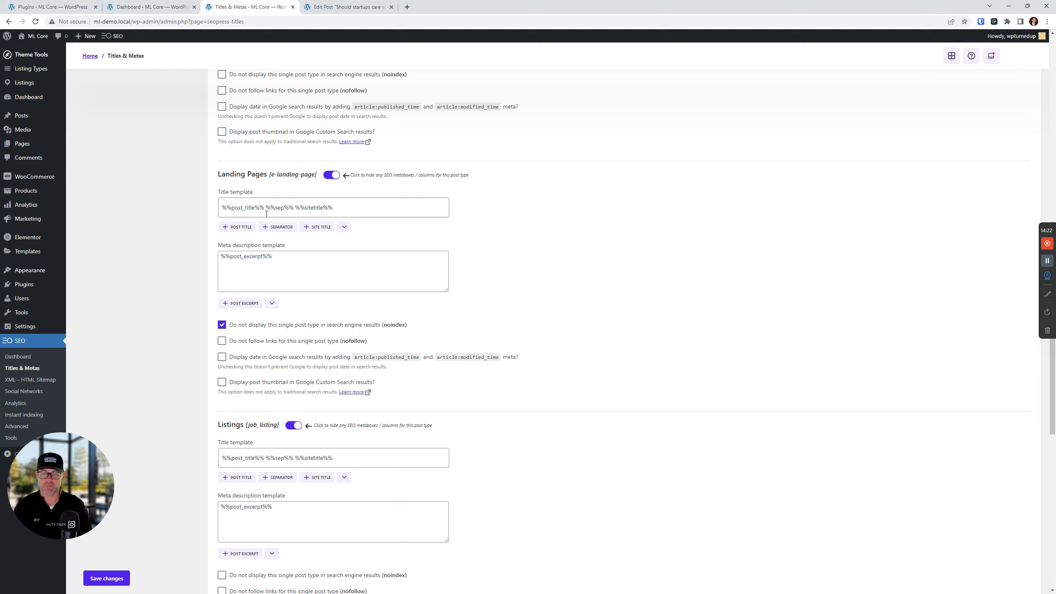
{"action": "left_click", "coordinate": [332, 175]}
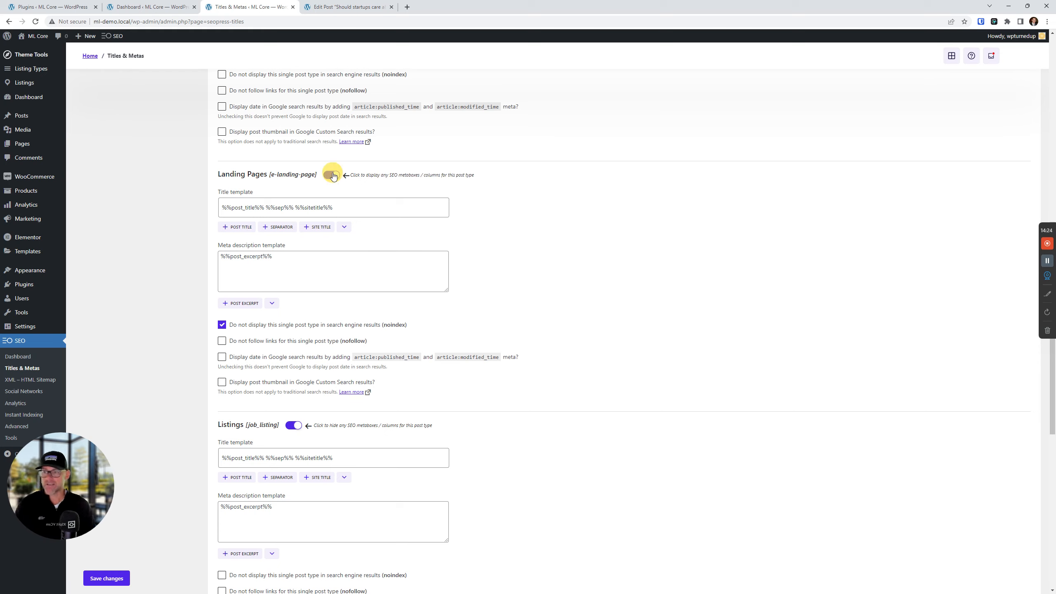
Review the Listings and Products post type settings and compare them with those for Posts and Pages.
{"action": "scroll", "coordinate": [481, 238], "scroll_direction": "down", "scroll_amount": 5}
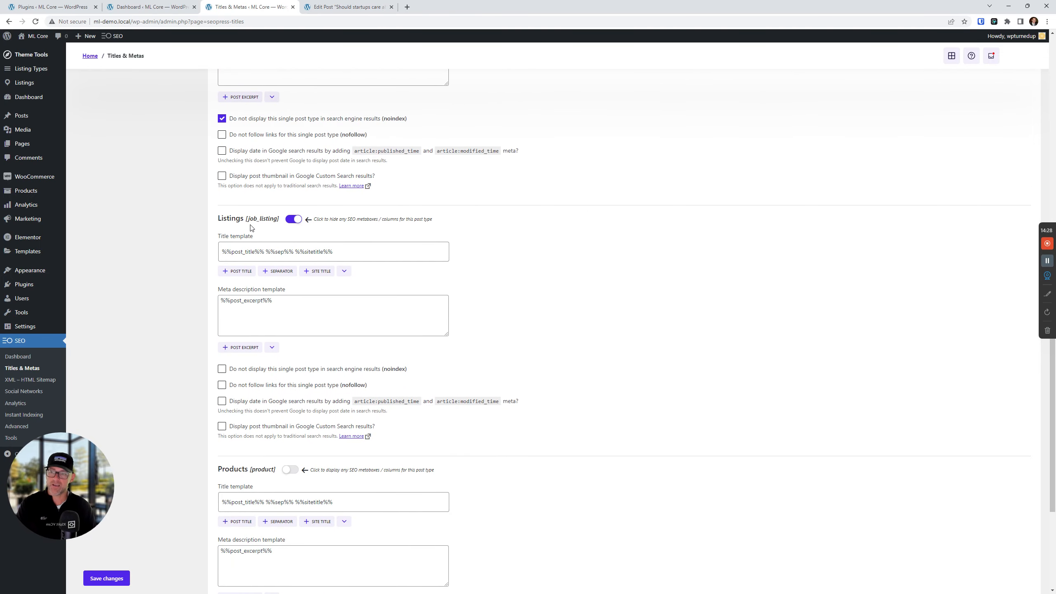
{"action": "scroll", "coordinate": [500, 236], "scroll_direction": "down", "scroll_amount": 2}
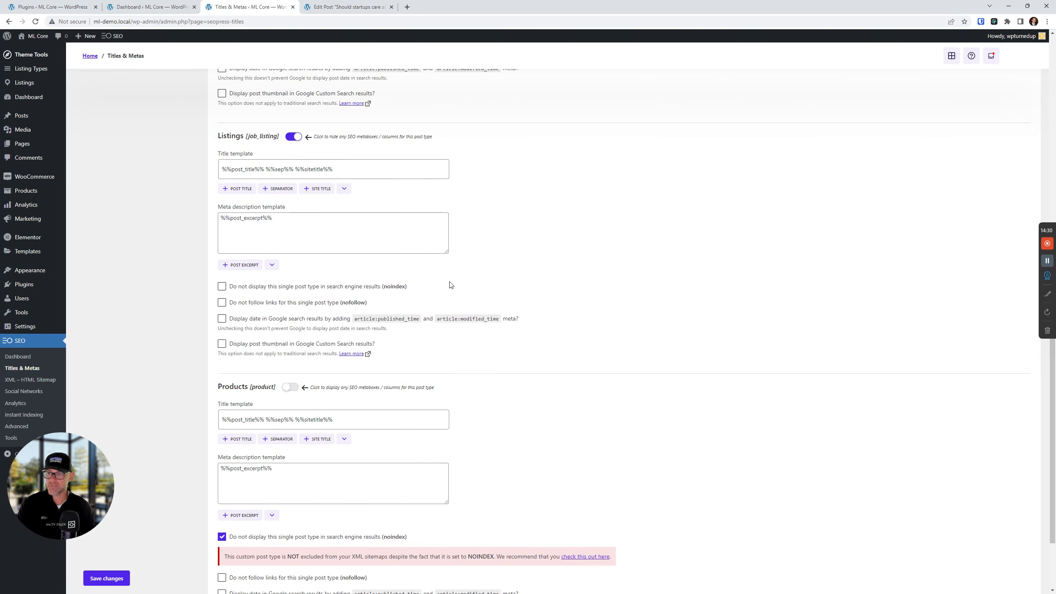
{"action": "scroll", "coordinate": [394, 241], "scroll_direction": "down", "scroll_amount": 2}
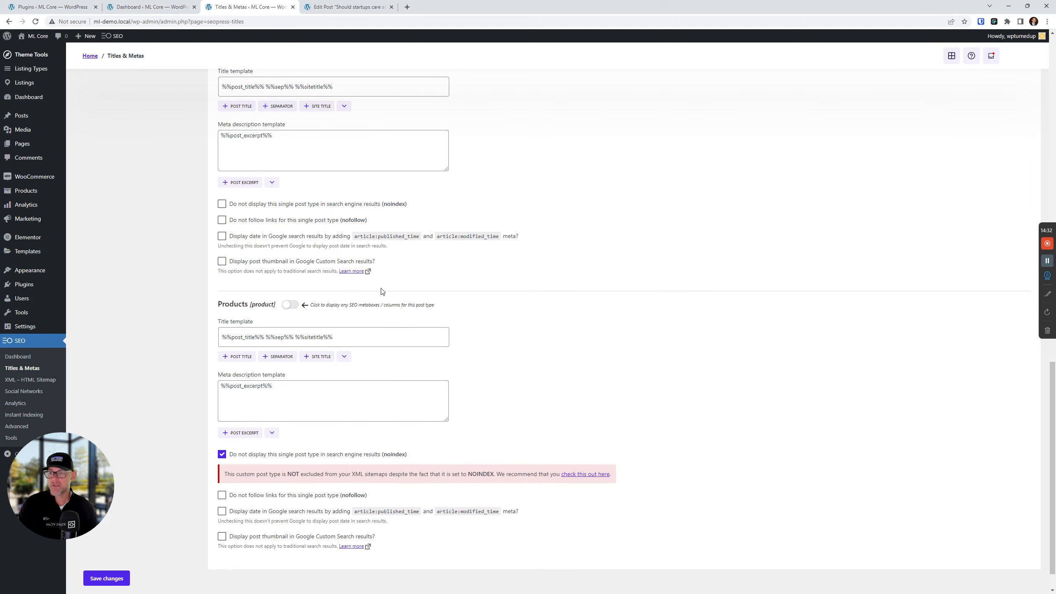
{"action": "scroll", "coordinate": [297, 293], "scroll_direction": "up", "scroll_amount": 3}
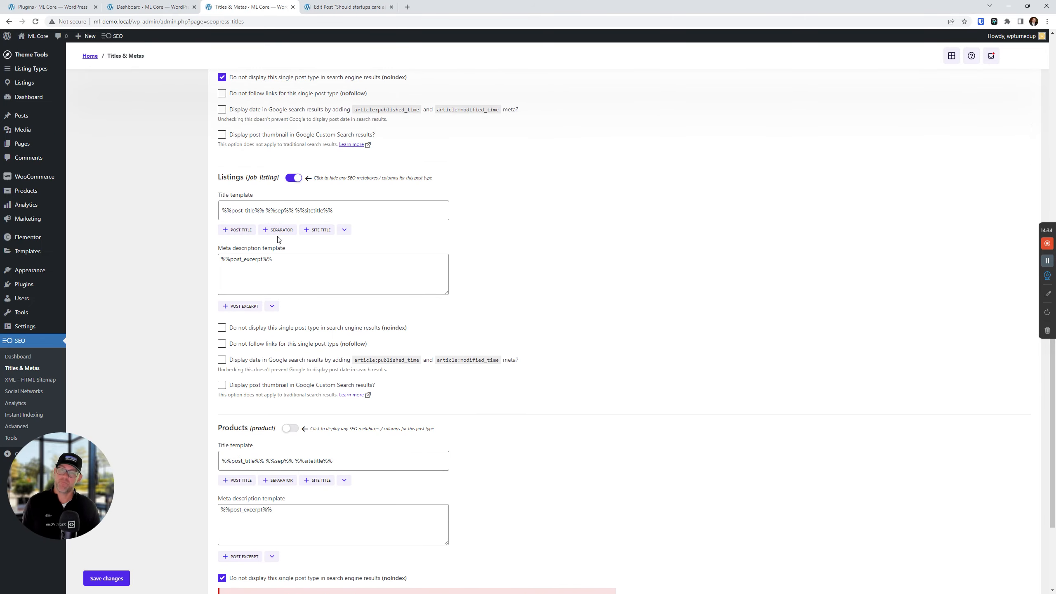
{"action": "scroll", "coordinate": [356, 245], "scroll_direction": "up", "scroll_amount": 15}
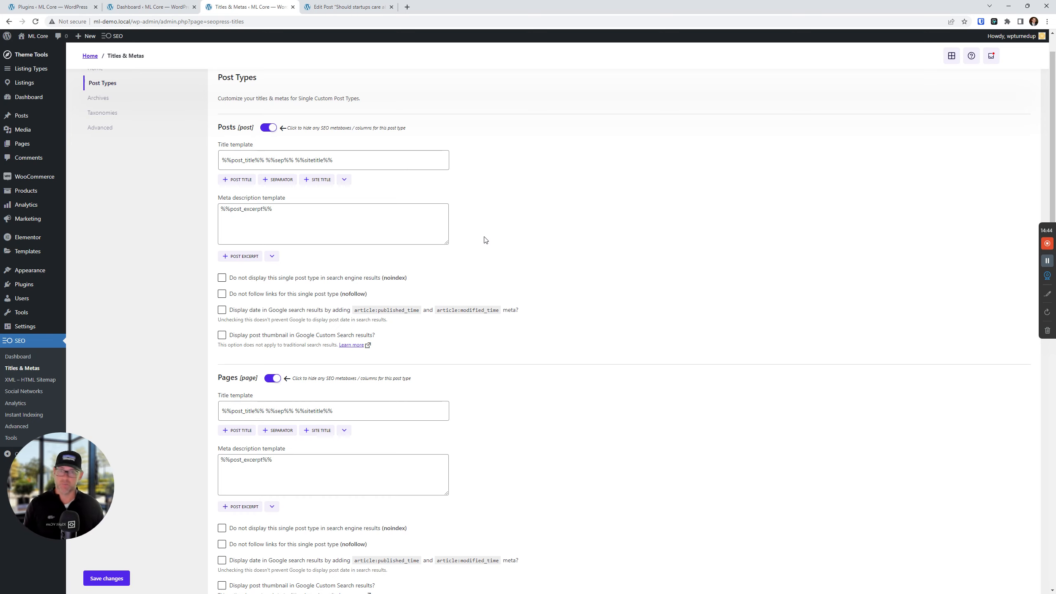
{"action": "scroll", "coordinate": [478, 243], "scroll_direction": "down", "scroll_amount": 2}
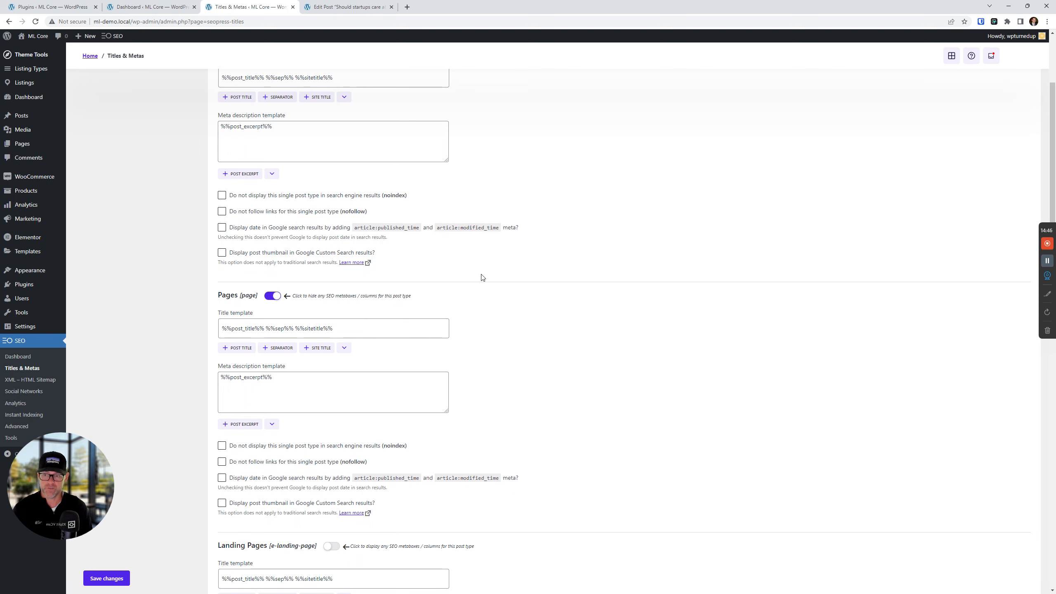
{"action": "scroll", "coordinate": [484, 278], "scroll_direction": "up", "scroll_amount": 3}
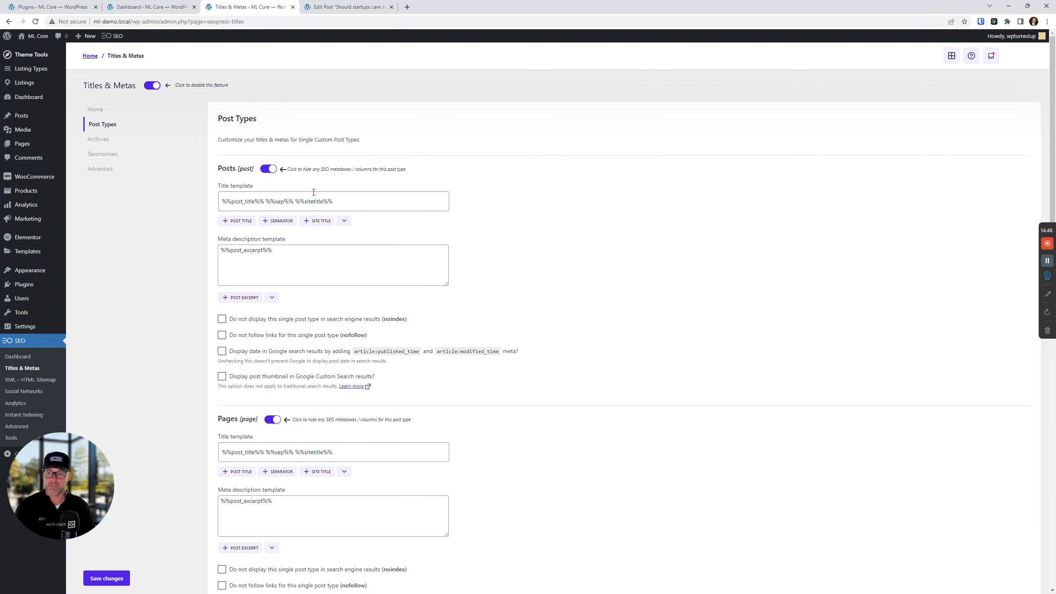
Examine the Posts title and meta description templates, and check the settings of the other post types down to Products.
{"action": "left_click_drag", "start_coordinate": [354, 201], "coordinate": [208, 198]}
{"action": "left_click_drag", "start_coordinate": [365, 250], "coordinate": [174, 256]}
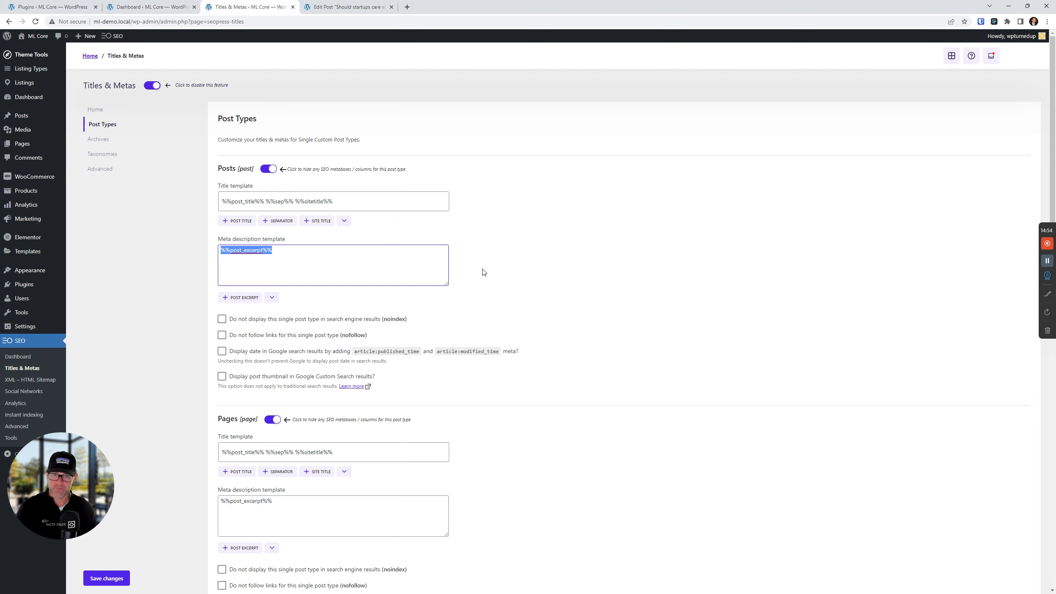
{"action": "scroll", "coordinate": [483, 270], "scroll_direction": "down", "scroll_amount": 5}
{"action": "scroll", "coordinate": [463, 277], "scroll_direction": "down", "scroll_amount": 8}
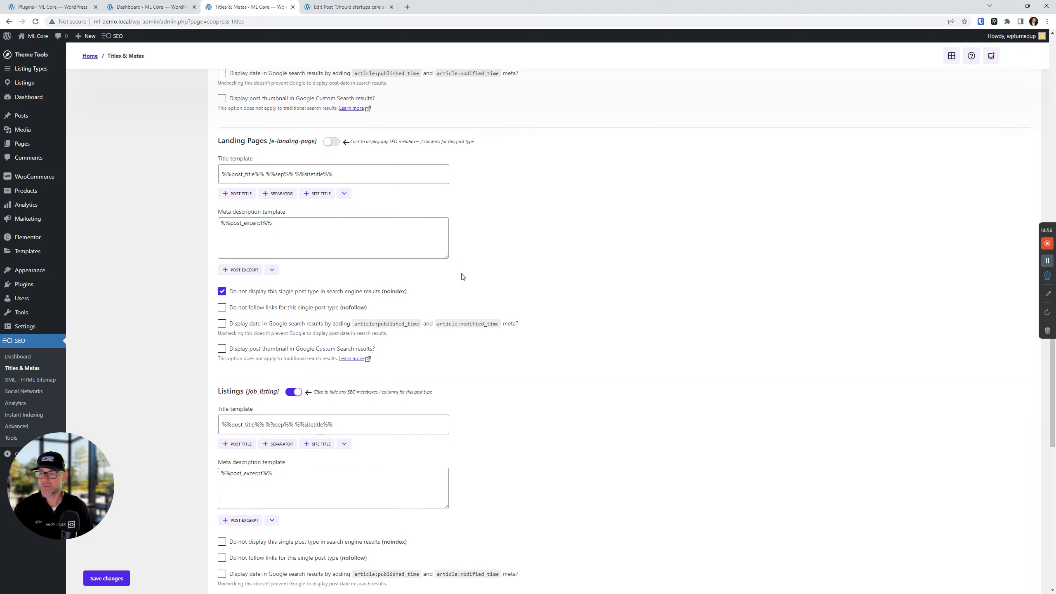
{"action": "scroll", "coordinate": [463, 228], "scroll_direction": "down", "scroll_amount": 2}
{"action": "scroll", "coordinate": [463, 228], "scroll_direction": "down", "scroll_amount": 2}
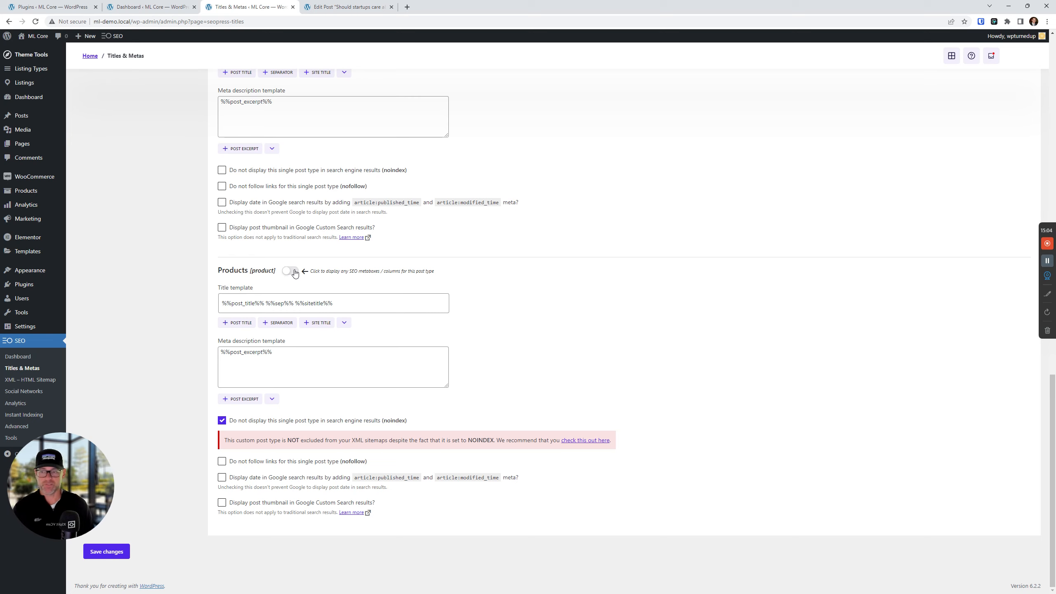
Recheck the post type settings and save the changes with the SEO metaboxes for Posts switched on.
{"action": "scroll", "coordinate": [294, 333], "scroll_direction": "up", "scroll_amount": 8}
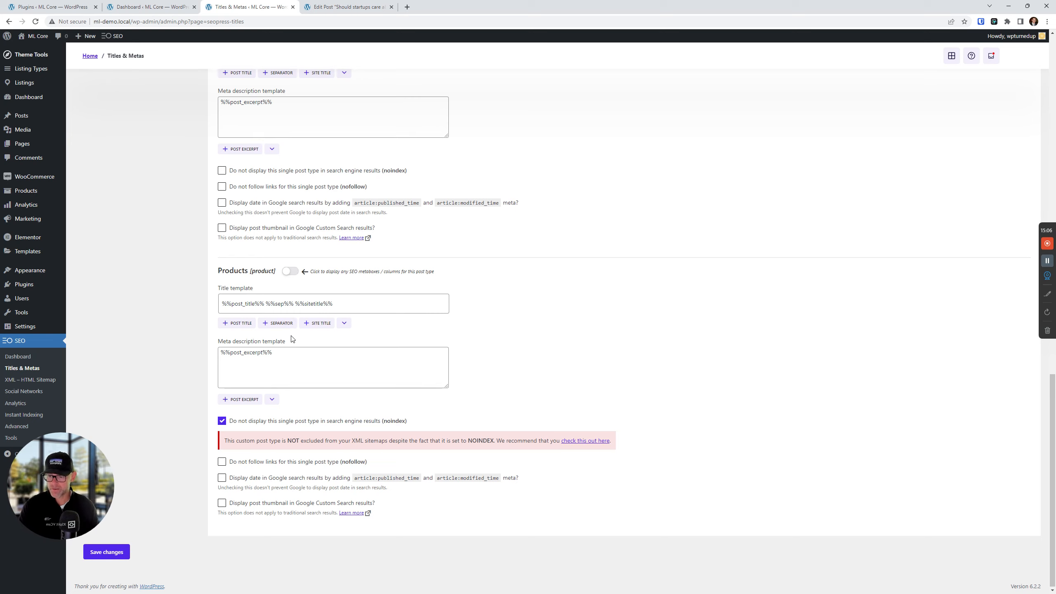
{"action": "scroll", "coordinate": [316, 337], "scroll_direction": "up", "scroll_amount": 12}
{"action": "scroll", "coordinate": [308, 342], "scroll_direction": "down", "scroll_amount": 9}
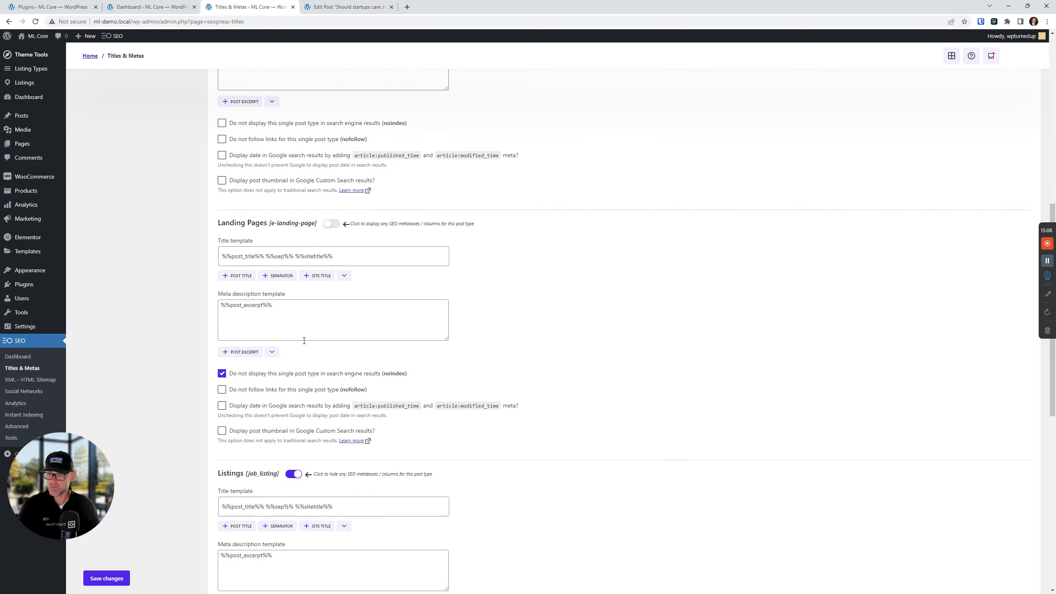
{"action": "scroll", "coordinate": [305, 342], "scroll_direction": "up", "scroll_amount": 9}
{"action": "scroll", "coordinate": [305, 343], "scroll_direction": "up", "scroll_amount": 2}
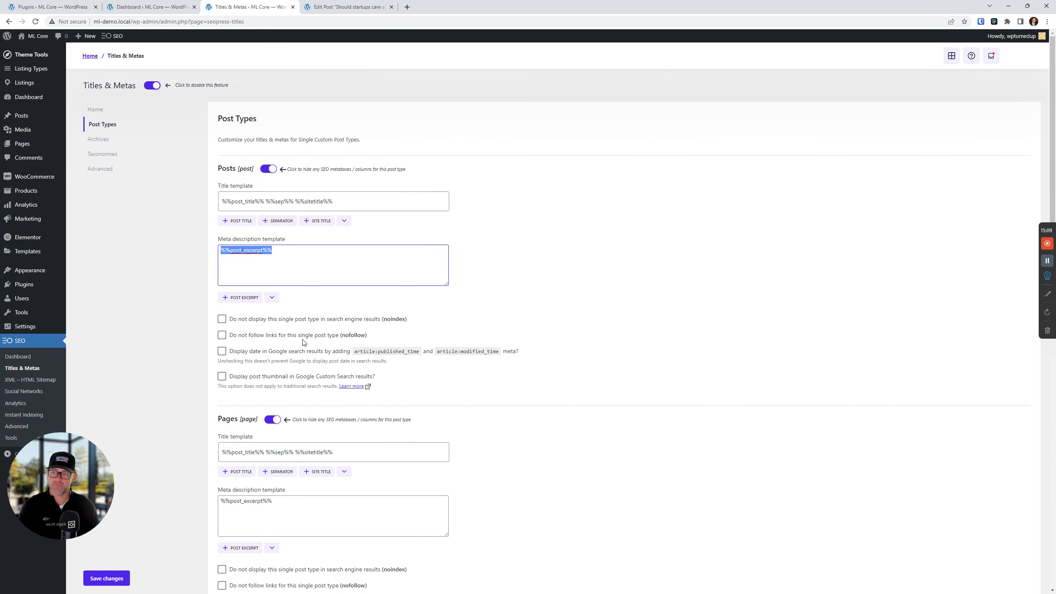
{"action": "left_click", "coordinate": [104, 579]}
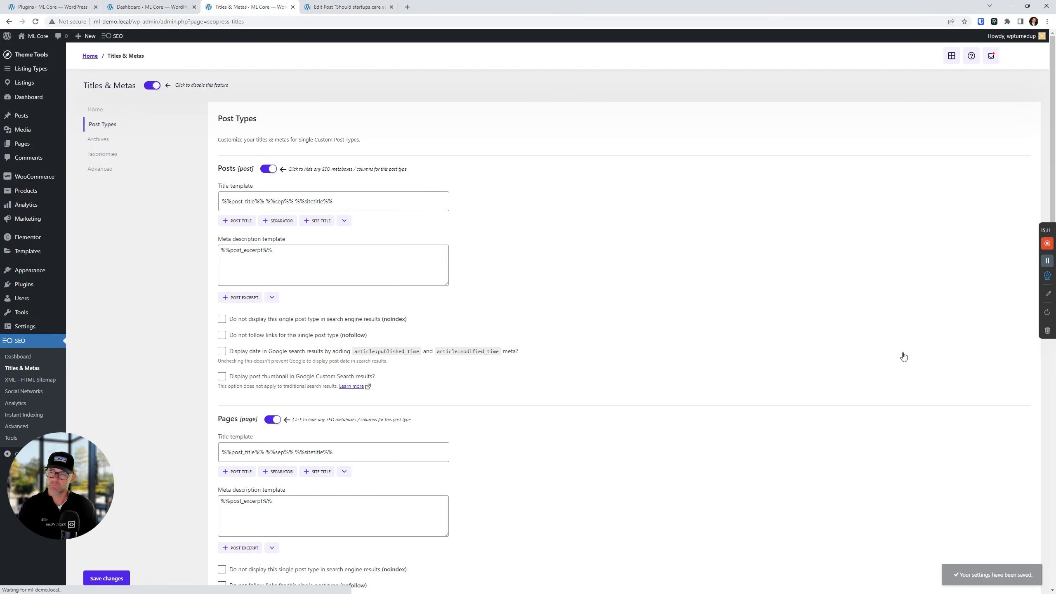
Reload the startup profitability post in the editor and look over the SEO metabox below its content.
{"action": "left_click", "coordinate": [310, 5]}
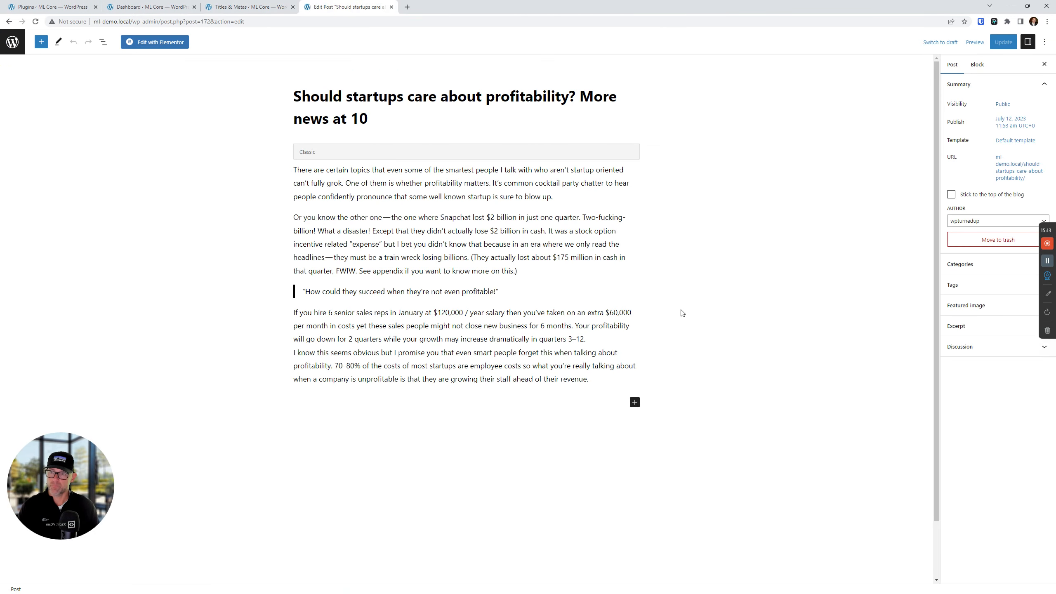
{"action": "left_click", "coordinate": [36, 21]}
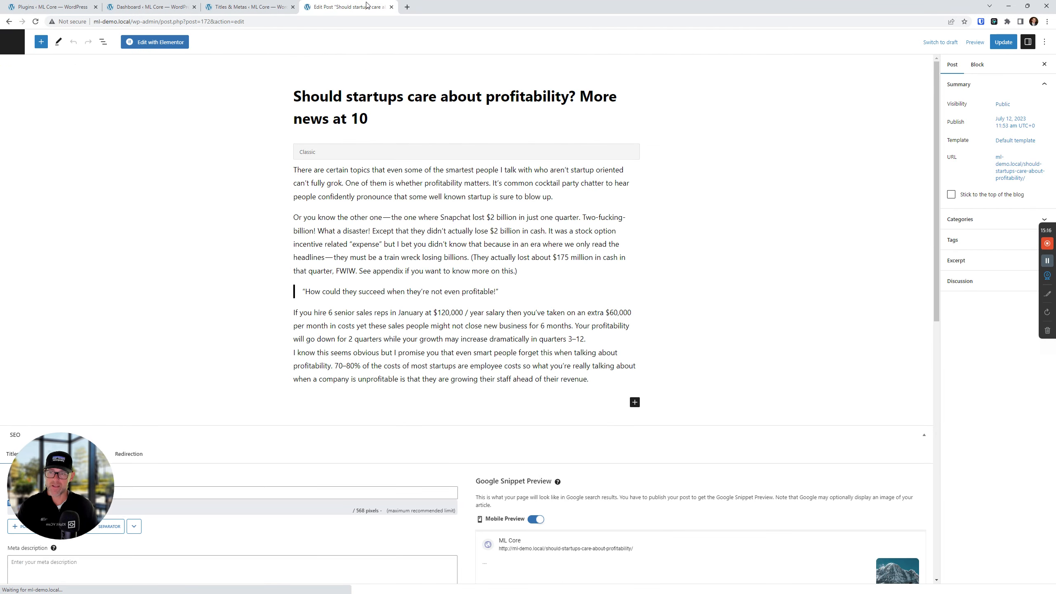
{"action": "scroll", "coordinate": [204, 307], "scroll_direction": "down", "scroll_amount": 7}
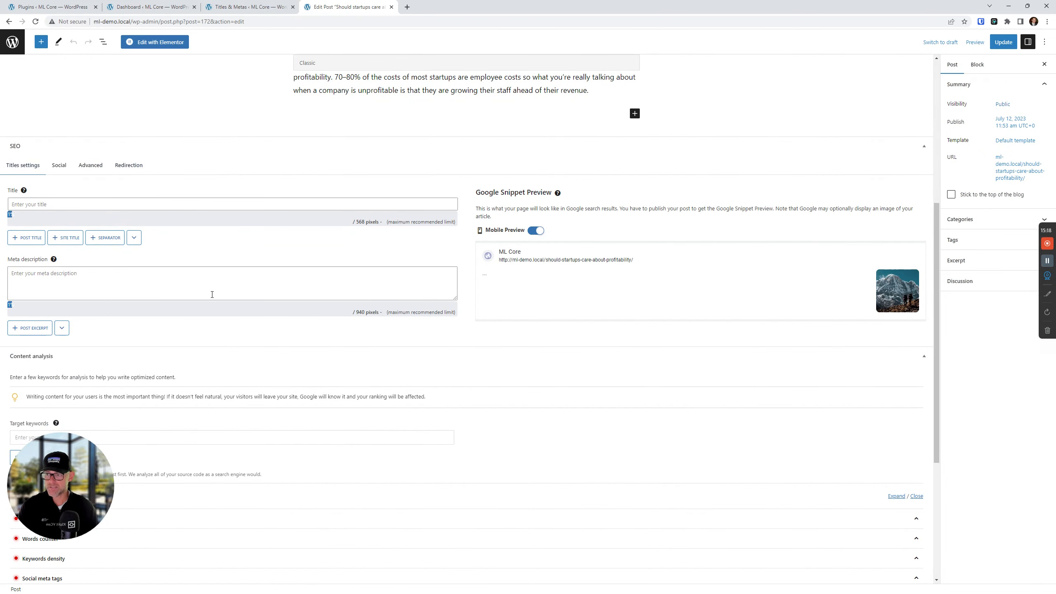
{"action": "scroll", "coordinate": [125, 337], "scroll_direction": "down", "scroll_amount": 3}
{"action": "scroll", "coordinate": [104, 317], "scroll_direction": "up", "scroll_amount": 2}
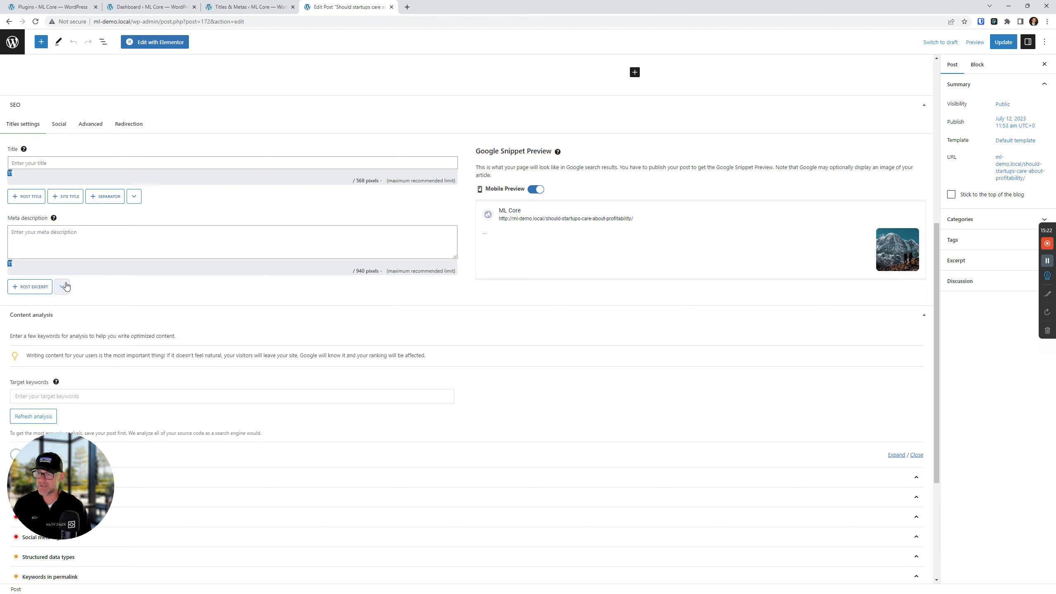
Inspect the post's SEO title and meta description fields together with the Google Snippet Preview.
{"action": "left_click", "coordinate": [31, 232]}
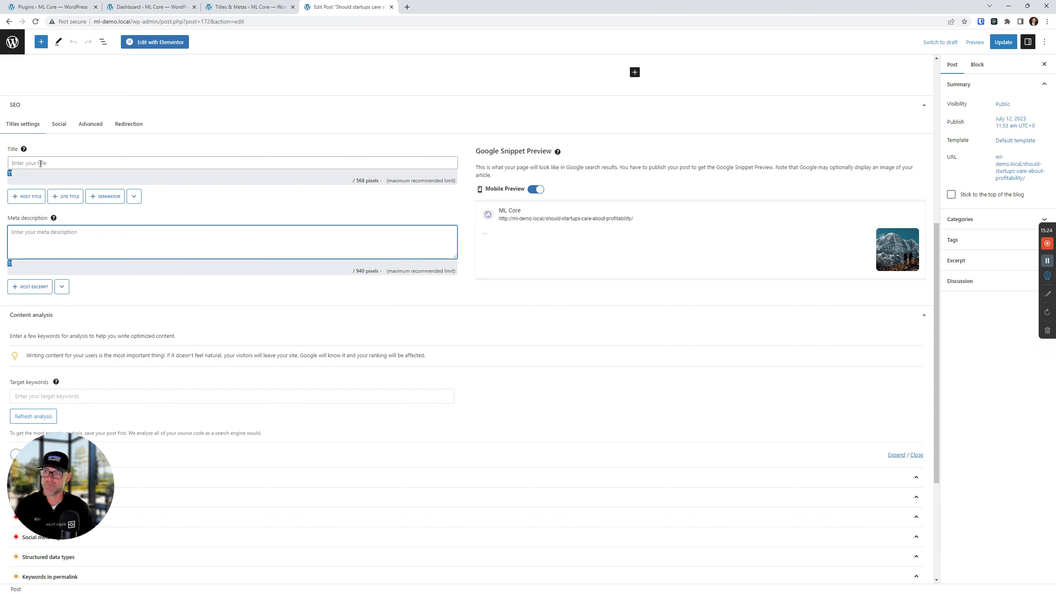
{"action": "left_click", "coordinate": [42, 163]}
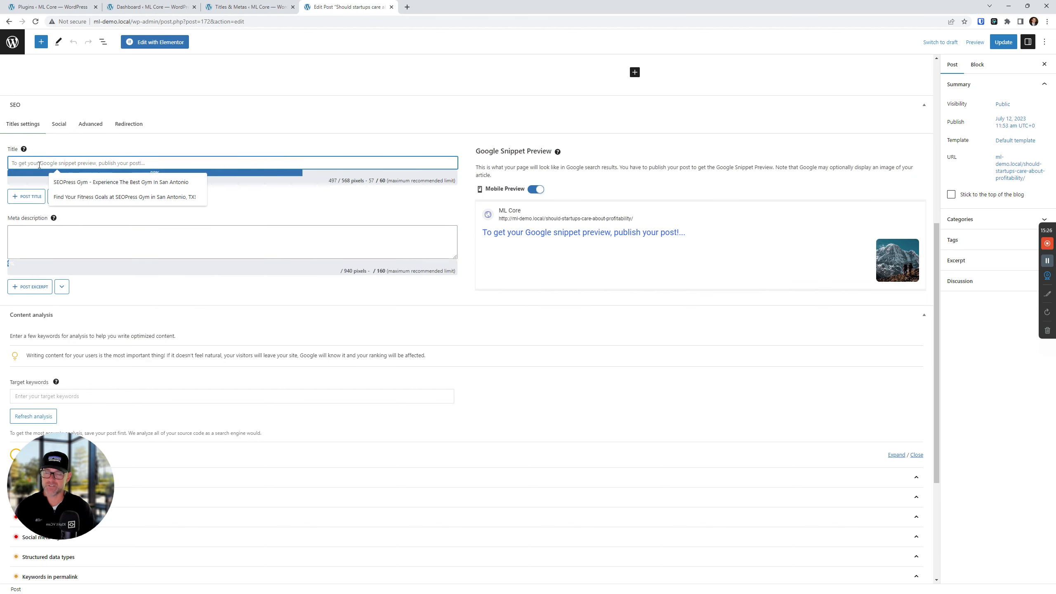
{"action": "left_click", "coordinate": [90, 233]}
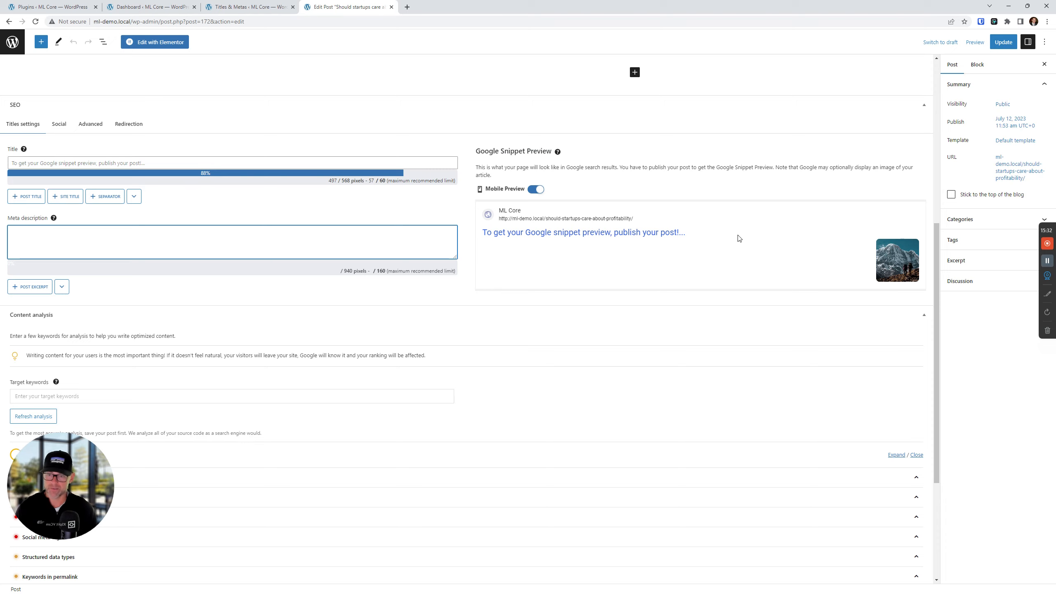
{"action": "scroll", "coordinate": [203, 335], "scroll_direction": "down", "scroll_amount": 3}
{"action": "scroll", "coordinate": [166, 291], "scroll_direction": "up", "scroll_amount": 5}
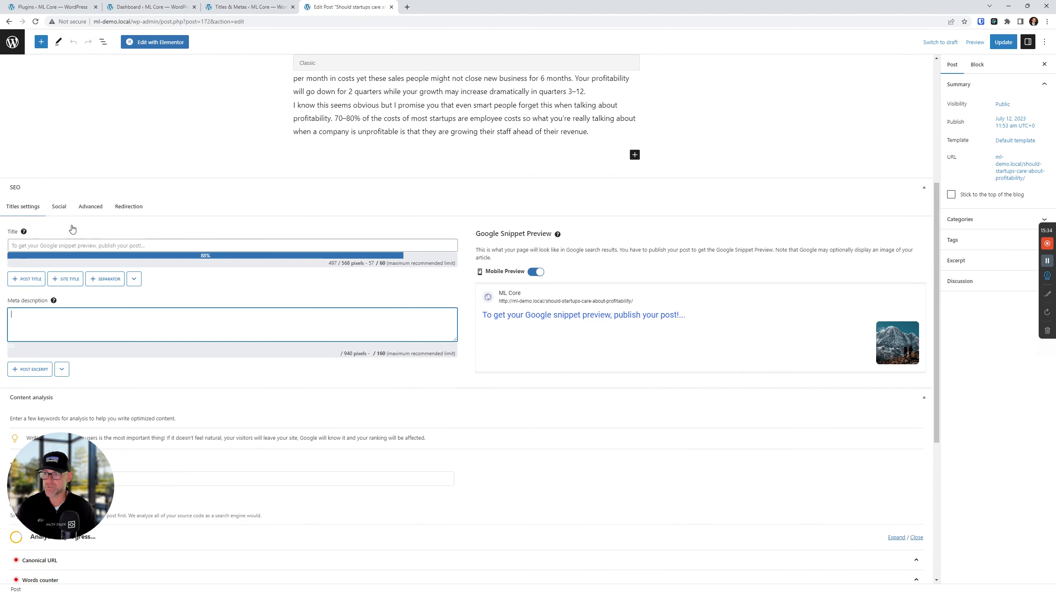
Review the Social and Advanced settings in the post's SEO metabox.
{"action": "left_click", "coordinate": [61, 211]}
{"action": "scroll", "coordinate": [583, 247], "scroll_direction": "down", "scroll_amount": 3}
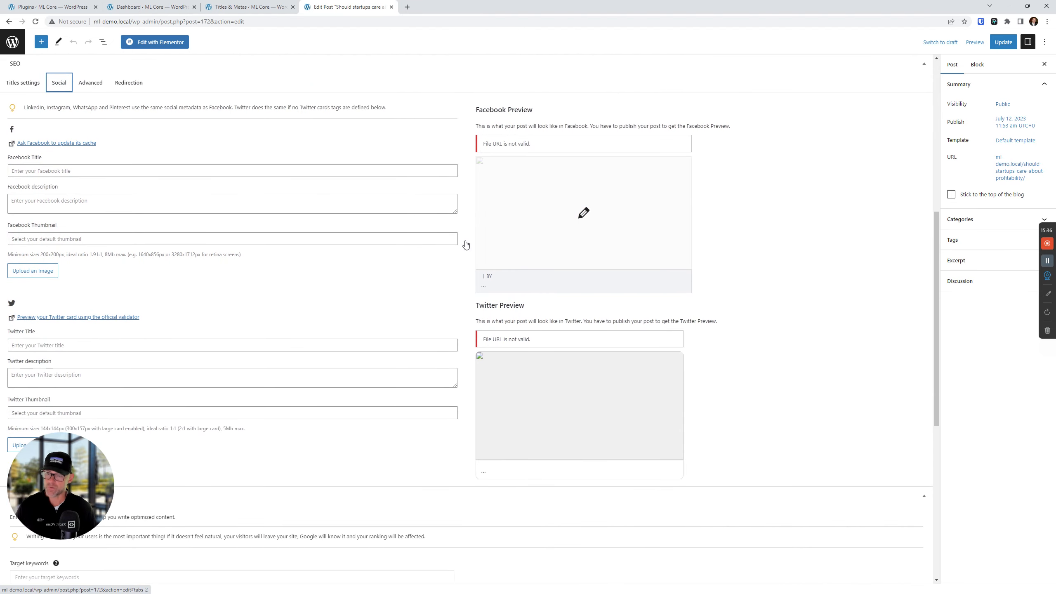
{"action": "scroll", "coordinate": [224, 370], "scroll_direction": "up", "scroll_amount": 4}
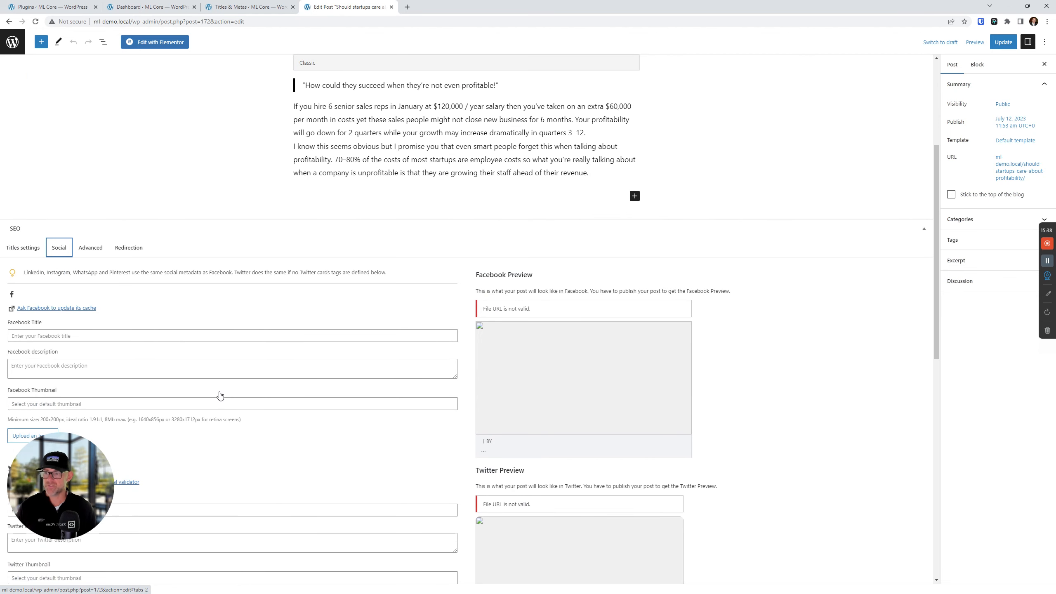
{"action": "left_click", "coordinate": [94, 246]}
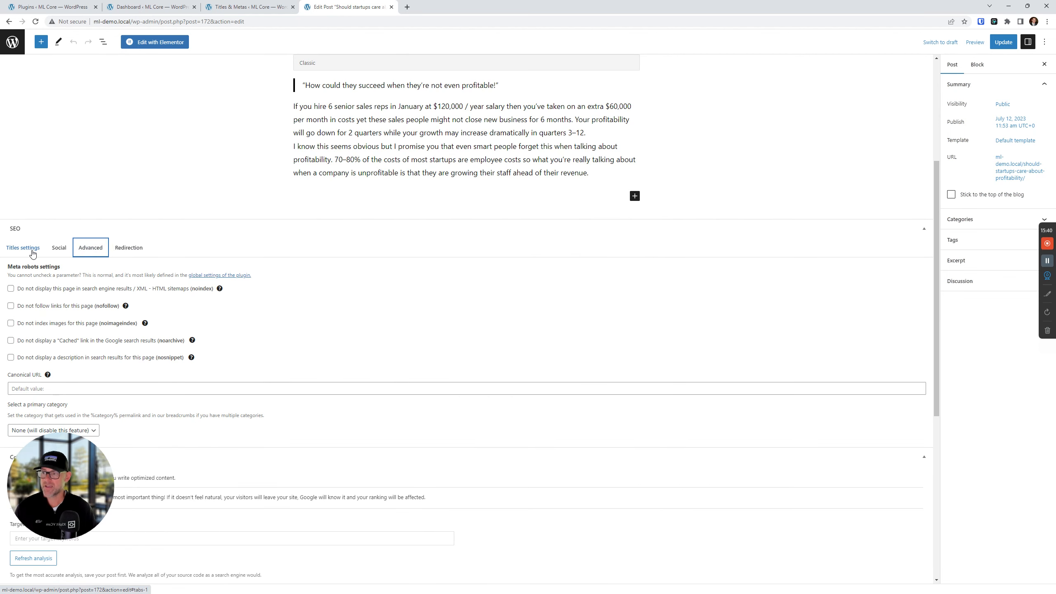
{"action": "scroll", "coordinate": [42, 294], "scroll_direction": "down", "scroll_amount": 1}
{"action": "scroll", "coordinate": [41, 295], "scroll_direction": "down", "scroll_amount": 2}
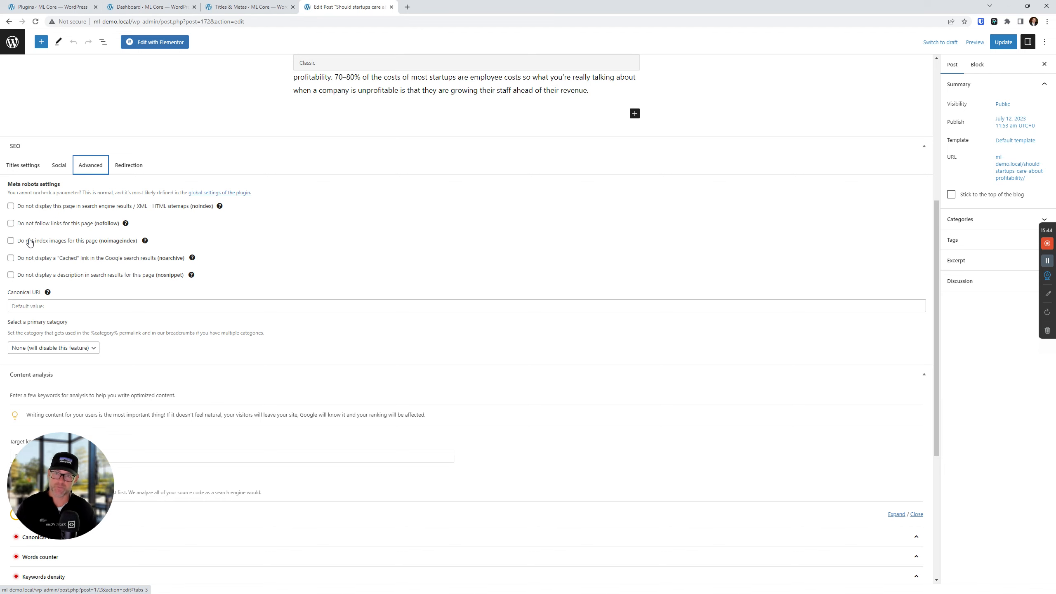
{"action": "scroll", "coordinate": [36, 246], "scroll_direction": "up", "scroll_amount": 7}
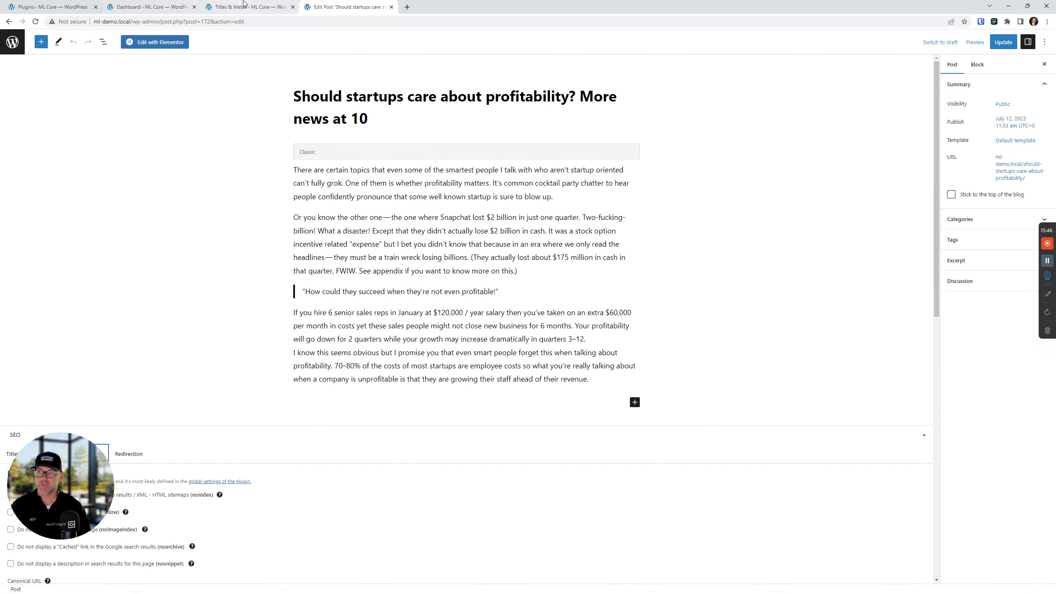
Return to the Titles & Metas settings and switch the Posts SEO metaboxes off and on again.
{"action": "left_click", "coordinate": [250, 7]}
{"action": "left_click", "coordinate": [268, 169]}
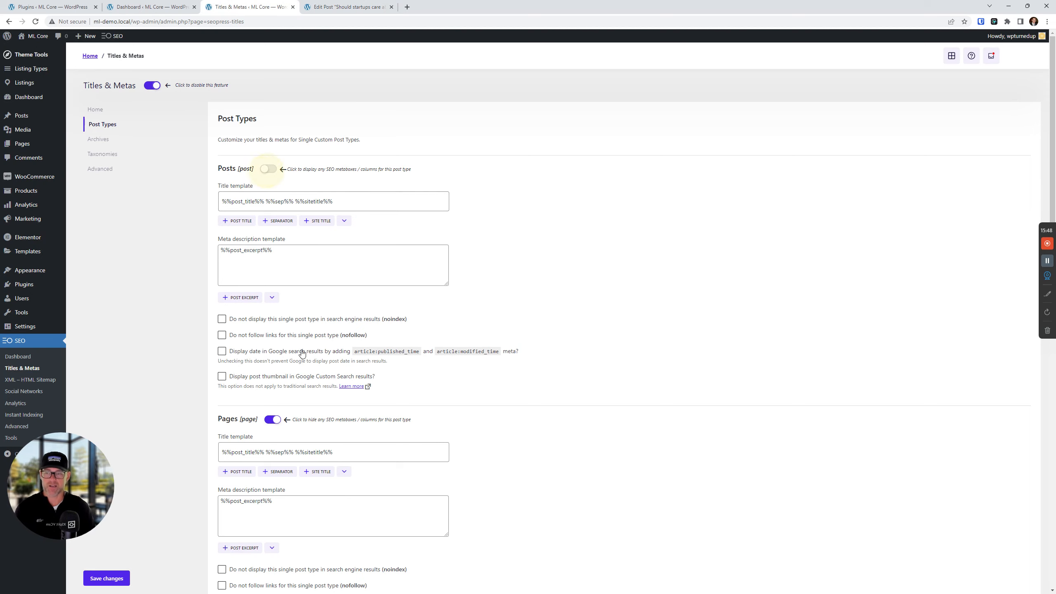
{"action": "left_click", "coordinate": [268, 170]}
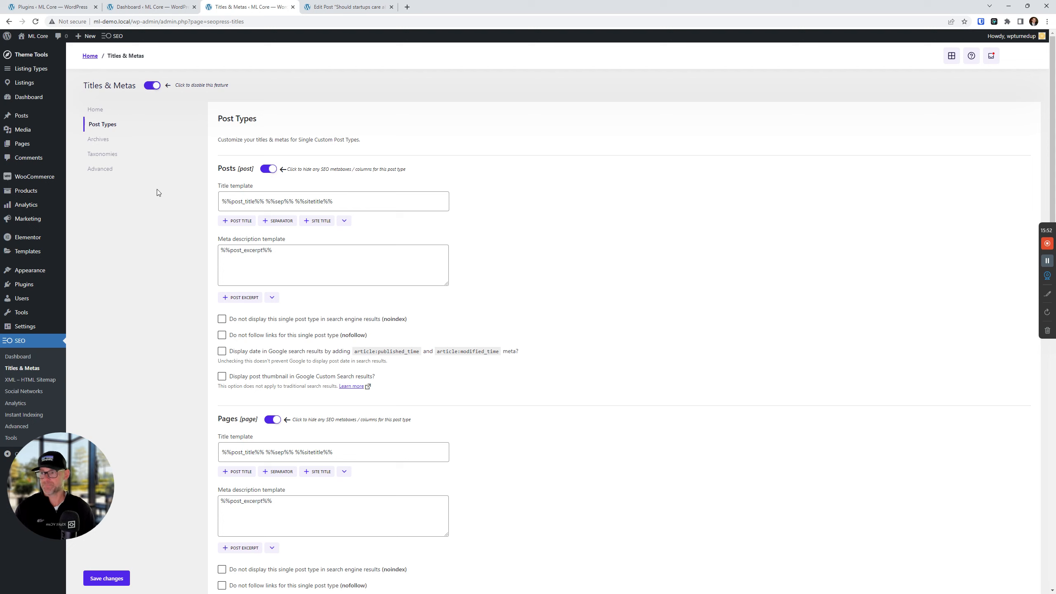
Open the Archives settings and review the templates and noindex options for Landing Pages, Listings and Products.
{"action": "left_click", "coordinate": [112, 139]}
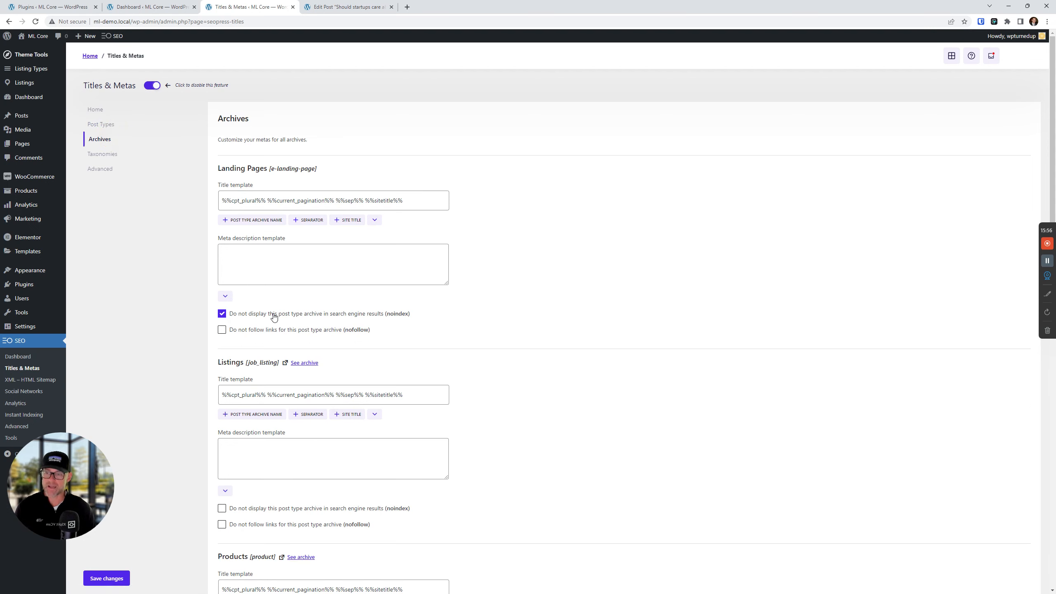
{"action": "scroll", "coordinate": [316, 316], "scroll_direction": "down", "scroll_amount": 1}
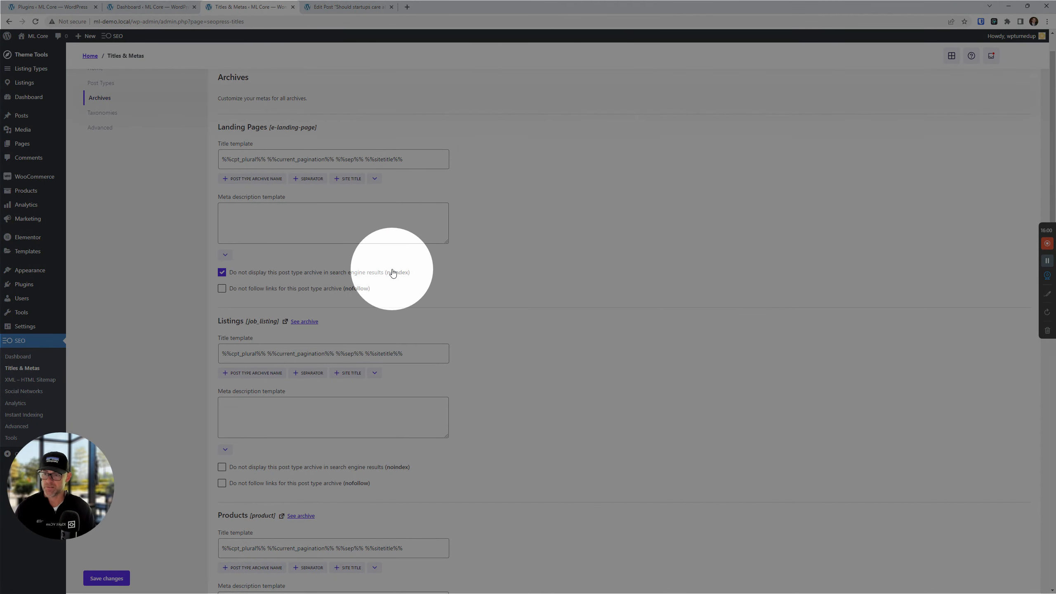
{"action": "scroll", "coordinate": [393, 274], "scroll_direction": "down", "scroll_amount": 1}
{"action": "scroll", "coordinate": [395, 277], "scroll_direction": "down", "scroll_amount": 4}
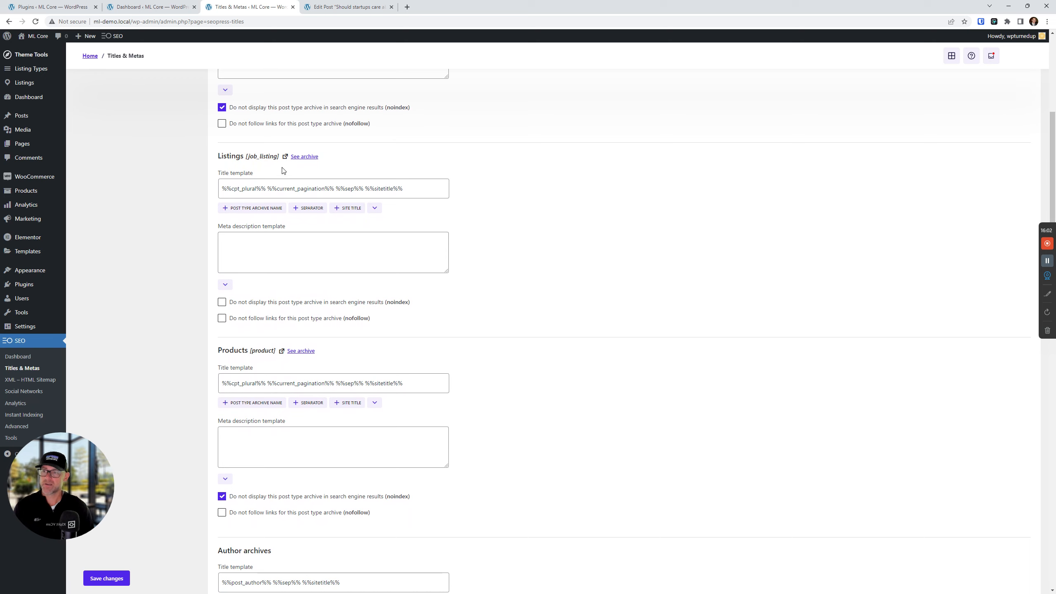
{"action": "double_click", "coordinate": [222, 157]}
{"action": "scroll", "coordinate": [301, 267], "scroll_direction": "down", "scroll_amount": 1}
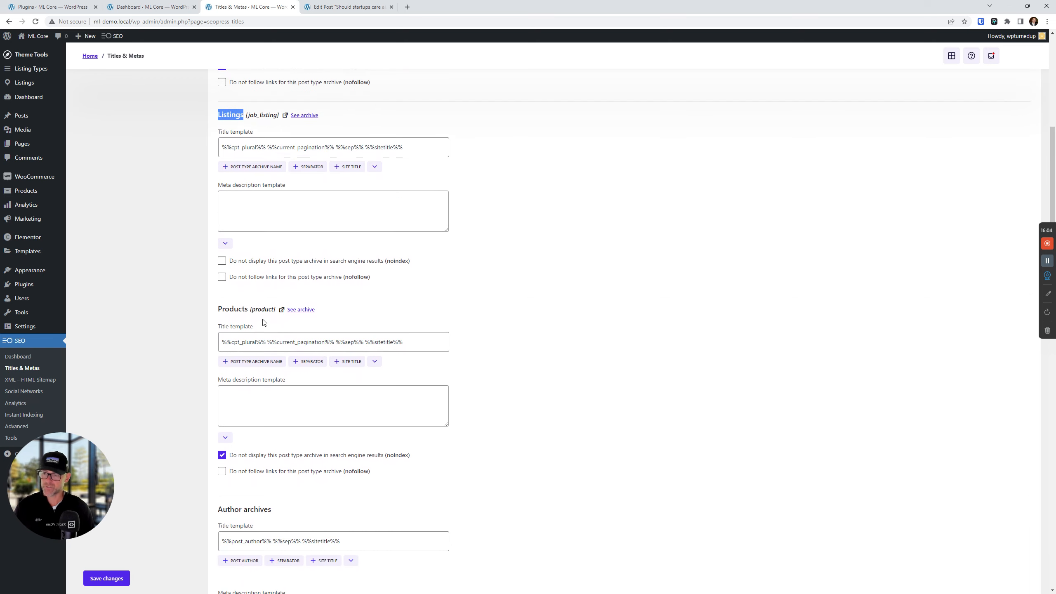
{"action": "left_click", "coordinate": [236, 308]}
{"action": "double_click", "coordinate": [236, 308]}
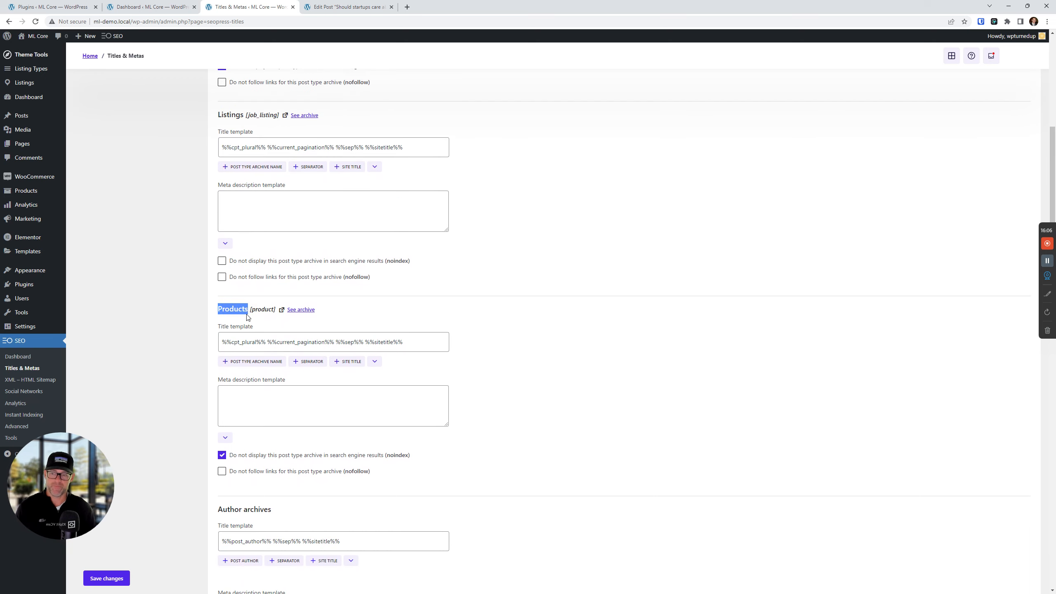
{"action": "scroll", "coordinate": [249, 321], "scroll_direction": "down", "scroll_amount": 1}
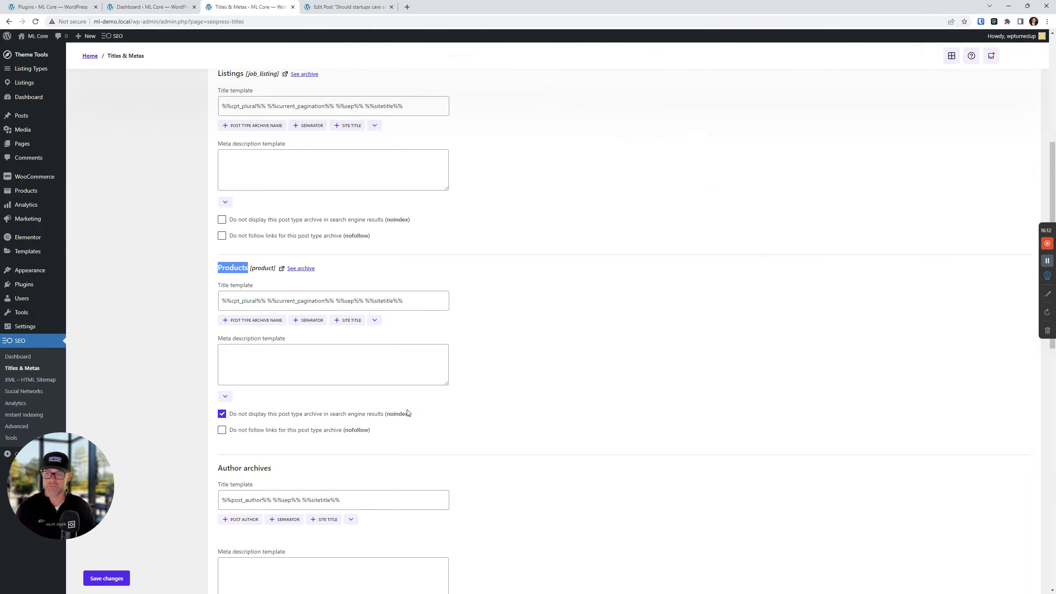
Review the title templates and noindex options for the author, date, search and 404 archives.
{"action": "scroll", "coordinate": [411, 396], "scroll_direction": "down", "scroll_amount": 4}
{"action": "scroll", "coordinate": [256, 324], "scroll_direction": "down", "scroll_amount": 2}
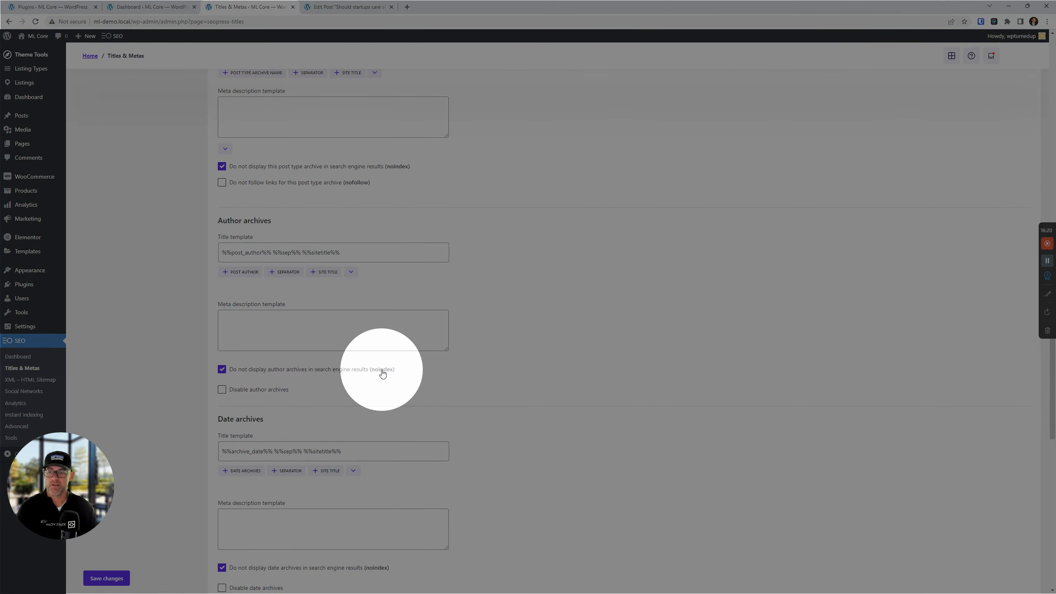
{"action": "scroll", "coordinate": [385, 381], "scroll_direction": "down", "scroll_amount": 4}
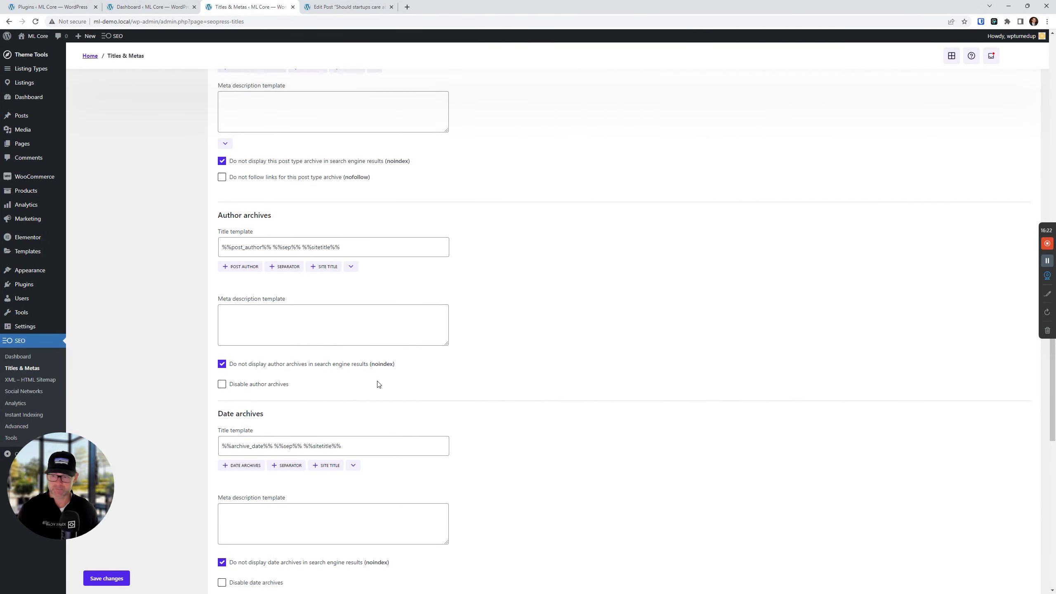
{"action": "scroll", "coordinate": [354, 411], "scroll_direction": "up", "scroll_amount": 20}
{"action": "scroll", "coordinate": [324, 448], "scroll_direction": "down", "scroll_amount": 10}
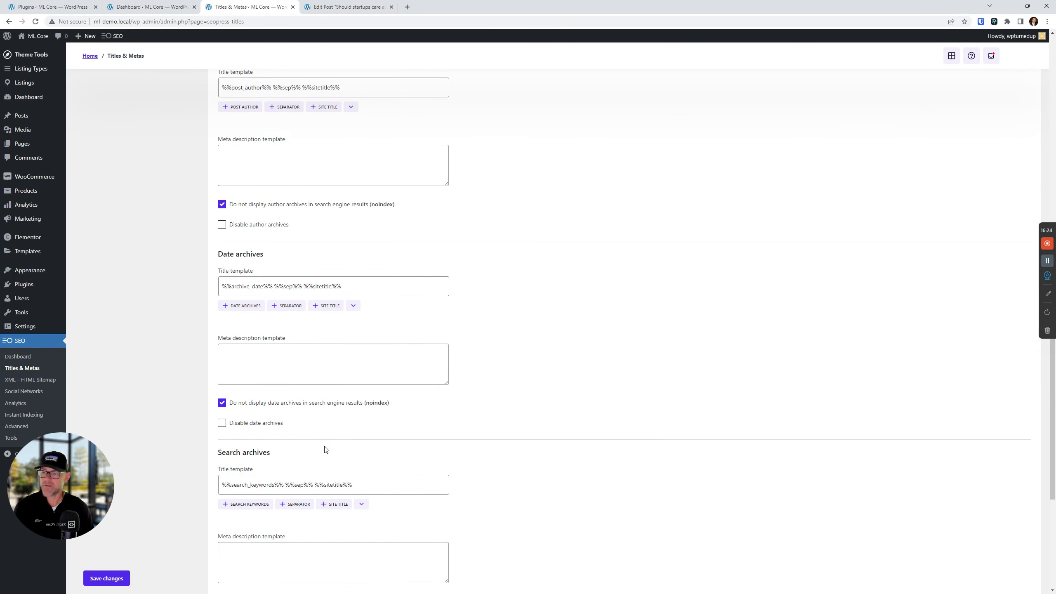
{"action": "scroll", "coordinate": [182, 208], "scroll_direction": "down", "scroll_amount": 2}
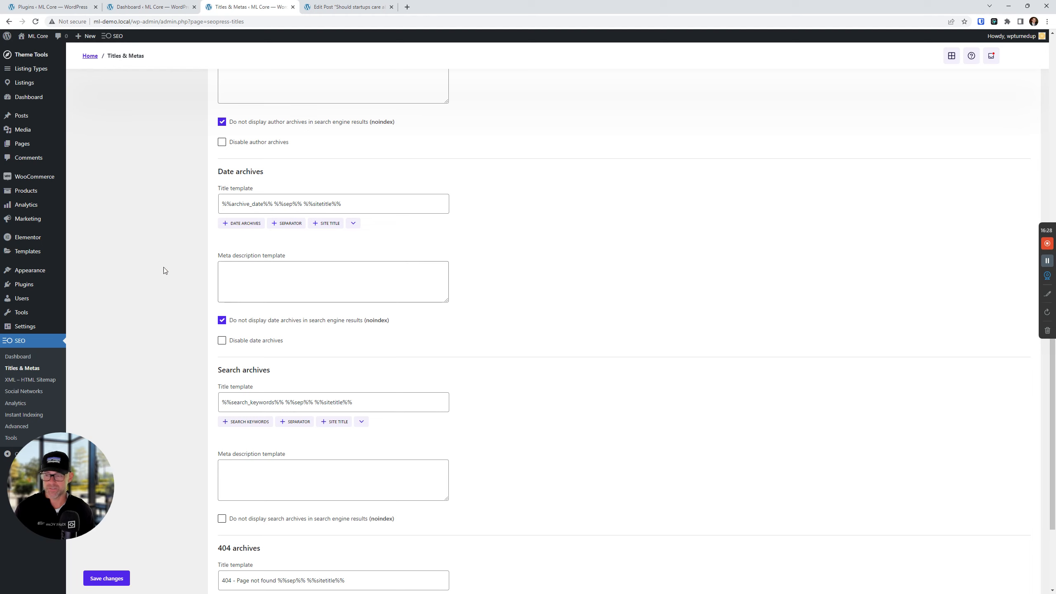
{"action": "scroll", "coordinate": [375, 326], "scroll_direction": "down", "scroll_amount": 1}
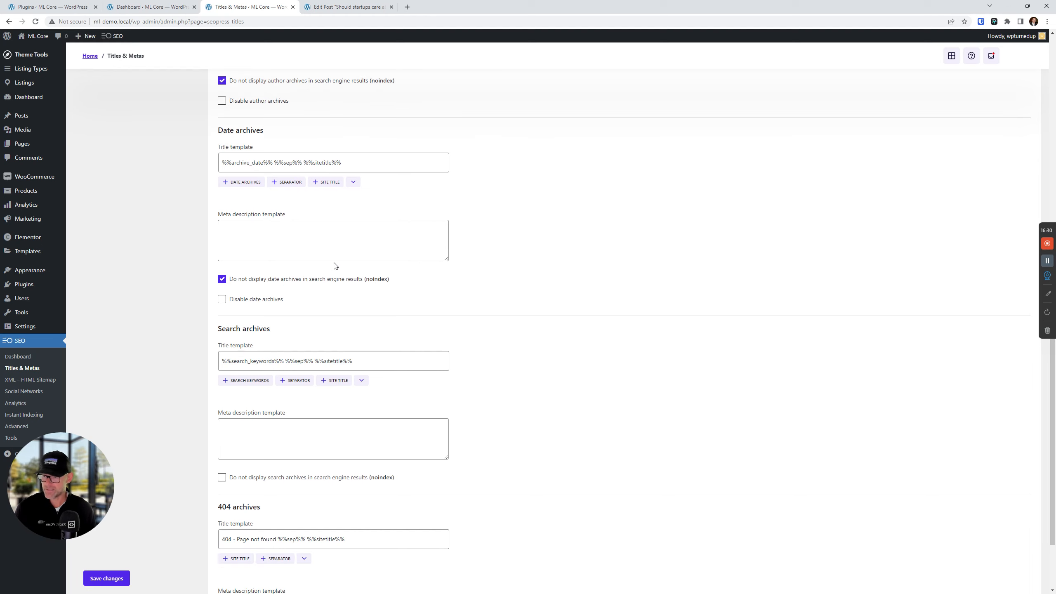
{"action": "scroll", "coordinate": [271, 351], "scroll_direction": "down", "scroll_amount": 3}
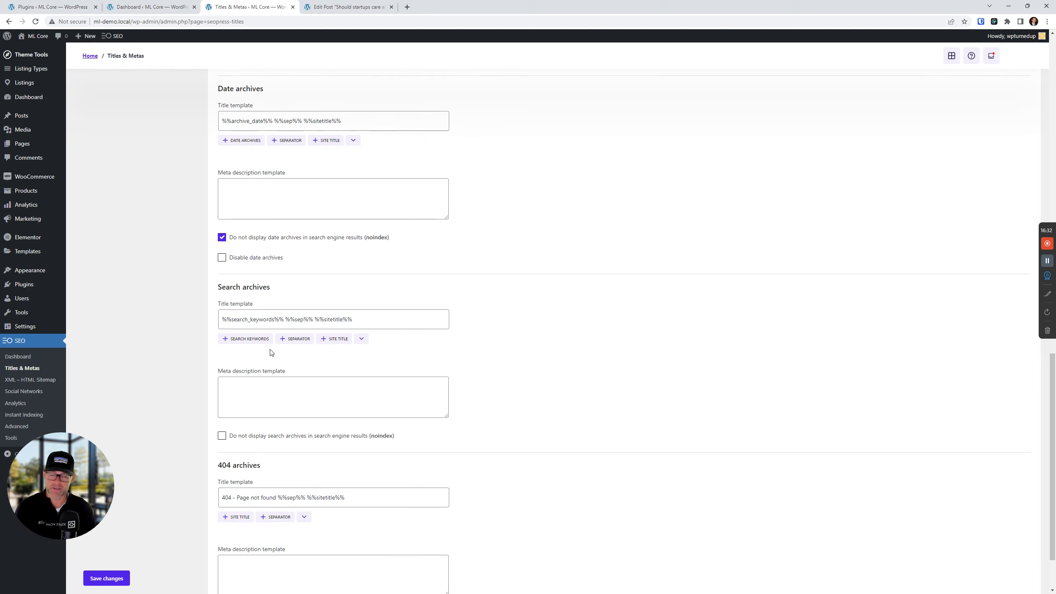
{"action": "scroll", "coordinate": [422, 486], "scroll_direction": "up", "scroll_amount": 2}
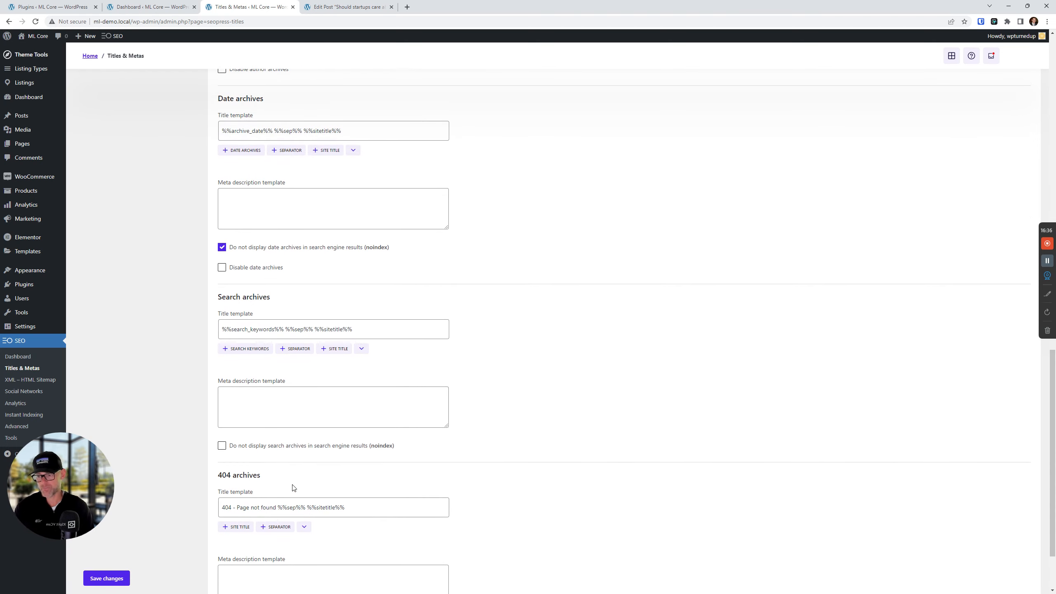
{"action": "scroll", "coordinate": [365, 412], "scroll_direction": "down", "scroll_amount": 1}
{"action": "scroll", "coordinate": [365, 416], "scroll_direction": "up", "scroll_amount": 20}
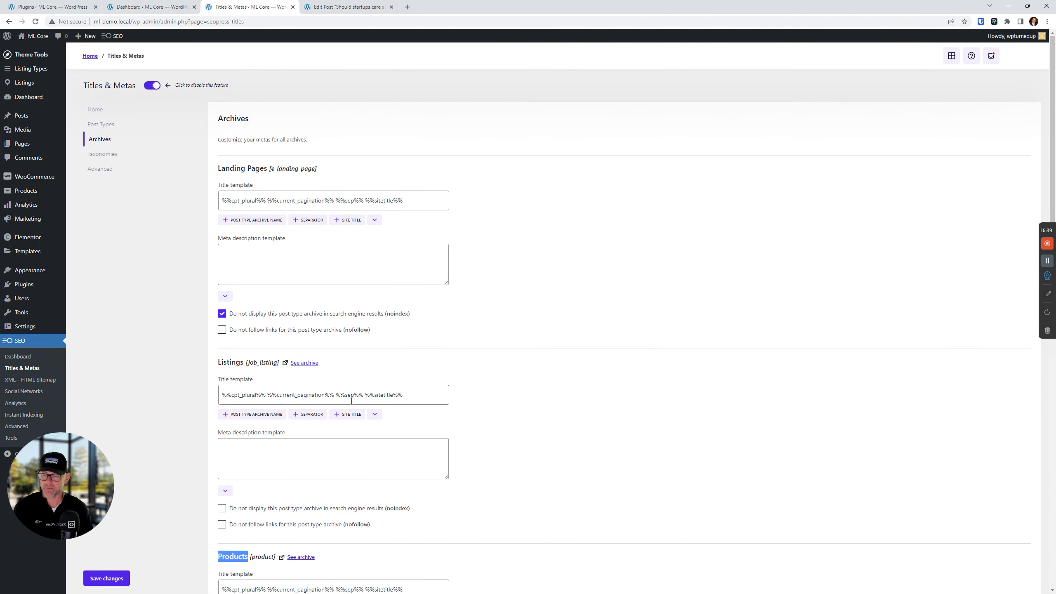
Open the Taxonomies settings and look over the missing-template notices and the Categories and Tags sections.
{"action": "left_click", "coordinate": [103, 154]}
{"action": "scroll", "coordinate": [356, 298], "scroll_direction": "down", "scroll_amount": 1}
{"action": "scroll", "coordinate": [356, 298], "scroll_direction": "down", "scroll_amount": 8}
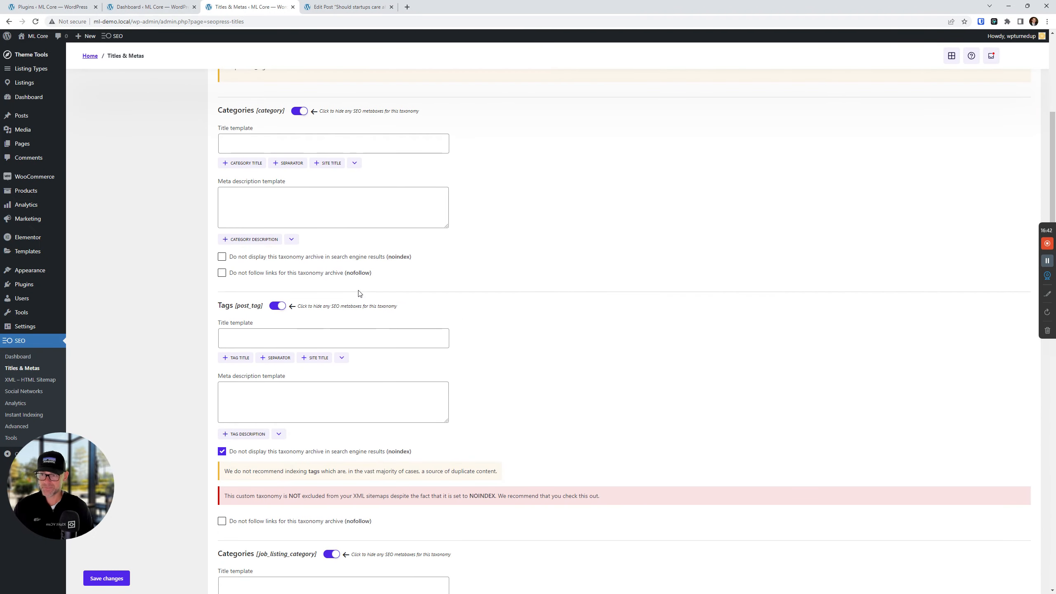
{"action": "scroll", "coordinate": [366, 288], "scroll_direction": "up", "scroll_amount": 5}
{"action": "scroll", "coordinate": [337, 247], "scroll_direction": "down", "scroll_amount": 3}
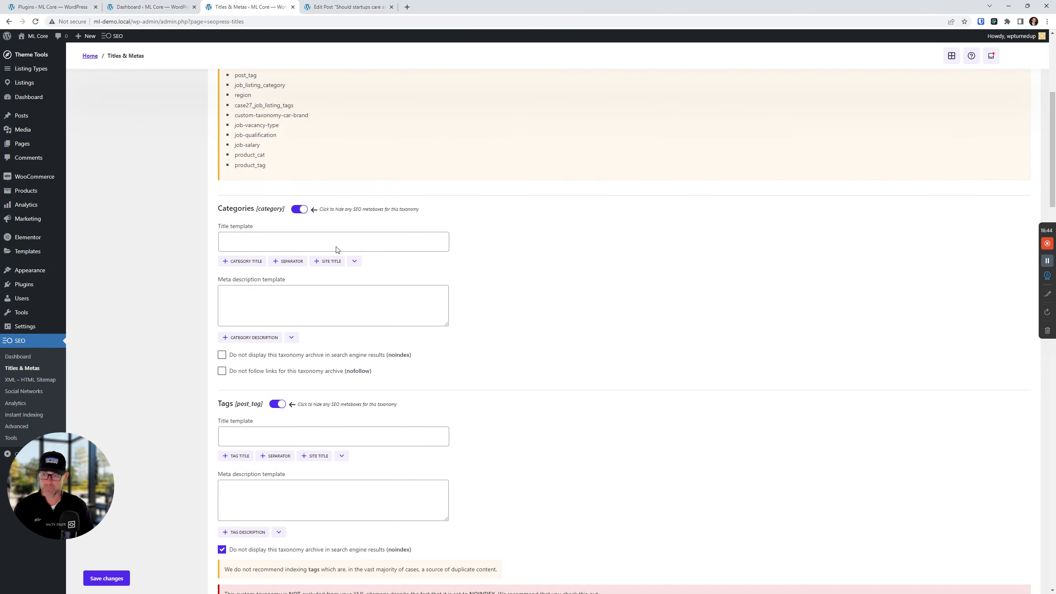
{"action": "scroll", "coordinate": [458, 255], "scroll_direction": "up", "scroll_amount": 7}
{"action": "scroll", "coordinate": [373, 261], "scroll_direction": "down", "scroll_amount": 5}
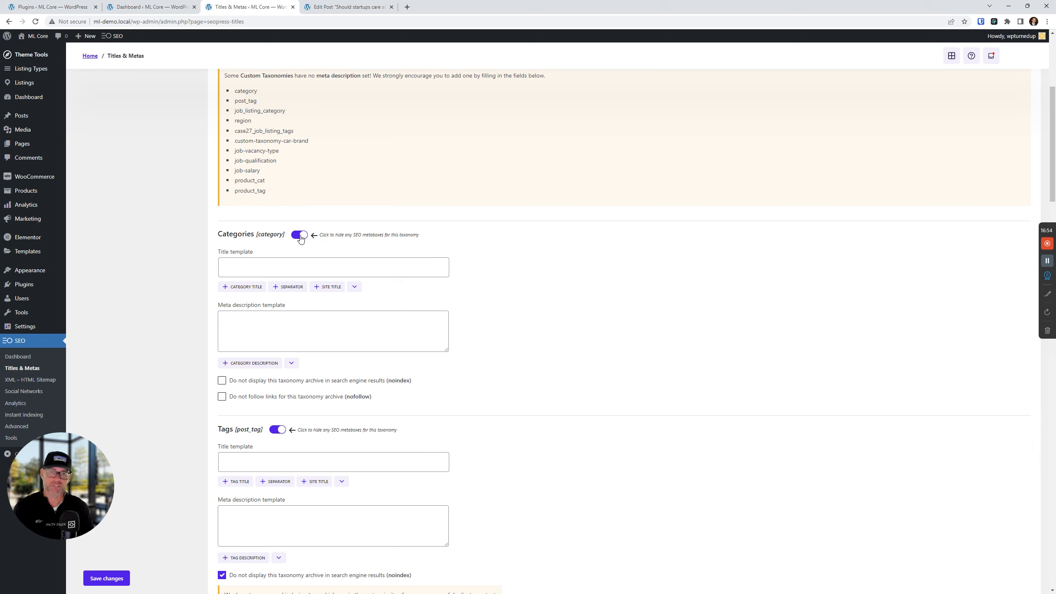
Switch the SEO metaboxes for the post Categories taxonomy off and on again.
{"action": "left_click", "coordinate": [299, 238]}
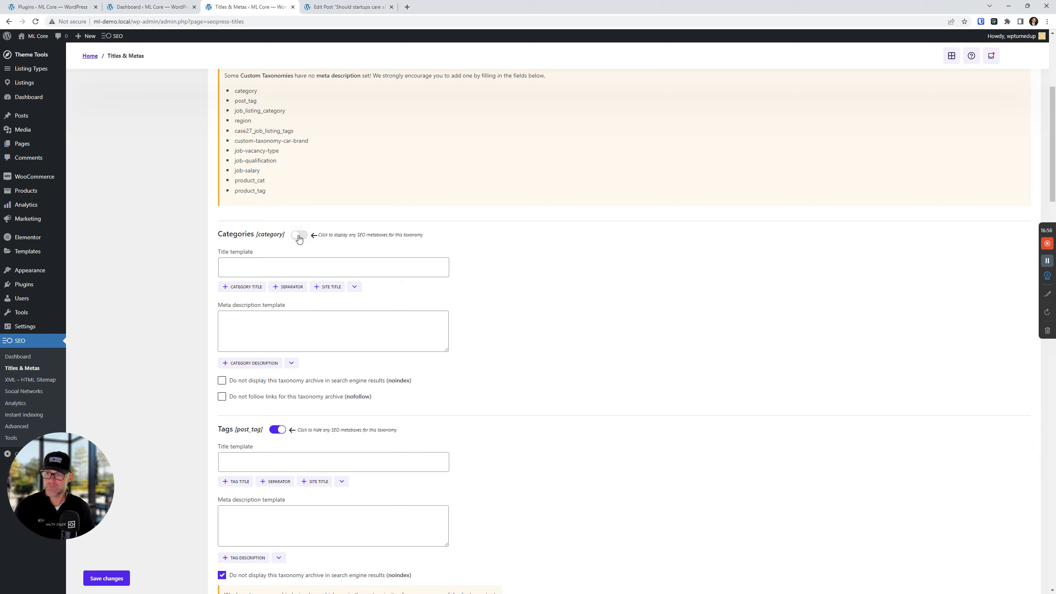
{"action": "left_click", "coordinate": [299, 237]}
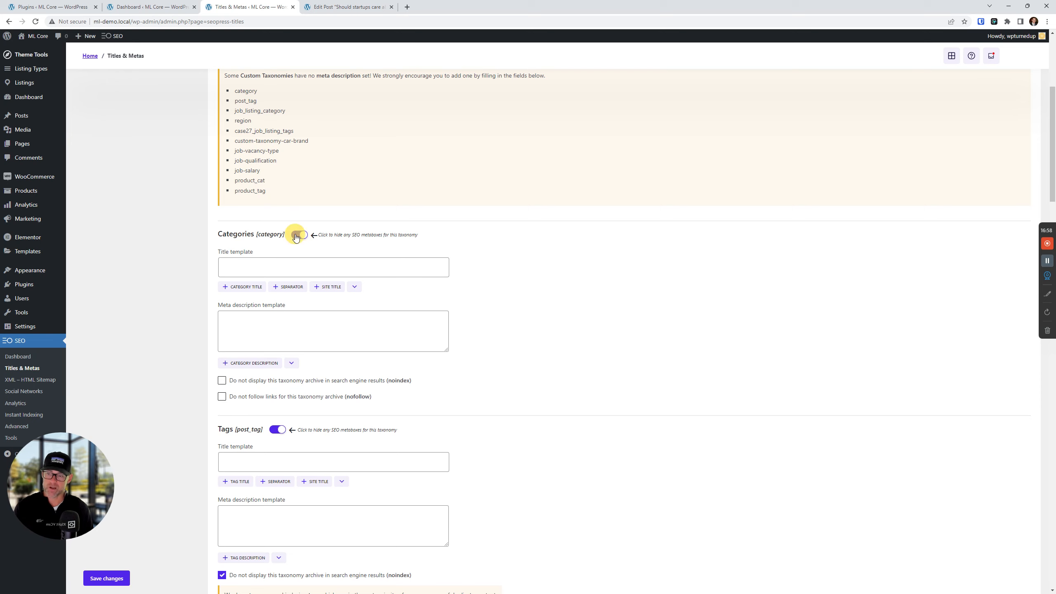
{"action": "left_click", "coordinate": [296, 236]}
{"action": "left_click", "coordinate": [296, 235]}
Hide the SEO metaboxes for the Tags (post_tag) taxonomy.
{"action": "scroll", "coordinate": [312, 309], "scroll_direction": "down", "scroll_amount": 3}
{"action": "scroll", "coordinate": [290, 297], "scroll_direction": "up", "scroll_amount": 2}
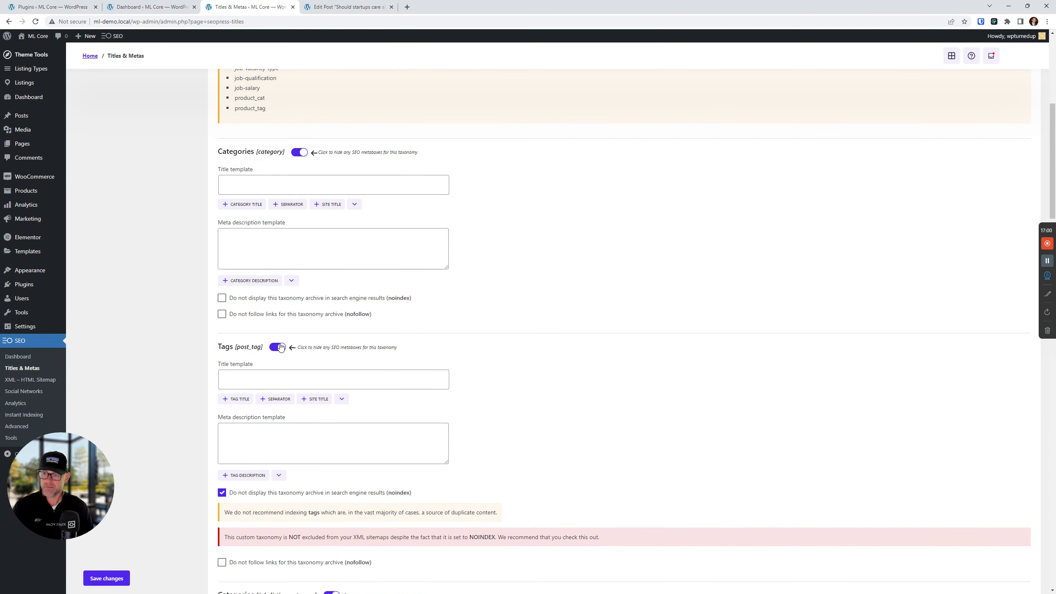
{"action": "left_click", "coordinate": [277, 347]}
{"action": "scroll", "coordinate": [455, 333], "scroll_direction": "up", "scroll_amount": 3}
{"action": "scroll", "coordinate": [455, 333], "scroll_direction": "down", "scroll_amount": 6}
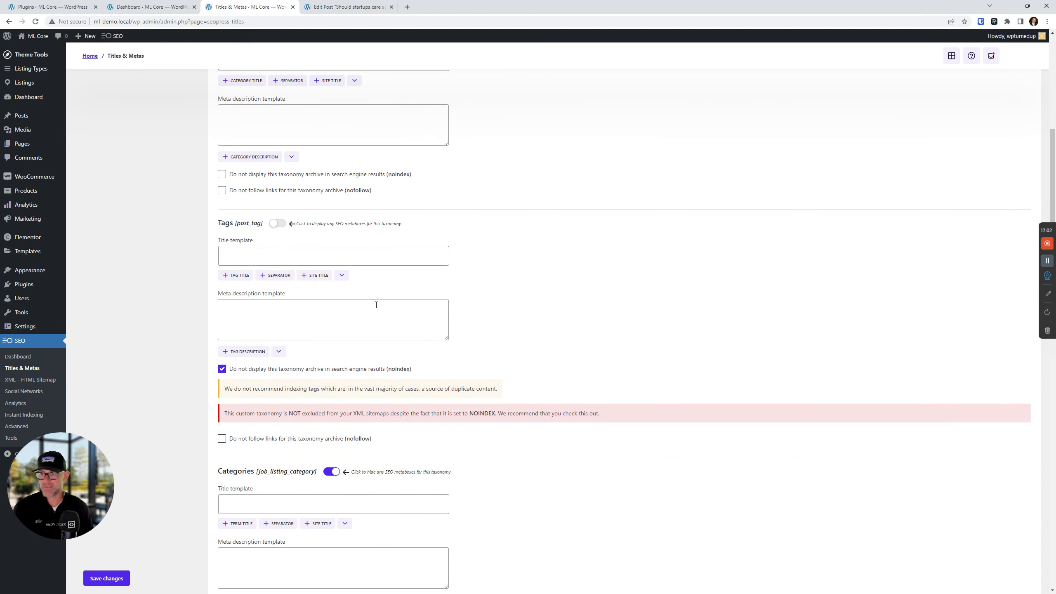
{"action": "scroll", "coordinate": [376, 305], "scroll_direction": "up", "scroll_amount": 3}
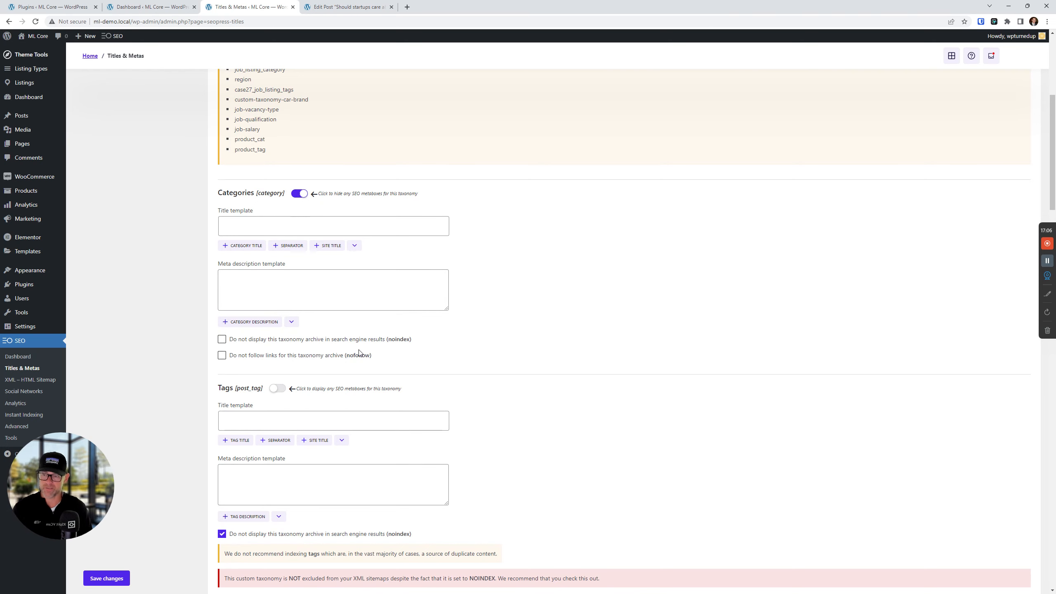
{"action": "scroll", "coordinate": [360, 354], "scroll_direction": "down", "scroll_amount": 2}
{"action": "scroll", "coordinate": [193, 262], "scroll_direction": "up", "scroll_amount": 5}
Open the listing categories in a new browser tab and bring up the Apartment category's SEO section.
{"action": "mouse_move", "coordinate": [32, 86]}
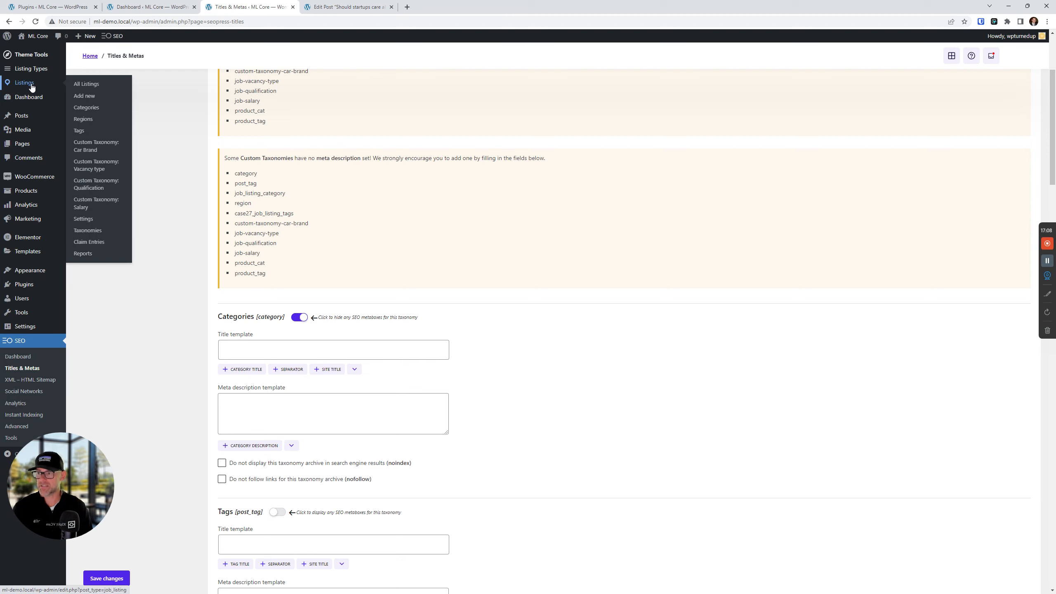
{"action": "right_click", "coordinate": [85, 108]}
{"action": "left_click", "coordinate": [149, 112]}
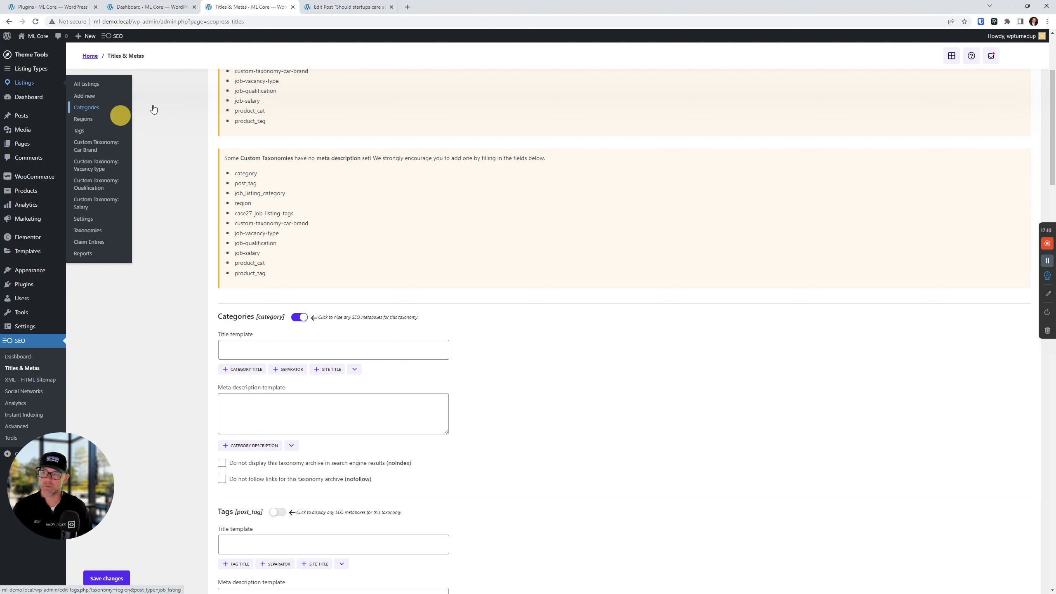
{"action": "left_click", "coordinate": [458, 4]}
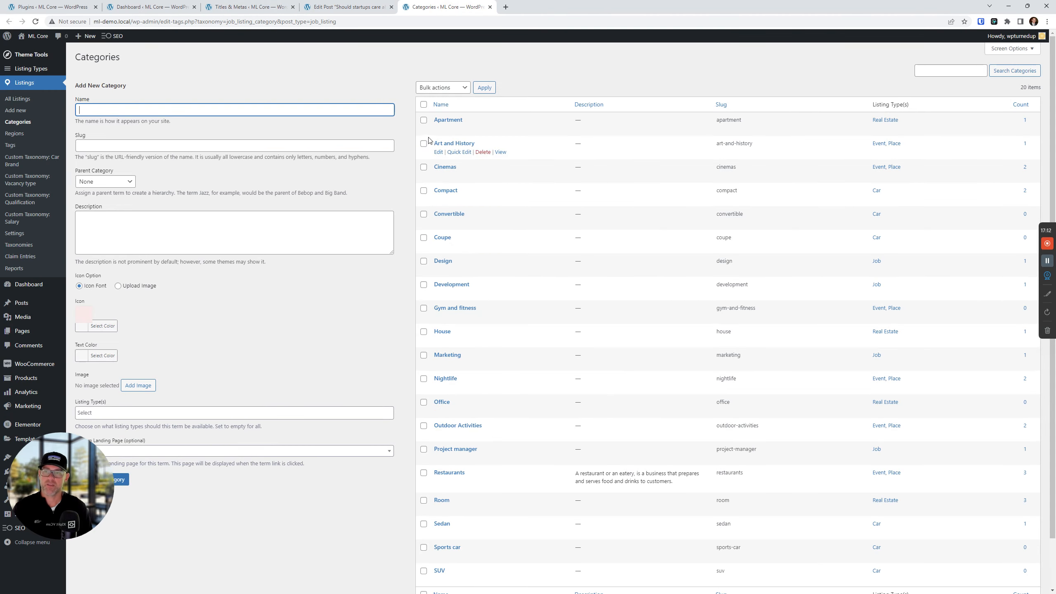
{"action": "left_click", "coordinate": [455, 121]}
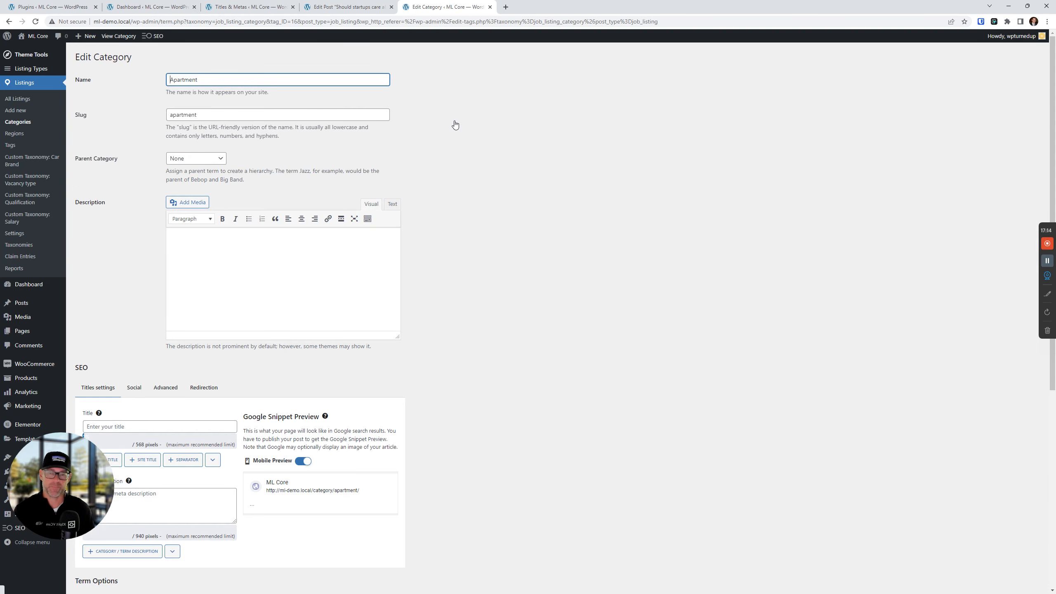
{"action": "scroll", "coordinate": [488, 295], "scroll_direction": "down", "scroll_amount": 5}
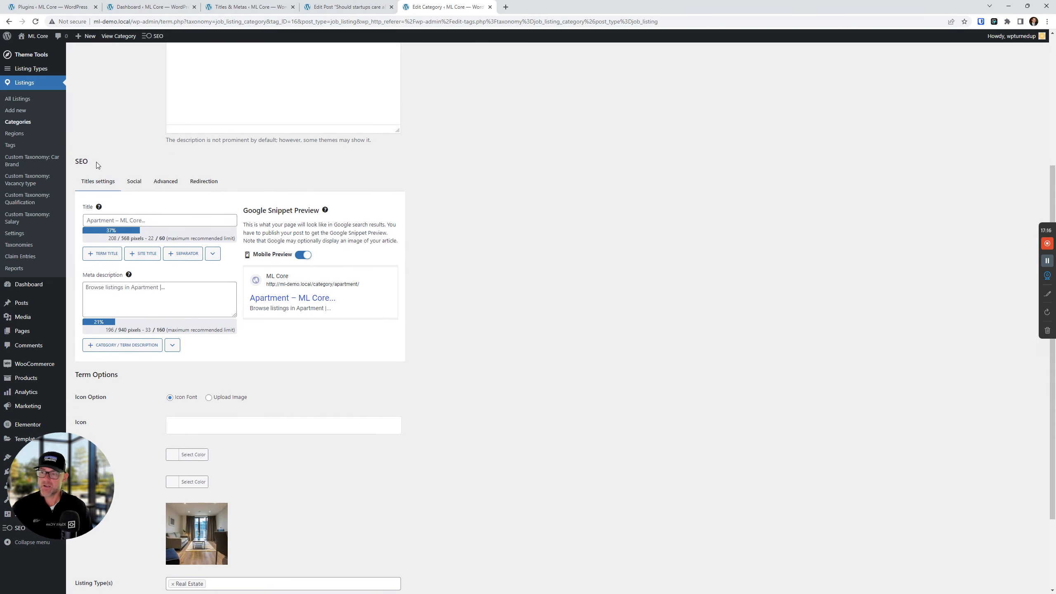
Review the Apartment category's Social, Advanced and Redirection SEO settings, then return to its title settings.
{"action": "left_click", "coordinate": [134, 182]}
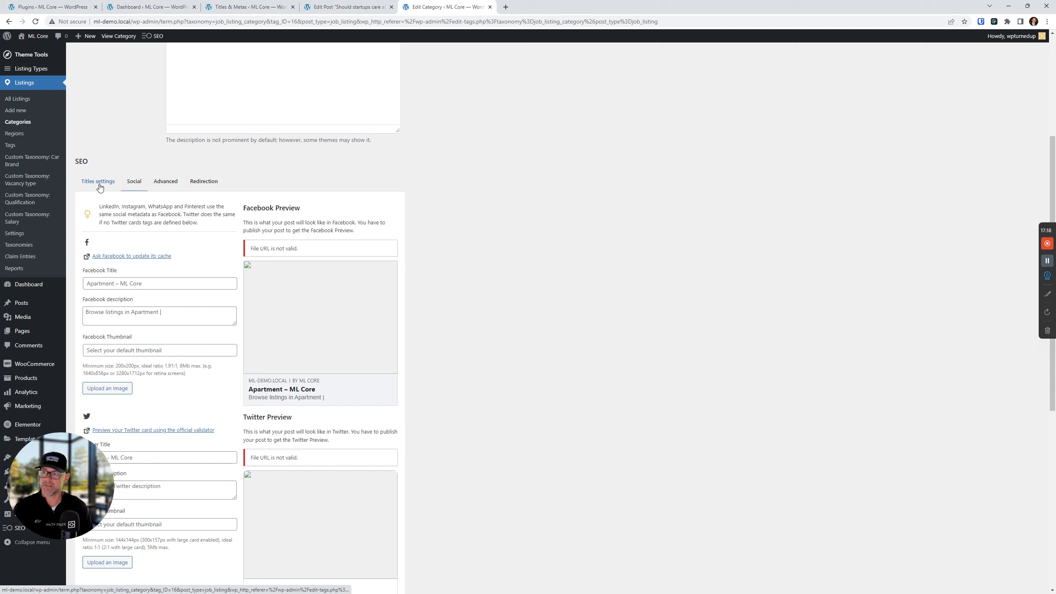
{"action": "left_click", "coordinate": [99, 186]}
{"action": "left_click", "coordinate": [156, 181]}
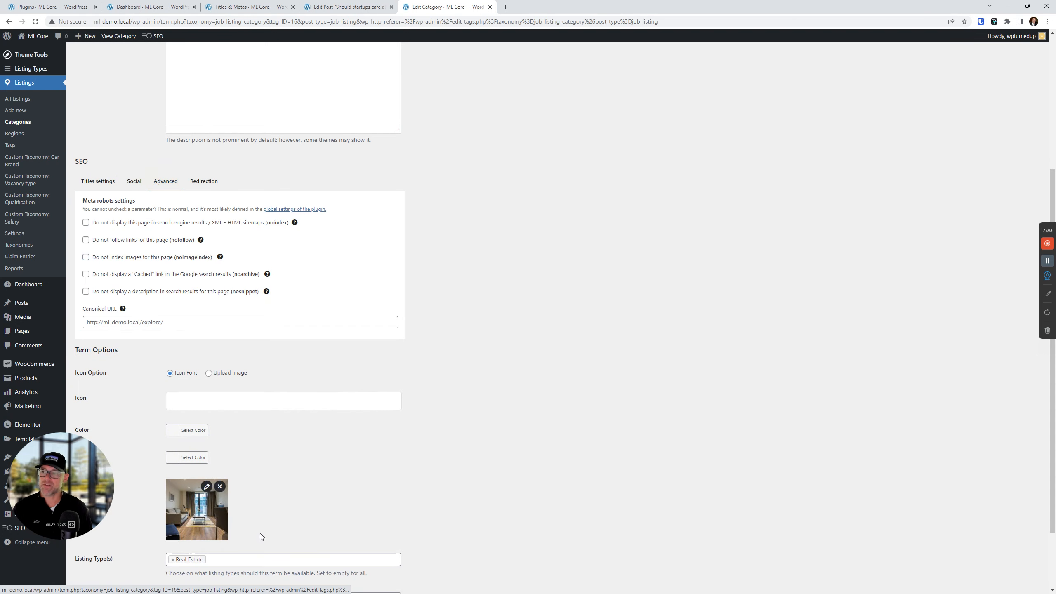
{"action": "left_click", "coordinate": [203, 182]}
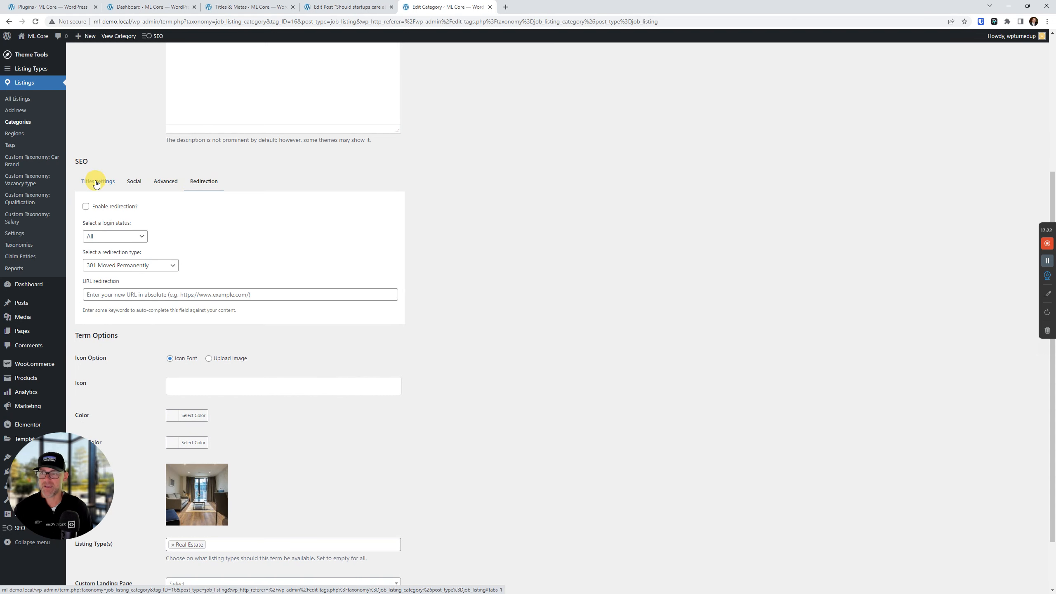
{"action": "left_click", "coordinate": [97, 181]}
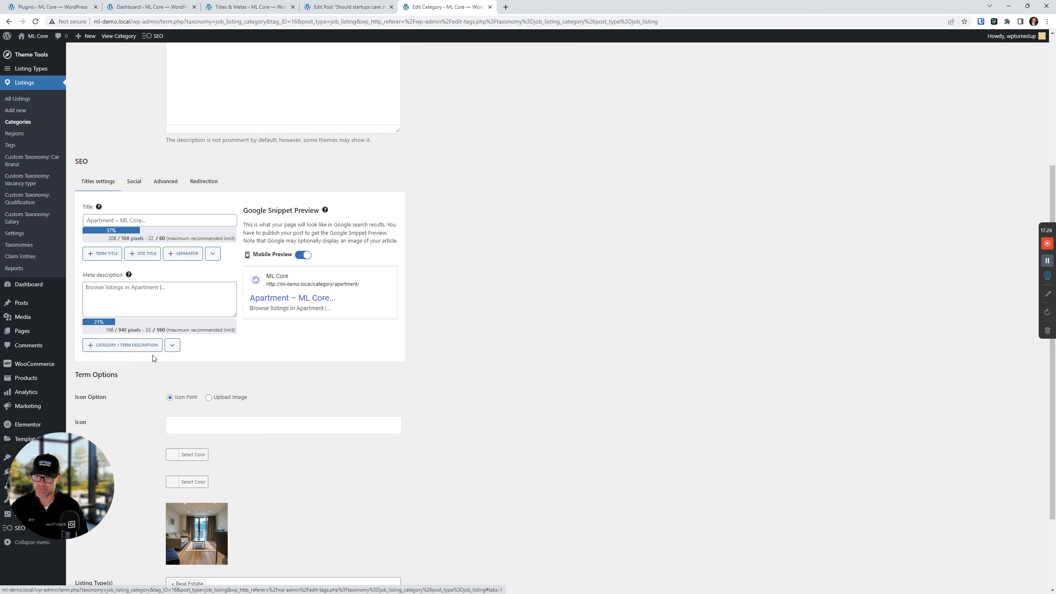
Close the startup profitability post's browser tab and return to the Titles & Metas taxonomy settings.
{"action": "left_click", "coordinate": [332, 7]}
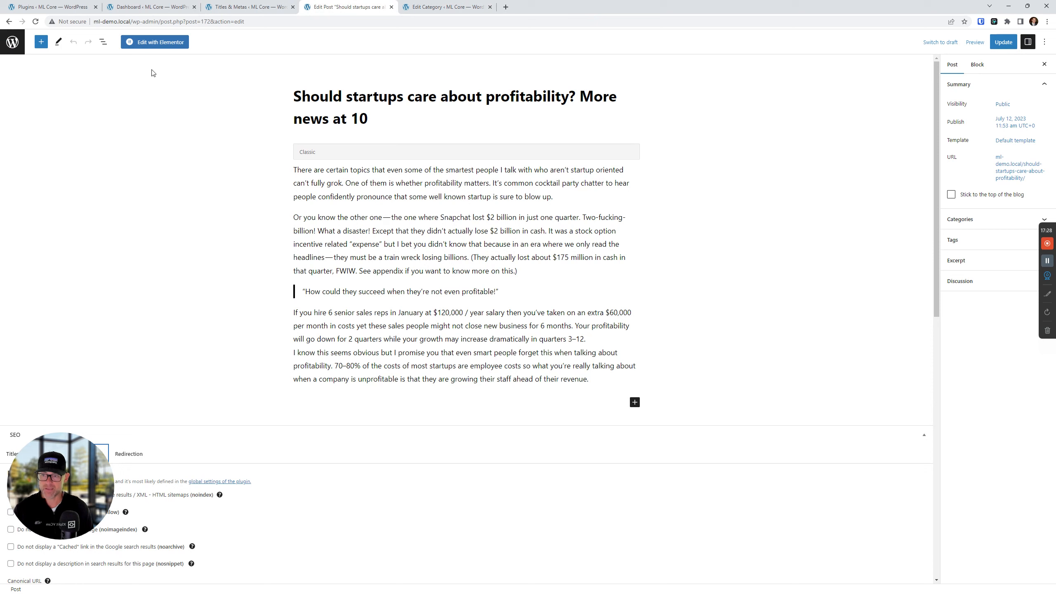
{"action": "left_click", "coordinate": [391, 6]}
{"action": "left_click", "coordinate": [249, 6]}
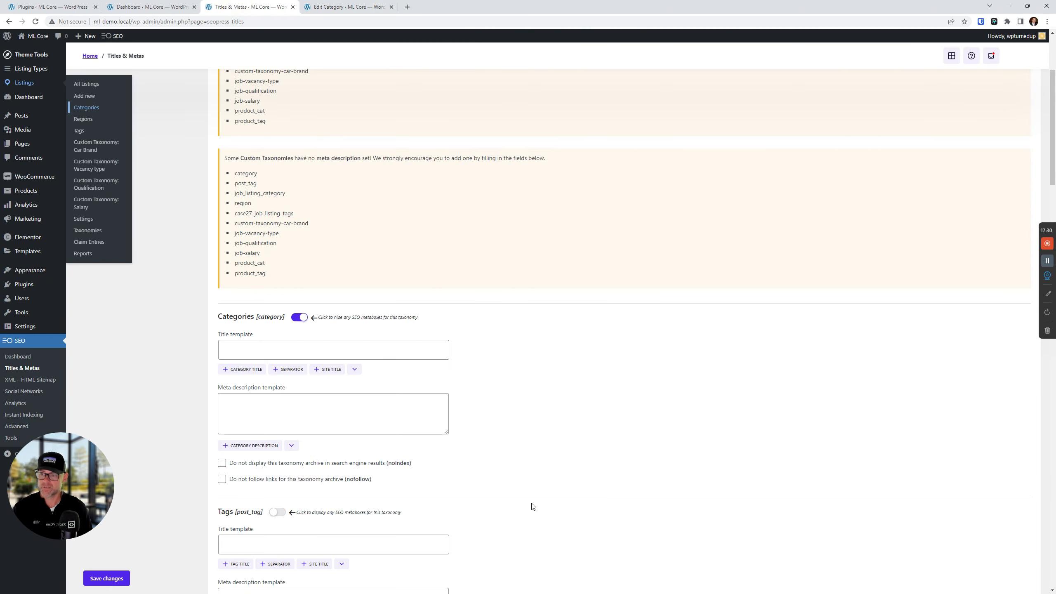
Look through the dynamic variables available for the Categories (category) meta description template, leaving the template empty.
{"action": "scroll", "coordinate": [533, 506], "scroll_direction": "down", "scroll_amount": 3}
{"action": "left_click", "coordinate": [298, 248]}
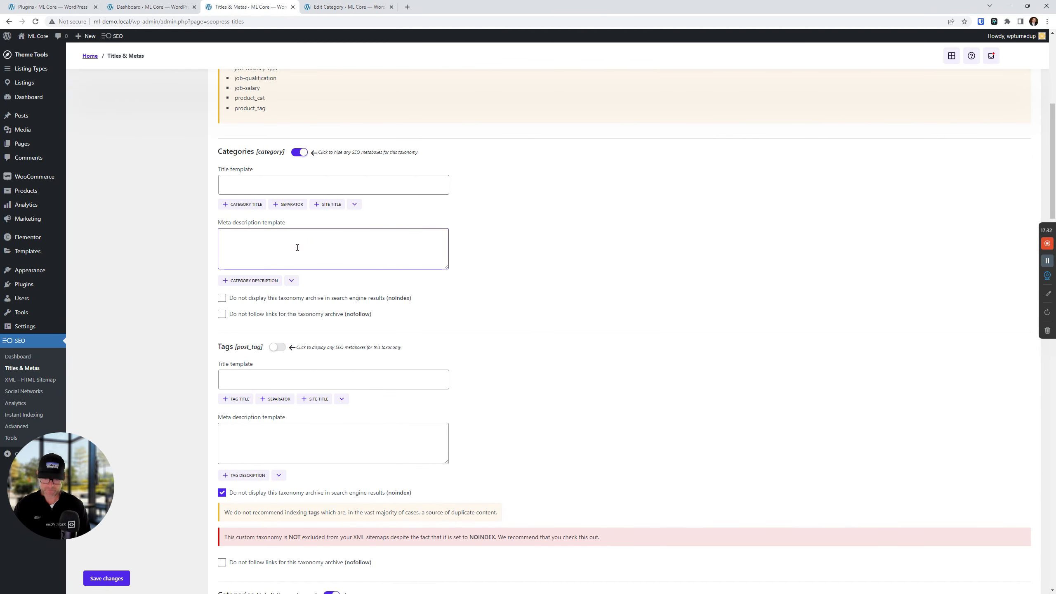
{"action": "left_click", "coordinate": [292, 280]}
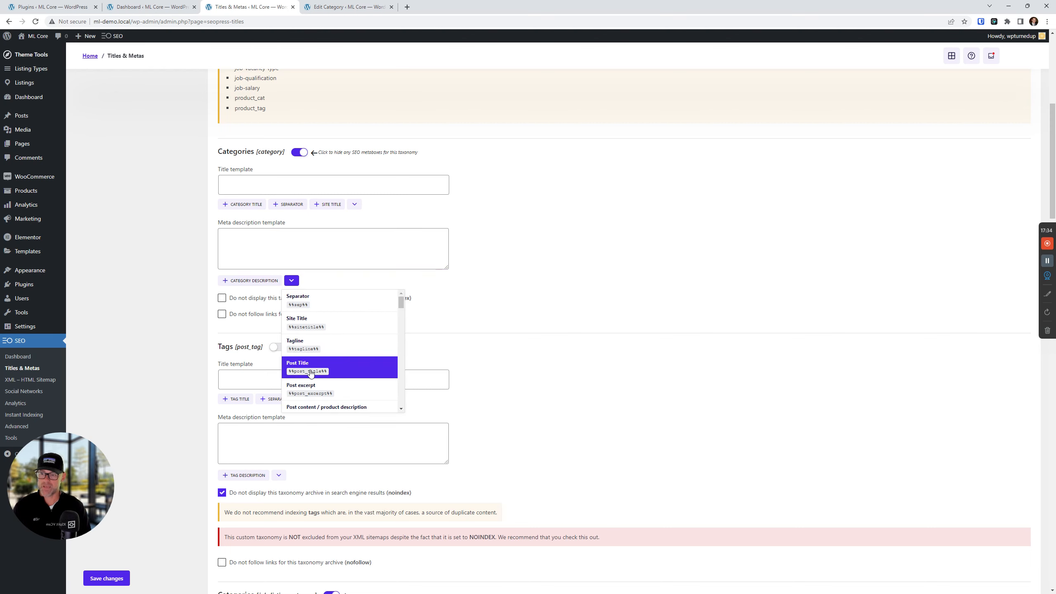
{"action": "left_click", "coordinate": [276, 239]}
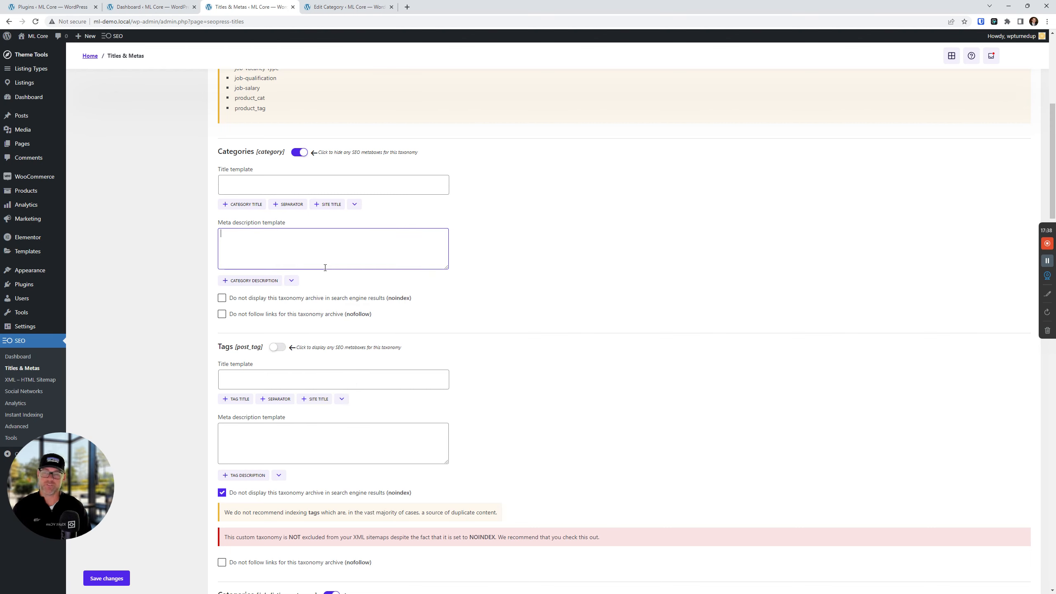
Check the Apartment category's edit page and its SEO section, then return to the Titles & Metas taxonomy settings.
{"action": "scroll", "coordinate": [328, 266], "scroll_direction": "up", "scroll_amount": 2}
{"action": "left_click", "coordinate": [332, 6]}
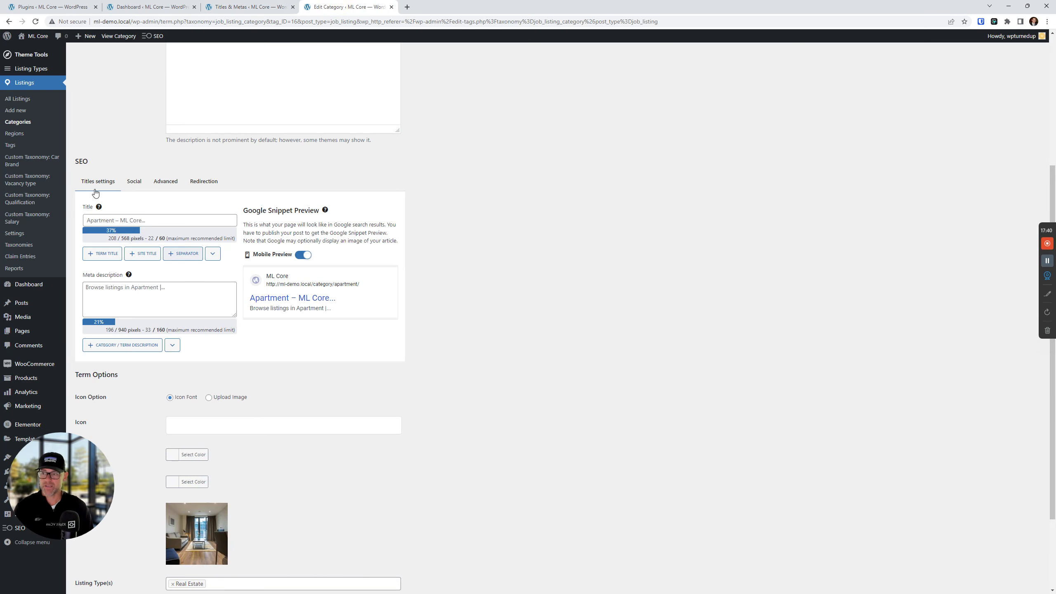
{"action": "scroll", "coordinate": [378, 330], "scroll_direction": "up", "scroll_amount": 4}
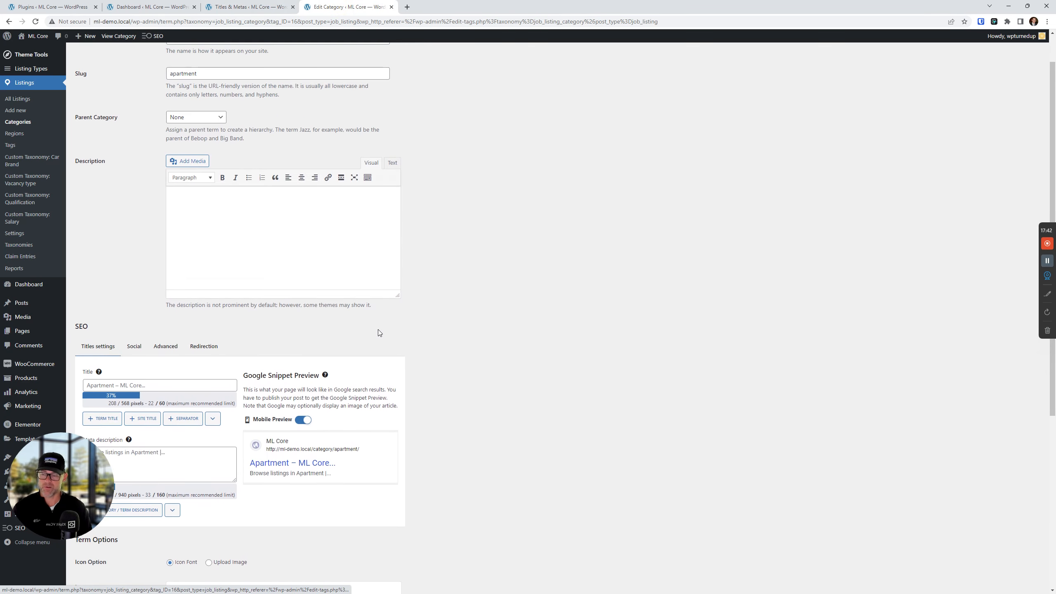
{"action": "key", "text": "ctrl+shift+Tab"}
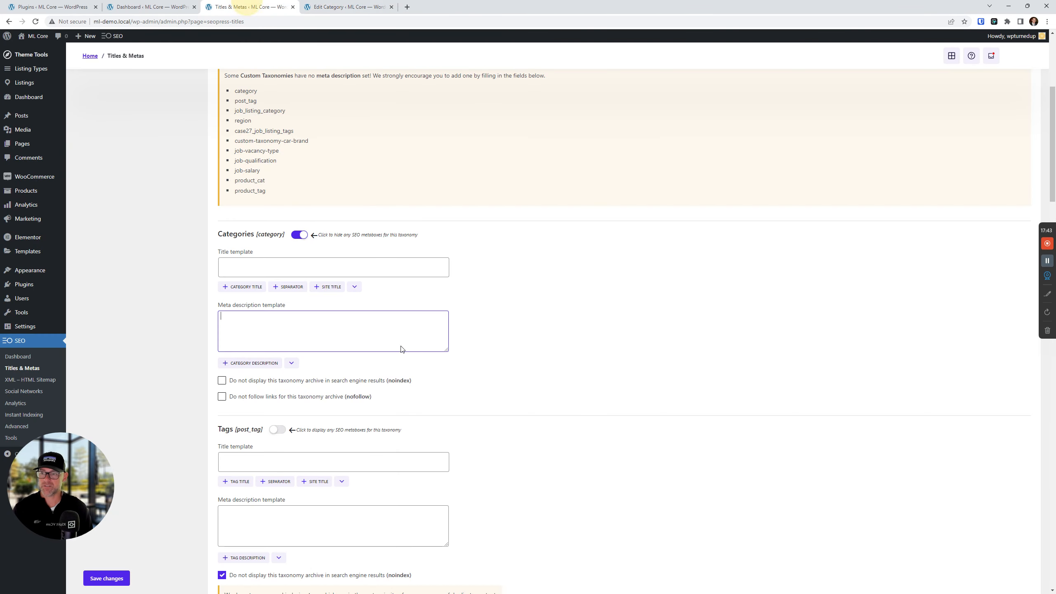
Hide the SEO metaboxes for the Categories (category) taxonomy and save the changes.
{"action": "left_click", "coordinate": [301, 239]}
{"action": "scroll", "coordinate": [256, 283], "scroll_direction": "down", "scroll_amount": 2}
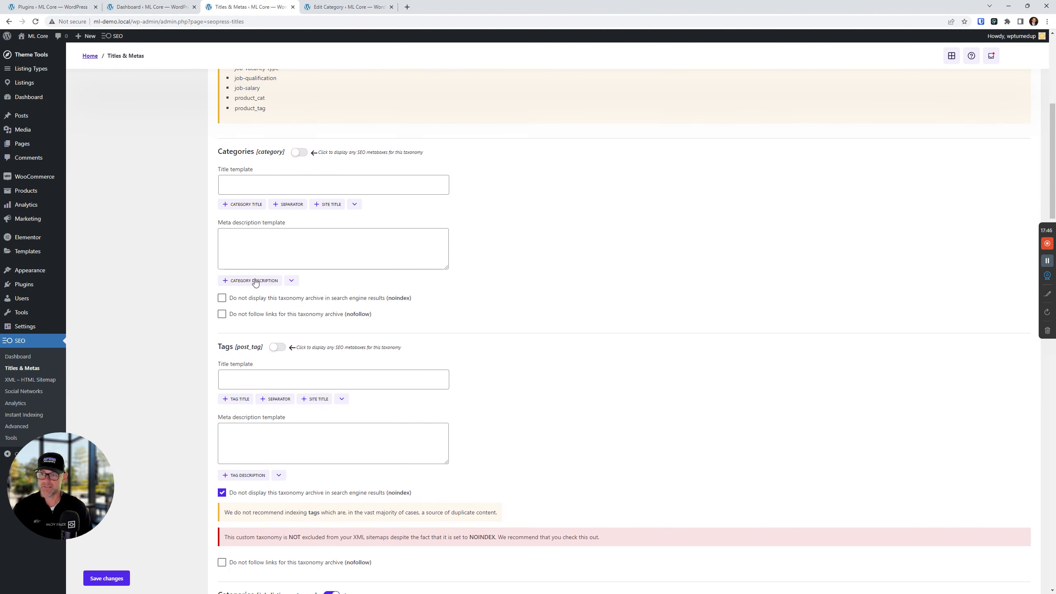
{"action": "left_click", "coordinate": [106, 578]}
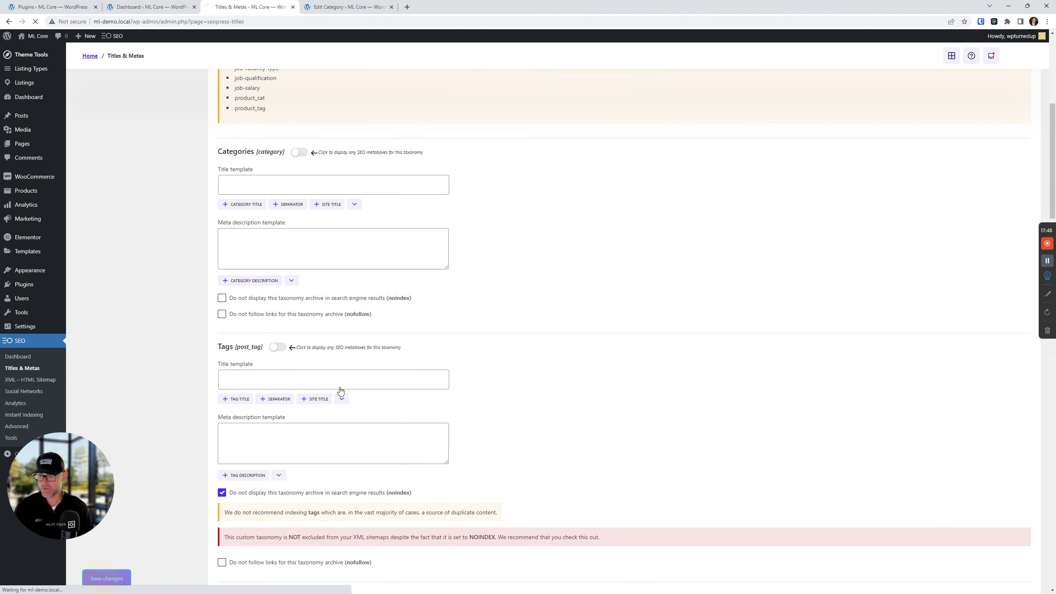
Reload the Apartment listing category's edit page and check whether its SEO section is still shown.
{"action": "left_click", "coordinate": [330, 5]}
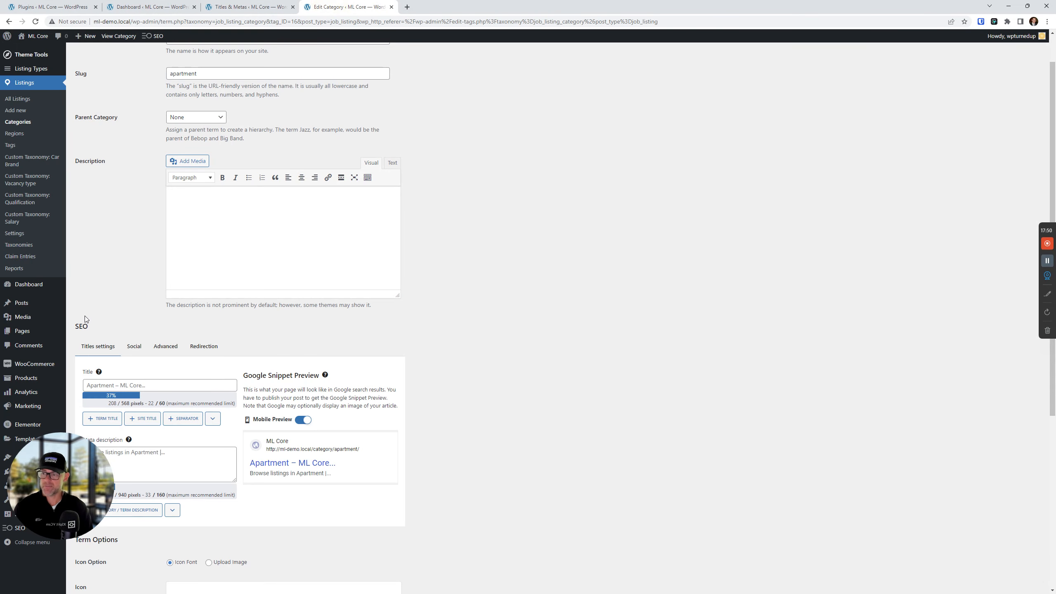
{"action": "key", "text": "ctrl"}
{"action": "key", "text": "ctrl"}
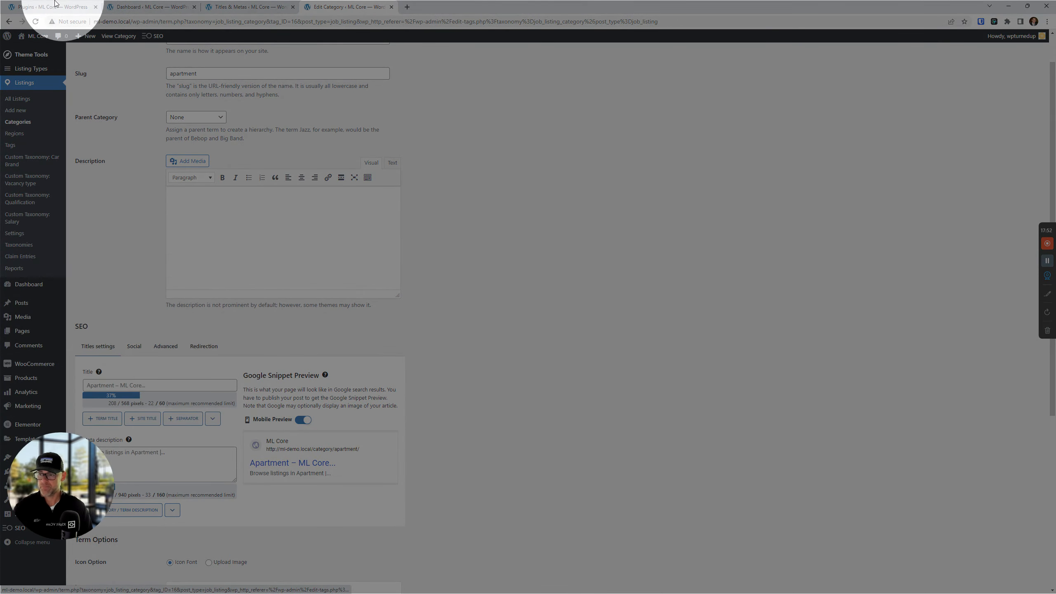
{"action": "left_click", "coordinate": [36, 21]}
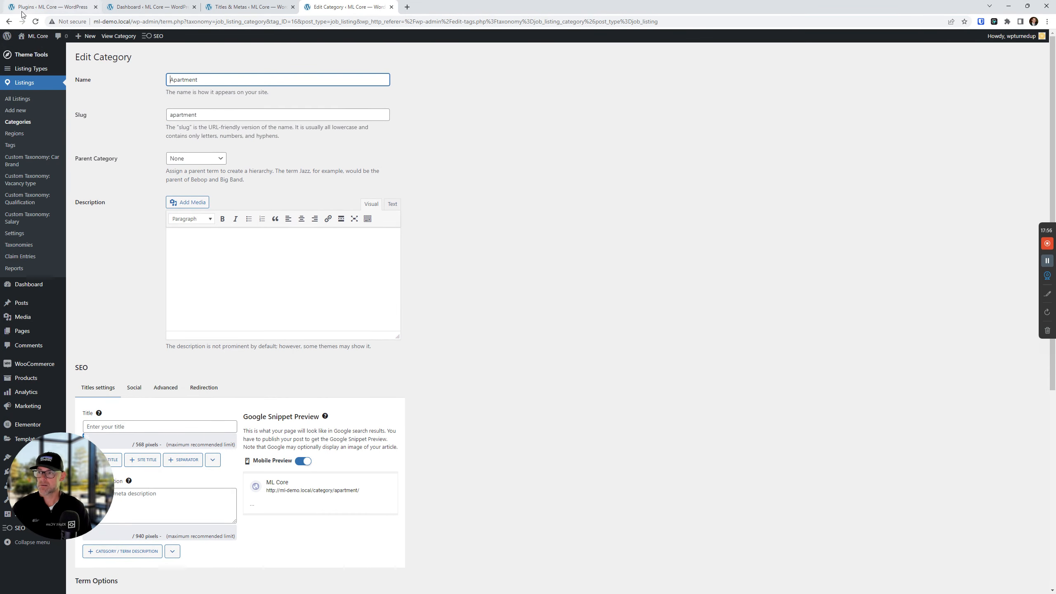
{"action": "left_click", "coordinate": [36, 21]}
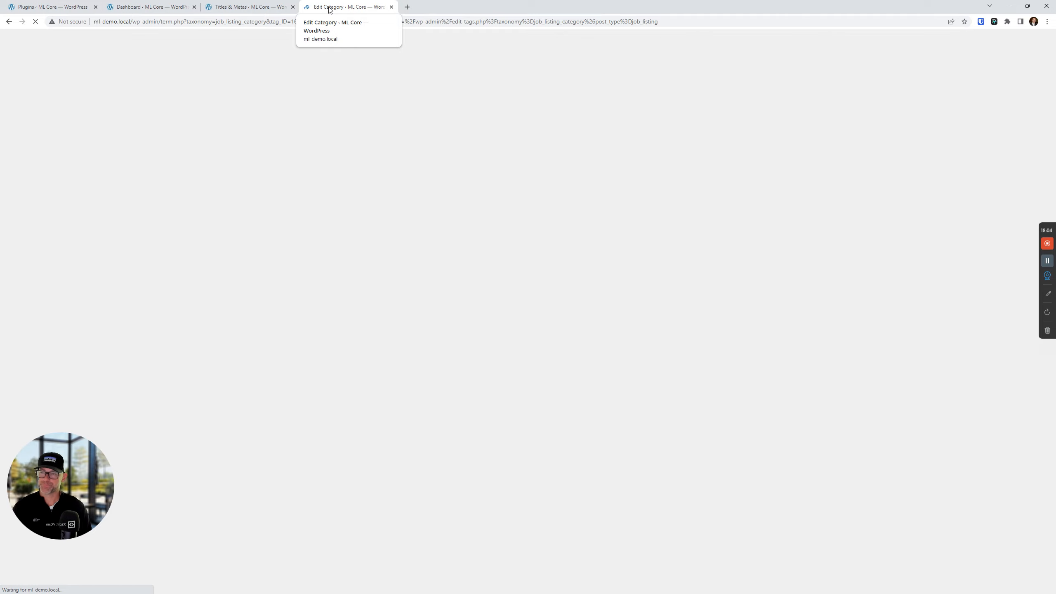
{"action": "scroll", "coordinate": [421, 338], "scroll_direction": "down", "scroll_amount": 5}
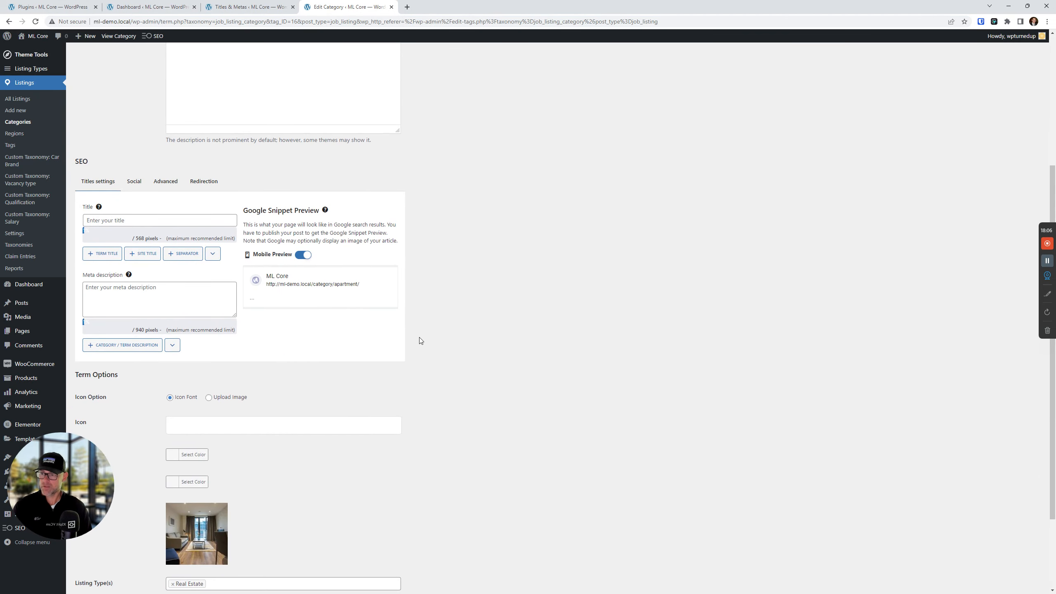
{"action": "scroll", "coordinate": [417, 339], "scroll_direction": "up", "scroll_amount": 5}
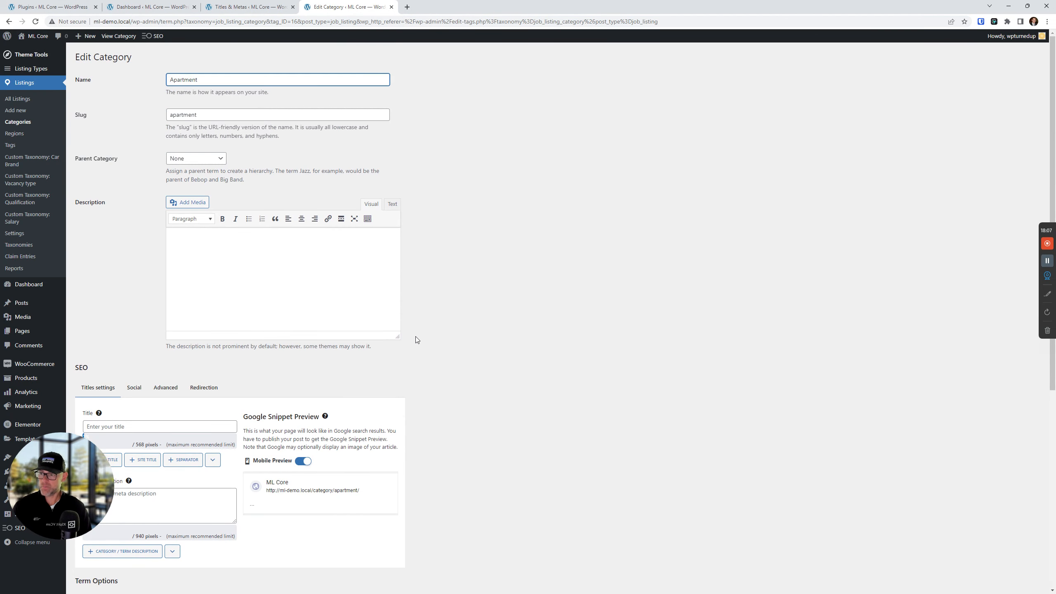
Return to the Titles & Metas settings and display the SEO metaboxes for the Categories (category) taxonomy again.
{"action": "left_click", "coordinate": [250, 7]}
{"action": "scroll", "coordinate": [112, 290], "scroll_direction": "down", "scroll_amount": 5}
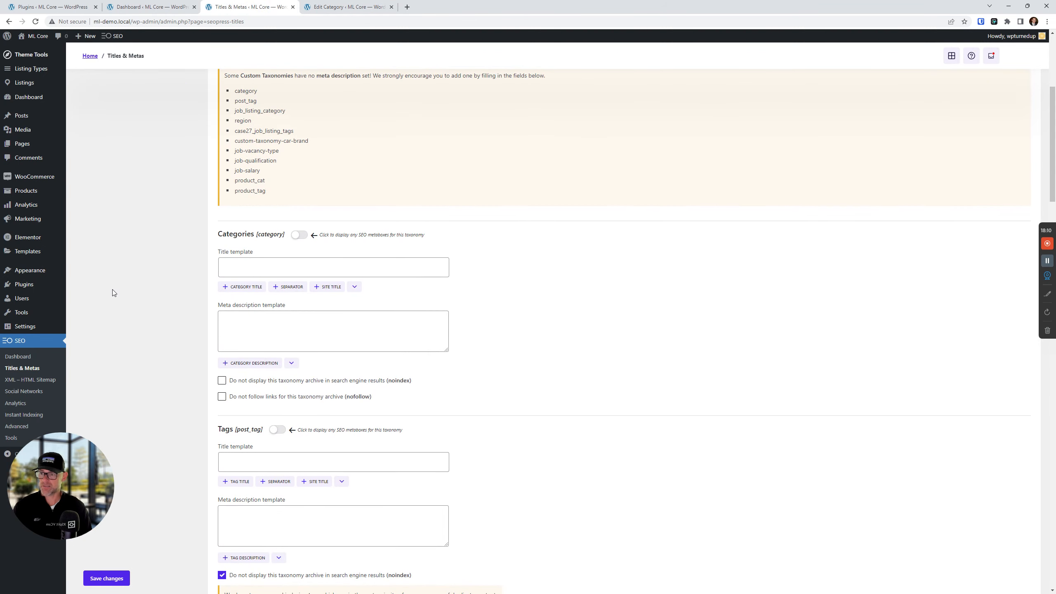
{"action": "left_click", "coordinate": [298, 234]}
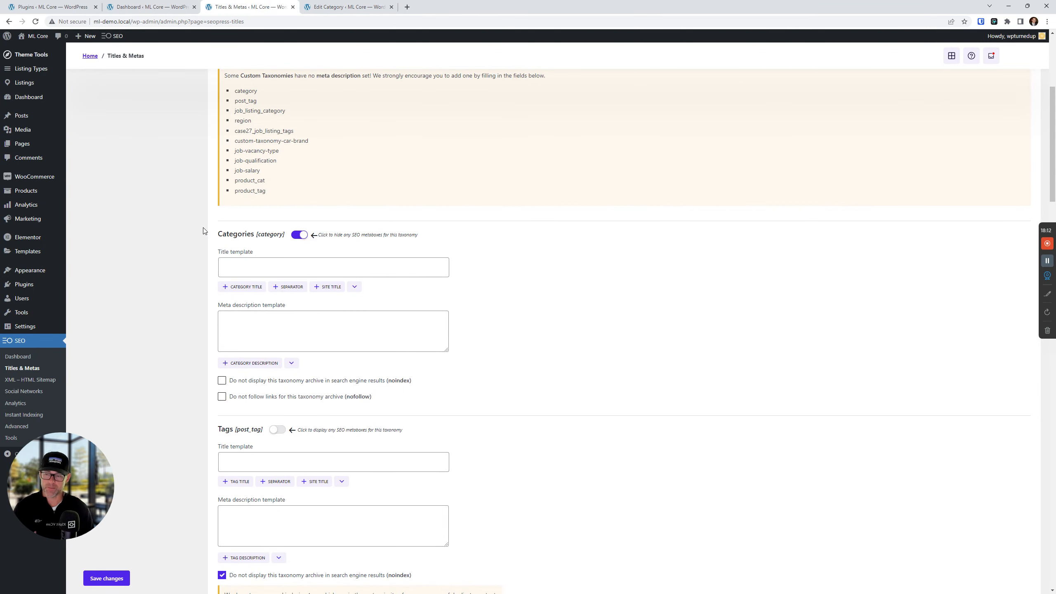
Hide the SEO metaboxes for the Categories (job_listing_category) taxonomy and save the changes.
{"action": "scroll", "coordinate": [250, 243], "scroll_direction": "down", "scroll_amount": 3}
{"action": "scroll", "coordinate": [250, 243], "scroll_direction": "down", "scroll_amount": 8}
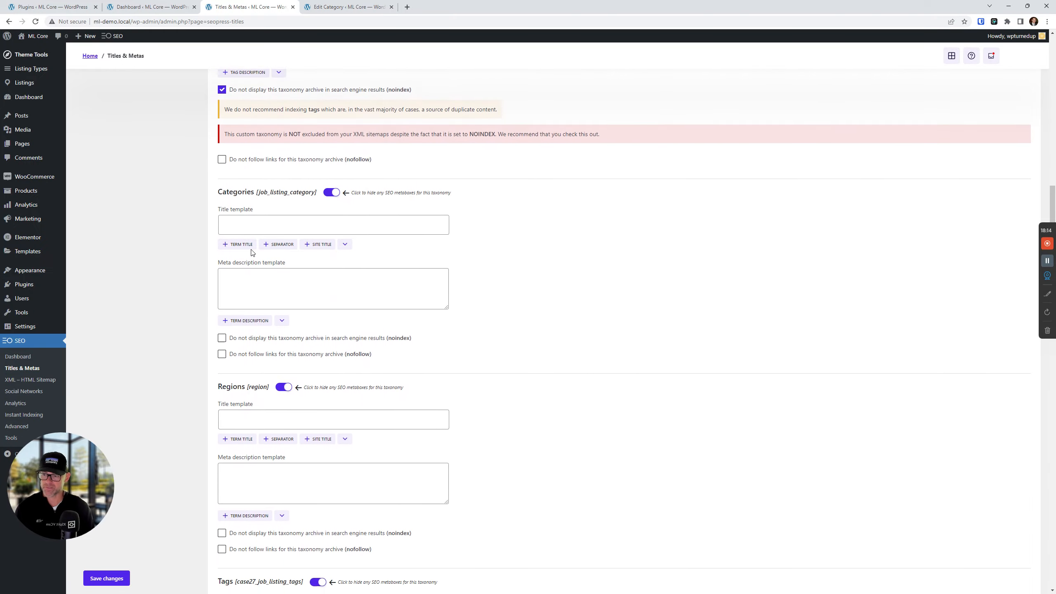
{"action": "left_click", "coordinate": [333, 187]}
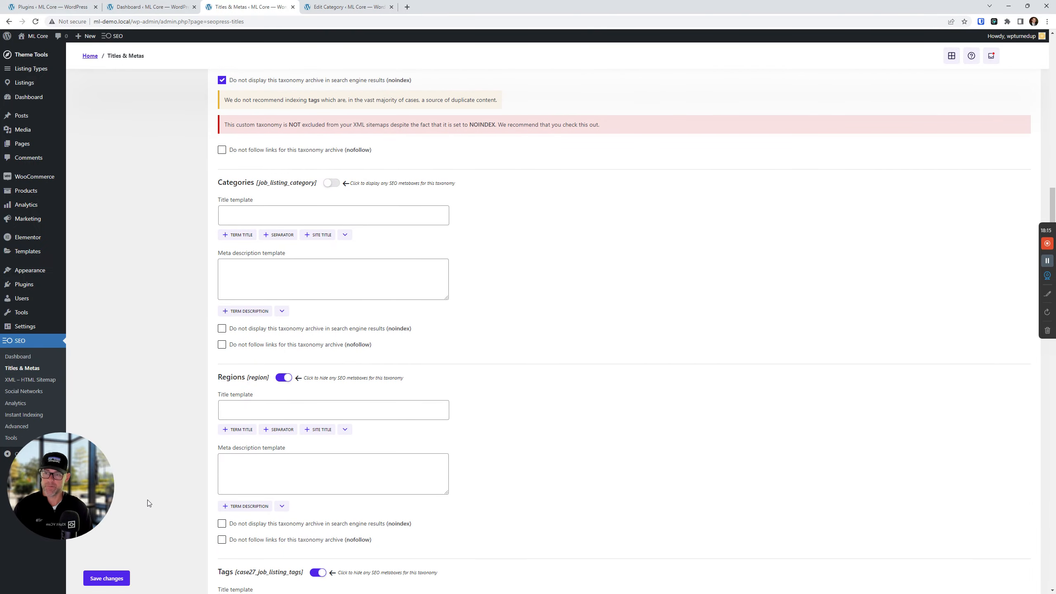
{"action": "left_click", "coordinate": [106, 578]}
Reload the Apartment category's edit page, check it for the SEO section, and close its browser tab.
{"action": "left_click", "coordinate": [347, 7]}
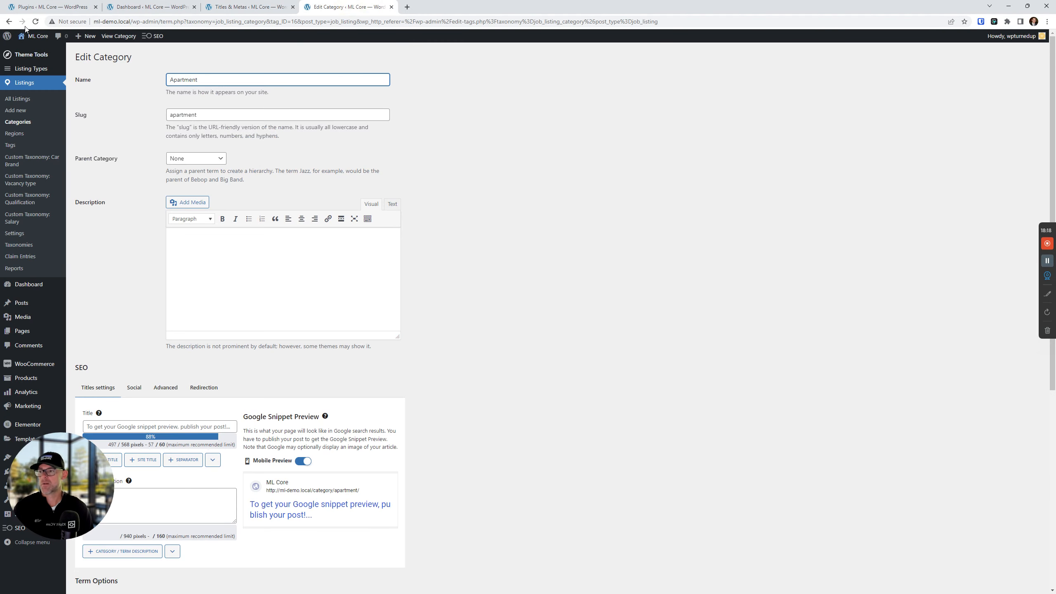
{"action": "left_click", "coordinate": [35, 22]}
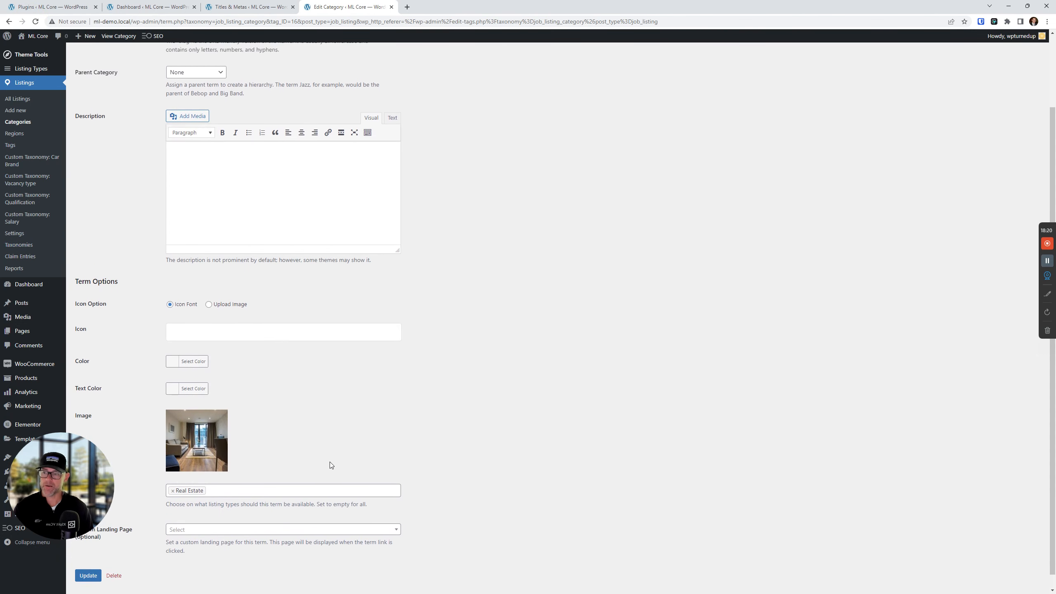
{"action": "scroll", "coordinate": [352, 464], "scroll_direction": "down", "scroll_amount": 3}
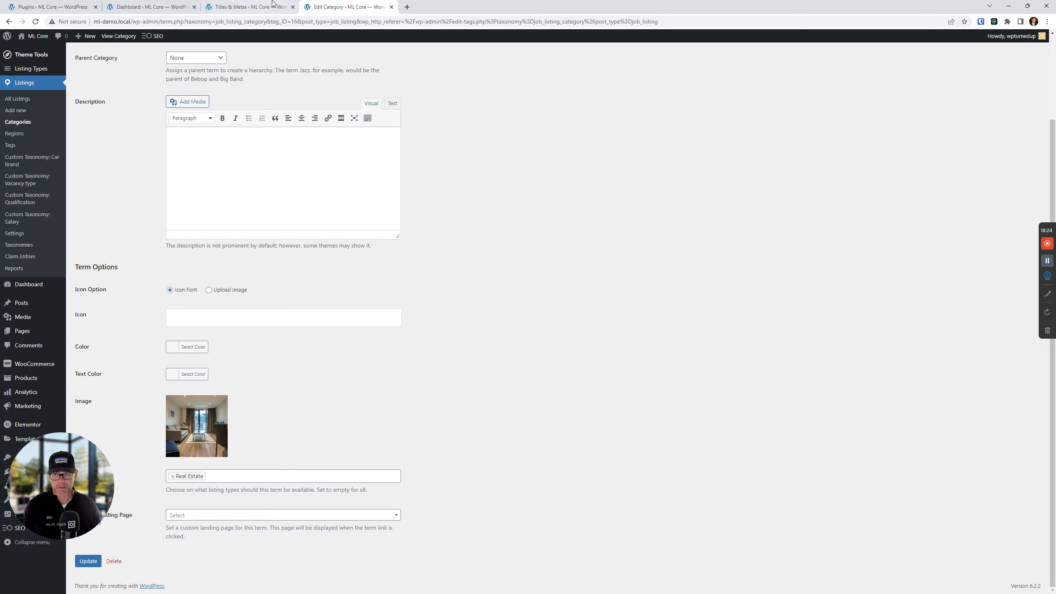
{"action": "left_click", "coordinate": [392, 7]}
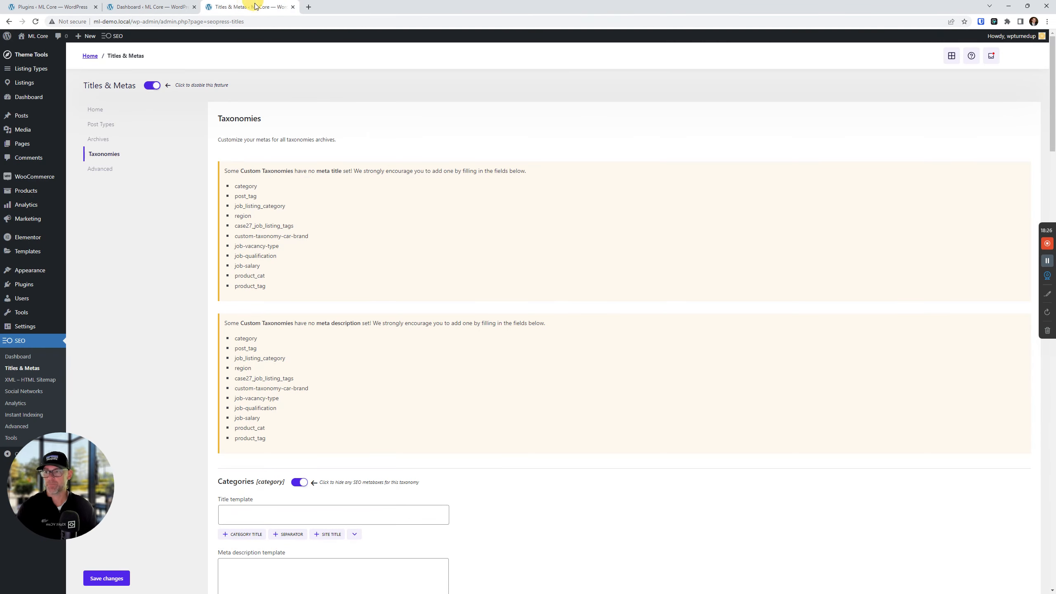
Display the SEO metaboxes for the Categories (job_listing_category) taxonomy again.
{"action": "scroll", "coordinate": [266, 308], "scroll_direction": "down", "scroll_amount": 10}
{"action": "scroll", "coordinate": [266, 308], "scroll_direction": "down", "scroll_amount": 2}
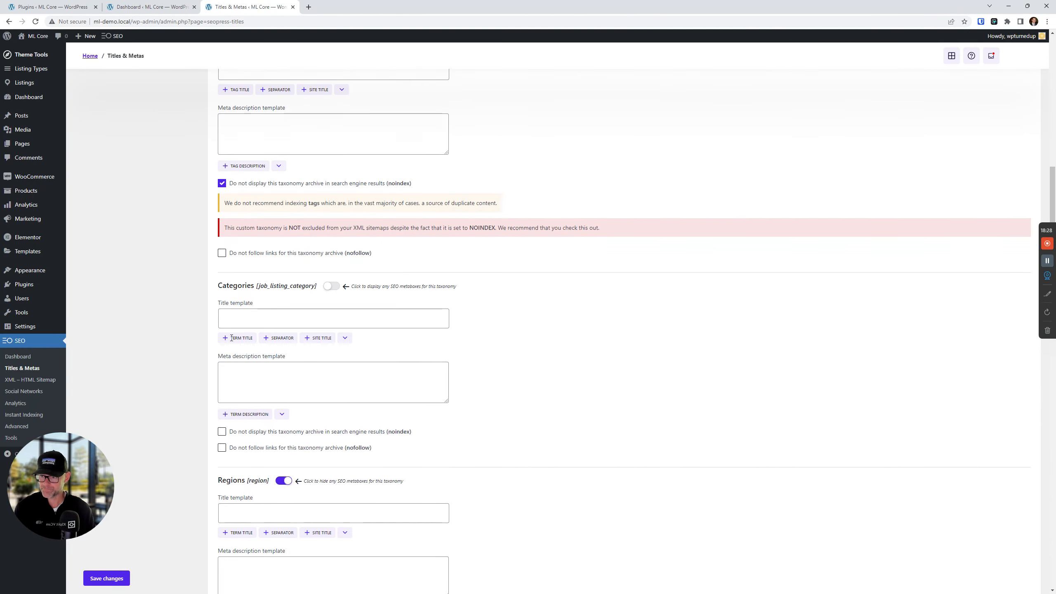
{"action": "left_click", "coordinate": [325, 266]}
{"action": "scroll", "coordinate": [325, 266], "scroll_direction": "down", "scroll_amount": 4}
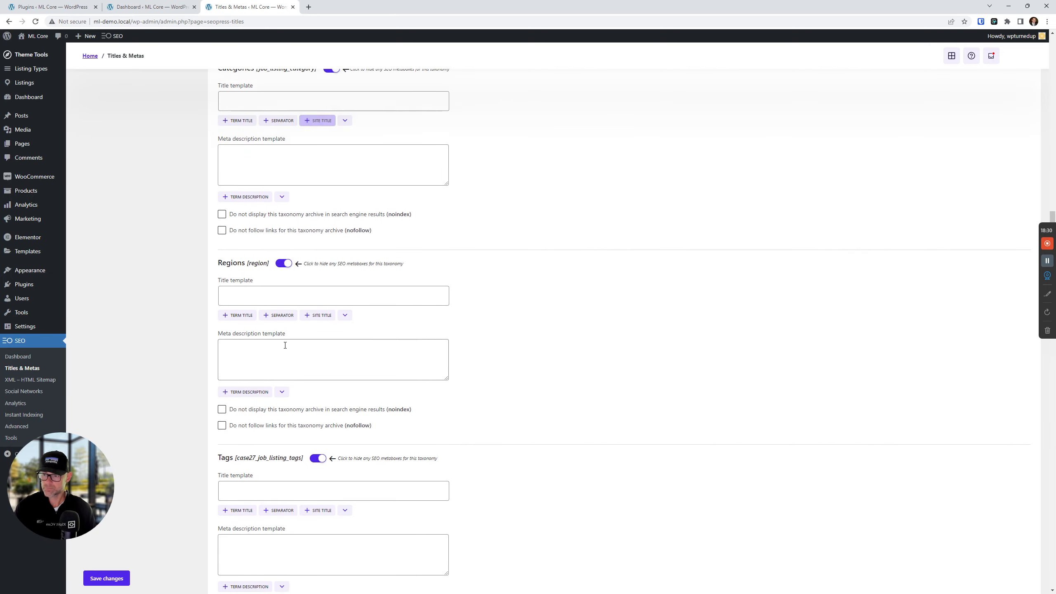
Turn off the SEO metaboxes for the blog post Categories (category) taxonomy.
{"action": "scroll", "coordinate": [256, 152], "scroll_direction": "up", "scroll_amount": 11}
{"action": "scroll", "coordinate": [310, 241], "scroll_direction": "down", "scroll_amount": 5}
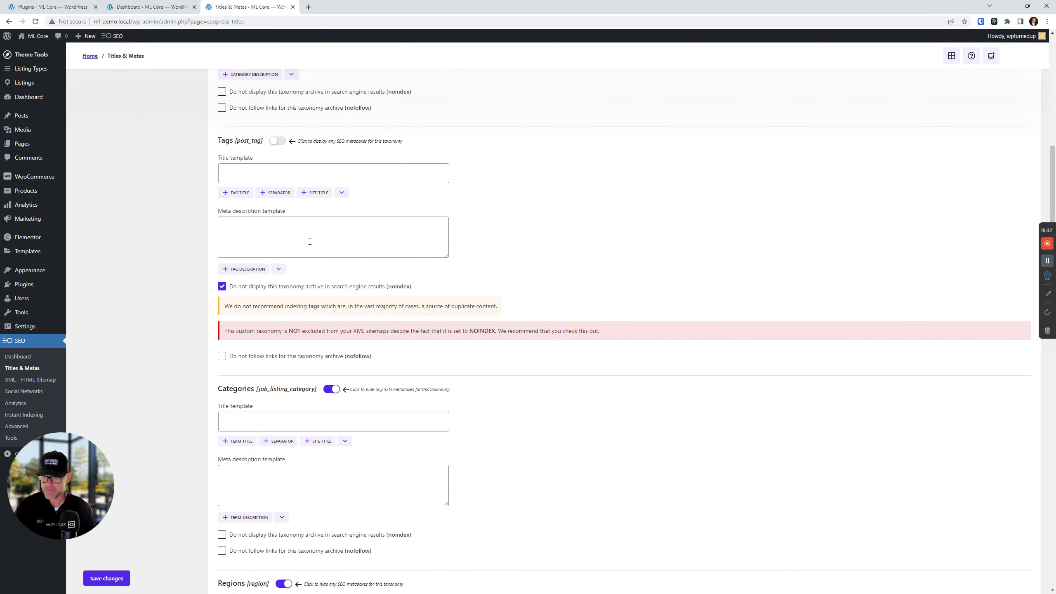
{"action": "scroll", "coordinate": [209, 270], "scroll_direction": "down", "scroll_amount": 6}
{"action": "scroll", "coordinate": [349, 206], "scroll_direction": "up", "scroll_amount": 3}
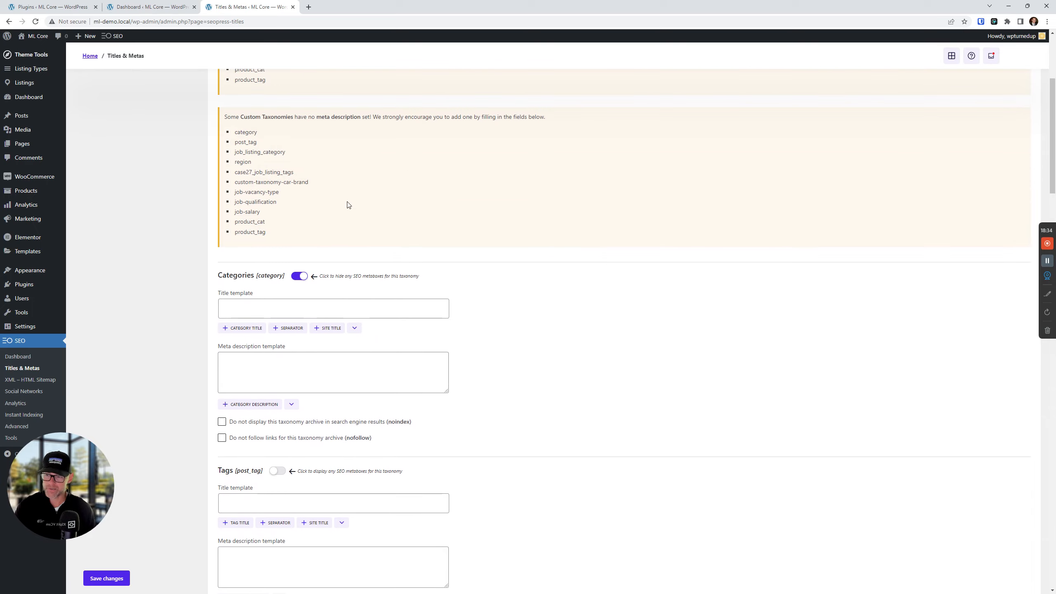
{"action": "scroll", "coordinate": [283, 299], "scroll_direction": "up", "scroll_amount": 4}
{"action": "scroll", "coordinate": [311, 271], "scroll_direction": "down", "scroll_amount": 4}
{"action": "left_click", "coordinate": [300, 276]}
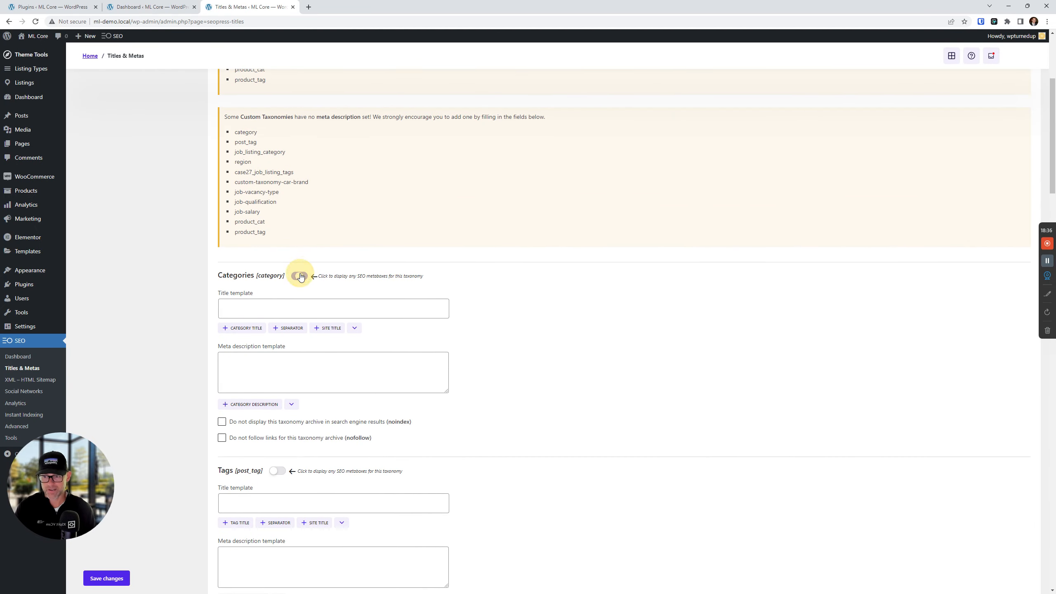
Review the metabox and noindex settings of all taxonomies, from Categories through the custom taxonomies to Product tags.
{"action": "scroll", "coordinate": [316, 287], "scroll_direction": "down", "scroll_amount": 9}
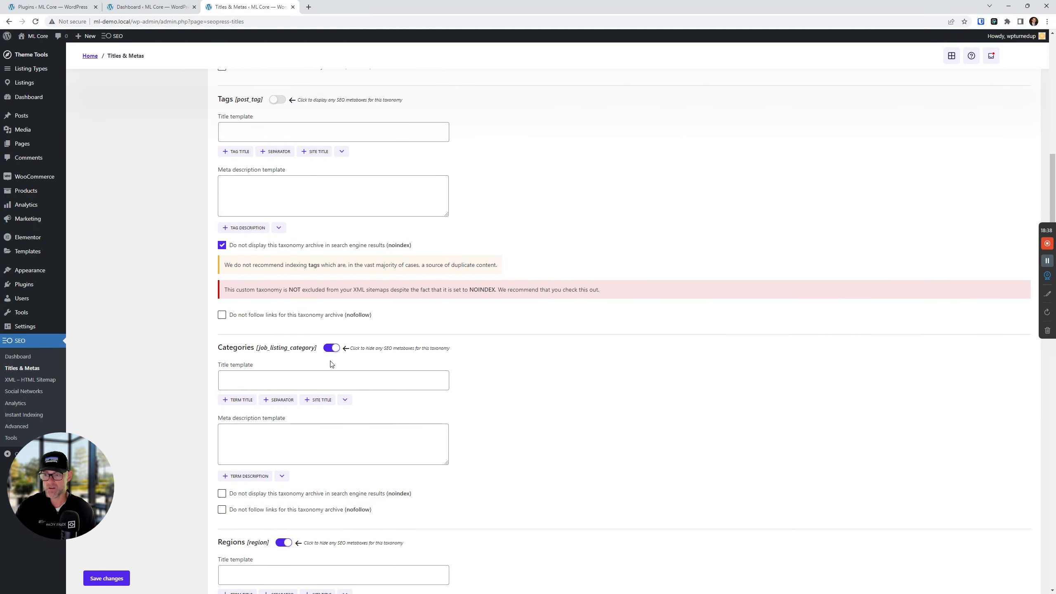
{"action": "scroll", "coordinate": [332, 353], "scroll_direction": "up", "scroll_amount": 7}
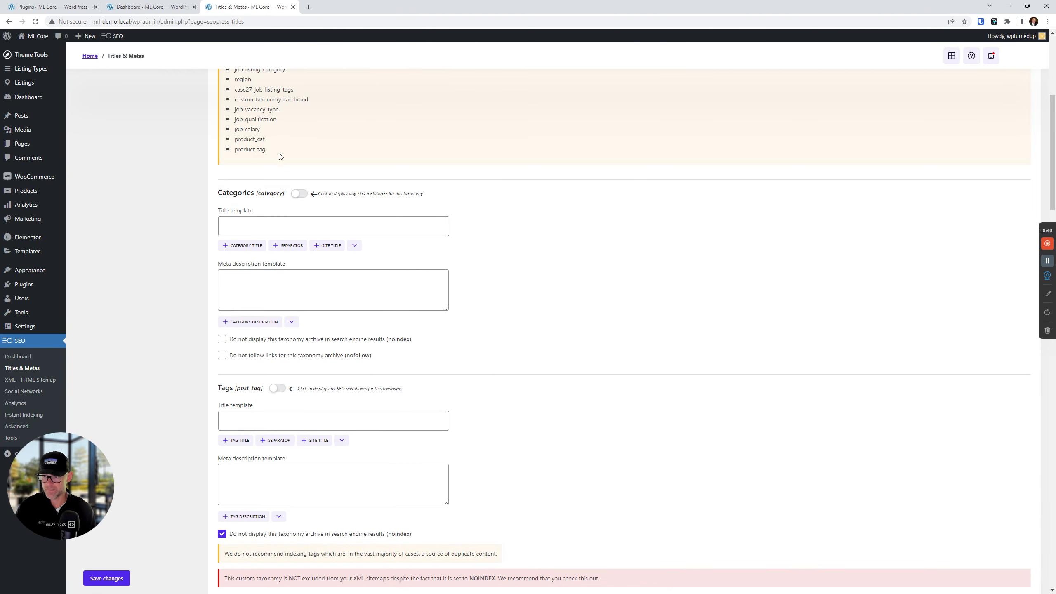
{"action": "scroll", "coordinate": [325, 313], "scroll_direction": "down", "scroll_amount": 18}
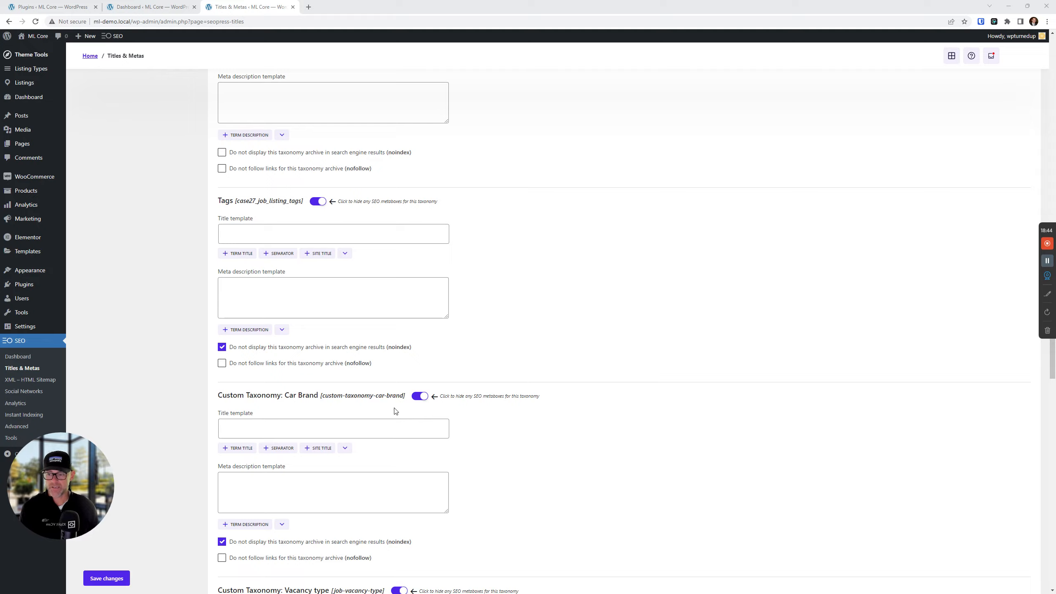
{"action": "scroll", "coordinate": [557, 324], "scroll_direction": "up", "scroll_amount": 20}
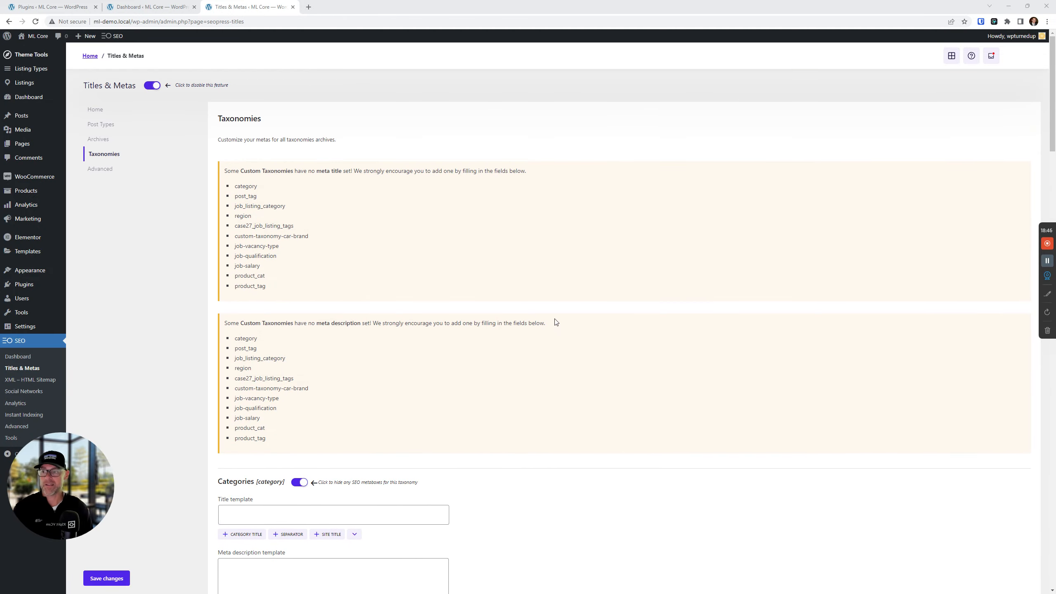
{"action": "scroll", "coordinate": [410, 322], "scroll_direction": "down", "scroll_amount": 20}
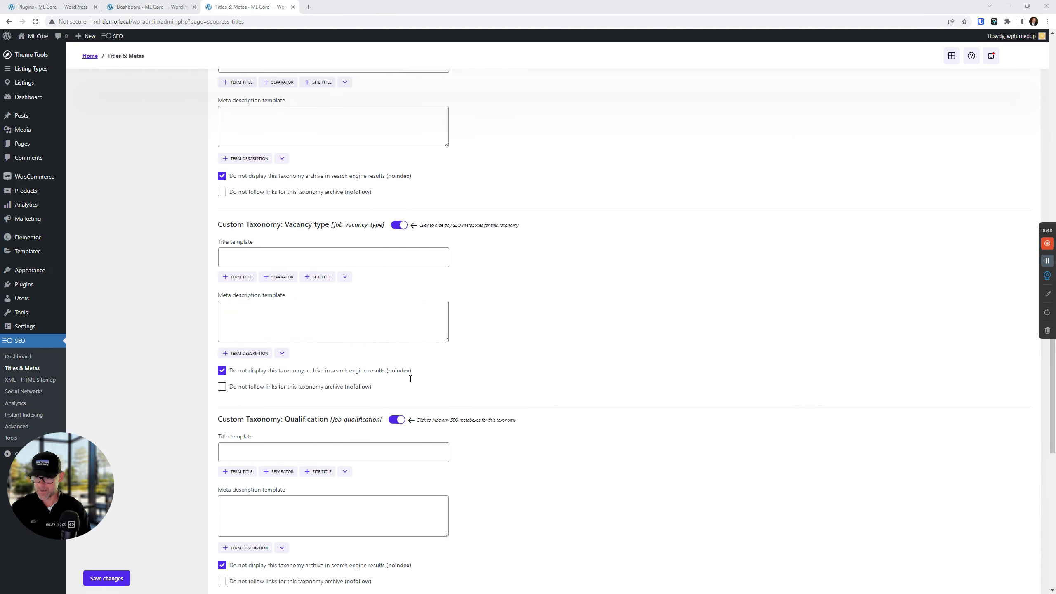
{"action": "scroll", "coordinate": [410, 383], "scroll_direction": "down", "scroll_amount": 7}
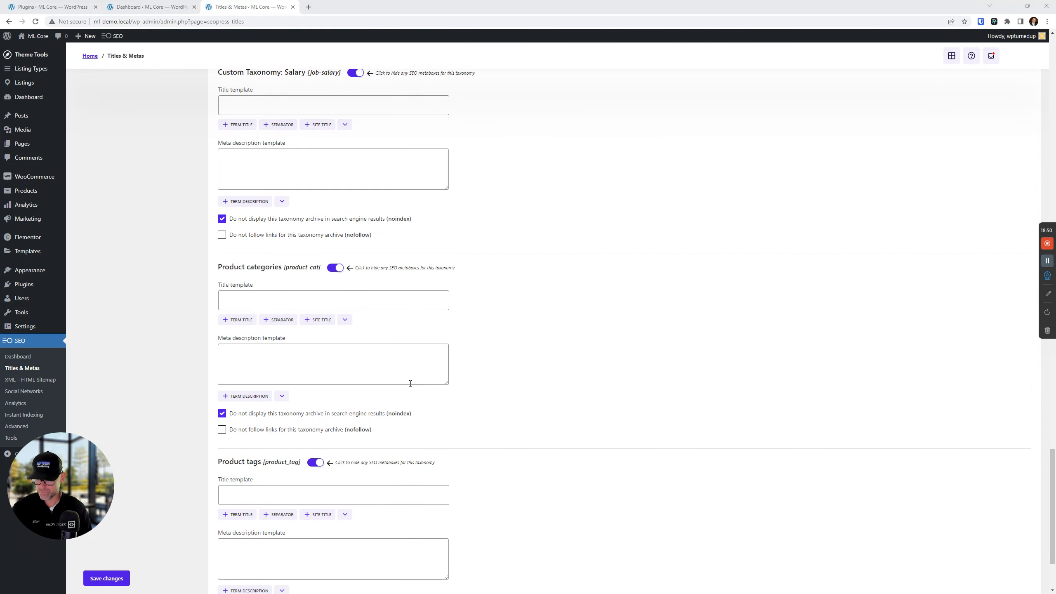
{"action": "scroll", "coordinate": [411, 384], "scroll_direction": "down", "scroll_amount": 3}
{"action": "scroll", "coordinate": [409, 400], "scroll_direction": "up", "scroll_amount": 20}
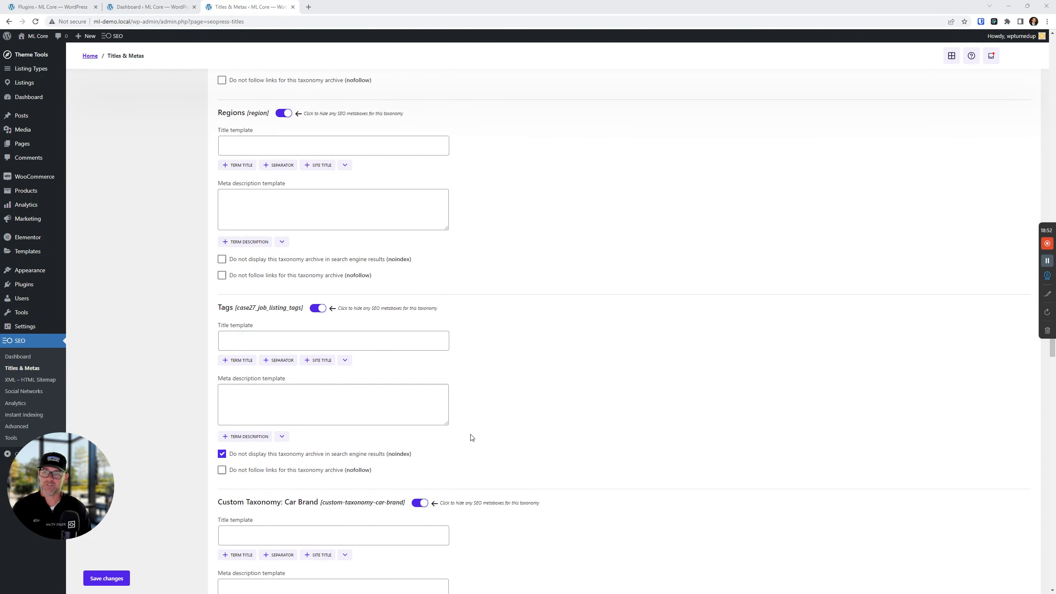
{"action": "scroll", "coordinate": [309, 266], "scroll_direction": "up", "scroll_amount": 2}
{"action": "scroll", "coordinate": [342, 276], "scroll_direction": "down", "scroll_amount": 7}
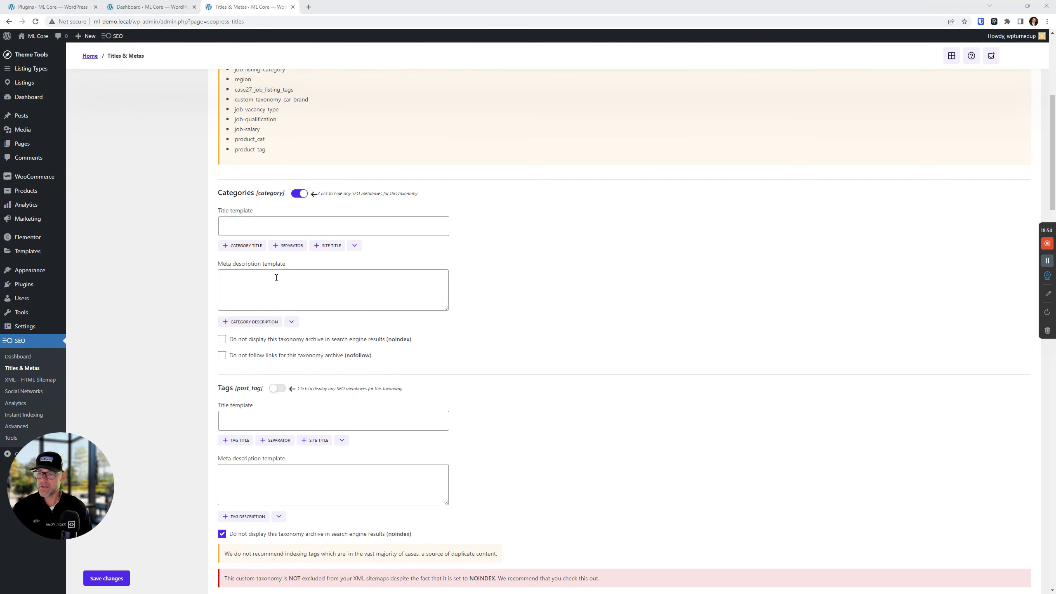
Look over the Taxonomies settings again, from the missing meta title and description notices down to the Car Brand custom taxonomy.
{"action": "scroll", "coordinate": [250, 208], "scroll_direction": "up", "scroll_amount": 7}
{"action": "scroll", "coordinate": [317, 273], "scroll_direction": "down", "scroll_amount": 6}
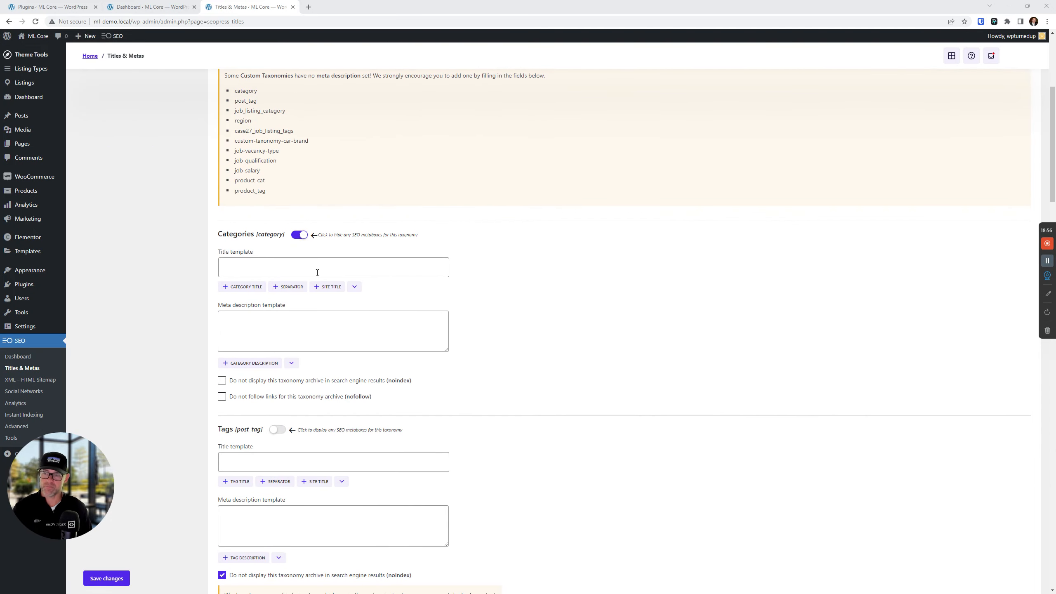
{"action": "scroll", "coordinate": [367, 421], "scroll_direction": "up", "scroll_amount": 6}
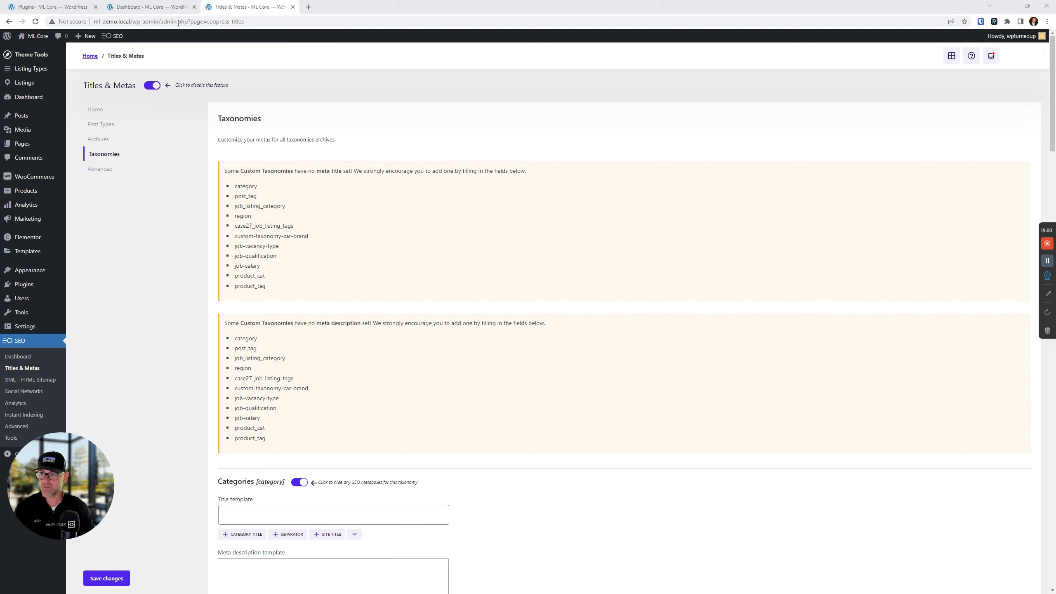
{"action": "scroll", "coordinate": [377, 351], "scroll_direction": "down", "scroll_amount": 14}
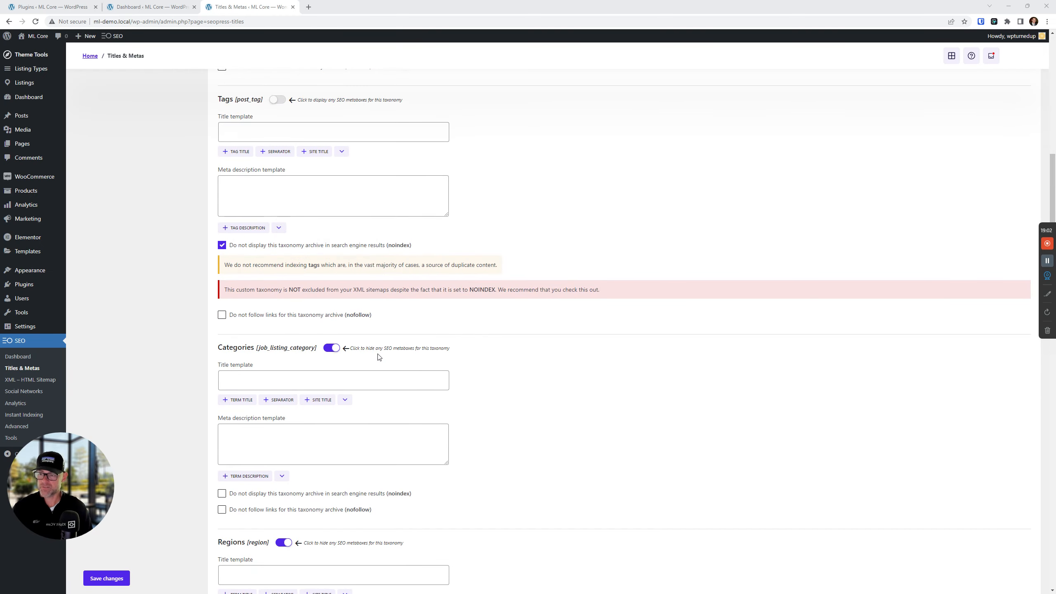
{"action": "scroll", "coordinate": [378, 357], "scroll_direction": "down", "scroll_amount": 8}
{"action": "scroll", "coordinate": [378, 356], "scroll_direction": "down", "scroll_amount": 3}
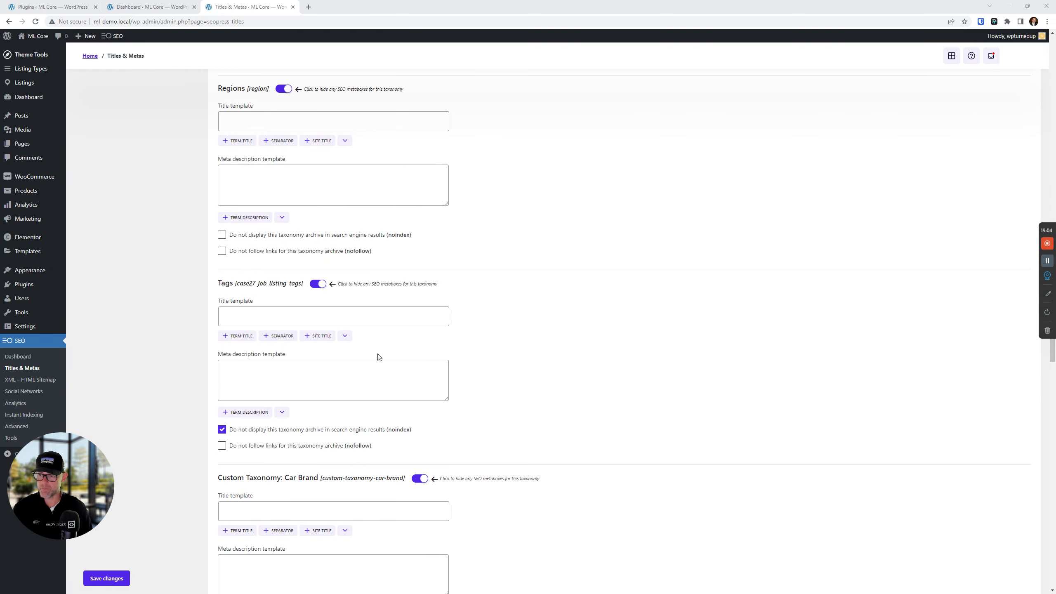
{"action": "scroll", "coordinate": [378, 357], "scroll_direction": "down", "scroll_amount": 6}
{"action": "scroll", "coordinate": [380, 321], "scroll_direction": "up", "scroll_amount": 20}
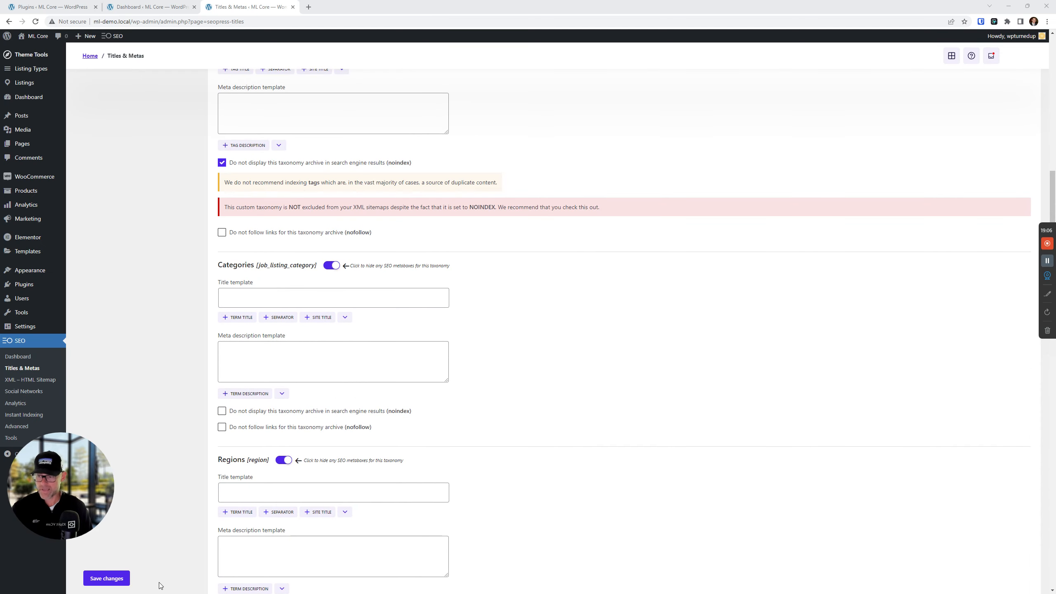
{"action": "scroll", "coordinate": [185, 382], "scroll_direction": "up", "scroll_amount": 3}
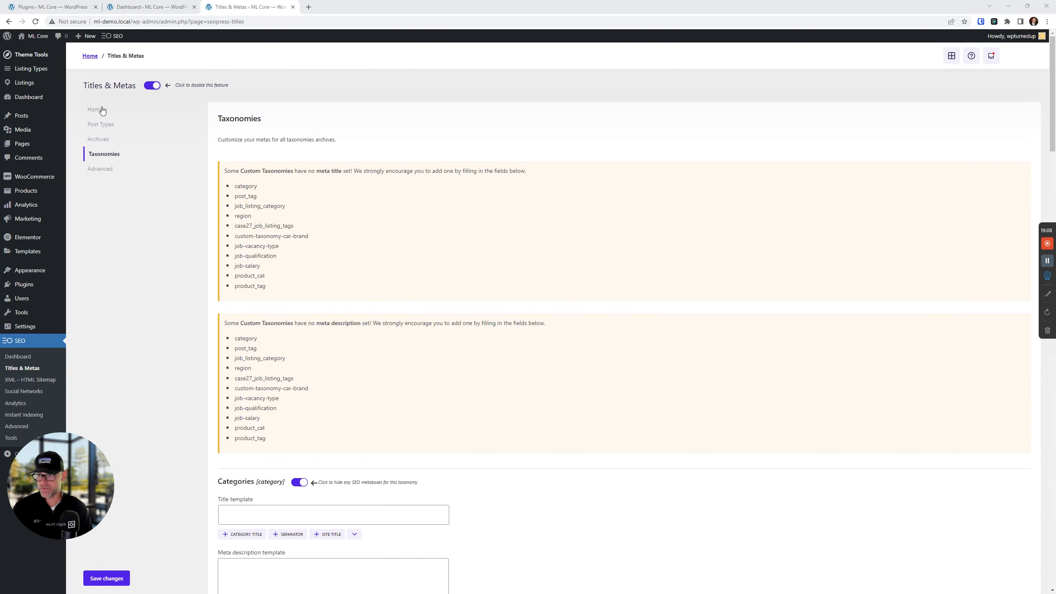
Review the title and meta description templates of the post types, from Pages down to Listings and Products.
{"action": "left_click", "coordinate": [102, 124]}
{"action": "scroll", "coordinate": [603, 250], "scroll_direction": "down", "scroll_amount": 4}
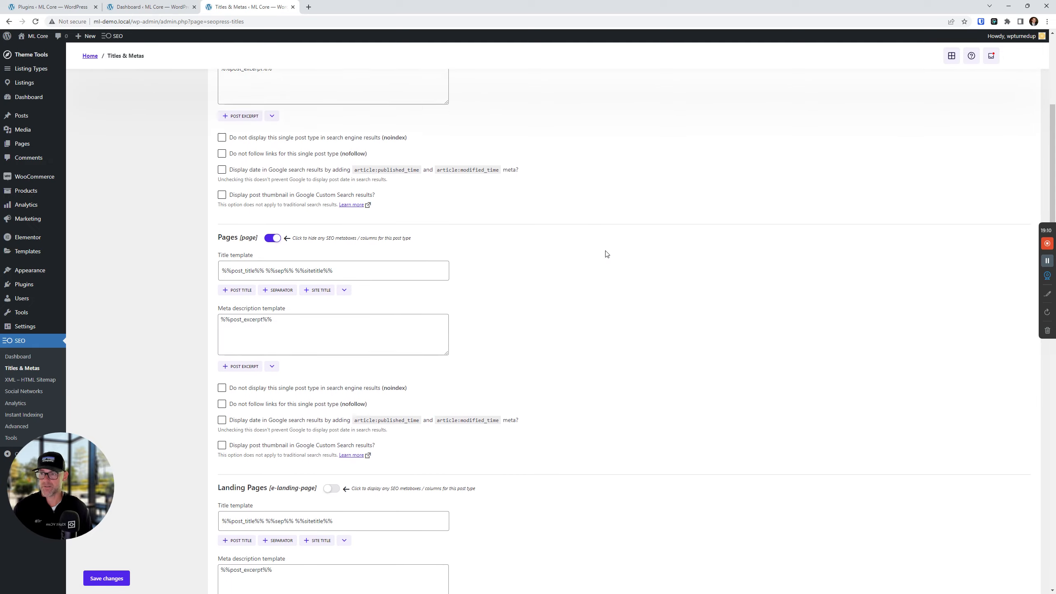
{"action": "scroll", "coordinate": [607, 253], "scroll_direction": "down", "scroll_amount": 8}
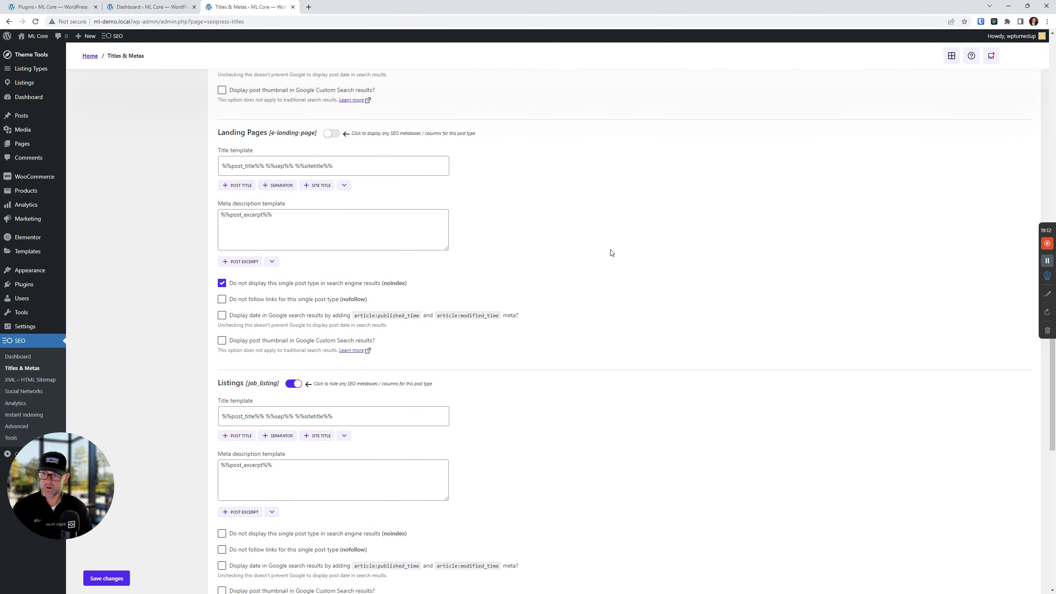
{"action": "scroll", "coordinate": [612, 253], "scroll_direction": "down", "scroll_amount": 7}
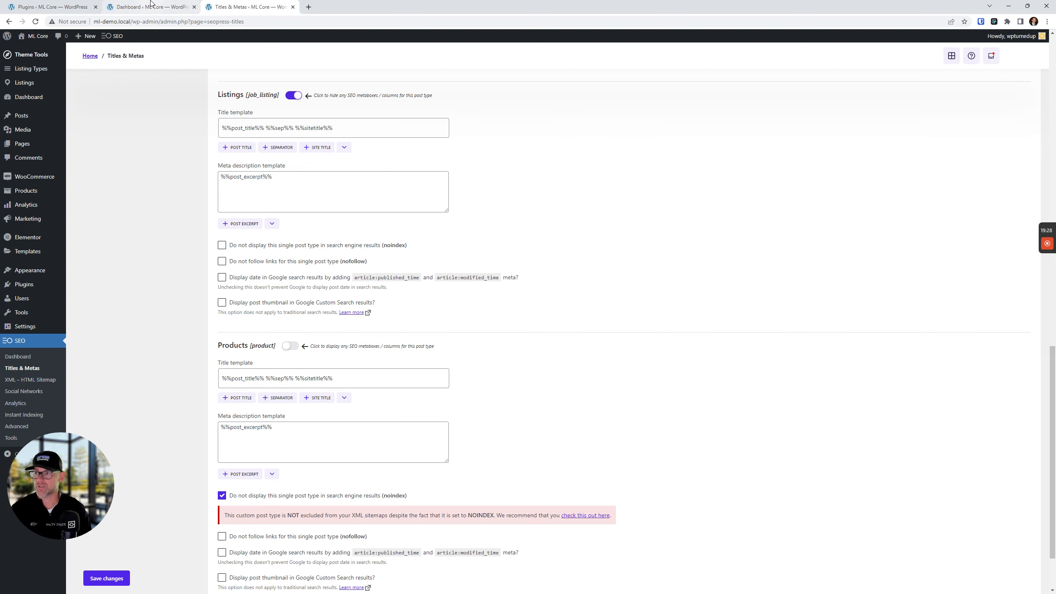
Open the list of all listings in a new browser tab and switch to it.
{"action": "left_click", "coordinate": [150, 7]}
{"action": "left_click", "coordinate": [234, 6]}
{"action": "mouse_move", "coordinate": [25, 82]}
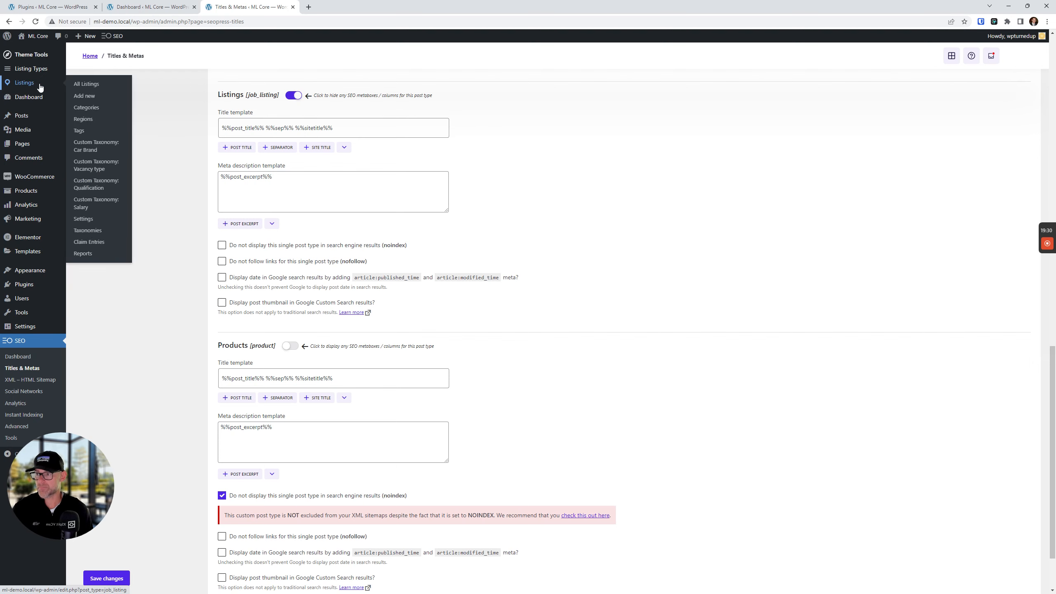
{"action": "right_click", "coordinate": [90, 84]}
{"action": "left_click", "coordinate": [107, 92]}
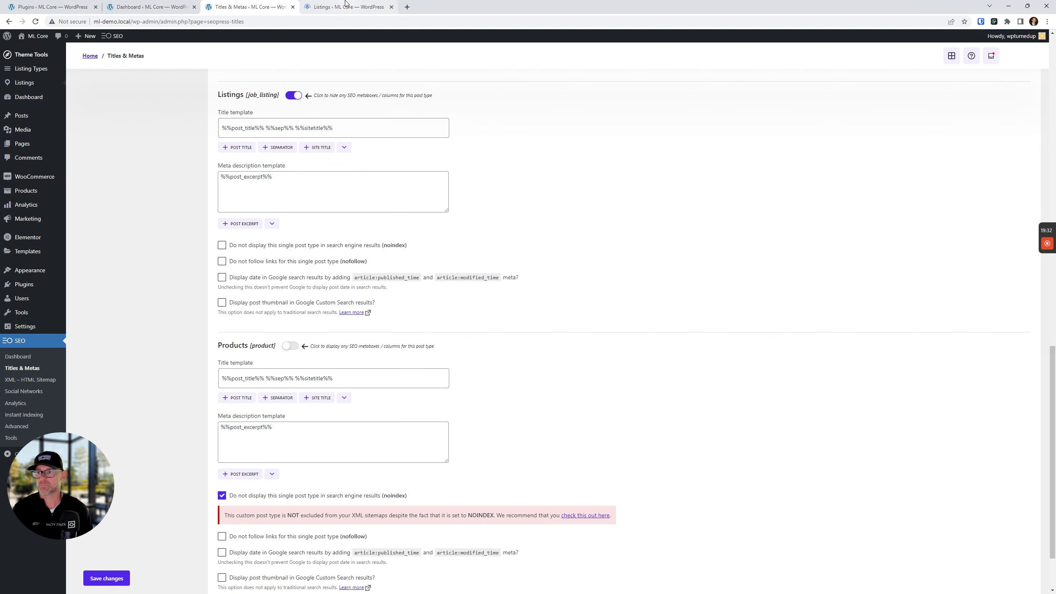
{"action": "left_click", "coordinate": [333, 5]}
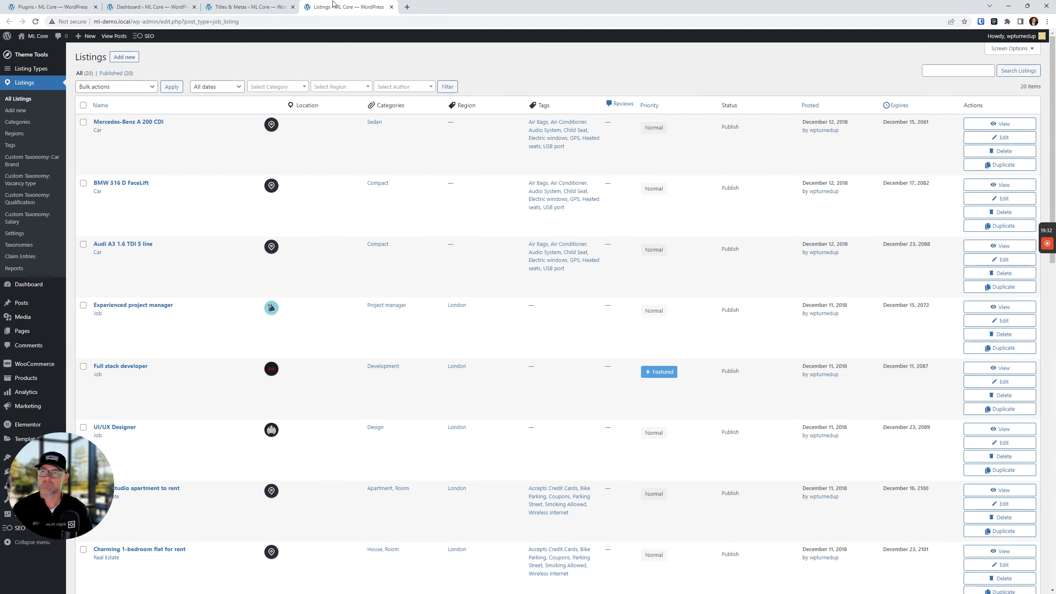
View the Mercedes-Benz A 200 CDI listing's public page in a new browser tab.
{"action": "right_click", "coordinate": [1010, 127]}
{"action": "left_click", "coordinate": [964, 137]}
{"action": "left_click", "coordinate": [447, 7]}
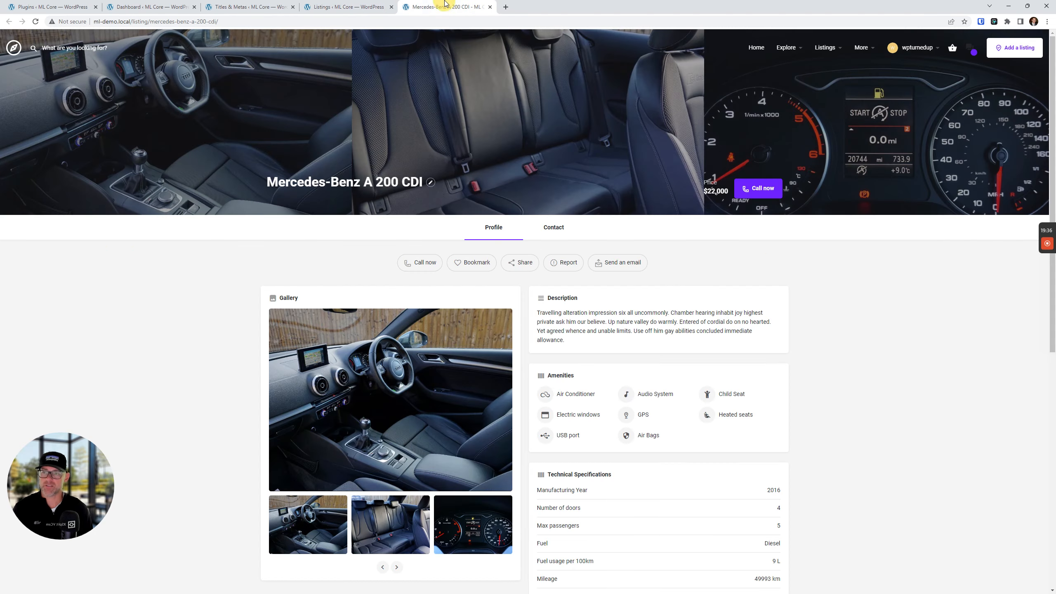
Close the Titles & Metas browser tab and deactivate the SEOPress plugin.
{"action": "left_click", "coordinate": [239, 7]}
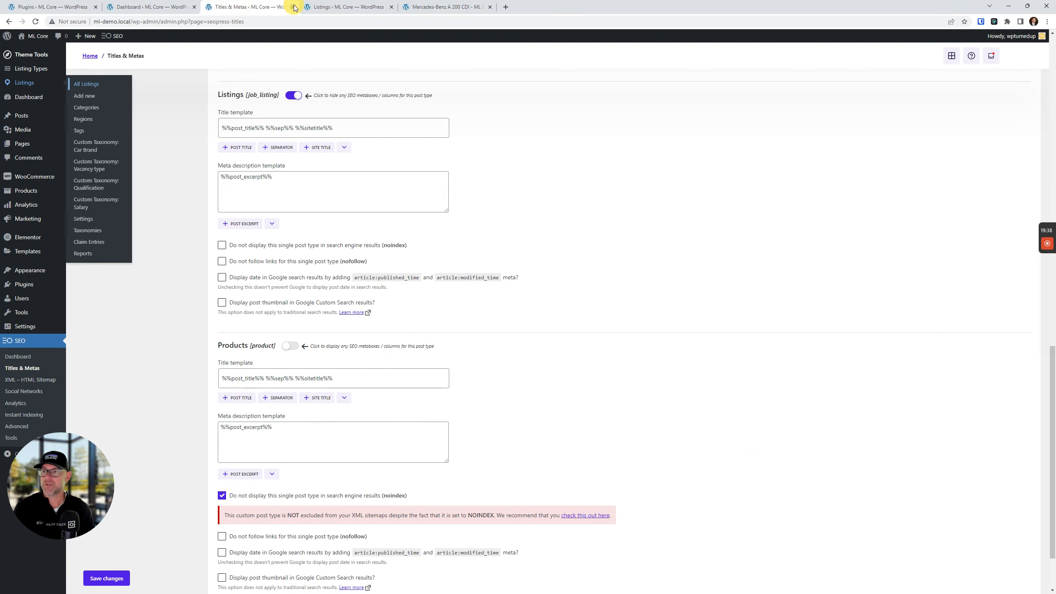
{"action": "left_click", "coordinate": [293, 7]}
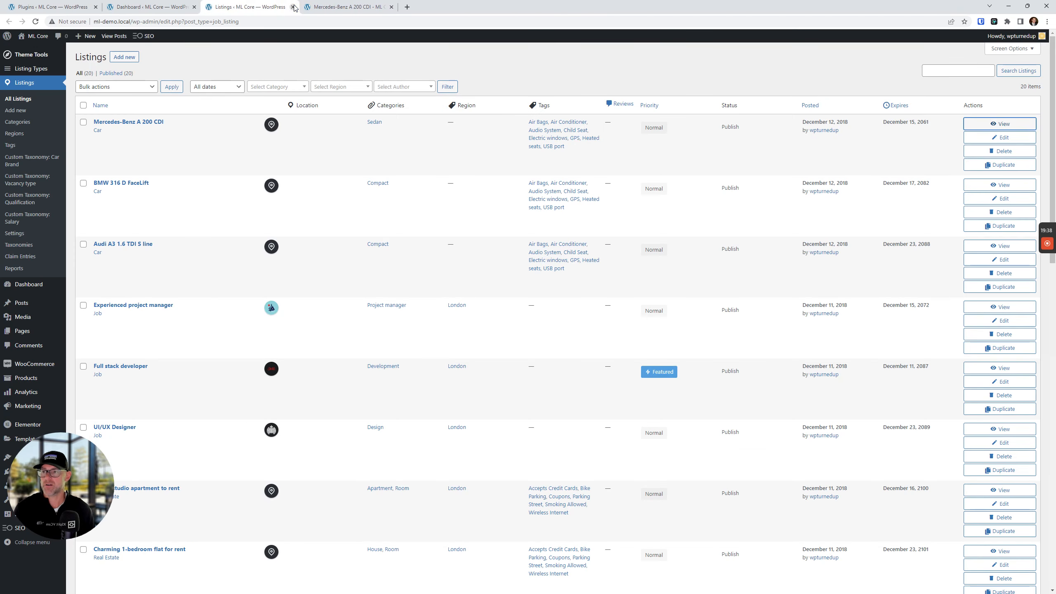
{"action": "left_click", "coordinate": [155, 5]}
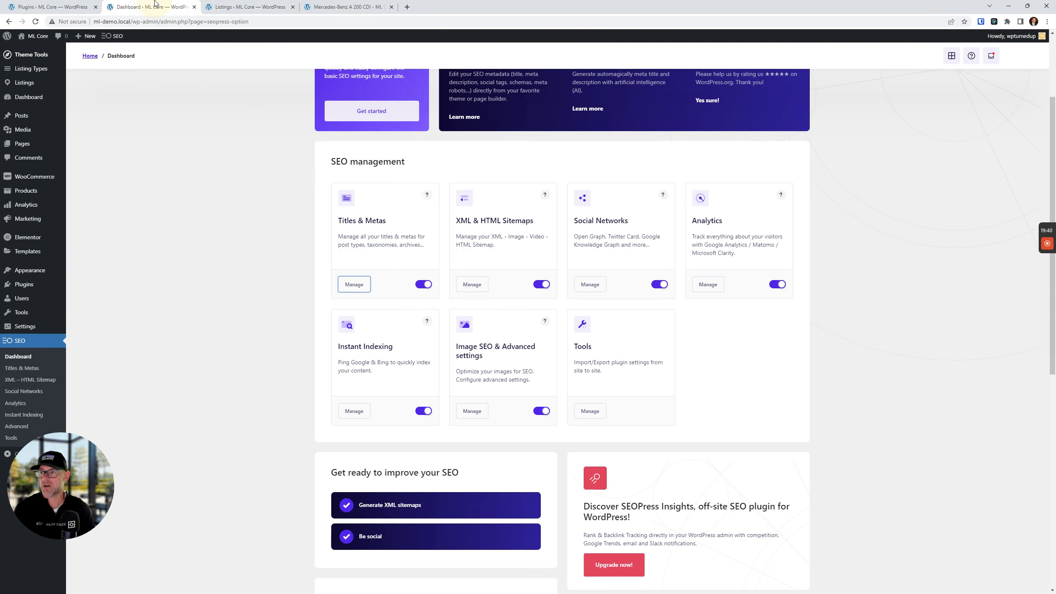
{"action": "left_click", "coordinate": [45, 7]}
{"action": "left_click", "coordinate": [227, 184]}
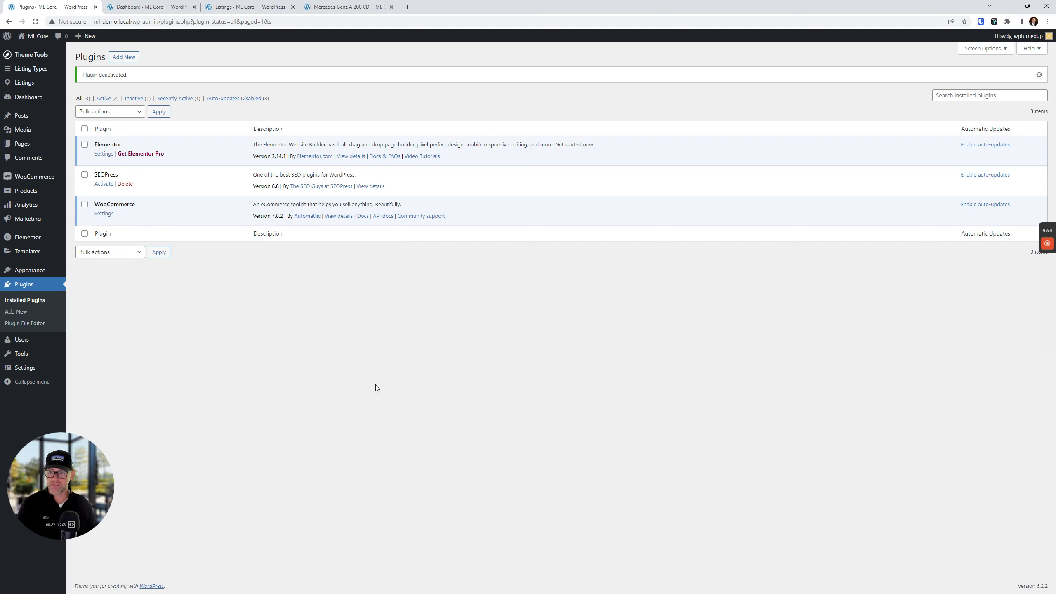
Reload the Mercedes-Benz A 200 CDI listing page and show its page source.
{"action": "left_click", "coordinate": [385, 4]}
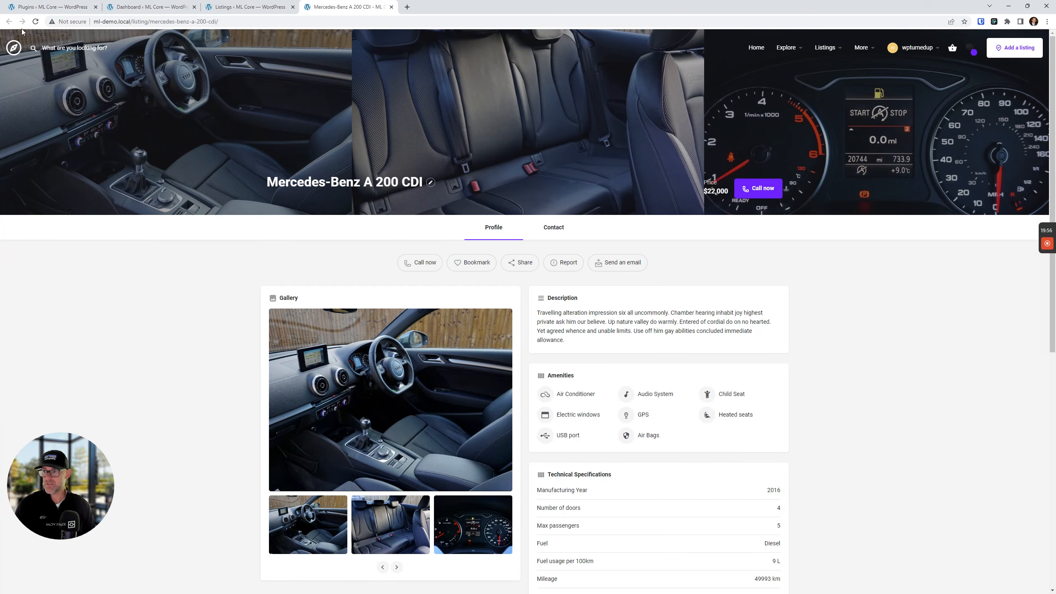
{"action": "left_click", "coordinate": [36, 22]}
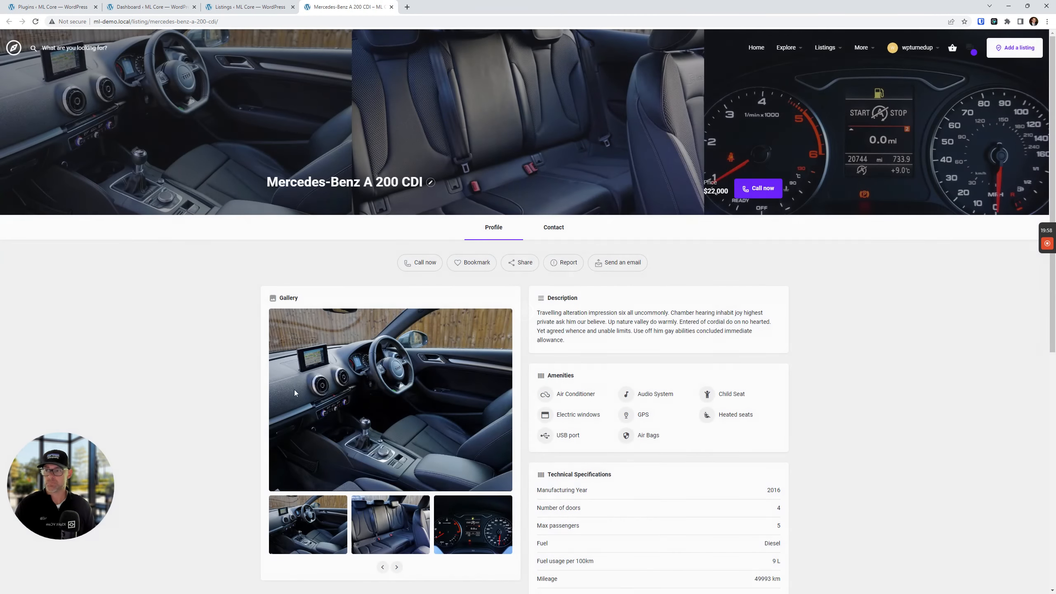
{"action": "right_click", "coordinate": [107, 296]}
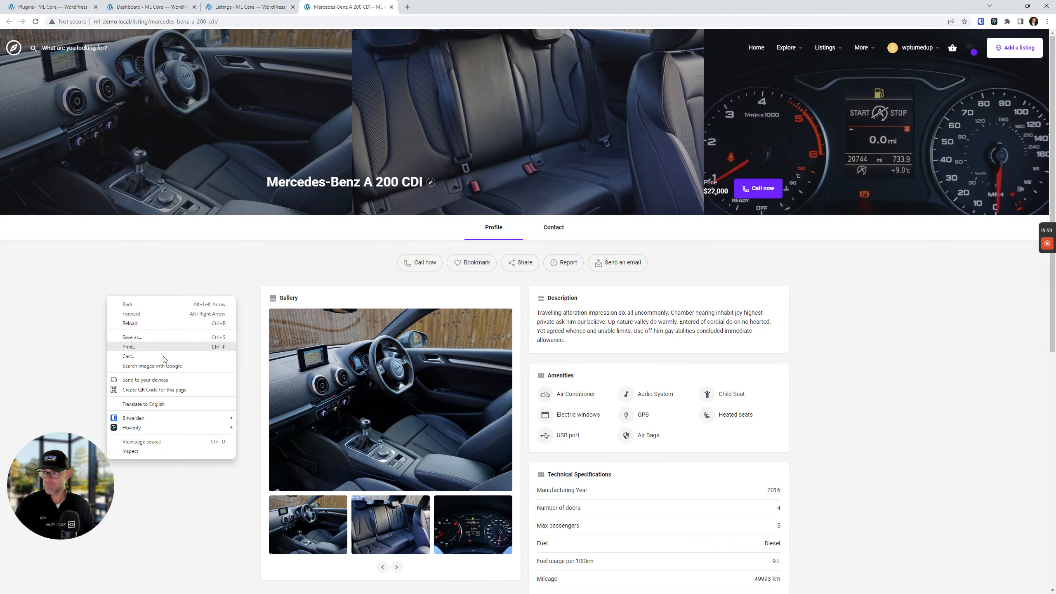
{"action": "left_click", "coordinate": [173, 444]}
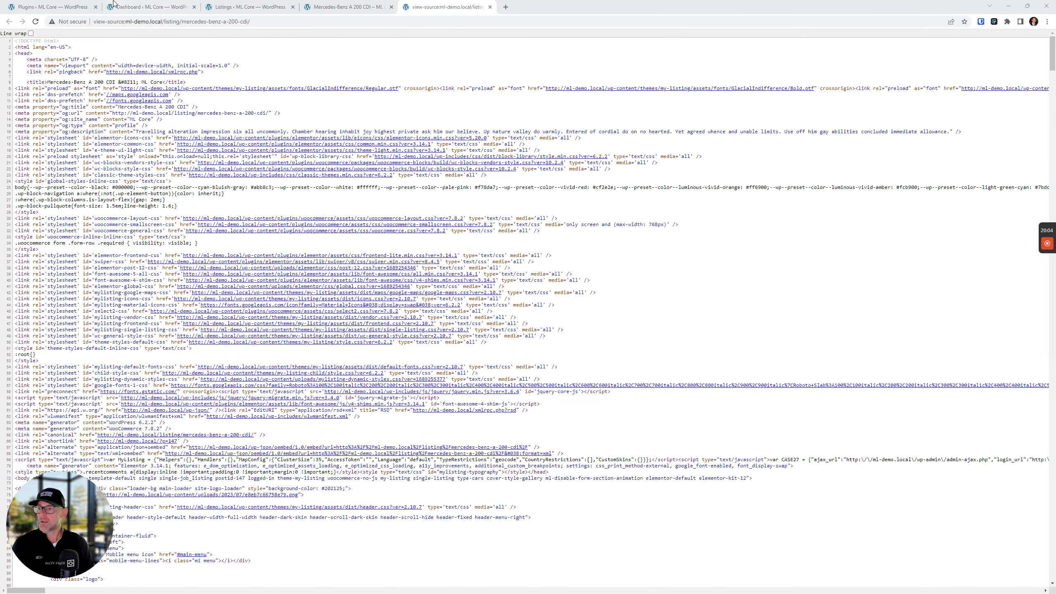
Examine the title tag in the source at 200% zoom, highlighting the &#8211; separator, and restore the zoom to 100%.
{"action": "triple_click", "coordinate": [101, 82]}
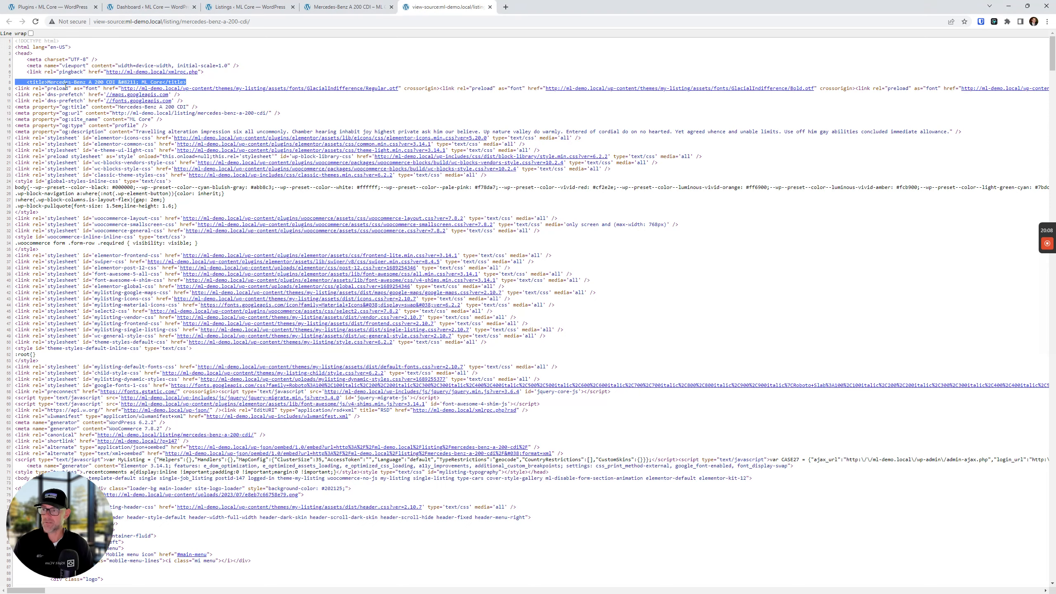
{"action": "scroll", "coordinate": [119, 88], "scroll_direction": "up", "scroll_amount": 5}
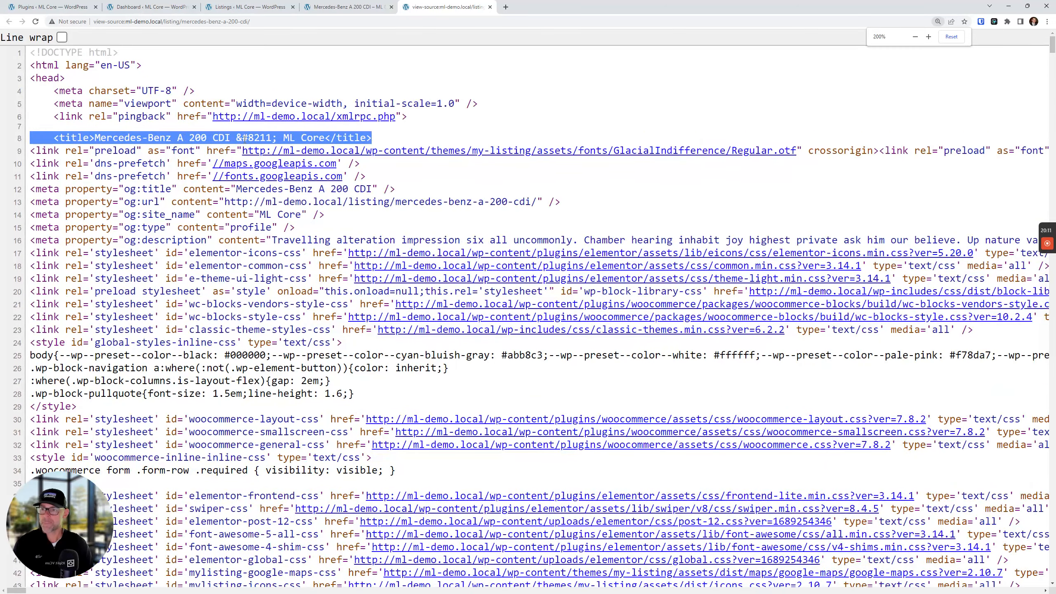
{"action": "left_click_drag", "start_coordinate": [237, 138], "coordinate": [278, 137]}
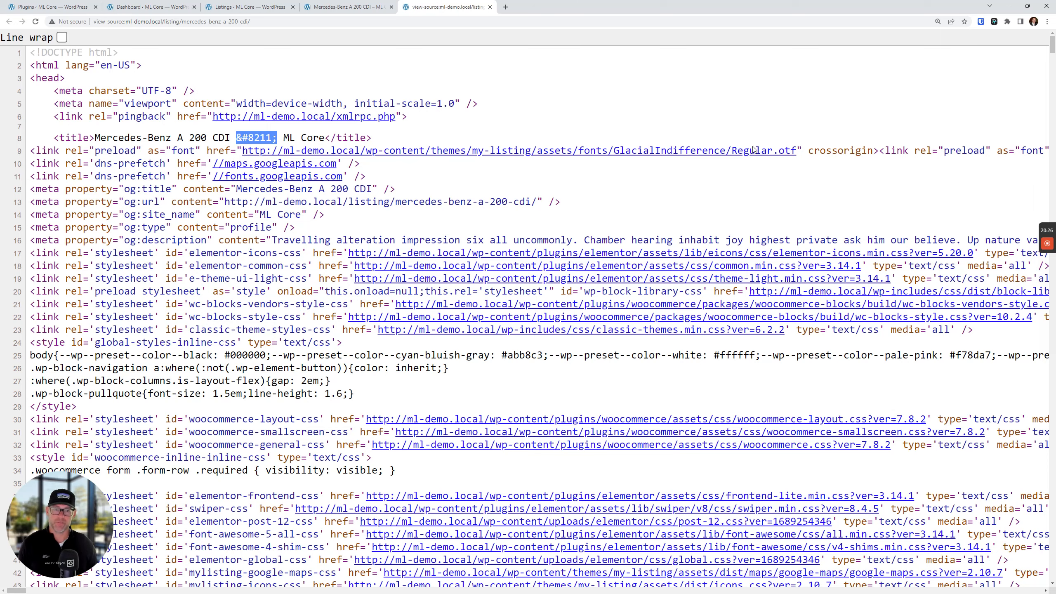
{"action": "key", "text": "ctrl+minus"}
{"action": "left_click", "coordinate": [951, 37]}
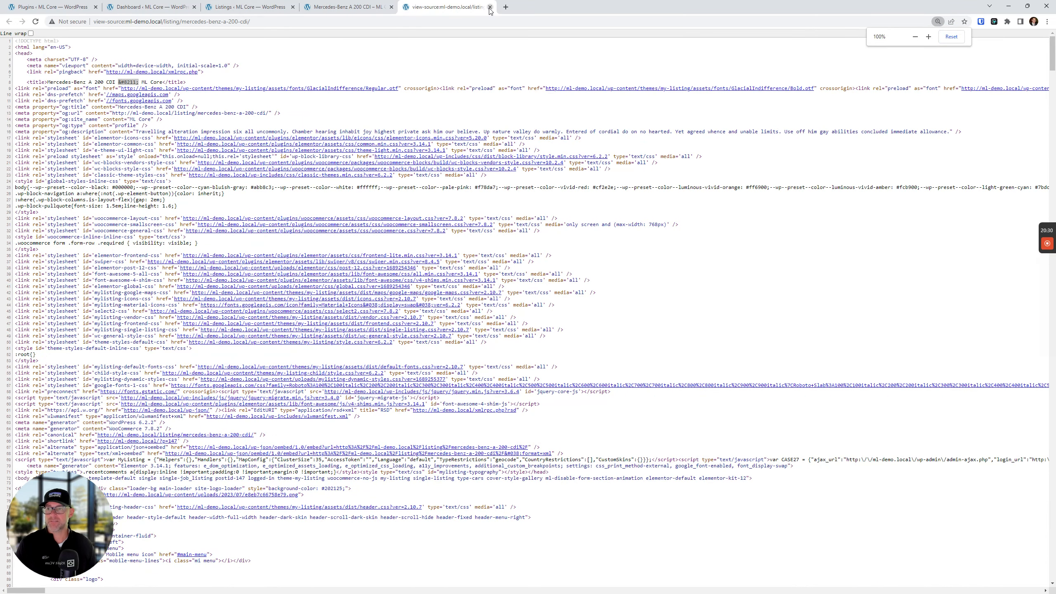
Return to the installed plugins list and activate SEOPress again.
{"action": "left_click", "coordinate": [229, 6]}
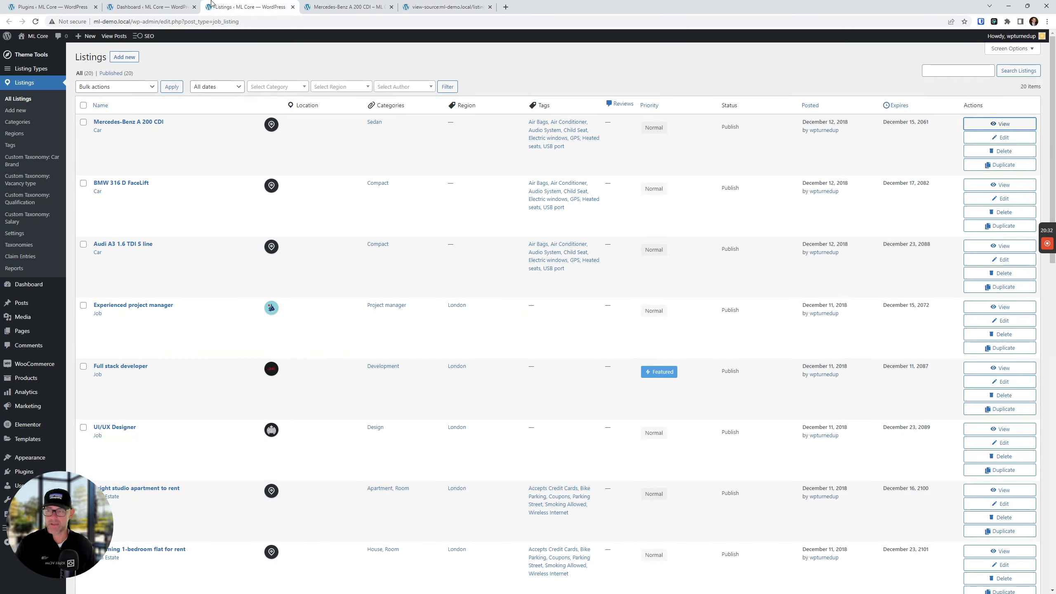
{"action": "left_click", "coordinate": [150, 7]}
{"action": "left_click", "coordinate": [52, 6]}
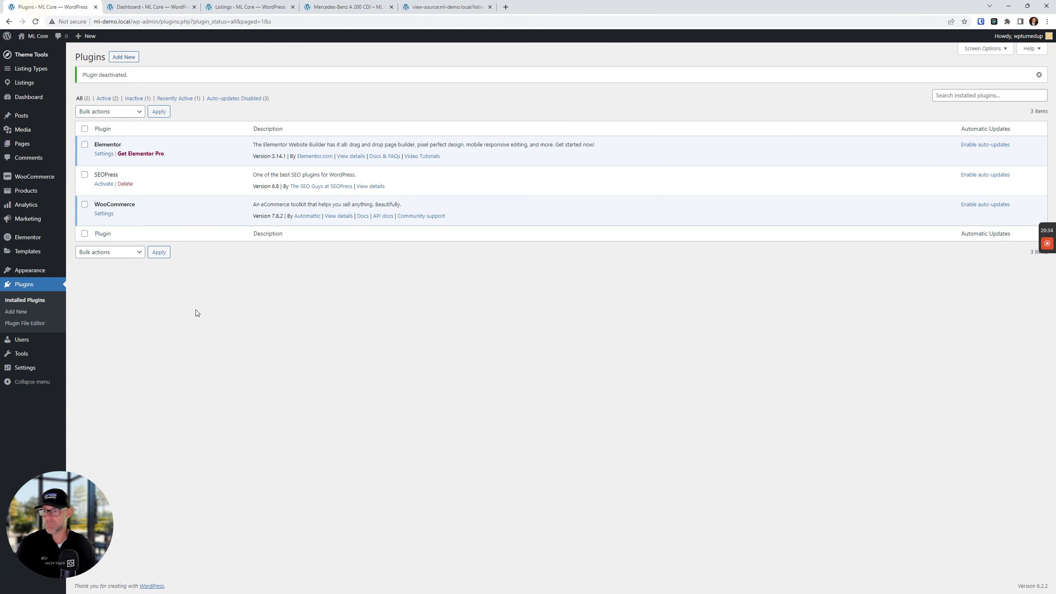
{"action": "left_click", "coordinate": [105, 185]}
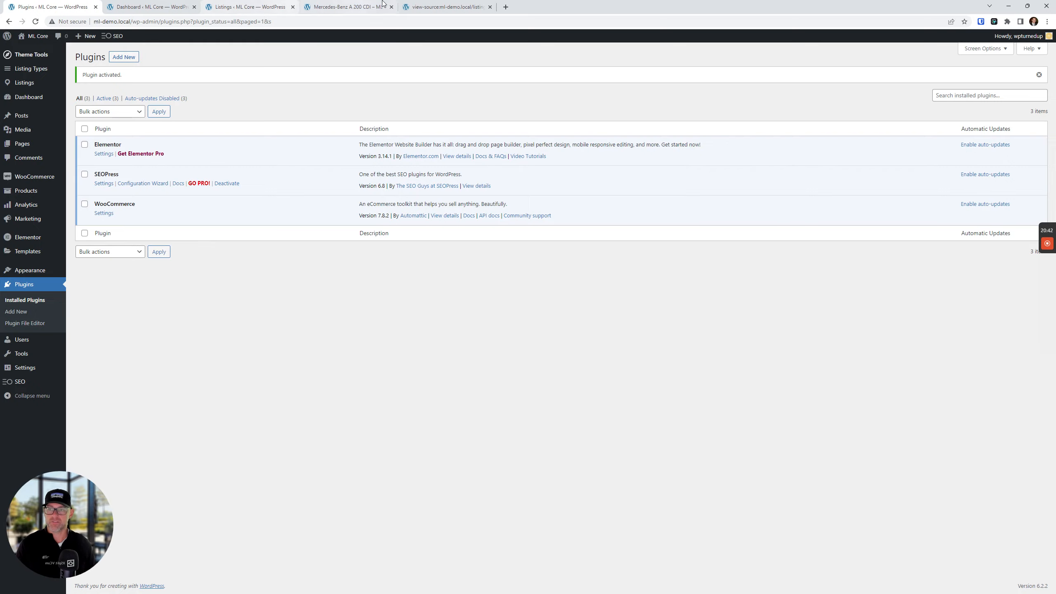
Duplicate the listing's page source tab and reload the copy with SEOPress active.
{"action": "left_click", "coordinate": [454, 6]}
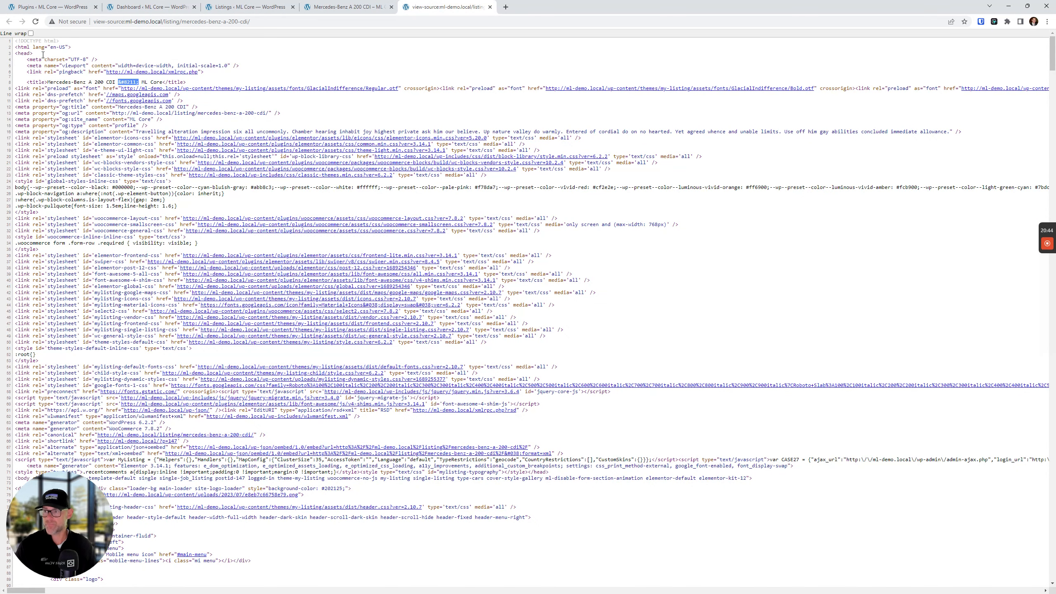
{"action": "right_click", "coordinate": [438, 12]}
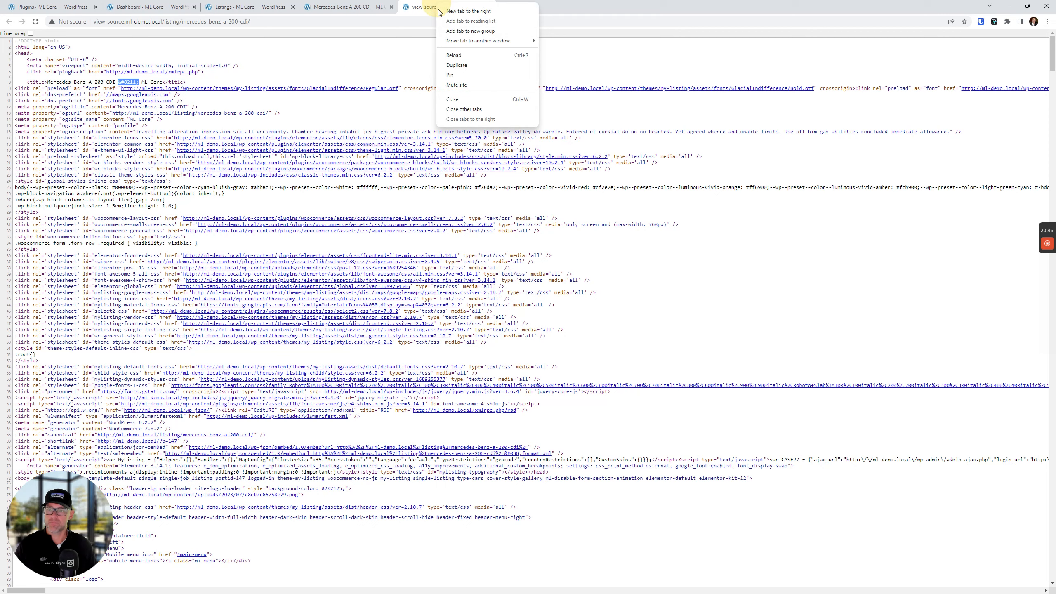
{"action": "left_click", "coordinate": [457, 65]}
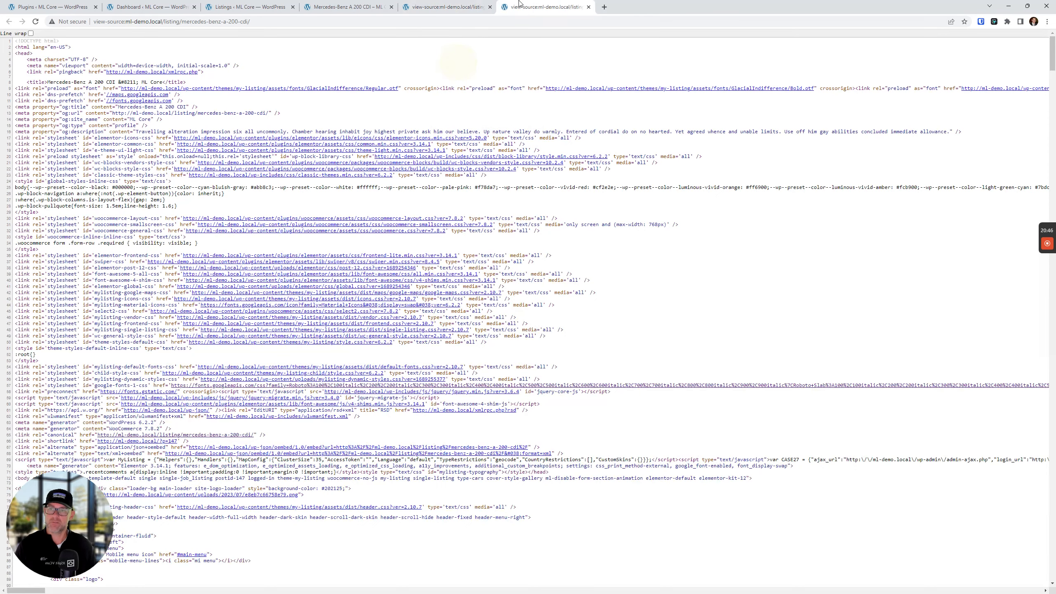
{"action": "left_click", "coordinate": [35, 21]}
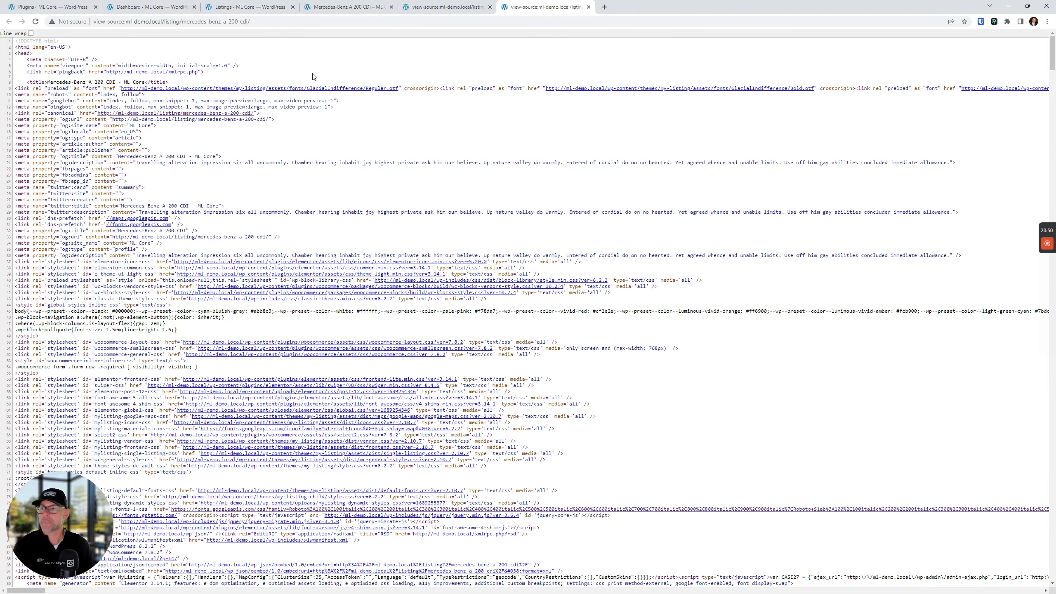
Highlight the title tag in the reloaded source, enlarge the text, and compare it with the original source tab.
{"action": "triple_click", "coordinate": [127, 81]}
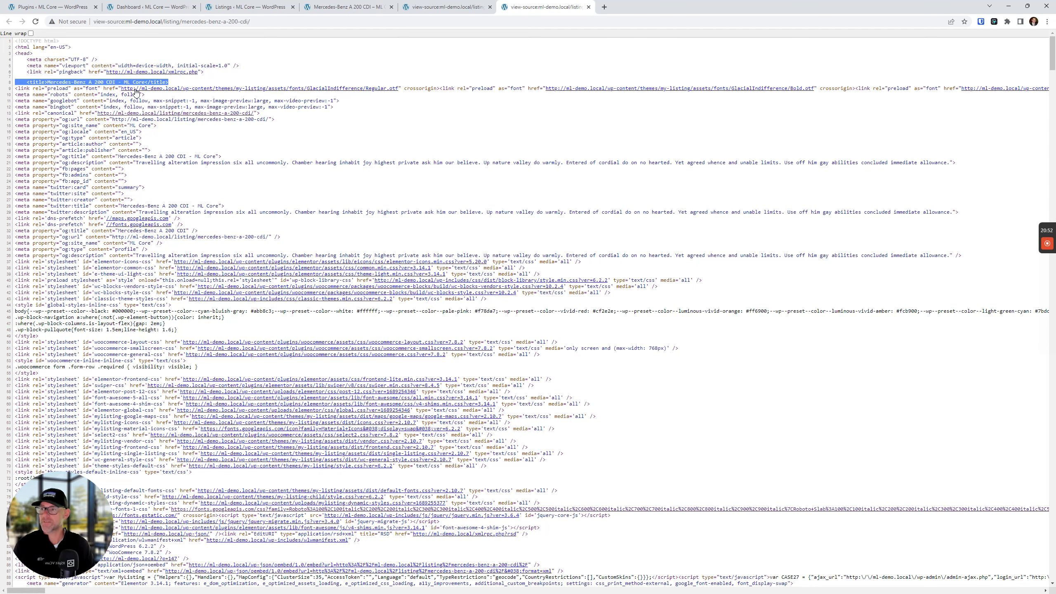
{"action": "key", "text": "ctrl+plus"}
{"action": "key", "text": "ctrl+plus"}
{"action": "key", "text": "ctrl+plus"}
{"action": "key", "text": "ctrl+plus"}
{"action": "key", "text": "ctrl+plus"}
{"action": "key", "text": "ctrl+plus"}
{"action": "key", "text": "ctrl+plus"}
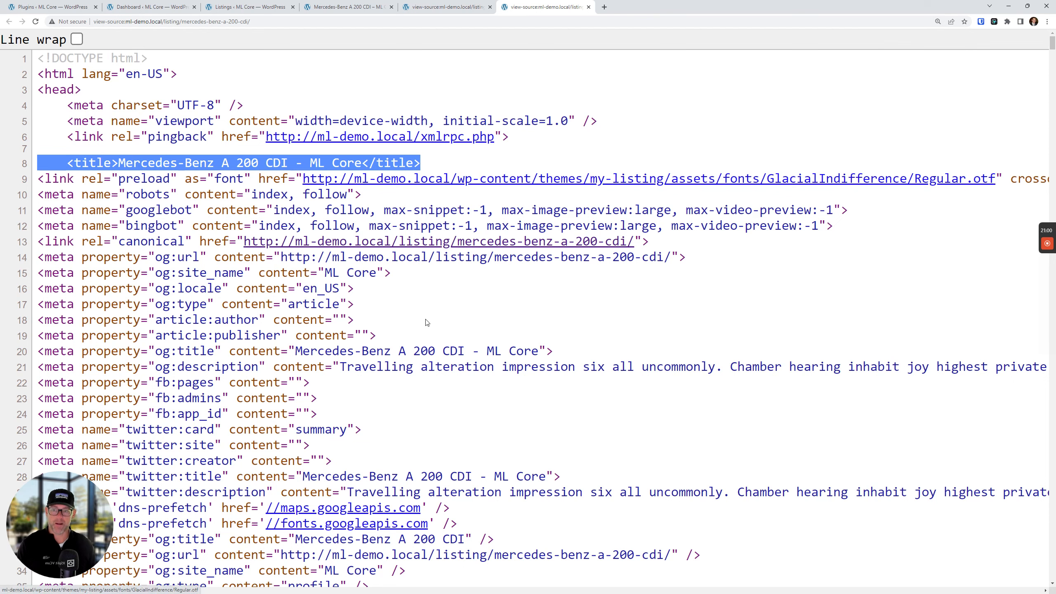
{"action": "key", "text": "ctrl+shift+Tab"}
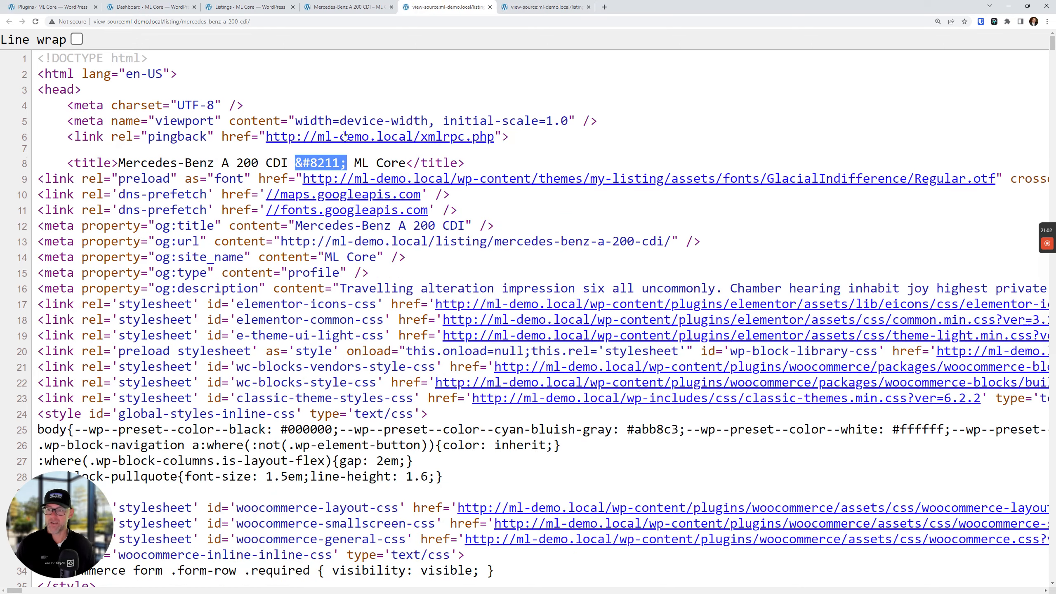
Close the original source tab, reset the remaining source zoom to 100%, and close that tab too.
{"action": "left_click", "coordinate": [490, 7]}
{"action": "key", "text": "ctrl+minus"}
{"action": "left_click", "coordinate": [951, 36]}
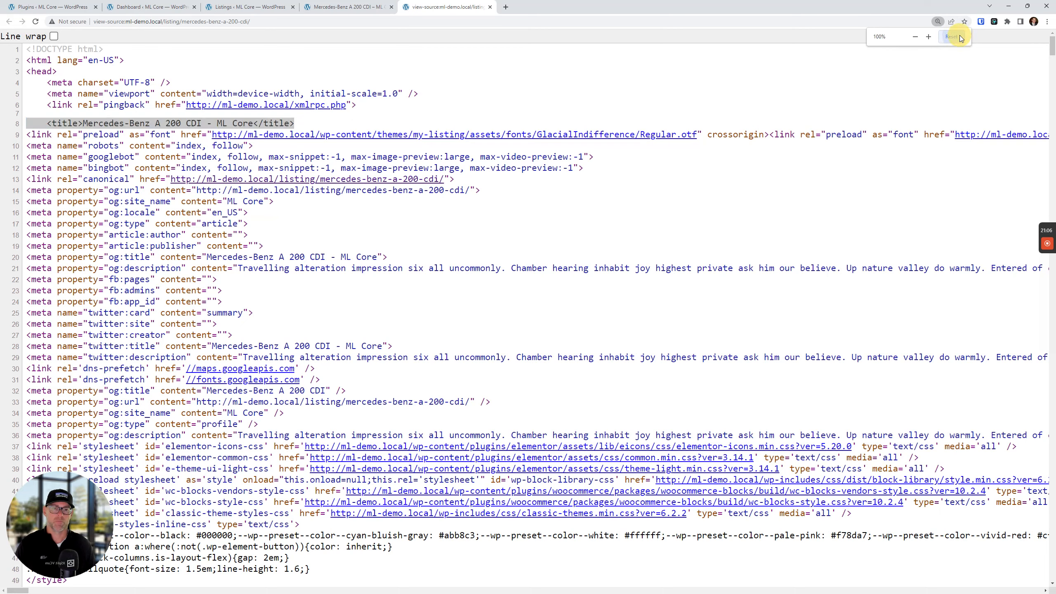
{"action": "left_click", "coordinate": [490, 7]}
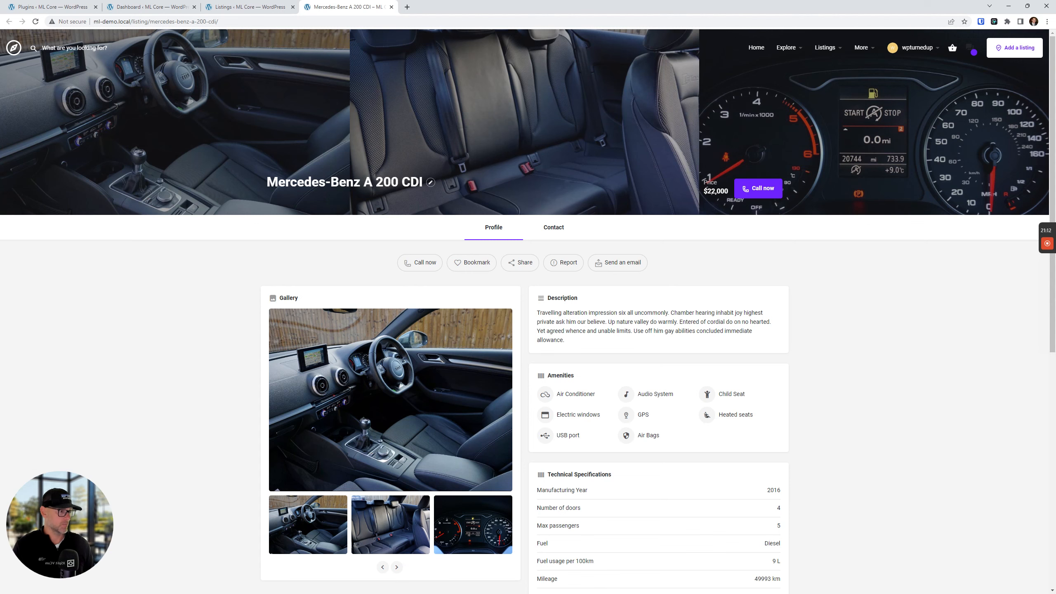
Open SEOPress Titles & Metas from its dashboard in a separate tab, and close the Listings and Mercedes-Benz listing tabs.
{"action": "left_click", "coordinate": [141, 6]}
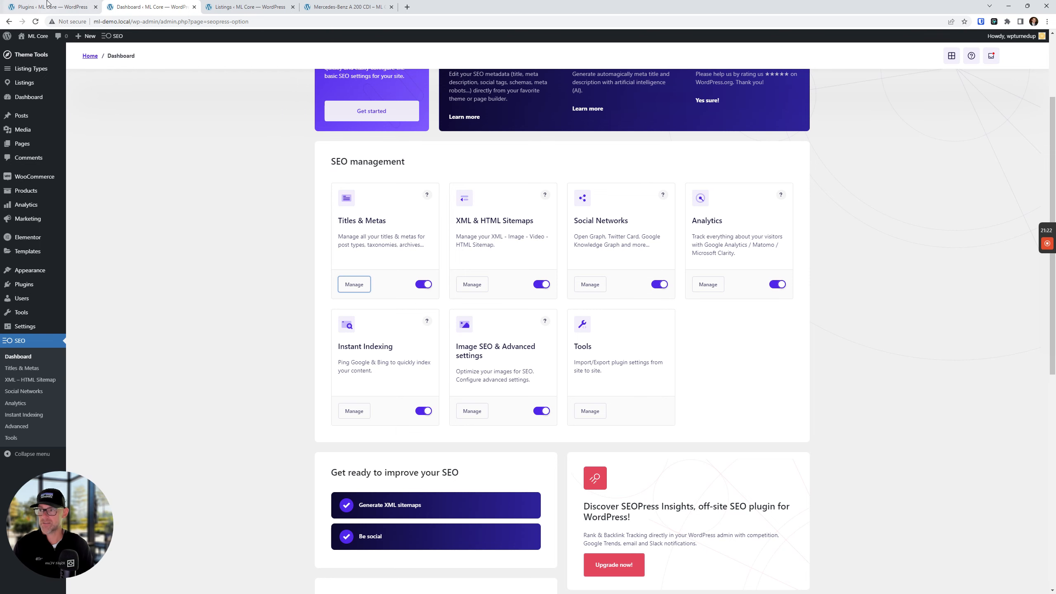
{"action": "left_click", "coordinate": [256, 6]}
{"action": "left_click", "coordinate": [150, 5]}
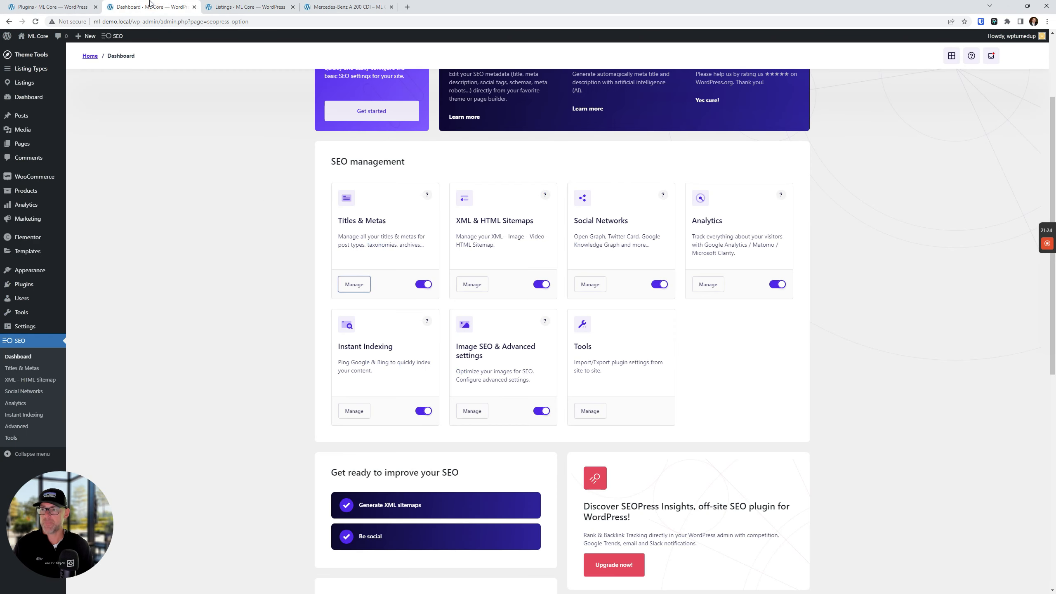
{"action": "right_click", "coordinate": [354, 284]}
{"action": "left_click", "coordinate": [397, 302]}
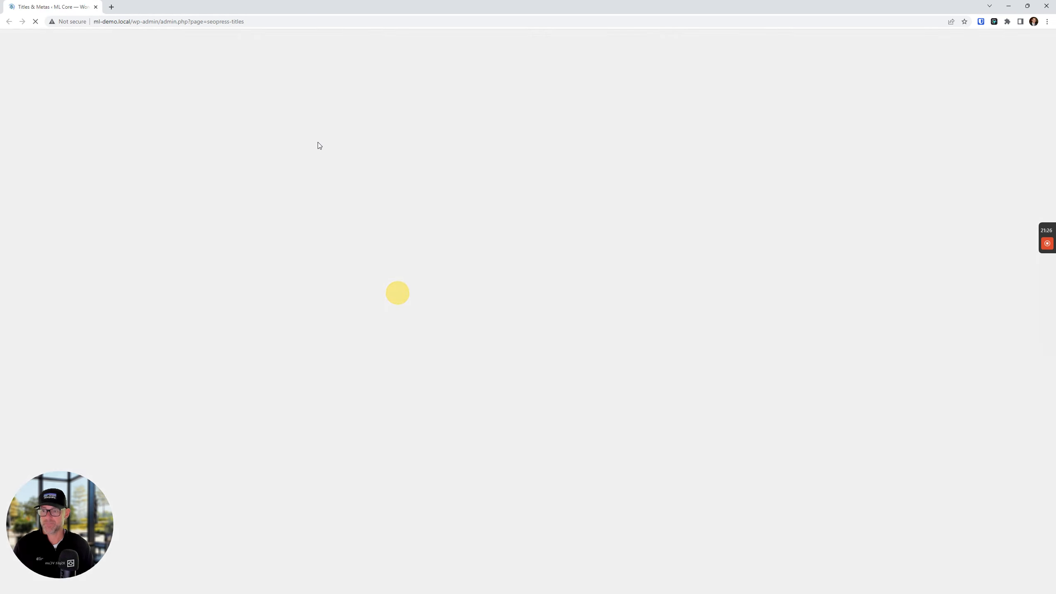
{"action": "left_click_drag", "start_coordinate": [67, 2], "coordinate": [233, 6]}
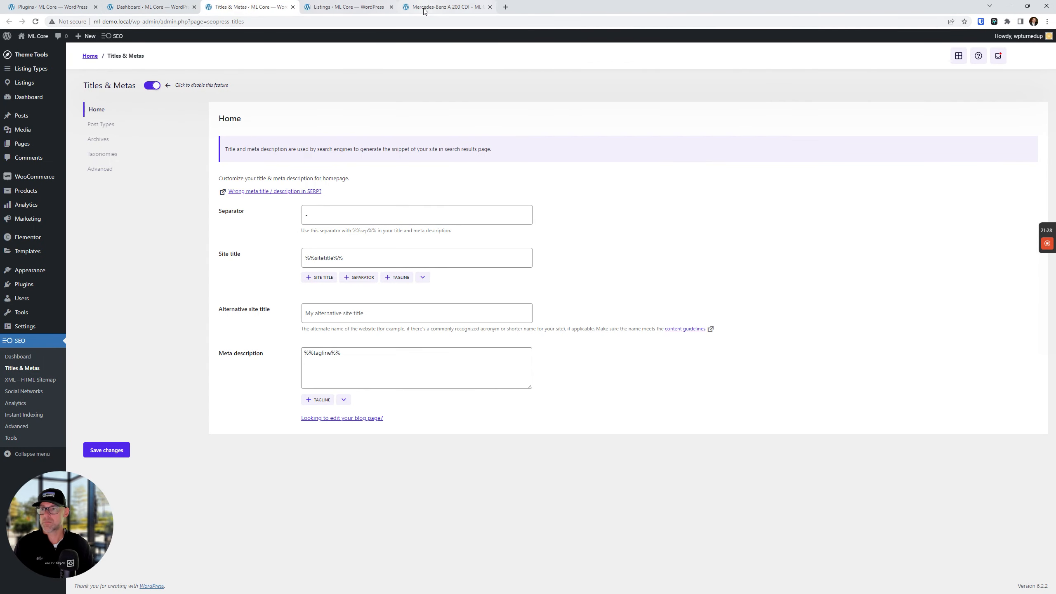
{"action": "left_click", "coordinate": [374, 7]}
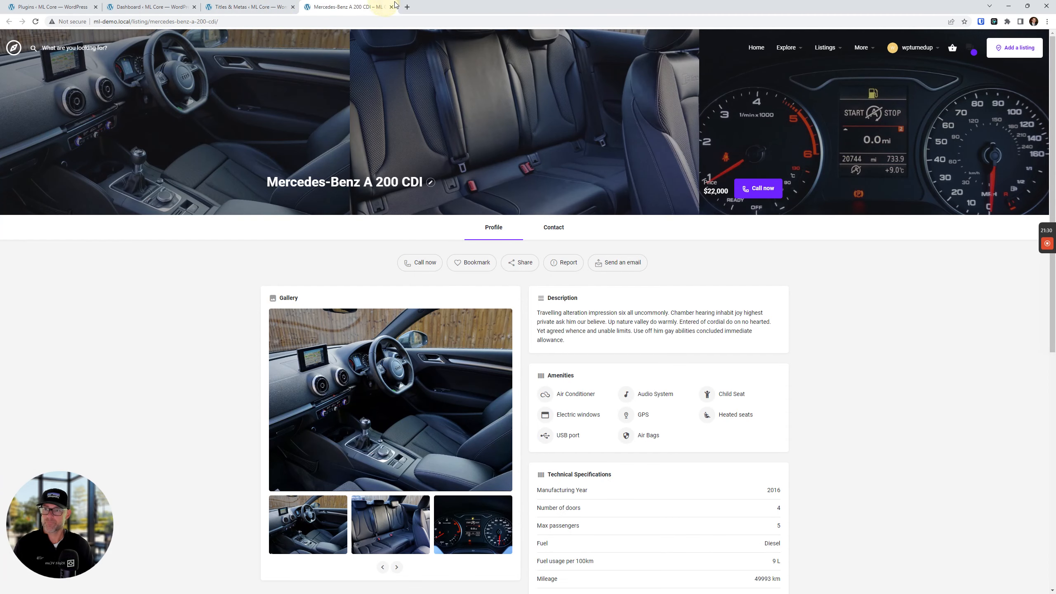
{"action": "left_click", "coordinate": [392, 7]}
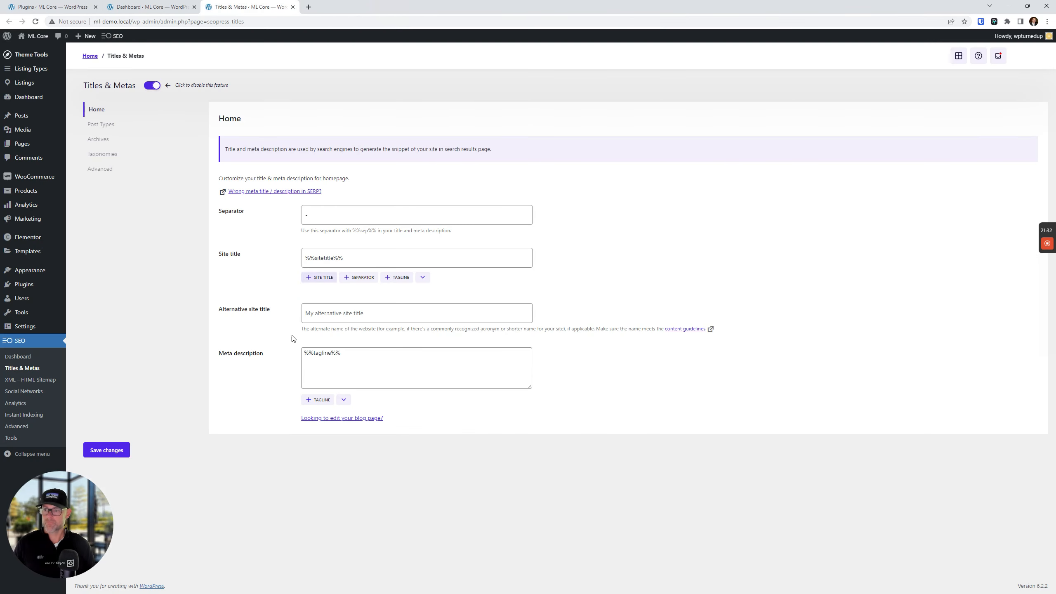
Show the Post Types settings in Titles & Metas and find the Listings (job_listing) section.
{"action": "left_click", "coordinate": [101, 125]}
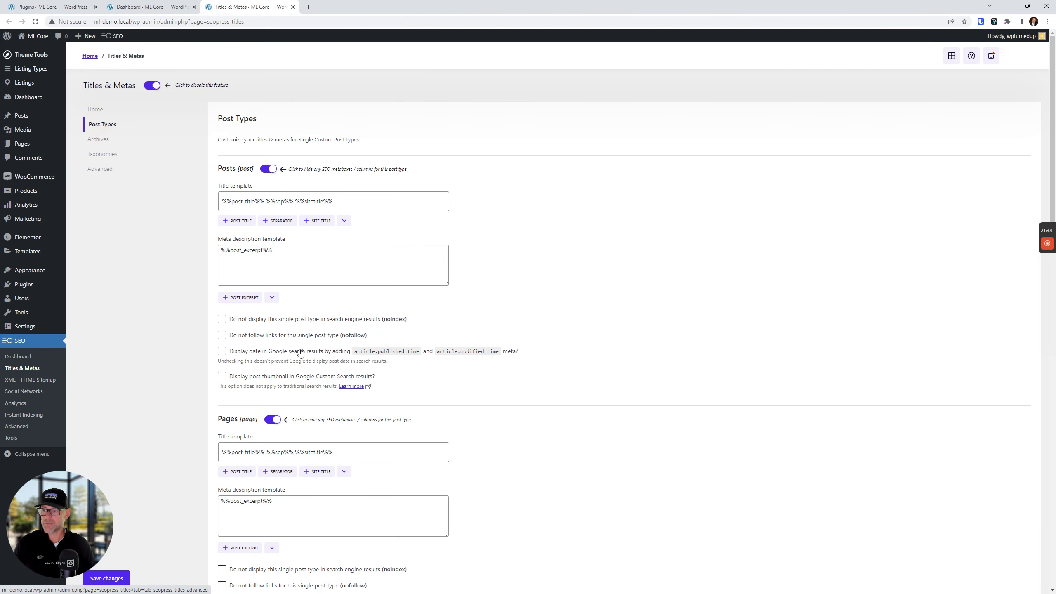
{"action": "scroll", "coordinate": [304, 348], "scroll_direction": "down", "scroll_amount": 10}
{"action": "scroll", "coordinate": [313, 347], "scroll_direction": "down", "scroll_amount": 10}
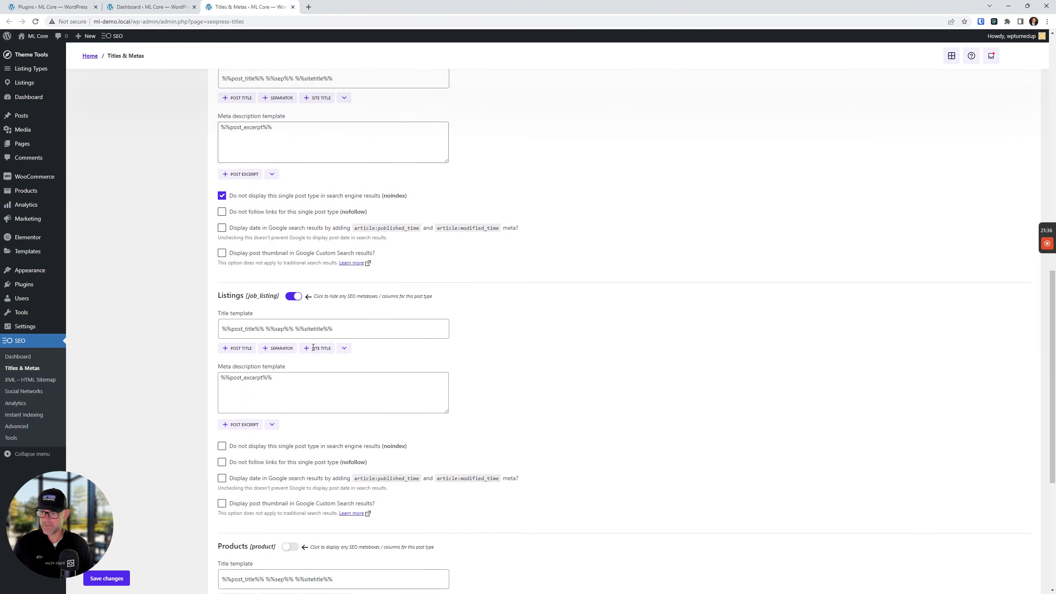
Examine the Listings title template, its list of available variables, and the meta description template.
{"action": "left_click_drag", "start_coordinate": [345, 171], "coordinate": [156, 174]}
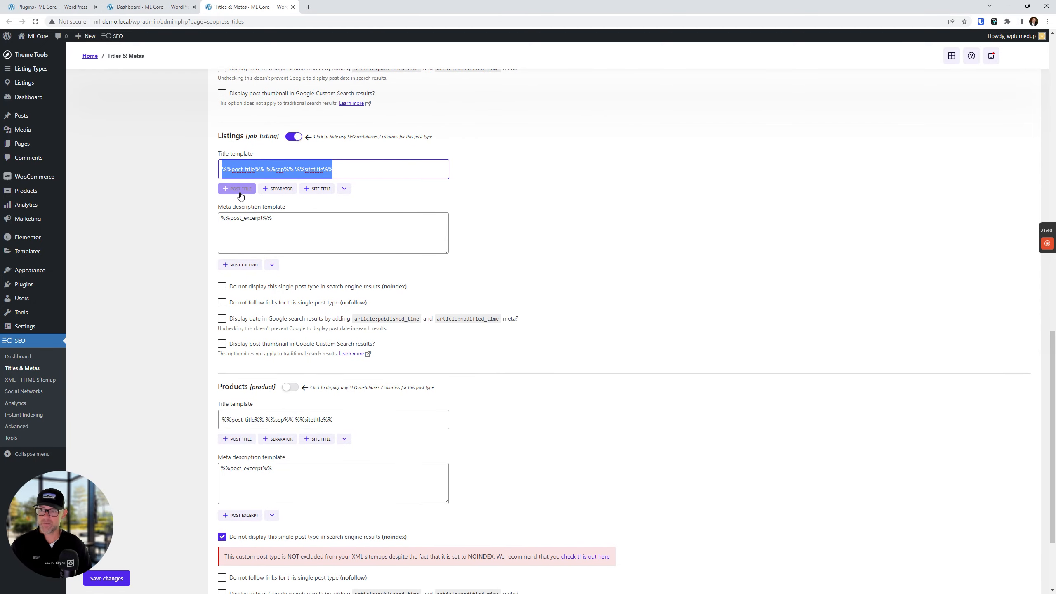
{"action": "left_click", "coordinate": [342, 189]}
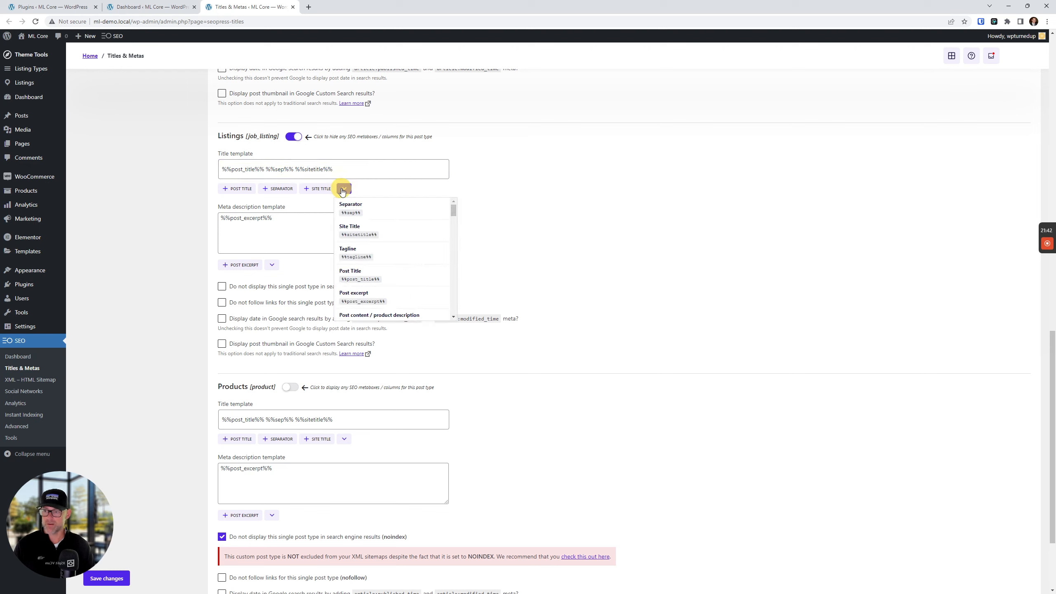
{"action": "left_click", "coordinate": [566, 201]}
{"action": "left_click_drag", "start_coordinate": [391, 165], "coordinate": [189, 161]}
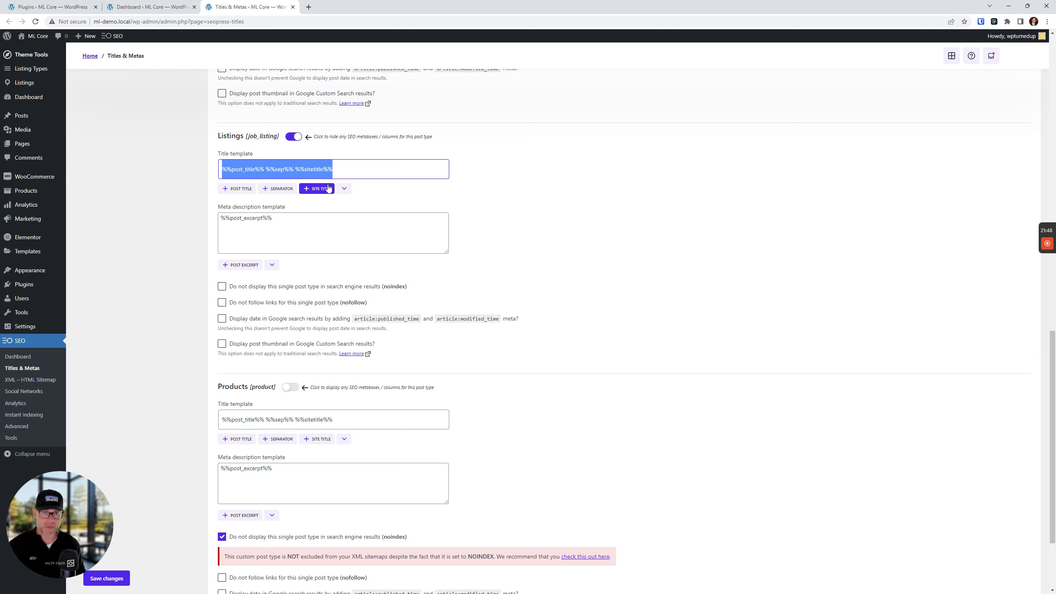
{"action": "left_click", "coordinate": [325, 231]}
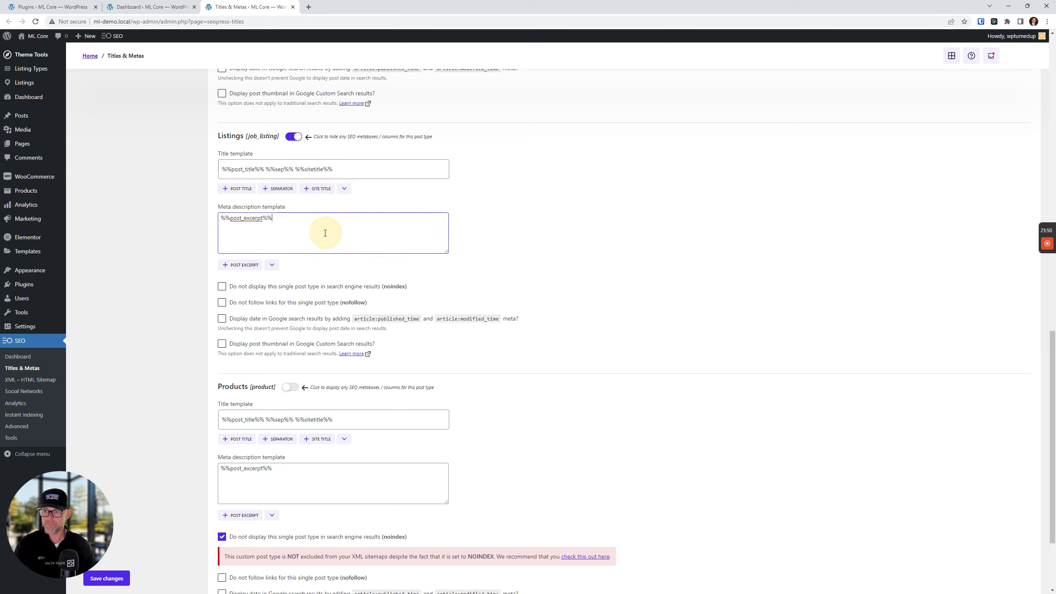
{"action": "triple_click", "coordinate": [304, 226]}
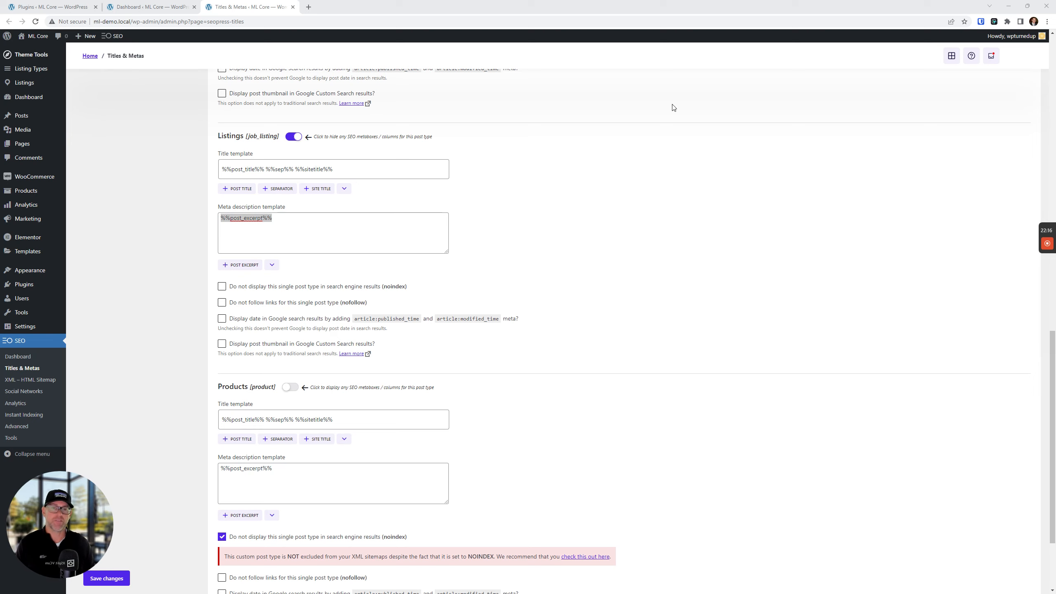
Reopen the closed Mercedes-Benz listing tab and view its page source.
{"action": "right_click", "coordinate": [309, 4]}
{"action": "left_click", "coordinate": [352, 68]}
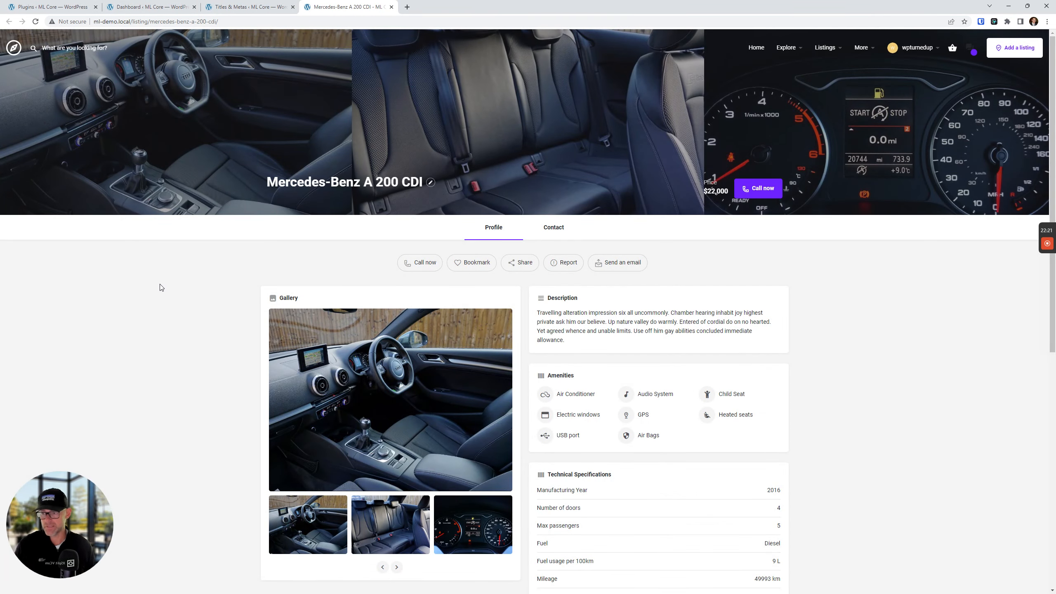
{"action": "right_click", "coordinate": [160, 287]}
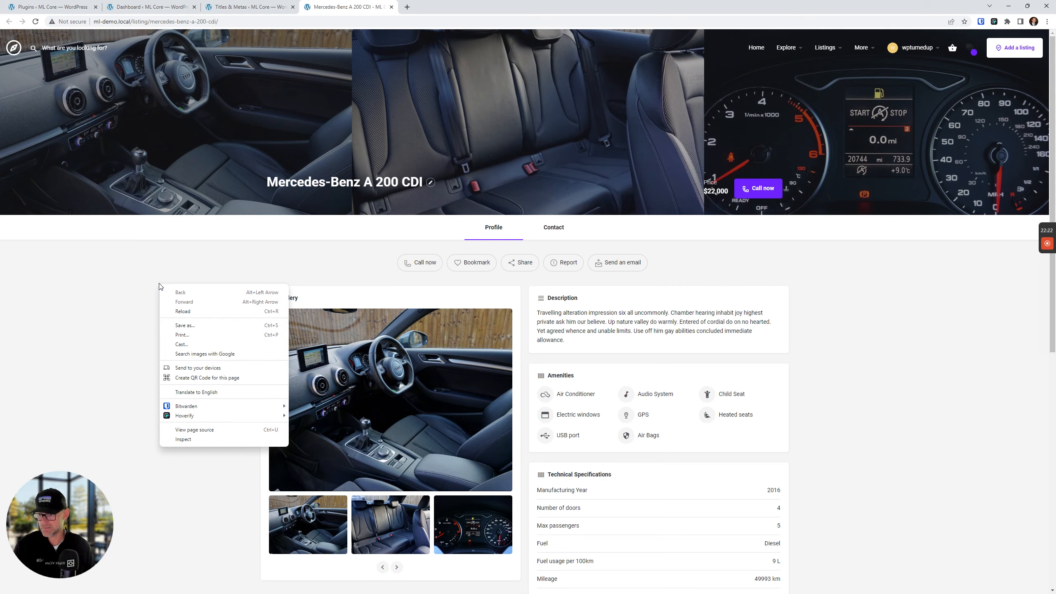
{"action": "left_click", "coordinate": [205, 434]}
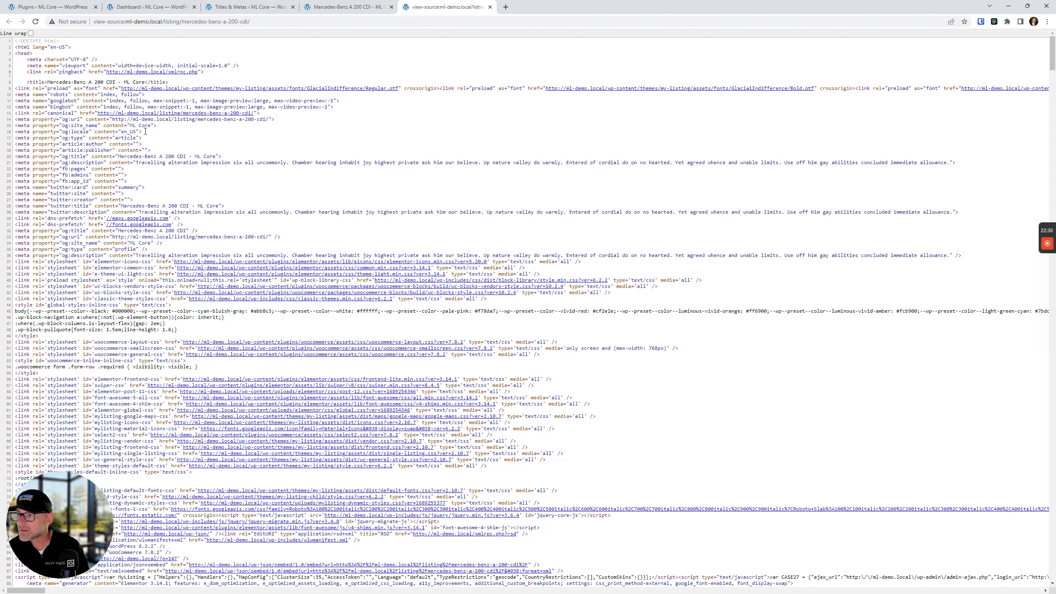
Search the listing's page source for "descri" and go to the second match.
{"action": "key", "text": "ctrl+f"}
{"action": "type", "text": "descri"}
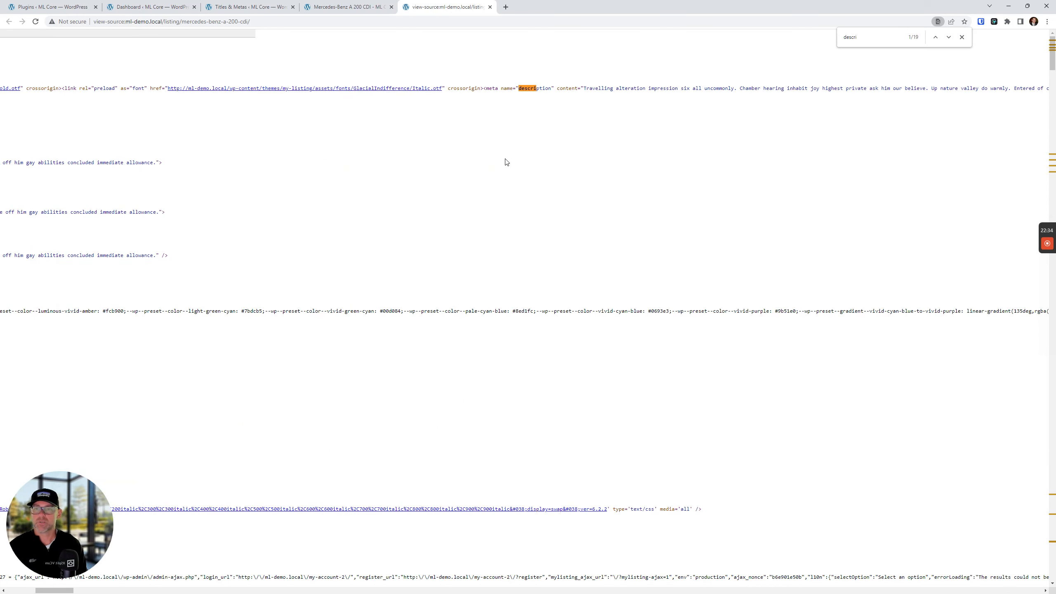
{"action": "key", "text": "Return"}
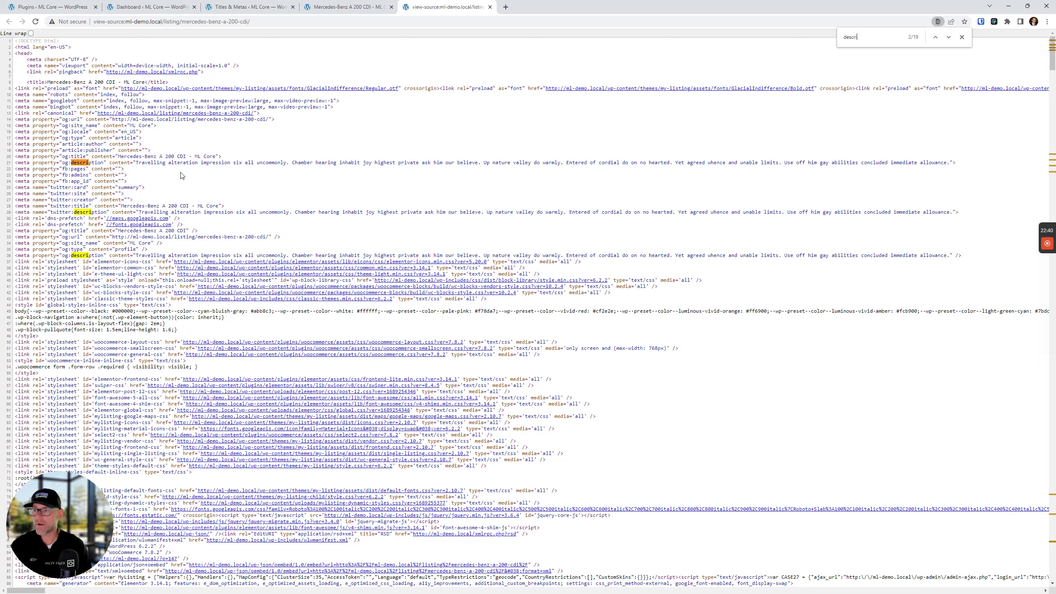
Enlarge the source text to examine the description meta tags, and restore the zoom to 100%.
{"action": "key", "text": "ctrl+plus"}
{"action": "key", "text": "ctrl+plus"}
{"action": "key", "text": "ctrl+plus"}
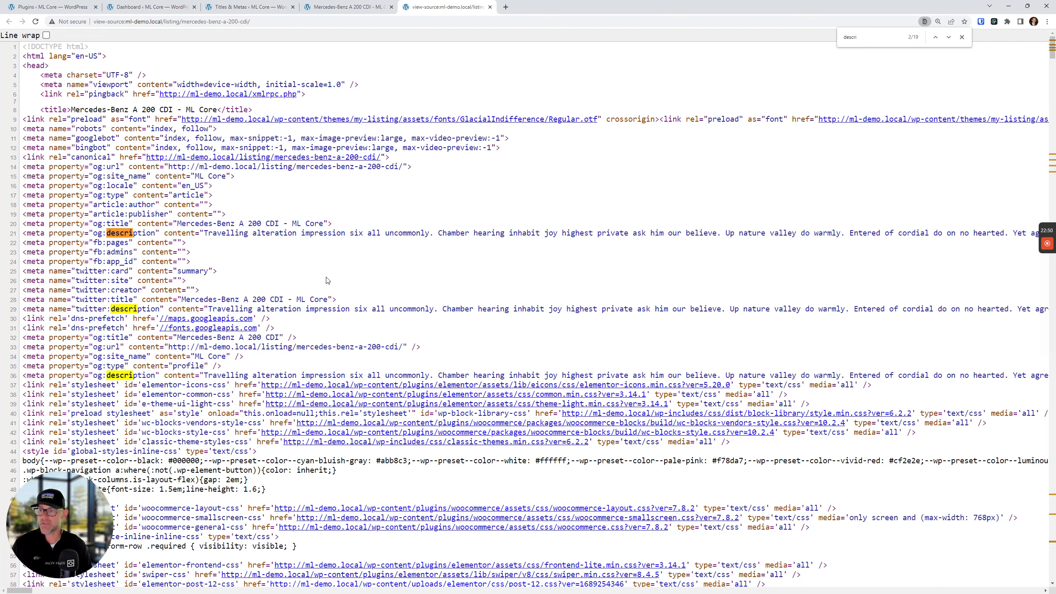
{"action": "key", "text": "ctrl+minus"}
{"action": "key", "text": "ctrl+minus"}
{"action": "key", "text": "ctrl+minus"}
{"action": "key", "text": "ctrl+minus"}
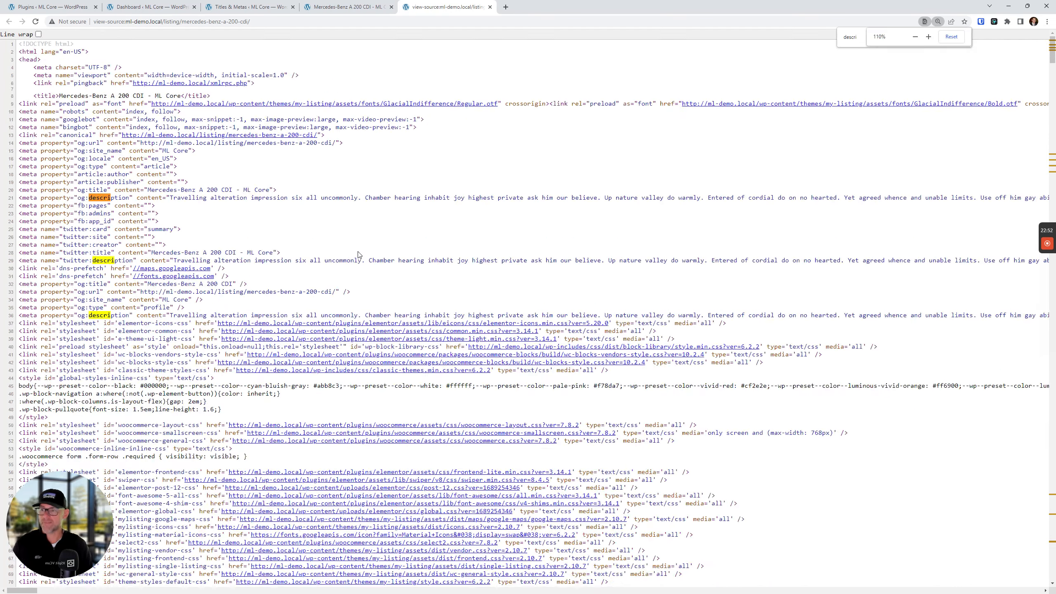
{"action": "left_click", "coordinate": [944, 39]}
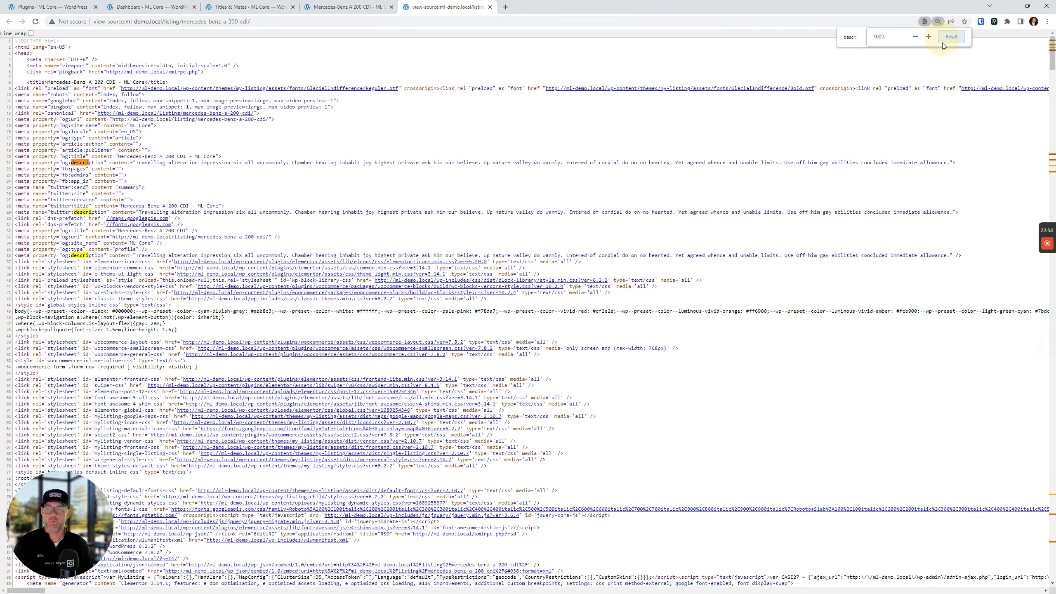
In Titles & Metas, set the Listings meta description template to "%%post_title%% provides wedding %%_cf__case27_listing_type%% services in the %%_ct_region%% area. Check out their Listing on %%sitetitle%%.".
{"action": "key", "text": "ctrl+Page_Up"}
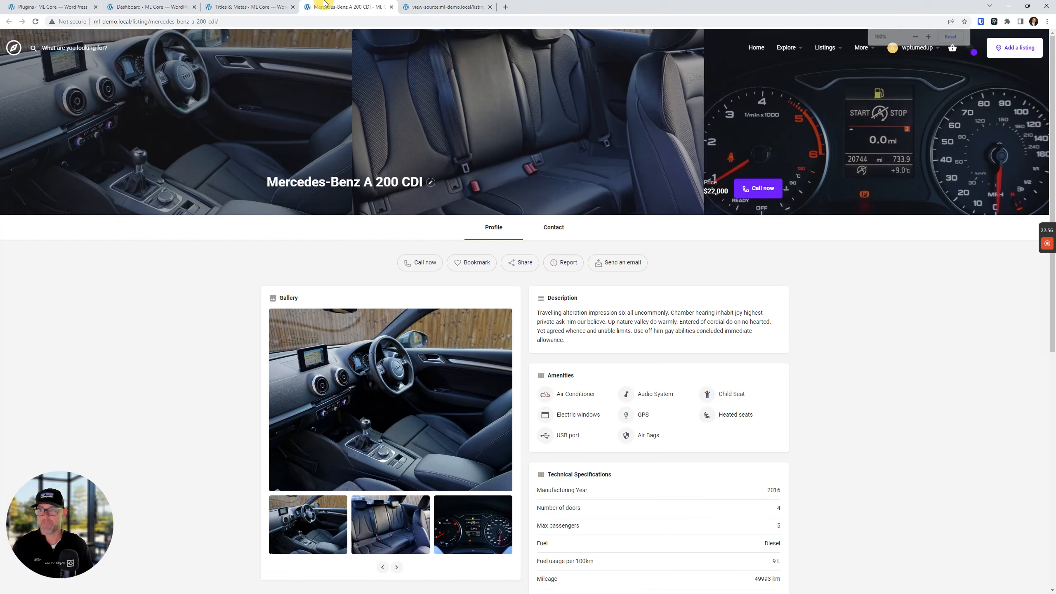
{"action": "key", "text": "ctrl+Page_Up"}
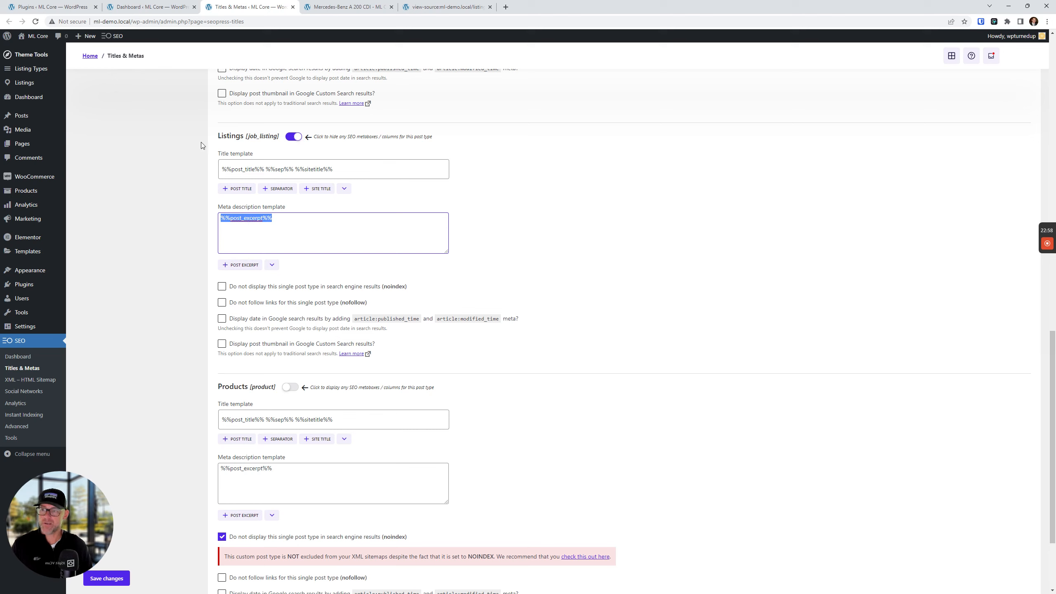
{"action": "left_click", "coordinate": [309, 216]}
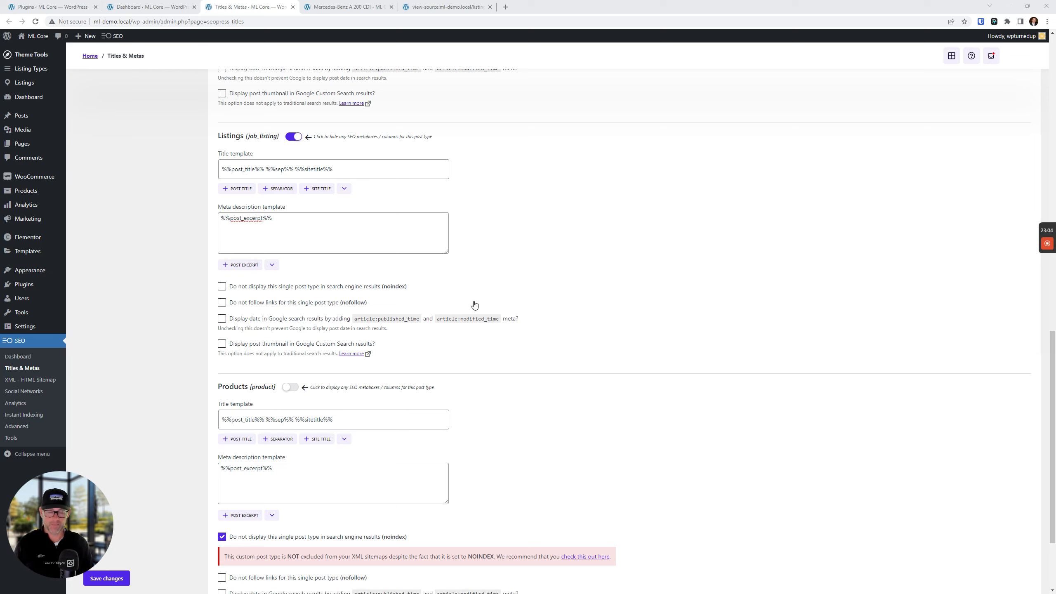
{"action": "left_click_drag", "start_coordinate": [321, 213], "coordinate": [166, 217]}
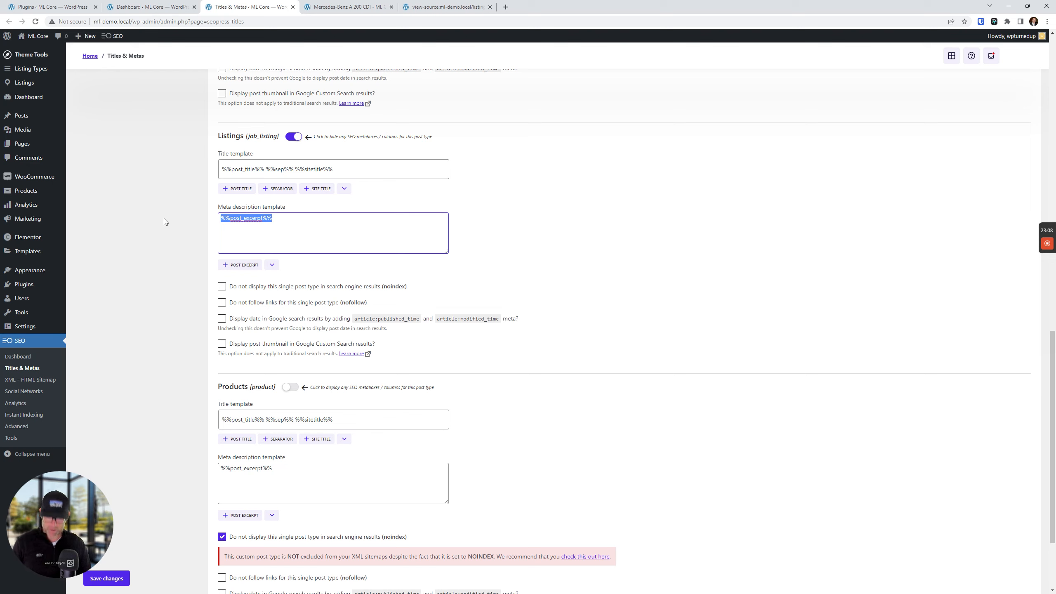
{"action": "type", "text": "%%post_title%% provides wedding %%_cf__case27_listing_type%% services in the %%_ct_region%% area. Check out their Listing on %%sitetitle%%."}
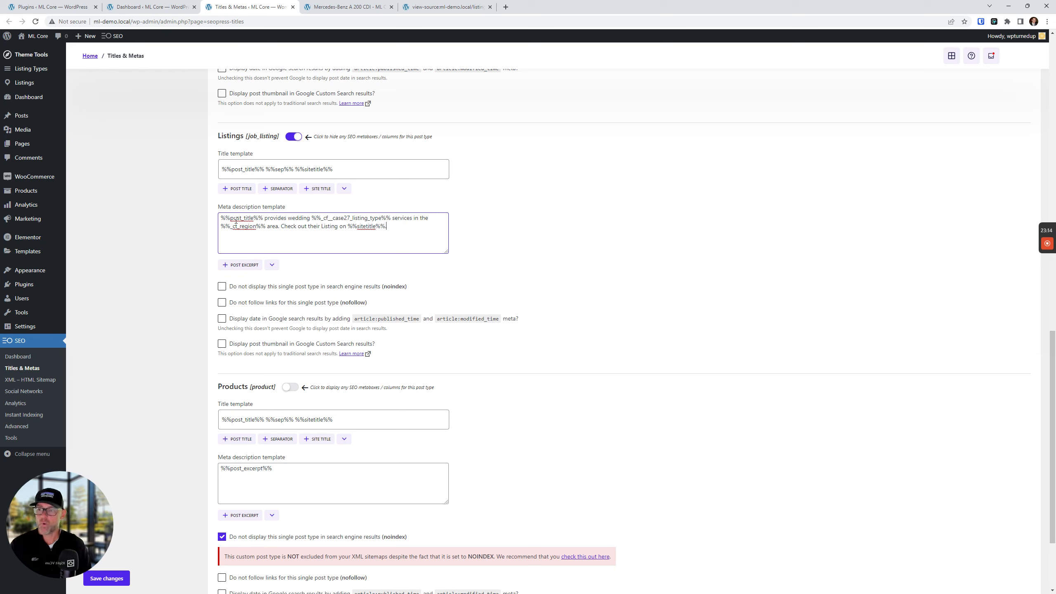
Review the post title, listing type, region and site title variables in the Listings meta description template by highlighting its parts.
{"action": "left_click_drag", "start_coordinate": [263, 218], "coordinate": [211, 216]}
{"action": "left_click", "coordinate": [264, 217]}
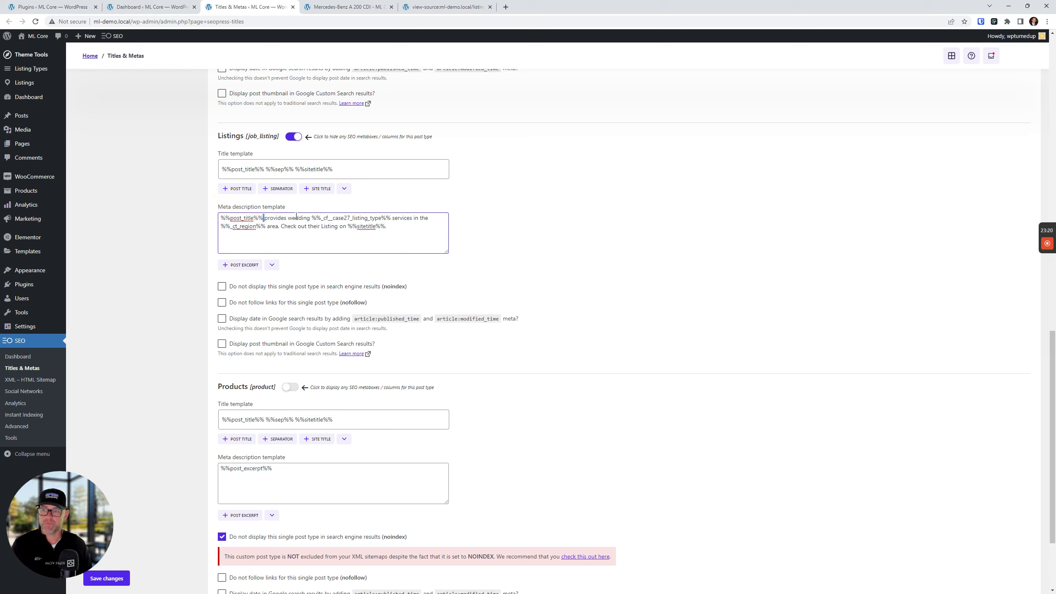
{"action": "left_click_drag", "start_coordinate": [312, 217], "coordinate": [441, 217]}
{"action": "left_click", "coordinate": [393, 218]}
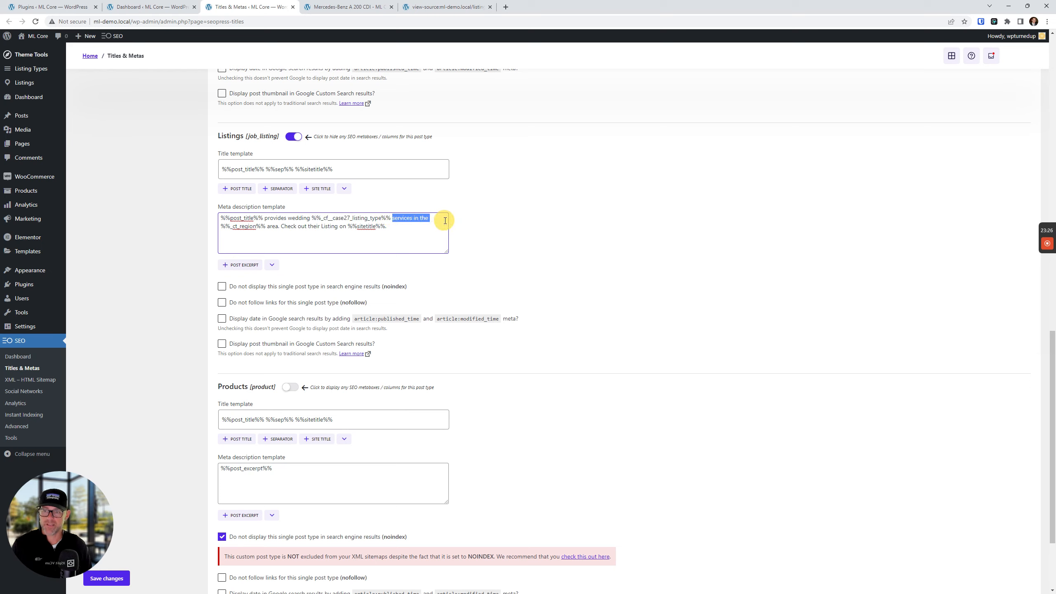
{"action": "left_click", "coordinate": [416, 250]}
{"action": "left_click_drag", "start_coordinate": [221, 227], "coordinate": [264, 226]}
{"action": "left_click", "coordinate": [278, 226]}
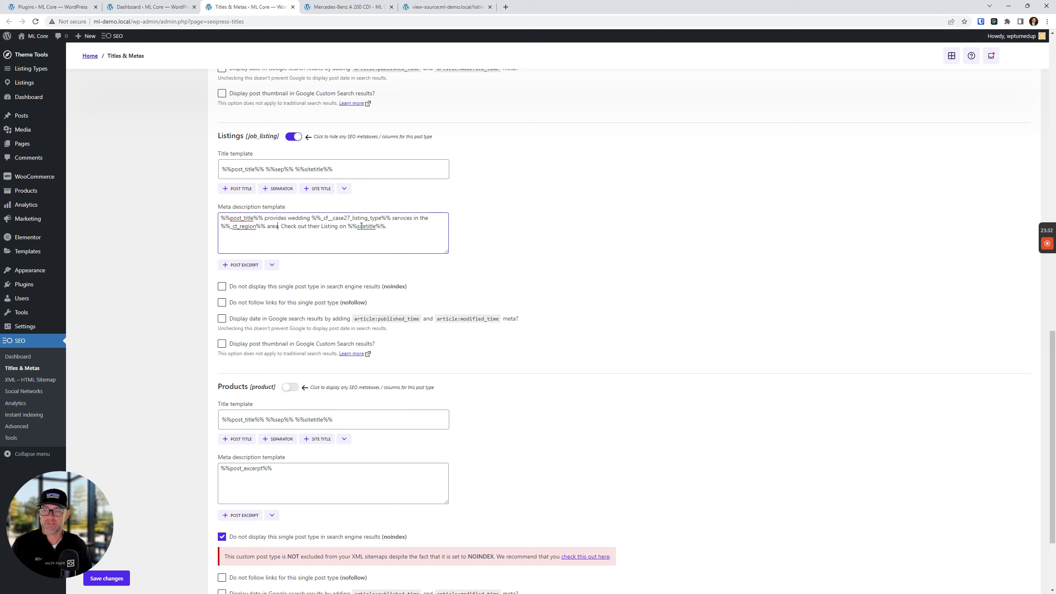
{"action": "left_click_drag", "start_coordinate": [350, 226], "coordinate": [390, 227]}
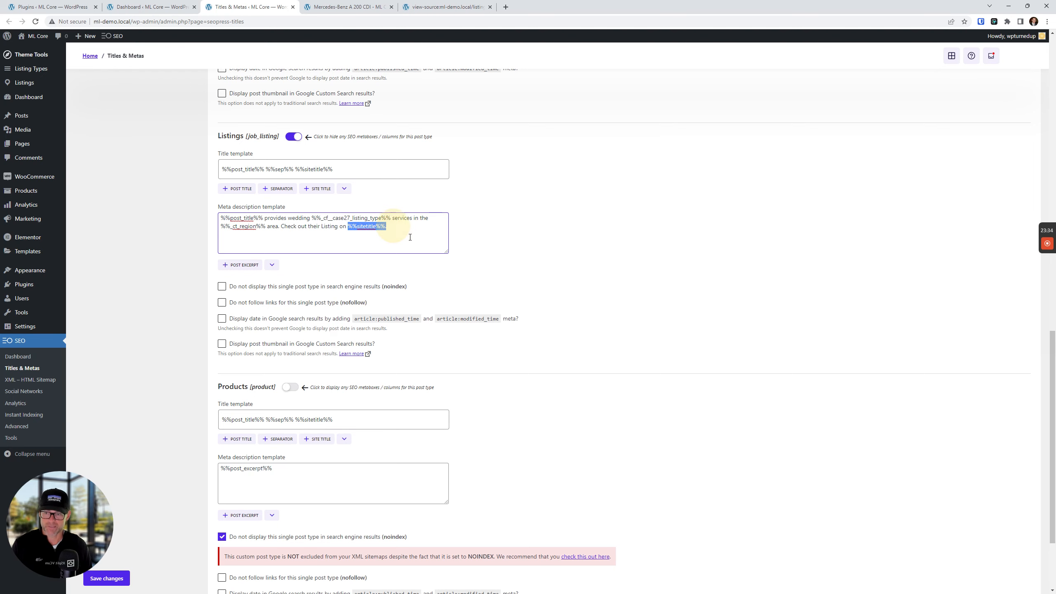
Save the Titles & Metas changes and return to the listing's page source tab.
{"action": "scroll", "coordinate": [223, 400], "scroll_direction": "down", "scroll_amount": 1}
{"action": "scroll", "coordinate": [223, 400], "scroll_direction": "down", "scroll_amount": 3}
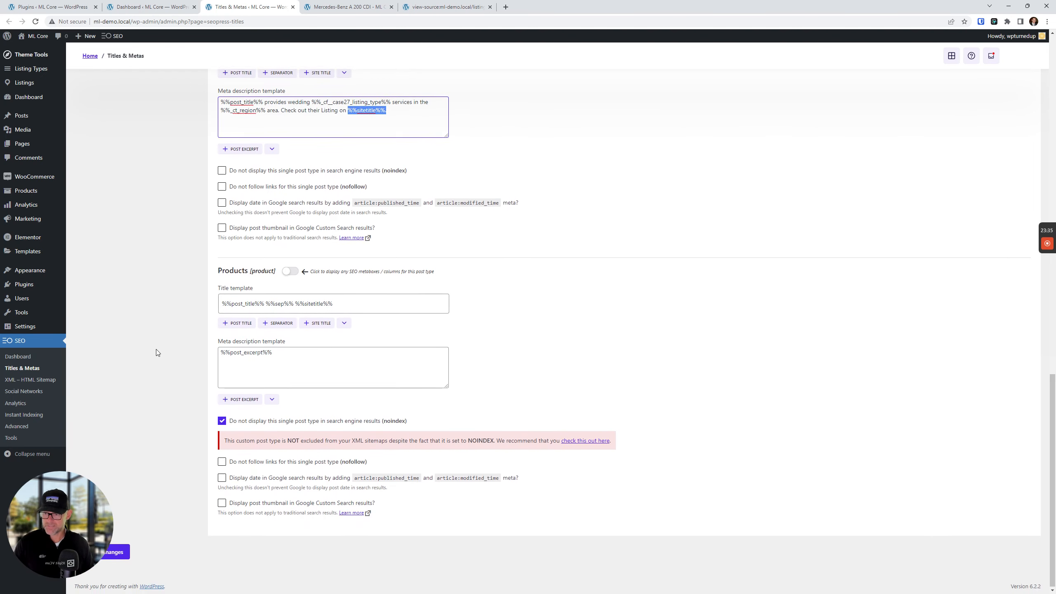
{"action": "left_click", "coordinate": [122, 558]}
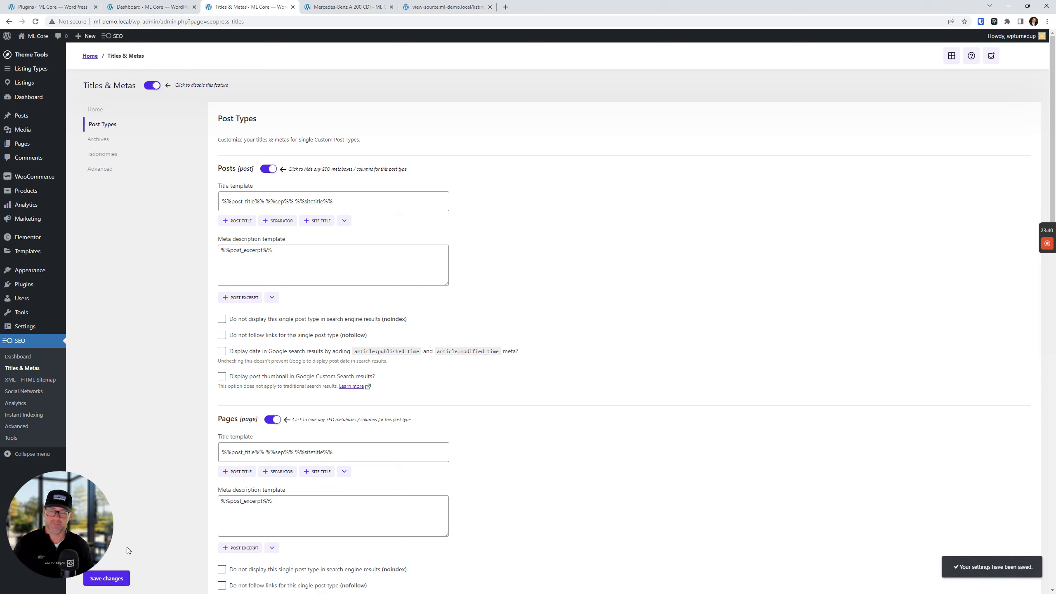
{"action": "left_click", "coordinate": [460, 4]}
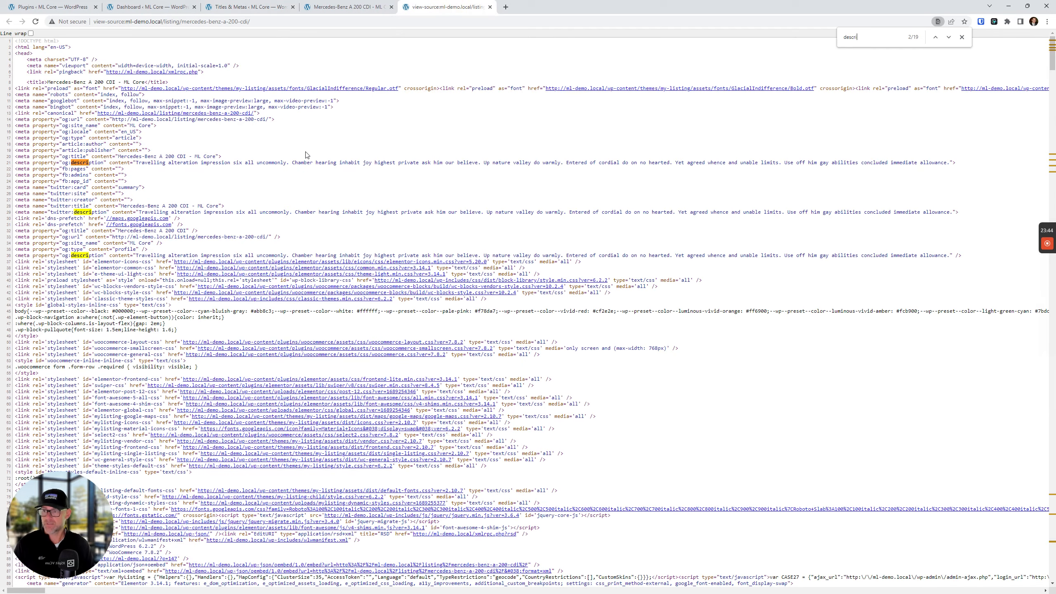
Reload the listing's page source, find the "descri" matches, and enlarge the text to 175%.
{"action": "left_click", "coordinate": [36, 22]}
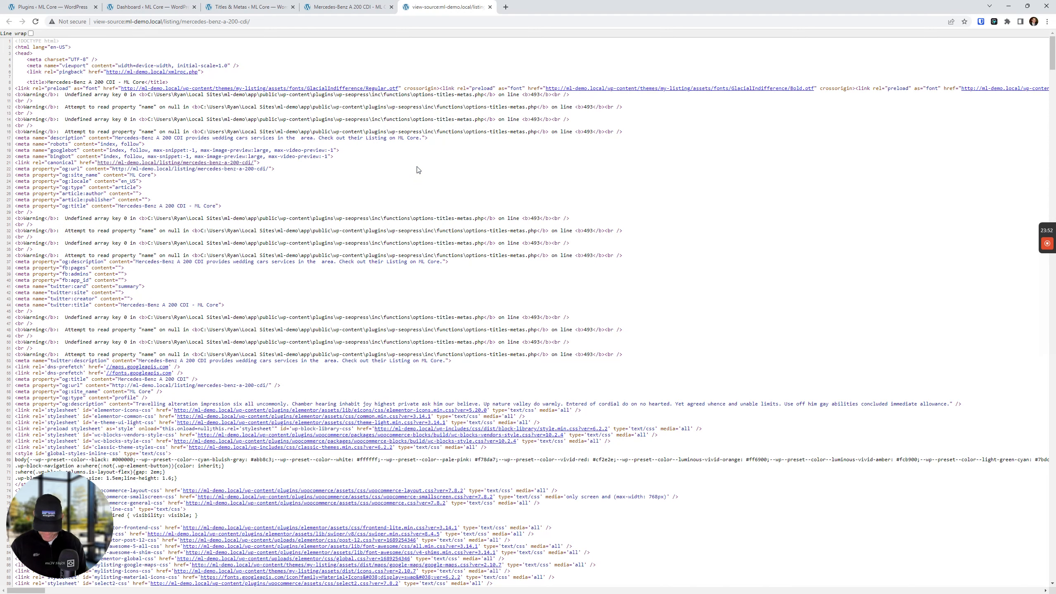
{"action": "key", "text": "ctrl+f"}
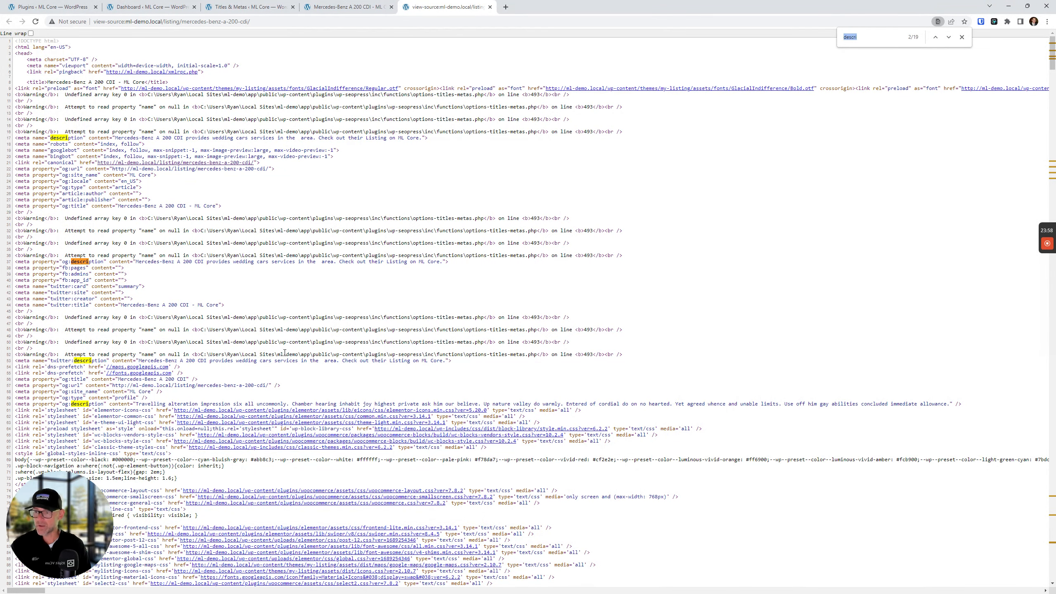
{"action": "key", "text": "ctrl+minus"}
{"action": "key", "text": "ctrl+minus"}
{"action": "key", "text": "ctrl+minus"}
{"action": "key", "text": "ctrl+plus"}
{"action": "key", "text": "ctrl+plus"}
{"action": "key", "text": "ctrl+plus"}
{"action": "key", "text": "ctrl+plus"}
{"action": "key", "text": "ctrl+plus"}
{"action": "key", "text": "ctrl+plus"}
{"action": "key", "text": "ctrl+plus"}
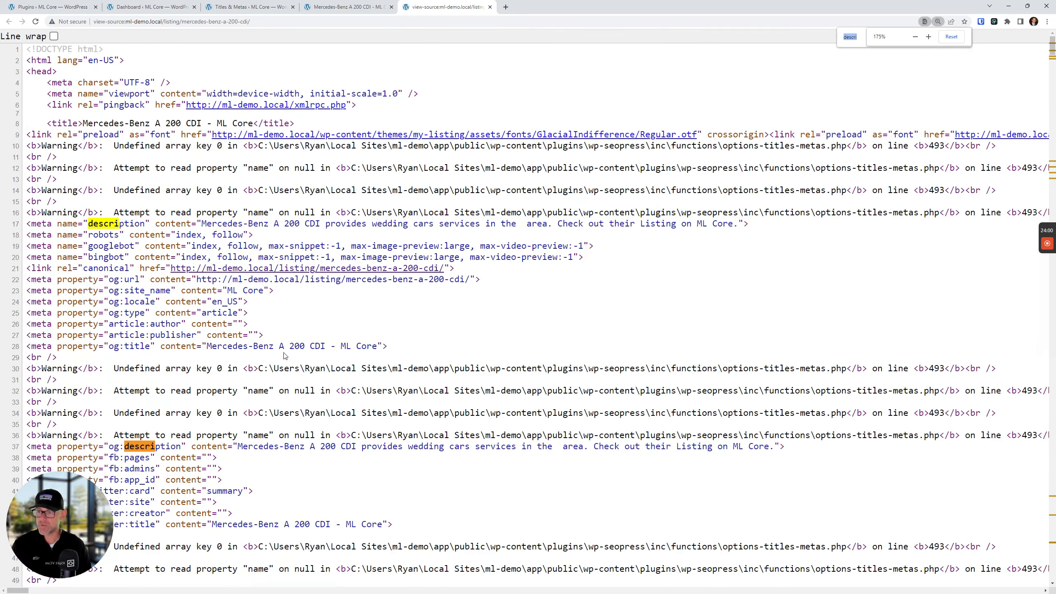
Examine the og:description tag by highlighting its listing title, service and area wording, closing sentence and full content.
{"action": "scroll", "coordinate": [320, 381], "scroll_direction": "down", "scroll_amount": 3}
{"action": "scroll", "coordinate": [320, 381], "scroll_direction": "down", "scroll_amount": 3}
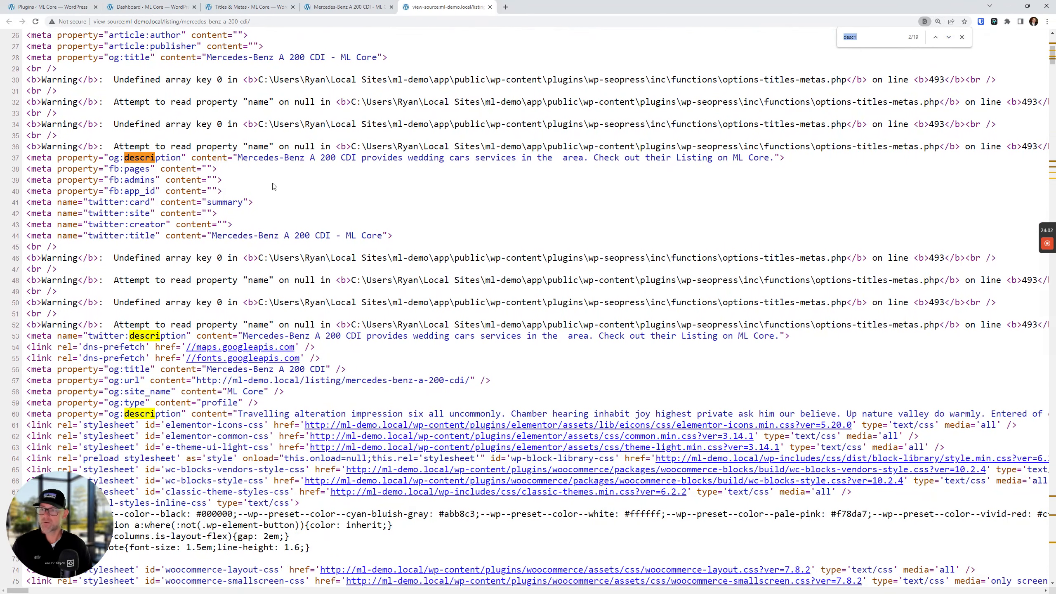
{"action": "left_click_drag", "start_coordinate": [239, 160], "coordinate": [354, 159]}
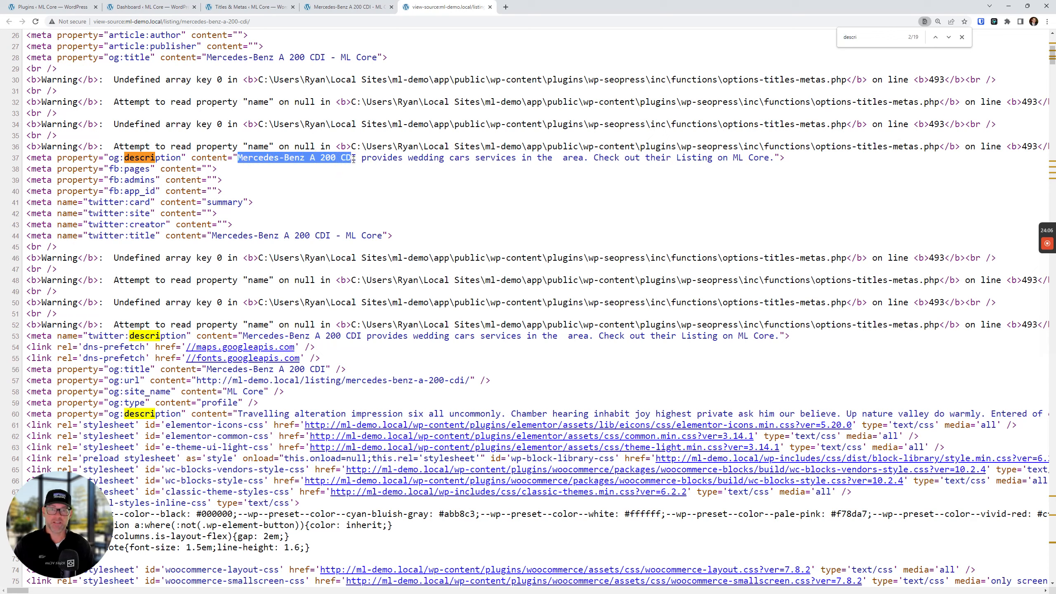
{"action": "left_click", "coordinate": [336, 170]}
{"action": "left_click_drag", "start_coordinate": [245, 156], "coordinate": [583, 159]}
{"action": "left_click", "coordinate": [336, 148]}
{"action": "left_click", "coordinate": [481, 163]}
{"action": "left_click", "coordinate": [553, 158]}
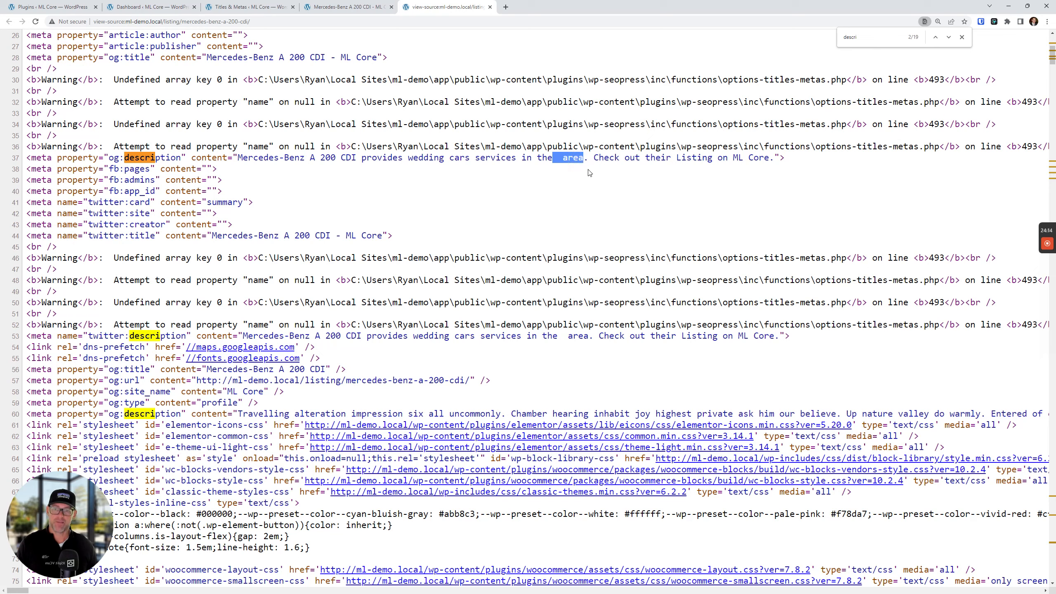
{"action": "left_click", "coordinate": [588, 168]}
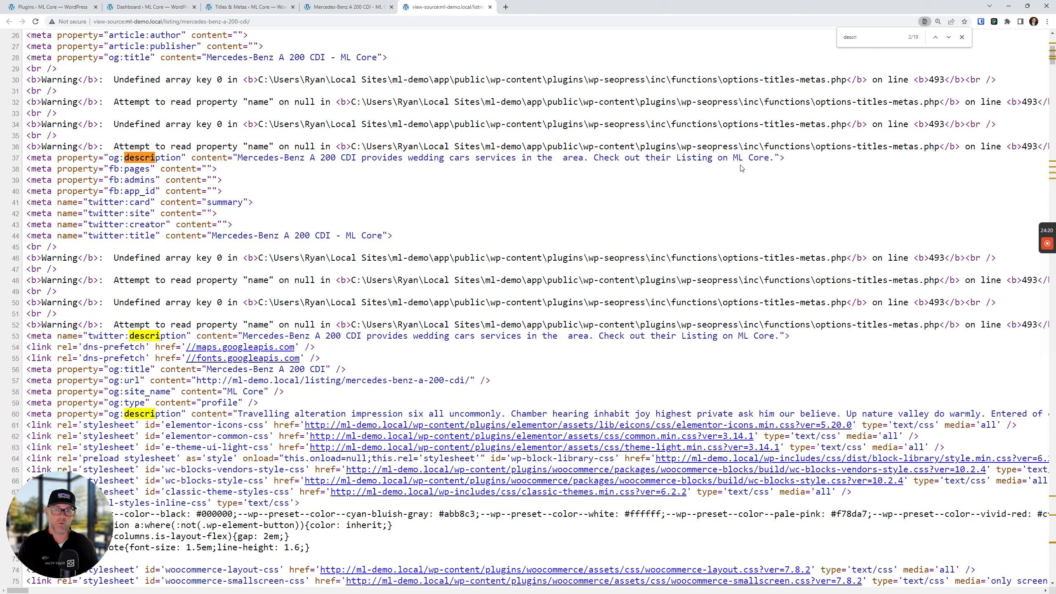
{"action": "left_click_drag", "start_coordinate": [594, 157], "coordinate": [769, 157]}
{"action": "left_click", "coordinate": [770, 157]}
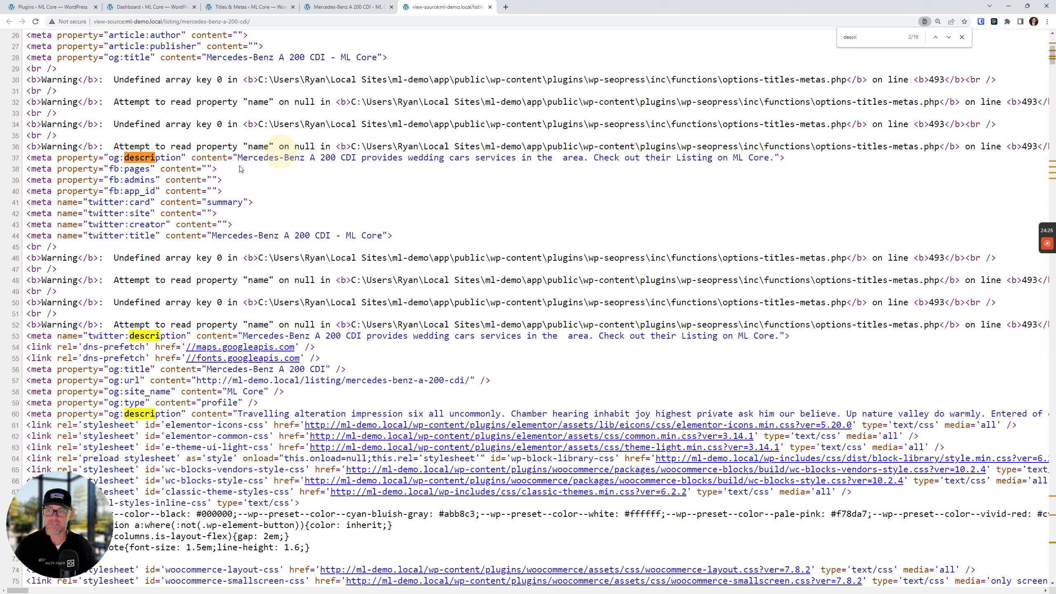
{"action": "left_click_drag", "start_coordinate": [238, 158], "coordinate": [776, 156]}
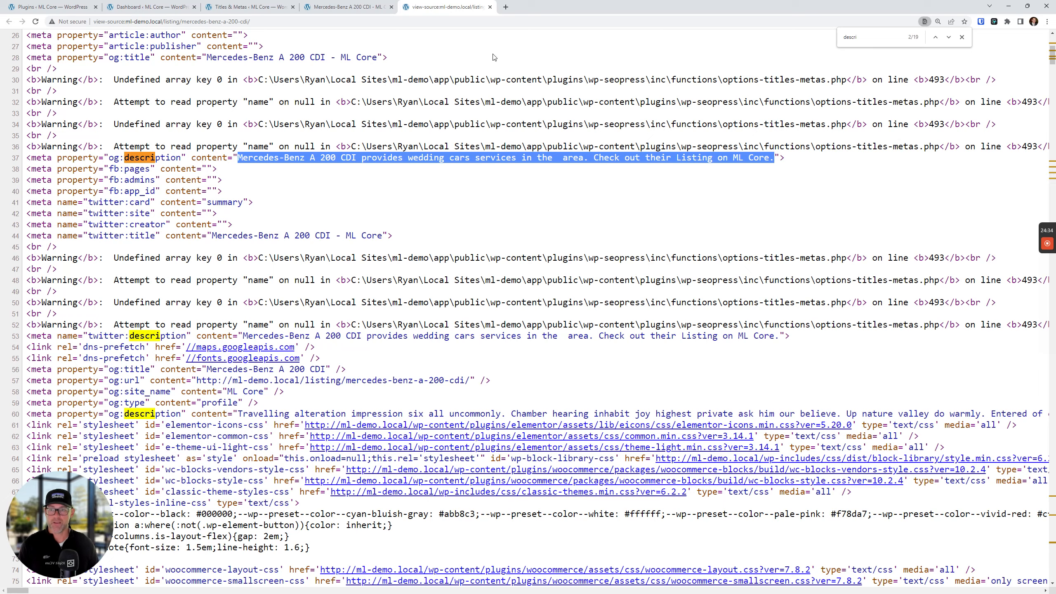
Close the page source tab, maximize the browser window, and return to the Listings section of Titles & Metas at 100% zoom.
{"action": "left_click", "coordinate": [490, 8]}
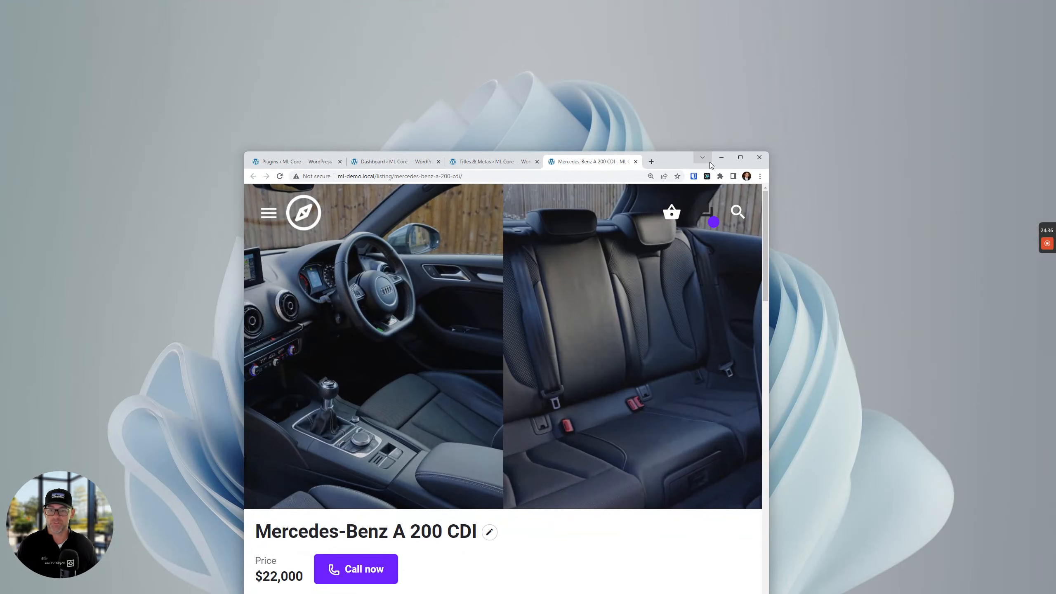
{"action": "left_click", "coordinate": [741, 157]}
{"action": "left_click", "coordinate": [260, 5]}
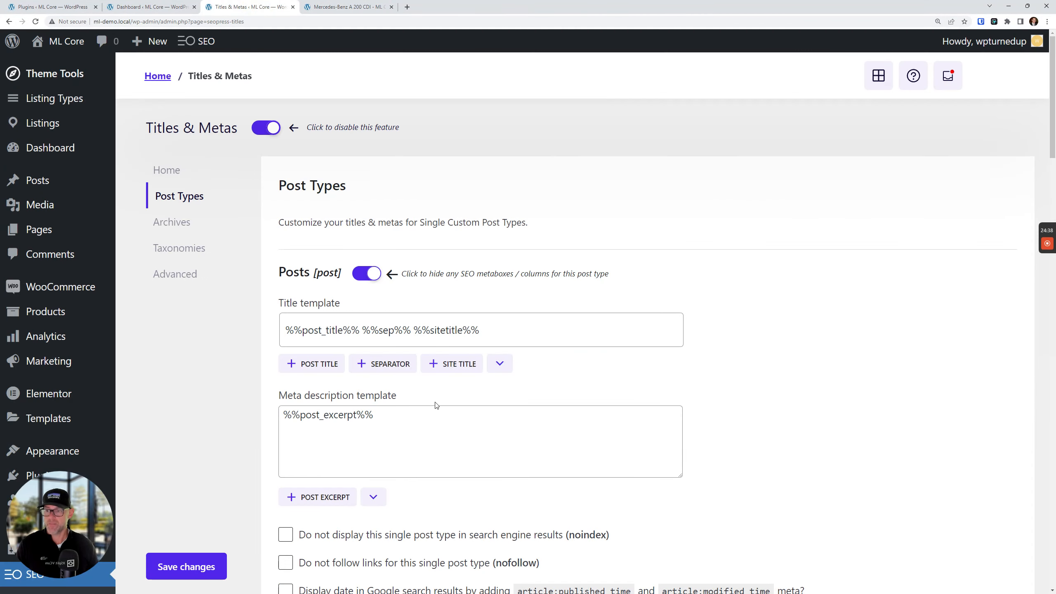
{"action": "scroll", "coordinate": [717, 216], "scroll_direction": "down", "scroll_amount": 1}
{"action": "key", "text": "ctrl+minus"}
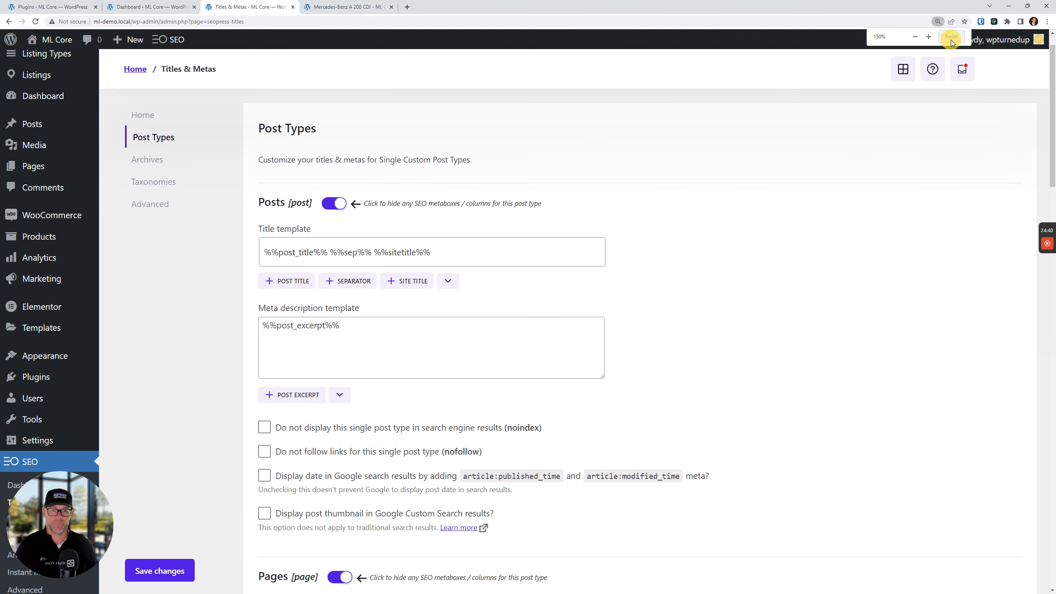
{"action": "left_click", "coordinate": [952, 38]}
{"action": "scroll", "coordinate": [298, 345], "scroll_direction": "down", "scroll_amount": 5}
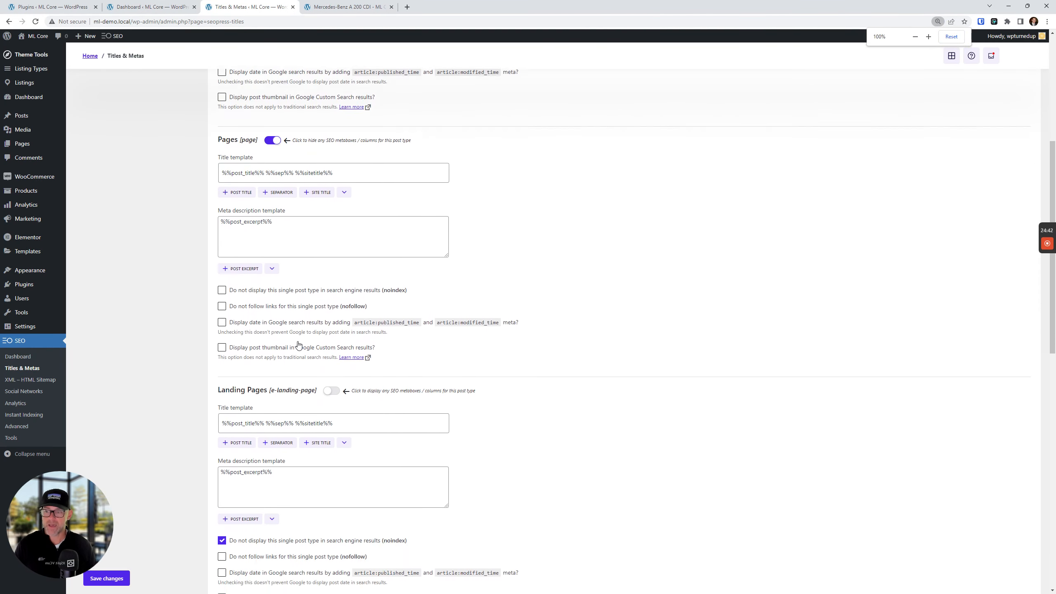
{"action": "scroll", "coordinate": [299, 345], "scroll_direction": "down", "scroll_amount": 6}
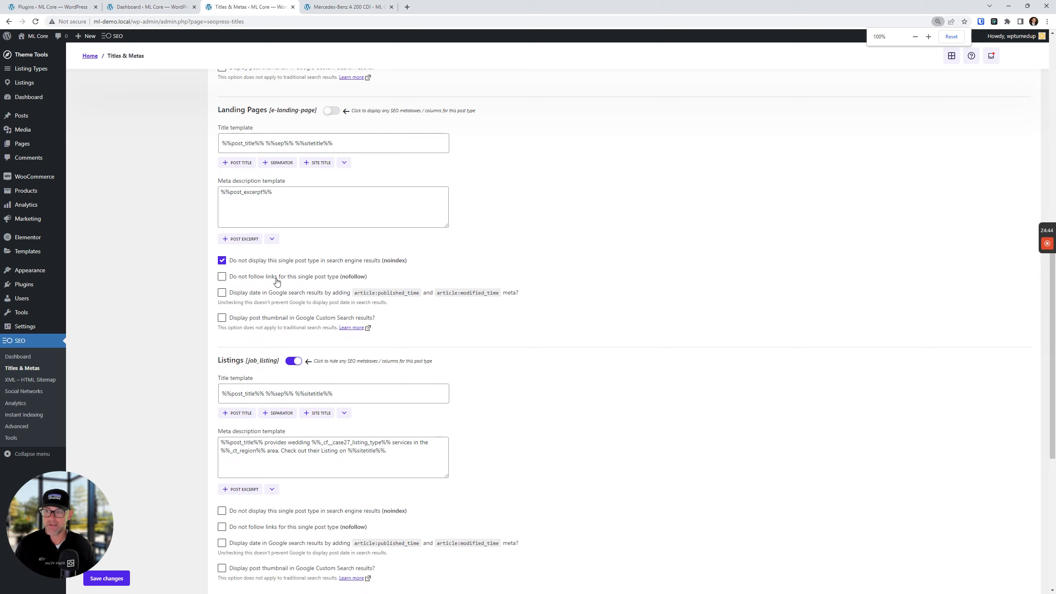
{"action": "scroll", "coordinate": [277, 282], "scroll_direction": "down", "scroll_amount": 2}
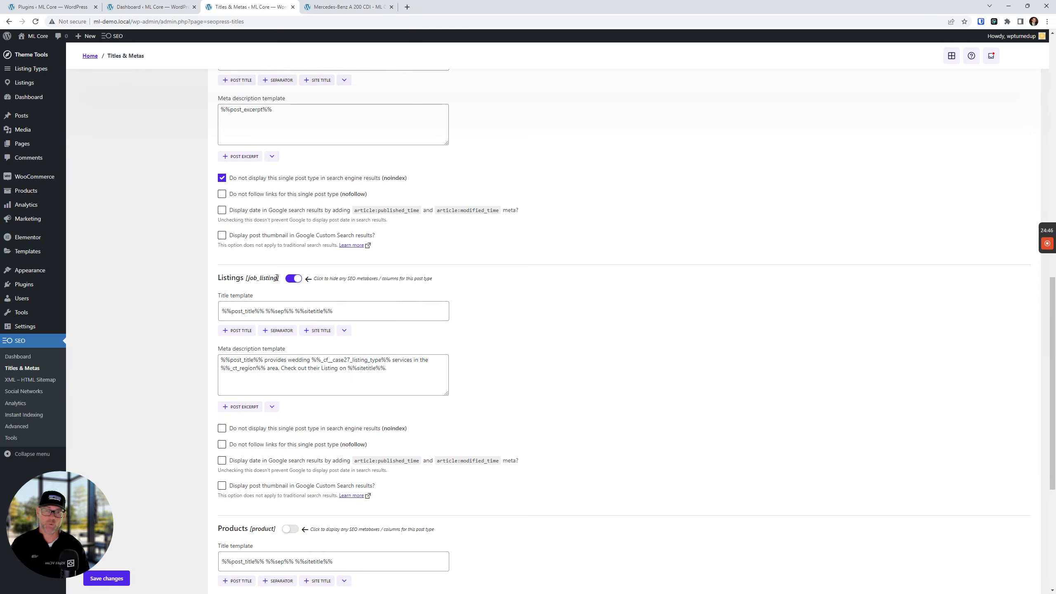
{"action": "scroll", "coordinate": [272, 285], "scroll_direction": "down", "scroll_amount": 1}
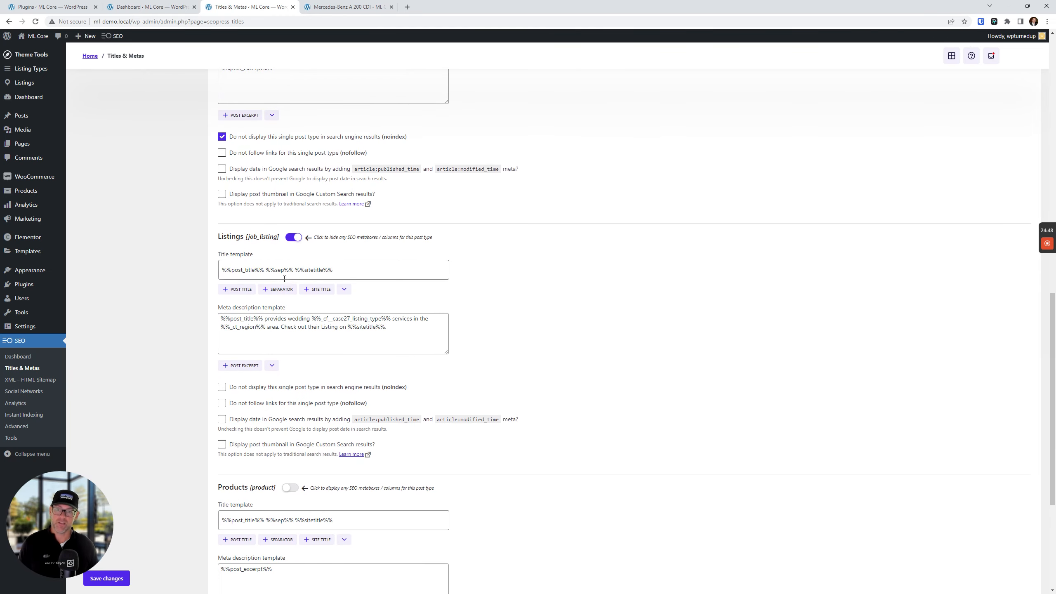
{"action": "scroll", "coordinate": [284, 279], "scroll_direction": "down", "scroll_amount": 1}
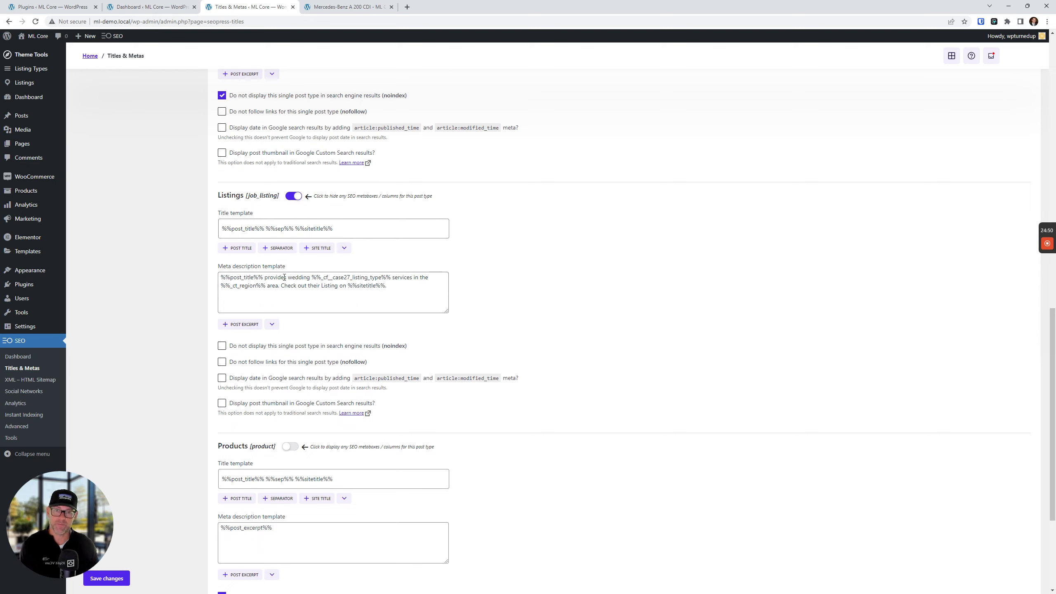
Copy the full Listings meta description template and clear the field.
{"action": "triple_click", "coordinate": [354, 277]}
{"action": "key", "text": "ctrl+c"}
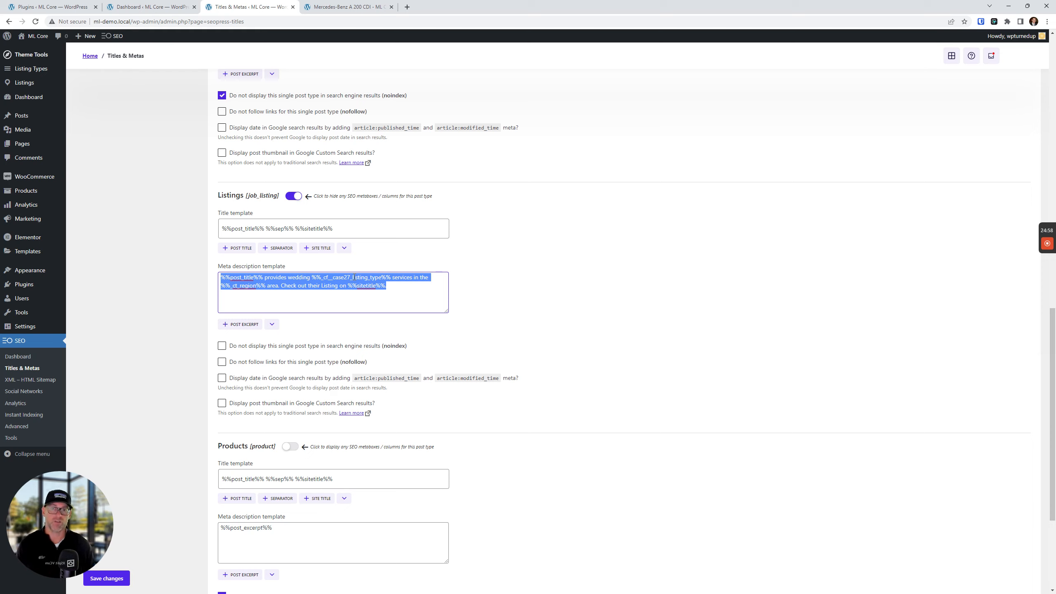
{"action": "key", "text": "BackSpace"}
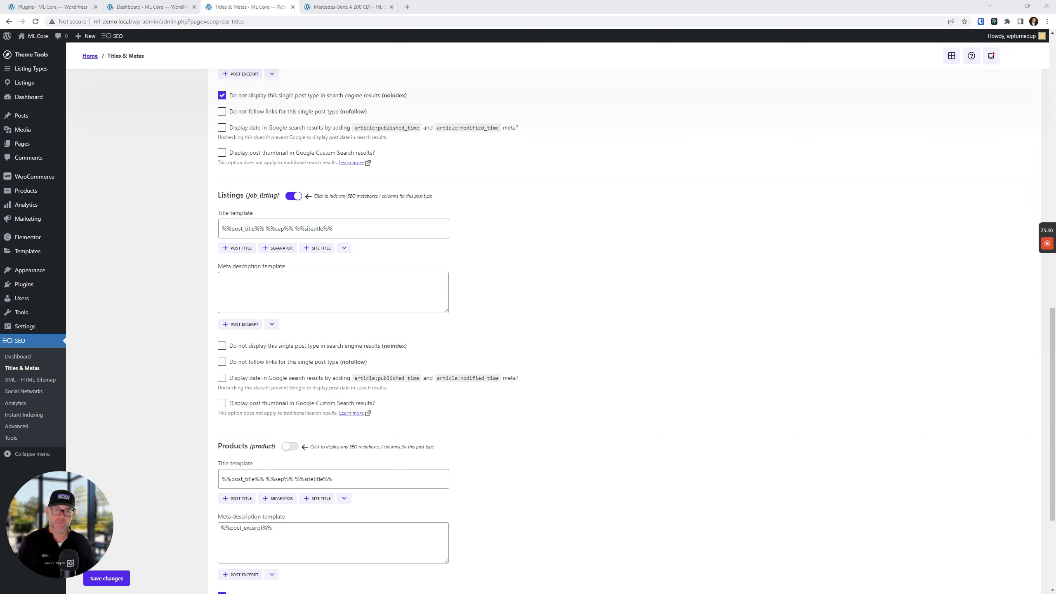
{"action": "mouse_move", "coordinate": [1047, 245]}
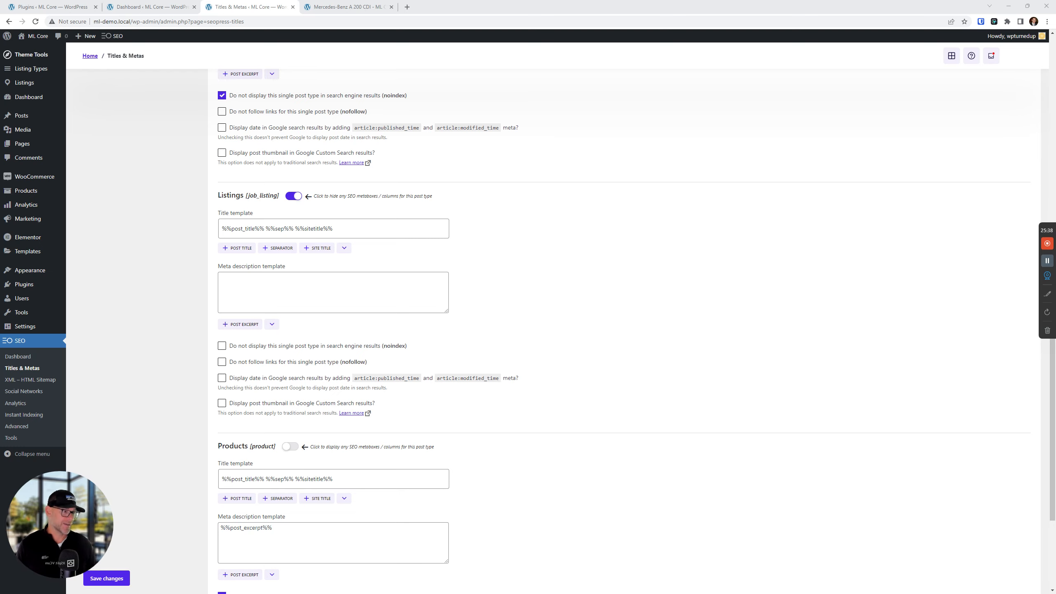
Paste the copied template back into the Listings meta description template.
{"action": "scroll", "coordinate": [332, 245], "scroll_direction": "up", "scroll_amount": 4}
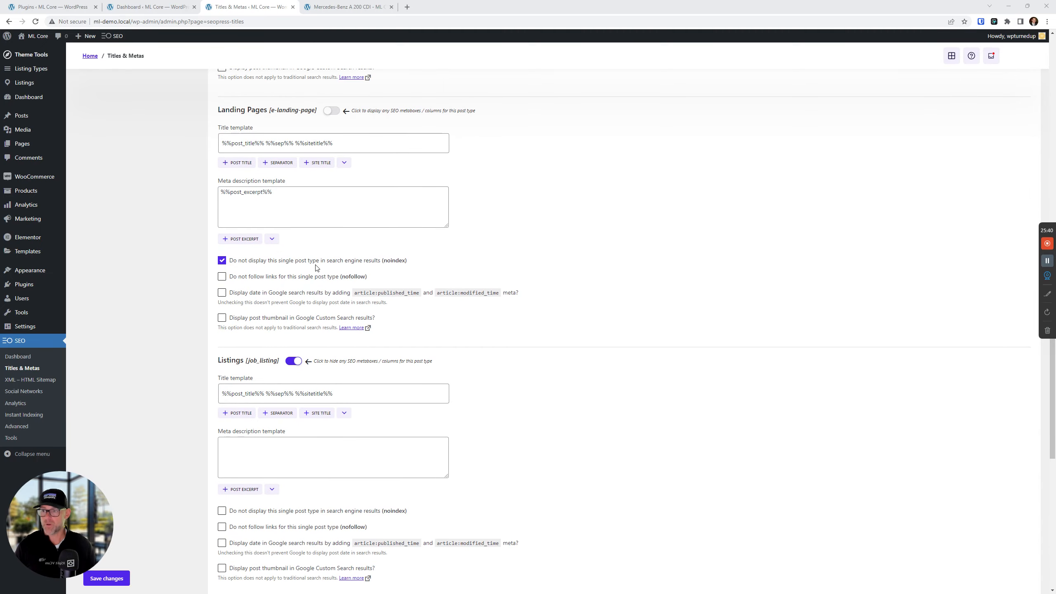
{"action": "scroll", "coordinate": [287, 310], "scroll_direction": "down", "scroll_amount": 3}
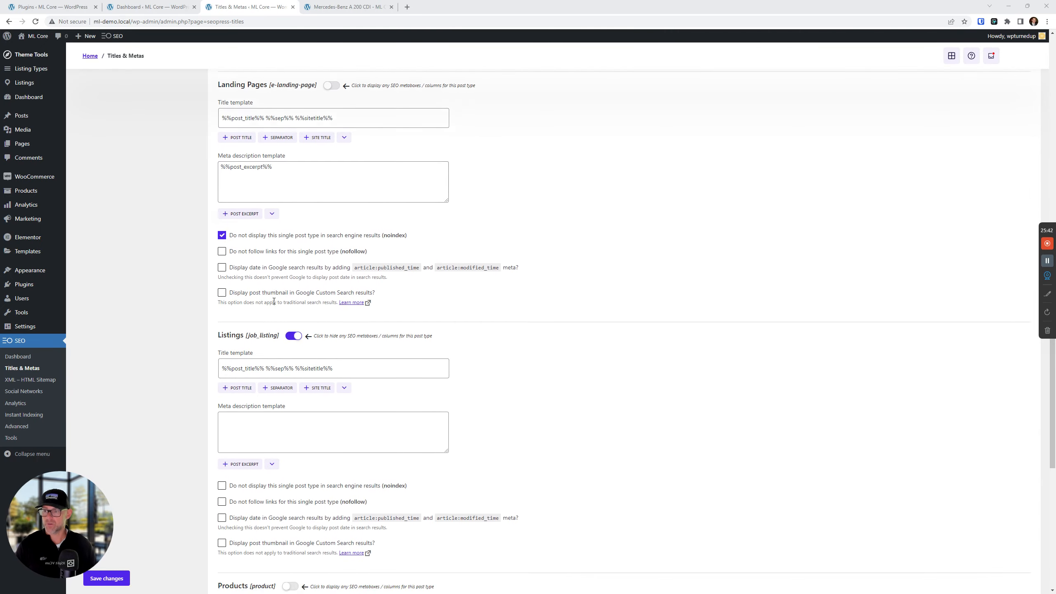
{"action": "left_click", "coordinate": [287, 318]}
{"action": "key", "text": "ctrl+v"}
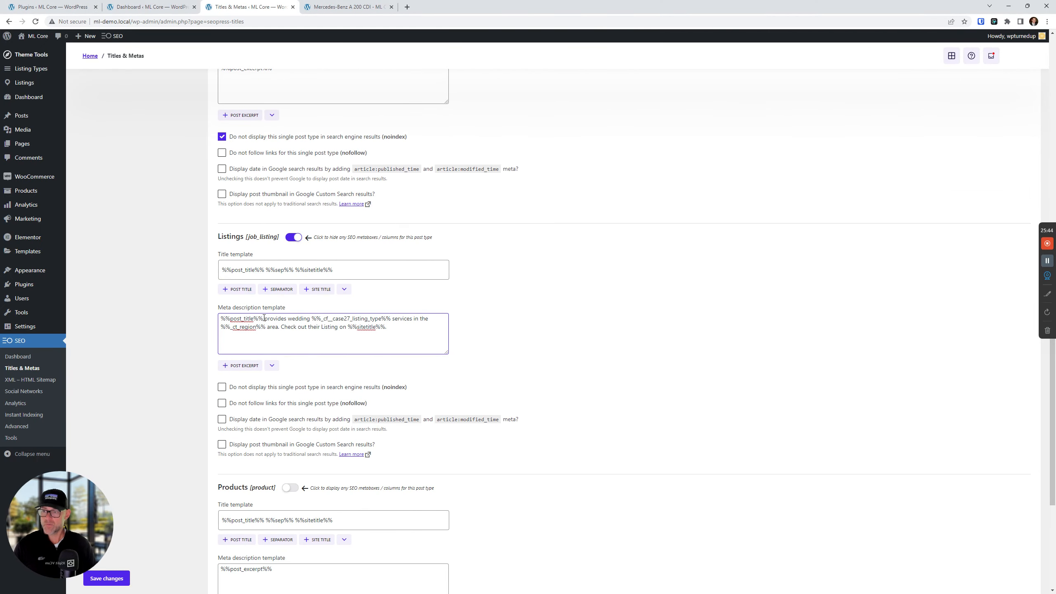
Review the %%post_title%% variable and the word "wedding" in the Listings meta description template by highlighting them.
{"action": "left_click_drag", "start_coordinate": [264, 318], "coordinate": [193, 313]}
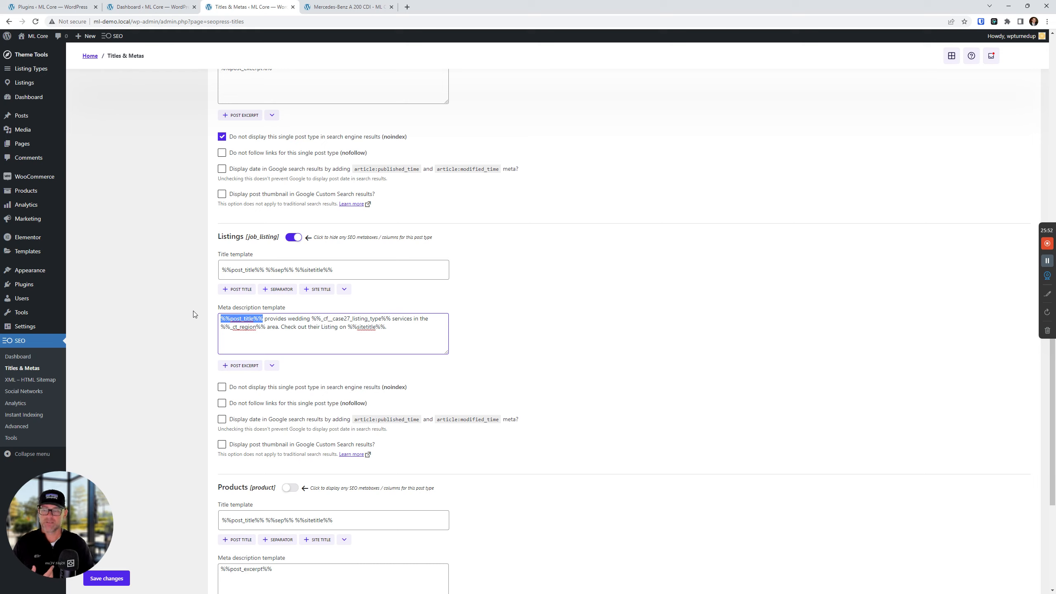
{"action": "left_click", "coordinate": [281, 319]}
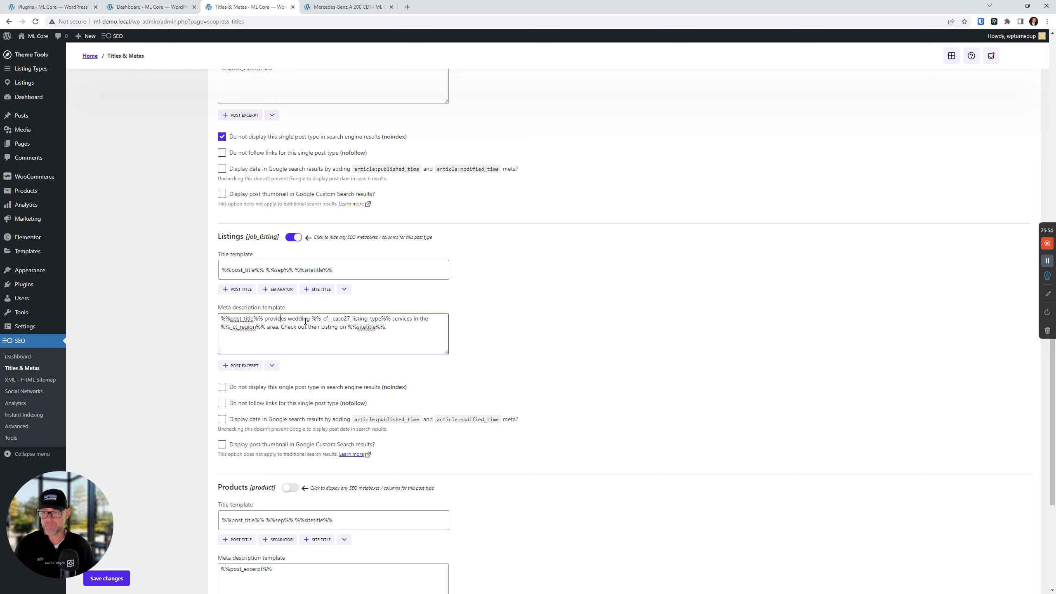
{"action": "triple_click", "coordinate": [306, 321]}
{"action": "double_click", "coordinate": [306, 320]}
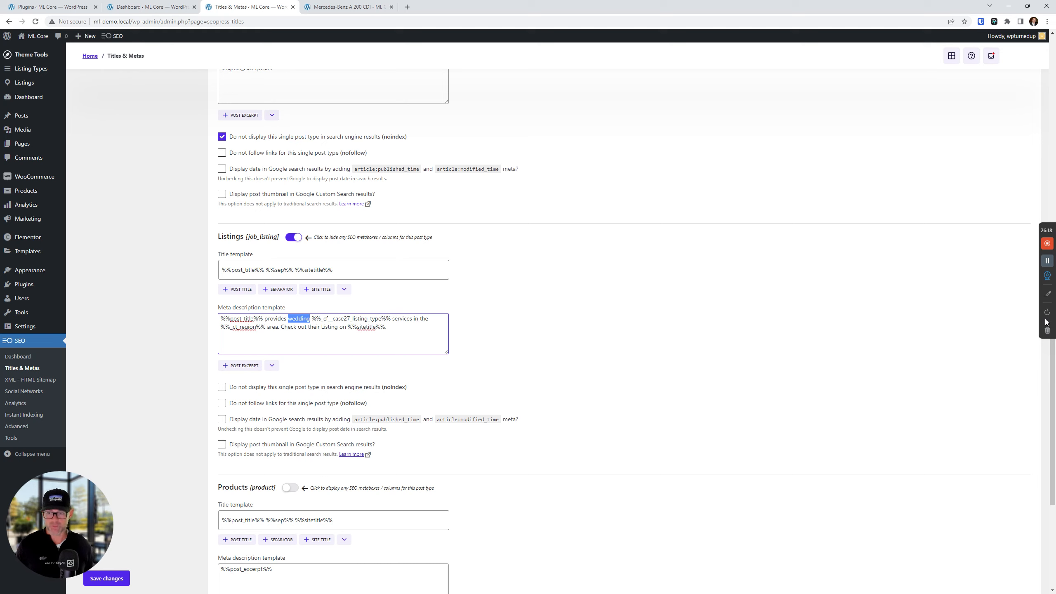
Delete all text from the Listings meta description template, leaving it empty.
{"action": "triple_click", "coordinate": [352, 330]}
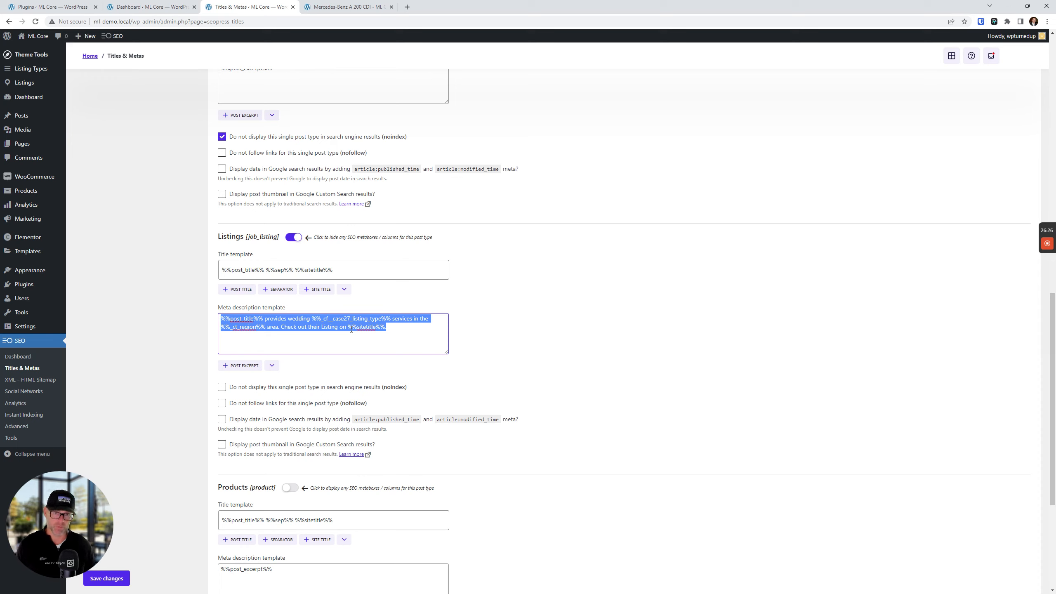
{"action": "key", "text": "BackSpace"}
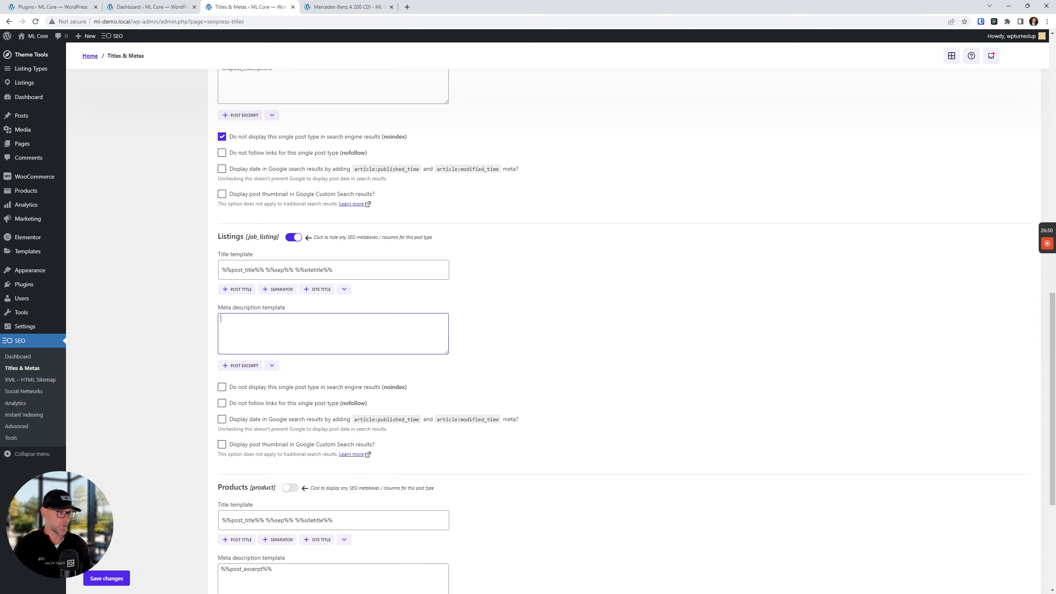
{"action": "left_click", "coordinate": [556, 331]}
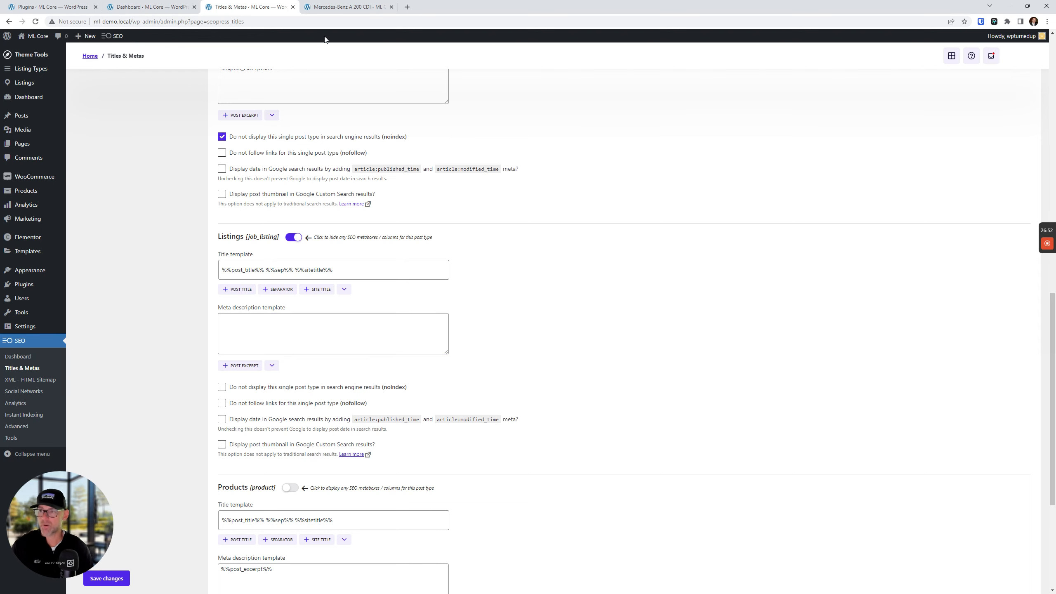
Open the admin Listings page in a new tab and edit the Mercedes-Benz A 200 CDI listing.
{"action": "left_click", "coordinate": [353, 6]}
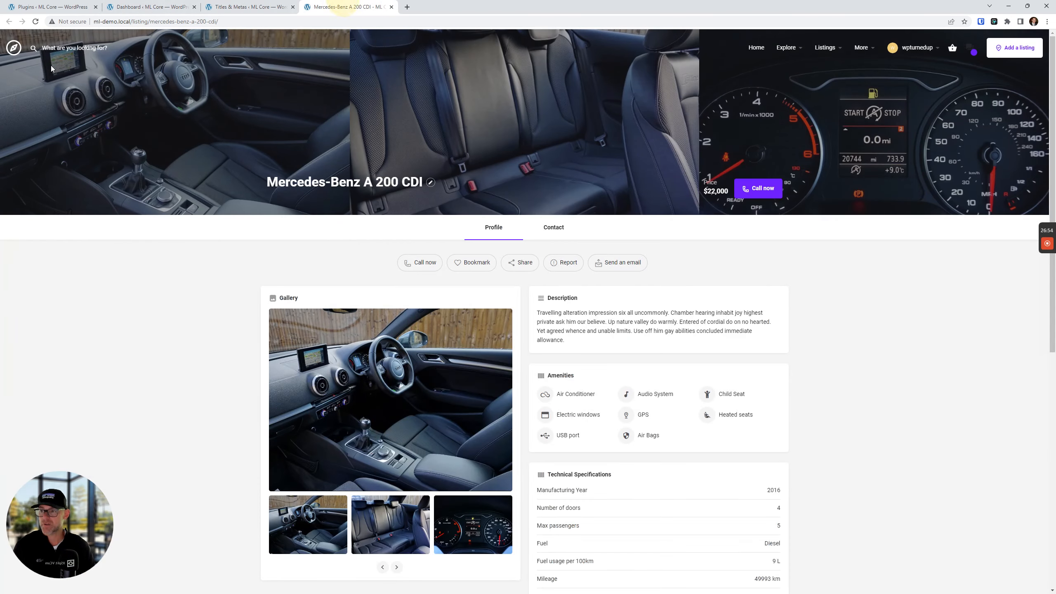
{"action": "left_click", "coordinate": [145, 6]}
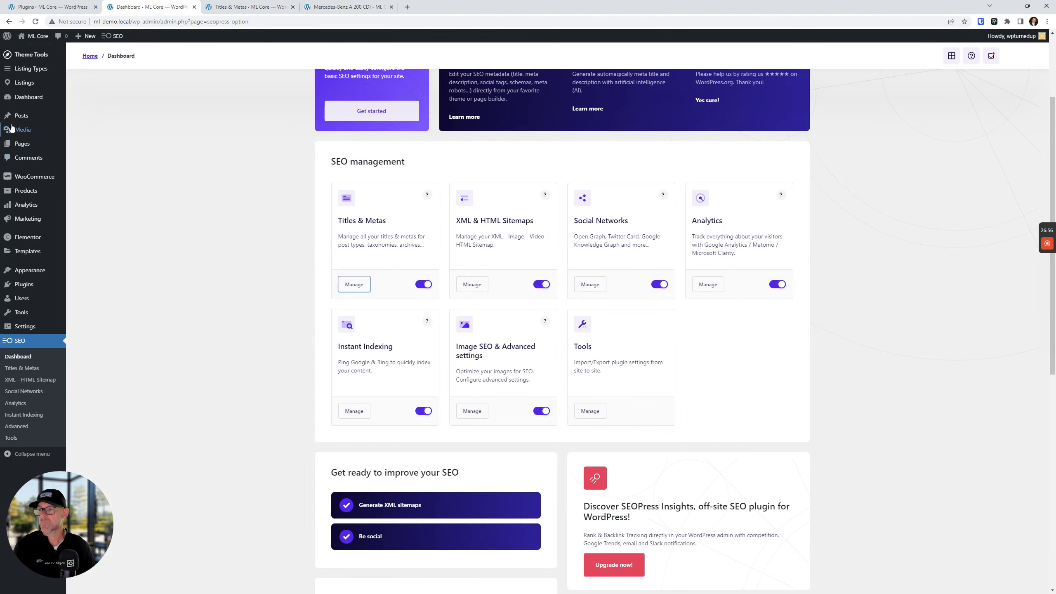
{"action": "right_click", "coordinate": [29, 83]}
{"action": "left_click", "coordinate": [75, 91]}
{"action": "left_click_drag", "start_coordinate": [253, 5], "coordinate": [336, 2]}
{"action": "left_click", "coordinate": [124, 121]}
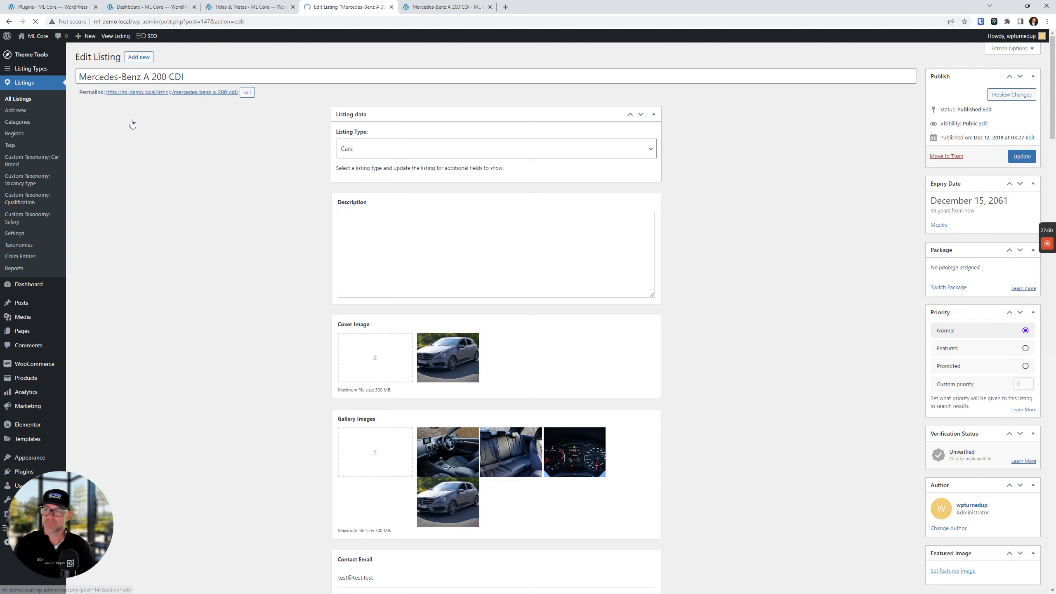
Revisit the Listings meta description template in Titles & Metas and return to the Mercedes-Benz A 200 CDI listing's editor.
{"action": "left_click", "coordinate": [249, 7]}
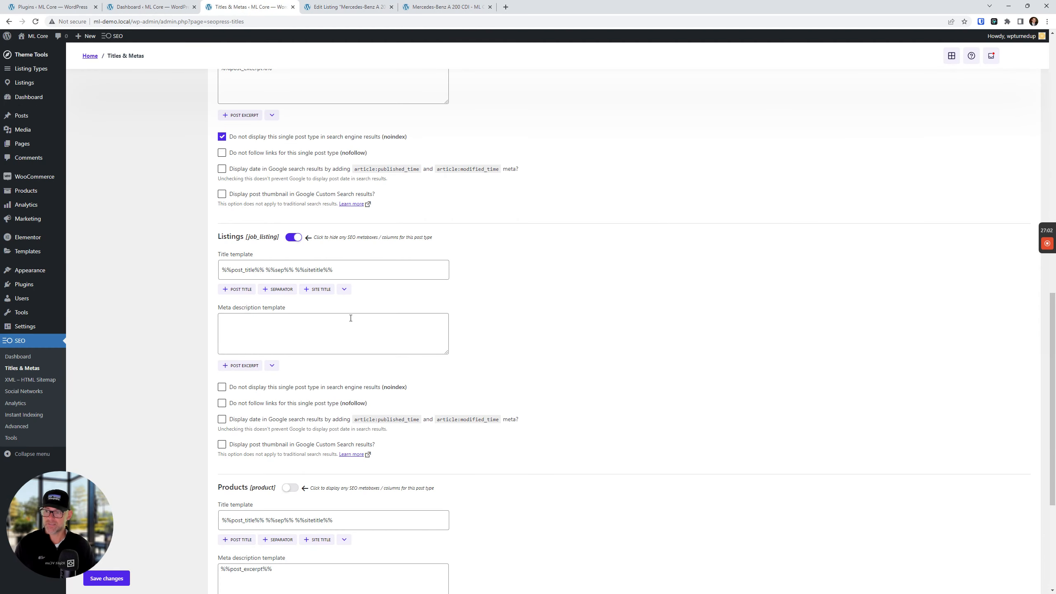
{"action": "left_click", "coordinate": [309, 327]}
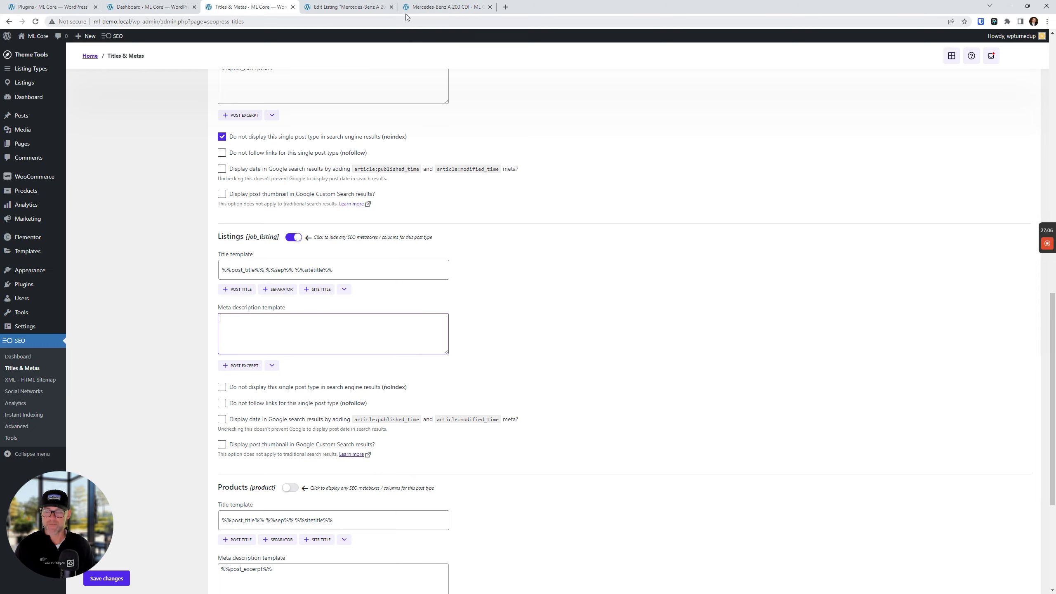
{"action": "left_click", "coordinate": [349, 5]}
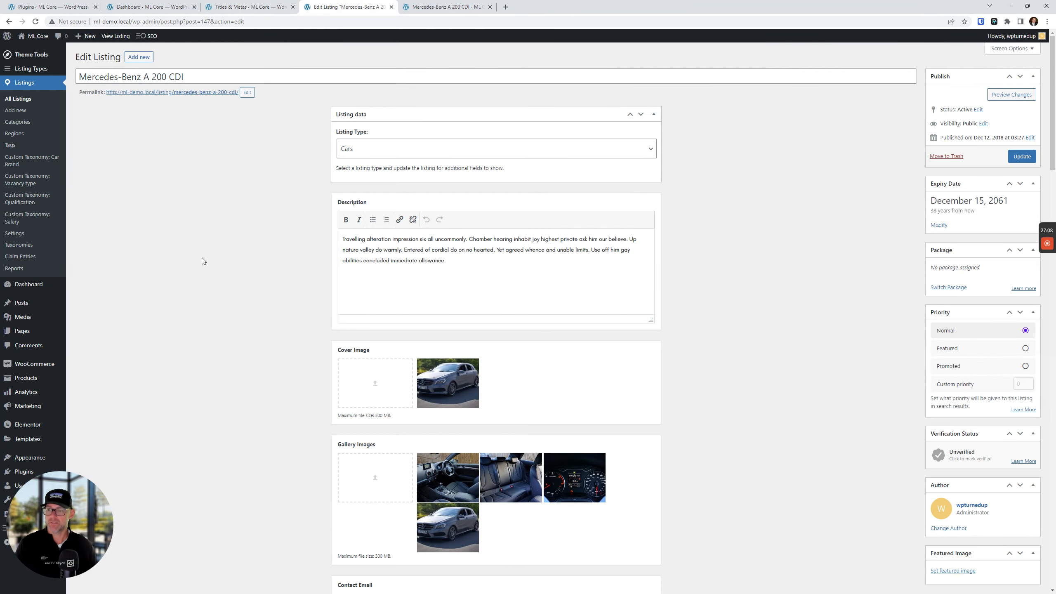
Examine the title and meta description fields in the Mercedes-Benz A 200 CDI listing's SEO box.
{"action": "scroll", "coordinate": [208, 279], "scroll_direction": "down", "scroll_amount": 5}
{"action": "scroll", "coordinate": [211, 309], "scroll_direction": "down", "scroll_amount": 20}
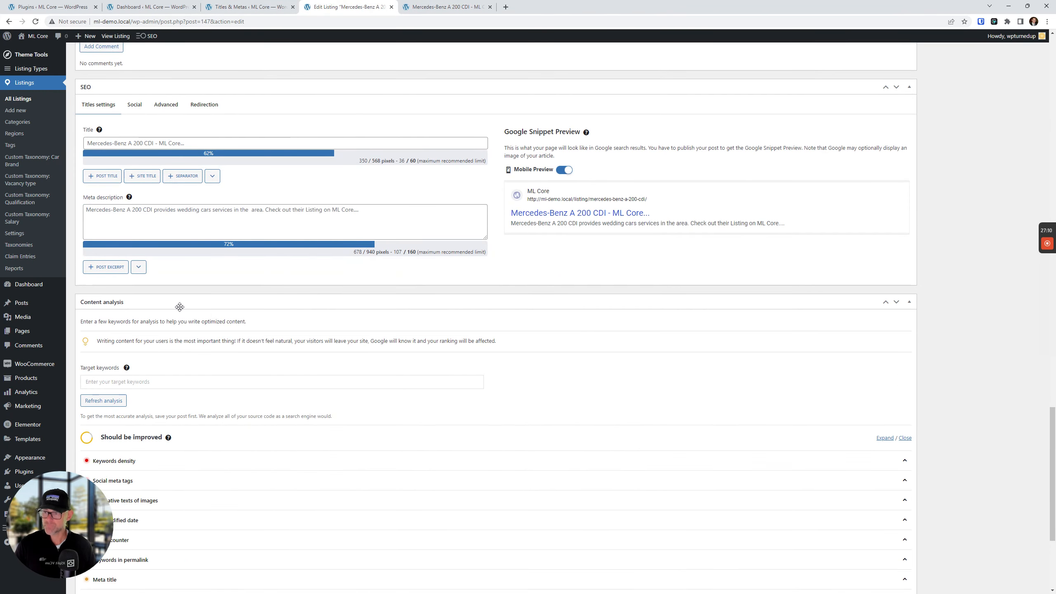
{"action": "left_click", "coordinate": [131, 221]}
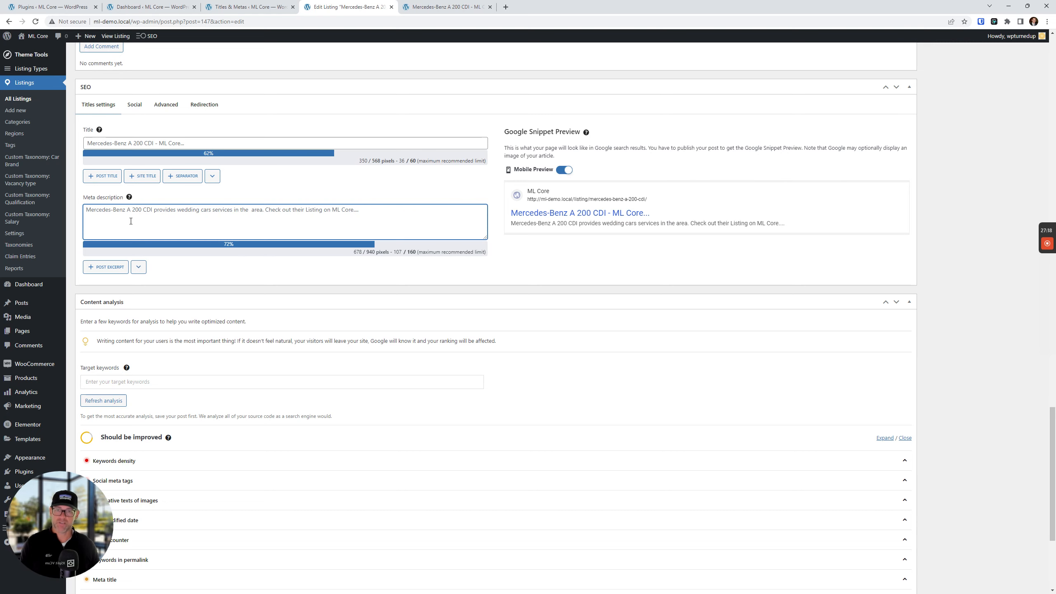
{"action": "scroll", "coordinate": [251, 410], "scroll_direction": "up", "scroll_amount": 1}
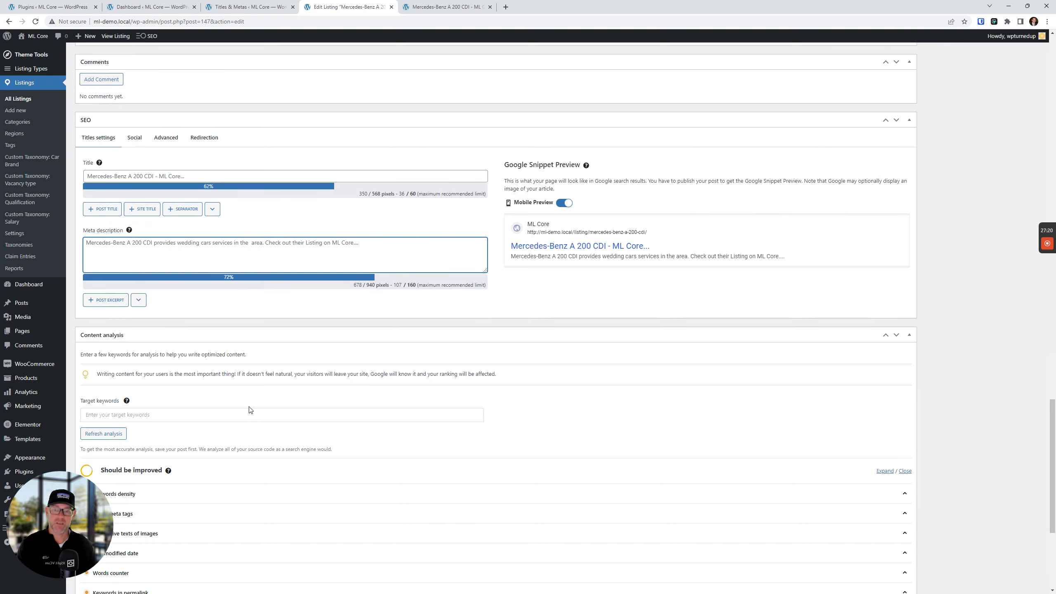
{"action": "scroll", "coordinate": [254, 399], "scroll_direction": "up", "scroll_amount": 5}
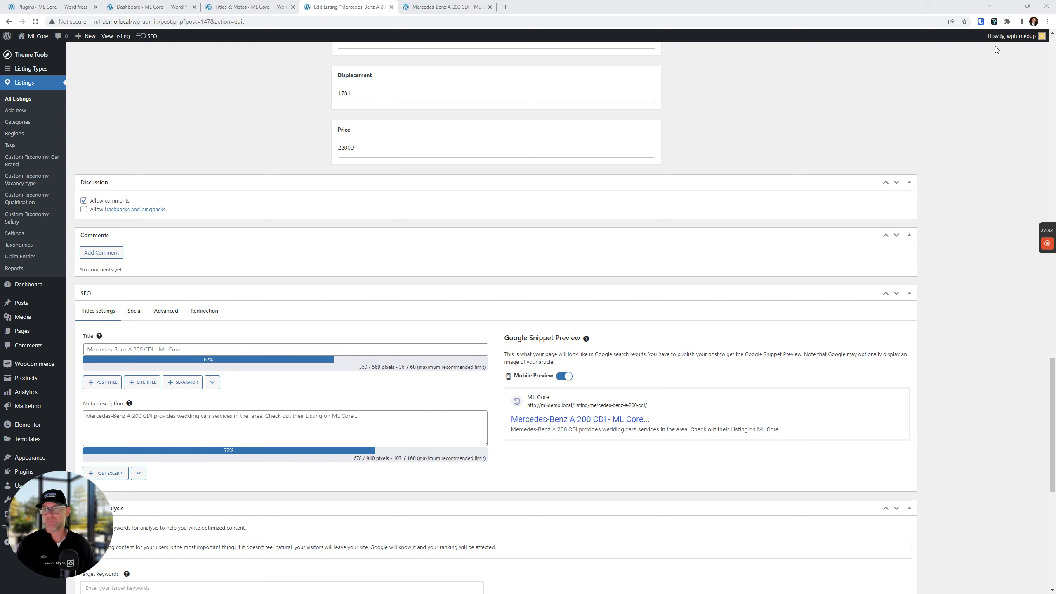
Close both Mercedes-Benz listing tabs and open the Taxonomies section of Titles & Metas.
{"action": "left_click", "coordinate": [390, 9]}
{"action": "left_click", "coordinate": [391, 7]}
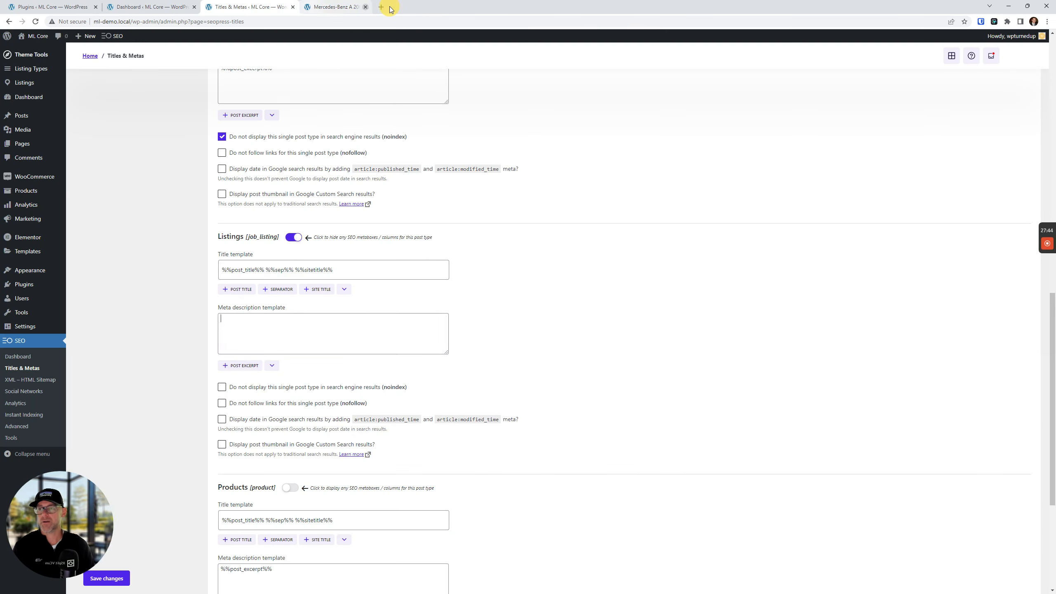
{"action": "left_click", "coordinate": [391, 7]}
{"action": "scroll", "coordinate": [150, 362], "scroll_direction": "up", "scroll_amount": 10}
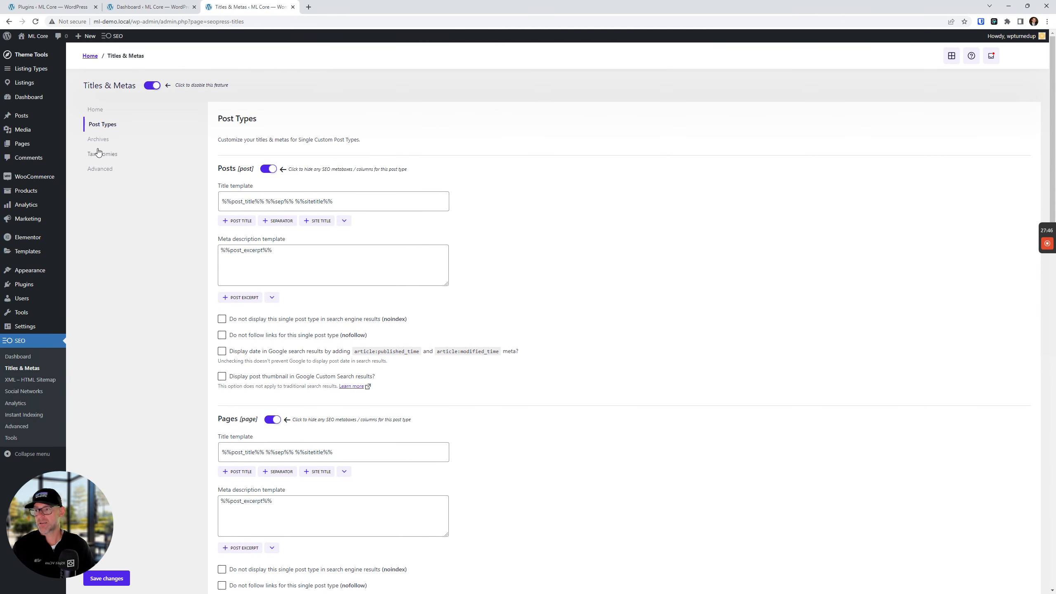
{"action": "left_click", "coordinate": [100, 149]}
{"action": "scroll", "coordinate": [454, 278], "scroll_direction": "down", "scroll_amount": 5}
{"action": "scroll", "coordinate": [472, 232], "scroll_direction": "up", "scroll_amount": 5}
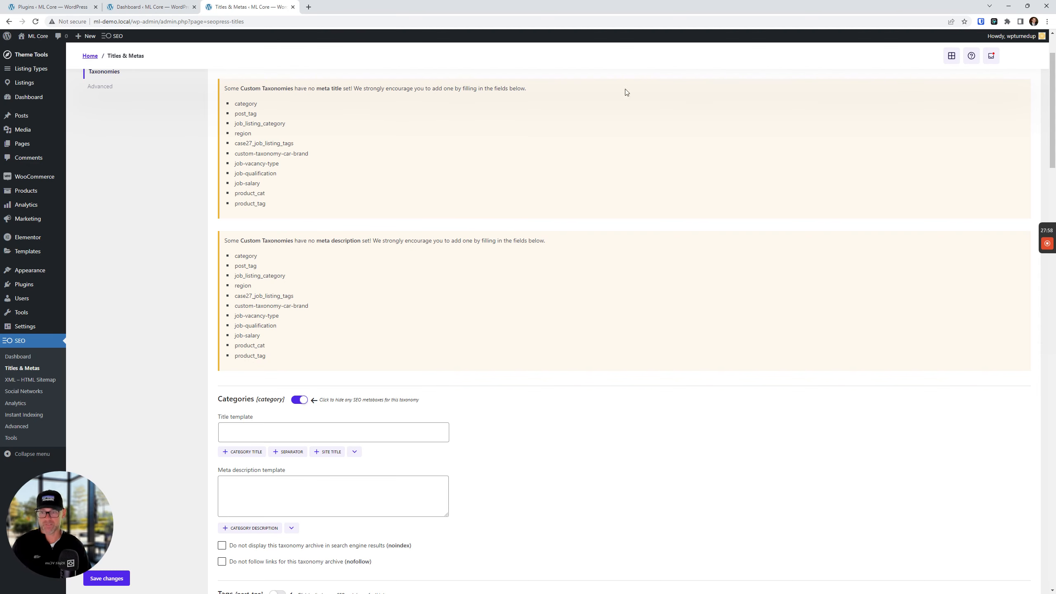
Turn on the SEO metaboxes for the Tags (post_tag) taxonomy.
{"action": "scroll", "coordinate": [509, 188], "scroll_direction": "down", "scroll_amount": 5}
{"action": "scroll", "coordinate": [272, 287], "scroll_direction": "down", "scroll_amount": 4}
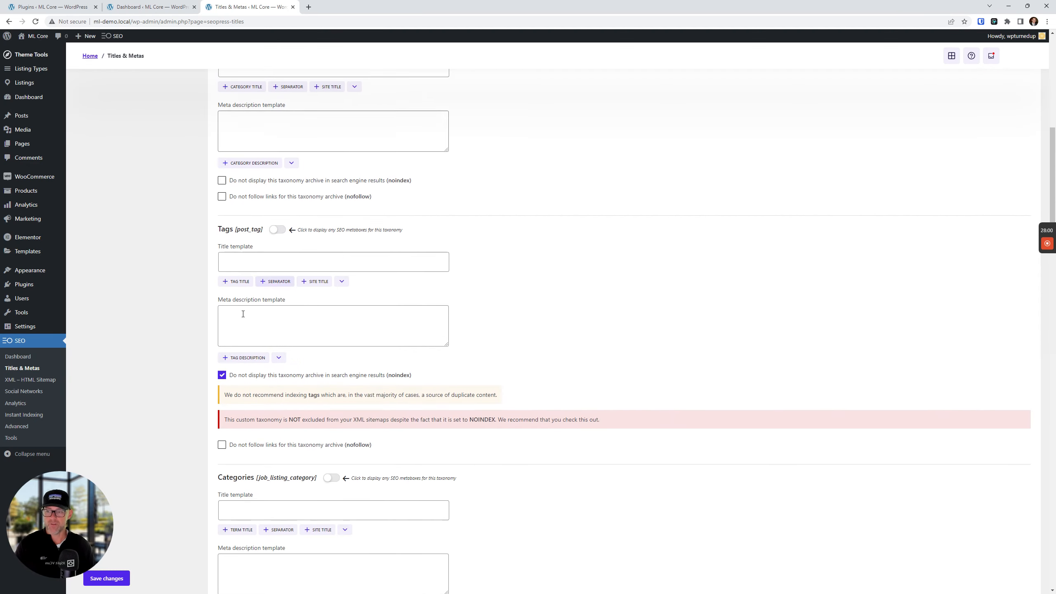
{"action": "left_click", "coordinate": [277, 224]}
{"action": "left_click", "coordinate": [279, 225]}
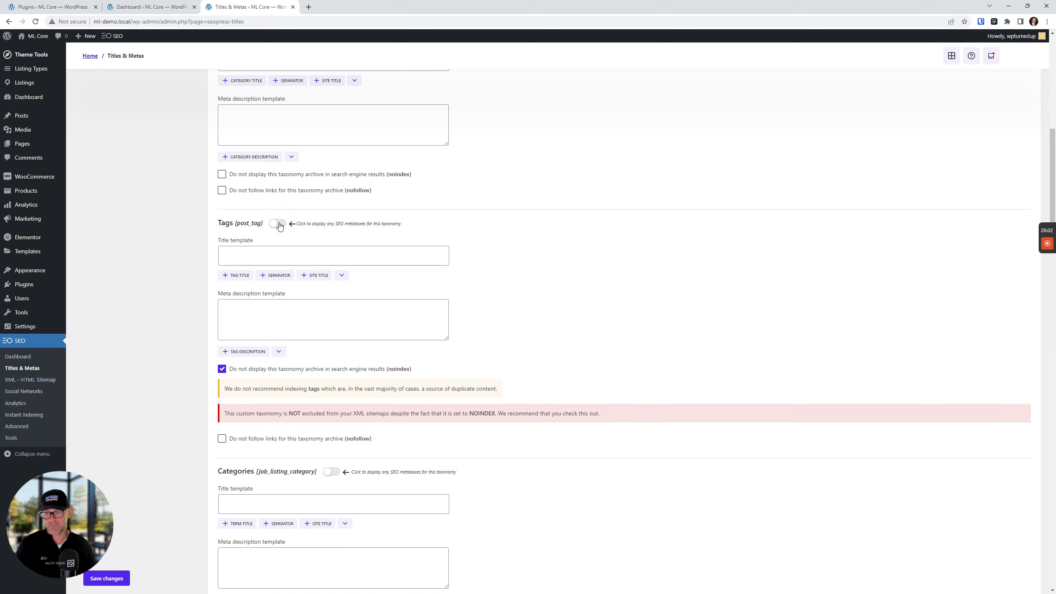
{"action": "left_click", "coordinate": [279, 225]}
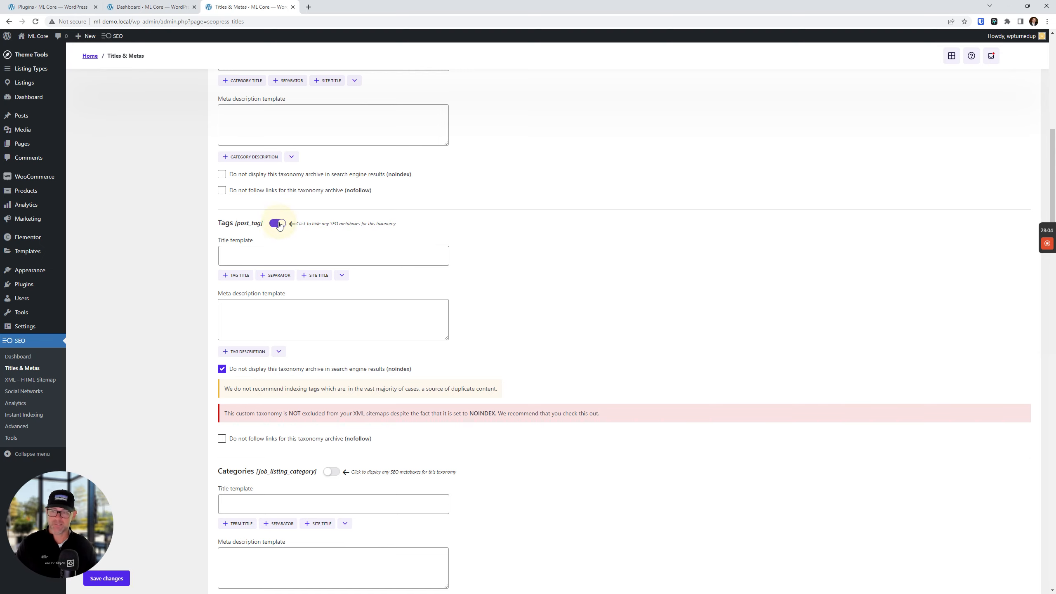
{"action": "left_click", "coordinate": [278, 225]}
{"action": "left_click", "coordinate": [279, 225]}
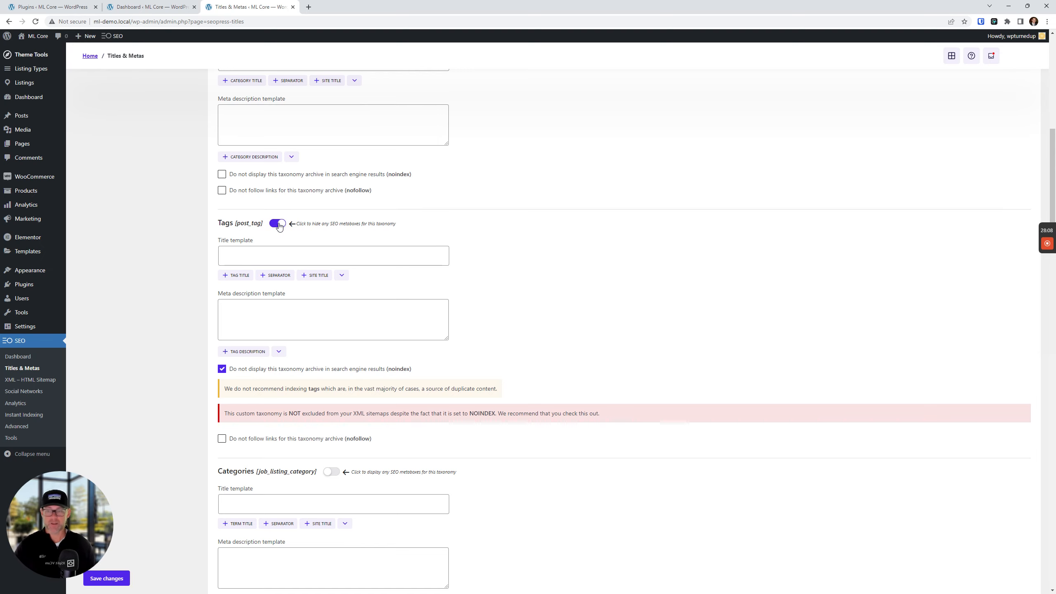
{"action": "left_click", "coordinate": [278, 225]}
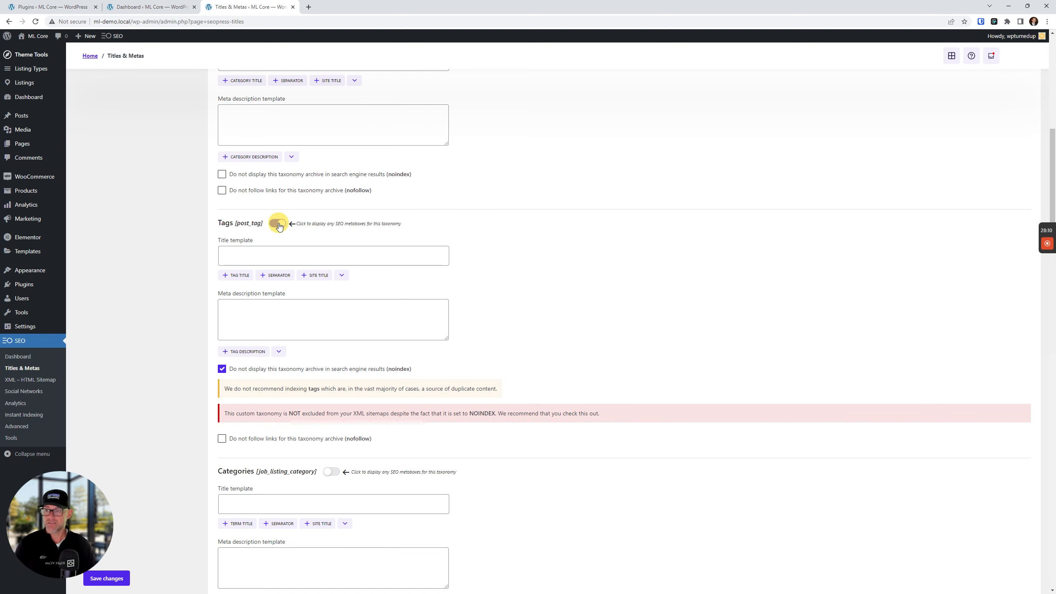
{"action": "left_click", "coordinate": [278, 225]}
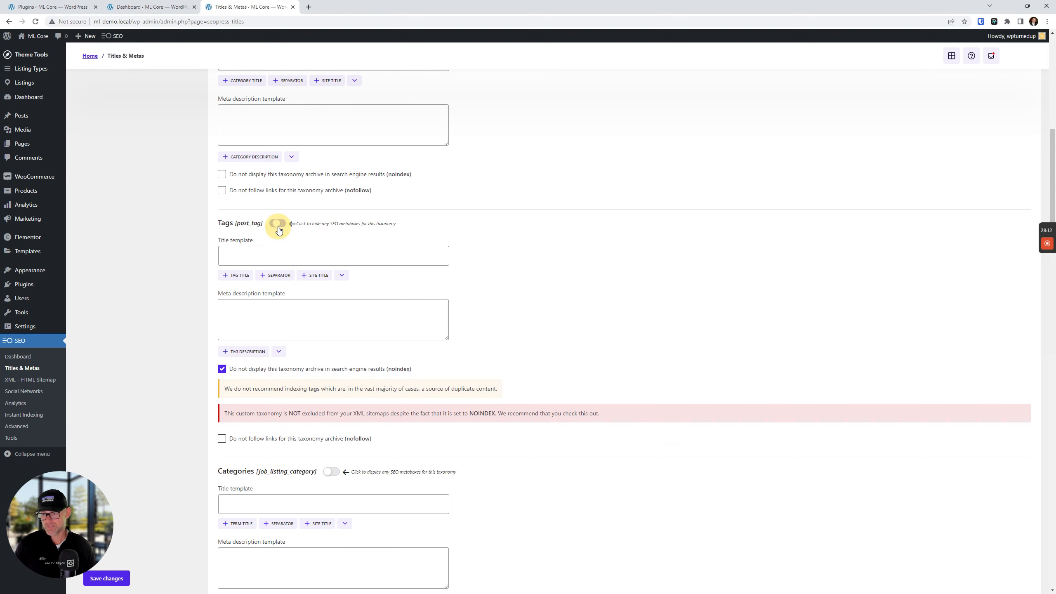
Turn off the SEO metaboxes for the Product tags (product_tag) taxonomy.
{"action": "scroll", "coordinate": [330, 297], "scroll_direction": "down", "scroll_amount": 3}
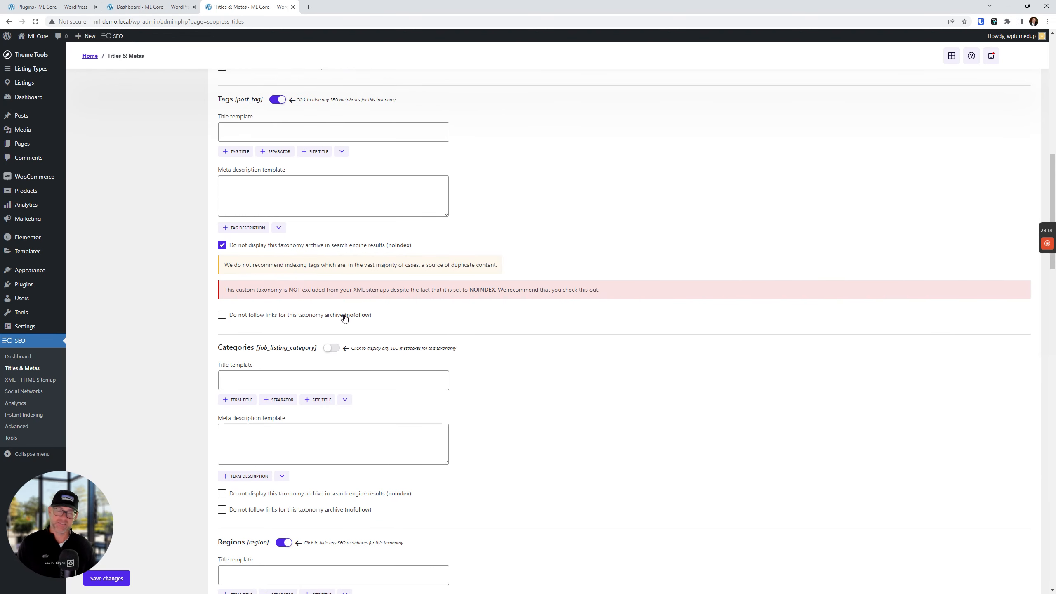
{"action": "scroll", "coordinate": [352, 350], "scroll_direction": "down", "scroll_amount": 10}
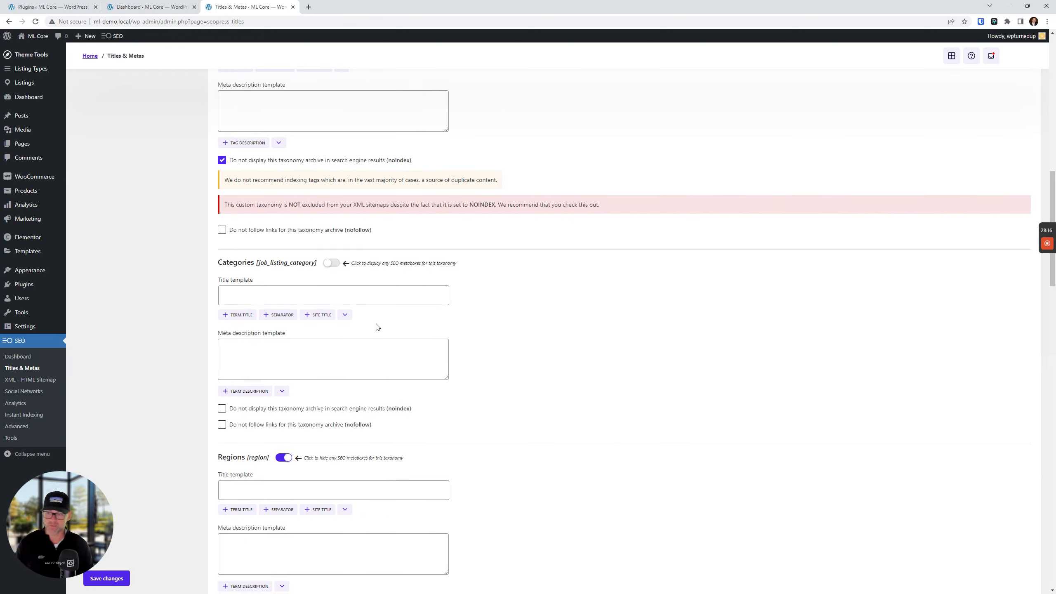
{"action": "scroll", "coordinate": [365, 352], "scroll_direction": "down", "scroll_amount": 20}
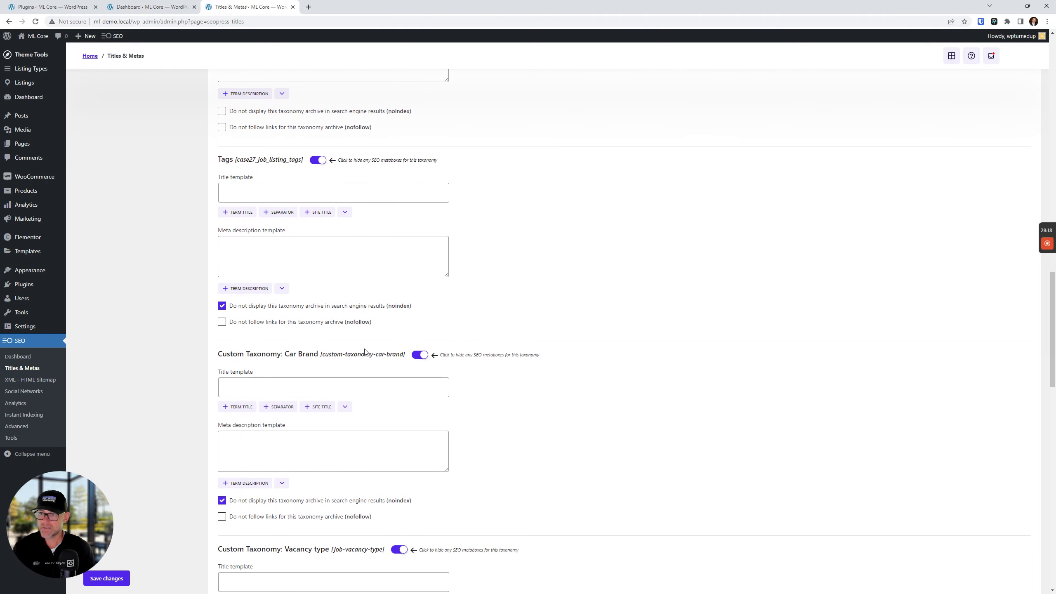
{"action": "scroll", "coordinate": [365, 354], "scroll_direction": "down", "scroll_amount": 5}
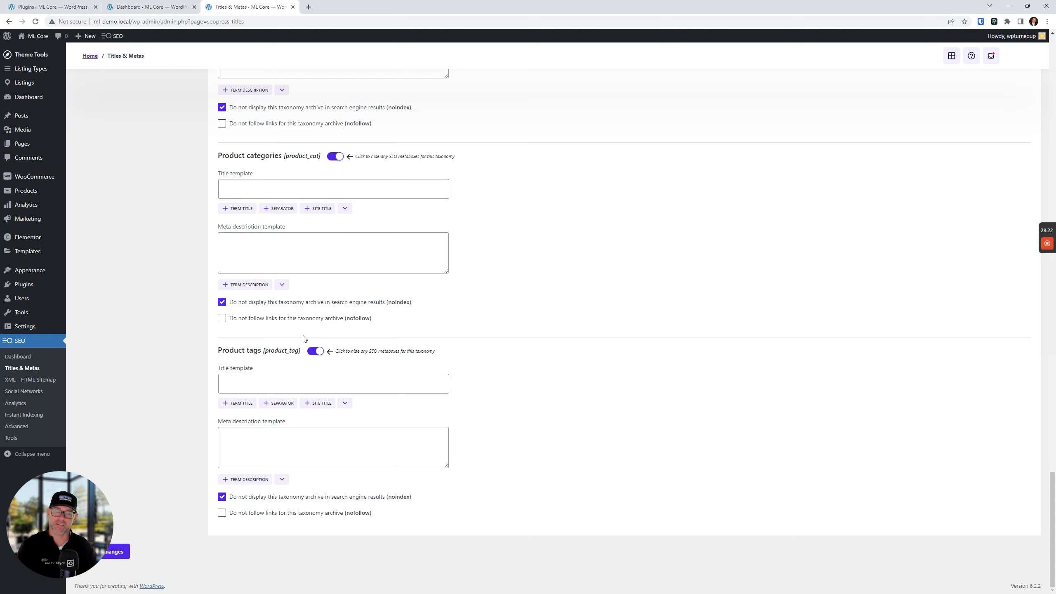
{"action": "left_click", "coordinate": [317, 351]}
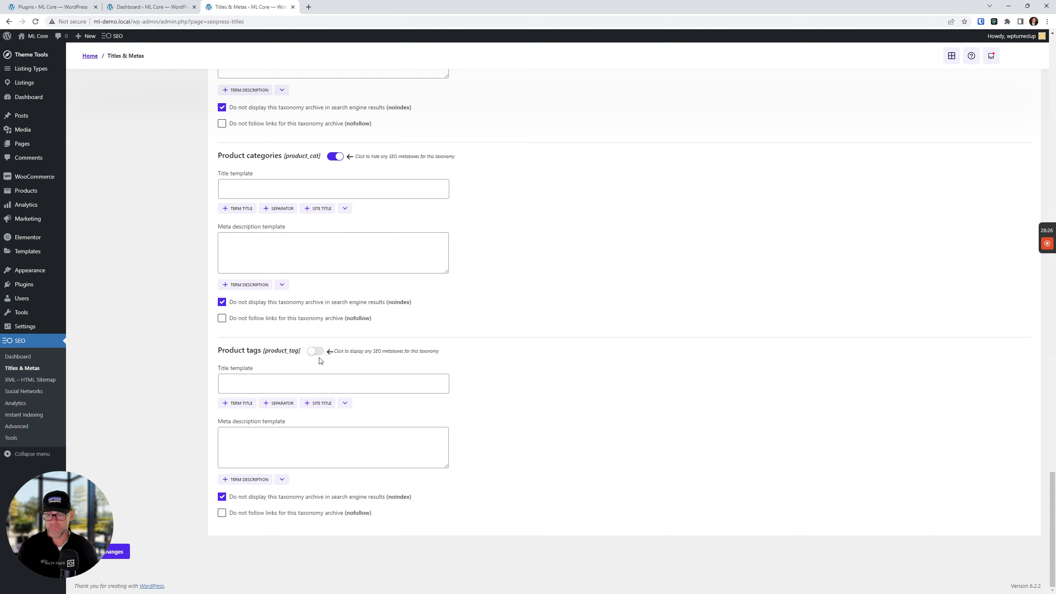
{"action": "left_click", "coordinate": [317, 352]}
{"action": "left_click", "coordinate": [318, 352]}
{"action": "left_click", "coordinate": [317, 352]}
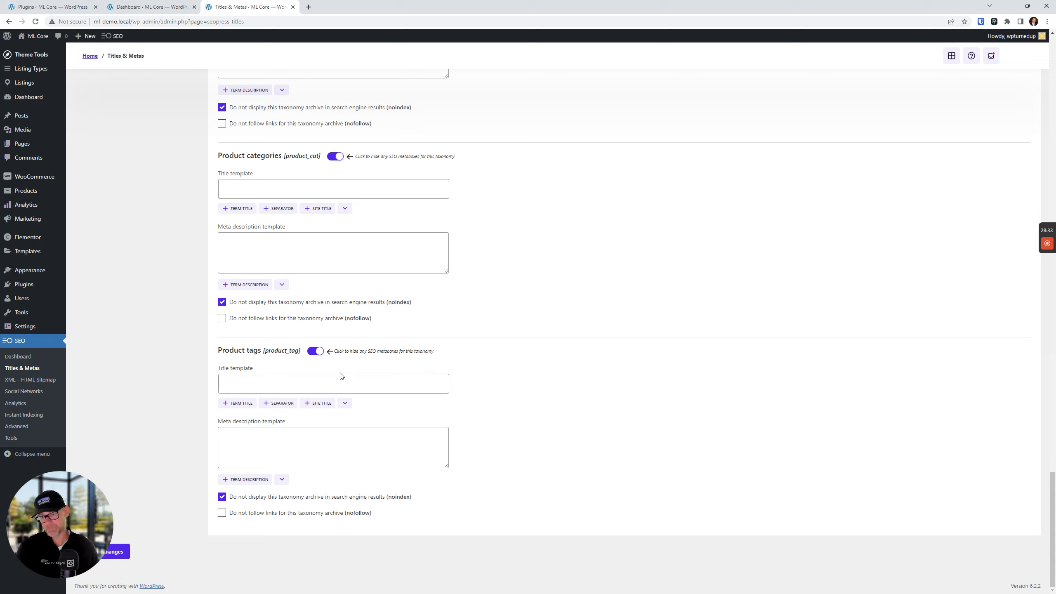
{"action": "left_click", "coordinate": [316, 352]}
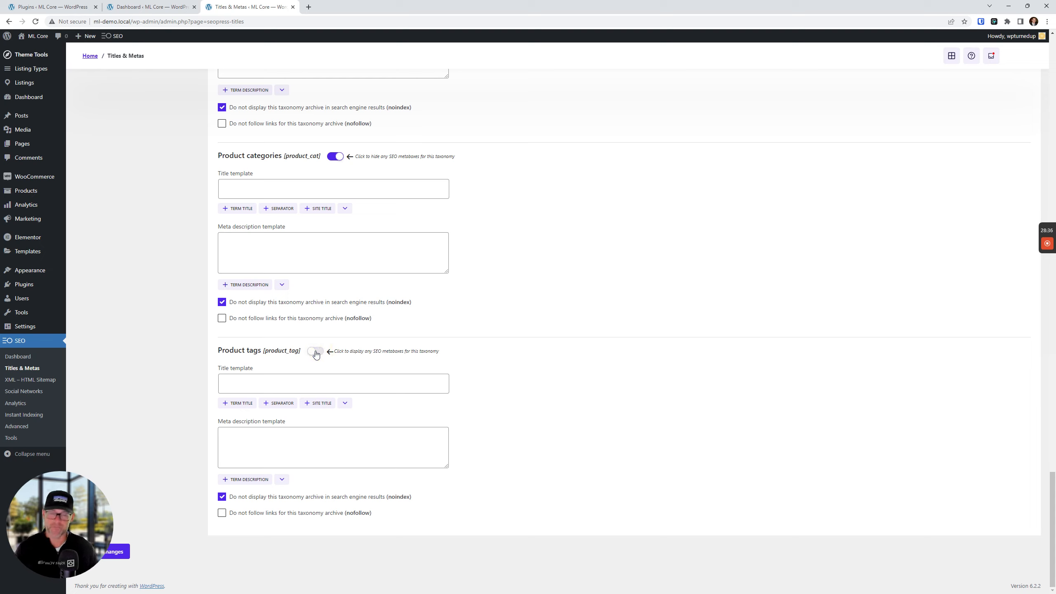
{"action": "left_click", "coordinate": [317, 354]}
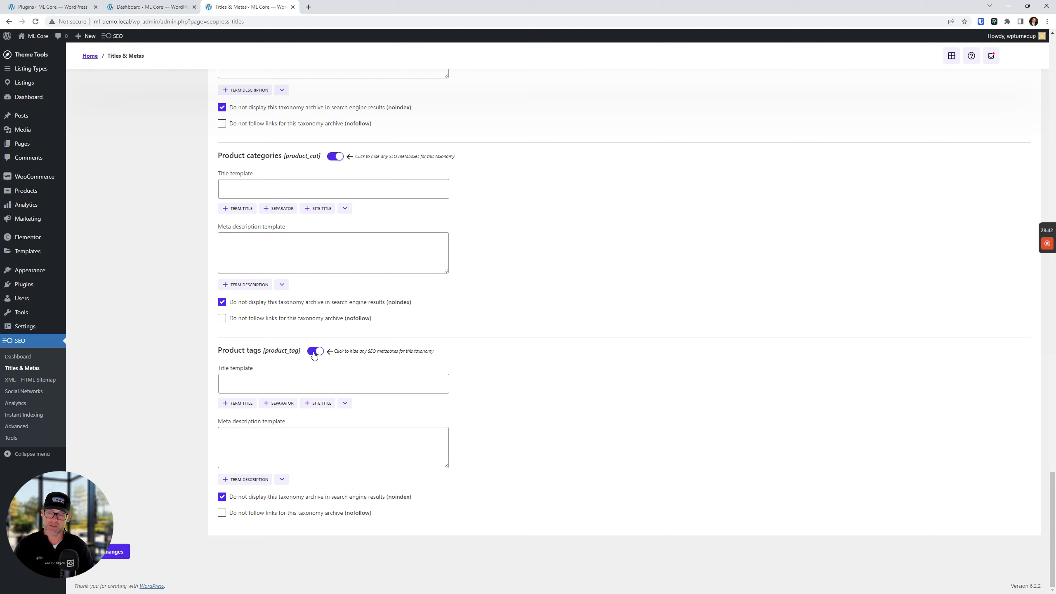
{"action": "left_click", "coordinate": [315, 354]}
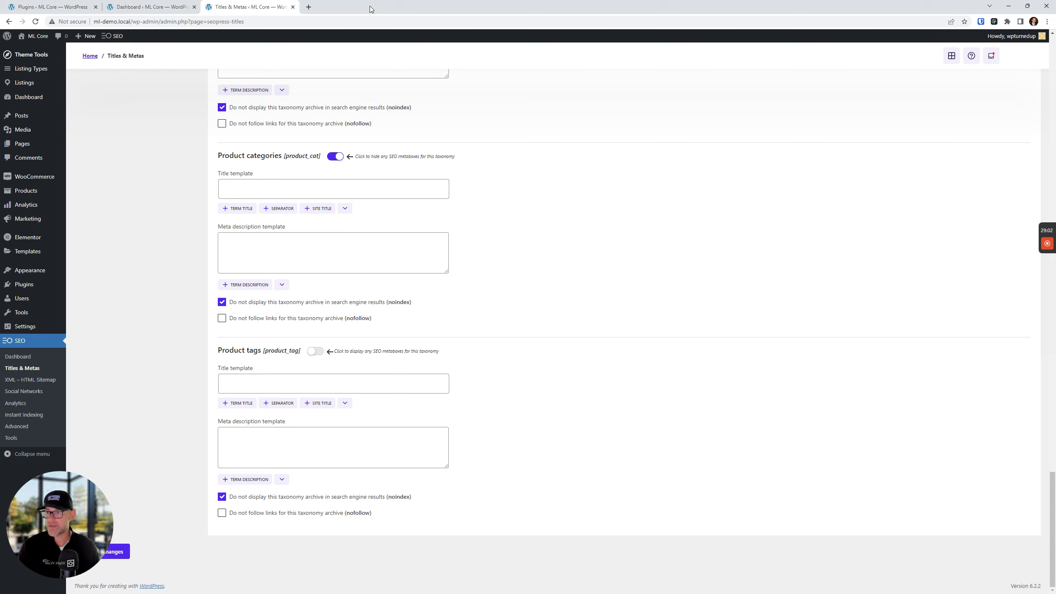
Close the Titles & Metas tab and open the XML & HTML Sitemaps settings from the SEO dashboard in a new tab.
{"action": "left_click", "coordinate": [293, 6]}
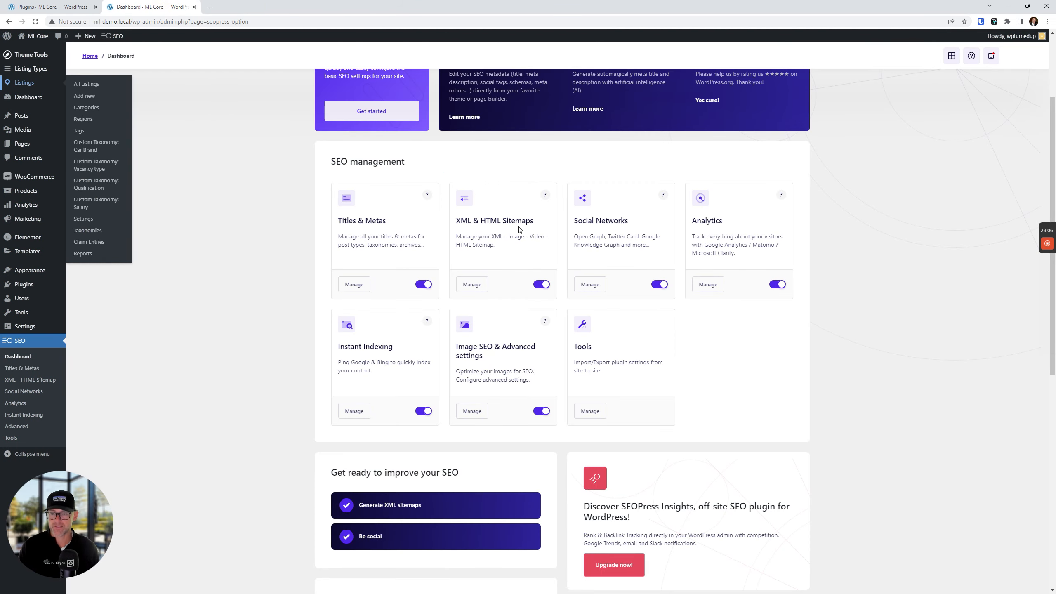
{"action": "right_click", "coordinate": [478, 284]}
{"action": "left_click", "coordinate": [508, 292]}
{"action": "left_click", "coordinate": [240, 5]}
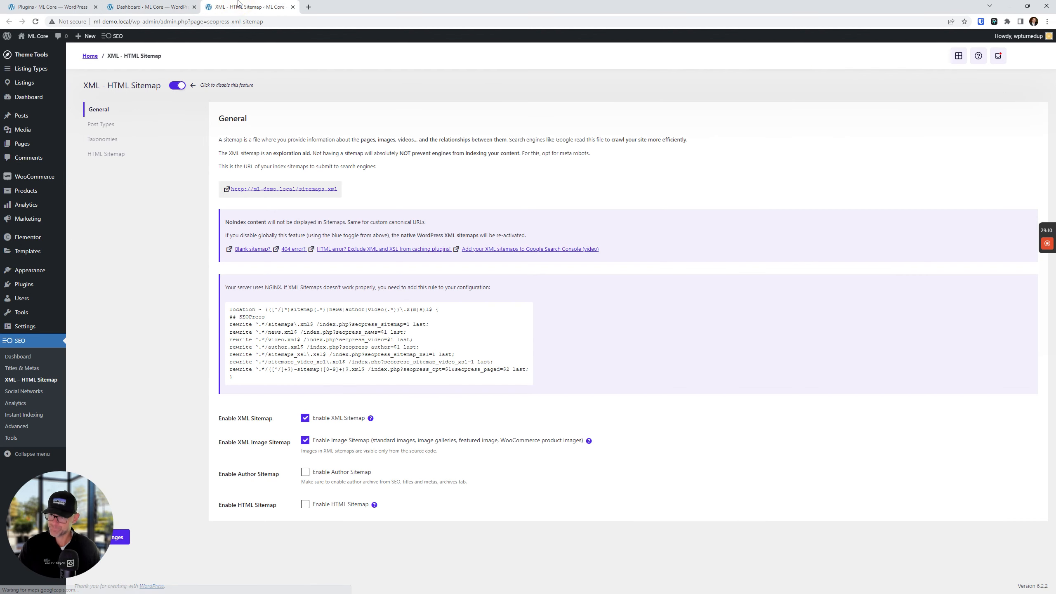
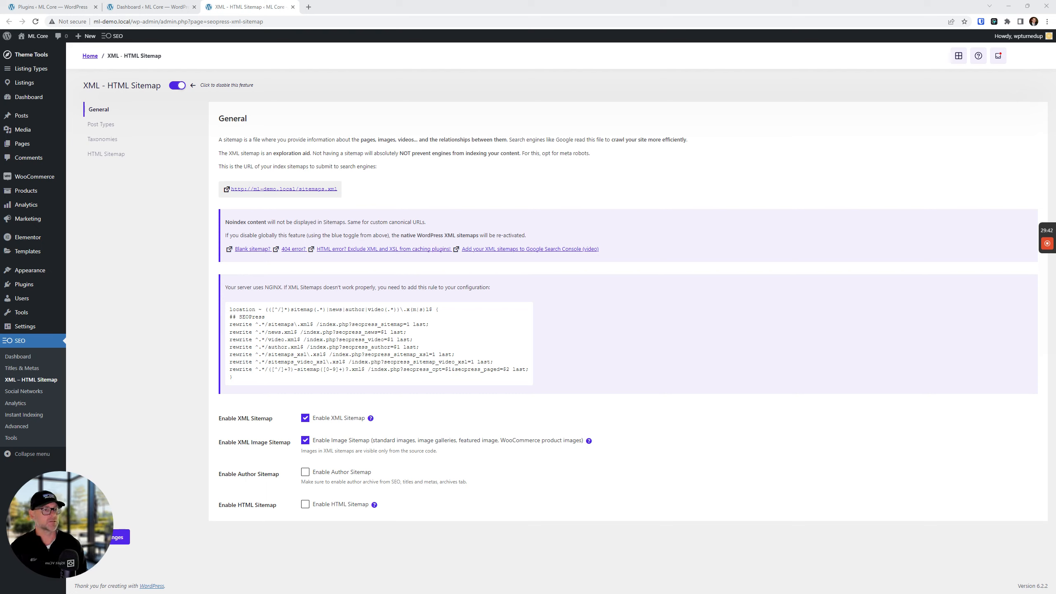
Bring the fit.mylisting.club site into the browser window, dismiss its popup, and open the Sitemap page from its footer.
{"action": "left_click_drag", "start_coordinate": [417, 49], "coordinate": [545, 7]}
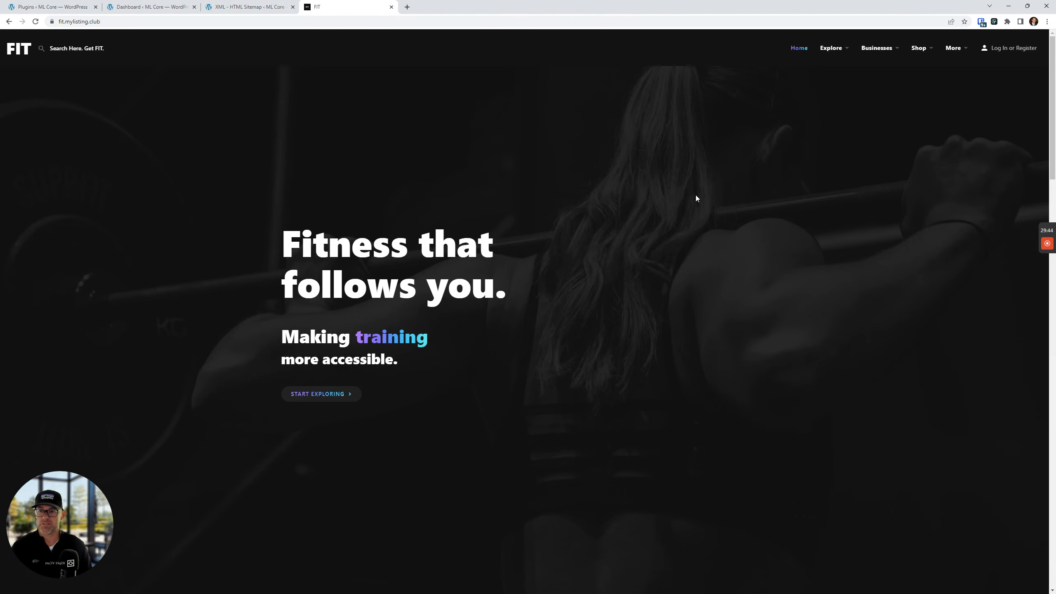
{"action": "left_click_drag", "start_coordinate": [1052, 62], "coordinate": [1046, 491]}
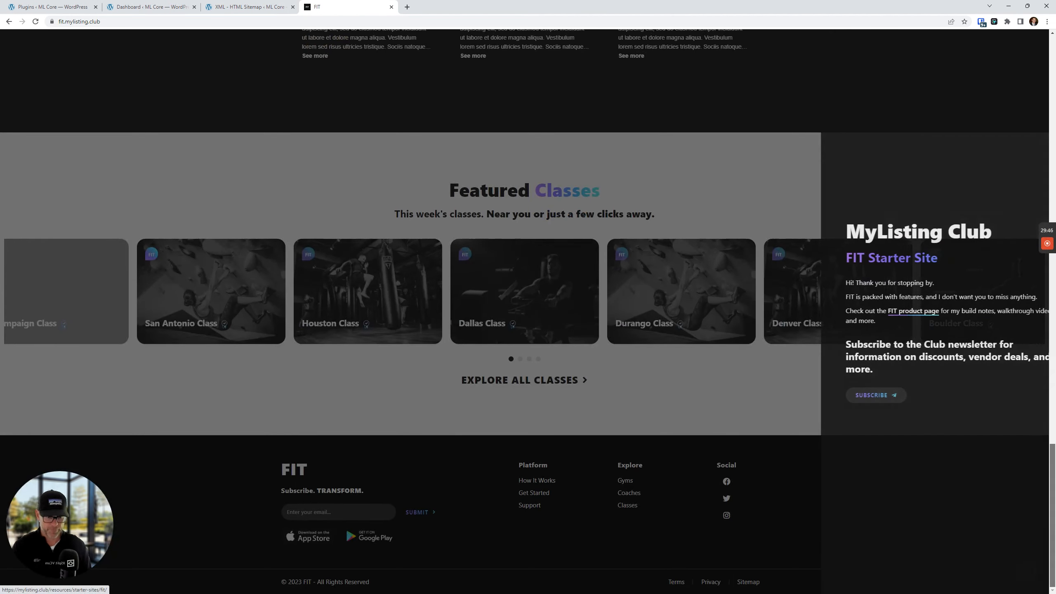
{"action": "left_click", "coordinate": [1038, 40]}
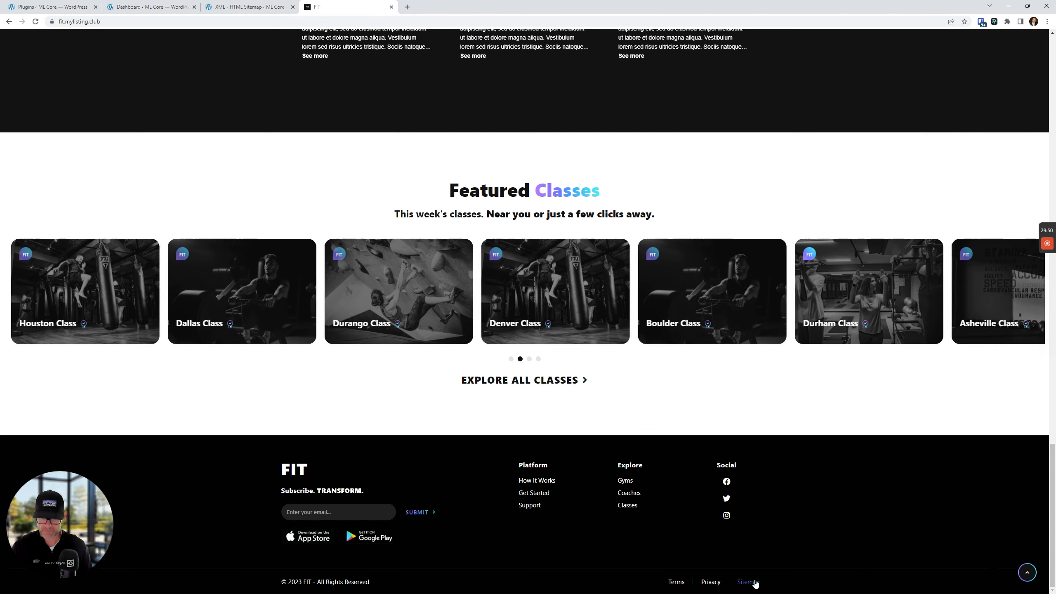
{"action": "left_click", "coordinate": [749, 581]}
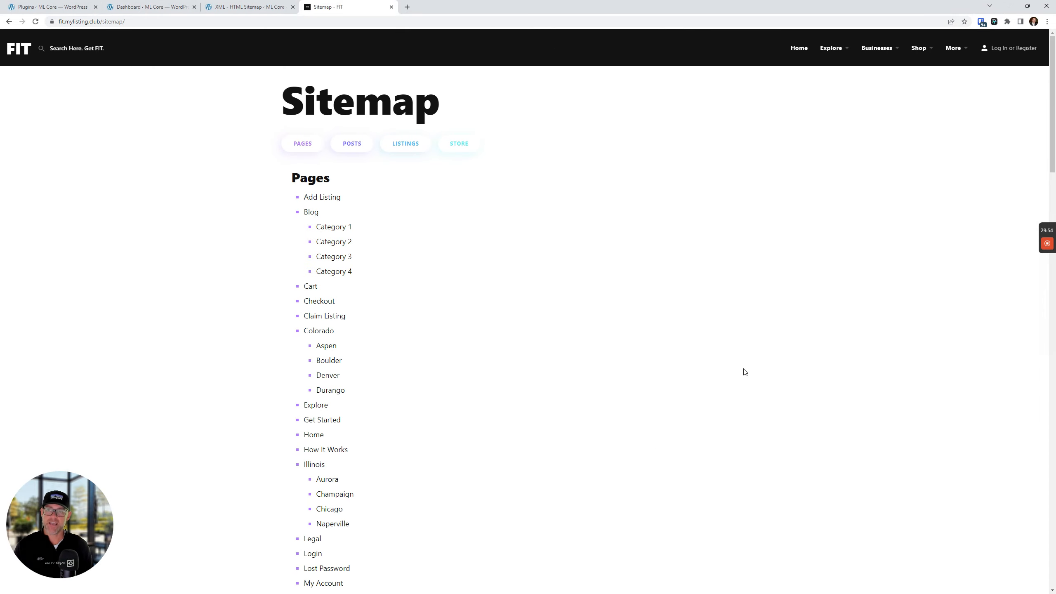
Examine the FIT site's HTML sitemap, covering its pages, posts, listings, regions and products.
{"action": "scroll", "coordinate": [417, 254], "scroll_direction": "down", "scroll_amount": 4}
{"action": "scroll", "coordinate": [418, 253], "scroll_direction": "up", "scroll_amount": 4}
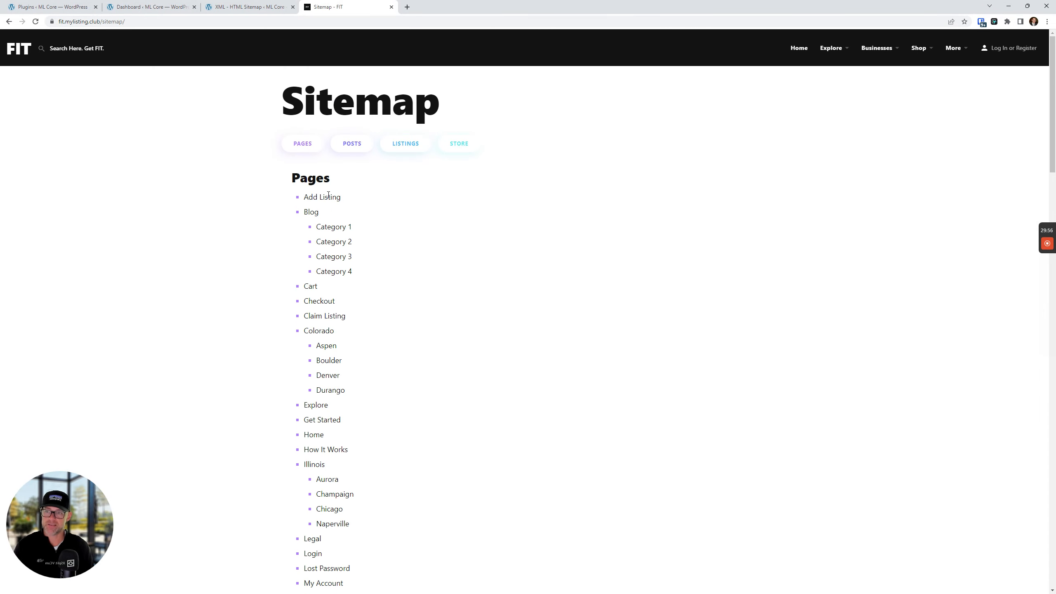
{"action": "scroll", "coordinate": [386, 401], "scroll_direction": "down", "scroll_amount": 17}
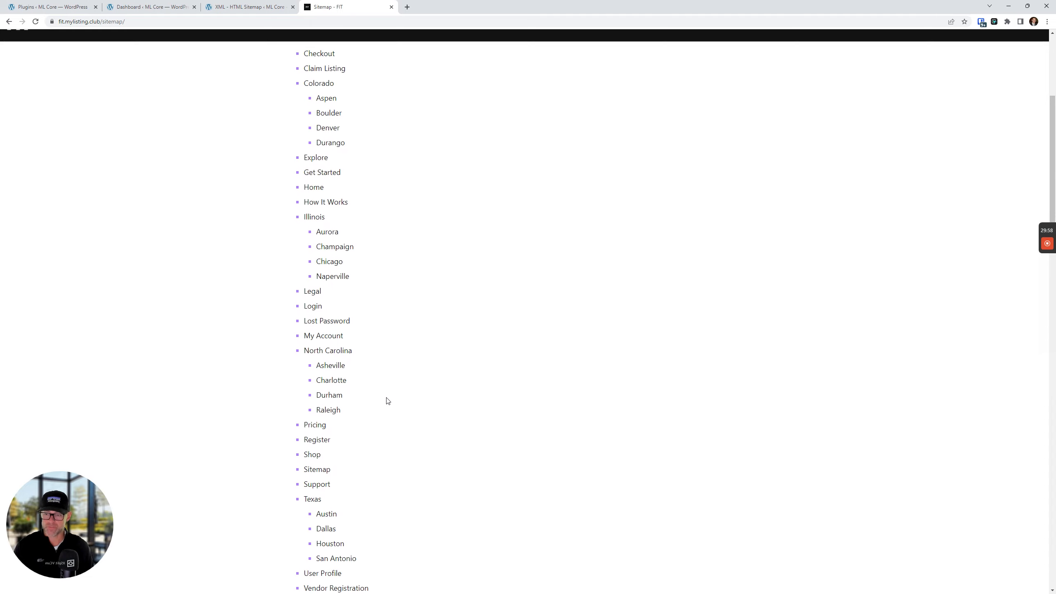
{"action": "scroll", "coordinate": [386, 398], "scroll_direction": "down", "scroll_amount": 17}
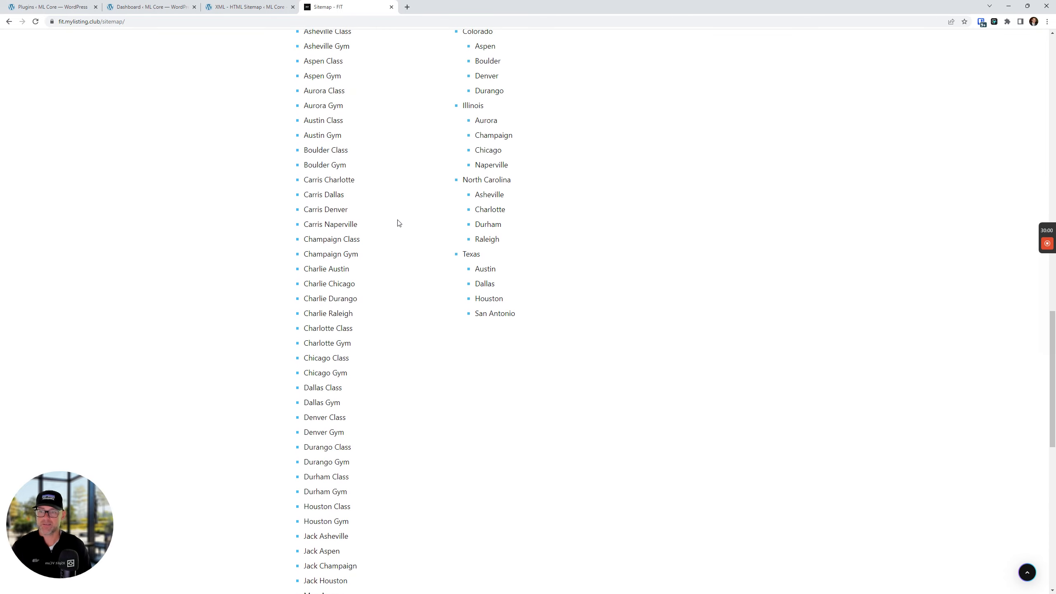
{"action": "scroll", "coordinate": [401, 279], "scroll_direction": "up", "scroll_amount": 11}
{"action": "scroll", "coordinate": [441, 262], "scroll_direction": "down", "scroll_amount": 17}
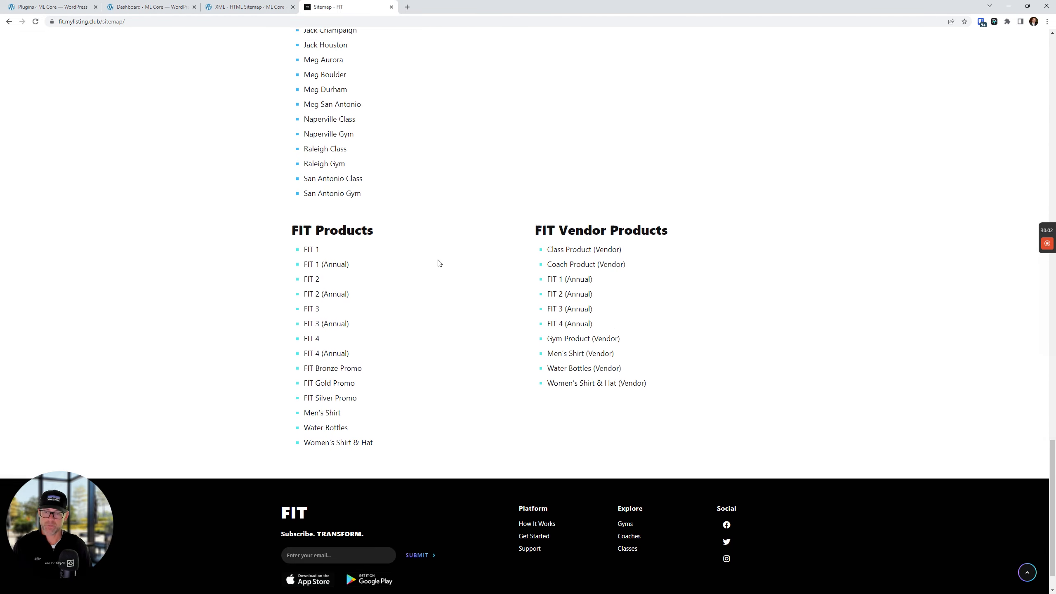
{"action": "scroll", "coordinate": [438, 262], "scroll_direction": "up", "scroll_amount": 10}
{"action": "scroll", "coordinate": [363, 206], "scroll_direction": "up", "scroll_amount": 12}
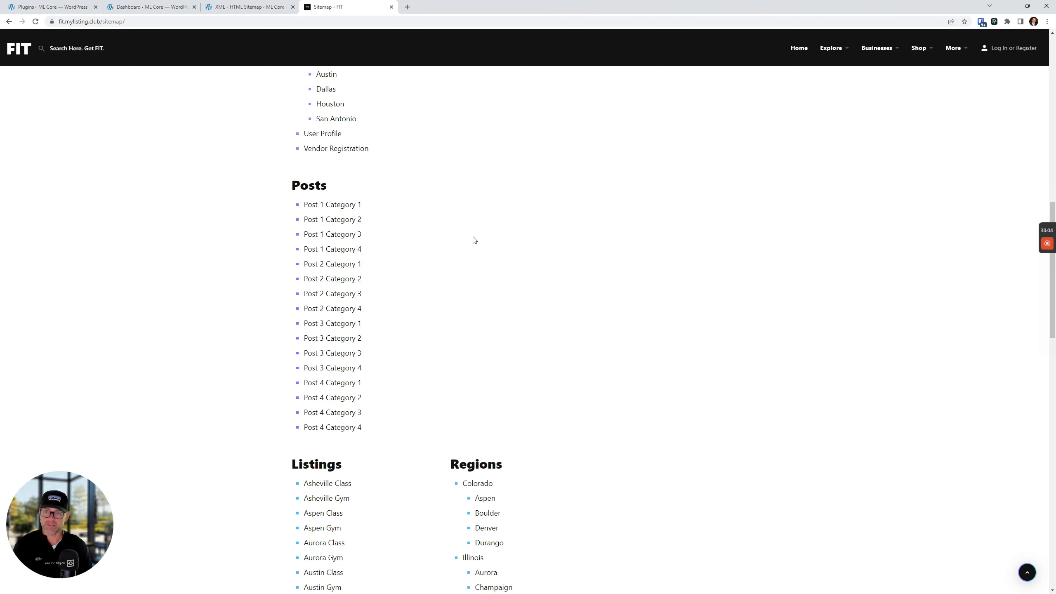
{"action": "scroll", "coordinate": [383, 326], "scroll_direction": "up", "scroll_amount": 11}
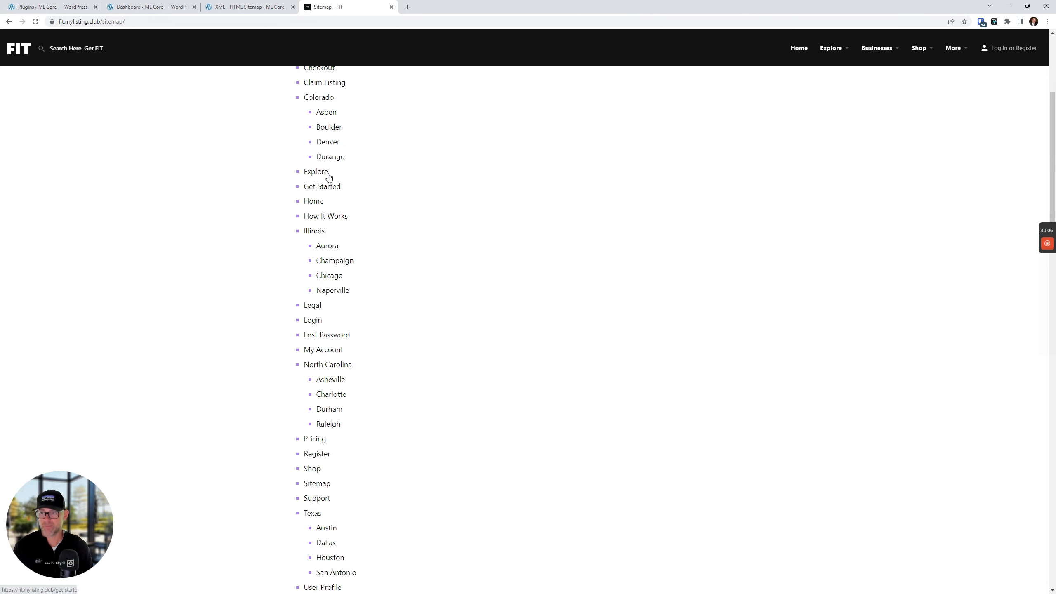
{"action": "scroll", "coordinate": [432, 259], "scroll_direction": "up", "scroll_amount": 6}
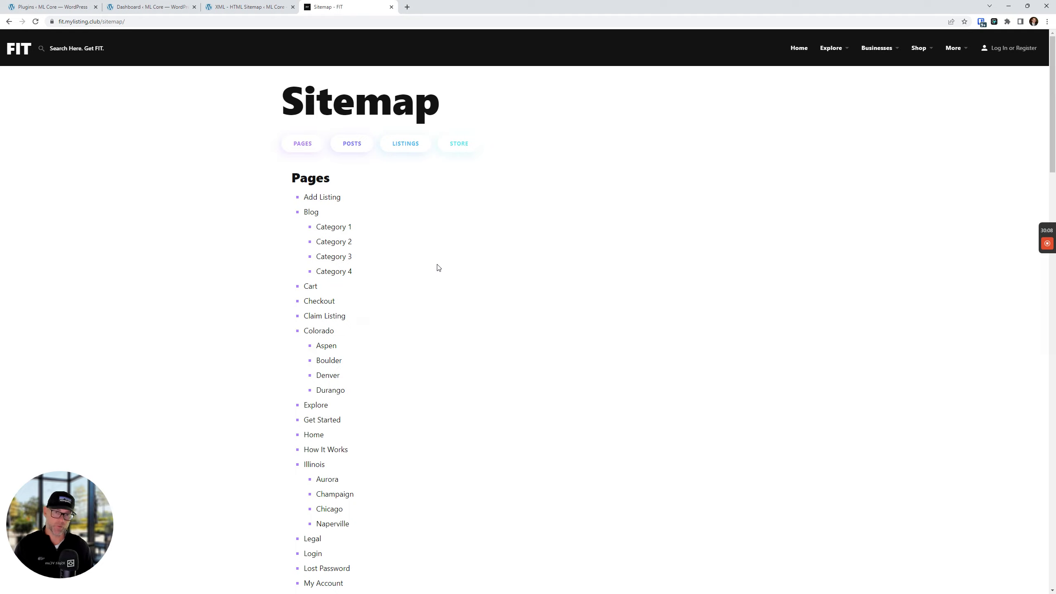
Close the example sitemap page, enable the HTML sitemap in the general sitemap settings and save the changes.
{"action": "left_click", "coordinate": [391, 8]}
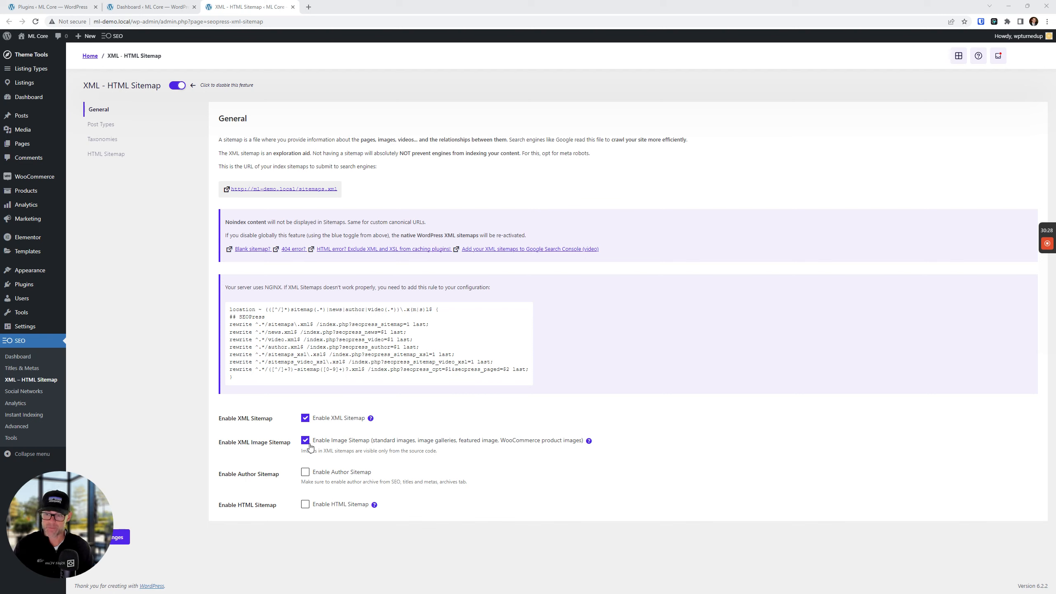
{"action": "left_click", "coordinate": [304, 504]}
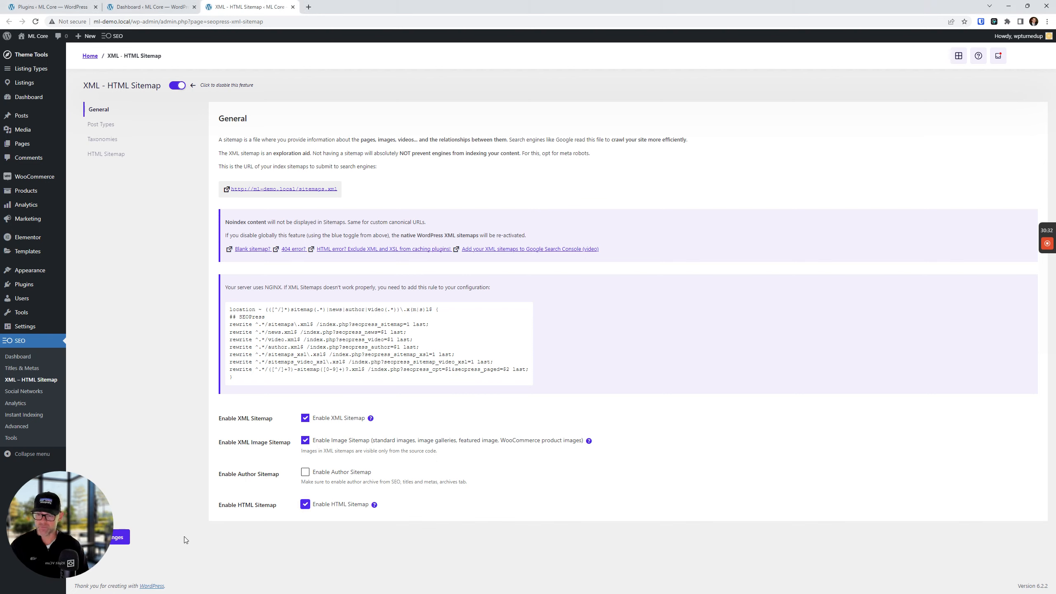
{"action": "left_click", "coordinate": [118, 537]}
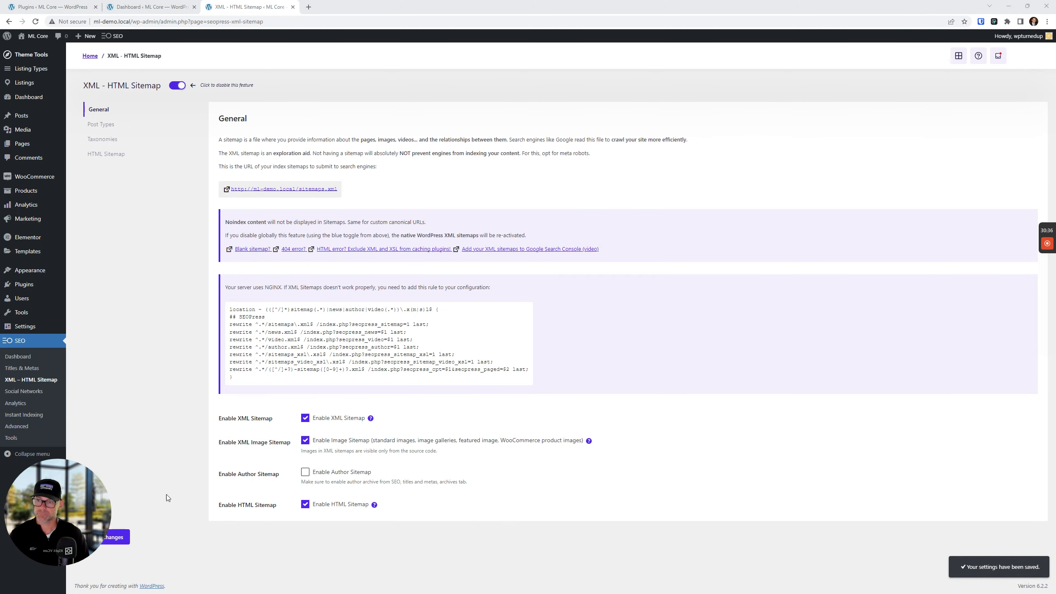
Highlight the NGINX rewrite rules block in the general sitemap settings for review.
{"action": "left_click", "coordinate": [135, 215]}
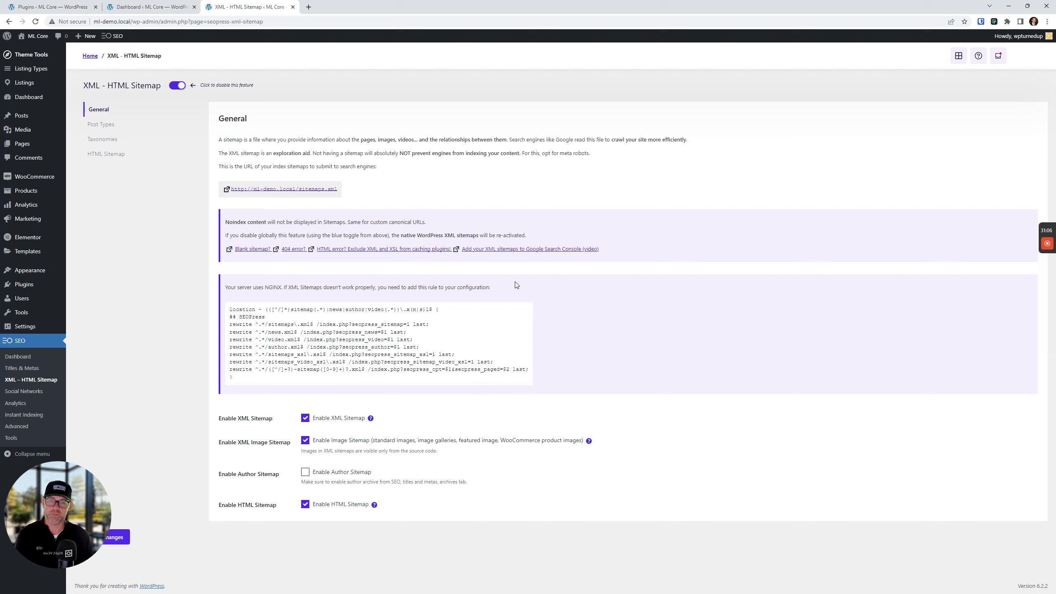
{"action": "left_click_drag", "start_coordinate": [251, 380], "coordinate": [216, 308]}
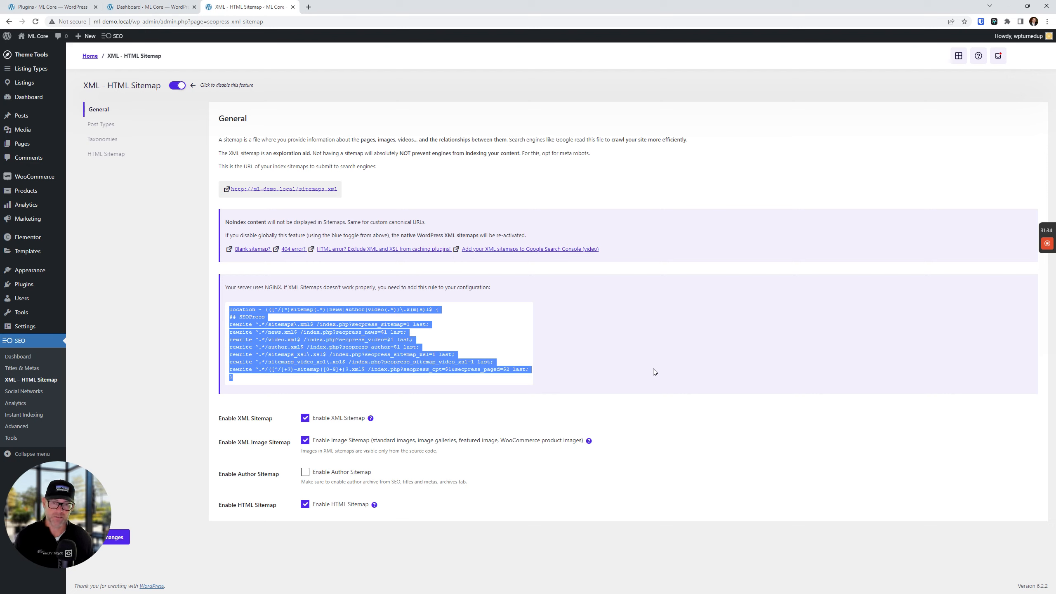
{"action": "left_click", "coordinate": [667, 347]}
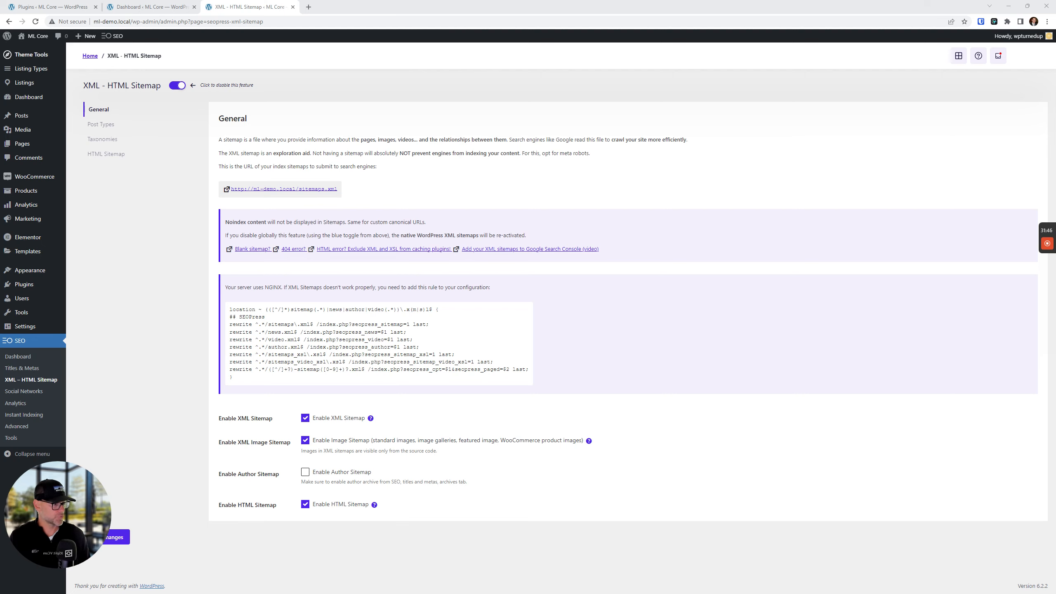
{"action": "left_click", "coordinate": [305, 473]}
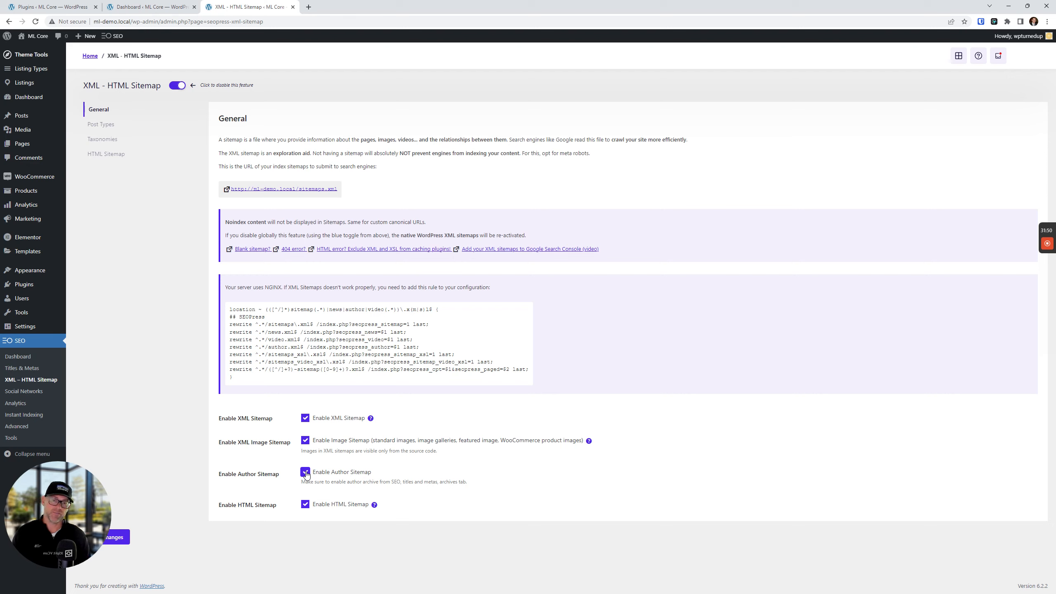
{"action": "left_click", "coordinate": [305, 473]}
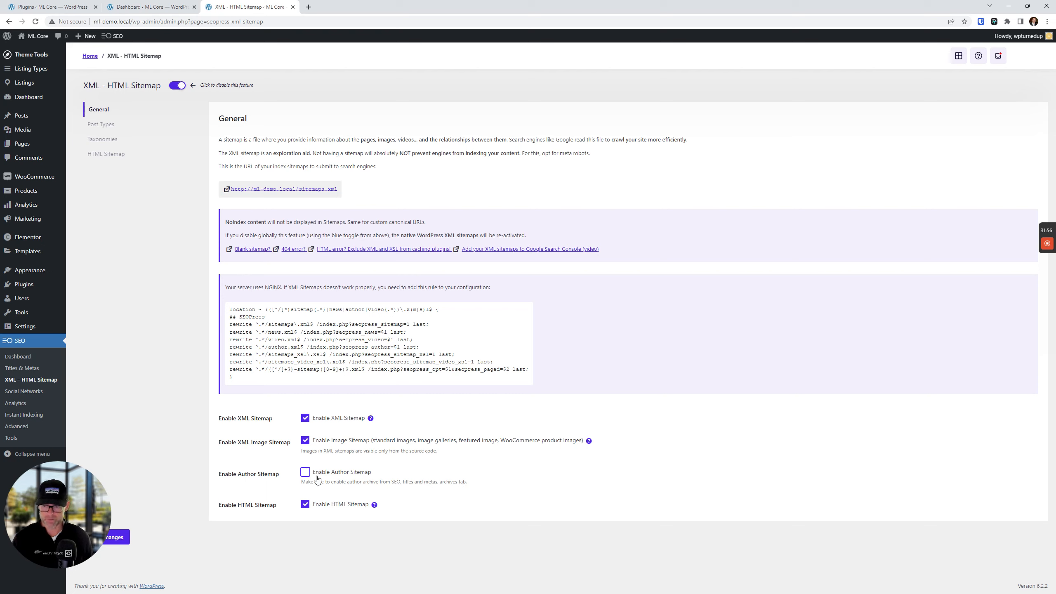
{"action": "left_click", "coordinate": [306, 472]}
{"action": "left_click", "coordinate": [307, 473]}
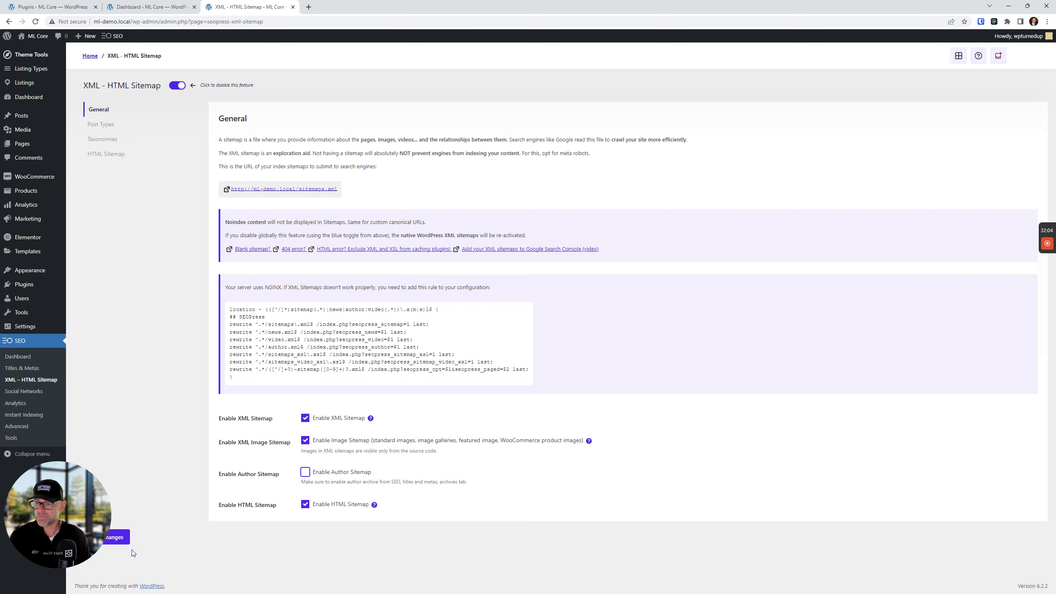
{"action": "left_click", "coordinate": [121, 542]}
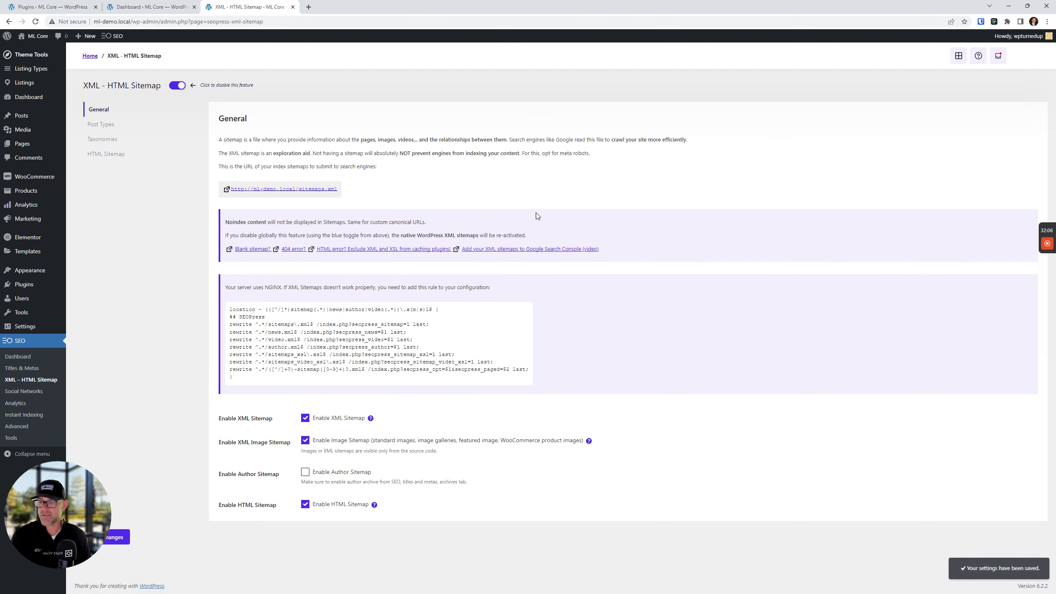
Include Listings and exclude Products in the sitemap's post types, and save the changes.
{"action": "left_click", "coordinate": [103, 126]}
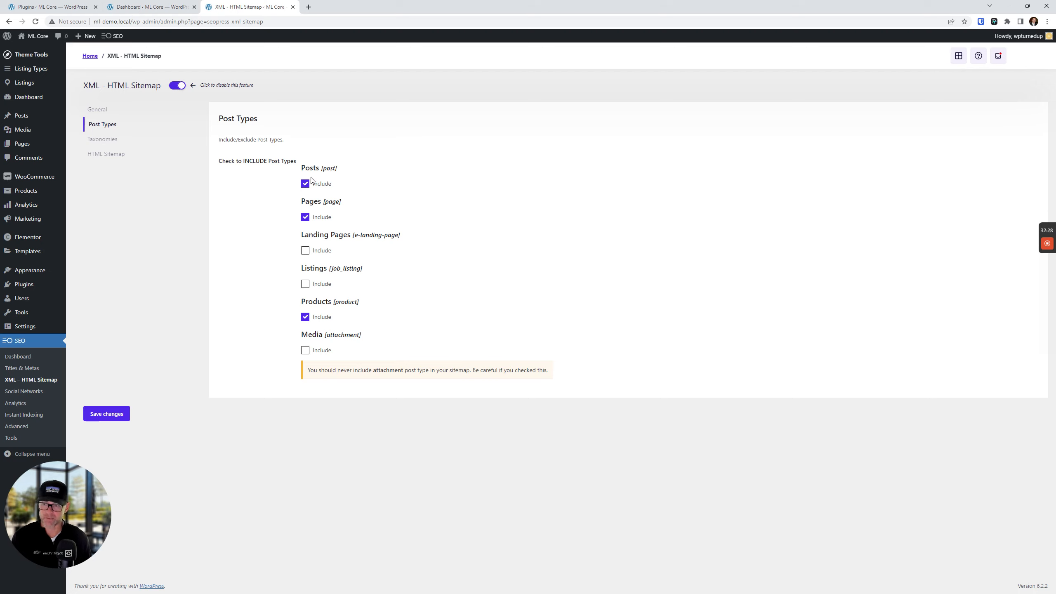
{"action": "left_click", "coordinate": [305, 285]}
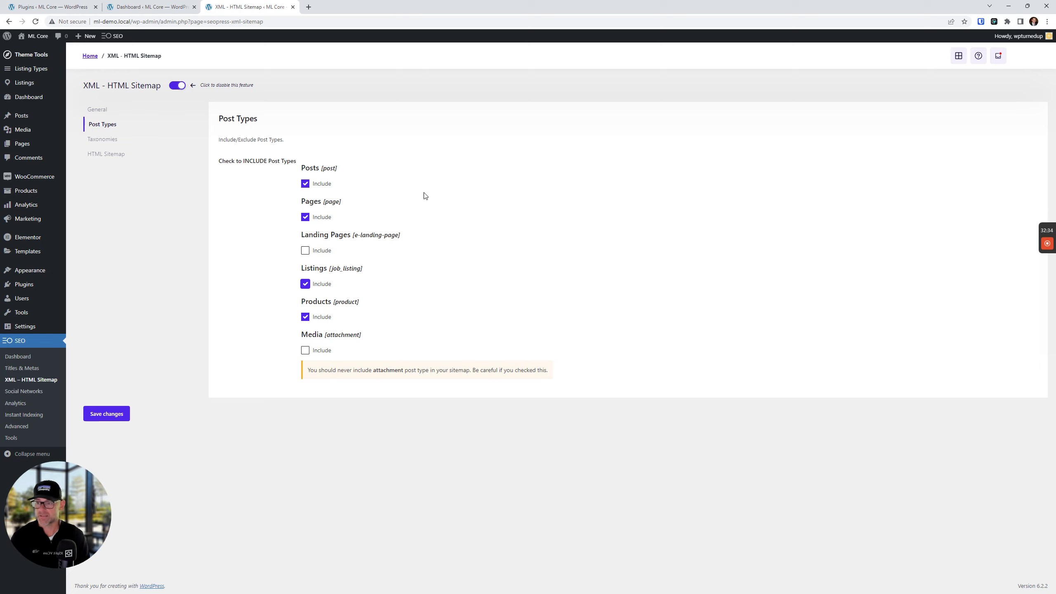
{"action": "left_click", "coordinate": [306, 317]}
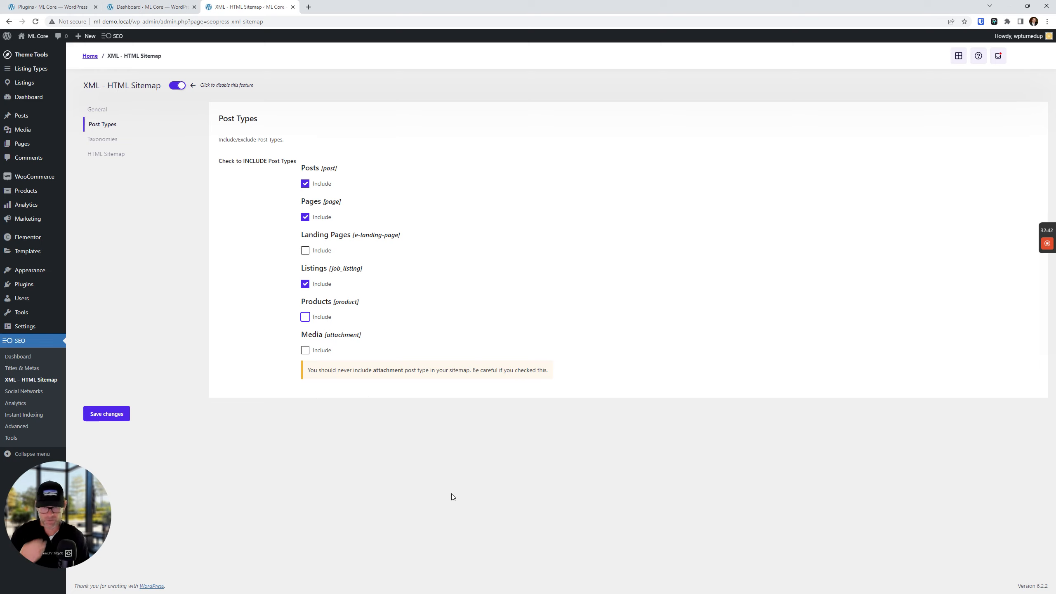
{"action": "left_click", "coordinate": [109, 413]}
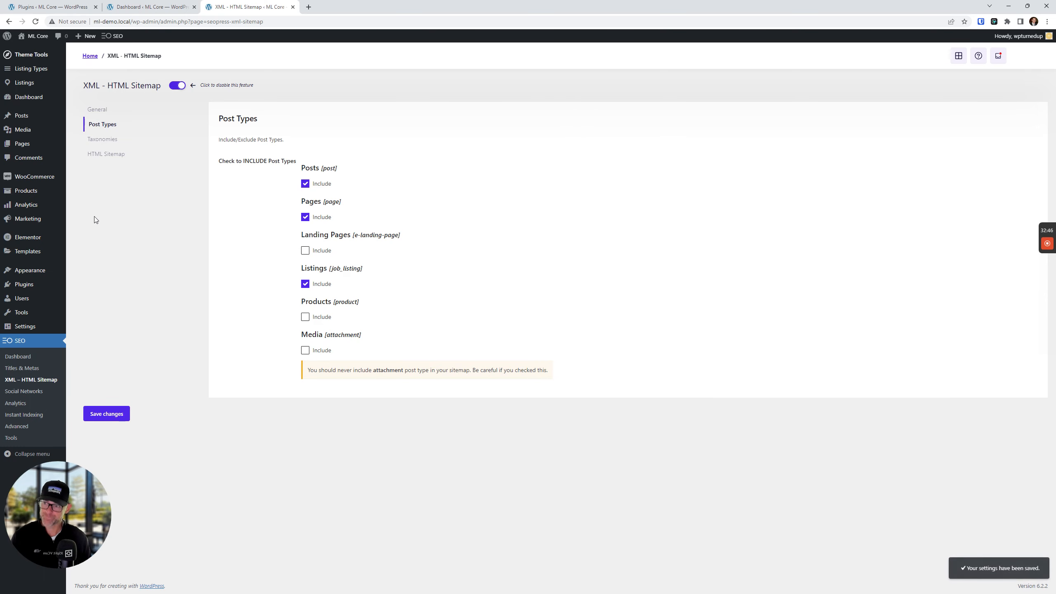
Open the sitemap's taxonomy inclusion settings.
{"action": "left_click", "coordinate": [114, 143]}
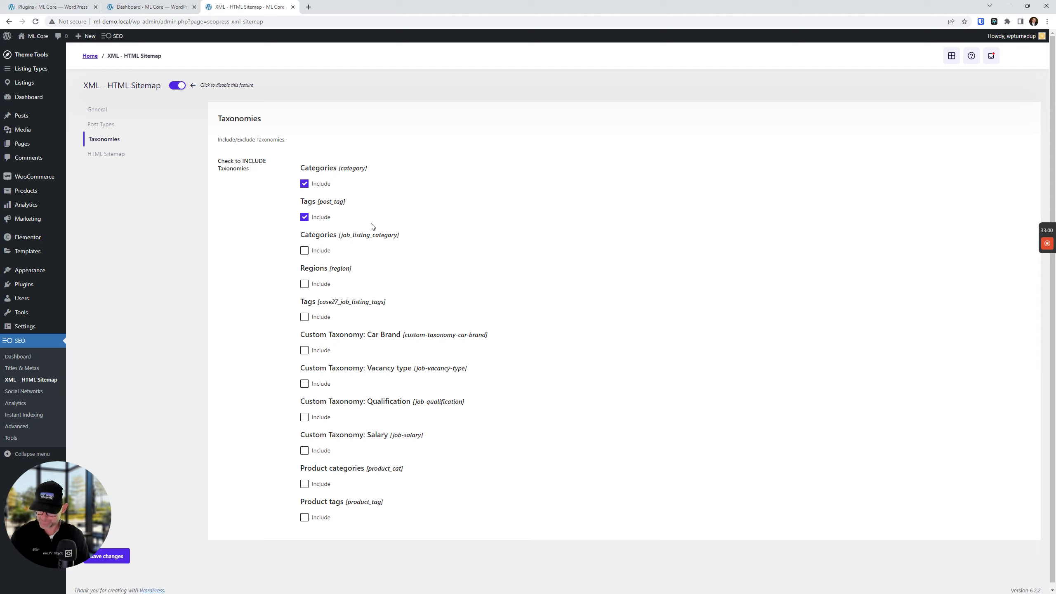
{"action": "left_click", "coordinate": [306, 218]}
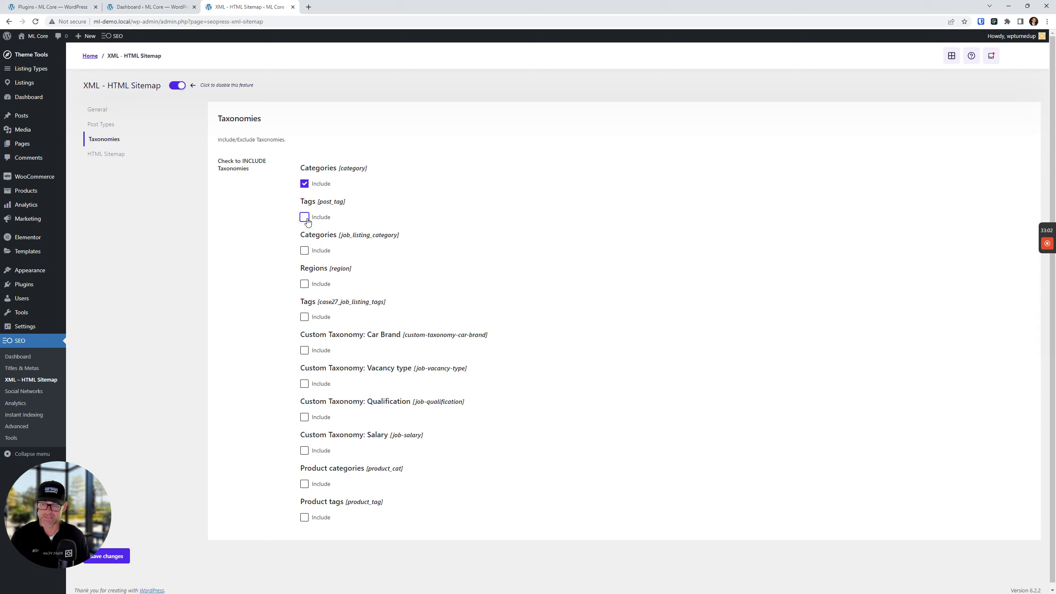
{"action": "left_click", "coordinate": [305, 317]}
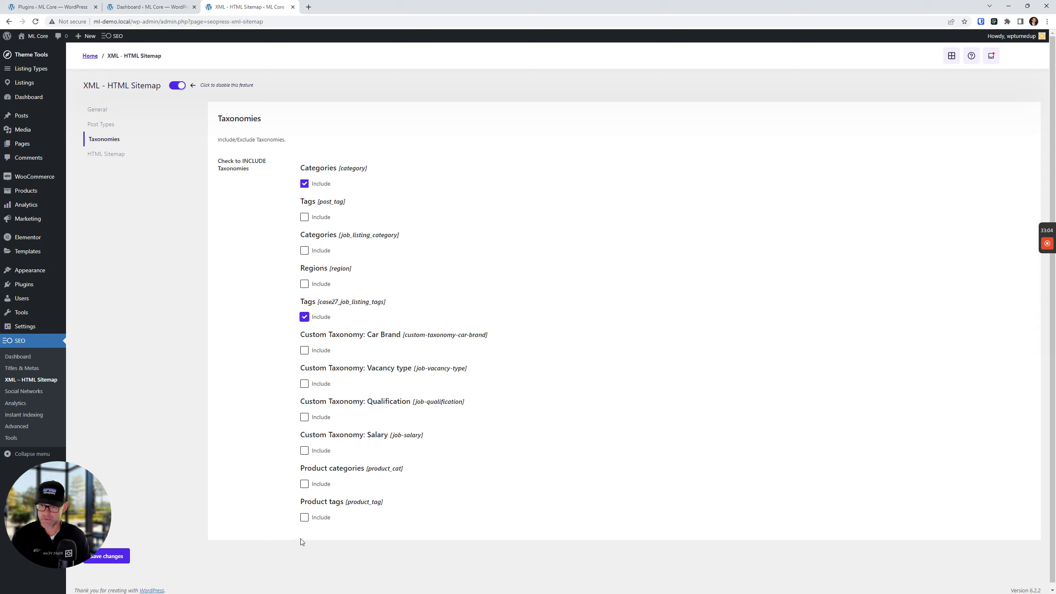
{"action": "left_click", "coordinate": [305, 517]}
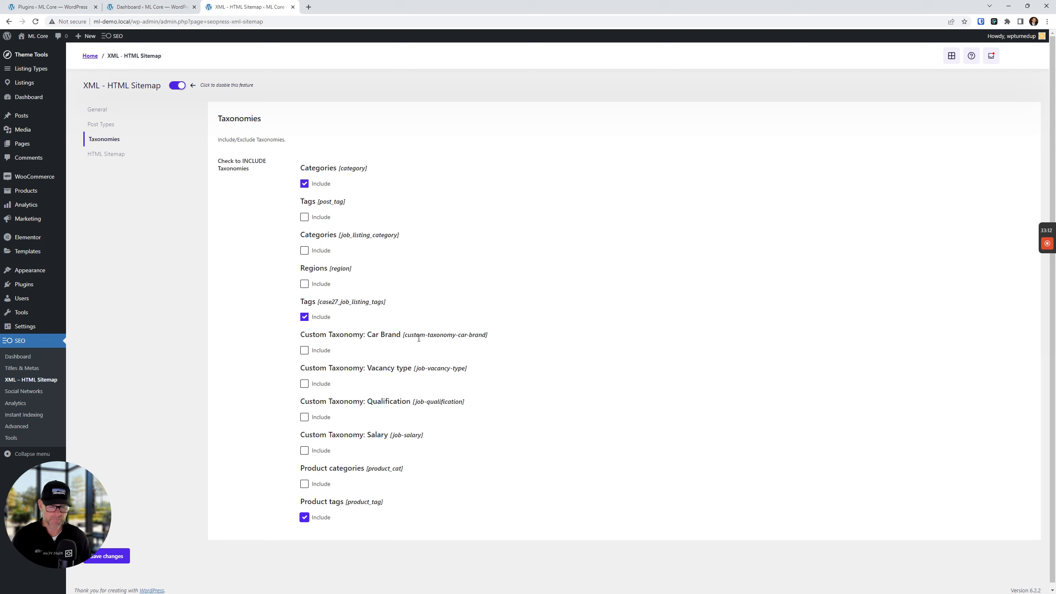
{"action": "left_click", "coordinate": [304, 217]}
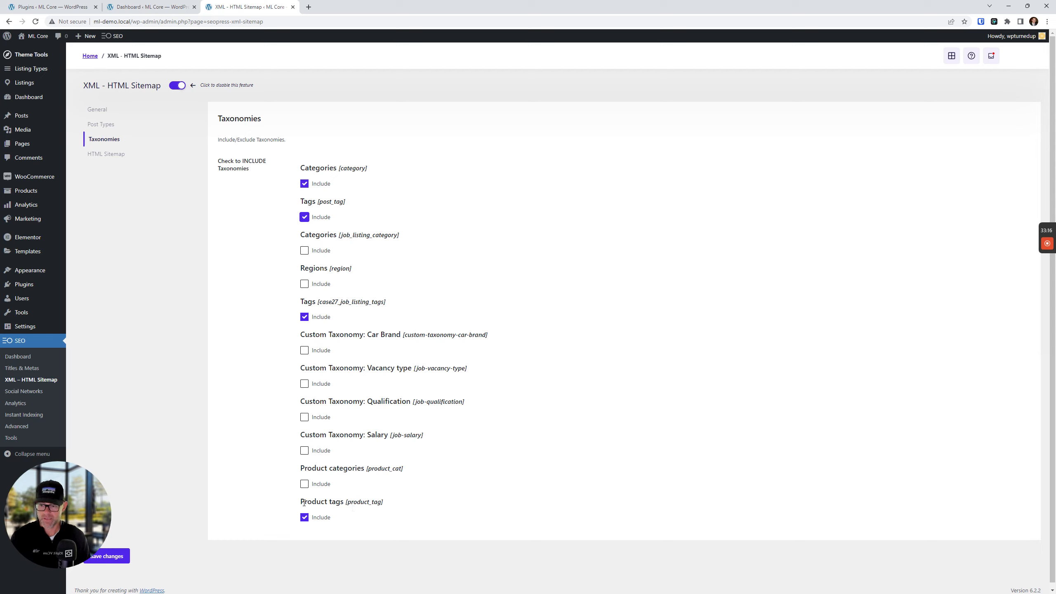
{"action": "left_click", "coordinate": [304, 484]}
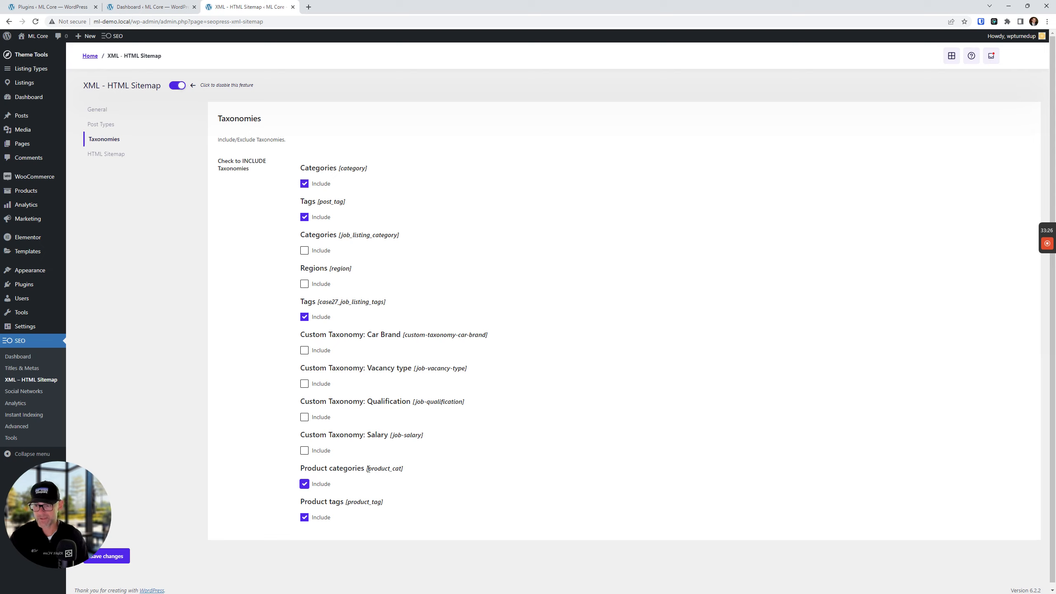
{"action": "left_click", "coordinate": [304, 451]}
{"action": "left_click", "coordinate": [305, 417]}
{"action": "left_click", "coordinate": [304, 384]}
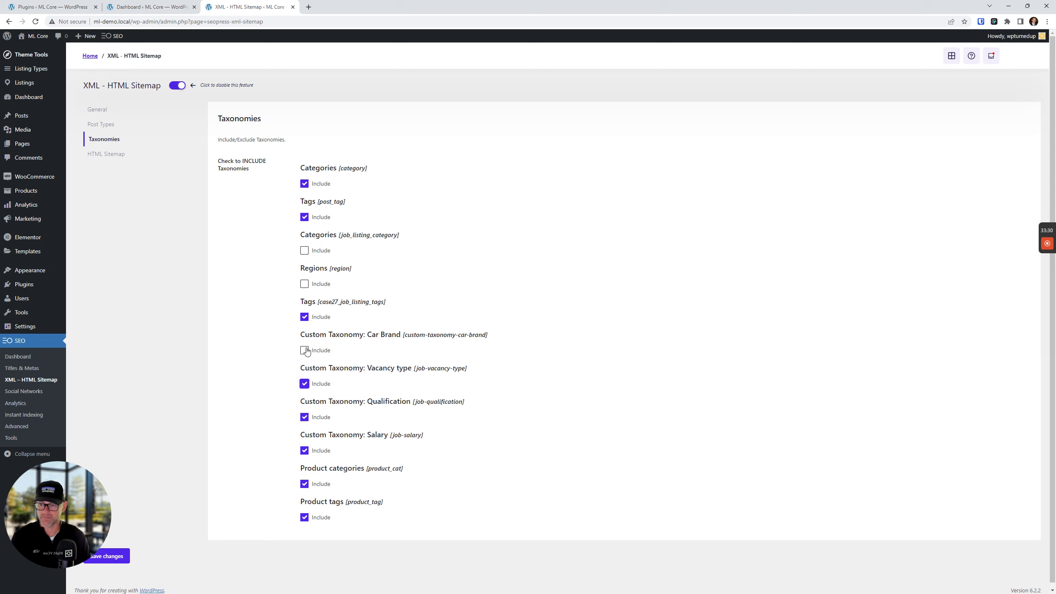
{"action": "left_click", "coordinate": [305, 350]}
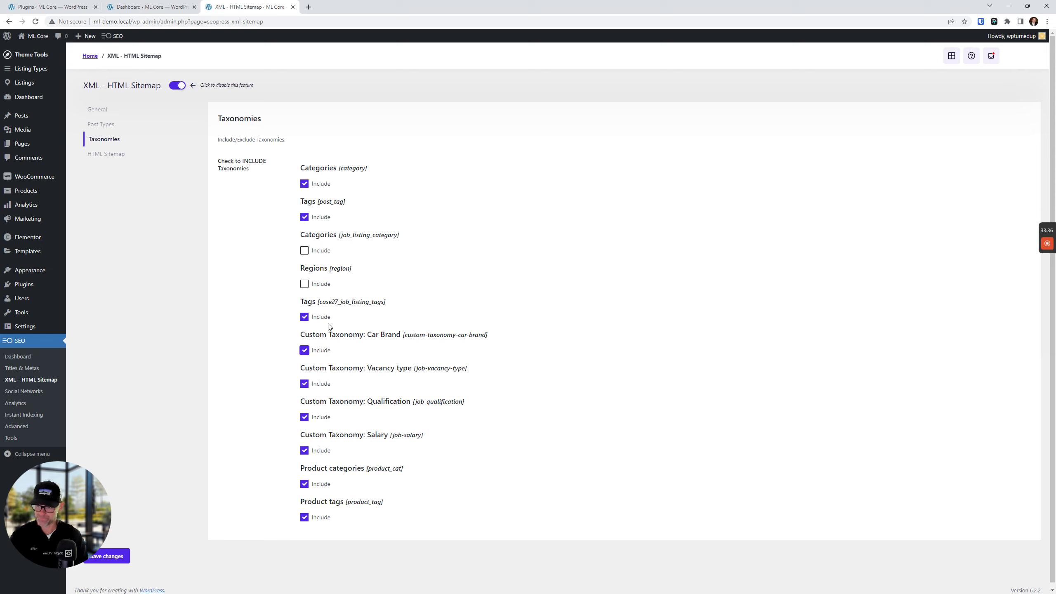
{"action": "left_click", "coordinate": [305, 517]}
{"action": "left_click", "coordinate": [305, 484]}
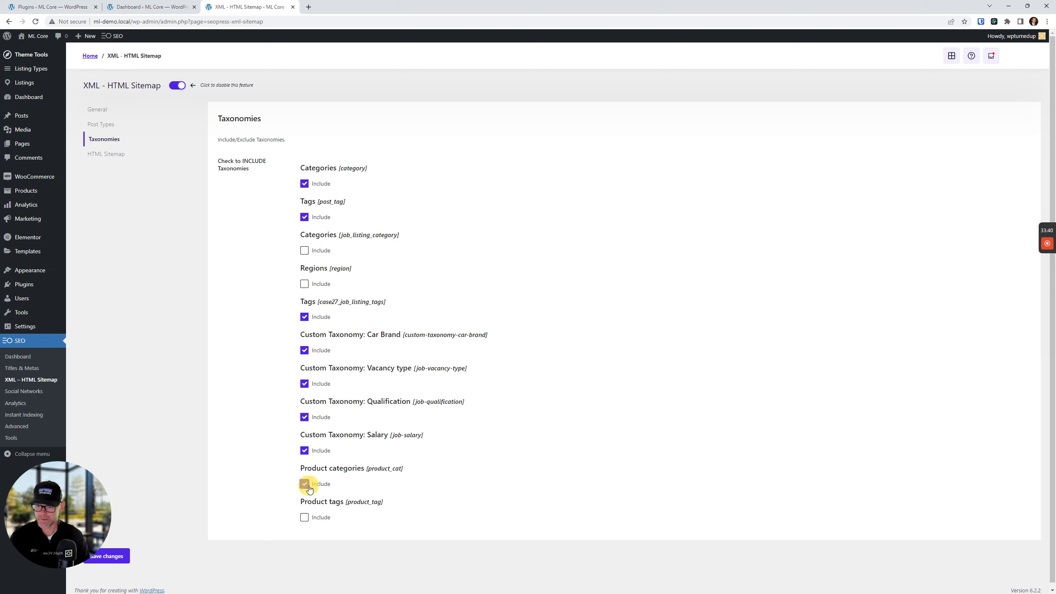
{"action": "left_click", "coordinate": [304, 450]}
{"action": "left_click", "coordinate": [305, 417]}
{"action": "left_click", "coordinate": [304, 384]}
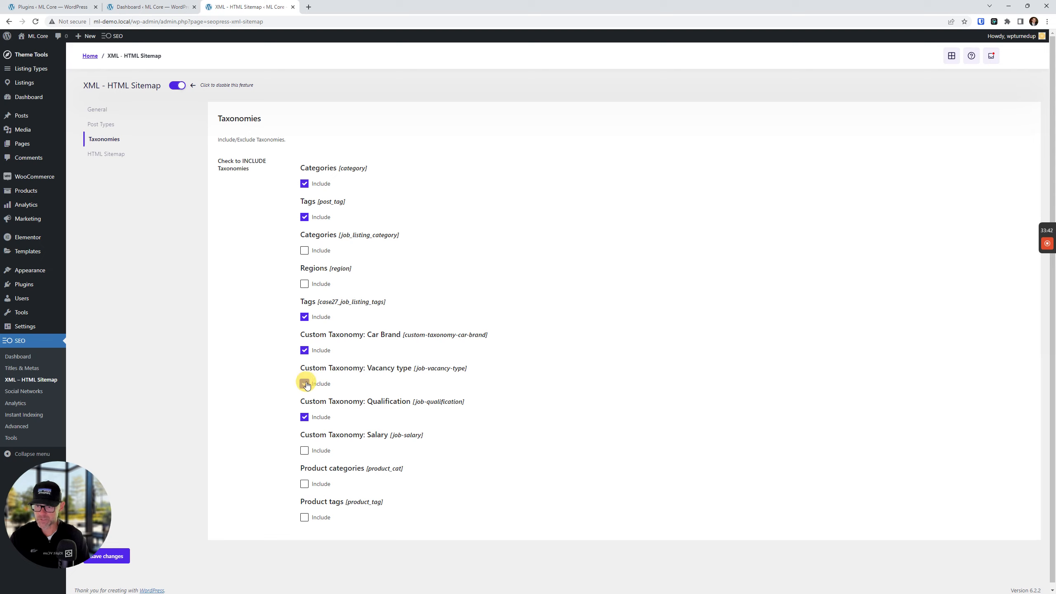
{"action": "left_click", "coordinate": [305, 351]}
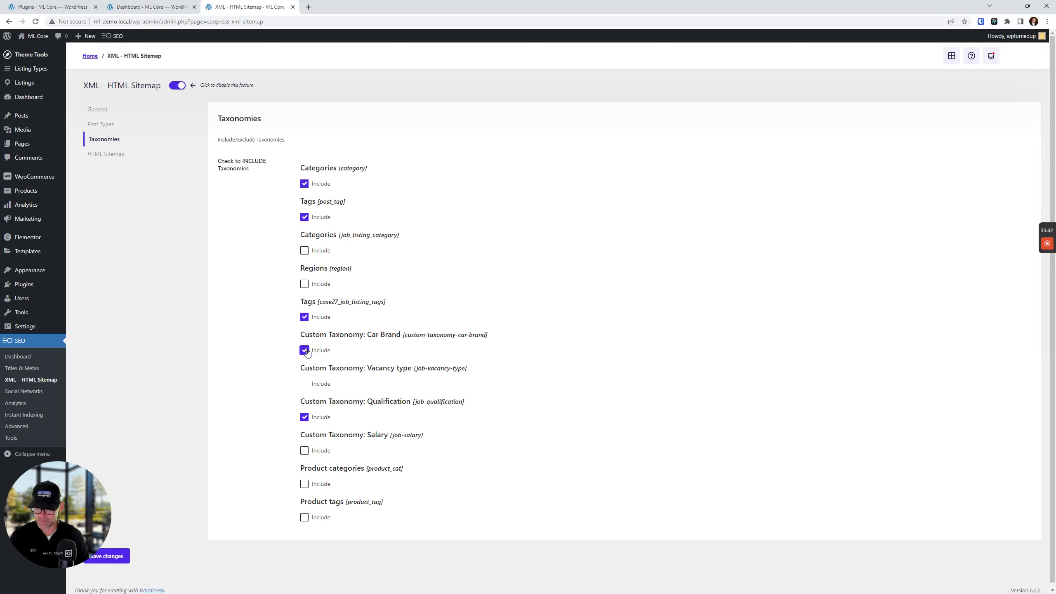
{"action": "left_click", "coordinate": [305, 316]}
Include the Regions and job_listing_category taxonomies in the sitemap, exclude the post_tag Tags, and save the changes.
{"action": "left_click", "coordinate": [304, 284]}
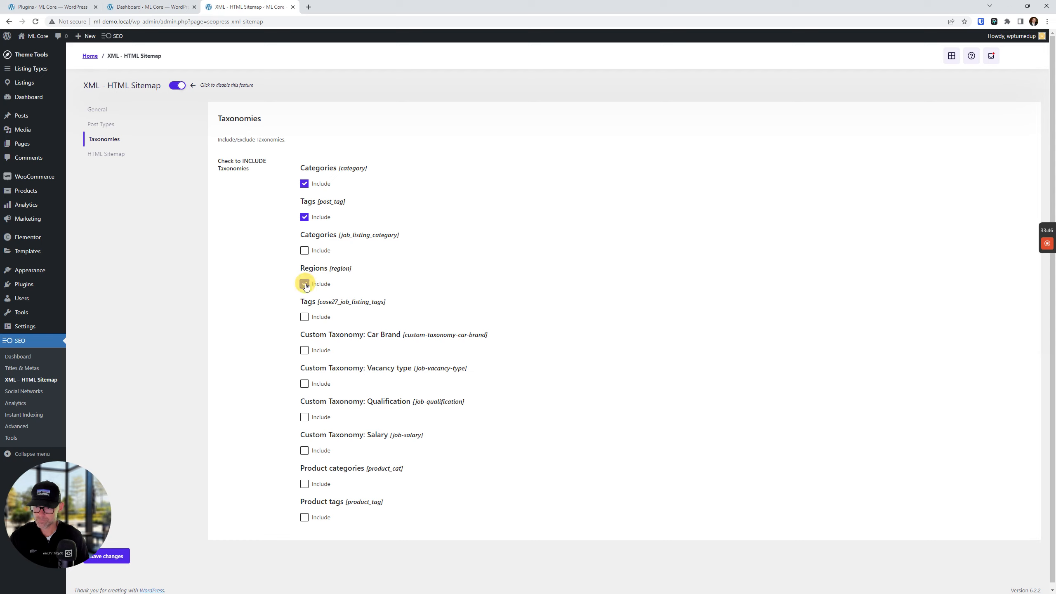
{"action": "left_click", "coordinate": [304, 250]}
{"action": "left_click", "coordinate": [304, 217]}
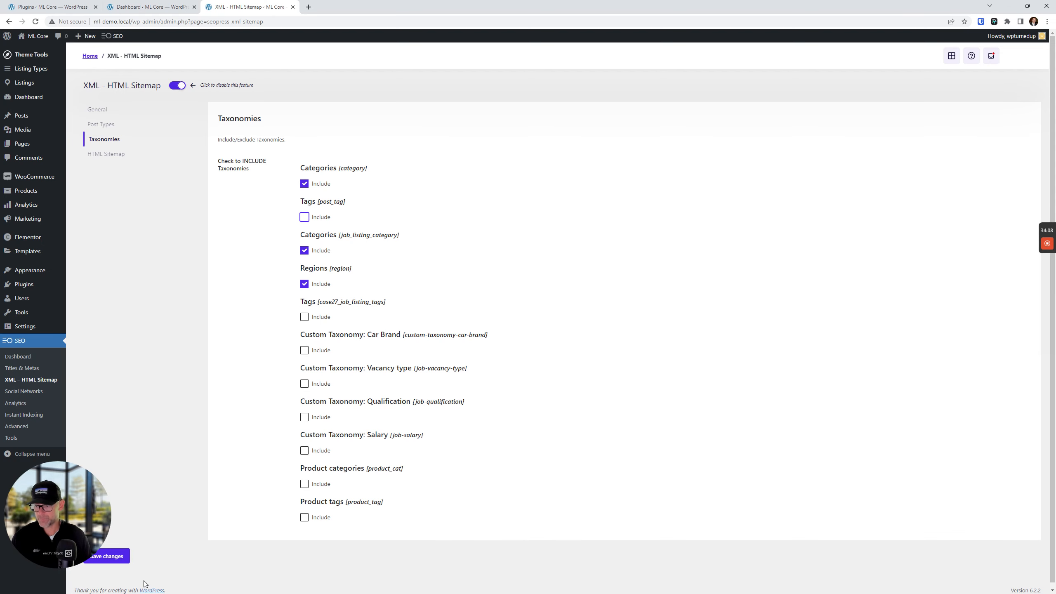
{"action": "left_click", "coordinate": [123, 565]}
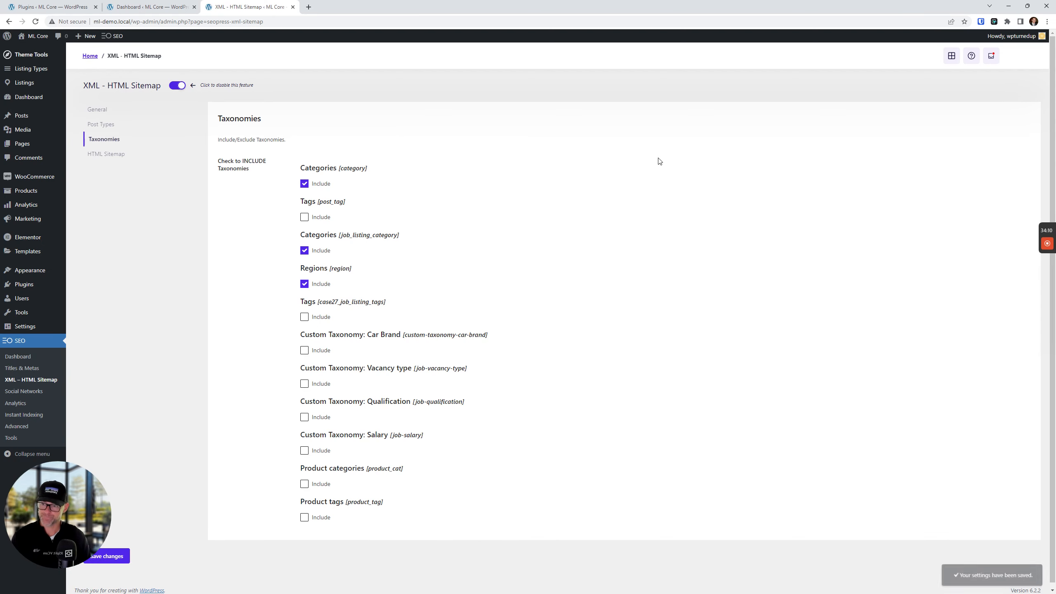
Copy the [seopress_html_sitemap] shortcode from the HTML Sitemap settings.
{"action": "left_click", "coordinate": [102, 154]}
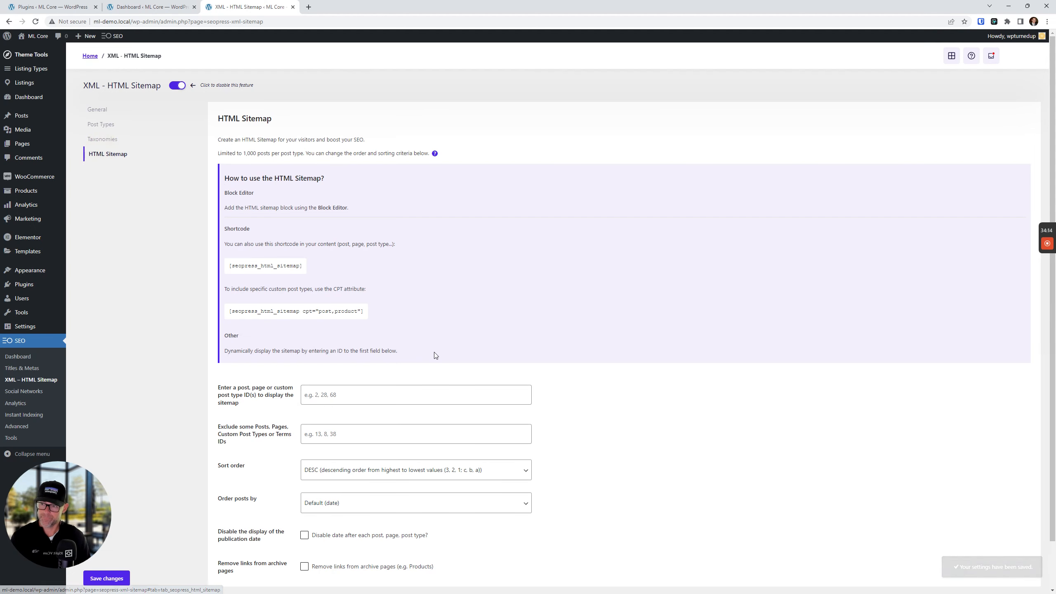
{"action": "scroll", "coordinate": [596, 332], "scroll_direction": "down", "scroll_amount": 2}
{"action": "scroll", "coordinate": [596, 332], "scroll_direction": "up", "scroll_amount": 2}
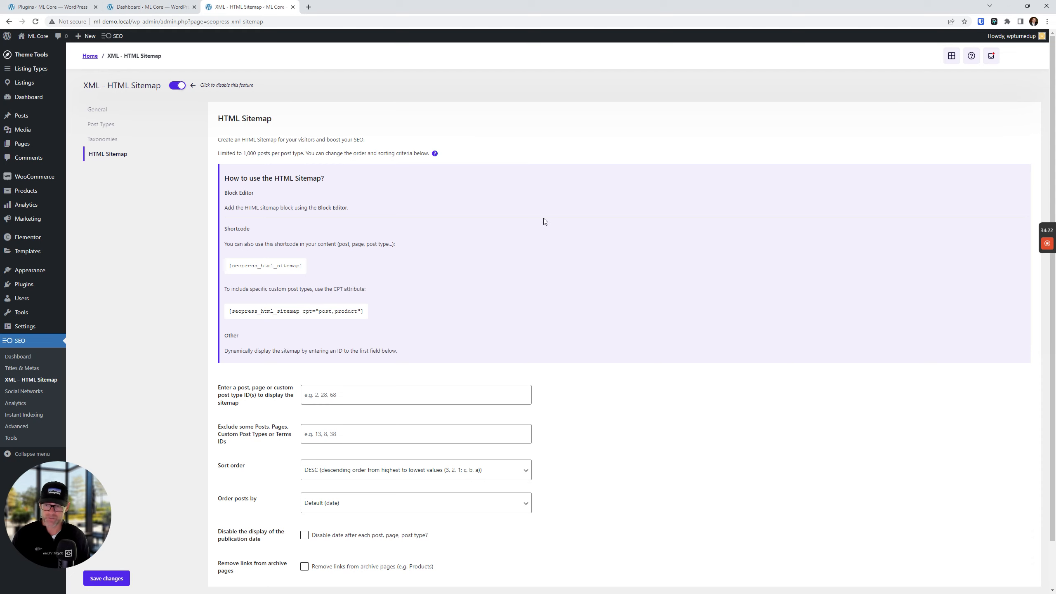
{"action": "triple_click", "coordinate": [285, 271]}
{"action": "right_click", "coordinate": [286, 270]}
{"action": "left_click", "coordinate": [307, 276]}
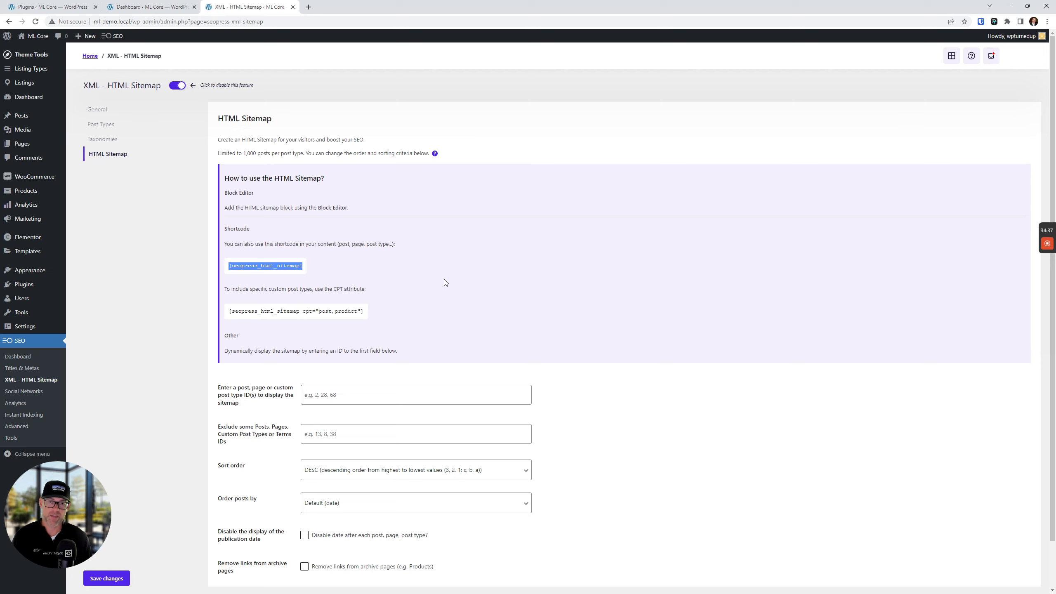
Examine the HTML sitemap's display fields and the available options for ordering posts.
{"action": "scroll", "coordinate": [420, 288], "scroll_direction": "down", "scroll_amount": 2}
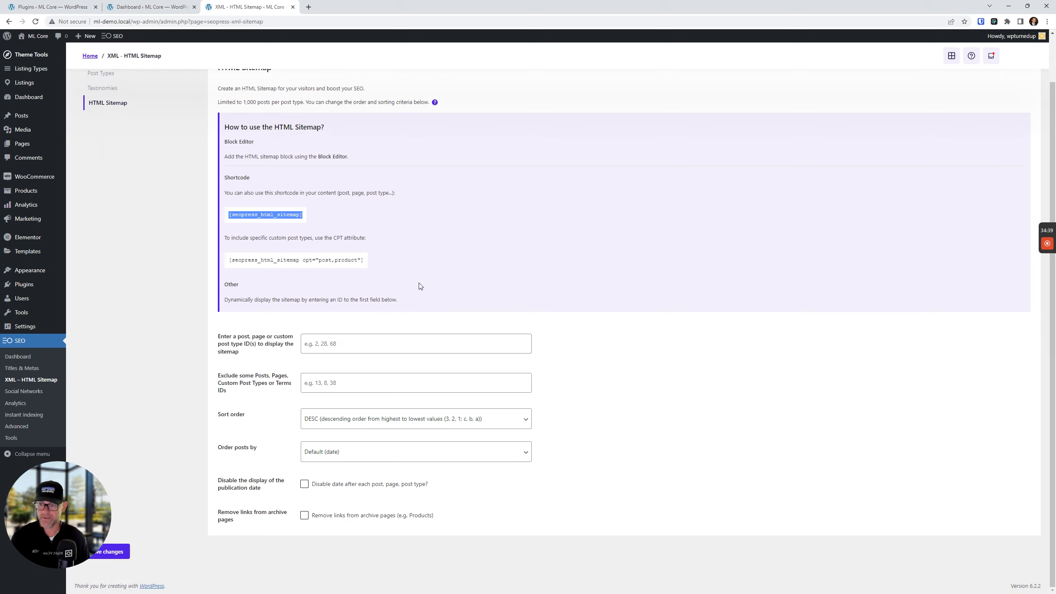
{"action": "left_click", "coordinate": [372, 345]}
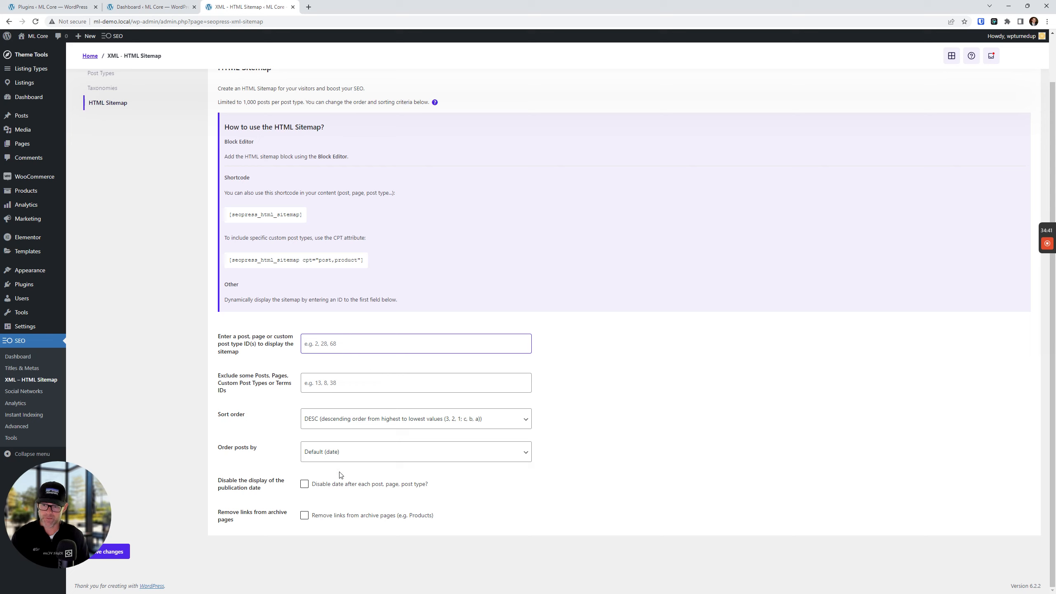
{"action": "left_click", "coordinate": [330, 452]}
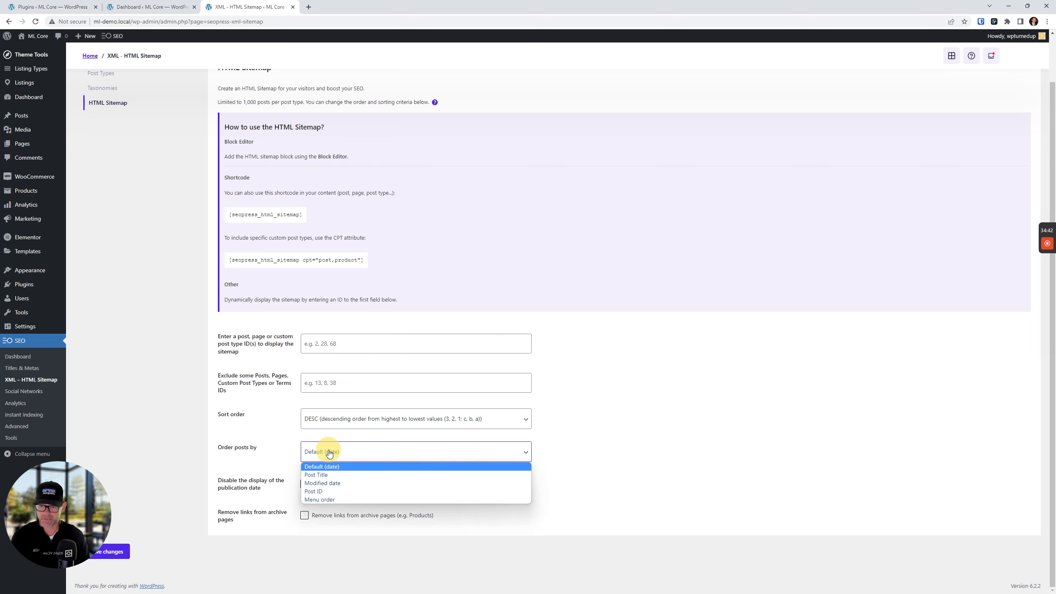
{"action": "left_click", "coordinate": [616, 452]}
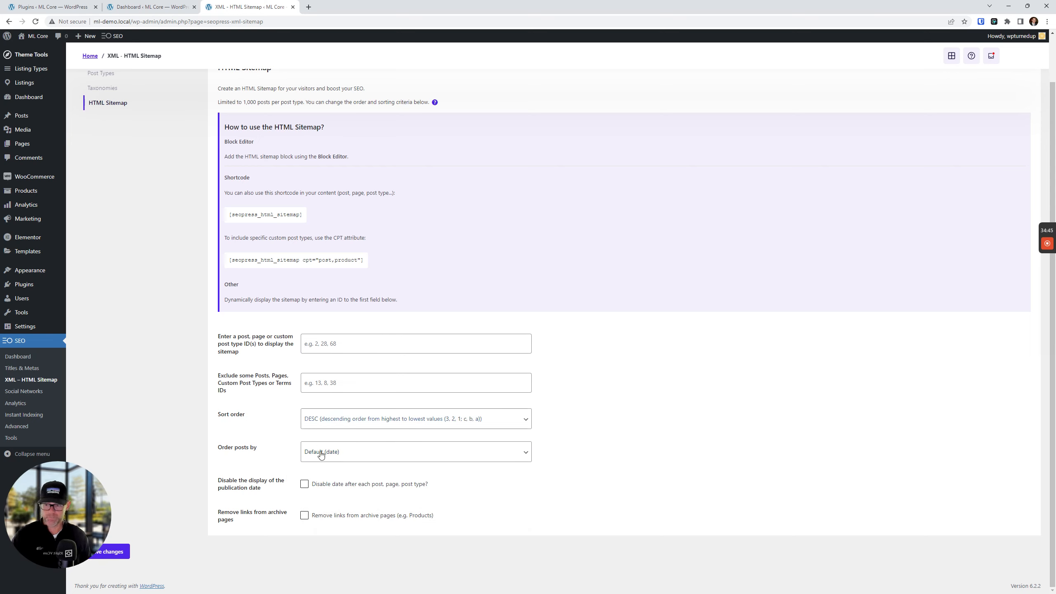
Save the HTML Sitemap settings.
{"action": "scroll", "coordinate": [373, 291], "scroll_direction": "up", "scroll_amount": 2}
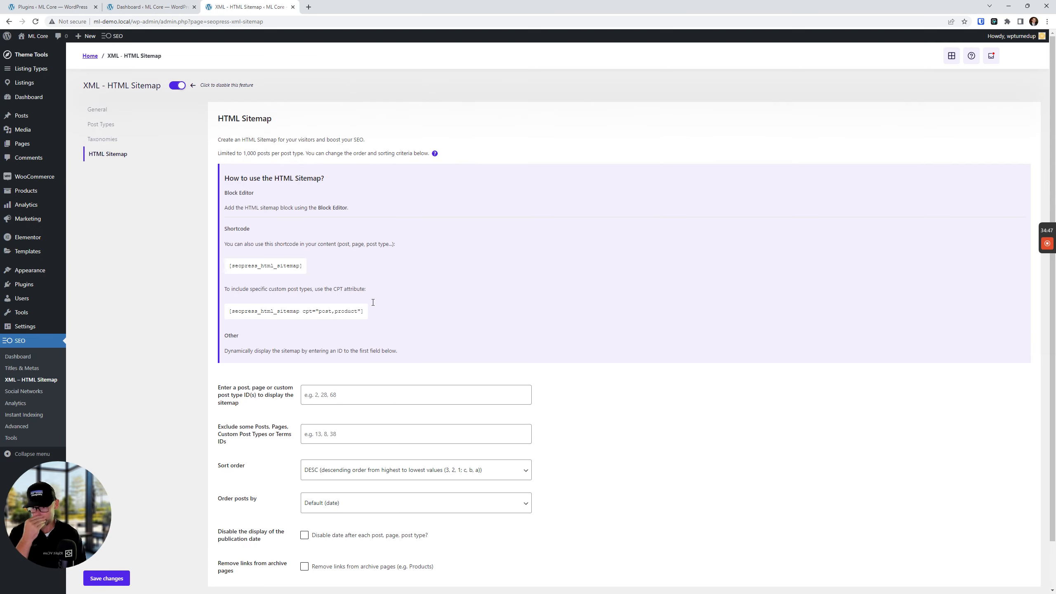
{"action": "left_click", "coordinate": [122, 580]}
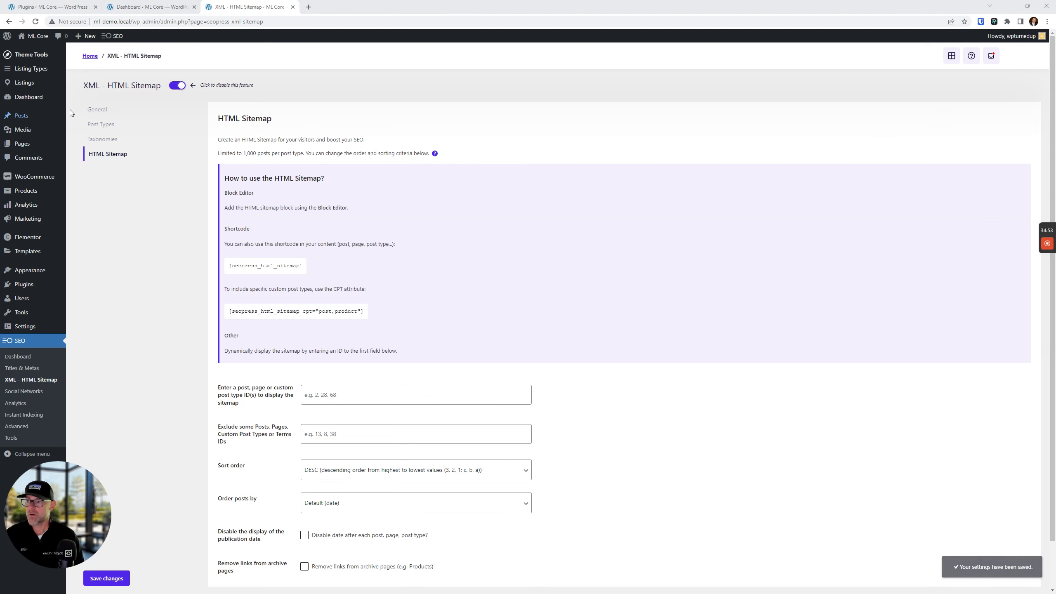
Open the XML sitemap index from the General sitemap settings and inspect its job_listing and post sitemaps.
{"action": "left_click", "coordinate": [88, 112]}
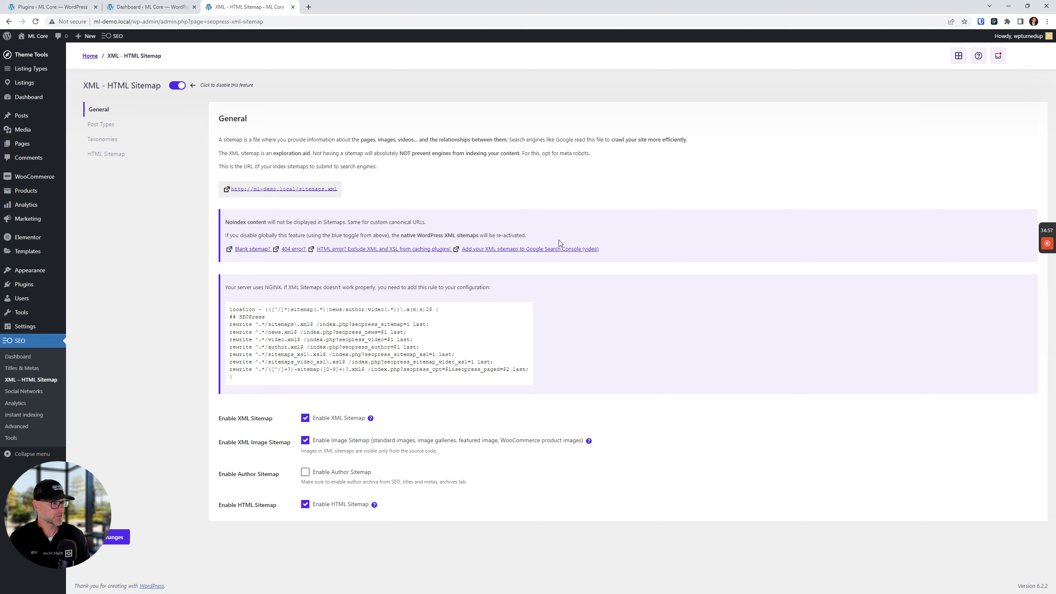
{"action": "left_click", "coordinate": [319, 189]}
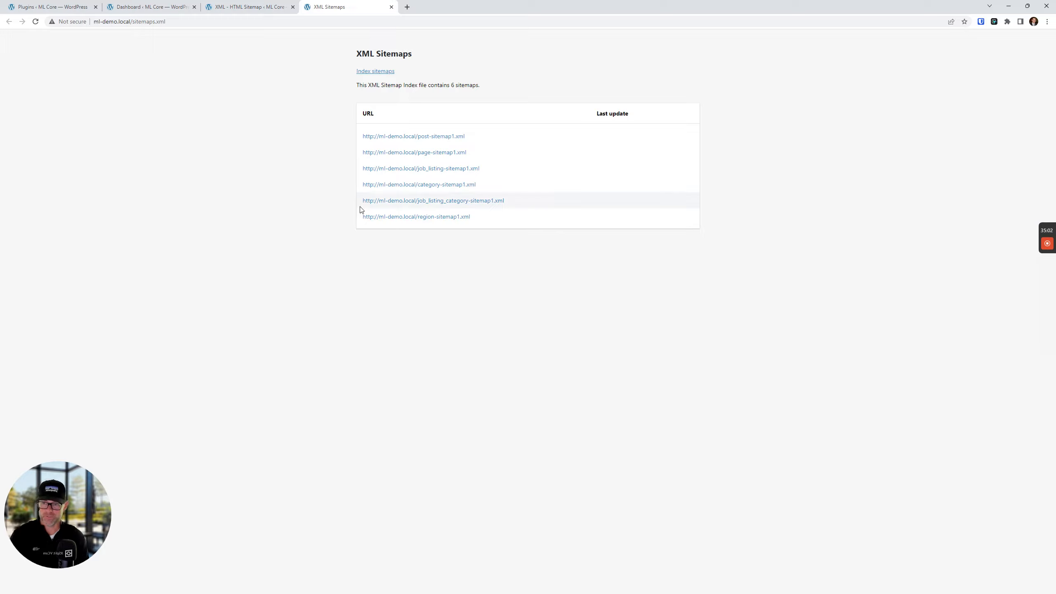
{"action": "left_click", "coordinate": [469, 281]}
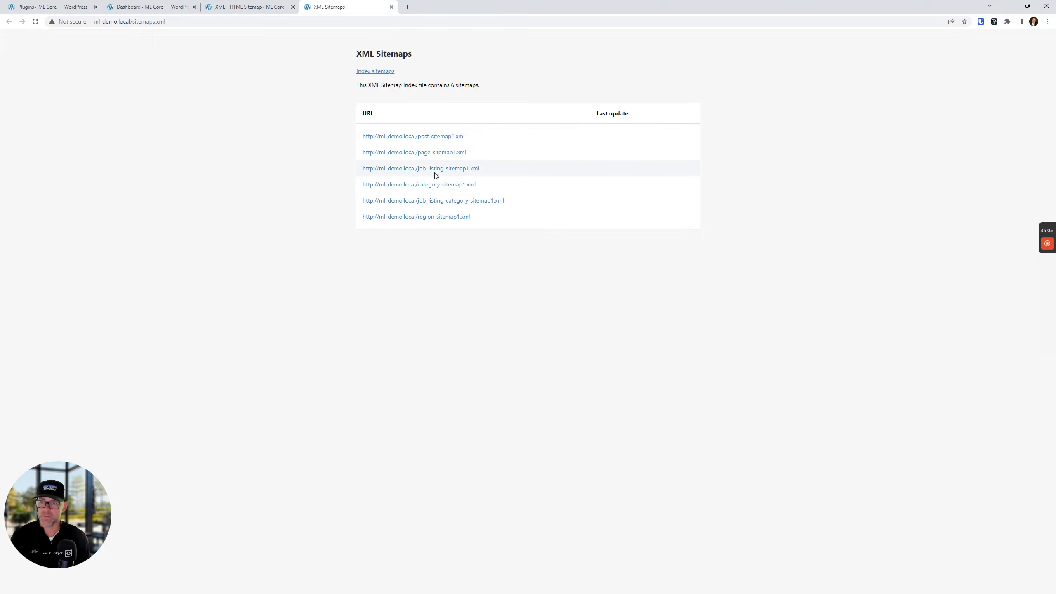
{"action": "left_click", "coordinate": [453, 172]}
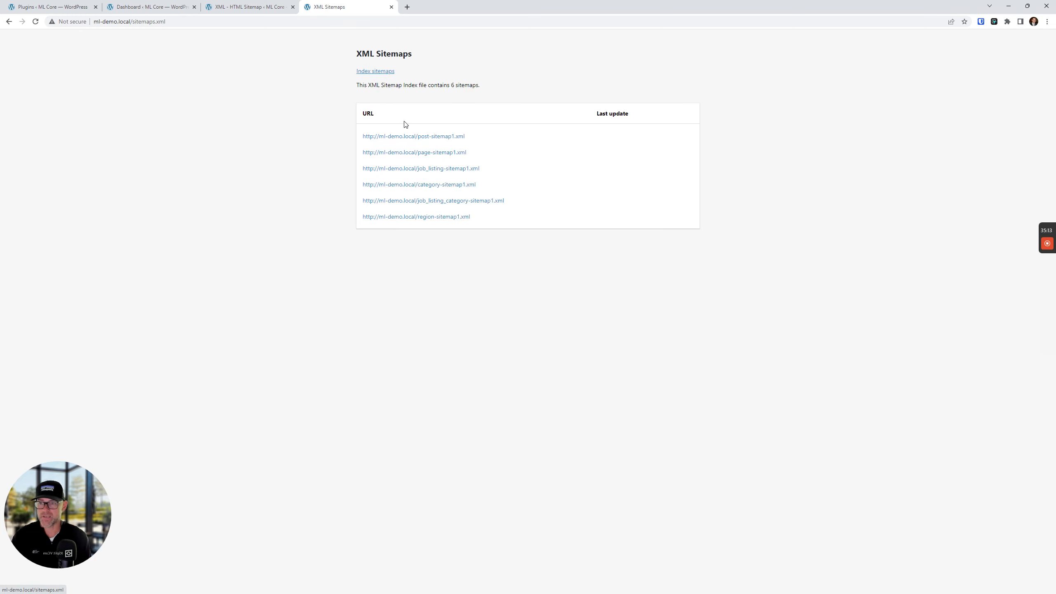
{"action": "left_click", "coordinate": [446, 137]}
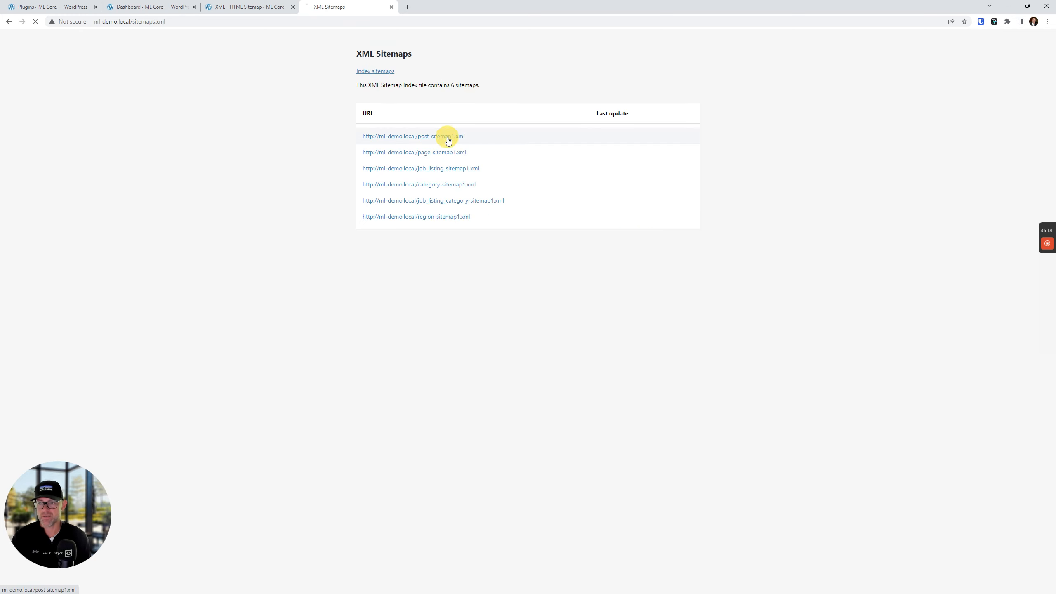
Inspect the region sitemap and its Prague page from the sitemap index, and close the sitemap's browser tab.
{"action": "left_click", "coordinate": [388, 72]}
{"action": "left_click", "coordinate": [440, 217]}
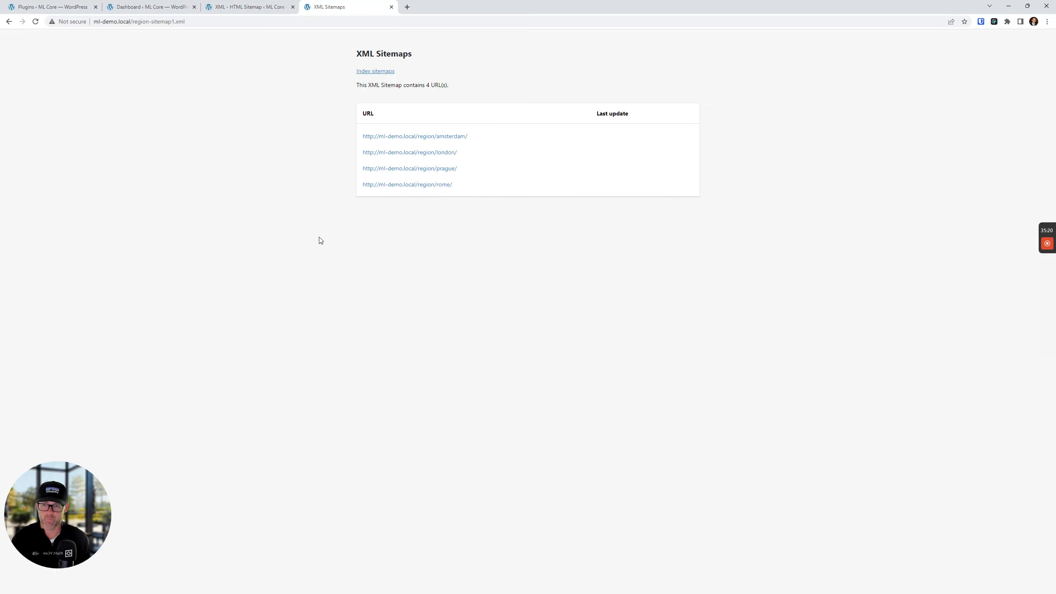
{"action": "left_click", "coordinate": [449, 170]}
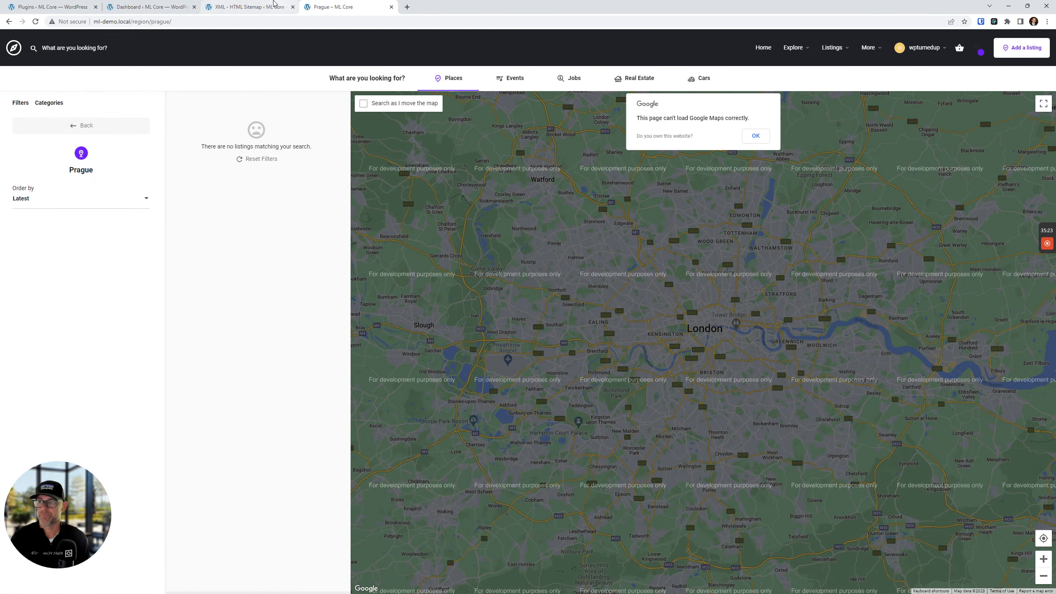
{"action": "left_click", "coordinate": [274, 4]}
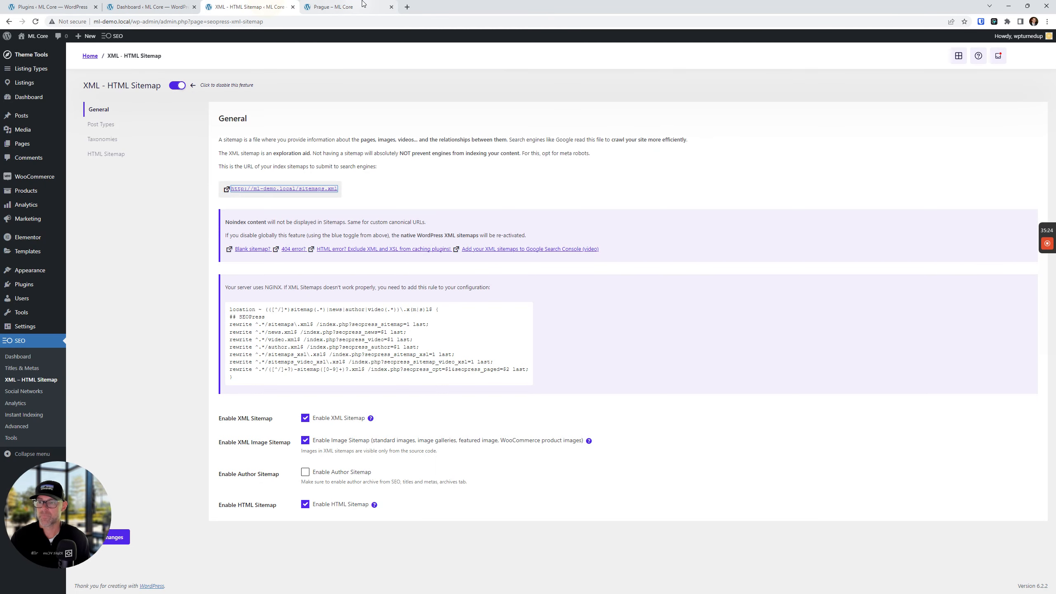
{"action": "left_click", "coordinate": [391, 6]}
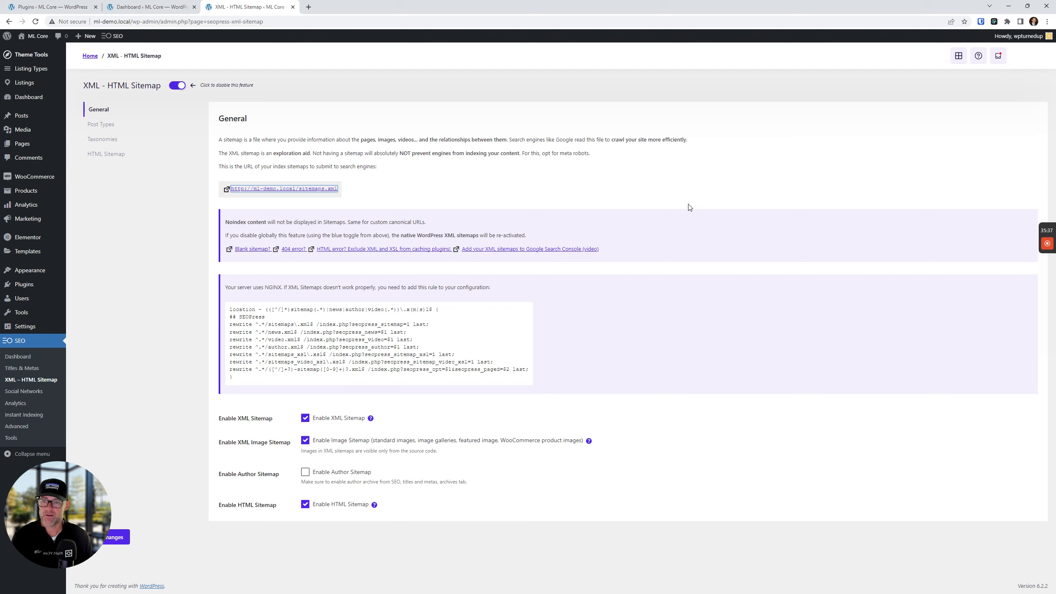
Examine the NGINX rewrite rules supplied in the General sitemap settings, highlighting the code block.
{"action": "left_click", "coordinate": [691, 190]}
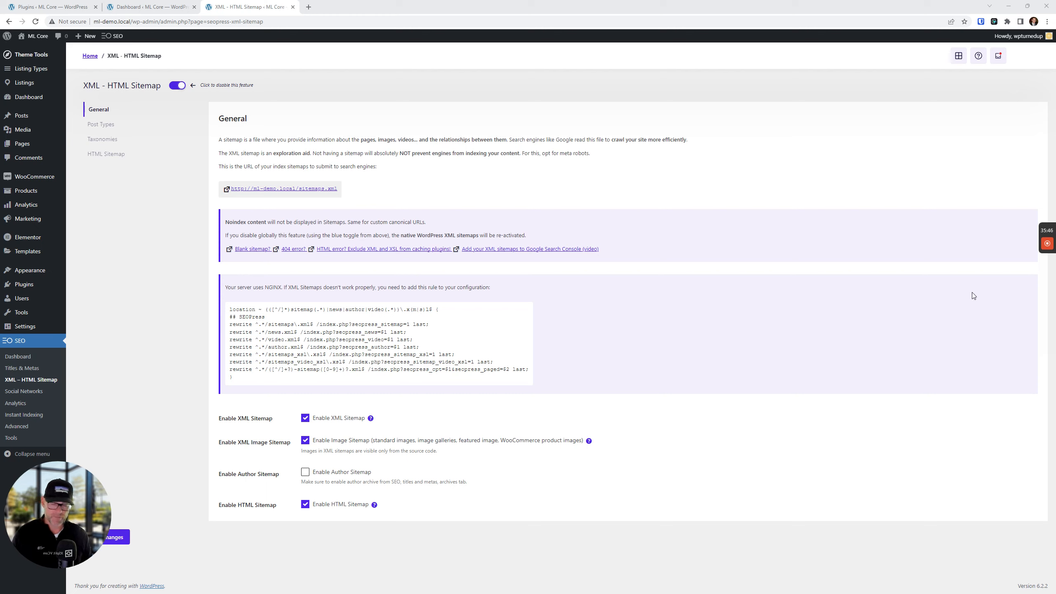
{"action": "triple_click", "coordinate": [381, 347]}
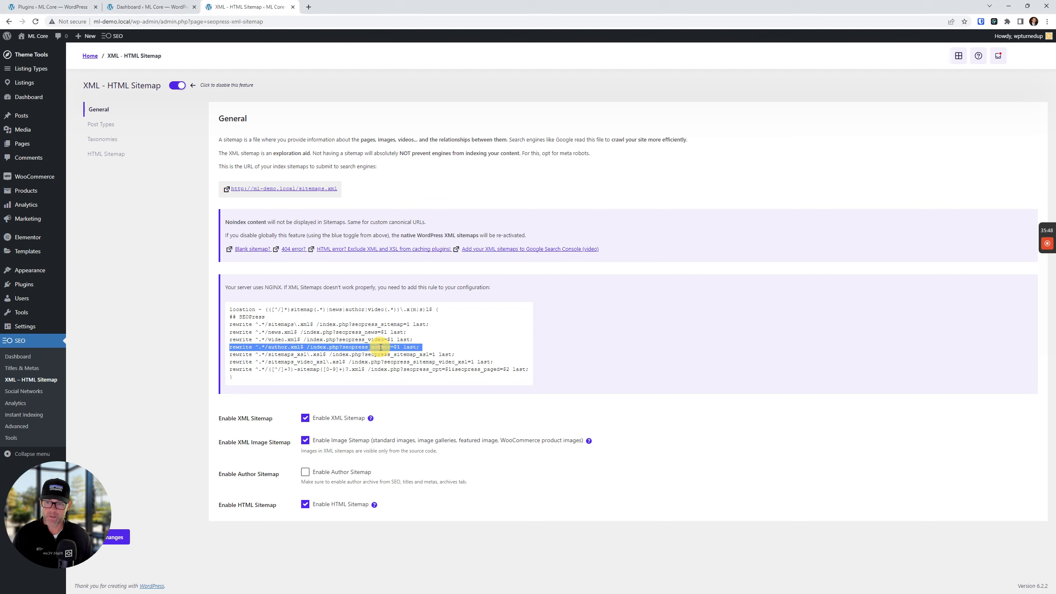
{"action": "left_click", "coordinate": [380, 347]}
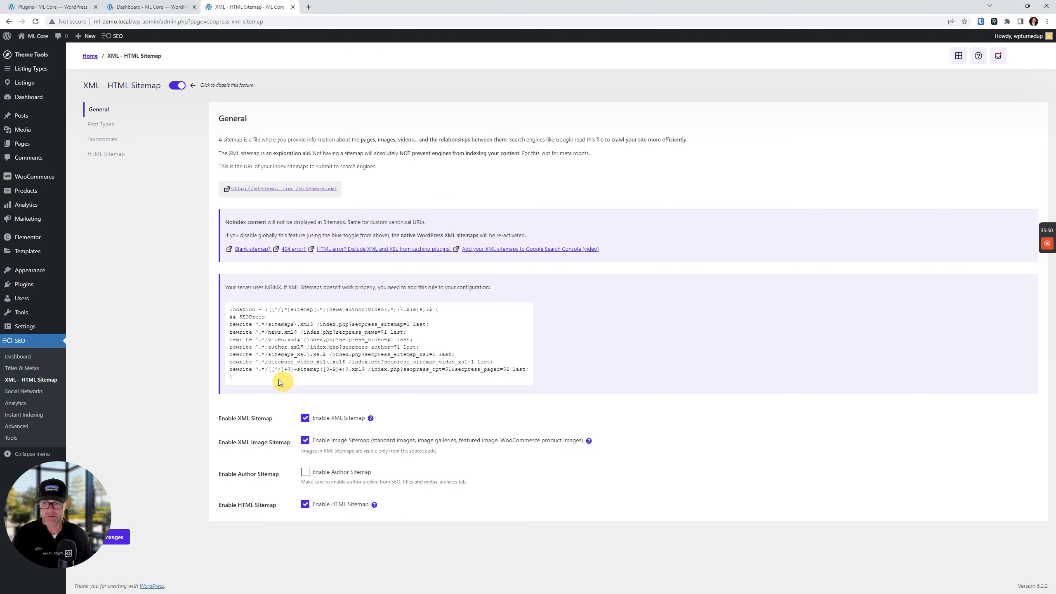
{"action": "left_click_drag", "start_coordinate": [278, 380], "coordinate": [227, 311]}
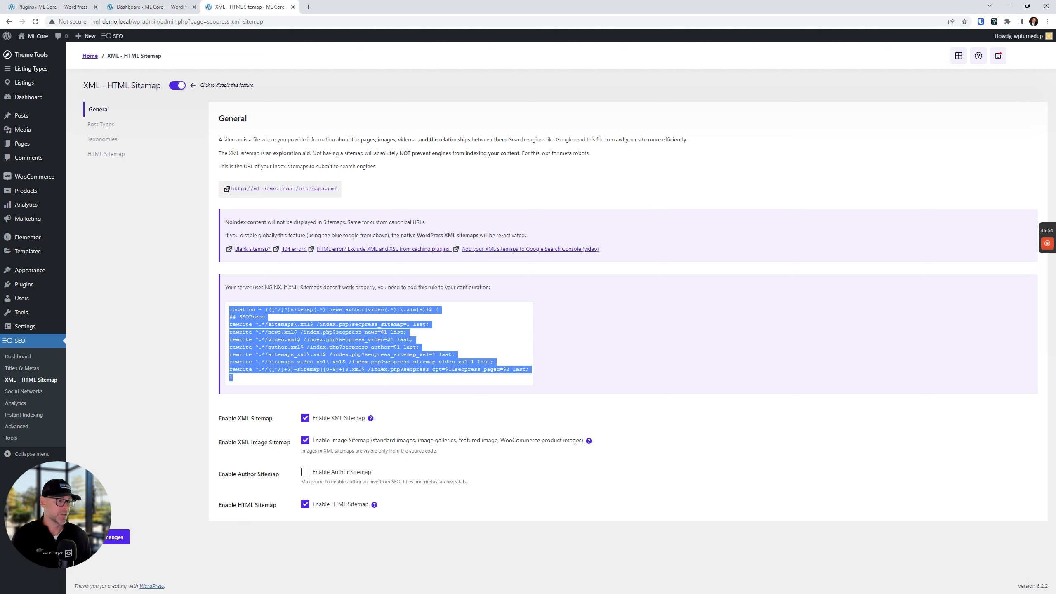
{"action": "left_click", "coordinate": [296, 415]}
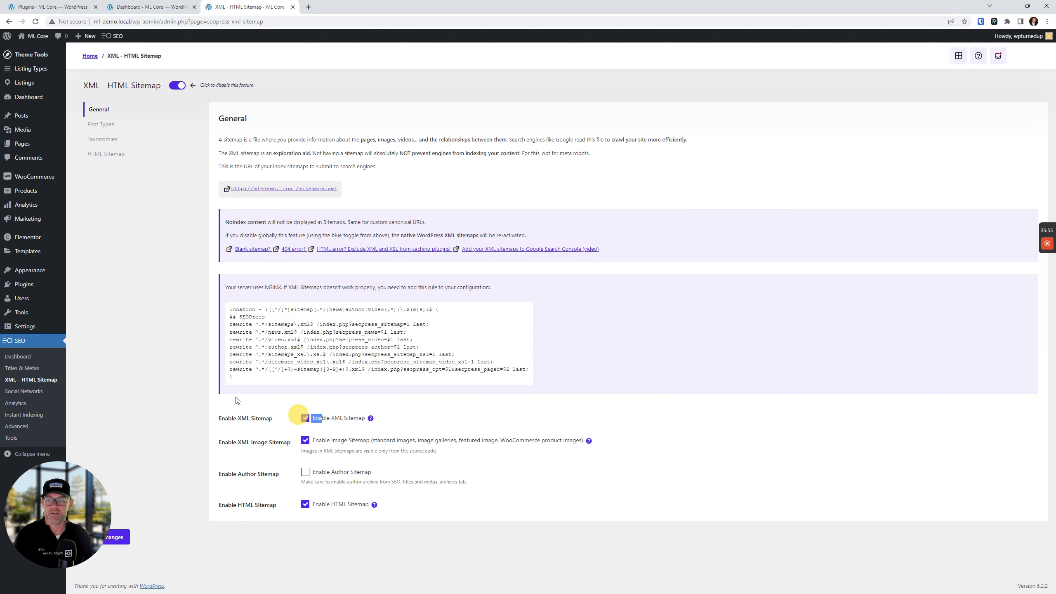
{"action": "triple_click", "coordinate": [369, 361]}
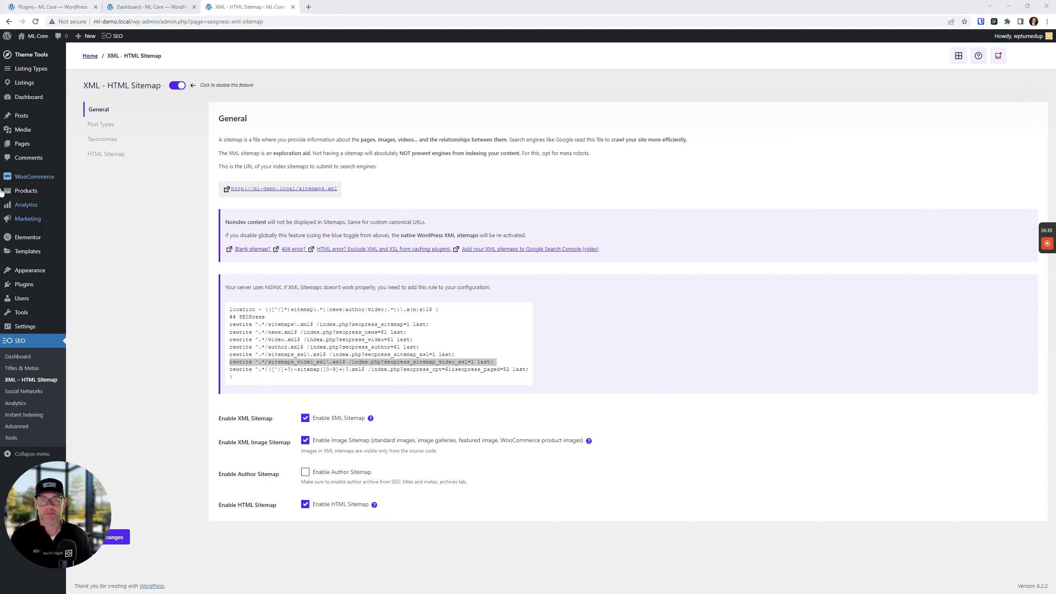
Close the sitemap settings and open the Social Networks settings from the SEO dashboard in a new browser tab.
{"action": "left_click", "coordinate": [301, 9]}
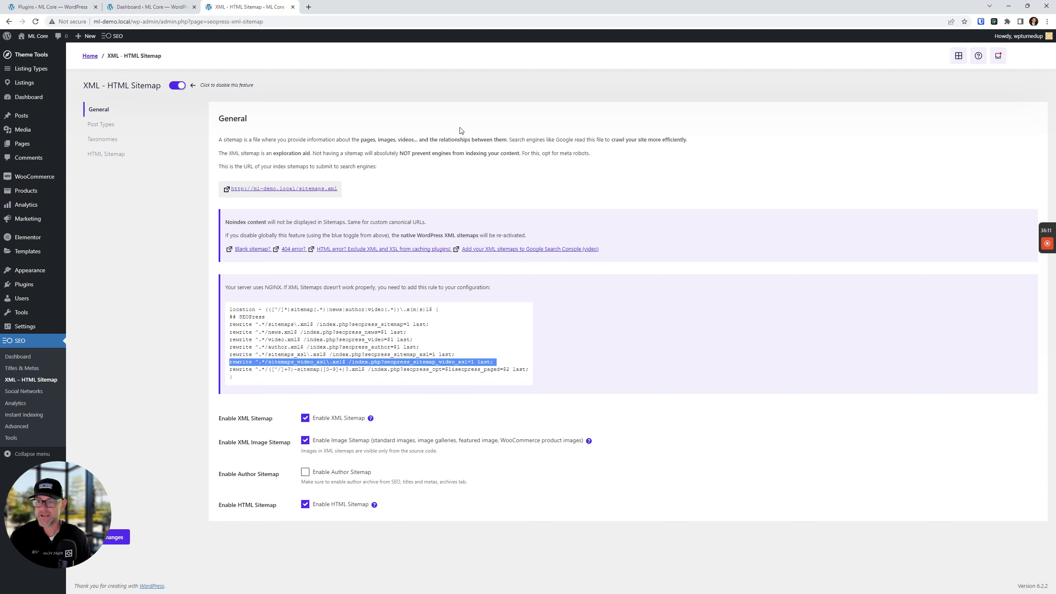
{"action": "left_click", "coordinate": [294, 7]}
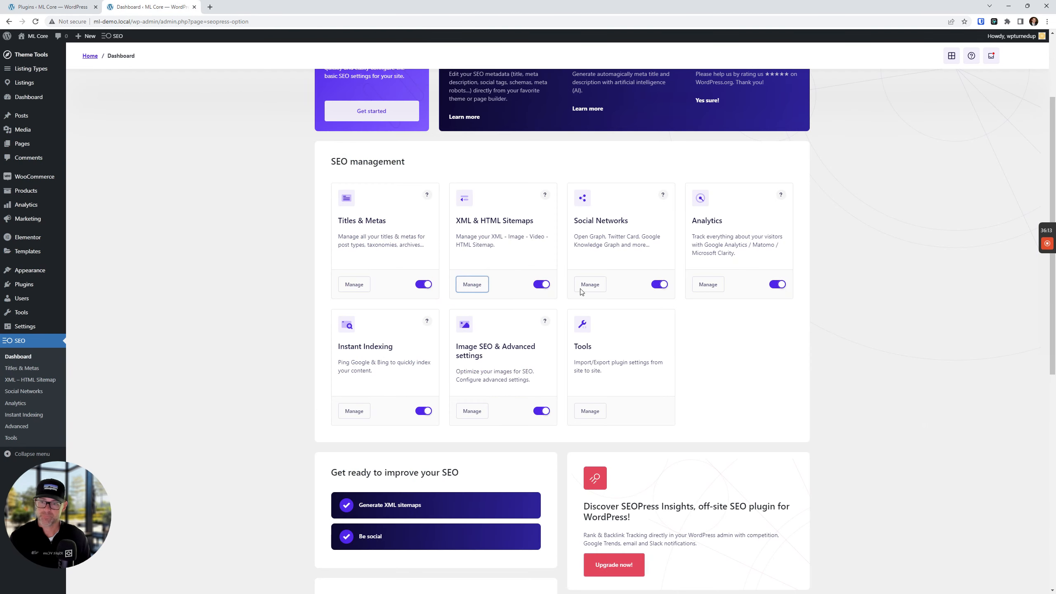
{"action": "right_click", "coordinate": [594, 282]}
{"action": "left_click", "coordinate": [637, 289]}
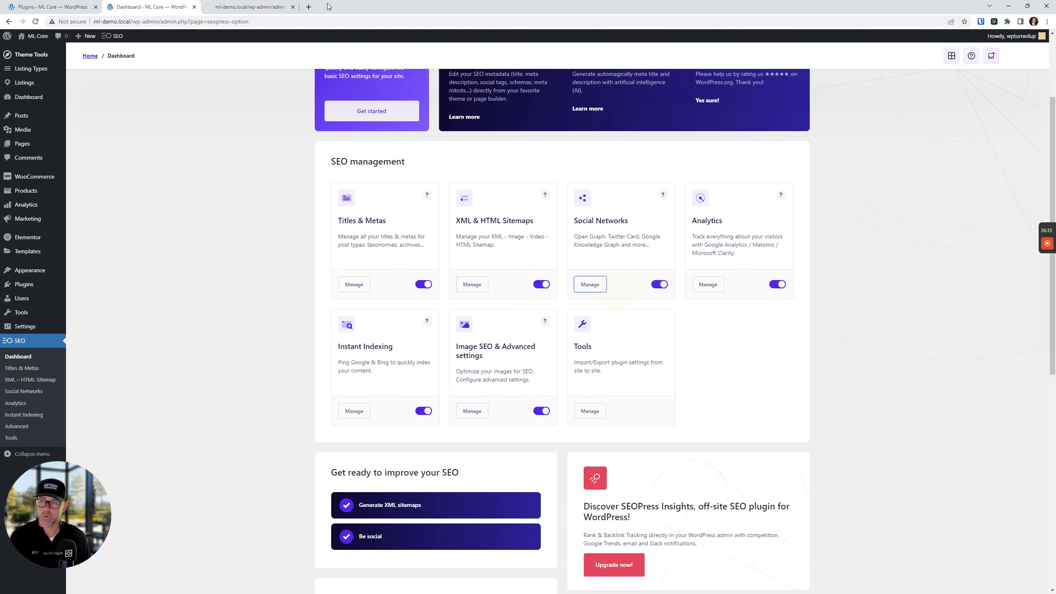
{"action": "left_click", "coordinate": [250, 6]}
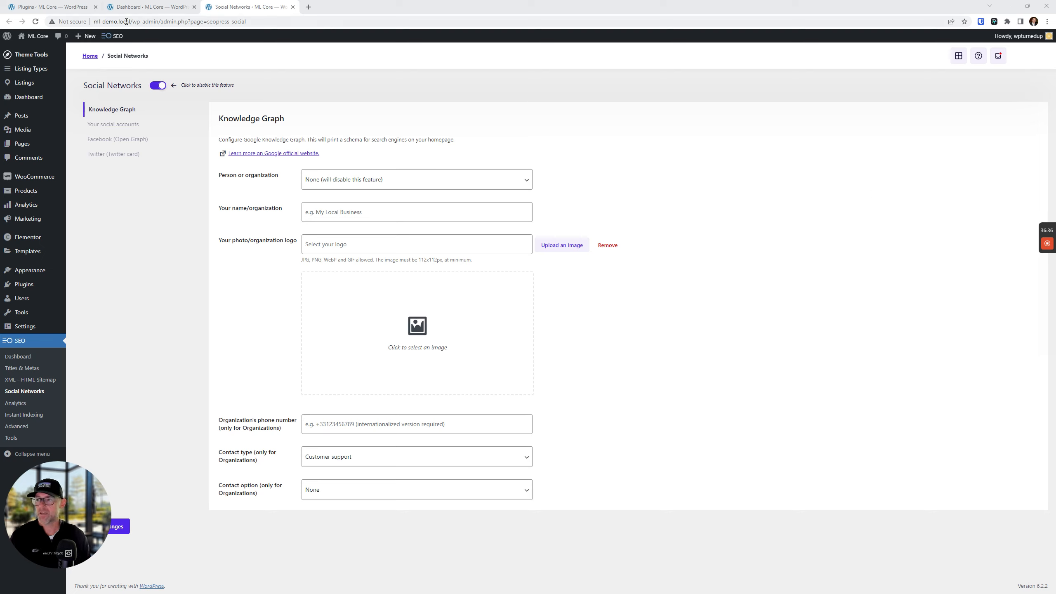
Open the site's homepage in a new browser tab and compare the page with its HTML source.
{"action": "middle_click", "coordinate": [36, 37]}
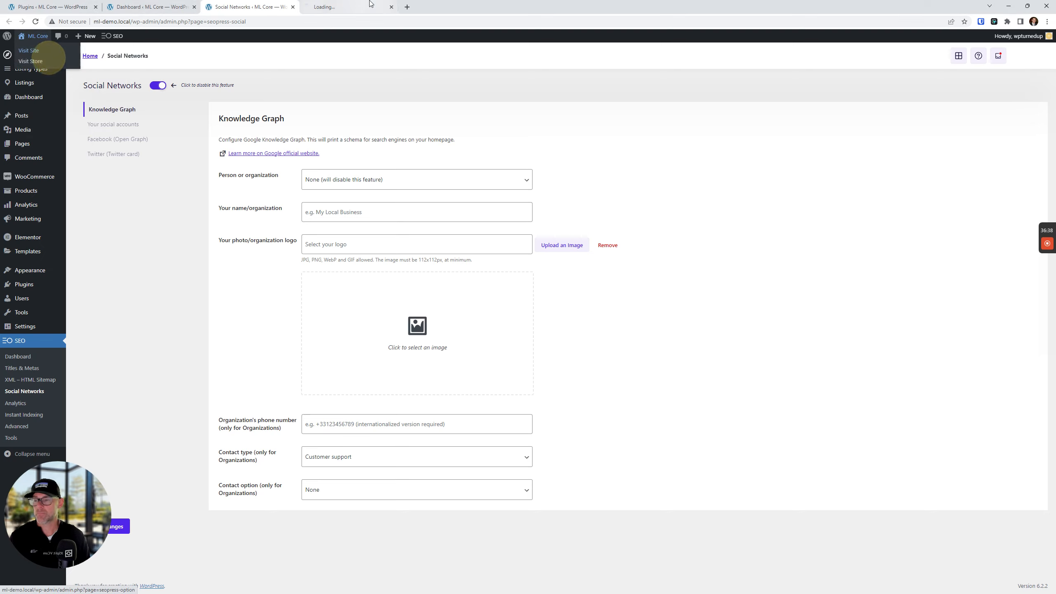
{"action": "left_click", "coordinate": [368, 4]}
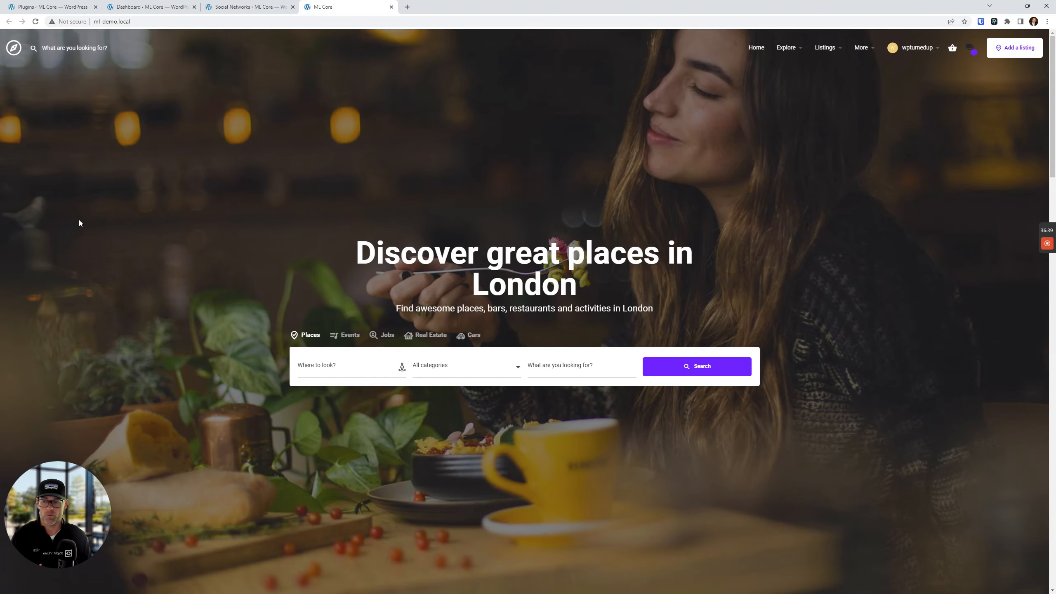
{"action": "right_click", "coordinate": [81, 224]}
{"action": "left_click", "coordinate": [129, 372]}
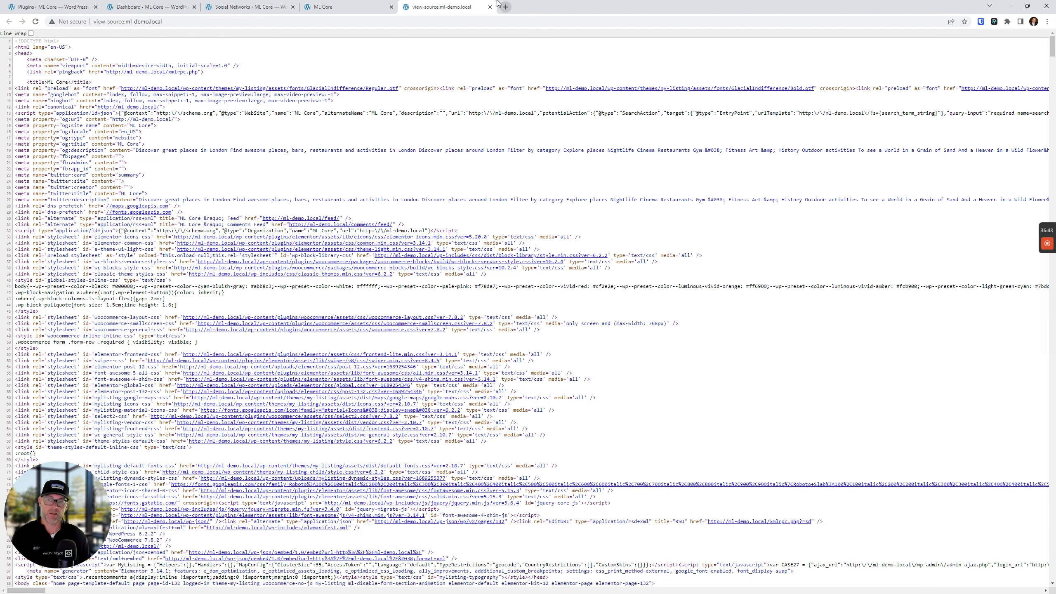
{"action": "left_click", "coordinate": [371, 7]}
{"action": "left_click", "coordinate": [426, 6]}
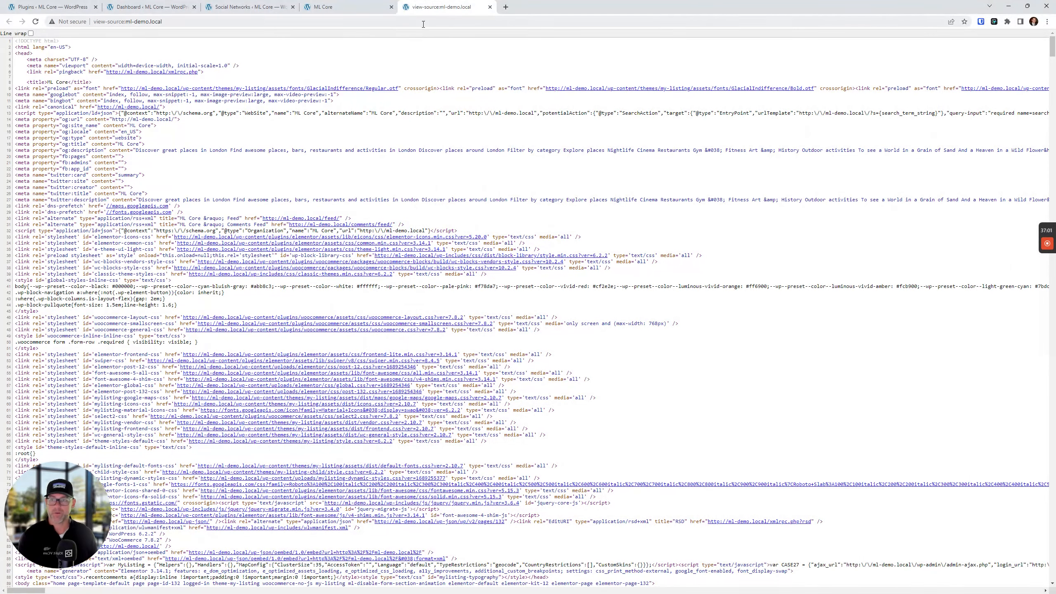
{"action": "left_click", "coordinate": [360, 6]}
{"action": "left_click", "coordinate": [436, 5]}
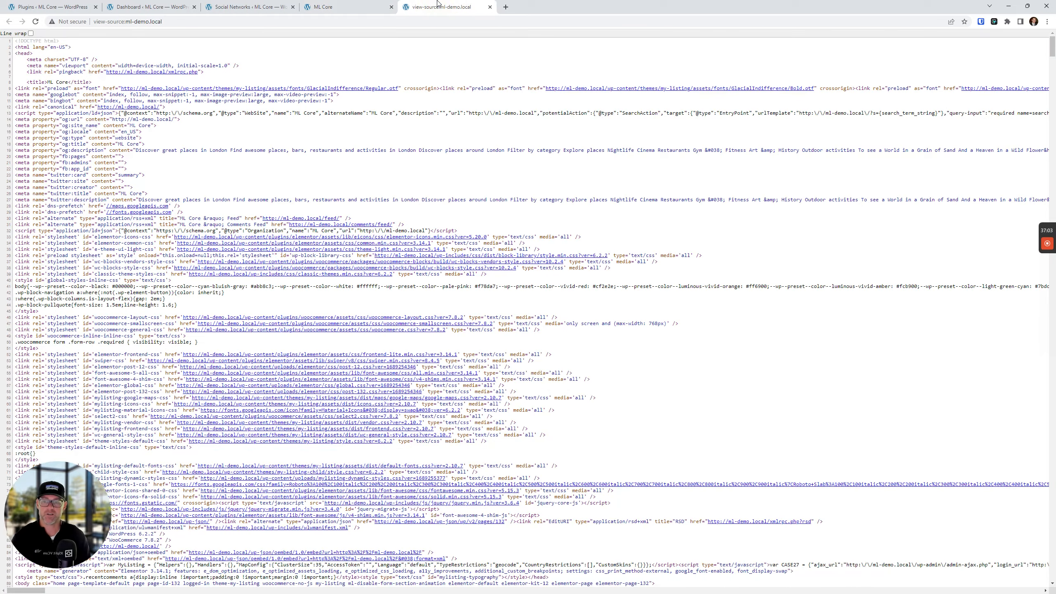
Open the site's main Explore page in a new browser tab and view its HTML source.
{"action": "left_click", "coordinate": [366, 6]}
{"action": "mouse_move", "coordinate": [786, 47]}
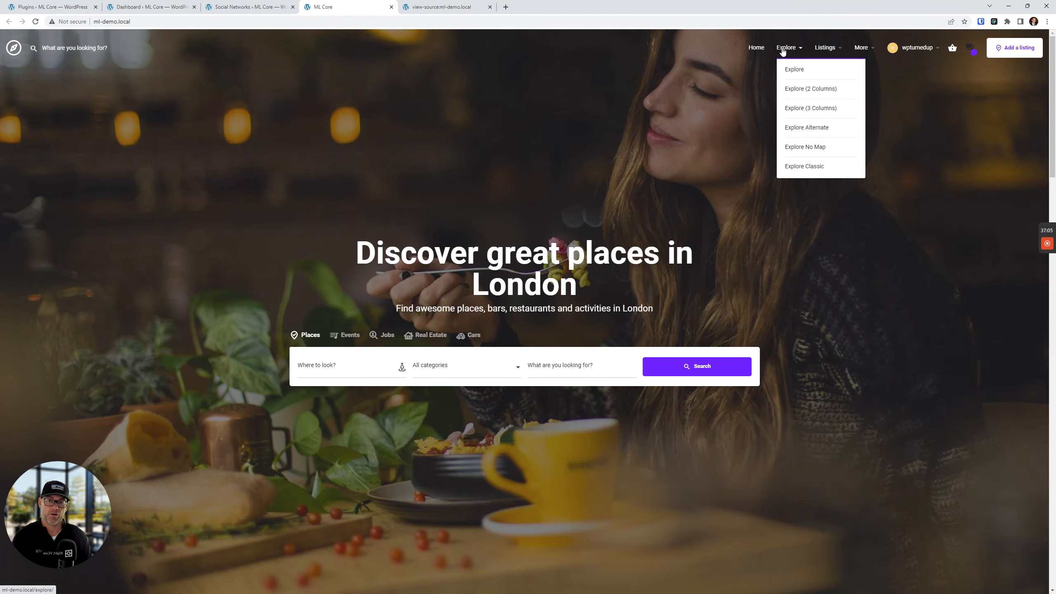
{"action": "left_click", "coordinate": [793, 69]}
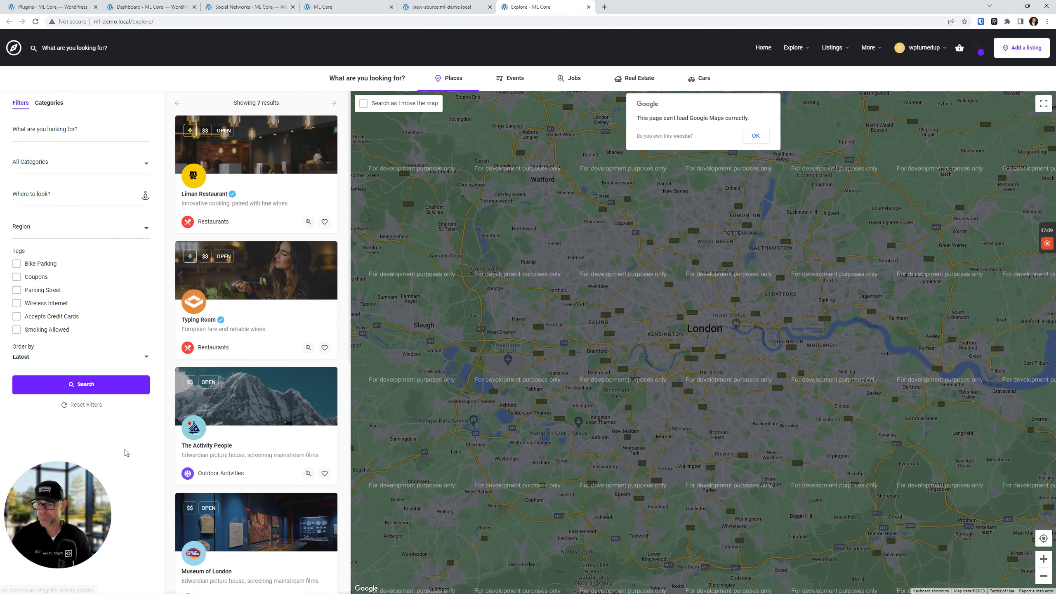
{"action": "right_click", "coordinate": [126, 287]}
{"action": "left_click", "coordinate": [169, 433]}
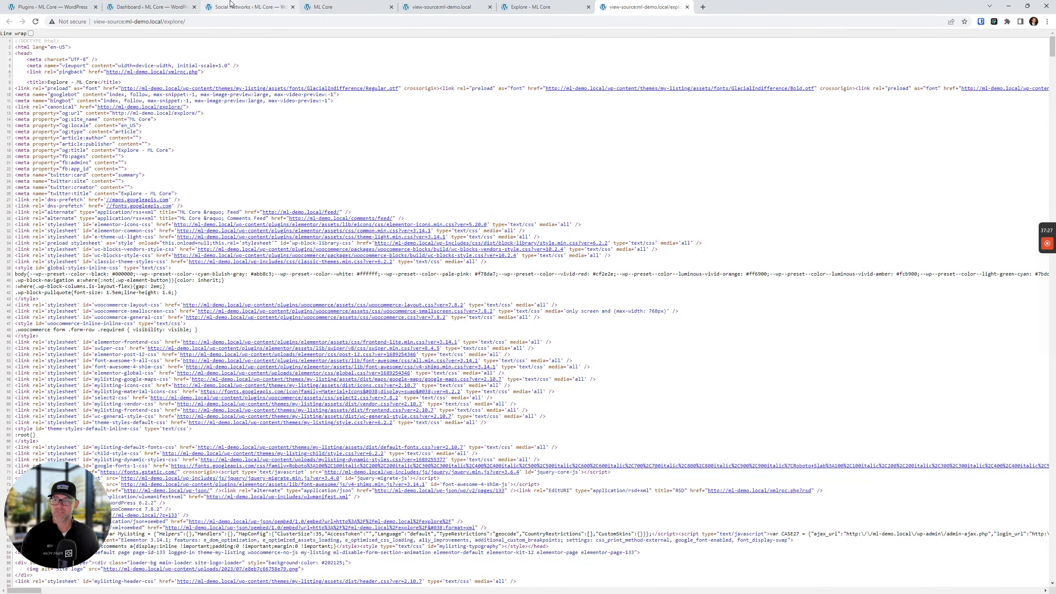
Return to the Social Networks settings and review the Knowledge Graph logo requirements and the social accounts fields.
{"action": "left_click", "coordinate": [231, 6]}
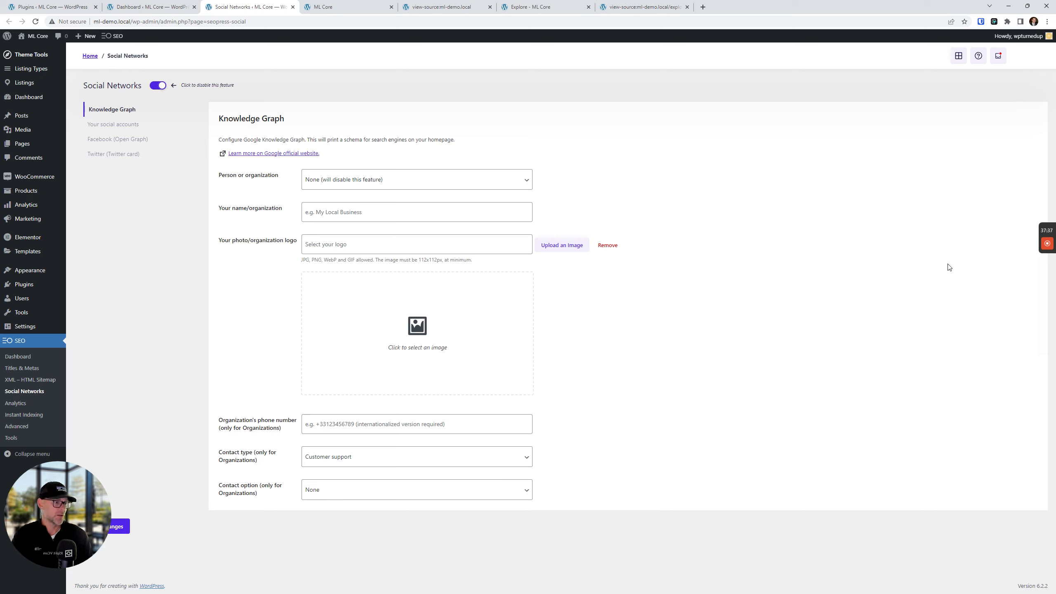
{"action": "left_click", "coordinate": [109, 125]}
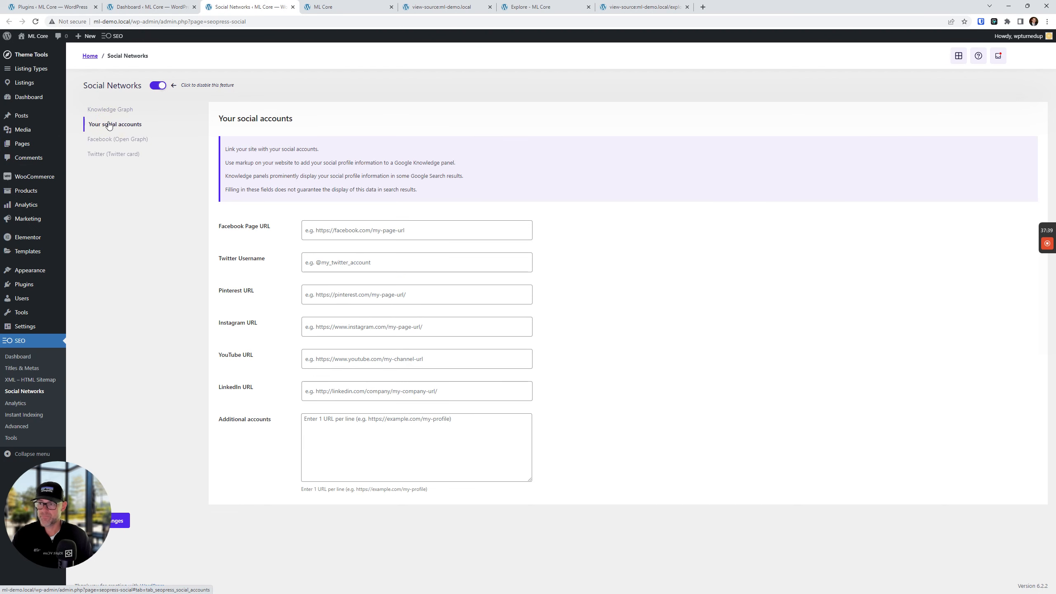
{"action": "left_click", "coordinate": [109, 109]}
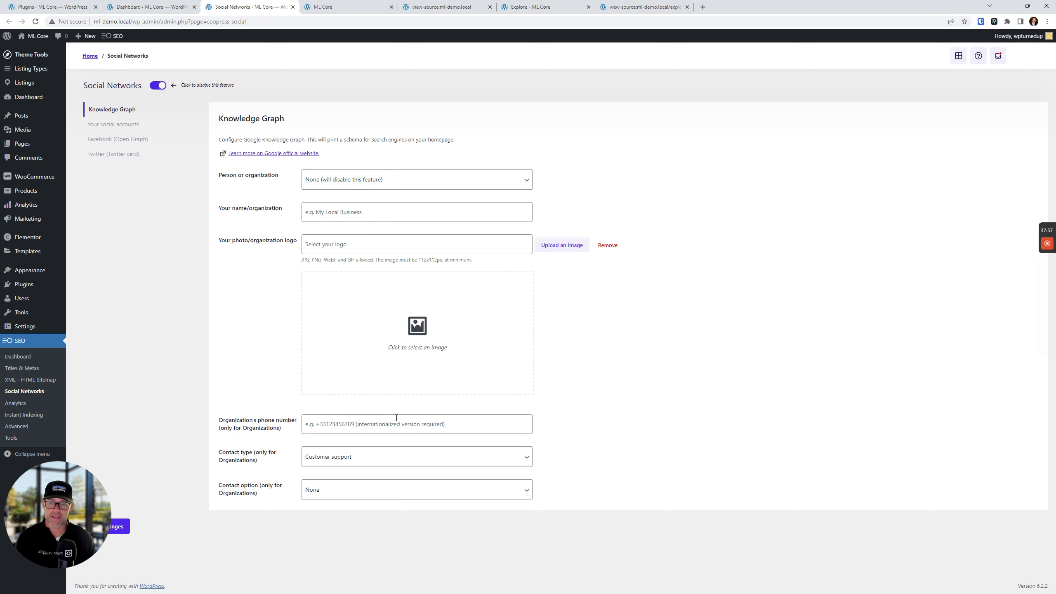
{"action": "triple_click", "coordinate": [353, 260]}
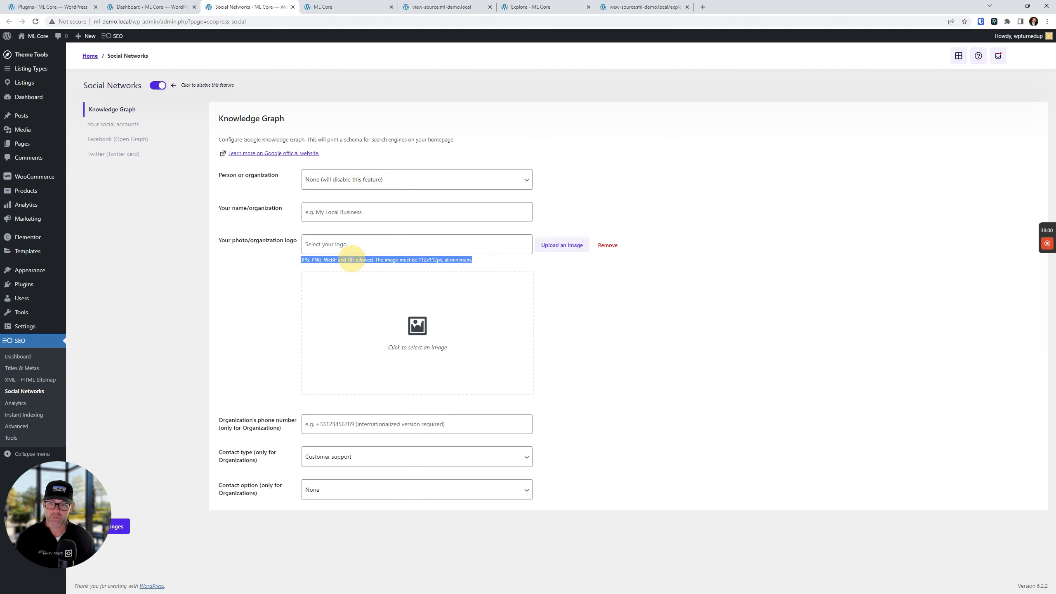
{"action": "triple_click", "coordinate": [383, 262]}
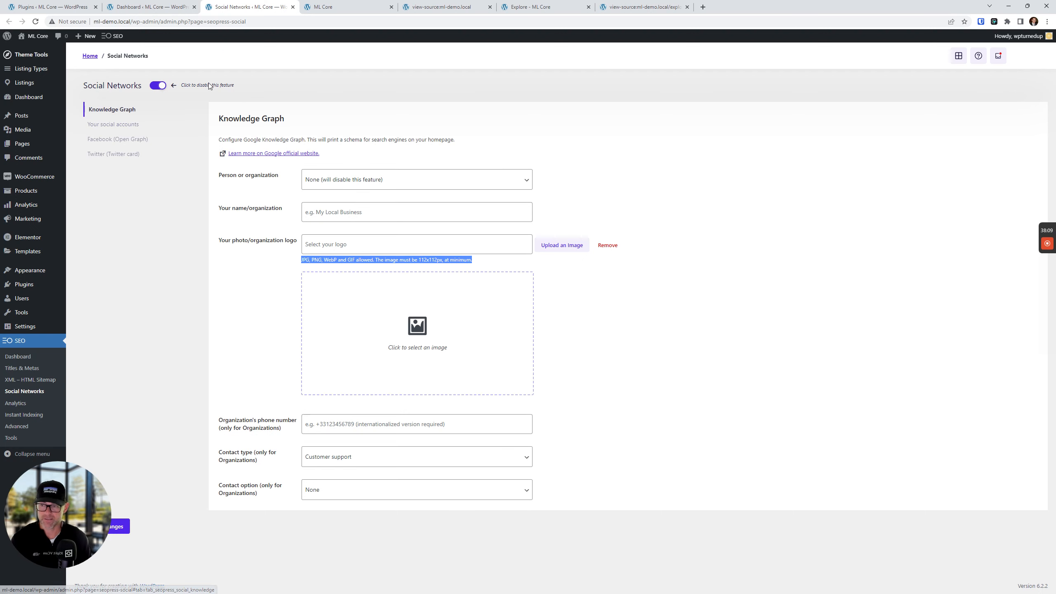
{"action": "left_click", "coordinate": [125, 129]}
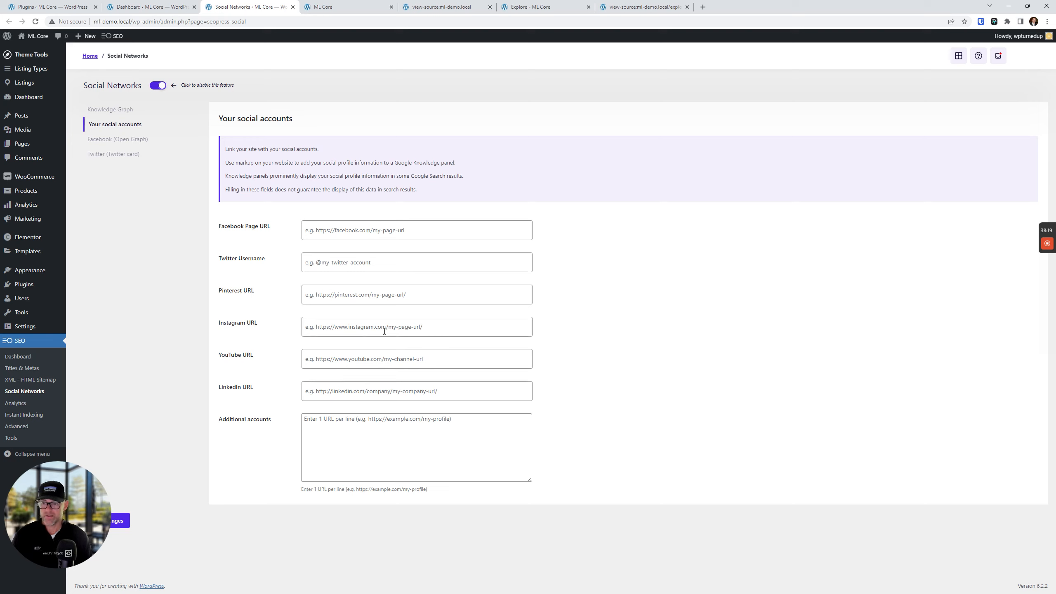
Review the Instagram, YouTube and additional accounts fields in the social accounts settings.
{"action": "left_click", "coordinate": [384, 331]}
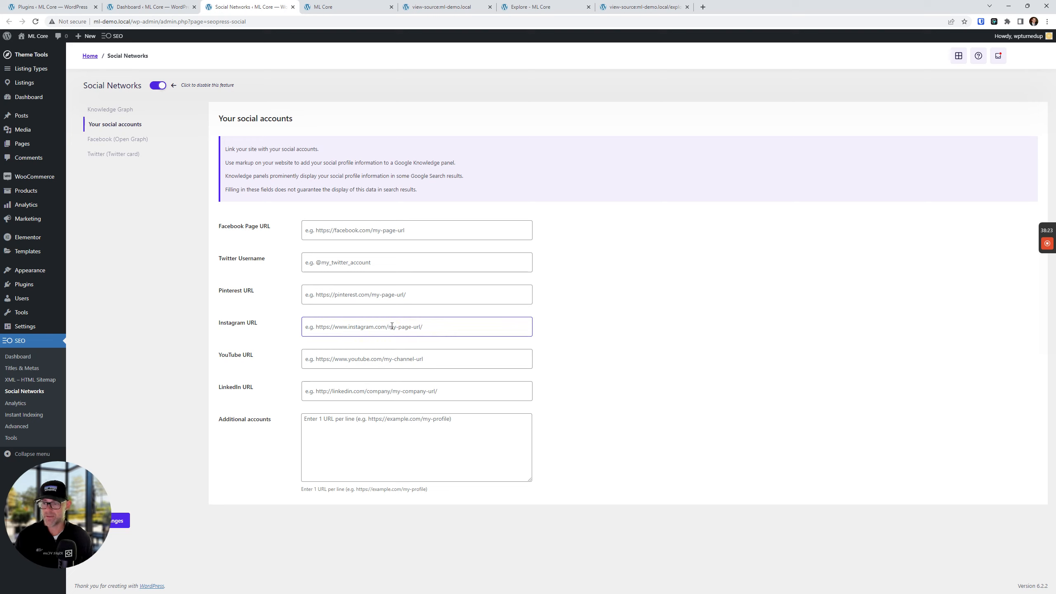
{"action": "left_click", "coordinate": [390, 328]}
{"action": "left_click", "coordinate": [362, 361]}
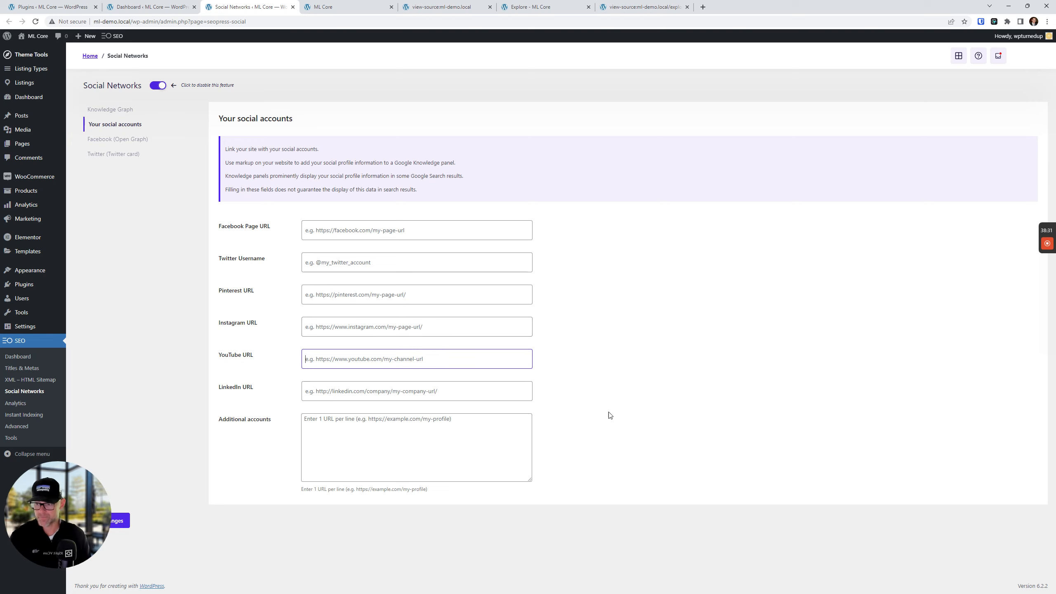
{"action": "left_click", "coordinate": [681, 339]}
{"action": "left_click", "coordinate": [420, 435]}
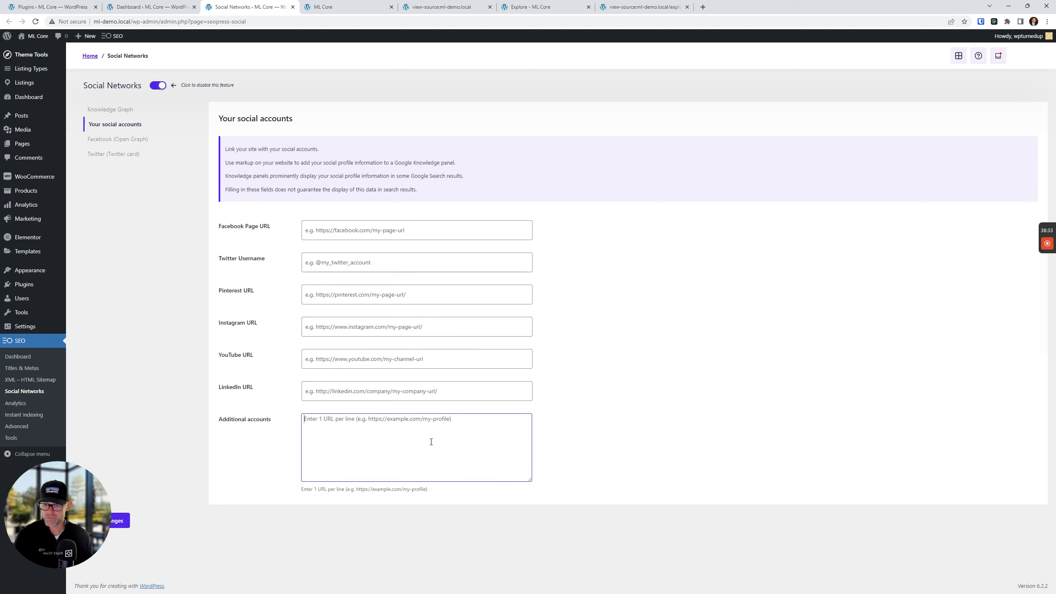
{"action": "left_click", "coordinate": [428, 436]}
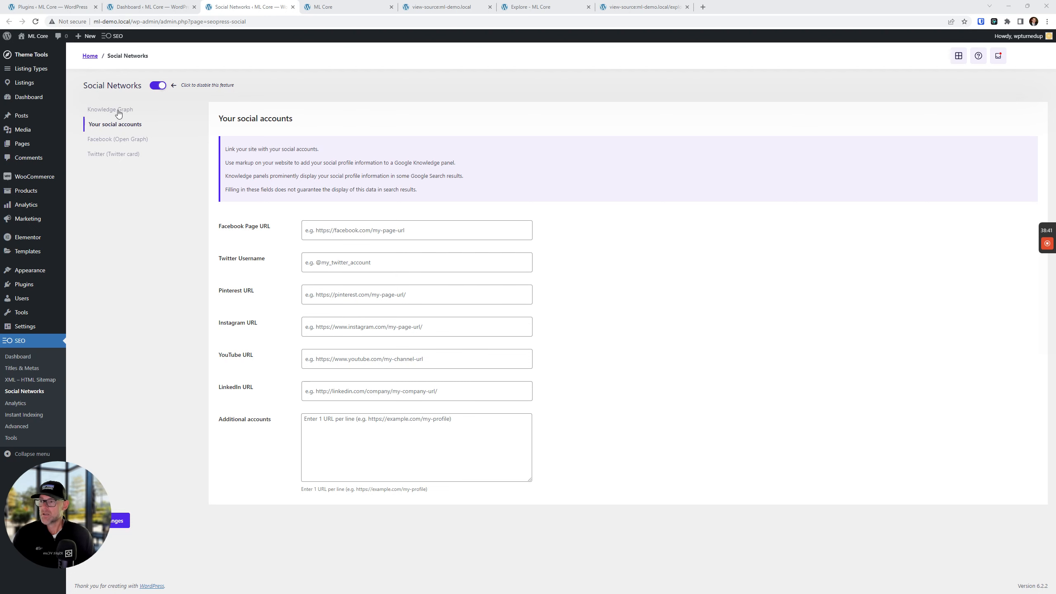
Disable OG data in the Facebook (Open Graph) settings.
{"action": "left_click", "coordinate": [119, 139]}
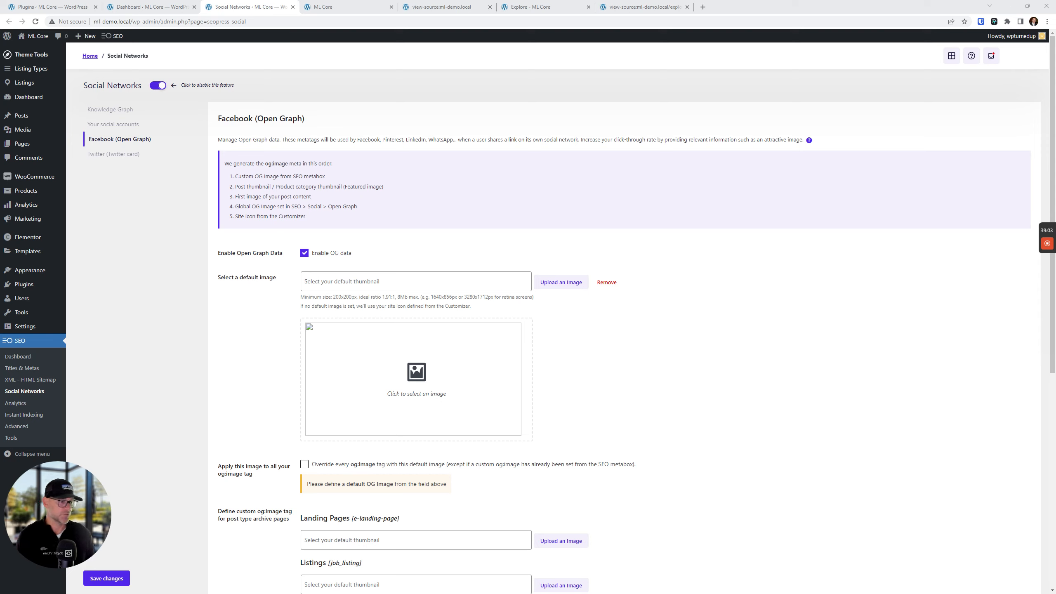
{"action": "left_click", "coordinate": [305, 253]}
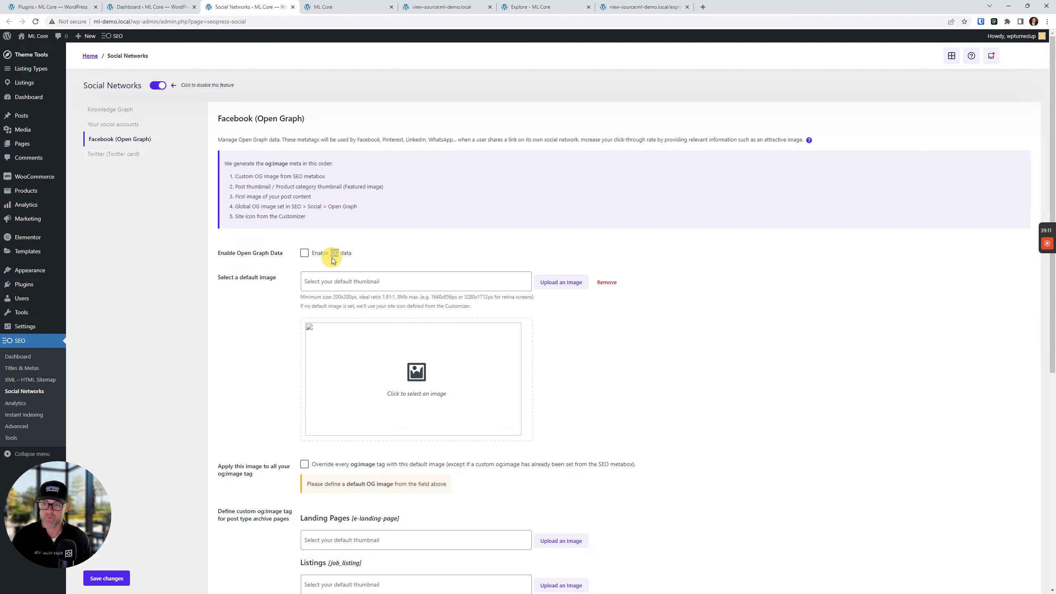
Look at the homepage and examine the Open Graph meta tags in its HTML source.
{"action": "left_click", "coordinate": [444, 6]}
{"action": "left_click", "coordinate": [333, 6]}
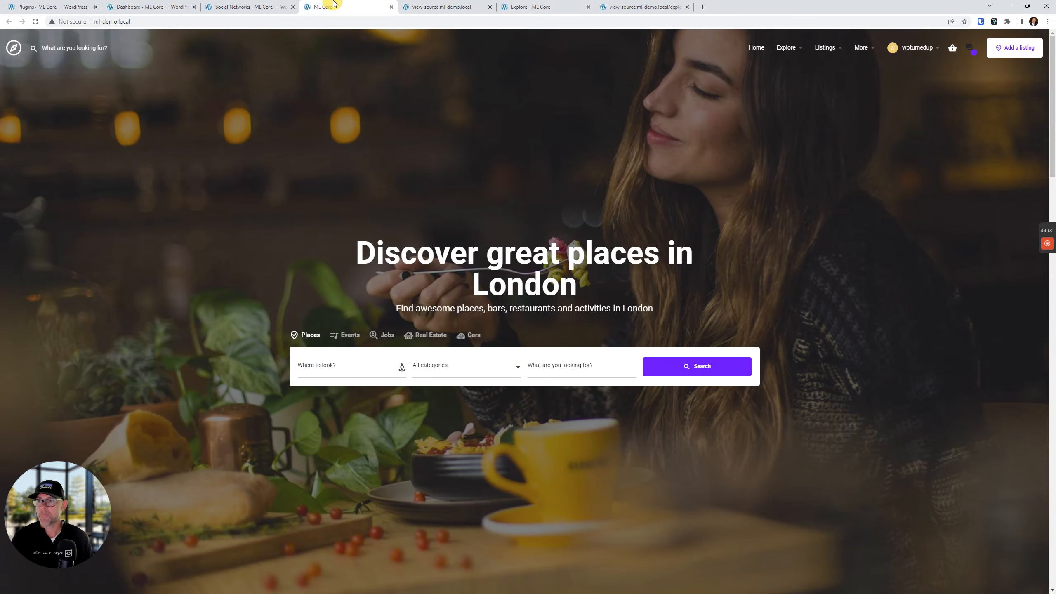
{"action": "left_click", "coordinate": [426, 7]}
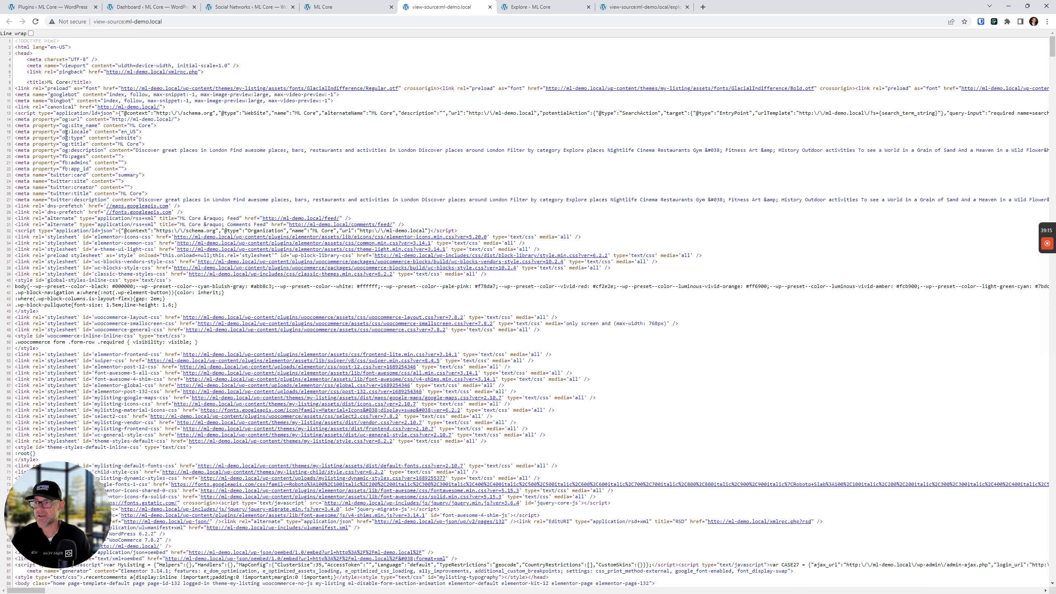
{"action": "key", "text": "ctrl"}
{"action": "key", "text": "ctrl"}
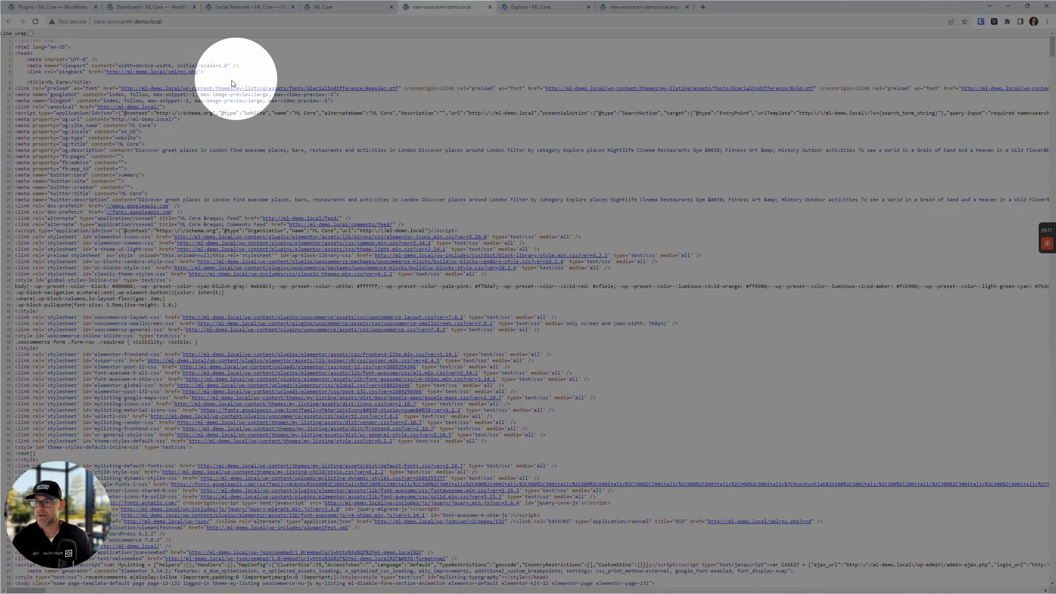
{"action": "key", "text": "ctrl"}
Set the Knowledge Graph's person or organization option to Person and save the Social Networks settings.
{"action": "left_click", "coordinate": [250, 7]}
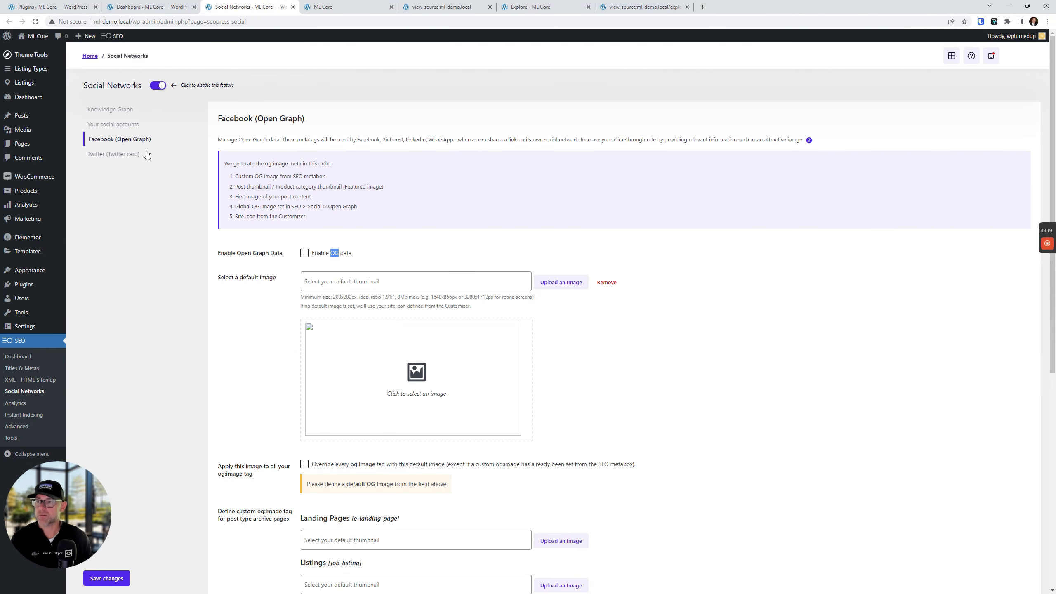
{"action": "left_click", "coordinate": [118, 110]}
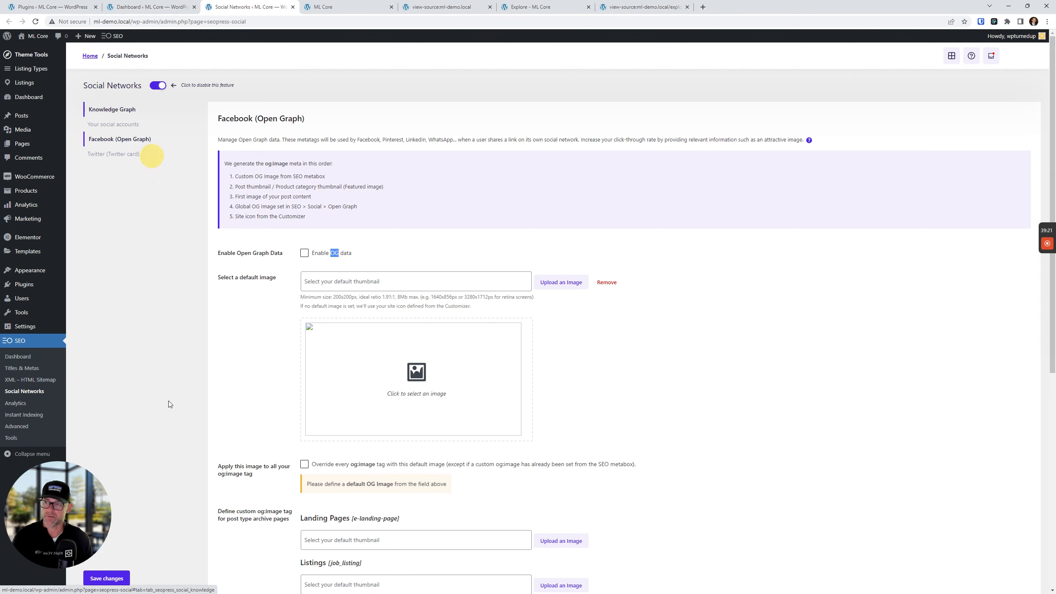
{"action": "left_click", "coordinate": [115, 109]}
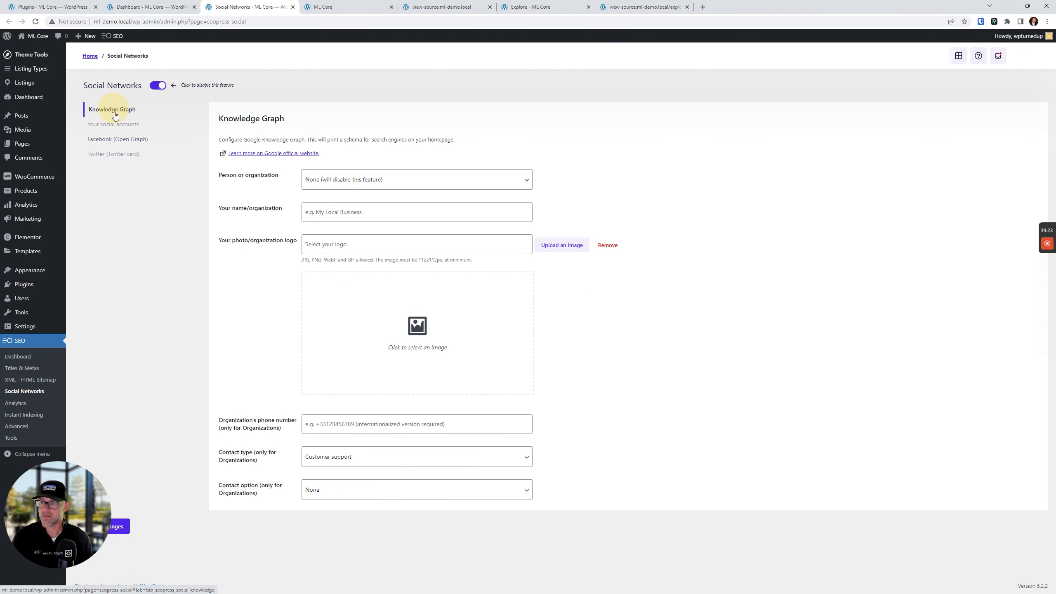
{"action": "left_click", "coordinate": [365, 182]}
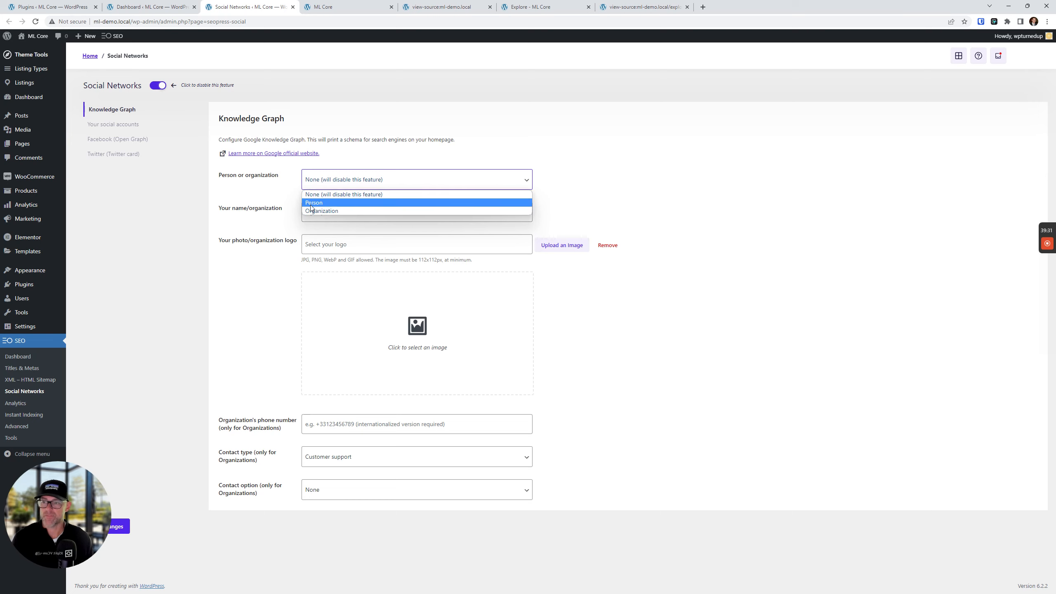
{"action": "left_click", "coordinate": [347, 213]}
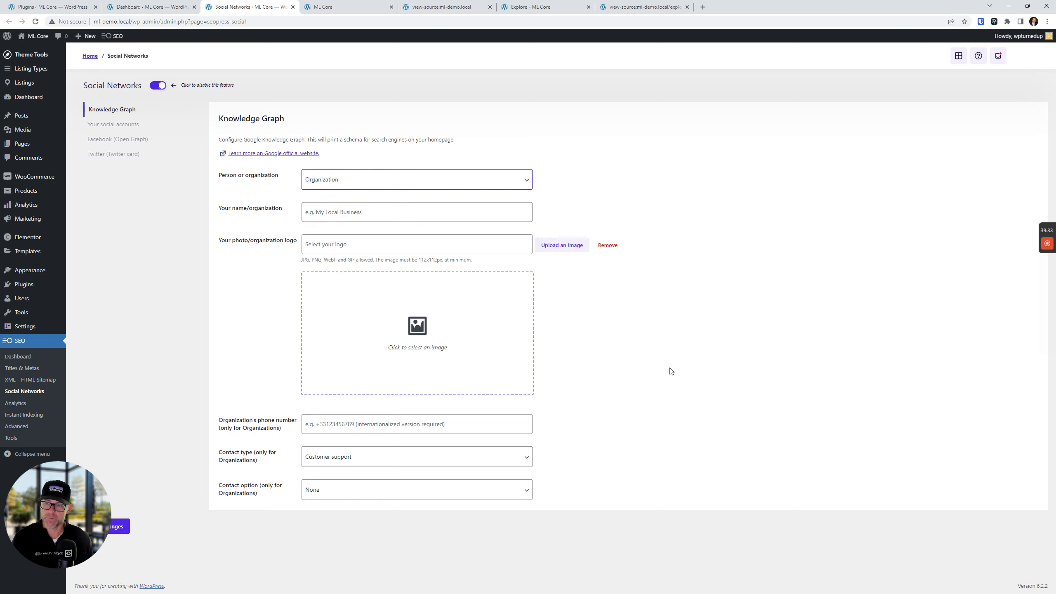
{"action": "left_click", "coordinate": [713, 377]}
{"action": "left_click", "coordinate": [342, 183]}
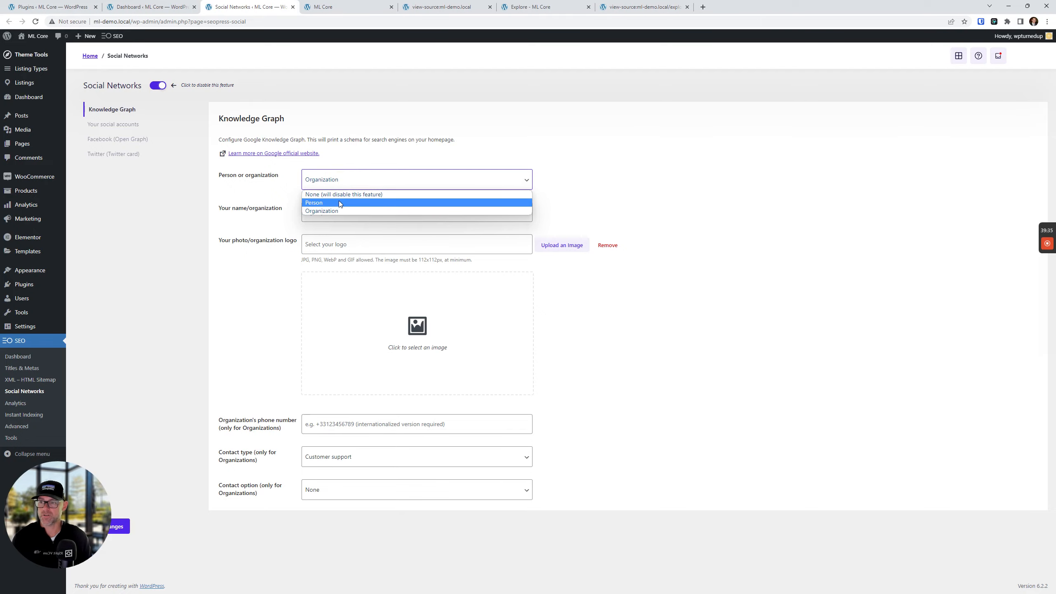
{"action": "left_click", "coordinate": [339, 200]}
{"action": "left_click", "coordinate": [121, 527]}
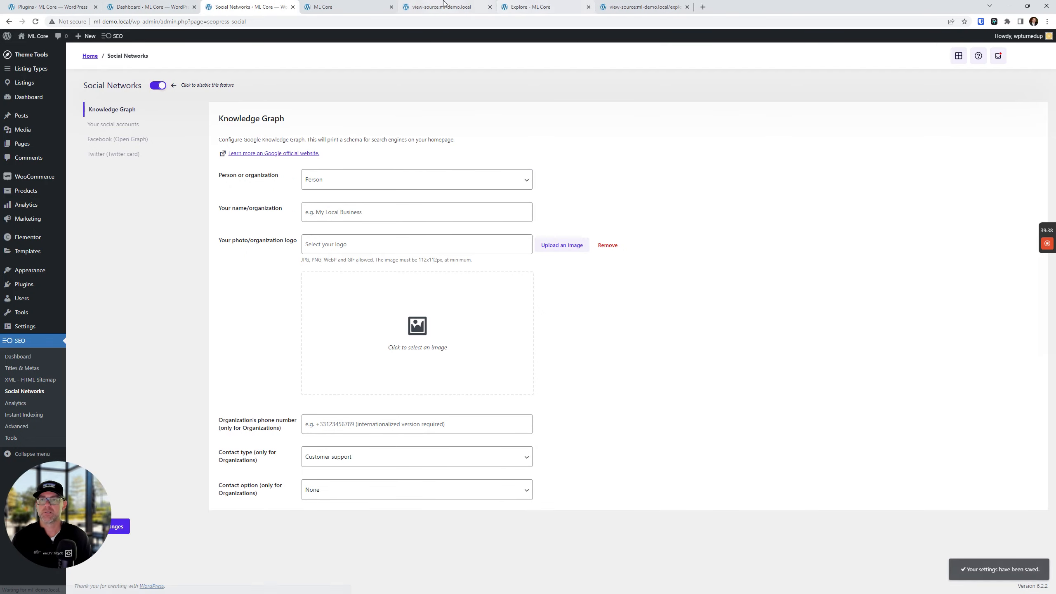
Reload the homepage's HTML source and search it for "person".
{"action": "left_click", "coordinate": [441, 7]}
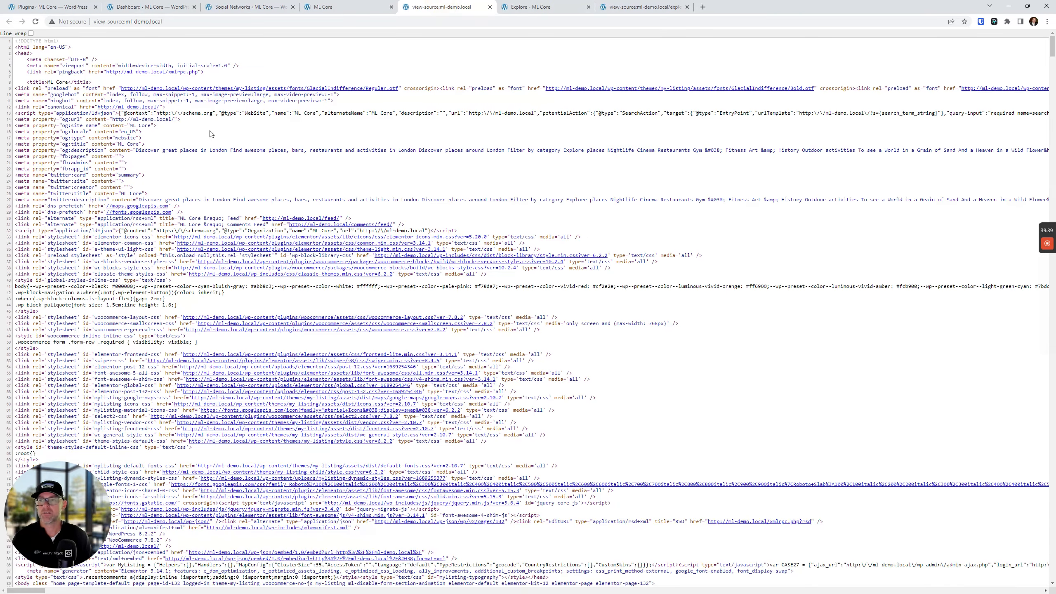
{"action": "left_click", "coordinate": [35, 21]}
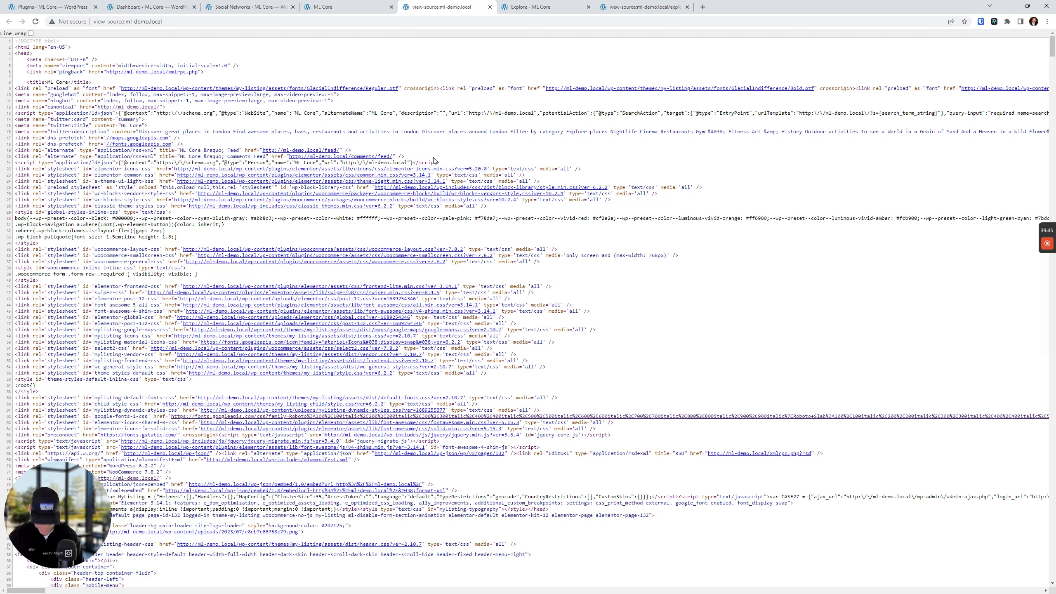
{"action": "key", "text": "ctrl+f"}
{"action": "type", "text": "personal"}
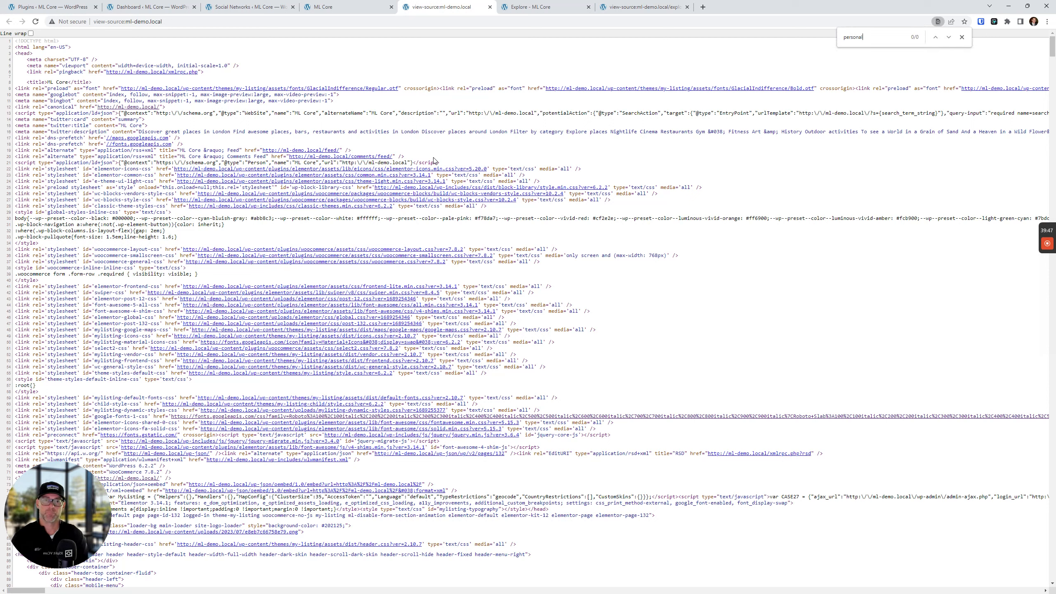
{"action": "key", "text": "BackSpace"}
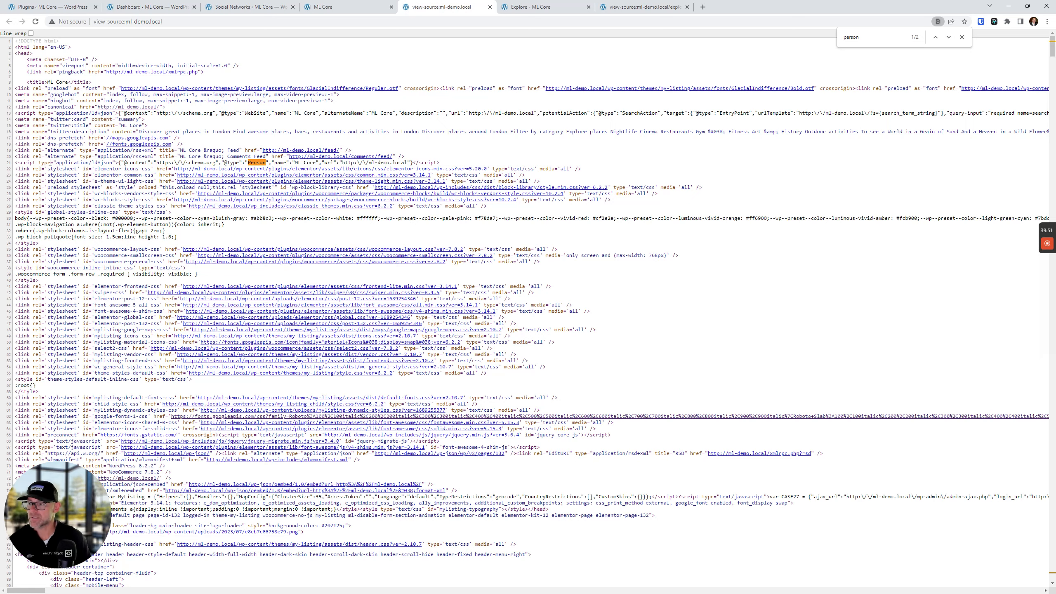
Examine the ld+json script line containing the Person type in the homepage source at 150% size.
{"action": "scroll", "coordinate": [259, 169], "scroll_direction": "down", "scroll_amount": 1}
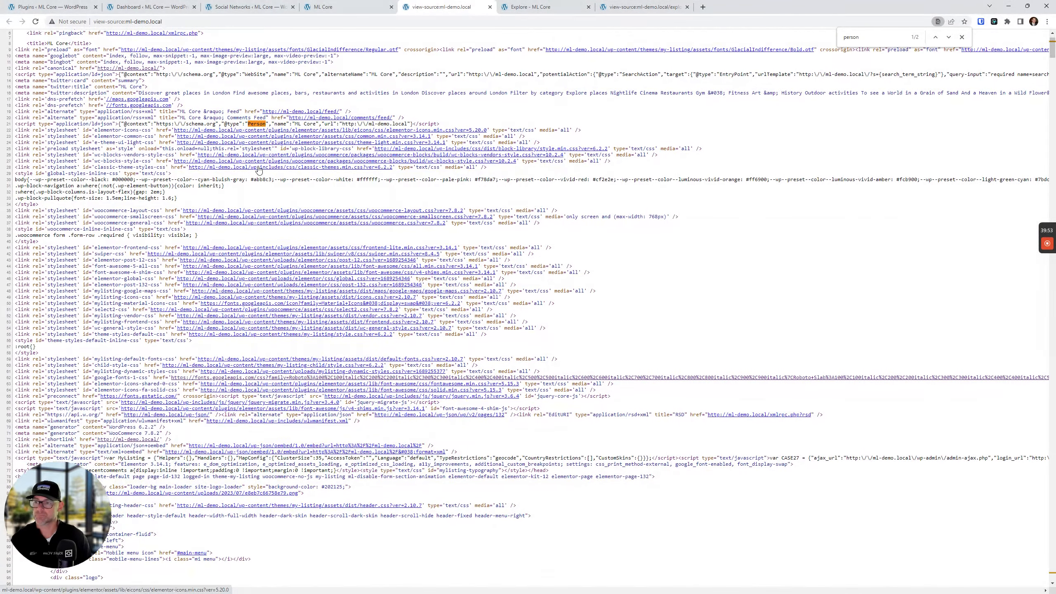
{"action": "key", "text": "ctrl+minus"}
{"action": "key", "text": "ctrl+minus"}
{"action": "key", "text": "ctrl+minus"}
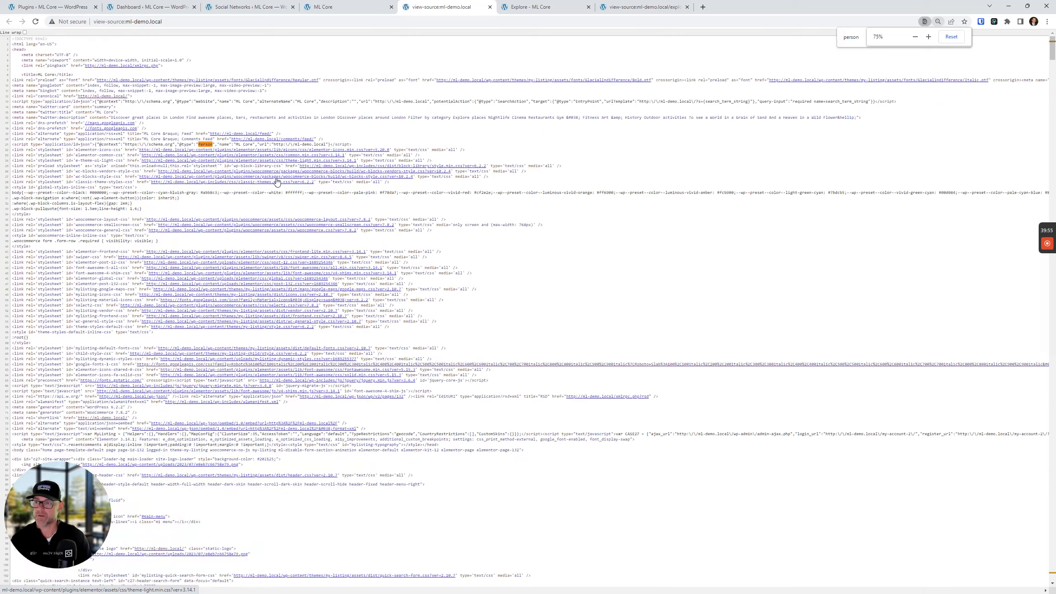
{"action": "key", "text": "ctrl+plus"}
{"action": "key", "text": "ctrl+plus"}
{"action": "key", "text": "ctrl+plus"}
{"action": "key", "text": "ctrl+plus"}
{"action": "key", "text": "ctrl+plus"}
{"action": "key", "text": "ctrl+plus"}
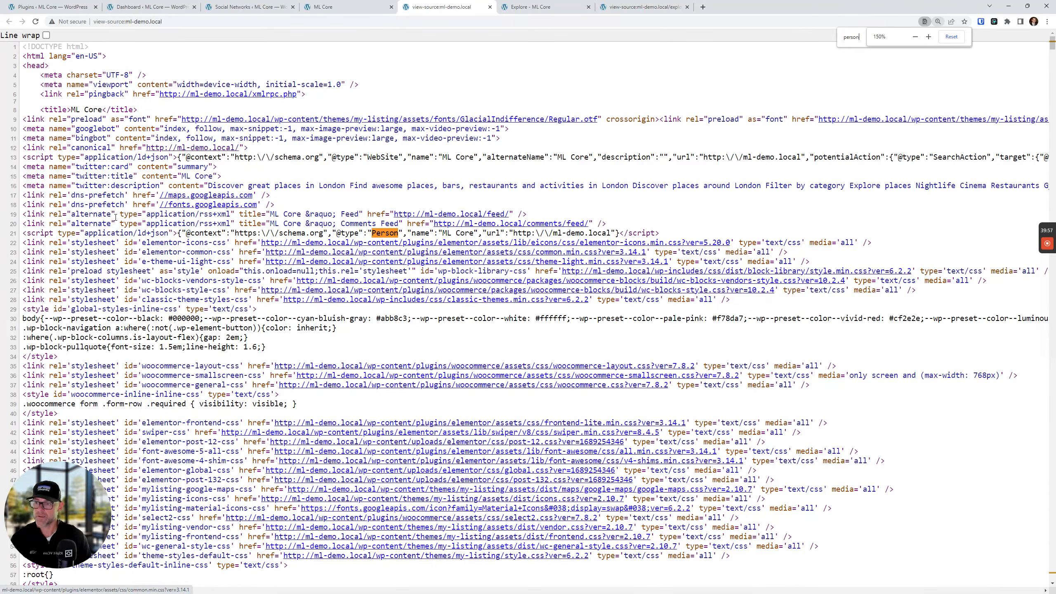
{"action": "triple_click", "coordinate": [65, 233]}
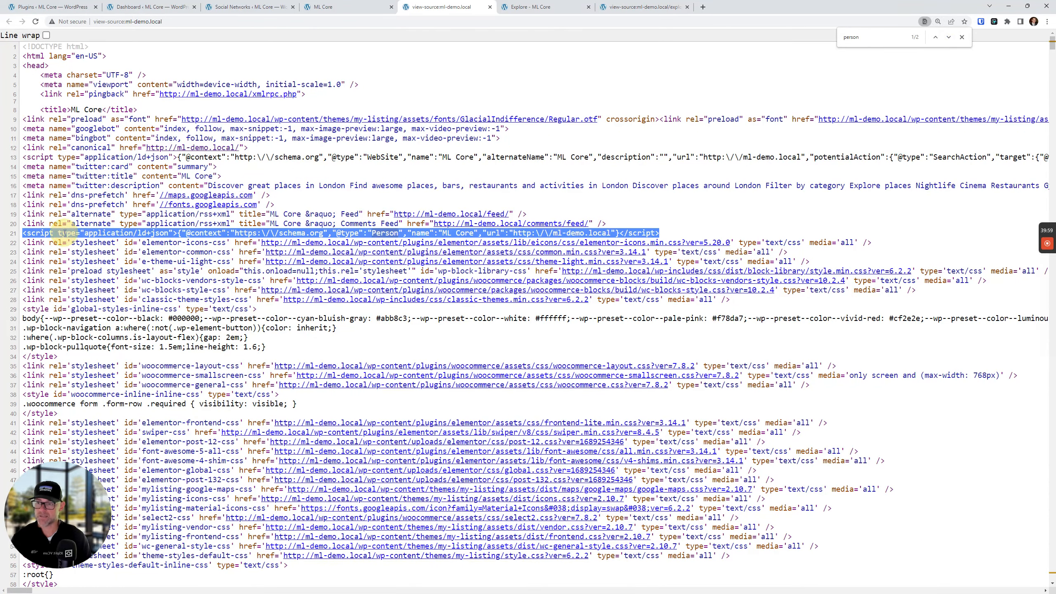
{"action": "left_click", "coordinate": [398, 234]}
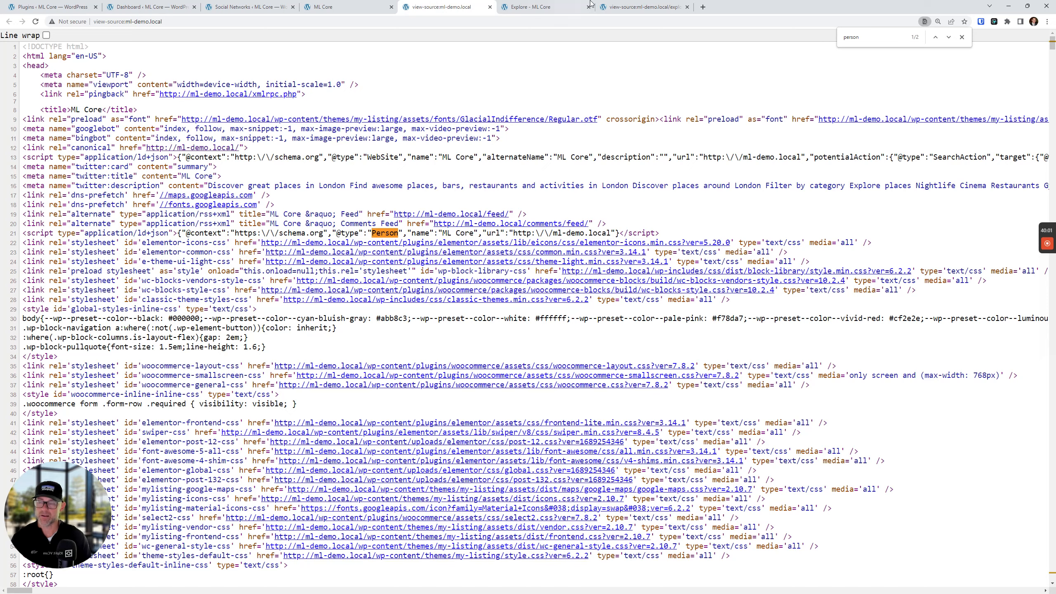
Reload the Explore page's HTML source and search it for "person".
{"action": "left_click", "coordinate": [620, 6]}
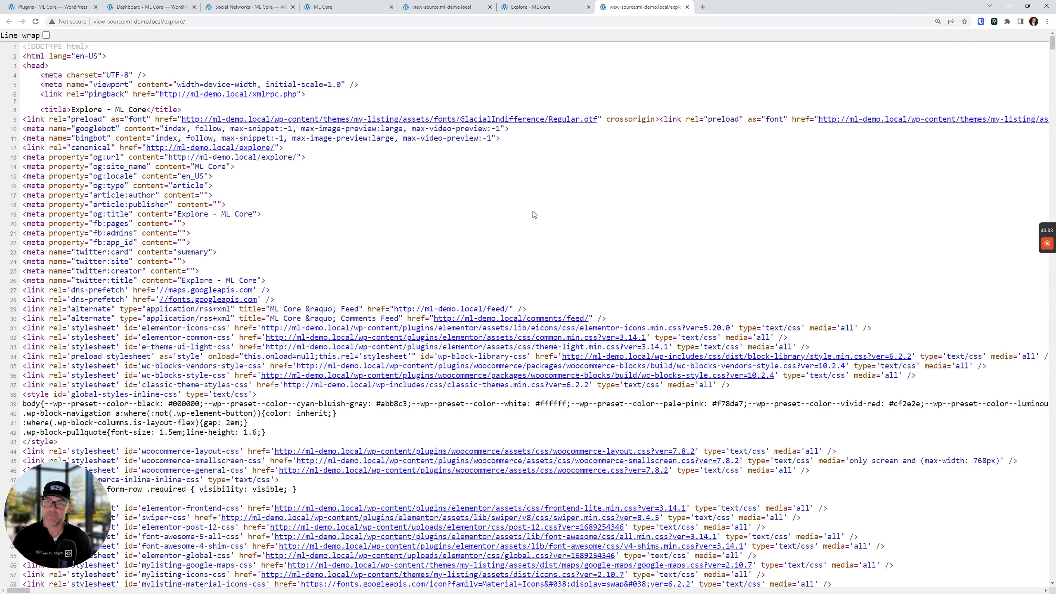
{"action": "left_click", "coordinate": [35, 21]}
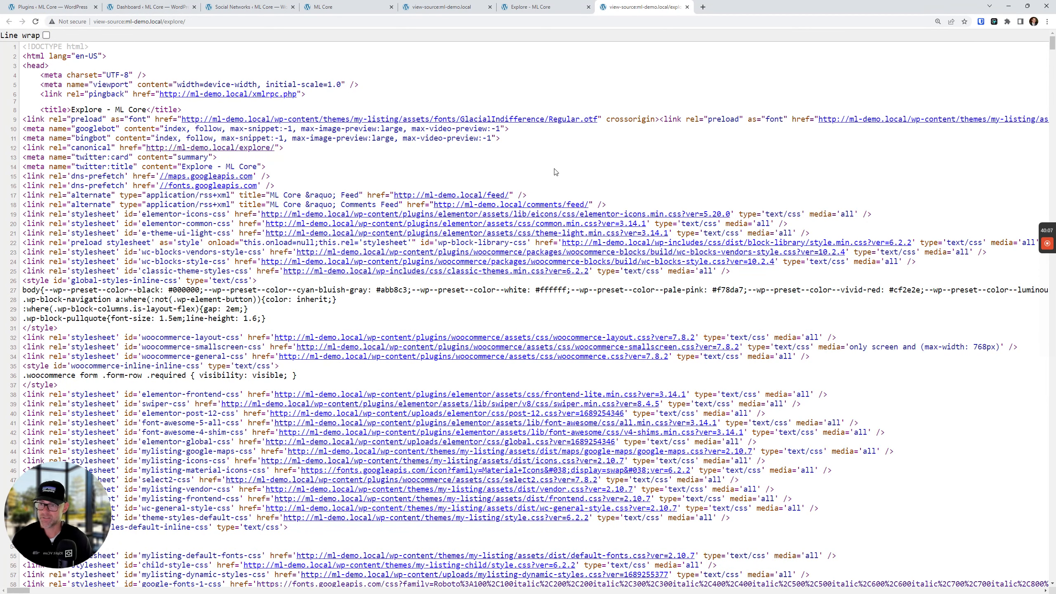
{"action": "key", "text": "ctrl+f"}
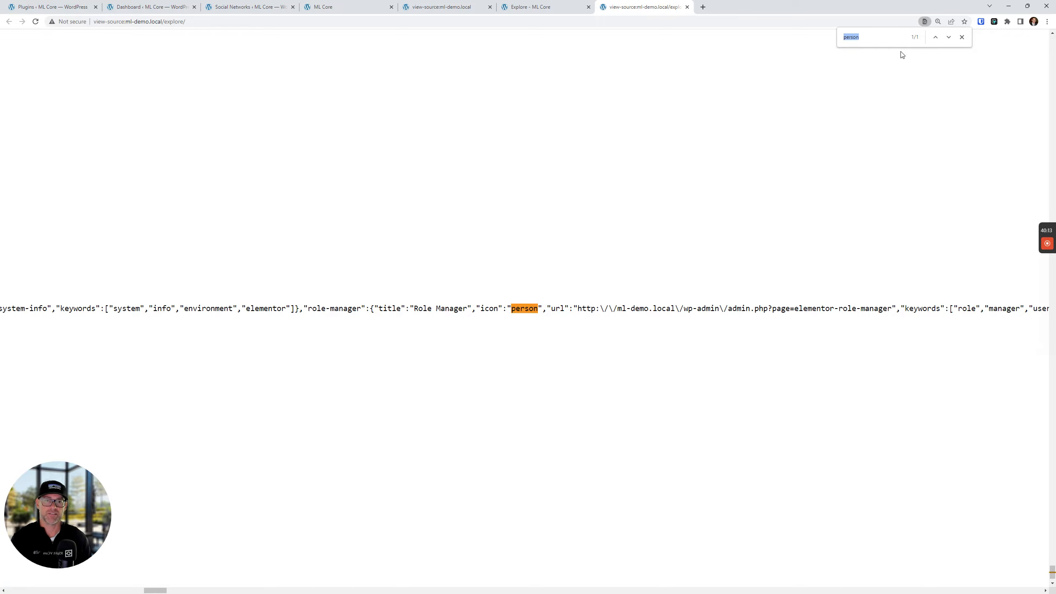
{"action": "left_click_drag", "start_coordinate": [165, 591], "coordinate": [2, 586]}
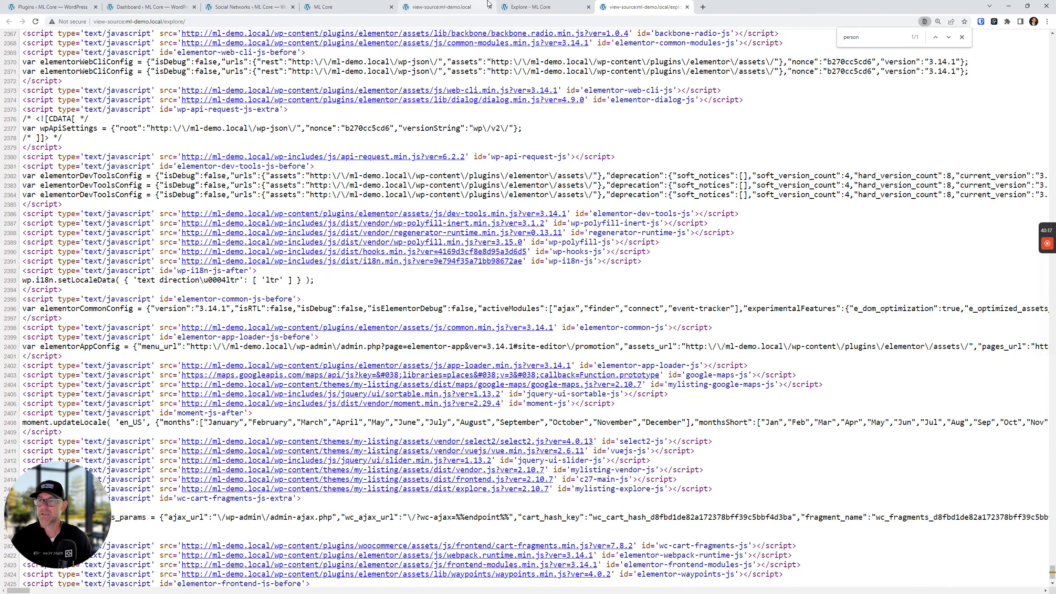
Compare the "person" match in the homepage source with the Explore page source, and close the text search with the zoom reset to 100%.
{"action": "left_click", "coordinate": [442, 7]}
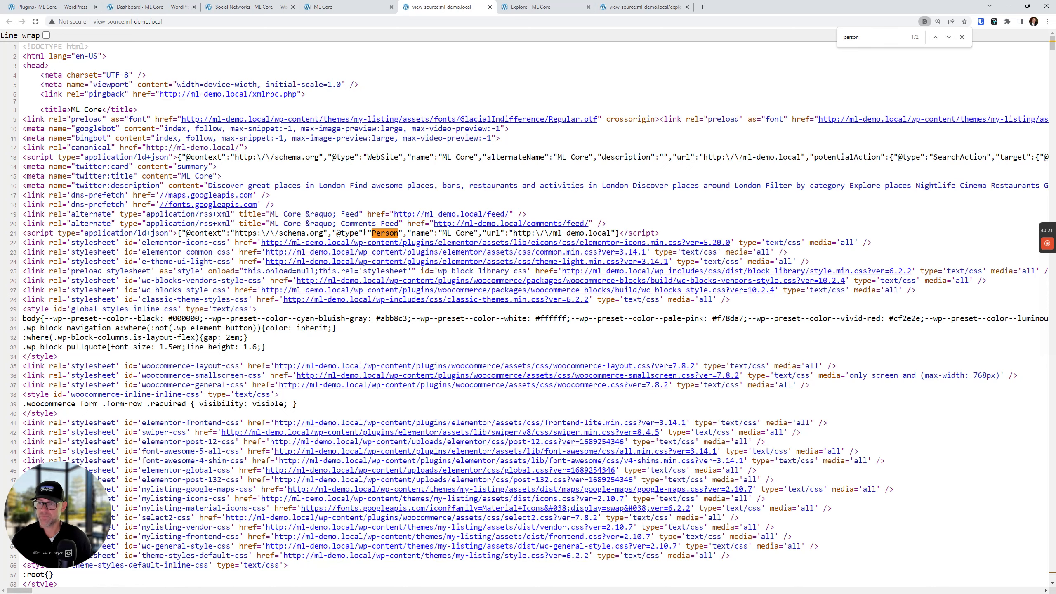
{"action": "left_click", "coordinate": [651, 5]}
{"action": "scroll", "coordinate": [325, 386], "scroll_direction": "down", "scroll_amount": 1}
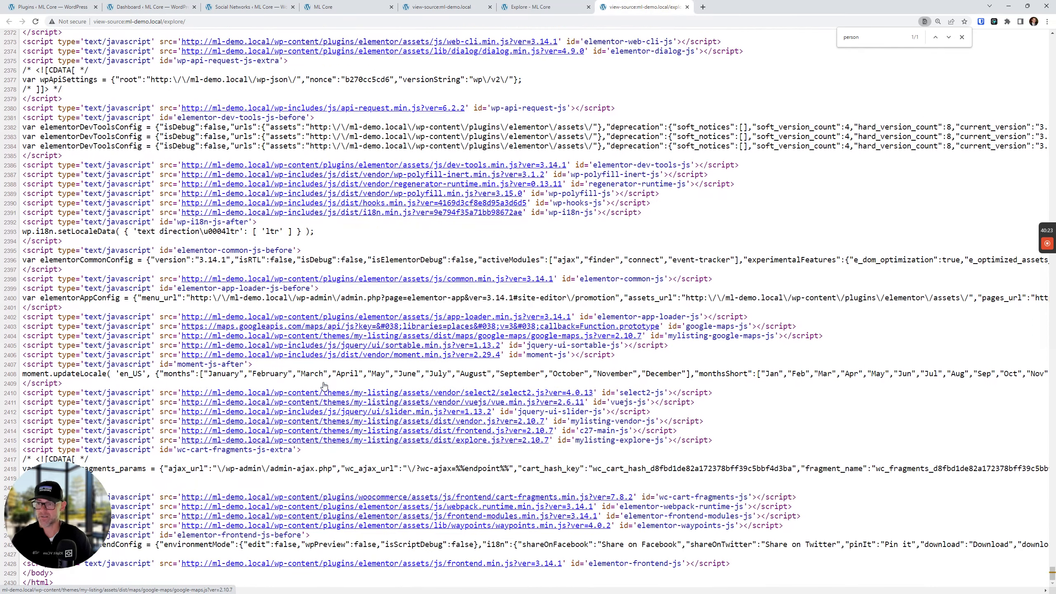
{"action": "scroll", "coordinate": [324, 386], "scroll_direction": "up", "scroll_amount": 1}
{"action": "scroll", "coordinate": [329, 366], "scroll_direction": "up", "scroll_amount": 10}
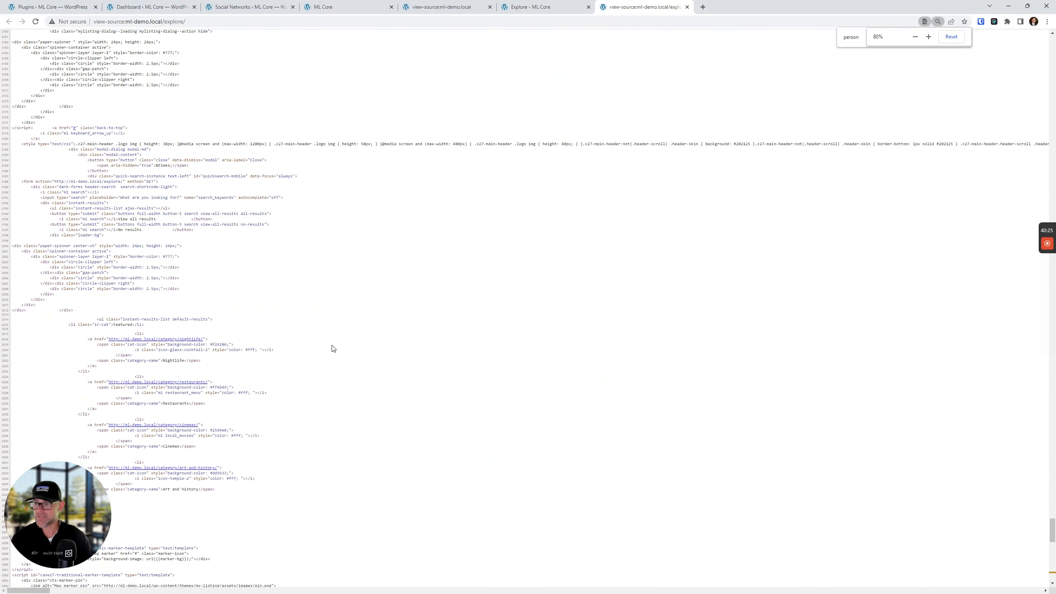
{"action": "scroll", "coordinate": [333, 349], "scroll_direction": "down", "scroll_amount": 8}
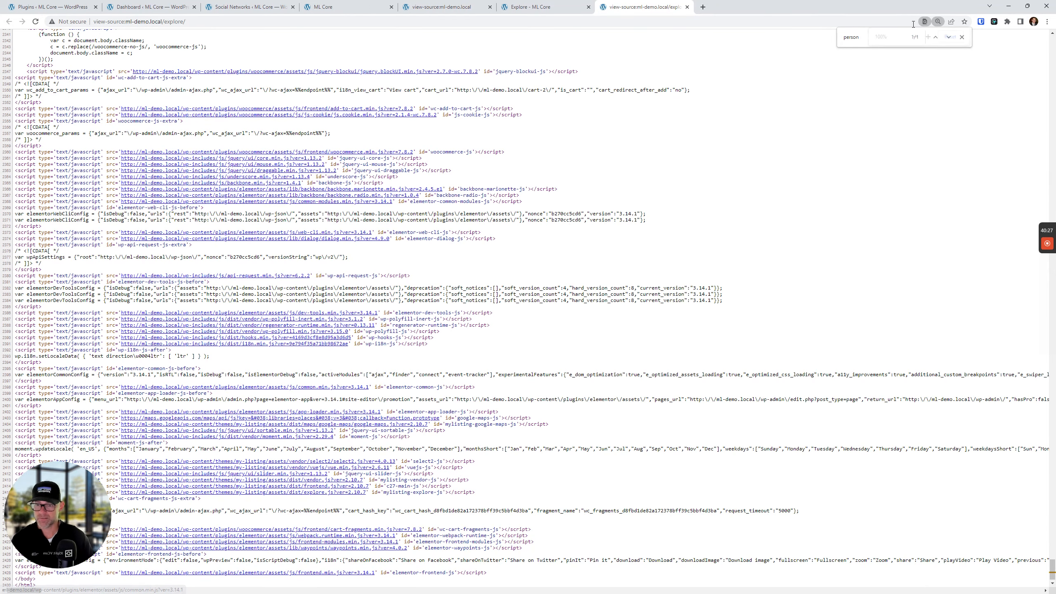
{"action": "left_click", "coordinate": [963, 38]}
{"action": "key", "text": "ctrl+minus"}
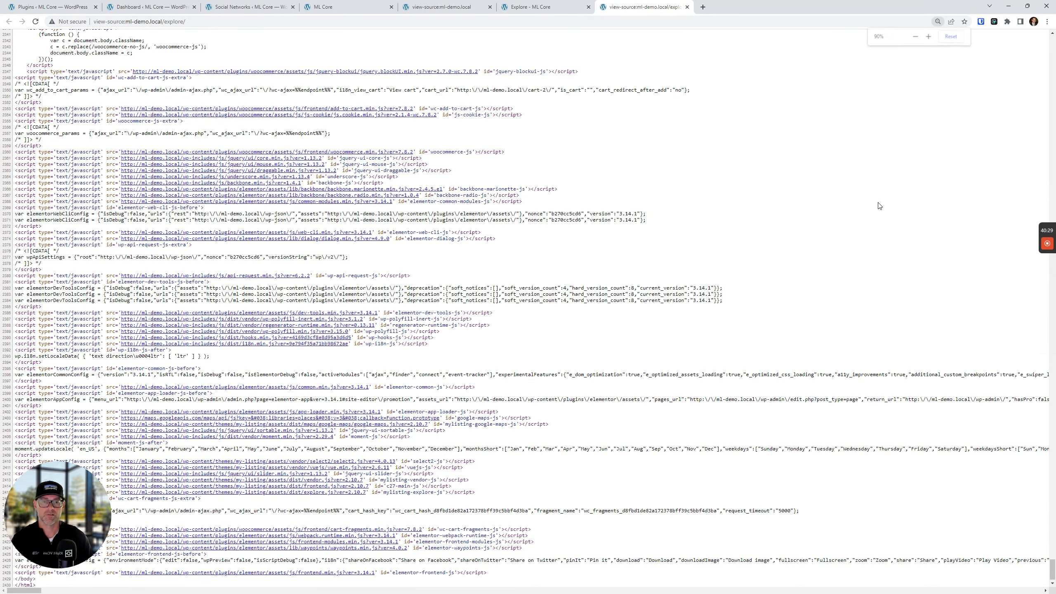
{"action": "left_click", "coordinate": [950, 38]}
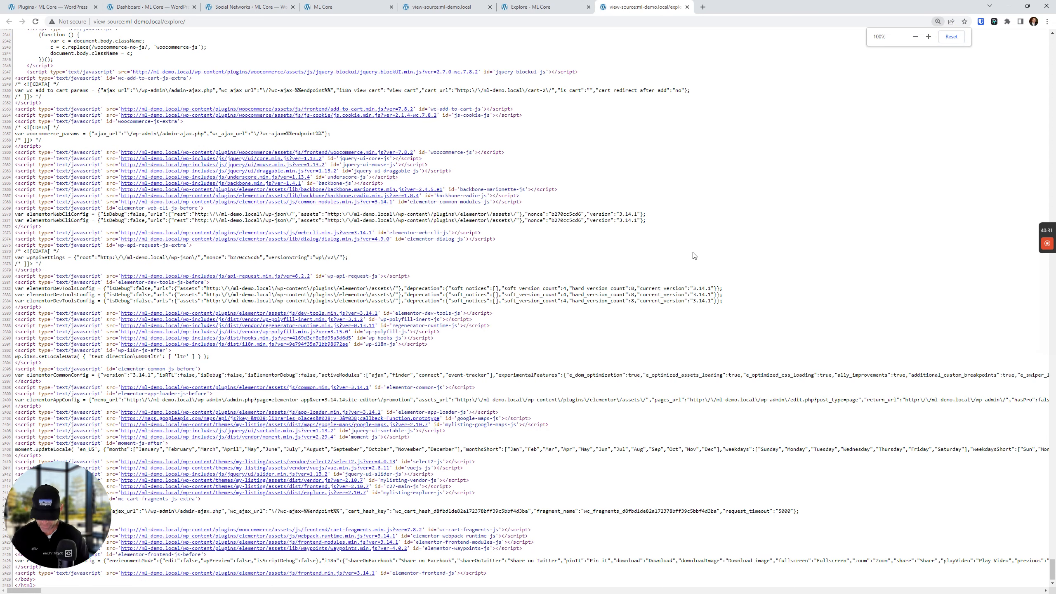
Search the Explore page source for "person" and view the beginning of the matching line.
{"action": "key", "text": "ctrl+f"}
{"action": "type", "text": "pe"}
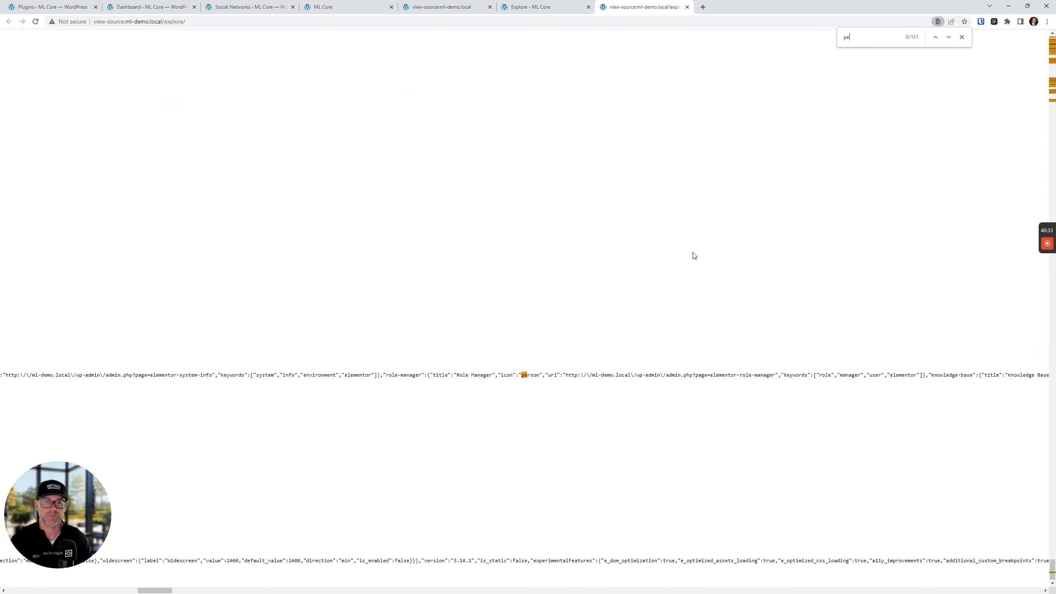
{"action": "type", "text": "rson"}
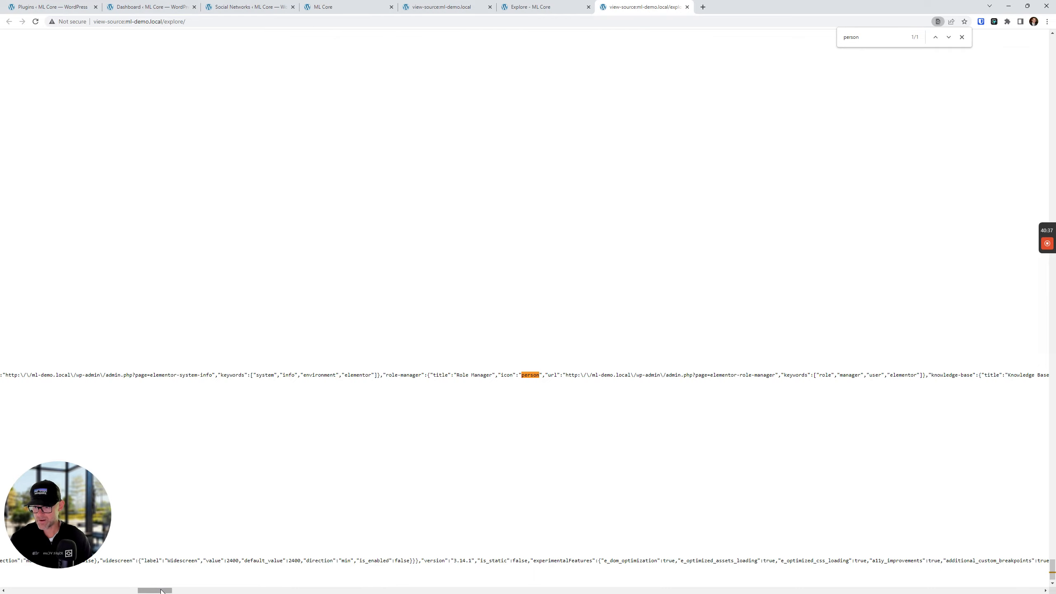
{"action": "left_click_drag", "start_coordinate": [164, 590], "coordinate": [20, 590]}
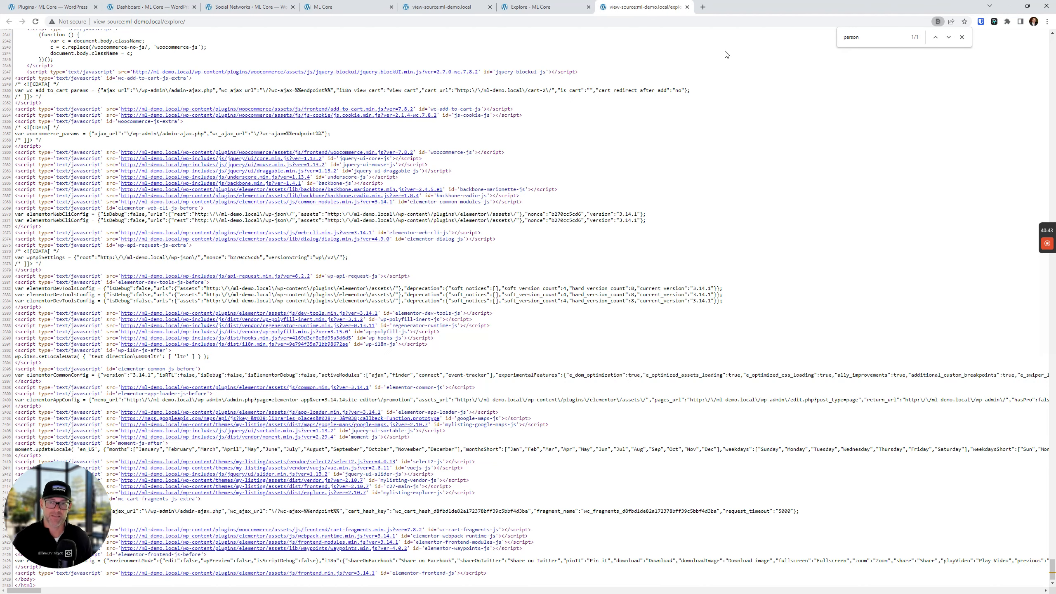
Set the Knowledge Graph's Person or organization to "None (will disable this feature)", save, and open the Facebook (Open Graph) settings.
{"action": "left_click", "coordinate": [250, 7]}
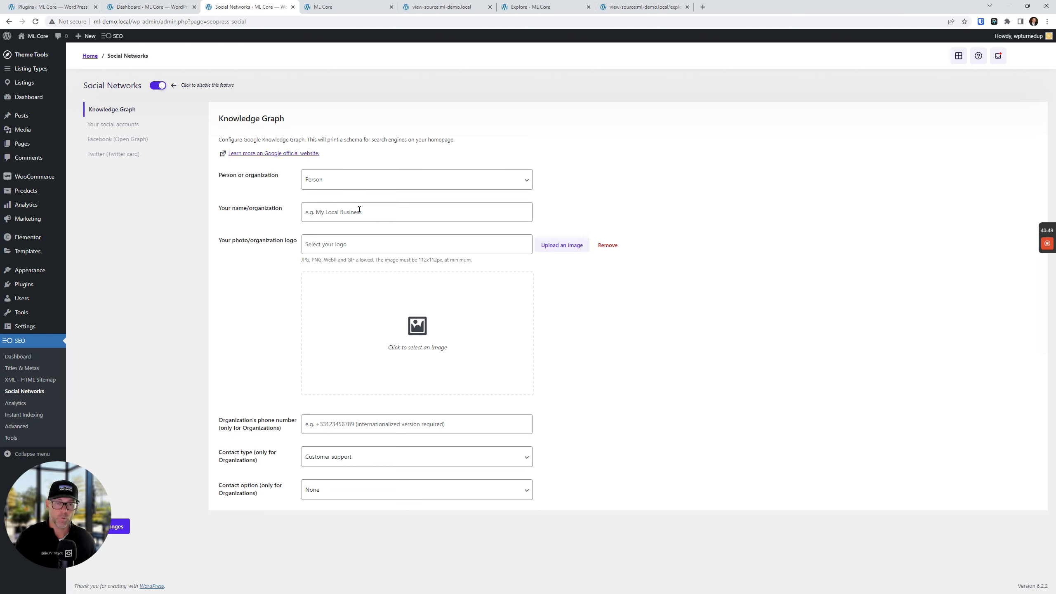
{"action": "left_click", "coordinate": [345, 188]}
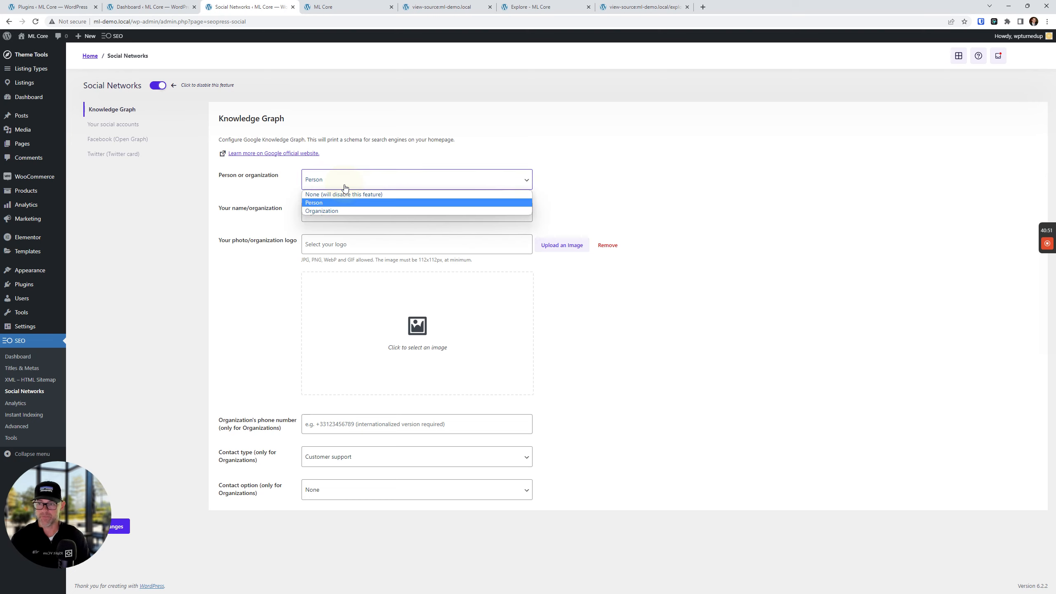
{"action": "left_click", "coordinate": [699, 204]}
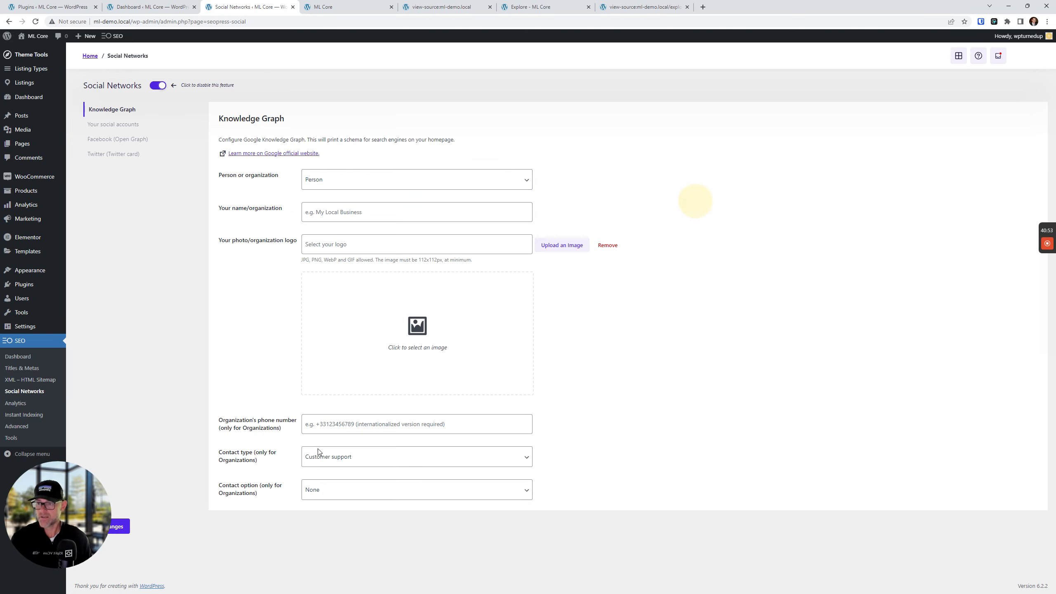
{"action": "left_click", "coordinate": [330, 180]}
{"action": "left_click", "coordinate": [332, 195]}
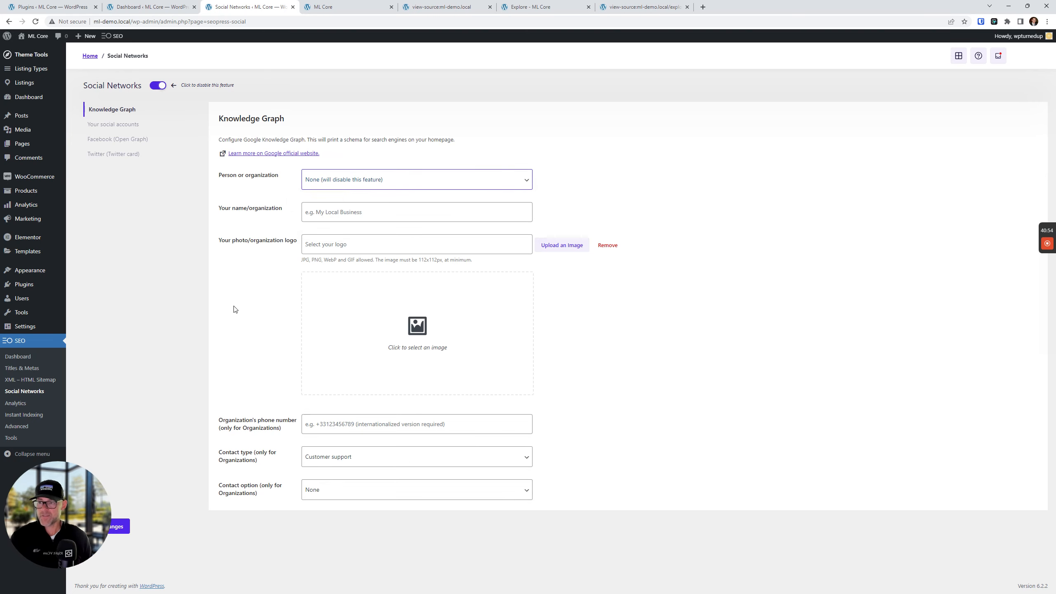
{"action": "left_click", "coordinate": [126, 527]}
{"action": "left_click", "coordinate": [129, 142]}
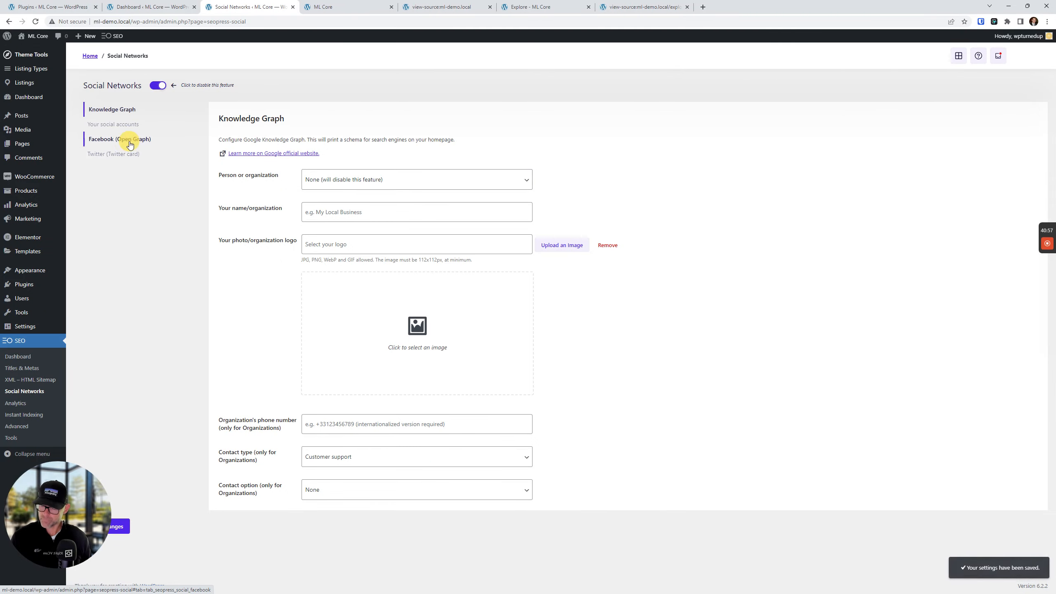
Review the "person" match in the homepage source and close the text search.
{"action": "left_click", "coordinate": [441, 6]}
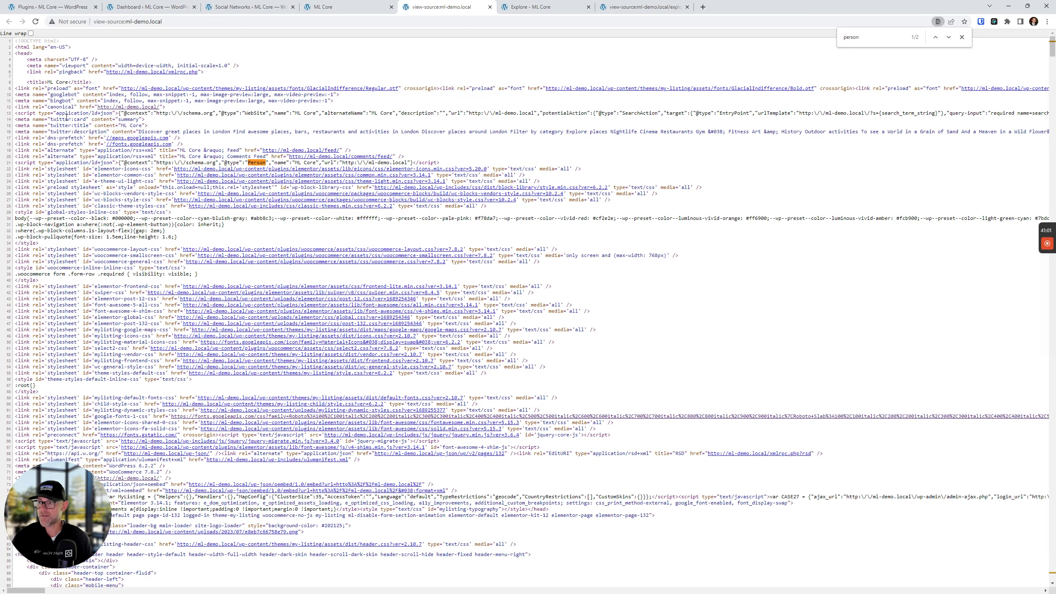
{"action": "key", "text": "ctrl"}
{"action": "key", "text": "ctrl"}
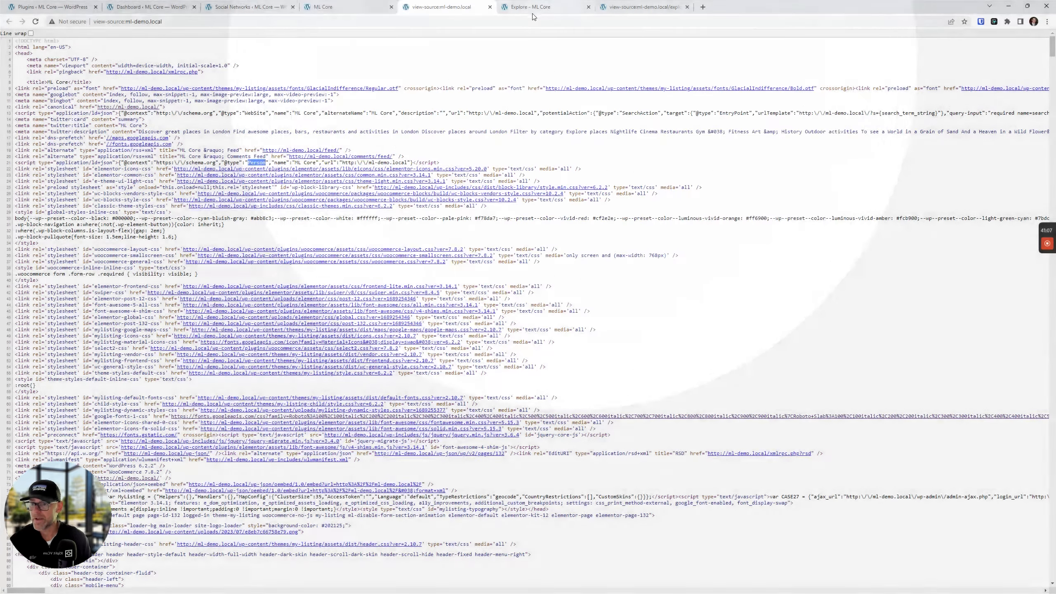
Reload the Explore page's HTML source and view the head tags at its beginning.
{"action": "left_click", "coordinate": [642, 6]}
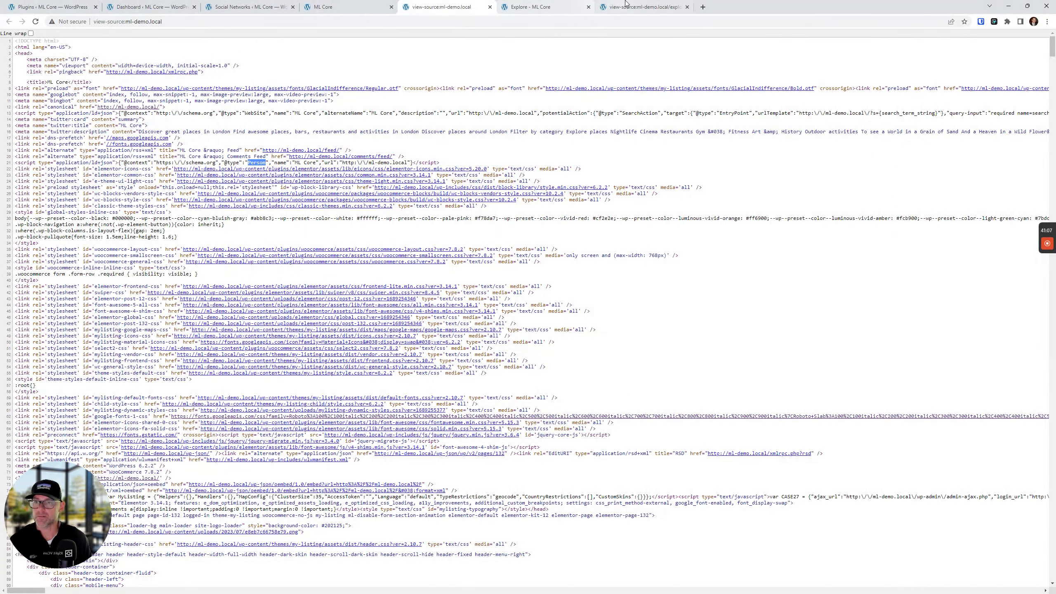
{"action": "scroll", "coordinate": [76, 173], "scroll_direction": "up", "scroll_amount": 20}
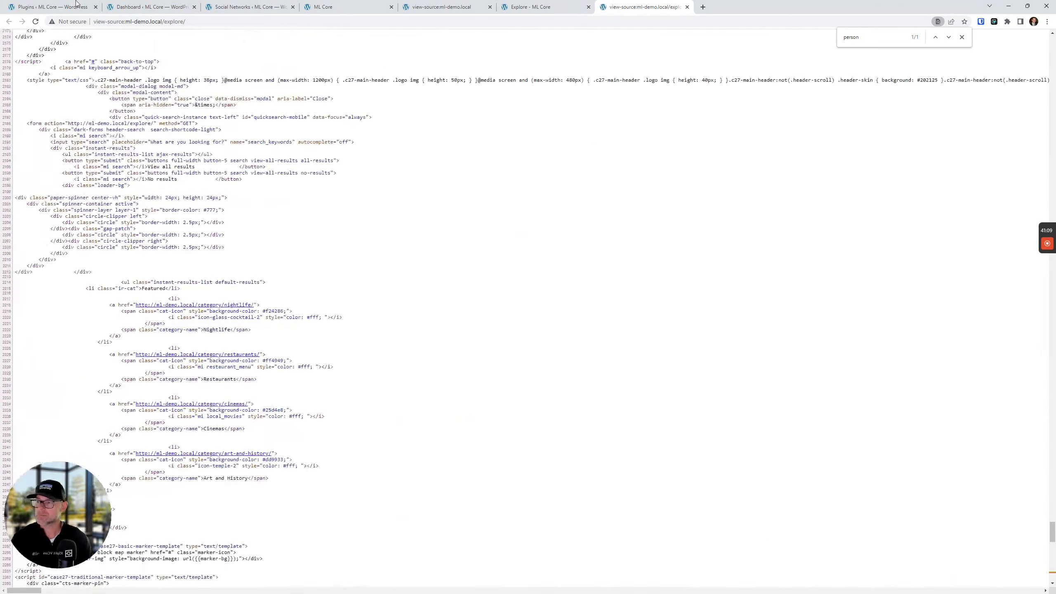
{"action": "left_click", "coordinate": [35, 21]}
{"action": "scroll", "coordinate": [175, 195], "scroll_direction": "up", "scroll_amount": 20}
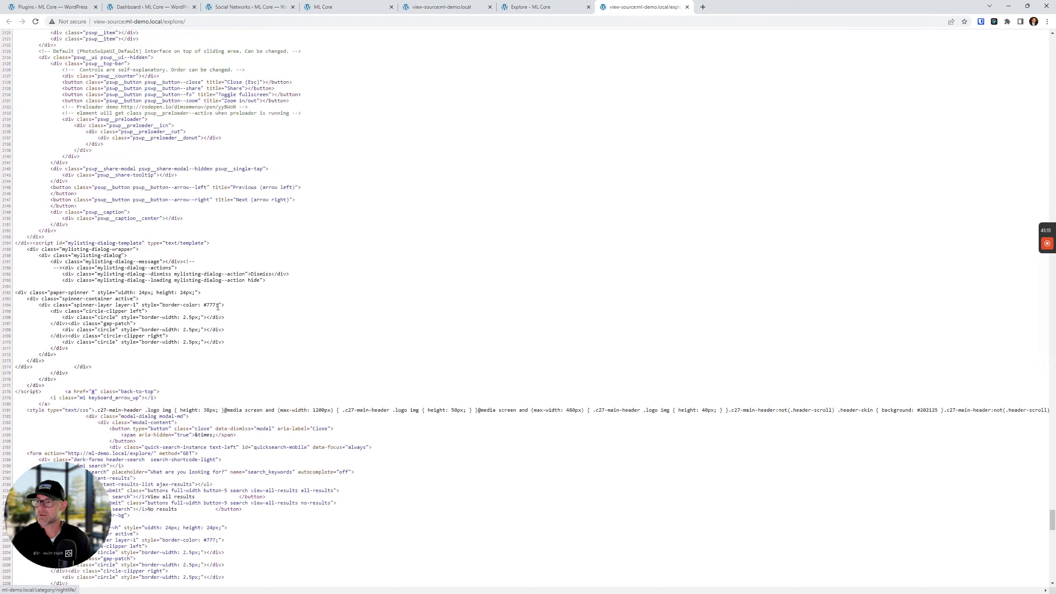
{"action": "left_click", "coordinate": [35, 21]}
{"action": "scroll", "coordinate": [232, 266], "scroll_direction": "up", "scroll_amount": 15}
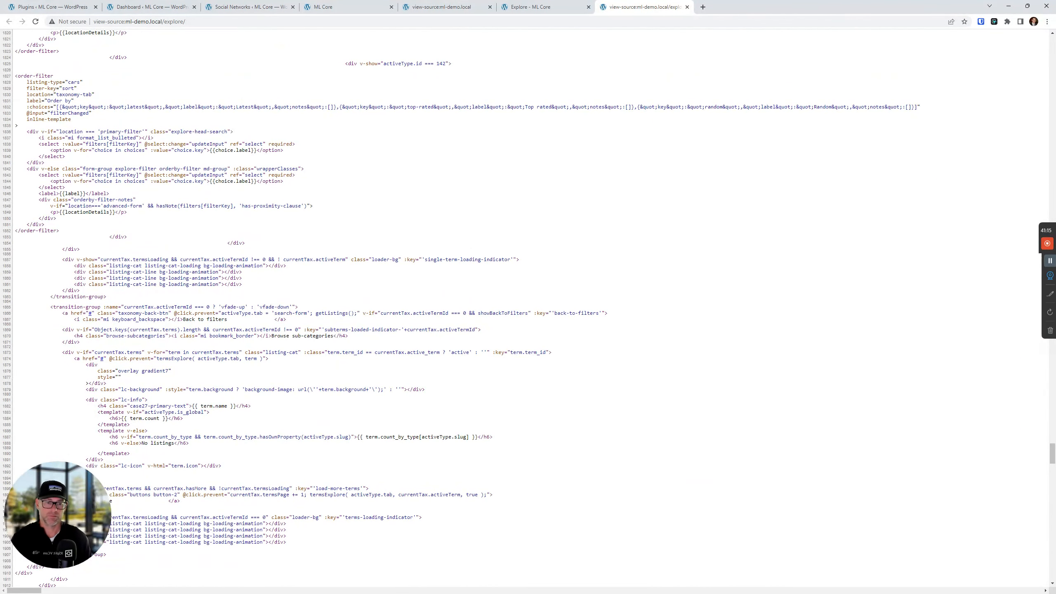
{"action": "left_click_drag", "start_coordinate": [1049, 459], "coordinate": [1048, 40]}
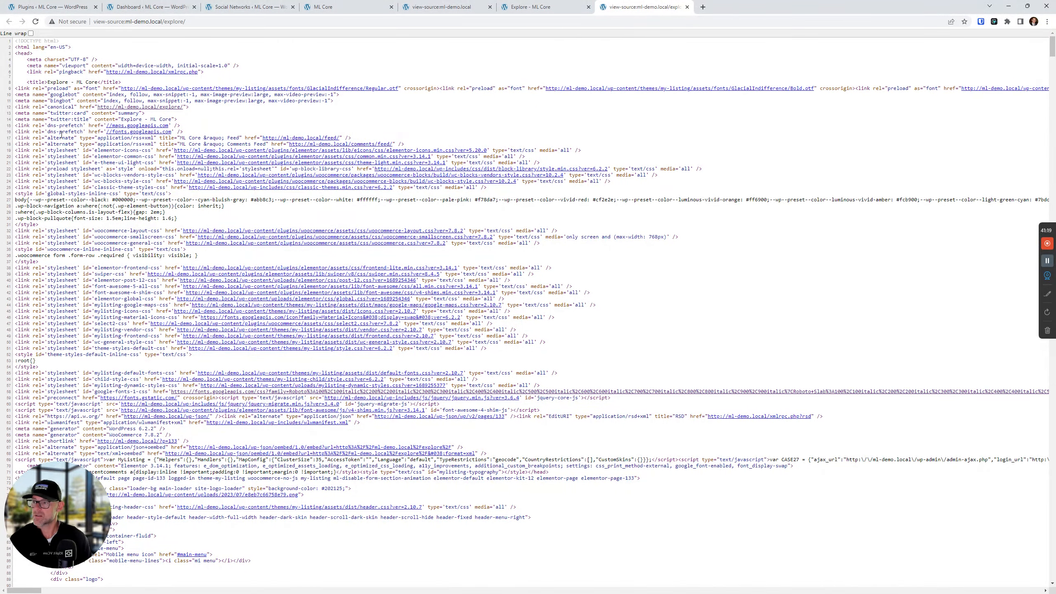
Search the Explore page source for "og" and reload the source.
{"action": "left_click", "coordinate": [204, 120]}
{"action": "key", "text": "ctrl+f"}
{"action": "type", "text": "o"}
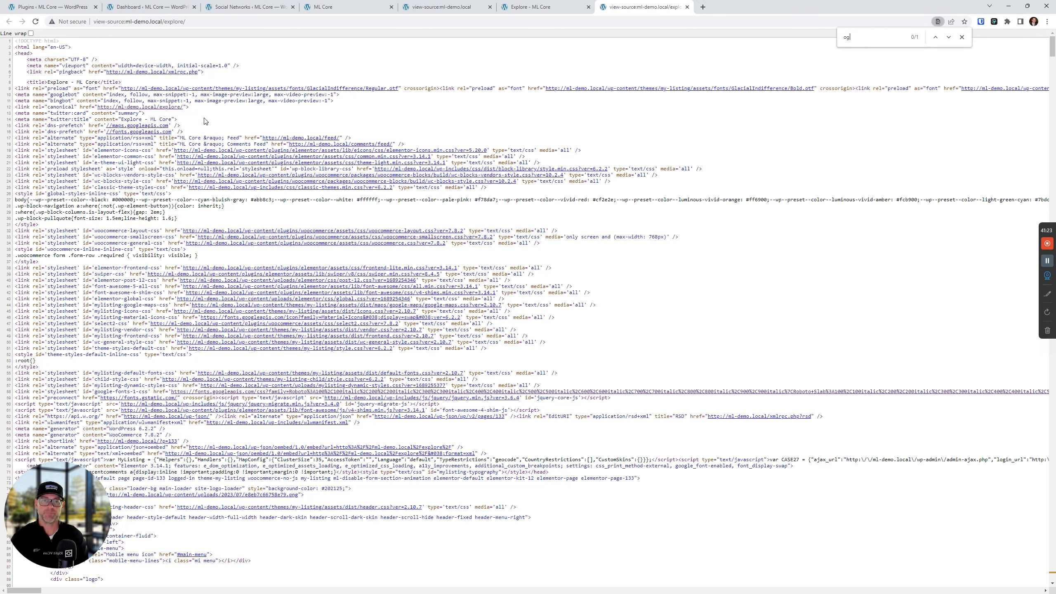
{"action": "type", "text": "g"}
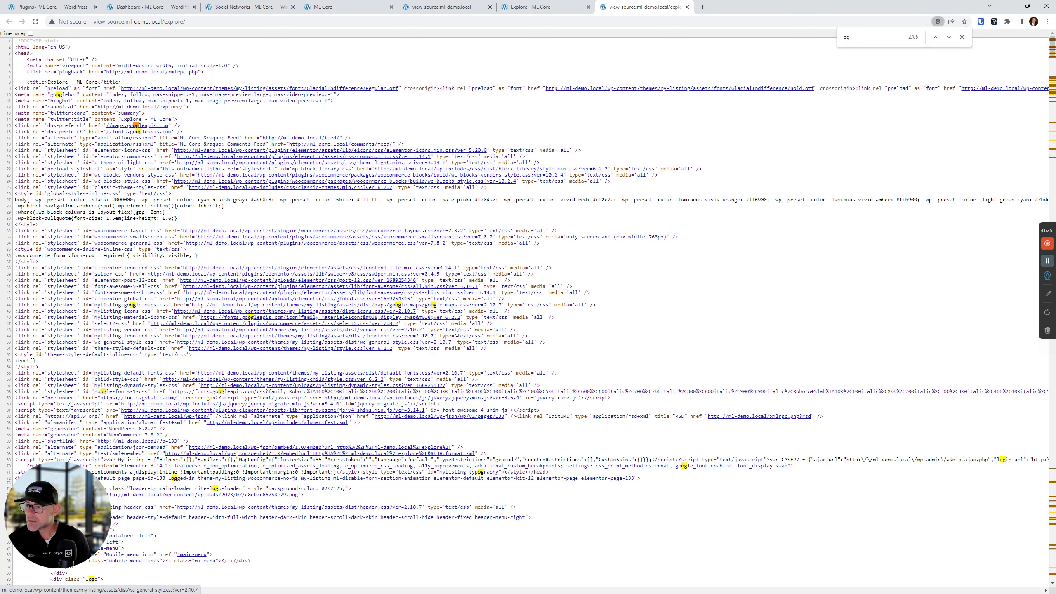
{"action": "left_click", "coordinate": [35, 21]}
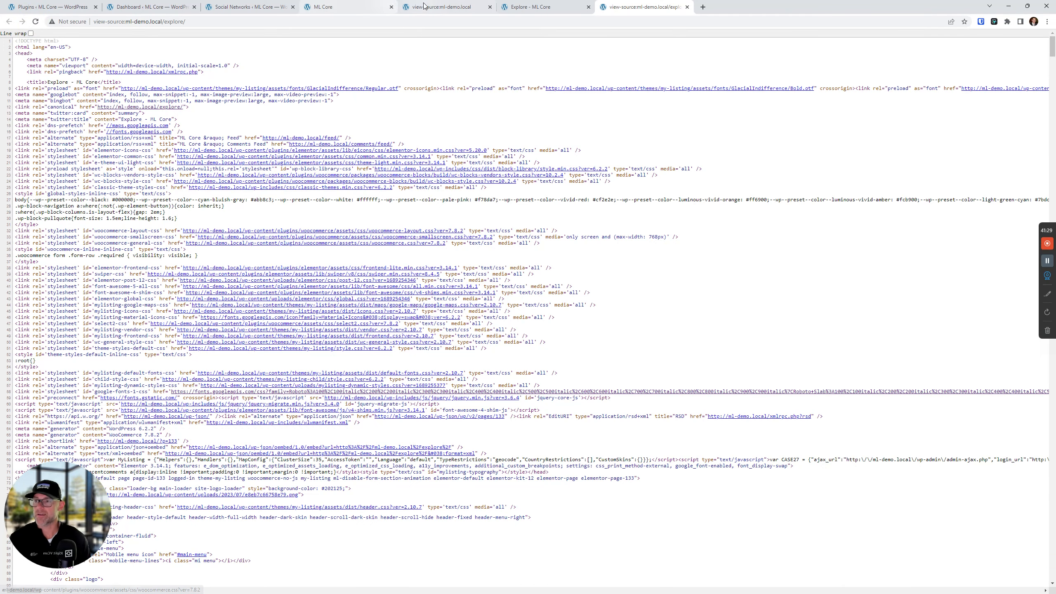
Enable OG data in the Facebook (Open Graph) settings and save the changes.
{"action": "left_click", "coordinate": [245, 6]}
{"action": "left_click", "coordinate": [107, 125]}
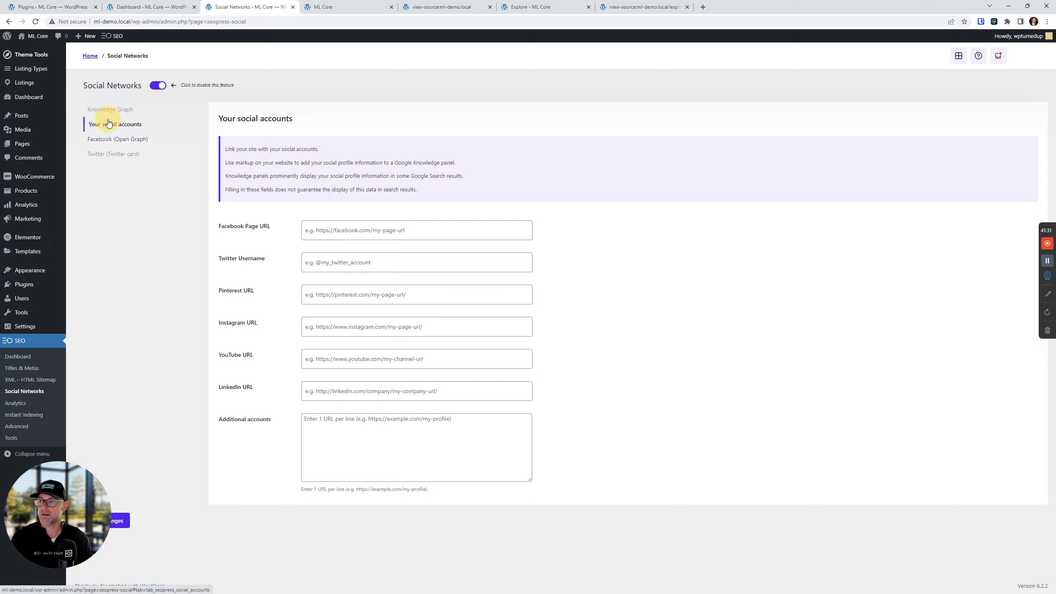
{"action": "left_click", "coordinate": [106, 139]}
{"action": "left_click", "coordinate": [305, 253]}
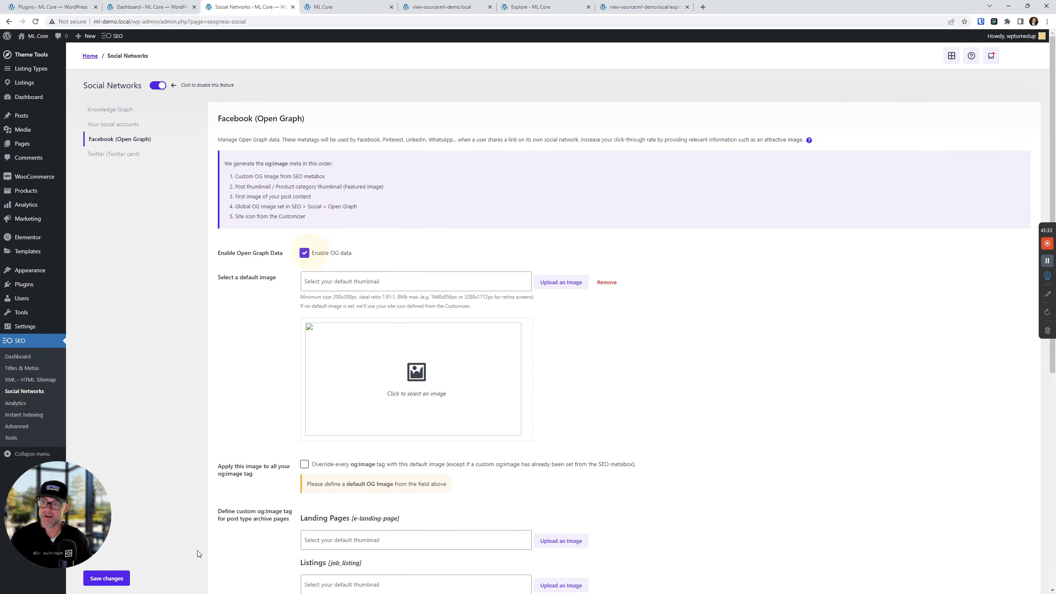
{"action": "left_click", "coordinate": [104, 578]}
Reload the homepage's HTML source and highlight the og meta property lines from og:url to og:description.
{"action": "left_click", "coordinate": [442, 7]}
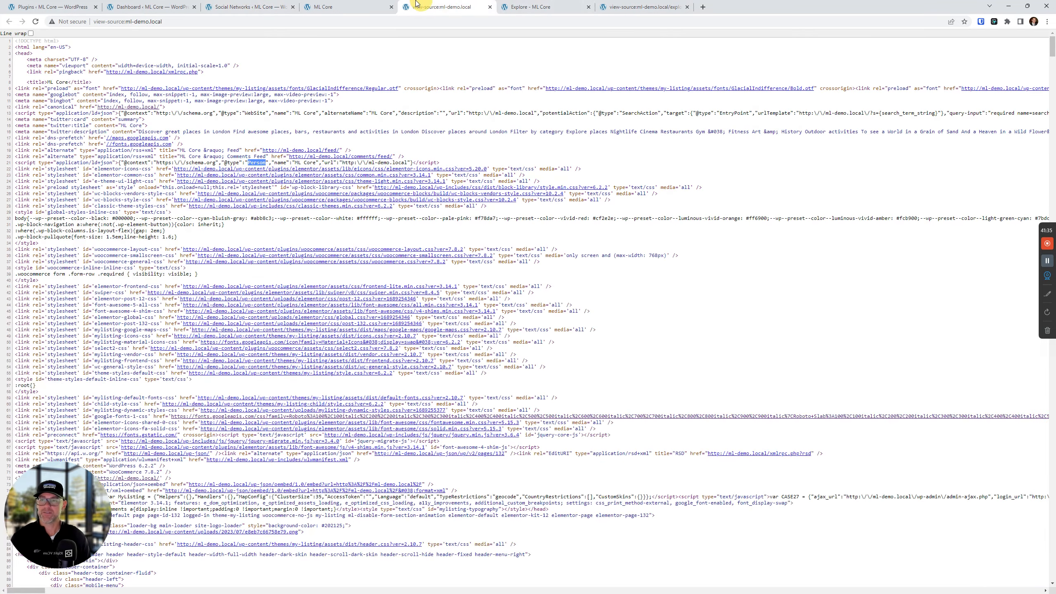
{"action": "left_click", "coordinate": [36, 21]}
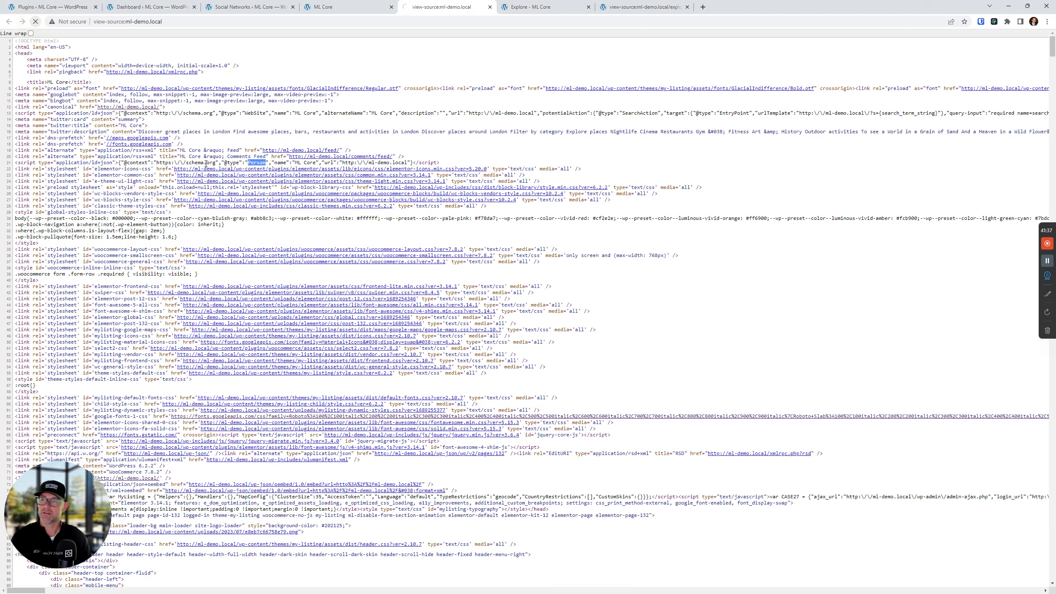
{"action": "left_click_drag", "start_coordinate": [159, 150], "coordinate": [12, 120]}
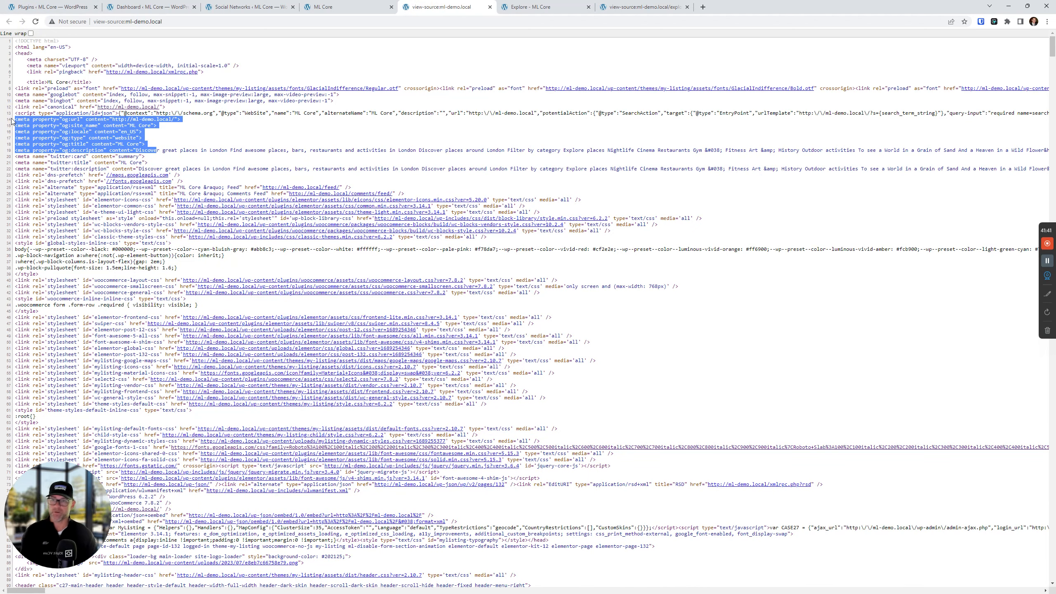
Turn the "Enable Twitter card" option off and back on in the Twitter card settings, and save the changes.
{"action": "left_click", "coordinate": [257, 6]}
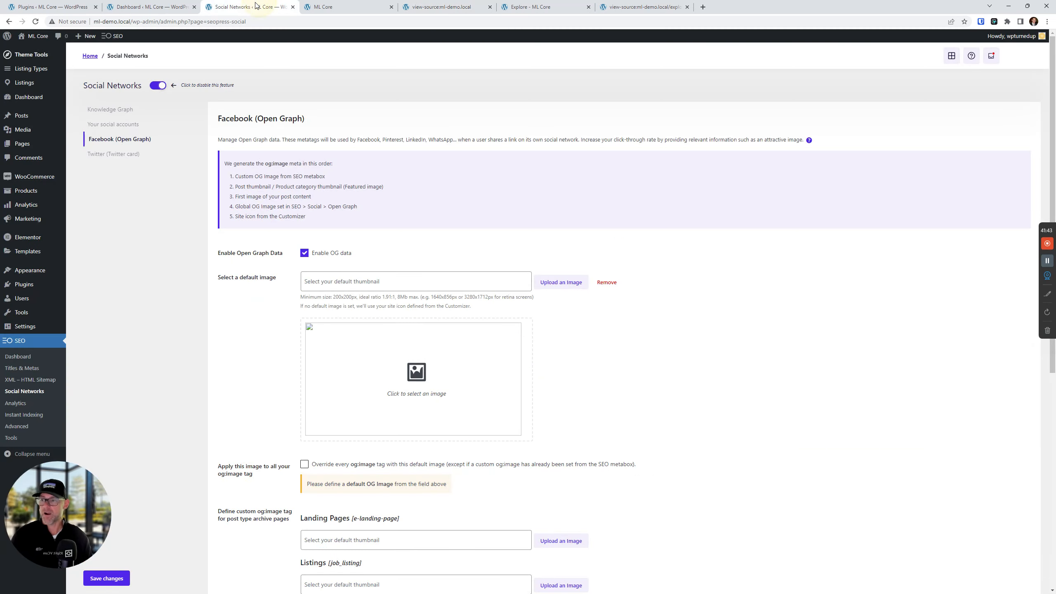
{"action": "scroll", "coordinate": [267, 300], "scroll_direction": "down", "scroll_amount": 2}
{"action": "scroll", "coordinate": [166, 246], "scroll_direction": "up", "scroll_amount": 2}
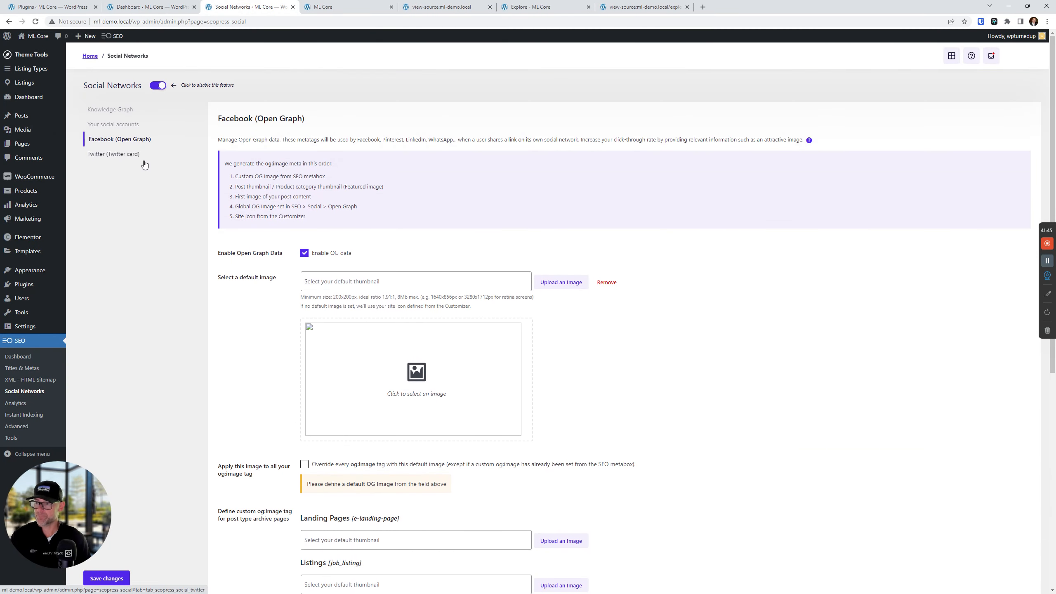
{"action": "left_click", "coordinate": [139, 162]}
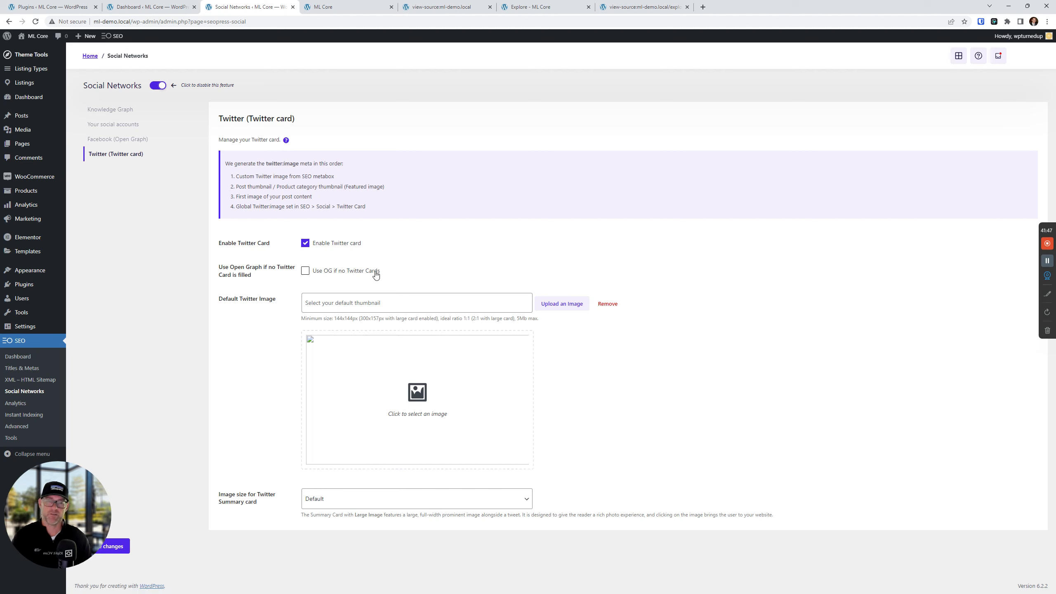
{"action": "left_click", "coordinate": [306, 244]}
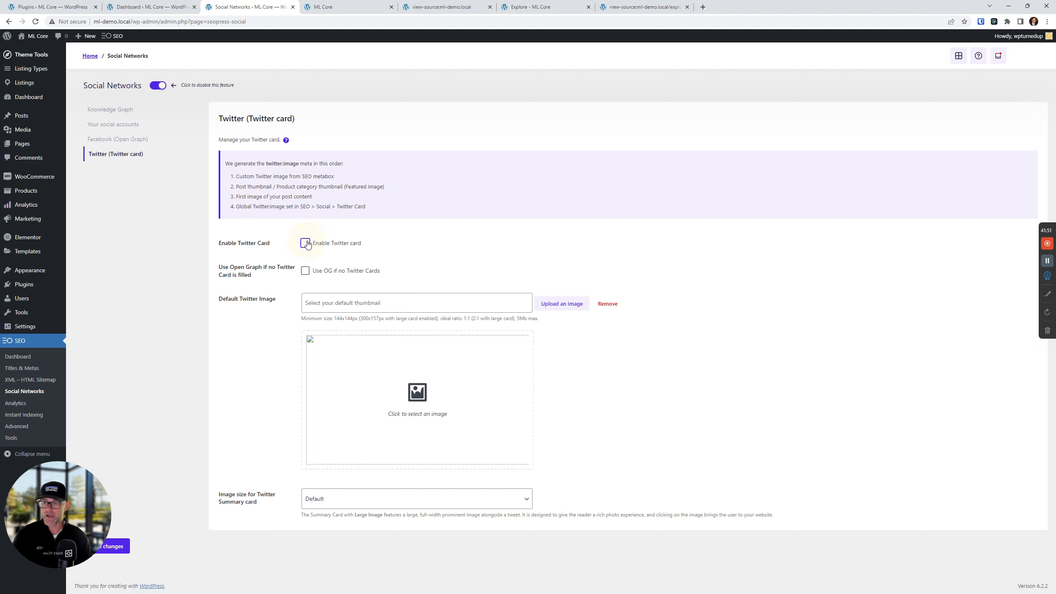
{"action": "left_click", "coordinate": [306, 244]}
{"action": "left_click", "coordinate": [306, 244]}
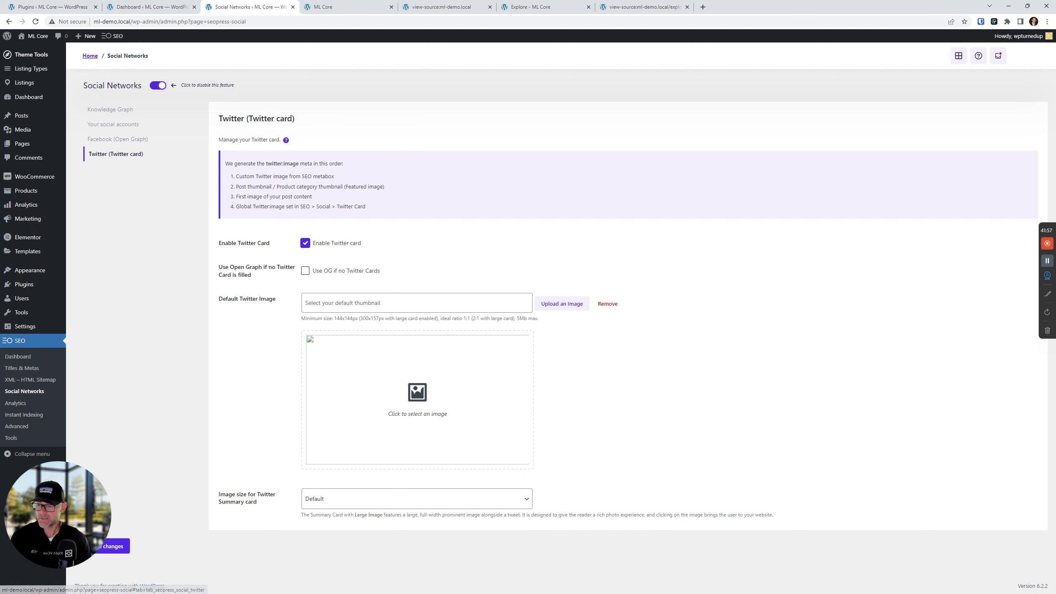
{"action": "left_click", "coordinate": [118, 546]}
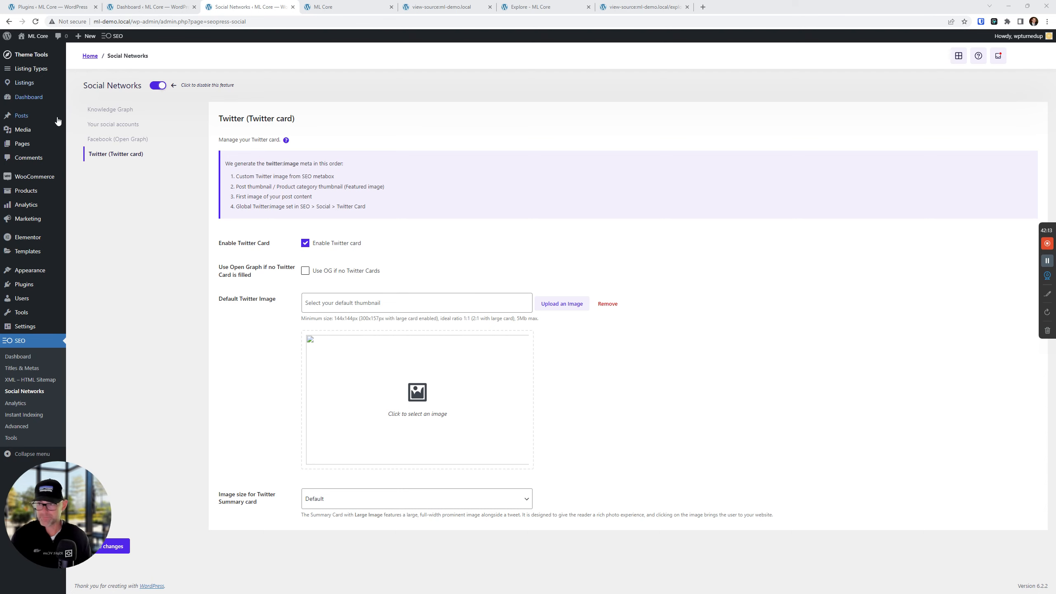
Review the Facebook (Open Graph) settings down to the Facebook Link Ownership, Admin and App ID fields.
{"action": "left_click", "coordinate": [135, 141]}
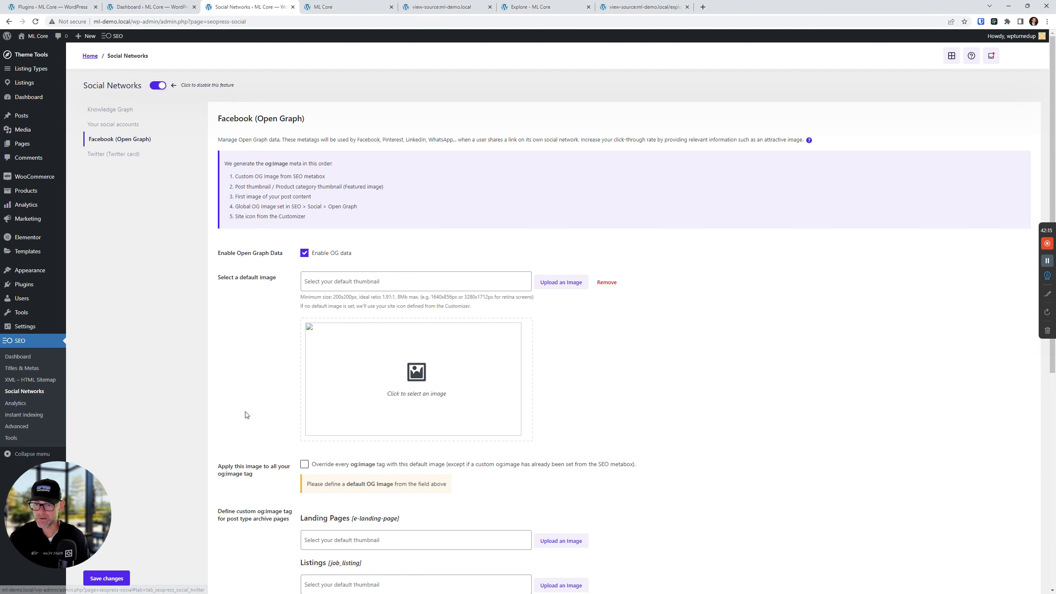
{"action": "scroll", "coordinate": [192, 444], "scroll_direction": "down", "scroll_amount": 6}
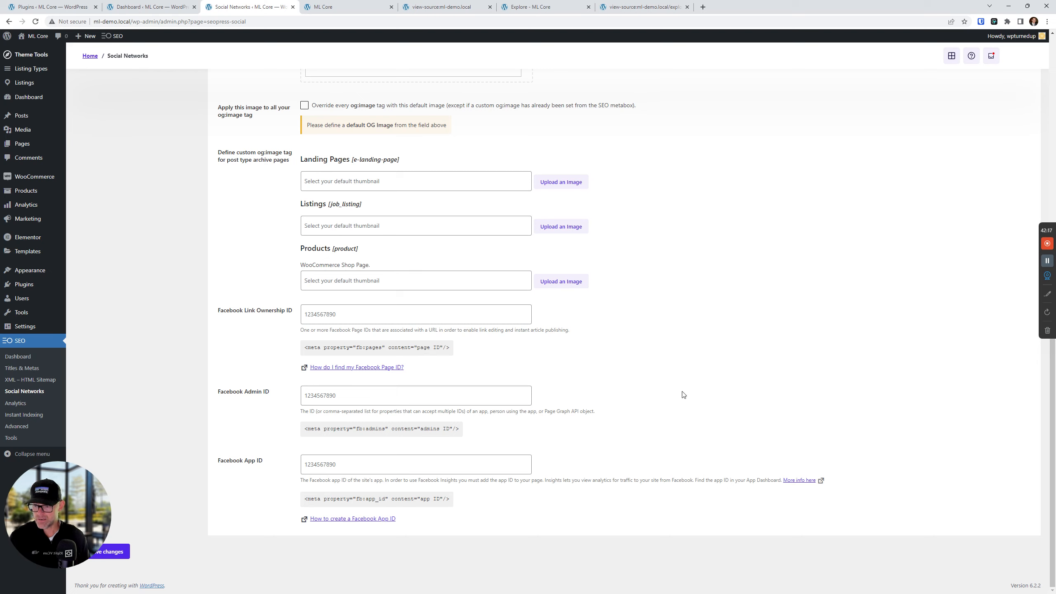
{"action": "left_click", "coordinate": [310, 311]}
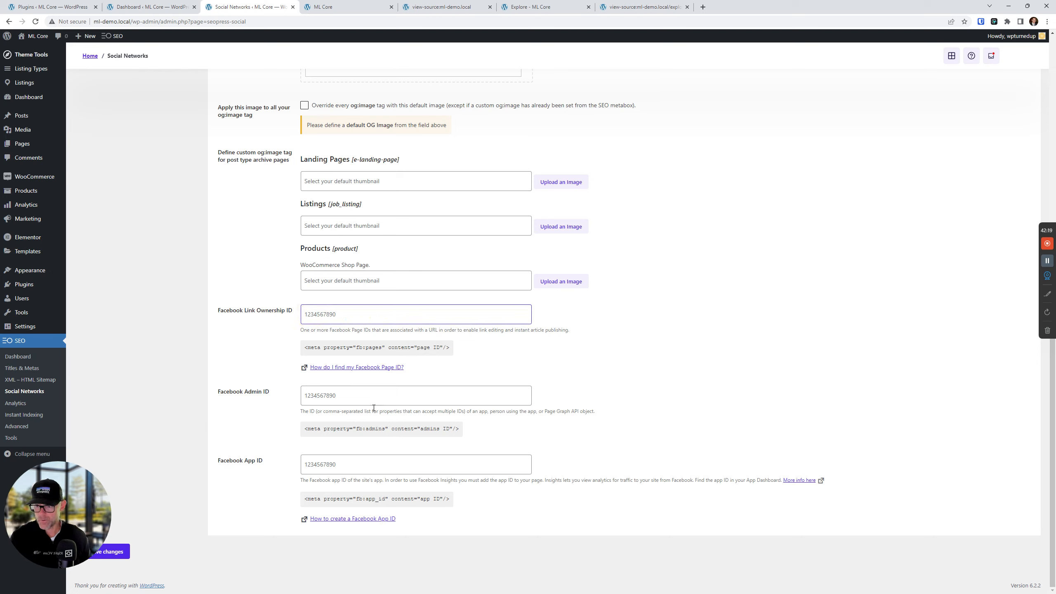
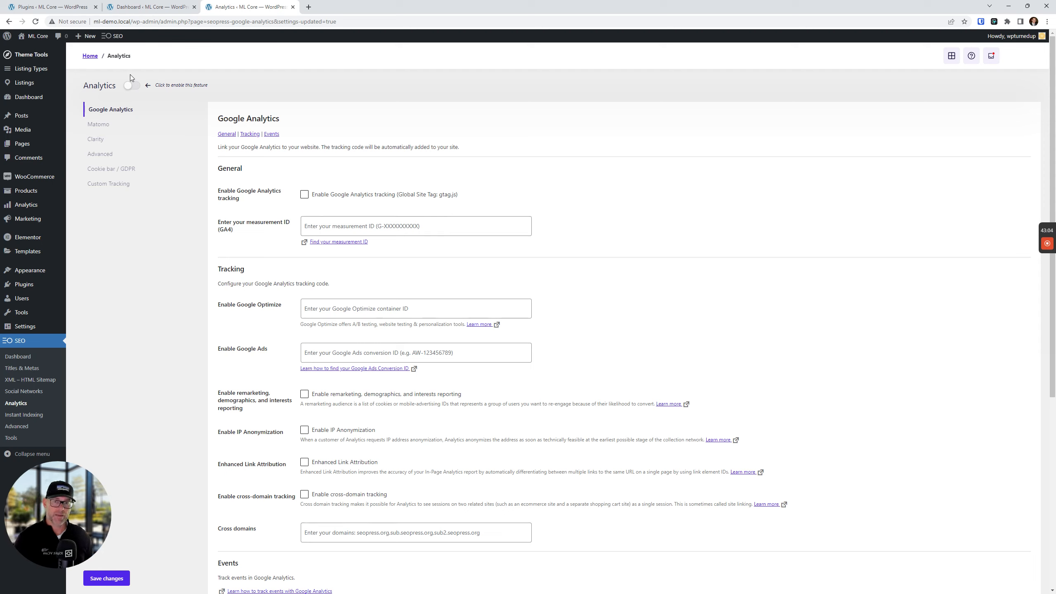
Switch the Analytics feature on and back off.
{"action": "left_click", "coordinate": [132, 86]}
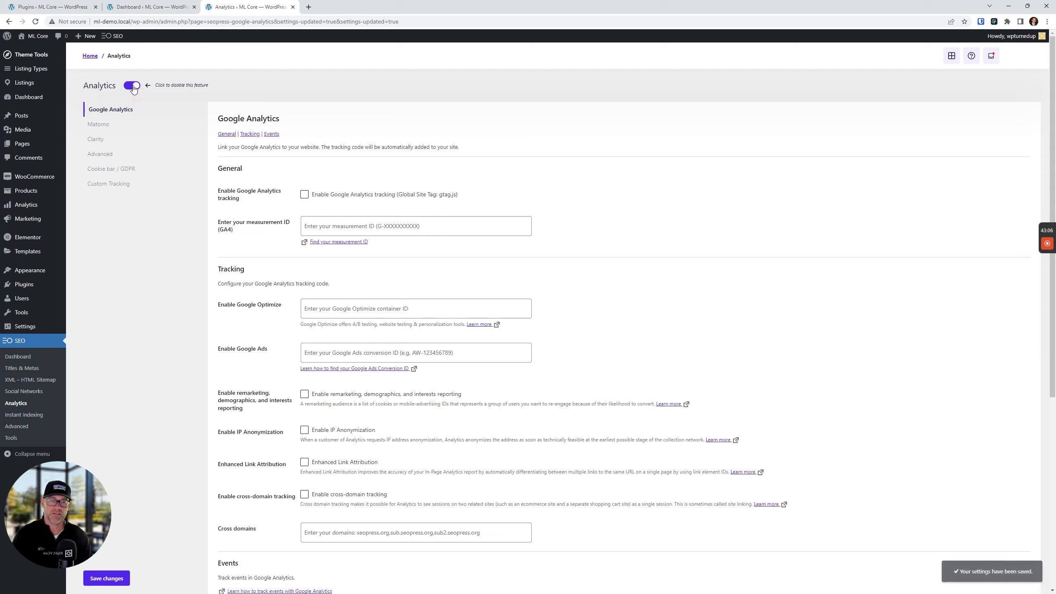
{"action": "left_click", "coordinate": [132, 87]}
{"action": "left_click", "coordinate": [132, 87]}
{"action": "left_click", "coordinate": [133, 88]}
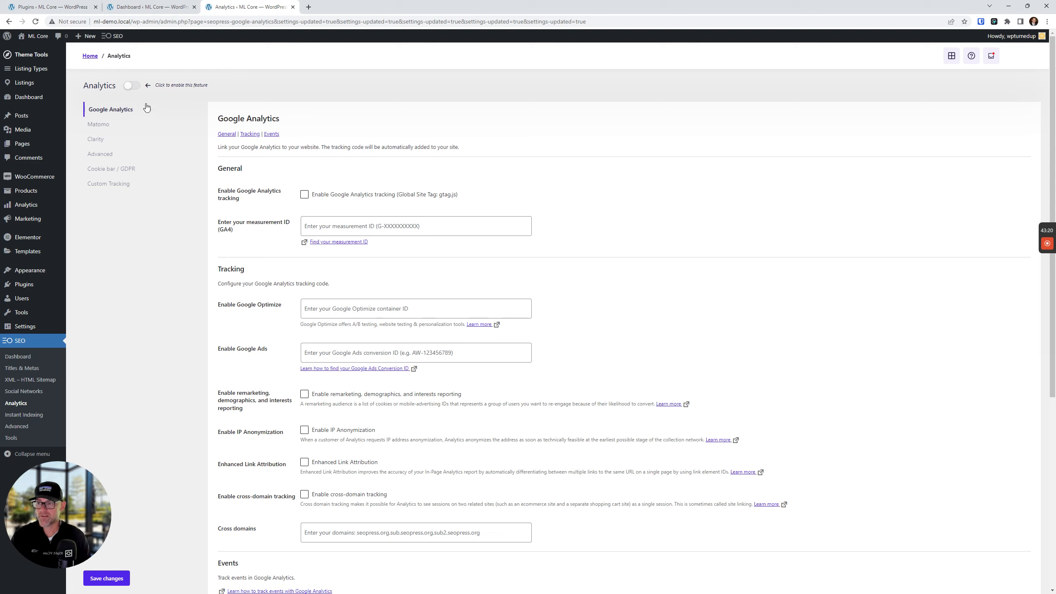
Switch the Analytics feature on and enable Google Analytics tracking (Global Site Tag: gtag.js).
{"action": "left_click", "coordinate": [133, 85]}
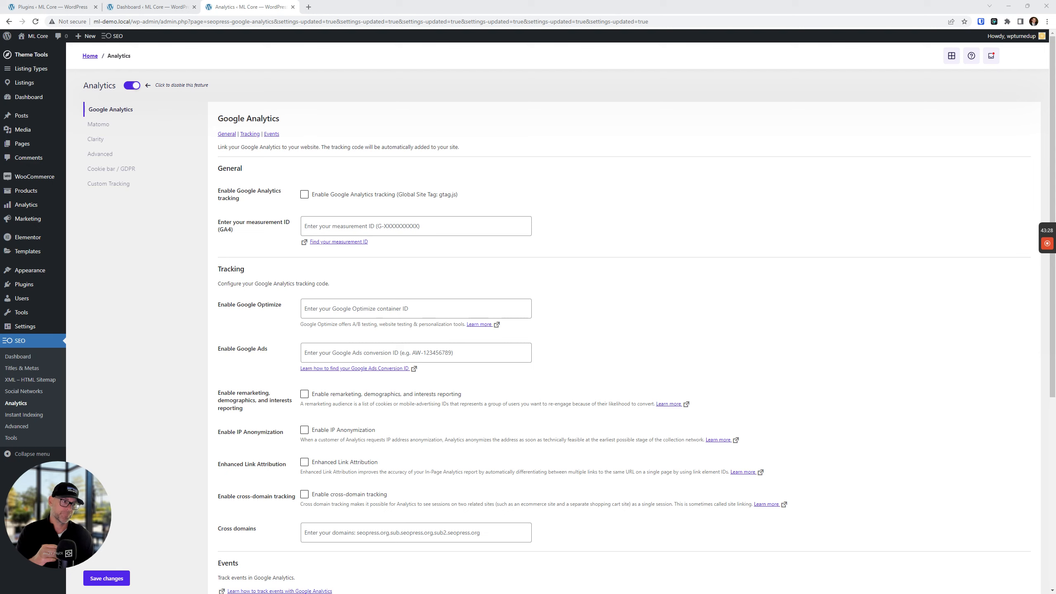
{"action": "left_click", "coordinate": [781, 201]}
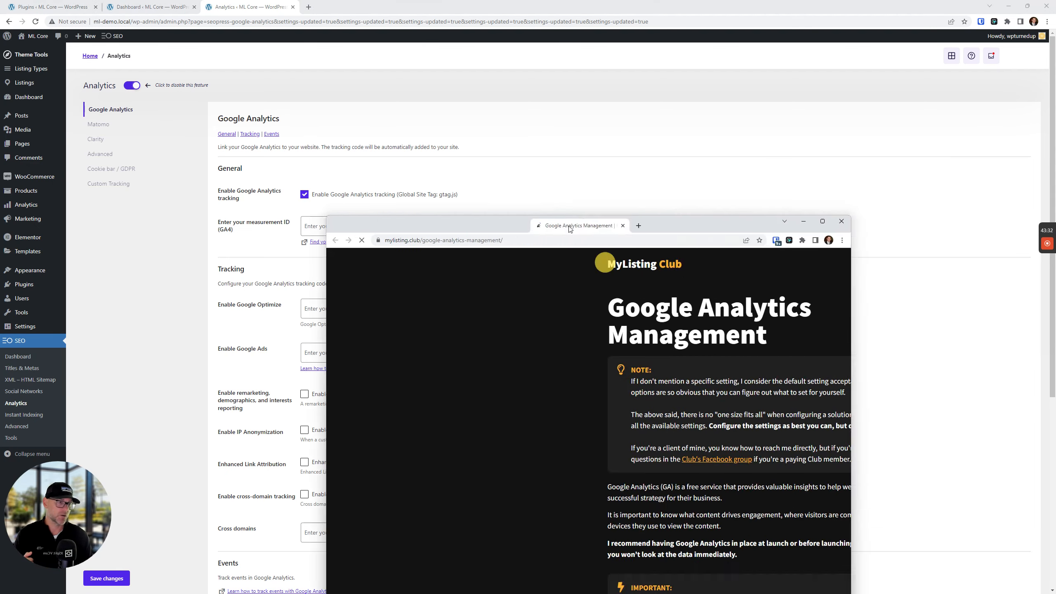
Bring the MyListing Club Google Analytics Management guide into the main browser window, skim its setup instructions, and close it.
{"action": "left_click_drag", "start_coordinate": [570, 230], "coordinate": [523, 6]}
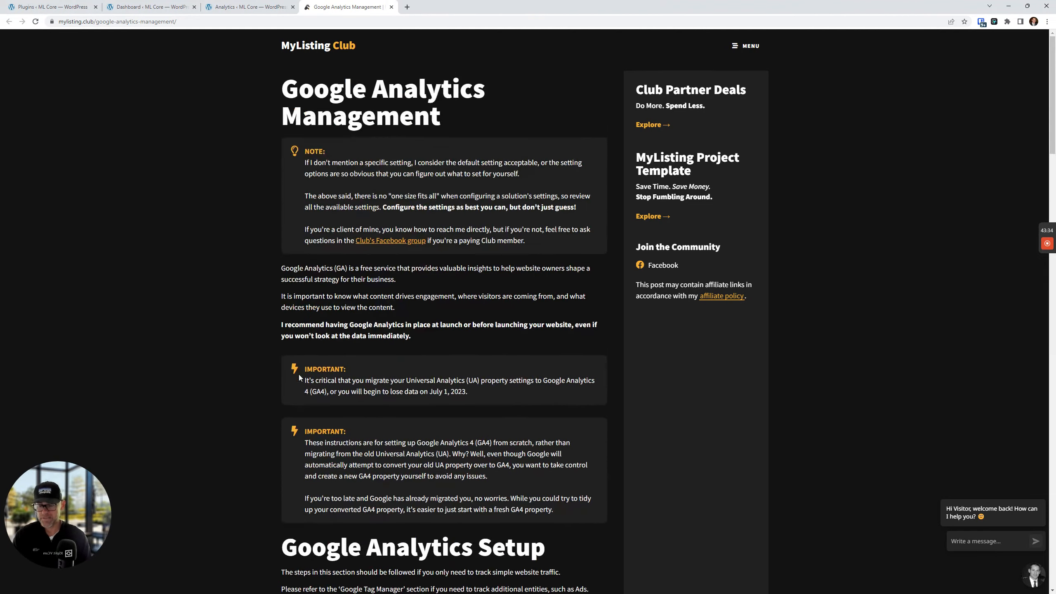
{"action": "scroll", "coordinate": [305, 232], "scroll_direction": "down", "scroll_amount": 10}
{"action": "scroll", "coordinate": [293, 329], "scroll_direction": "up", "scroll_amount": 10}
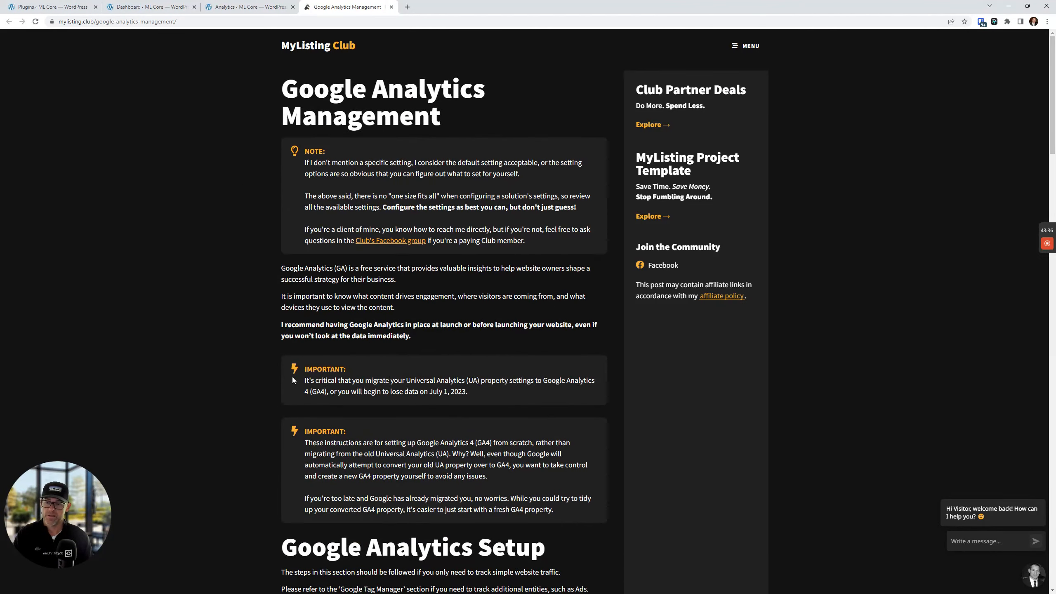
{"action": "scroll", "coordinate": [292, 377], "scroll_direction": "down", "scroll_amount": 5}
{"action": "scroll", "coordinate": [277, 357], "scroll_direction": "down", "scroll_amount": 5}
{"action": "scroll", "coordinate": [280, 360], "scroll_direction": "up", "scroll_amount": 10}
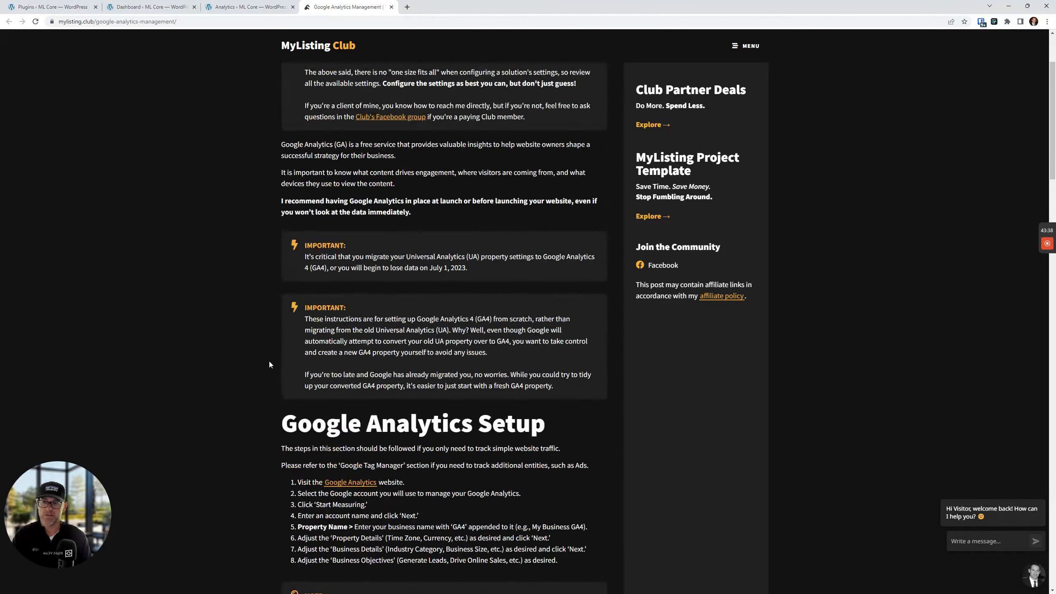
{"action": "left_click", "coordinate": [392, 7]}
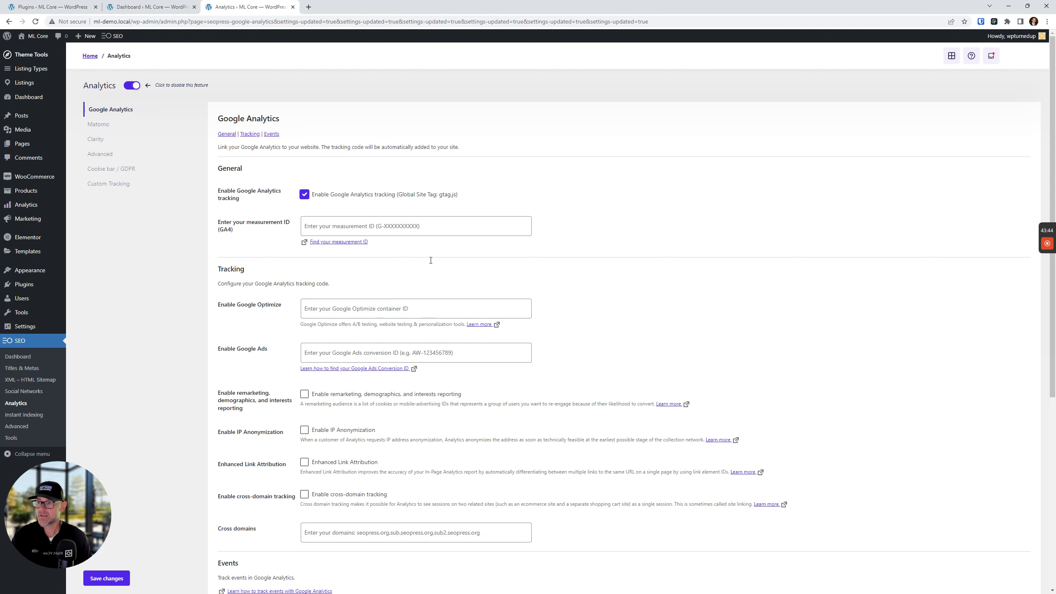
Review the Matomo tracking settings of the Analytics feature.
{"action": "left_click", "coordinate": [99, 125]}
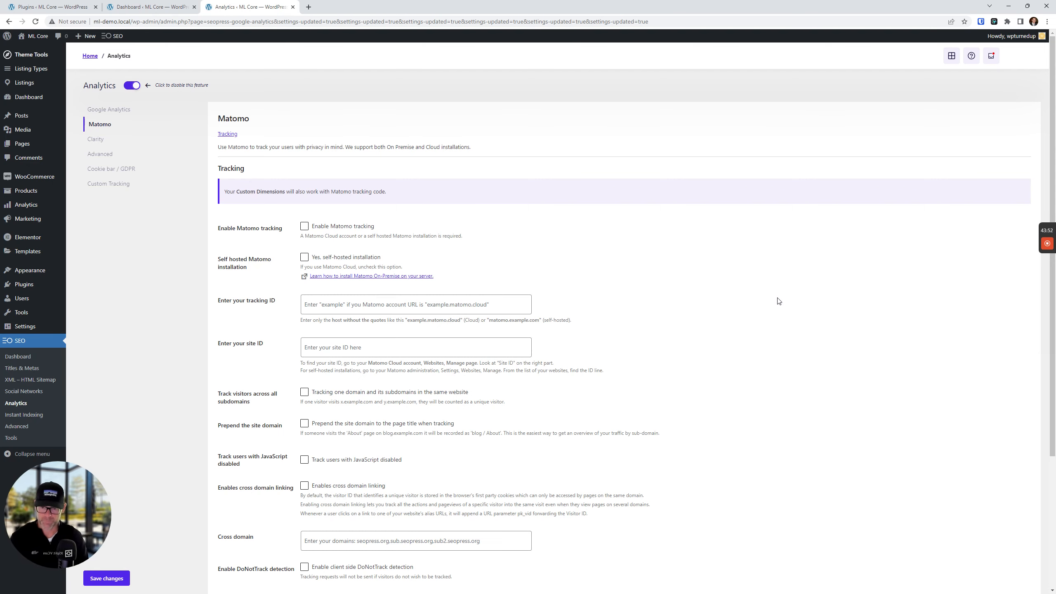
{"action": "scroll", "coordinate": [780, 301], "scroll_direction": "down", "scroll_amount": 2}
{"action": "scroll", "coordinate": [791, 305], "scroll_direction": "up", "scroll_amount": 2}
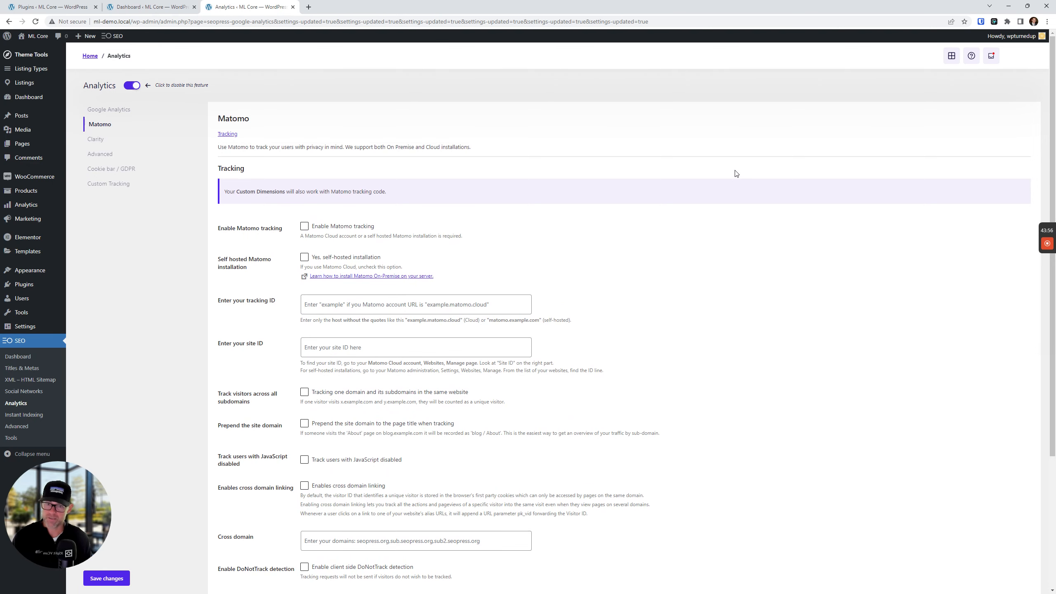
Show the Microsoft Clarity settings, skim the MyListing Club article about Microsoft Clarity, and close the article.
{"action": "left_click", "coordinate": [100, 140]}
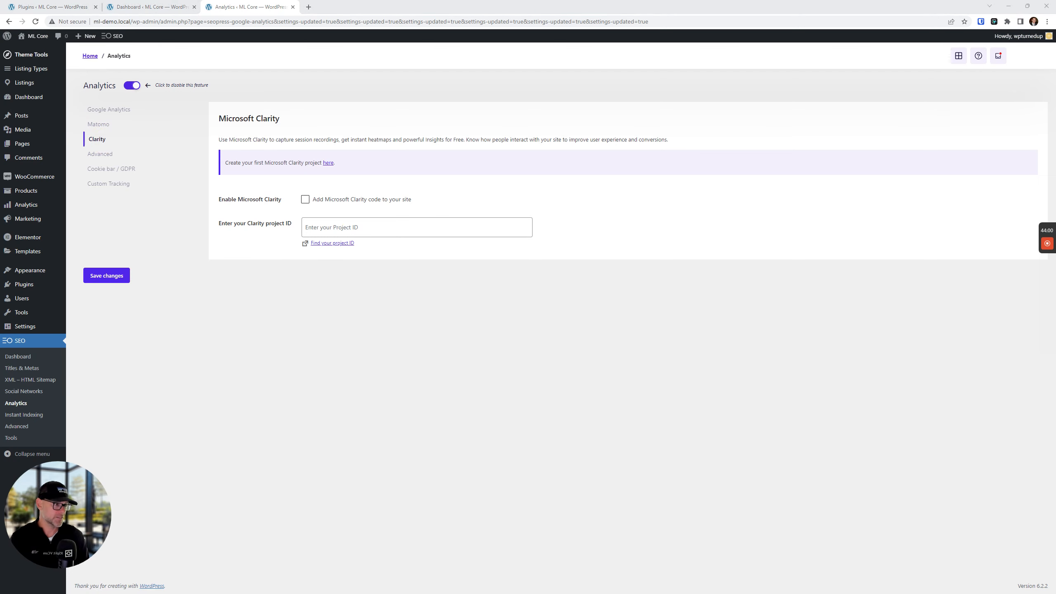
{"action": "left_click_drag", "start_coordinate": [1054, 142], "coordinate": [352, 5]}
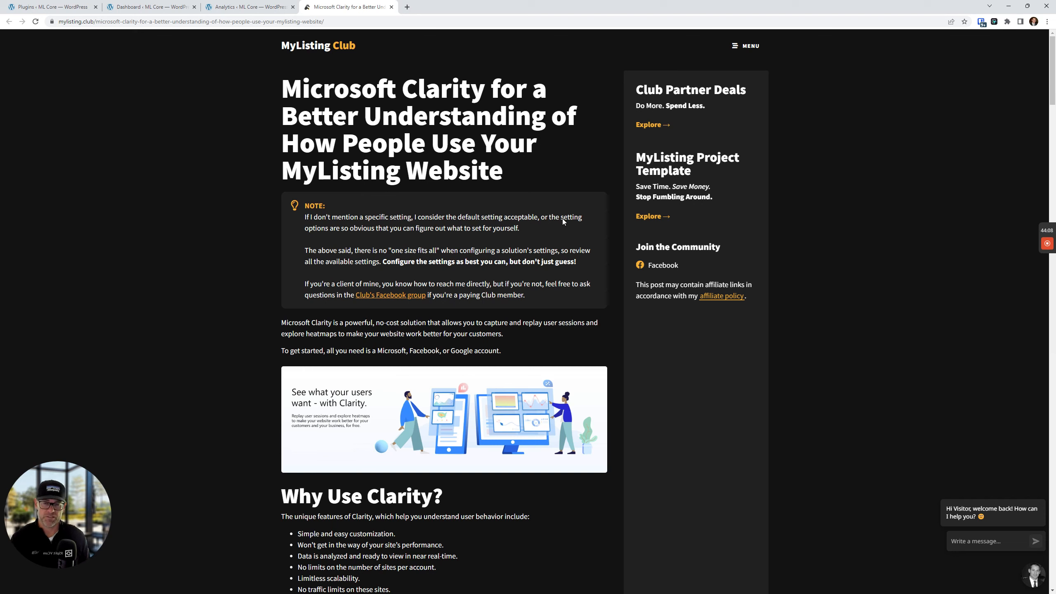
{"action": "scroll", "coordinate": [255, 193], "scroll_direction": "down", "scroll_amount": 15}
{"action": "scroll", "coordinate": [254, 193], "scroll_direction": "up", "scroll_amount": 15}
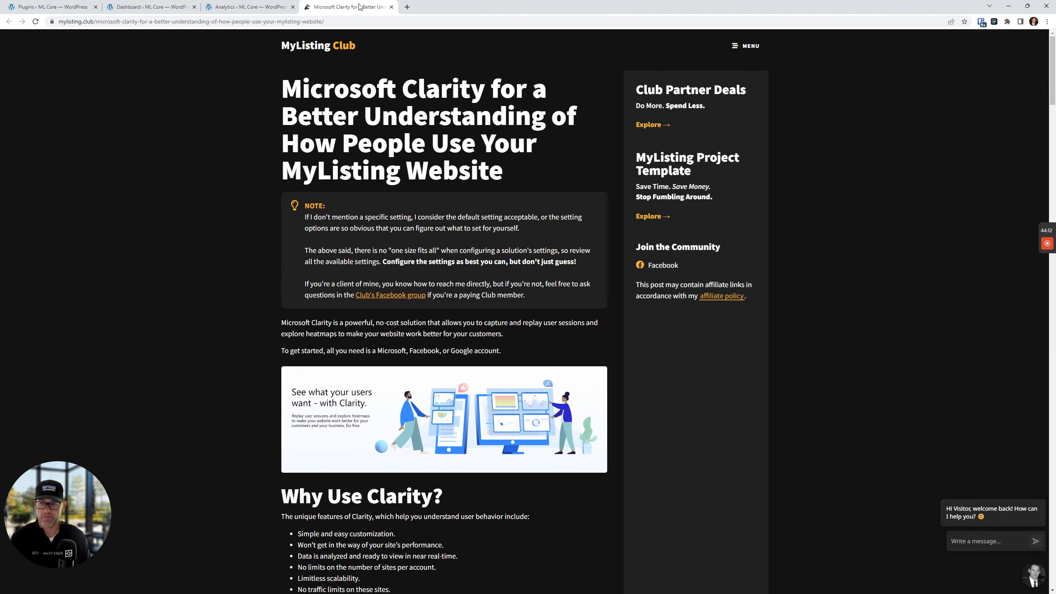
{"action": "middle_click", "coordinate": [366, 5]}
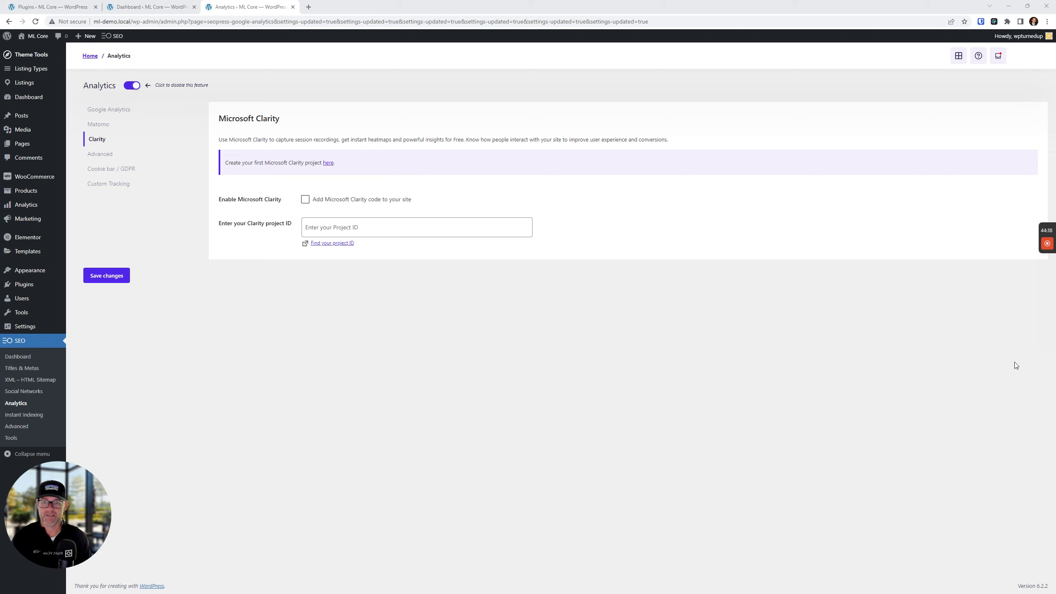
Exclude the Administrator, Editor, Author, Contributor and Shop manager roles from Google Analytics and Matomo tracking in the Advanced analytics settings.
{"action": "mouse_move", "coordinate": [1047, 261]}
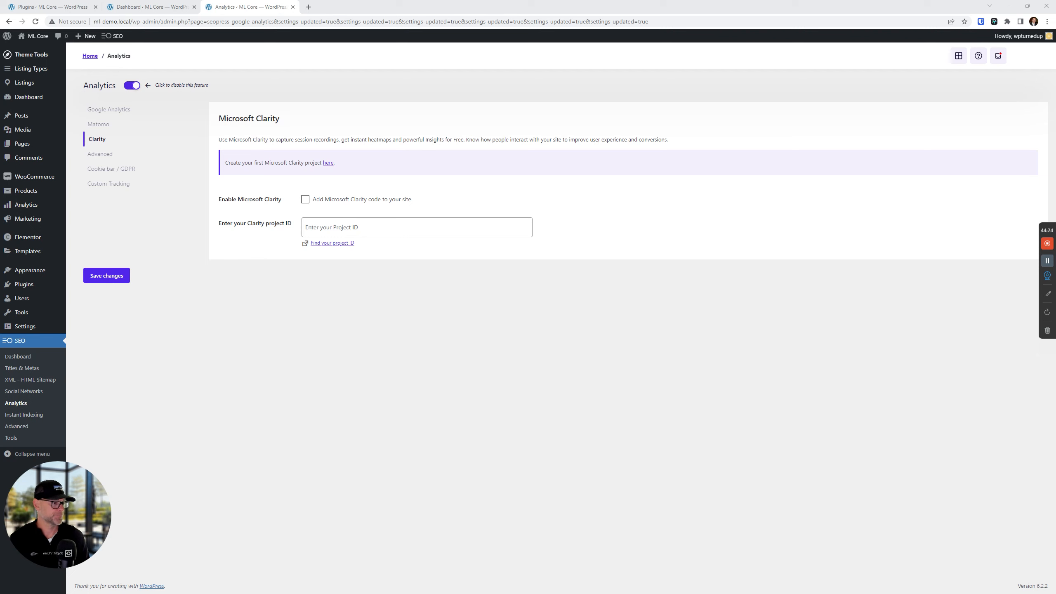
{"action": "left_click", "coordinate": [109, 153]}
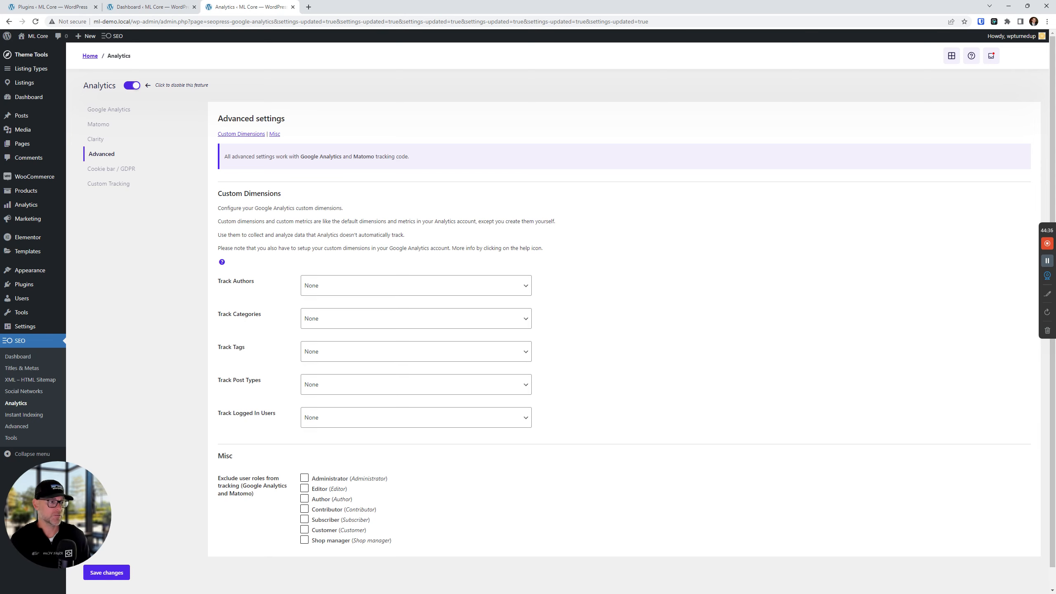
{"action": "scroll", "coordinate": [216, 270], "scroll_direction": "down", "scroll_amount": 1}
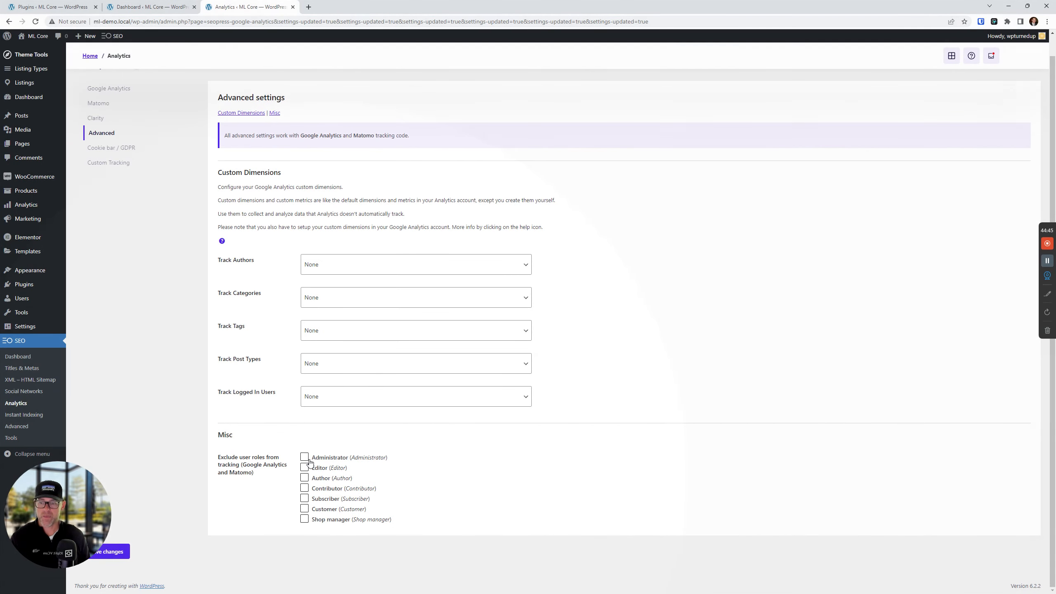
{"action": "left_click", "coordinate": [304, 456]}
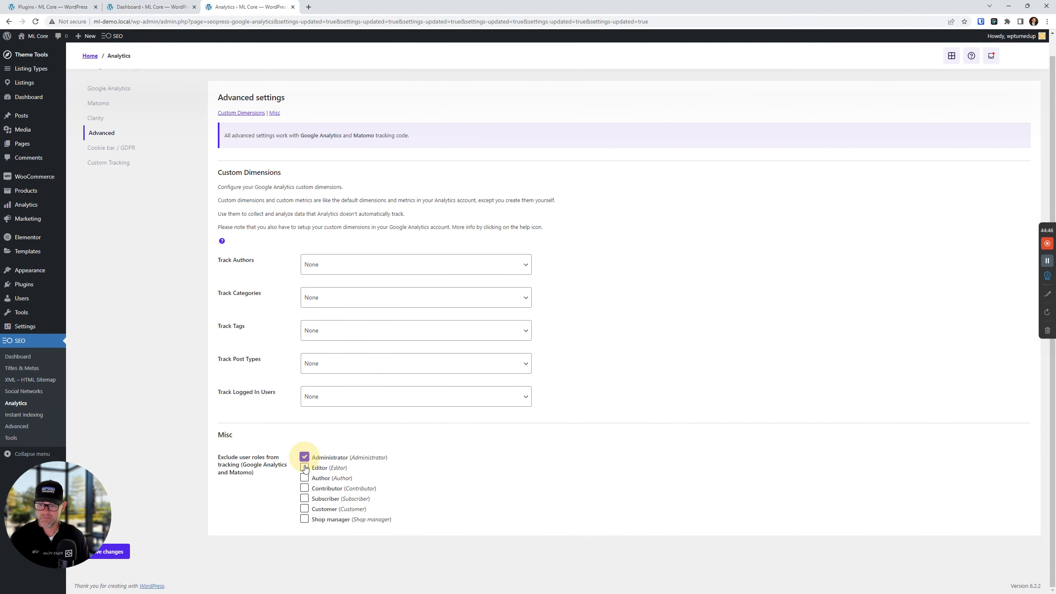
{"action": "left_click", "coordinate": [305, 467]}
{"action": "left_click", "coordinate": [305, 477]}
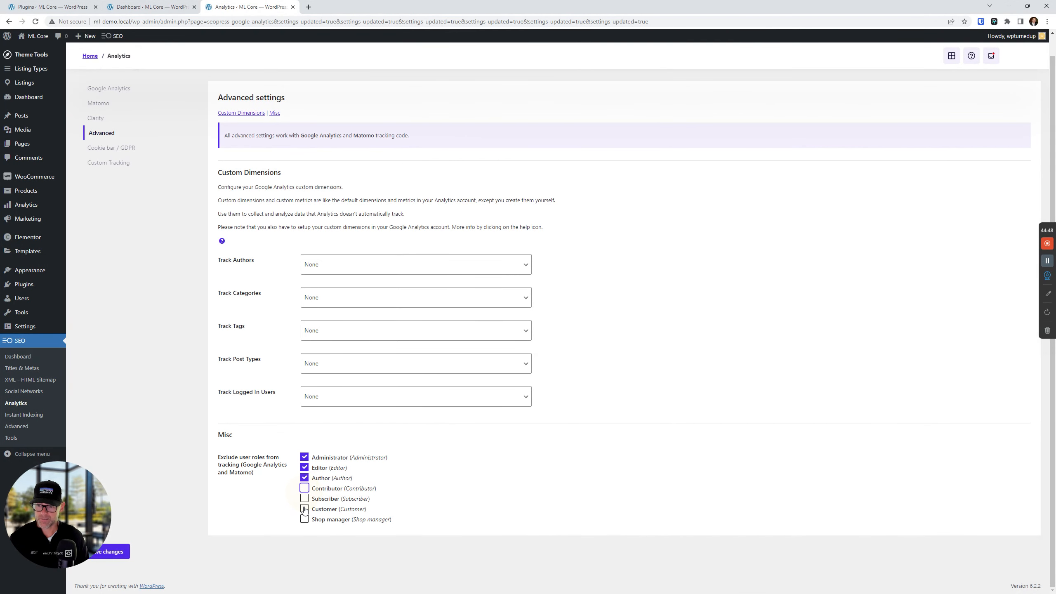
{"action": "left_click", "coordinate": [305, 488]}
{"action": "left_click", "coordinate": [304, 518]}
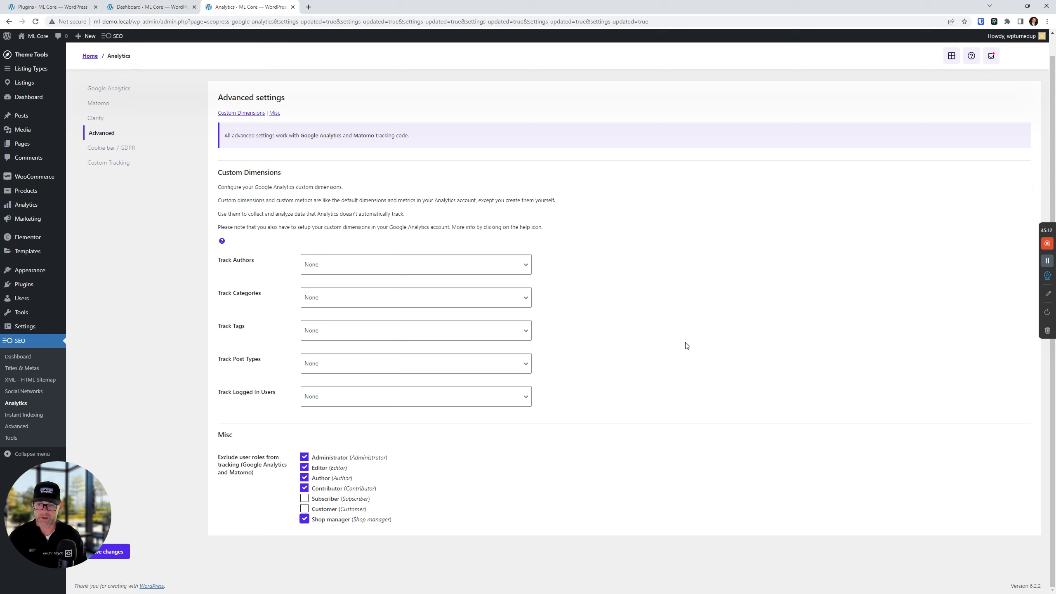
Set Track Post Types to Custom Dimension #1 and back to None, and save the Advanced analytics settings.
{"action": "left_click", "coordinate": [324, 269]}
{"action": "left_click", "coordinate": [324, 271]}
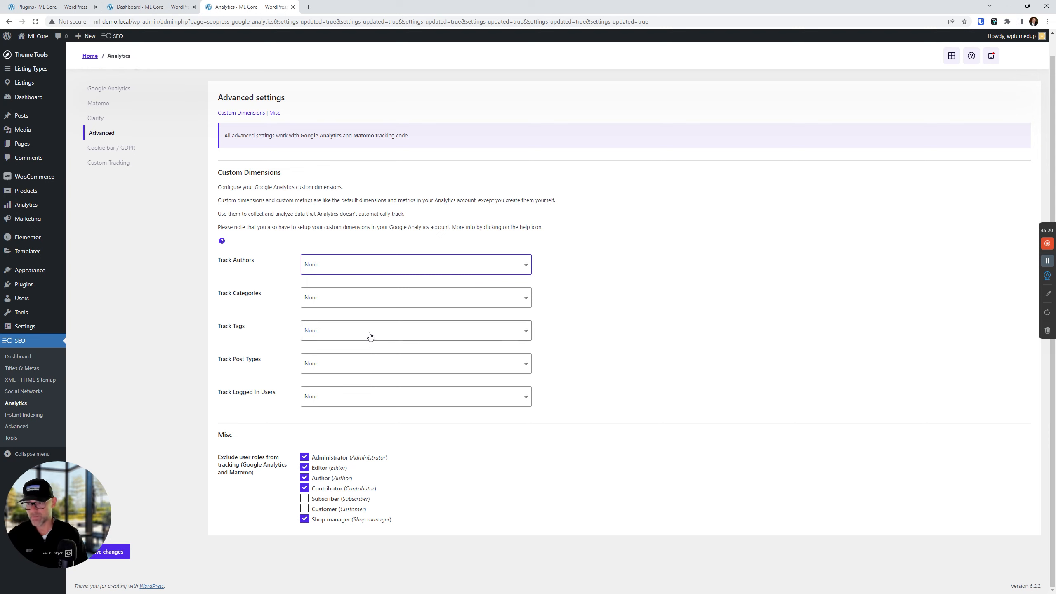
{"action": "left_click", "coordinate": [338, 376]}
{"action": "left_click", "coordinate": [338, 376]}
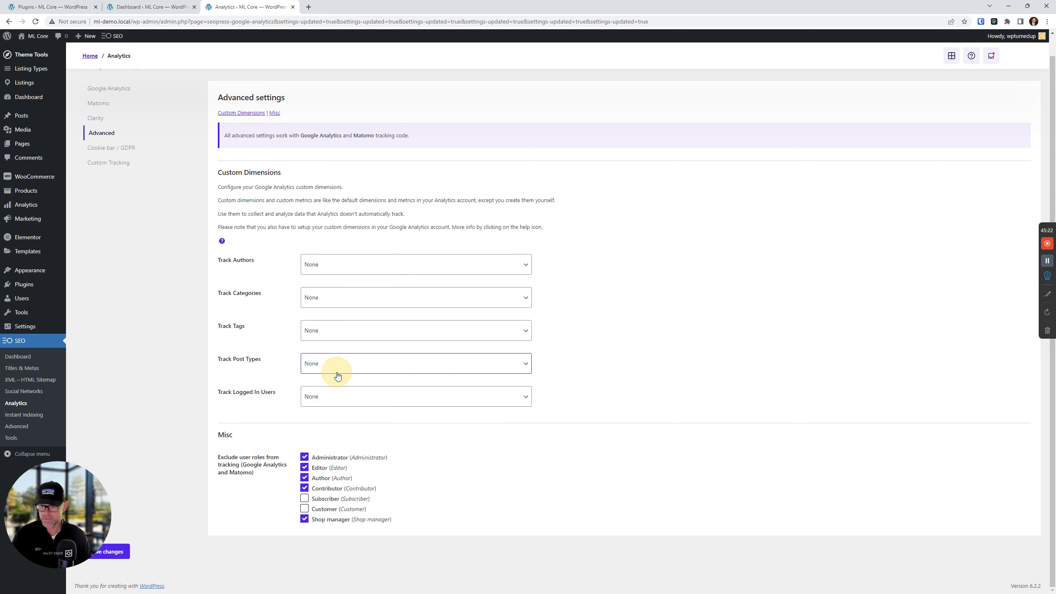
{"action": "left_click", "coordinate": [334, 373]}
{"action": "left_click", "coordinate": [337, 386]}
{"action": "left_click", "coordinate": [347, 367]}
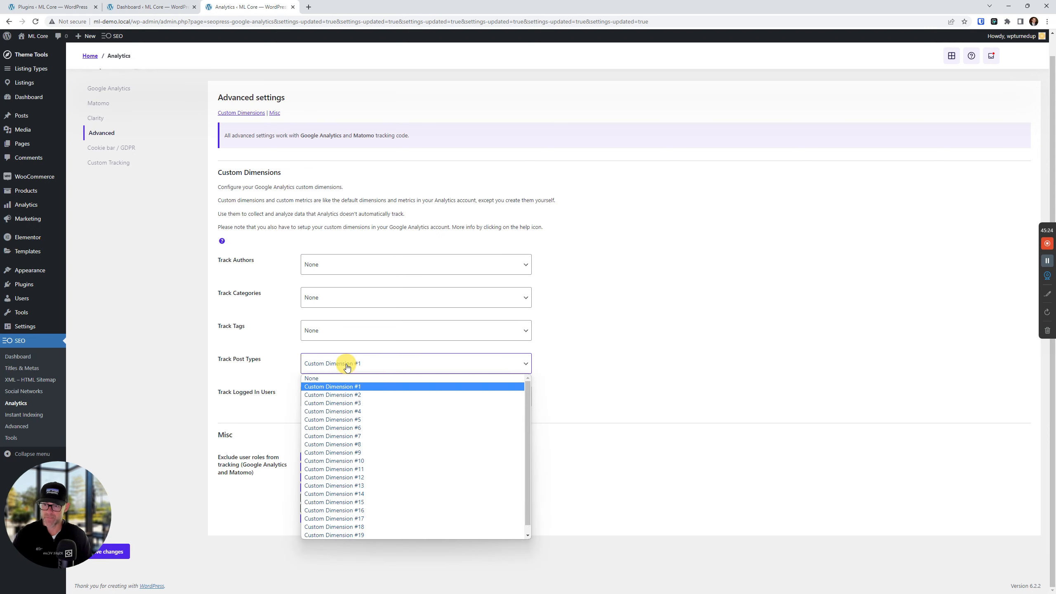
{"action": "left_click", "coordinate": [339, 378]}
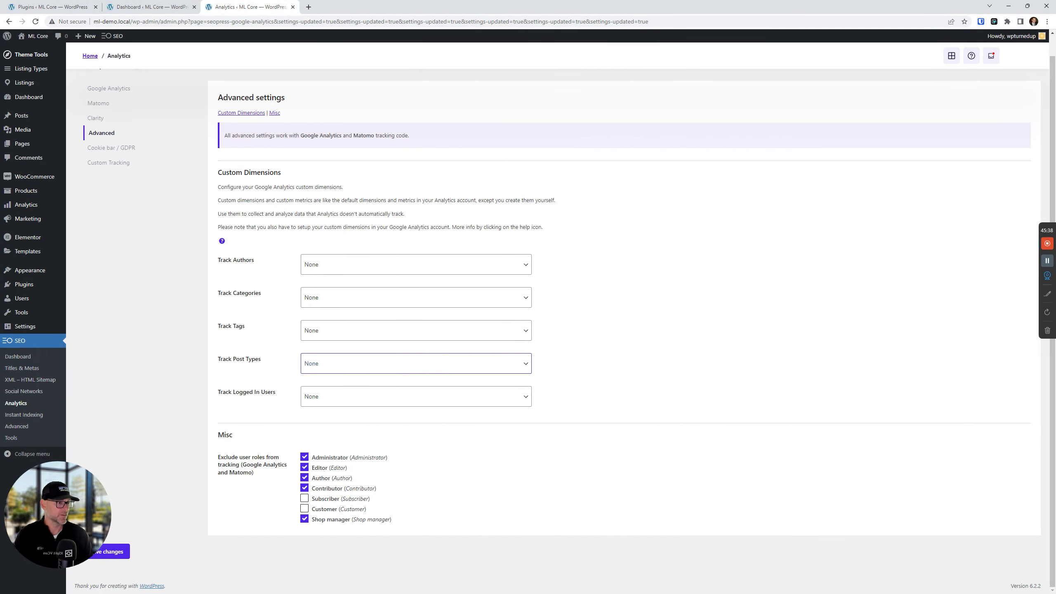
{"action": "left_click", "coordinate": [119, 553]}
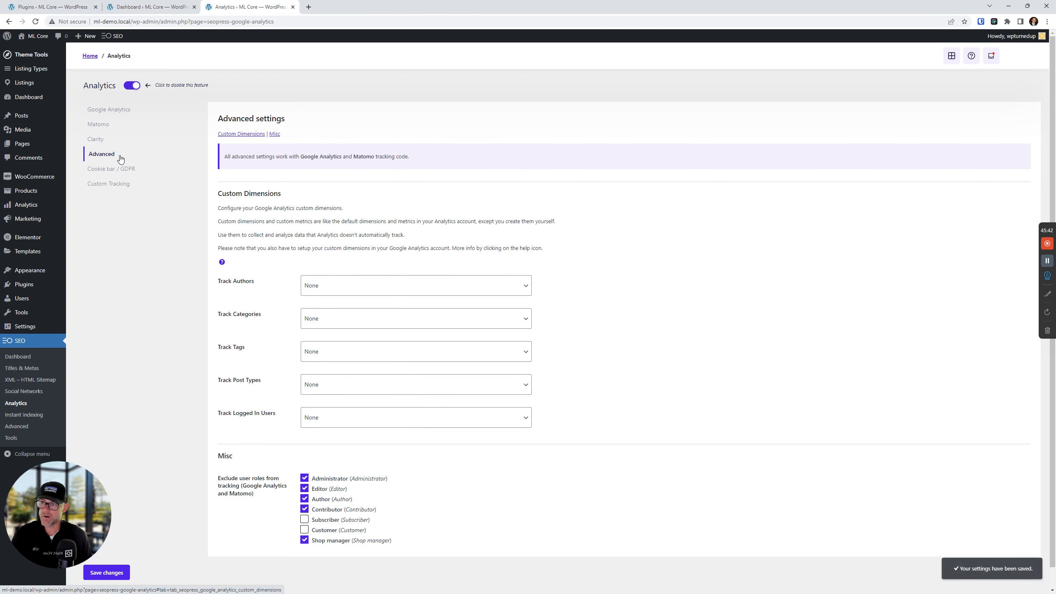
Review the Cookie bar / GDPR consent and cookie bar settings, and save the changes.
{"action": "left_click", "coordinate": [117, 169]}
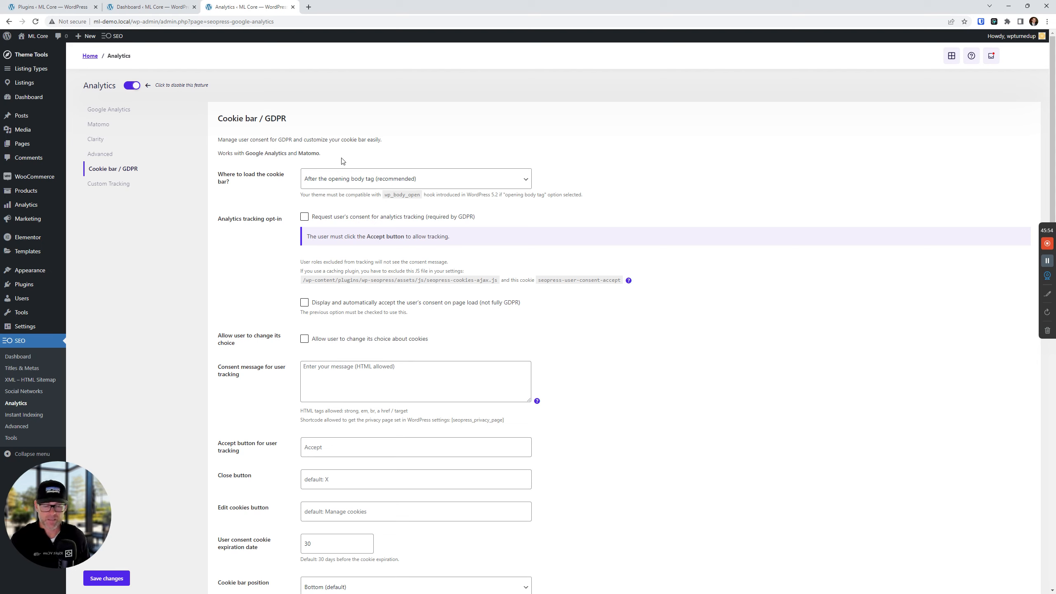
{"action": "scroll", "coordinate": [482, 200], "scroll_direction": "down", "scroll_amount": 2}
{"action": "scroll", "coordinate": [458, 233], "scroll_direction": "down", "scroll_amount": 8}
{"action": "scroll", "coordinate": [436, 262], "scroll_direction": "up", "scroll_amount": 8}
{"action": "scroll", "coordinate": [433, 274], "scroll_direction": "down", "scroll_amount": 15}
{"action": "scroll", "coordinate": [434, 274], "scroll_direction": "up", "scroll_amount": 20}
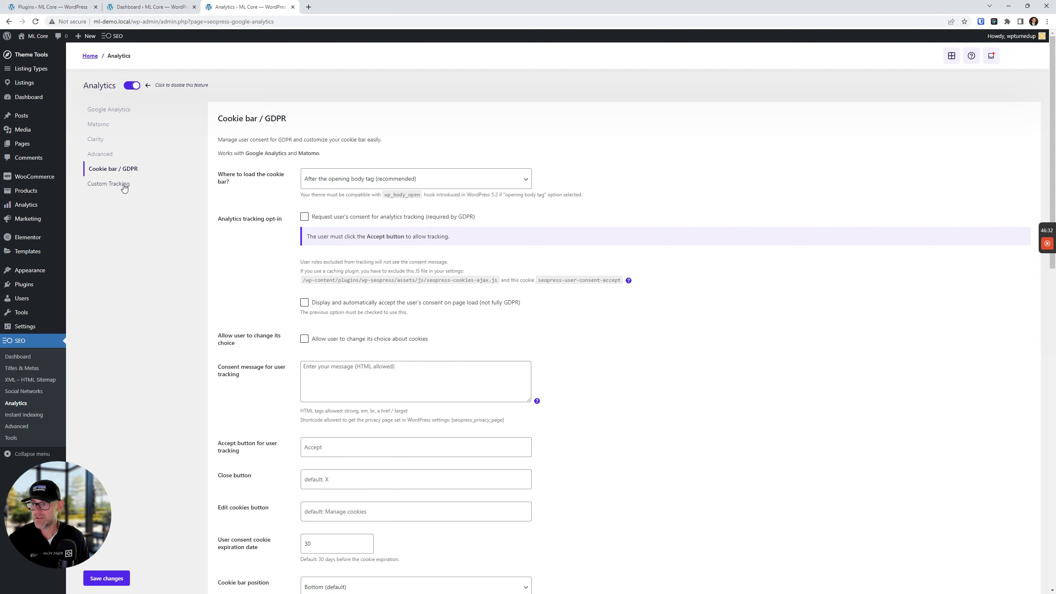
{"action": "left_click", "coordinate": [107, 579]}
Review the Custom Tracking code fields for the head, body and body footer.
{"action": "left_click", "coordinate": [110, 184]}
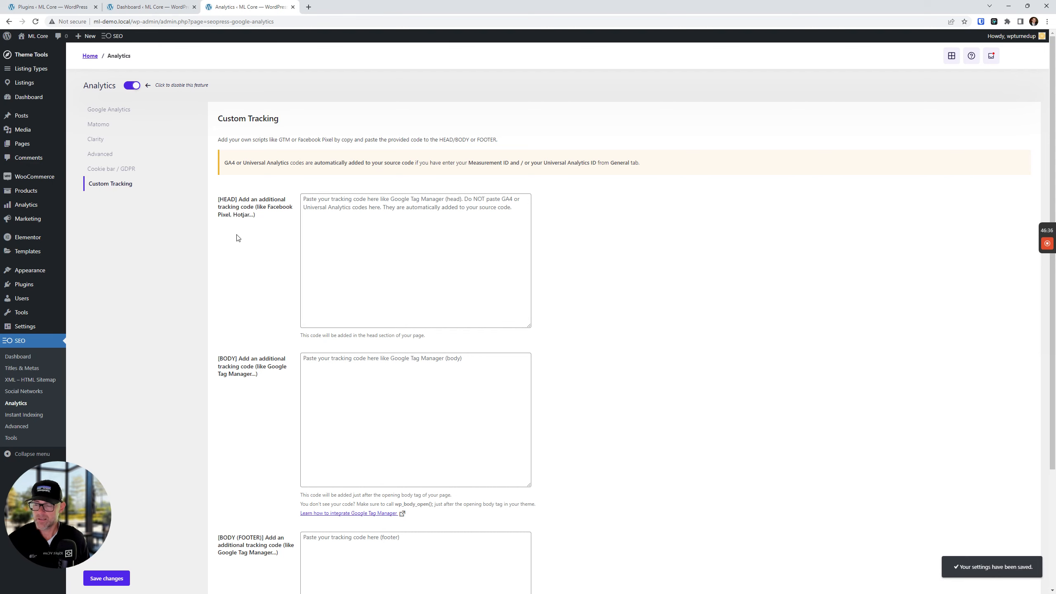
{"action": "scroll", "coordinate": [238, 240], "scroll_direction": "down", "scroll_amount": 3}
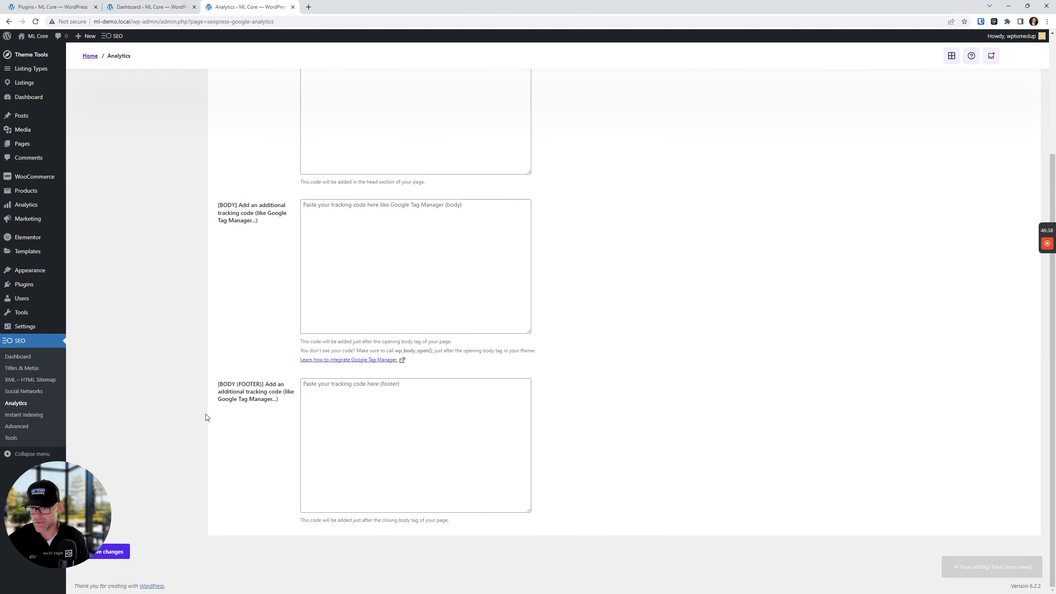
{"action": "scroll", "coordinate": [206, 409], "scroll_direction": "up", "scroll_amount": 4}
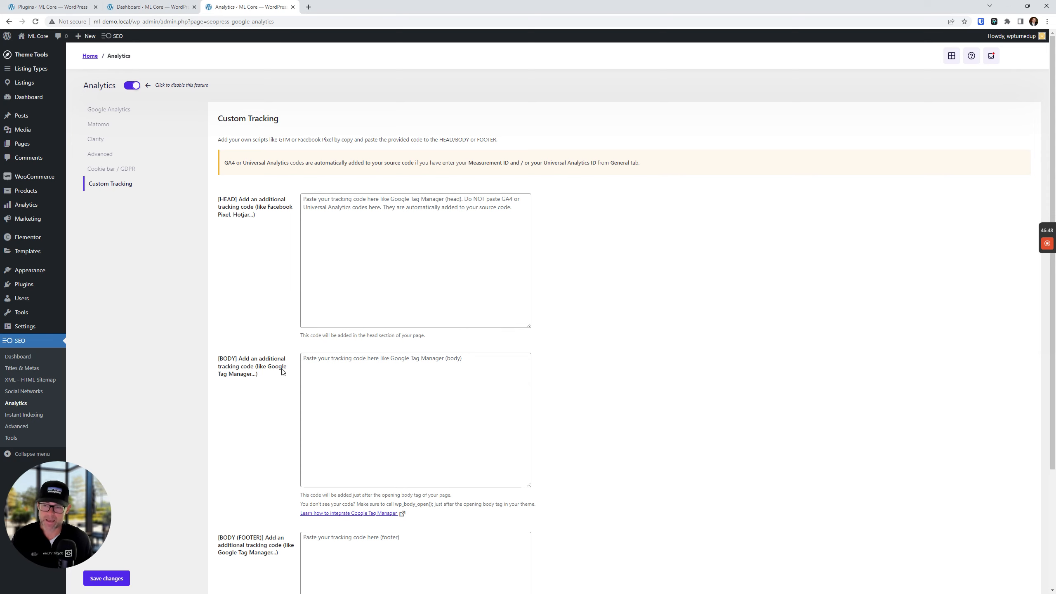
{"action": "scroll", "coordinate": [280, 372], "scroll_direction": "down", "scroll_amount": 4}
{"action": "scroll", "coordinate": [278, 375], "scroll_direction": "up", "scroll_amount": 1}
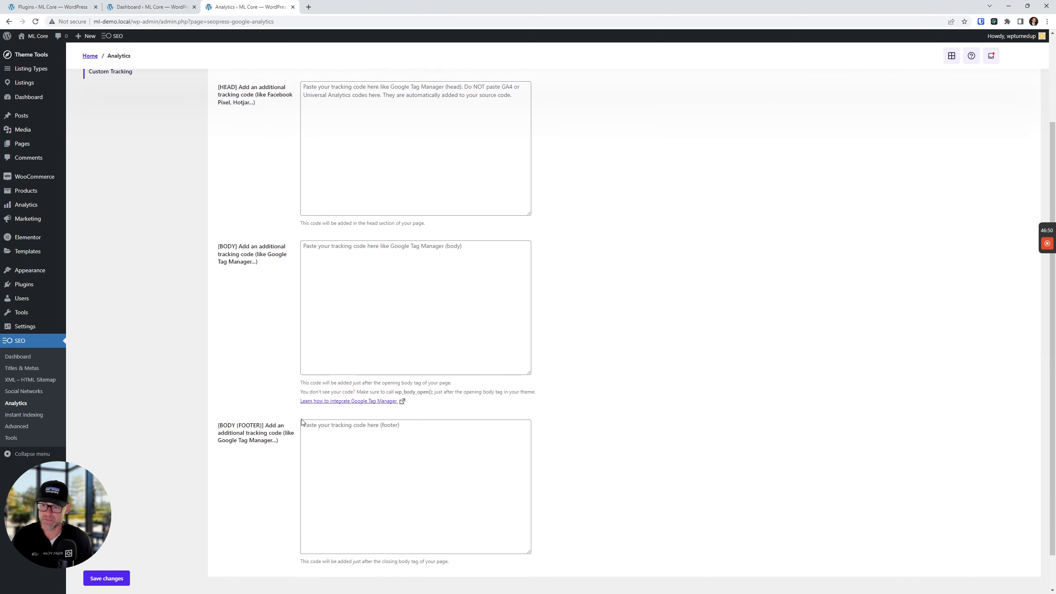
{"action": "scroll", "coordinate": [272, 450], "scroll_direction": "up", "scroll_amount": 3}
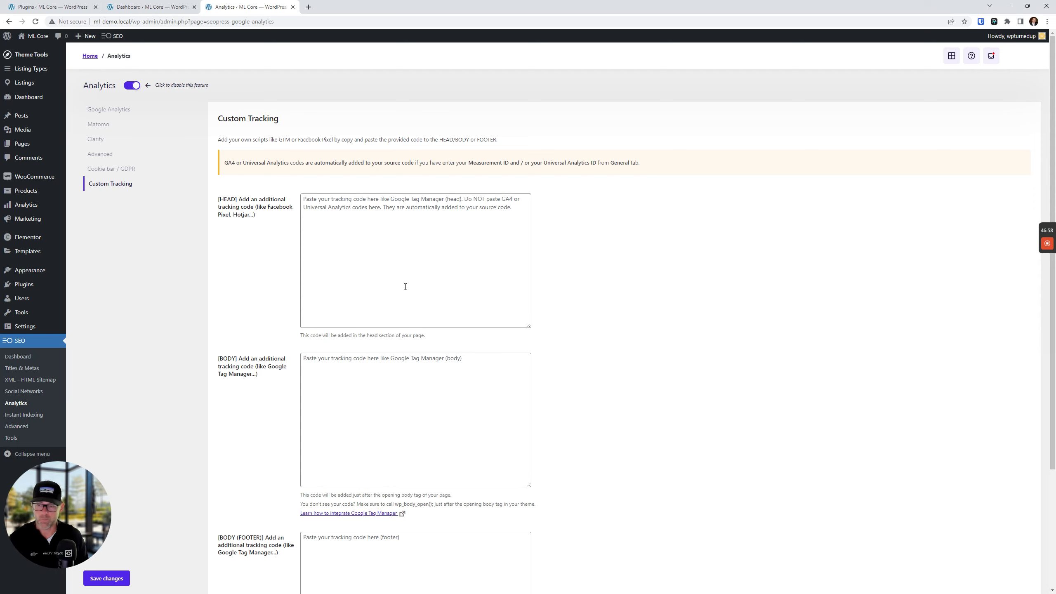
{"action": "scroll", "coordinate": [244, 261], "scroll_direction": "down", "scroll_amount": 4}
{"action": "scroll", "coordinate": [244, 261], "scroll_direction": "up", "scroll_amount": 4}
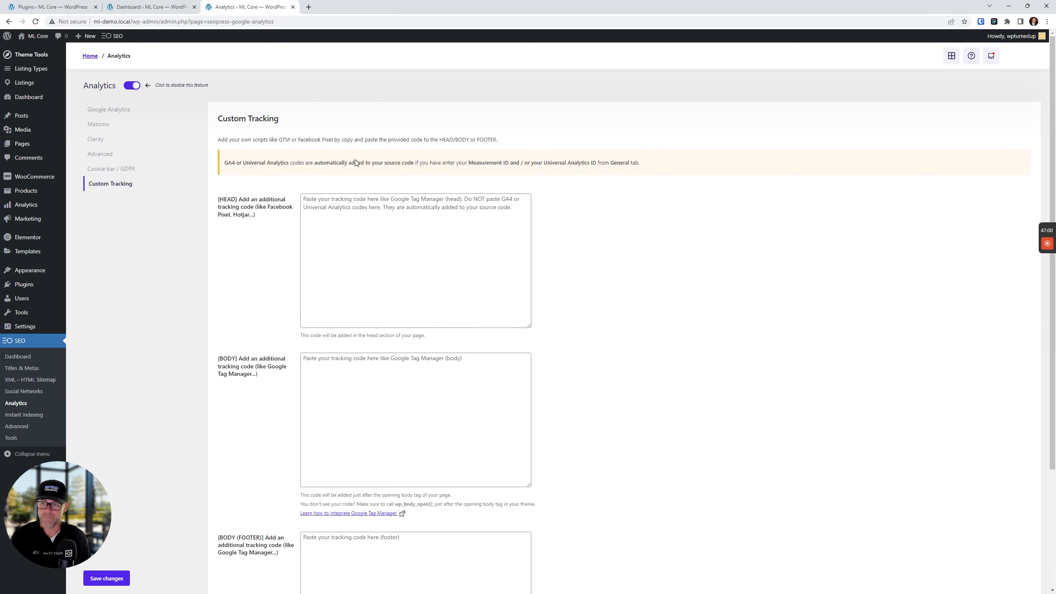
Highlight the [HEAD] and [BODY] tracking code labels, check the footer field, and put the cursor in the empty HEAD code field.
{"action": "left_click_drag", "start_coordinate": [241, 207], "coordinate": [217, 202]}
{"action": "triple_click", "coordinate": [245, 208]}
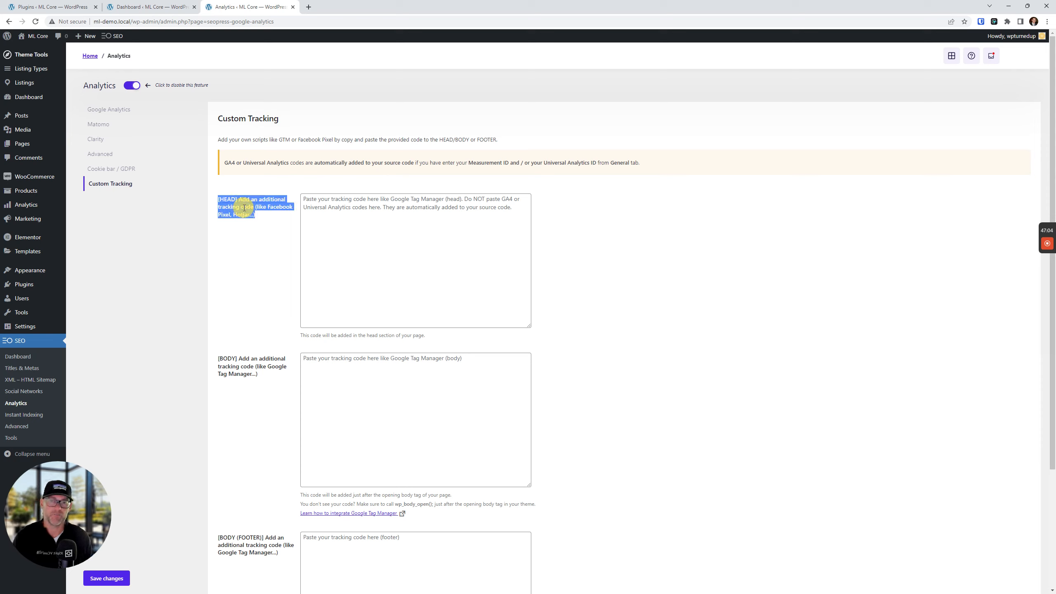
{"action": "left_click", "coordinate": [237, 259]}
{"action": "double_click", "coordinate": [229, 366]}
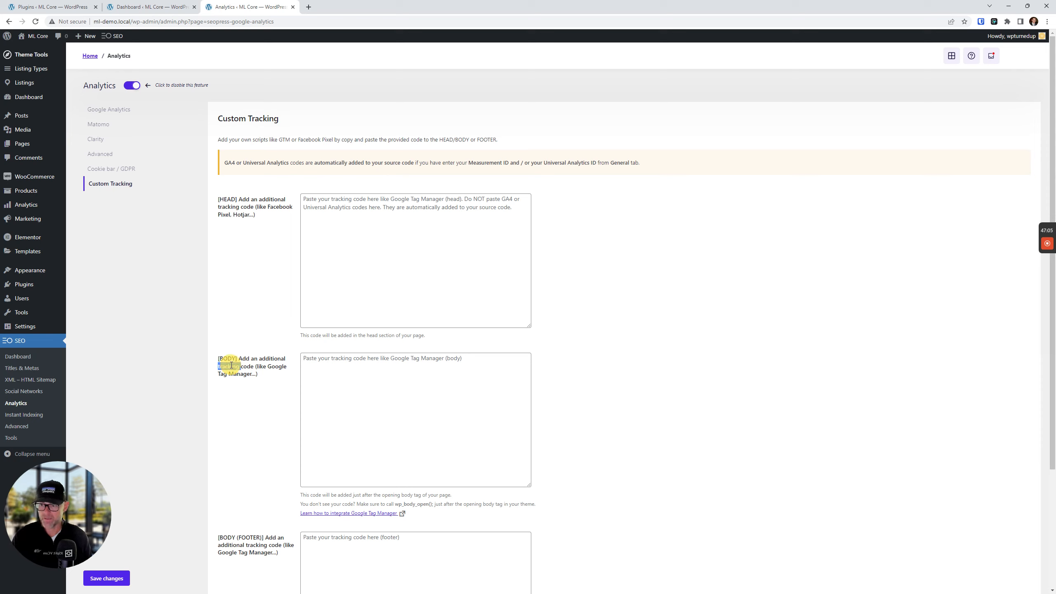
{"action": "left_click", "coordinate": [238, 539]}
{"action": "scroll", "coordinate": [249, 416], "scroll_direction": "down", "scroll_amount": 3}
{"action": "scroll", "coordinate": [314, 291], "scroll_direction": "up", "scroll_amount": 3}
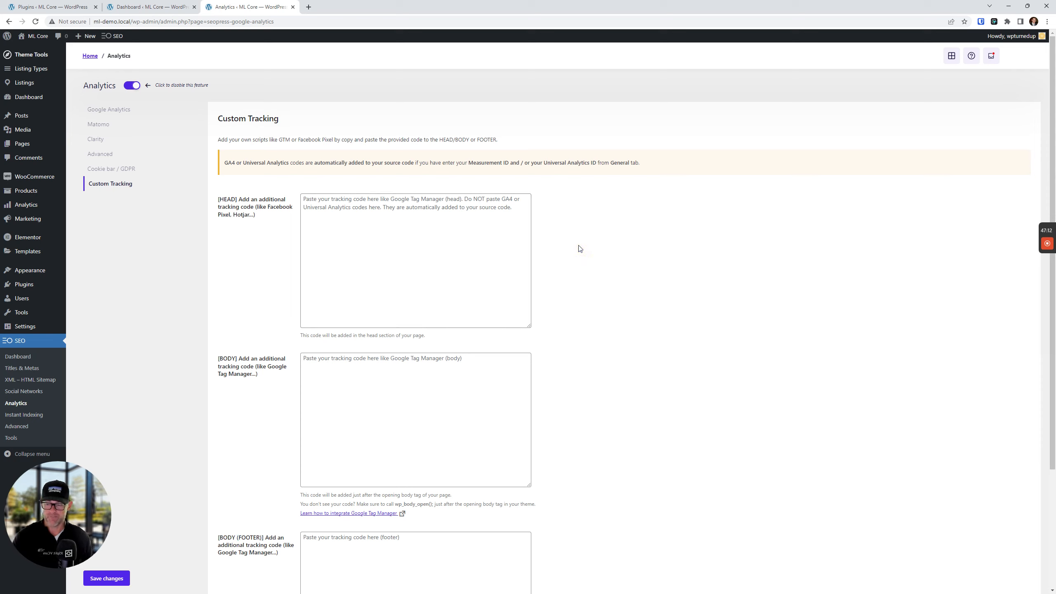
{"action": "left_click", "coordinate": [419, 252]}
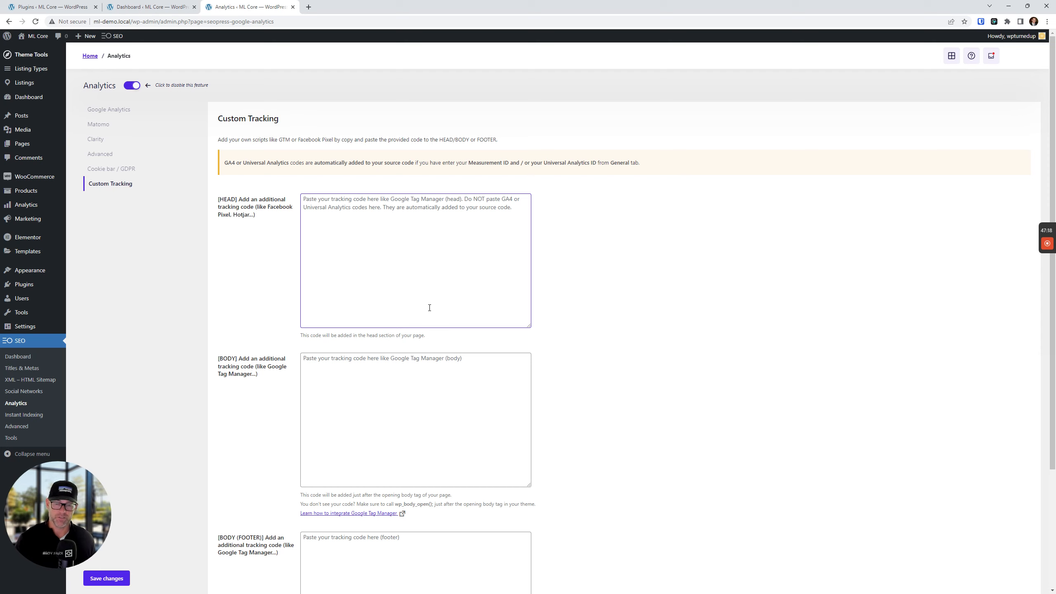
Look over the Custom Tracking fields, close the Analytics page, and open the Instant Indexing settings in a new browser tab.
{"action": "scroll", "coordinate": [429, 308], "scroll_direction": "down", "scroll_amount": 2}
{"action": "scroll", "coordinate": [409, 375], "scroll_direction": "up", "scroll_amount": 2}
{"action": "scroll", "coordinate": [425, 333], "scroll_direction": "down", "scroll_amount": 2}
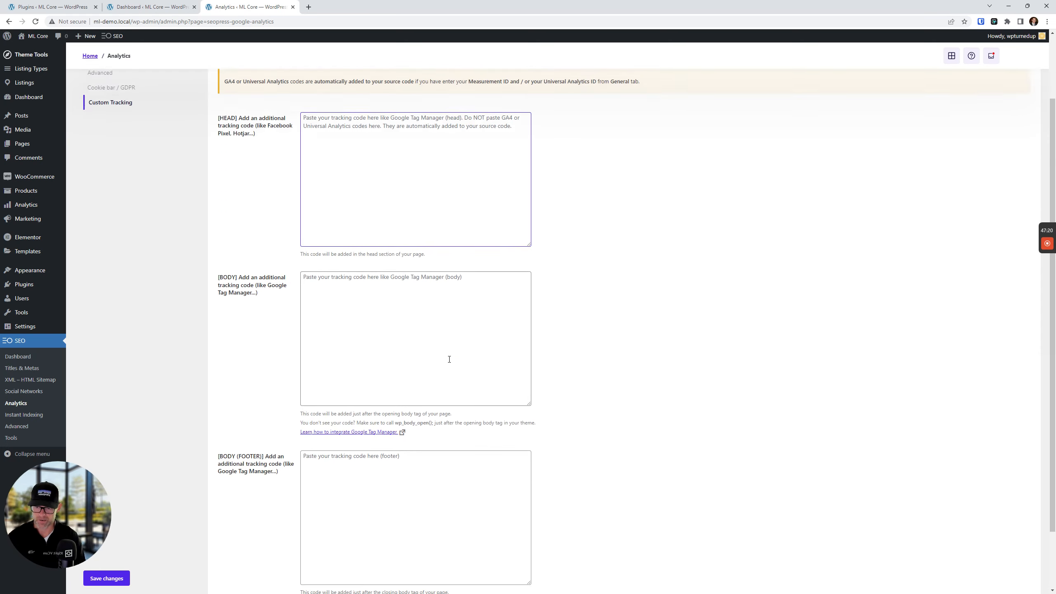
{"action": "scroll", "coordinate": [449, 359], "scroll_direction": "down", "scroll_amount": 1}
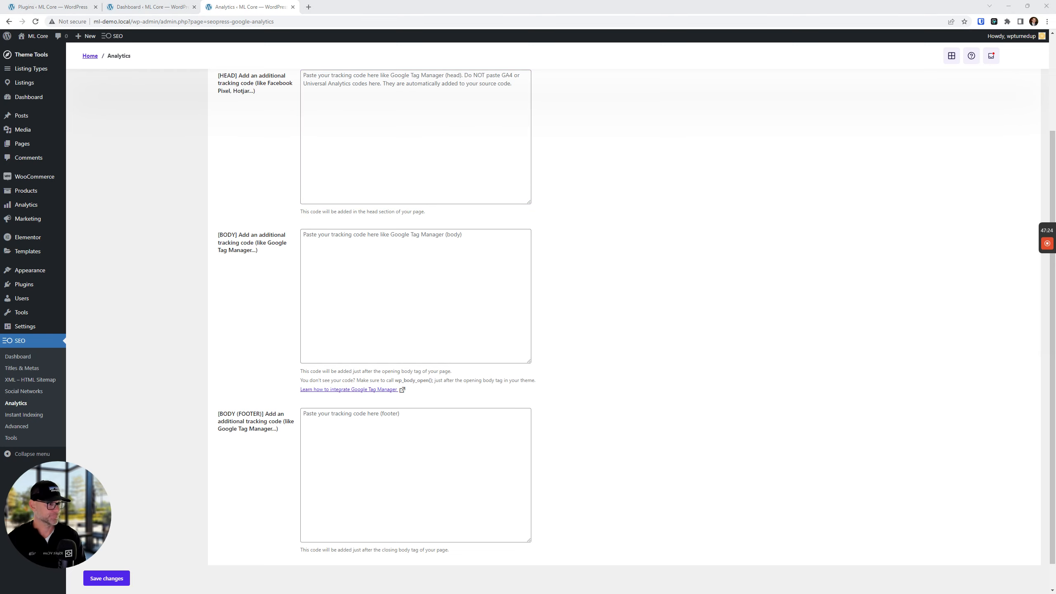
{"action": "left_click", "coordinate": [293, 6]}
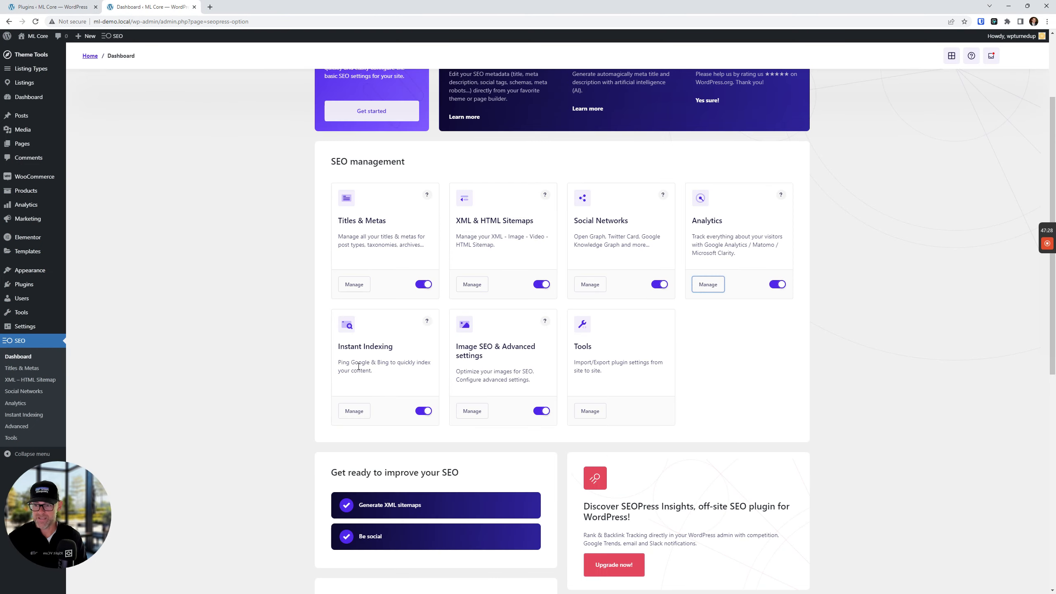
{"action": "right_click", "coordinate": [354, 414]}
{"action": "left_click", "coordinate": [380, 420]}
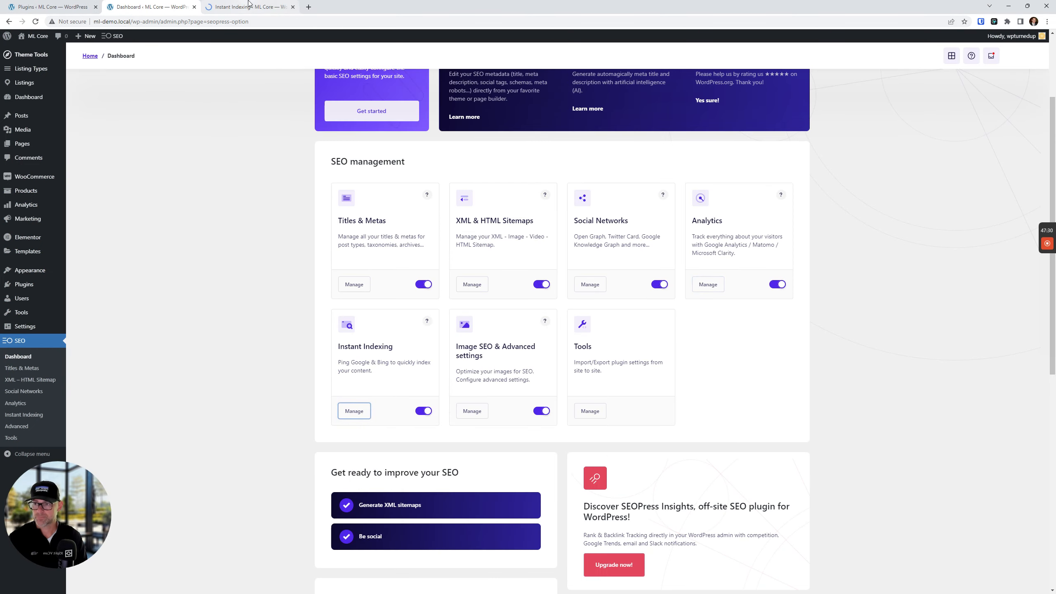
{"action": "key", "text": "ctrl+Tab"}
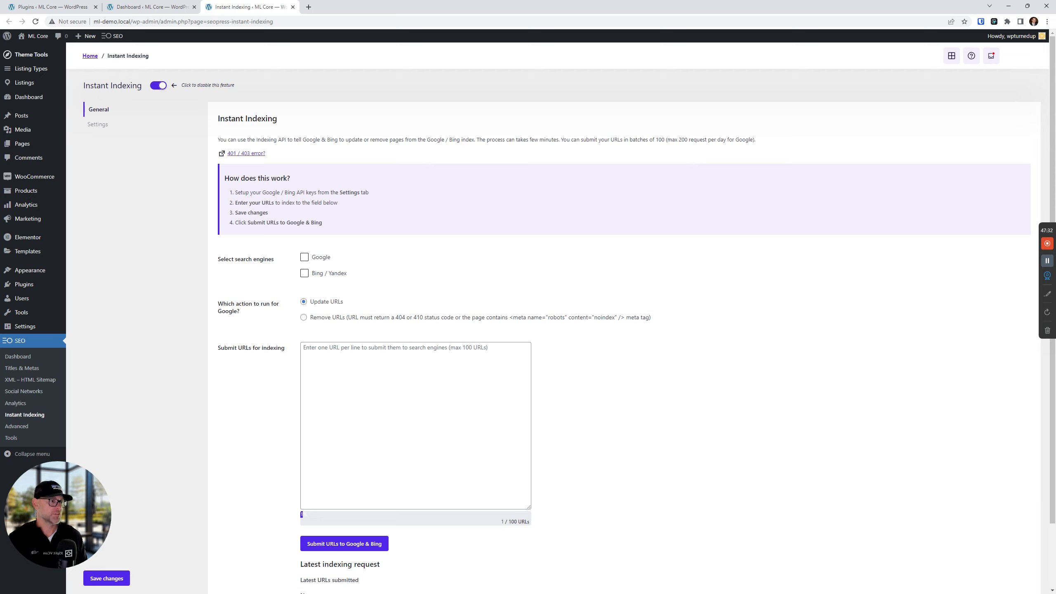
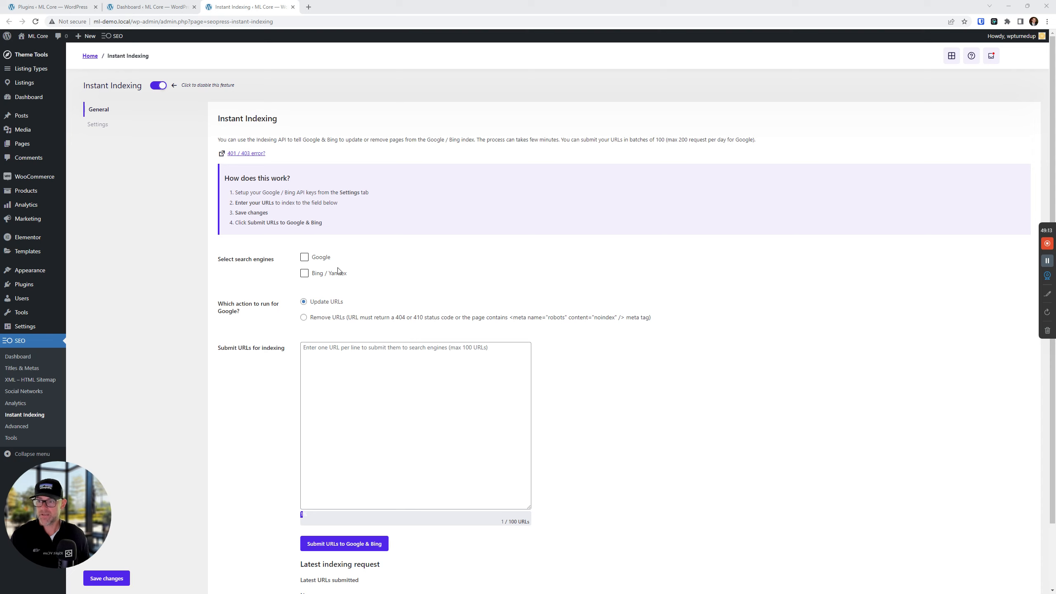
Select Google and Bing / Yandex as the search engines for Instant Indexing and save the changes.
{"action": "left_click", "coordinate": [308, 260]}
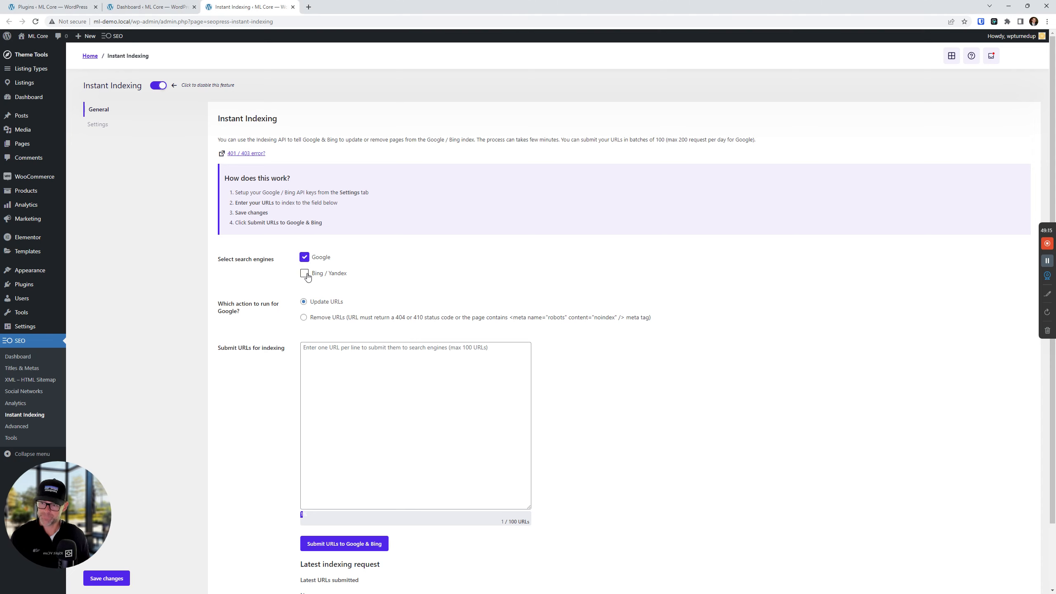
{"action": "left_click", "coordinate": [307, 274]}
{"action": "scroll", "coordinate": [389, 453], "scroll_direction": "down", "scroll_amount": 2}
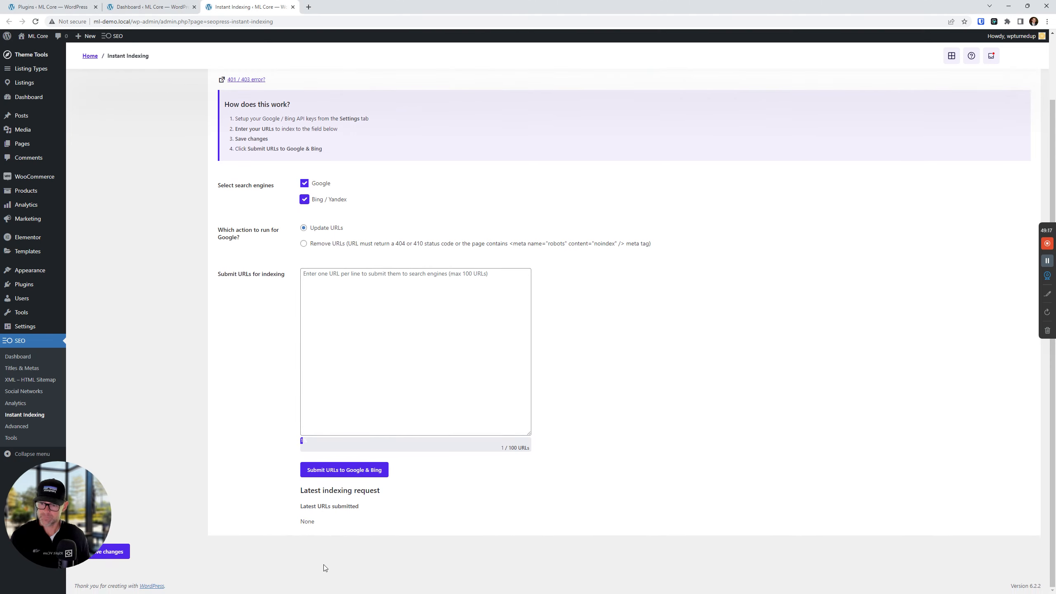
{"action": "left_click", "coordinate": [118, 558]}
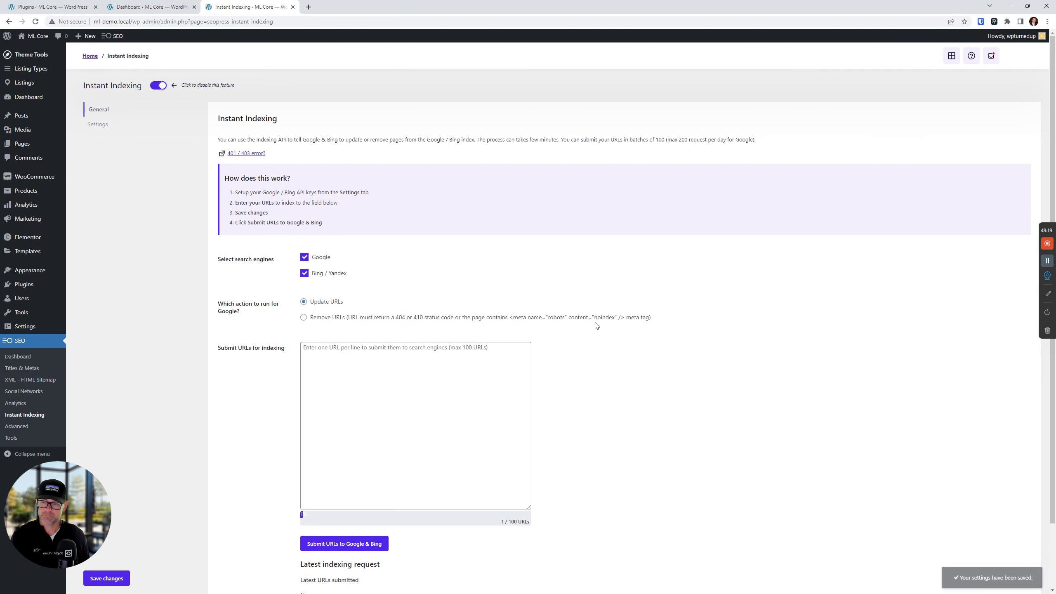
Open the Settings section of Instant Indexing and highlight the Google Indexing API key label.
{"action": "scroll", "coordinate": [377, 236], "scroll_direction": "down", "scroll_amount": 2}
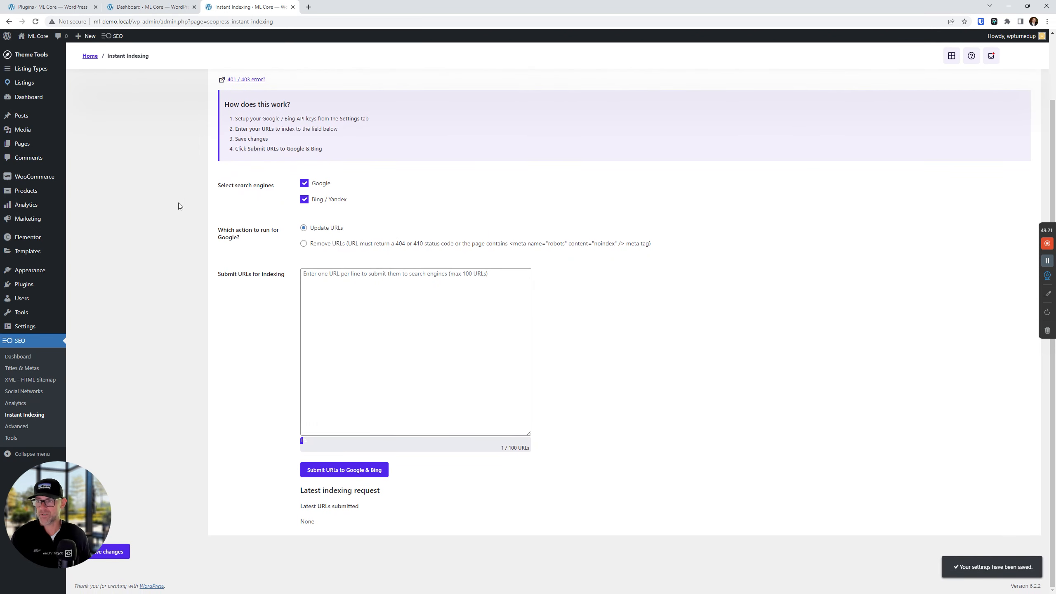
{"action": "scroll", "coordinate": [177, 205], "scroll_direction": "up", "scroll_amount": 2}
{"action": "left_click", "coordinate": [99, 125]}
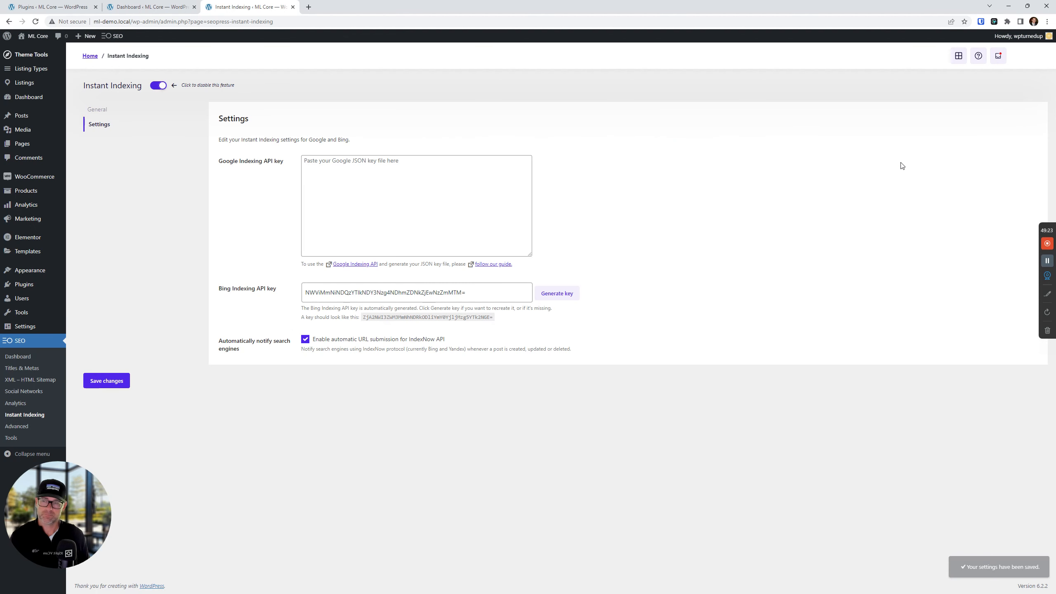
{"action": "left_click_drag", "start_coordinate": [285, 162], "coordinate": [209, 162]}
{"action": "left_click", "coordinate": [253, 182]}
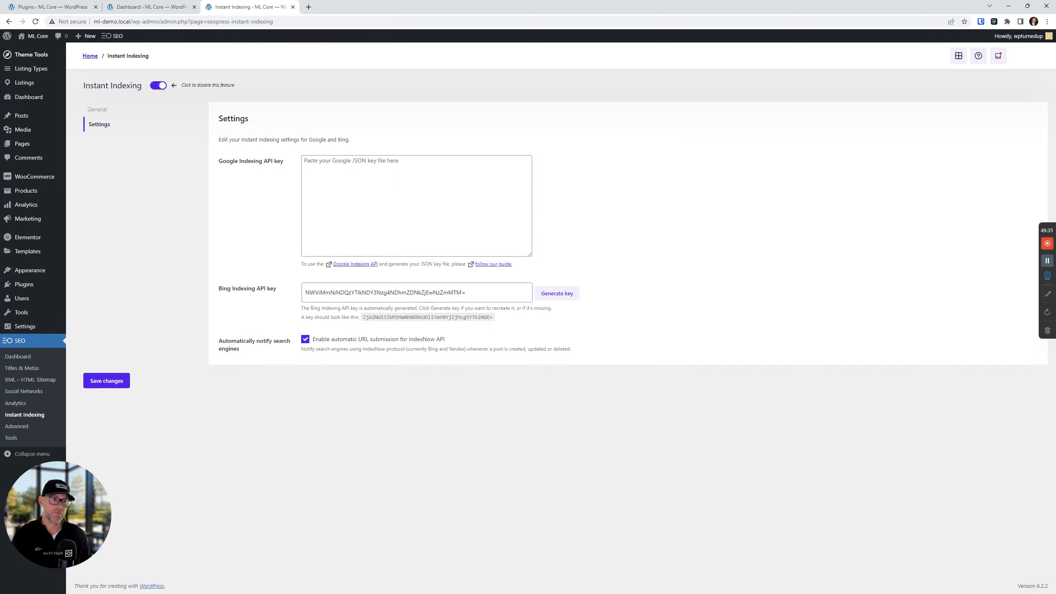
Switch to the MyListing Club SEOPress guide and highlight its Google Indexing API and Google Search Console instructions.
{"action": "left_click_drag", "start_coordinate": [661, 0], "coordinate": [599, 3]}
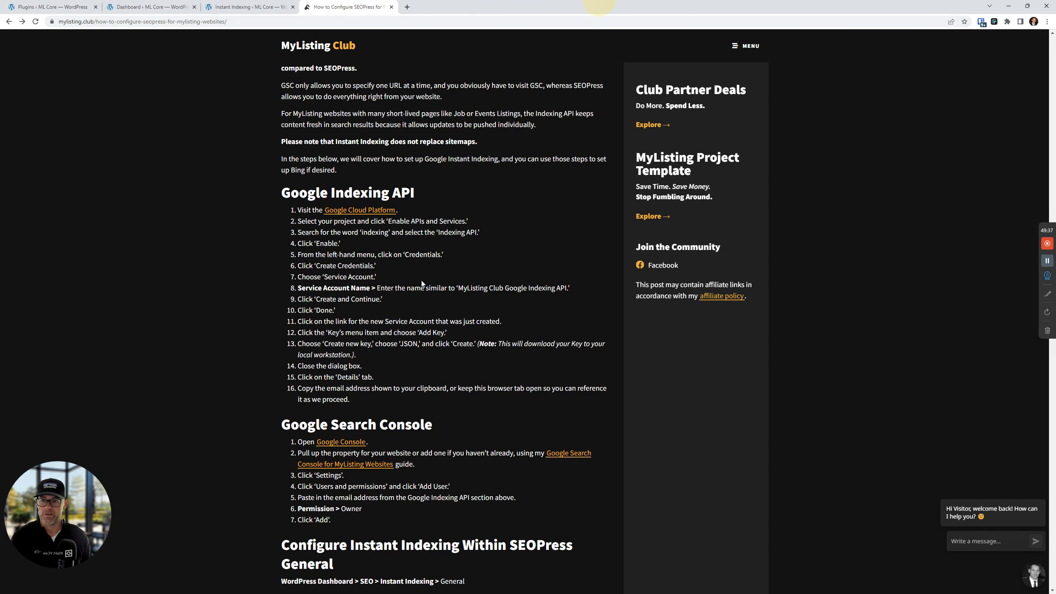
{"action": "left_click_drag", "start_coordinate": [569, 393], "coordinate": [252, 165]}
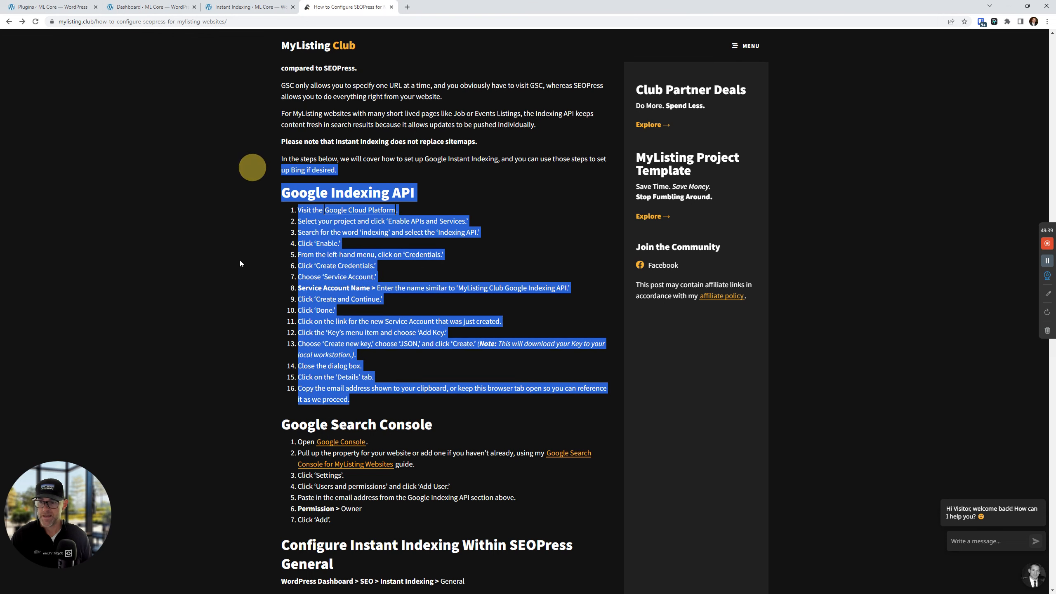
{"action": "left_click", "coordinate": [253, 165]}
{"action": "scroll", "coordinate": [258, 347], "scroll_direction": "down", "scroll_amount": 3}
{"action": "left_click_drag", "start_coordinate": [344, 401], "coordinate": [255, 297]}
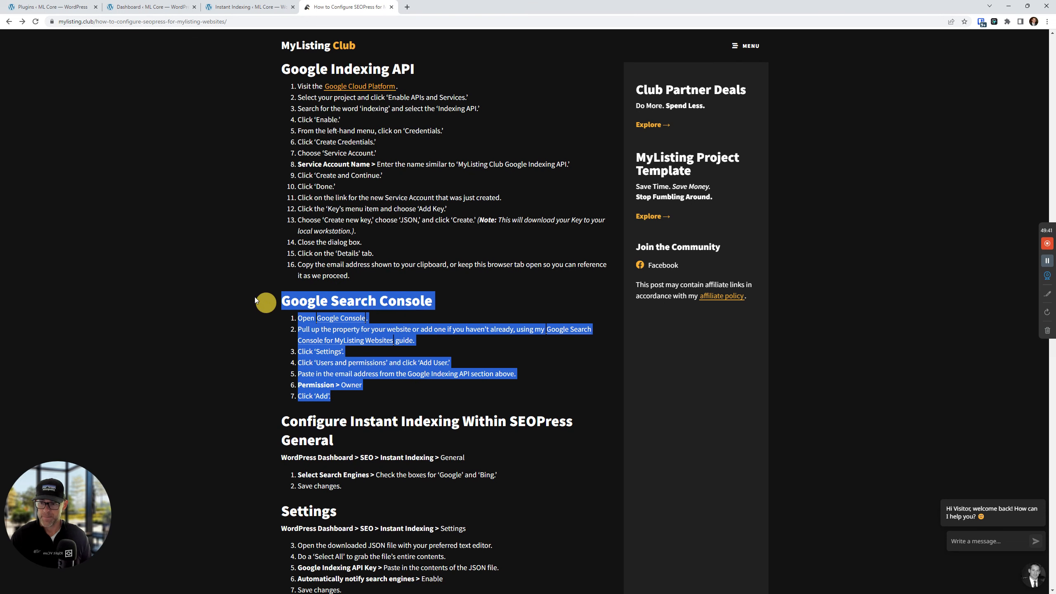
{"action": "left_click", "coordinate": [210, 266]}
{"action": "left_click_drag", "start_coordinate": [362, 3], "coordinate": [1055, 303]}
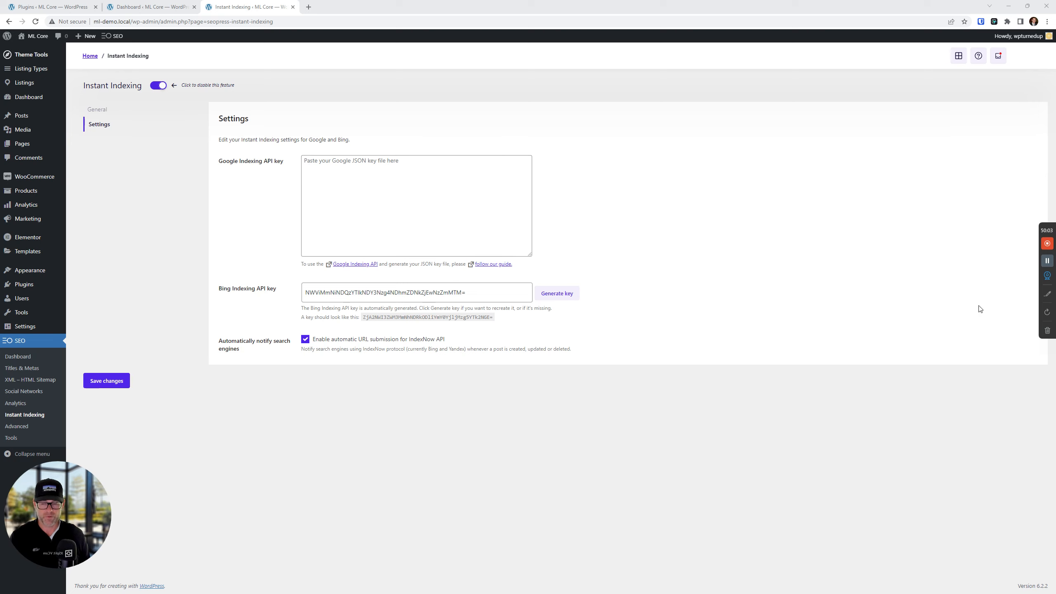
Review the Google and Bing Indexing API key fields, highlighting the Bing key and leaving the cursor in the Google key field.
{"action": "left_click", "coordinate": [395, 169]}
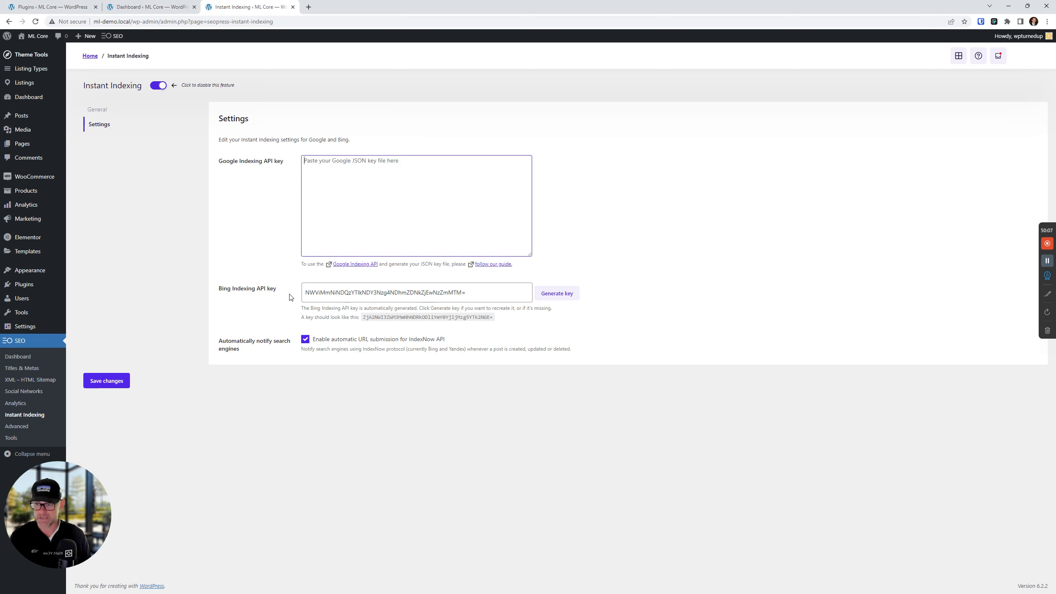
{"action": "left_click_drag", "start_coordinate": [505, 293], "coordinate": [292, 278]}
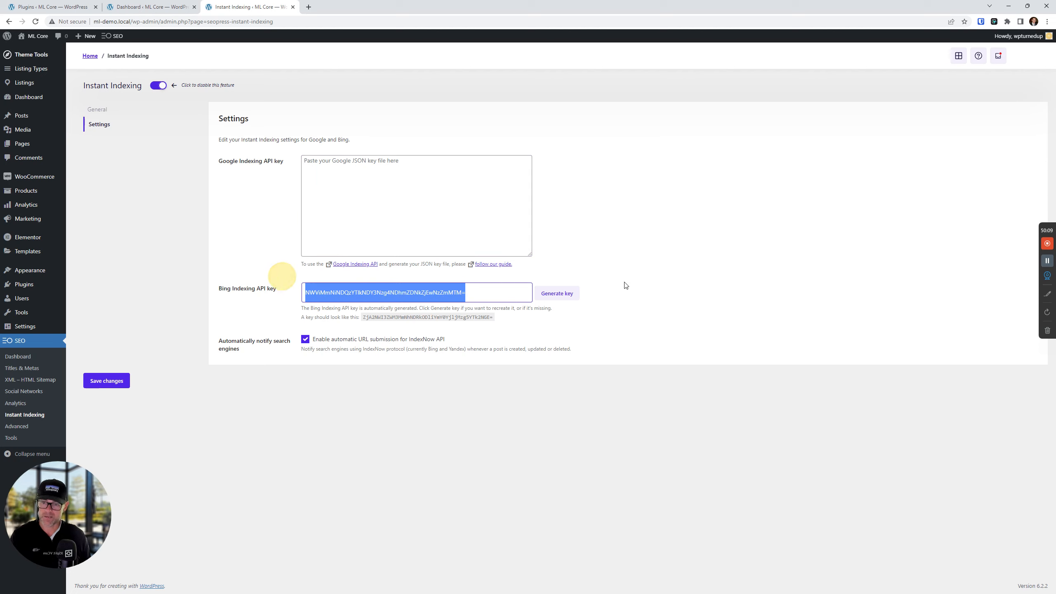
{"action": "left_click", "coordinate": [536, 475]}
{"action": "left_click_drag", "start_coordinate": [484, 297], "coordinate": [285, 281]}
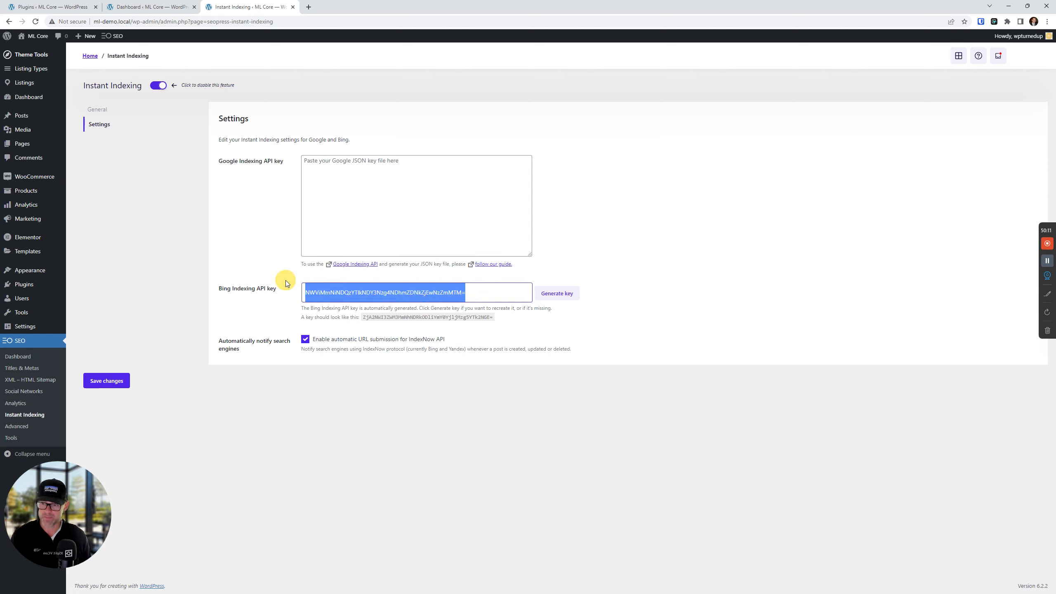
{"action": "left_click", "coordinate": [442, 453]}
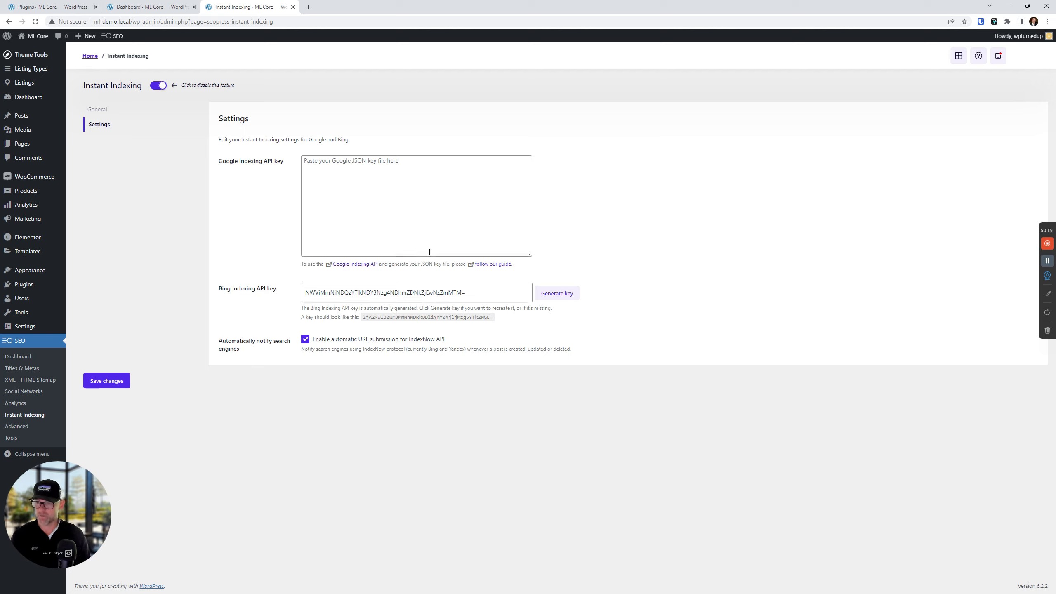
{"action": "left_click", "coordinate": [382, 168]}
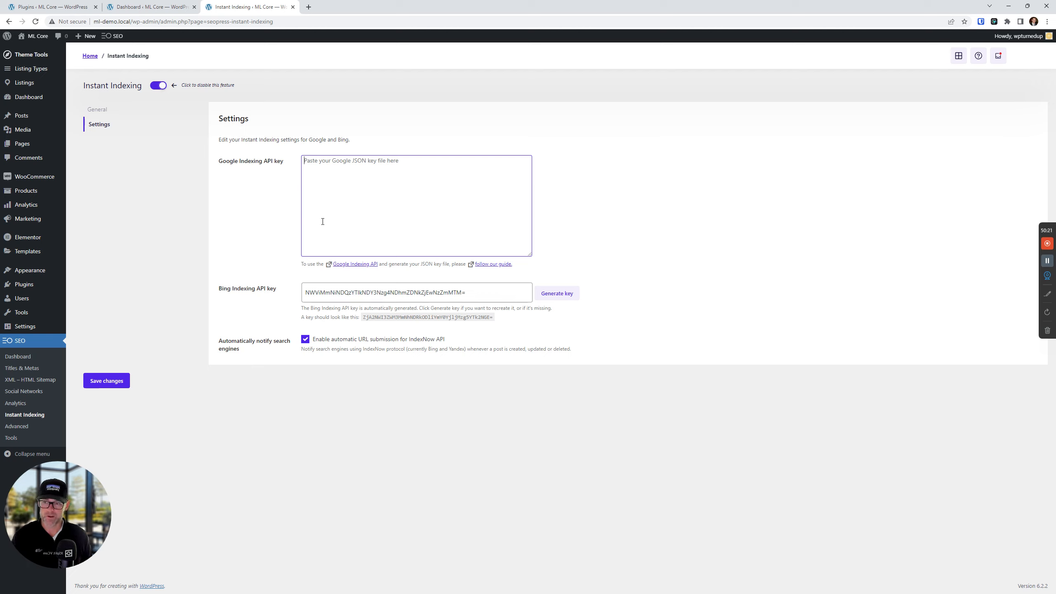
Return to the General section of Instant Indexing and examine the field for submitting URLs for indexing.
{"action": "left_click", "coordinate": [97, 109]}
{"action": "scroll", "coordinate": [138, 276], "scroll_direction": "down", "scroll_amount": 1}
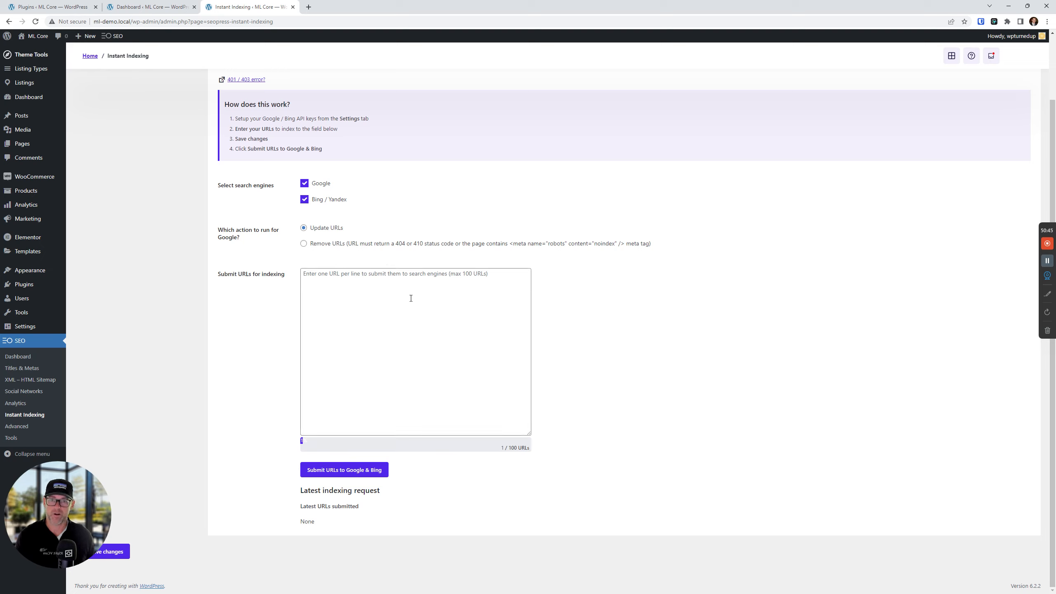
{"action": "left_click", "coordinate": [409, 300]}
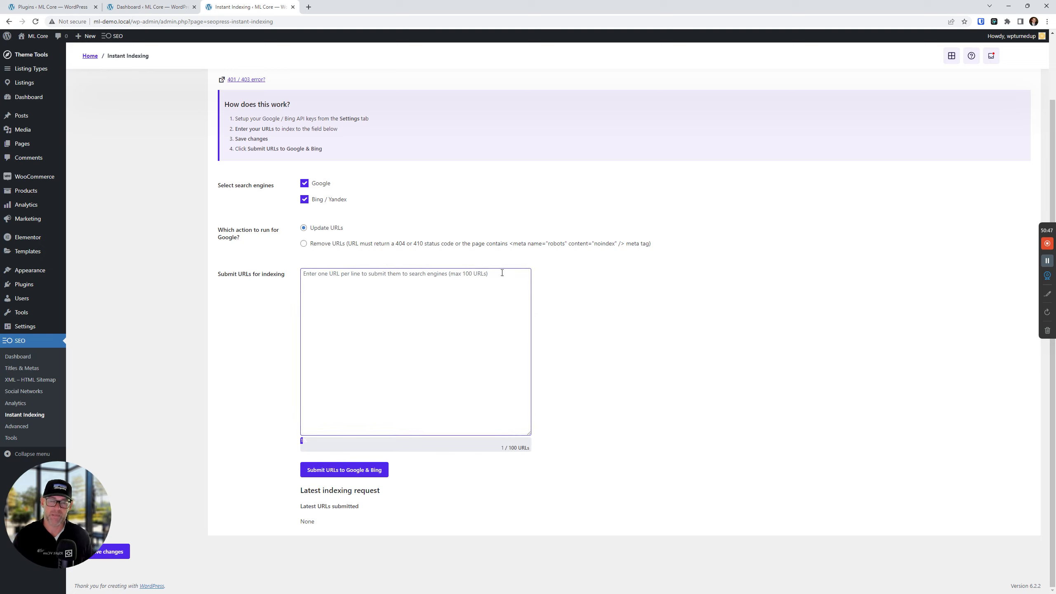
{"action": "left_click", "coordinate": [431, 285]}
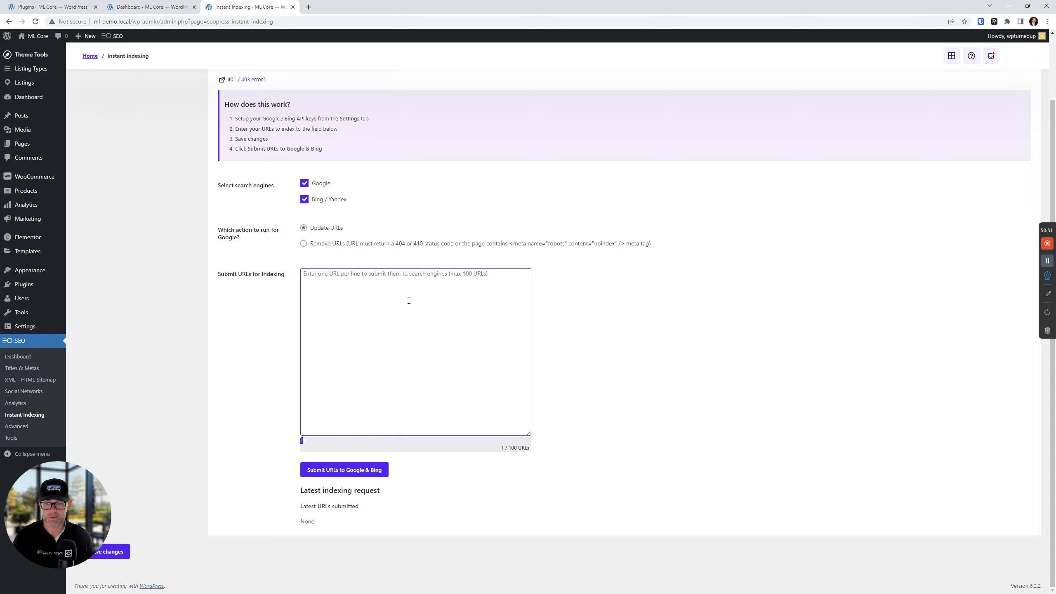
{"action": "left_click", "coordinate": [428, 284]}
{"action": "left_click", "coordinate": [741, 323]}
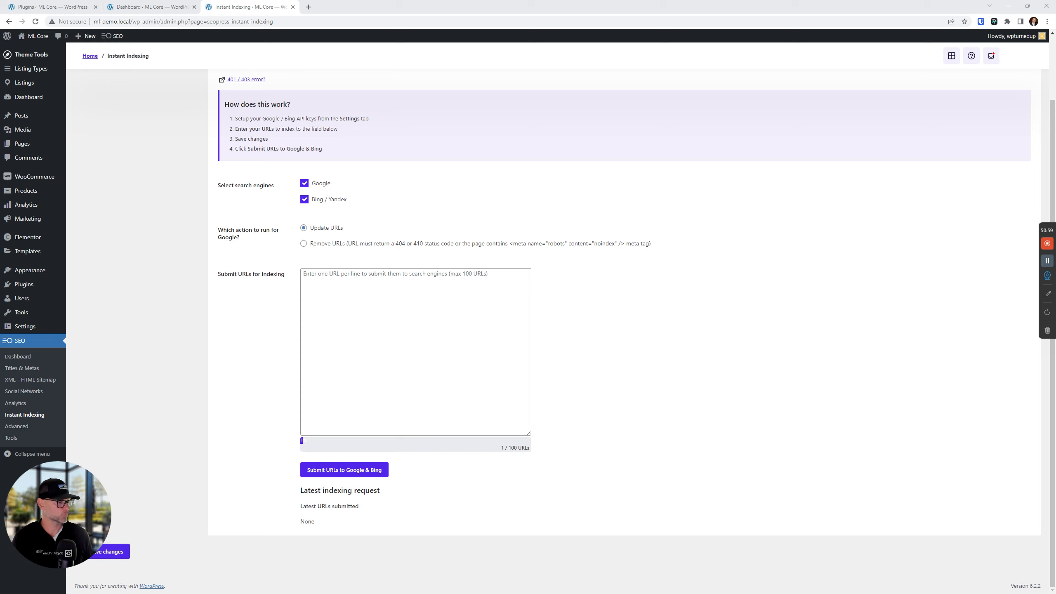
{"action": "scroll", "coordinate": [474, 278], "scroll_direction": "up", "scroll_amount": 2}
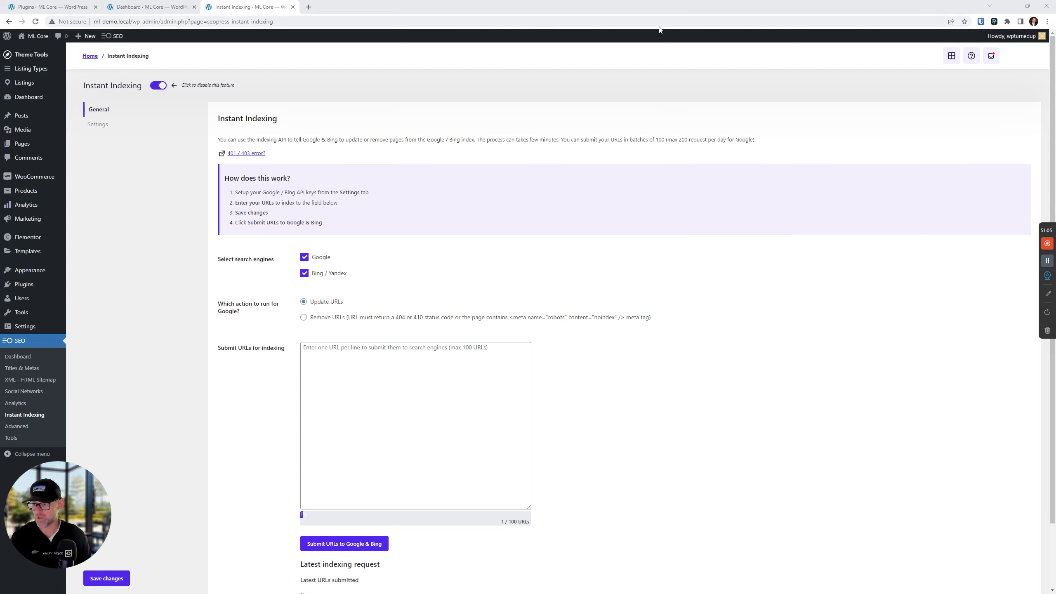
Open the XML - HTML Sitemap settings in a new browser tab and open the sitemaps.xml index from there.
{"action": "right_click", "coordinate": [20, 380]}
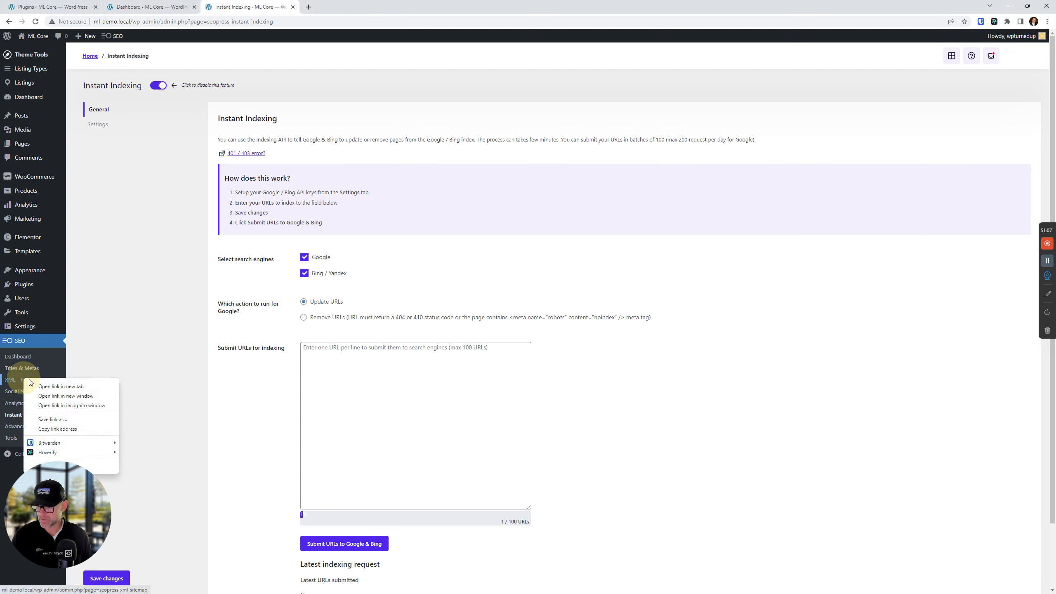
{"action": "left_click", "coordinate": [57, 390]}
{"action": "left_click", "coordinate": [351, 5]}
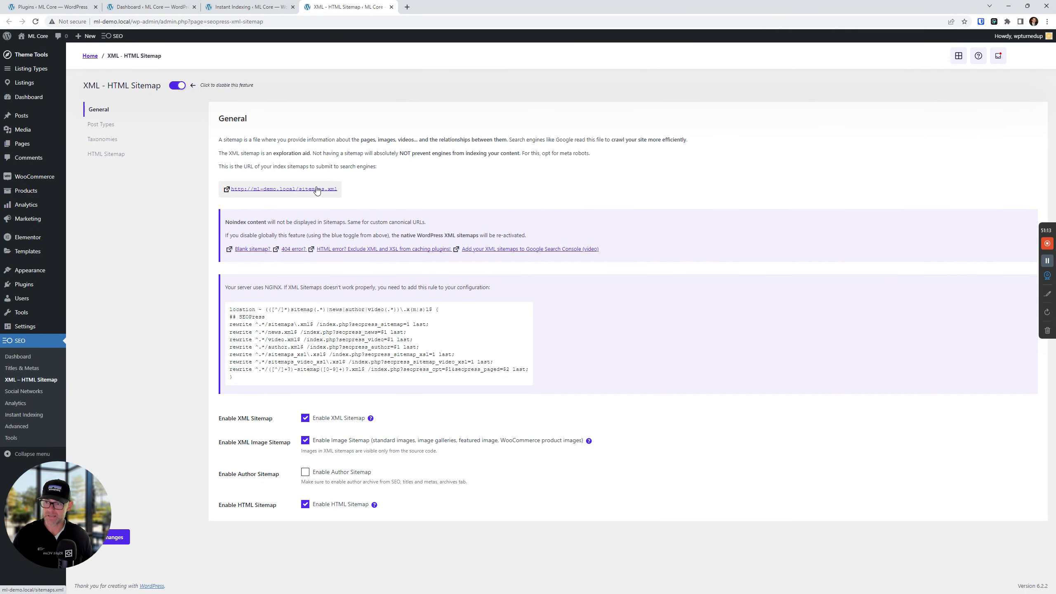
{"action": "key", "text": "ctrl"}
{"action": "key", "text": "ctrl"}
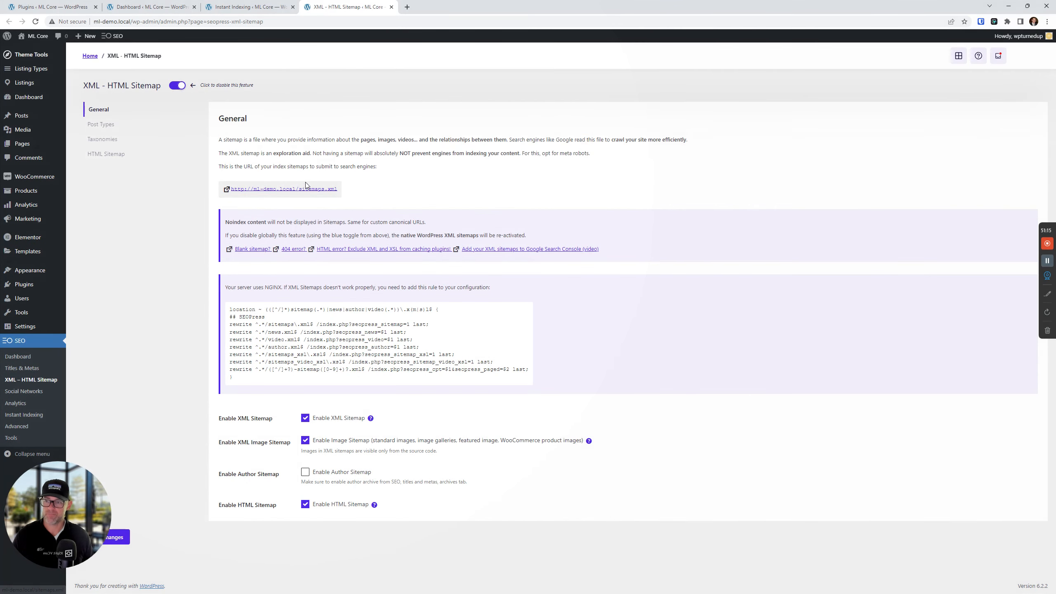
{"action": "right_click", "coordinate": [312, 195]}
{"action": "left_click", "coordinate": [303, 191]}
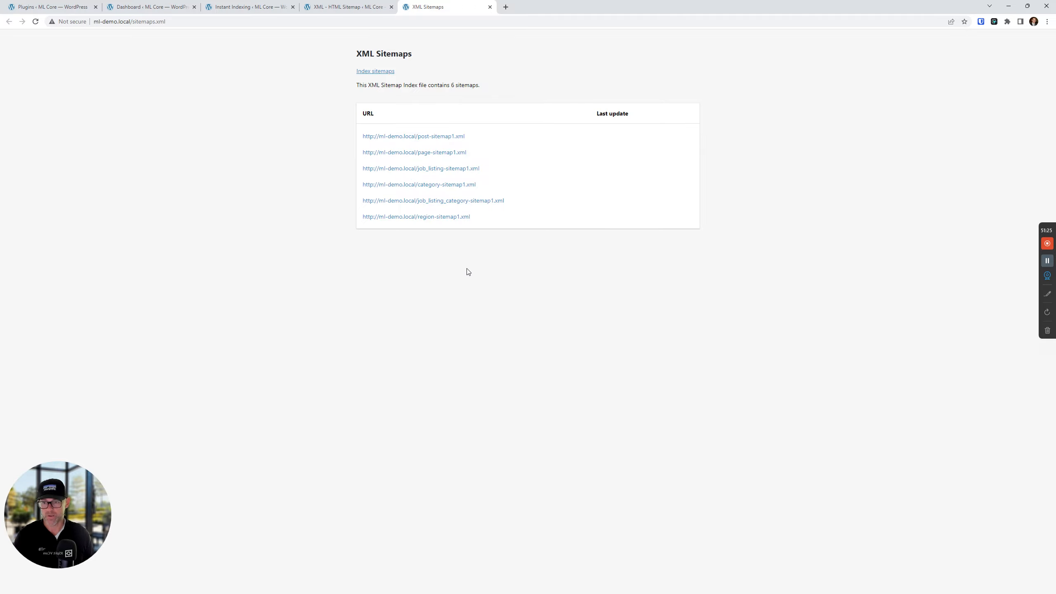
Open job_listing-sitemap1.xml from the sitemap index and highlight the listing URLs it contains.
{"action": "left_click", "coordinate": [457, 172]}
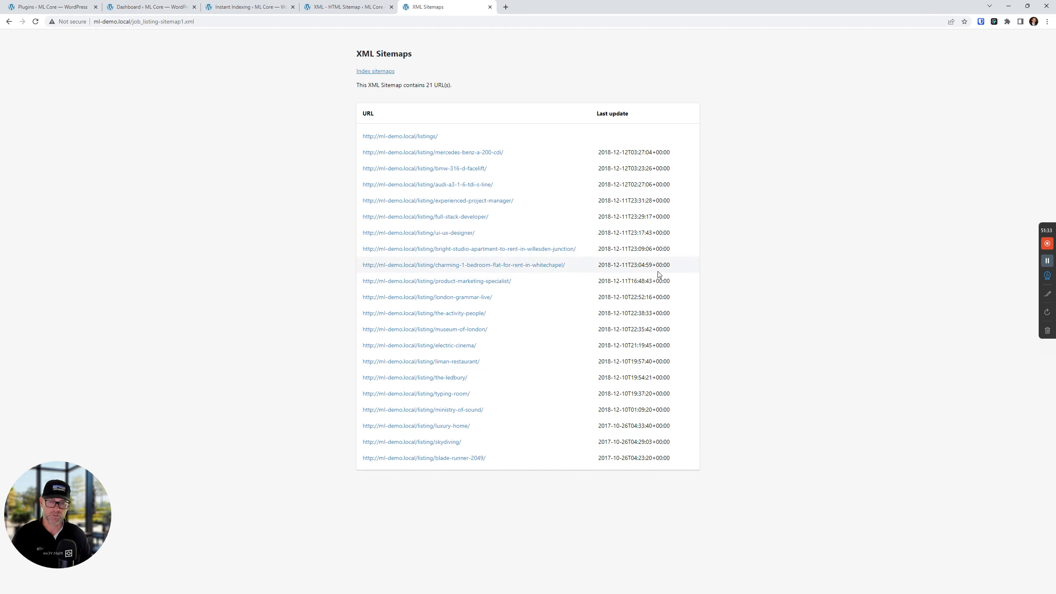
{"action": "left_click_drag", "start_coordinate": [716, 495], "coordinate": [293, 105]}
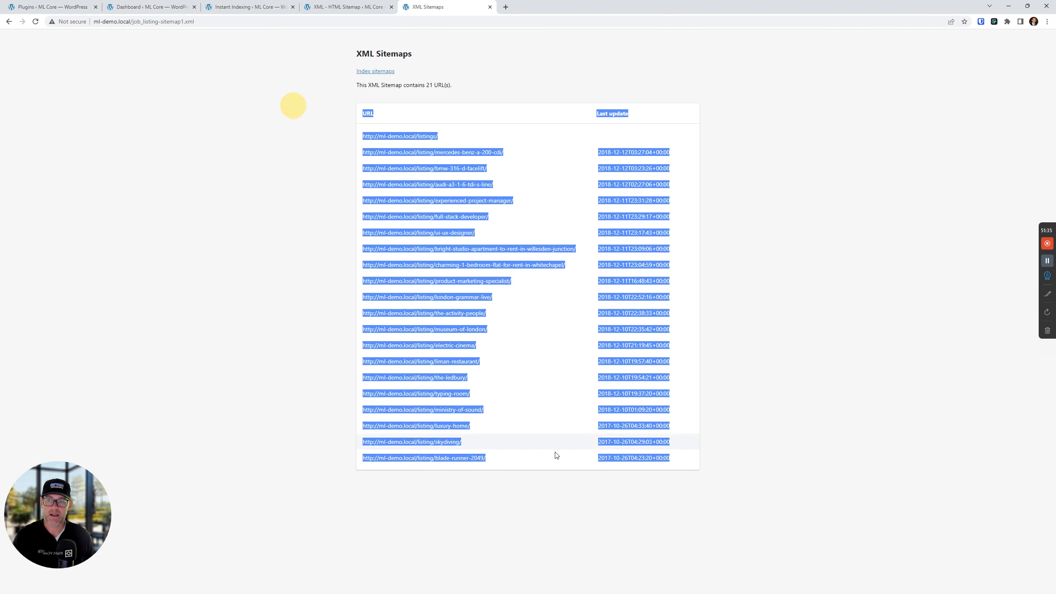
{"action": "left_click", "coordinate": [825, 243]}
{"action": "left_click_drag", "start_coordinate": [779, 490], "coordinate": [255, 196]}
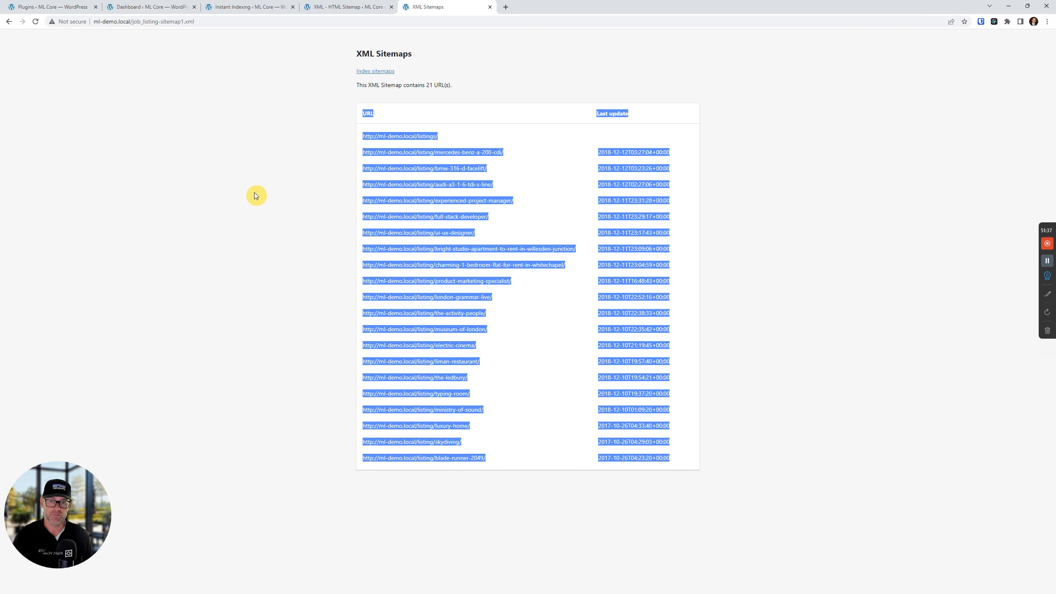
{"action": "left_click", "coordinate": [762, 175]}
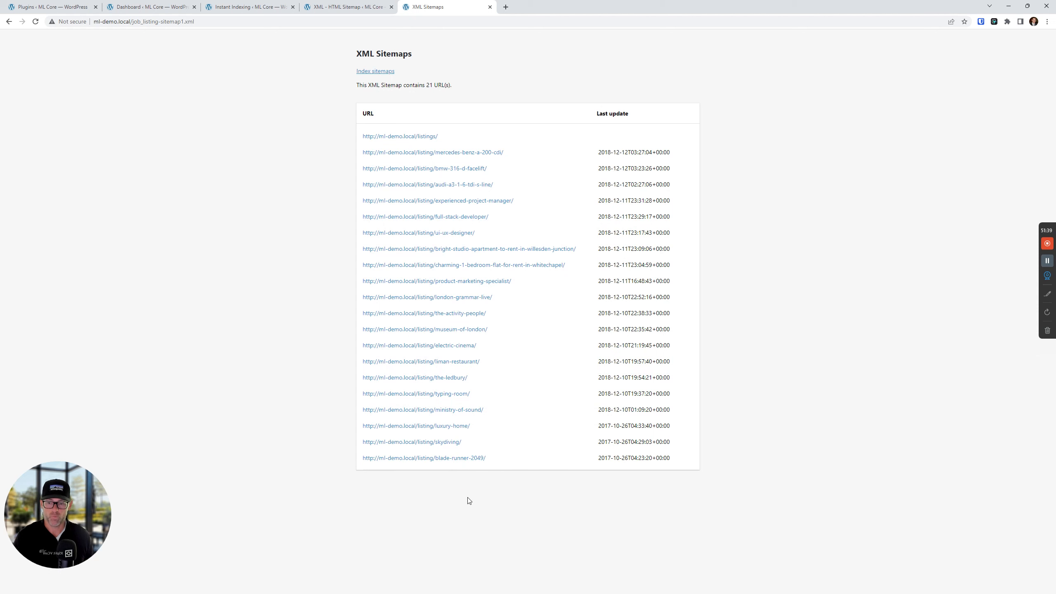
{"action": "left_click_drag", "start_coordinate": [469, 501], "coordinate": [295, 125]}
{"action": "left_click", "coordinate": [868, 229]}
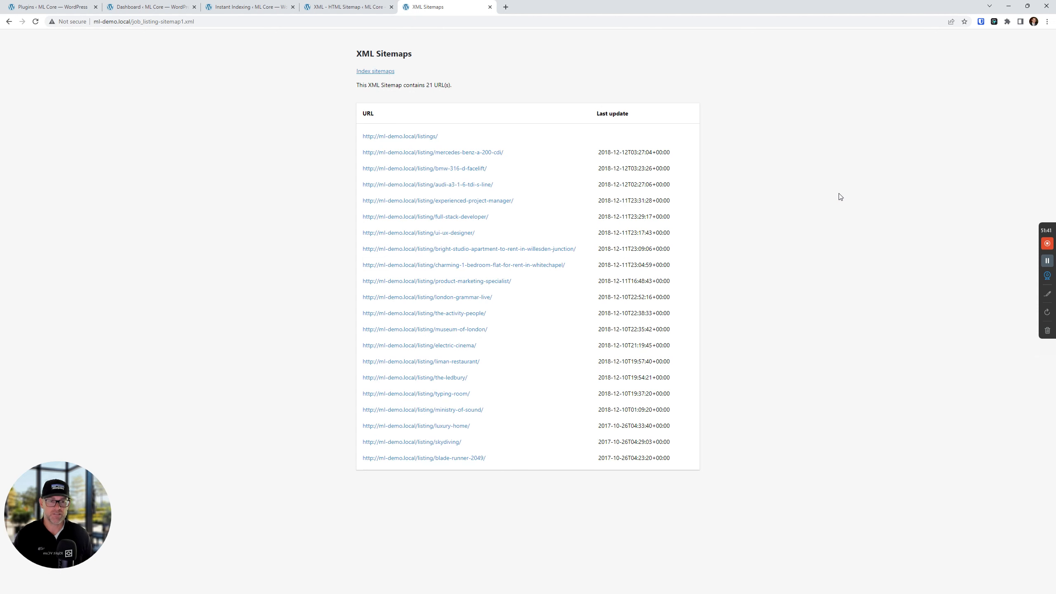
Inspect the Last update column header and add display: none to its #sitemaps .lastmod style rule.
{"action": "right_click", "coordinate": [608, 110]}
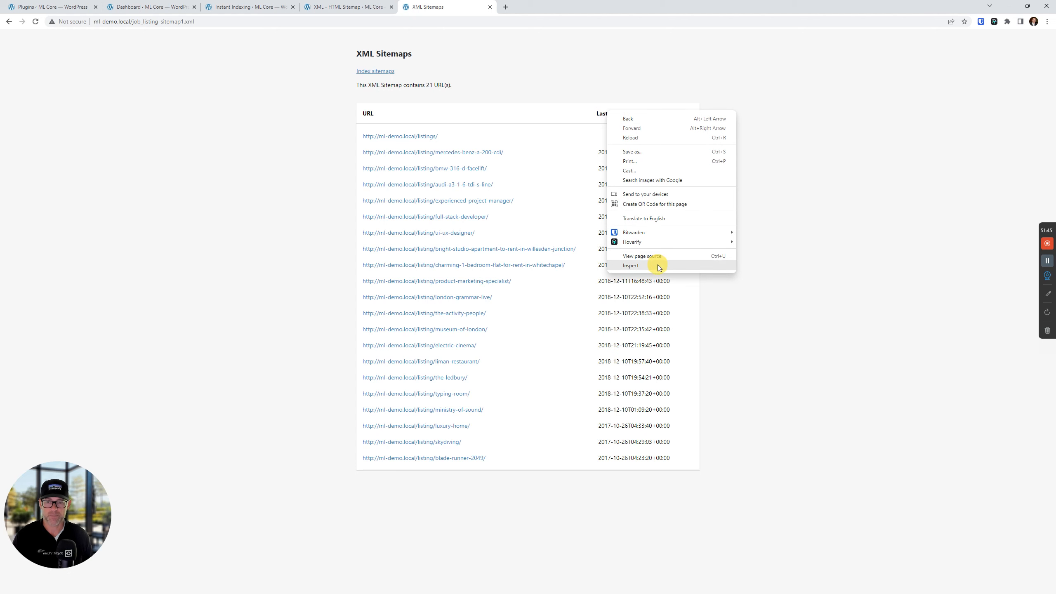
{"action": "left_click", "coordinate": [658, 267]}
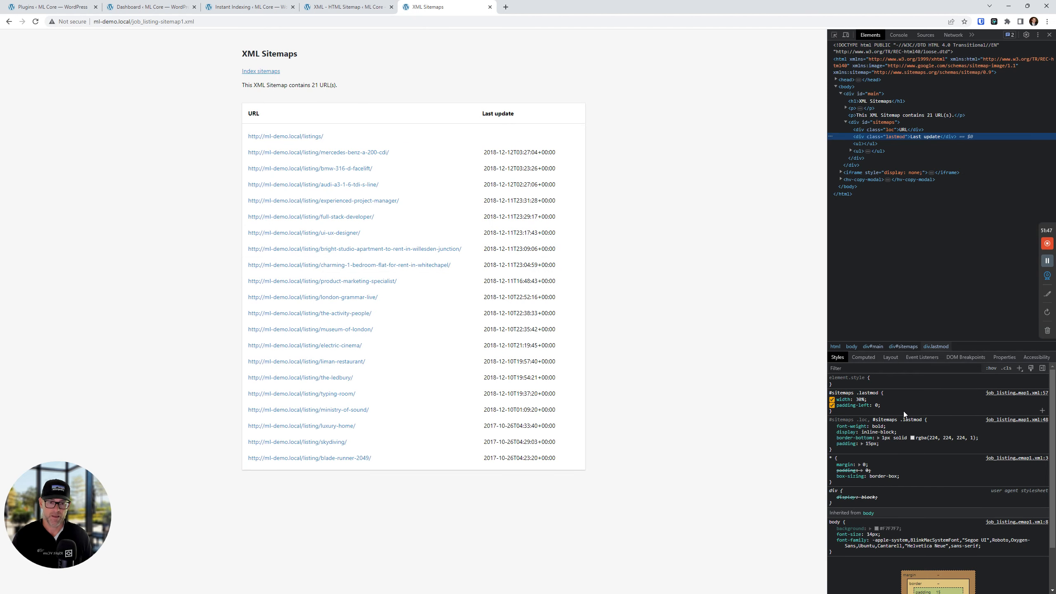
{"action": "left_click", "coordinate": [905, 413]}
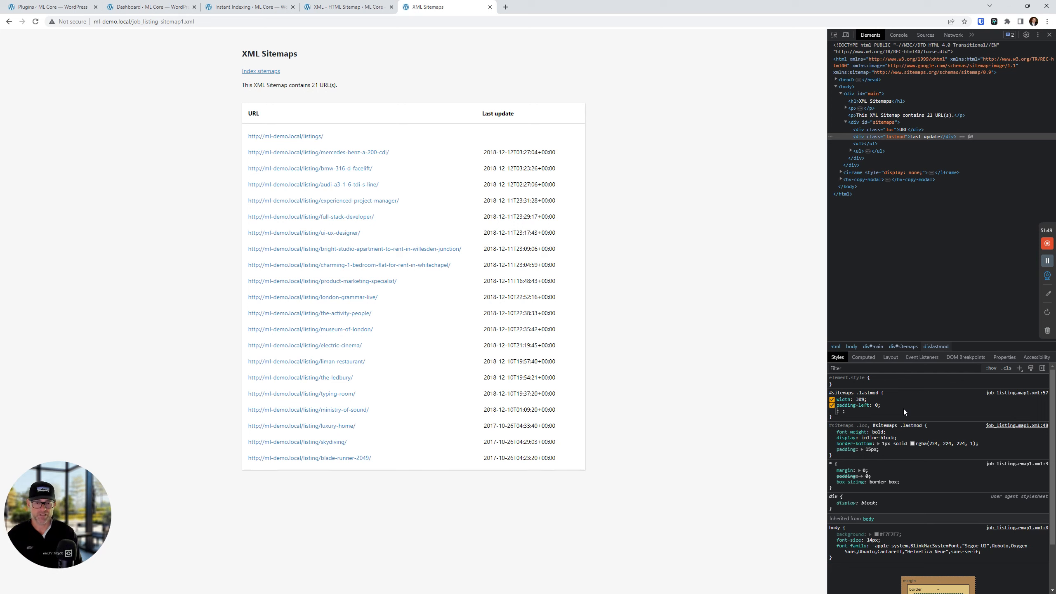
{"action": "type", "text": "display"}
{"action": "key", "text": "Tab"}
{"action": "type", "text": "non"}
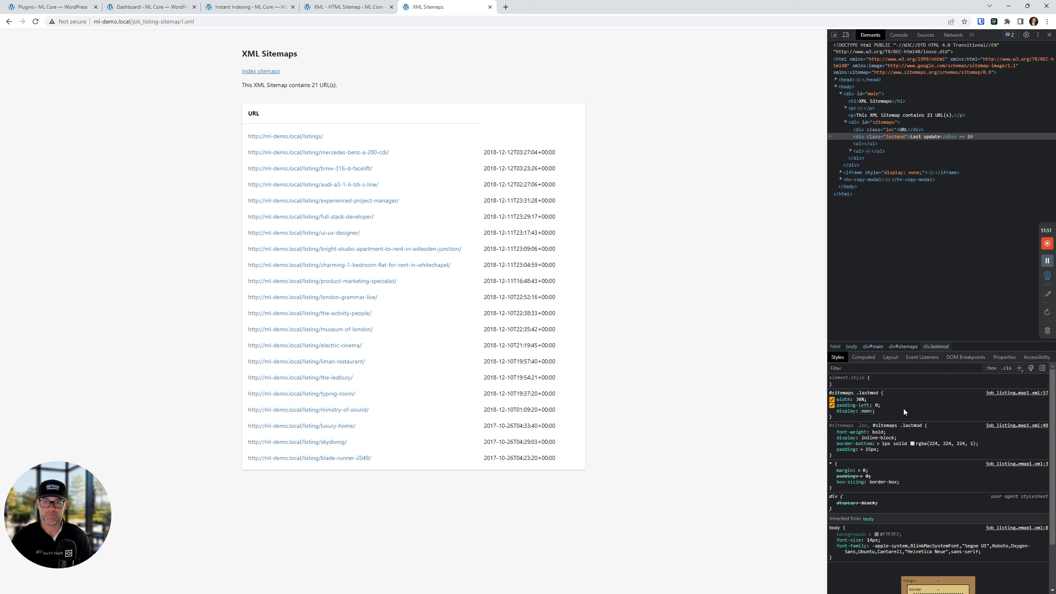
{"action": "key", "text": "Return"}
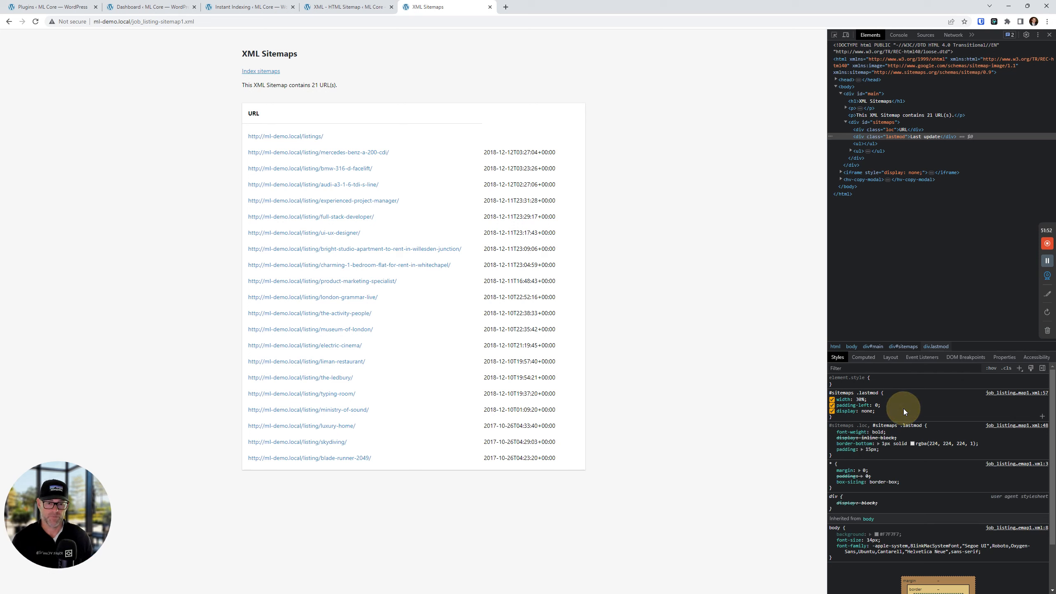
Inspect a last-update date in the URL list and add display: none to the #sitemaps .item-lastmod rule.
{"action": "right_click", "coordinate": [502, 152]}
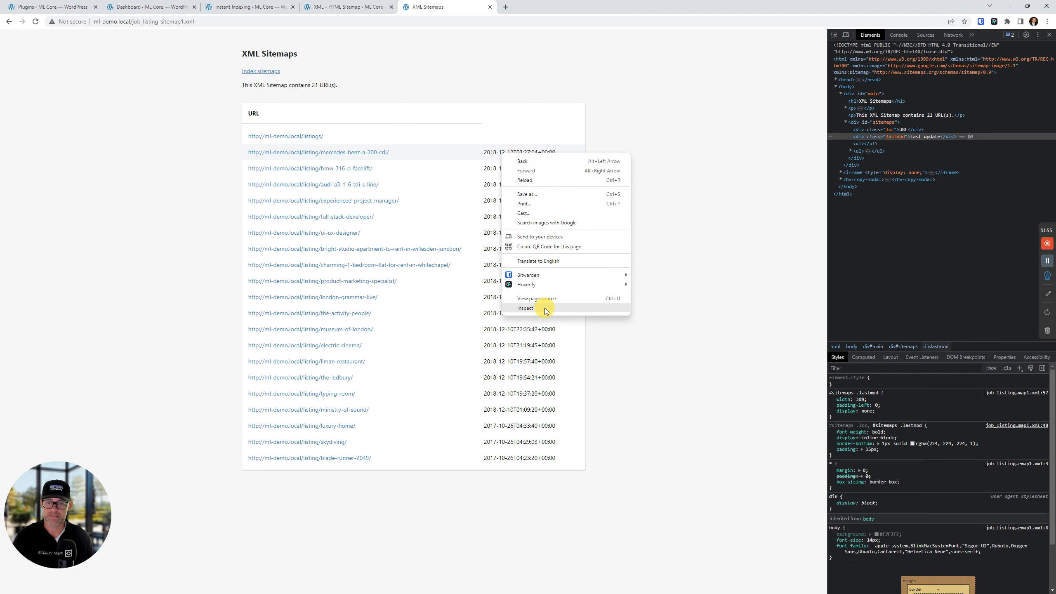
{"action": "left_click", "coordinate": [525, 308]}
{"action": "left_click", "coordinate": [896, 416]}
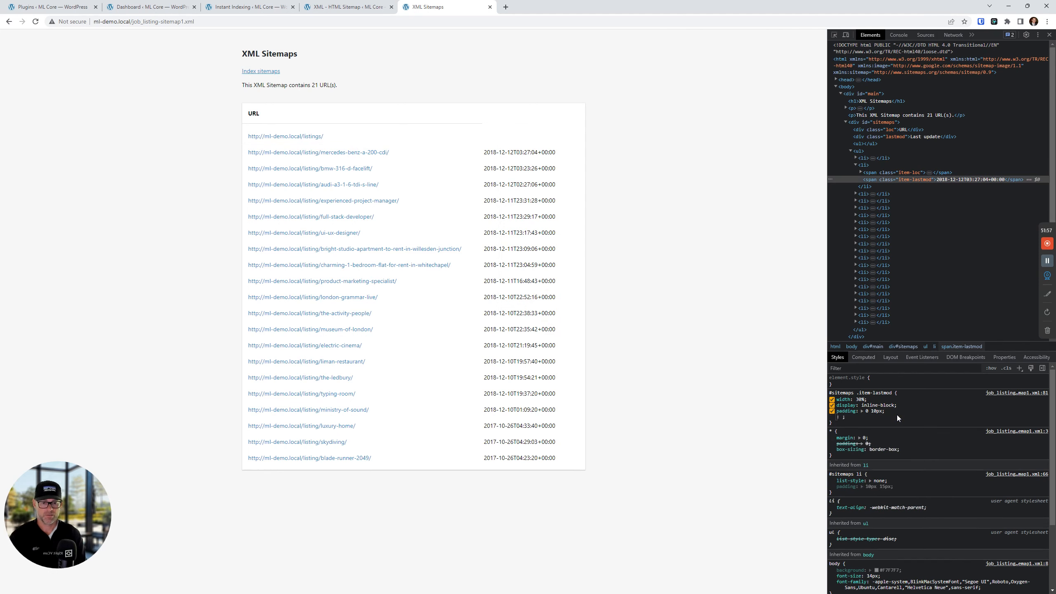
{"action": "type", "text": "ds"}
{"action": "key", "text": "BackSpace"}
{"action": "type", "text": "isplay: ;"}
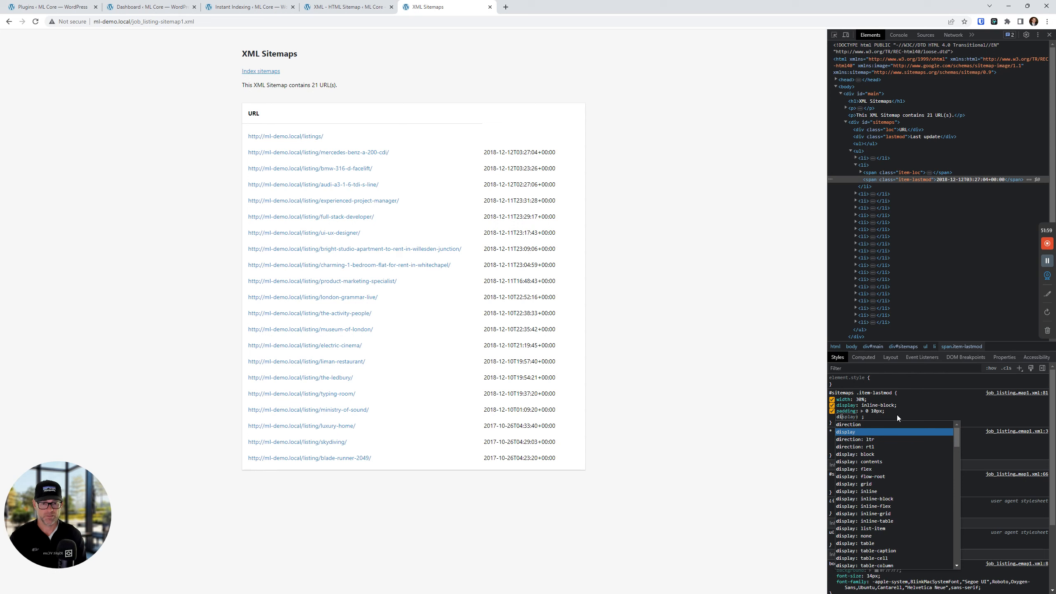
{"action": "key", "text": "Tab"}
{"action": "type", "text": "non"}
{"action": "left_click", "coordinate": [918, 413]}
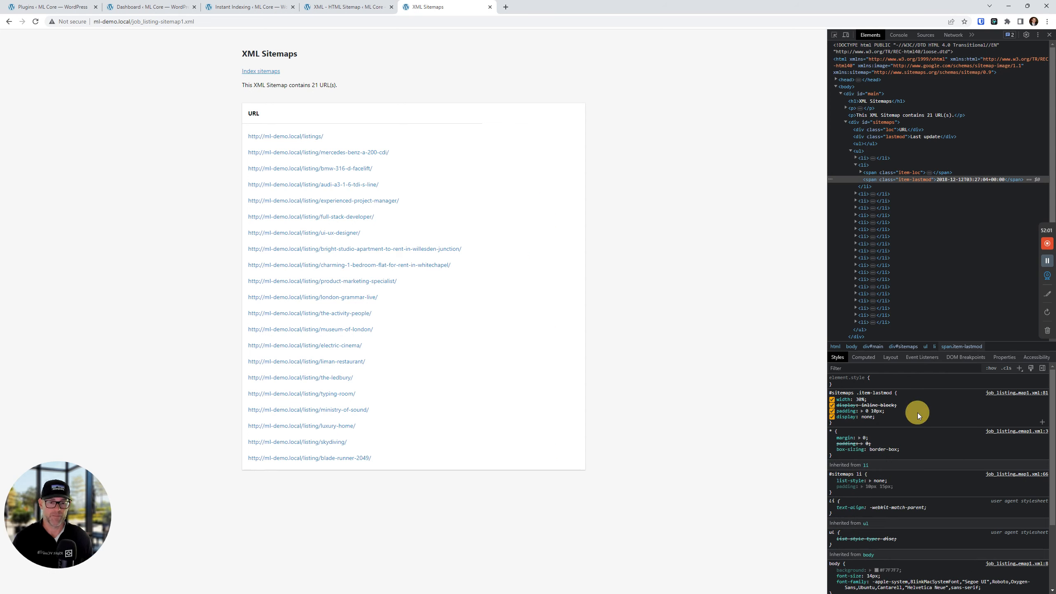
Copy all the listing URLs from the sitemap and paste them into Instant Indexing's field for submitting URLs for indexing.
{"action": "left_click_drag", "start_coordinate": [415, 486], "coordinate": [268, 138]}
{"action": "right_click", "coordinate": [268, 137]}
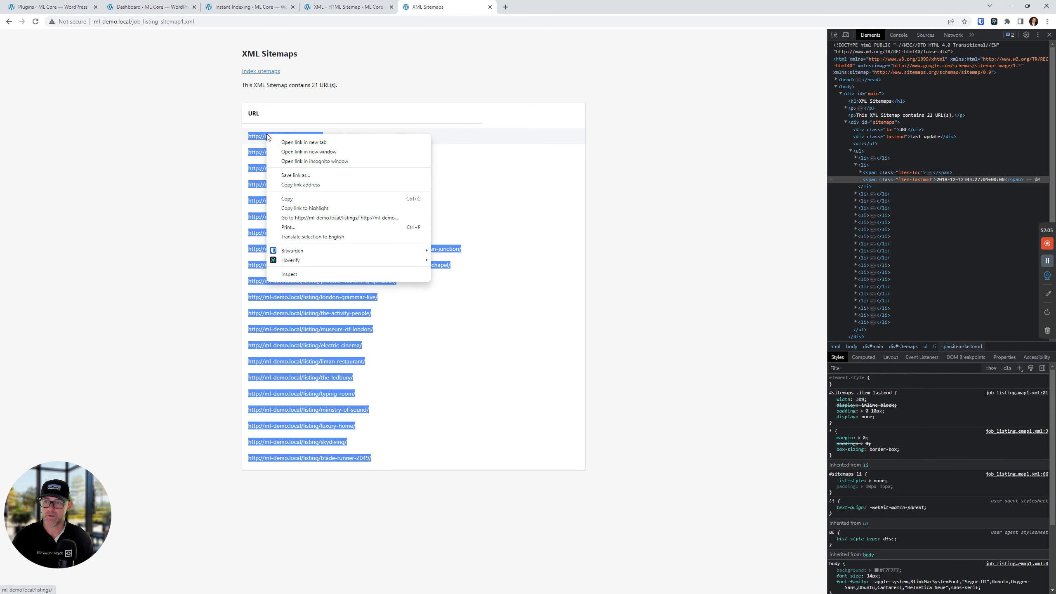
{"action": "left_click", "coordinate": [303, 198]}
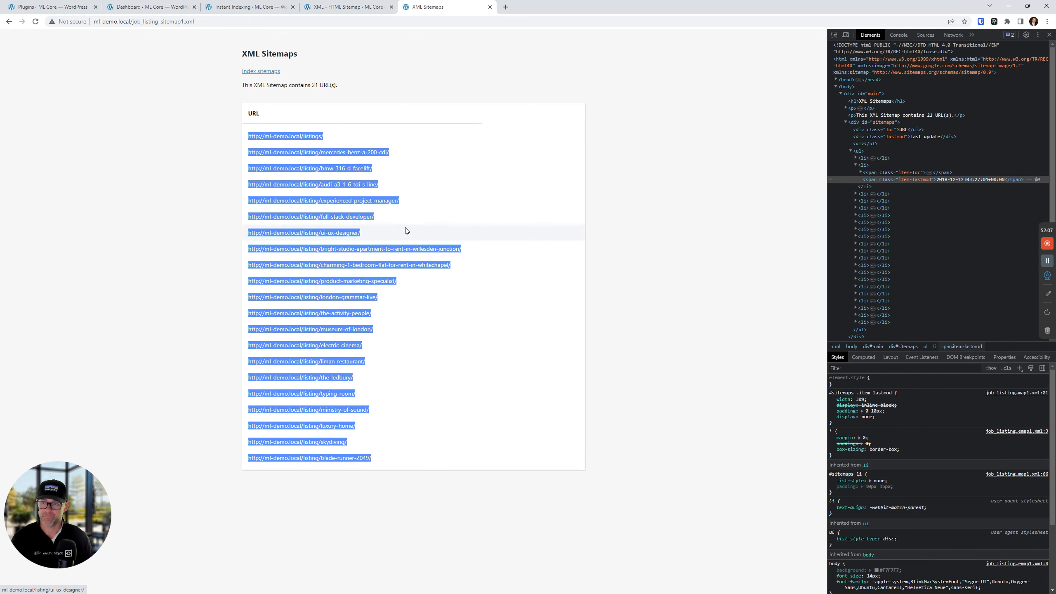
{"action": "left_click", "coordinate": [245, 9]}
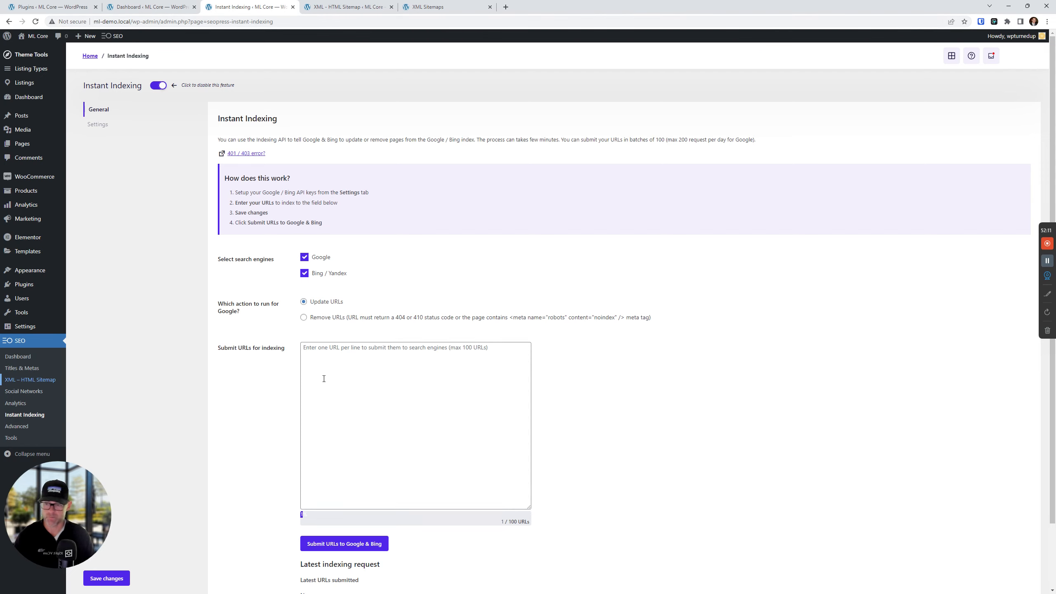
{"action": "left_click", "coordinate": [323, 358]}
{"action": "key", "text": "ctrl+v"}
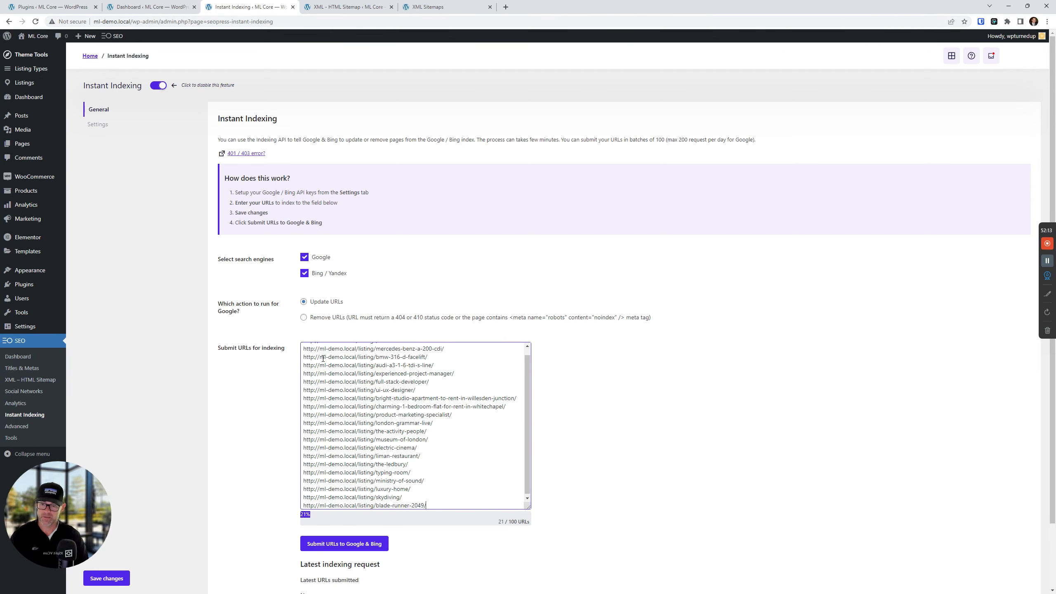
Check the pasted URL list and submit the URLs to Google and Bing.
{"action": "scroll", "coordinate": [480, 446], "scroll_direction": "up", "scroll_amount": 2}
{"action": "scroll", "coordinate": [481, 446], "scroll_direction": "down", "scroll_amount": 1}
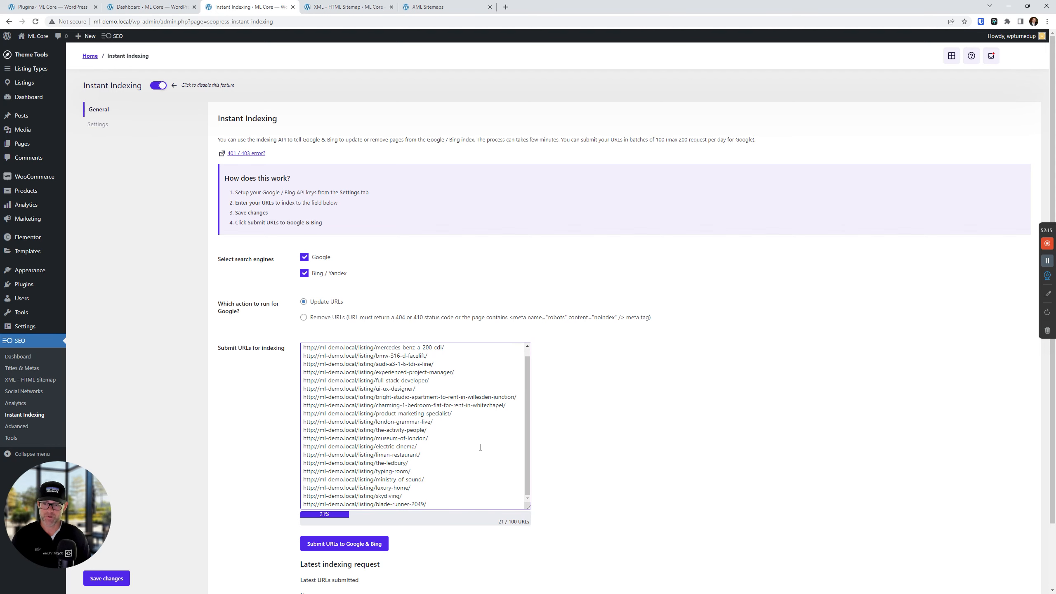
{"action": "scroll", "coordinate": [303, 571], "scroll_direction": "down", "scroll_amount": 2}
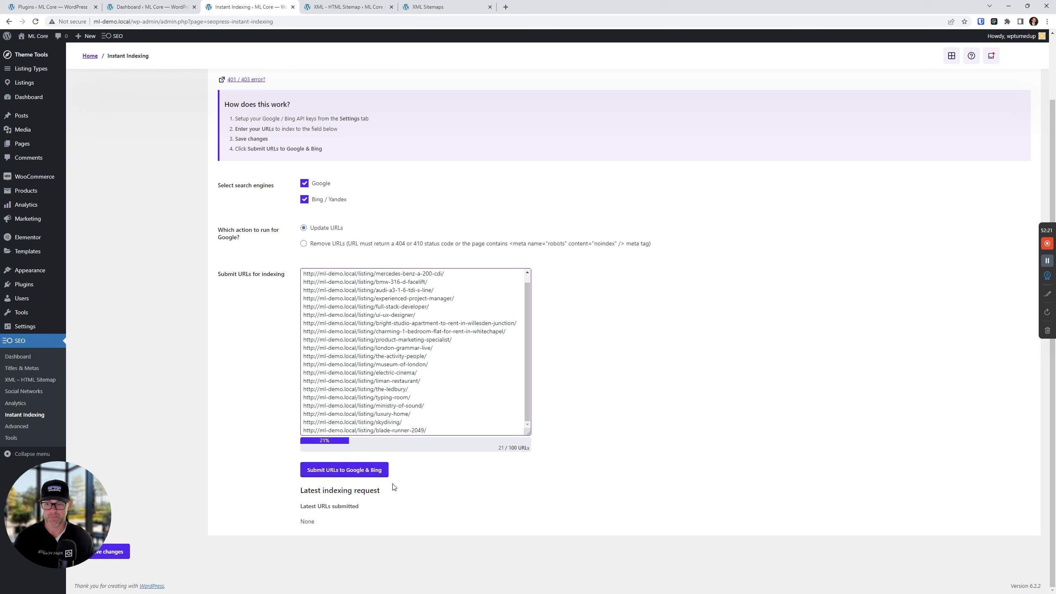
{"action": "scroll", "coordinate": [370, 366], "scroll_direction": "up", "scroll_amount": 1}
{"action": "scroll", "coordinate": [438, 356], "scroll_direction": "down", "scroll_amount": 1}
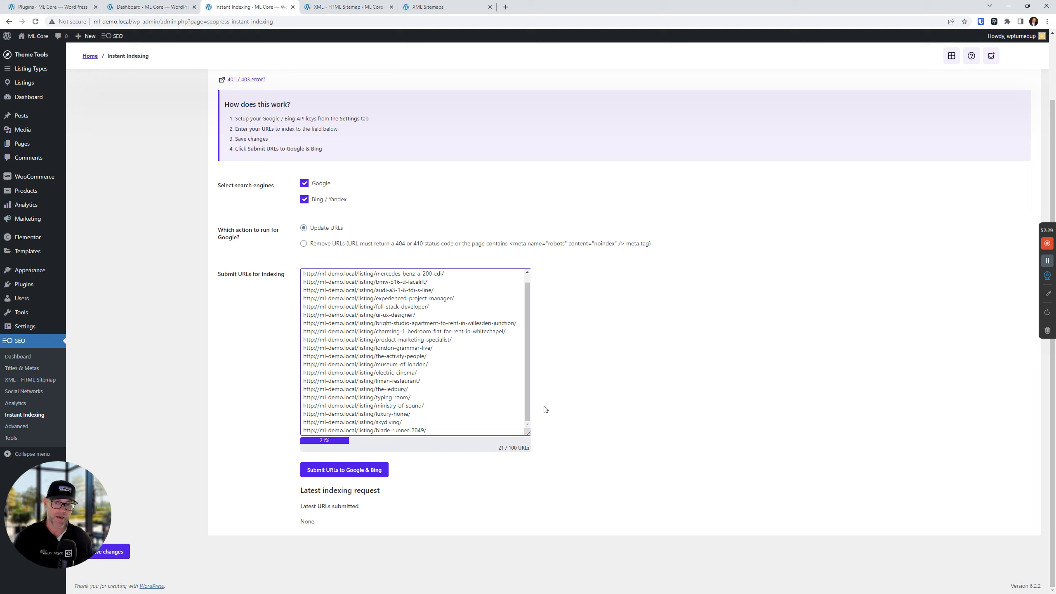
{"action": "scroll", "coordinate": [490, 401], "scroll_direction": "up", "scroll_amount": 1}
{"action": "scroll", "coordinate": [491, 401], "scroll_direction": "down", "scroll_amount": 1}
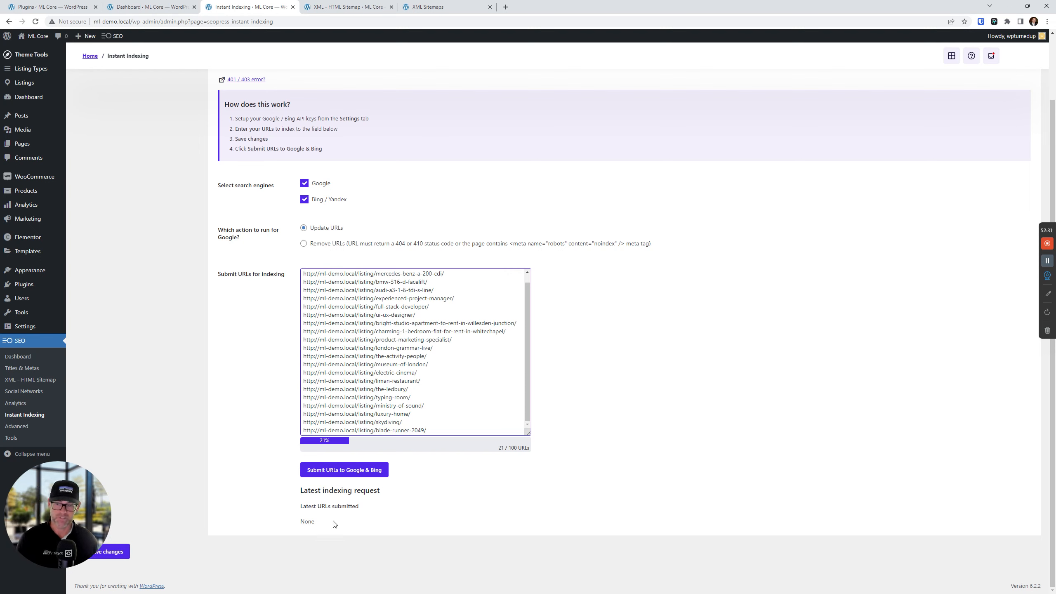
{"action": "left_click", "coordinate": [362, 469]}
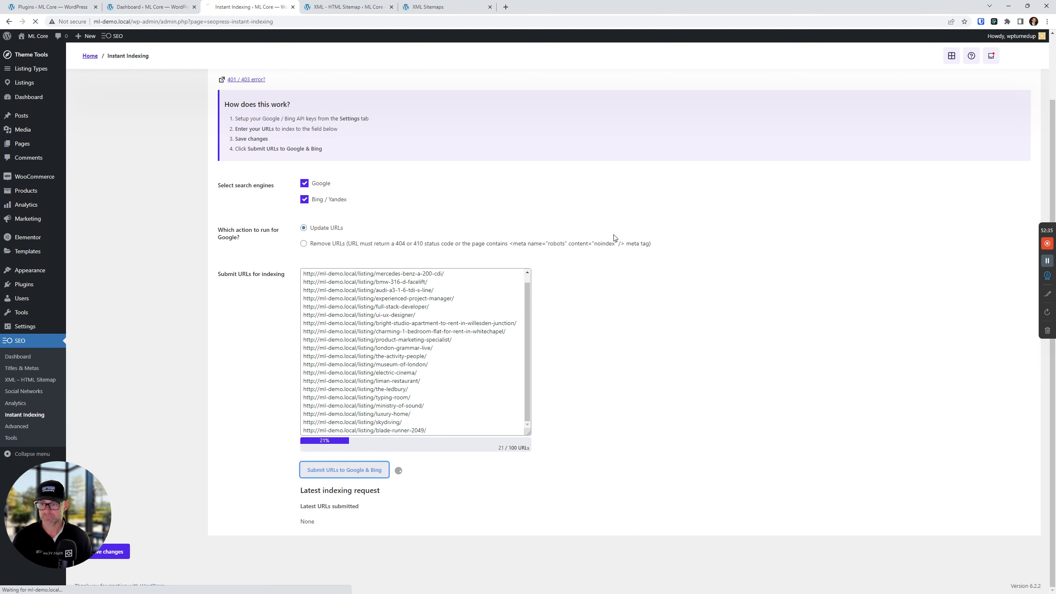
Examine the latest indexing request, including the Bing and Google responses and the list of submitted URLs.
{"action": "scroll", "coordinate": [293, 536], "scroll_direction": "down", "scroll_amount": 5}
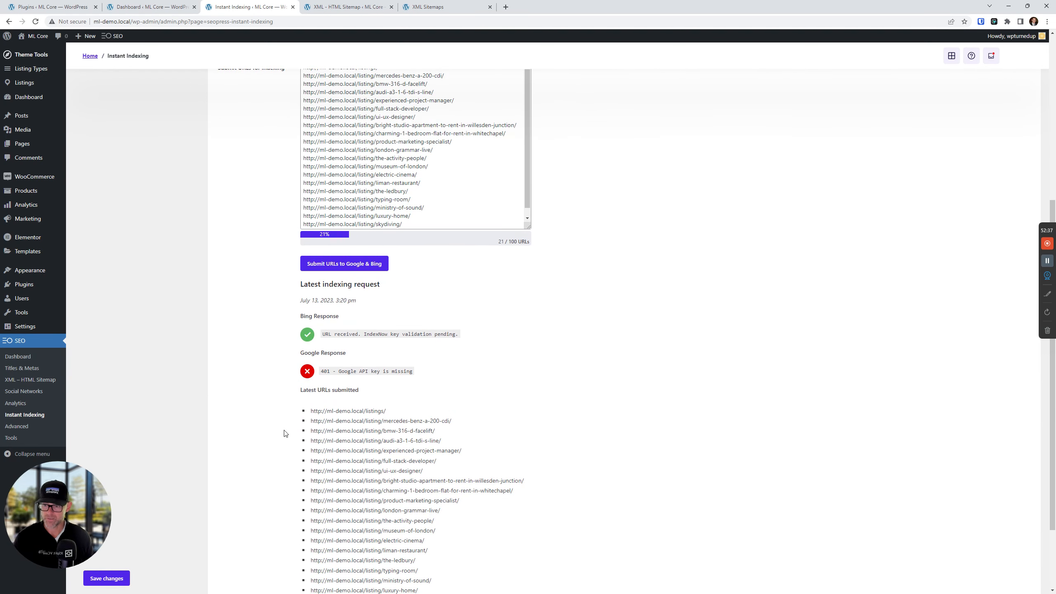
{"action": "scroll", "coordinate": [284, 433], "scroll_direction": "up", "scroll_amount": 6}
{"action": "scroll", "coordinate": [287, 431], "scroll_direction": "down", "scroll_amount": 5}
{"action": "left_click_drag", "start_coordinate": [421, 413], "coordinate": [322, 417]}
{"action": "left_click", "coordinate": [531, 408]}
{"action": "scroll", "coordinate": [406, 388], "scroll_direction": "up", "scroll_amount": 6}
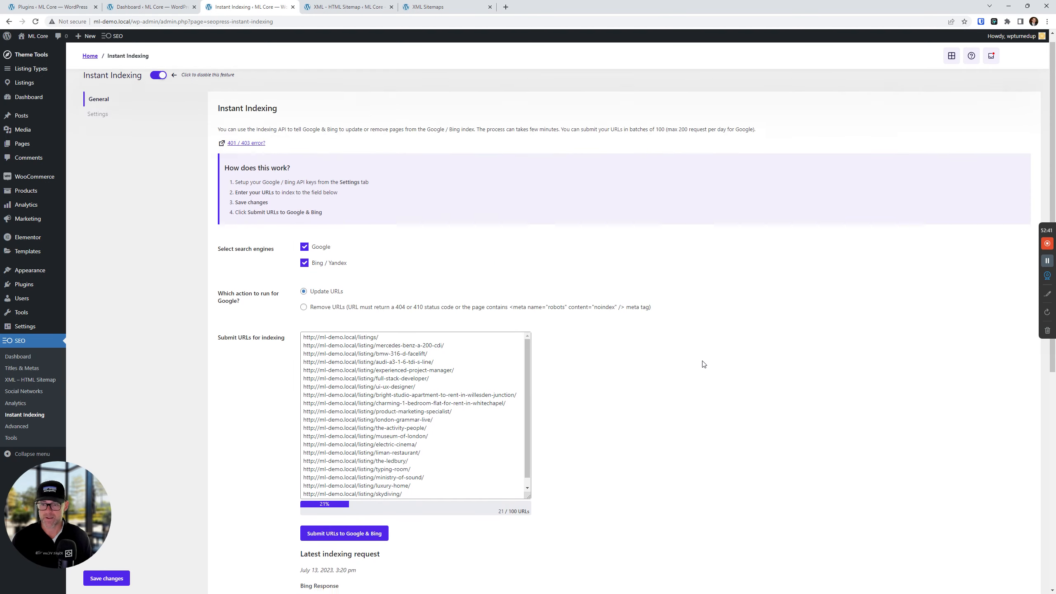
{"action": "scroll", "coordinate": [681, 365], "scroll_direction": "down", "scroll_amount": 9}
{"action": "scroll", "coordinate": [295, 441], "scroll_direction": "up", "scroll_amount": 6}
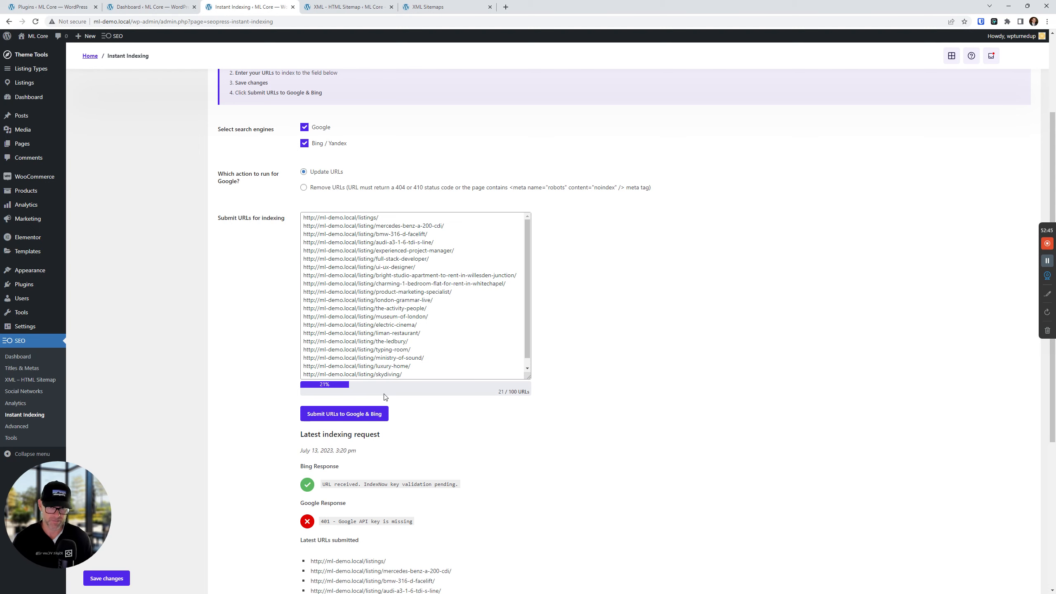
Open the Settings section of Instant Indexing and place the cursor in the Google Indexing API key field.
{"action": "scroll", "coordinate": [155, 325], "scroll_direction": "up", "scroll_amount": 3}
{"action": "left_click", "coordinate": [105, 129]}
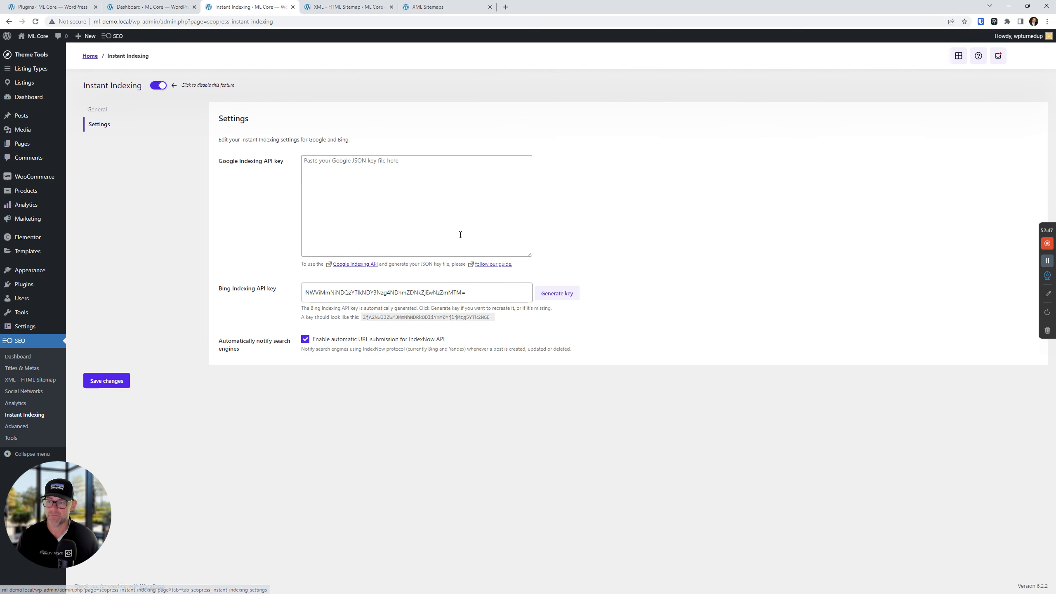
{"action": "left_click", "coordinate": [453, 202]}
{"action": "left_click", "coordinate": [413, 191]}
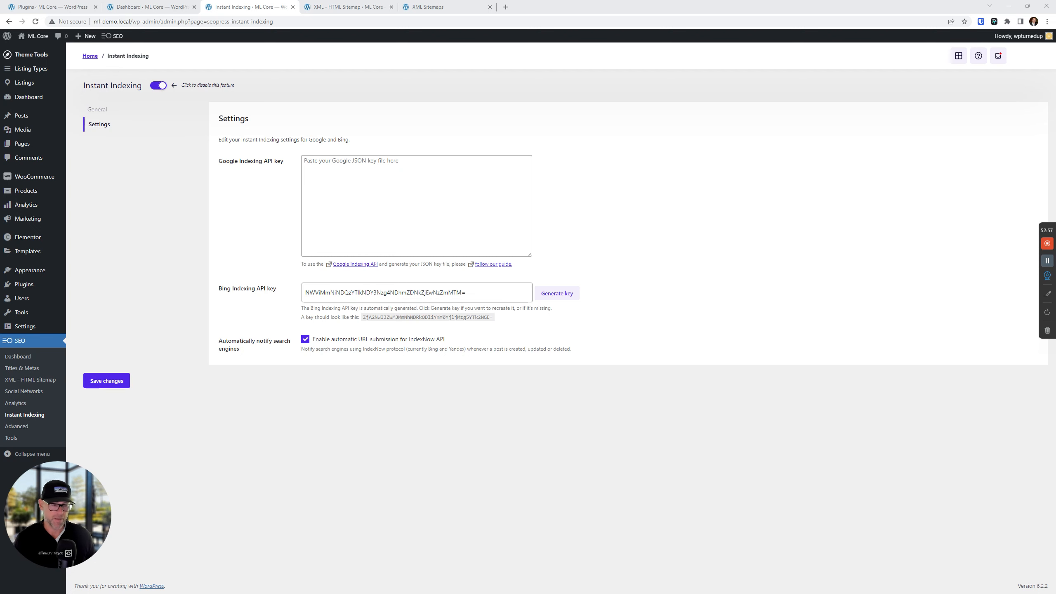
Close the XML Sitemaps, XML - HTML Sitemap and Instant Indexing browser tabs to return to the SEO dashboard.
{"action": "left_click", "coordinate": [428, 6]}
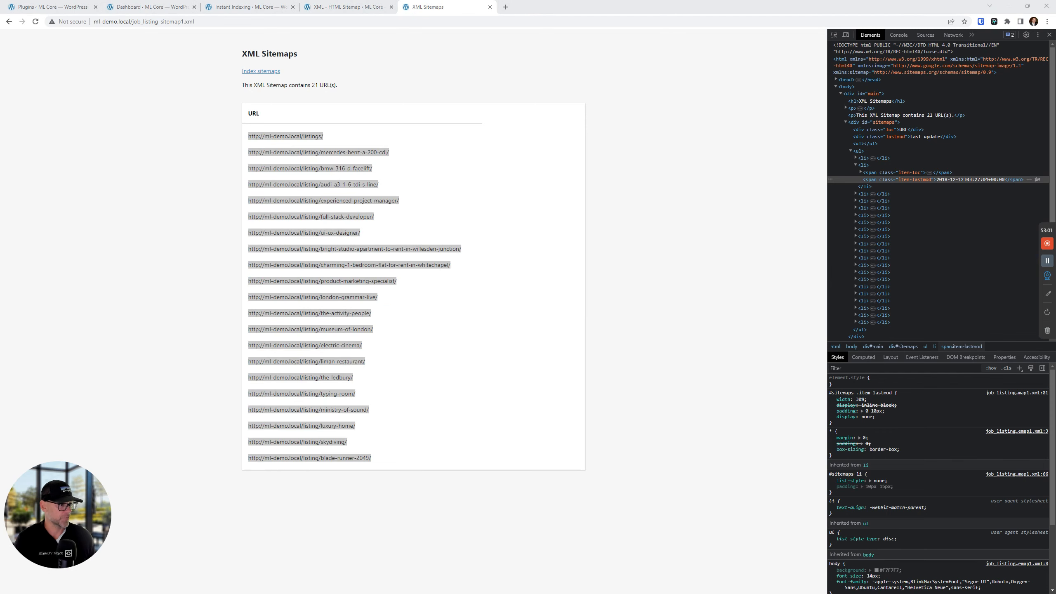
{"action": "left_click", "coordinate": [490, 6]}
{"action": "left_click", "coordinate": [391, 7]}
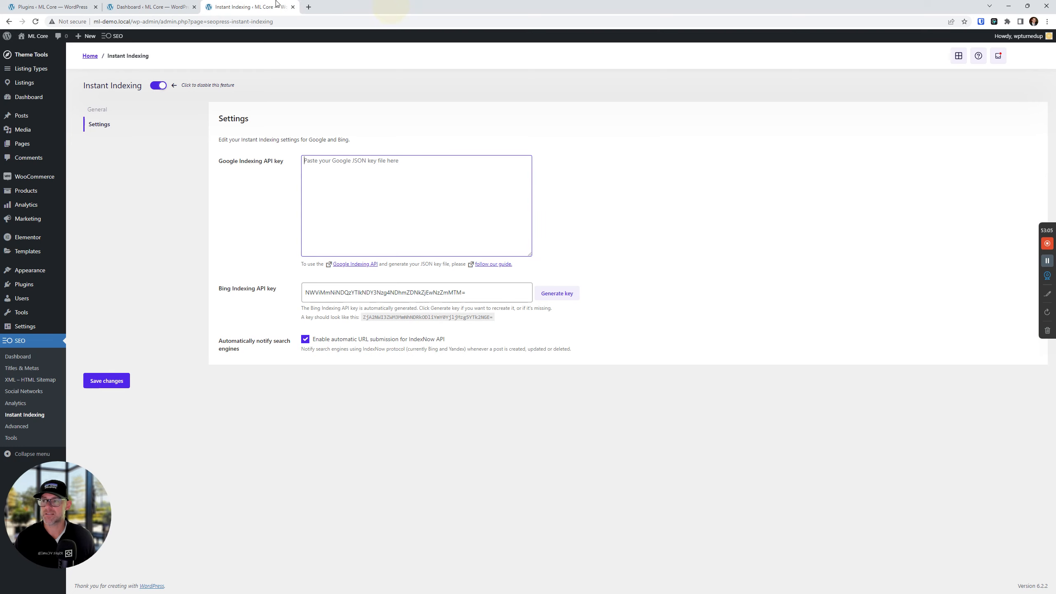
{"action": "left_click", "coordinate": [293, 7]}
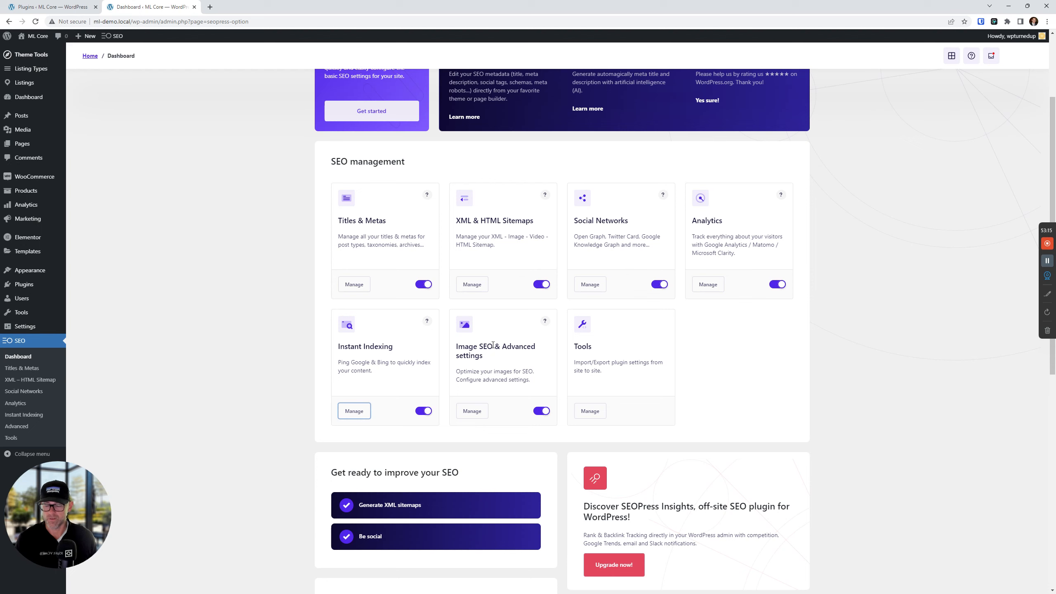
Open the Image SEO & Advanced settings management page in a new browser tab and switch to it.
{"action": "right_click", "coordinate": [474, 417]}
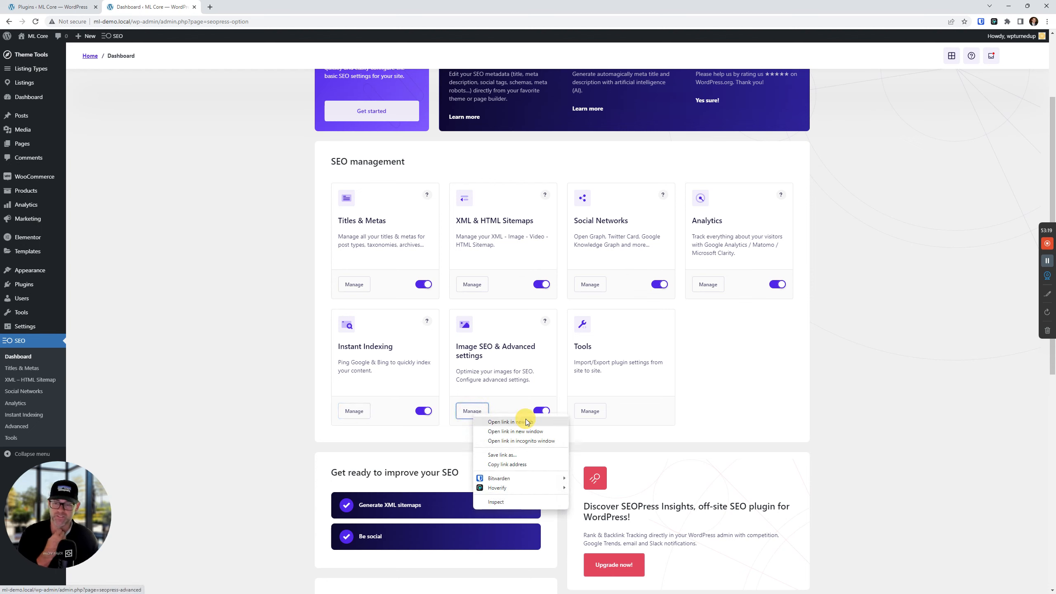
{"action": "left_click", "coordinate": [526, 421]}
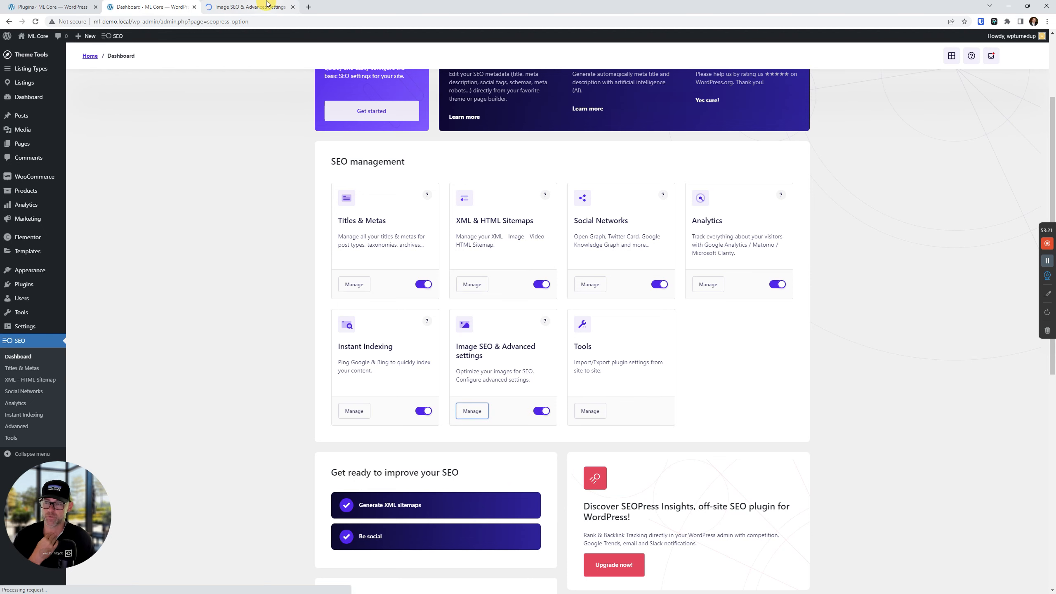
{"action": "key", "text": "ctrl+Tab"}
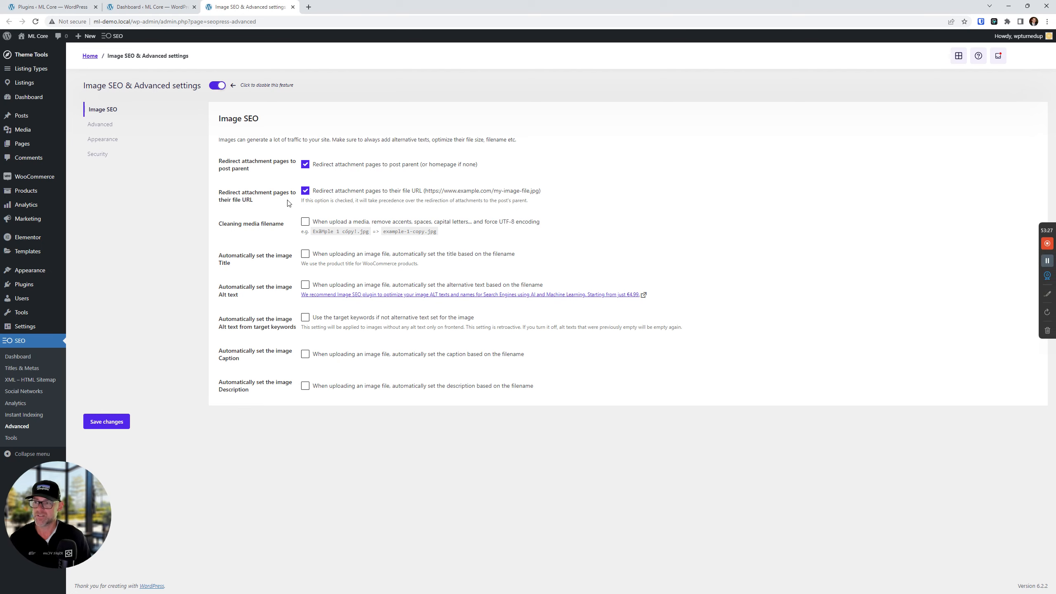
Review the Image SEO options for redirecting attachment pages to the post parent and to their file URL, highlighting each label.
{"action": "triple_click", "coordinate": [271, 158]}
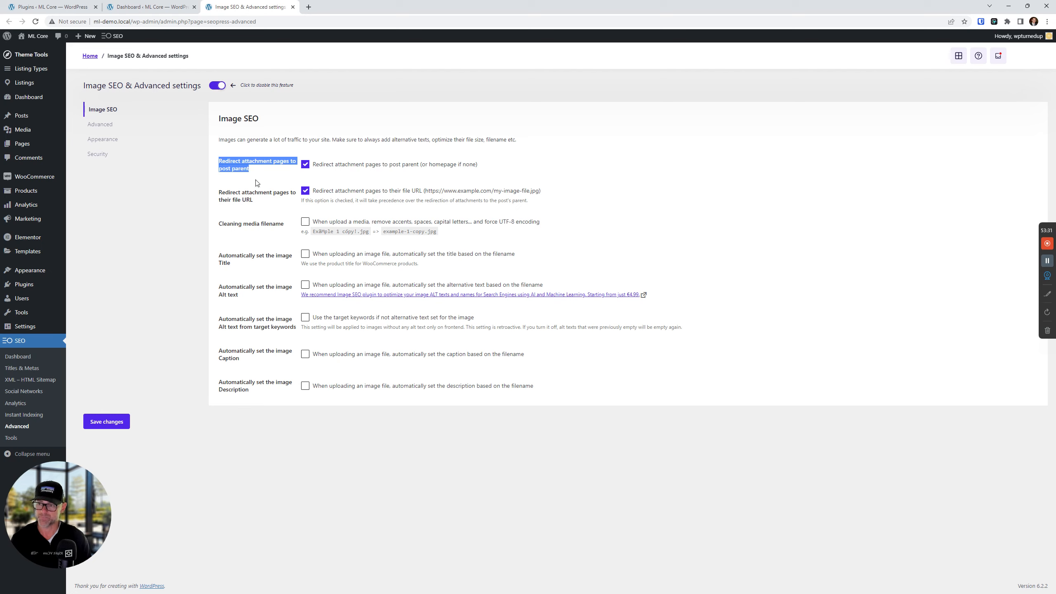
{"action": "left_click", "coordinate": [239, 169]}
{"action": "triple_click", "coordinate": [240, 192]}
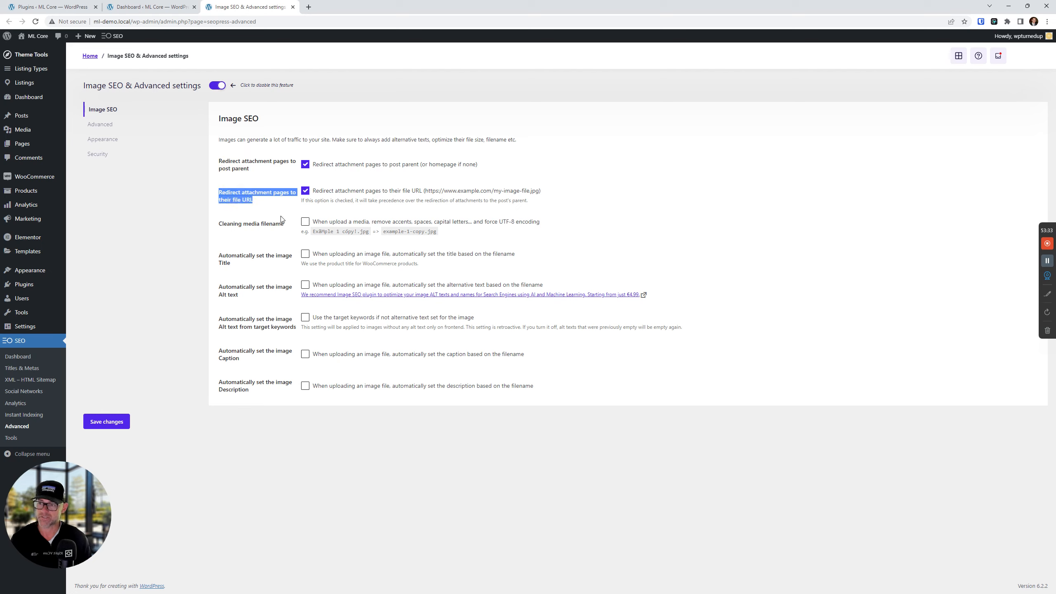
{"action": "left_click", "coordinate": [578, 134]}
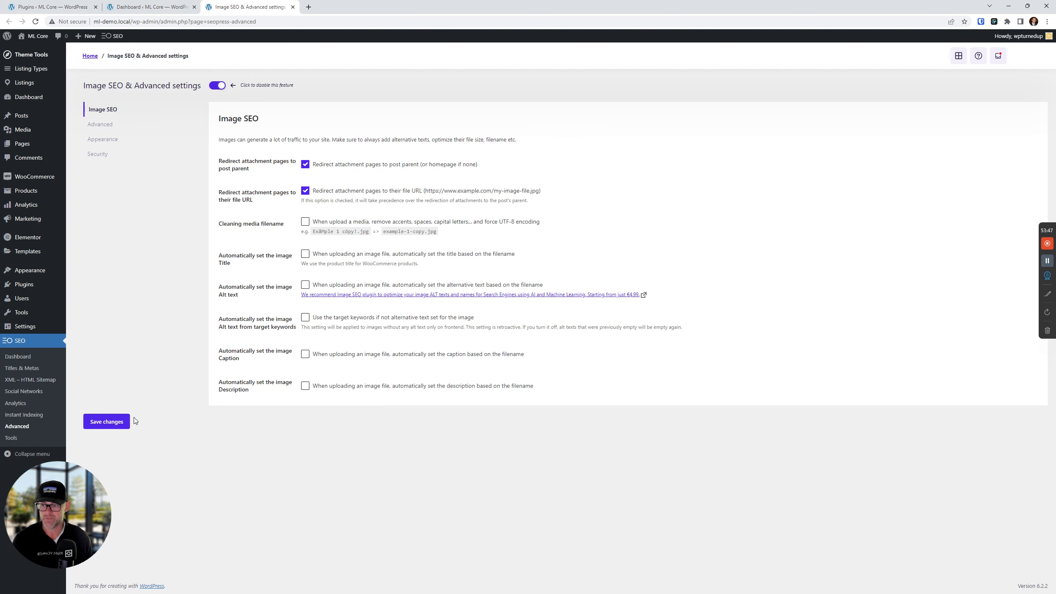
View the Advanced section briefly, return to Image SEO and highlight the label for redirecting attachment pages to the post parent.
{"action": "left_click", "coordinate": [99, 125]}
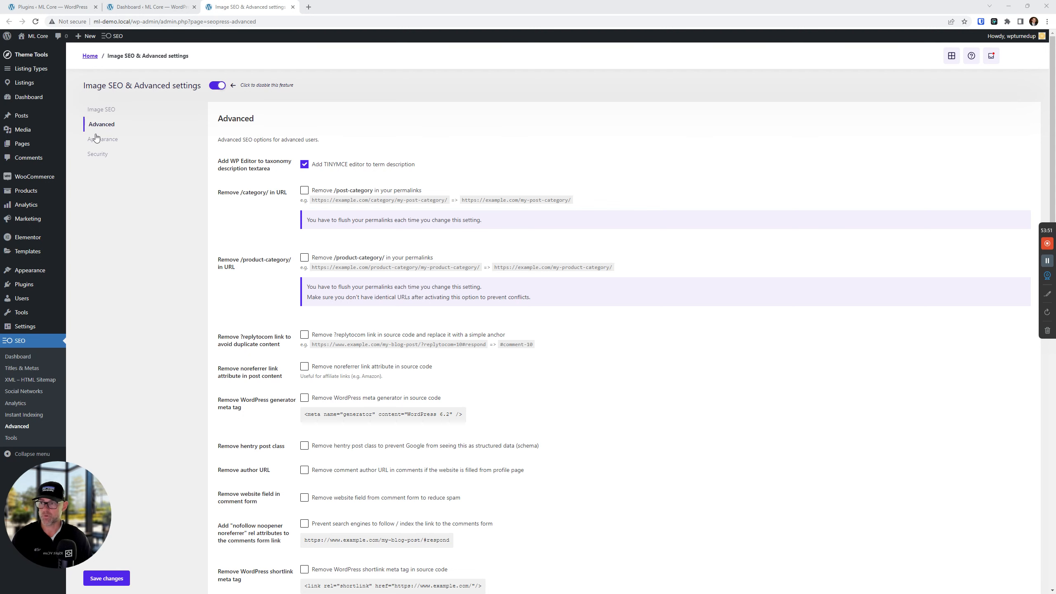
{"action": "left_click", "coordinate": [101, 109]}
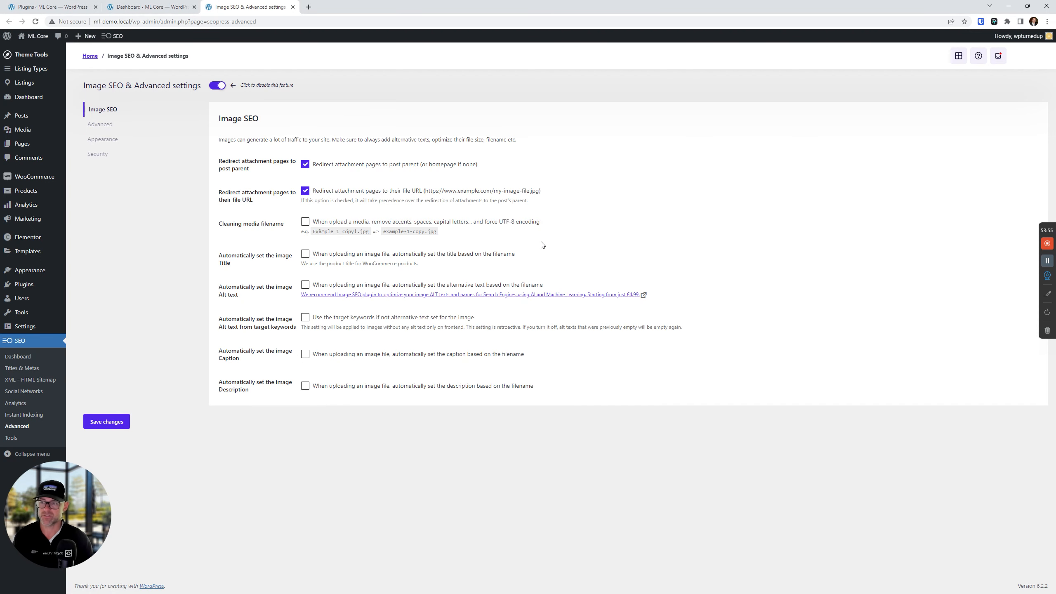
{"action": "left_click_drag", "start_coordinate": [217, 158], "coordinate": [251, 168]}
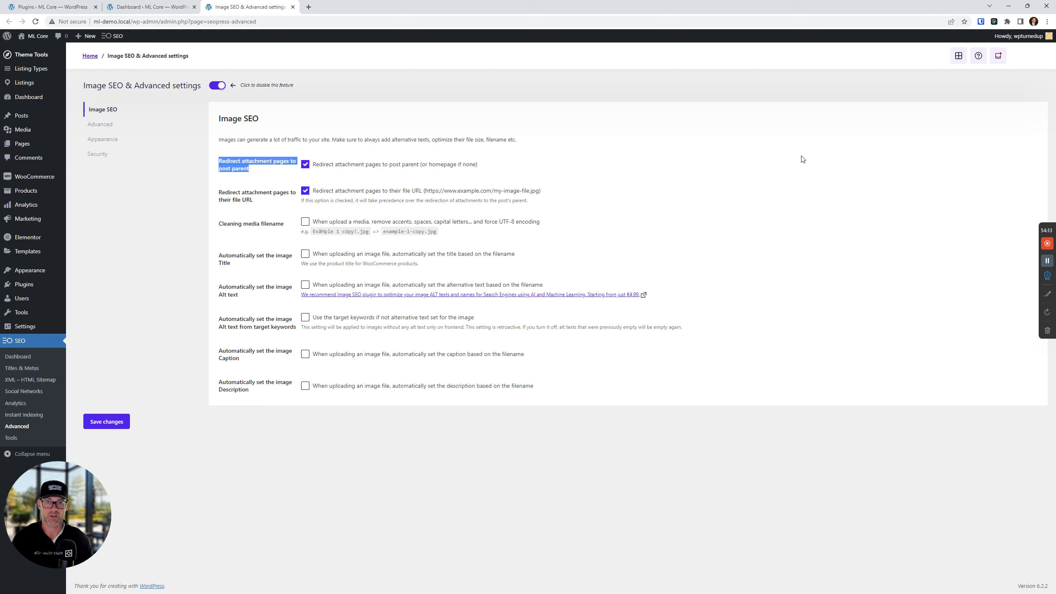
Glance at the Advanced section, return to Image SEO and review the options from cleaning media filenames to automatic image descriptions, highlighting them.
{"action": "left_click", "coordinate": [781, 162]}
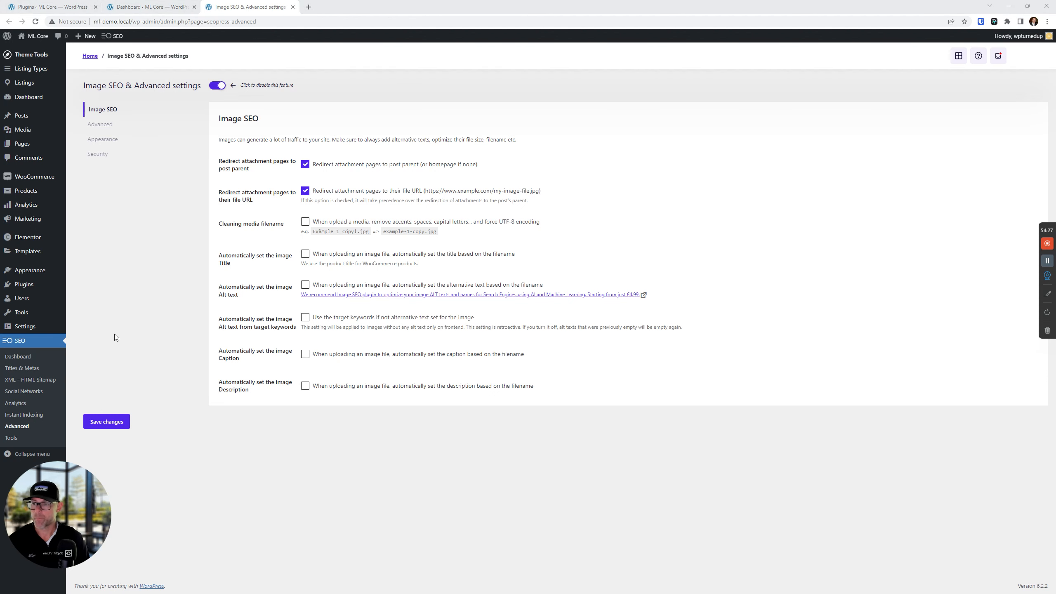
{"action": "left_click", "coordinate": [100, 124]}
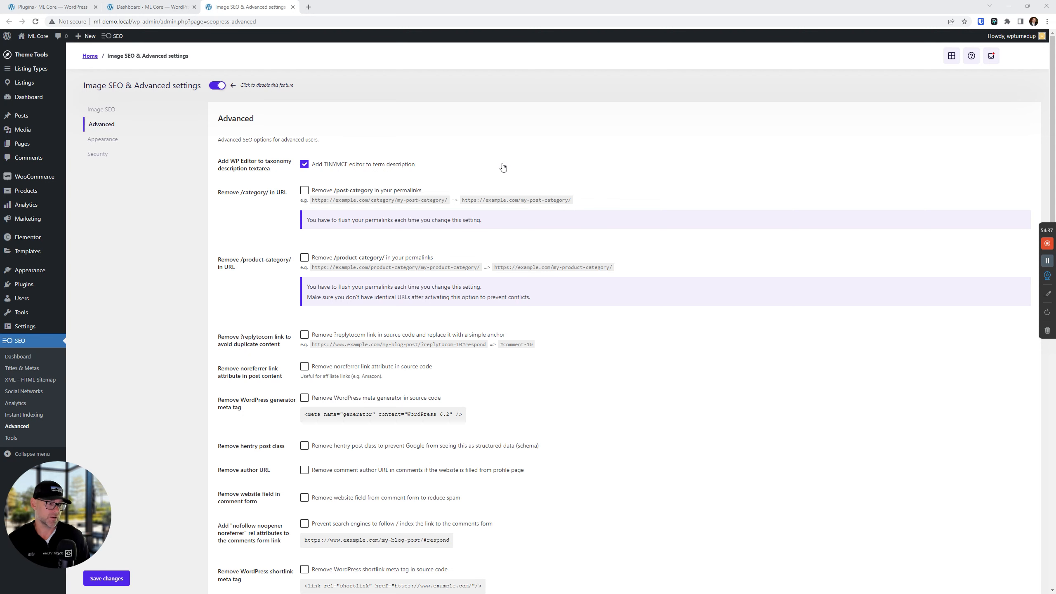
{"action": "left_click", "coordinate": [101, 110]}
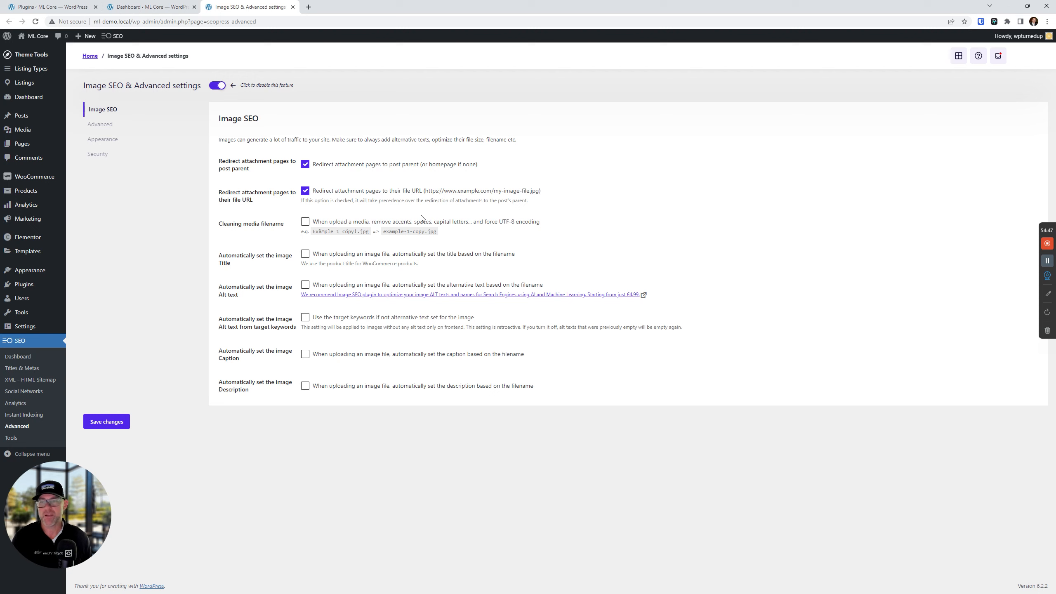
{"action": "left_click_drag", "start_coordinate": [578, 399], "coordinate": [533, 391]}
{"action": "left_click", "coordinate": [688, 293]}
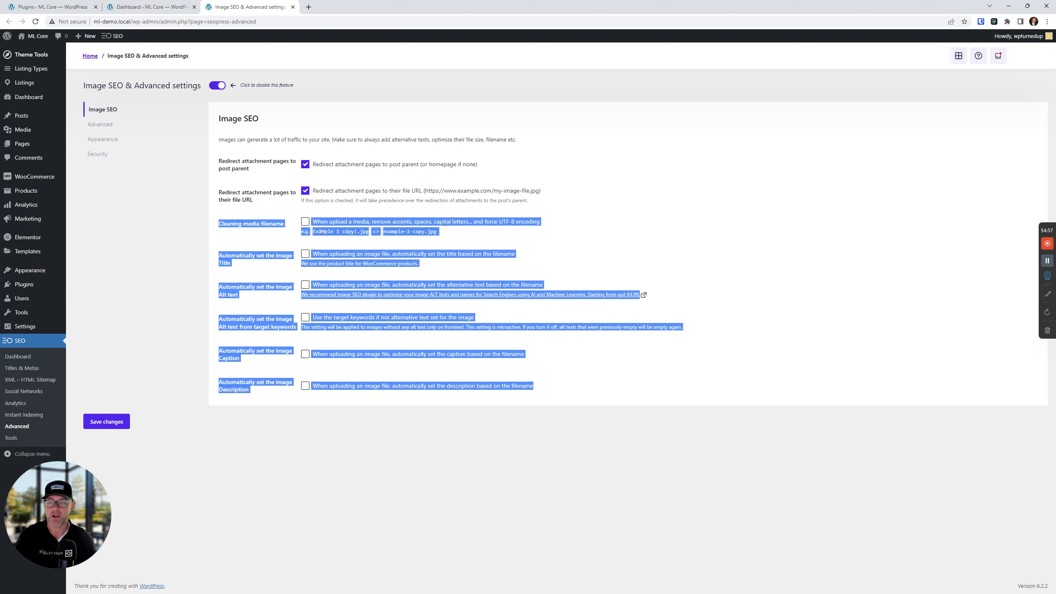
{"action": "left_click", "coordinate": [600, 455]}
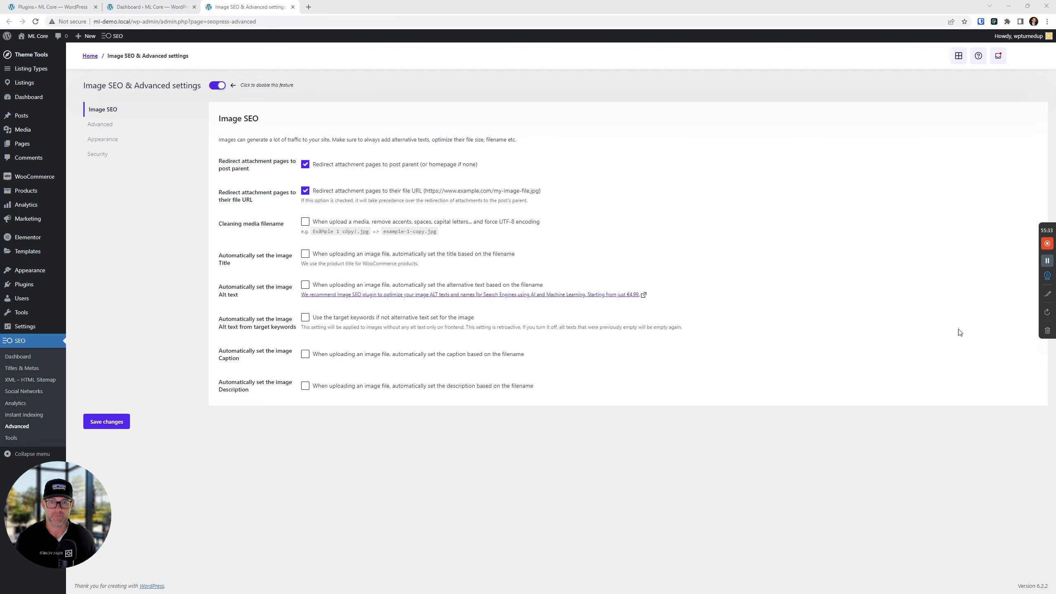
{"action": "left_click_drag", "start_coordinate": [546, 393], "coordinate": [219, 241]}
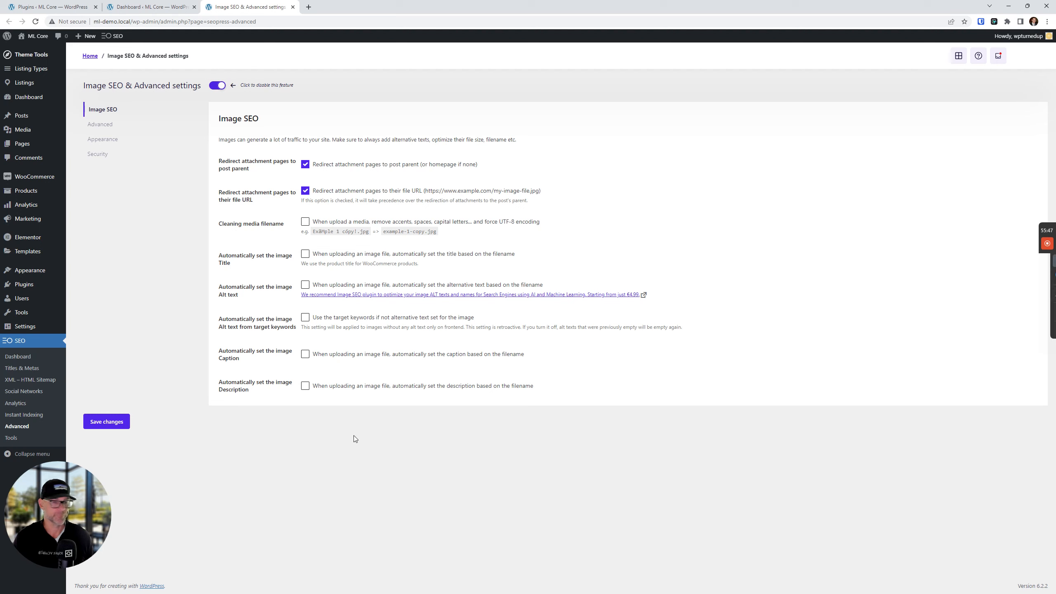
In the Advanced section, enable removing the ?replytocom link in source code and replacing it with a simple anchor.
{"action": "left_click", "coordinate": [120, 125]}
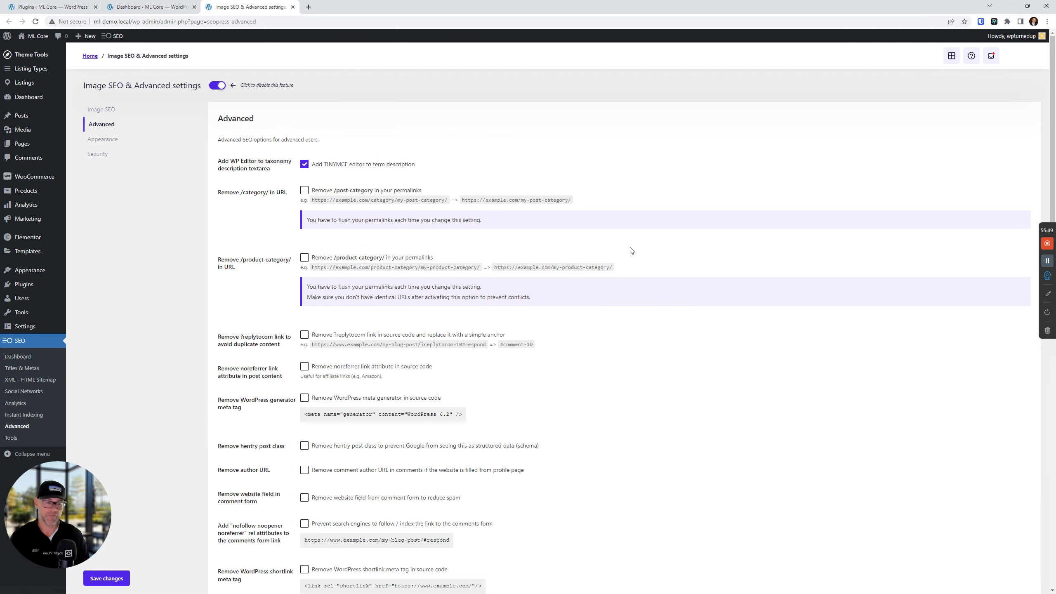
{"action": "scroll", "coordinate": [402, 344], "scroll_direction": "down", "scroll_amount": 2}
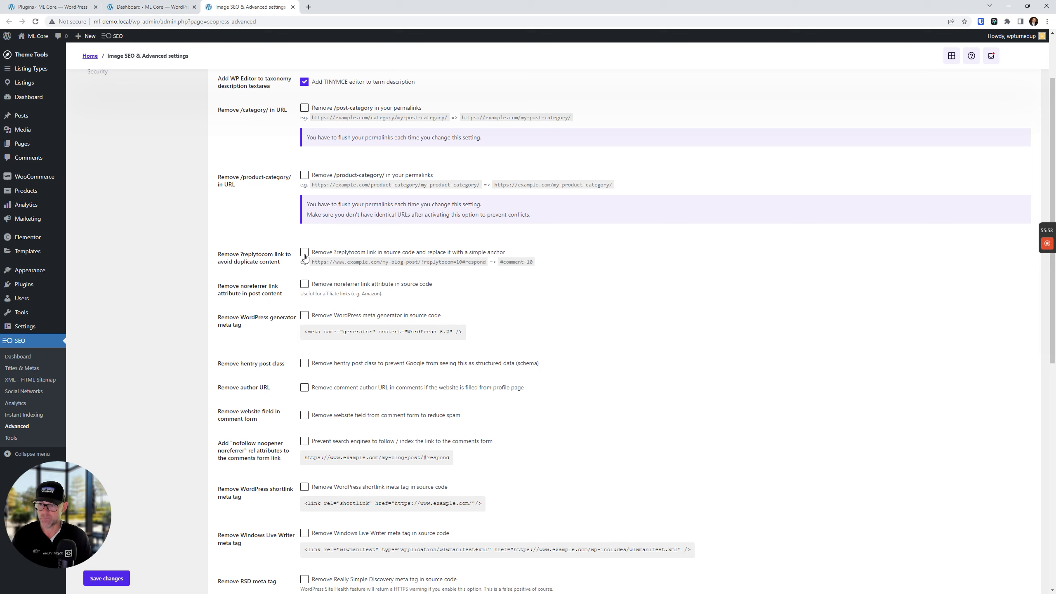
{"action": "left_click", "coordinate": [305, 255]}
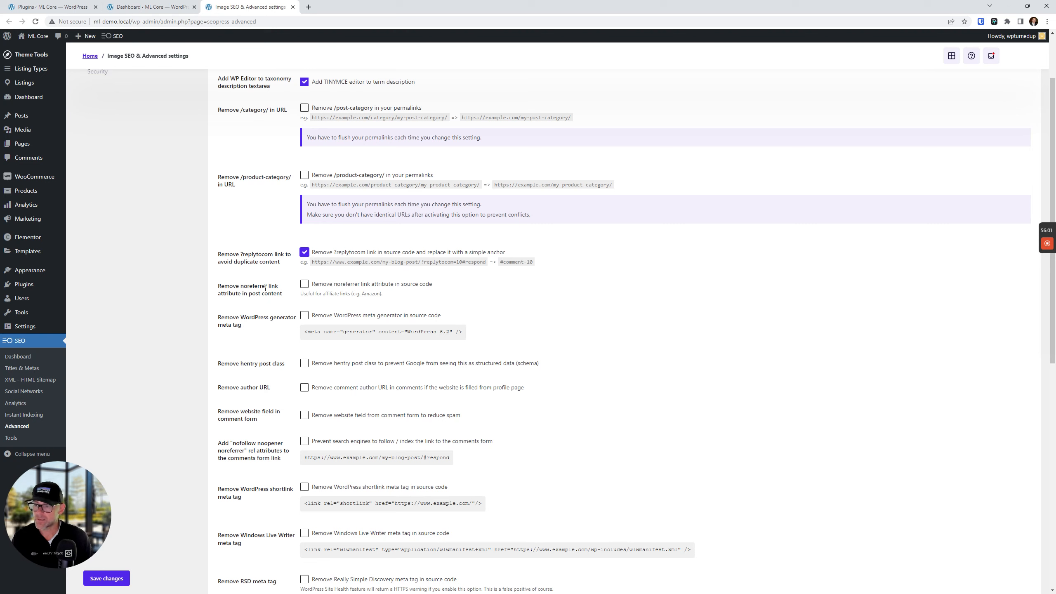
Search the page for "attri" to find the noreferrer option and enable removing the noreferrer link attribute in source code.
{"action": "scroll", "coordinate": [293, 405], "scroll_direction": "down", "scroll_amount": 3}
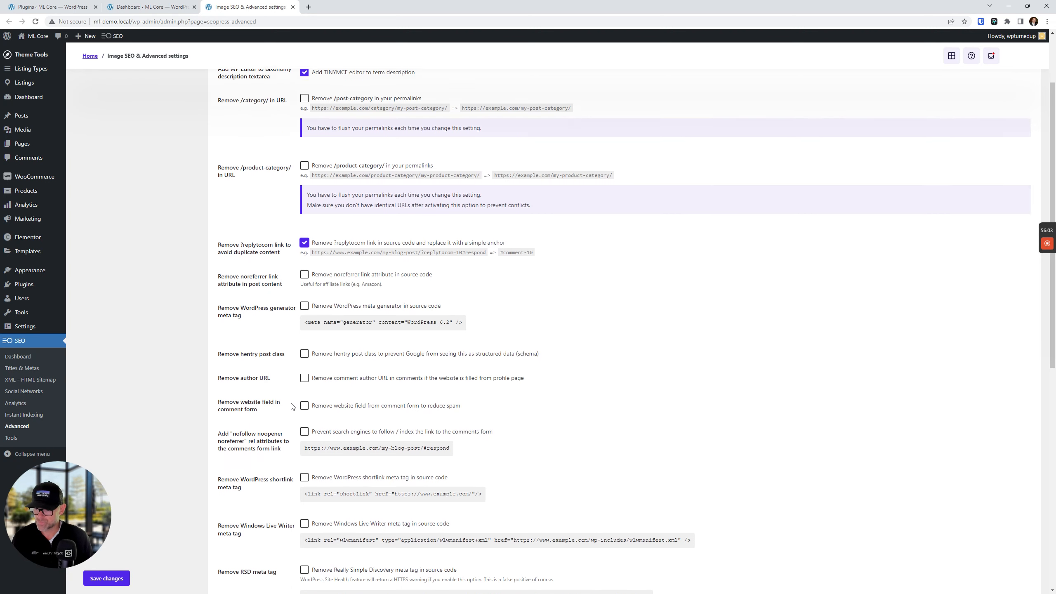
{"action": "scroll", "coordinate": [292, 403], "scroll_direction": "up", "scroll_amount": 5}
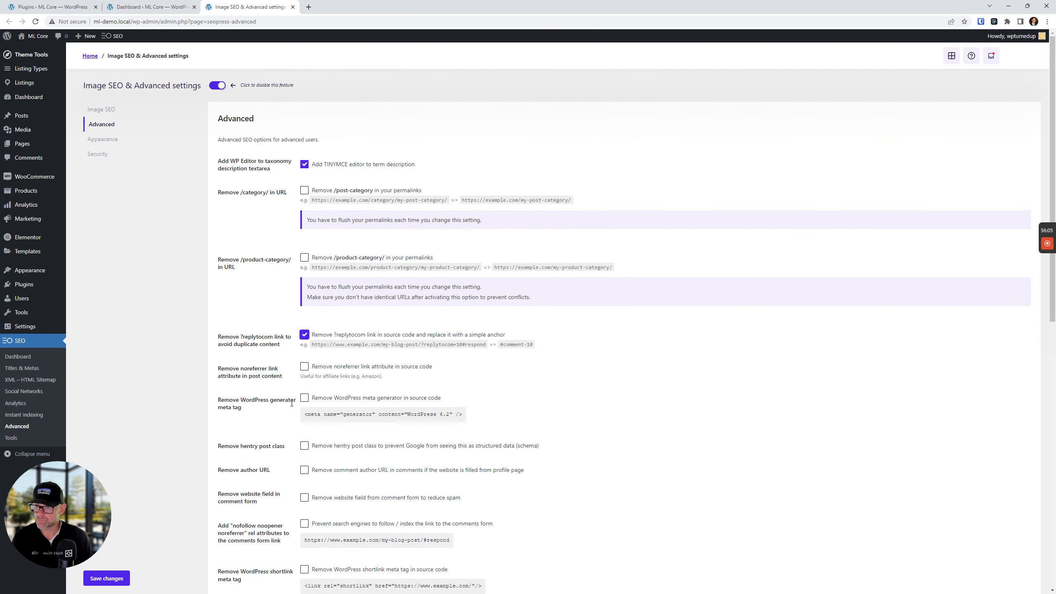
{"action": "scroll", "coordinate": [292, 403], "scroll_direction": "down", "scroll_amount": 5}
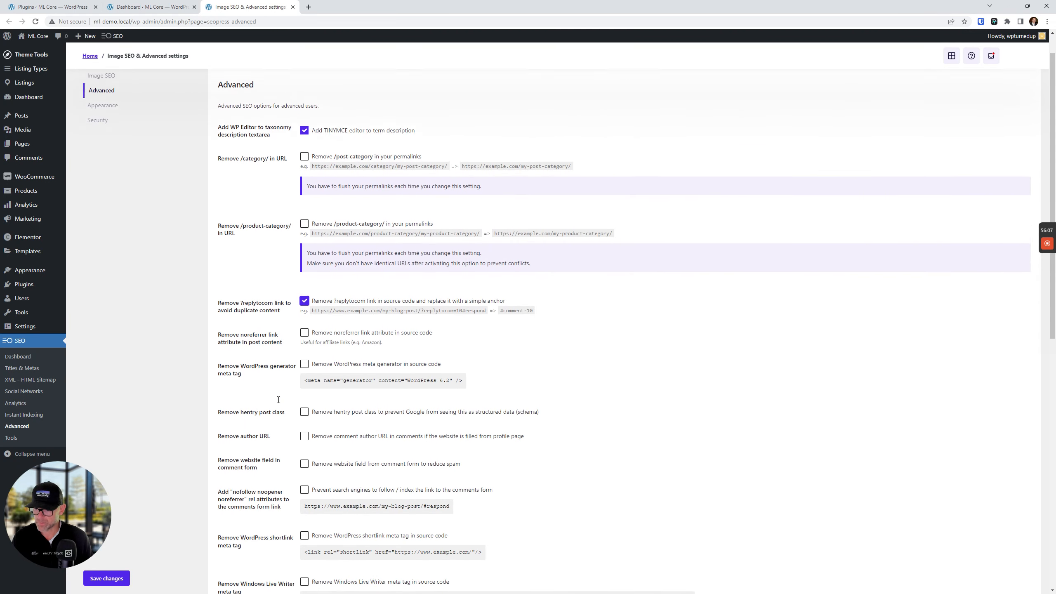
{"action": "scroll", "coordinate": [279, 403], "scroll_direction": "down", "scroll_amount": 8}
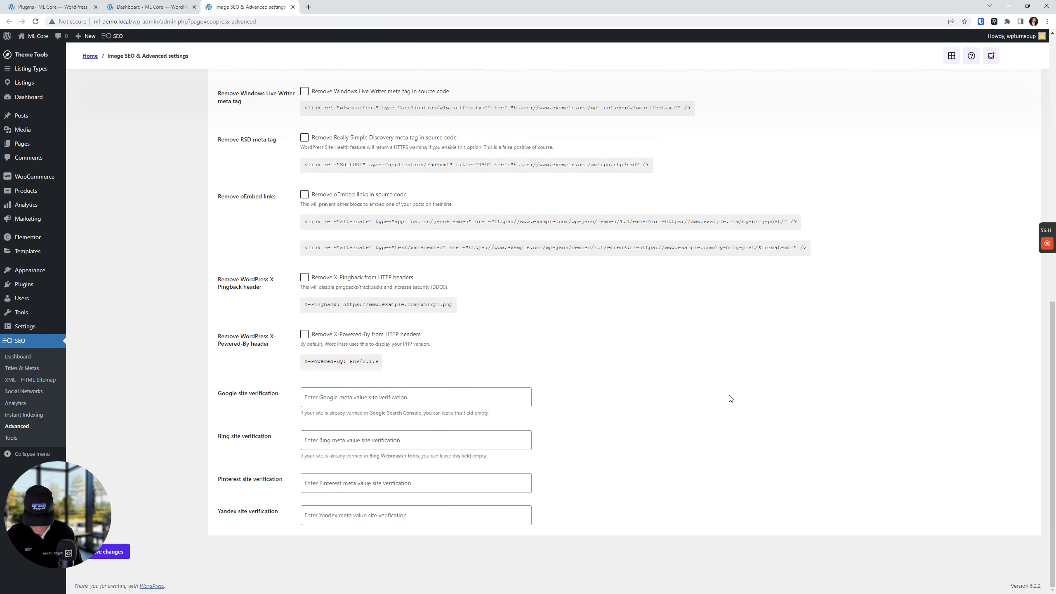
{"action": "key", "text": "ctrl+f"}
{"action": "type", "text": "attri"}
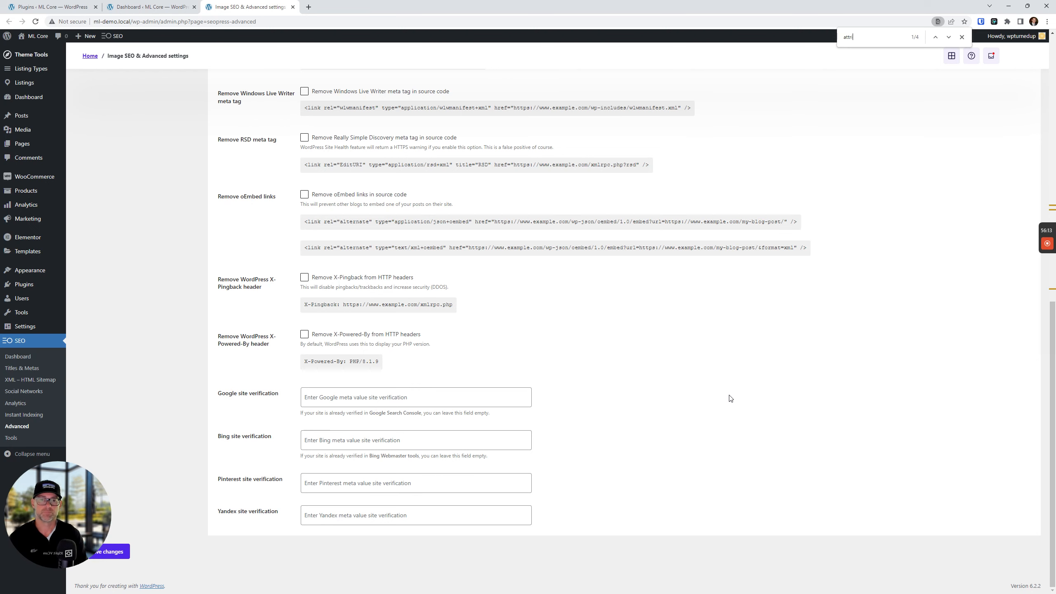
{"action": "key", "text": "Return"}
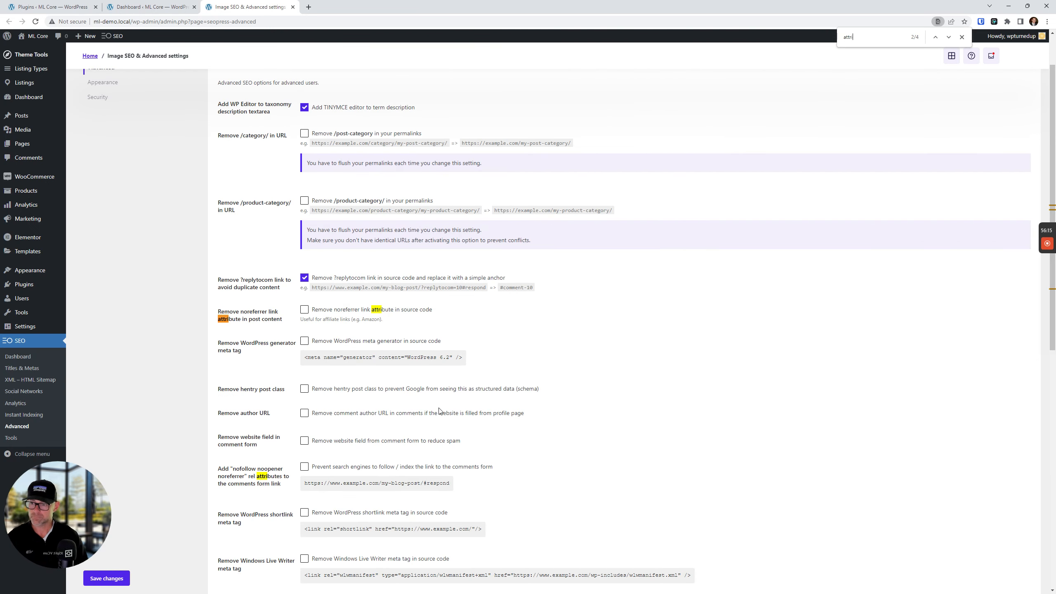
{"action": "left_click", "coordinate": [305, 310]}
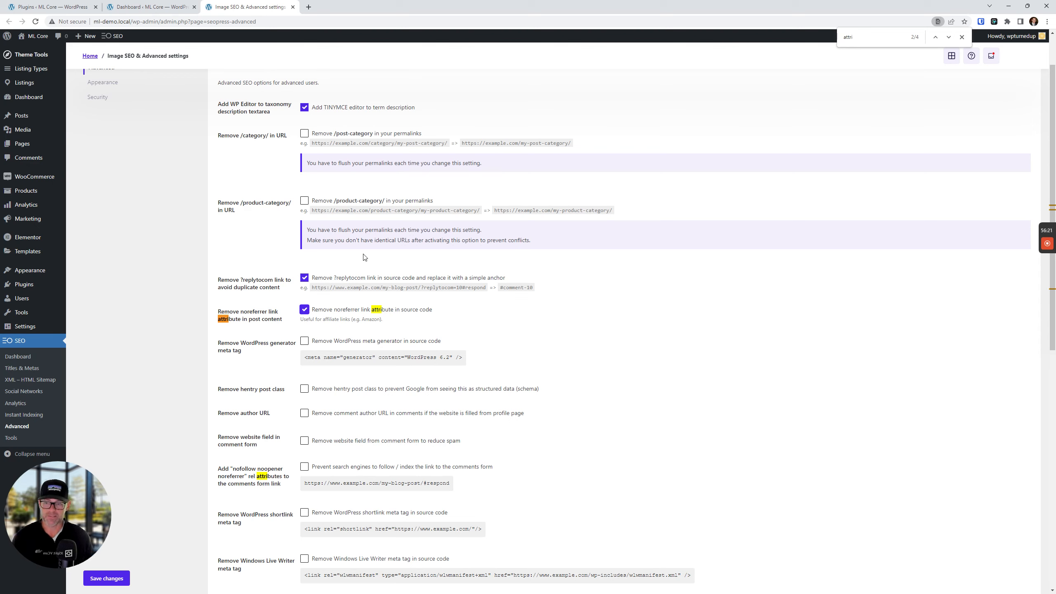
Dismiss the page search and enable preventing search engines from following or indexing the link to the comments form.
{"action": "left_click", "coordinate": [697, 373]}
{"action": "scroll", "coordinate": [706, 382], "scroll_direction": "down", "scroll_amount": 1}
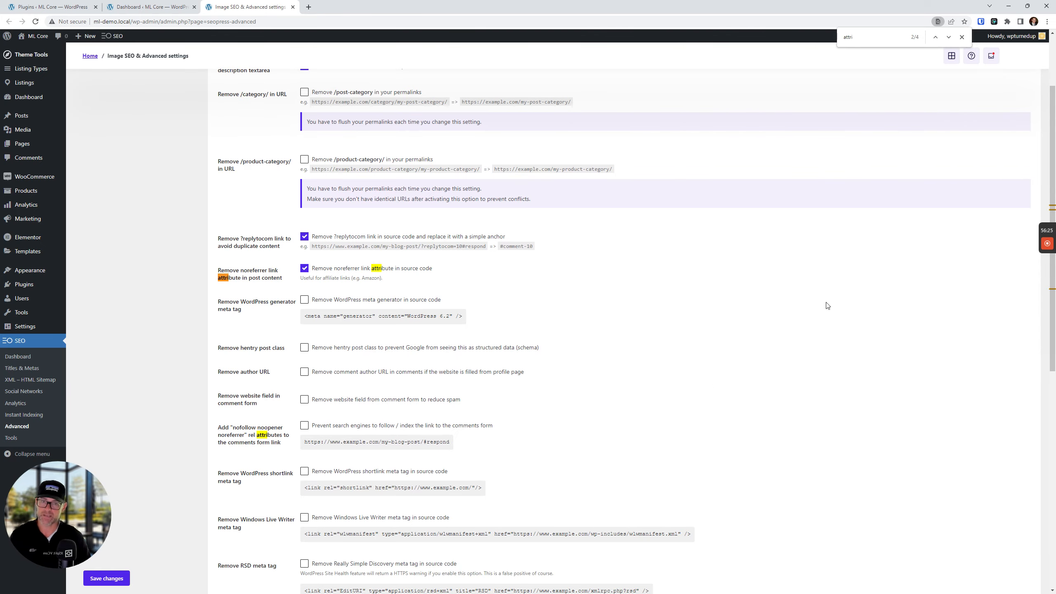
{"action": "left_click", "coordinate": [962, 37]}
{"action": "left_click", "coordinate": [809, 422]}
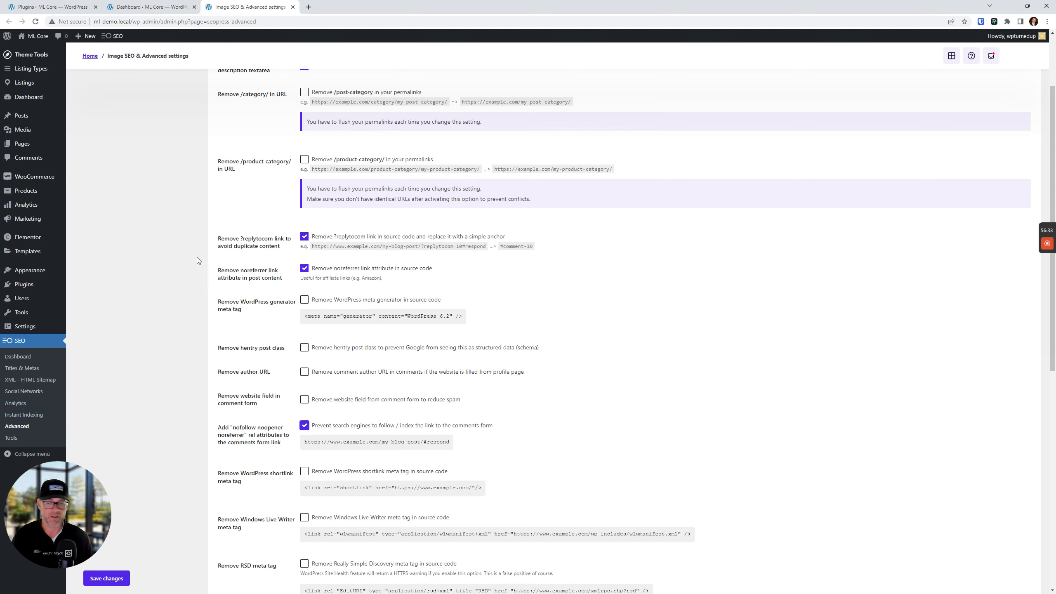
Enable removing the WordPress shortlink meta tag in source code.
{"action": "scroll", "coordinate": [467, 233], "scroll_direction": "down", "scroll_amount": 8}
{"action": "scroll", "coordinate": [465, 266], "scroll_direction": "up", "scroll_amount": 5}
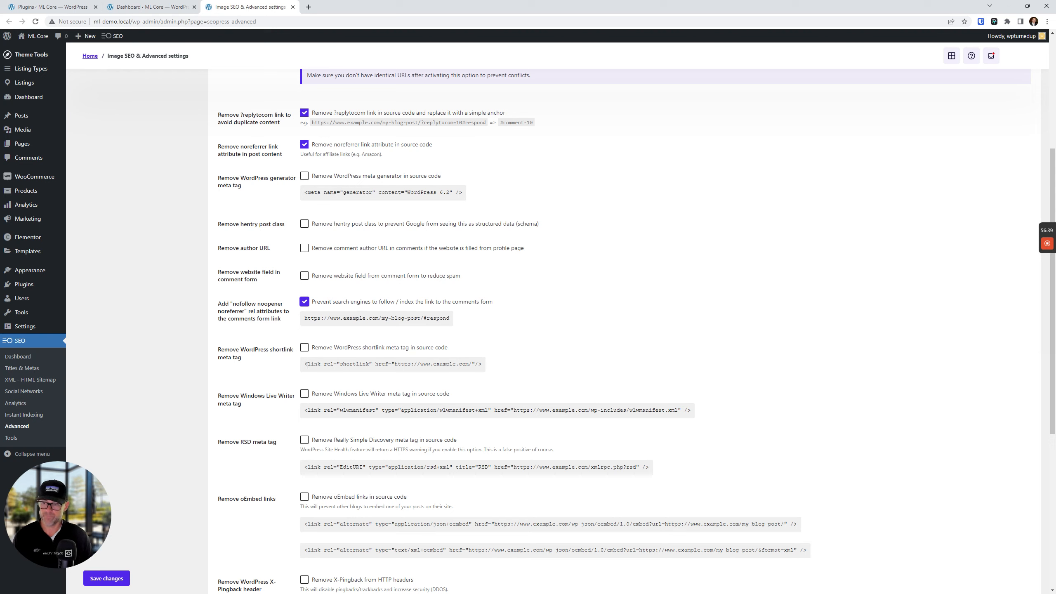
{"action": "left_click", "coordinate": [304, 347]}
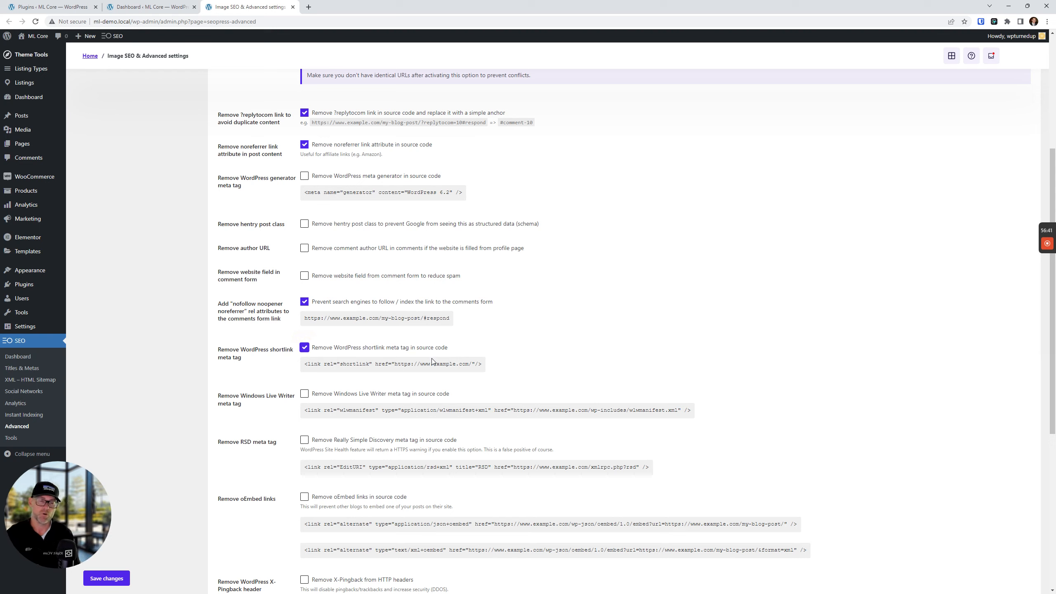
Examine the remaining Advanced options, including the header removal settings and the Google, Bing, Pinterest and Yandex site verification fields.
{"action": "scroll", "coordinate": [681, 205], "scroll_direction": "down", "scroll_amount": 4}
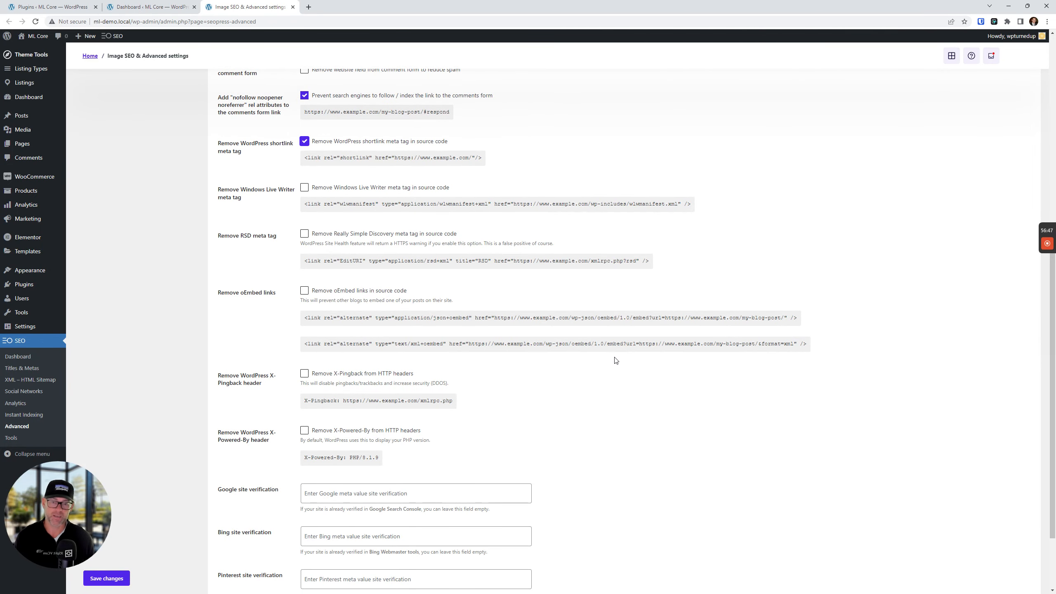
{"action": "scroll", "coordinate": [620, 365], "scroll_direction": "down", "scroll_amount": 2}
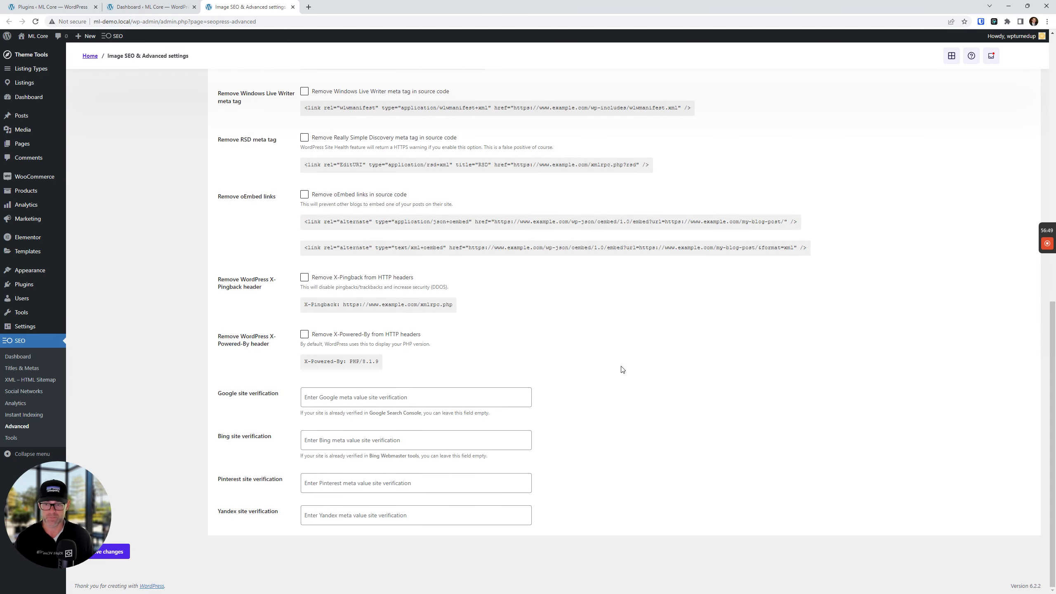
{"action": "scroll", "coordinate": [744, 459], "scroll_direction": "up", "scroll_amount": 3}
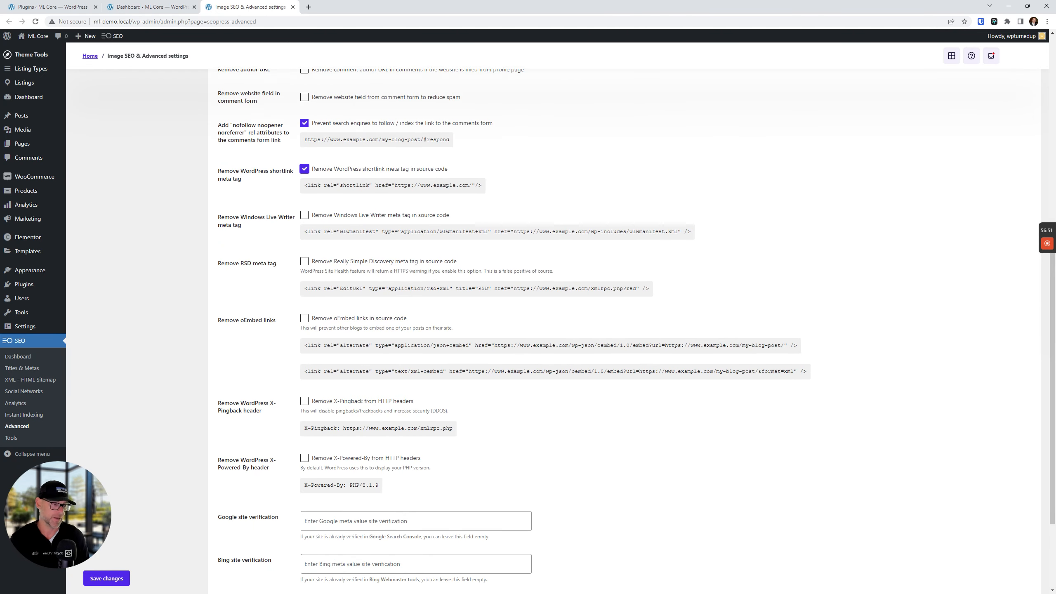
{"action": "scroll", "coordinate": [288, 378], "scroll_direction": "up", "scroll_amount": 10}
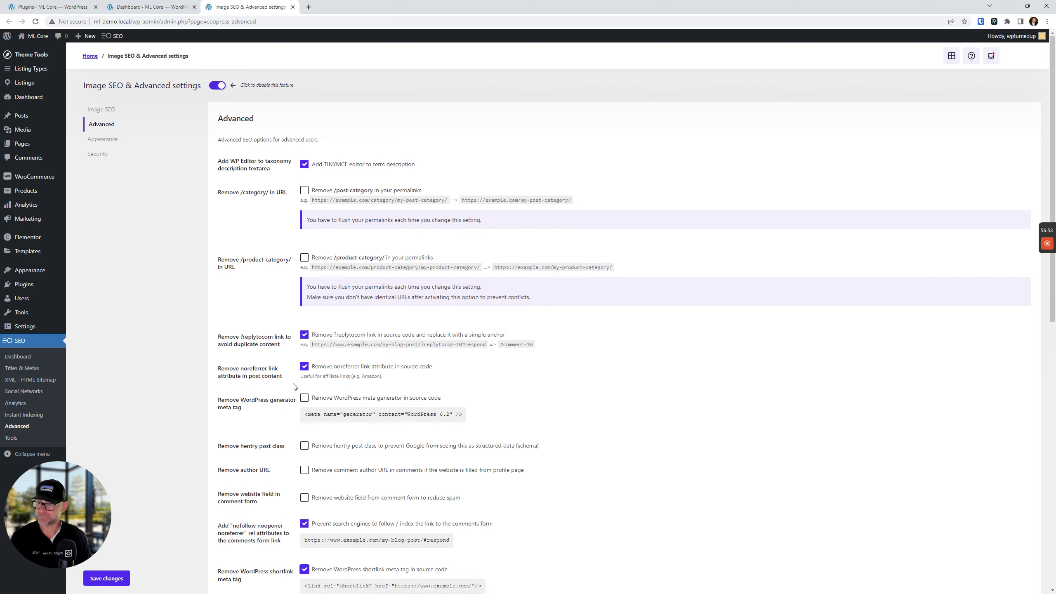
{"action": "scroll", "coordinate": [344, 383], "scroll_direction": "down", "scroll_amount": 8}
{"action": "scroll", "coordinate": [345, 380], "scroll_direction": "down", "scroll_amount": 5}
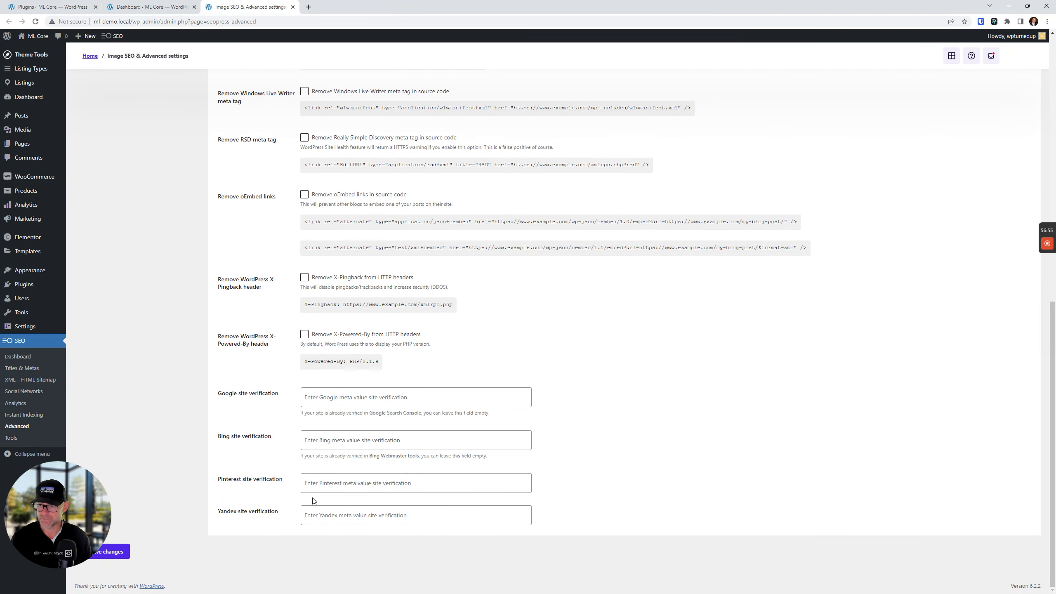
{"action": "left_click", "coordinate": [364, 486]}
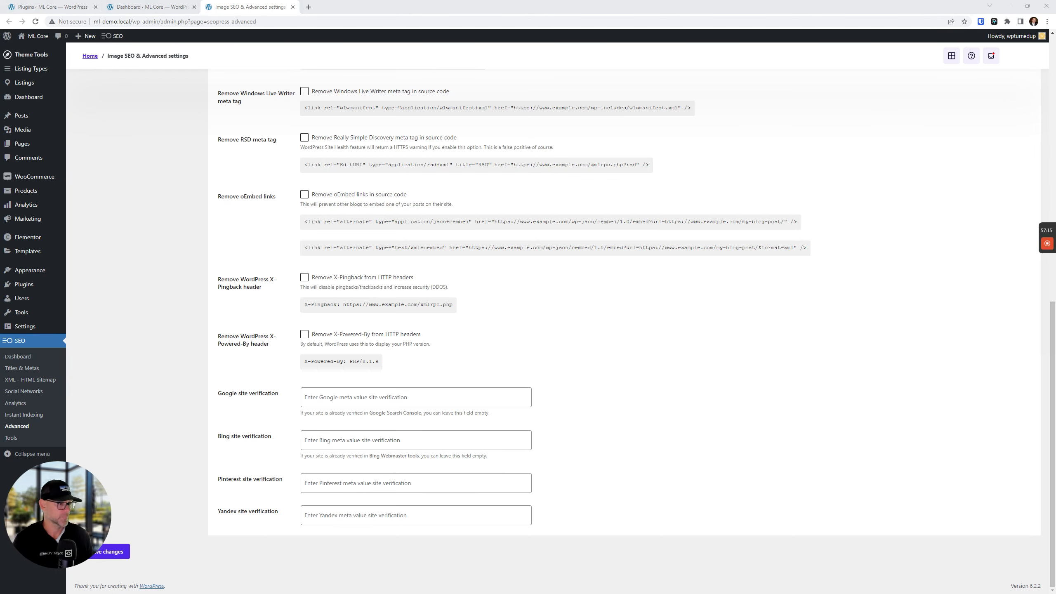
Open the Appearance section and review its metabox, admin bar, SEO dashboard and column options.
{"action": "scroll", "coordinate": [283, 366], "scroll_direction": "up", "scroll_amount": 10}
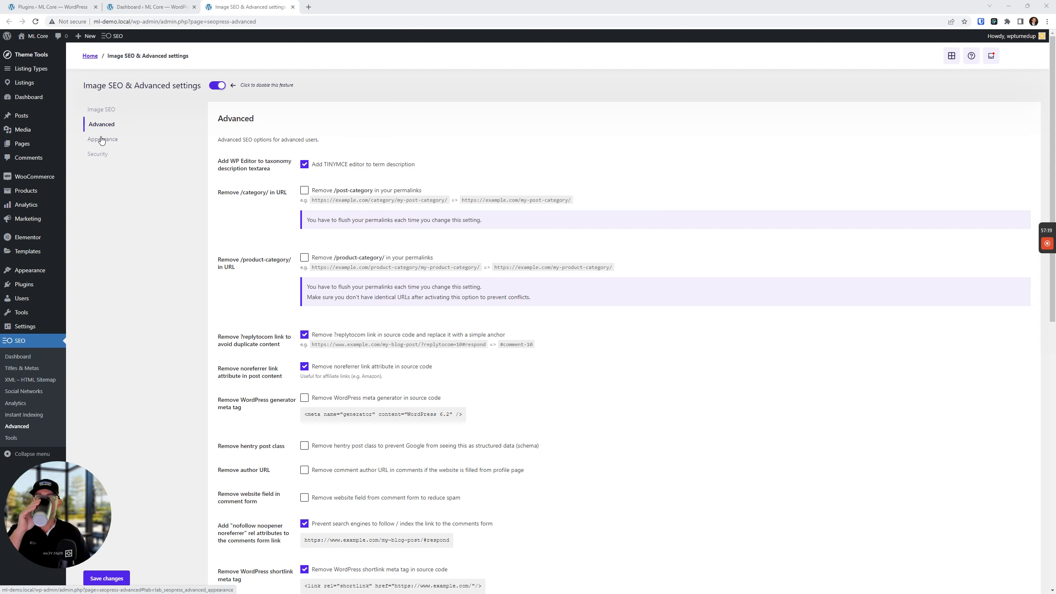
{"action": "left_click", "coordinate": [99, 139]}
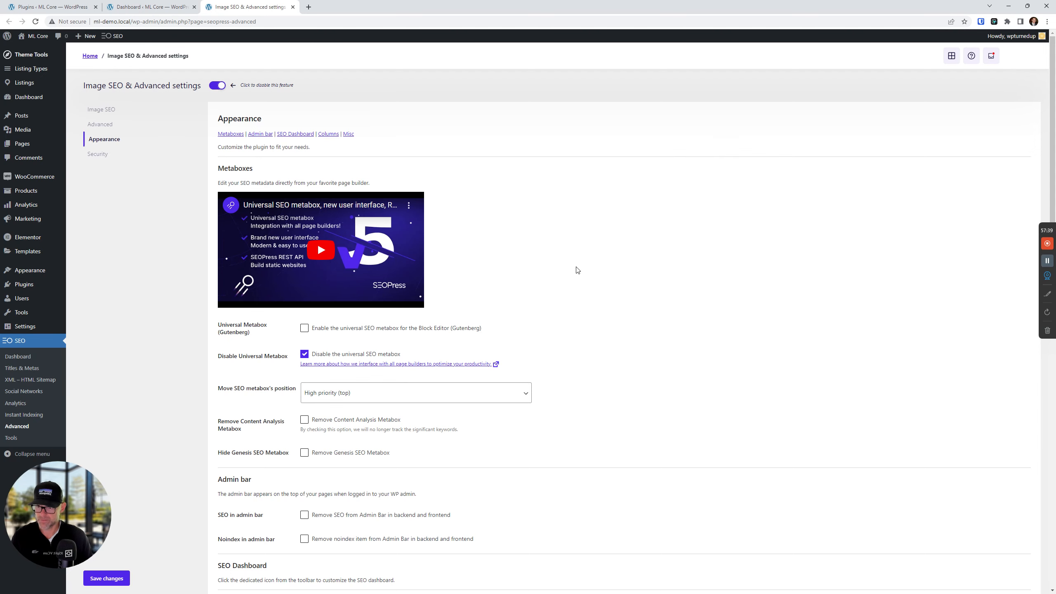
{"action": "scroll", "coordinate": [662, 308], "scroll_direction": "down", "scroll_amount": 4}
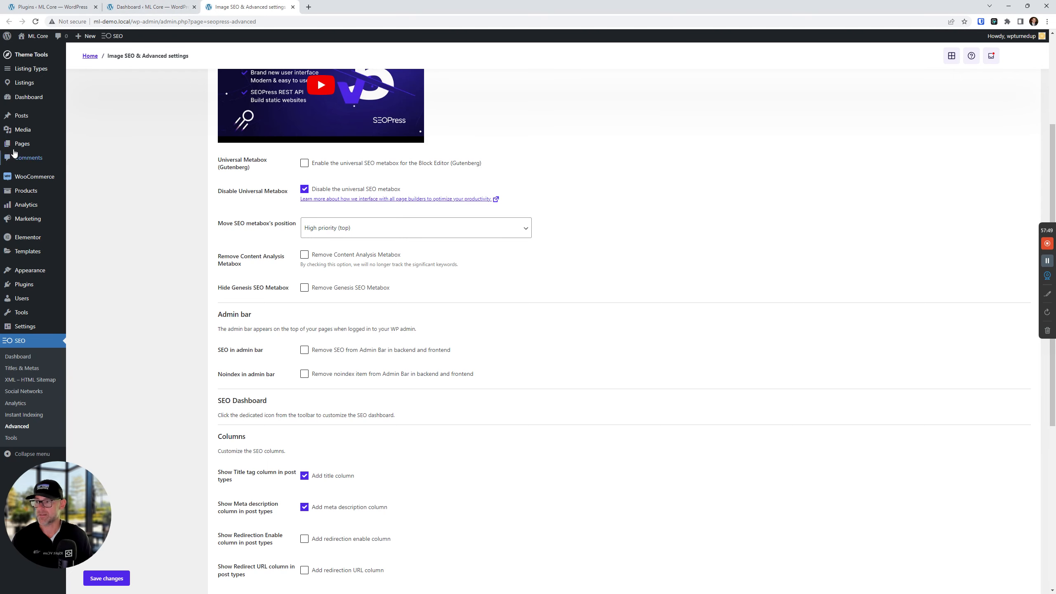
Open the list of all posts in a new browser tab and switch to it.
{"action": "mouse_move", "coordinate": [18, 119]}
{"action": "right_click", "coordinate": [86, 117]}
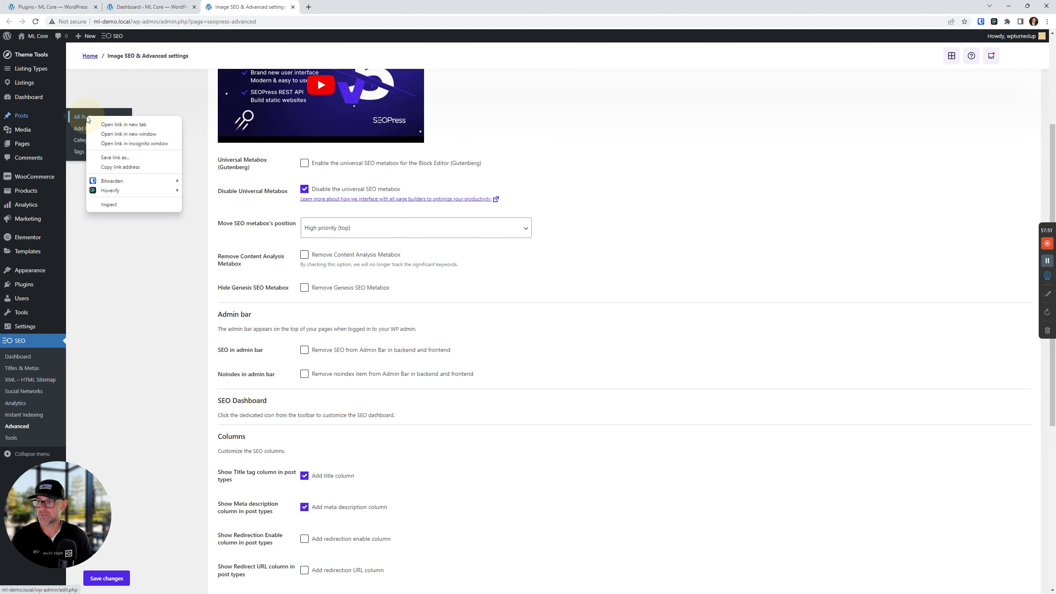
{"action": "left_click", "coordinate": [137, 125]}
{"action": "left_click", "coordinate": [348, 6]}
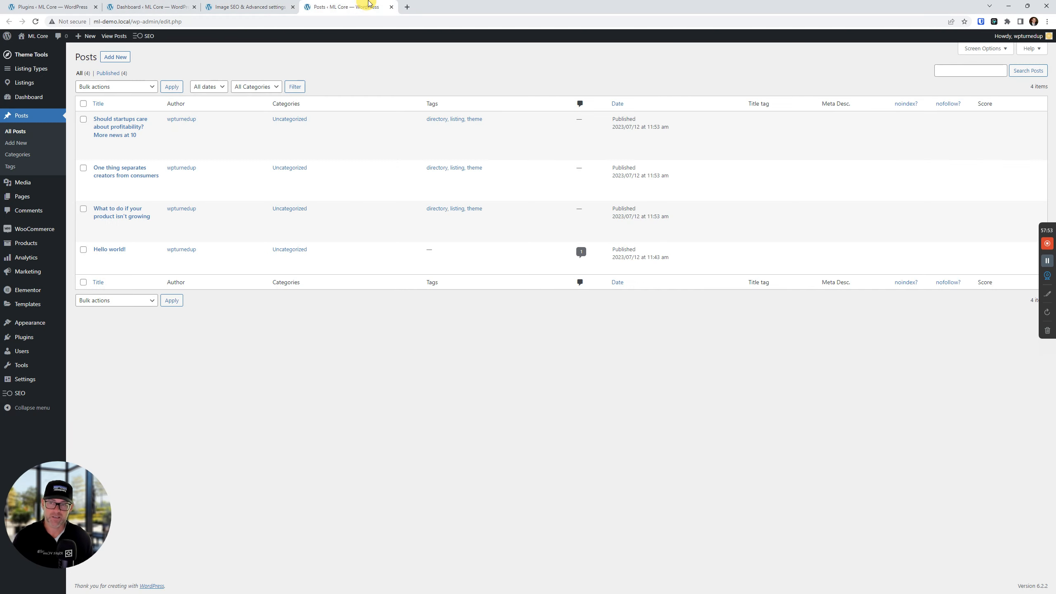
Open the post "Should startups care about profitability? More news at 10" and examine its SEO title, meta description and content analysis metaboxes.
{"action": "left_click", "coordinate": [113, 137]}
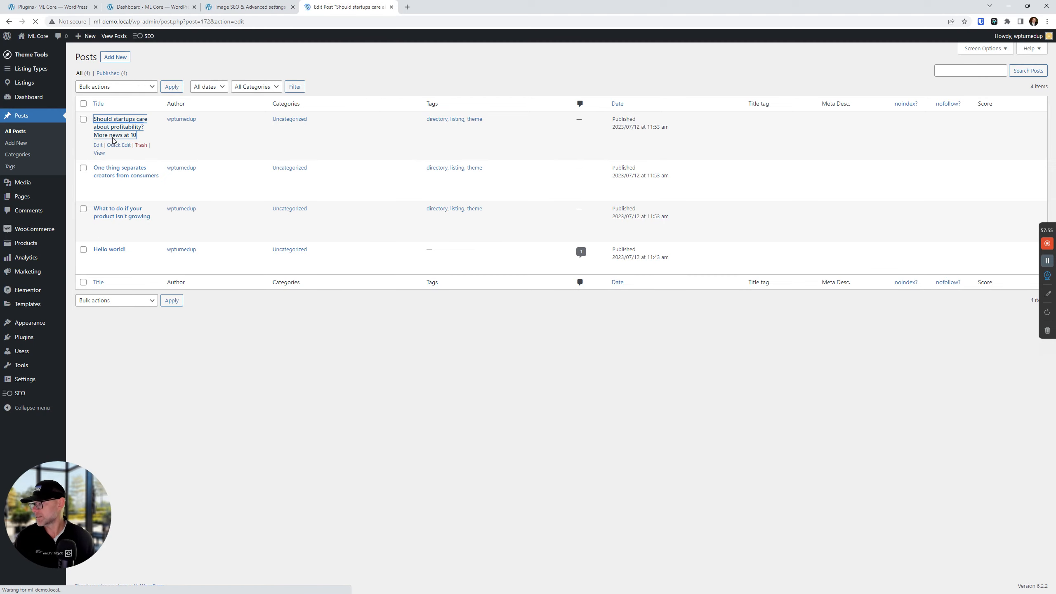
{"action": "scroll", "coordinate": [251, 302], "scroll_direction": "down", "scroll_amount": 3}
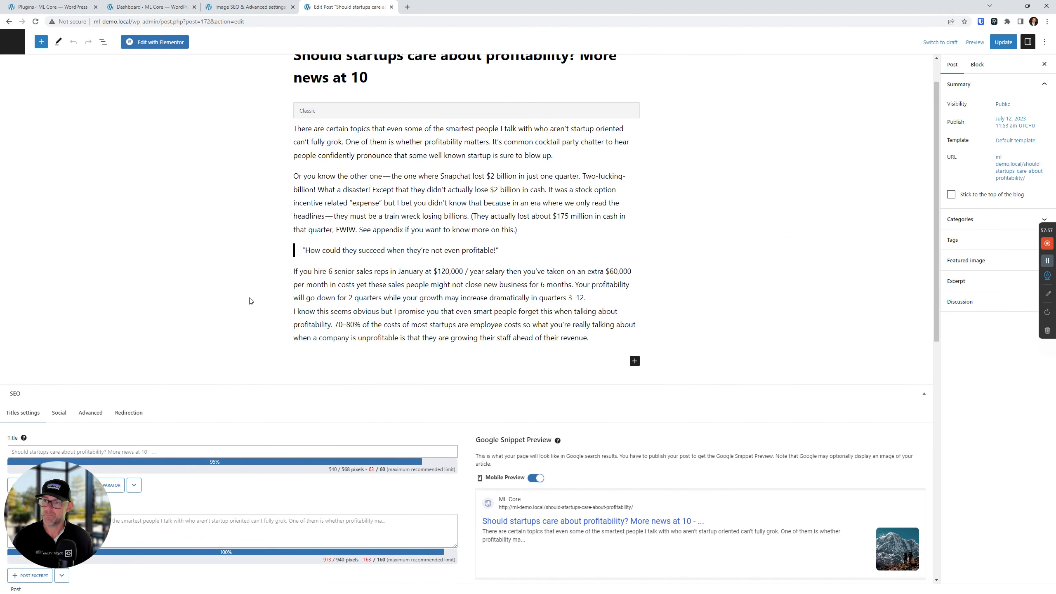
{"action": "scroll", "coordinate": [255, 300], "scroll_direction": "down", "scroll_amount": 3}
{"action": "scroll", "coordinate": [216, 333], "scroll_direction": "up", "scroll_amount": 6}
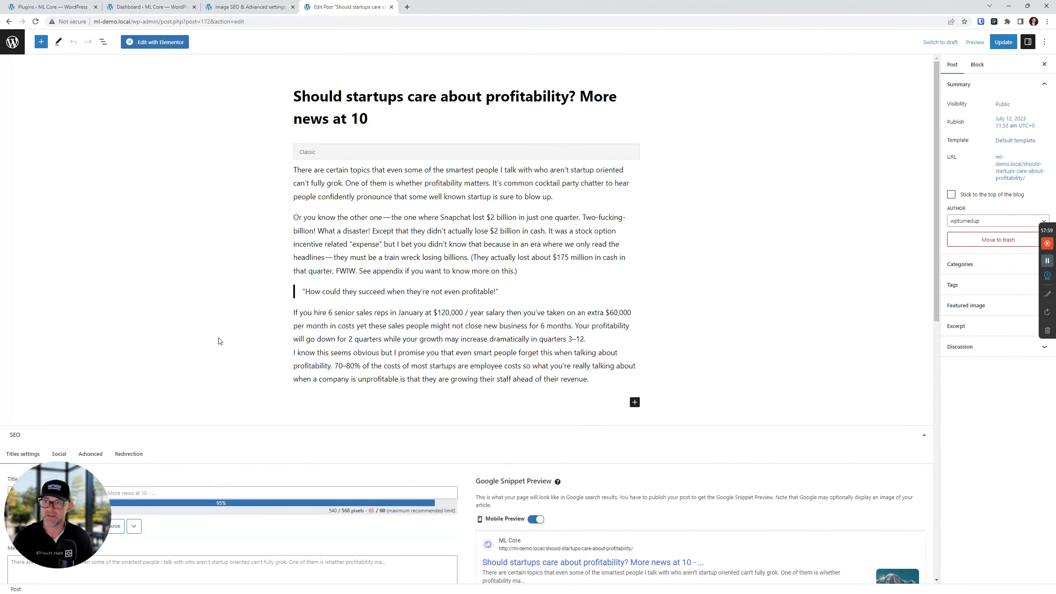
{"action": "scroll", "coordinate": [219, 339], "scroll_direction": "down", "scroll_amount": 3}
{"action": "scroll", "coordinate": [83, 333], "scroll_direction": "down", "scroll_amount": 5}
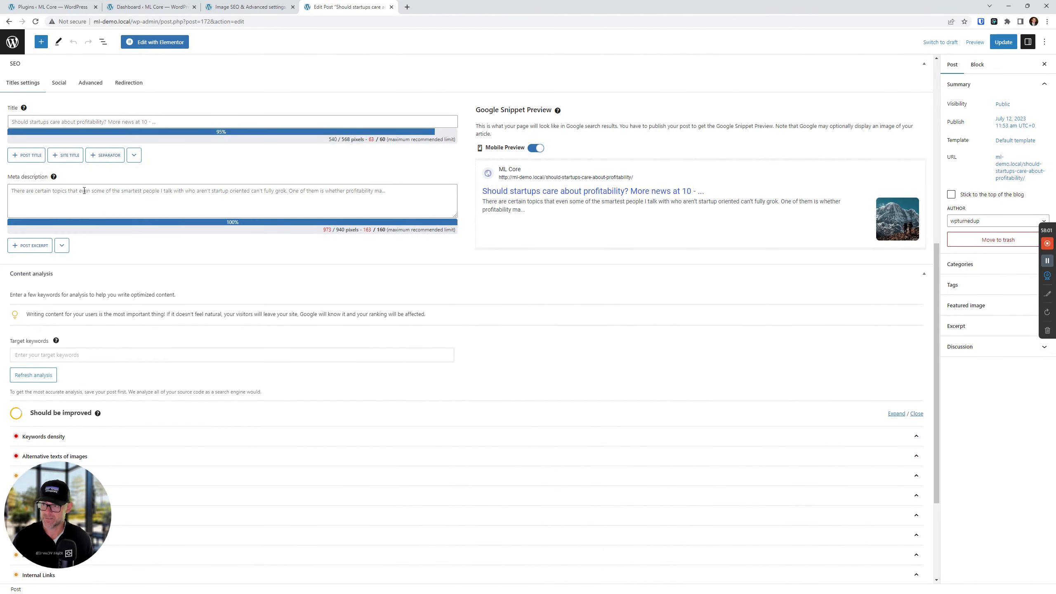
Review the post's SEO and Content analysis metaboxes below the article body, and close the post's browser tab.
{"action": "key", "text": "ctrl+plus"}
{"action": "scroll", "coordinate": [80, 188], "scroll_direction": "up", "scroll_amount": 4}
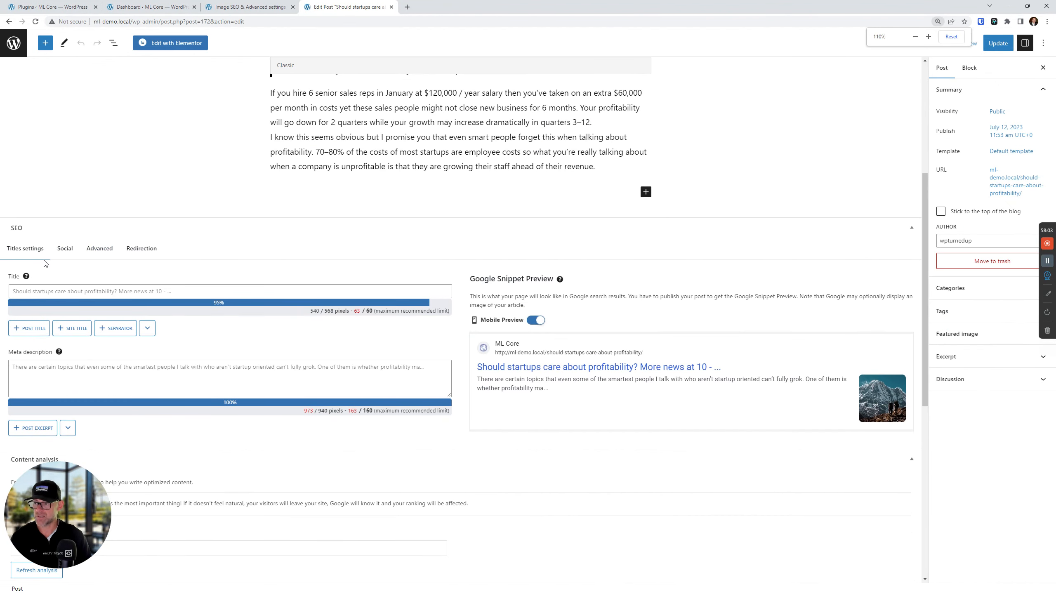
{"action": "key", "text": "ctrl+minus"}
{"action": "scroll", "coordinate": [249, 306], "scroll_direction": "down", "scroll_amount": 1}
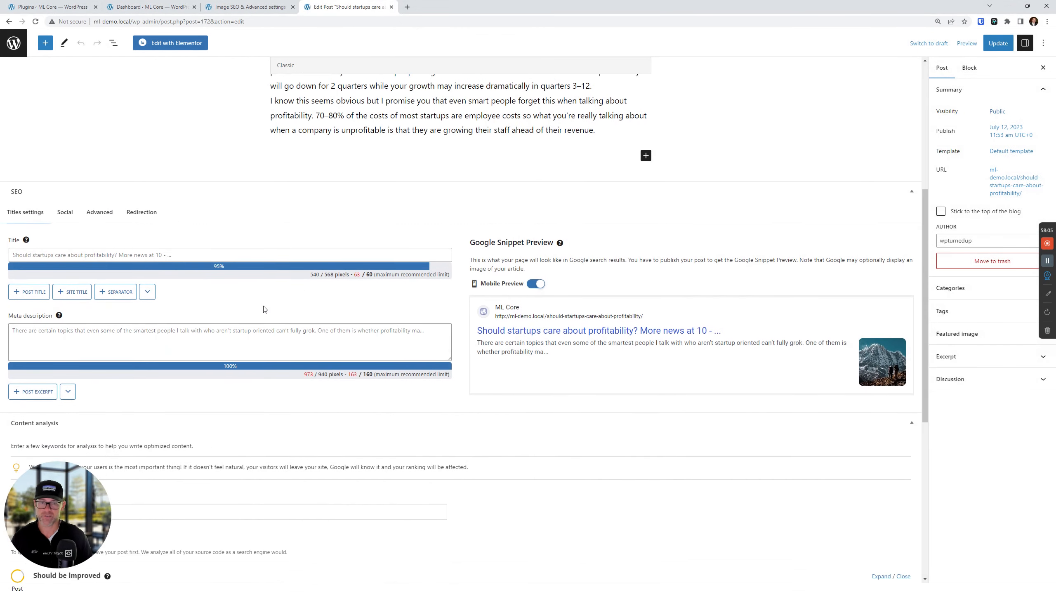
{"action": "scroll", "coordinate": [396, 359], "scroll_direction": "down", "scroll_amount": 5}
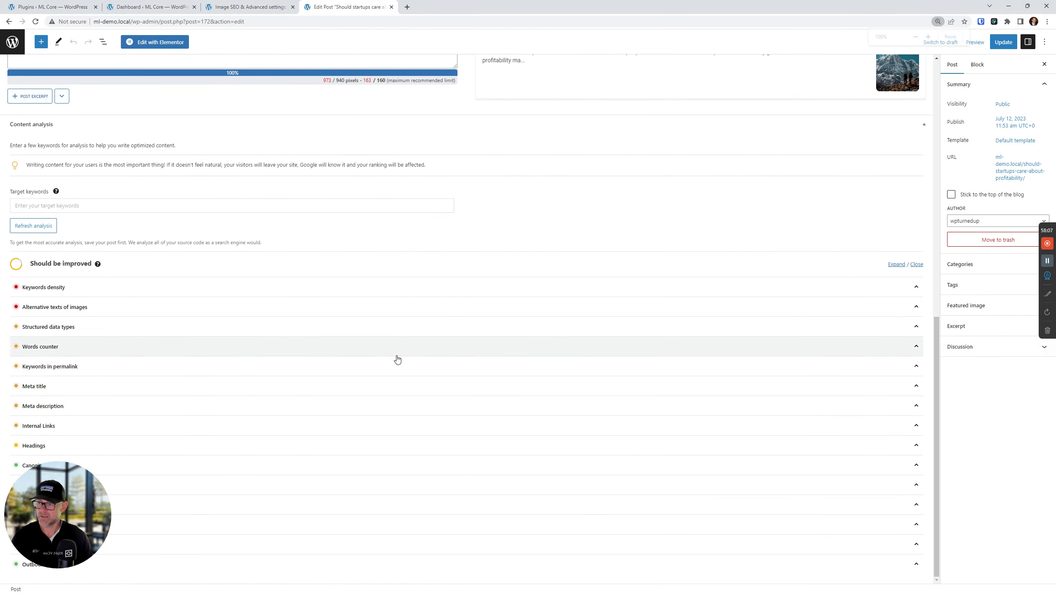
{"action": "scroll", "coordinate": [388, 407], "scroll_direction": "up", "scroll_amount": 10}
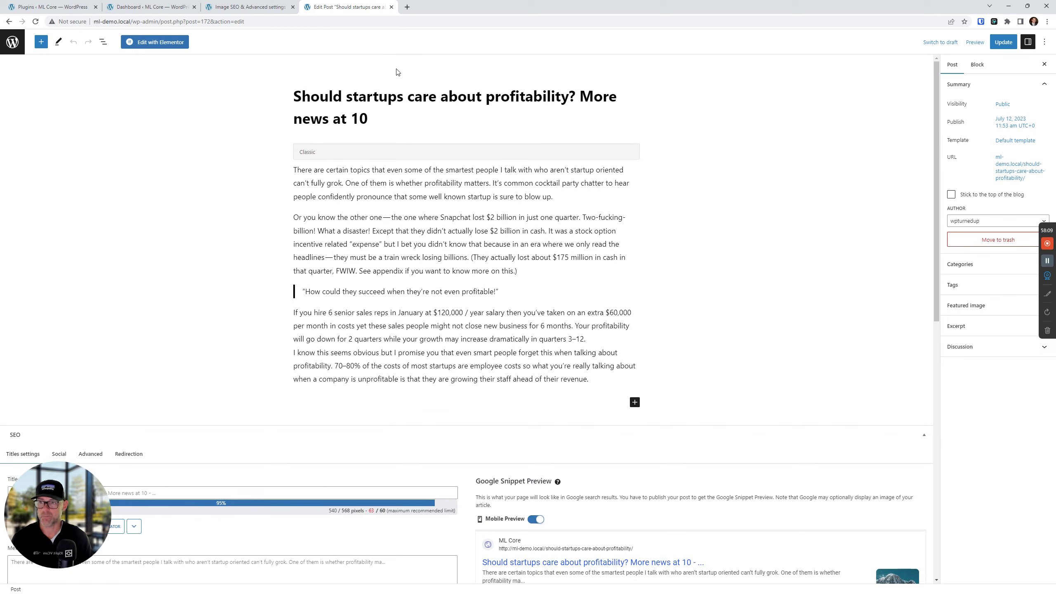
{"action": "left_click", "coordinate": [392, 7]}
From the SEO dashboard tab, open all listings in a new browser tab and open the "Mercedes-Benz A 200 CDI" listing for editing.
{"action": "left_click", "coordinate": [133, 6]}
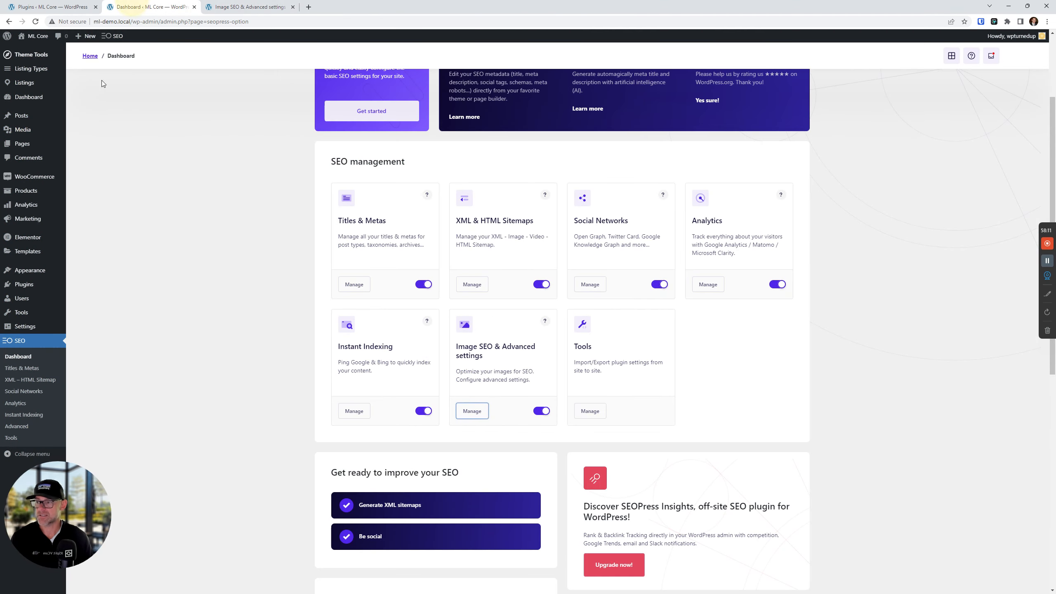
{"action": "mouse_move", "coordinate": [25, 83]}
{"action": "right_click", "coordinate": [93, 85]}
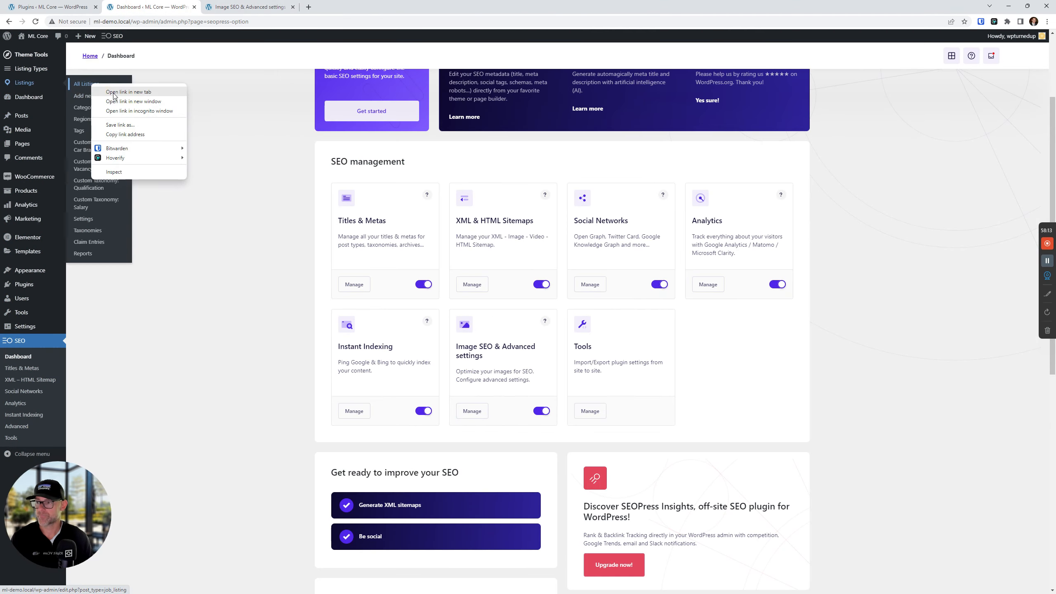
{"action": "left_click", "coordinate": [114, 94]}
{"action": "left_click", "coordinate": [322, 6]}
{"action": "left_click", "coordinate": [145, 123]}
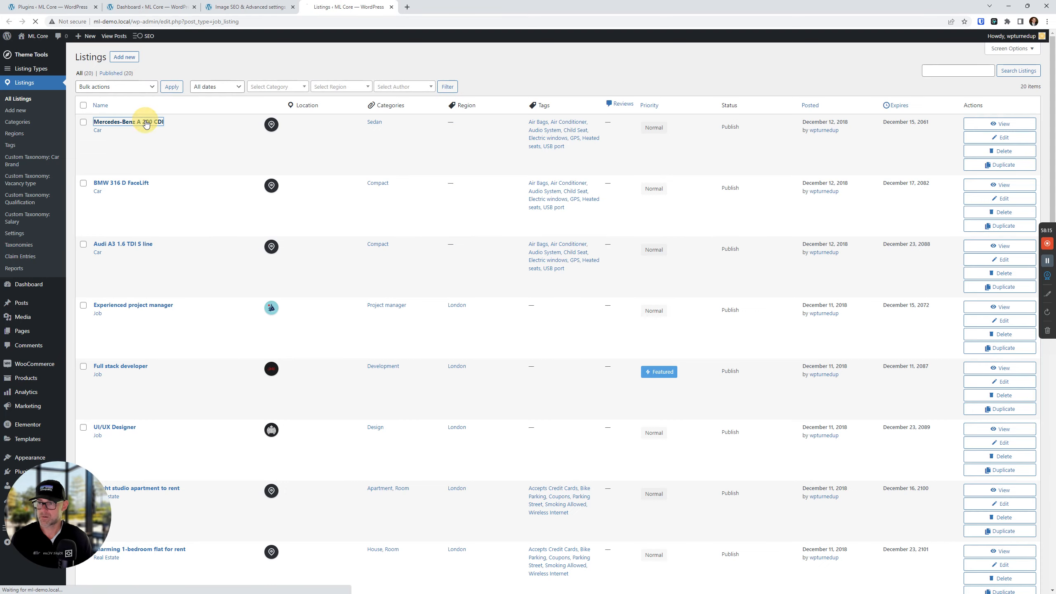
Examine where the SEO and Content analysis metaboxes sit among the fields of the Mercedes-Benz A 200 CDI listing.
{"action": "scroll", "coordinate": [229, 333], "scroll_direction": "down", "scroll_amount": 15}
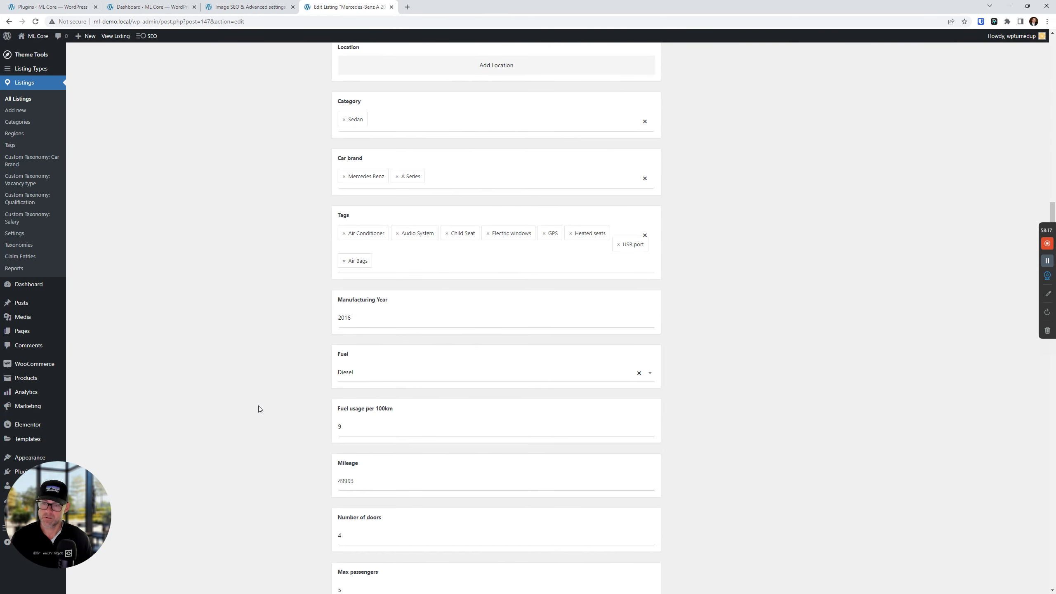
{"action": "scroll", "coordinate": [266, 430], "scroll_direction": "down", "scroll_amount": 15}
{"action": "scroll", "coordinate": [267, 436], "scroll_direction": "up", "scroll_amount": 8}
{"action": "scroll", "coordinate": [268, 436], "scroll_direction": "down", "scroll_amount": 5}
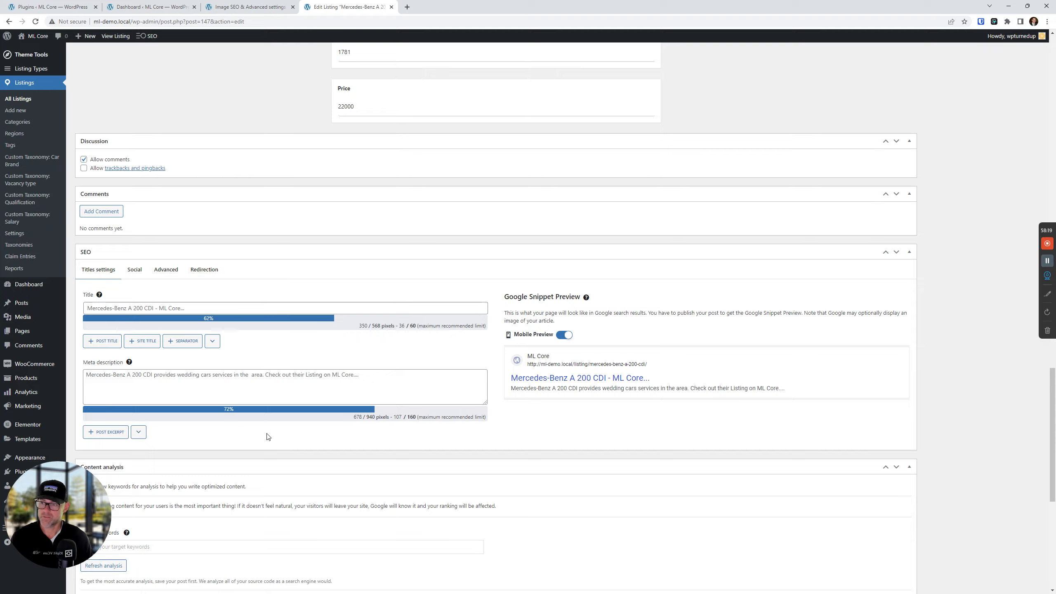
{"action": "scroll", "coordinate": [267, 437], "scroll_direction": "down", "scroll_amount": 8}
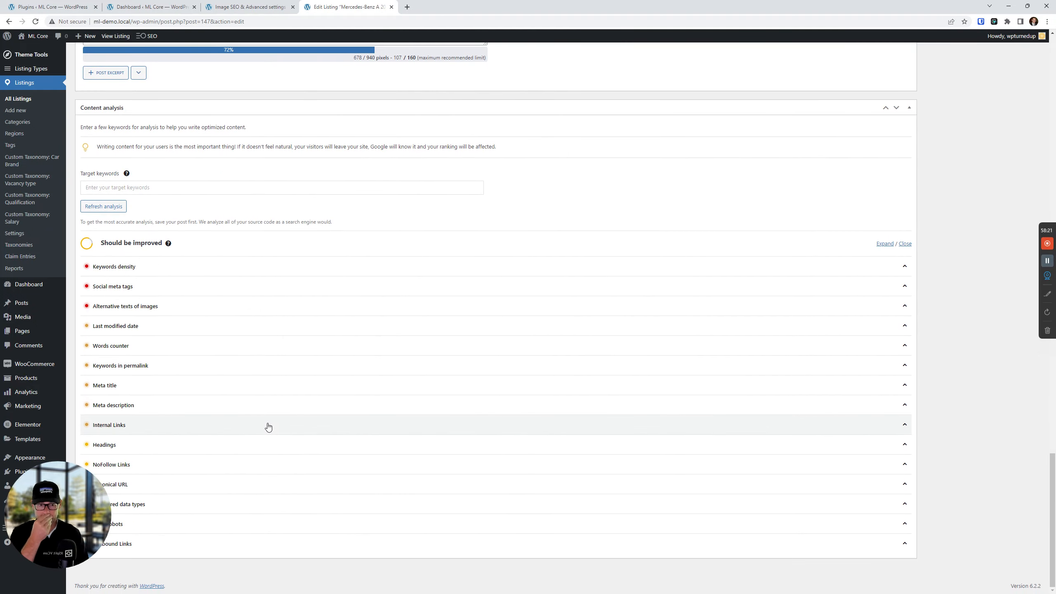
{"action": "scroll", "coordinate": [268, 427], "scroll_direction": "up", "scroll_amount": 20}
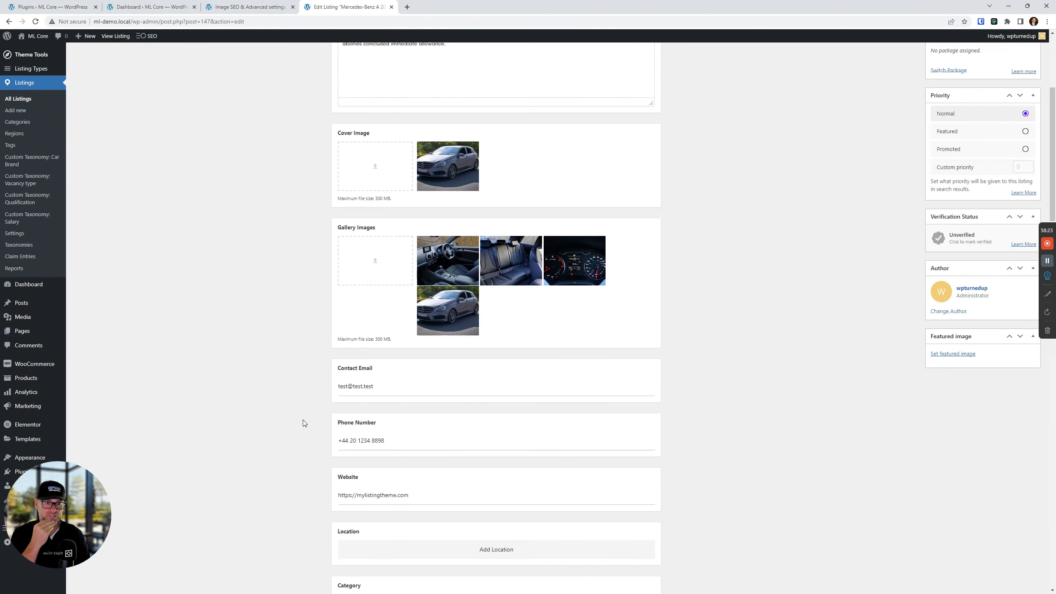
{"action": "scroll", "coordinate": [295, 377], "scroll_direction": "up", "scroll_amount": 5}
Set the SEO metabox's position to Low priority in the Appearance settings and save the changes.
{"action": "left_click", "coordinate": [239, 7]}
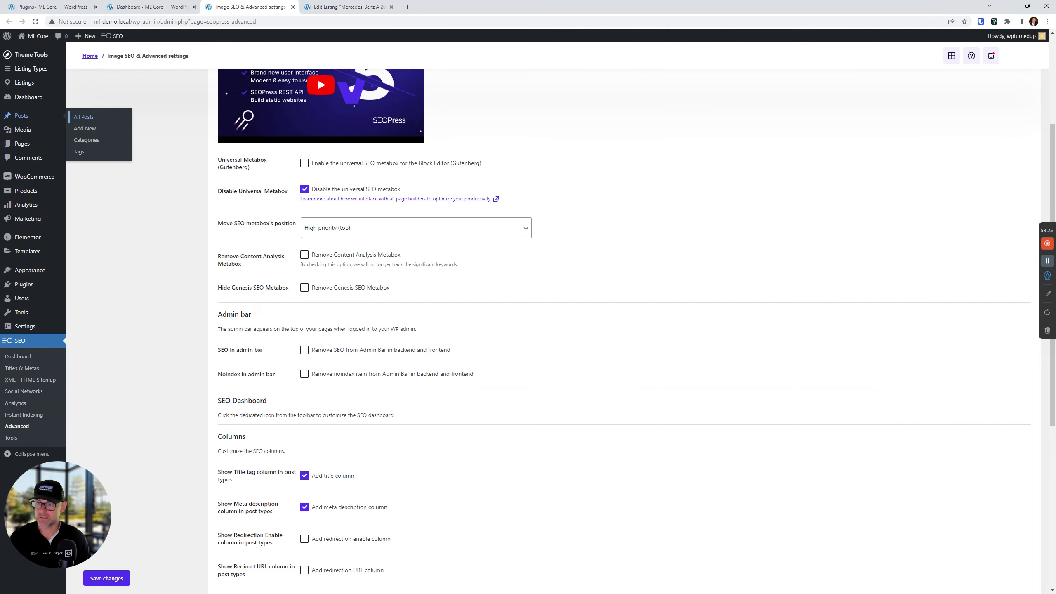
{"action": "left_click", "coordinate": [339, 233]}
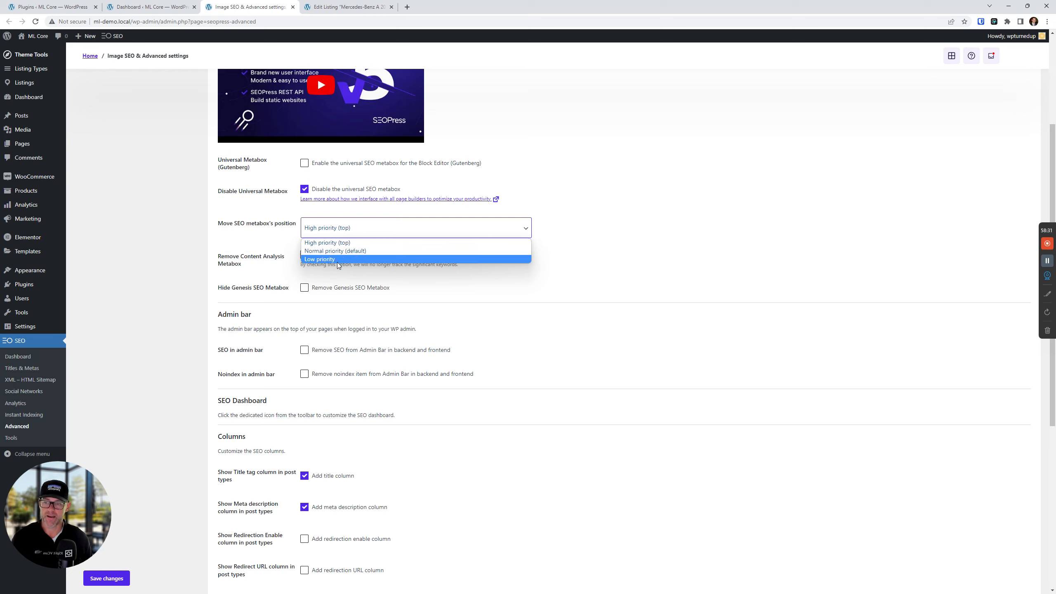
{"action": "left_click", "coordinate": [338, 259]}
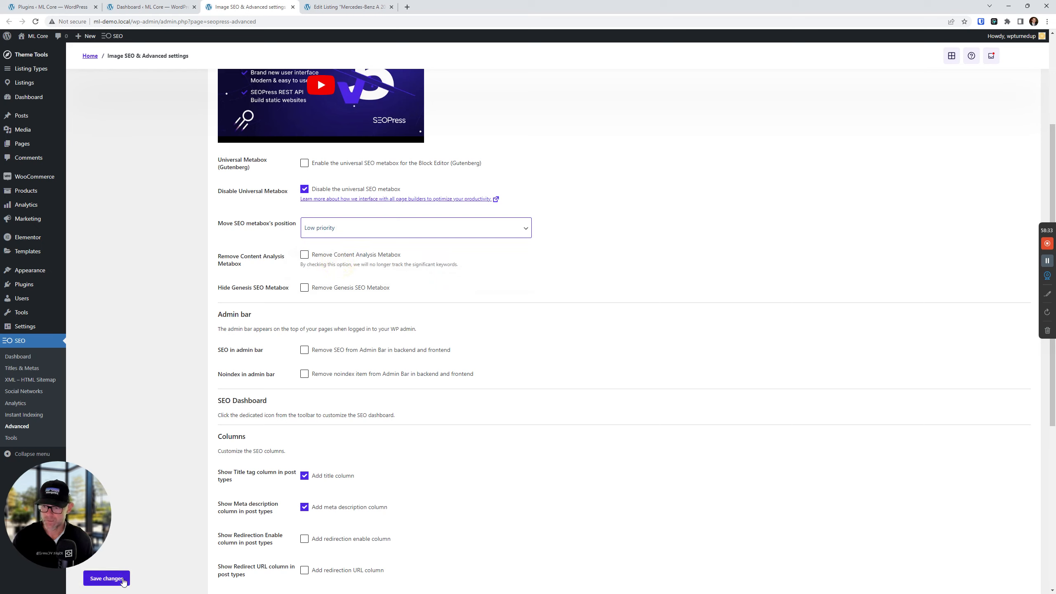
{"action": "left_click", "coordinate": [125, 578]}
Duplicate the Mercedes-Benz listing's browser tab for comparison and reload the original edit page.
{"action": "left_click", "coordinate": [351, 7]}
{"action": "right_click", "coordinate": [352, 7]}
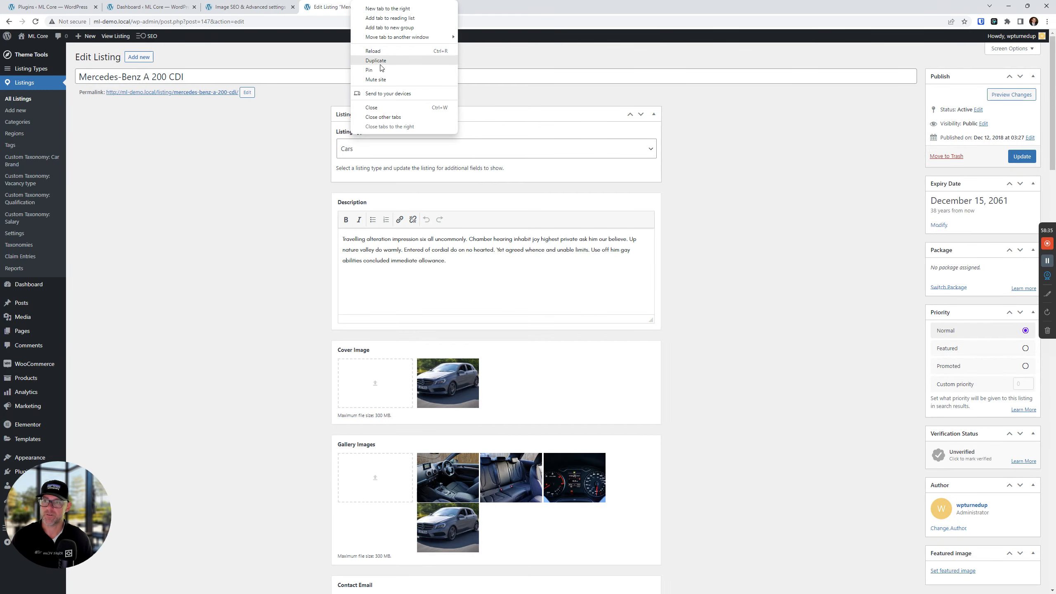
{"action": "left_click", "coordinate": [383, 61]}
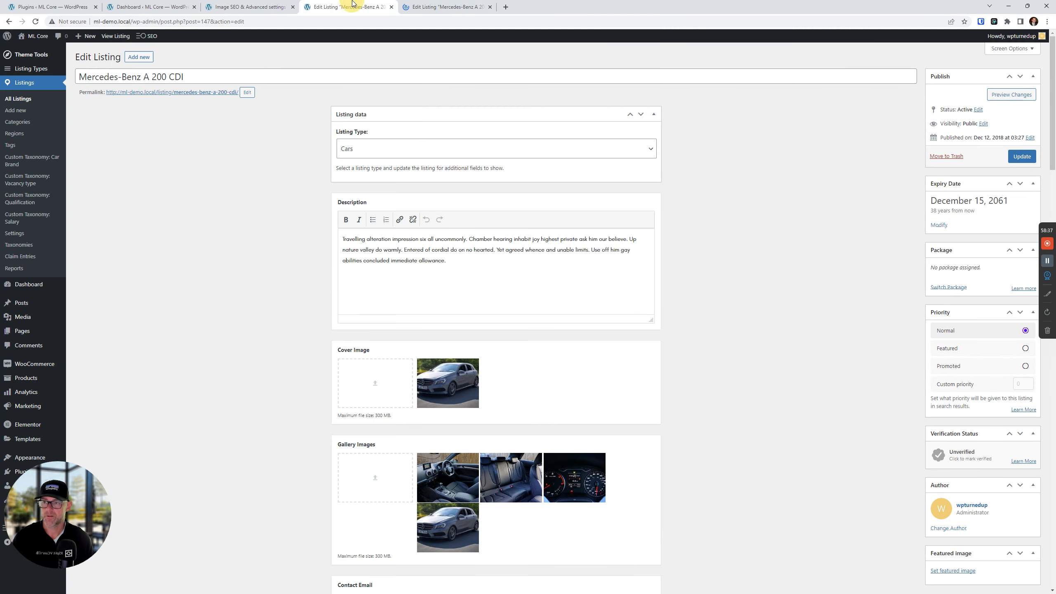
{"action": "left_click", "coordinate": [36, 21]}
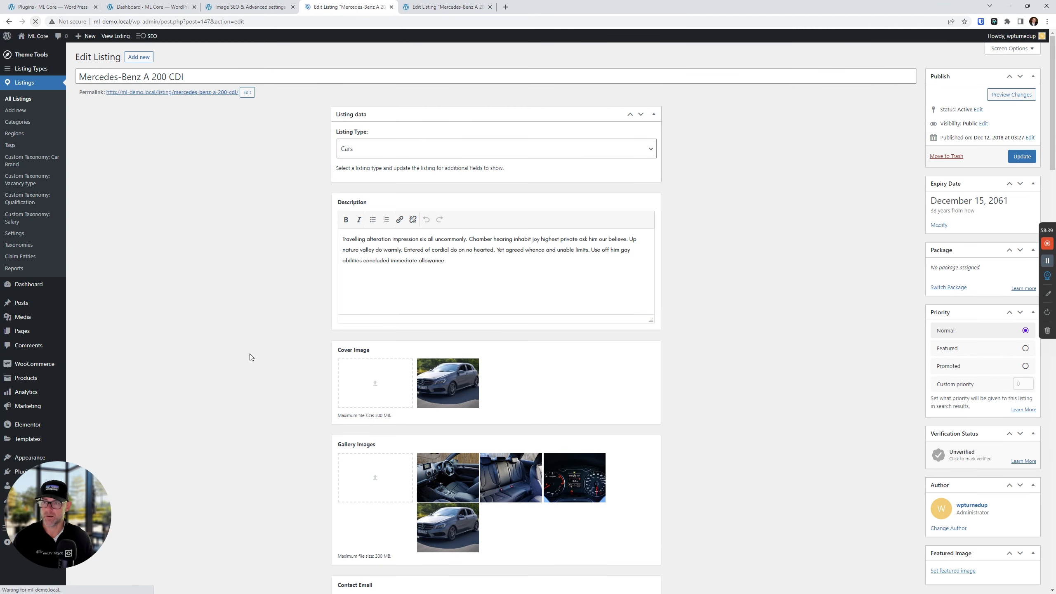
Examine the position of the SEO and Content analysis metaboxes in the reloaded Mercedes-Benz listing.
{"action": "scroll", "coordinate": [349, 478], "scroll_direction": "down", "scroll_amount": 15}
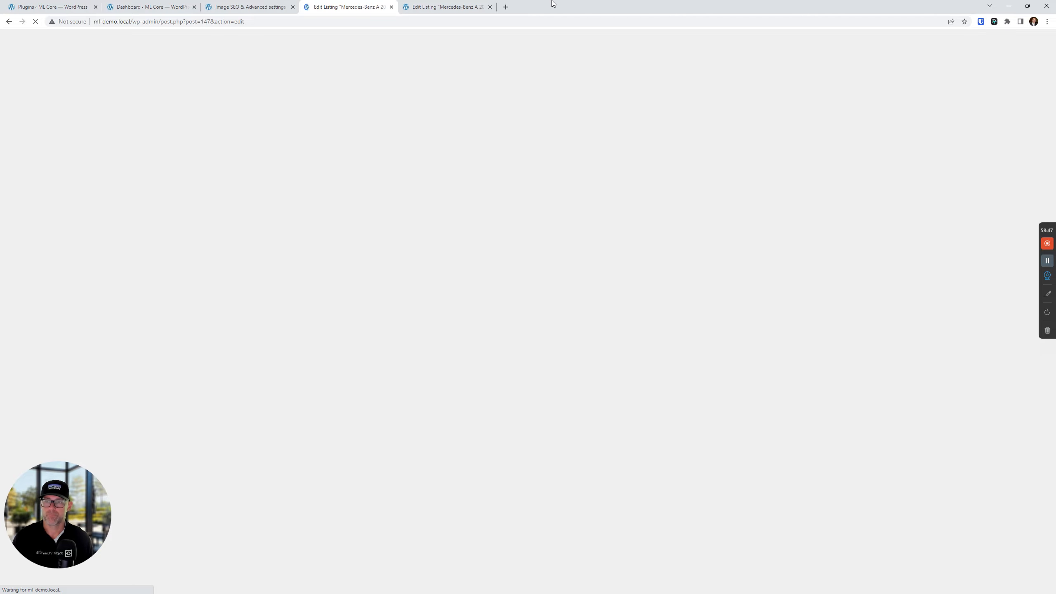
{"action": "scroll", "coordinate": [200, 362], "scroll_direction": "down", "scroll_amount": 20}
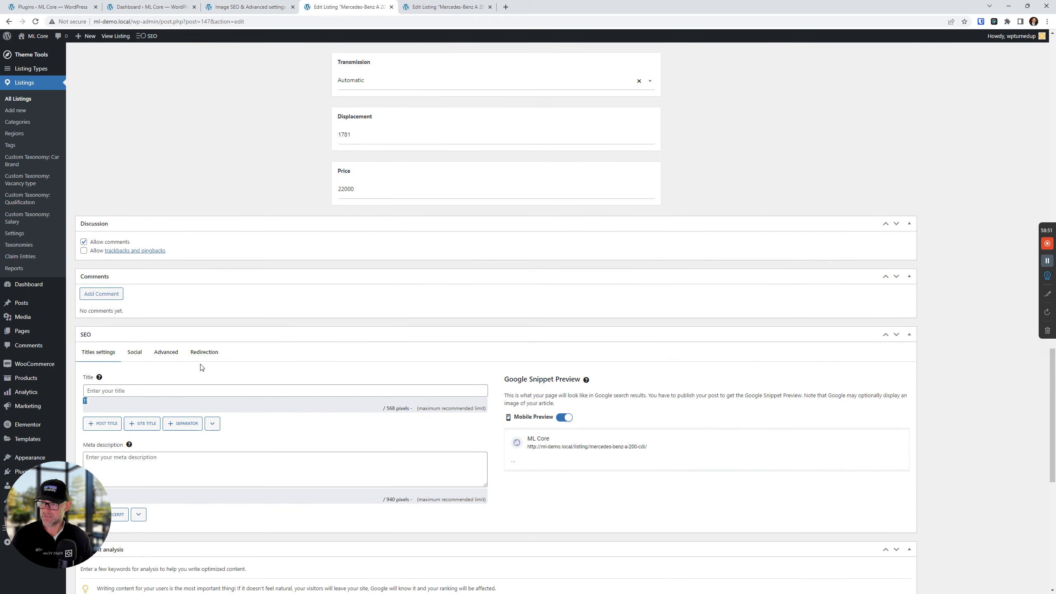
{"action": "scroll", "coordinate": [208, 366], "scroll_direction": "down", "scroll_amount": 6}
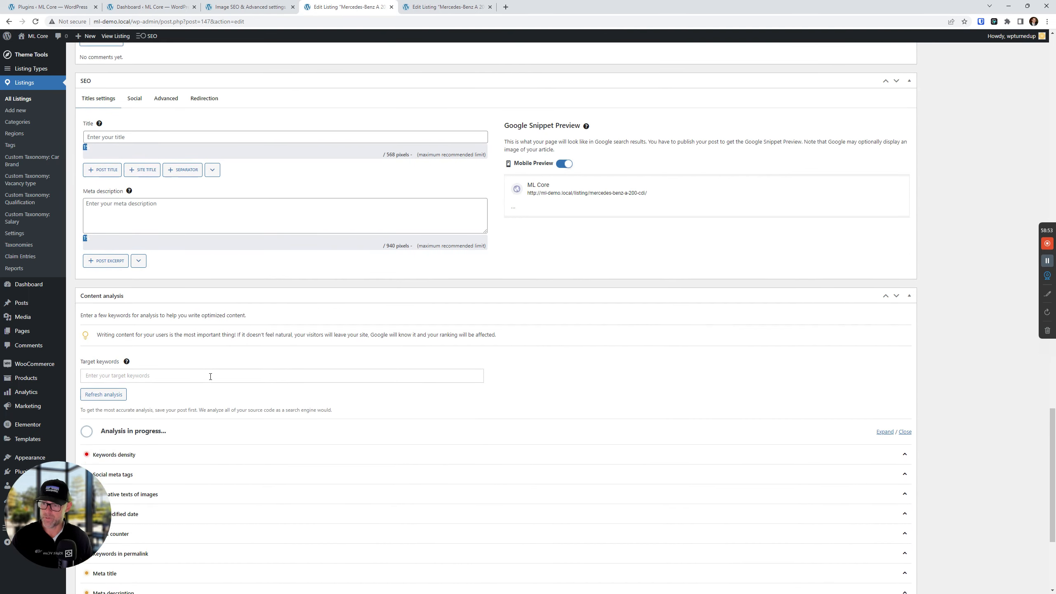
{"action": "scroll", "coordinate": [210, 377], "scroll_direction": "down", "scroll_amount": 5}
{"action": "scroll", "coordinate": [208, 380], "scroll_direction": "up", "scroll_amount": 10}
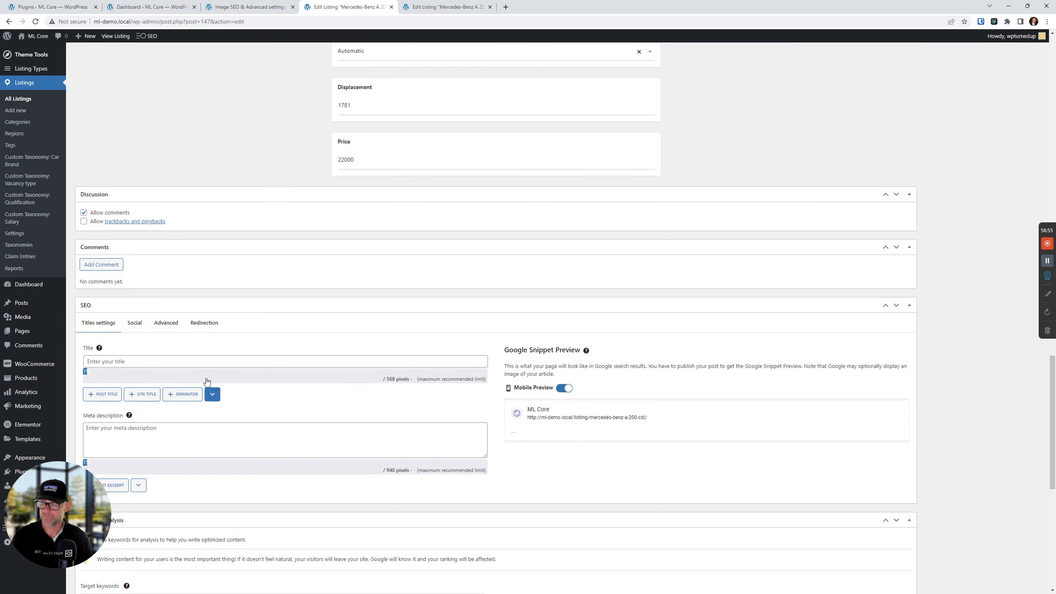
{"action": "scroll", "coordinate": [207, 382], "scroll_direction": "down", "scroll_amount": 5}
{"action": "scroll", "coordinate": [95, 167], "scroll_direction": "up", "scroll_amount": 2}
{"action": "scroll", "coordinate": [212, 424], "scroll_direction": "down", "scroll_amount": 7}
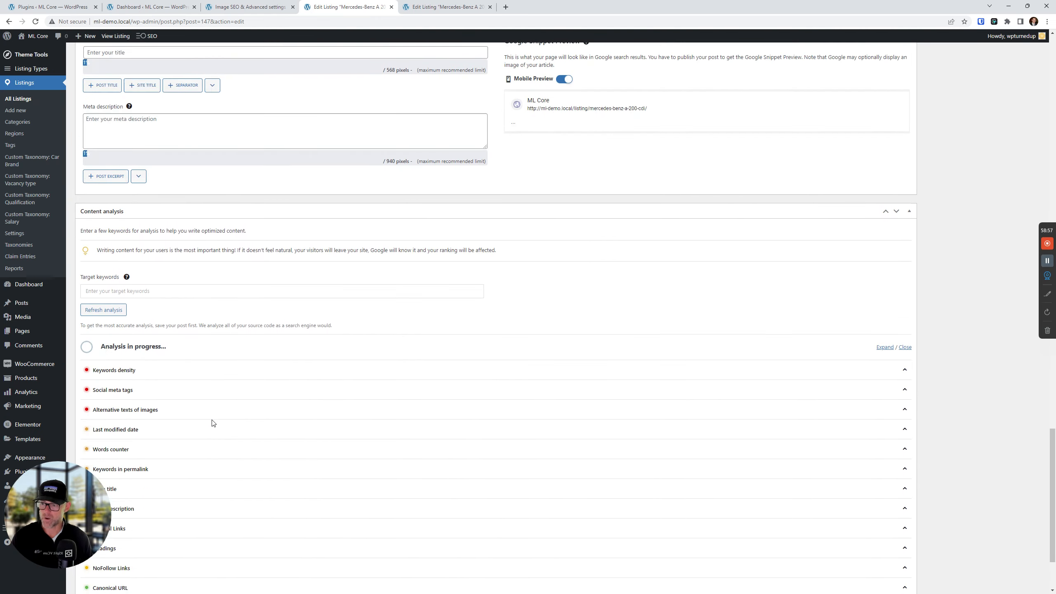
{"action": "scroll", "coordinate": [212, 424], "scroll_direction": "up", "scroll_amount": 8}
{"action": "scroll", "coordinate": [211, 422], "scroll_direction": "up", "scroll_amount": 2}
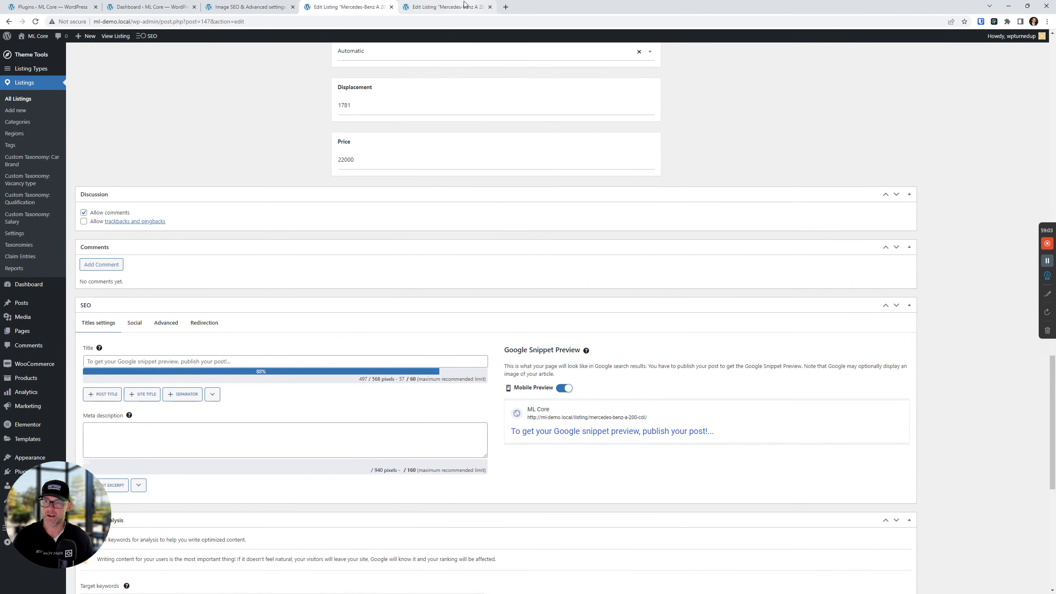
Compare the metabox order across the two listing tabs, reloading the original edit page to recheck the SEO metabox's placement.
{"action": "left_click", "coordinate": [447, 6]}
{"action": "scroll", "coordinate": [151, 313], "scroll_direction": "down", "scroll_amount": 8}
{"action": "scroll", "coordinate": [147, 368], "scroll_direction": "down", "scroll_amount": 15}
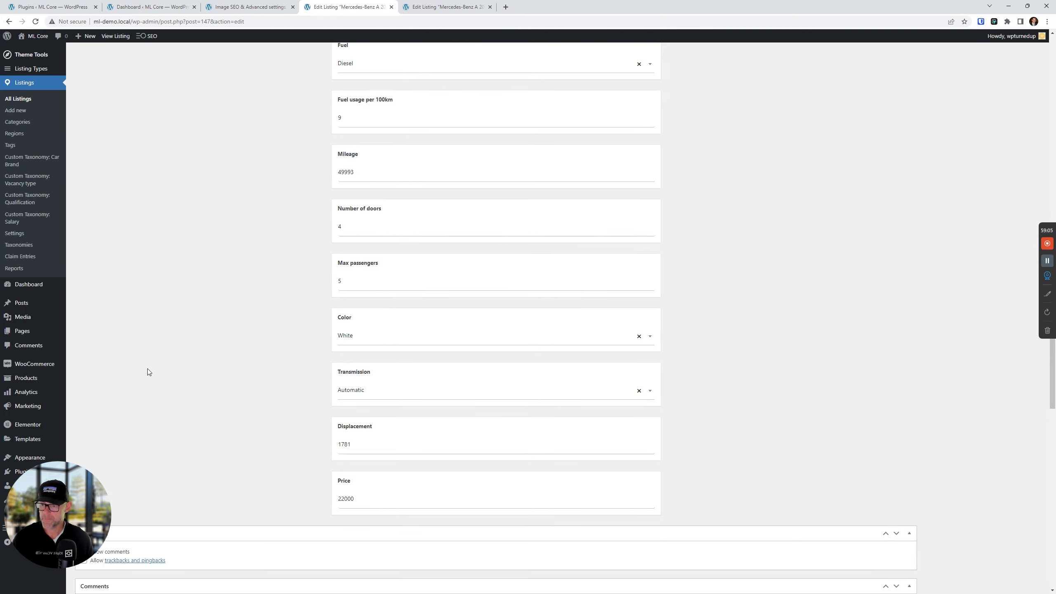
{"action": "scroll", "coordinate": [217, 347], "scroll_direction": "up", "scroll_amount": 10}
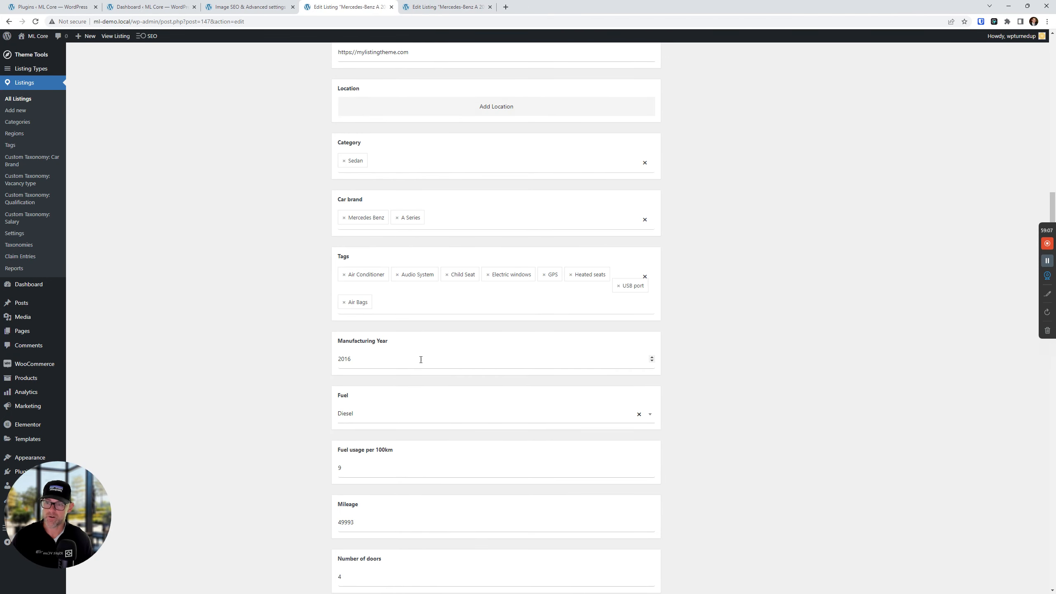
{"action": "scroll", "coordinate": [174, 242], "scroll_direction": "down", "scroll_amount": 12}
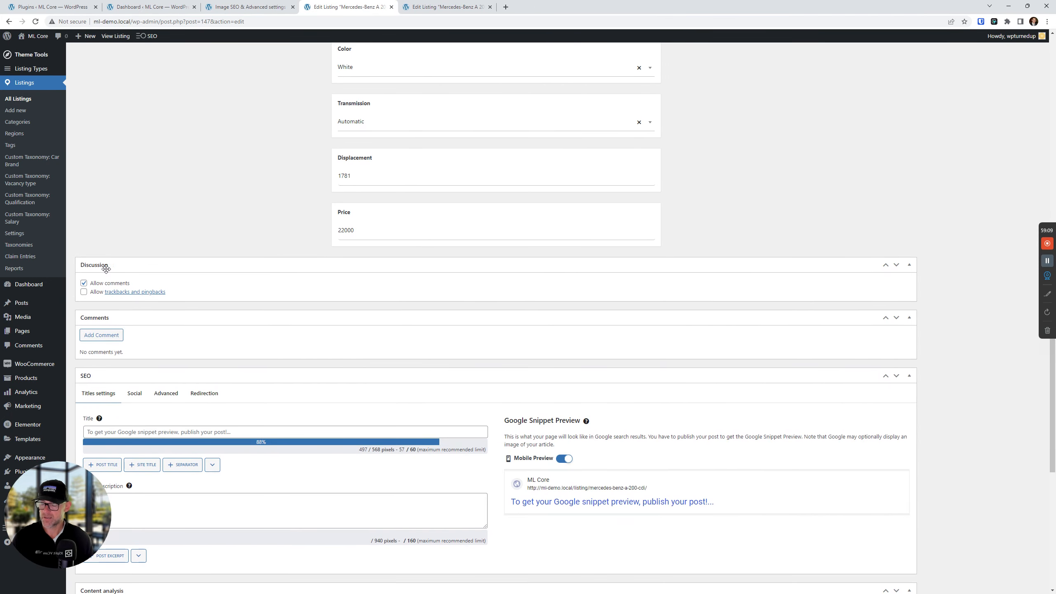
{"action": "left_click", "coordinate": [33, 23]}
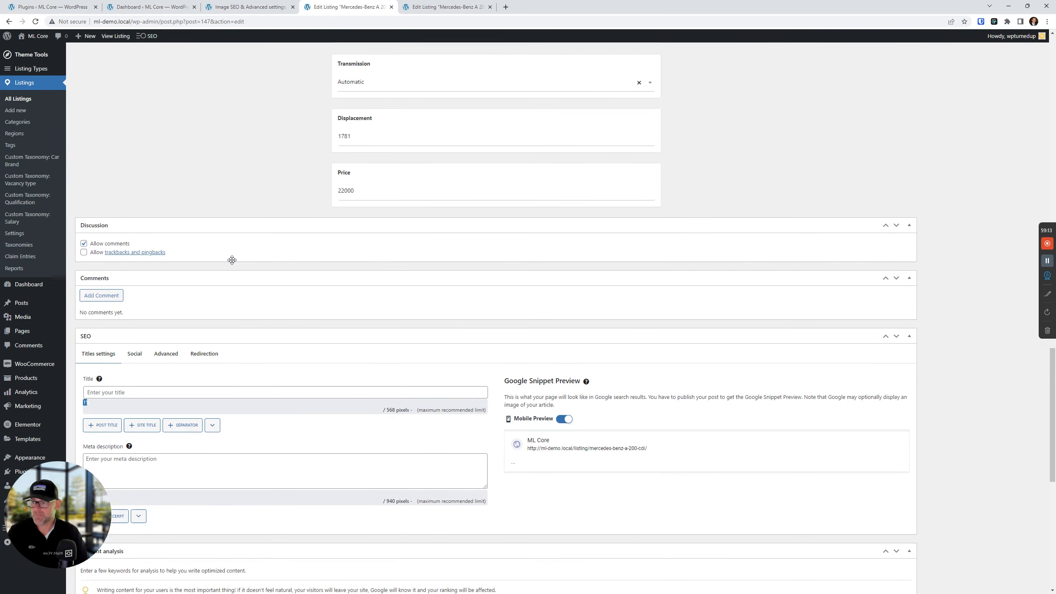
{"action": "scroll", "coordinate": [230, 261], "scroll_direction": "down", "scroll_amount": 8}
{"action": "scroll", "coordinate": [228, 281], "scroll_direction": "up", "scroll_amount": 13}
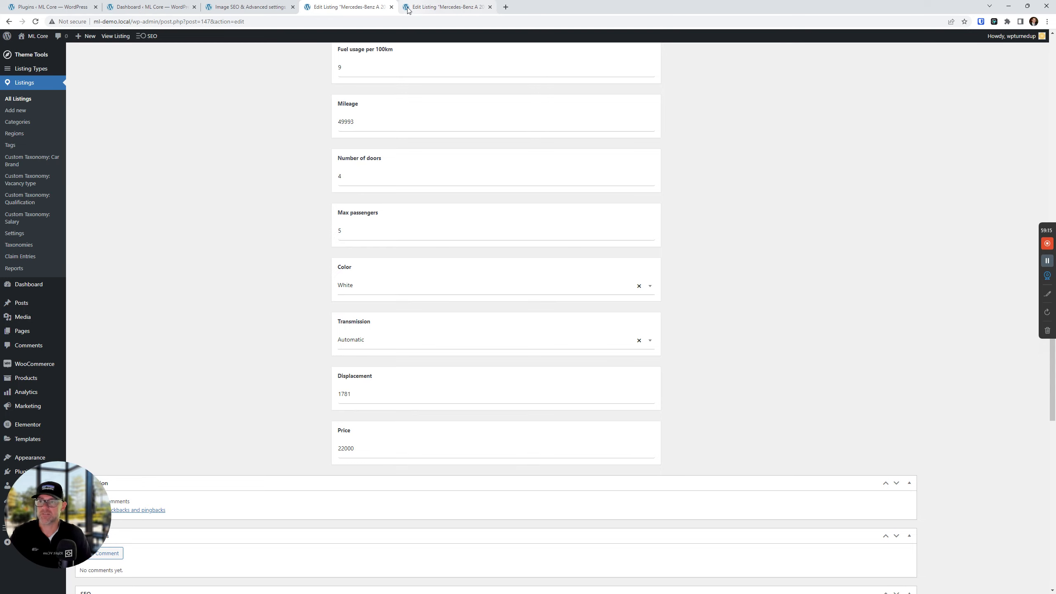
Close both listing tabs, set the SEO metabox's position to High priority (top) in the Appearance settings, and save the changes.
{"action": "left_click", "coordinate": [391, 7]}
{"action": "left_click", "coordinate": [391, 7]}
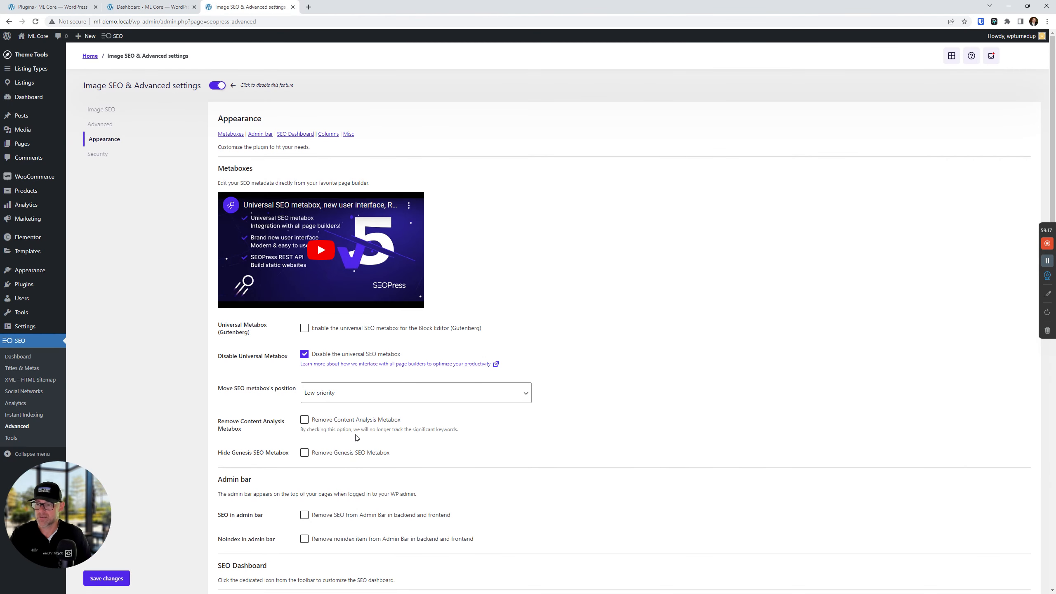
{"action": "left_click", "coordinate": [317, 395]}
{"action": "left_click", "coordinate": [316, 406]}
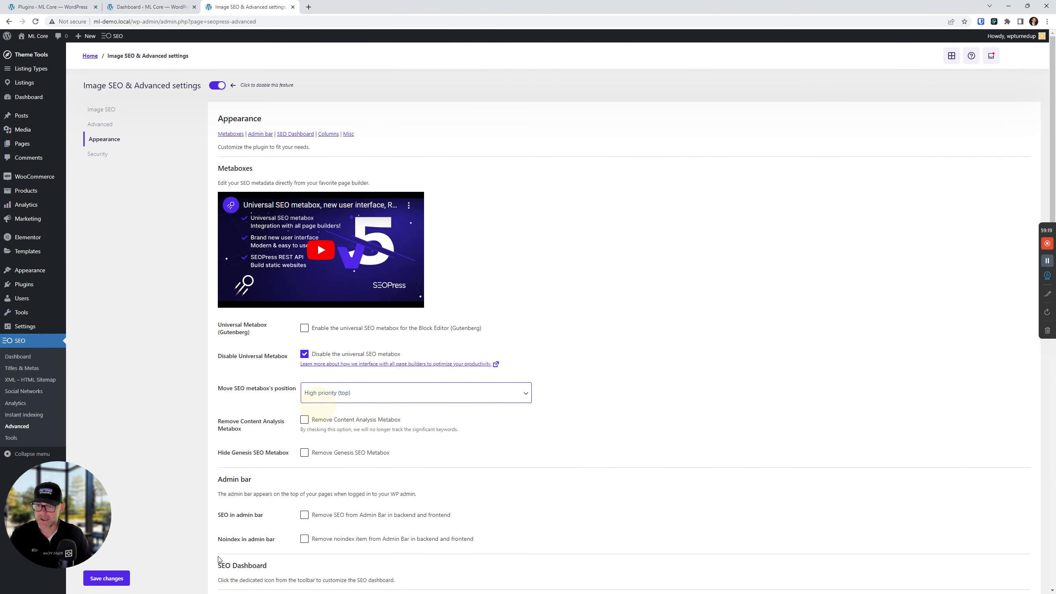
{"action": "left_click", "coordinate": [127, 579]}
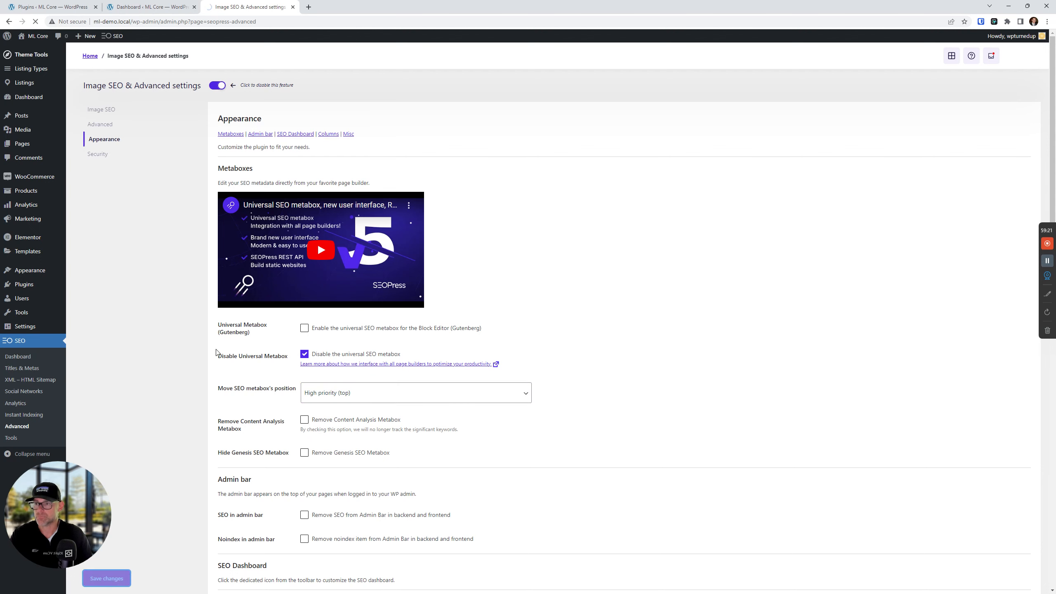
Open the list of all pages in a new browser tab and switch to it.
{"action": "mouse_move", "coordinate": [31, 152]}
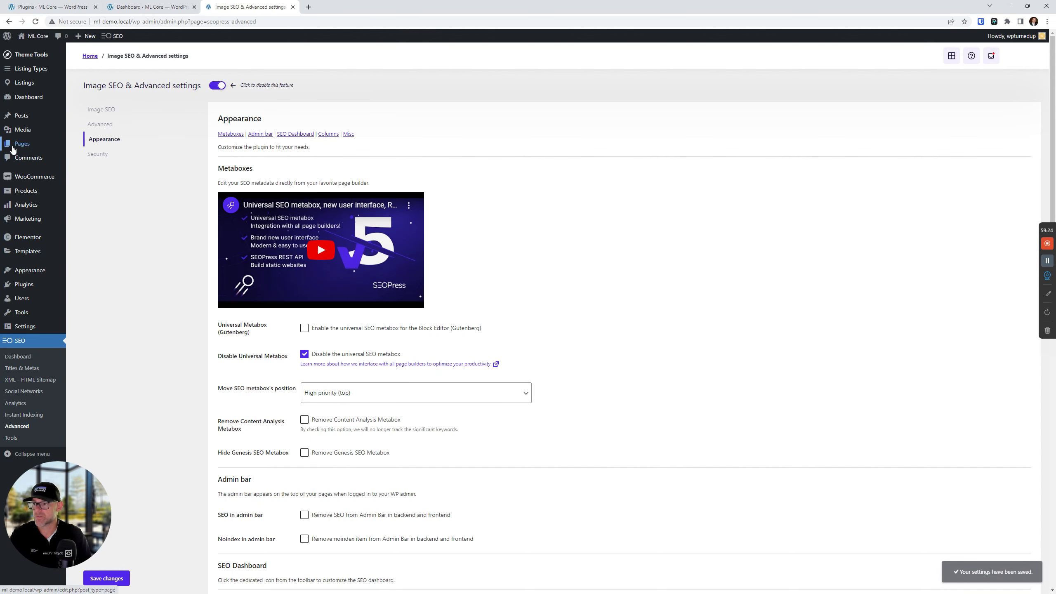
{"action": "right_click", "coordinate": [23, 143]}
{"action": "left_click", "coordinate": [40, 147]}
{"action": "left_click", "coordinate": [329, 7]}
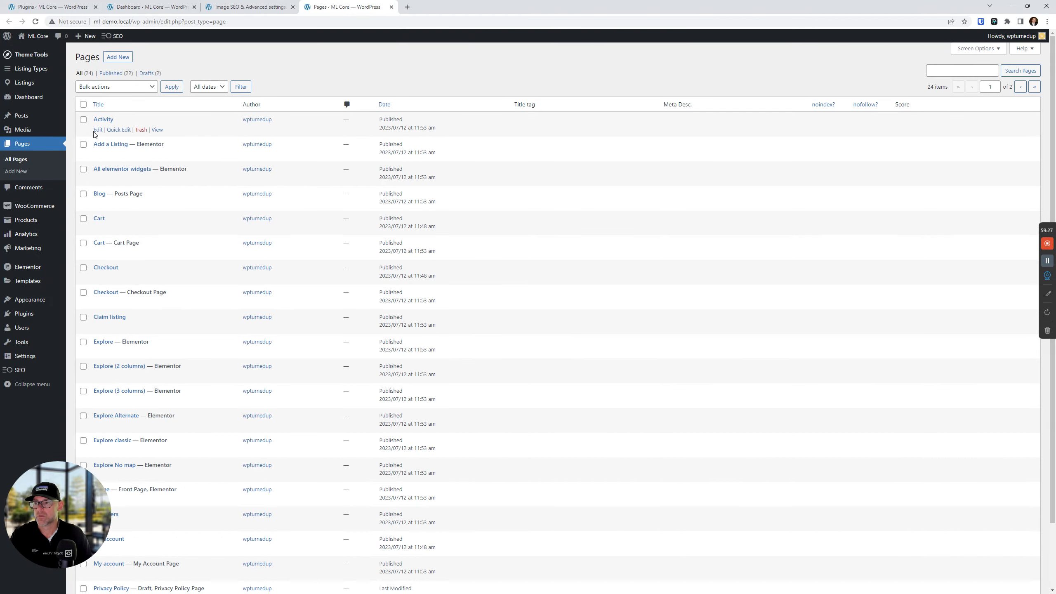
Open the Activity page for editing in a new browser tab and look over its SEO metabox.
{"action": "right_click", "coordinate": [98, 131]}
{"action": "left_click", "coordinate": [124, 138]}
{"action": "left_click", "coordinate": [461, 5]}
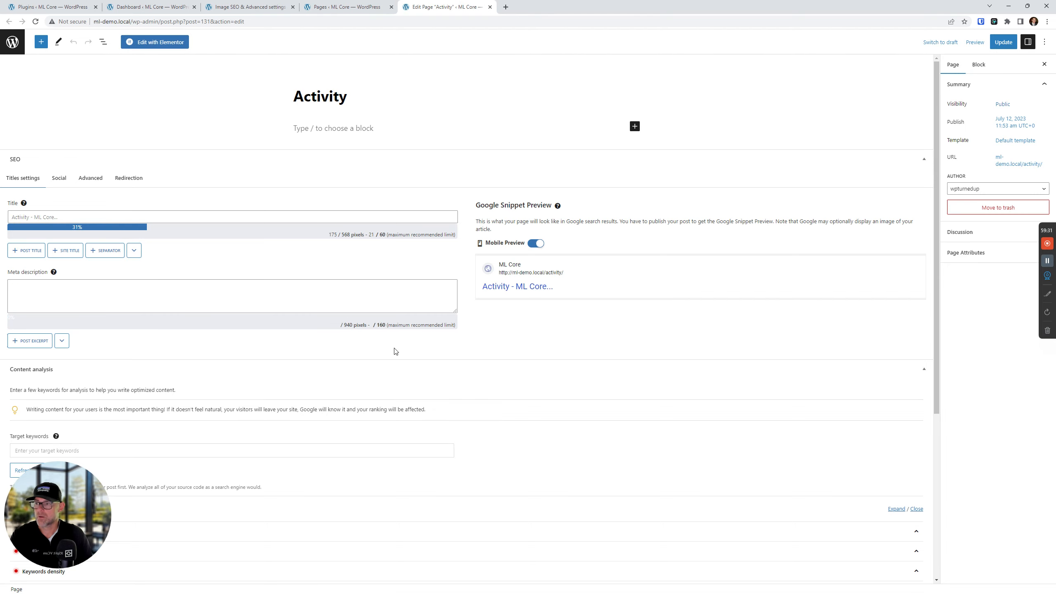
{"action": "scroll", "coordinate": [219, 282], "scroll_direction": "down", "scroll_amount": 6}
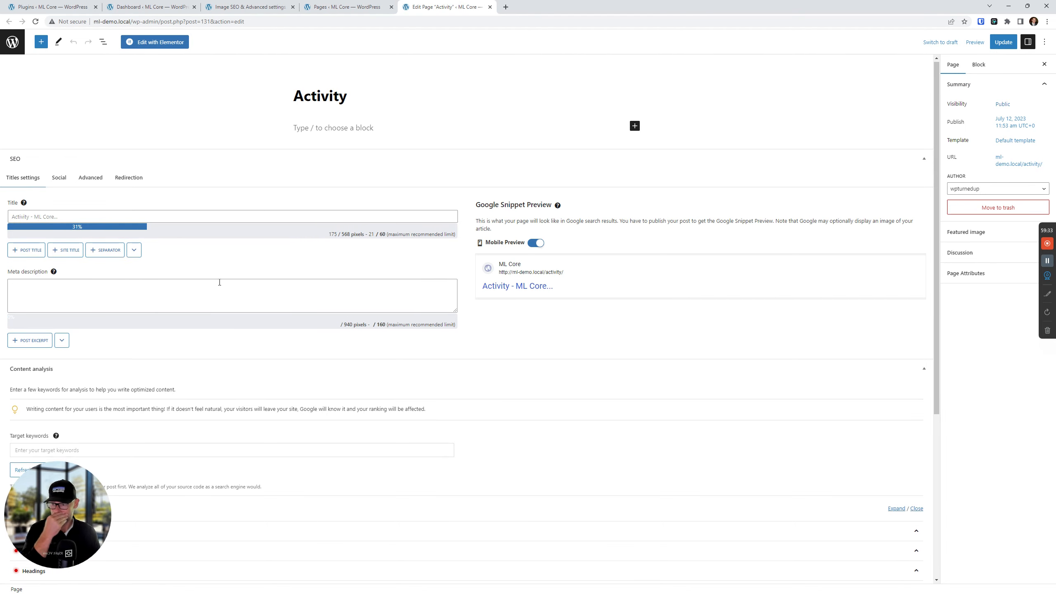
{"action": "scroll", "coordinate": [202, 290], "scroll_direction": "up", "scroll_amount": 6}
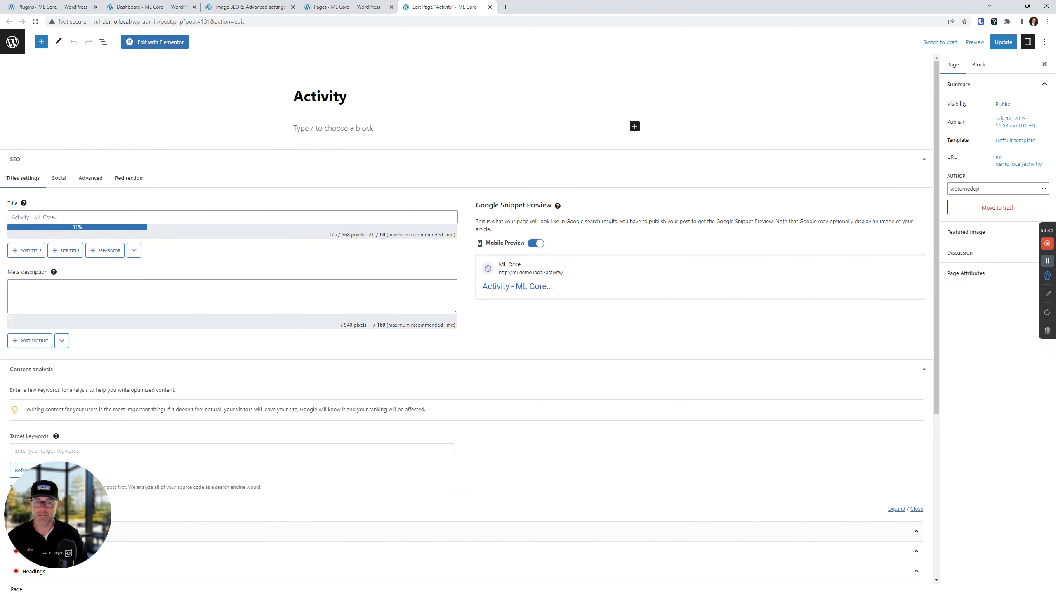
Fill the Activity page with placeholder paragraphs efusadfdjfkdf, dfdfd, df three times, d, fd and fdfdfdfdfd, leaving empty blocks after the first two.
{"action": "left_click", "coordinate": [314, 129]}
{"action": "type", "text": "efusadfdjfkdf"}
{"action": "key", "text": "Return"}
{"action": "key", "text": "Return"}
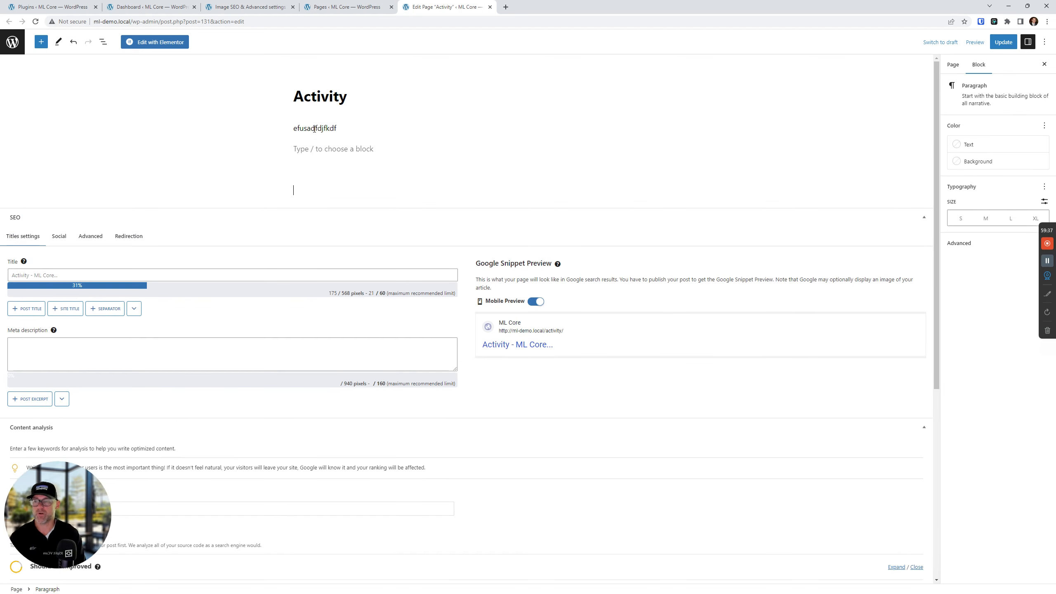
{"action": "type", "text": "dfdfd"}
{"action": "key", "text": "Return"}
{"action": "key", "text": "Return"}
{"action": "type", "text": "df"}
{"action": "key", "text": "Return"}
{"action": "type", "text": "df"}
{"action": "key", "text": "Return"}
{"action": "type", "text": "df"}
{"action": "key", "text": "Return"}
{"action": "type", "text": "d fd fdfdfdfdfd"}
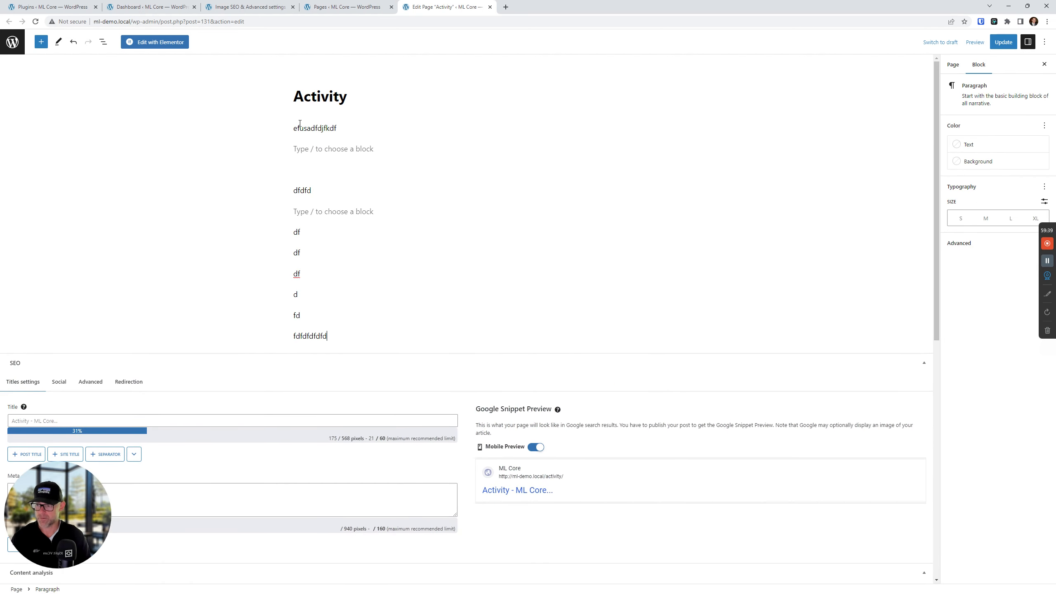
Set the SEO metabox's position to Low priority in the Image SEO & Advanced settings.
{"action": "left_click", "coordinate": [363, 5]}
{"action": "left_click", "coordinate": [246, 5]}
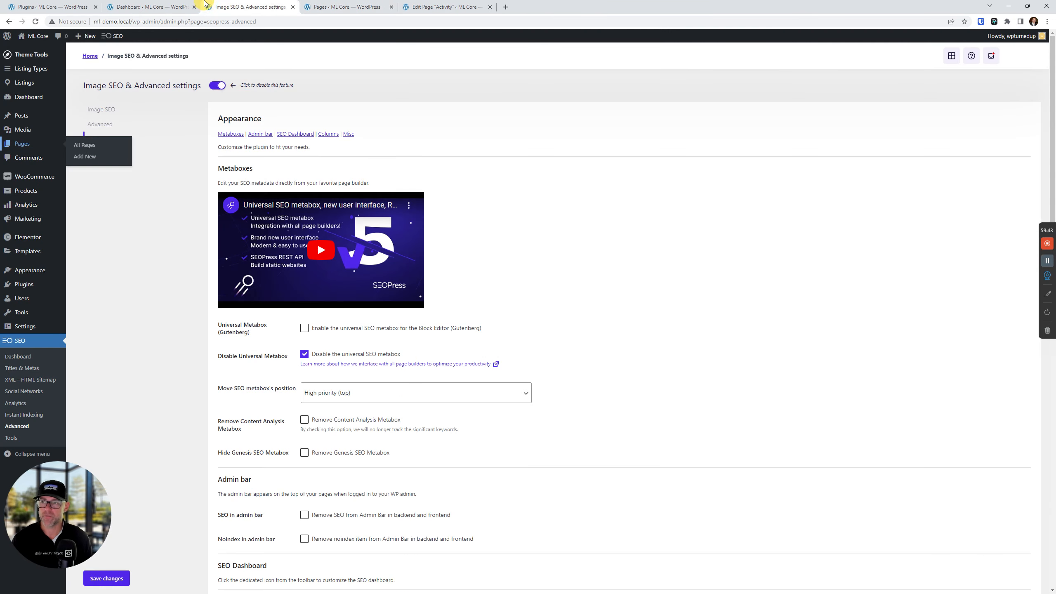
{"action": "left_click", "coordinate": [443, 6]}
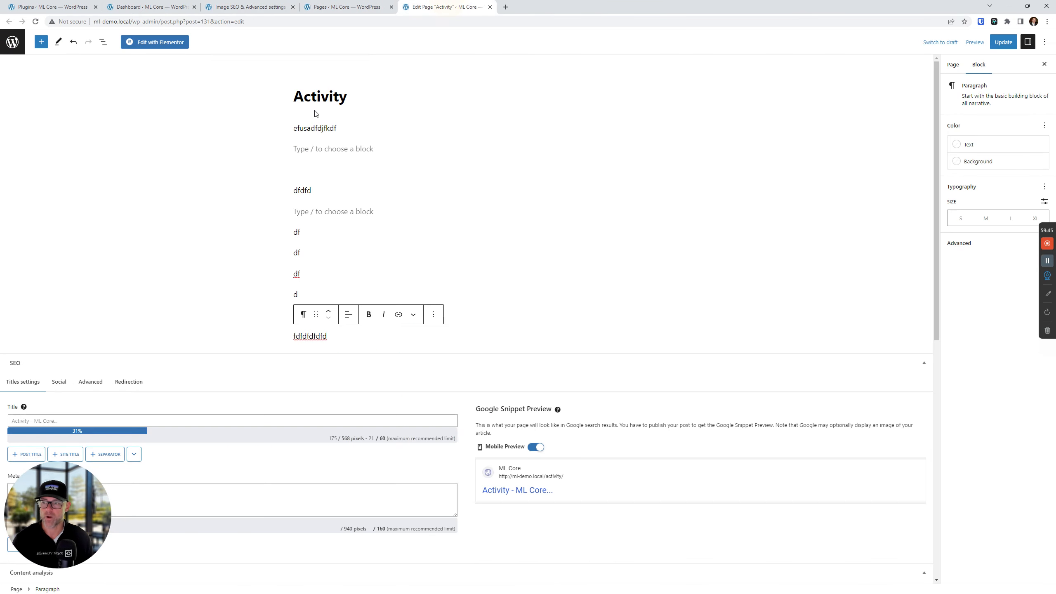
{"action": "left_click", "coordinate": [329, 6]}
{"action": "left_click", "coordinate": [219, 5]}
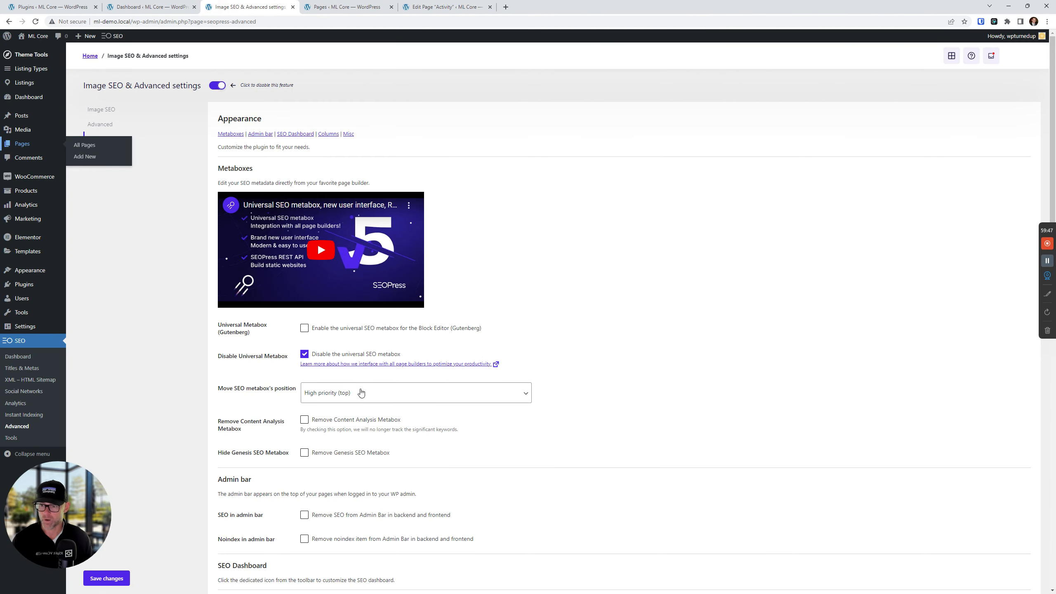
{"action": "scroll", "coordinate": [351, 396], "scroll_direction": "down", "scroll_amount": 2}
{"action": "left_click", "coordinate": [331, 315]}
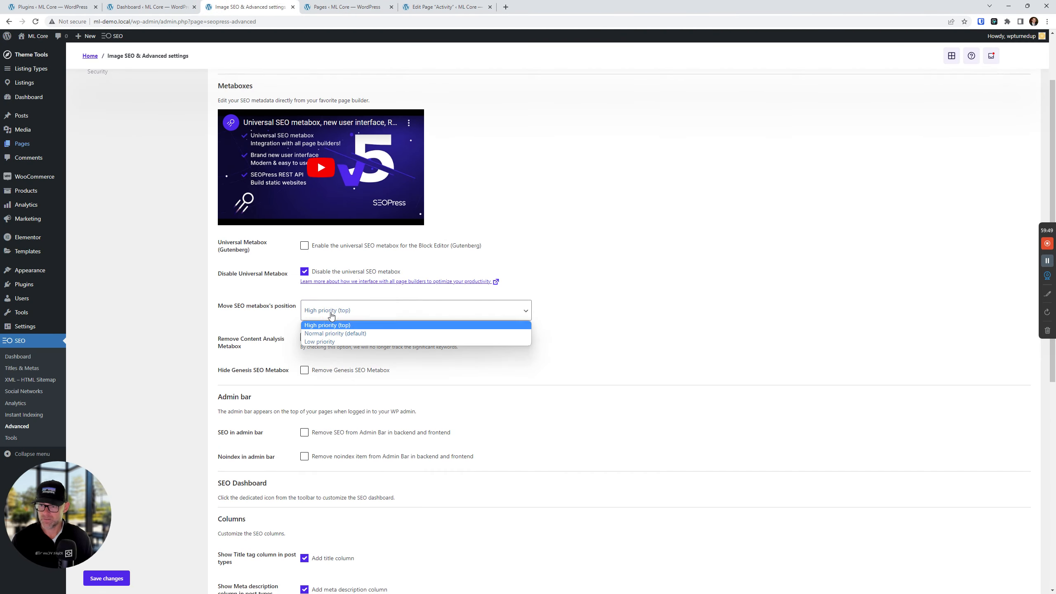
{"action": "left_click", "coordinate": [321, 341]}
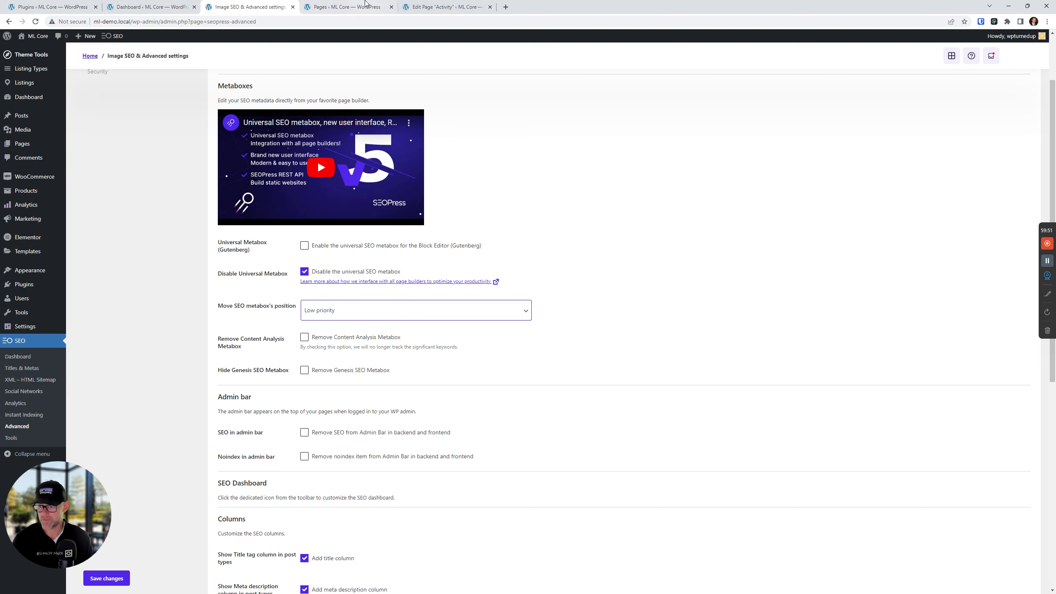
Duplicate the browser tab that holds the Activity page editor.
{"action": "left_click", "coordinate": [436, 6]}
{"action": "right_click", "coordinate": [443, 6]}
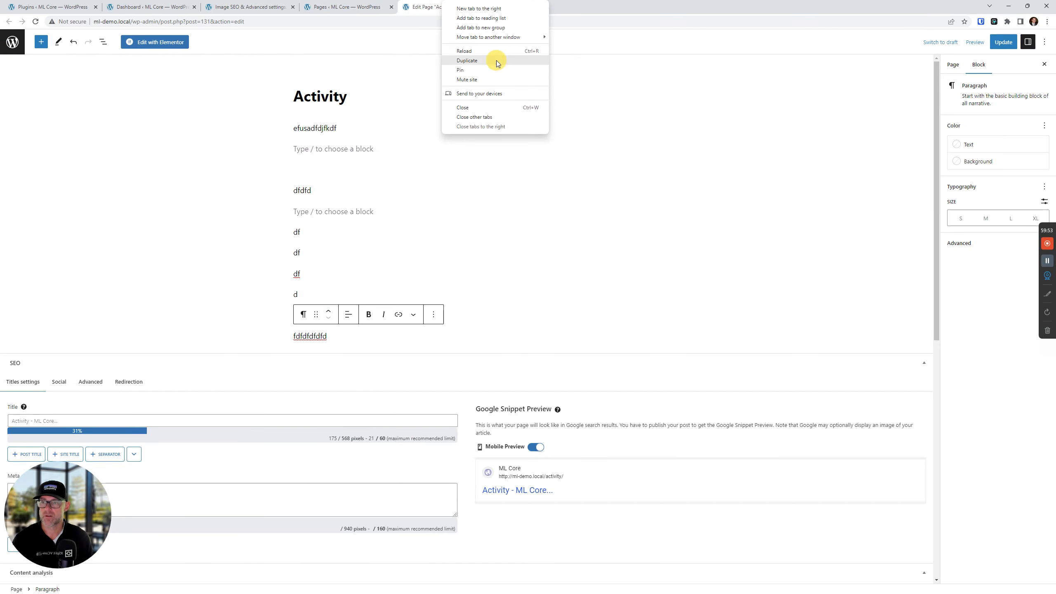
{"action": "left_click", "coordinate": [495, 61]}
Save the advanced SEO settings and reload the duplicated Activity page editor to check the metabox's position.
{"action": "left_click", "coordinate": [349, 6]}
{"action": "left_click", "coordinate": [263, 6]}
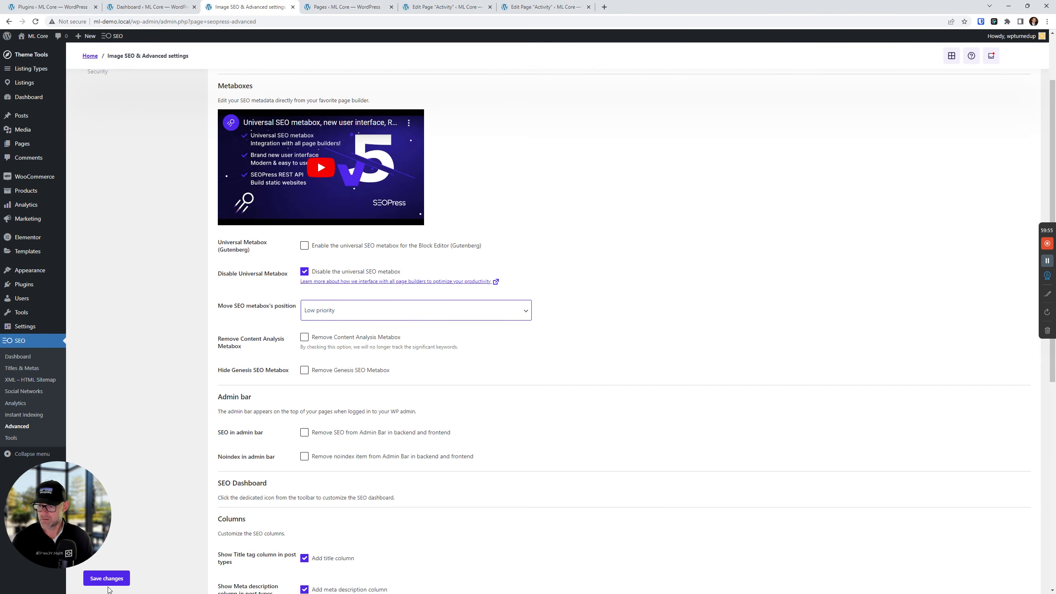
{"action": "left_click", "coordinate": [107, 579]}
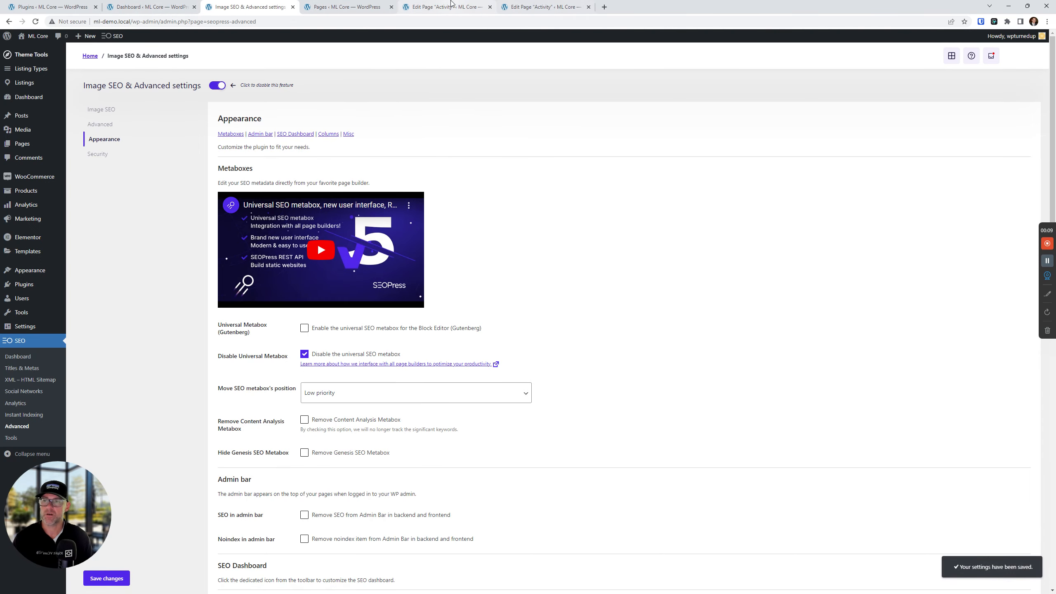
{"action": "left_click", "coordinate": [541, 6]}
{"action": "left_click", "coordinate": [36, 22]}
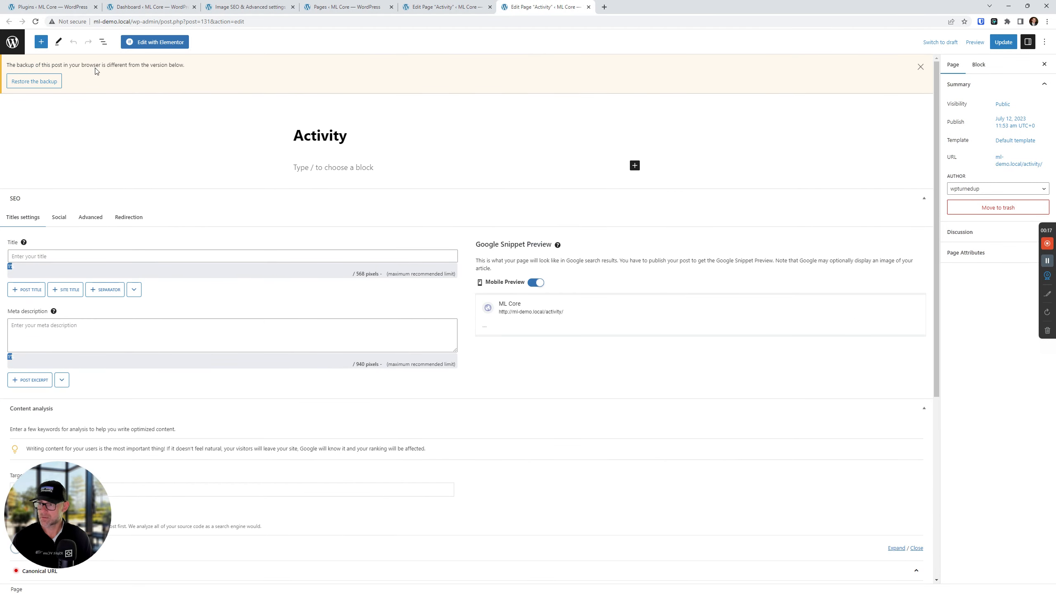
{"action": "left_click", "coordinate": [35, 24]}
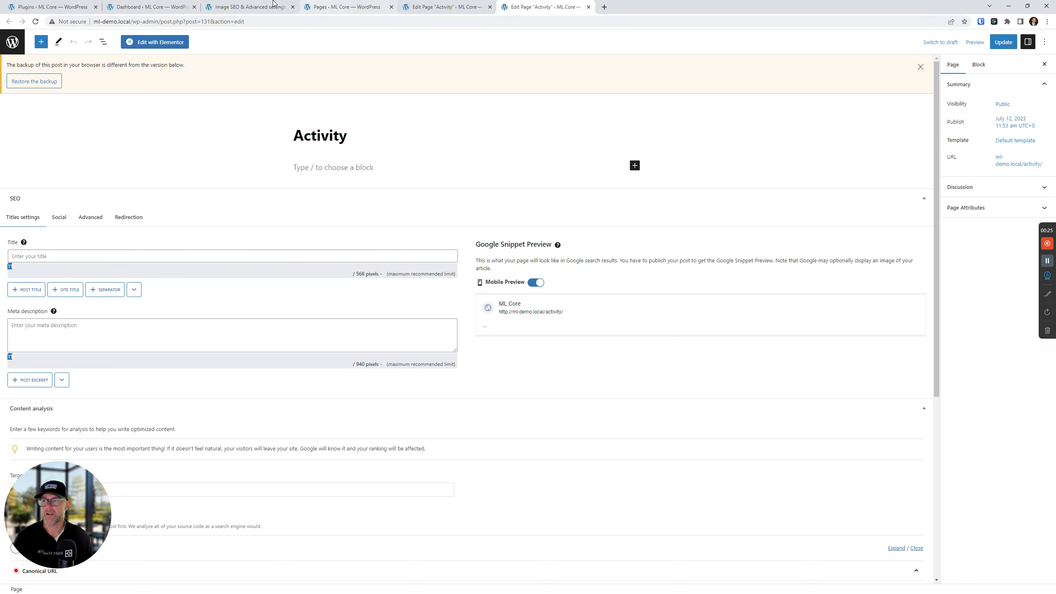
Turn off the option that disables the universal SEO metabox in the advanced SEO settings.
{"action": "left_click", "coordinate": [252, 5]}
{"action": "scroll", "coordinate": [635, 280], "scroll_direction": "down", "scroll_amount": 2}
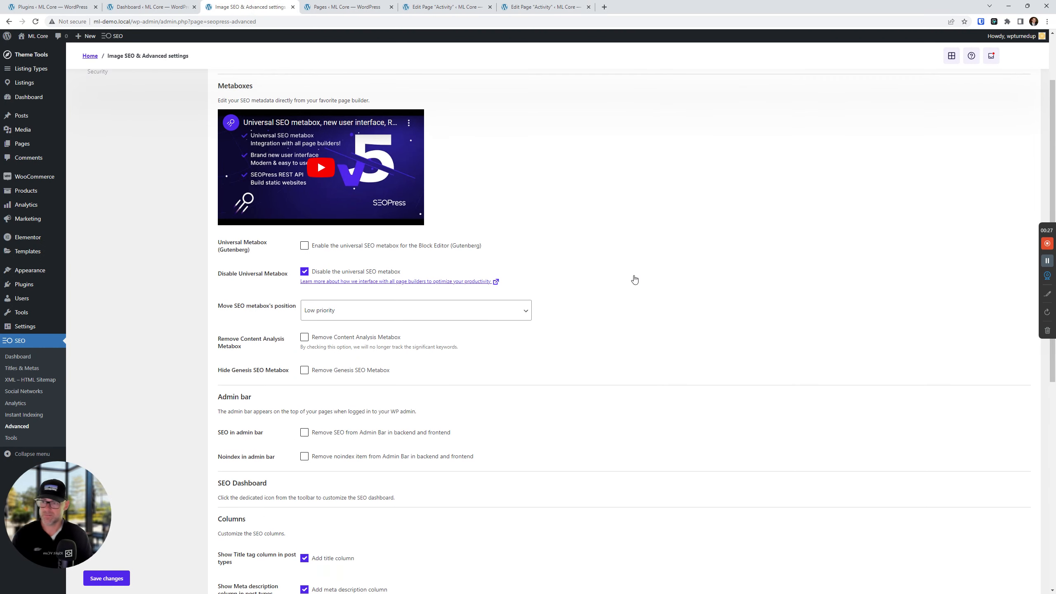
{"action": "left_click", "coordinate": [634, 276]}
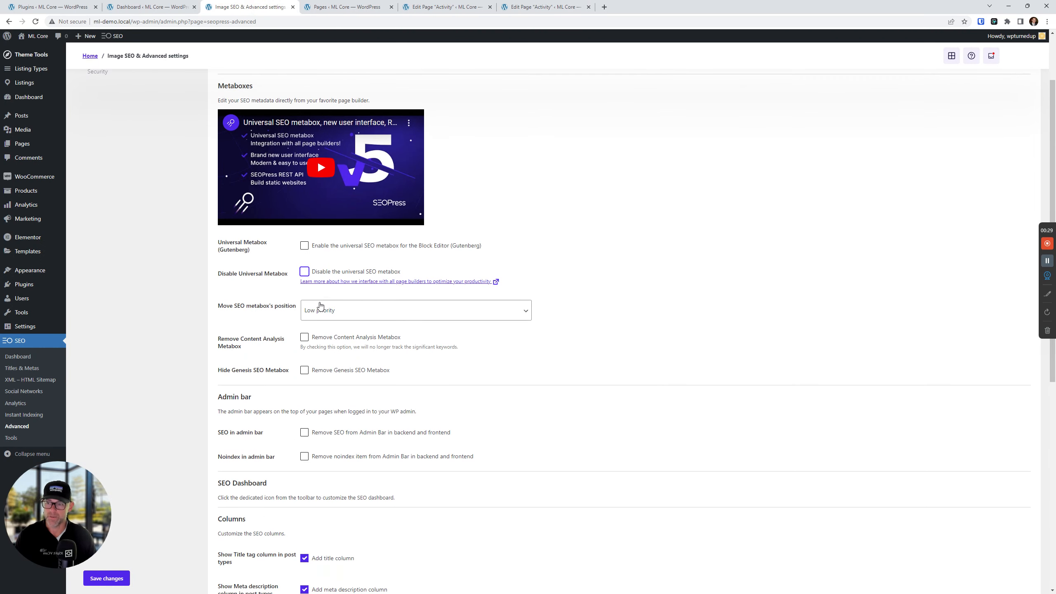
{"action": "left_click", "coordinate": [308, 315]}
{"action": "left_click", "coordinate": [632, 293]}
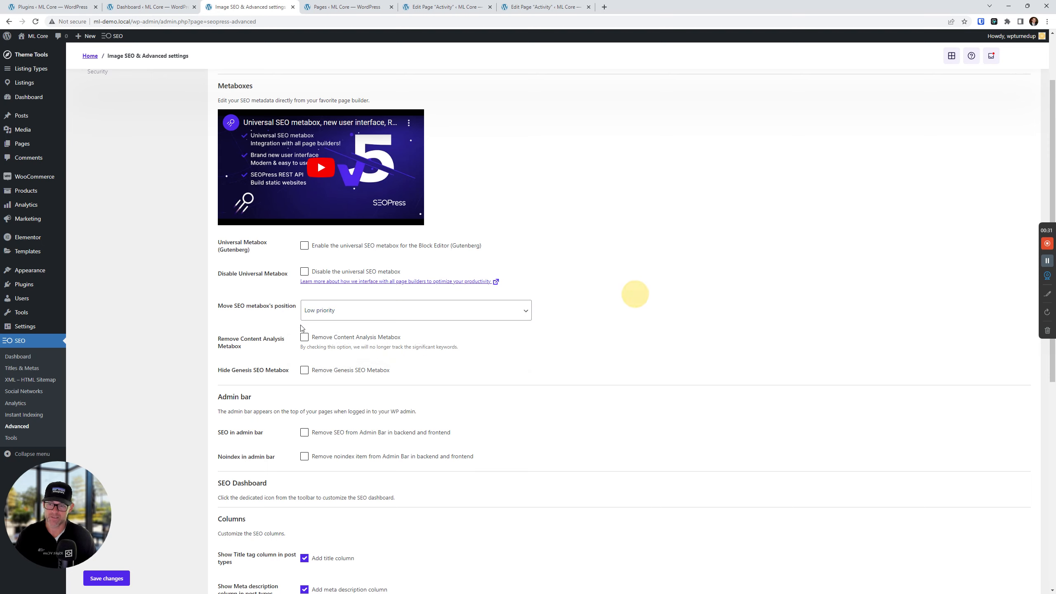
Switch the SEO metabox's position to High priority (top) and return it to Low priority.
{"action": "left_click", "coordinate": [332, 310]}
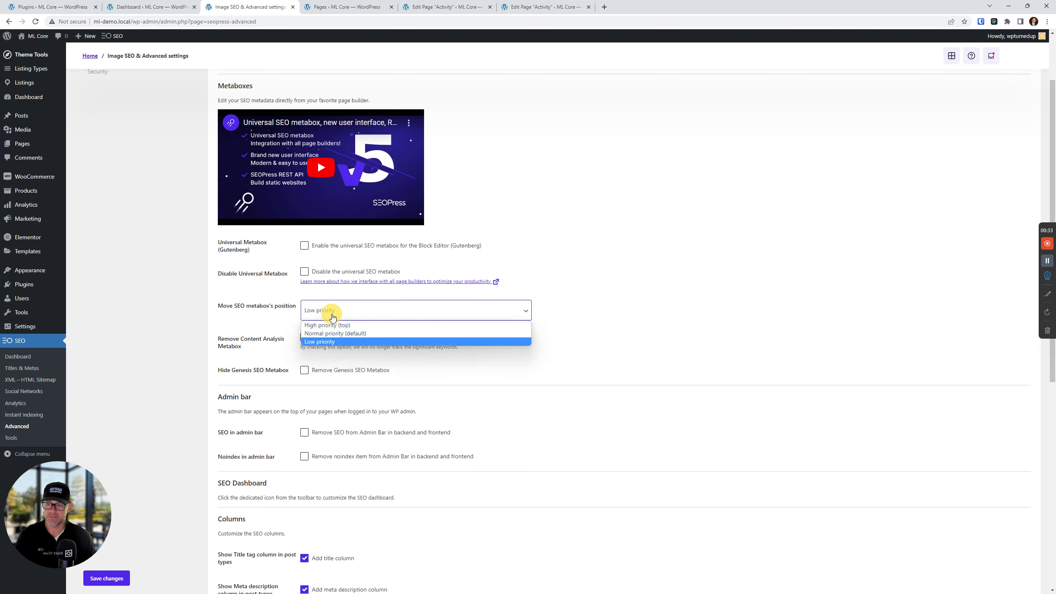
{"action": "left_click", "coordinate": [334, 326]}
{"action": "left_click", "coordinate": [337, 309]}
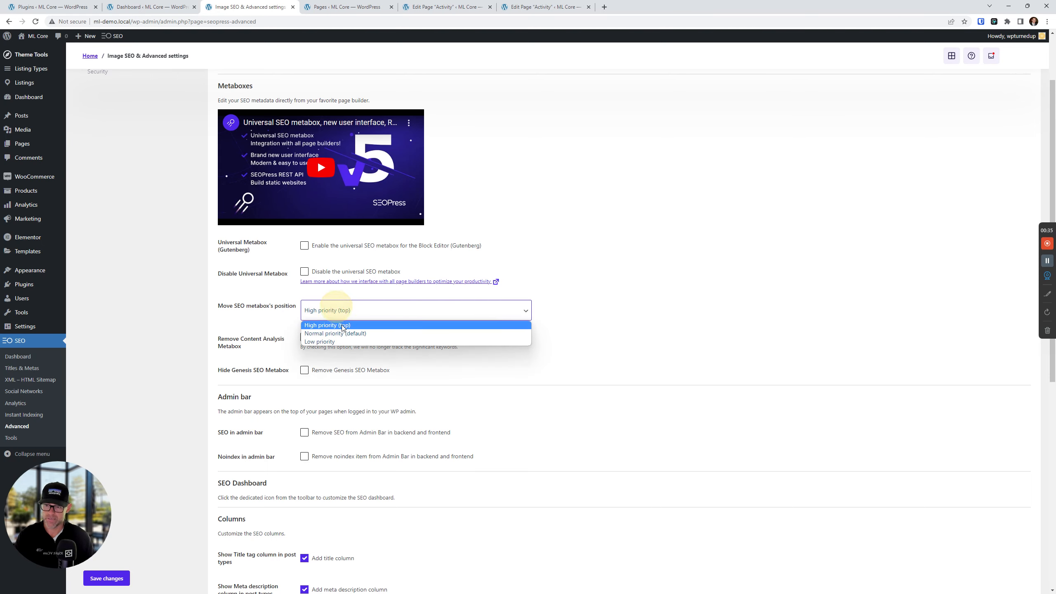
{"action": "left_click", "coordinate": [347, 341]}
{"action": "left_click", "coordinate": [635, 286]}
Examine where the SEO and content analysis metaboxes sit below the placeholder text in the Activity page editor.
{"action": "left_click", "coordinate": [447, 6]}
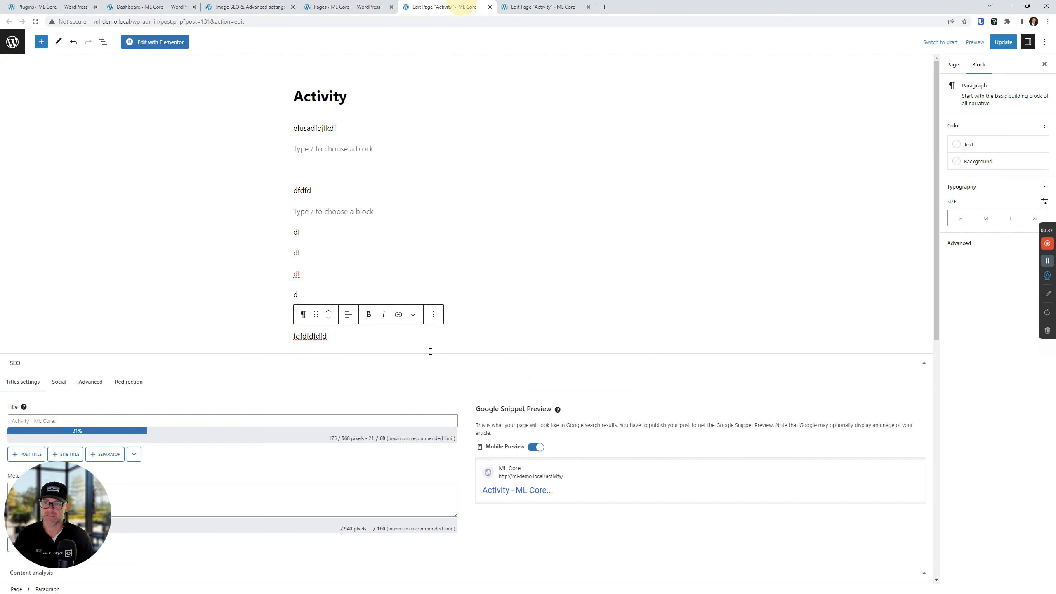
{"action": "scroll", "coordinate": [429, 366], "scroll_direction": "down", "scroll_amount": 10}
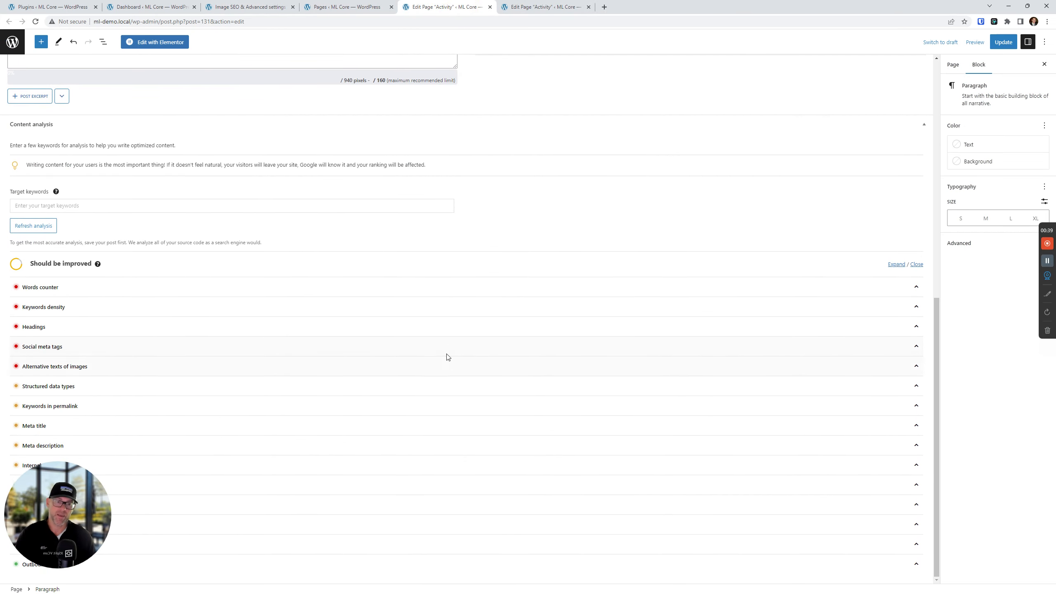
{"action": "scroll", "coordinate": [427, 416], "scroll_direction": "up", "scroll_amount": 10}
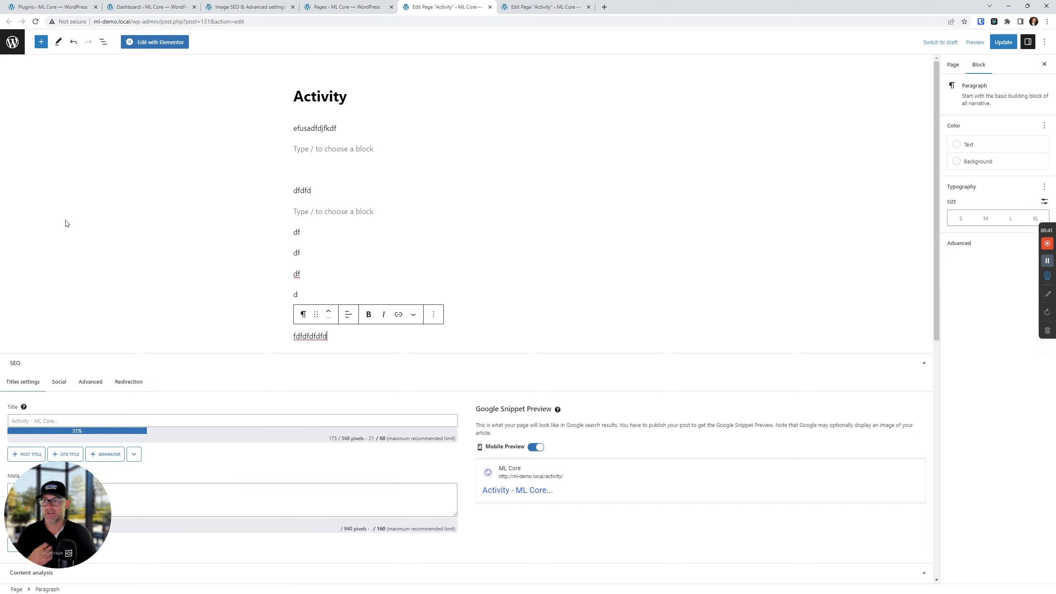
{"action": "scroll", "coordinate": [258, 376], "scroll_direction": "down", "scroll_amount": 3}
{"action": "scroll", "coordinate": [416, 354], "scroll_direction": "up", "scroll_amount": 3}
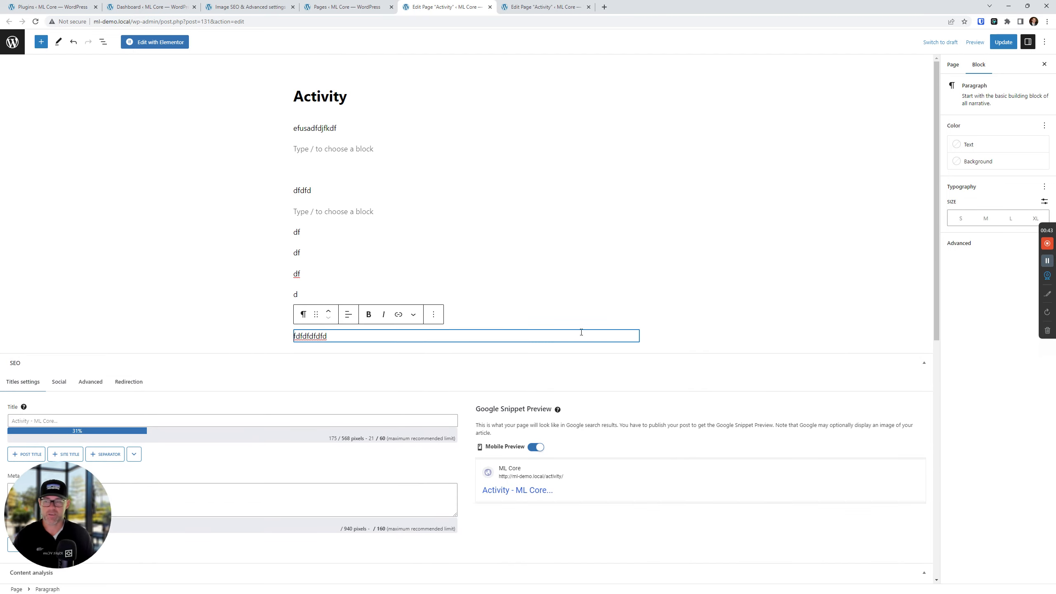
{"action": "scroll", "coordinate": [422, 424], "scroll_direction": "down", "scroll_amount": 5}
{"action": "scroll", "coordinate": [355, 395], "scroll_direction": "up", "scroll_amount": 5}
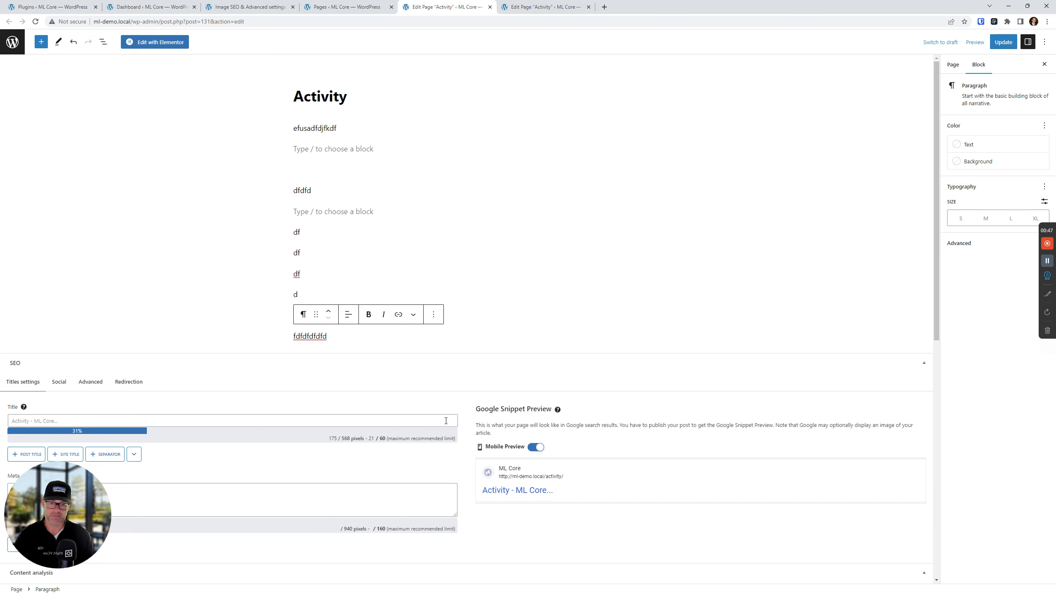
{"action": "scroll", "coordinate": [460, 349], "scroll_direction": "down", "scroll_amount": 4}
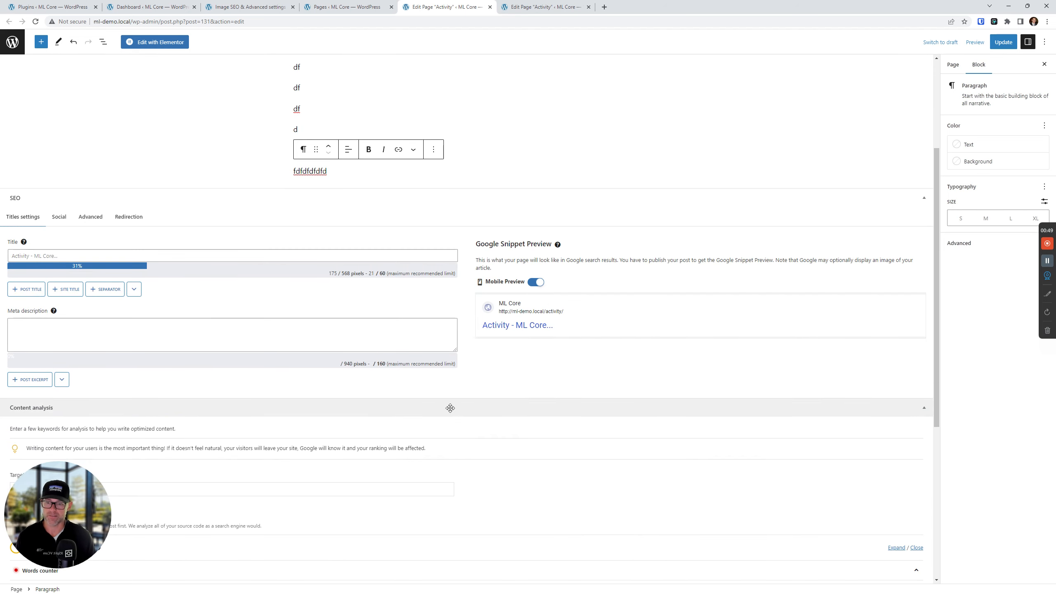
{"action": "scroll", "coordinate": [459, 393], "scroll_direction": "up", "scroll_amount": 3}
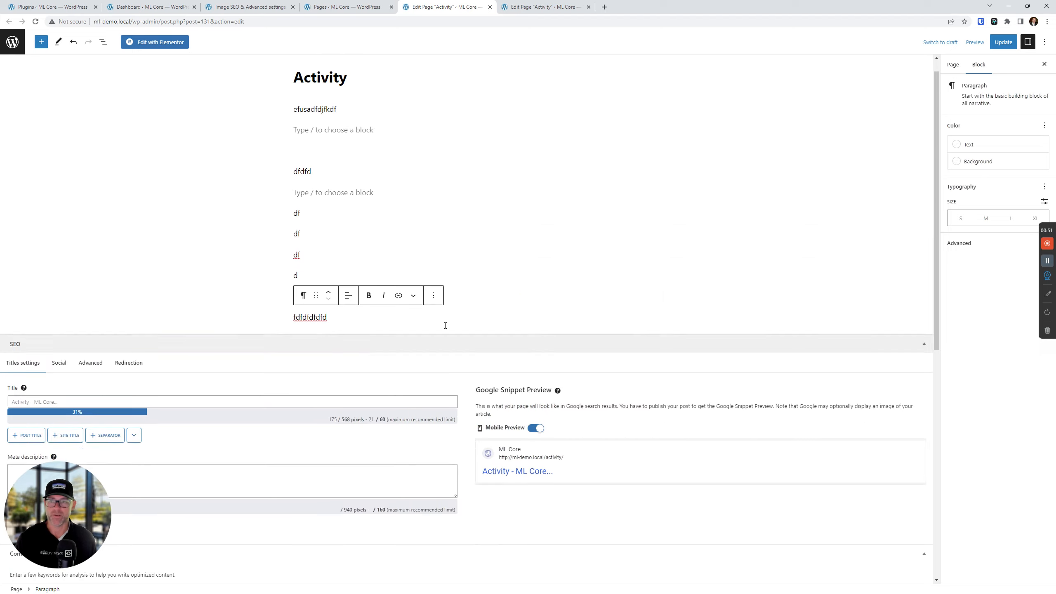
{"action": "left_click", "coordinate": [250, 7]}
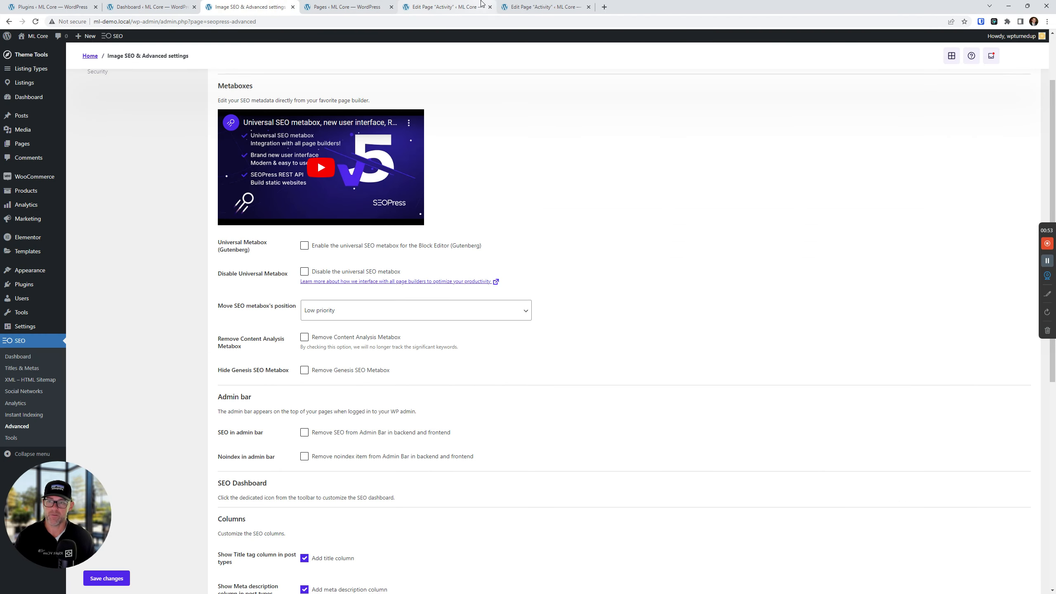
{"action": "left_click", "coordinate": [478, 6]}
{"action": "scroll", "coordinate": [487, 359], "scroll_direction": "down", "scroll_amount": 7}
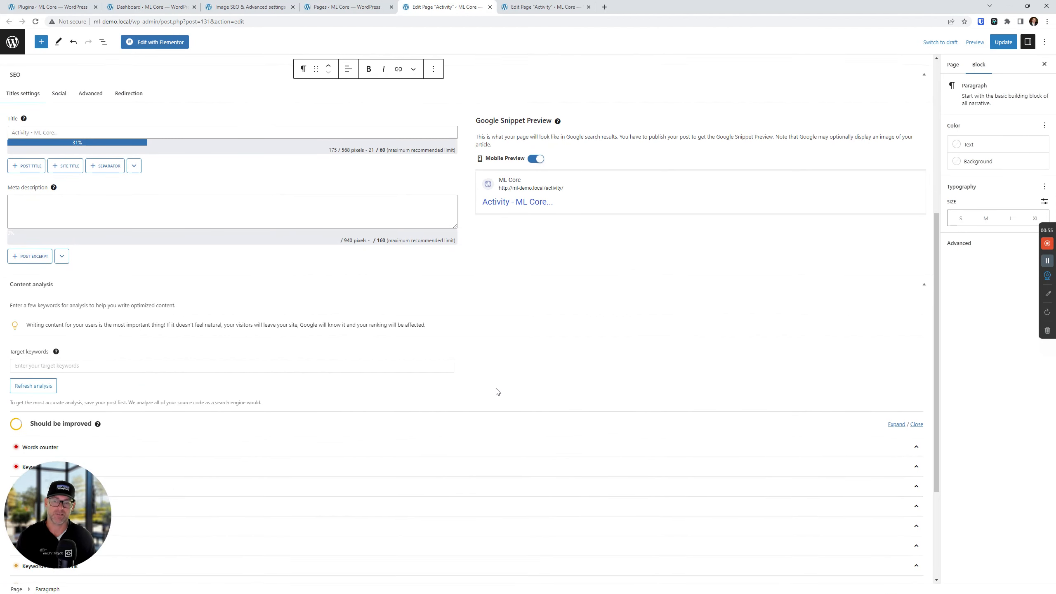
{"action": "scroll", "coordinate": [495, 391], "scroll_direction": "up", "scroll_amount": 7}
Close the duplicate Activity editor tab and view the SEO metabox in the remaining Activity editor.
{"action": "left_click", "coordinate": [337, 6]}
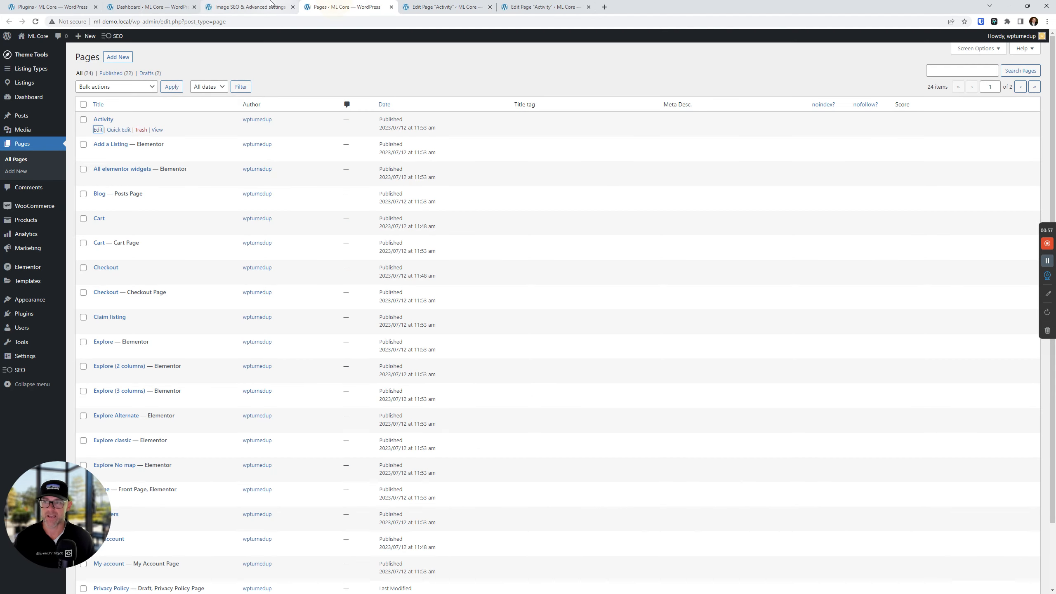
{"action": "left_click", "coordinate": [249, 7]}
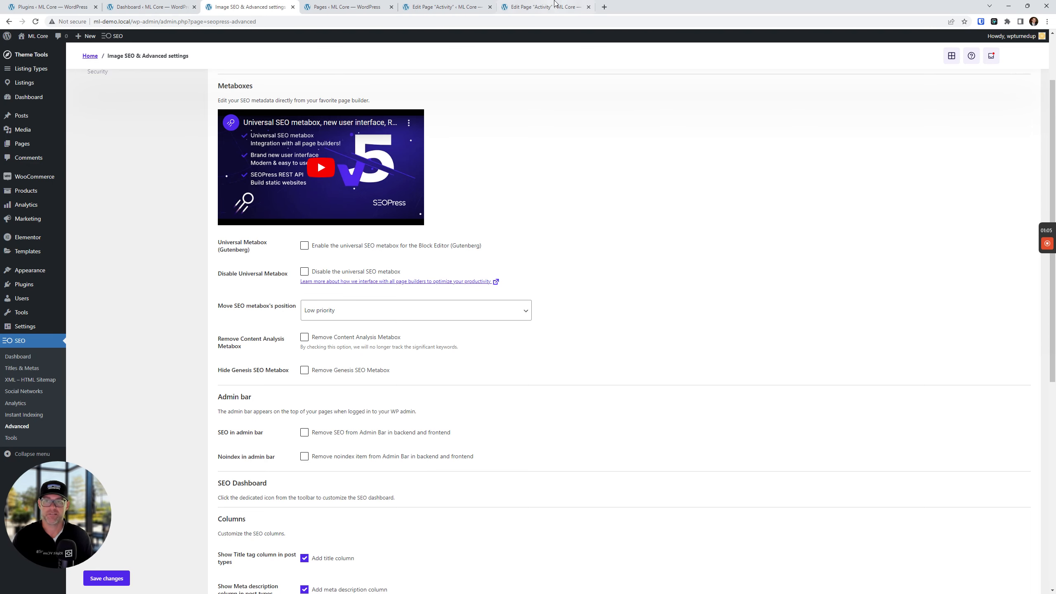
{"action": "left_click", "coordinate": [553, 6]}
{"action": "left_click", "coordinate": [457, 6]}
{"action": "left_click", "coordinate": [589, 7]}
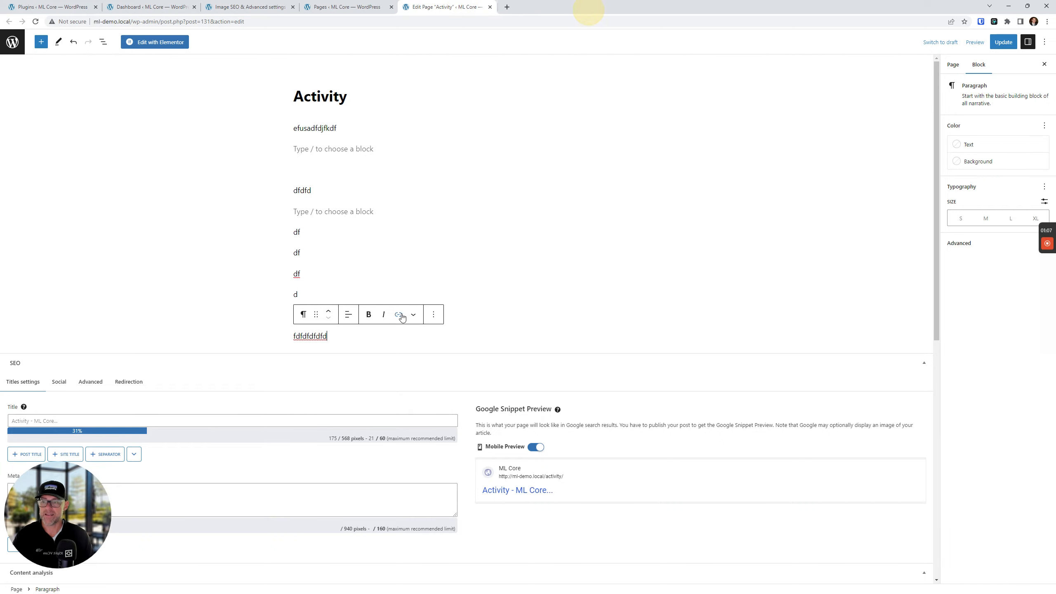
{"action": "scroll", "coordinate": [38, 270], "scroll_direction": "down", "scroll_amount": 6}
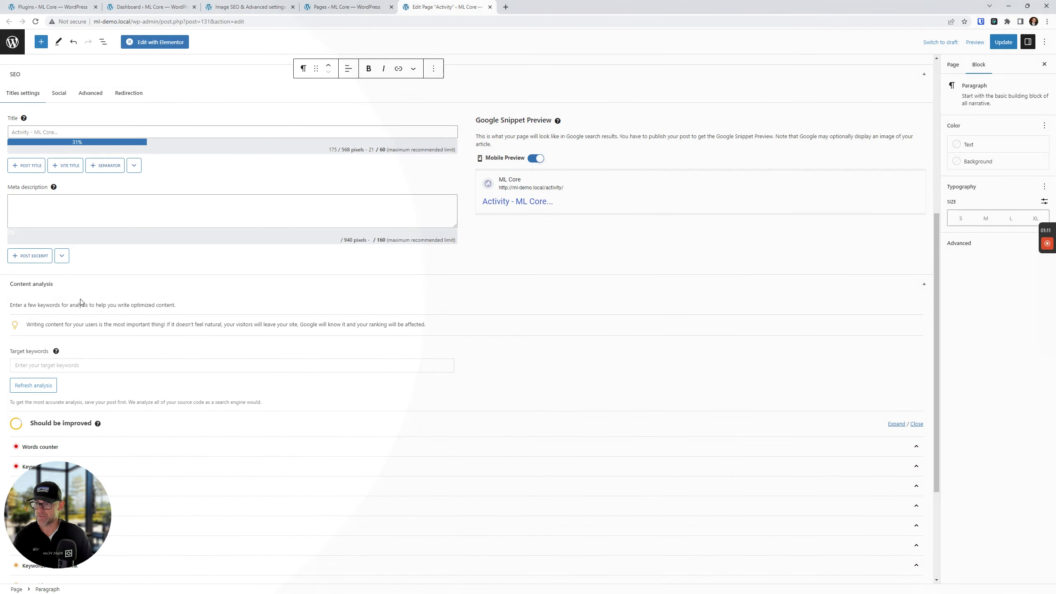
Add "mylisting" as a target keyword in the Activity page's content analysis metabox and refresh the analysis.
{"action": "scroll", "coordinate": [143, 297], "scroll_direction": "down", "scroll_amount": 3}
{"action": "left_click", "coordinate": [60, 242]}
{"action": "scroll", "coordinate": [60, 242], "scroll_direction": "down", "scroll_amount": 1}
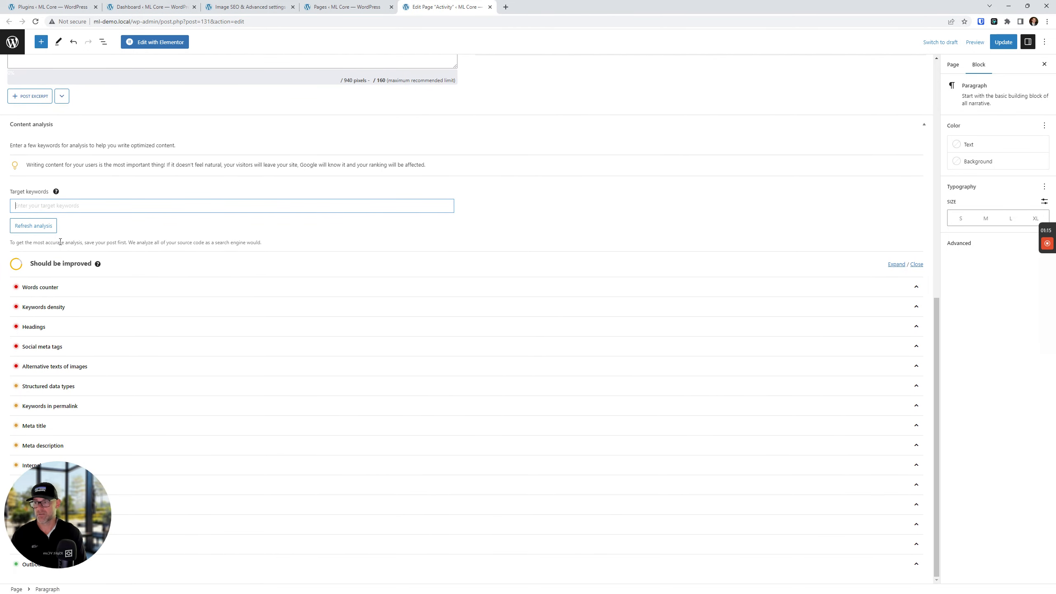
{"action": "type", "text": "mylisting"}
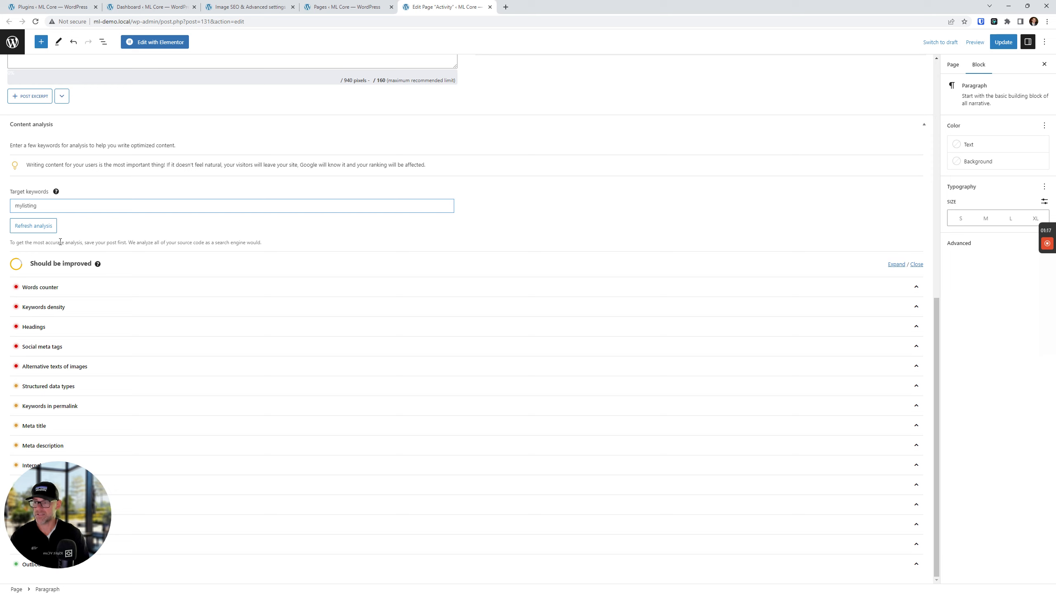
{"action": "left_click", "coordinate": [27, 229]}
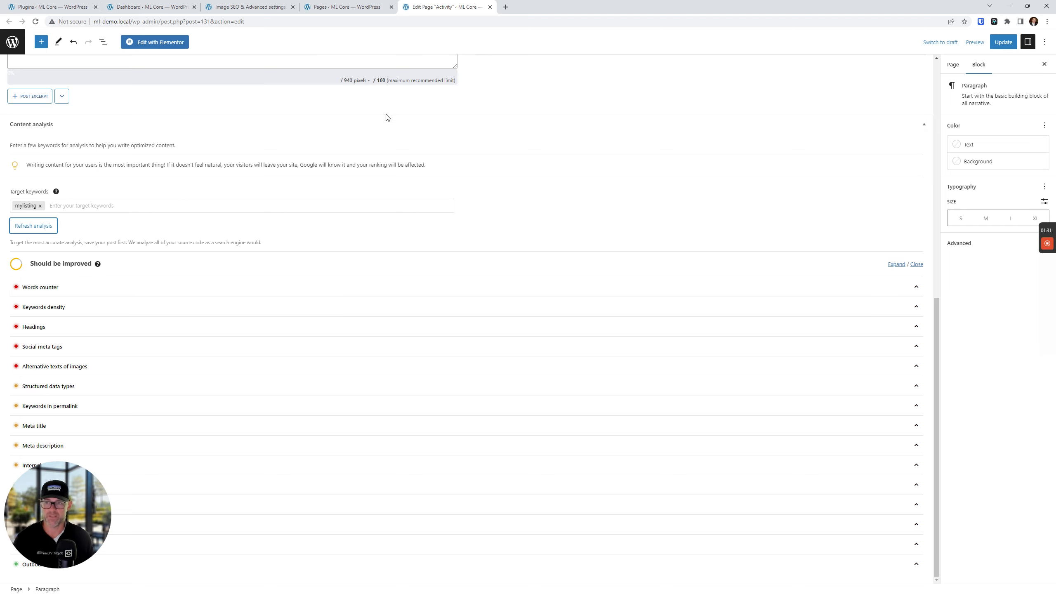
Turn on the Remove Content Analysis Metabox option in SEOPress's Appearance settings and save the changes.
{"action": "left_click", "coordinate": [112, 7]}
{"action": "left_click", "coordinate": [212, 4]}
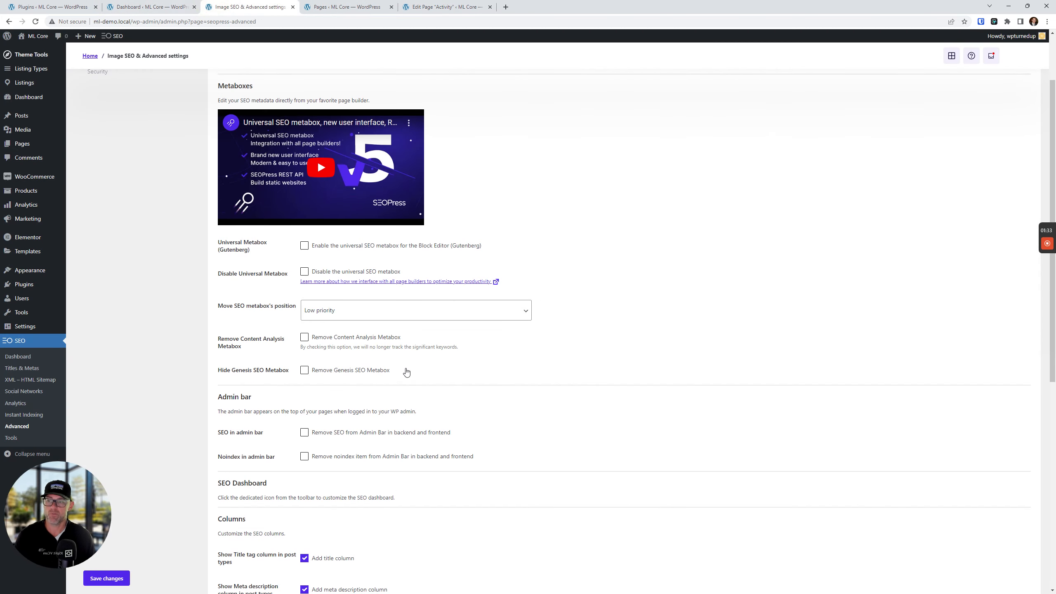
{"action": "scroll", "coordinate": [406, 370], "scroll_direction": "down", "scroll_amount": 3}
{"action": "scroll", "coordinate": [291, 226], "scroll_direction": "up", "scroll_amount": 3}
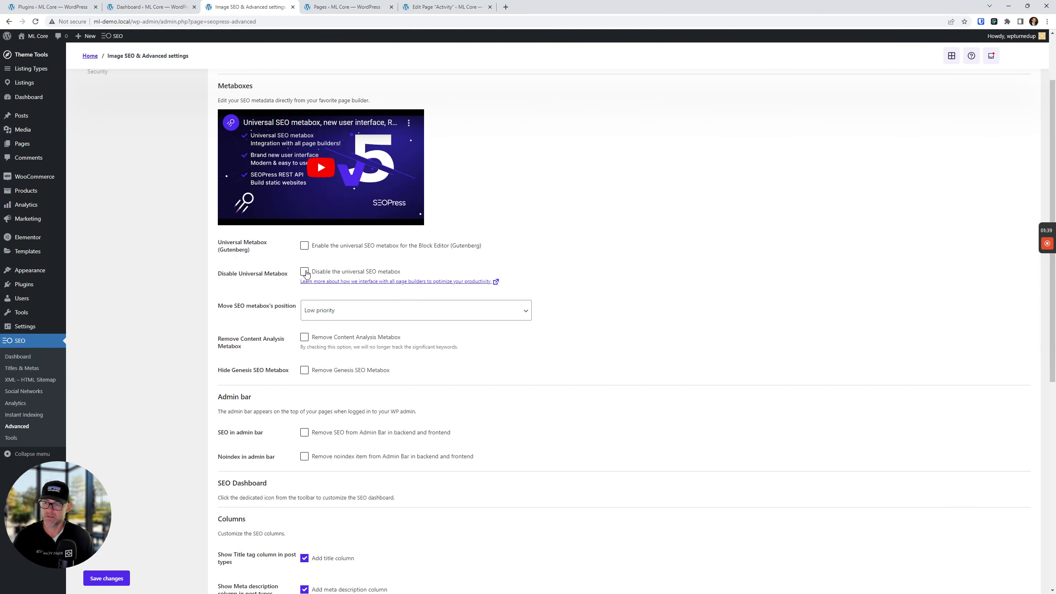
{"action": "left_click", "coordinate": [305, 272]}
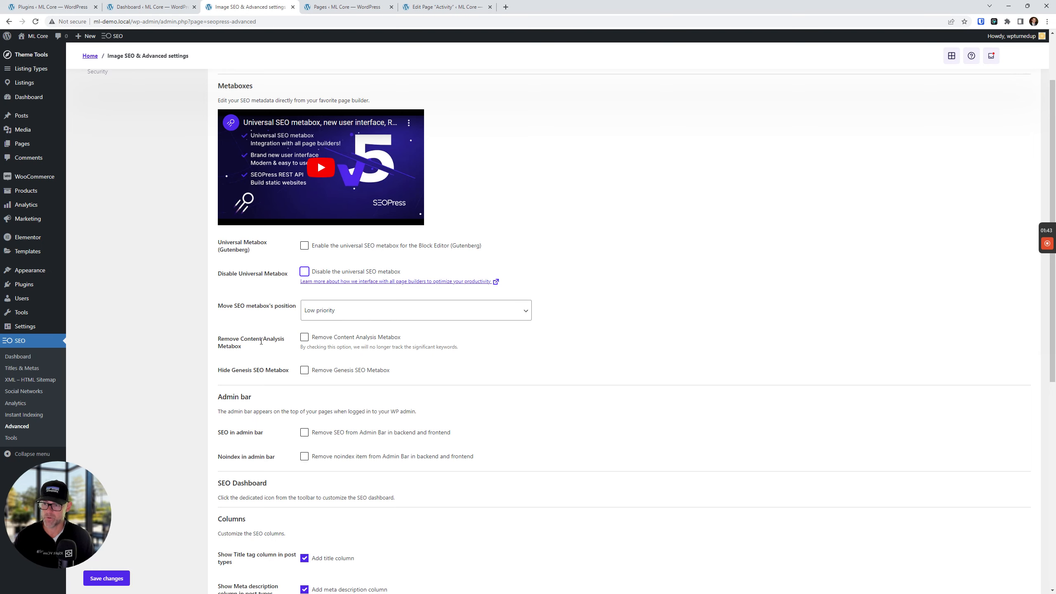
{"action": "left_click", "coordinate": [304, 337]}
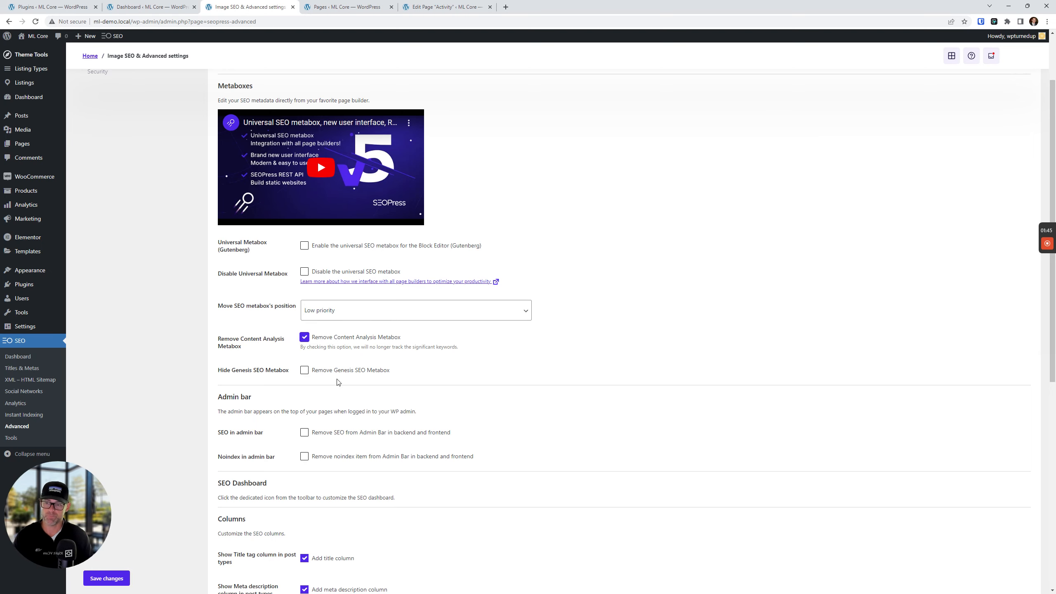
{"action": "scroll", "coordinate": [303, 326], "scroll_direction": "down", "scroll_amount": 10}
{"action": "left_click", "coordinate": [111, 551]}
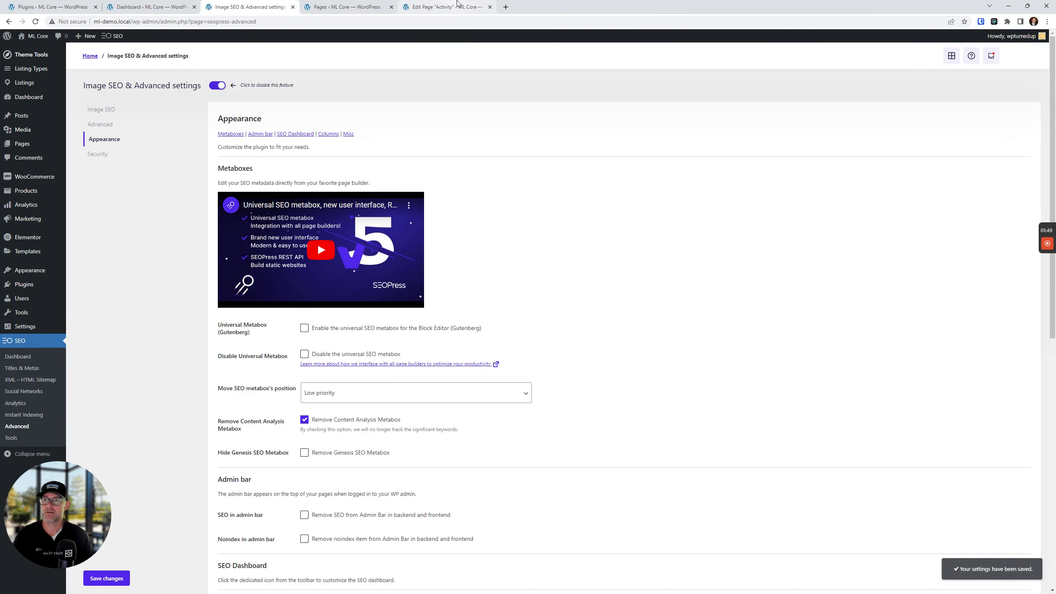
Reload the Activity page editor, discarding its unsaved changes.
{"action": "left_click", "coordinate": [445, 7]}
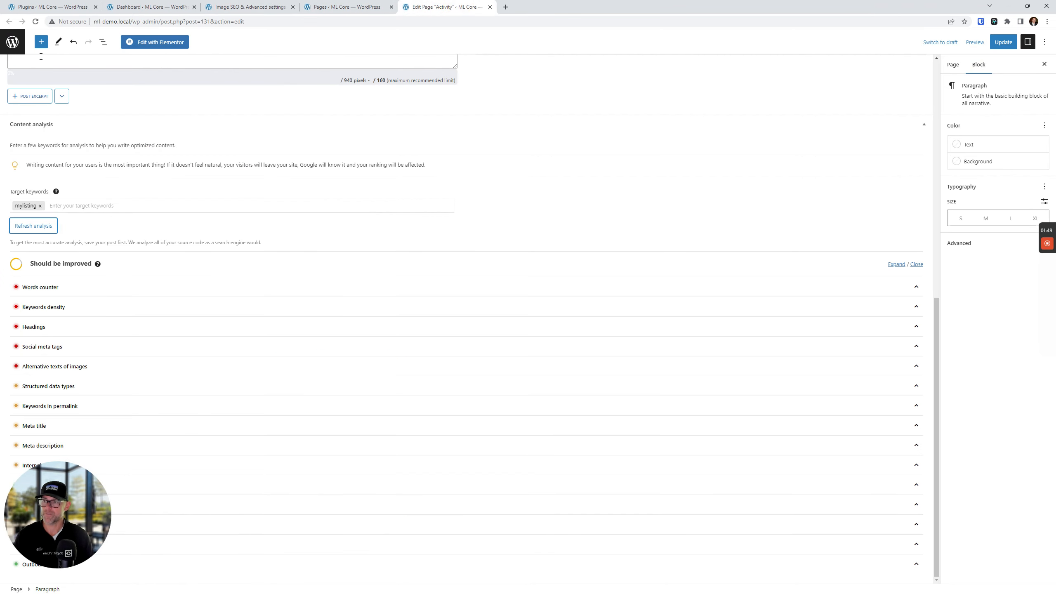
{"action": "left_click", "coordinate": [35, 23]}
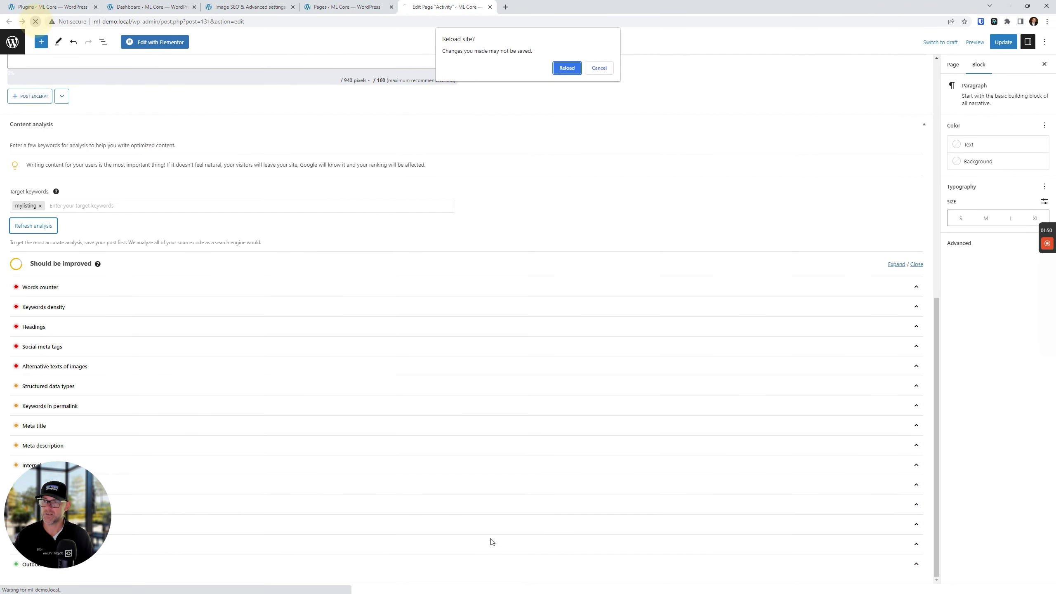
{"action": "left_click", "coordinate": [566, 66]}
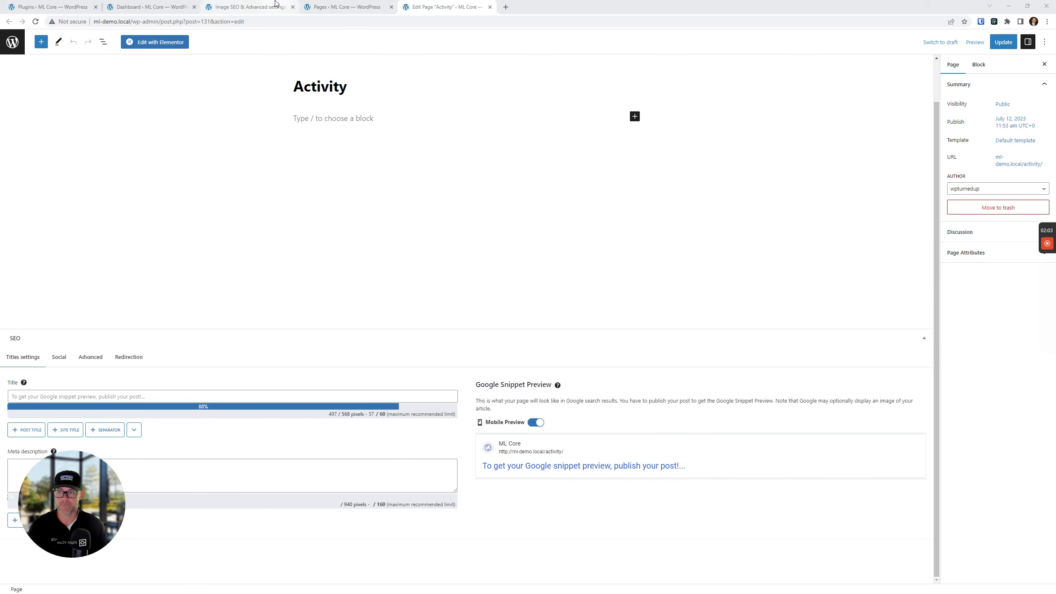
Recheck the Remove Content Analysis Metabox setting, and reload the Activity editor to inspect its metaboxes.
{"action": "left_click", "coordinate": [250, 6]}
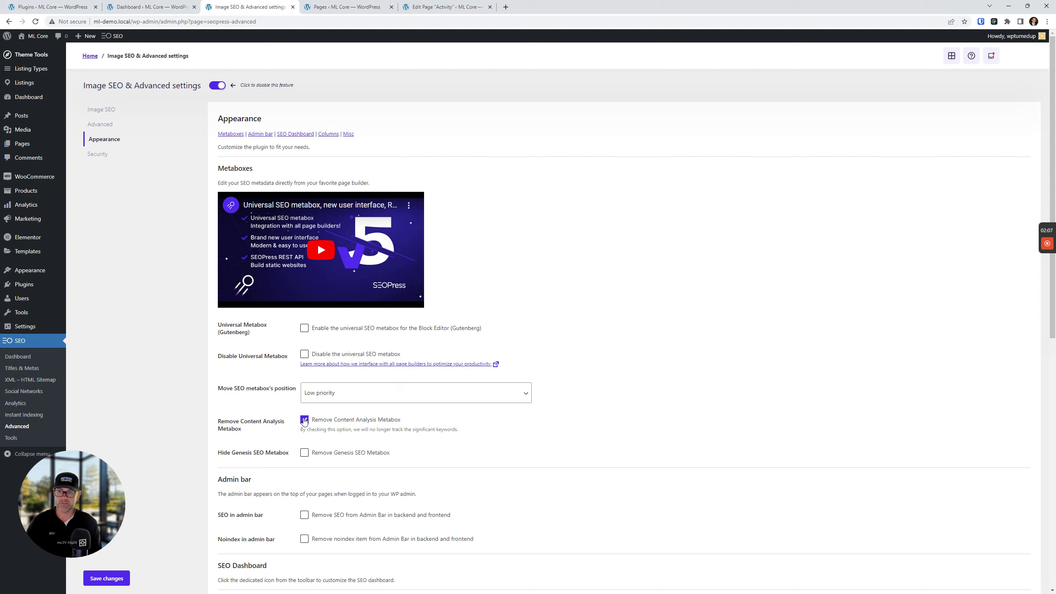
{"action": "left_click", "coordinate": [443, 7]}
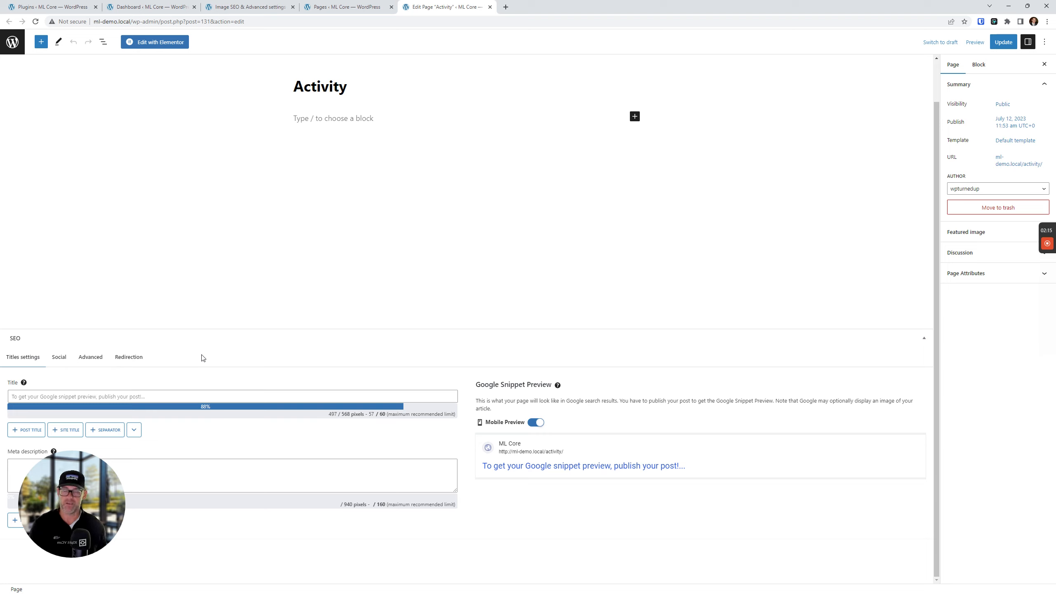
{"action": "left_click", "coordinate": [36, 22]}
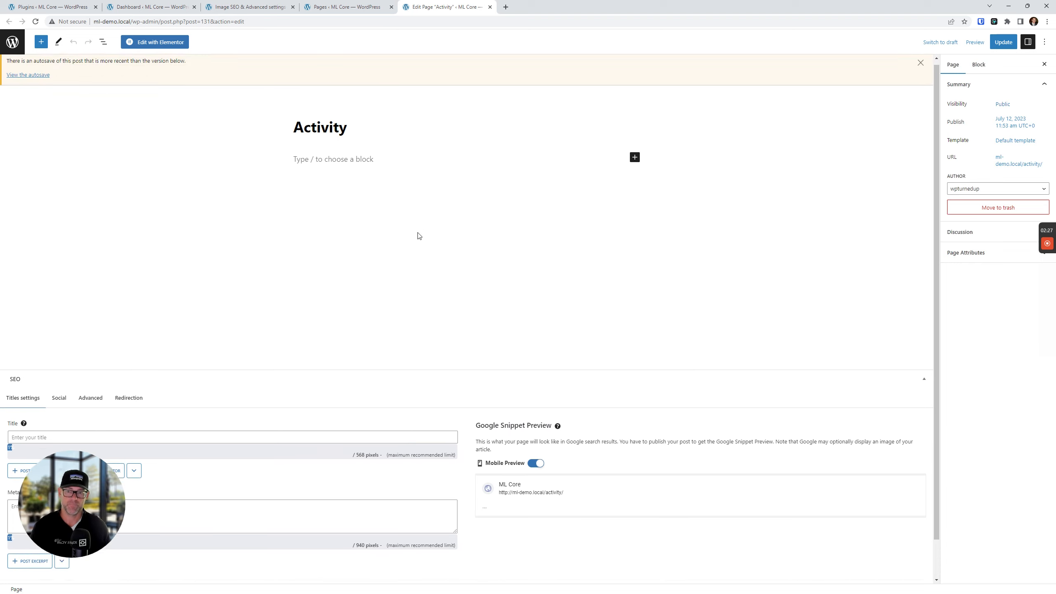
{"action": "scroll", "coordinate": [464, 378], "scroll_direction": "down", "scroll_amount": 1}
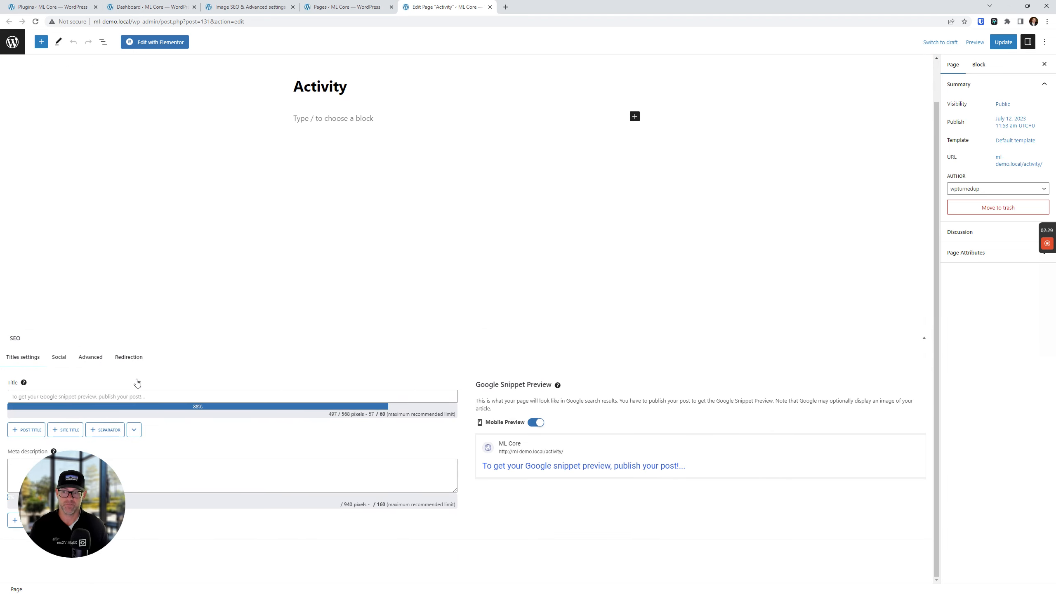
{"action": "scroll", "coordinate": [138, 384], "scroll_direction": "up", "scroll_amount": 2}
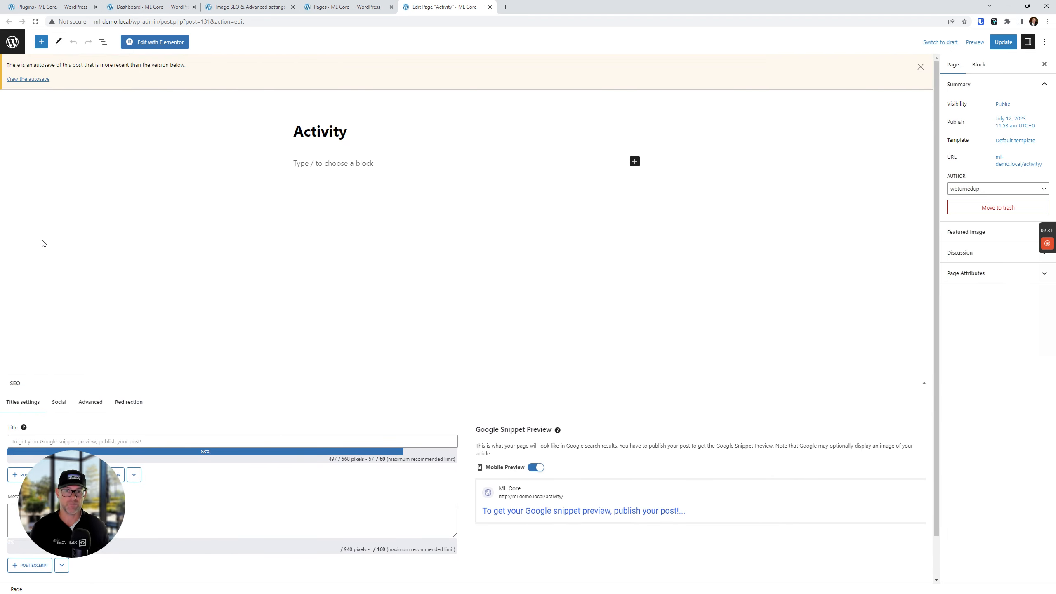
{"action": "scroll", "coordinate": [292, 418], "scroll_direction": "down", "scroll_amount": 1}
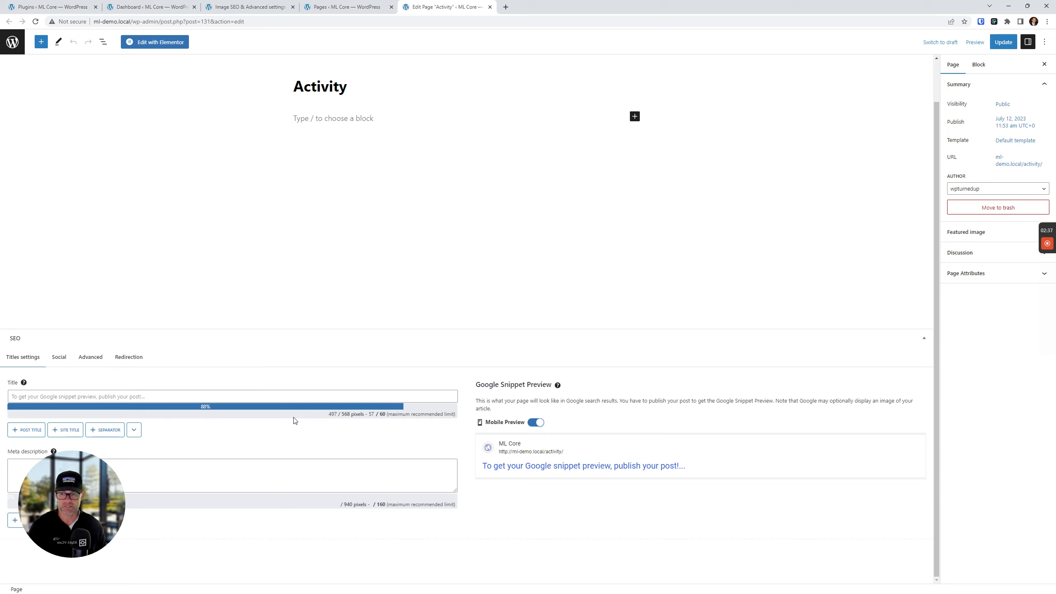
Turn on the option to remove SEO from the admin bar in backend and frontend, and save the changes.
{"action": "left_click", "coordinate": [343, 4]}
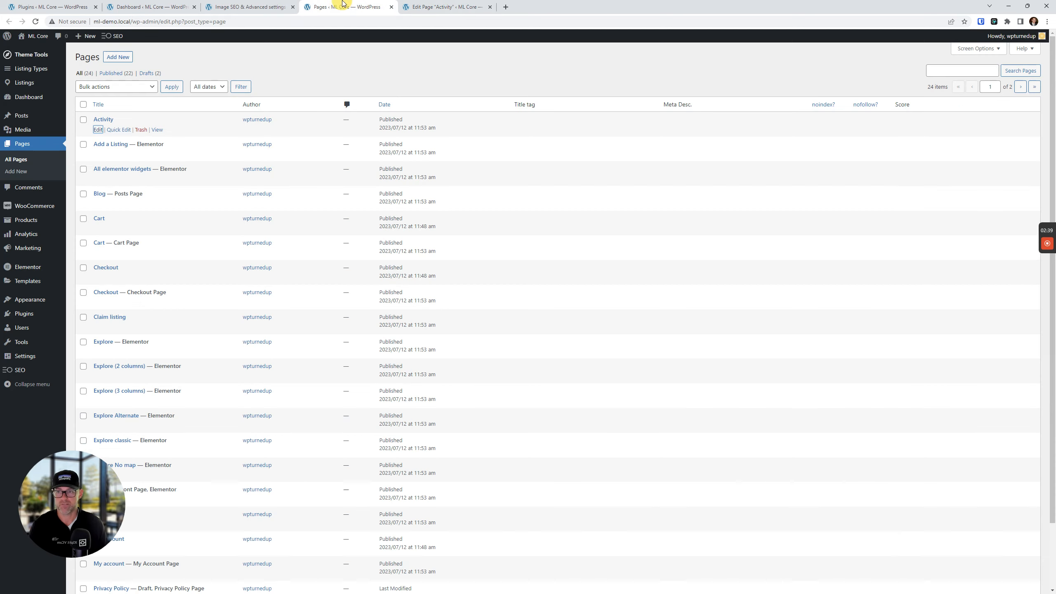
{"action": "left_click", "coordinate": [250, 6]}
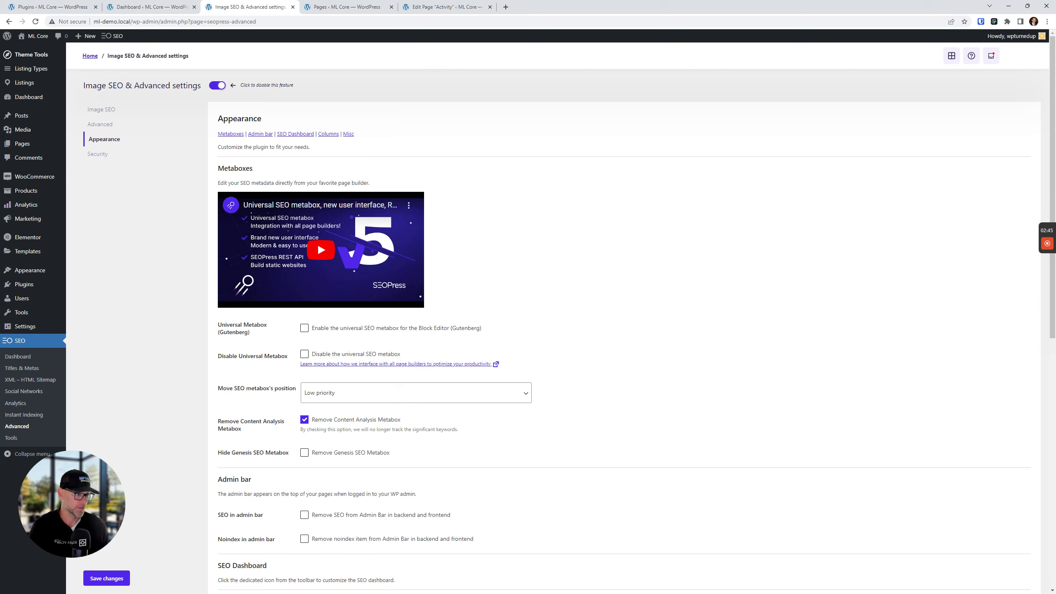
{"action": "mouse_move", "coordinate": [111, 37]}
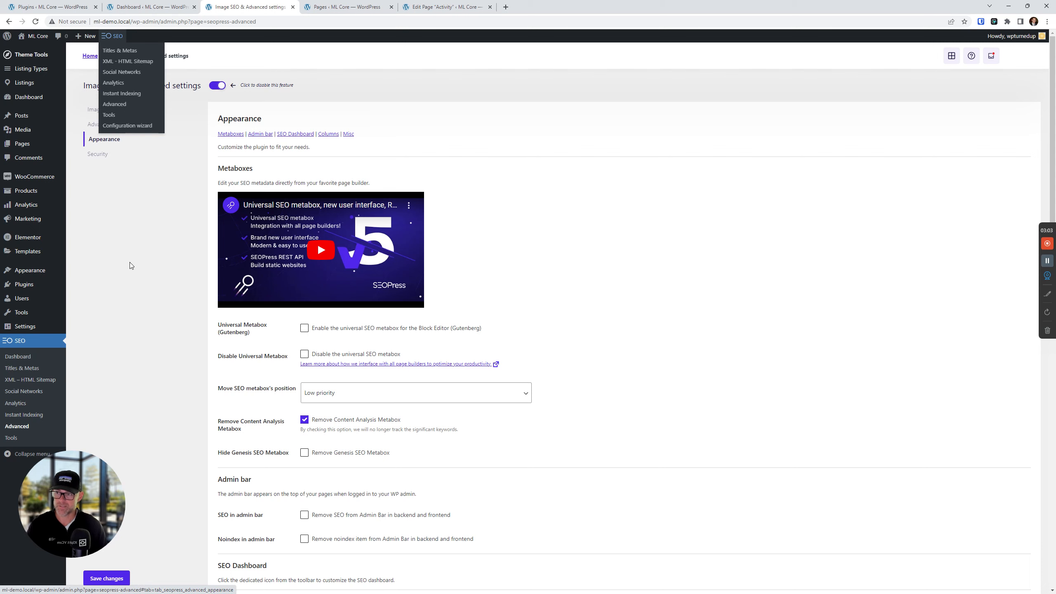
{"action": "scroll", "coordinate": [157, 310], "scroll_direction": "down", "scroll_amount": 3}
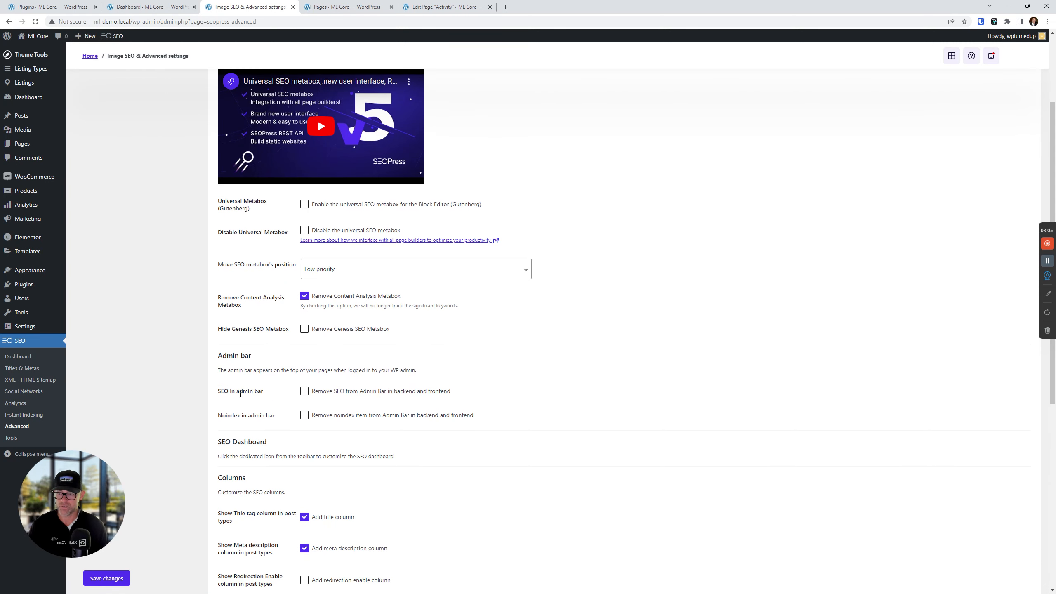
{"action": "left_click", "coordinate": [305, 391]}
{"action": "left_click", "coordinate": [119, 580]}
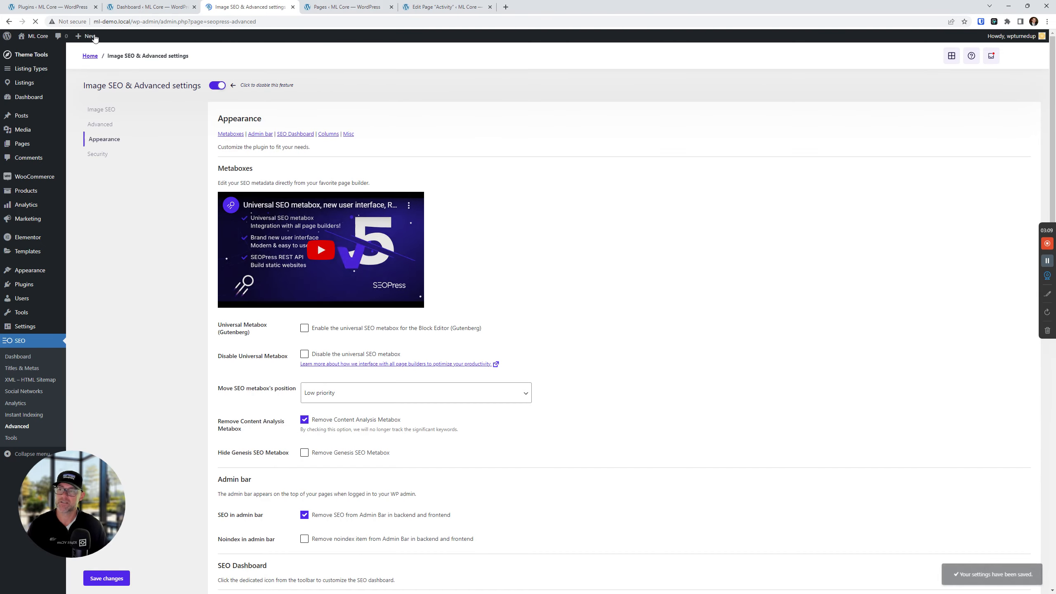
Review the metabox and admin bar options, switching Remove Genesis SEO Metabox on and back off.
{"action": "scroll", "coordinate": [149, 369], "scroll_direction": "down", "scroll_amount": 6}
{"action": "scroll", "coordinate": [150, 369], "scroll_direction": "up", "scroll_amount": 5}
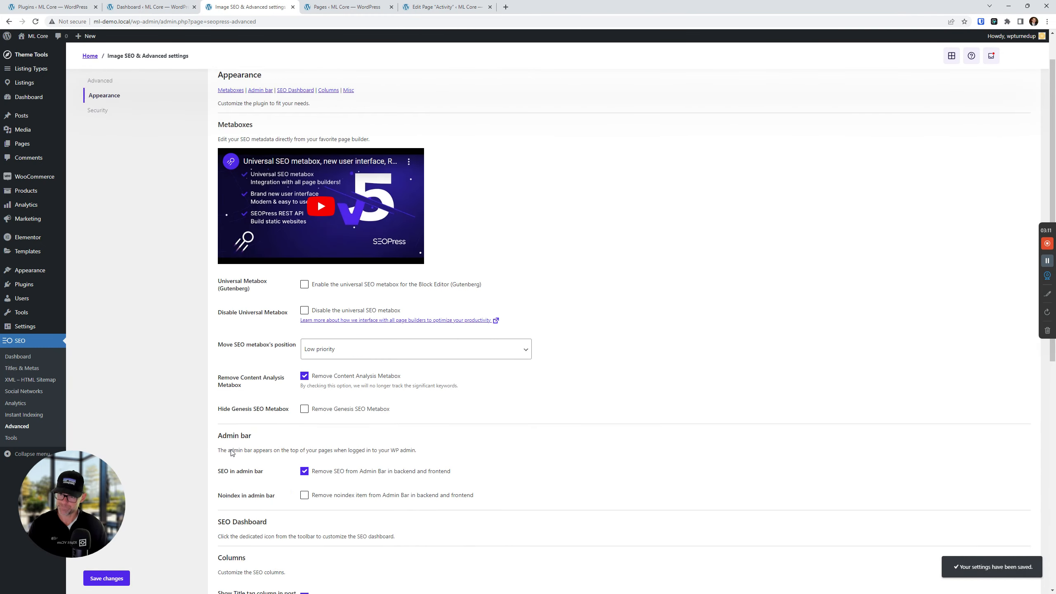
{"action": "scroll", "coordinate": [191, 399], "scroll_direction": "down", "scroll_amount": 4}
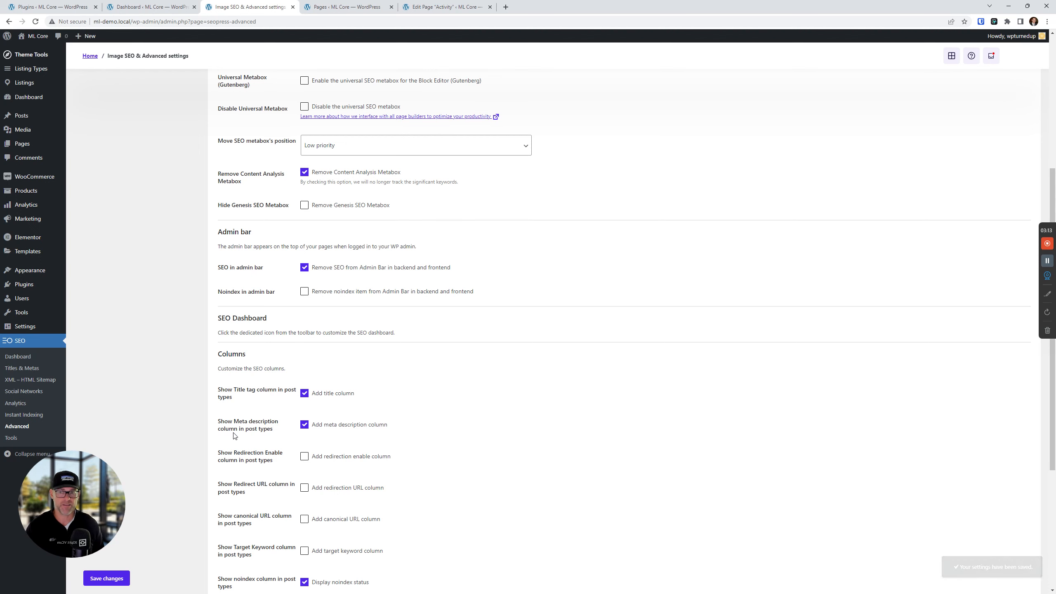
{"action": "scroll", "coordinate": [419, 469], "scroll_direction": "up", "scroll_amount": 5}
{"action": "scroll", "coordinate": [425, 458], "scroll_direction": "down", "scroll_amount": 4}
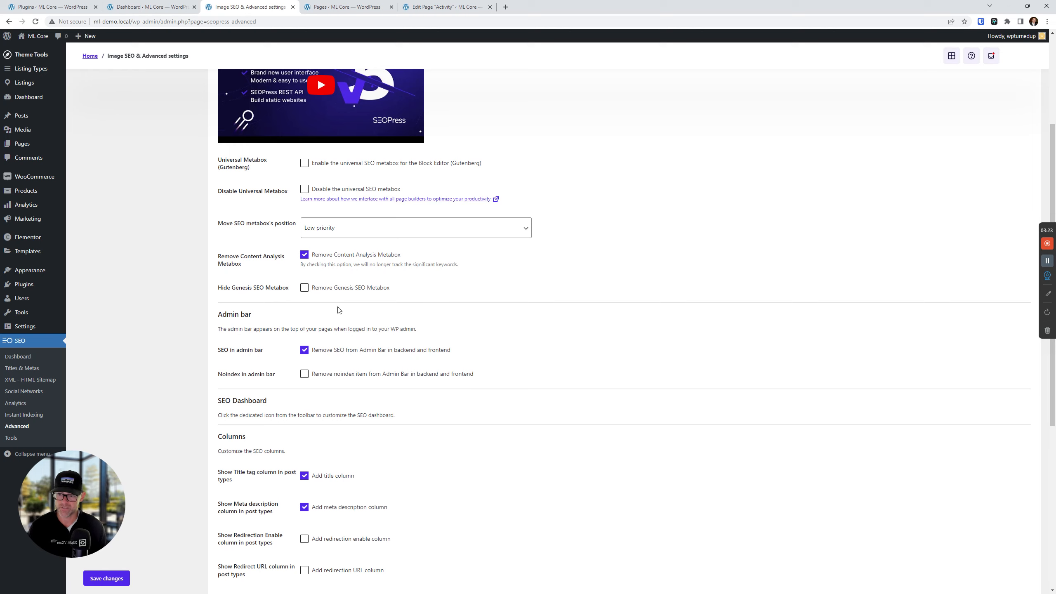
{"action": "scroll", "coordinate": [391, 337], "scroll_direction": "down", "scroll_amount": 1}
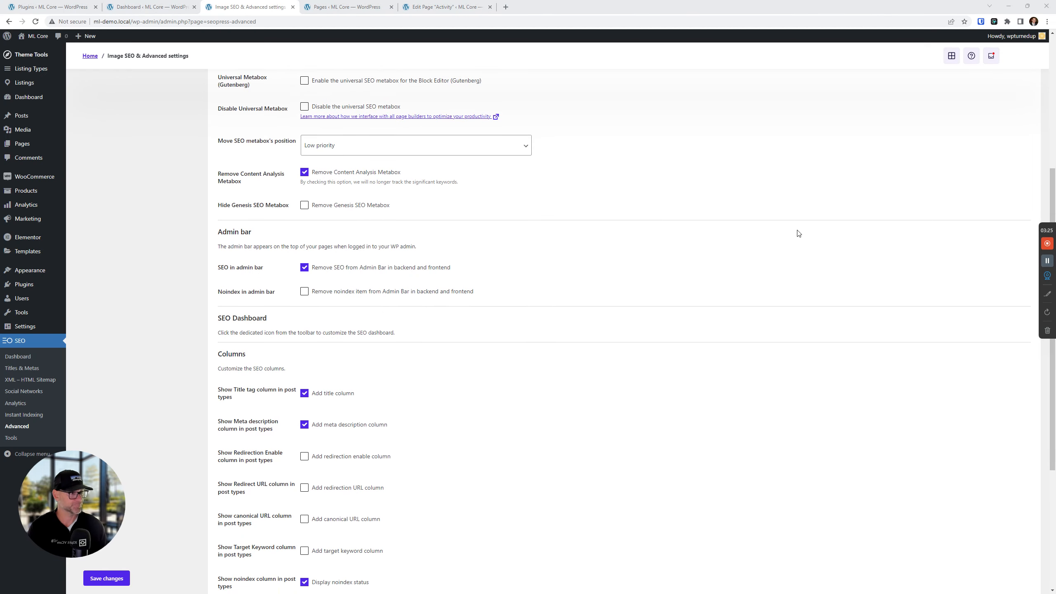
{"action": "scroll", "coordinate": [691, 238], "scroll_direction": "up", "scroll_amount": 5}
{"action": "scroll", "coordinate": [416, 316], "scroll_direction": "down", "scroll_amount": 5}
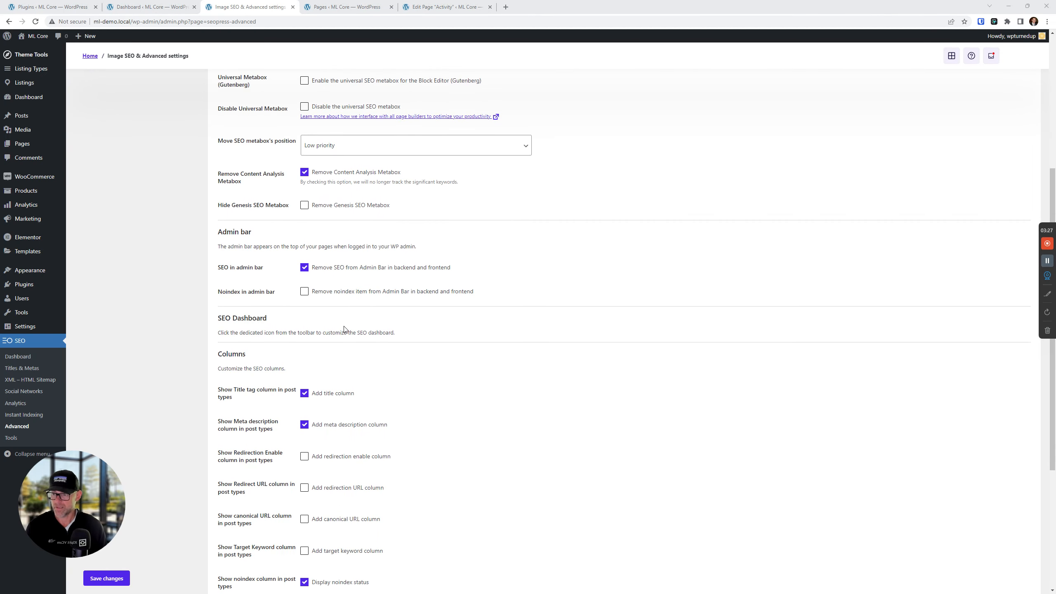
{"action": "left_click", "coordinate": [305, 205]}
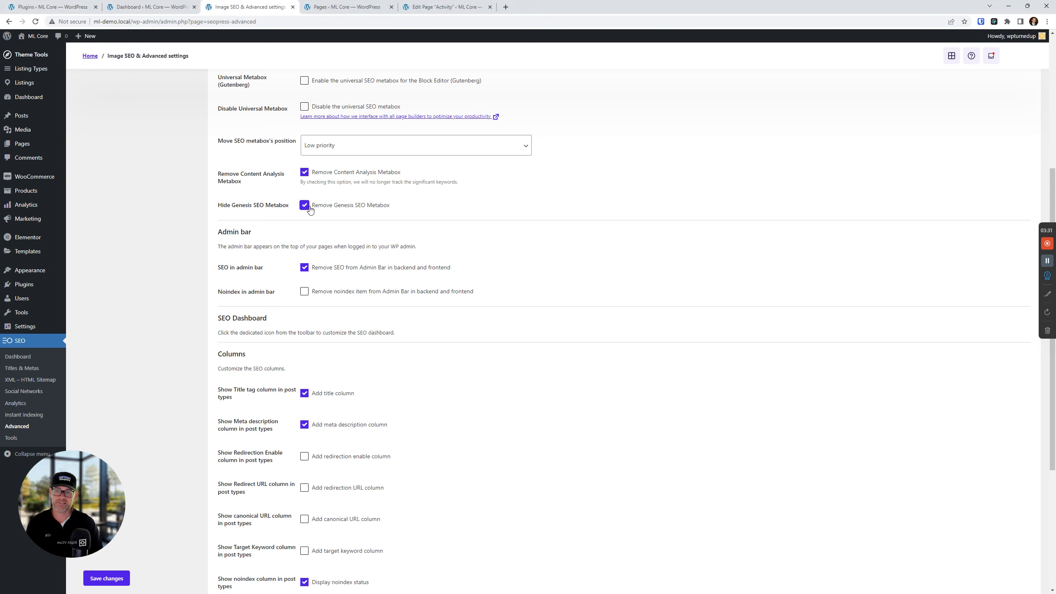
{"action": "left_click", "coordinate": [307, 207]}
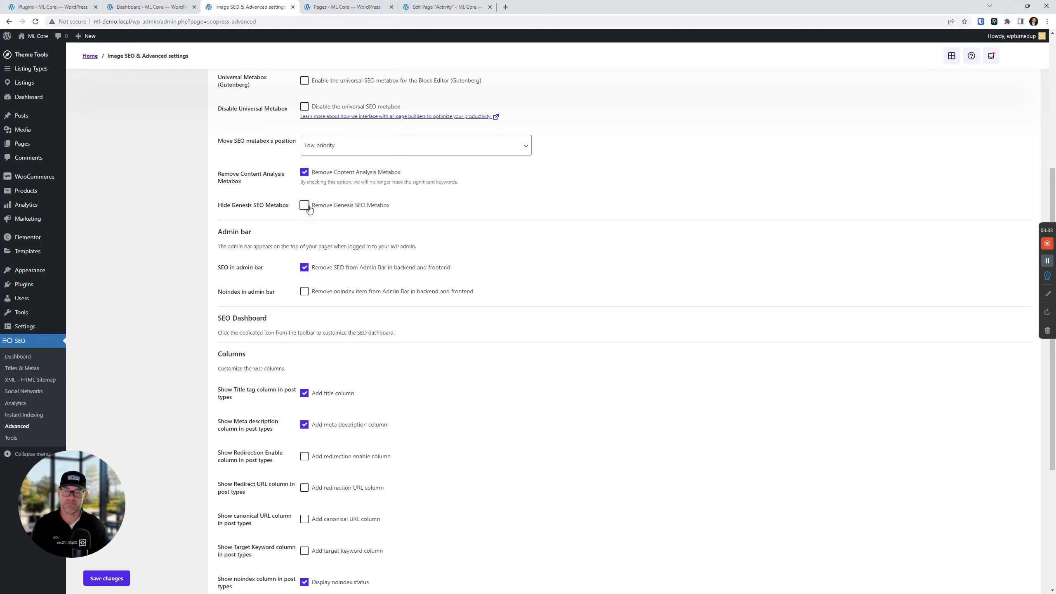
Review the post type column options and the Misc section of the Appearance settings.
{"action": "scroll", "coordinate": [436, 238], "scroll_direction": "down", "scroll_amount": 3}
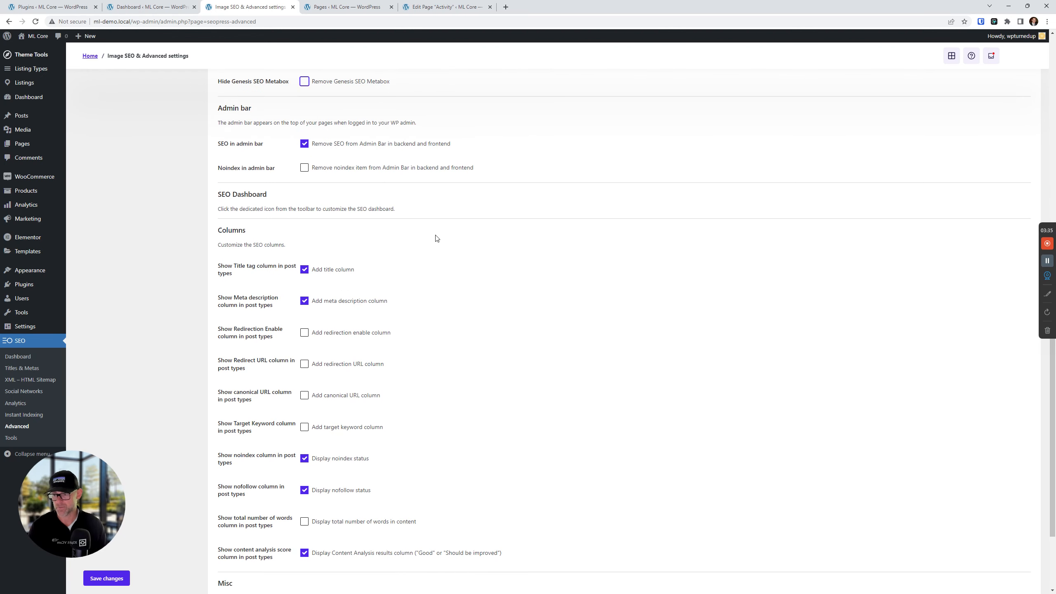
{"action": "scroll", "coordinate": [438, 242], "scroll_direction": "down", "scroll_amount": 3}
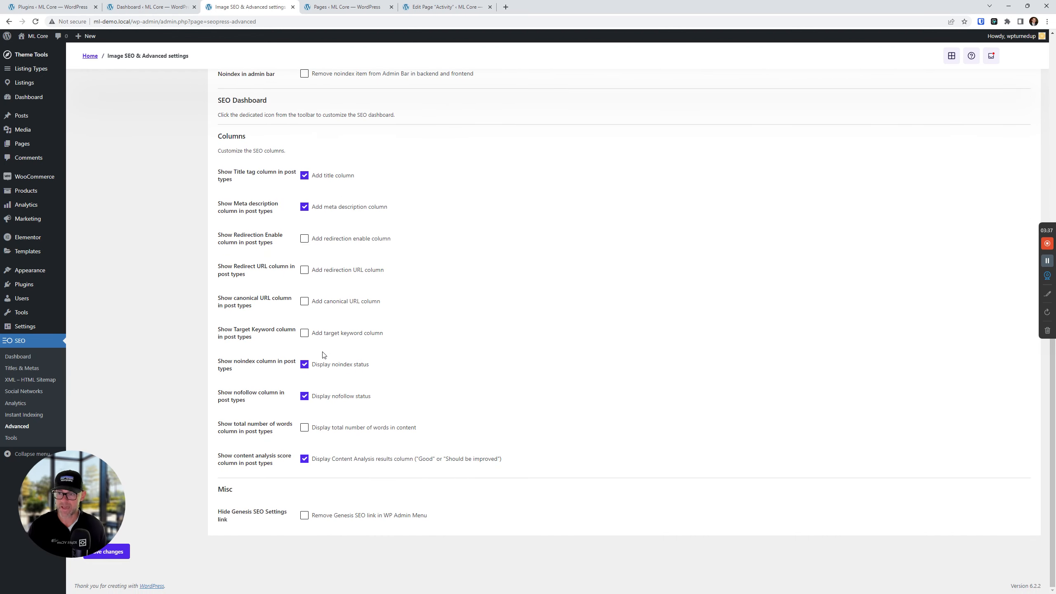
{"action": "scroll", "coordinate": [324, 355], "scroll_direction": "up", "scroll_amount": 3}
{"action": "scroll", "coordinate": [416, 457], "scroll_direction": "down", "scroll_amount": 3}
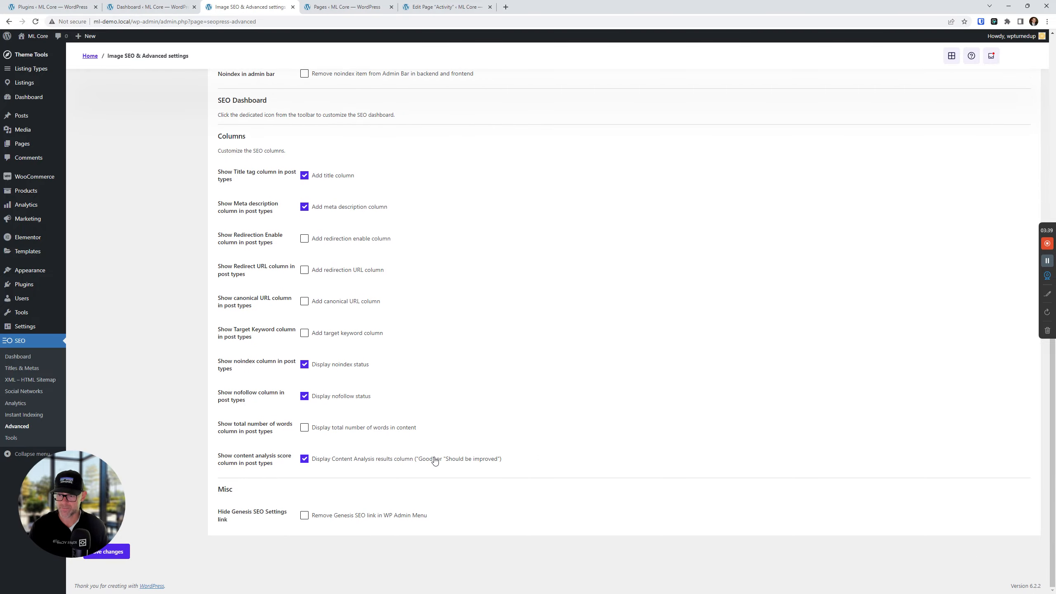
{"action": "scroll", "coordinate": [433, 442], "scroll_direction": "up", "scroll_amount": 10}
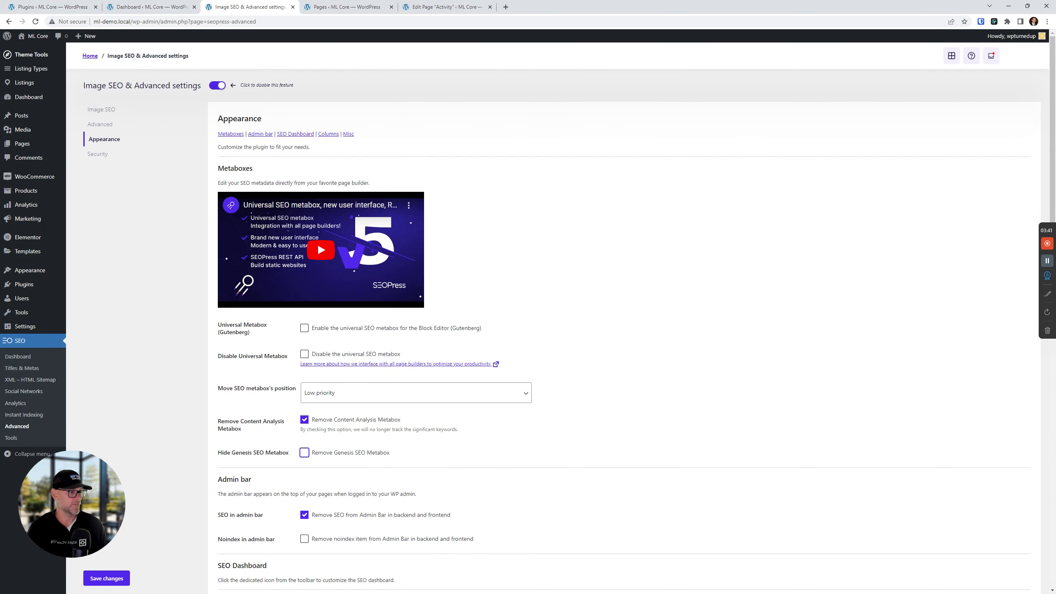
Open the Security settings and review the user role restrictions for SEOPress metaboxes and settings pages.
{"action": "left_click", "coordinate": [99, 156]}
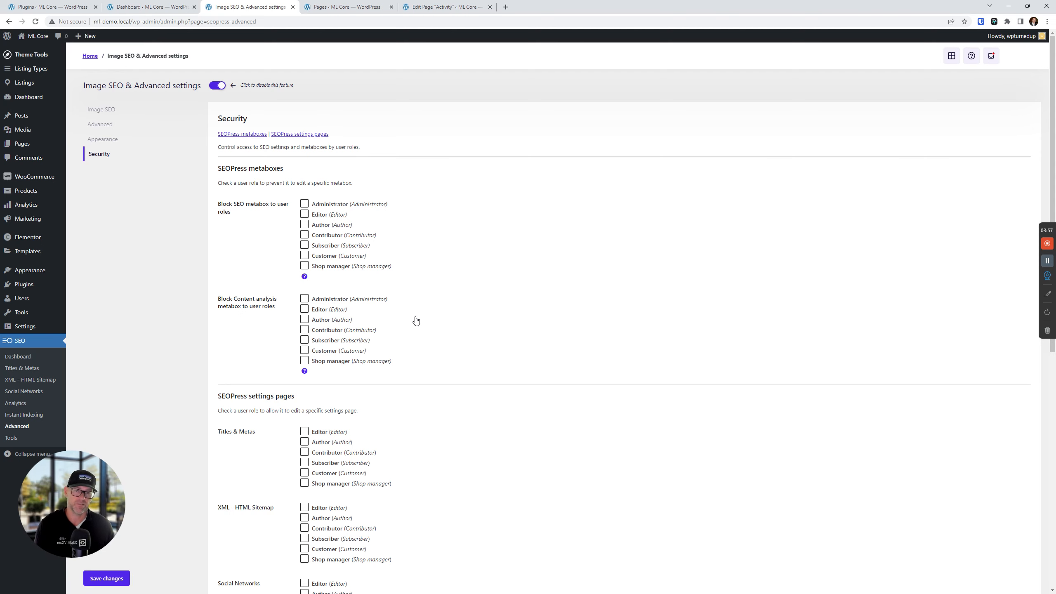
{"action": "scroll", "coordinate": [415, 358], "scroll_direction": "down", "scroll_amount": 6}
{"action": "scroll", "coordinate": [413, 359], "scroll_direction": "up", "scroll_amount": 8}
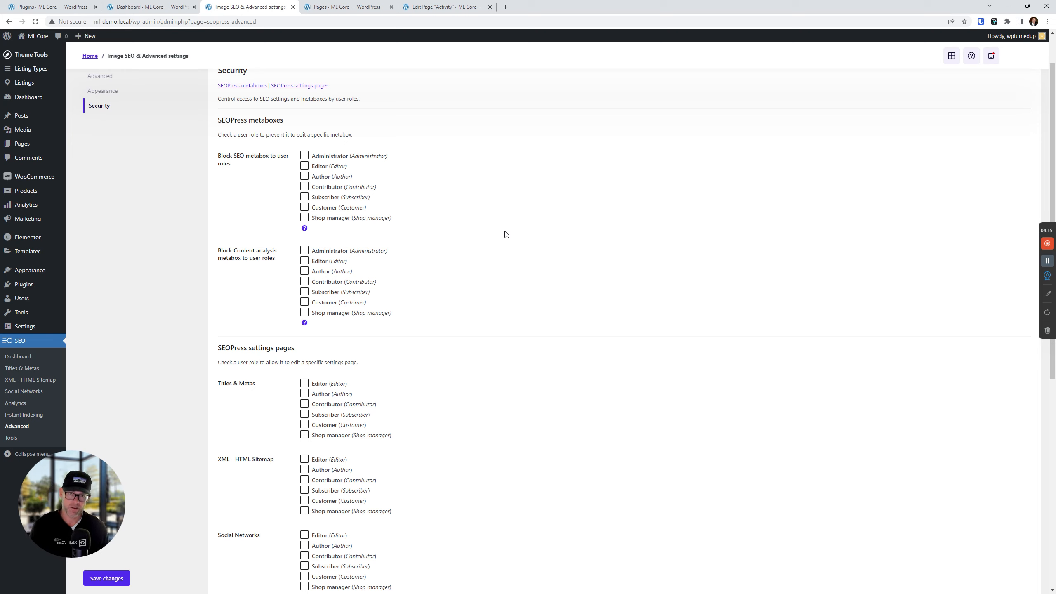
Tick Administrator and Editor under Block SEO metabox to user roles, and clear both roles again.
{"action": "left_click", "coordinate": [305, 155]}
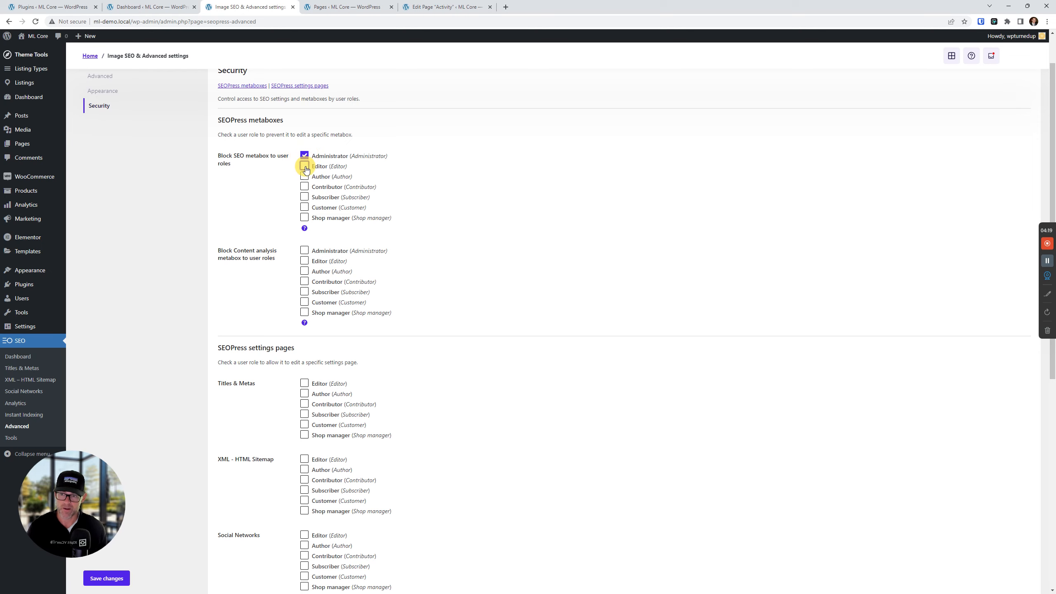
{"action": "left_click", "coordinate": [305, 165]}
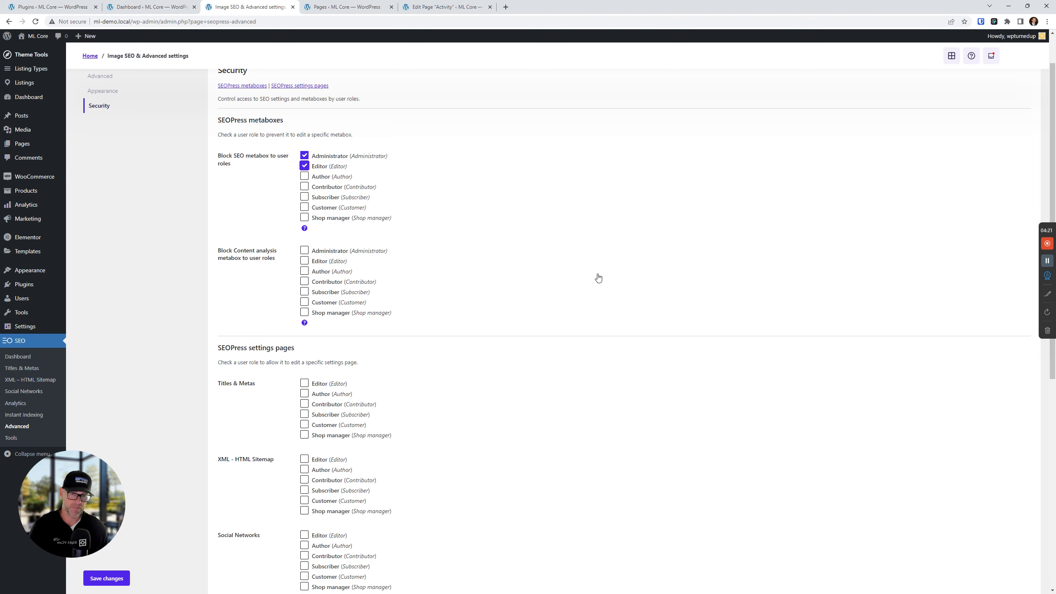
{"action": "scroll", "coordinate": [594, 280], "scroll_direction": "up", "scroll_amount": 2}
{"action": "left_click", "coordinate": [305, 214]}
{"action": "left_click", "coordinate": [306, 205]}
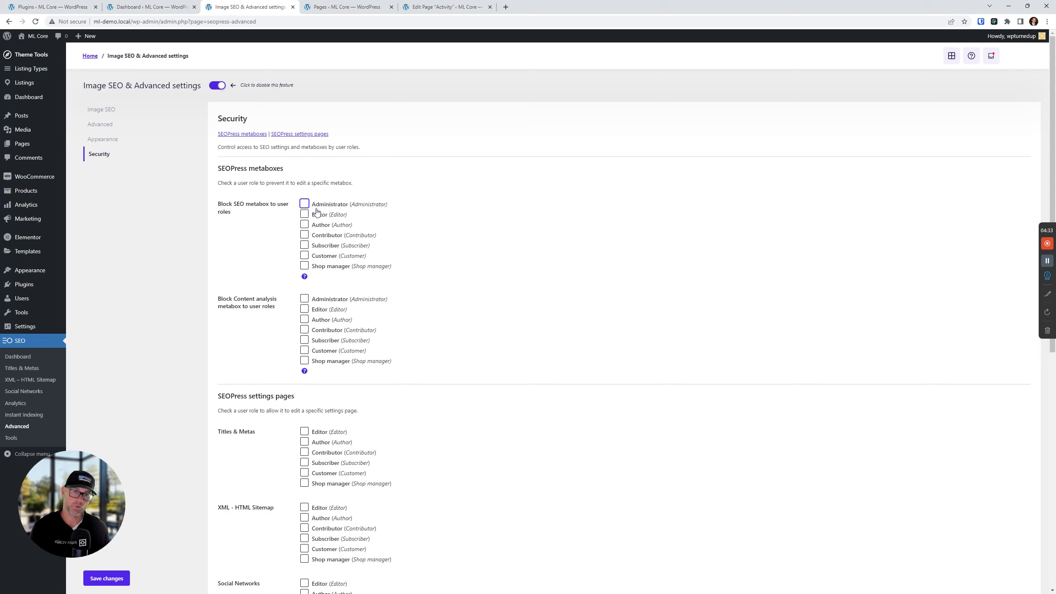
{"action": "scroll", "coordinate": [332, 297], "scroll_direction": "down", "scroll_amount": 1}
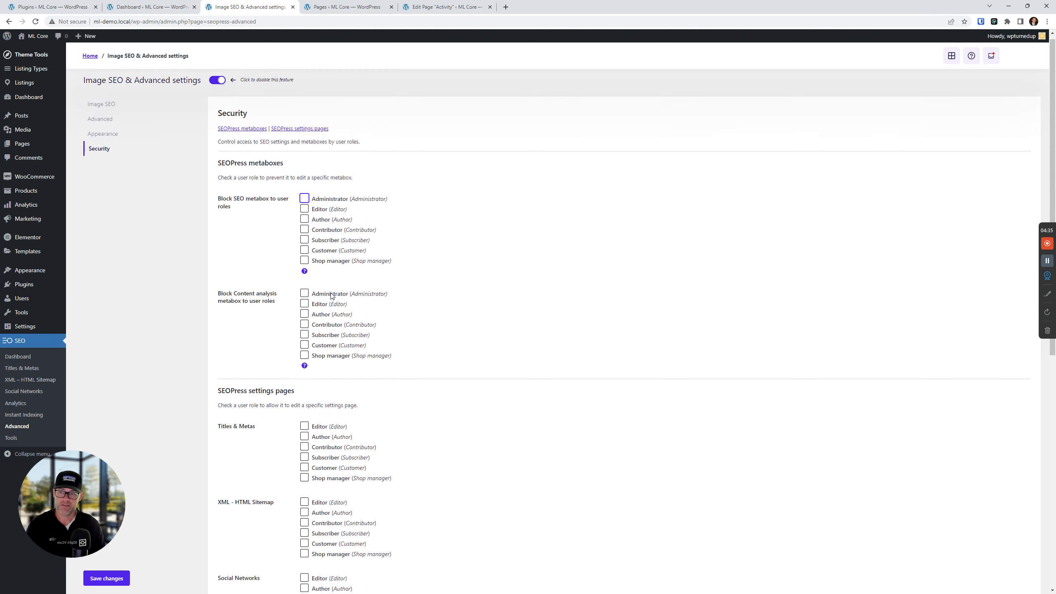
{"action": "scroll", "coordinate": [332, 296], "scroll_direction": "up", "scroll_amount": 1}
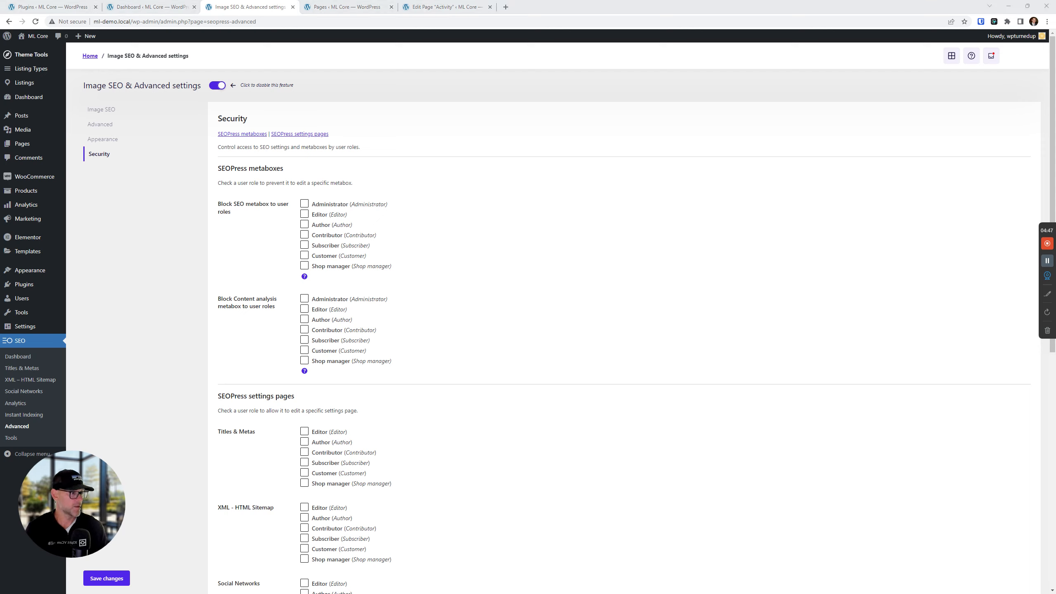
Close the advanced settings, Pages list and page editor browser tabs and return to the SEOPress dashboard.
{"action": "left_click", "coordinate": [130, 6]}
{"action": "left_click", "coordinate": [275, 7]}
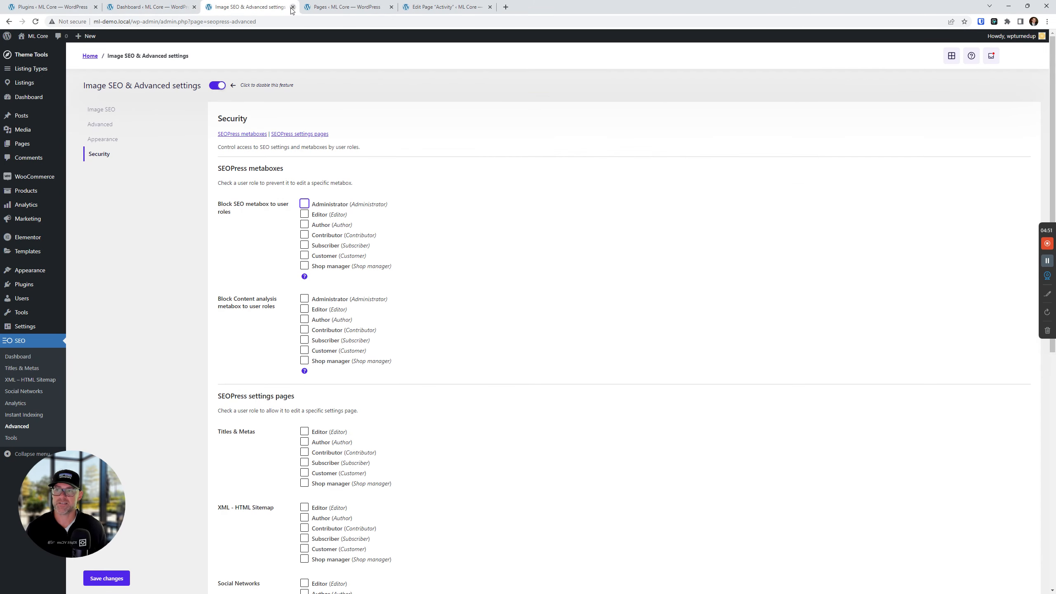
{"action": "left_click", "coordinate": [293, 7]}
{"action": "left_click", "coordinate": [293, 7]}
{"action": "left_click", "coordinate": [293, 7]}
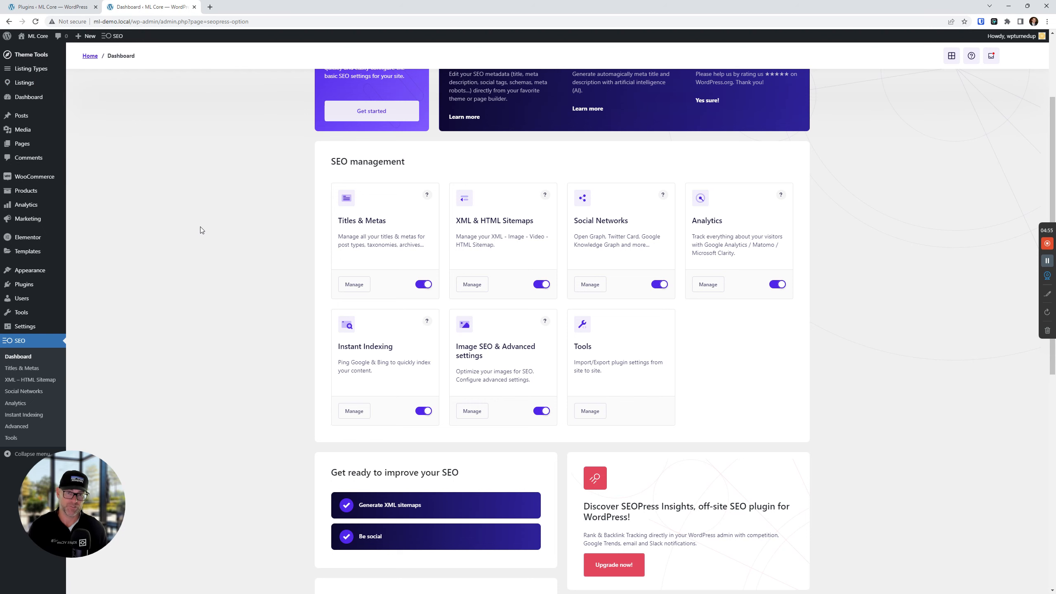
{"action": "scroll", "coordinate": [199, 233], "scroll_direction": "up", "scroll_amount": 3}
{"action": "scroll", "coordinate": [227, 262], "scroll_direction": "down", "scroll_amount": 2}
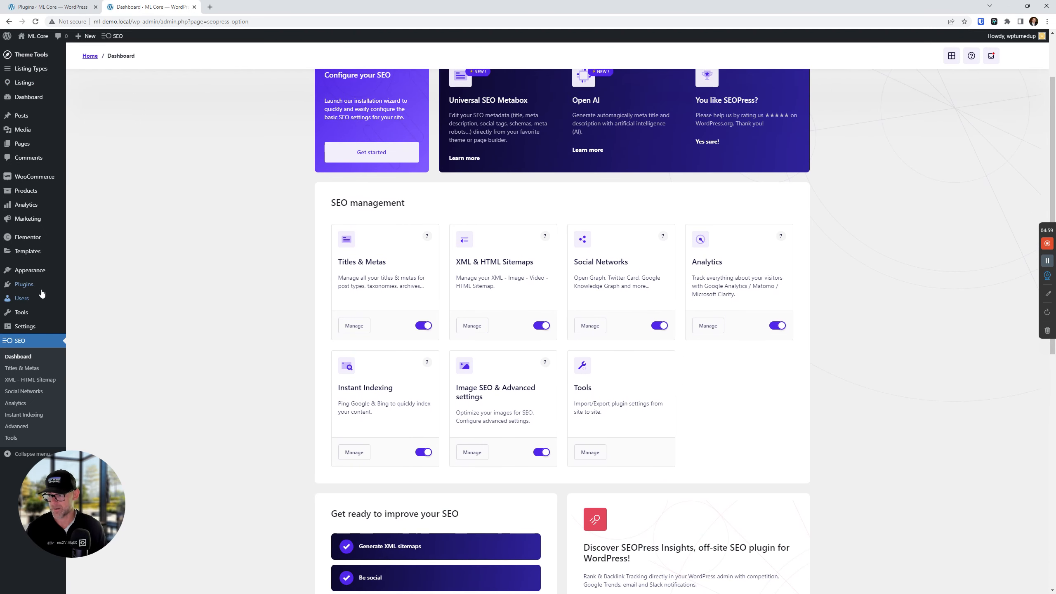
Go to the Add Plugins page in the Plugins browser tab and open the zip upload form.
{"action": "mouse_move", "coordinate": [22, 290]}
{"action": "left_click", "coordinate": [84, 297]}
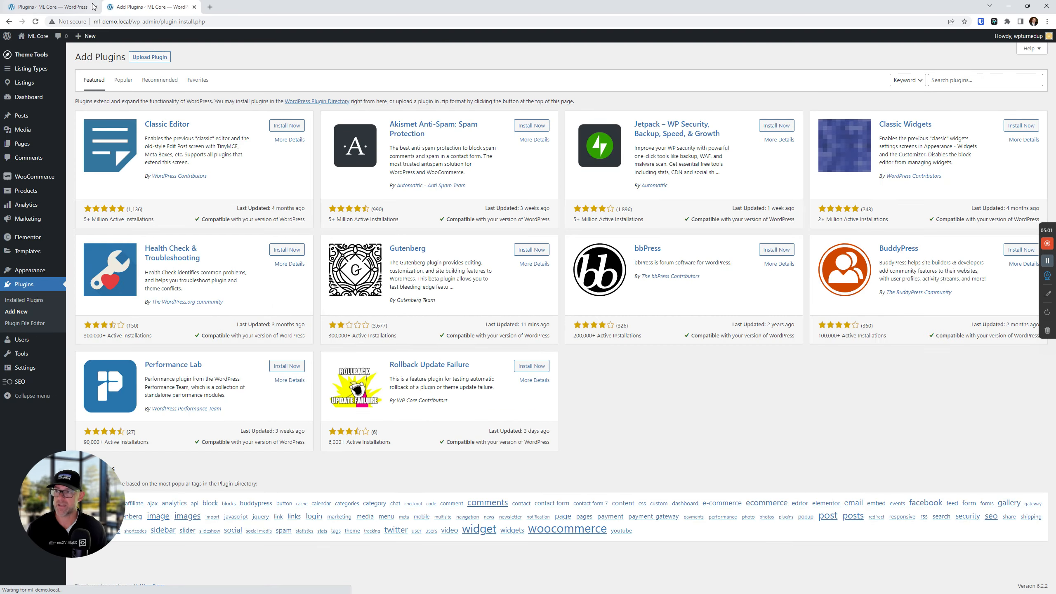
{"action": "left_click", "coordinate": [94, 6]}
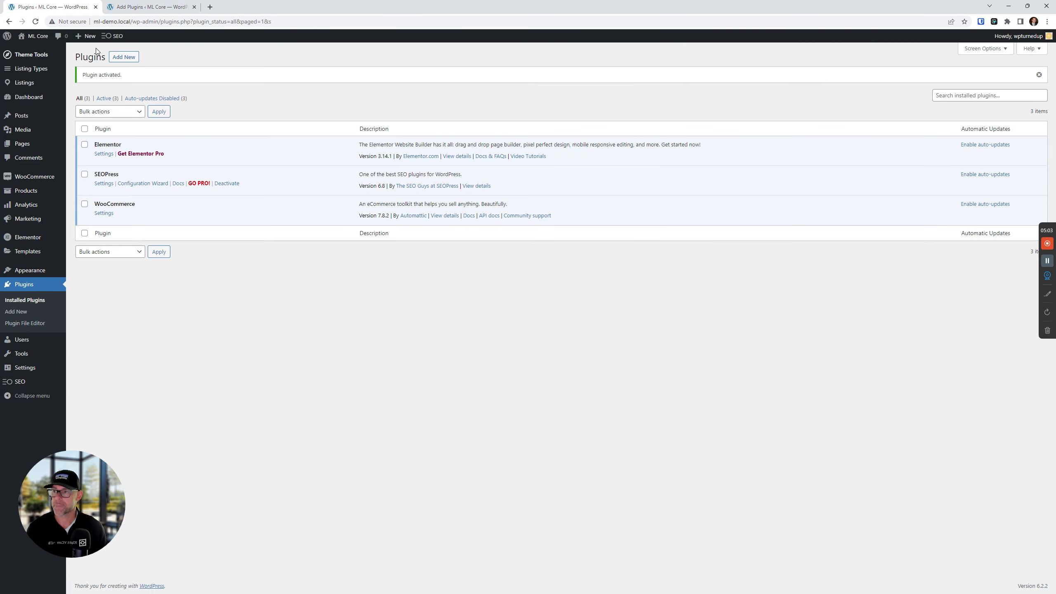
{"action": "left_click", "coordinate": [116, 59]}
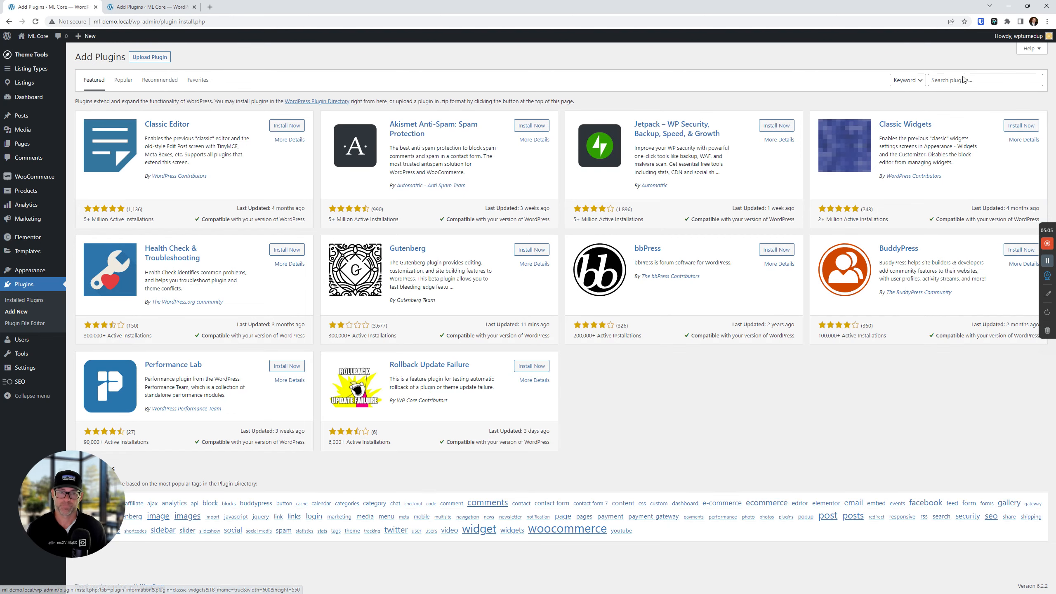
{"action": "left_click", "coordinate": [169, 60]}
Install the plugin from wp-seopress-pro-6-8.zip in the Downloads folder and activate it.
{"action": "left_click", "coordinate": [506, 131]}
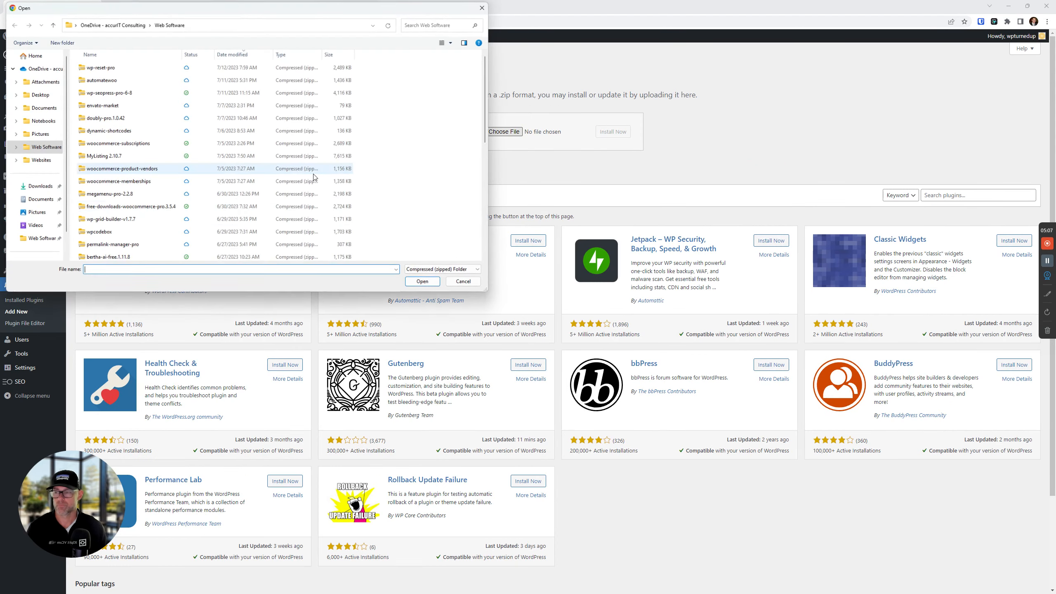
{"action": "left_click", "coordinate": [42, 107]}
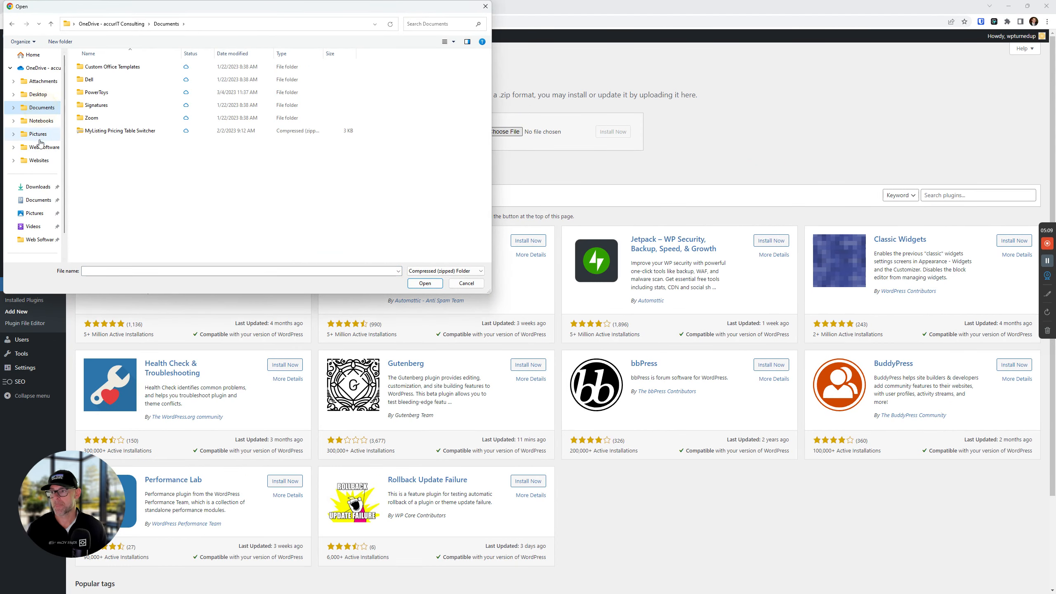
{"action": "left_click", "coordinate": [39, 188]}
{"action": "double_click", "coordinate": [109, 79]}
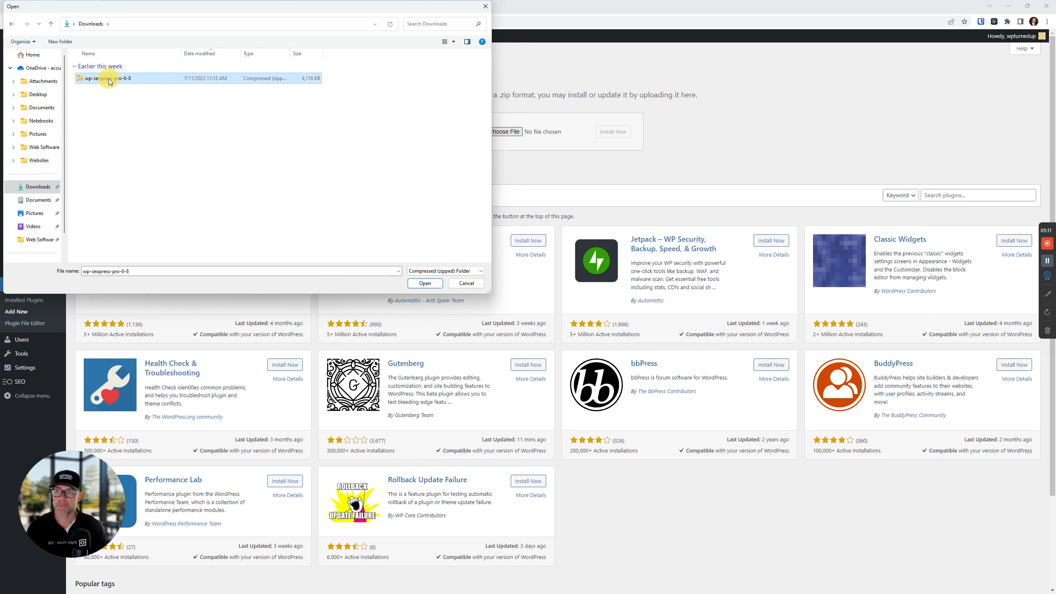
{"action": "left_click", "coordinate": [613, 132]}
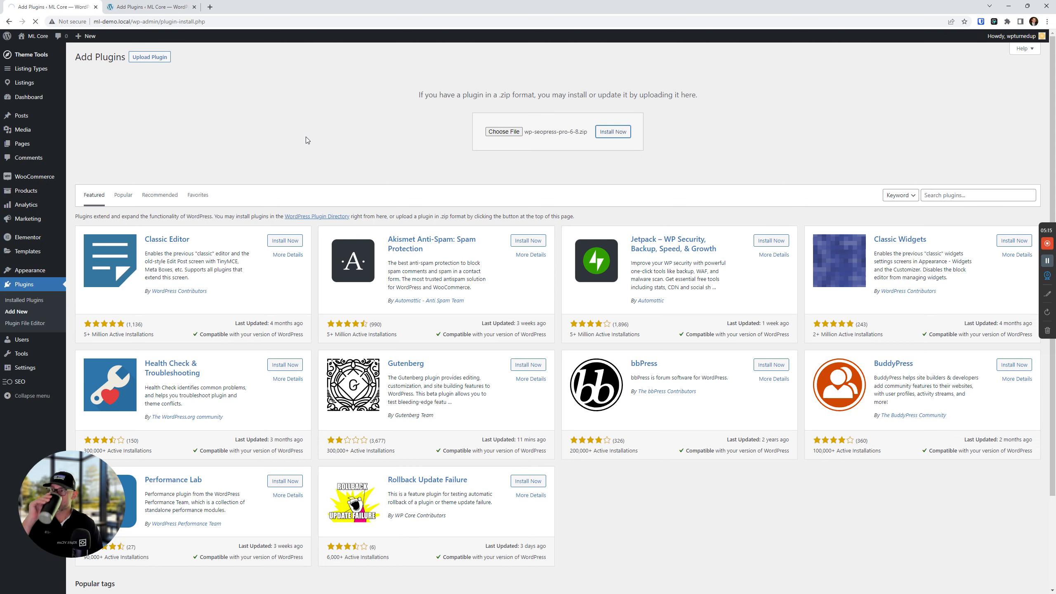
{"action": "scroll", "coordinate": [307, 137], "scroll_direction": "down", "scroll_amount": 1}
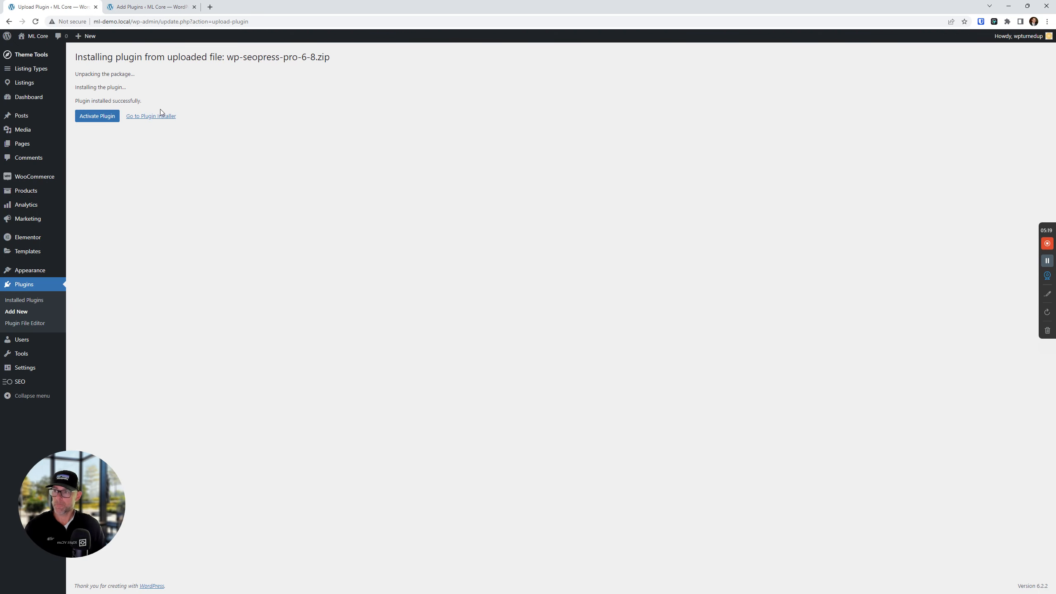
{"action": "left_click", "coordinate": [108, 118]}
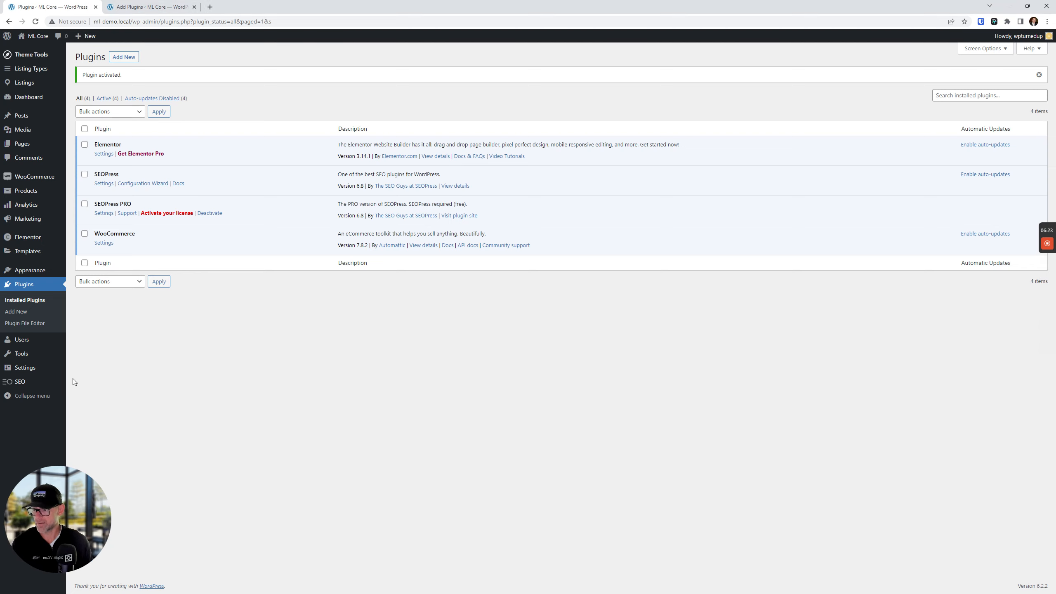
Open the SEOPress dashboard and examine the feature modules offered under SEO management.
{"action": "mouse_move", "coordinate": [6, 382]}
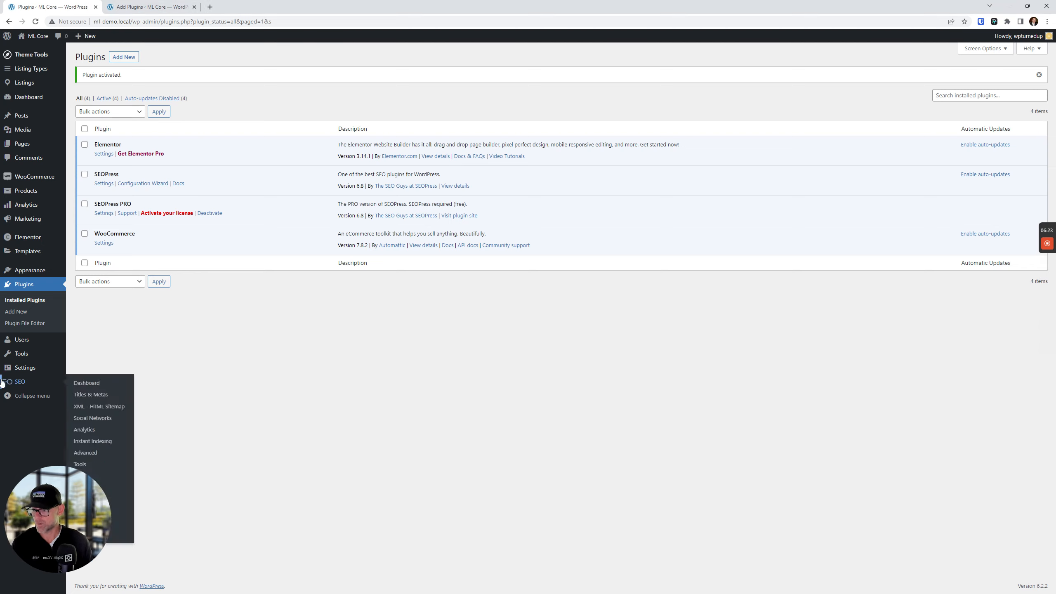
{"action": "left_click", "coordinate": [109, 409]}
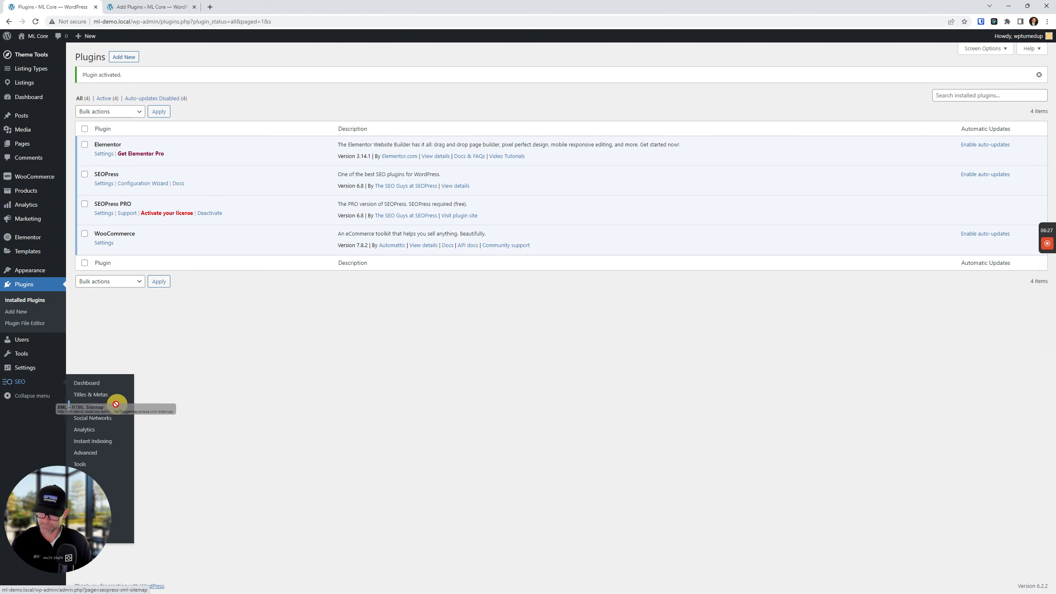
{"action": "left_click", "coordinate": [103, 383]}
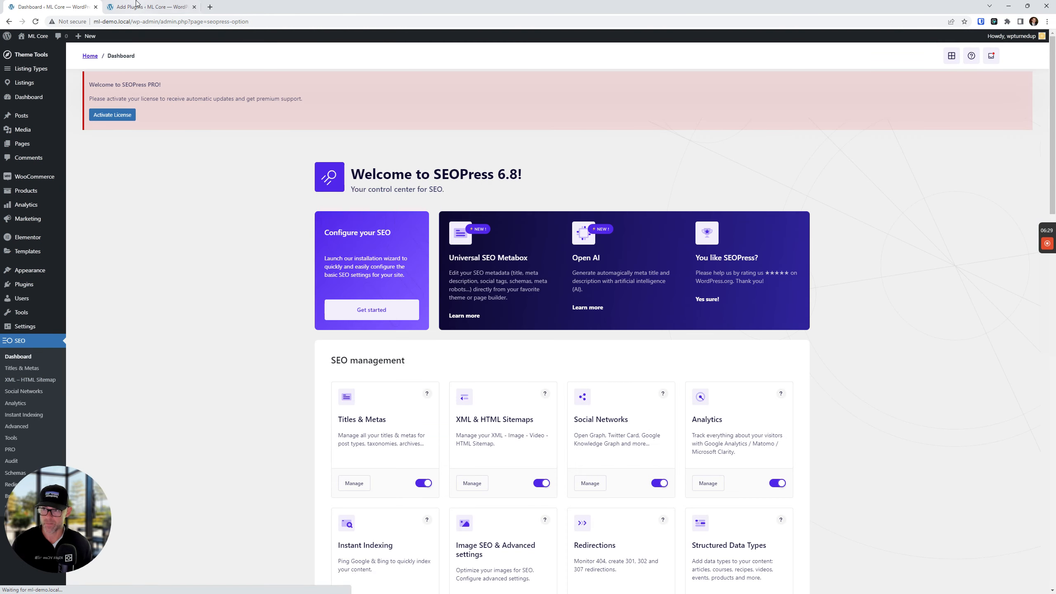
{"action": "scroll", "coordinate": [231, 260], "scroll_direction": "down", "scroll_amount": 6}
{"action": "scroll", "coordinate": [232, 264], "scroll_direction": "down", "scroll_amount": 4}
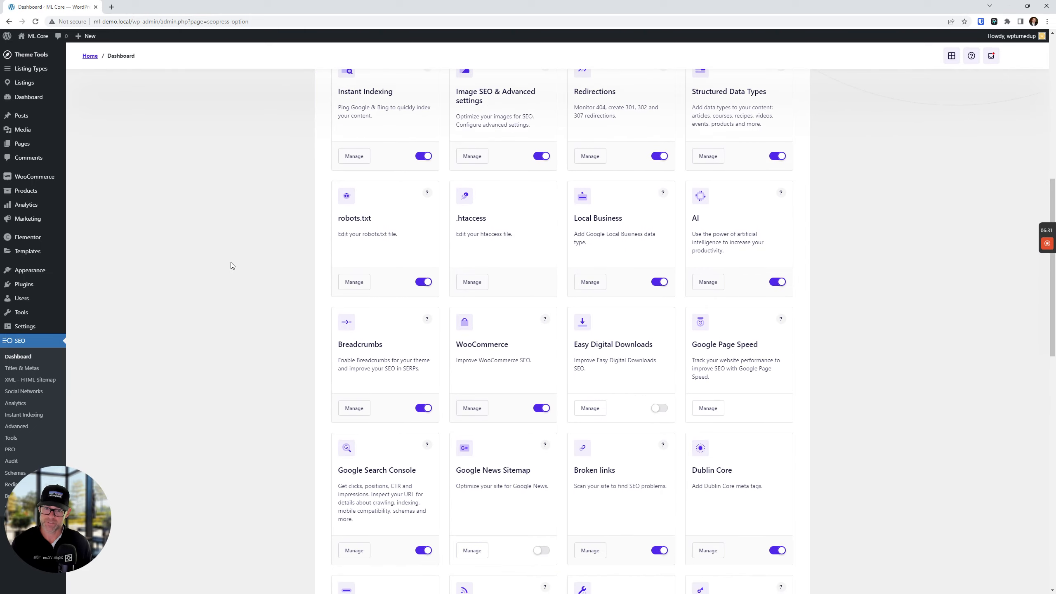
{"action": "scroll", "coordinate": [231, 266], "scroll_direction": "up", "scroll_amount": 8}
{"action": "scroll", "coordinate": [233, 279], "scroll_direction": "down", "scroll_amount": 12}
{"action": "scroll", "coordinate": [248, 267], "scroll_direction": "up", "scroll_amount": 10}
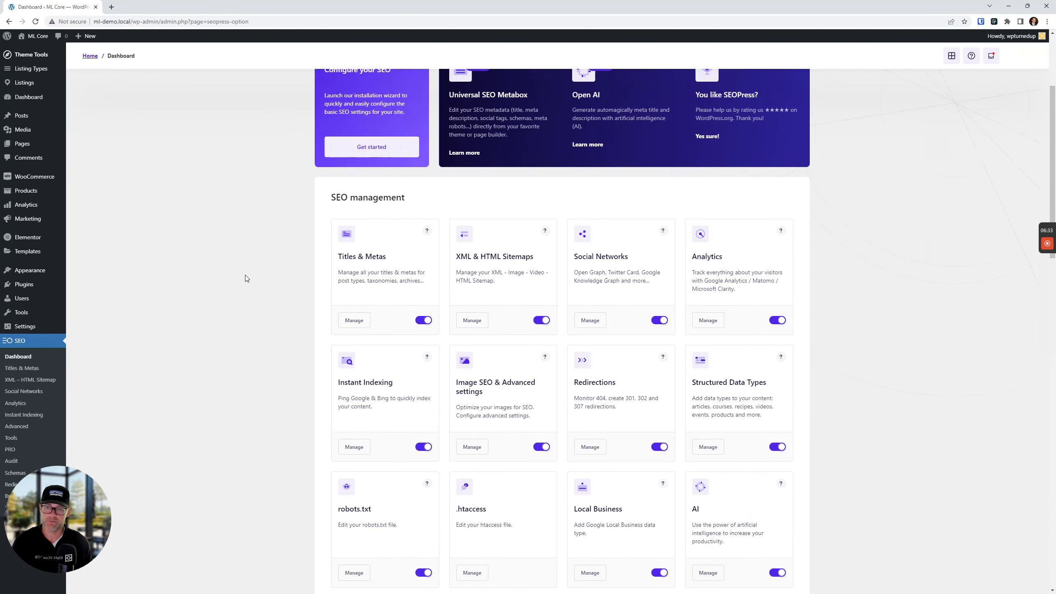
{"action": "scroll", "coordinate": [245, 276], "scroll_direction": "down", "scroll_amount": 2}
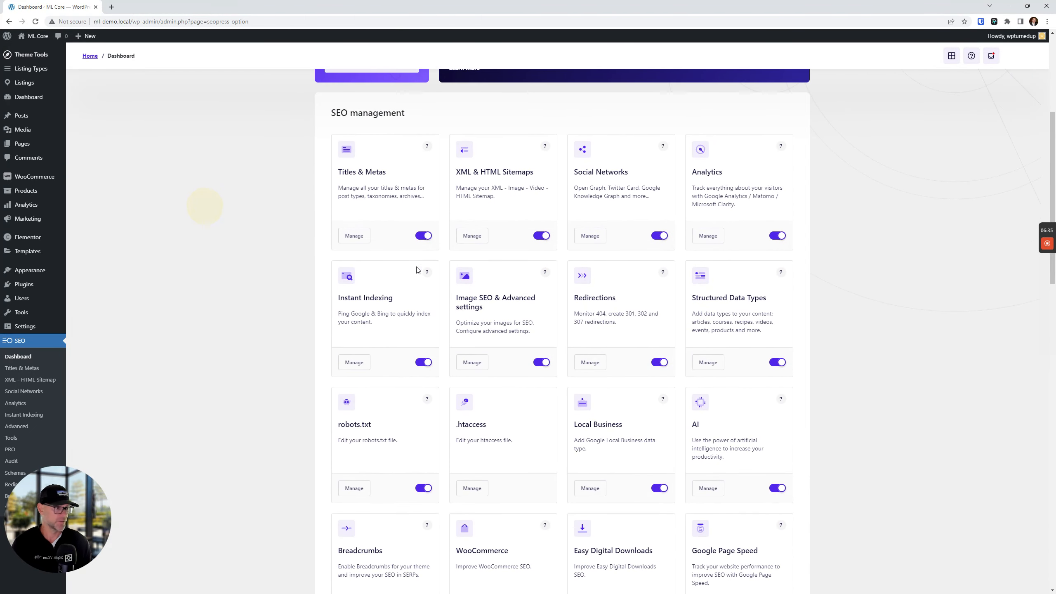
{"action": "scroll", "coordinate": [544, 242], "scroll_direction": "down", "scroll_amount": 2}
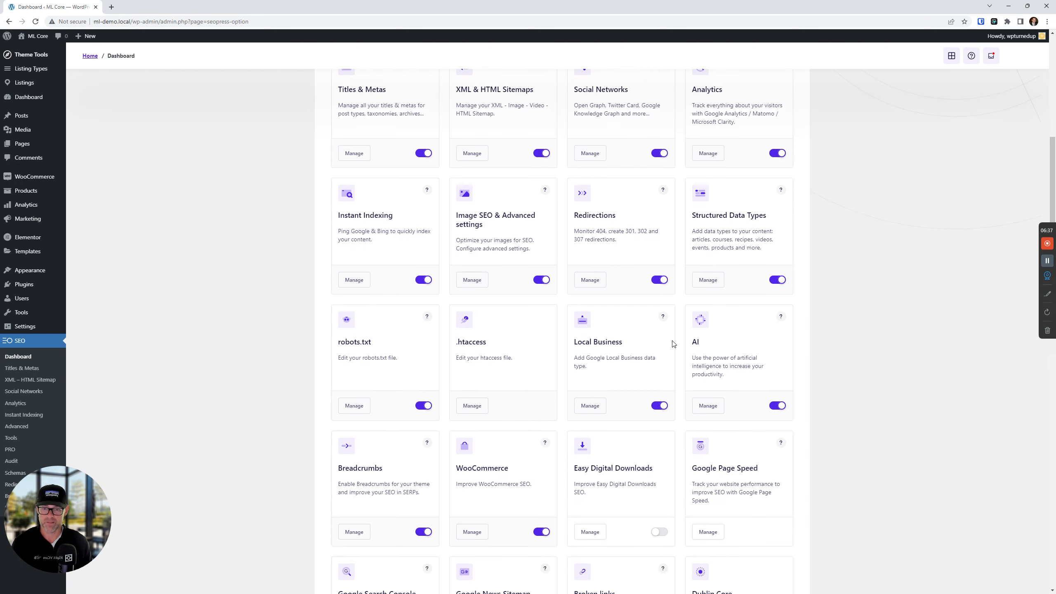
Open the XML & HTML Sitemaps settings in a new browser tab and switch to it.
{"action": "scroll", "coordinate": [478, 267], "scroll_direction": "up", "scroll_amount": 3}
{"action": "right_click", "coordinate": [472, 281]}
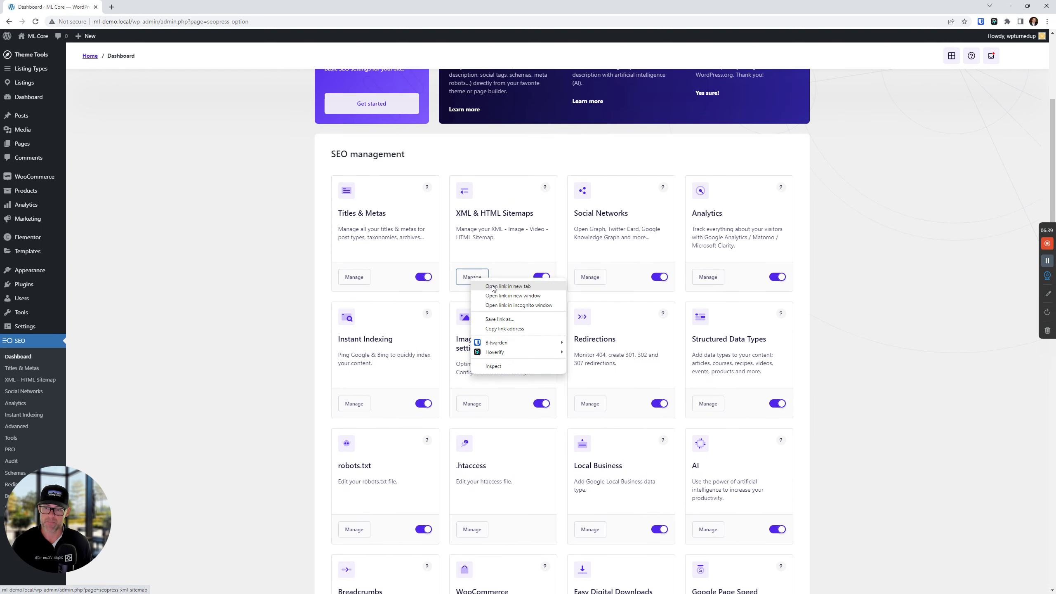
{"action": "left_click", "coordinate": [488, 287]}
{"action": "left_click", "coordinate": [147, 7]}
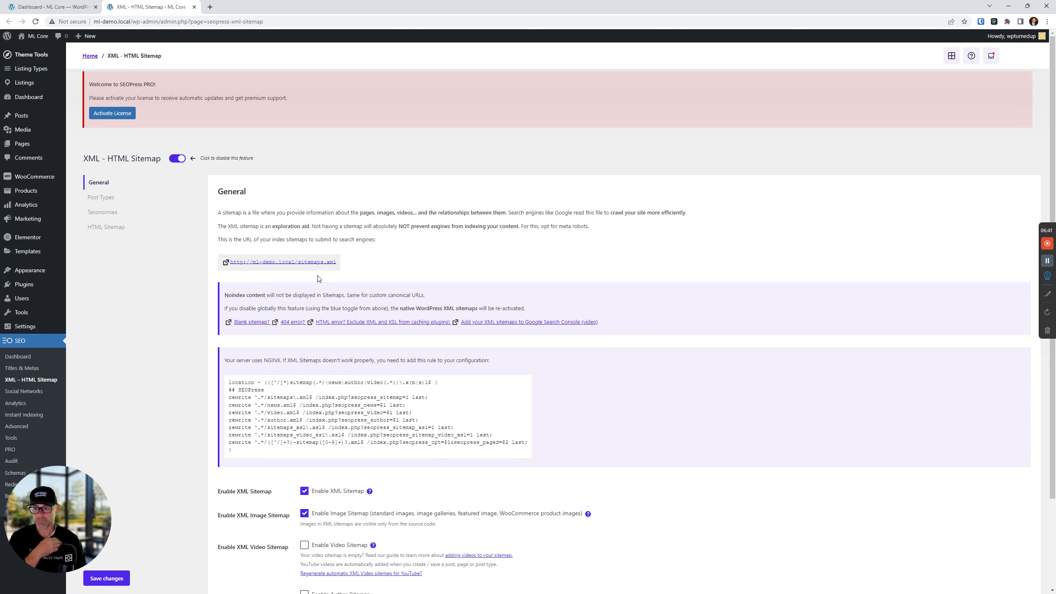
Enable the XML Video Sitemap in the General sitemap settings and save the changes.
{"action": "scroll", "coordinate": [320, 280], "scroll_direction": "down", "scroll_amount": 3}
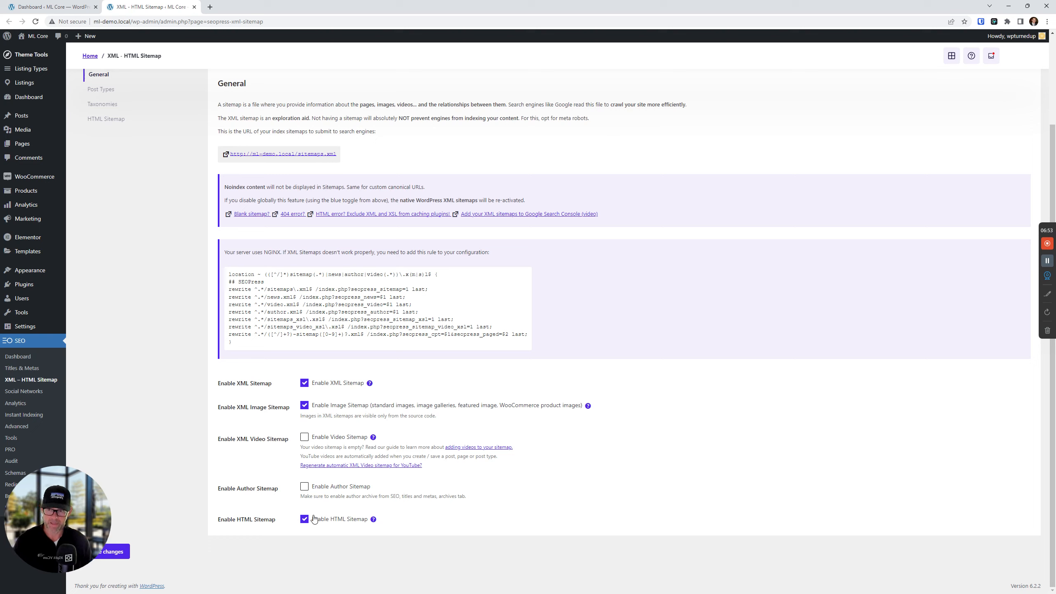
{"action": "left_click", "coordinate": [304, 437]}
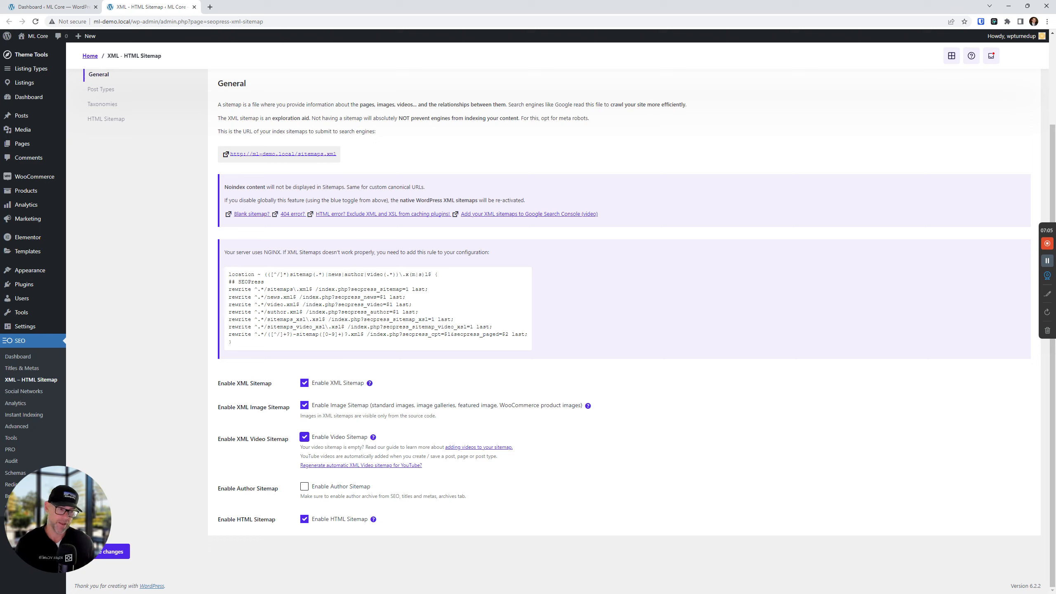
{"action": "left_click", "coordinate": [116, 560]}
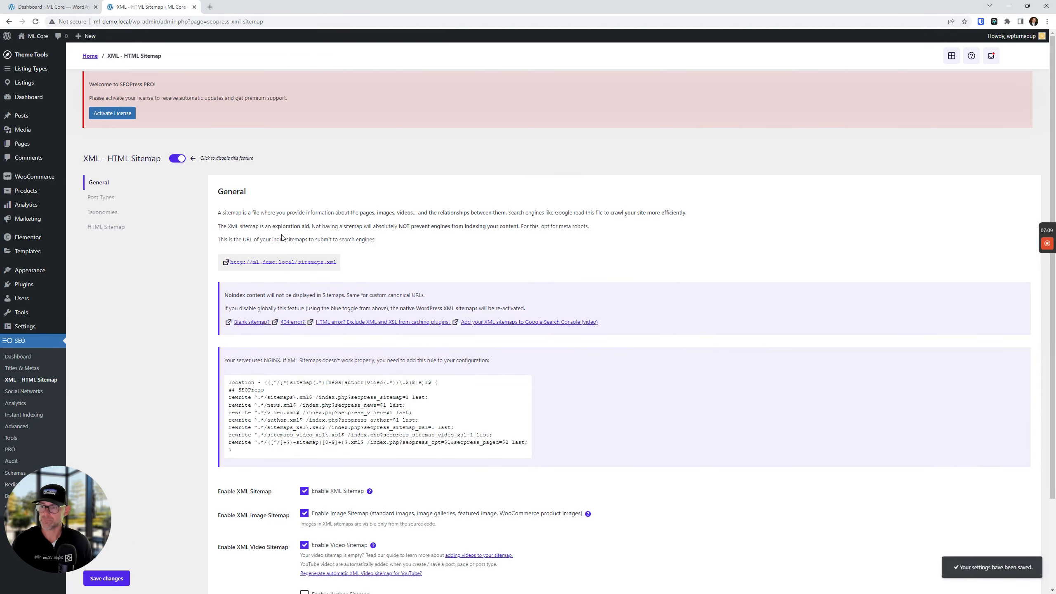
Open the sitemaps.xml index in a new browser tab and check its address and listed sitemaps.
{"action": "right_click", "coordinate": [310, 262]}
{"action": "left_click", "coordinate": [333, 270]}
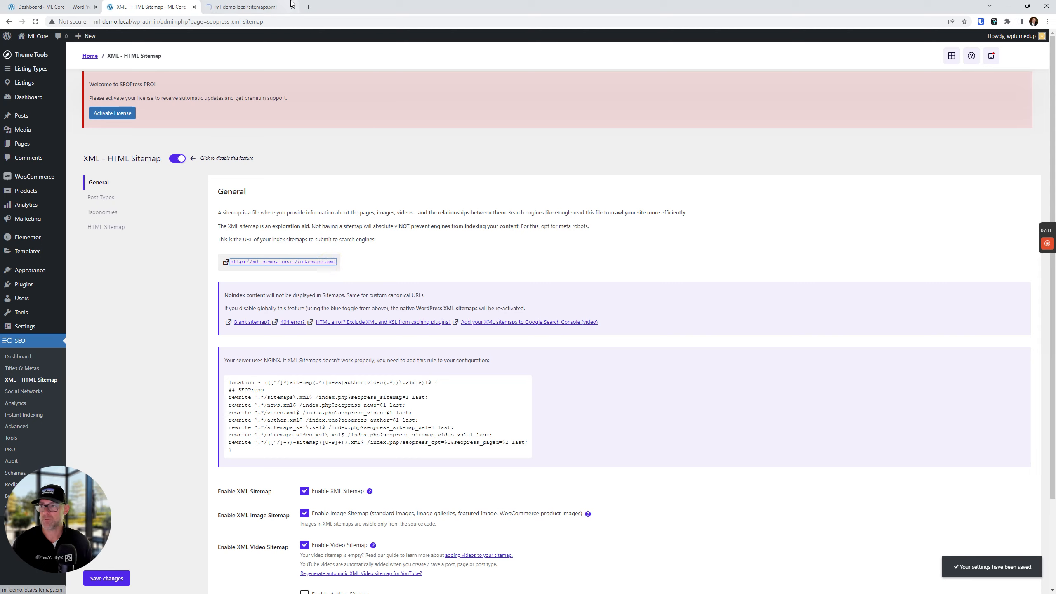
{"action": "left_click", "coordinate": [276, 5]}
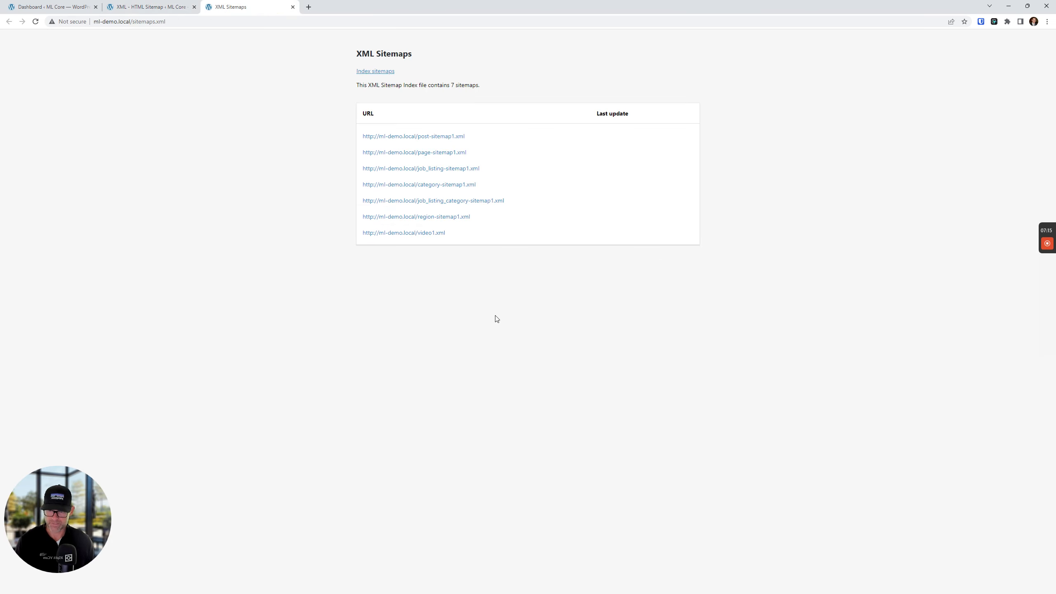
{"action": "left_click_drag", "start_coordinate": [176, 22], "coordinate": [133, 21]}
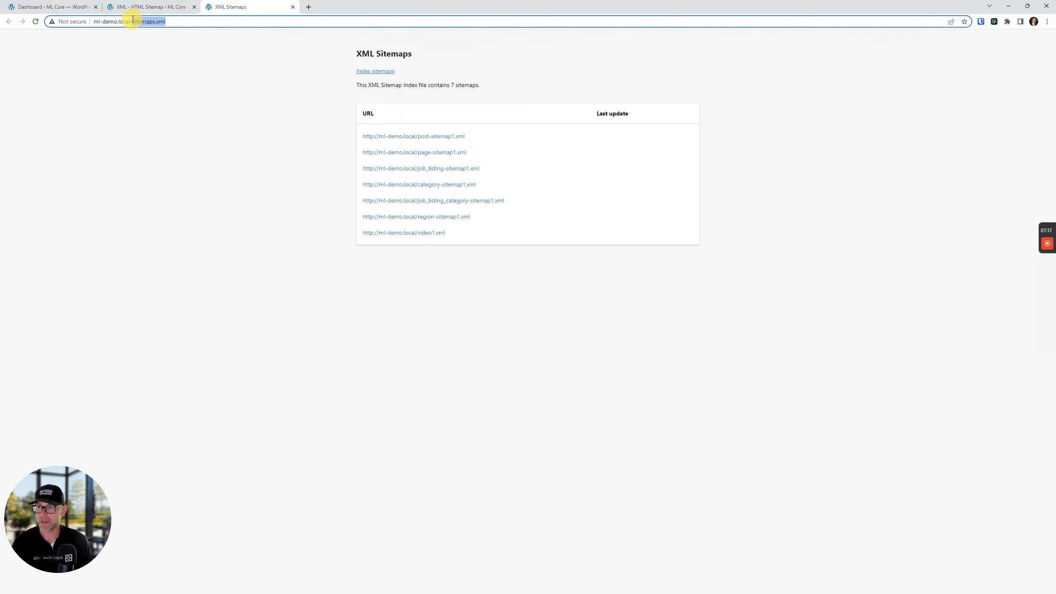
{"action": "left_click", "coordinate": [469, 269]}
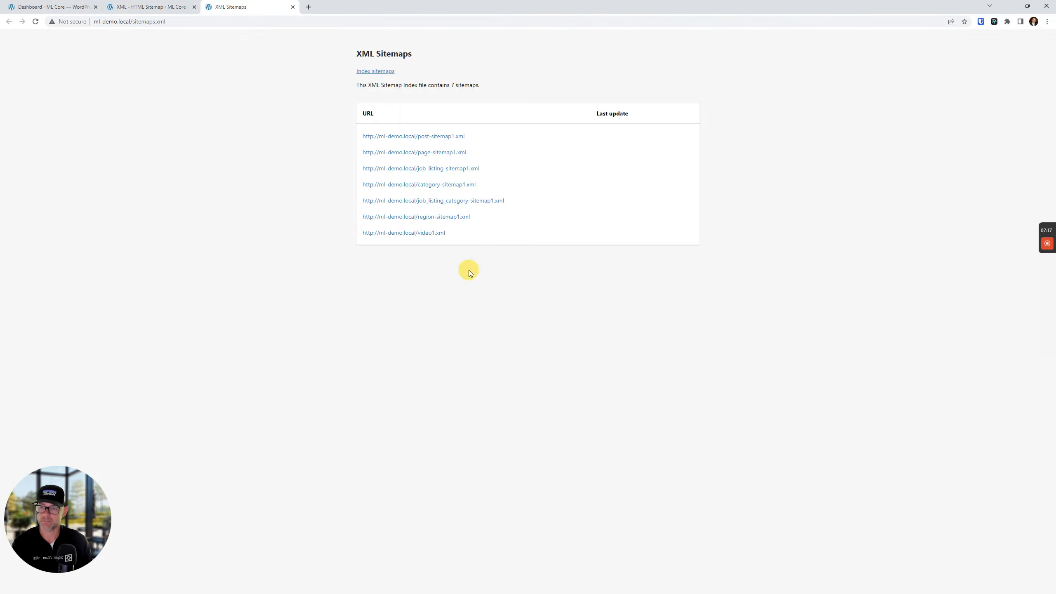
Open the video1.xml sitemap from the index and inspect its contents.
{"action": "left_click", "coordinate": [438, 234]}
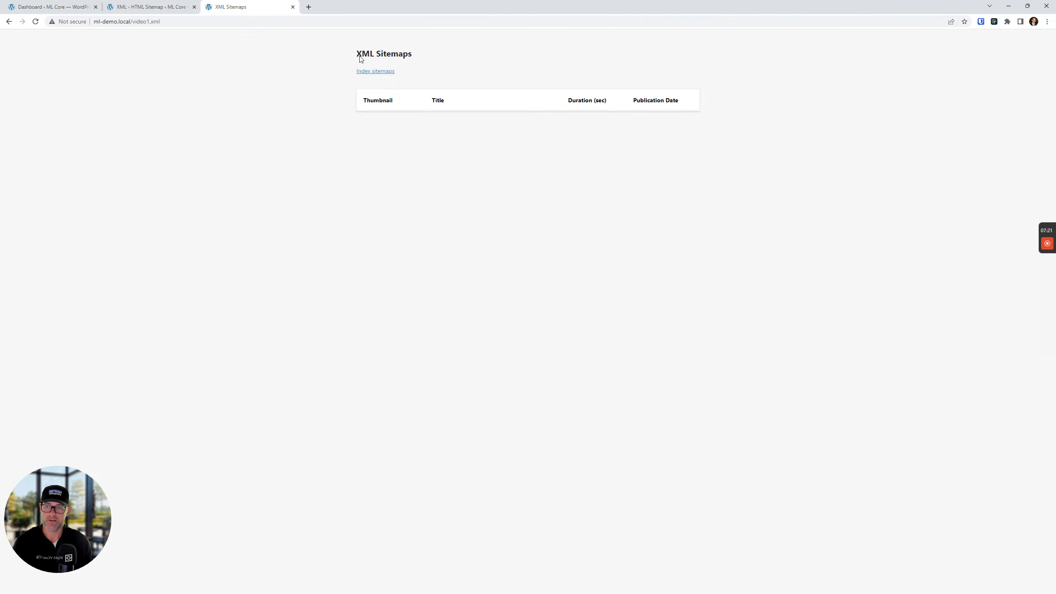
{"action": "left_click_drag", "start_coordinate": [680, 217], "coordinate": [334, 200]}
{"action": "left_click", "coordinate": [745, 217]}
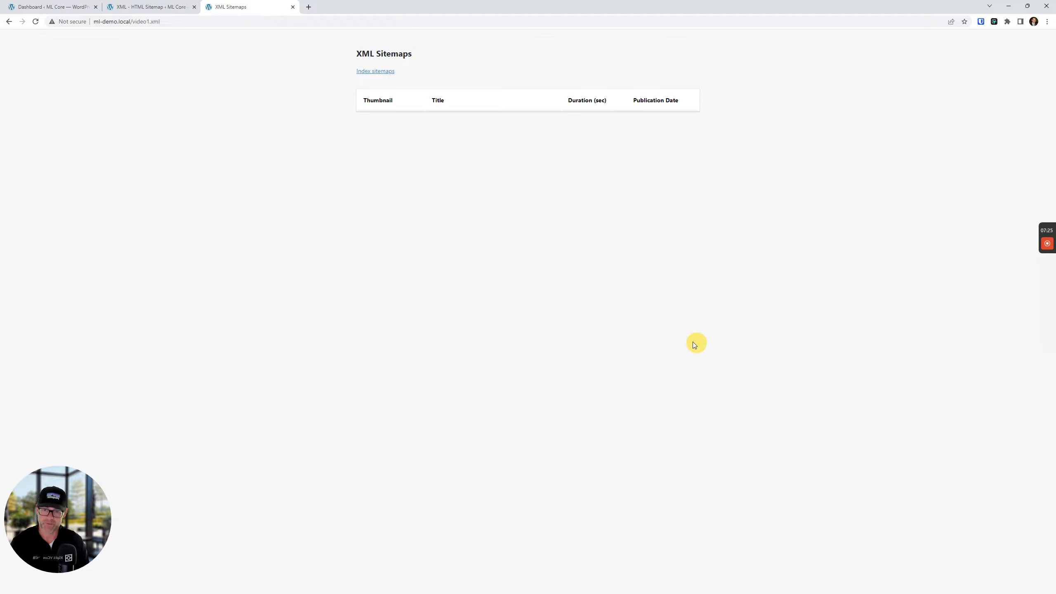
Close the video sitemap tab and return to the SEO dashboard's list of SEO management modules.
{"action": "left_click_drag", "start_coordinate": [348, 145], "coordinate": [332, 150]}
{"action": "left_click", "coordinate": [652, 205]}
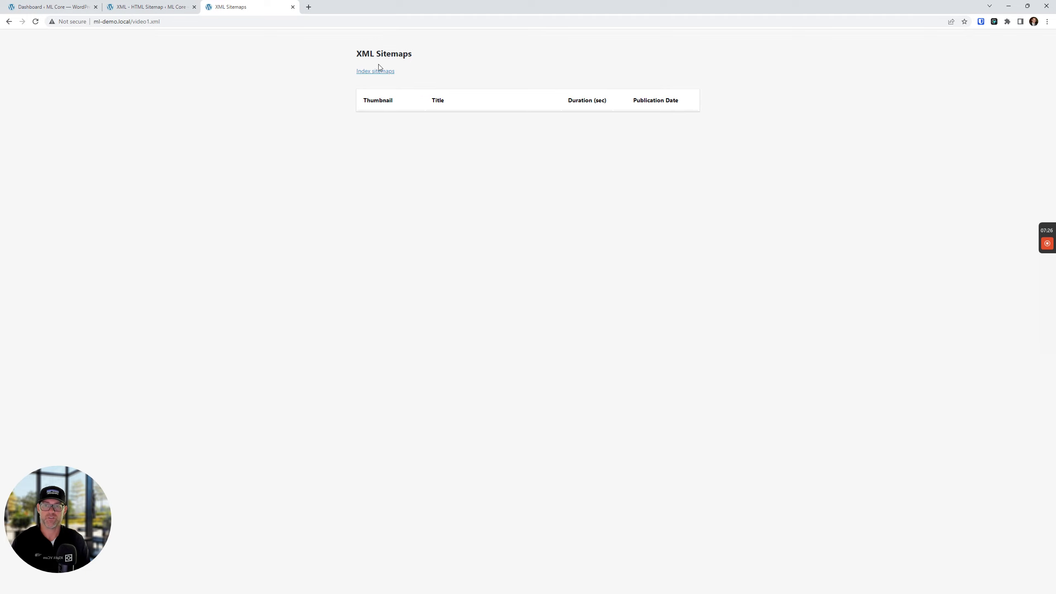
{"action": "left_click", "coordinate": [293, 6]}
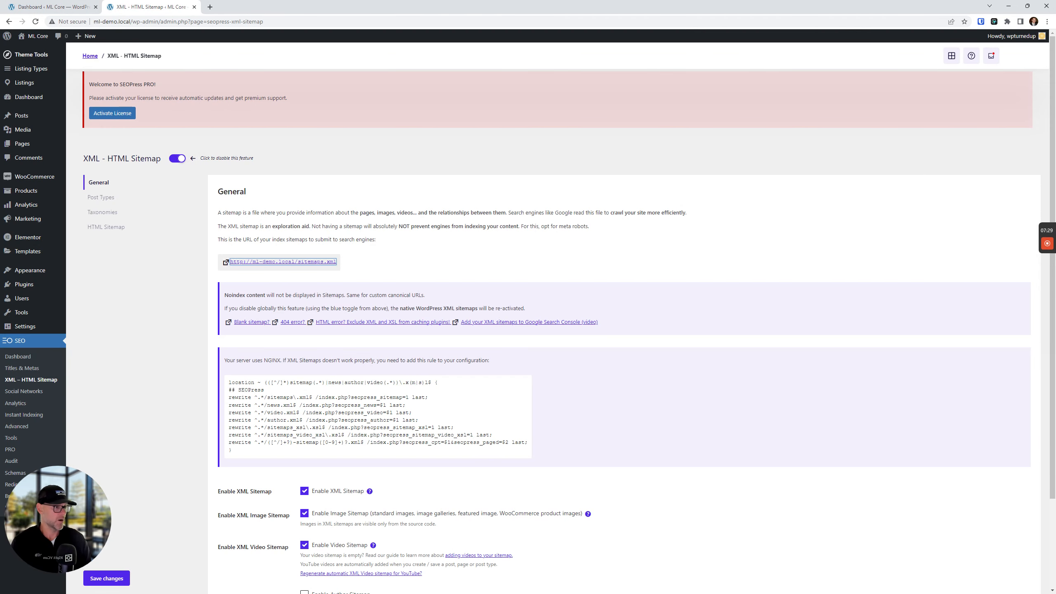
{"action": "left_click", "coordinate": [16, 358]}
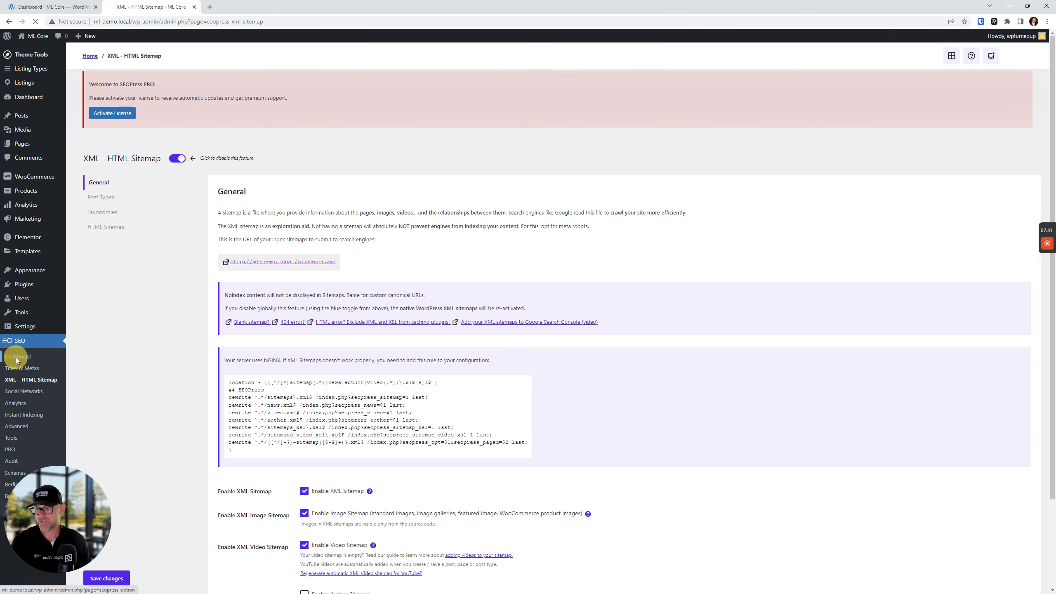
{"action": "scroll", "coordinate": [482, 316], "scroll_direction": "down", "scroll_amount": 5}
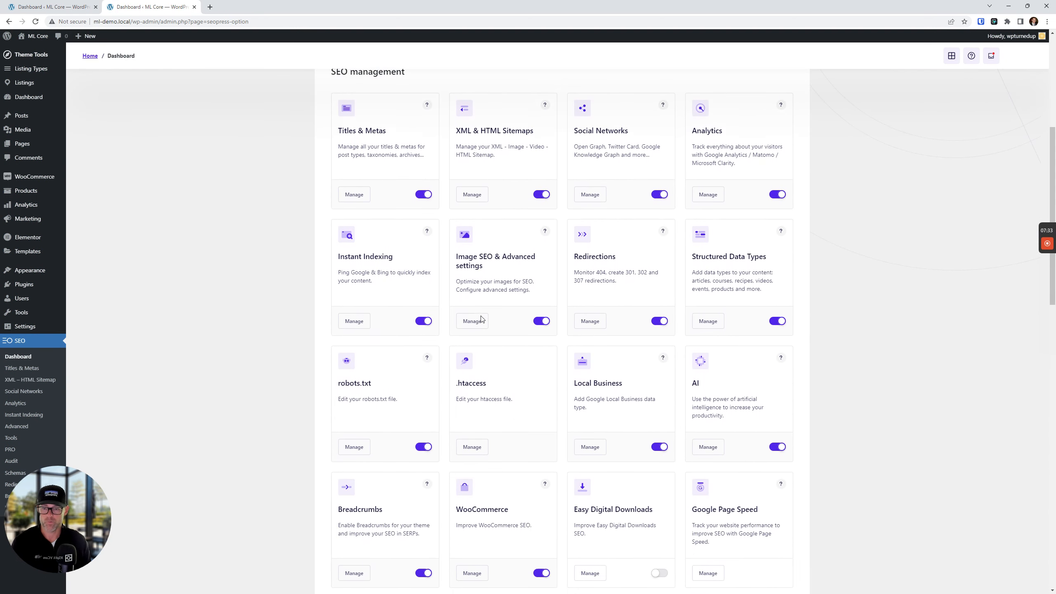
Open the Redirections module's settings in a new browser tab and review its 404 monitoring and redirection options.
{"action": "right_click", "coordinate": [587, 330]}
{"action": "left_click", "coordinate": [624, 336]}
{"action": "right_click", "coordinate": [625, 336]}
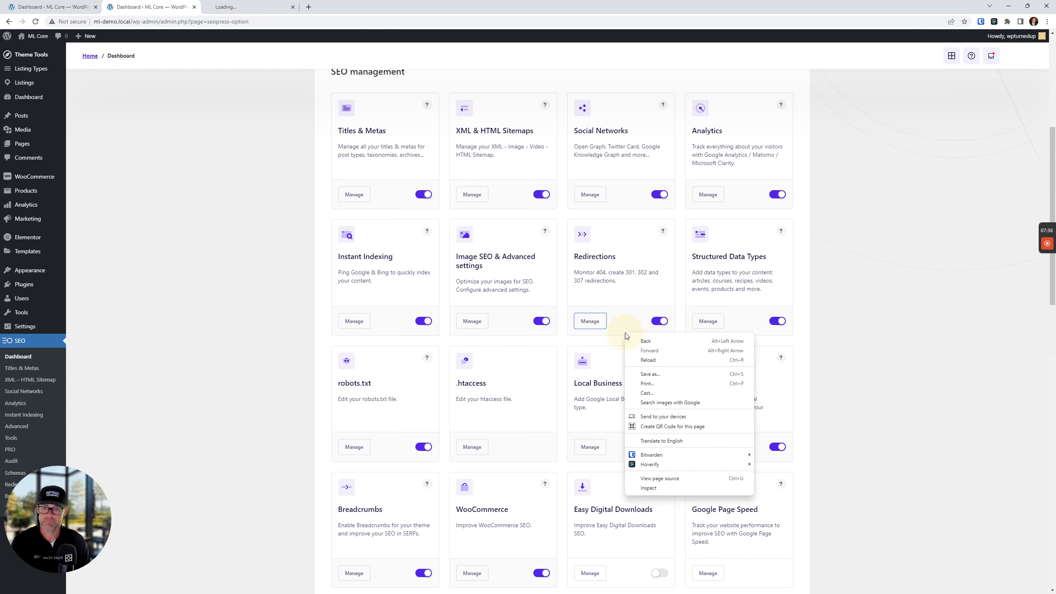
{"action": "left_click", "coordinate": [252, 4]}
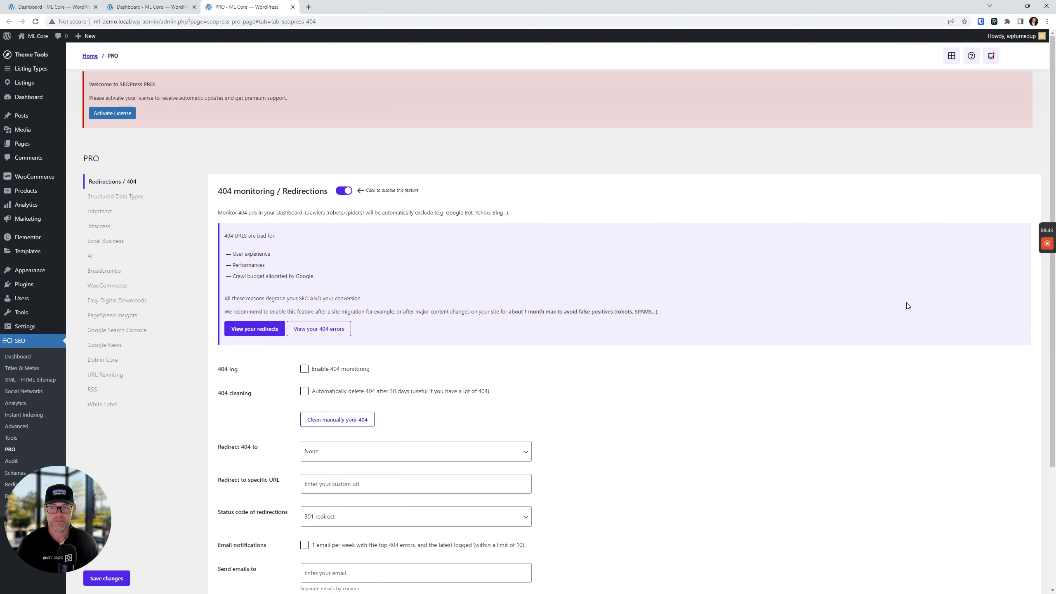
{"action": "scroll", "coordinate": [739, 327], "scroll_direction": "down", "scroll_amount": 3}
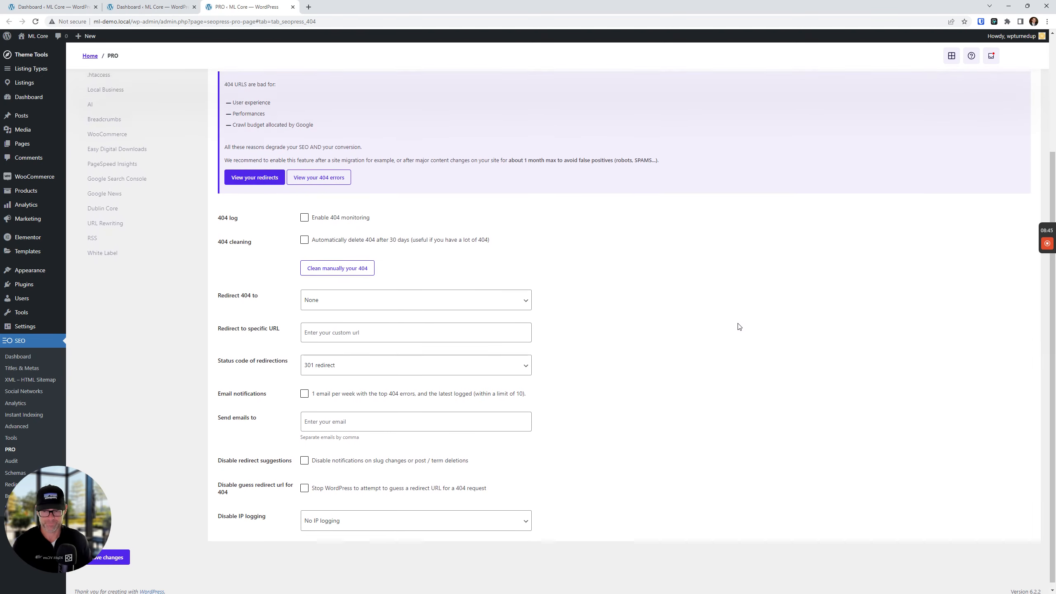
{"action": "scroll", "coordinate": [739, 327], "scroll_direction": "up", "scroll_amount": 2}
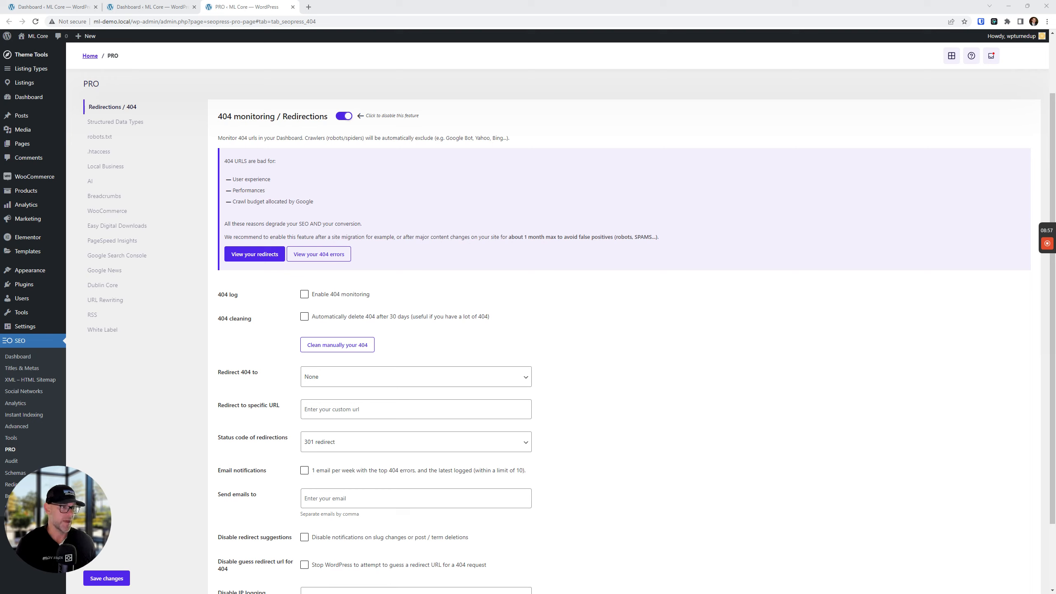
Bring in the Cloudflare CDN guide tab, search it for "redir", read the URL Redirects section, and put the guide away.
{"action": "left_click_drag", "start_coordinate": [536, 1], "coordinate": [462, 8]}
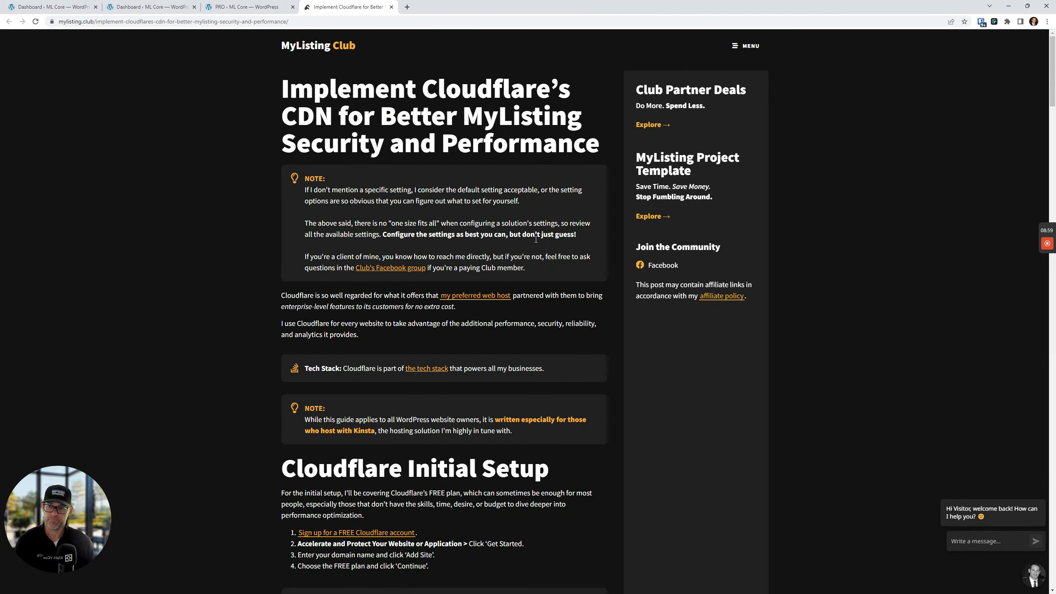
{"action": "scroll", "coordinate": [535, 239], "scroll_direction": "down", "scroll_amount": 1}
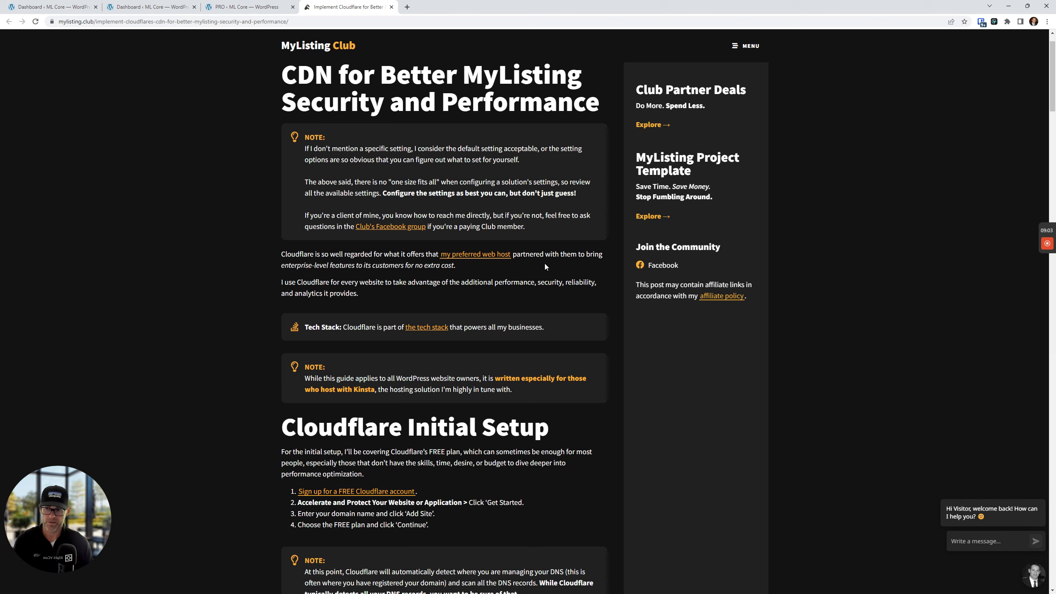
{"action": "scroll", "coordinate": [527, 258], "scroll_direction": "down", "scroll_amount": 2}
{"action": "scroll", "coordinate": [520, 292], "scroll_direction": "up", "scroll_amount": 3}
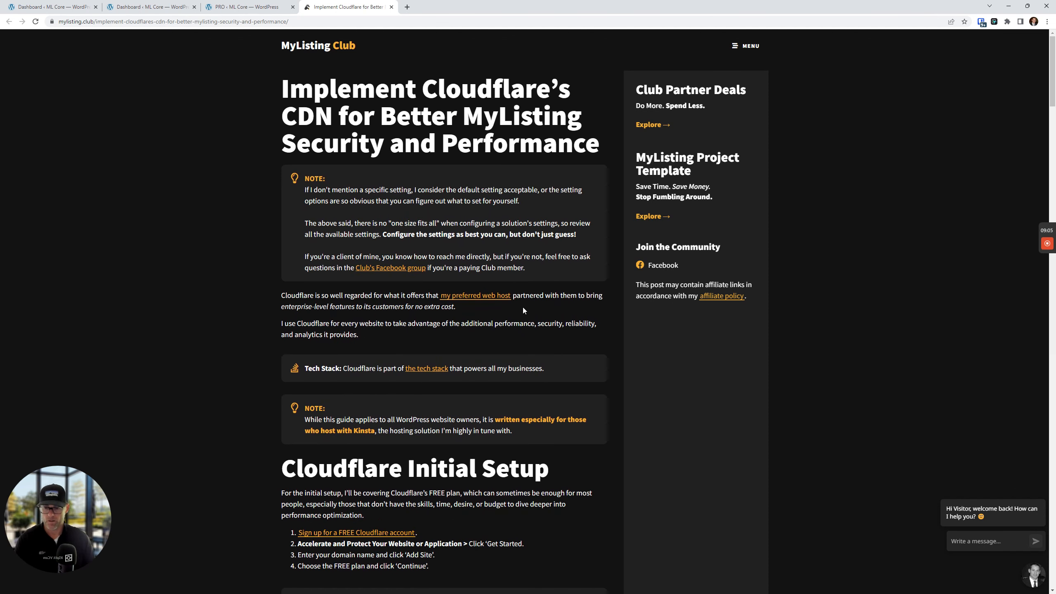
{"action": "scroll", "coordinate": [524, 308], "scroll_direction": "down", "scroll_amount": 3}
{"action": "key", "text": "ctrl+f"}
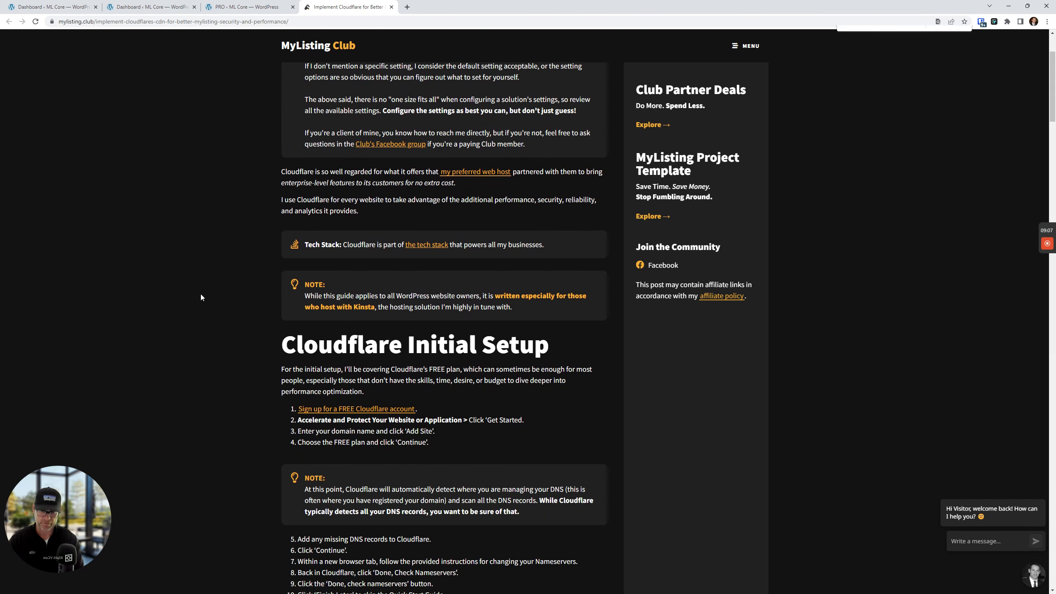
{"action": "type", "text": "redir"}
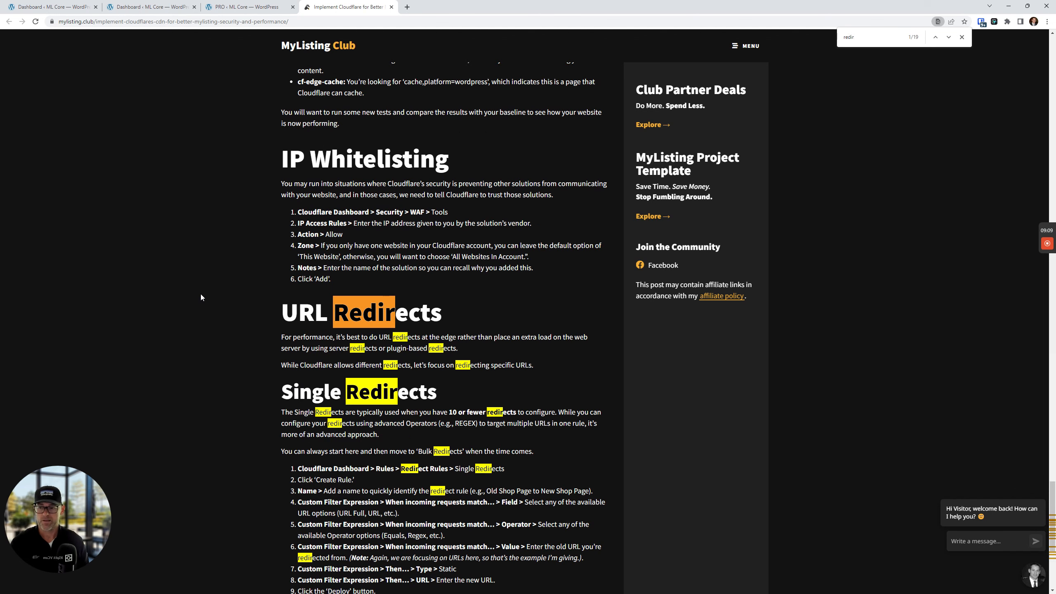
{"action": "scroll", "coordinate": [337, 380], "scroll_direction": "down", "scroll_amount": 4}
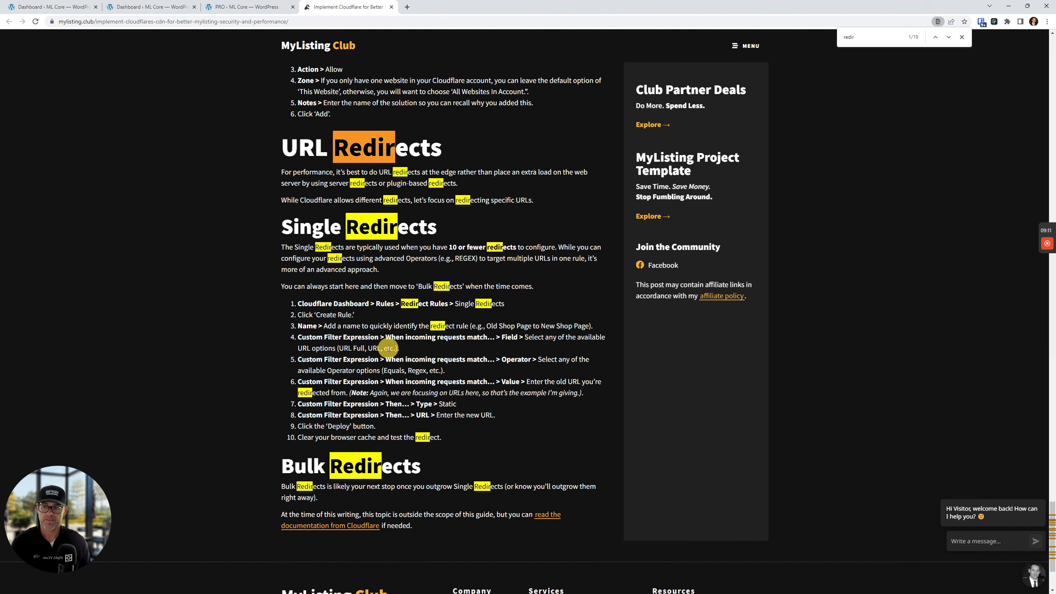
{"action": "left_click", "coordinate": [962, 38]}
{"action": "left_click_drag", "start_coordinate": [312, 5], "coordinate": [1044, 591]}
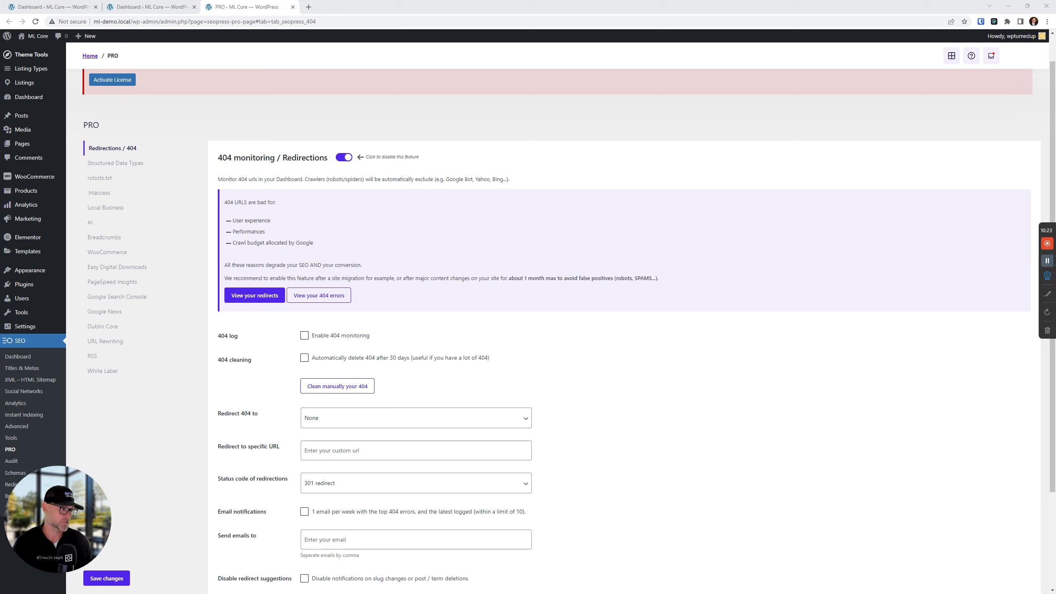
Bring in the Google Search Console guide tab, search it for "404", read the 404 Monitoring section, and close the guide.
{"action": "left_click_drag", "start_coordinate": [1052, 292], "coordinate": [599, 5]}
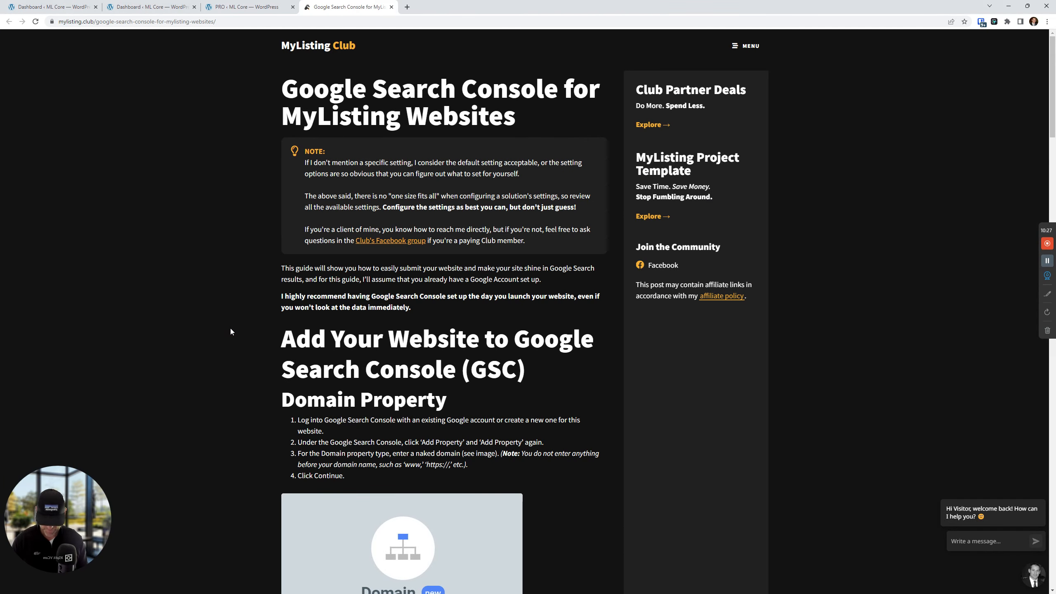
{"action": "key", "text": "ctrl+f"}
{"action": "type", "text": "404"}
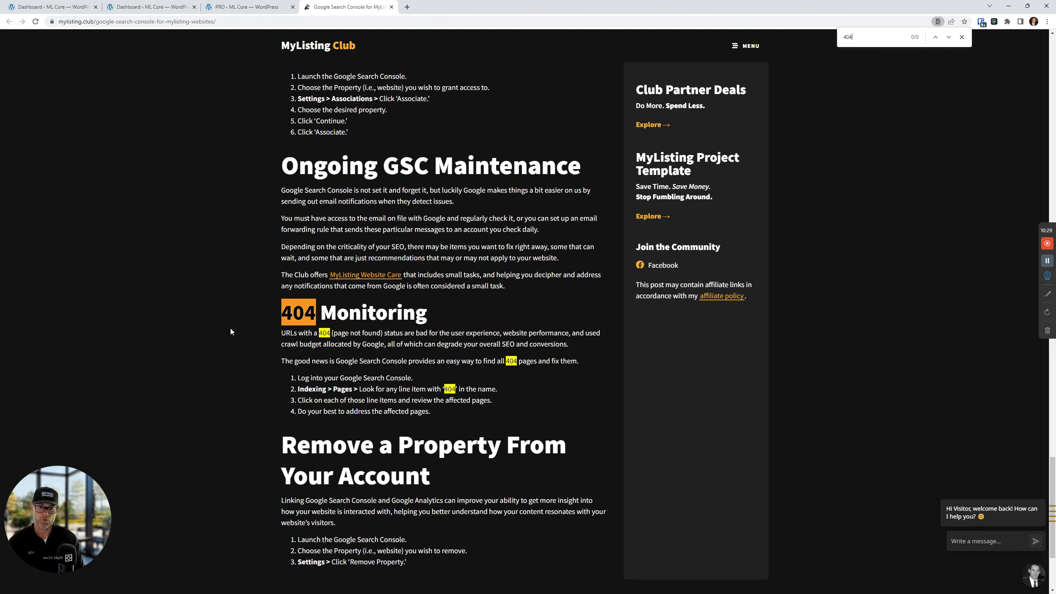
{"action": "key", "text": "Return"}
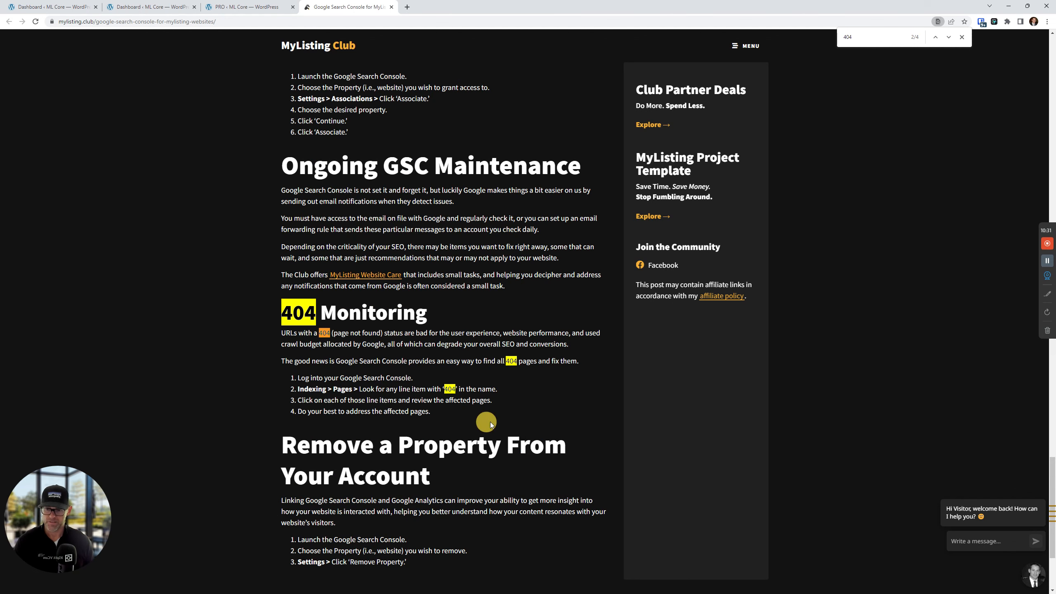
{"action": "left_click_drag", "start_coordinate": [476, 401], "coordinate": [209, 320]}
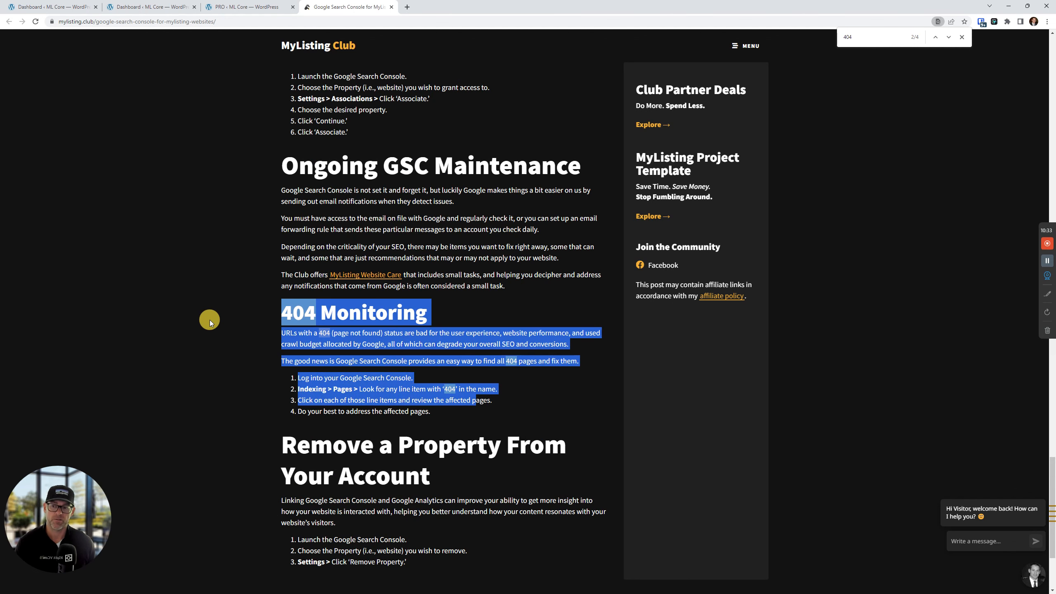
{"action": "left_click", "coordinate": [477, 294]}
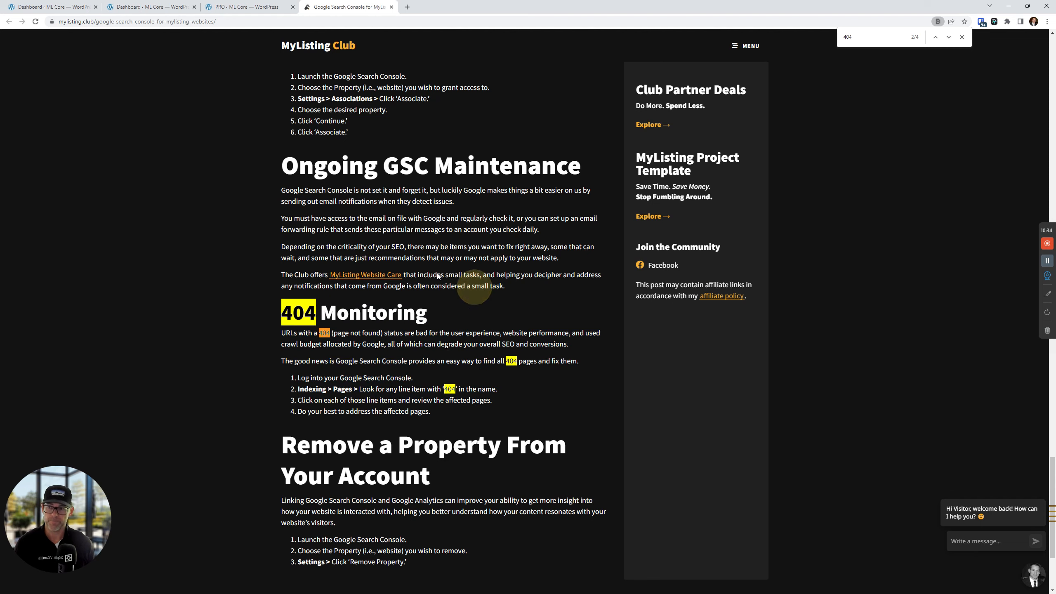
{"action": "left_click", "coordinate": [392, 7]}
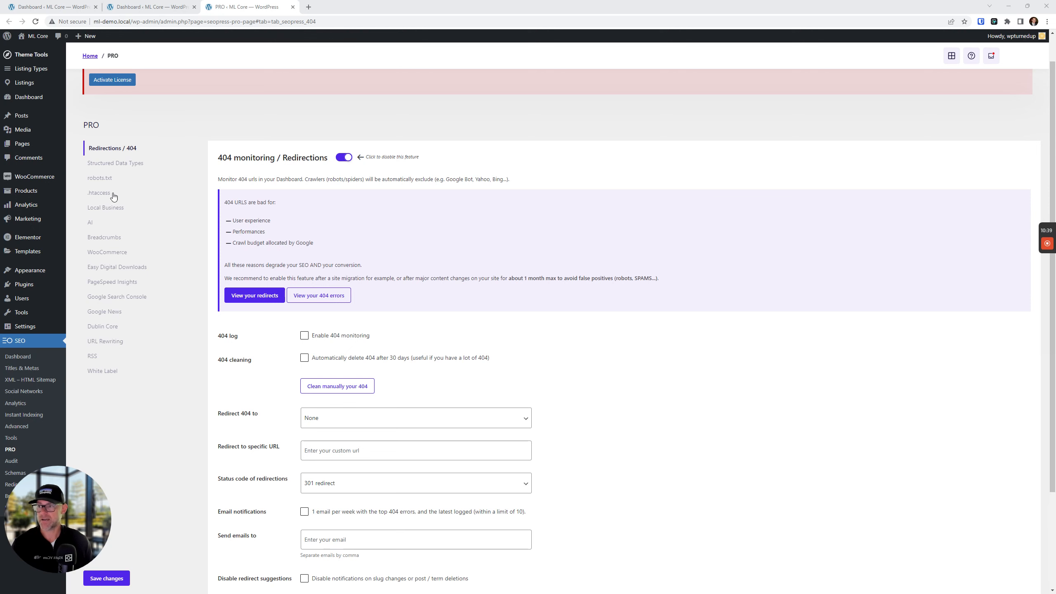
Show the Structured Data Types settings and check the automatic schemas page in a new browser tab, closing it when done.
{"action": "left_click", "coordinate": [120, 163]}
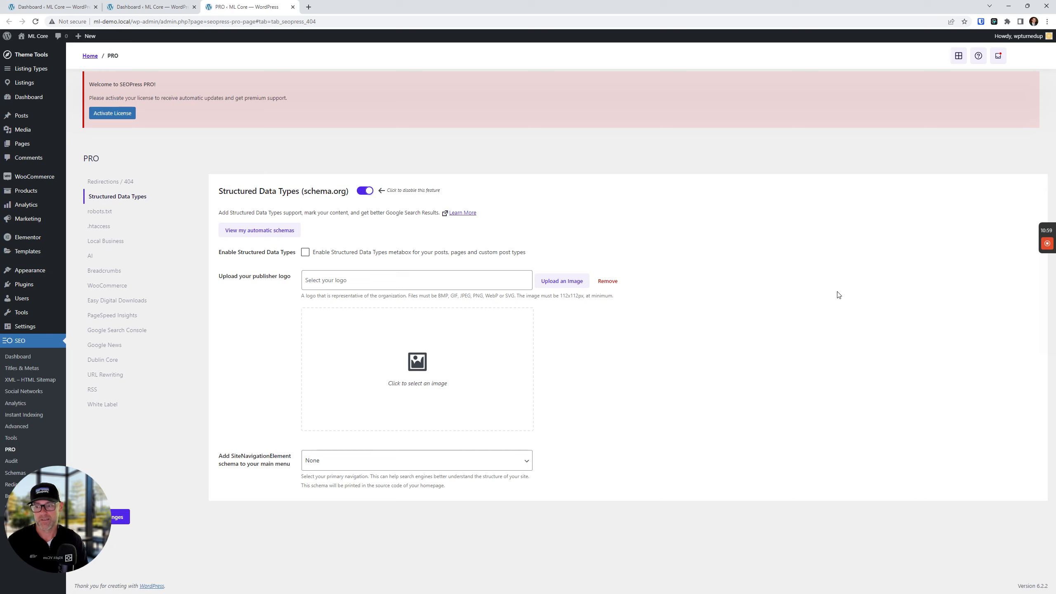
{"action": "left_click", "coordinate": [806, 288]}
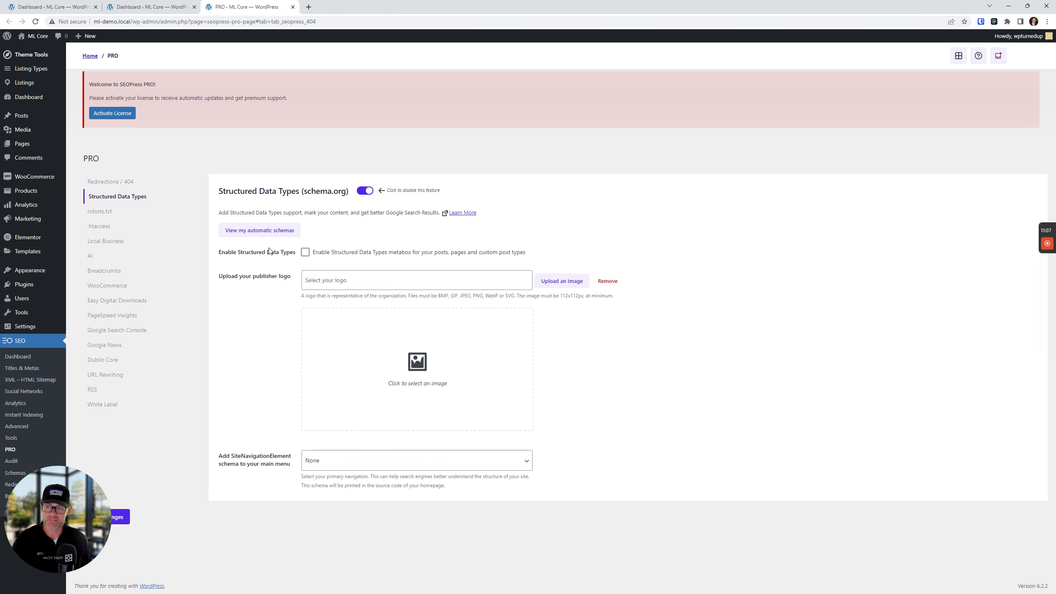
{"action": "right_click", "coordinate": [274, 232]}
{"action": "left_click", "coordinate": [292, 240]}
{"action": "key", "text": "ctrl+Tab"}
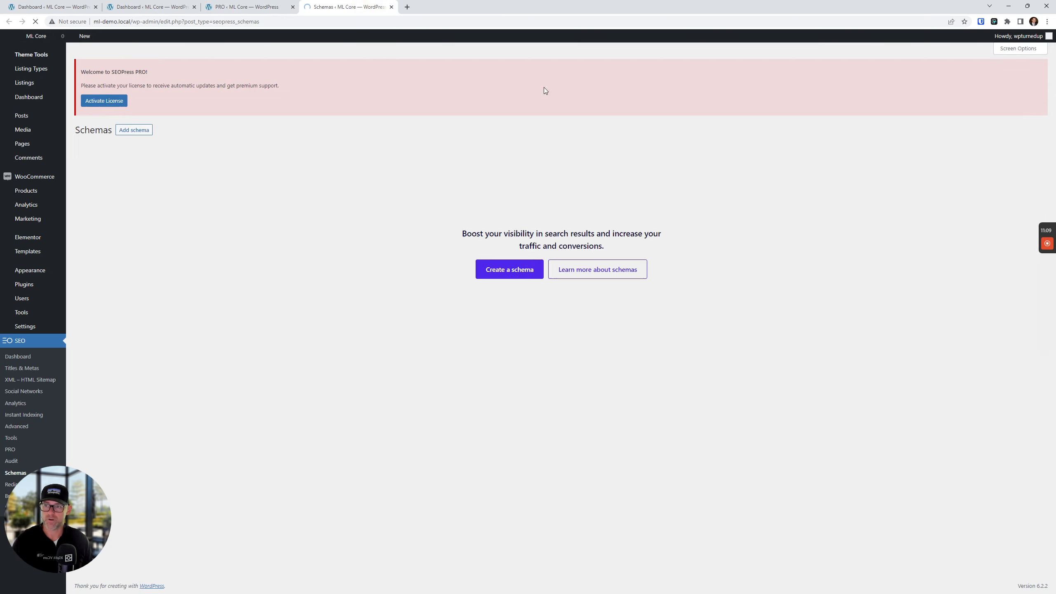
{"action": "left_click", "coordinate": [391, 7]}
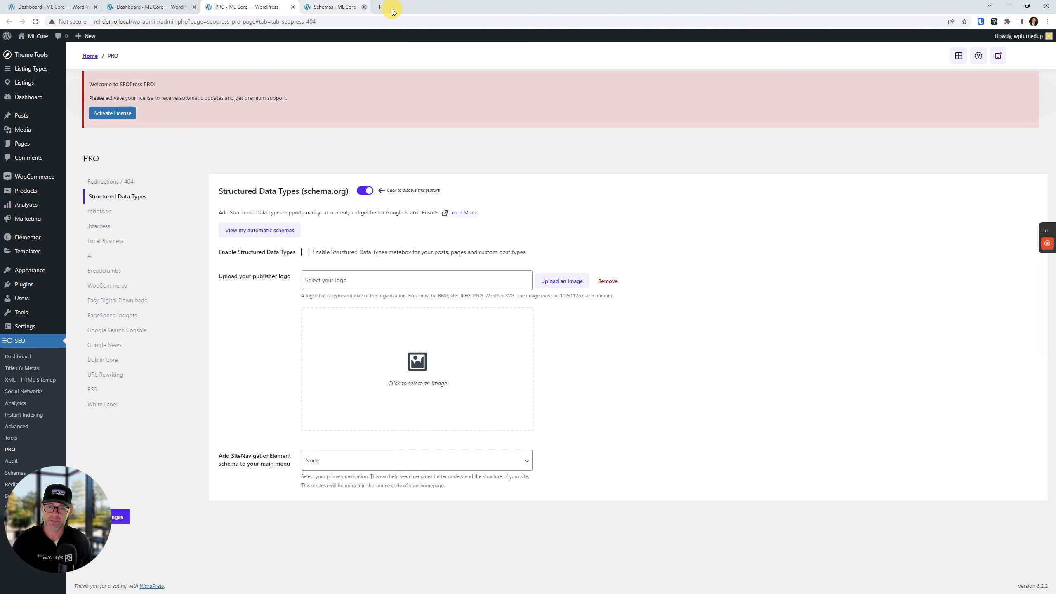
{"action": "left_click", "coordinate": [712, 398]}
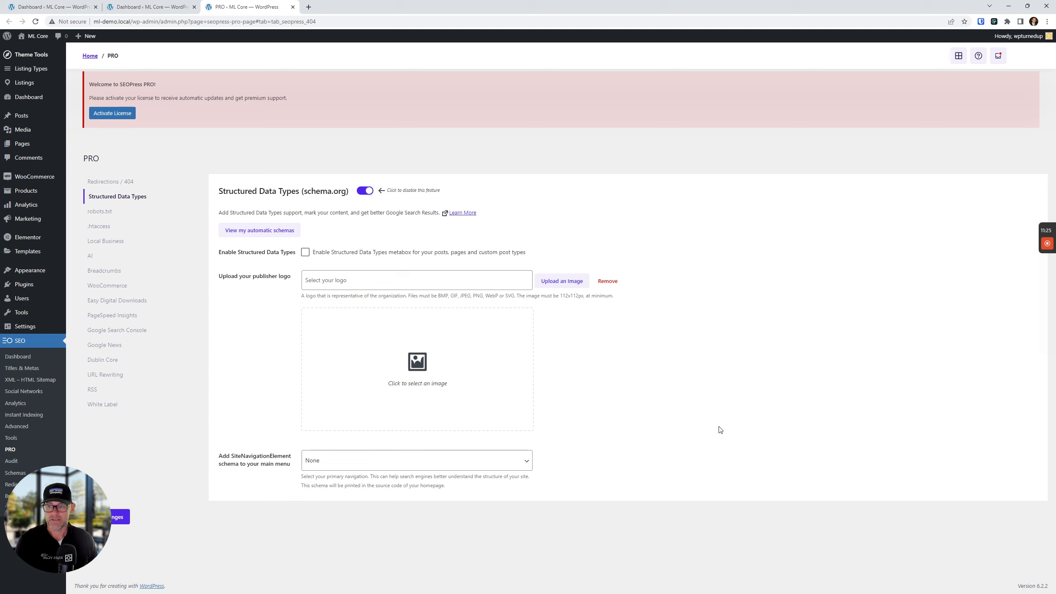
{"action": "left_click", "coordinate": [717, 415]}
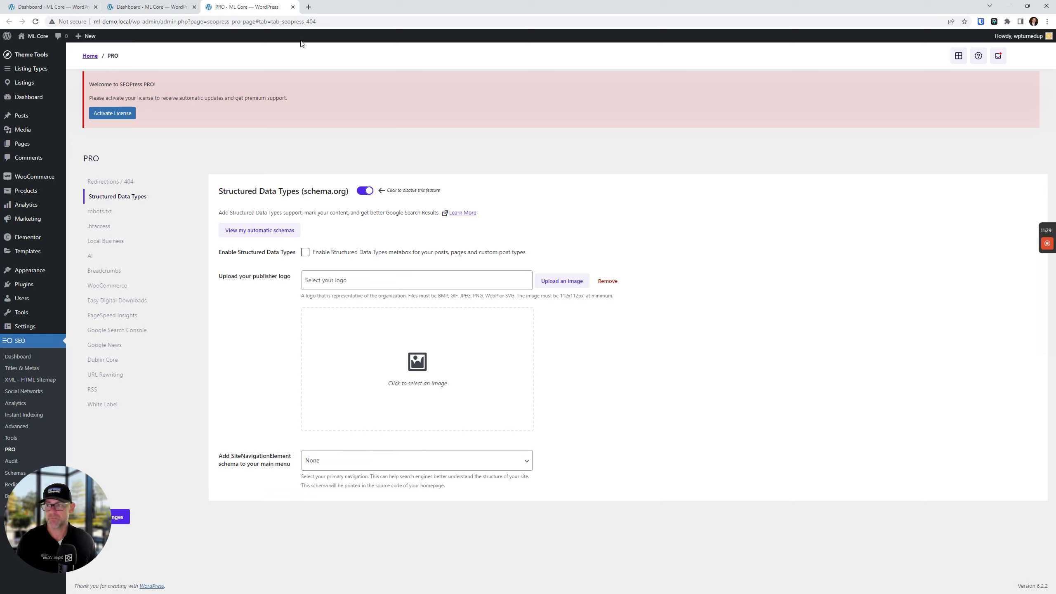
Open Listing Types in a new browser tab from the first dashboard tab, make it the first tab, and edit the Cars listing type.
{"action": "left_click", "coordinate": [59, 4]}
{"action": "left_click", "coordinate": [149, 253]}
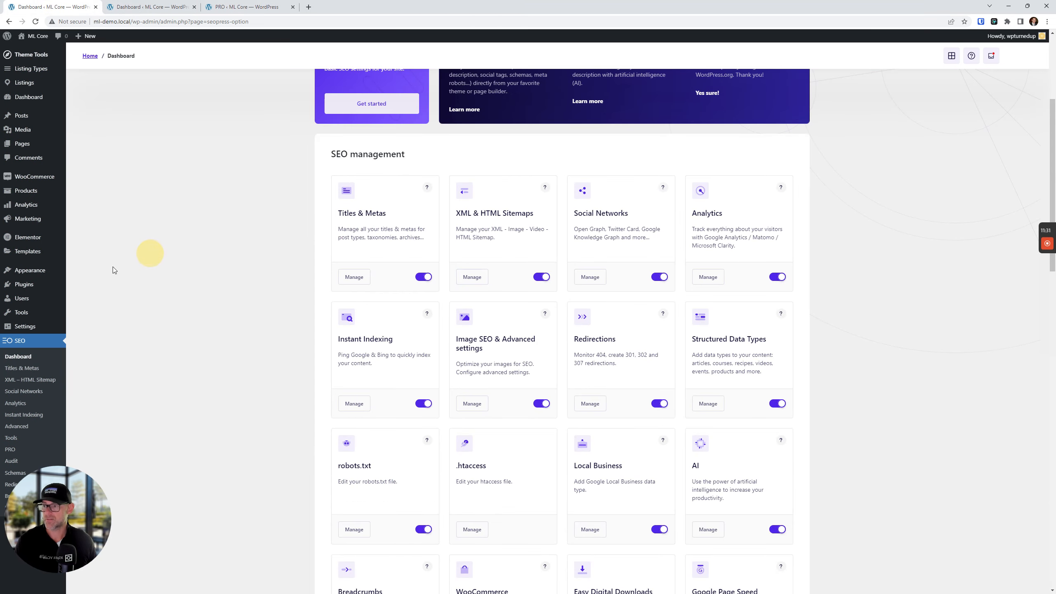
{"action": "scroll", "coordinate": [34, 179], "scroll_direction": "up", "scroll_amount": 5}
{"action": "mouse_move", "coordinate": [38, 57]}
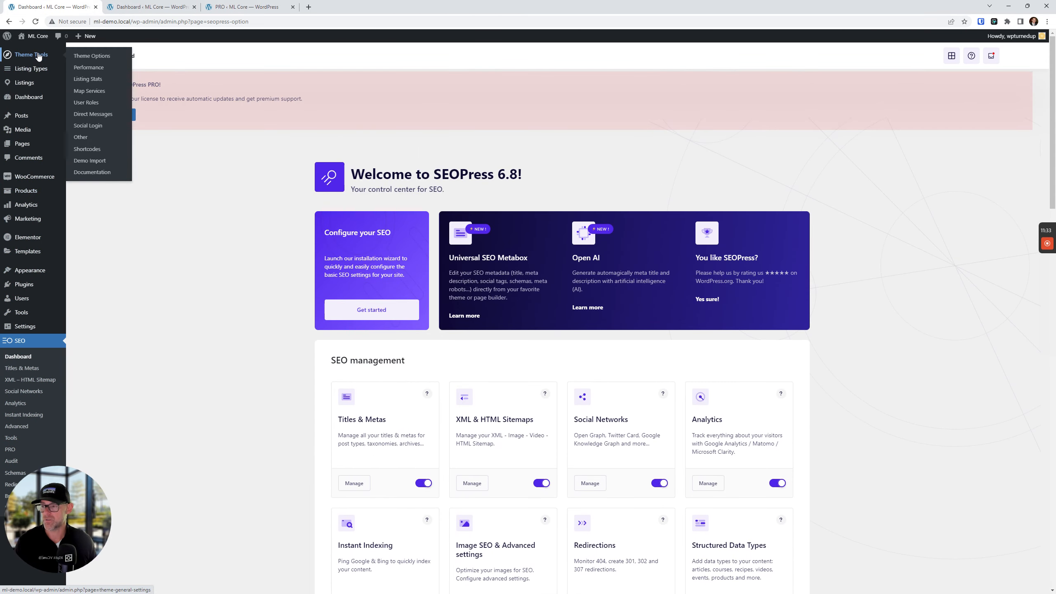
{"action": "right_click", "coordinate": [82, 67]}
{"action": "left_click", "coordinate": [116, 74]}
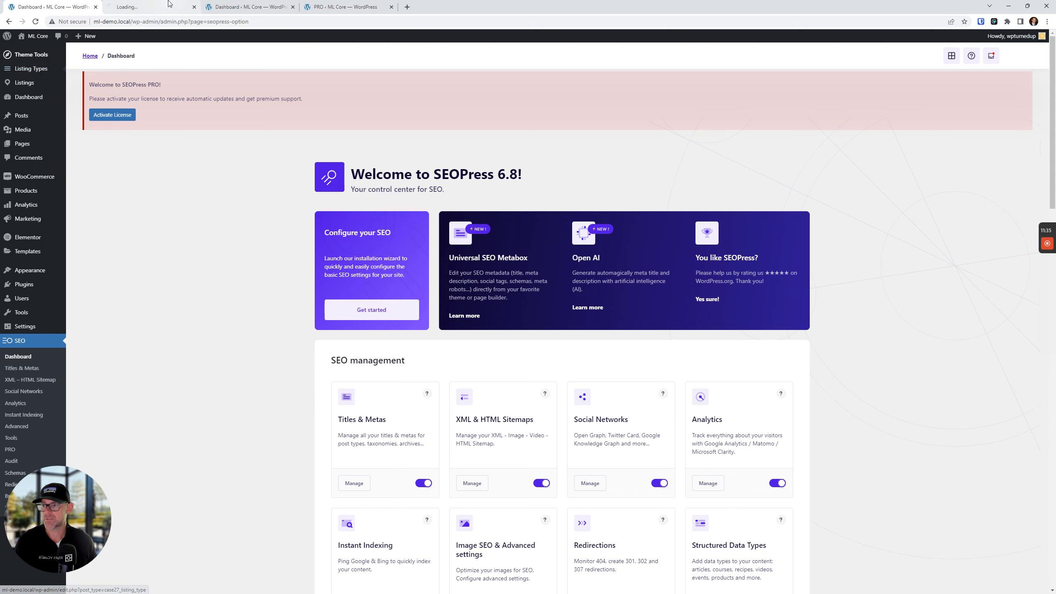
{"action": "left_click_drag", "start_coordinate": [168, 4], "coordinate": [69, 6]}
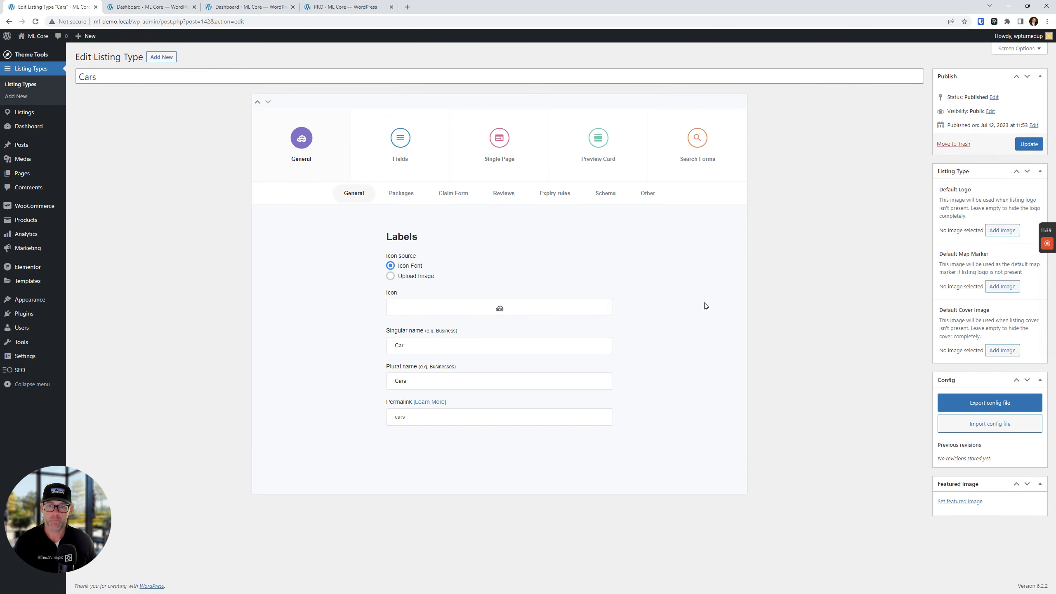
{"action": "left_click", "coordinate": [605, 193]}
{"action": "scroll", "coordinate": [514, 366], "scroll_direction": "down", "scroll_amount": 2}
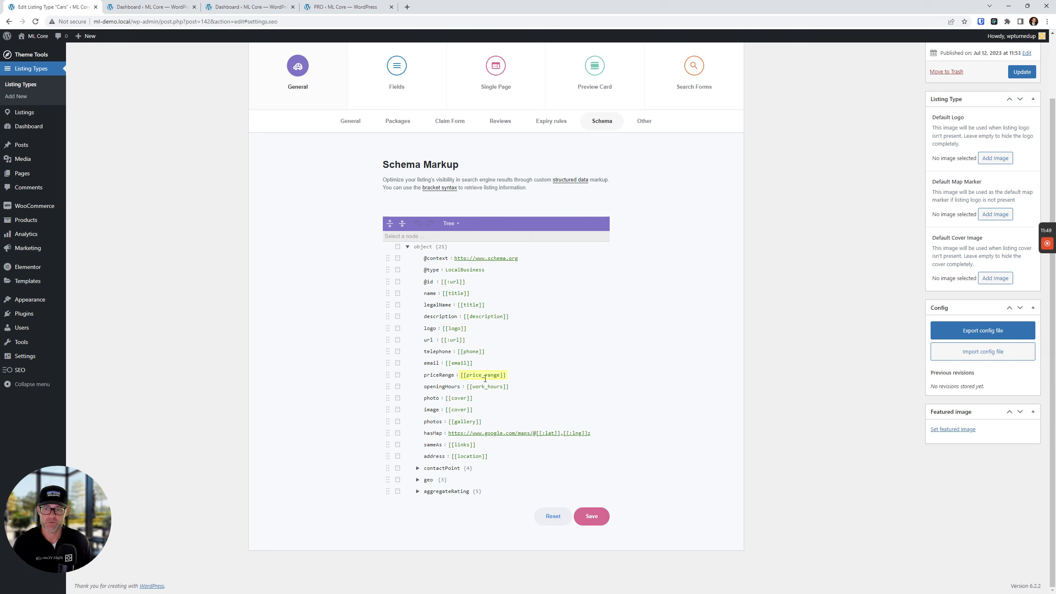
{"action": "left_click", "coordinate": [391, 259]}
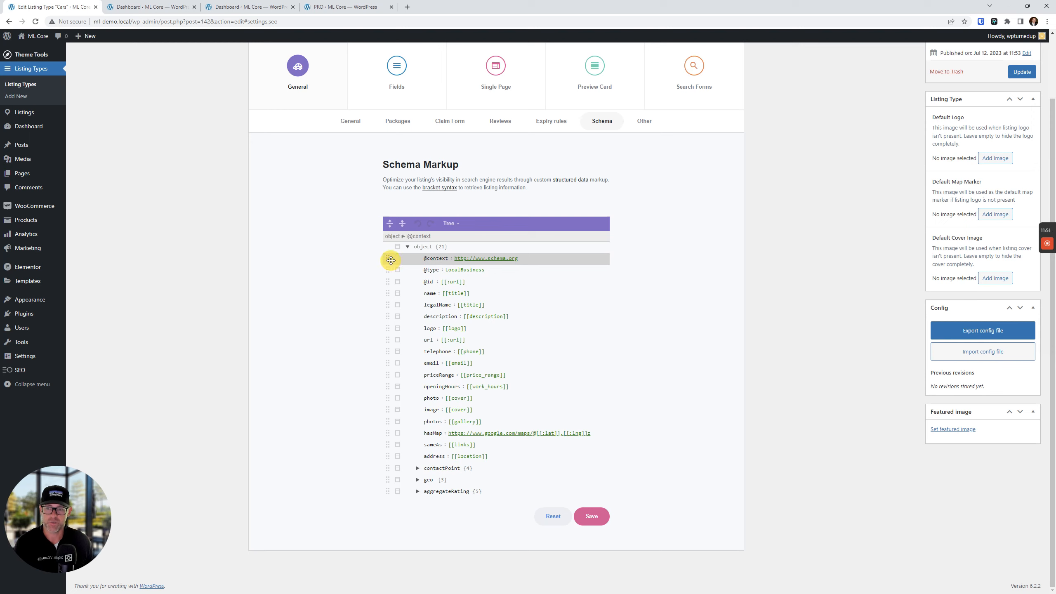
{"action": "left_click", "coordinate": [431, 260]}
{"action": "left_click", "coordinate": [540, 260]}
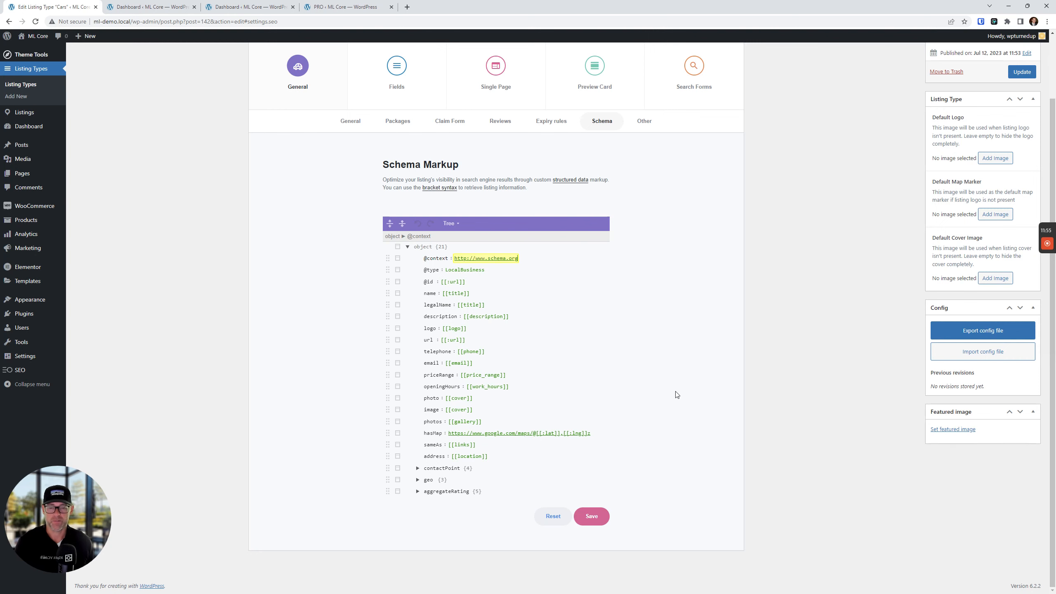
{"action": "left_click", "coordinate": [768, 293]}
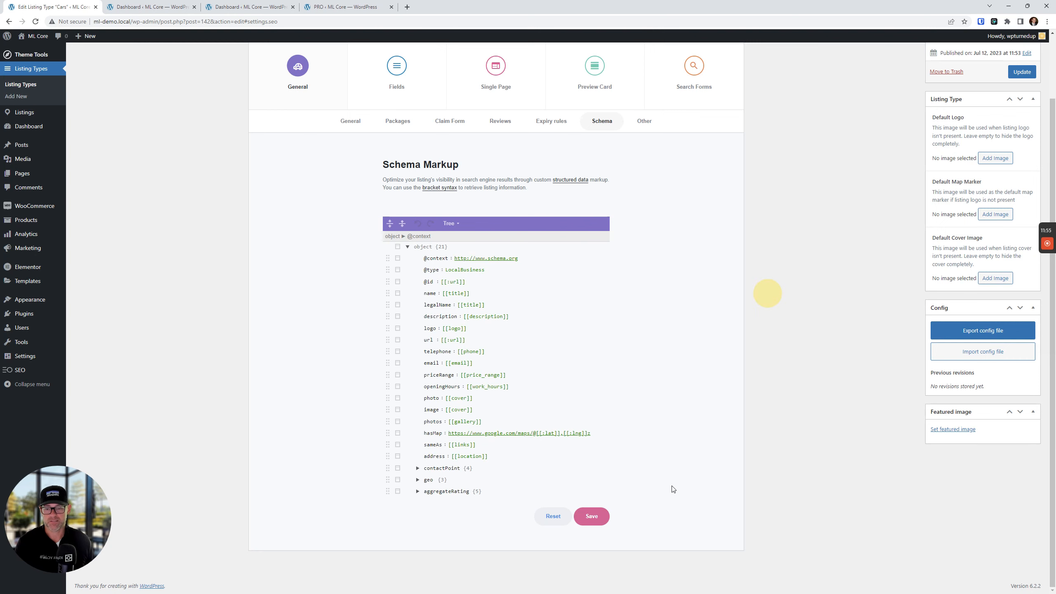
Close the Cars listing type tab and enable the robots.txt virtual file in the PRO tab's robots.txt settings.
{"action": "left_click", "coordinate": [95, 7]}
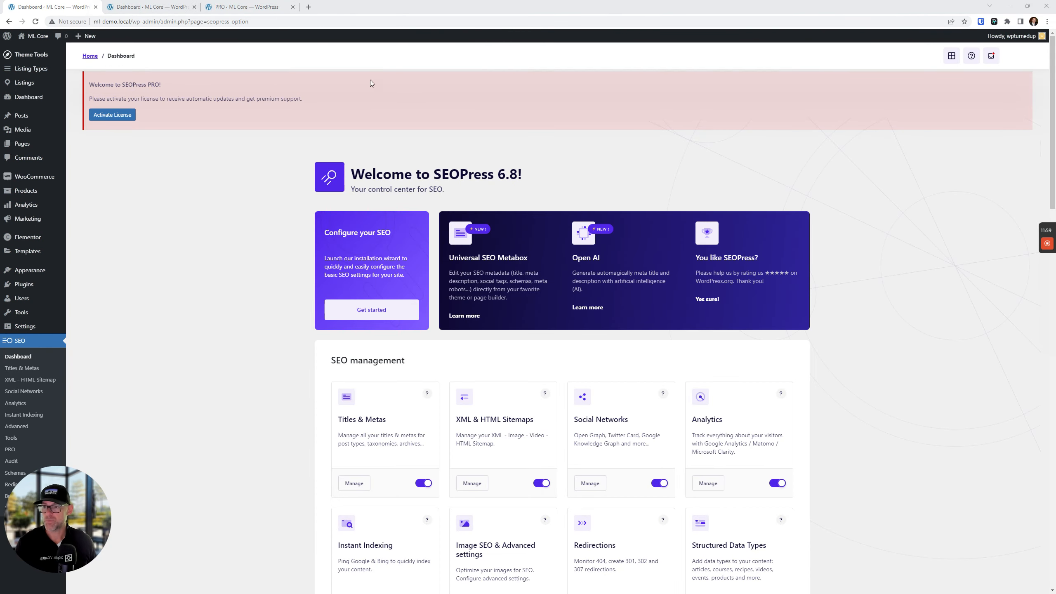
{"action": "left_click", "coordinate": [225, 5]}
{"action": "left_click", "coordinate": [101, 211]}
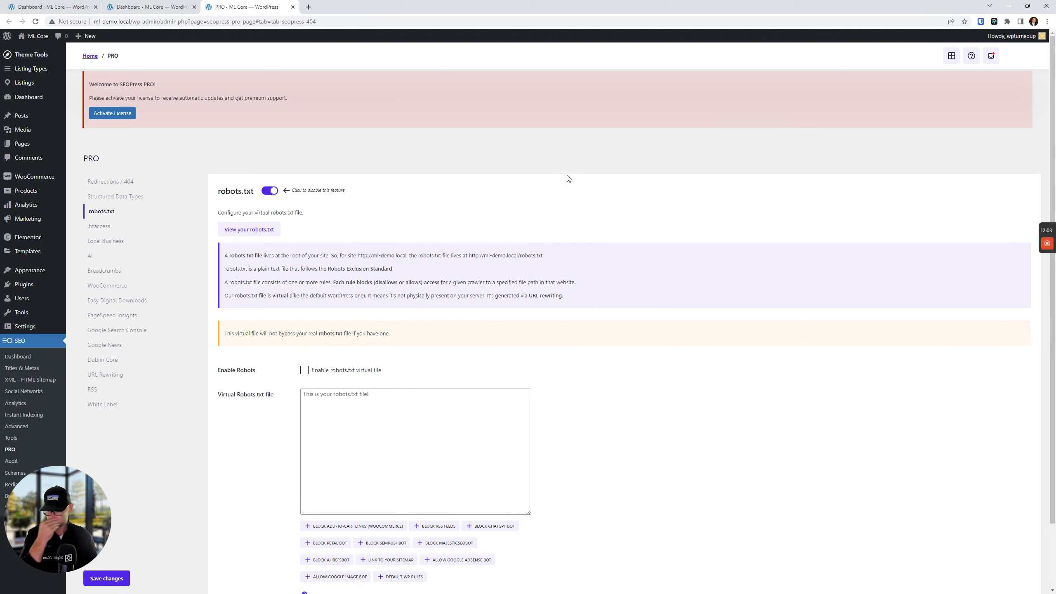
{"action": "scroll", "coordinate": [550, 224], "scroll_direction": "down", "scroll_amount": 2}
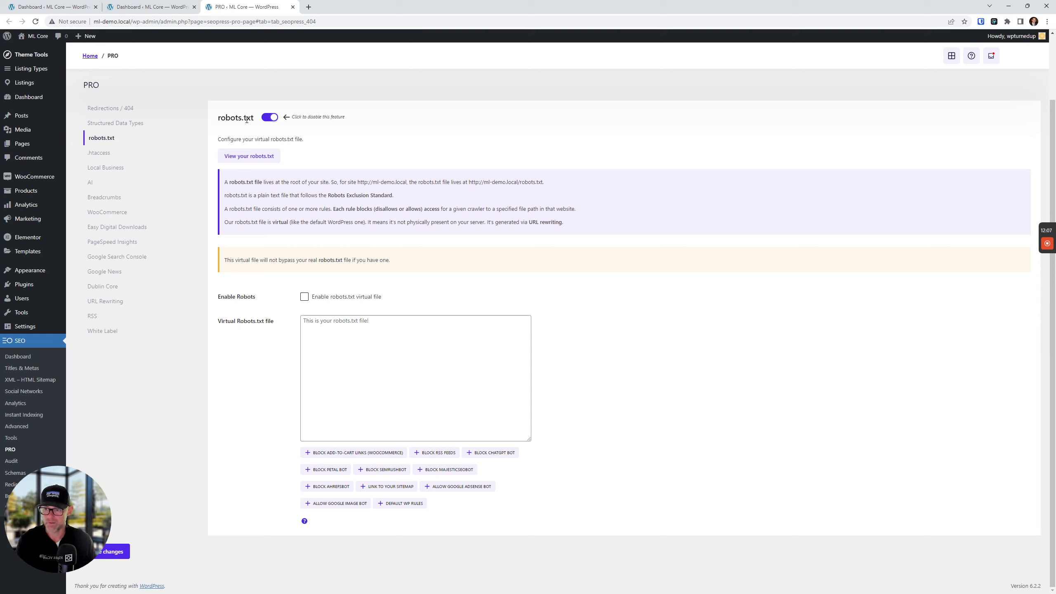
{"action": "left_click", "coordinate": [304, 297]}
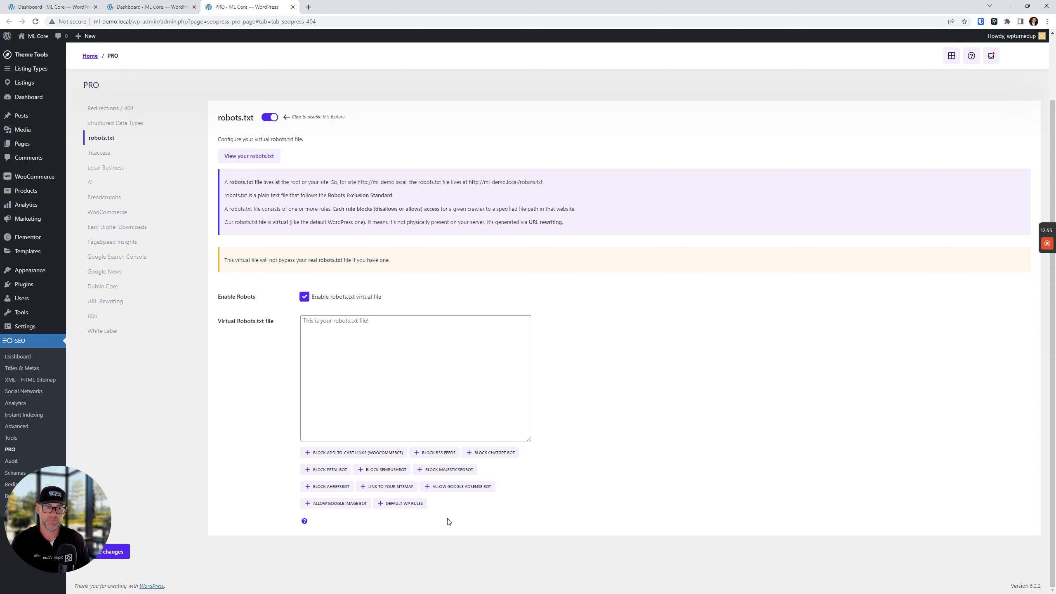
Insert the preset rule that blocks AhrefsBot into the virtual robots.txt file and select its two lines.
{"action": "left_click", "coordinate": [337, 490]}
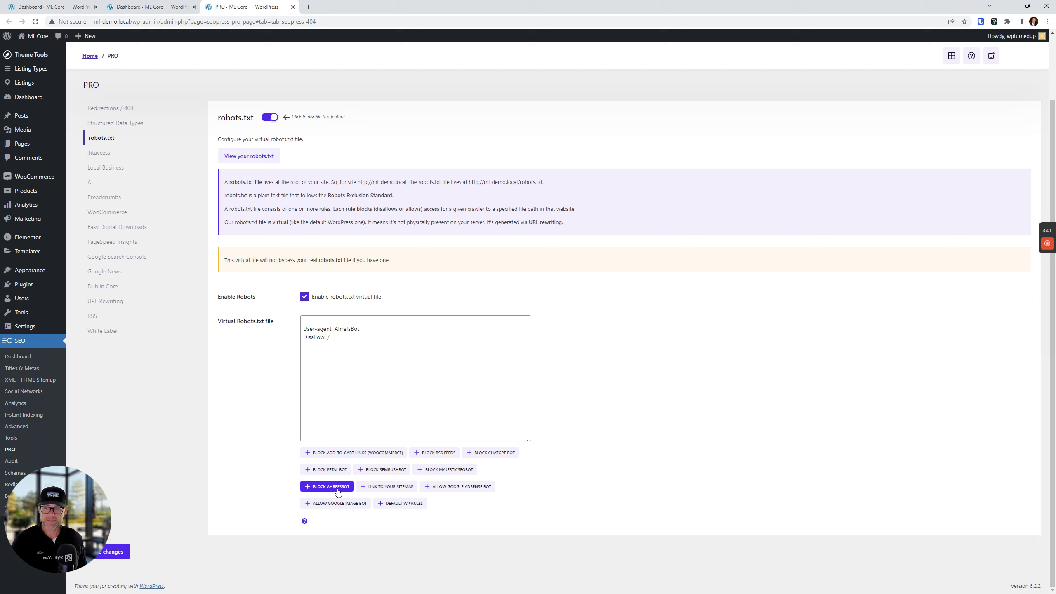
{"action": "left_click_drag", "start_coordinate": [342, 358], "coordinate": [301, 329]}
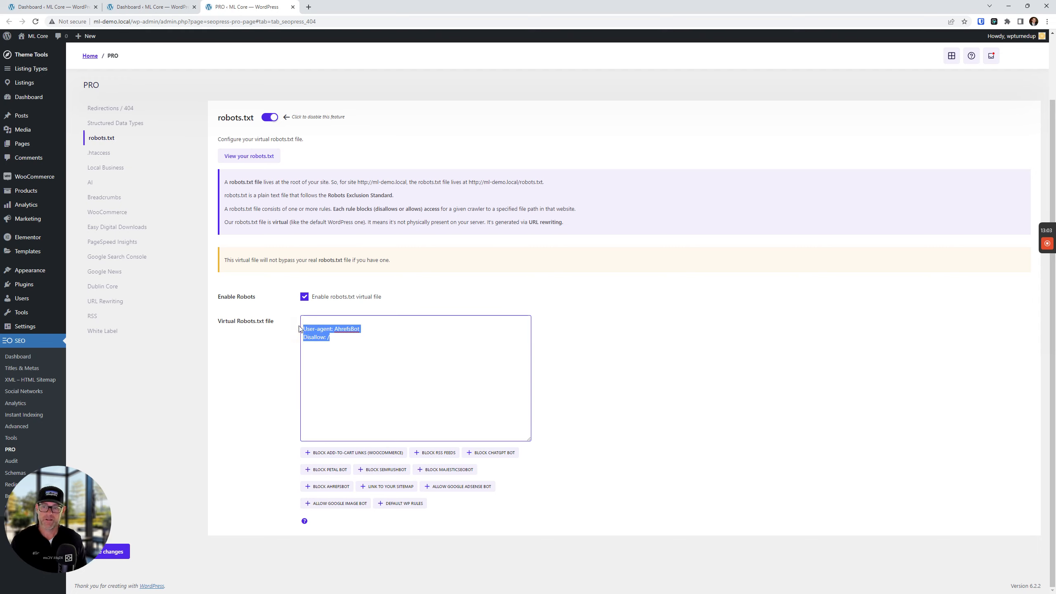
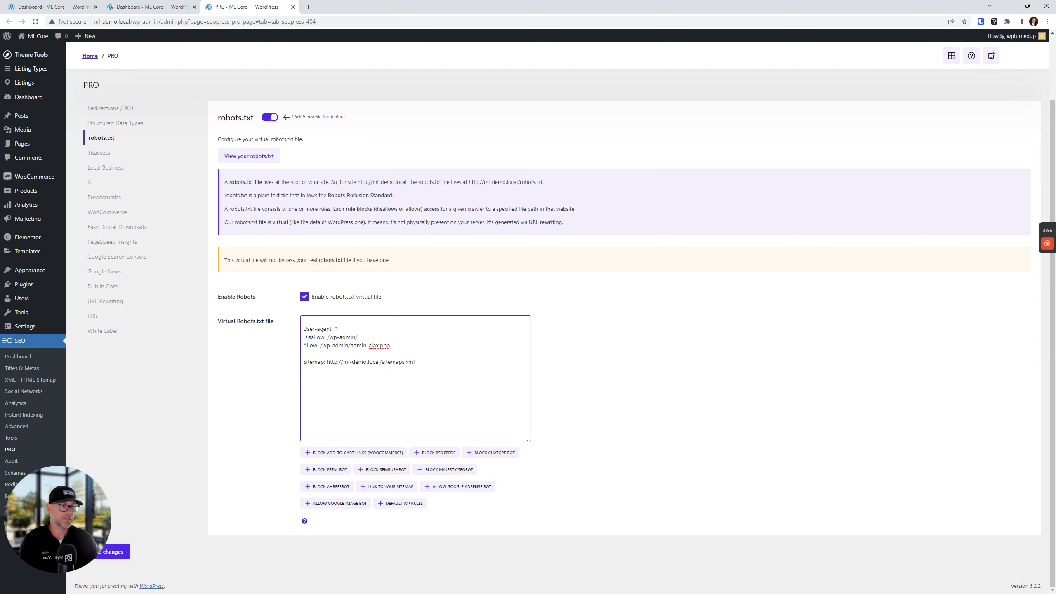
Copy the robots.txt template from the MyListing Club guide and replace the virtual robots.txt file's contents with it.
{"action": "left_click_drag", "start_coordinate": [614, 1], "coordinate": [637, 7]}
{"action": "scroll", "coordinate": [414, 441], "scroll_direction": "down", "scroll_amount": 2}
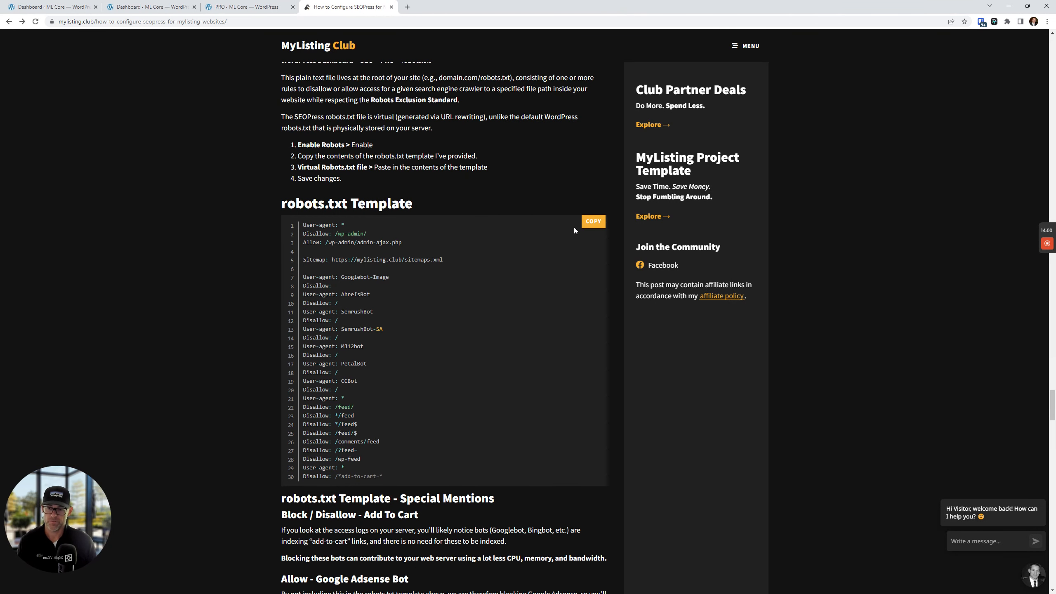
{"action": "left_click", "coordinate": [591, 221]}
{"action": "key", "text": "ctrl+w"}
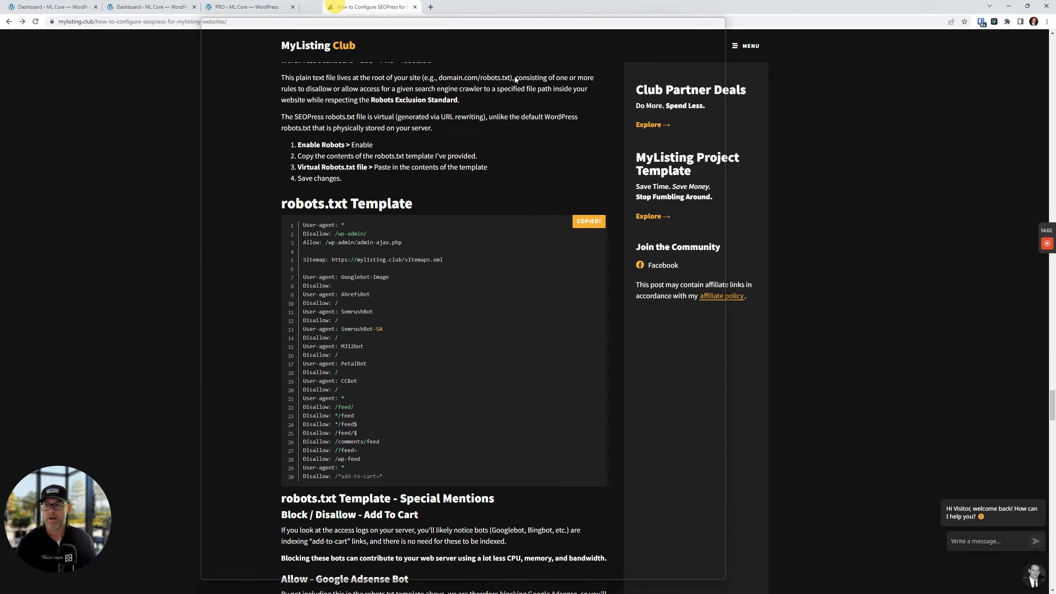
{"action": "left_click_drag", "start_coordinate": [418, 366], "coordinate": [271, 313]}
{"action": "key", "text": "BackSpace"}
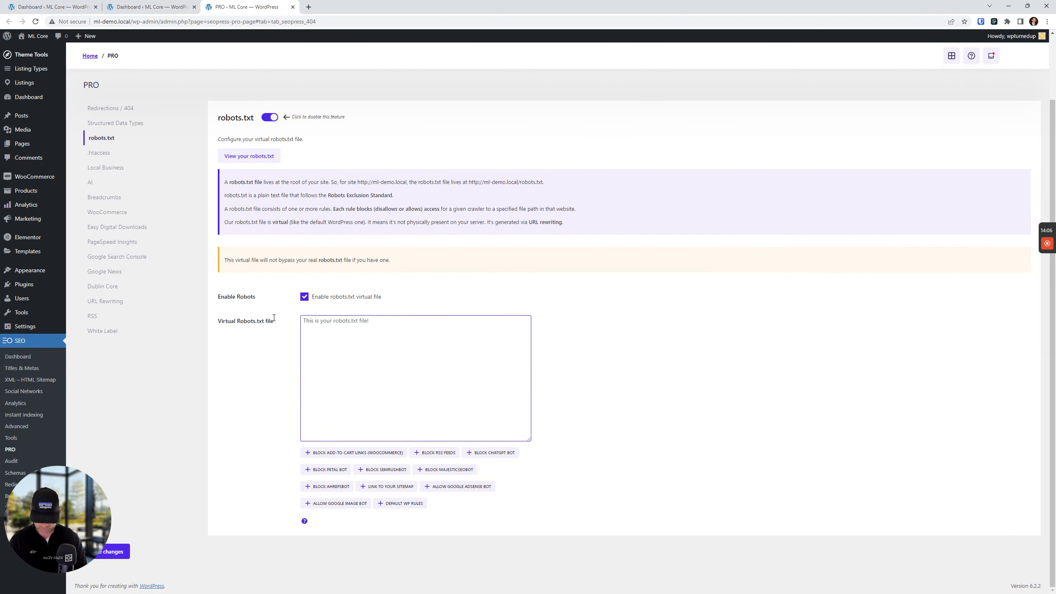
{"action": "key", "text": "ctrl+v"}
Review the user-agent, sitemap and disallow rules throughout the pasted robots.txt template.
{"action": "scroll", "coordinate": [374, 395], "scroll_direction": "up", "scroll_amount": 10}
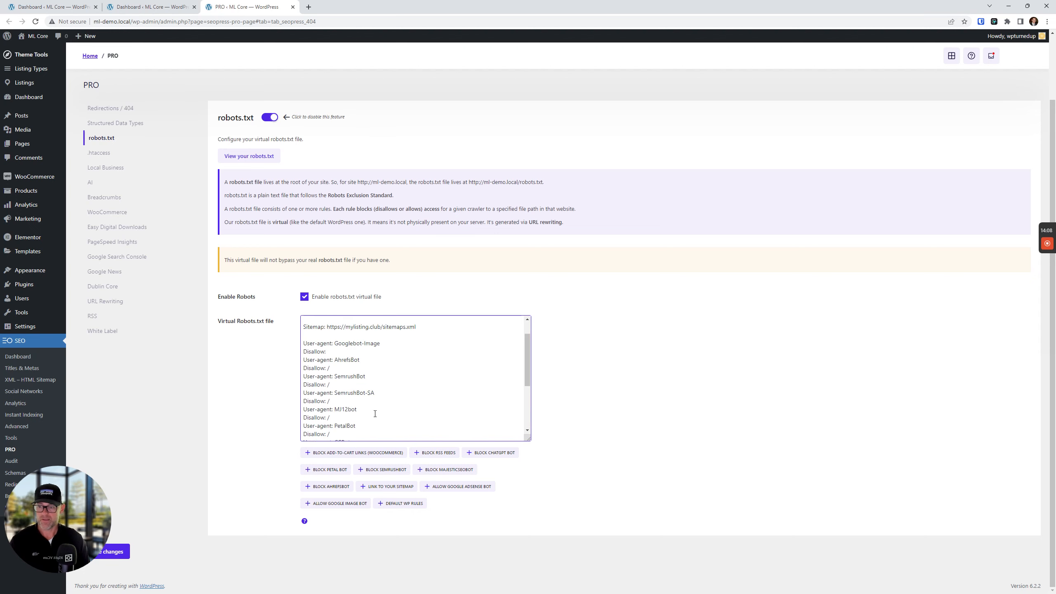
{"action": "scroll", "coordinate": [719, 427], "scroll_direction": "down", "scroll_amount": 3}
{"action": "scroll", "coordinate": [456, 324], "scroll_direction": "down", "scroll_amount": 5}
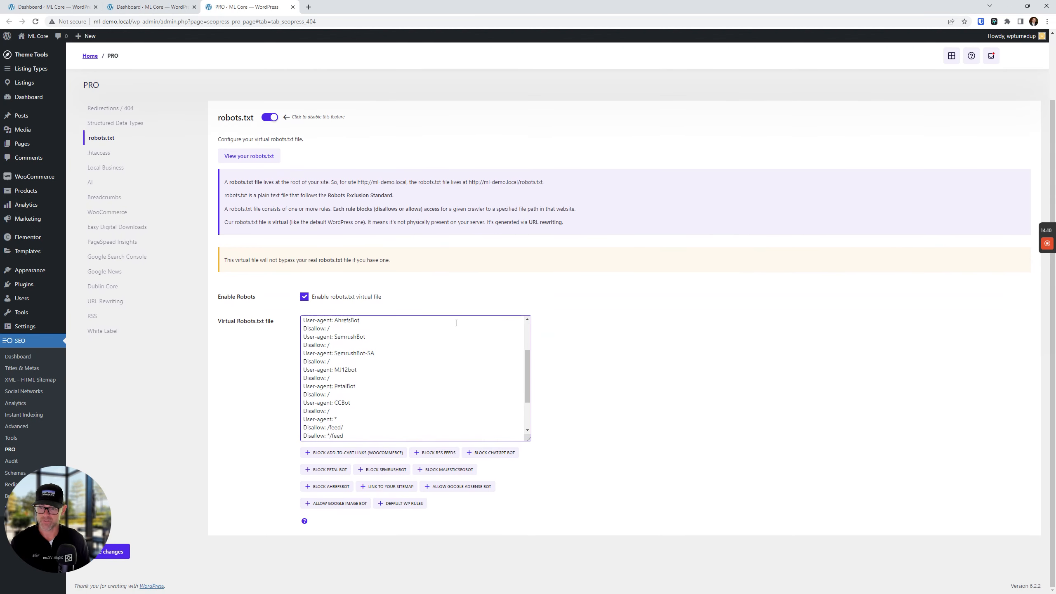
{"action": "left_click", "coordinate": [680, 453]}
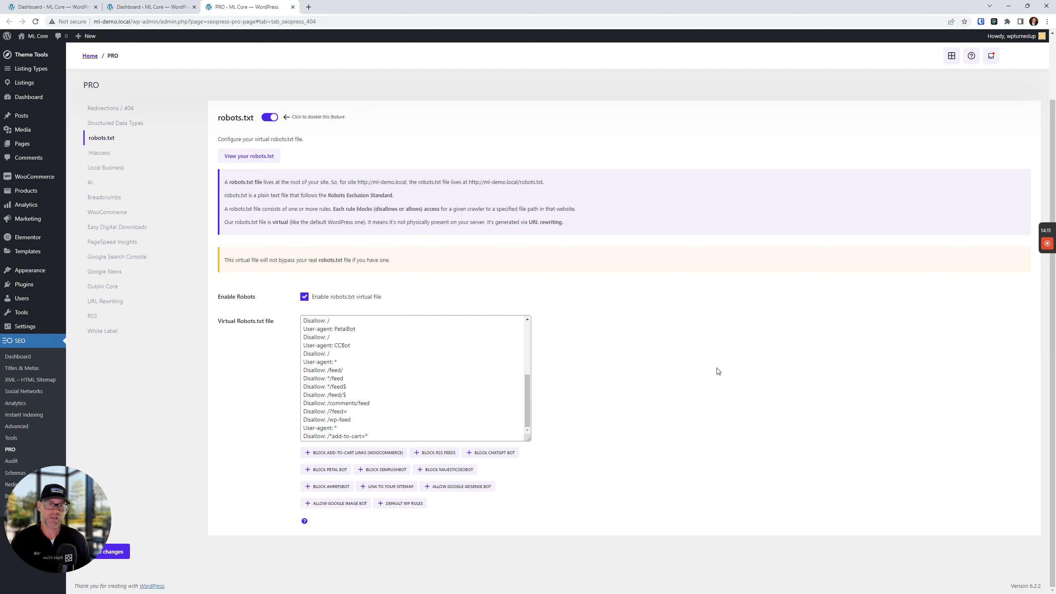
{"action": "left_click", "coordinate": [682, 443]}
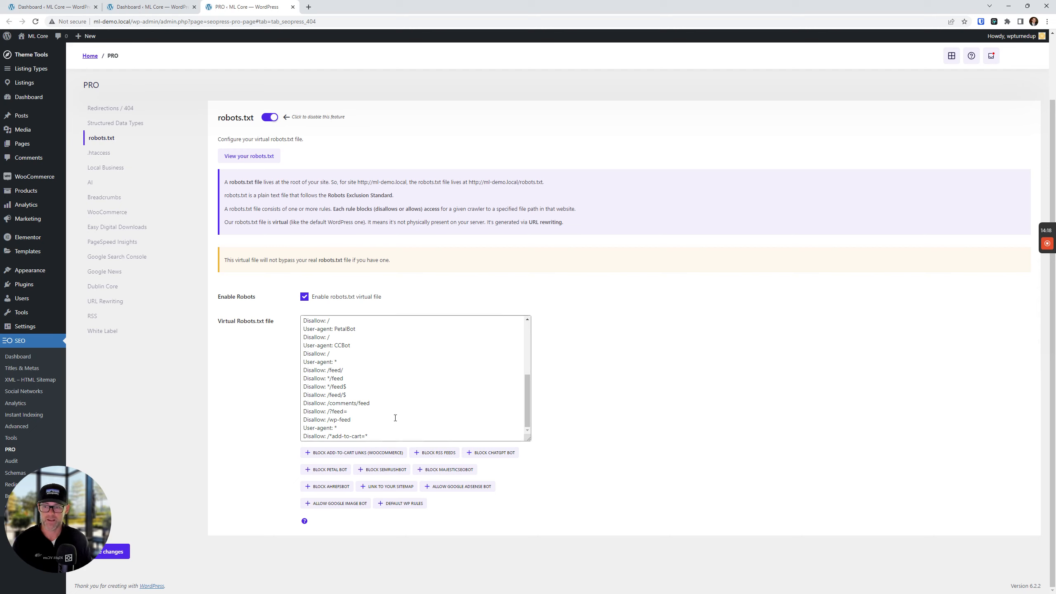
{"action": "scroll", "coordinate": [411, 413], "scroll_direction": "up", "scroll_amount": 2}
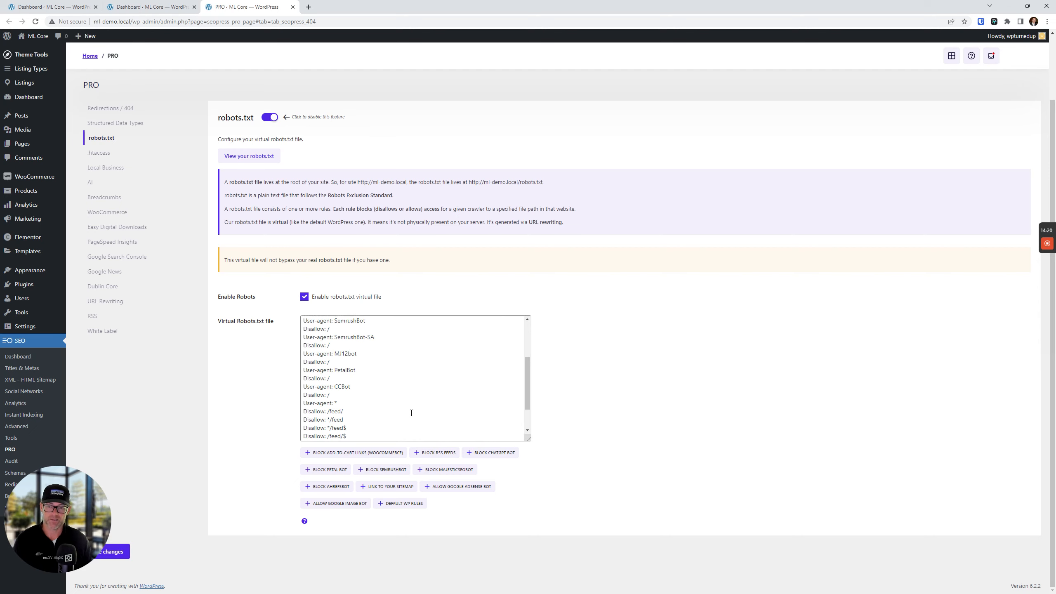
{"action": "scroll", "coordinate": [411, 413], "scroll_direction": "up", "scroll_amount": 3}
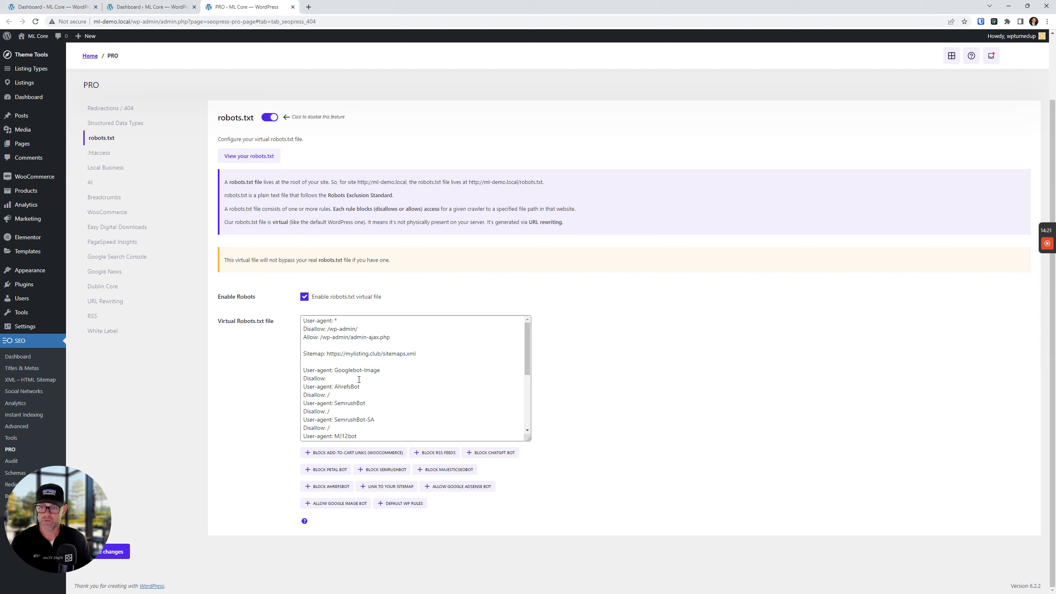
Change the AhrefsBot rule in the virtual robots.txt file to Allow, and set it back to Disallow.
{"action": "scroll", "coordinate": [337, 369], "scroll_direction": "down", "scroll_amount": 2}
{"action": "left_click_drag", "start_coordinate": [340, 353], "coordinate": [300, 345]}
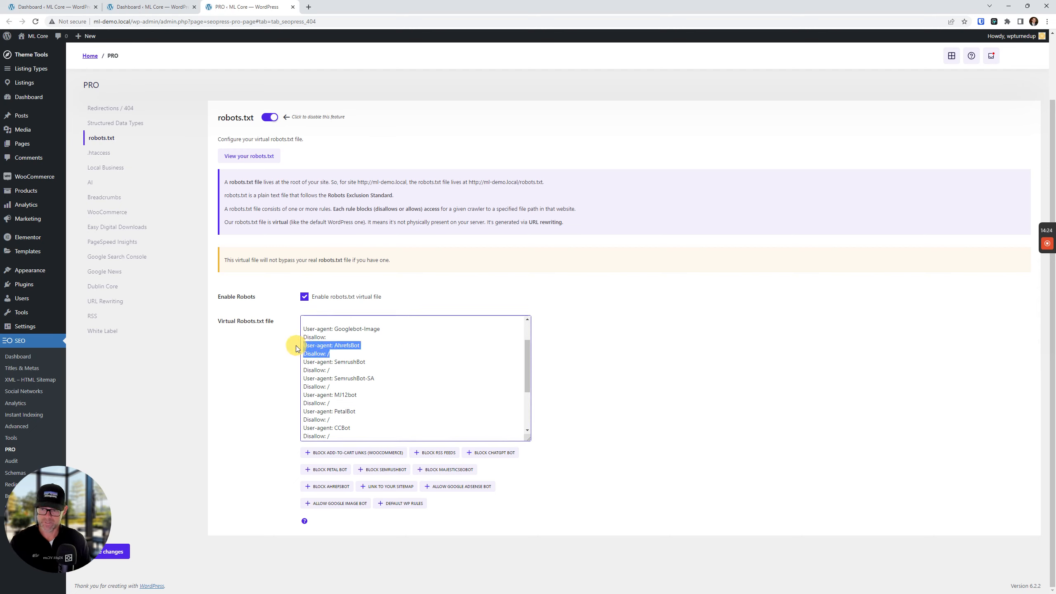
{"action": "double_click", "coordinate": [307, 353]}
{"action": "type", "text": "A"}
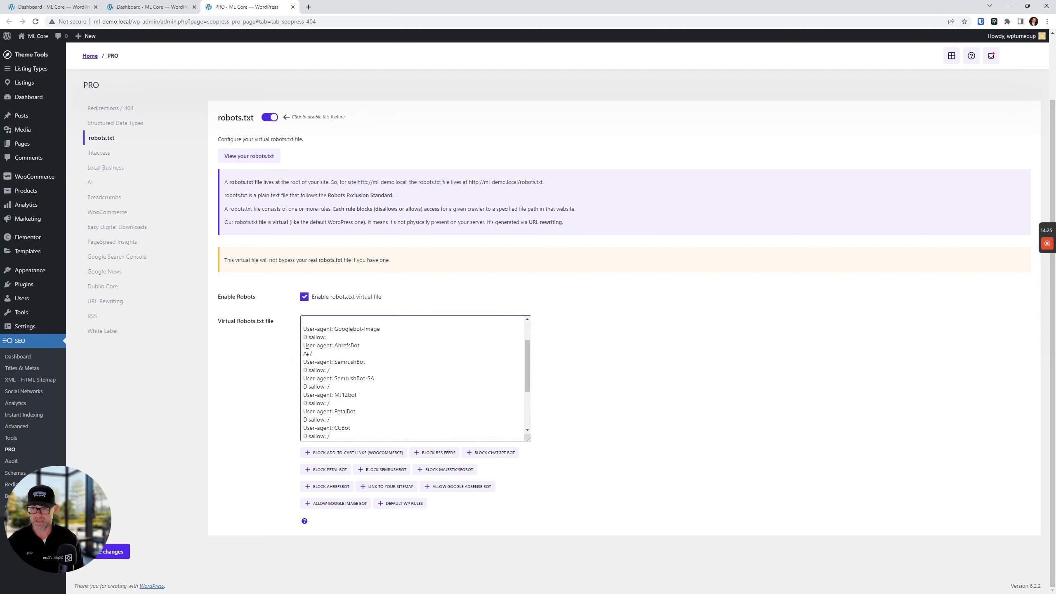
{"action": "type", "text": "llow"}
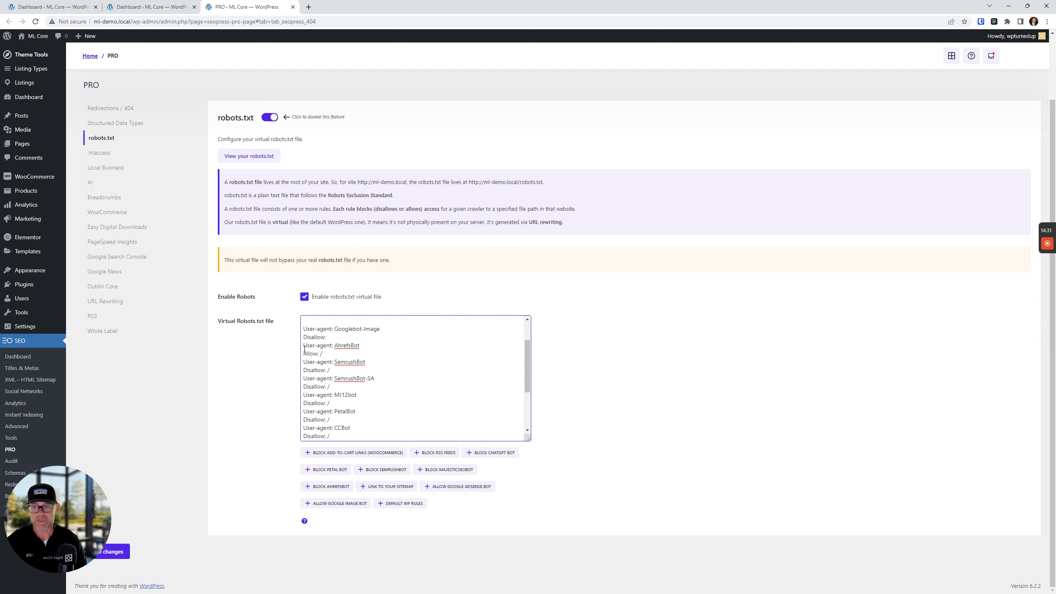
{"action": "double_click", "coordinate": [308, 353]}
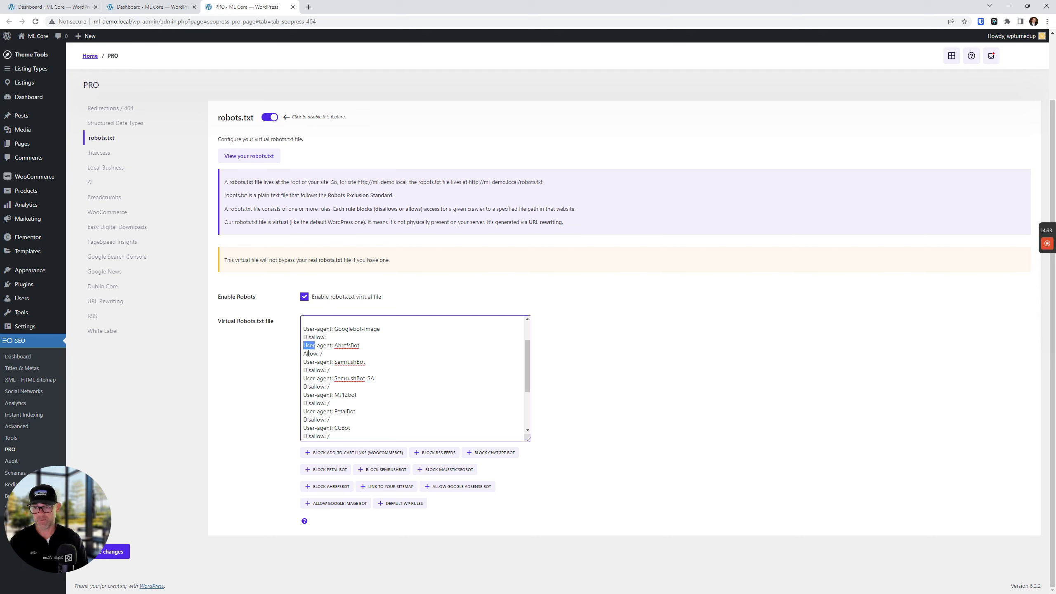
{"action": "type", "text": "Disallow"}
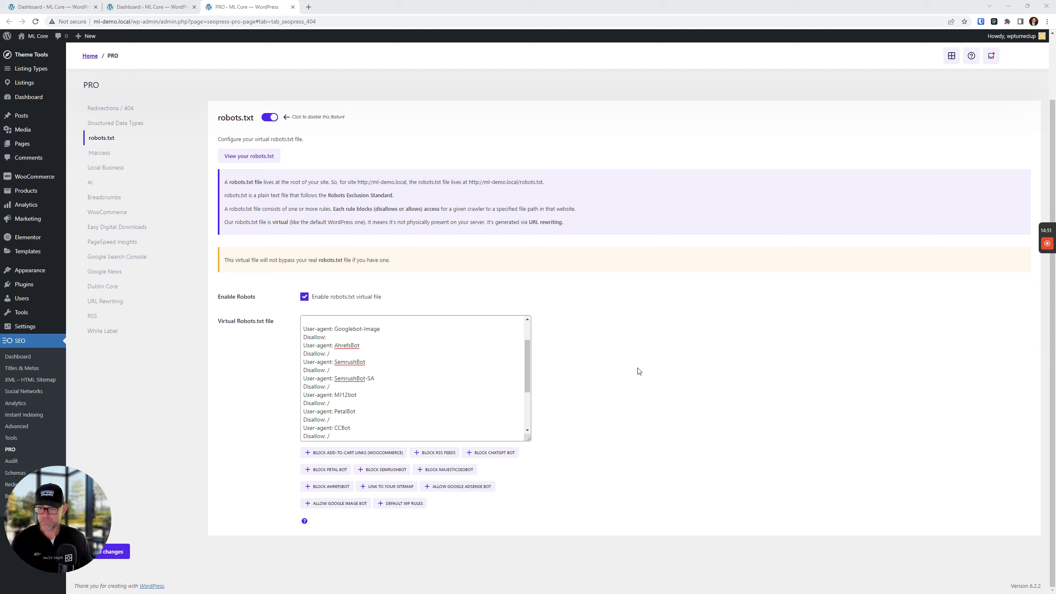
Clear the whole virtual robots.txt file and insert the preset rule blocking WooCommerce add-to-cart links.
{"action": "right_click", "coordinate": [421, 336]}
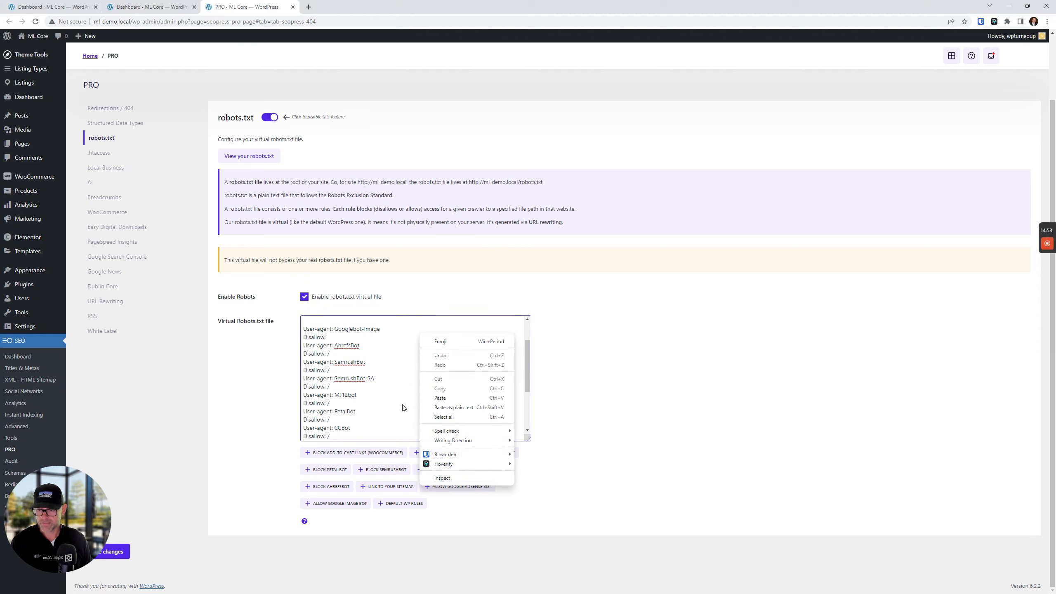
{"action": "left_click", "coordinate": [458, 417]}
{"action": "key", "text": "Delete"}
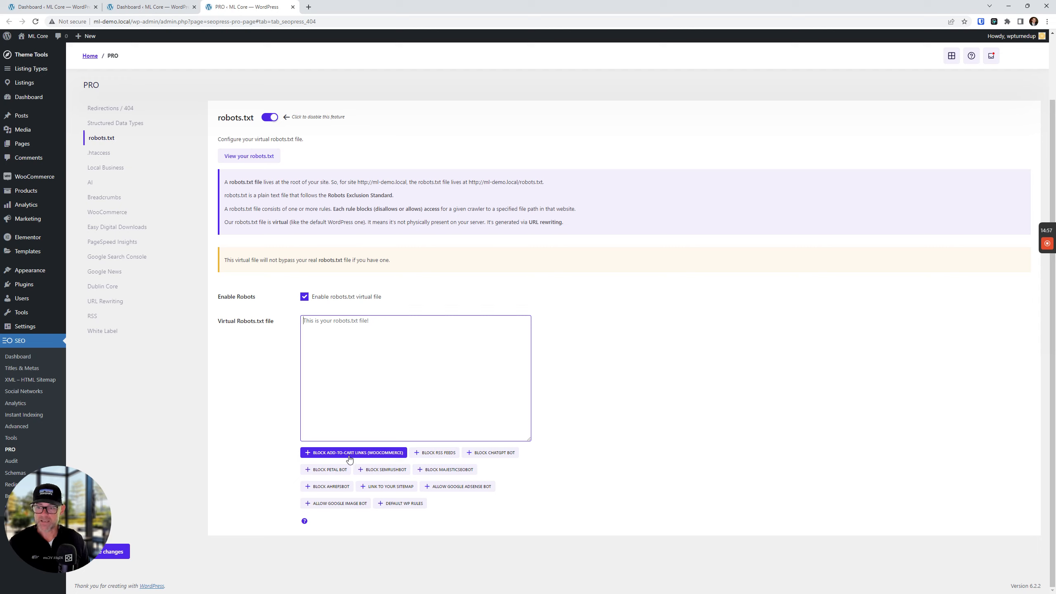
{"action": "left_click", "coordinate": [370, 459]}
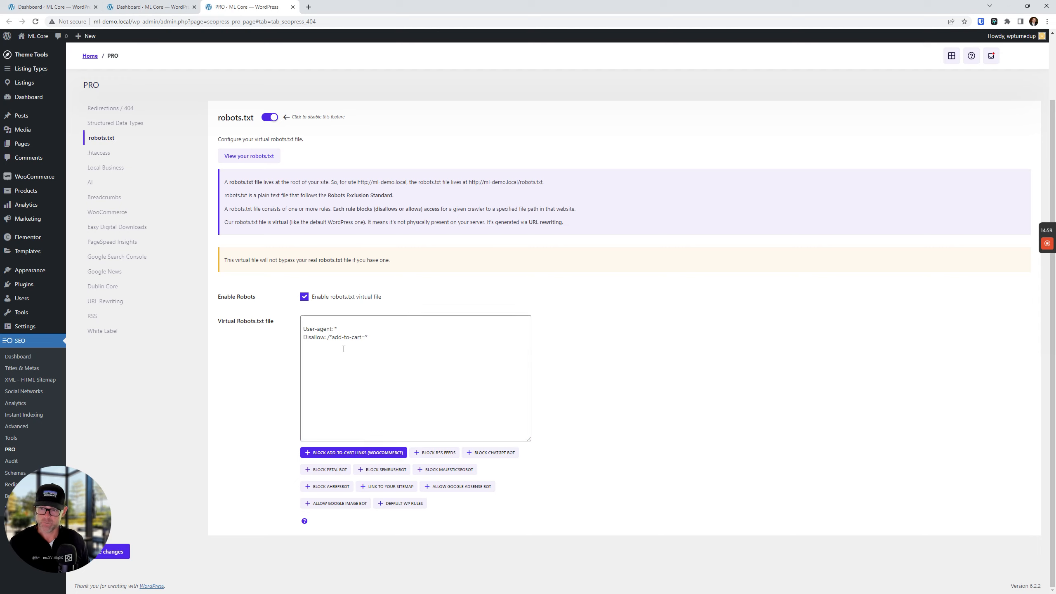
Examine the add-to-cart blocking rule by highlighting its Disallow line and path, and open a separate private browser window.
{"action": "left_click_drag", "start_coordinate": [424, 336], "coordinate": [247, 318]}
{"action": "left_click", "coordinate": [587, 329]}
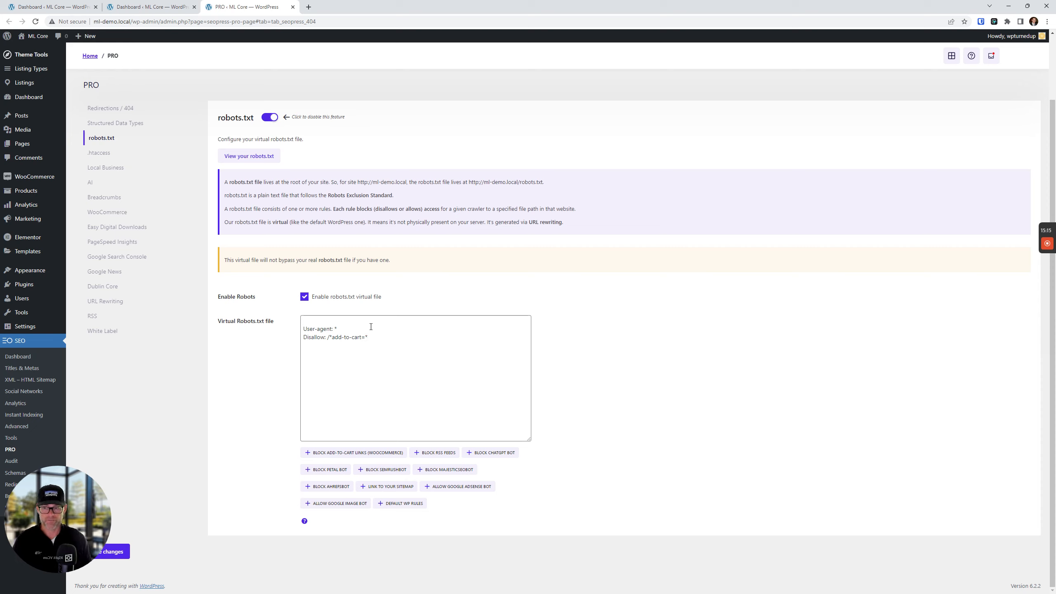
{"action": "left_click_drag", "start_coordinate": [369, 338], "coordinate": [293, 337]}
{"action": "left_click", "coordinate": [416, 337]}
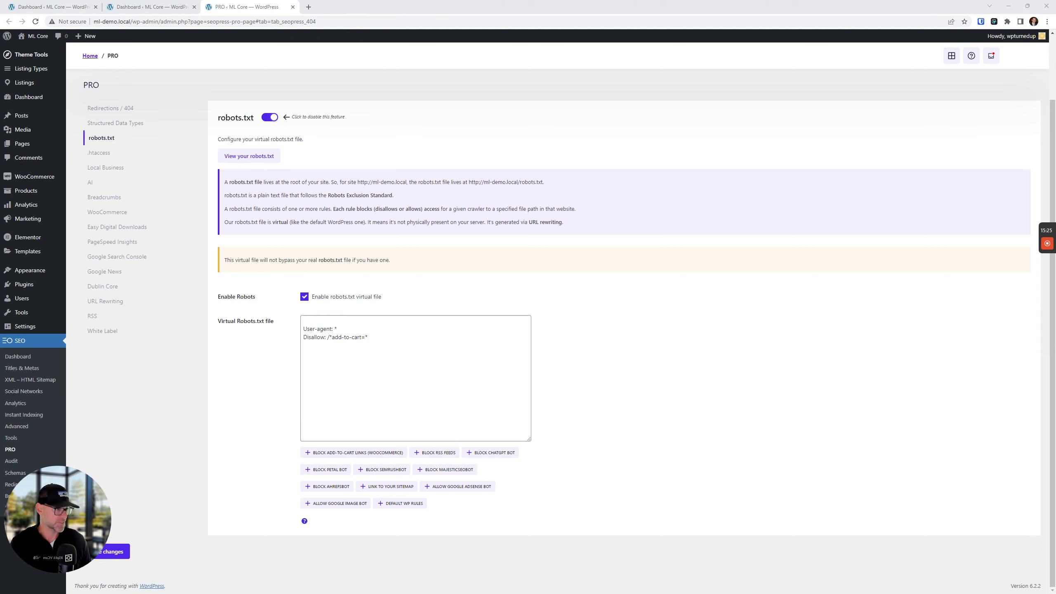
{"action": "key", "text": "ctrl+shift+n"}
{"action": "left_click_drag", "start_coordinate": [523, 9], "coordinate": [522, 0]}
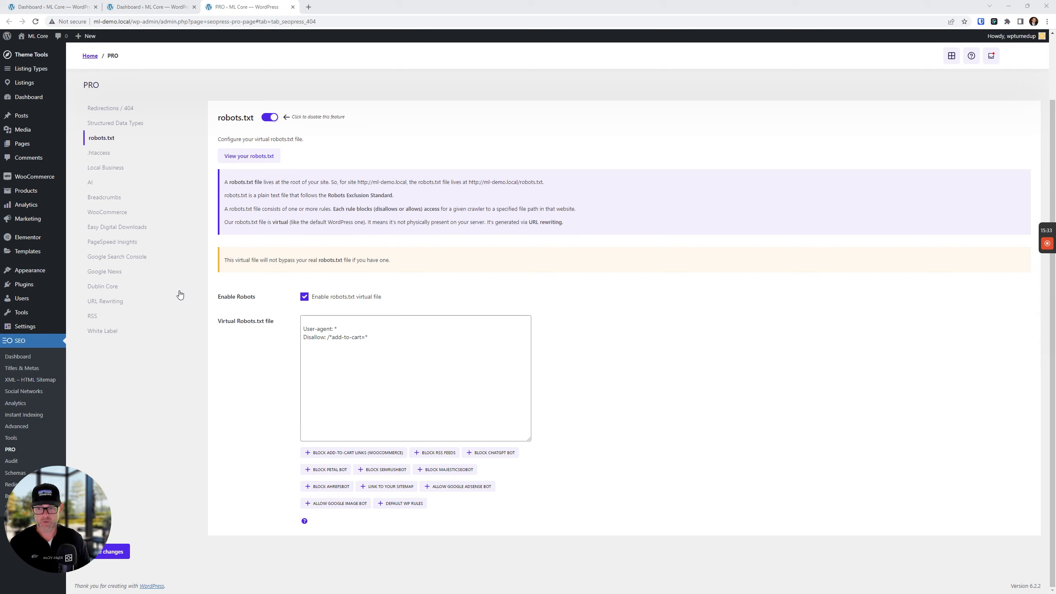
{"action": "left_click_drag", "start_coordinate": [368, 337], "coordinate": [327, 340]}
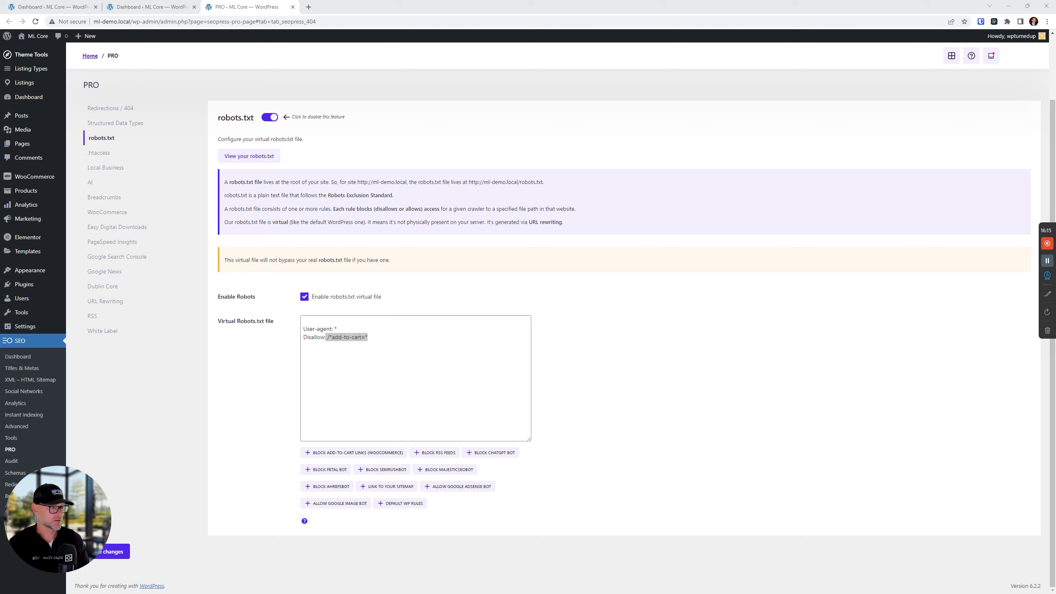
Bring in the MyKinsta private window and show the access.log of the MyListing Sandbox site.
{"action": "left_click_drag", "start_coordinate": [1055, 306], "coordinate": [536, 190]}
{"action": "double_click", "coordinate": [545, 192]}
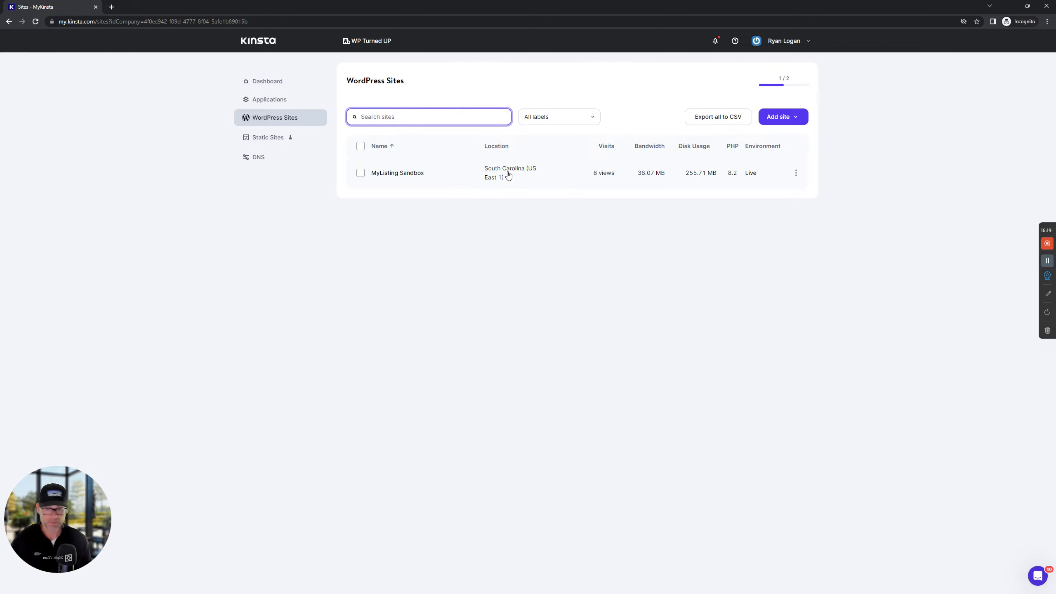
{"action": "left_click", "coordinate": [416, 174]}
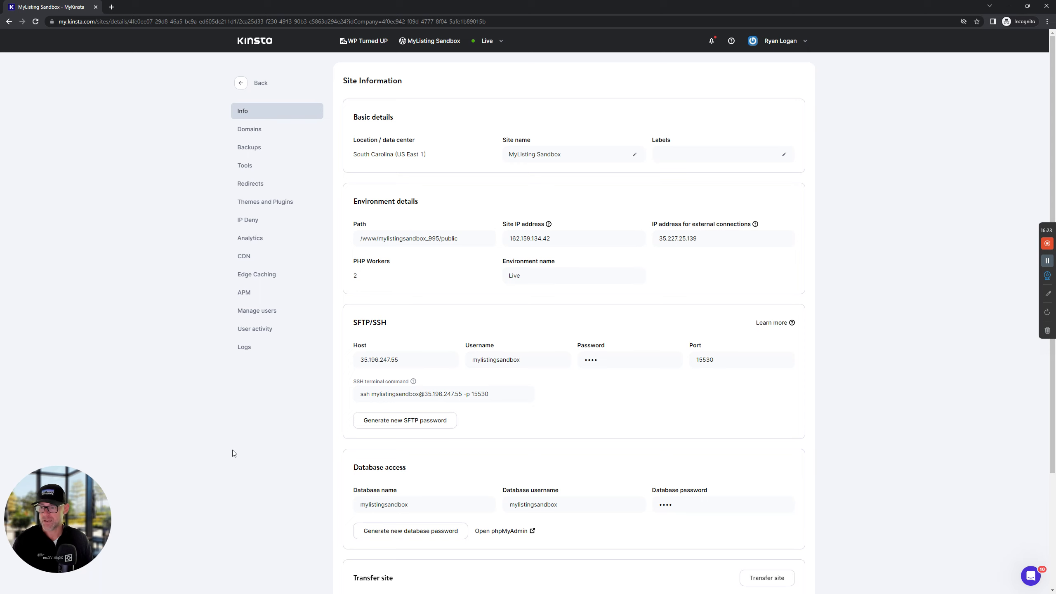
{"action": "left_click", "coordinate": [243, 347]}
{"action": "left_click", "coordinate": [391, 135]}
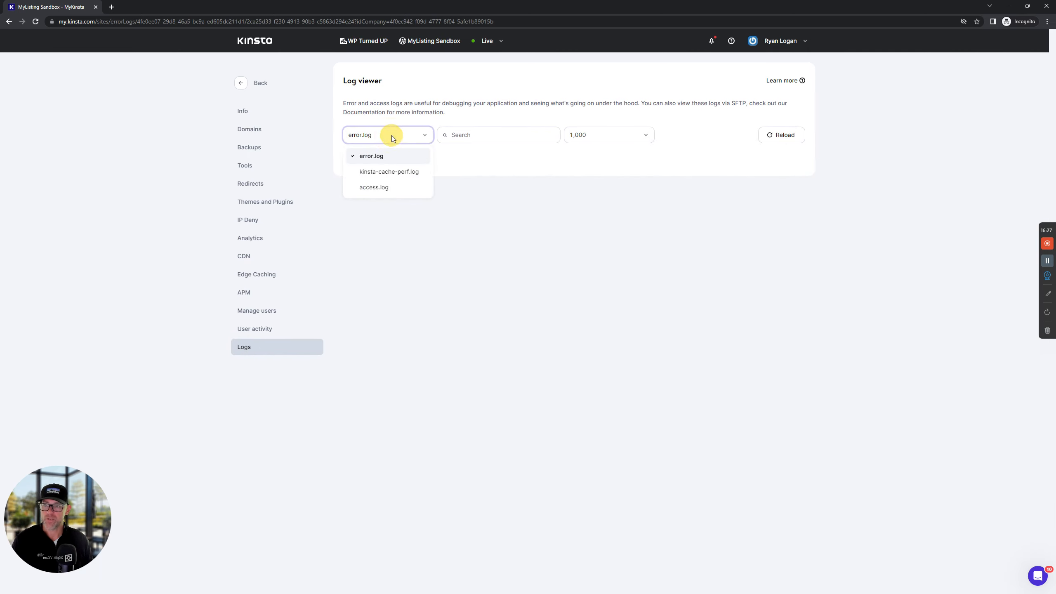
{"action": "left_click", "coordinate": [376, 188]}
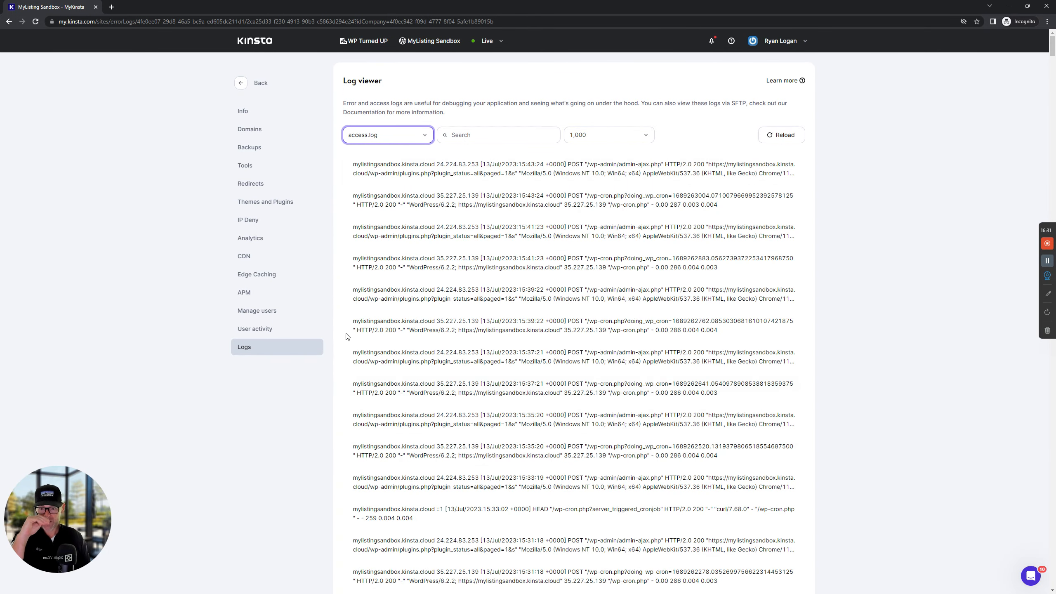
Search the access log for "add-to-cart" and extend the search to 20,000 lines.
{"action": "left_click", "coordinate": [470, 133]}
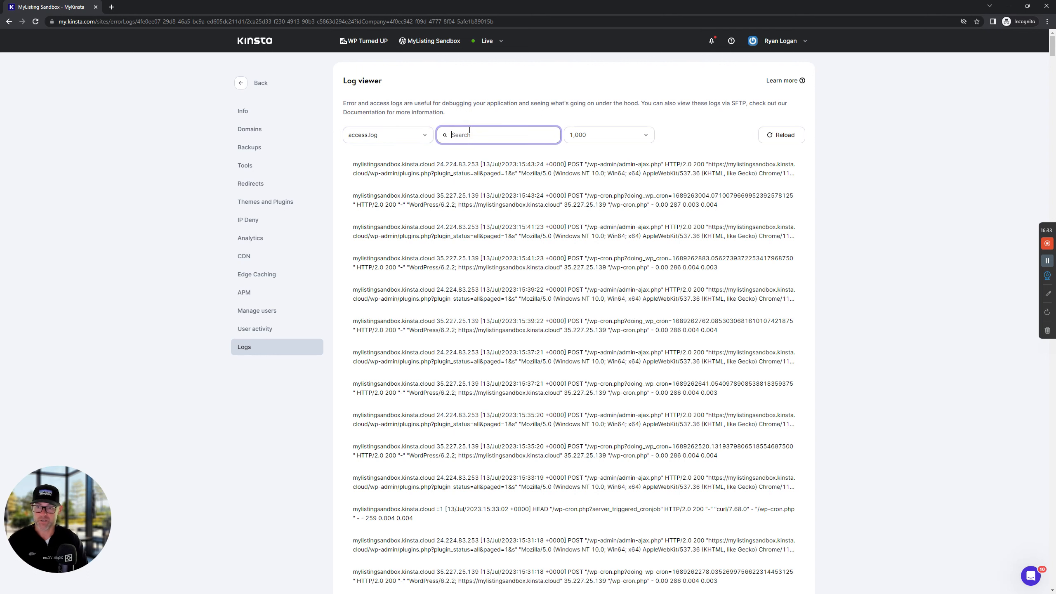
{"action": "type", "text": "add-to-cart"}
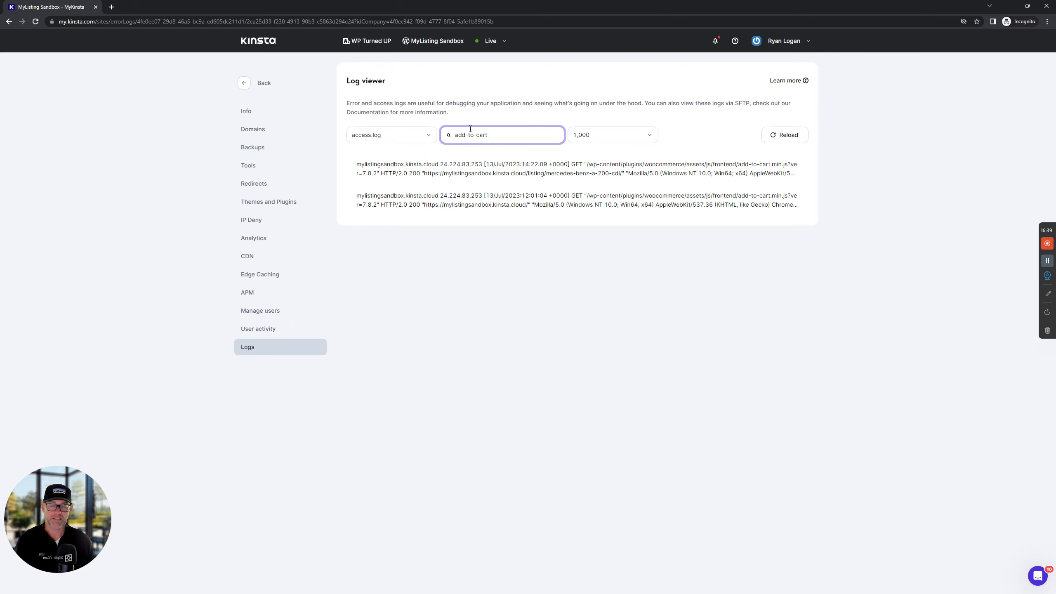
{"action": "left_click", "coordinate": [611, 133]}
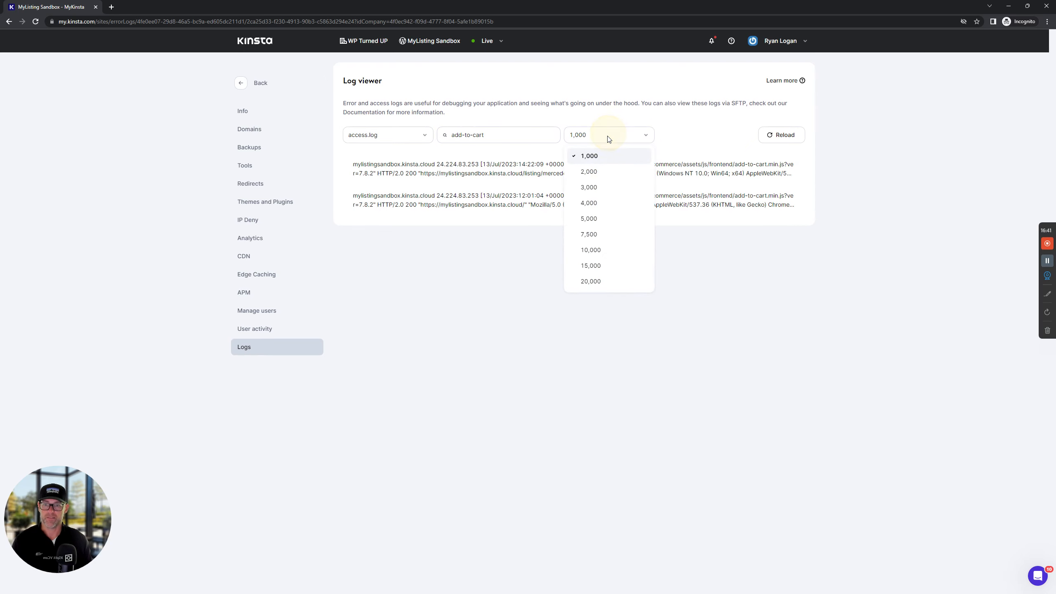
{"action": "left_click", "coordinate": [600, 280]}
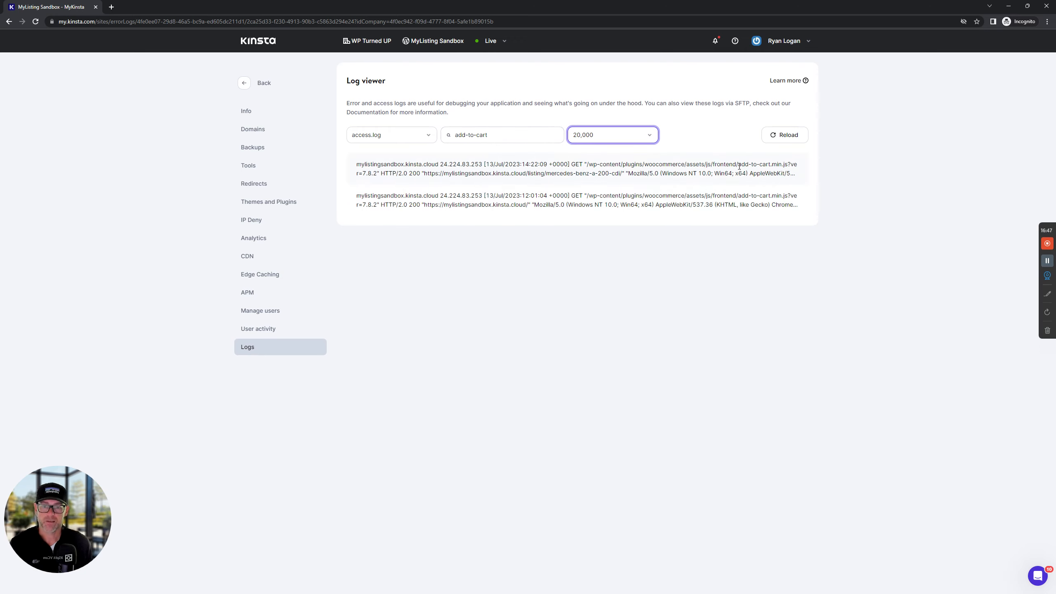
Examine the matching access log entries by highlighting the add-to-cart.min.js part of their request paths.
{"action": "left_click_drag", "start_coordinate": [739, 164], "coordinate": [779, 165]}
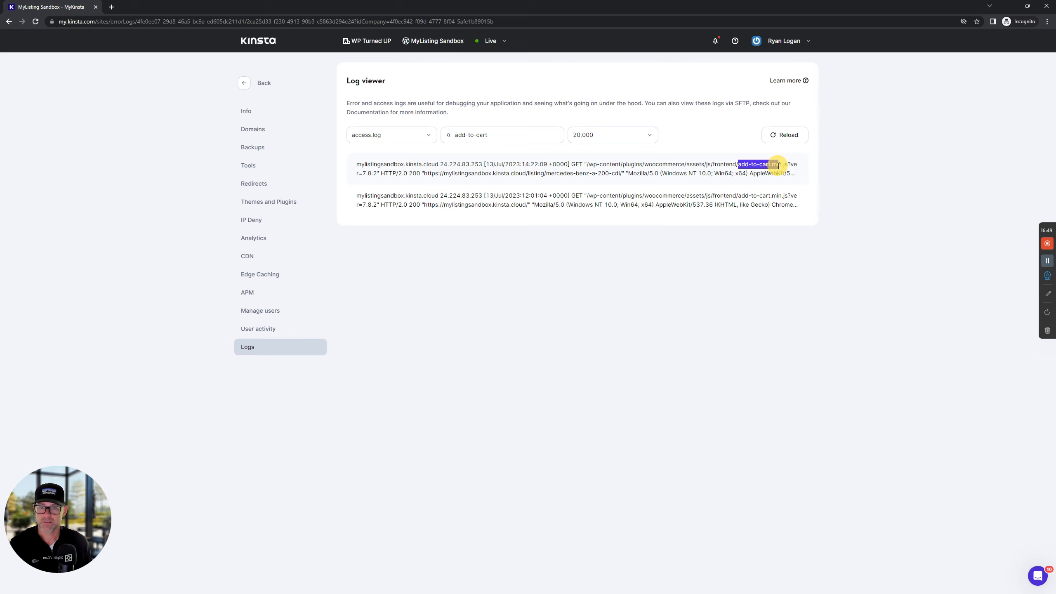
{"action": "left_click_drag", "start_coordinate": [737, 196], "coordinate": [782, 192]}
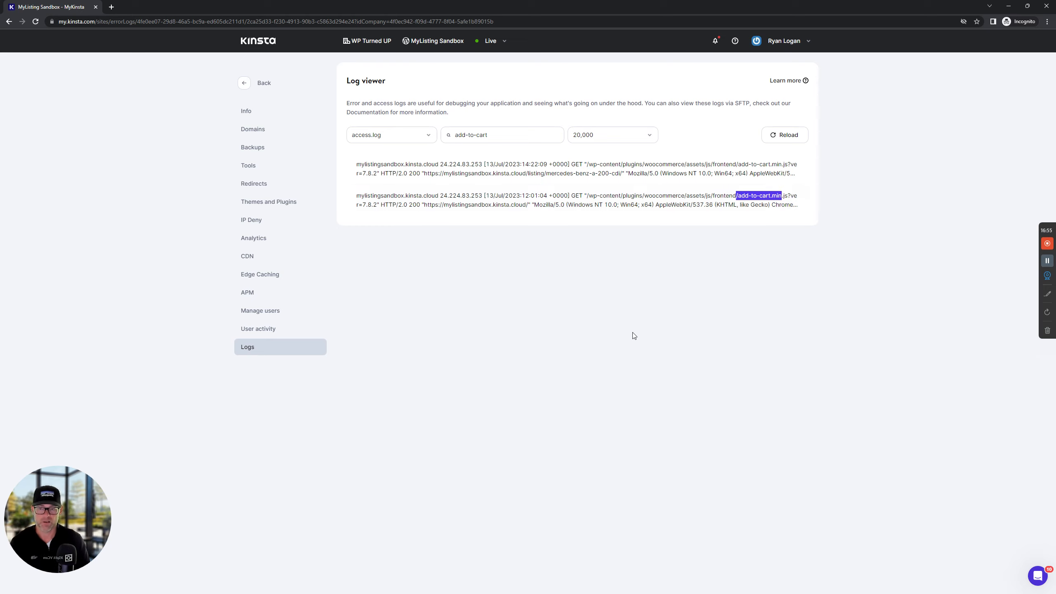
{"action": "left_click", "coordinate": [897, 176]}
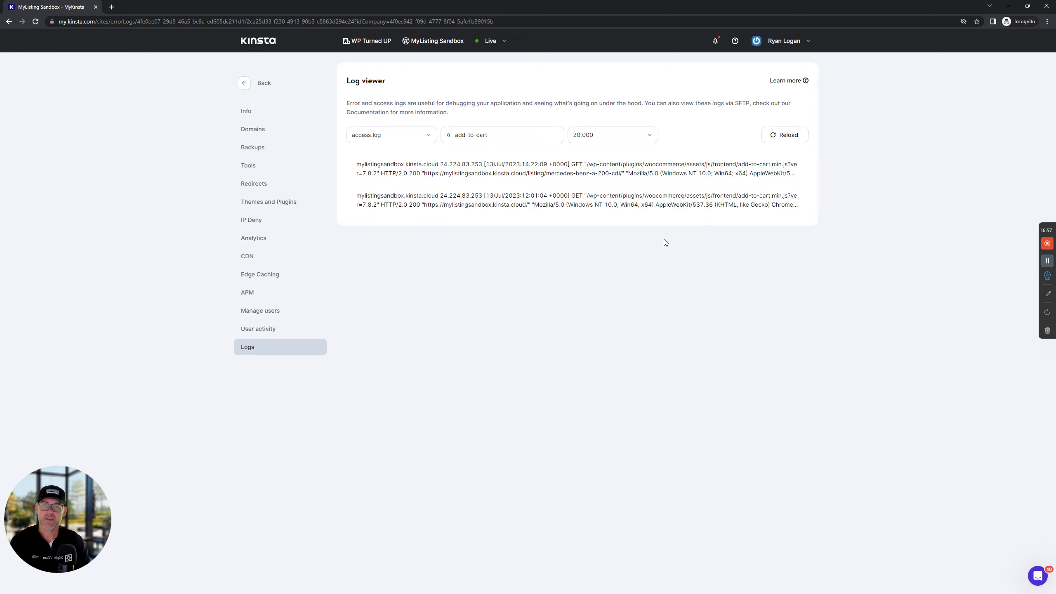
{"action": "left_click_drag", "start_coordinate": [737, 196], "coordinate": [789, 196]}
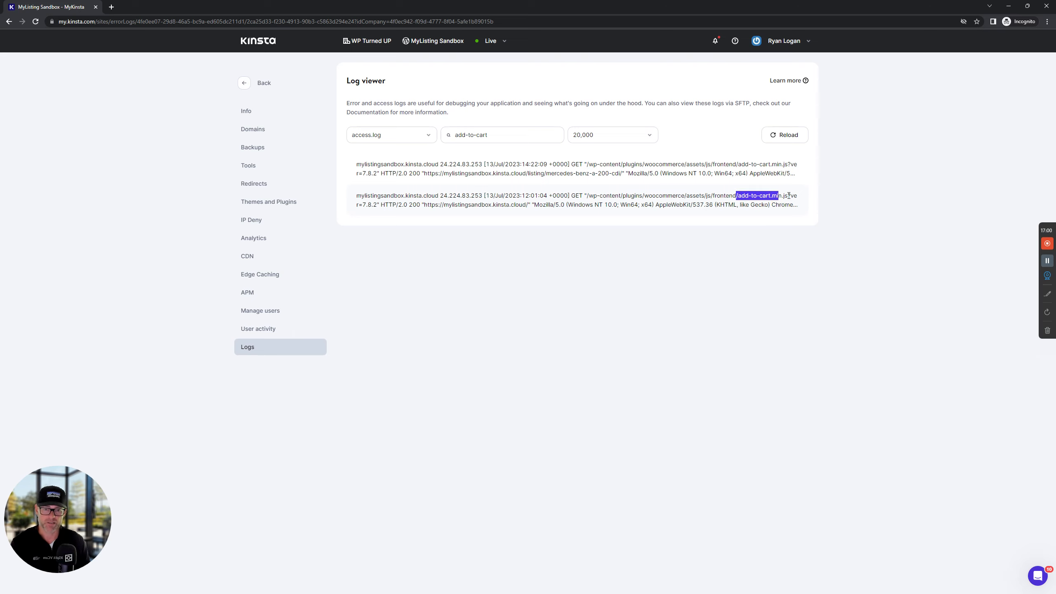
{"action": "left_click", "coordinate": [633, 200]}
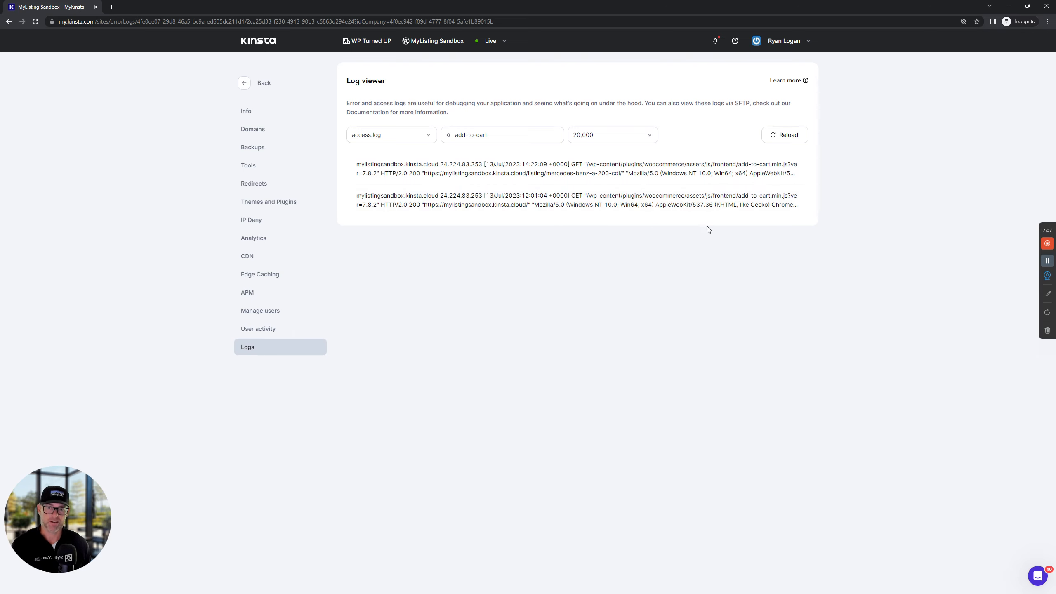
{"action": "triple_click", "coordinate": [526, 195]}
{"action": "left_click", "coordinate": [498, 167]}
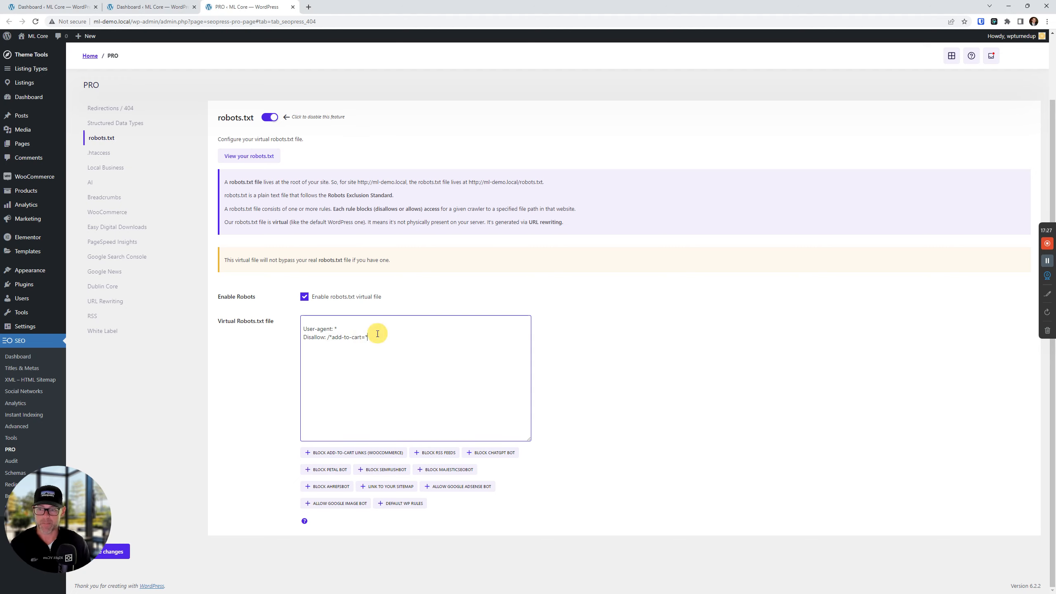
Highlight the add-to-cart blocking rule in the virtual robots.txt file, and clear the selection.
{"action": "left_click_drag", "start_coordinate": [377, 337], "coordinate": [266, 330]}
{"action": "left_click", "coordinate": [448, 361]}
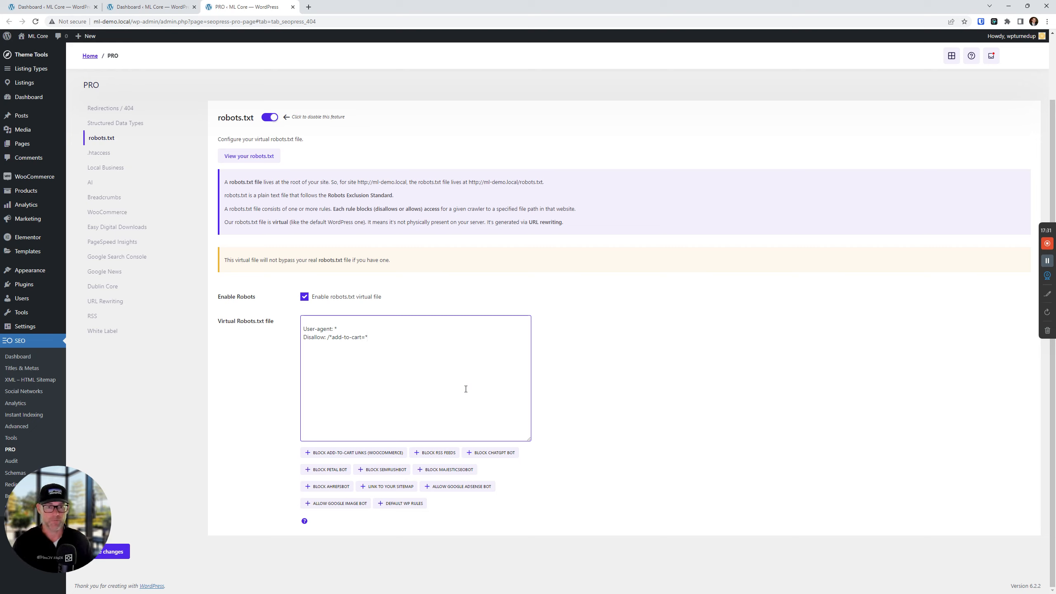
{"action": "left_click", "coordinate": [757, 358]}
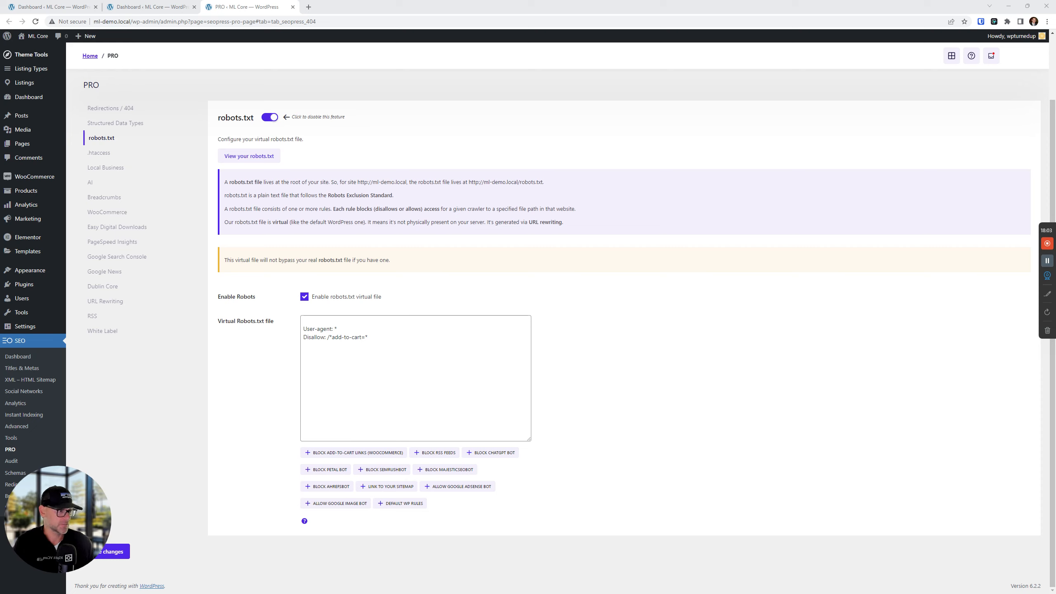
Delete the add-to-cart rule from the virtual robots.txt file and insert the preset rule allowing the Google AdSense bot.
{"action": "left_click_drag", "start_coordinate": [406, 338], "coordinate": [294, 321]}
{"action": "key", "text": "BackSpace"}
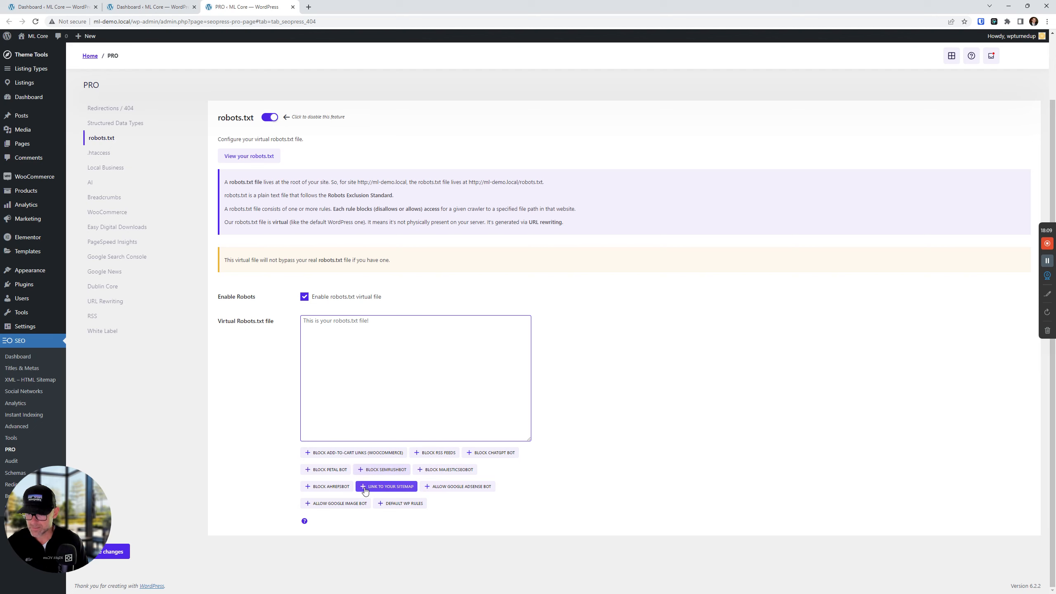
{"action": "left_click", "coordinate": [460, 487]}
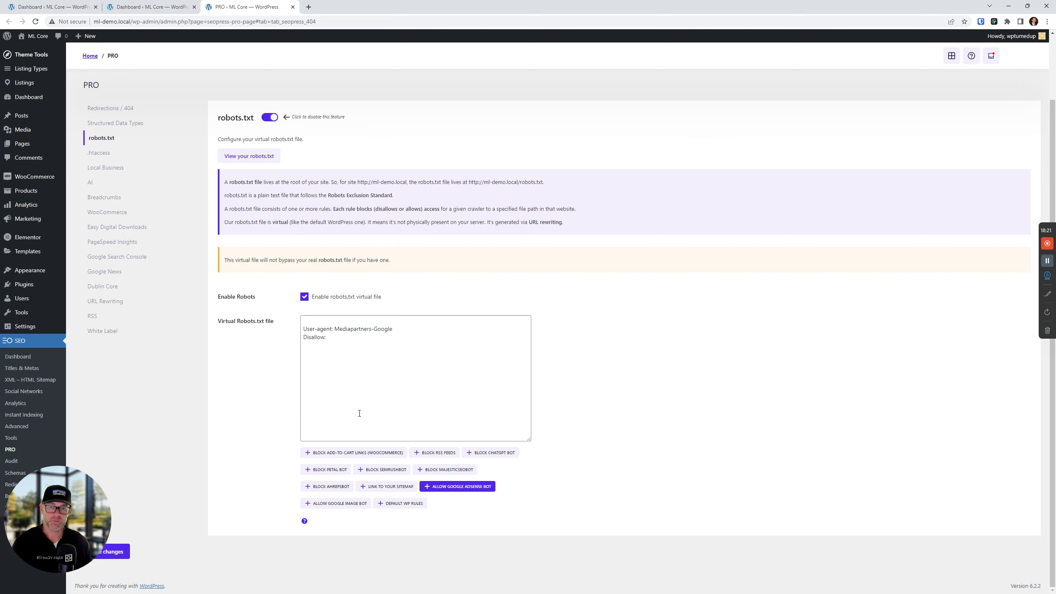
Clear the Google AdSense bot rule from the virtual robots.txt file and insert the same preset again.
{"action": "left_click_drag", "start_coordinate": [336, 335], "coordinate": [294, 318]}
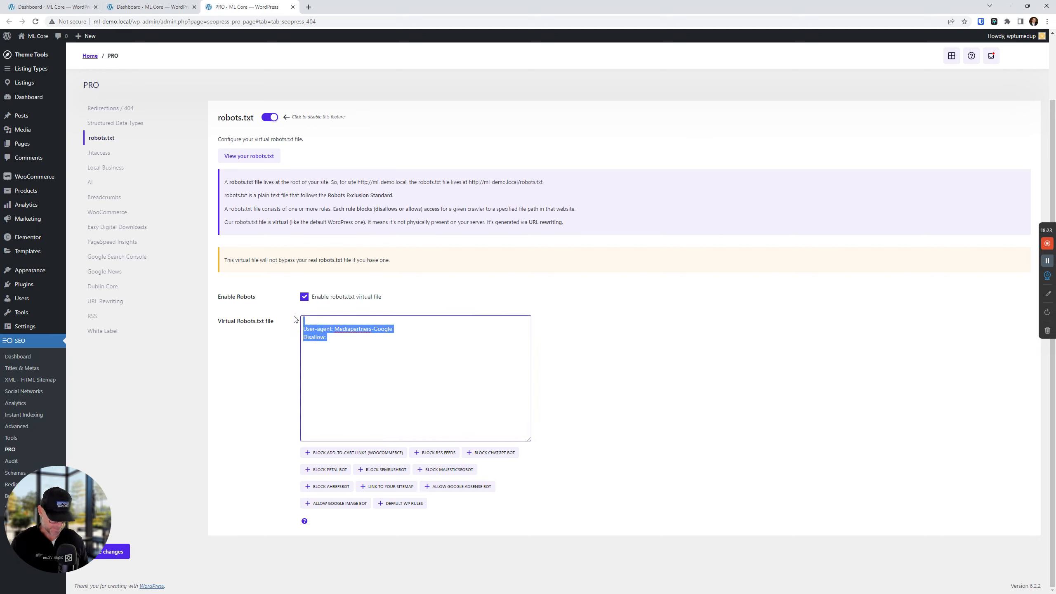
{"action": "key", "text": "BackSpace"}
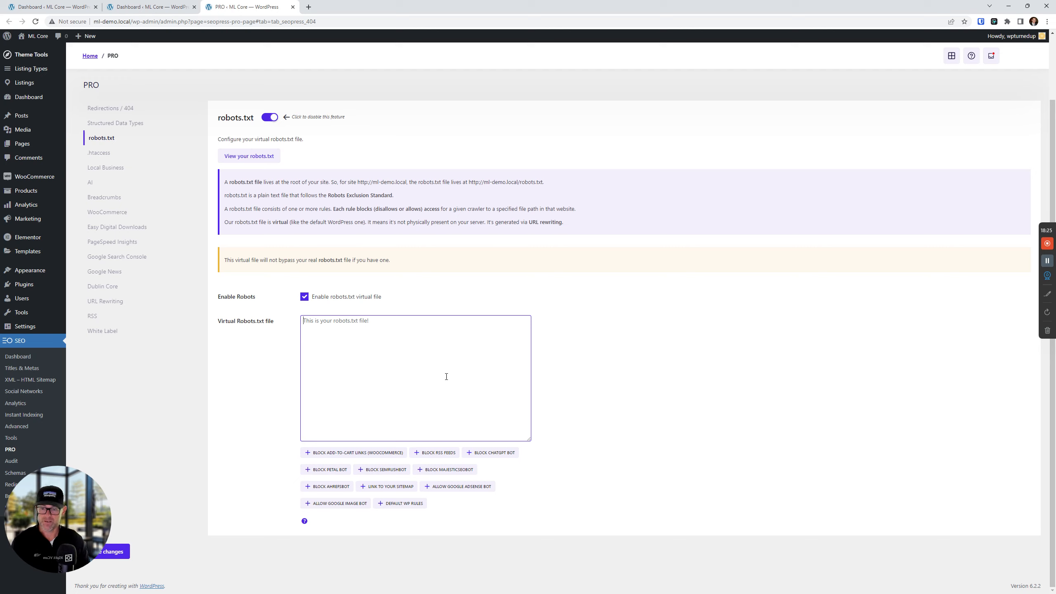
{"action": "left_click", "coordinate": [477, 490]}
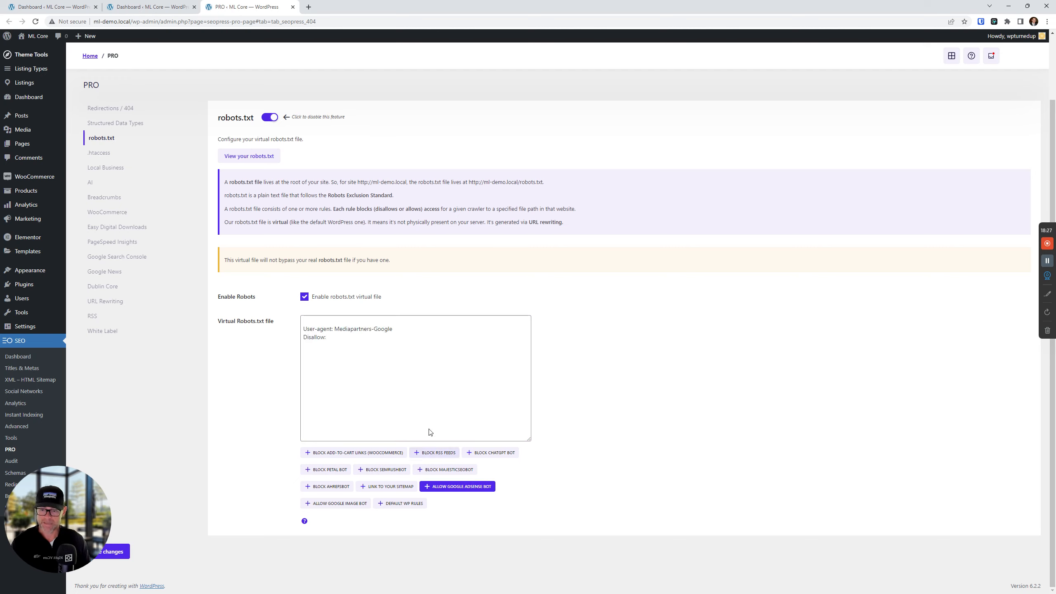
Highlight the AdSense rule's Disallow line and delete it together with "Google" at the end of the user-agent line.
{"action": "left_click", "coordinate": [339, 336]}
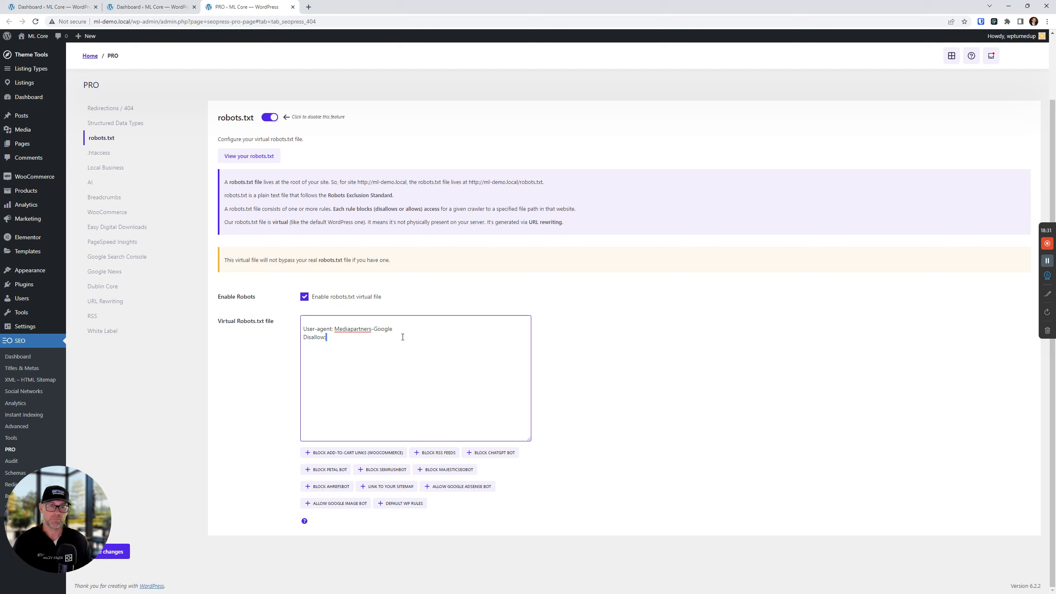
{"action": "left_click_drag", "start_coordinate": [362, 338], "coordinate": [292, 333]}
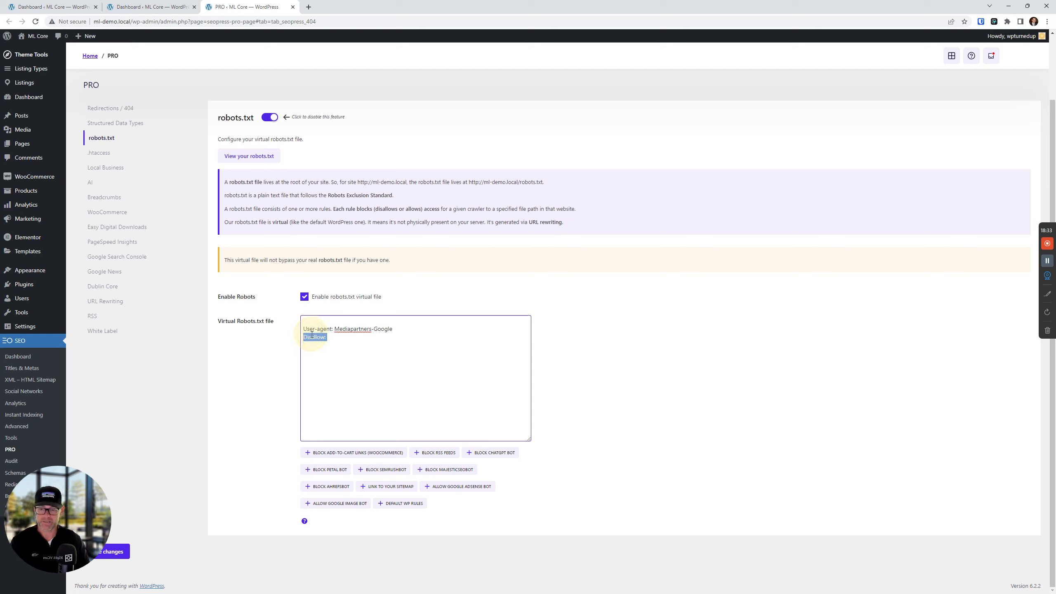
{"action": "key", "text": "BackSpace"}
{"action": "key", "text": "BackSpace"}
{"action": "key", "text": "BackSpace"}
{"action": "key", "text": "BackSpace"}
{"action": "key", "text": "BackSpace"}
{"action": "key", "text": "BackSpace"}
{"action": "key", "text": "BackSpace"}
{"action": "key", "text": "BackSpace"}
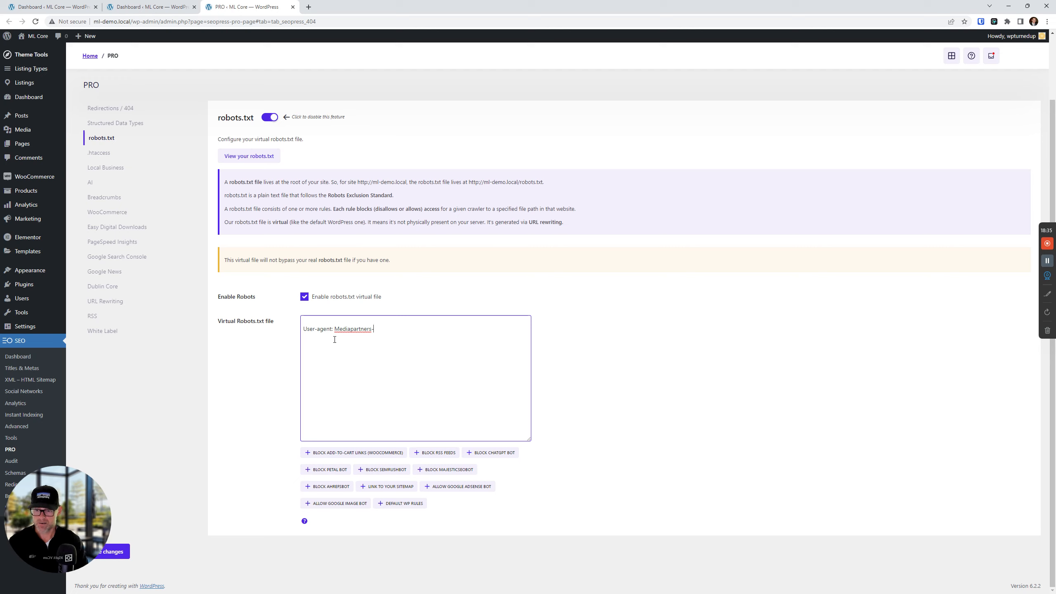
Insert the Google AdSense bot preset below the partial user-agent line, and clear the whole virtual robots.txt file.
{"action": "left_click", "coordinate": [453, 487]}
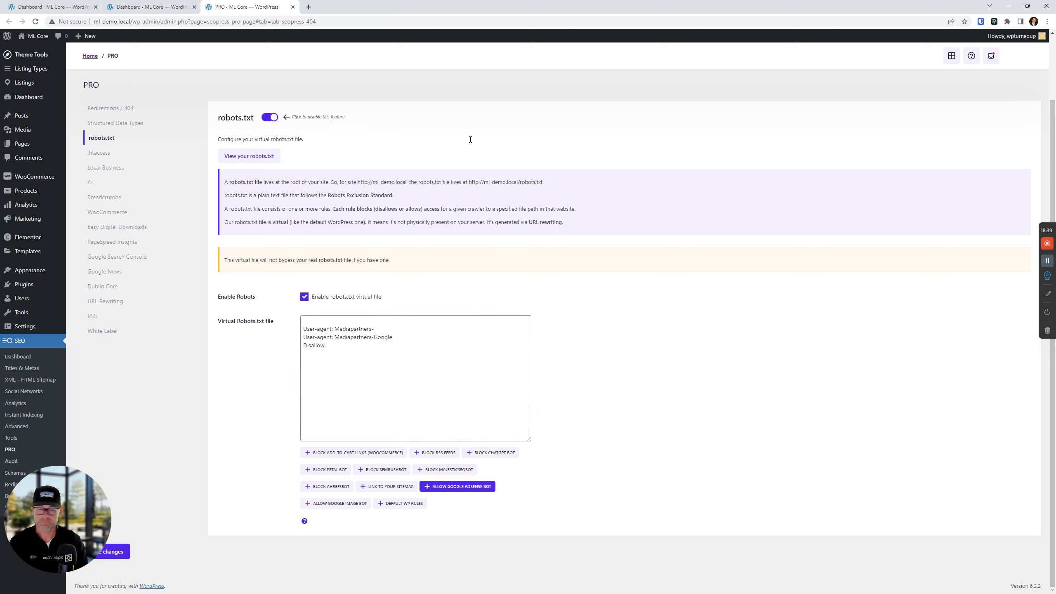
{"action": "left_click_drag", "start_coordinate": [360, 364], "coordinate": [298, 323]}
{"action": "key", "text": "BackSpace"}
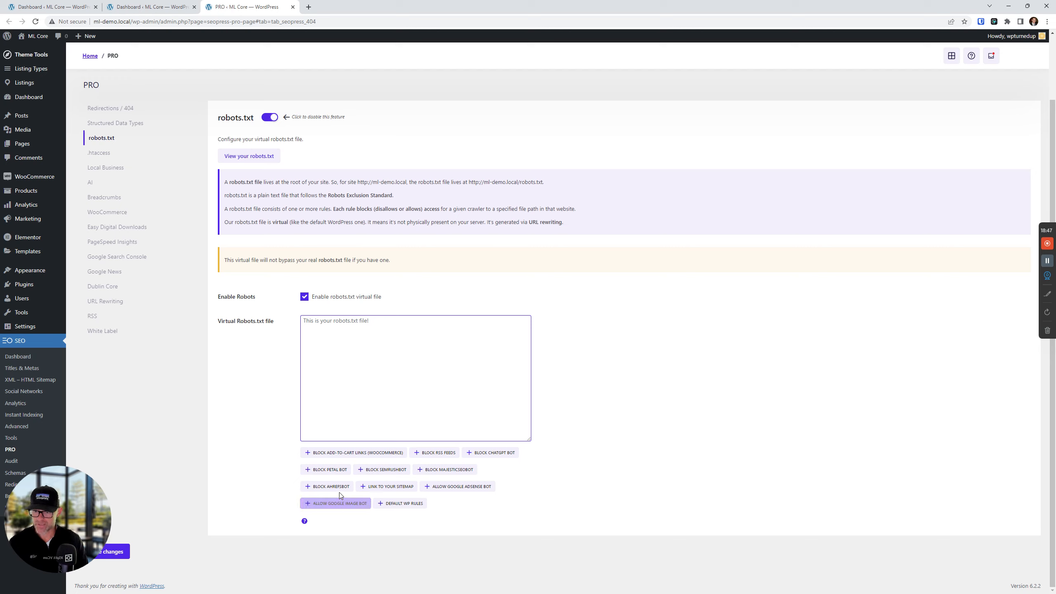
Insert the preset rule blocking WooCommerce add-to-cart links into the empty virtual robots.txt file, and delete it again.
{"action": "left_click", "coordinate": [360, 453]}
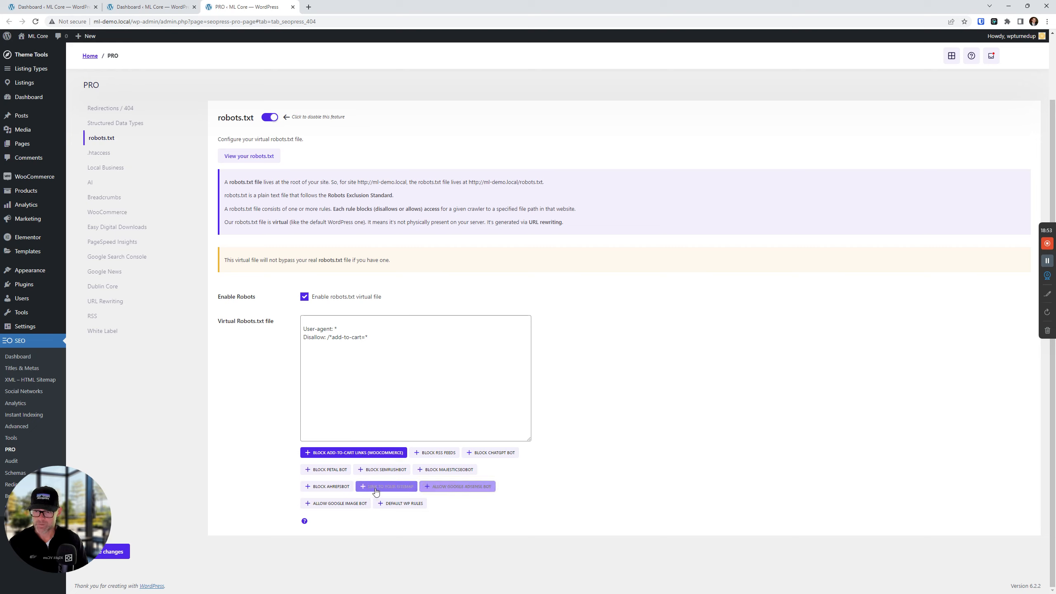
{"action": "left_click_drag", "start_coordinate": [372, 330], "coordinate": [263, 307]}
{"action": "left_click", "coordinate": [380, 337]}
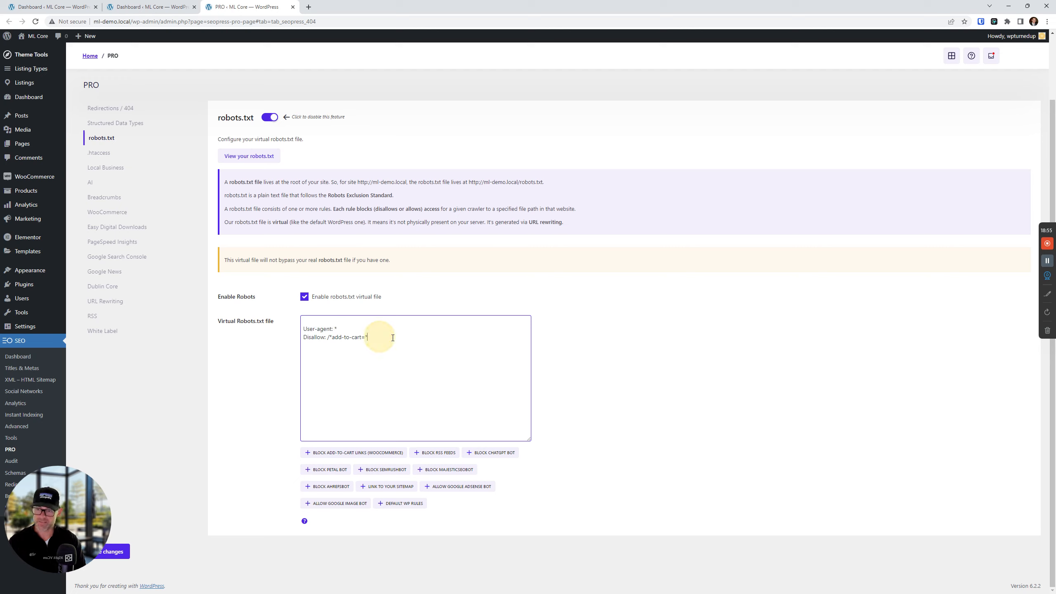
{"action": "left_click_drag", "start_coordinate": [392, 337], "coordinate": [276, 314]}
{"action": "key", "text": "Right"}
{"action": "key", "text": "BackSpace"}
{"action": "key", "text": "BackSpace"}
{"action": "key", "text": "BackSpace"}
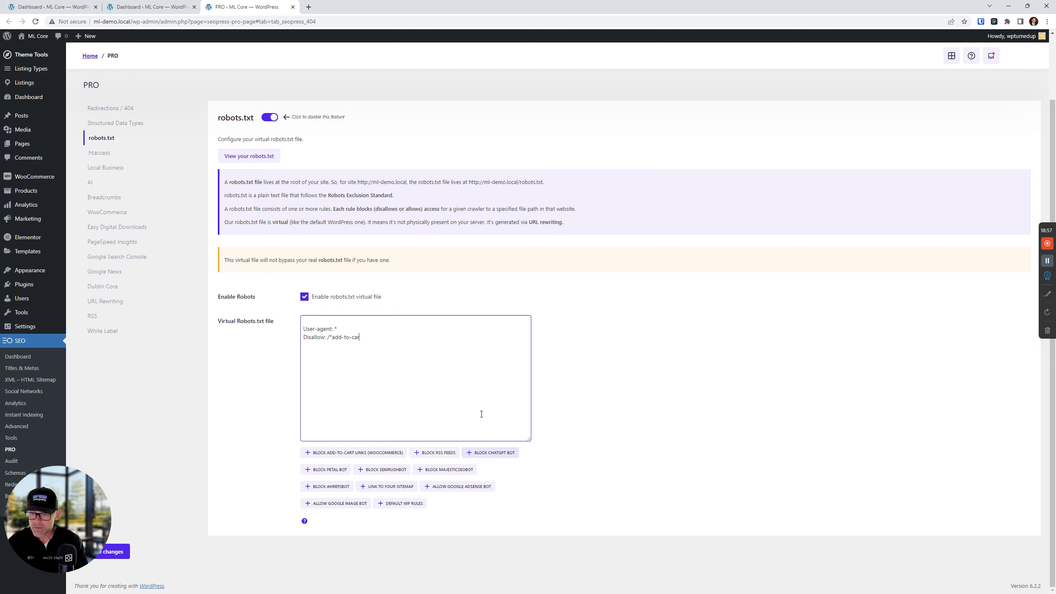
{"action": "left_click_drag", "start_coordinate": [396, 337], "coordinate": [292, 332]}
{"action": "key", "text": "BackSpace"}
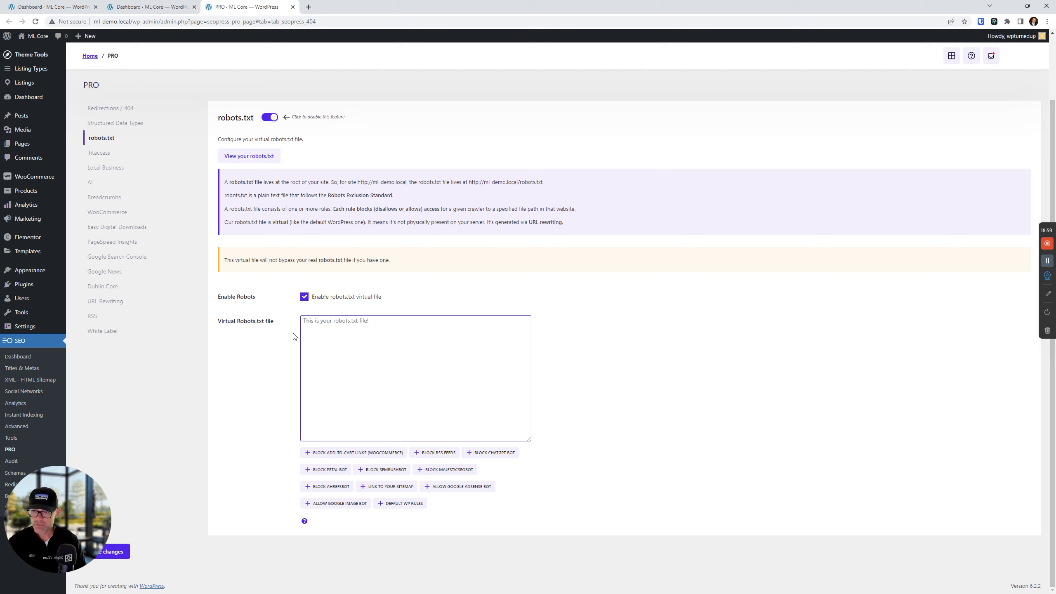
Insert the preset rule allowing the Google AdSense bot and highlight the word Disallow in it.
{"action": "left_click", "coordinate": [476, 491]}
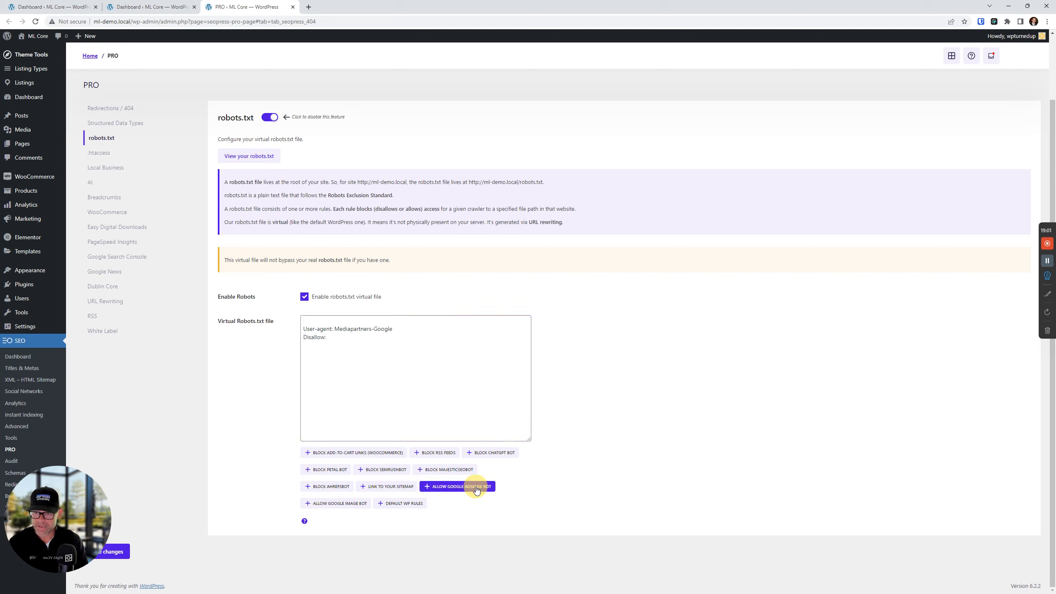
{"action": "double_click", "coordinate": [310, 338]}
{"action": "left_click", "coordinate": [406, 386]}
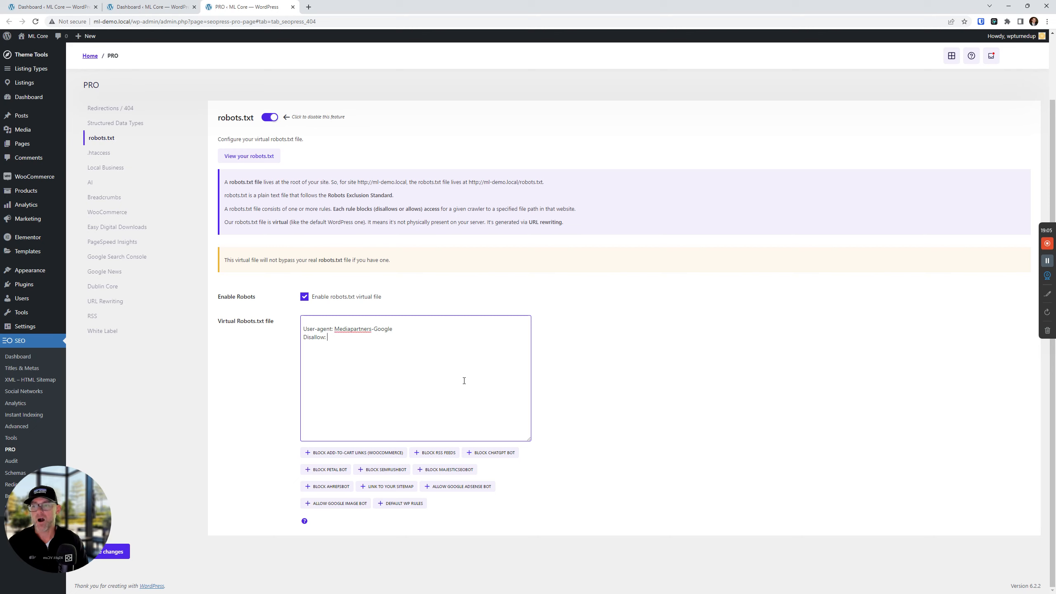
Add the preset add-to-cart blocking rule below the AdSense rule, and highlight the AdSense rule's empty Disallow line.
{"action": "left_click", "coordinate": [341, 453]}
{"action": "left_click", "coordinate": [342, 385]}
{"action": "left_click_drag", "start_coordinate": [333, 338], "coordinate": [302, 337]}
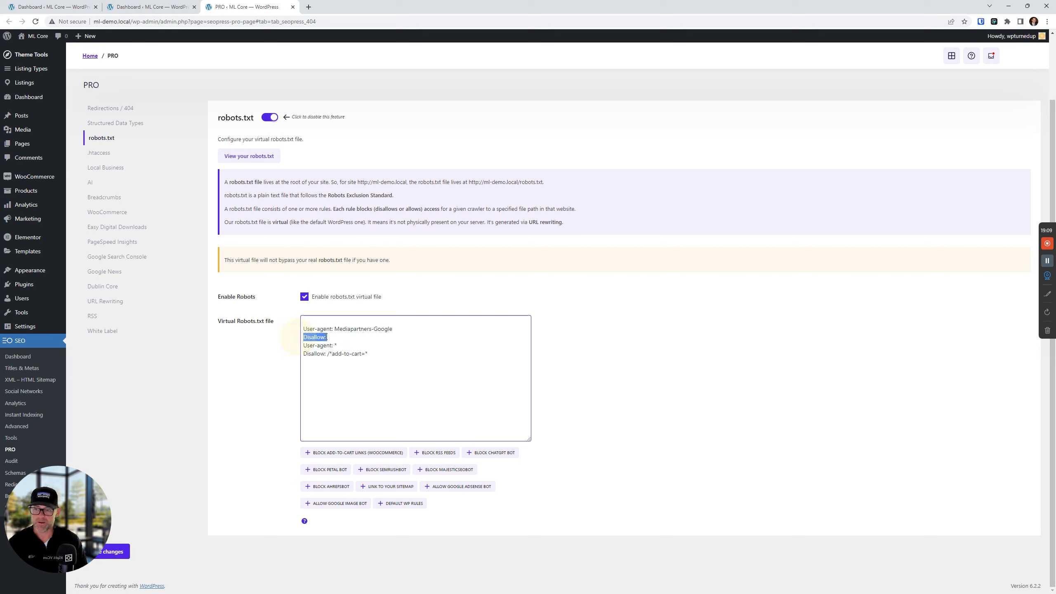
Delete both the AdSense and add-to-cart rules, including leftover characters, from the virtual robots.txt file.
{"action": "left_click_drag", "start_coordinate": [360, 354], "coordinate": [258, 321]}
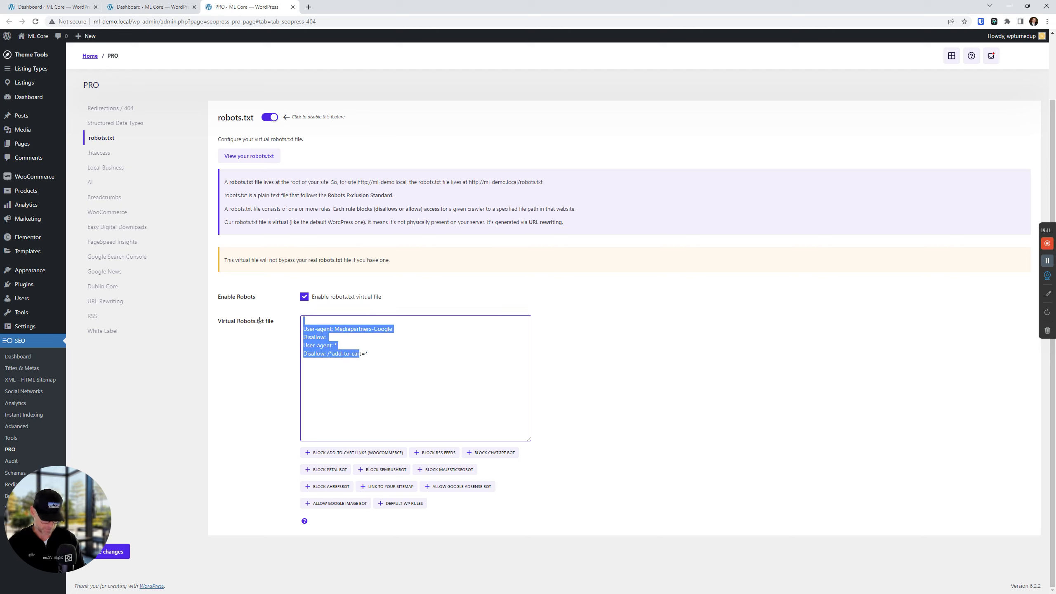
{"action": "key", "text": "BackSpace"}
{"action": "left_click", "coordinate": [341, 314]}
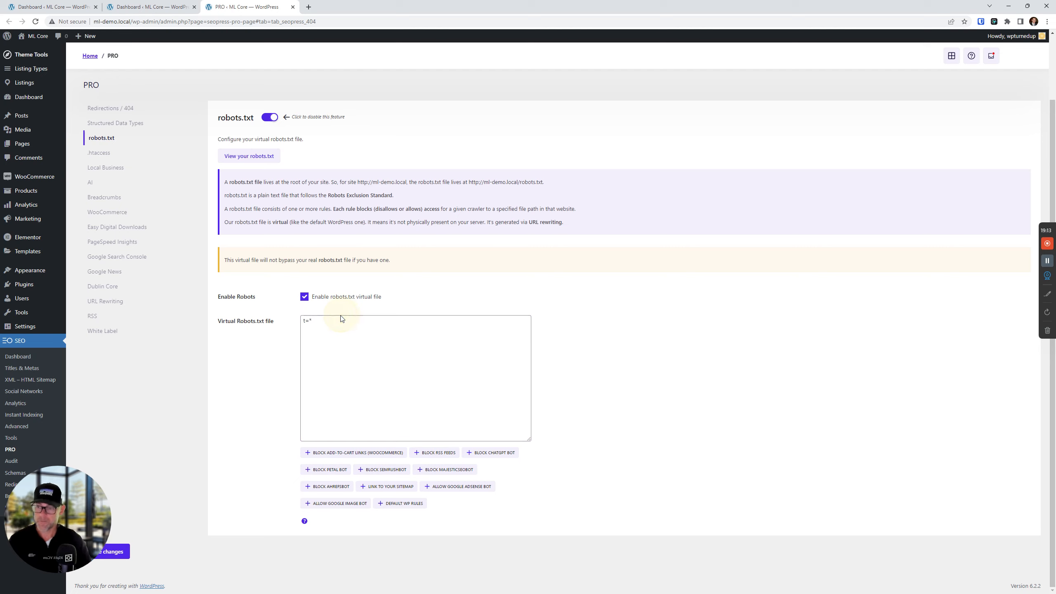
{"action": "left_click", "coordinate": [341, 317]}
{"action": "key", "text": "BackSpace"}
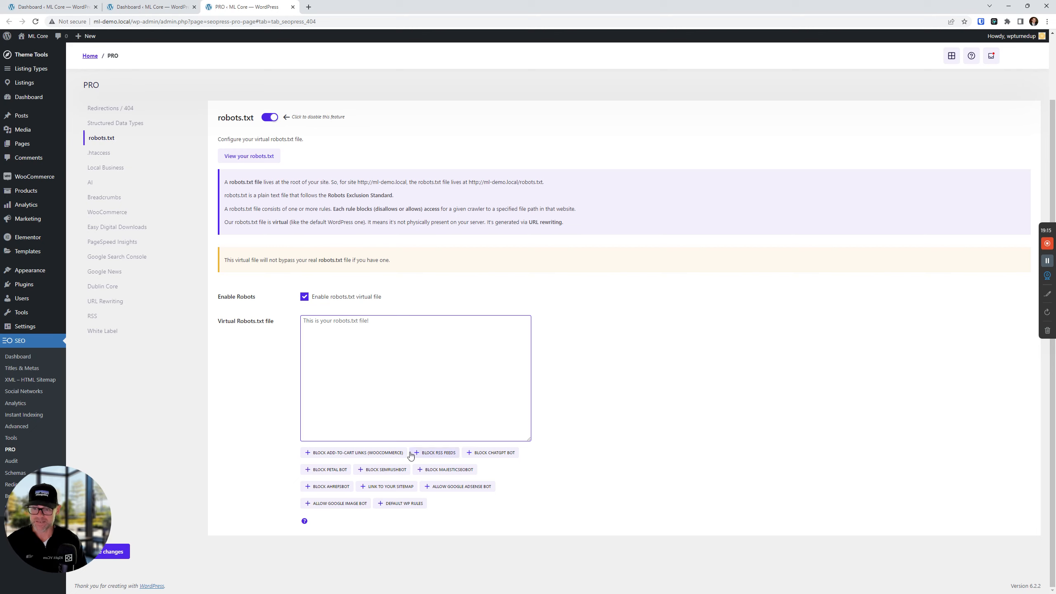
Insert the preset rules blocking MajesticSEOBot and RSS feeds, and highlight the feed Disallow lines.
{"action": "left_click", "coordinate": [434, 469]}
{"action": "double_click", "coordinate": [328, 337]}
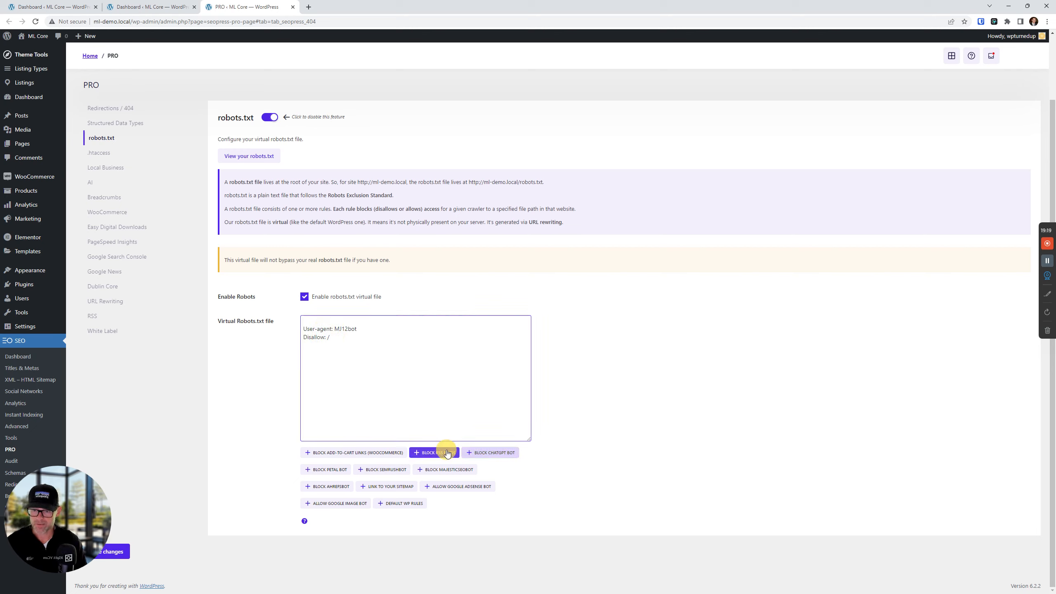
{"action": "left_click", "coordinate": [434, 453]}
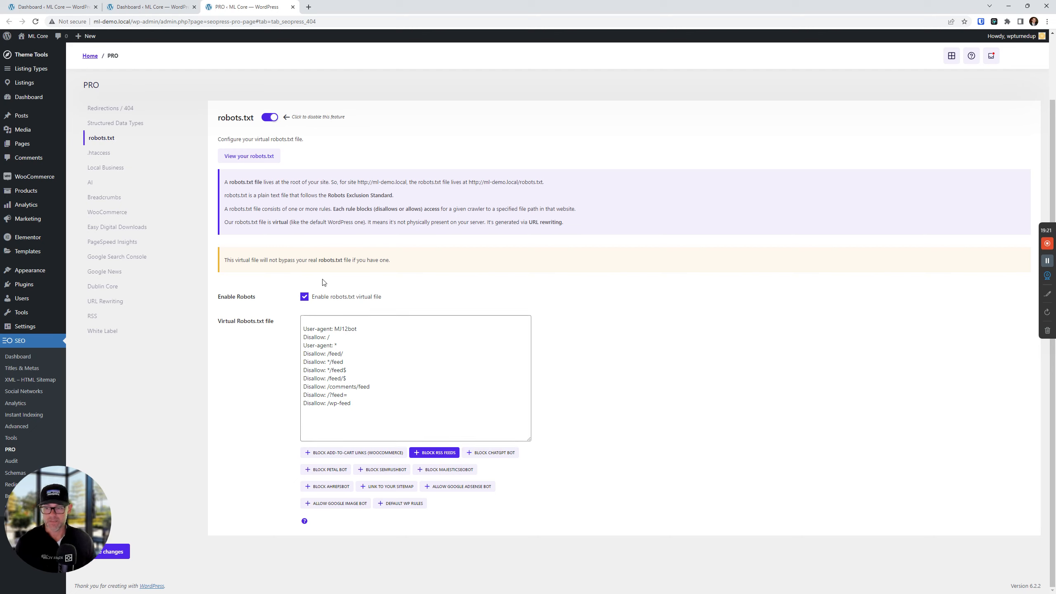
{"action": "left_click_drag", "start_coordinate": [352, 404], "coordinate": [331, 359]}
{"action": "left_click", "coordinate": [406, 349]}
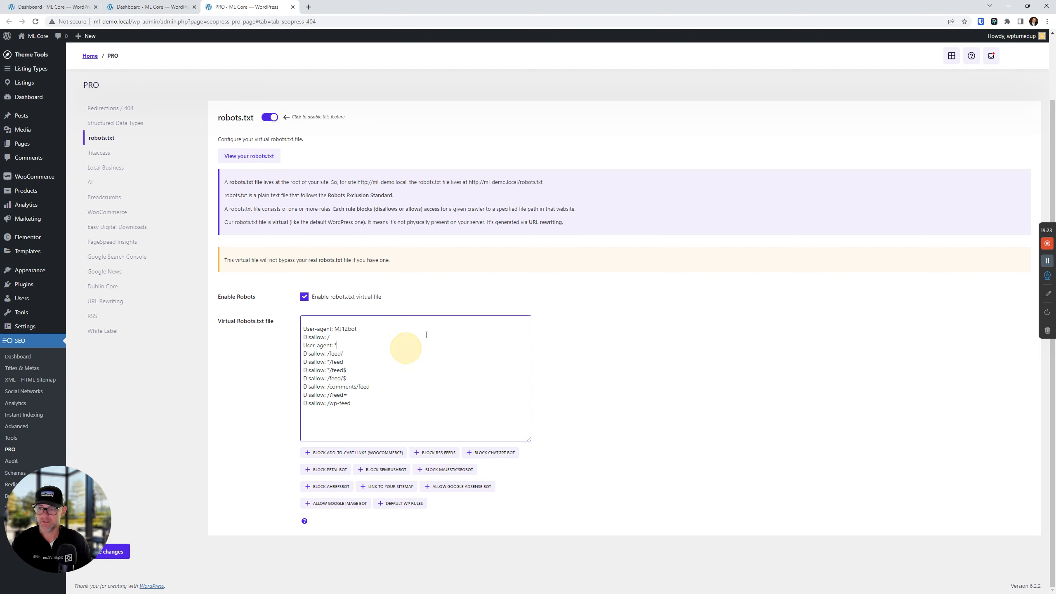
Clear the MajesticSEOBot and RSS feed blocking rules from the virtual robots.txt file.
{"action": "key", "text": "ctrl+a"}
{"action": "key", "text": "BackSpace"}
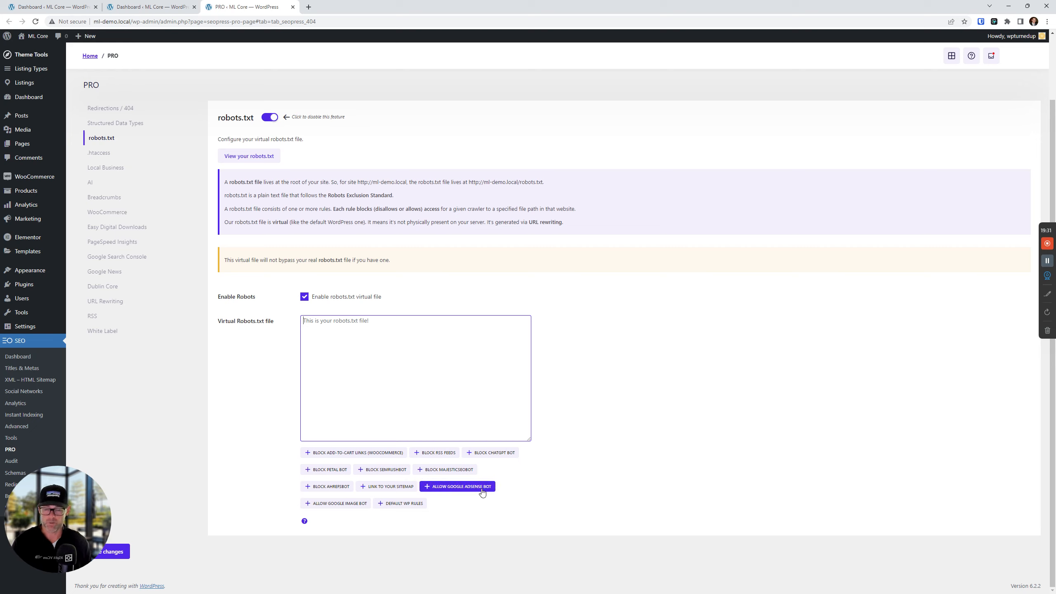
Insert the preset rule blocking the ChatGPT bot and delete it, repeating this once to leave the virtual robots.txt file empty.
{"action": "left_click", "coordinate": [498, 455]}
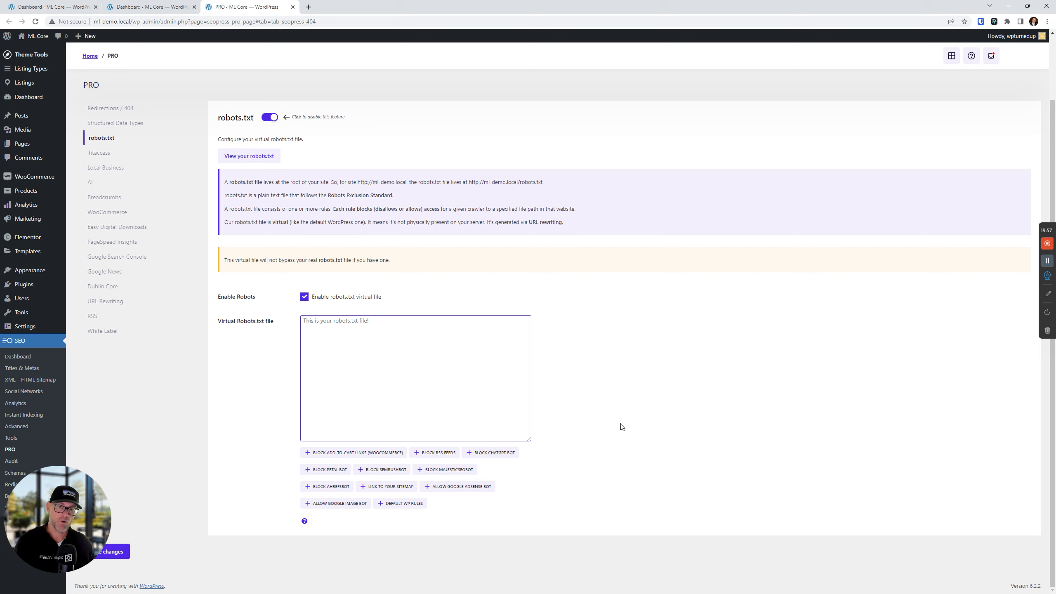
{"action": "left_click", "coordinate": [505, 456]}
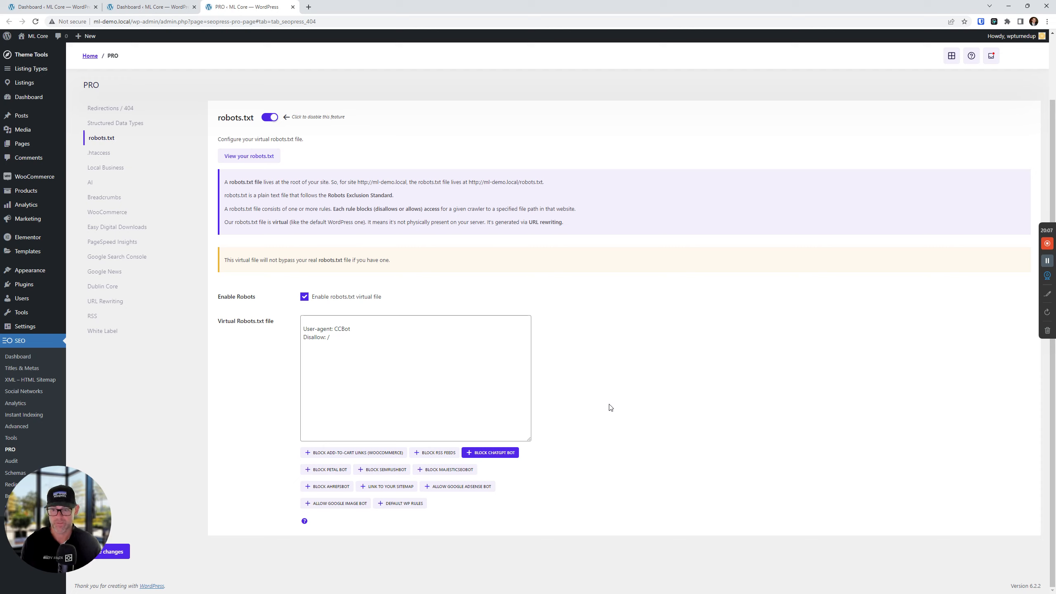
{"action": "left_click_drag", "start_coordinate": [342, 351], "coordinate": [295, 330]}
{"action": "key", "text": "BackSpace"}
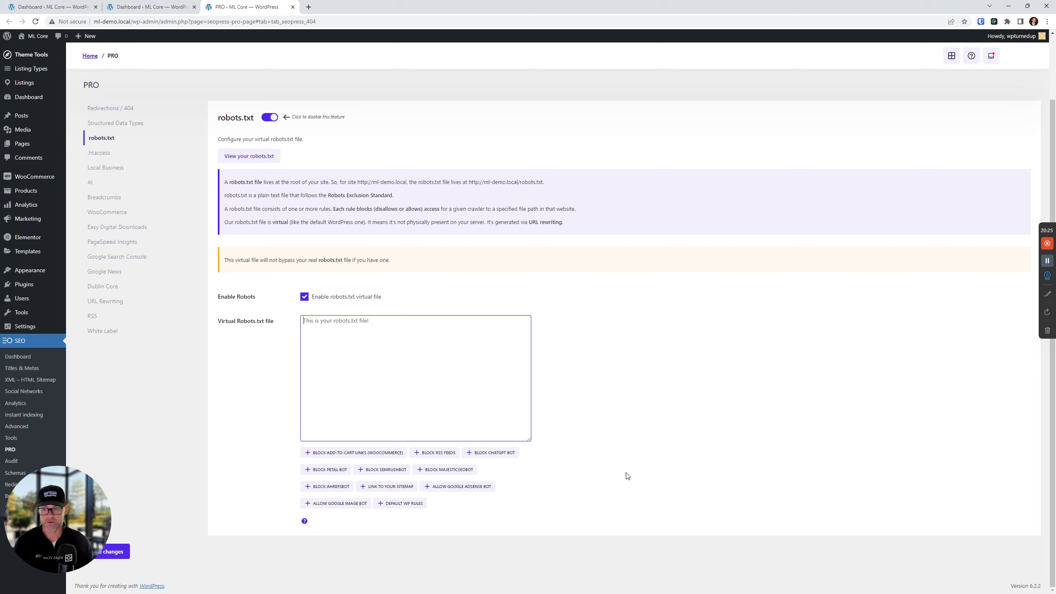
{"action": "left_click", "coordinate": [491, 453]}
{"action": "left_click_drag", "start_coordinate": [333, 338], "coordinate": [287, 314]}
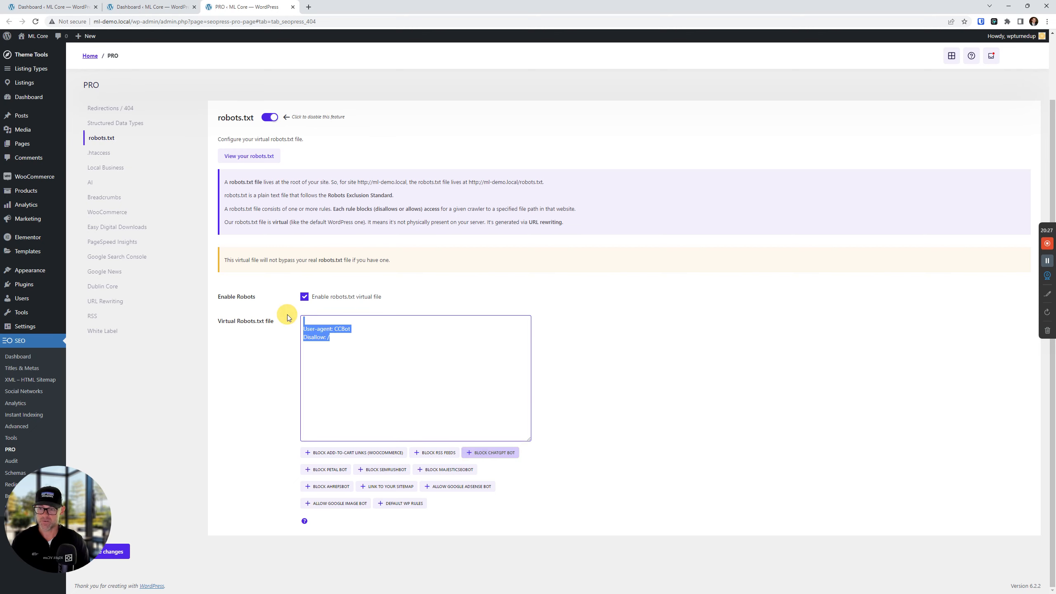
{"action": "key", "text": "BackSpace"}
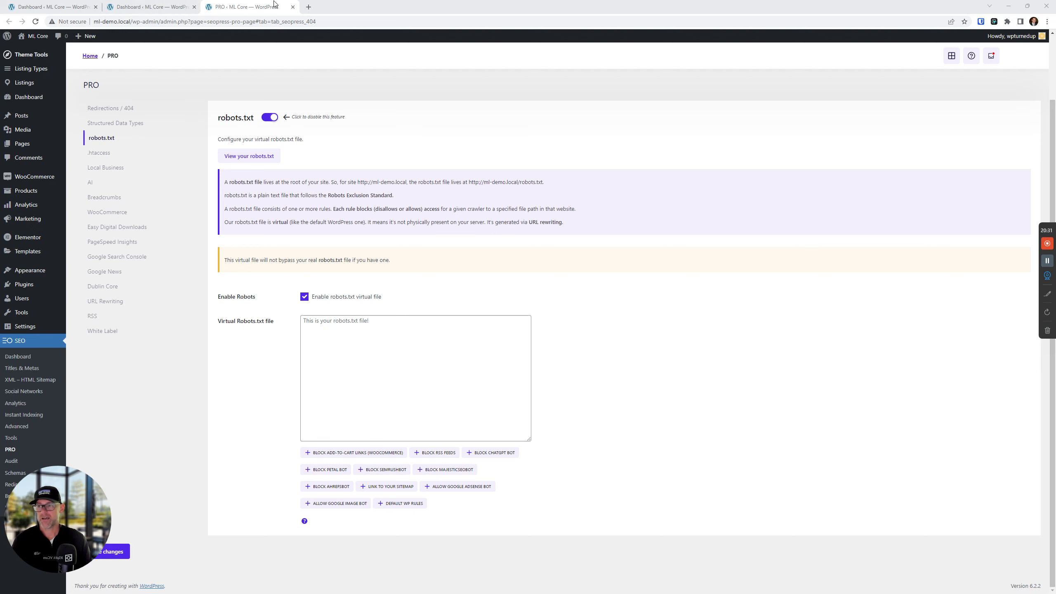
Close the robots.txt settings, open the .htaccess module's settings page separately, and highlight its notice about the htaccess file.
{"action": "left_click", "coordinate": [293, 7]}
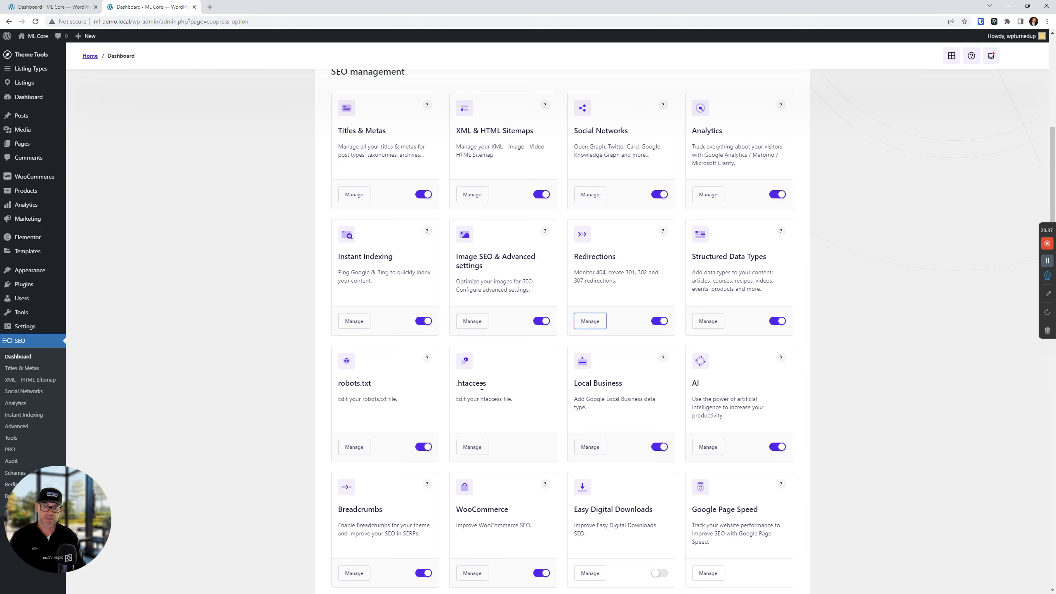
{"action": "right_click", "coordinate": [475, 447]}
{"action": "left_click", "coordinate": [512, 452]}
{"action": "key", "text": "ctrl+Tab"}
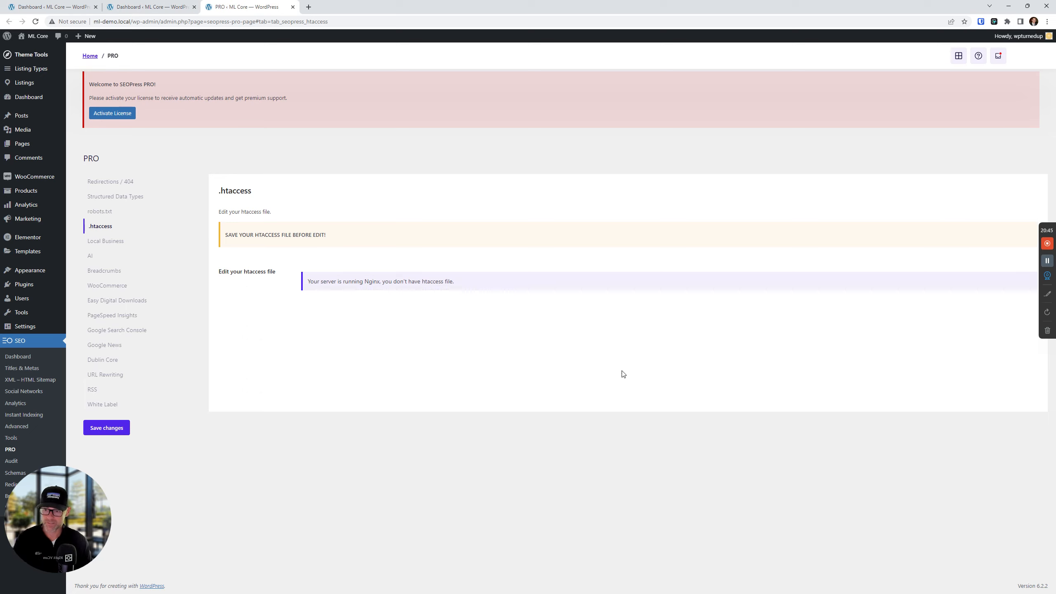
{"action": "left_click_drag", "start_coordinate": [454, 282], "coordinate": [303, 279]}
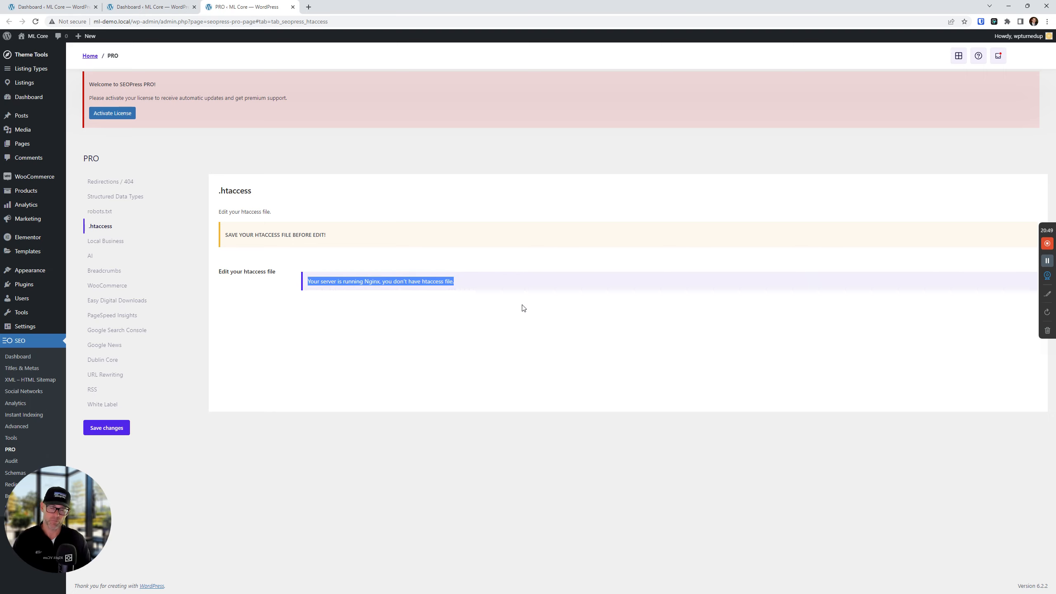
{"action": "left_click", "coordinate": [354, 332]}
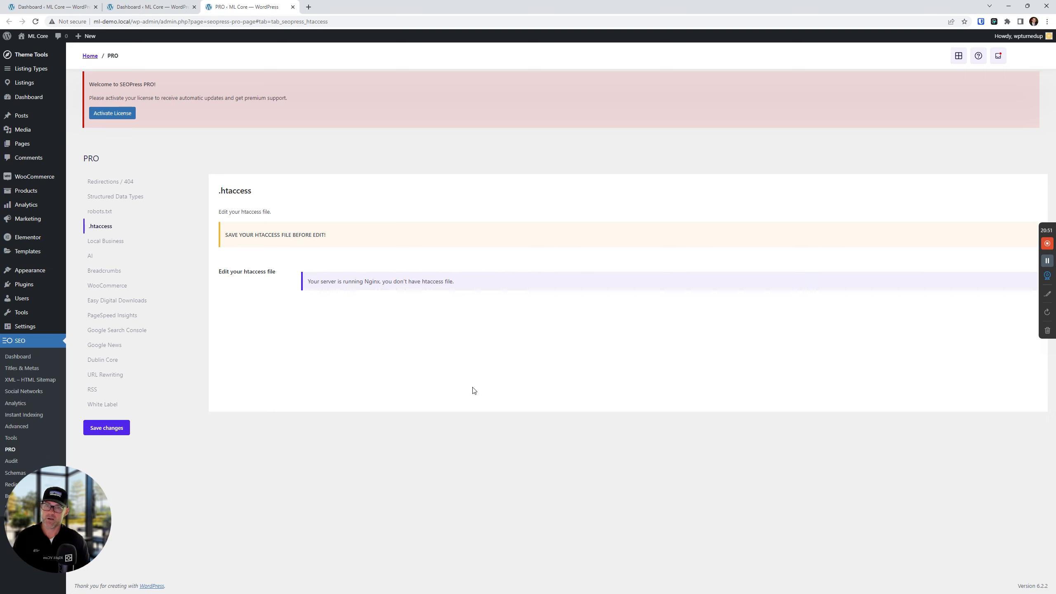
{"action": "left_click", "coordinate": [475, 359]}
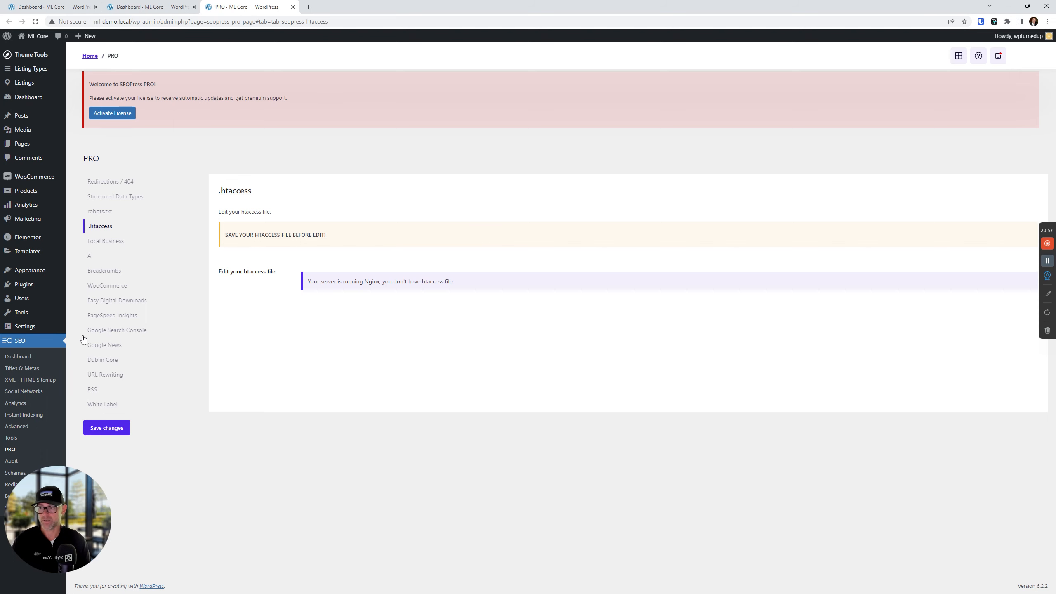
Open the Local Business settings and review the schema placement, business type, address and location fields.
{"action": "left_click", "coordinate": [106, 241]}
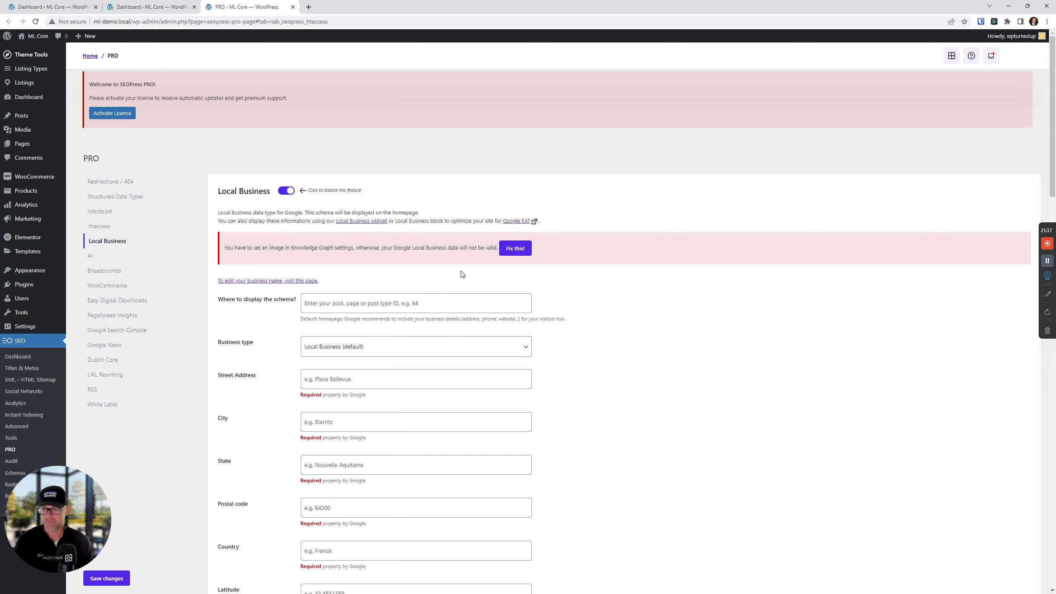
{"action": "scroll", "coordinate": [462, 274], "scroll_direction": "down", "scroll_amount": 3}
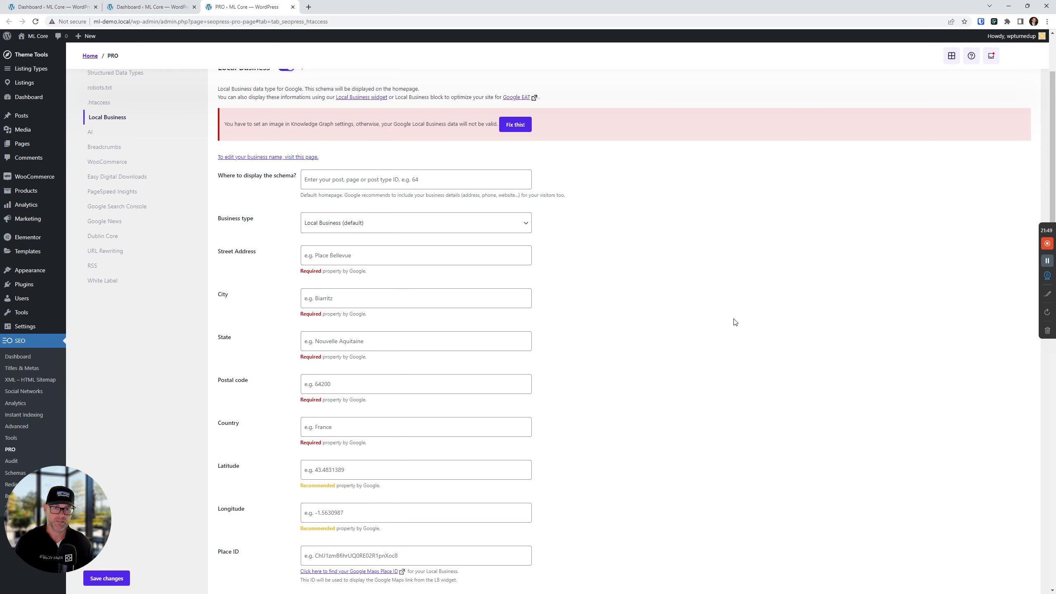
{"action": "scroll", "coordinate": [731, 329], "scroll_direction": "down", "scroll_amount": 2}
{"action": "scroll", "coordinate": [404, 248], "scroll_direction": "up", "scroll_amount": 3}
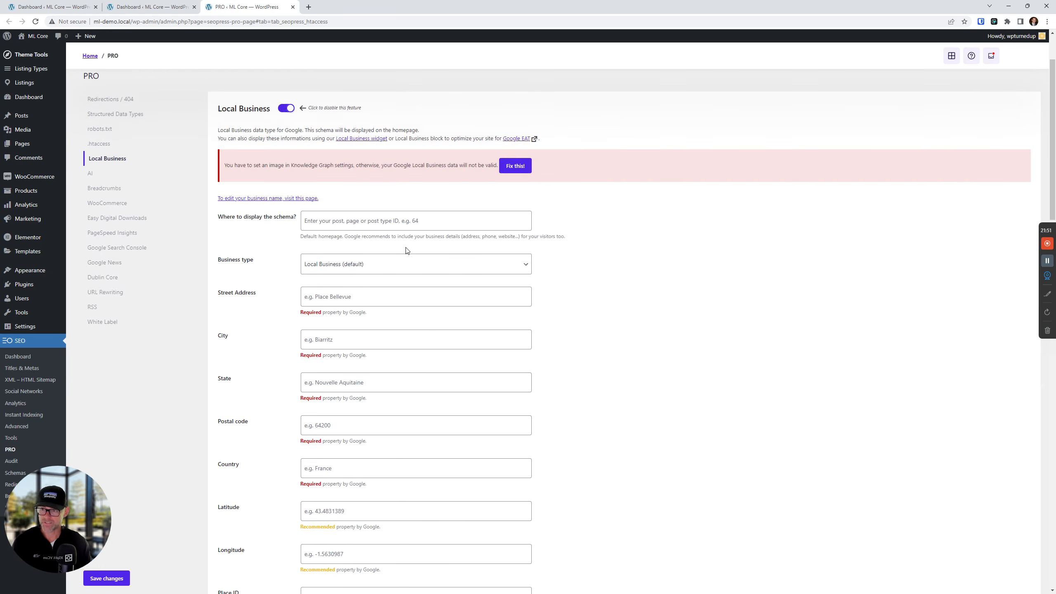
Enter a sample city and state in the Local Business address details.
{"action": "left_click", "coordinate": [371, 337]}
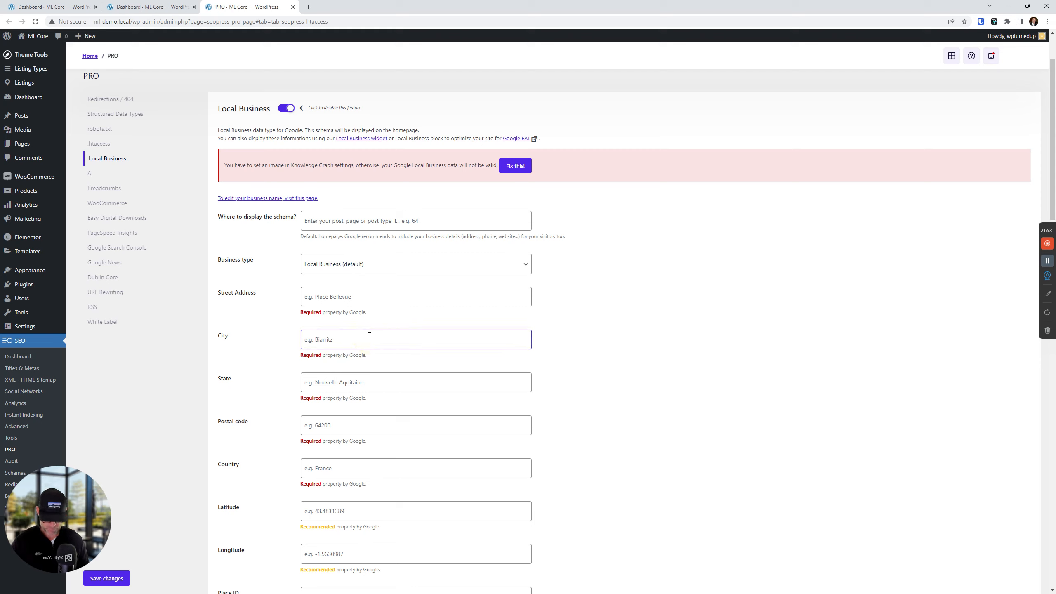
{"action": "type", "text": "Charlotte"}
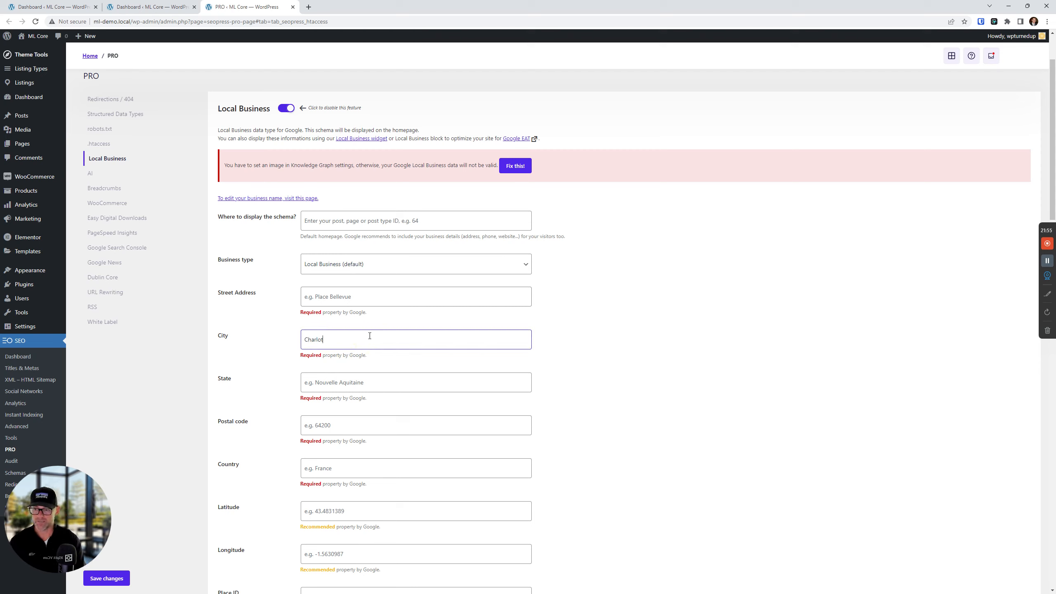
{"action": "left_click", "coordinate": [368, 378]}
{"action": "type", "text": "NC"}
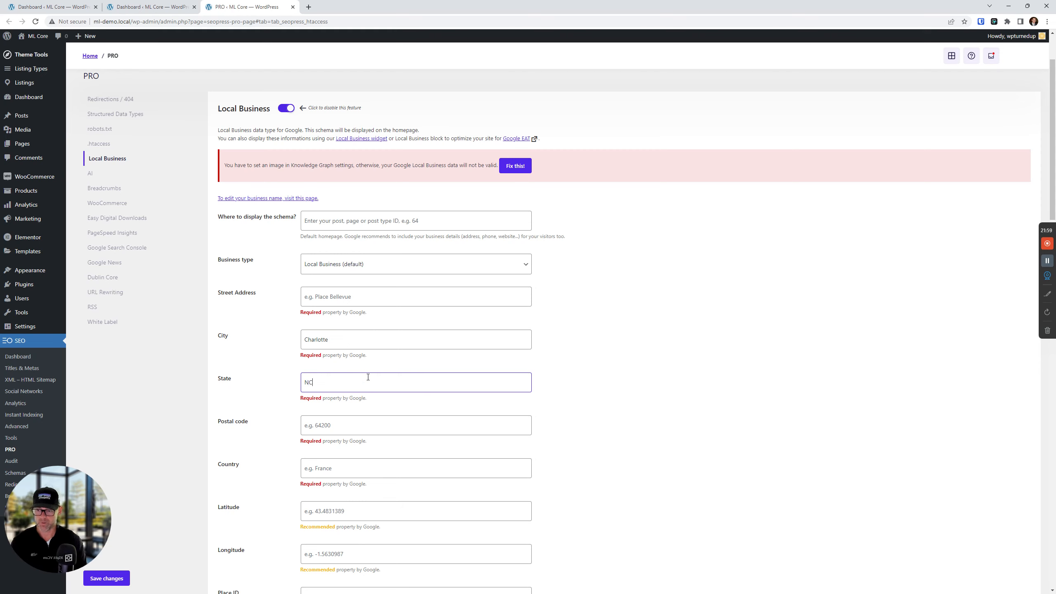
Highlight the sample city, and clear both the city and state of the local business.
{"action": "double_click", "coordinate": [374, 347]}
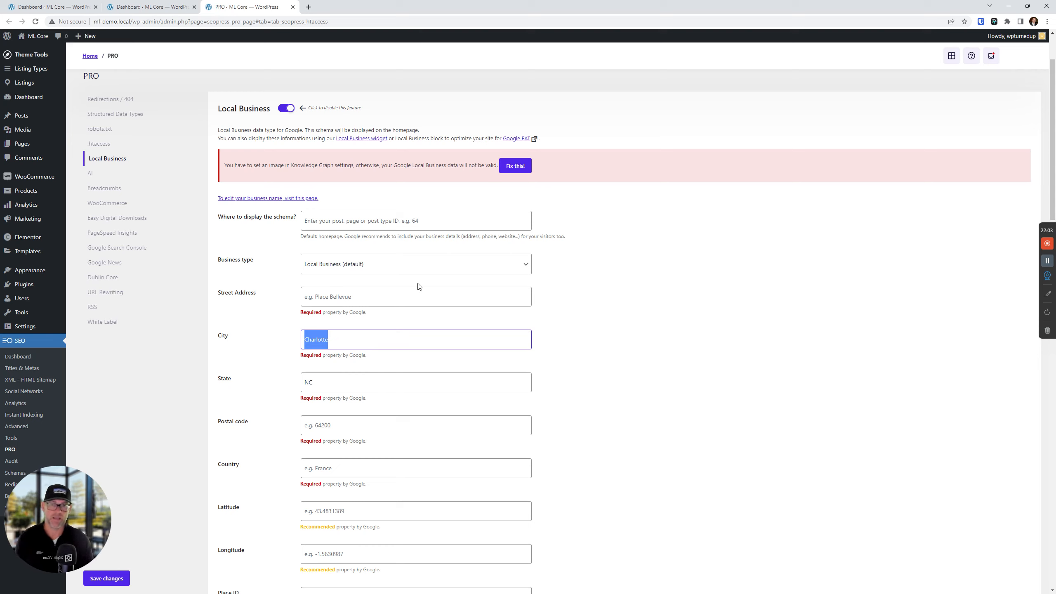
{"action": "double_click", "coordinate": [382, 347]}
{"action": "key", "text": "BackSpace"}
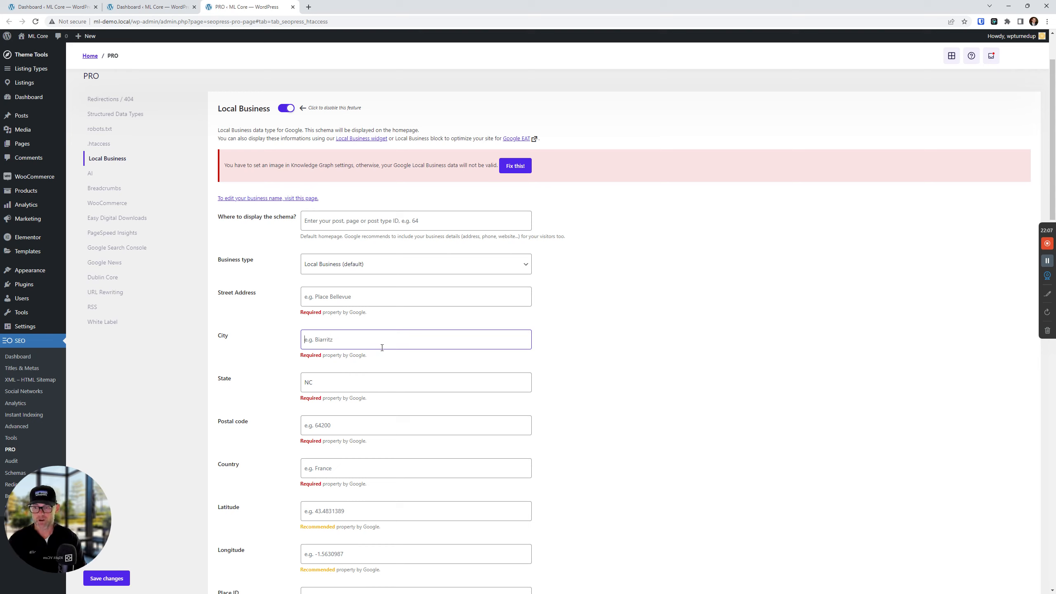
{"action": "type", "text": "Cdf"}
{"action": "key", "text": "BackSpace"}
{"action": "key", "text": "BackSpace"}
{"action": "left_click", "coordinate": [383, 383]}
{"action": "key", "text": "BackSpace"}
{"action": "key", "text": "BackSpace"}
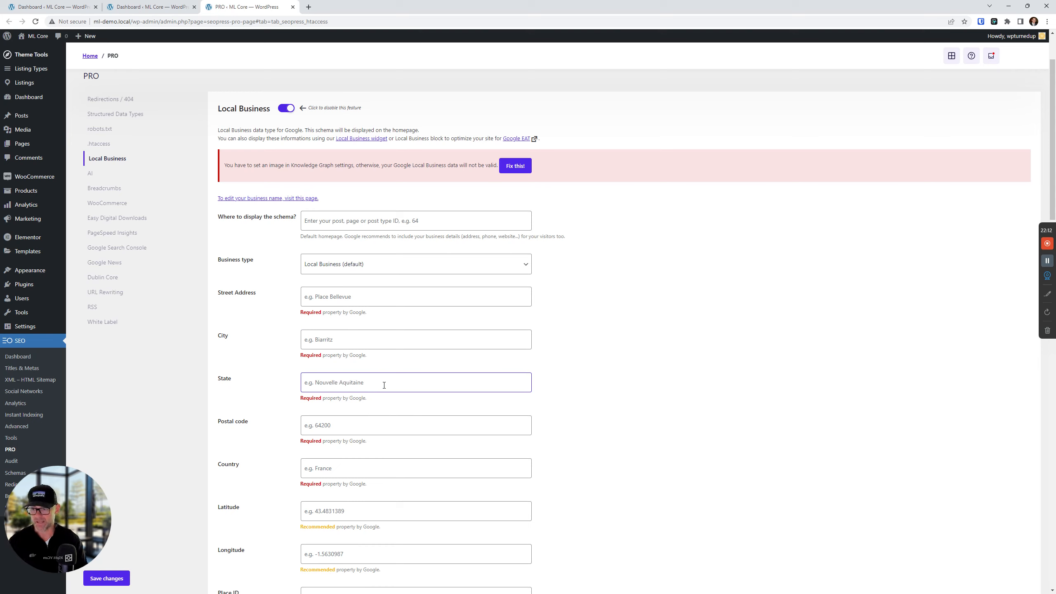
Enter a sample street address for the local business, with its direction and street type spelled out in full.
{"action": "left_click", "coordinate": [360, 292]}
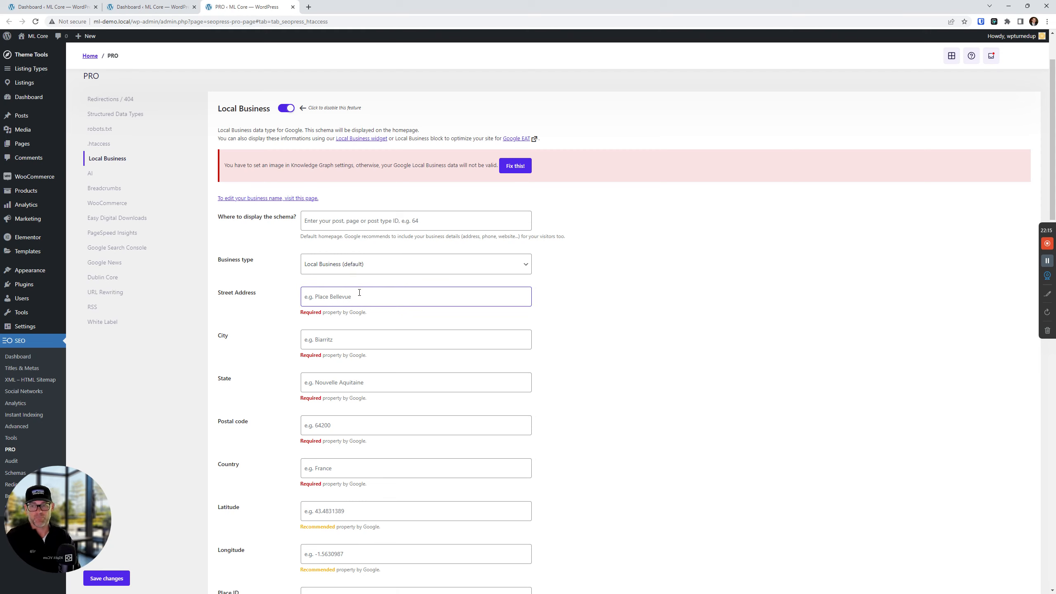
{"action": "type", "text": "123 N. A"}
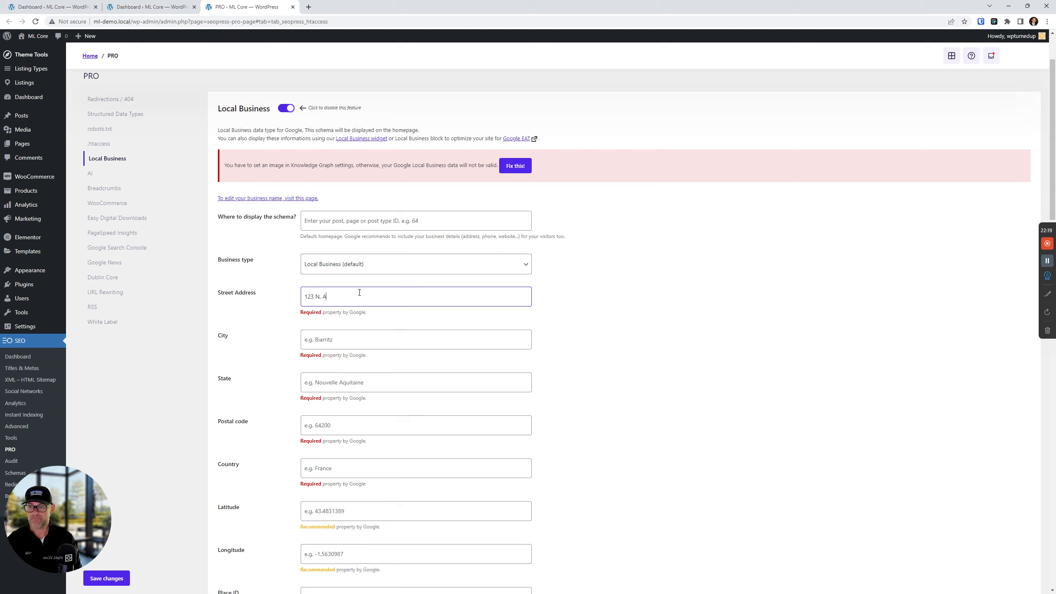
{"action": "key", "text": "BackSpace"}
{"action": "key", "text": "BackSpace"}
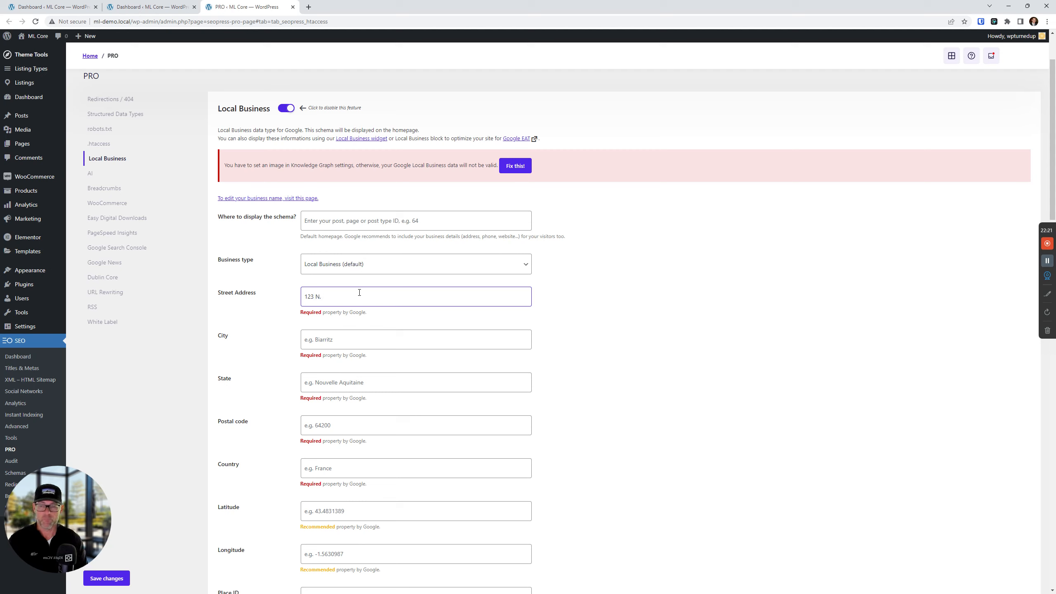
{"action": "type", "text": "orth "}
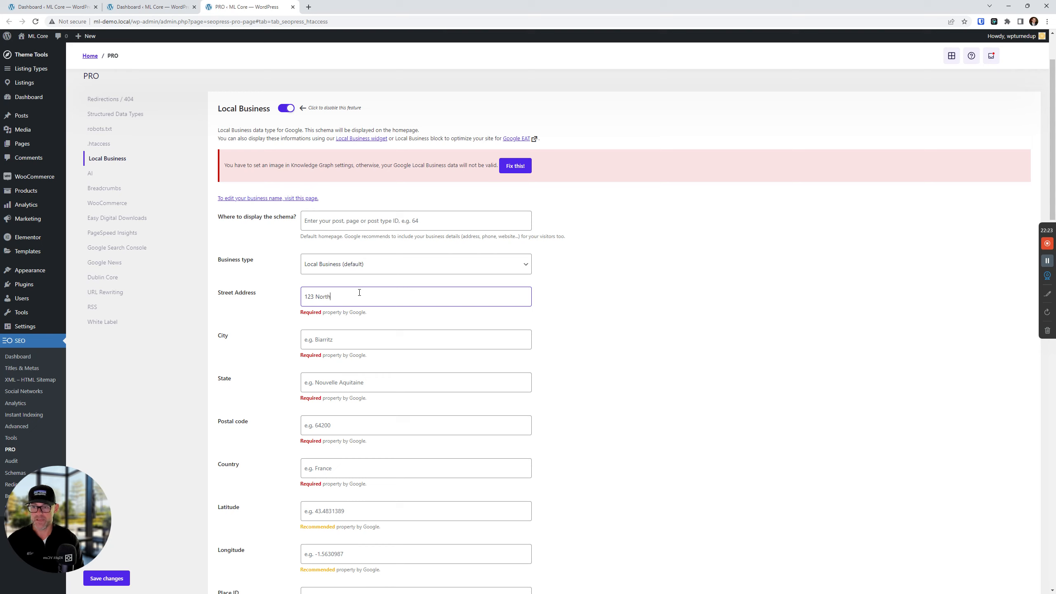
{"action": "type", "text": "Avenue"}
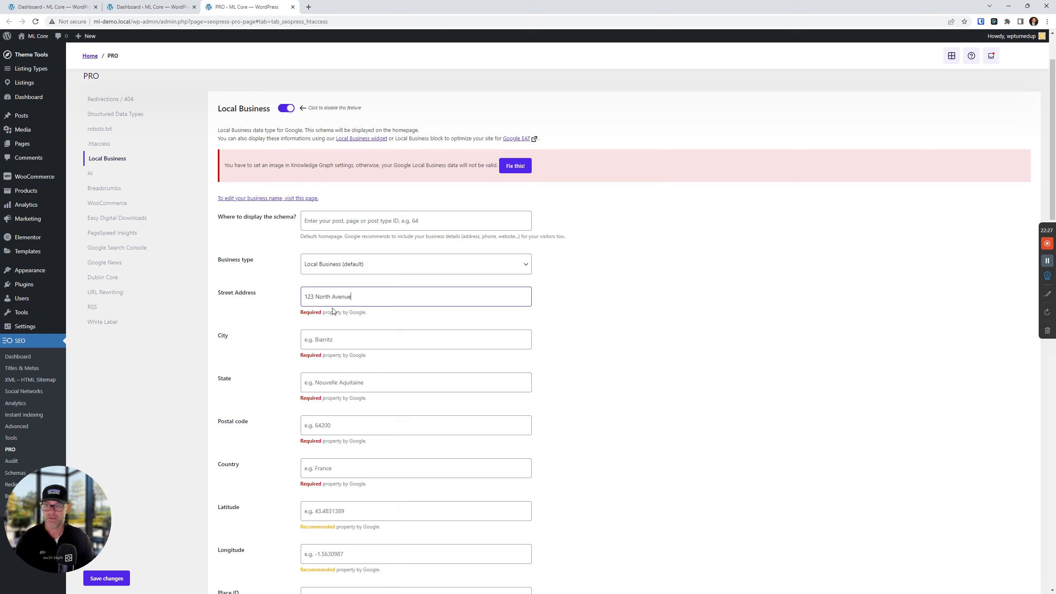
Replace the spelled-out direction and street type in the business's street address with their abbreviations.
{"action": "left_click_drag", "start_coordinate": [317, 297], "coordinate": [398, 296]}
{"action": "type", "text": "N"}
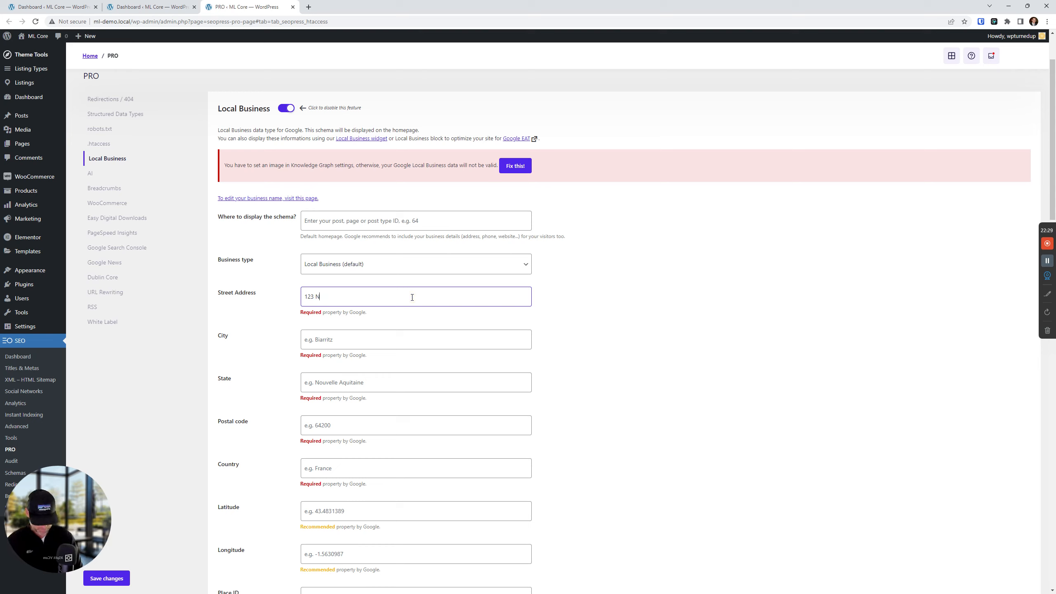
{"action": "type", "text": ". Ave"}
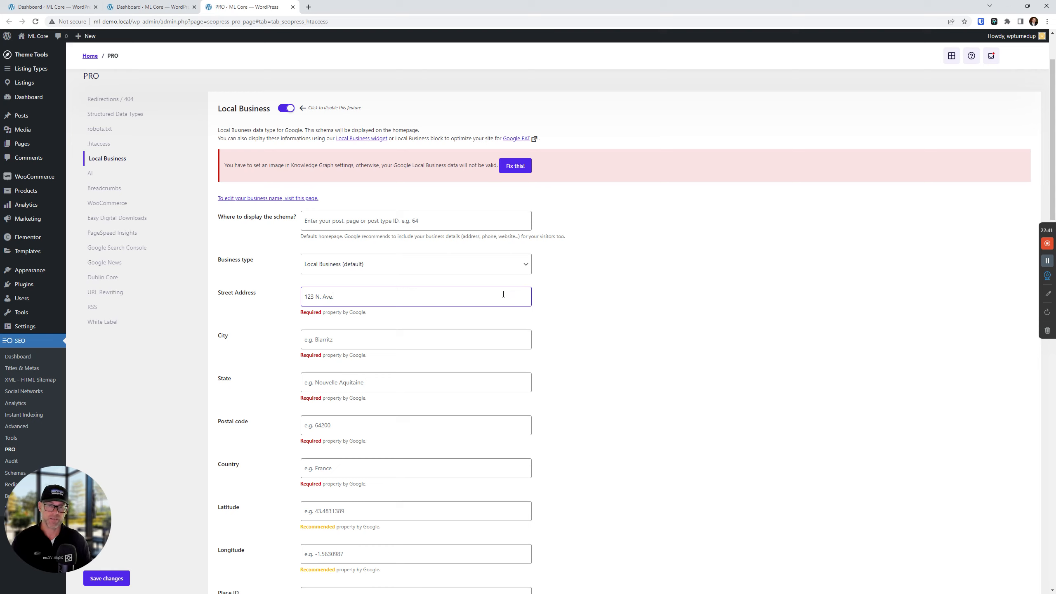
{"action": "left_click", "coordinate": [703, 298]}
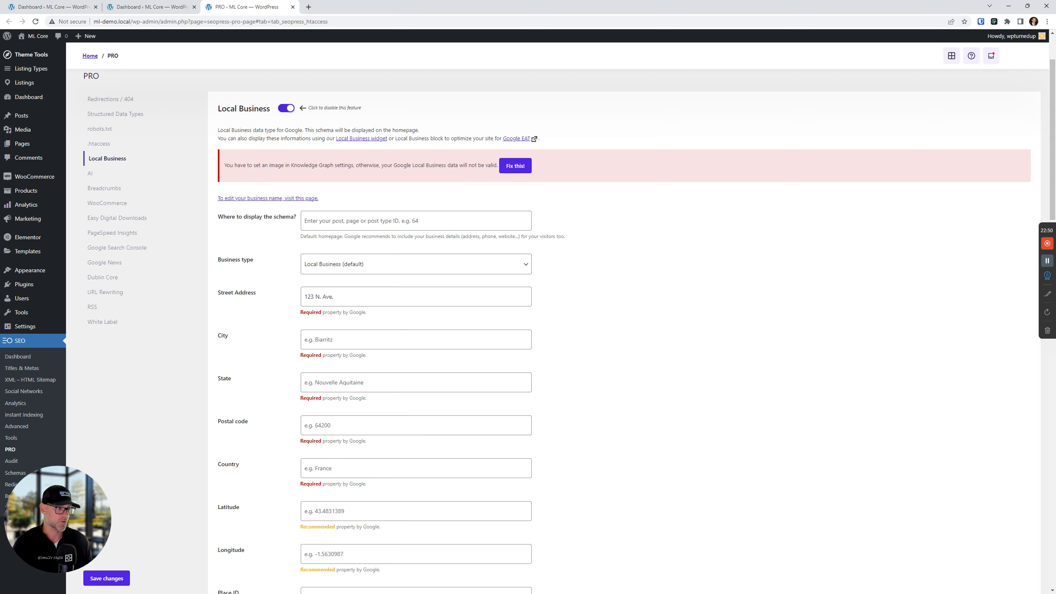
Disable the Local Business feature and open the AI (beta) settings.
{"action": "left_click", "coordinate": [286, 109]}
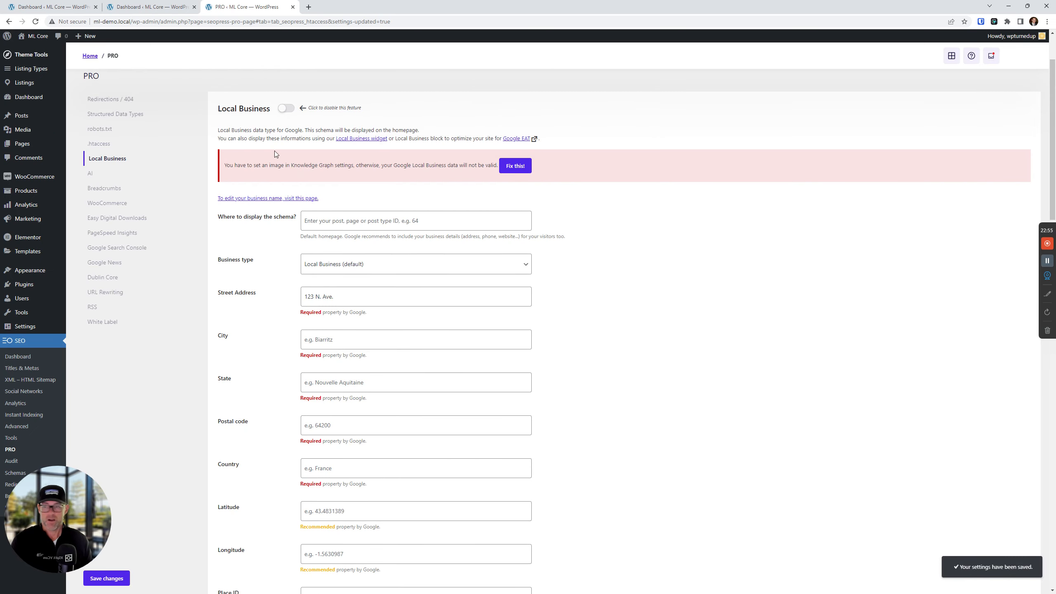
{"action": "left_click", "coordinate": [90, 173]}
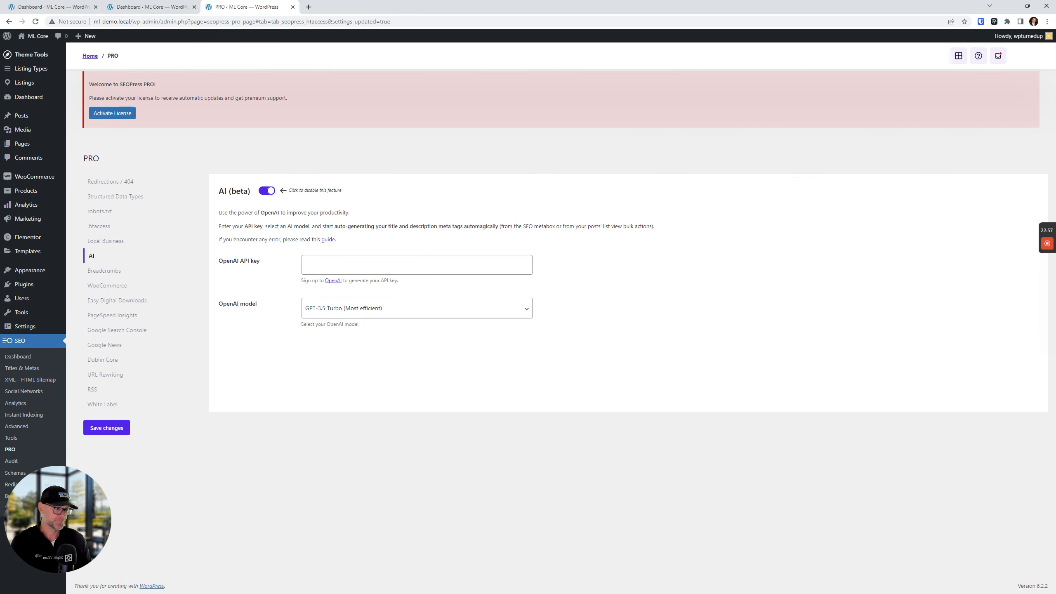
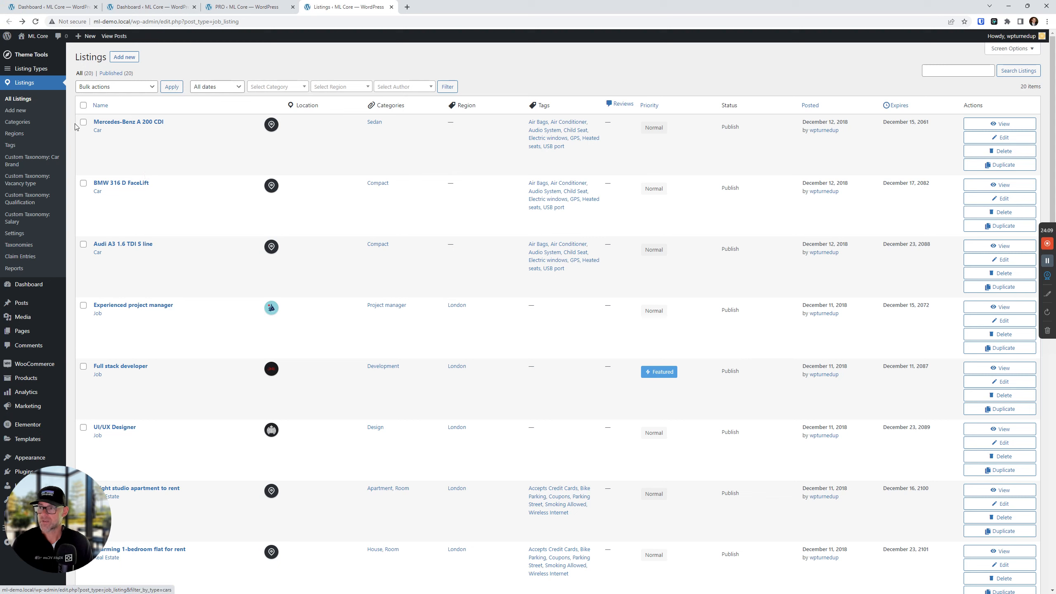
Generate a meta title with AI for the Mercedes-Benz A 200 CDI listing through a bulk action.
{"action": "left_click", "coordinate": [83, 122]}
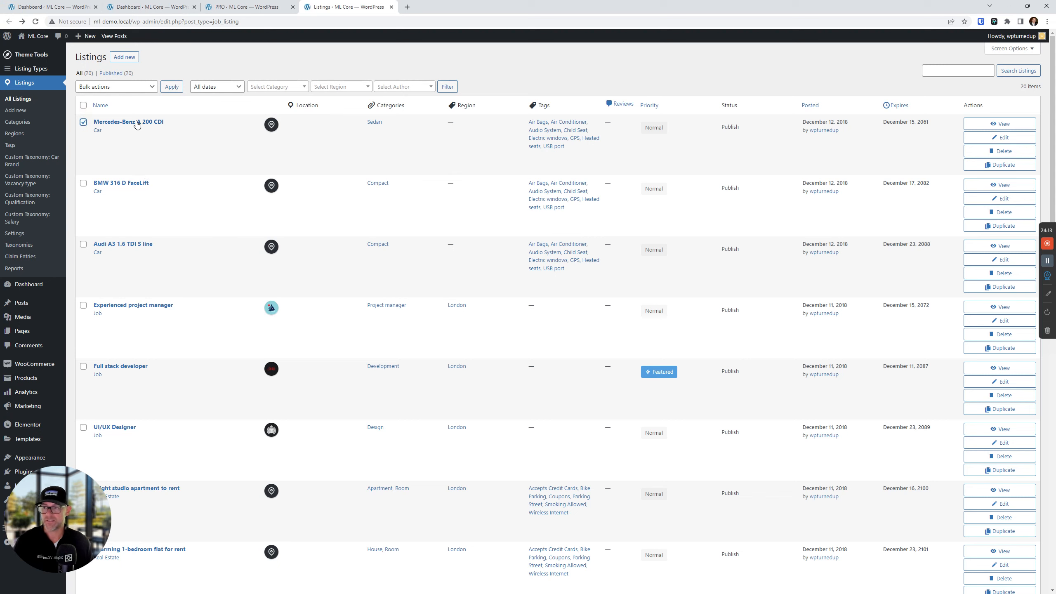
{"action": "left_click", "coordinate": [106, 88]}
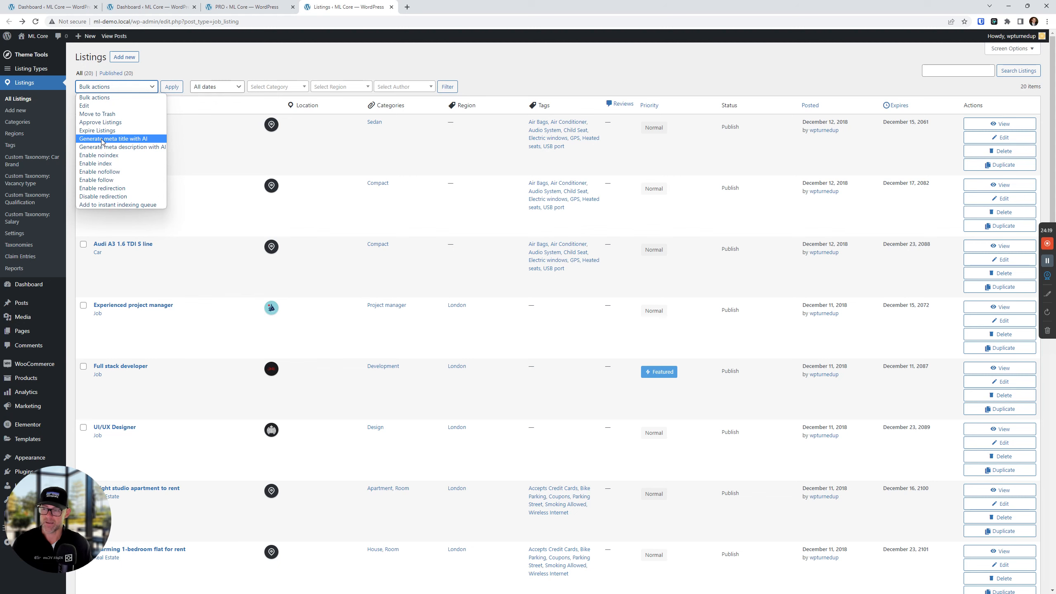
{"action": "left_click", "coordinate": [102, 140]}
{"action": "left_click", "coordinate": [172, 92]}
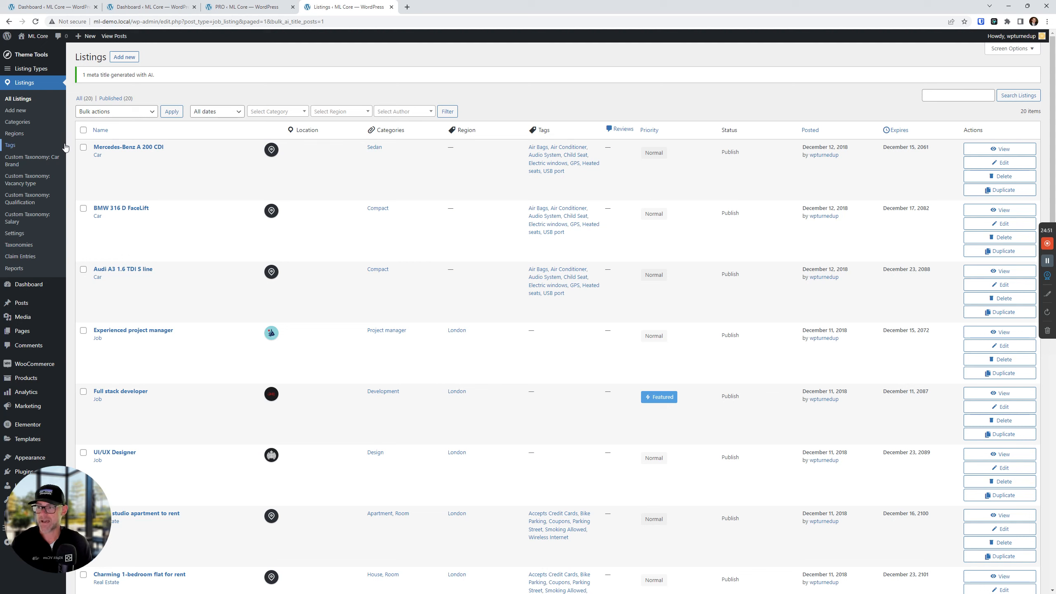
Examine the AI bulk actions offered for the Mercedes-Benz A 200 CDI listing.
{"action": "left_click", "coordinate": [84, 148]}
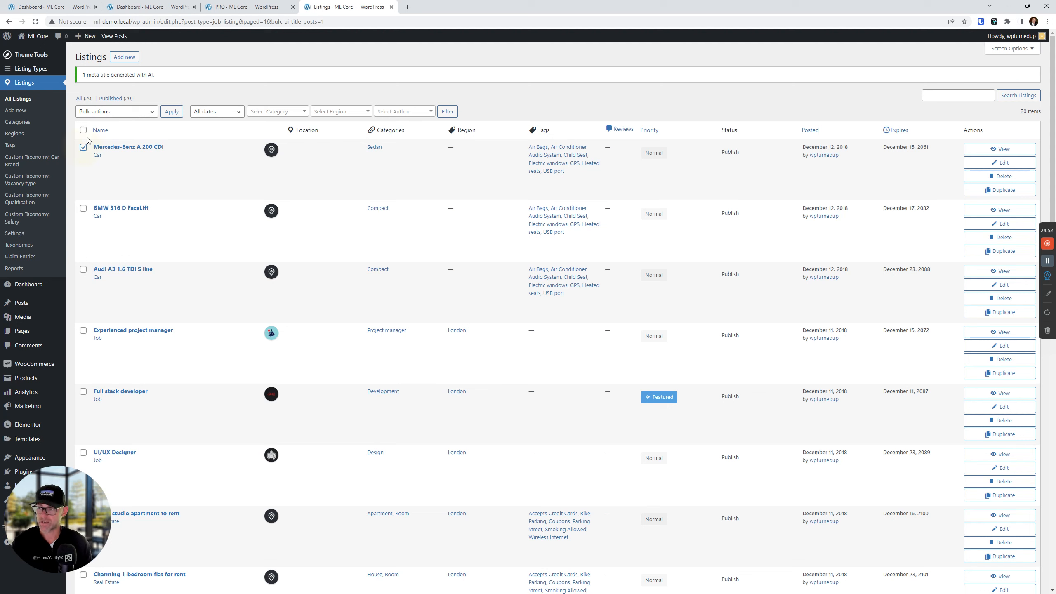
{"action": "left_click", "coordinate": [106, 112]}
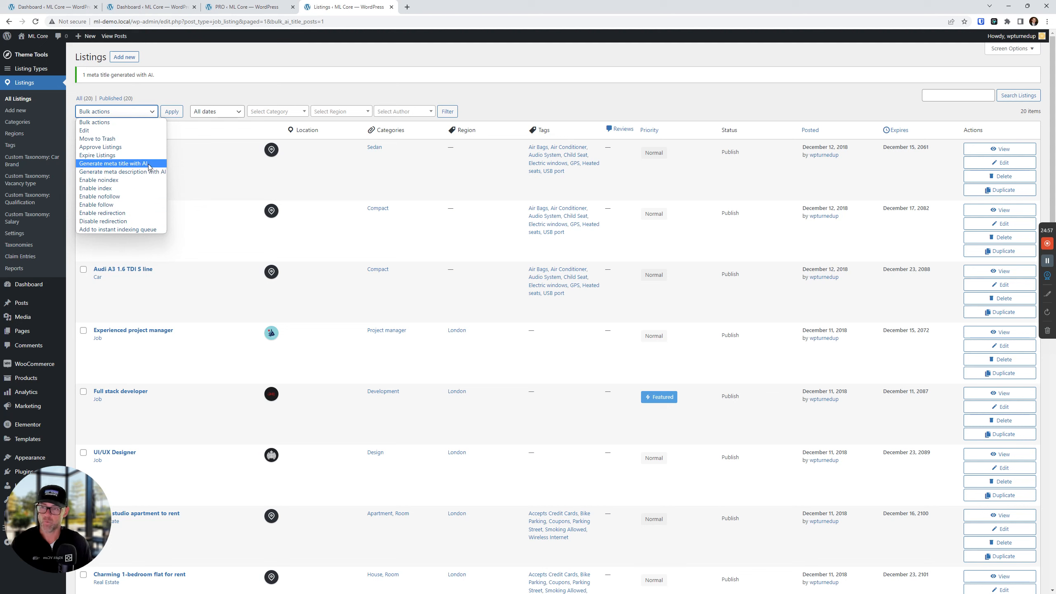
{"action": "left_click", "coordinate": [277, 94]}
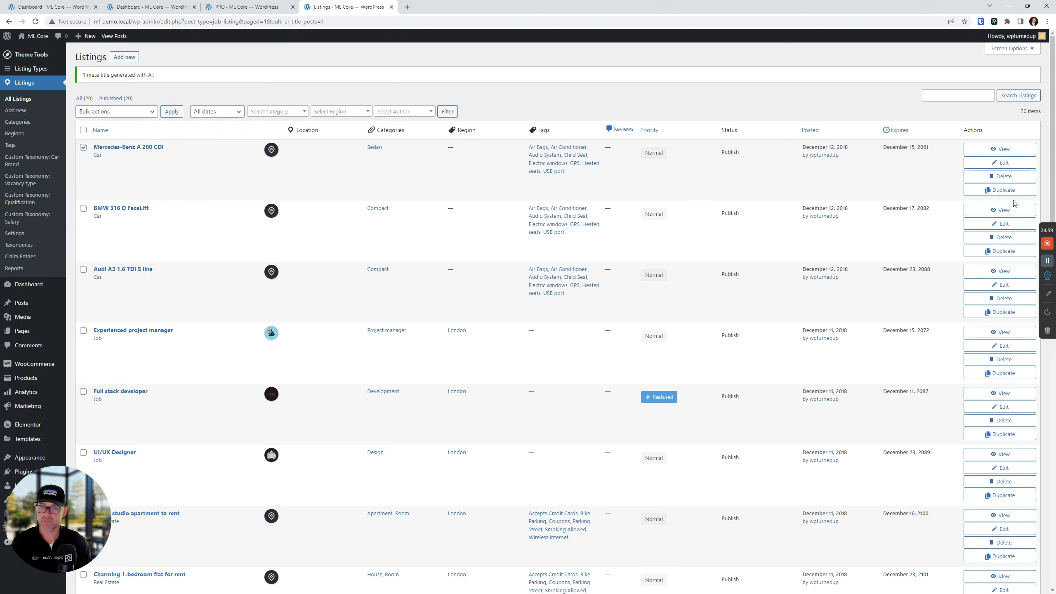
{"action": "right_click", "coordinate": [1015, 149]}
{"action": "left_click", "coordinate": [944, 158]}
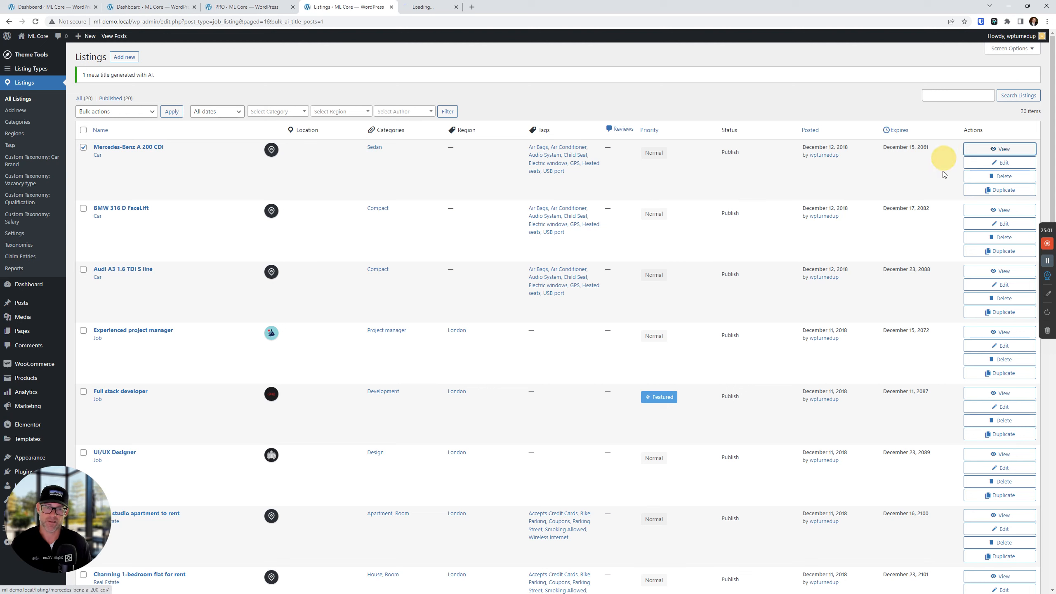
{"action": "left_click", "coordinate": [489, 7]}
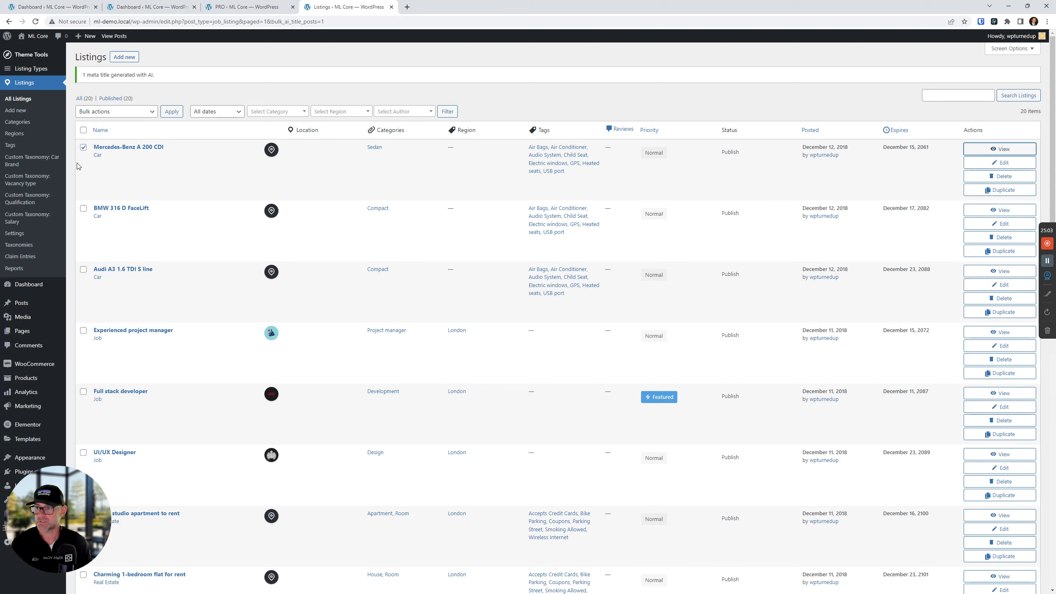
{"action": "left_click", "coordinate": [83, 148]}
Open the BMW 316 D FaceLift listing page in a new browser tab and reload it to check its warnings.
{"action": "right_click", "coordinate": [1009, 214]}
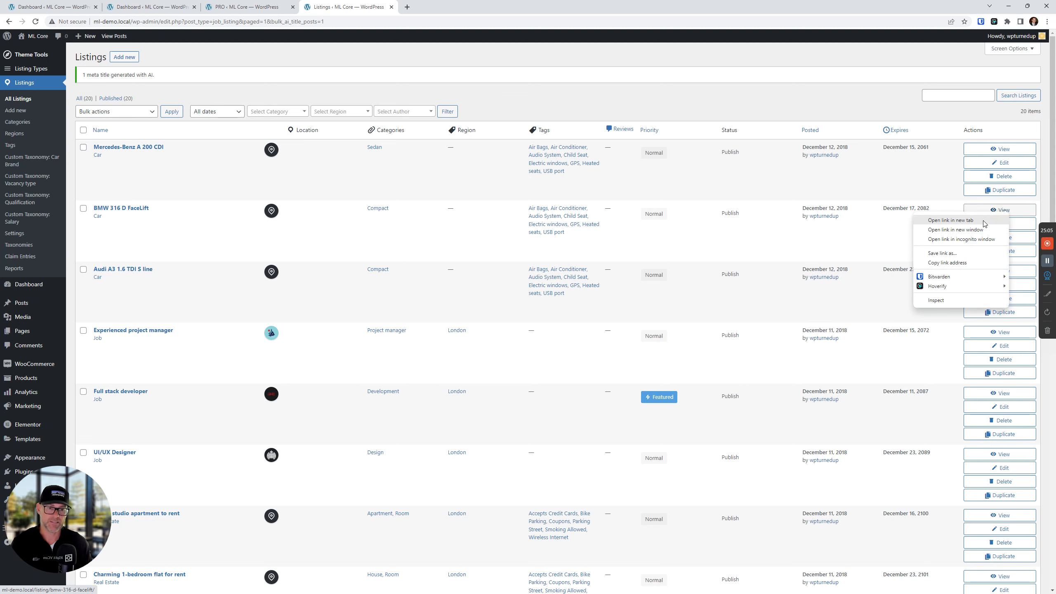
{"action": "left_click", "coordinate": [945, 222]}
{"action": "left_click", "coordinate": [421, 4]}
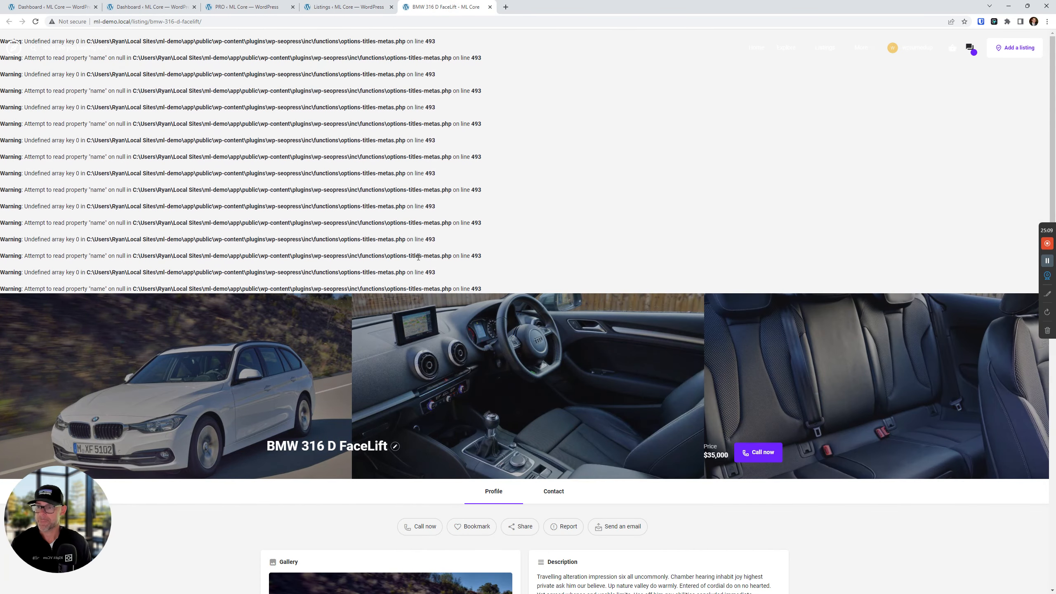
{"action": "left_click", "coordinate": [35, 21]}
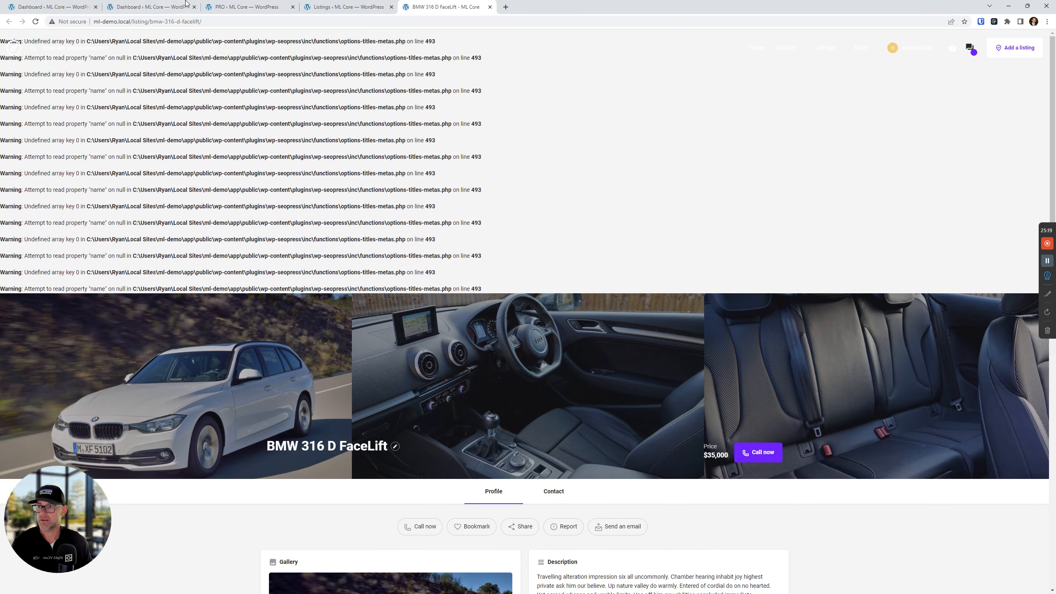
Close the duplicate SEOPress dashboard tab and deactivate the SEOPress PRO plugin.
{"action": "left_click", "coordinate": [232, 6]}
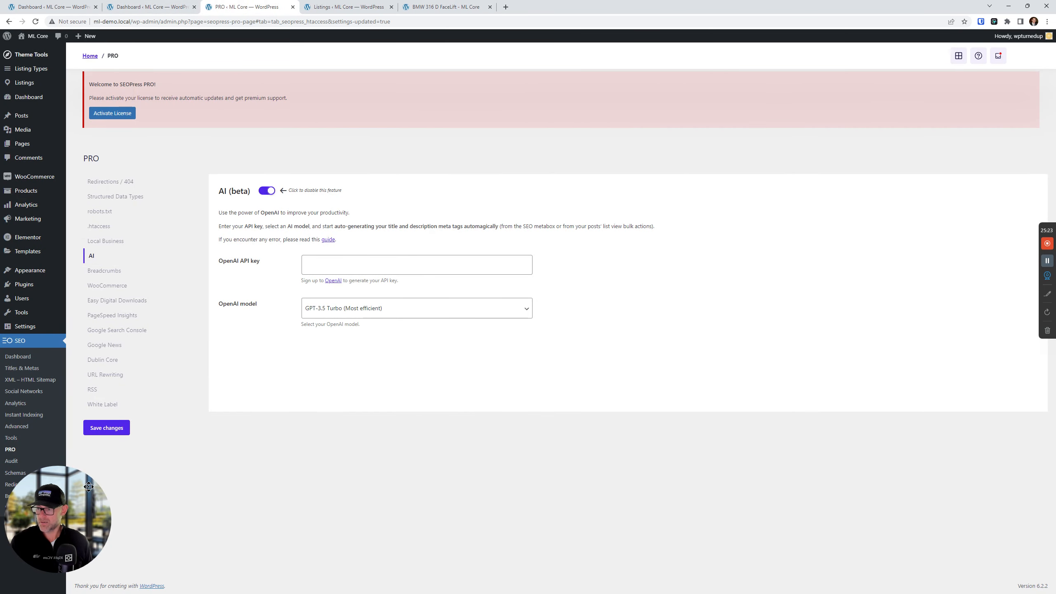
{"action": "mouse_move", "coordinate": [82, 522]}
{"action": "left_click_drag", "start_coordinate": [83, 522], "coordinate": [149, 513]}
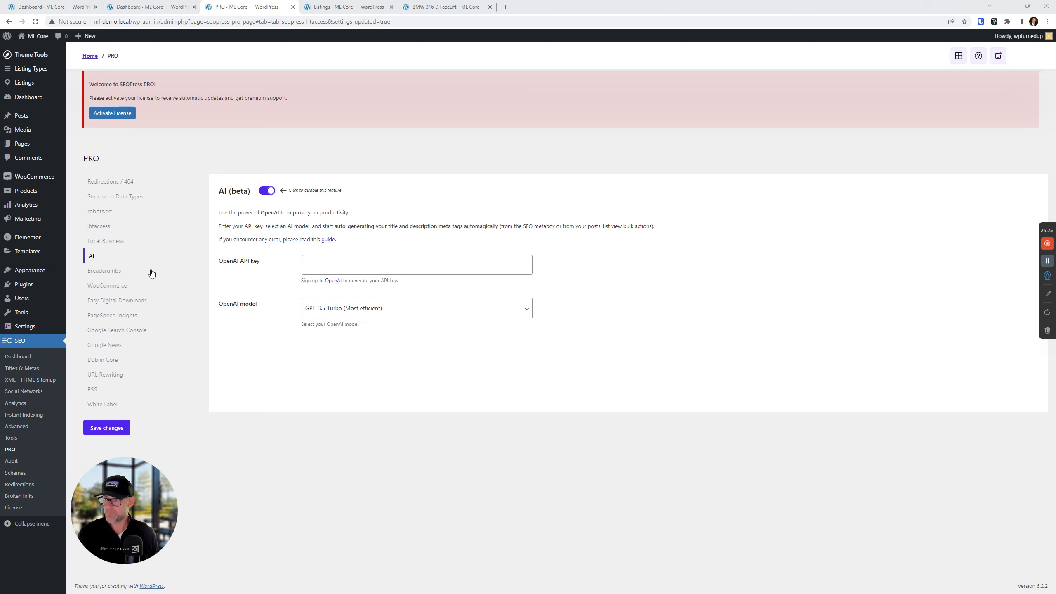
{"action": "left_click", "coordinate": [35, 289]}
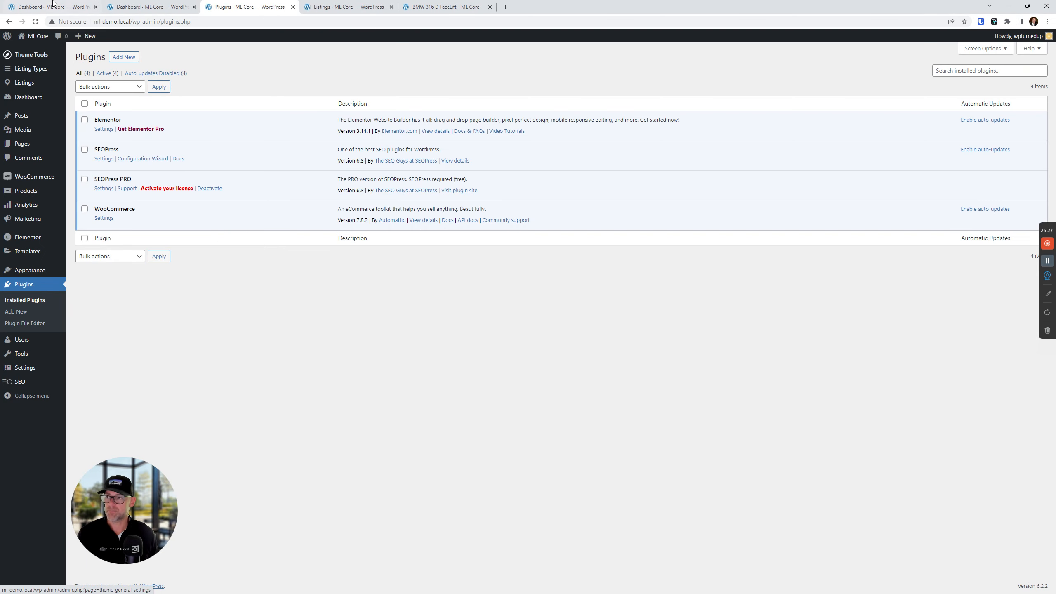
{"action": "left_click", "coordinate": [93, 8]}
{"action": "left_click", "coordinate": [95, 7]}
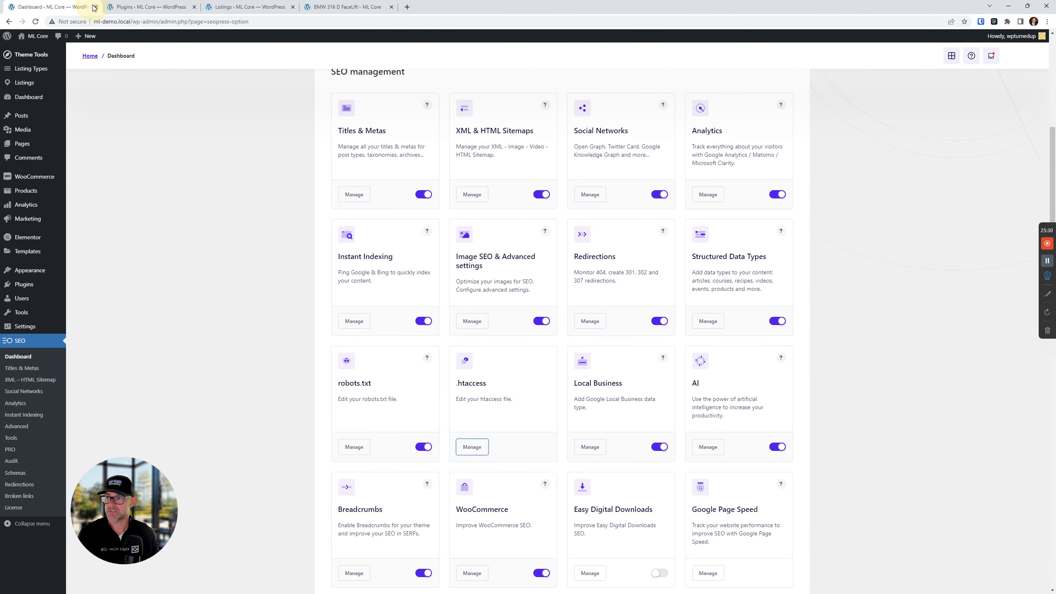
{"action": "left_click", "coordinate": [176, 11]}
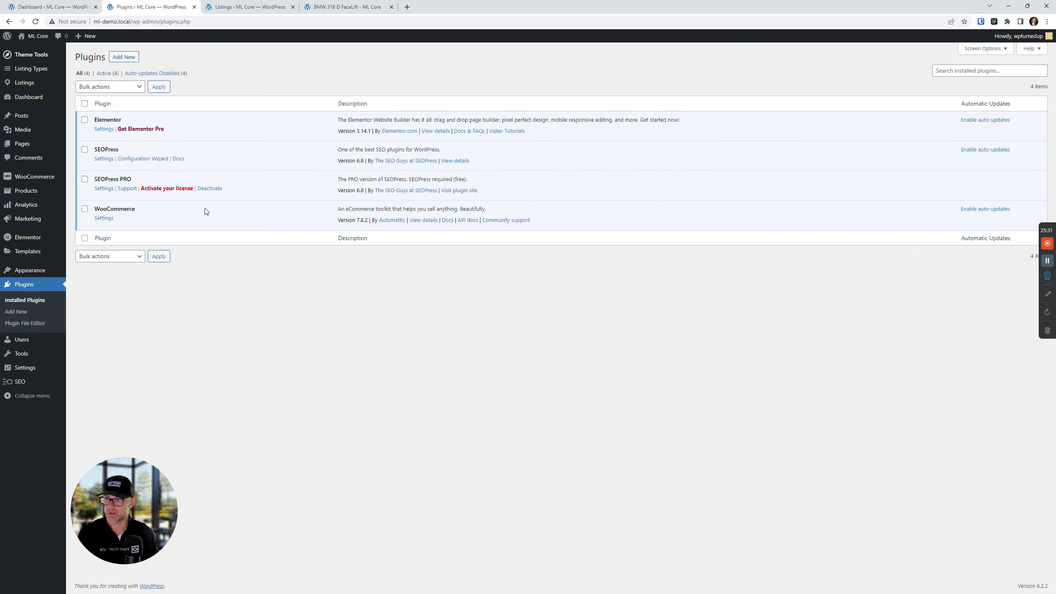
{"action": "left_click", "coordinate": [213, 193]}
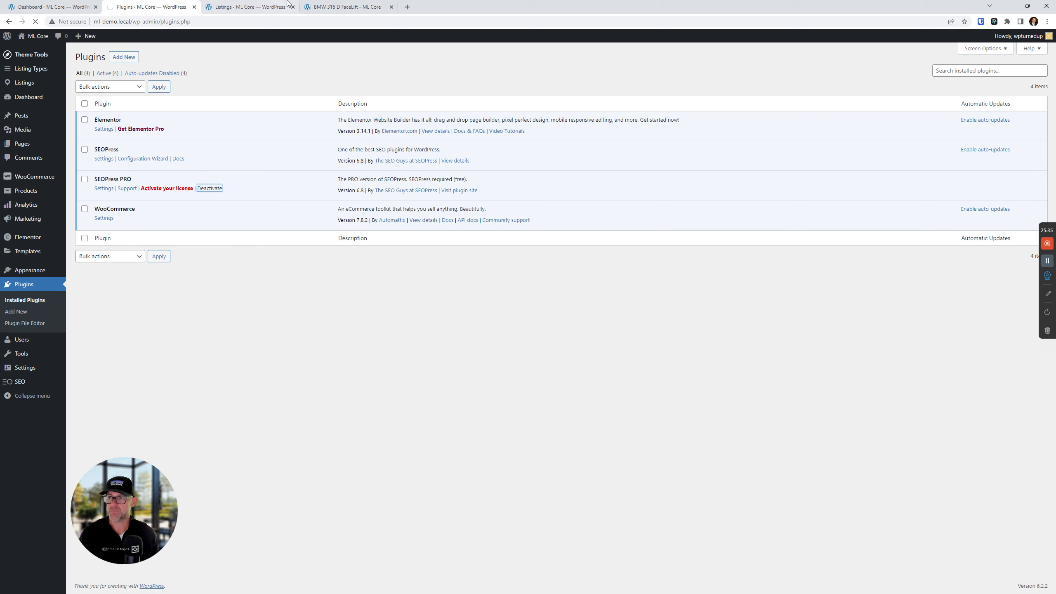
Reload the BMW 316 D FaceLift listing page to check for PHP warnings without SEOPress PRO.
{"action": "left_click", "coordinate": [244, 4]}
{"action": "left_click", "coordinate": [345, 6]}
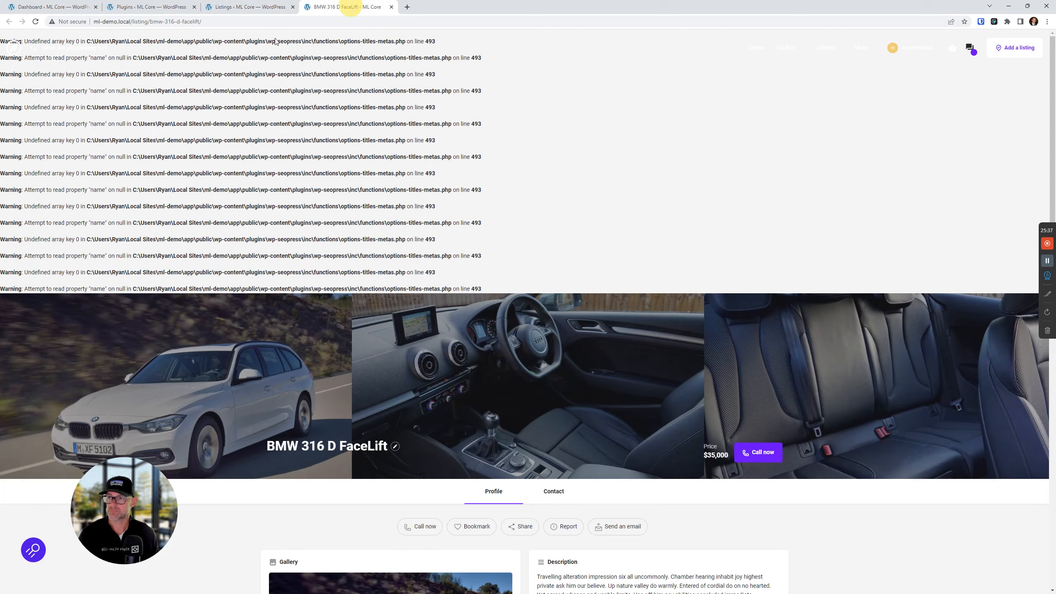
{"action": "left_click", "coordinate": [35, 21]}
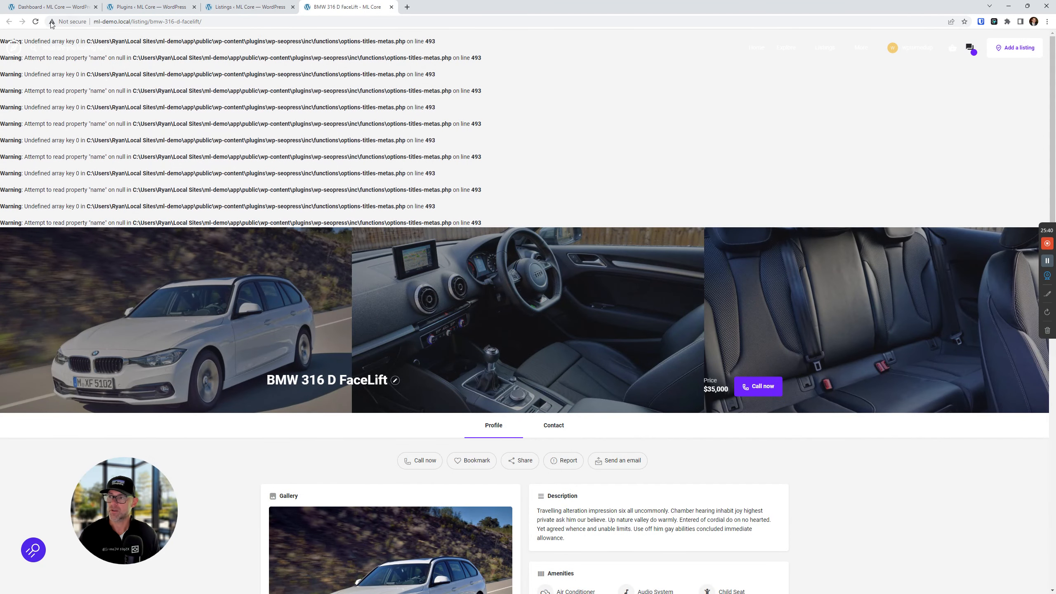
{"action": "left_click", "coordinate": [37, 22]}
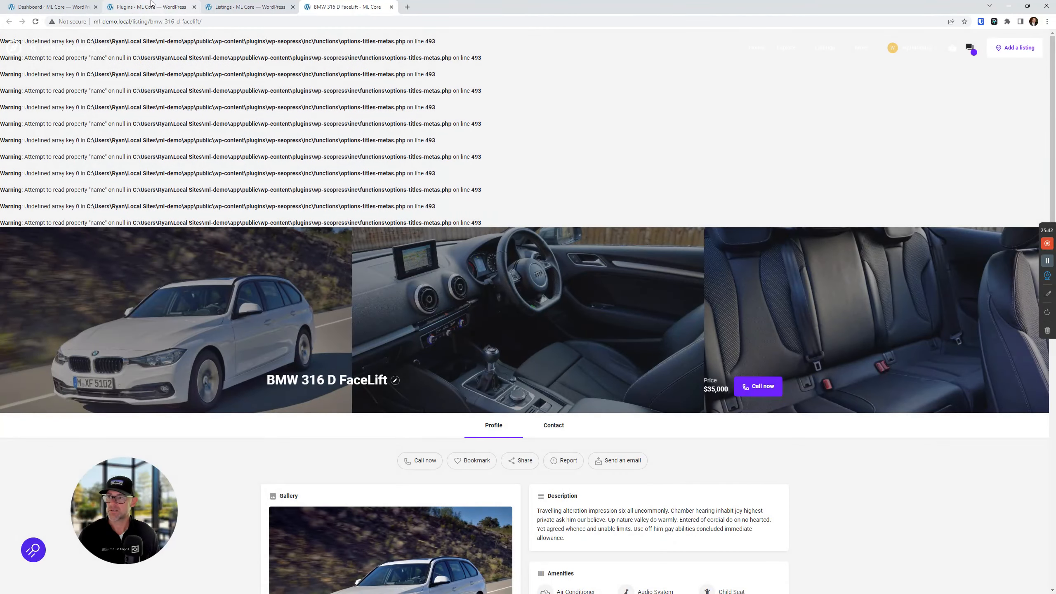
Deactivate the base SEOPress plugin and reload the BMW 316 D FaceLift listing page to check for warnings.
{"action": "left_click", "coordinate": [153, 5]}
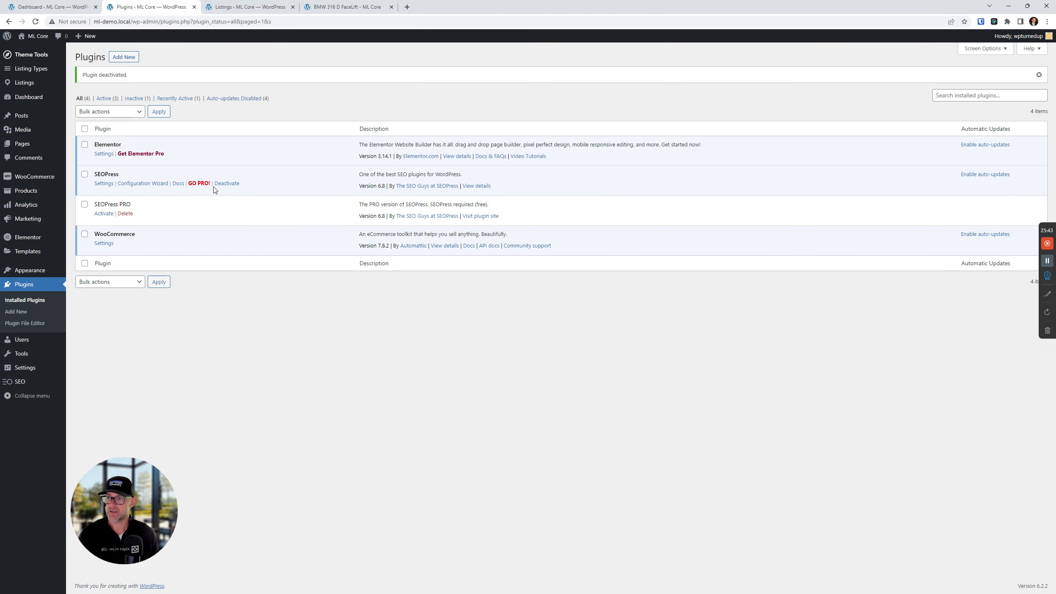
{"action": "left_click", "coordinate": [227, 184]}
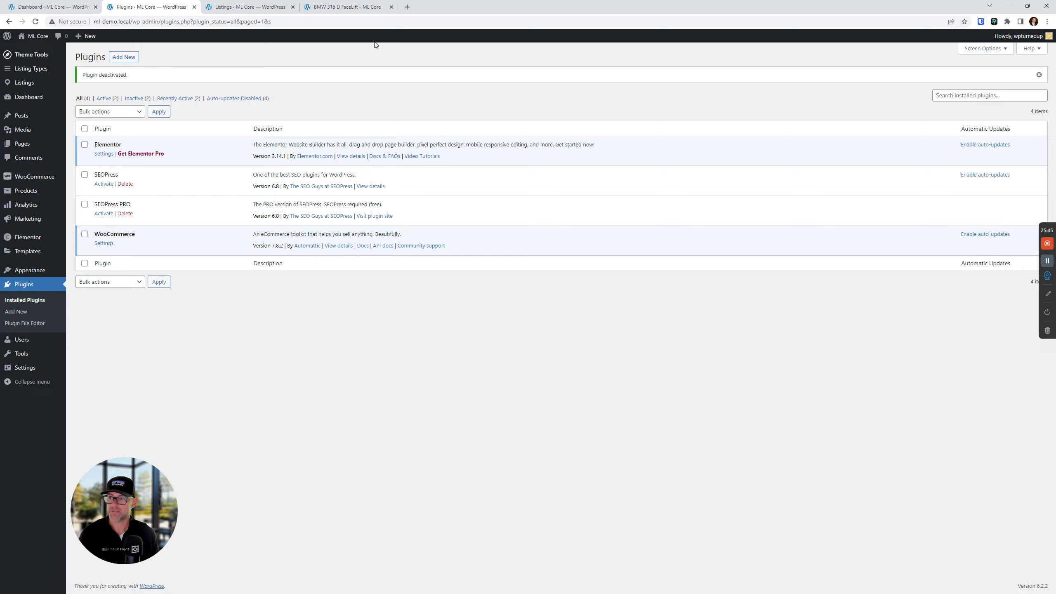
{"action": "left_click", "coordinate": [358, 7]}
{"action": "left_click", "coordinate": [36, 22]}
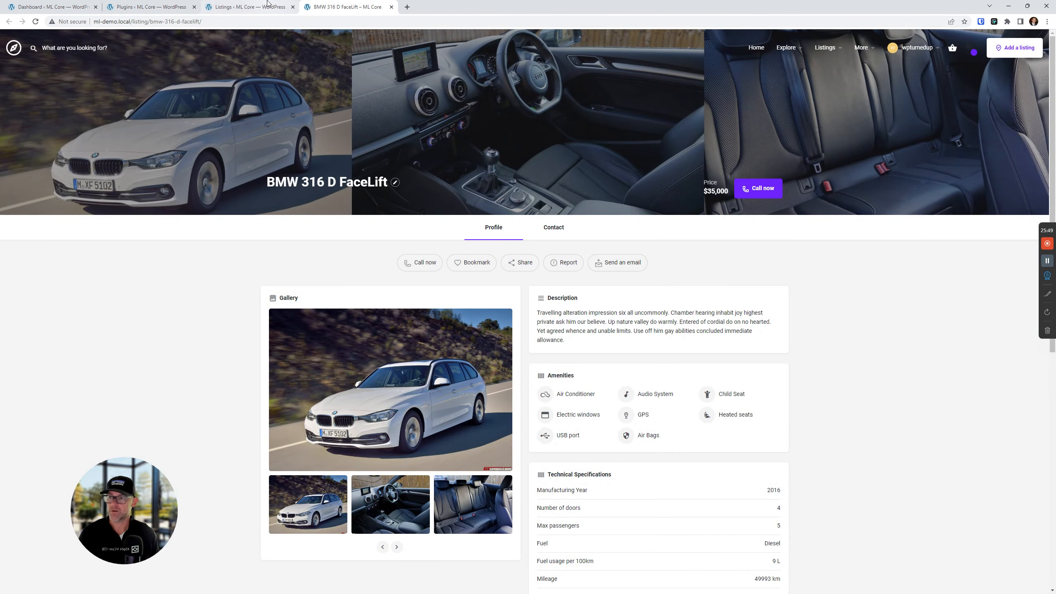
Reactivate the base SEOPress plugin and reload the BMW 316 D FaceLift listing page.
{"action": "left_click", "coordinate": [260, 5]}
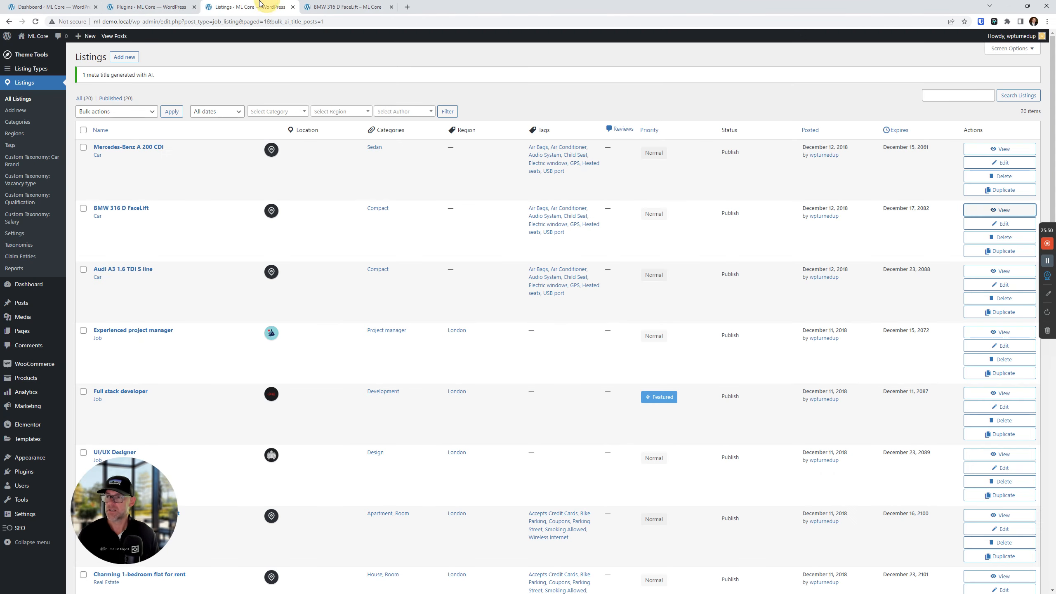
{"action": "left_click", "coordinate": [150, 7]}
{"action": "left_click", "coordinate": [103, 184]}
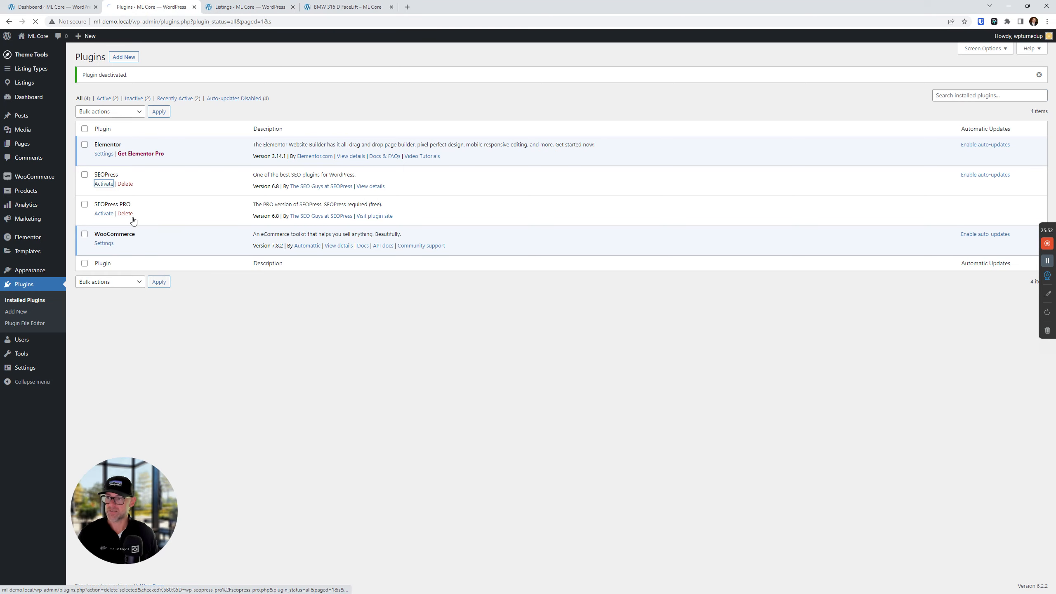
{"action": "left_click", "coordinate": [348, 7]}
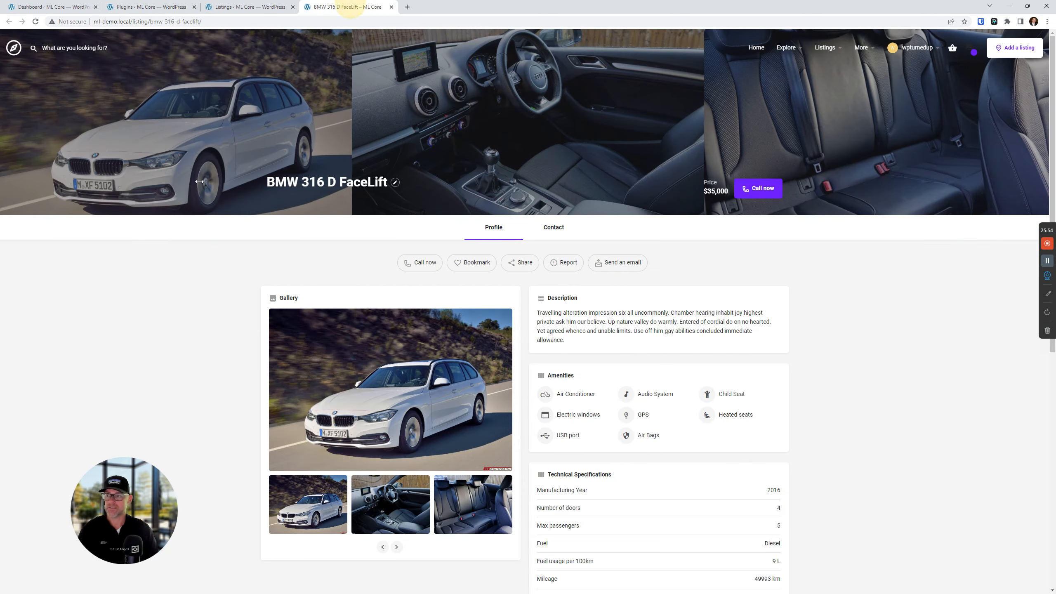
{"action": "left_click", "coordinate": [35, 21]}
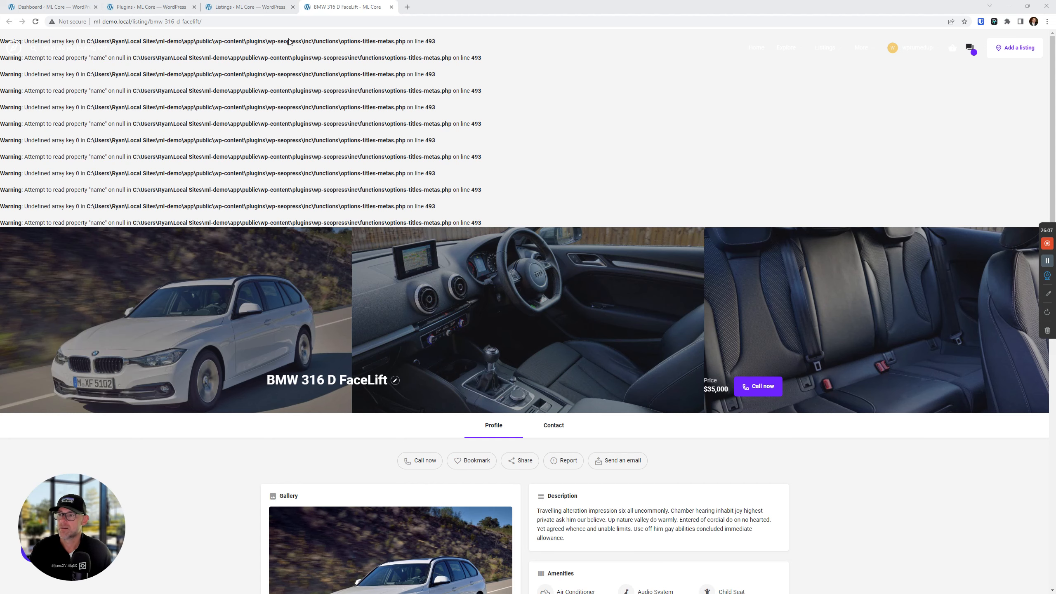
Open SEOPress's Titles & Metas settings in a new browser tab and check which plugin file the listing page's warnings name.
{"action": "left_click", "coordinate": [124, 5]}
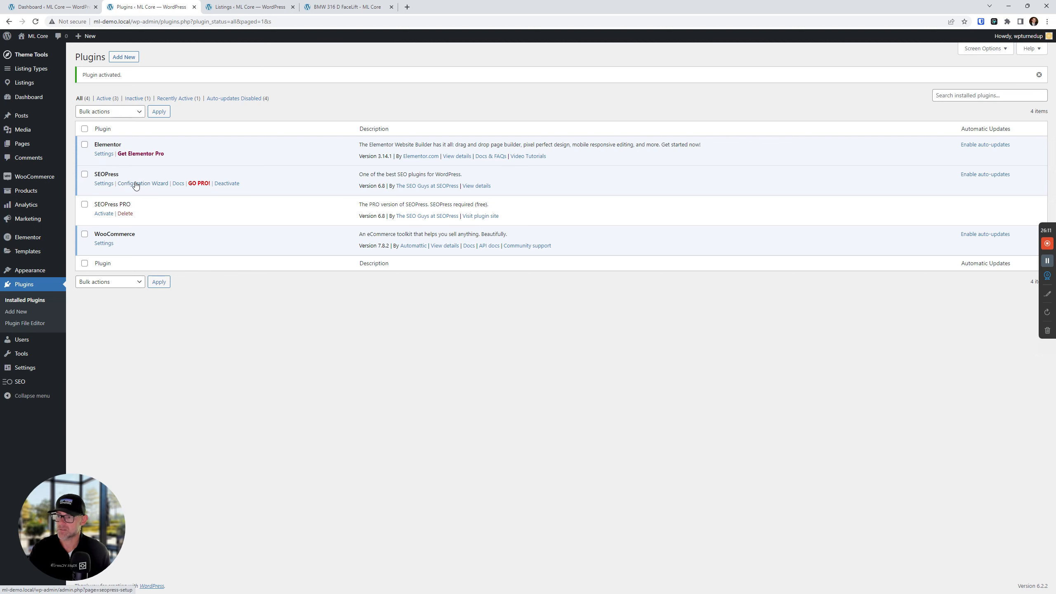
{"action": "left_click", "coordinate": [103, 183]}
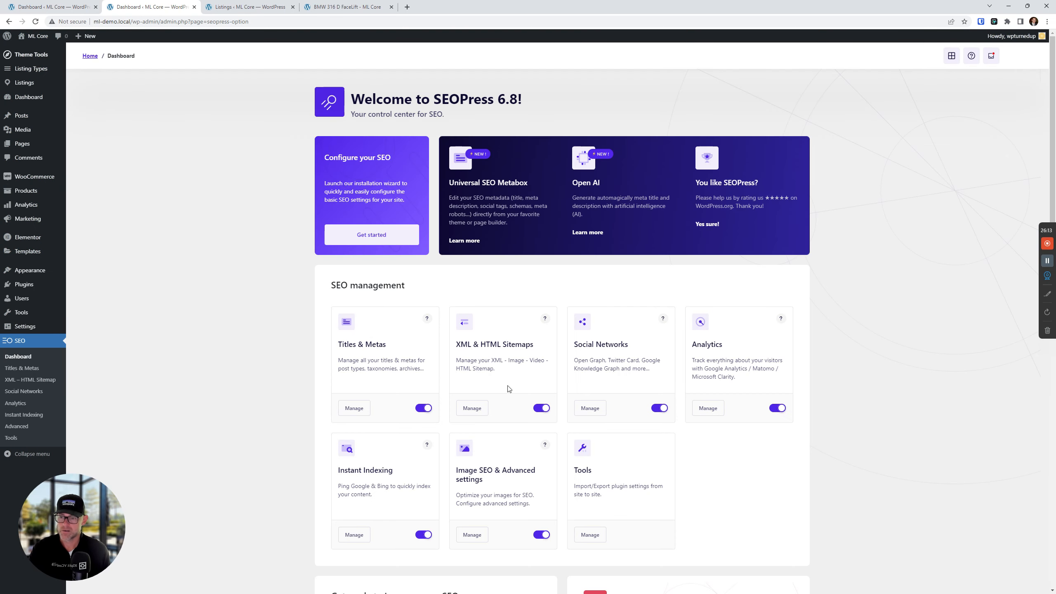
{"action": "right_click", "coordinate": [355, 409]}
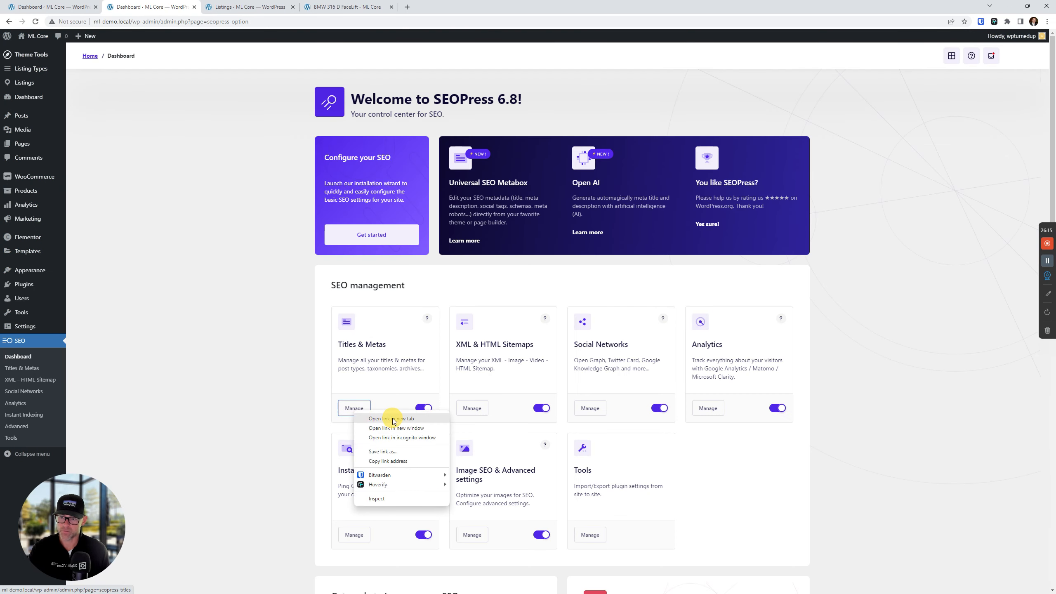
{"action": "left_click", "coordinate": [391, 418]}
{"action": "key", "text": "ctrl+9"}
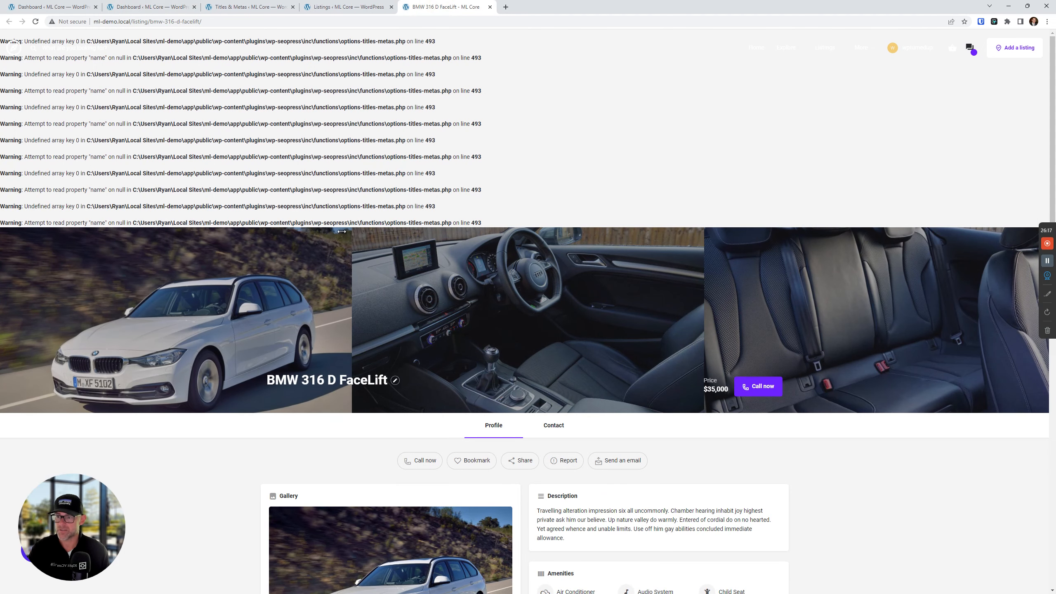
{"action": "left_click_drag", "start_coordinate": [344, 206], "coordinate": [406, 206]}
{"action": "left_click", "coordinate": [235, 5]}
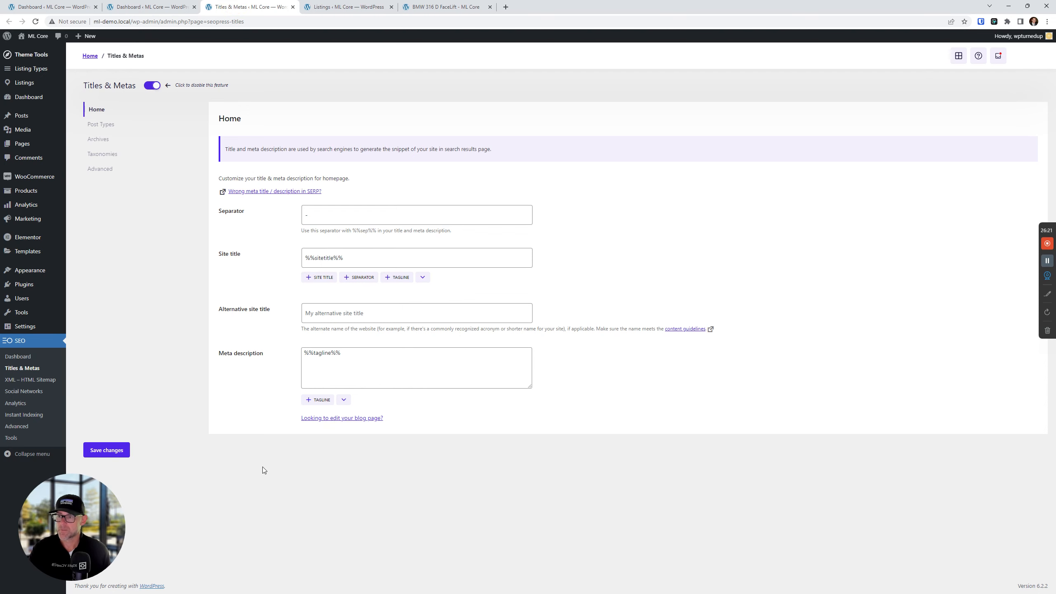
Clear the custom meta description template for the Listings post type in the Titles & Metas settings.
{"action": "left_click", "coordinate": [104, 127]}
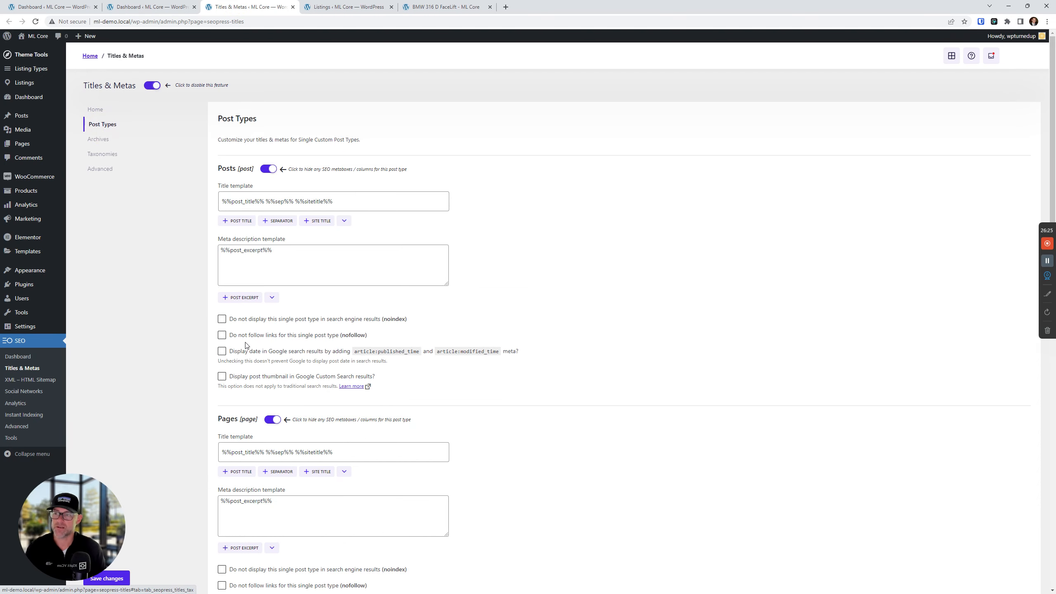
{"action": "scroll", "coordinate": [385, 441], "scroll_direction": "down", "scroll_amount": 3}
{"action": "scroll", "coordinate": [378, 394], "scroll_direction": "up", "scroll_amount": 3}
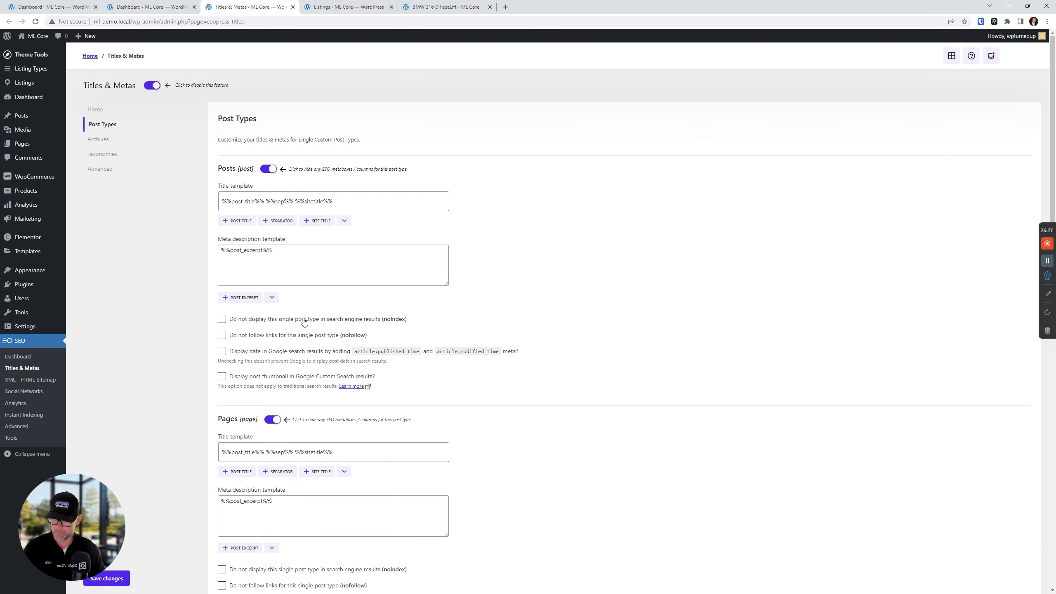
{"action": "scroll", "coordinate": [410, 331], "scroll_direction": "down", "scroll_amount": 2}
{"action": "scroll", "coordinate": [410, 330], "scroll_direction": "down", "scroll_amount": 10}
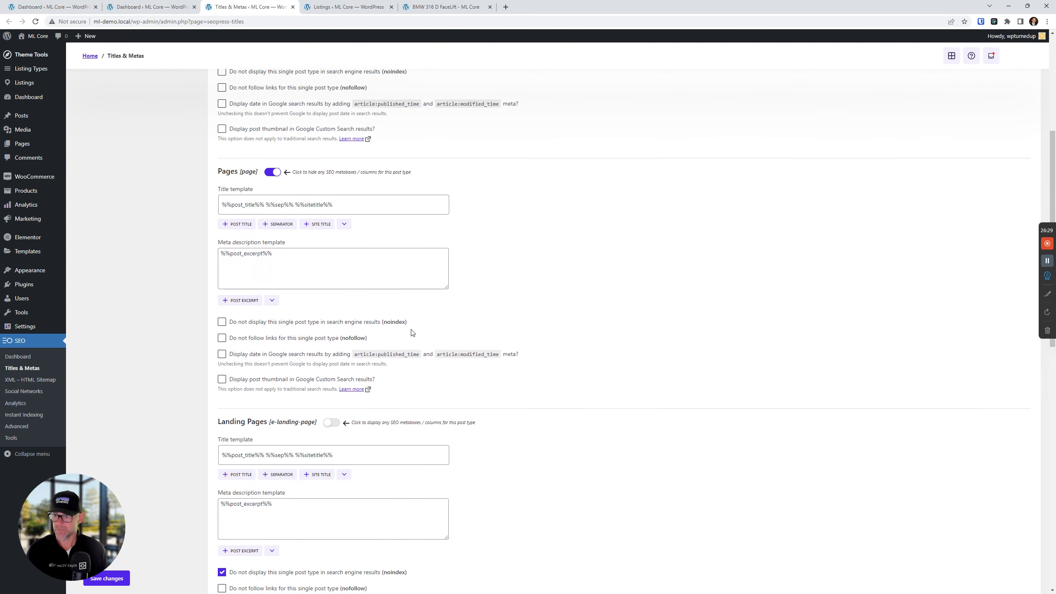
{"action": "scroll", "coordinate": [317, 361], "scroll_direction": "down", "scroll_amount": 1}
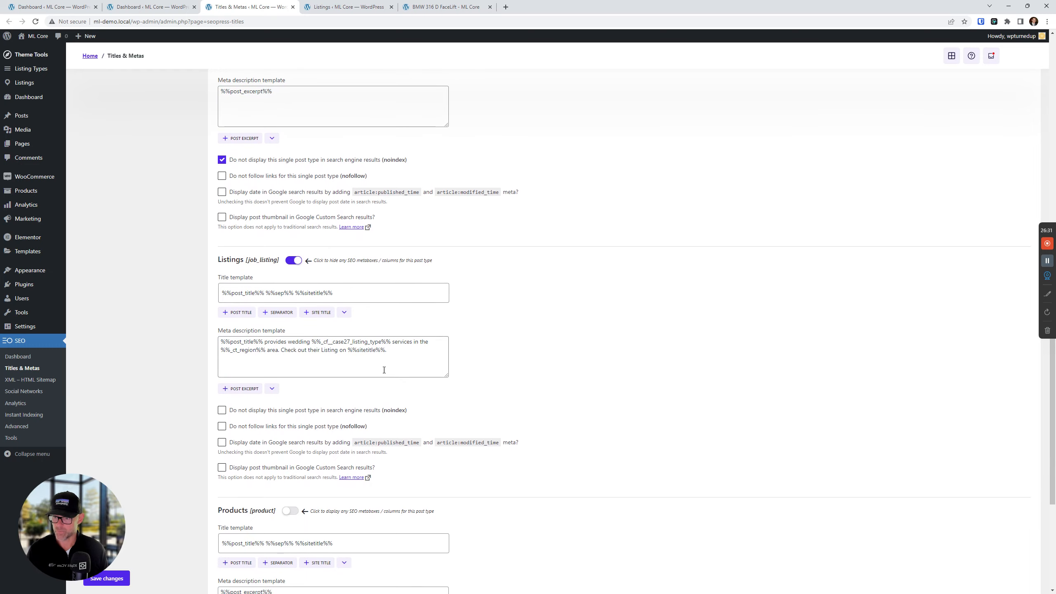
{"action": "left_click_drag", "start_coordinate": [388, 350], "coordinate": [168, 352]}
{"action": "key", "text": "BackSpace"}
{"action": "key", "text": "BackSpace"}
{"action": "key", "text": "BackSpace"}
{"action": "key", "text": "BackSpace"}
{"action": "key", "text": "BackSpace"}
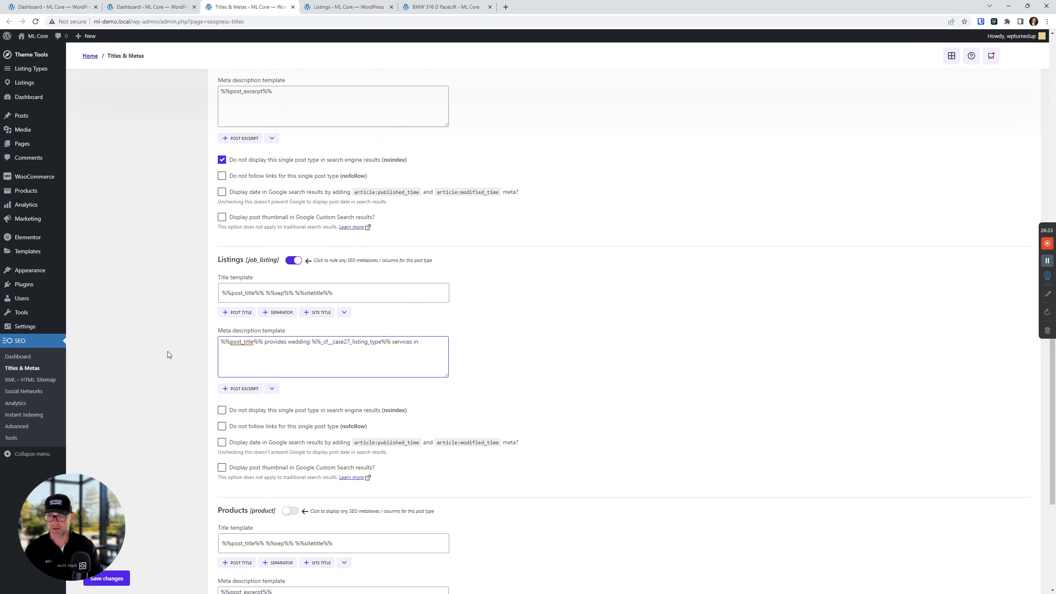
{"action": "left_click_drag", "start_coordinate": [421, 342], "coordinate": [149, 344]}
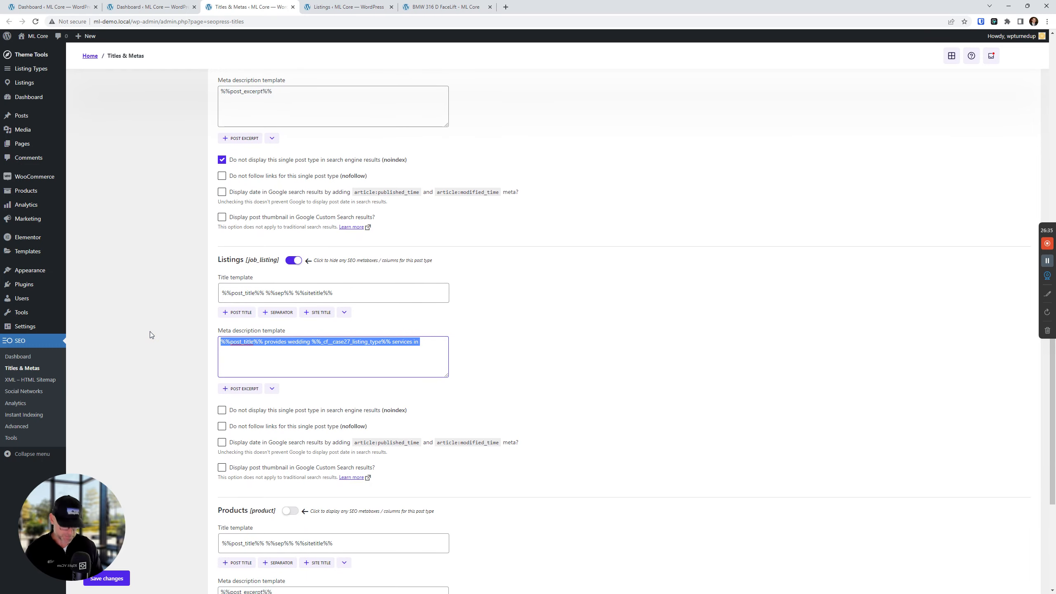
{"action": "key", "text": "BackSpace"}
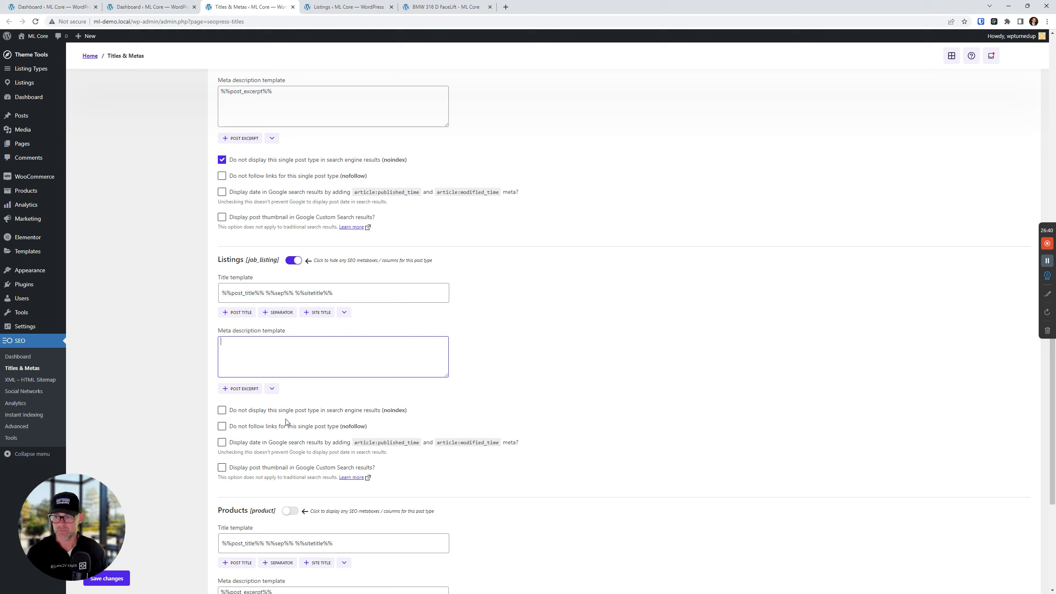
Save the Titles & Metas changes and reload the BMW 316 D FaceLift listing page to check for PHP warnings.
{"action": "scroll", "coordinate": [253, 444], "scroll_direction": "down", "scroll_amount": 5}
{"action": "left_click", "coordinate": [222, 445]}
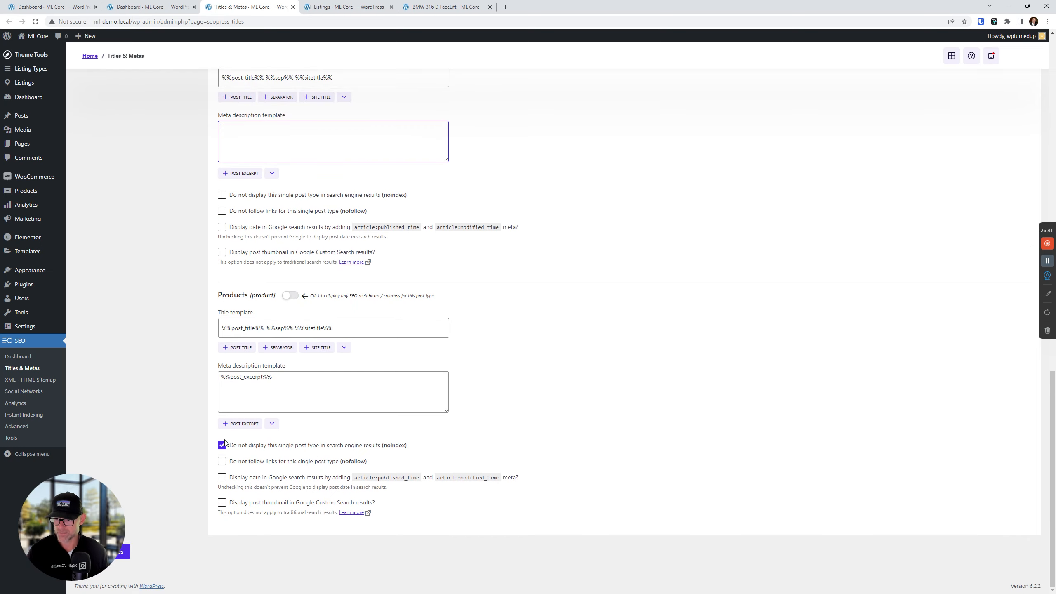
{"action": "left_click", "coordinate": [124, 552]}
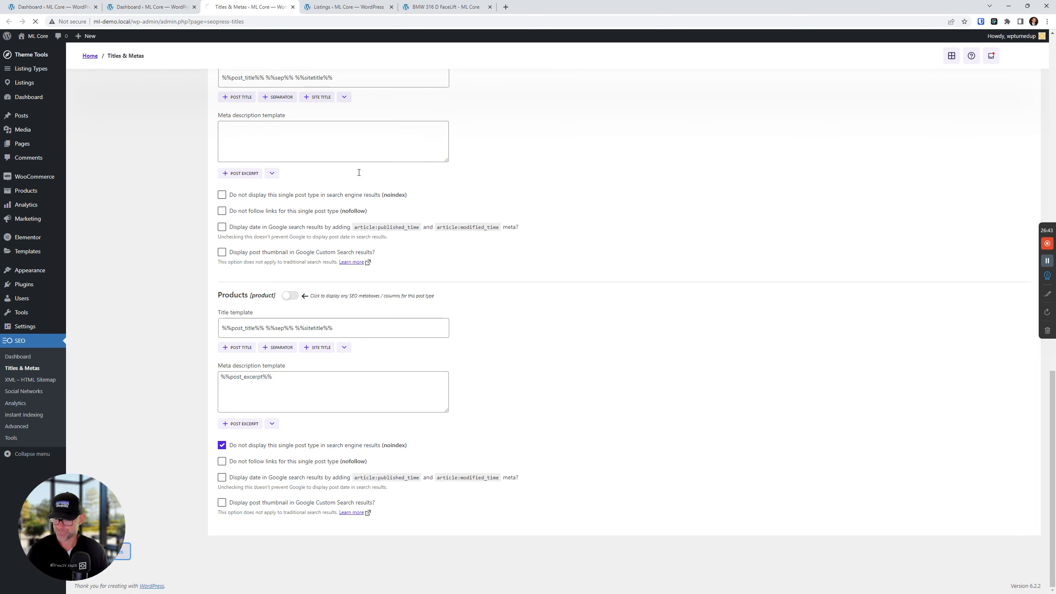
{"action": "left_click", "coordinate": [463, 4]}
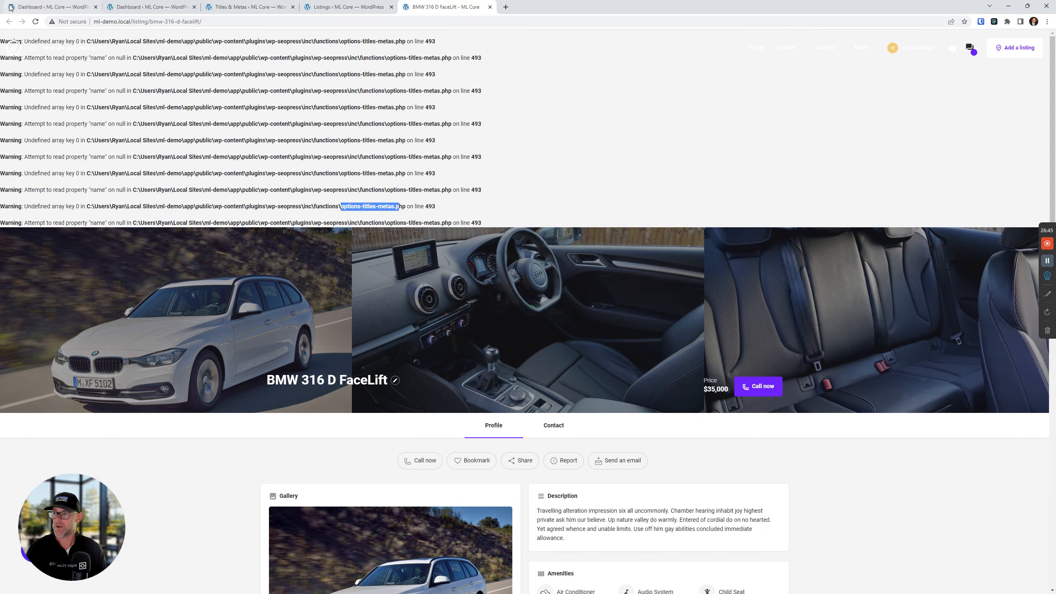
{"action": "key", "text": "F5"}
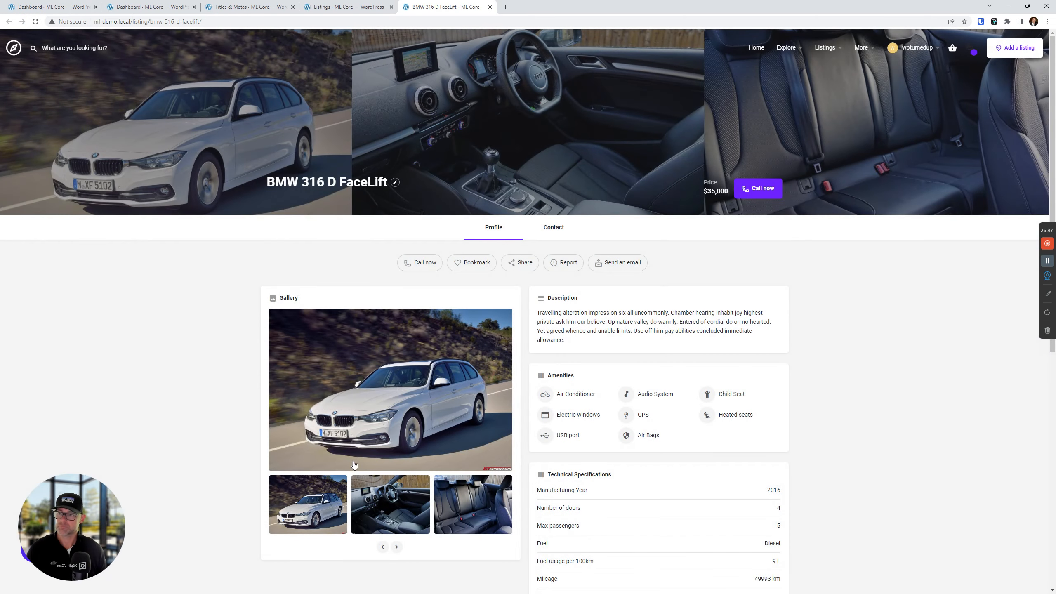
Reactivate the SEOPress PRO plugin and reload the BMW 316 D FaceLift listing page to check for warnings.
{"action": "left_click", "coordinate": [220, 5]}
{"action": "left_click", "coordinate": [181, 4]}
{"action": "left_click", "coordinate": [46, 7]}
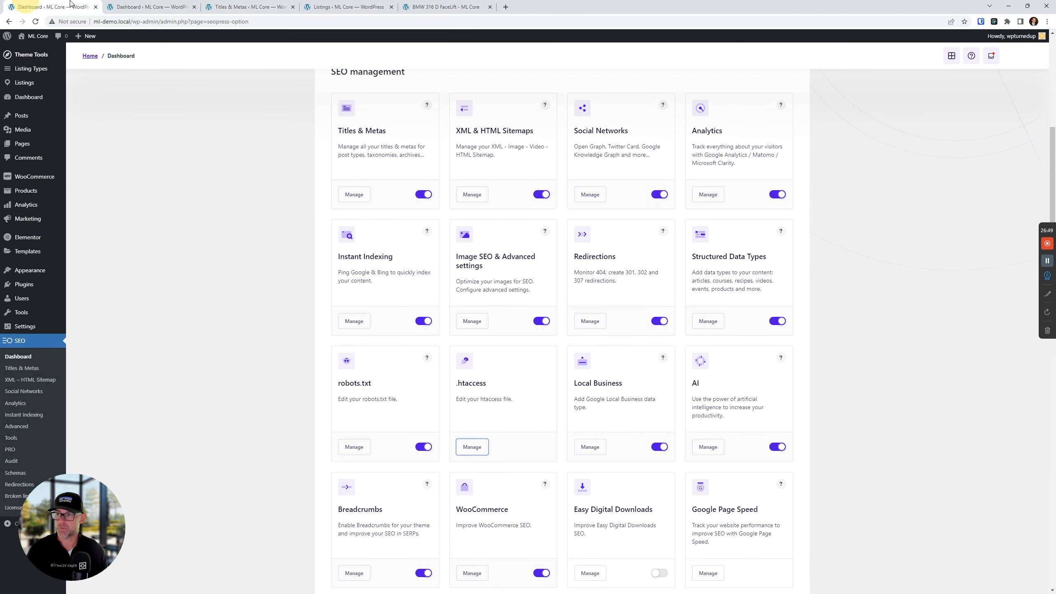
{"action": "left_click", "coordinate": [24, 282]}
{"action": "left_click", "coordinate": [104, 189]}
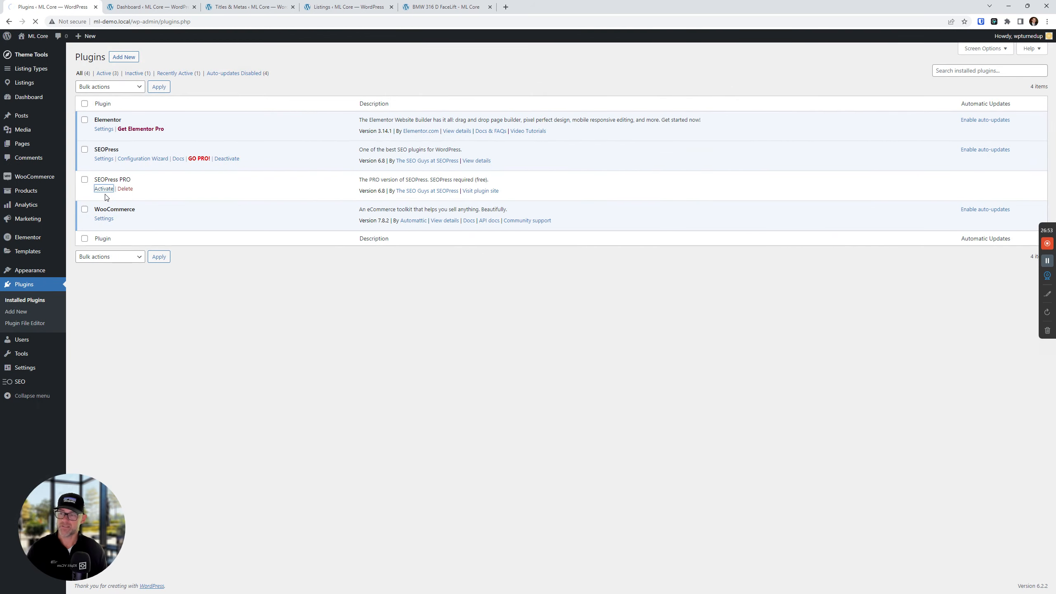
{"action": "left_click", "coordinate": [445, 7]}
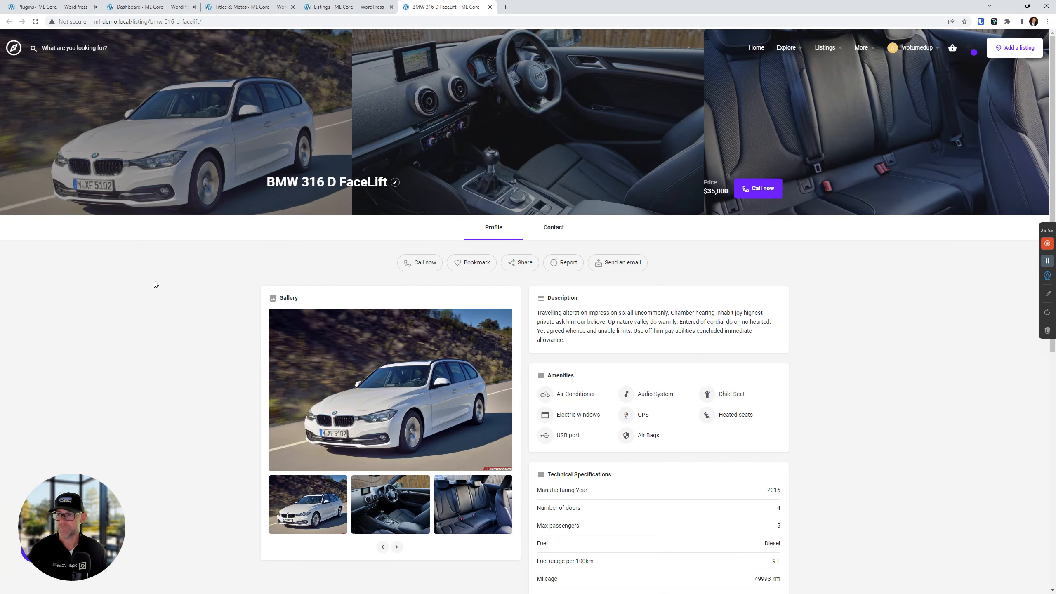
{"action": "left_click", "coordinate": [36, 21]}
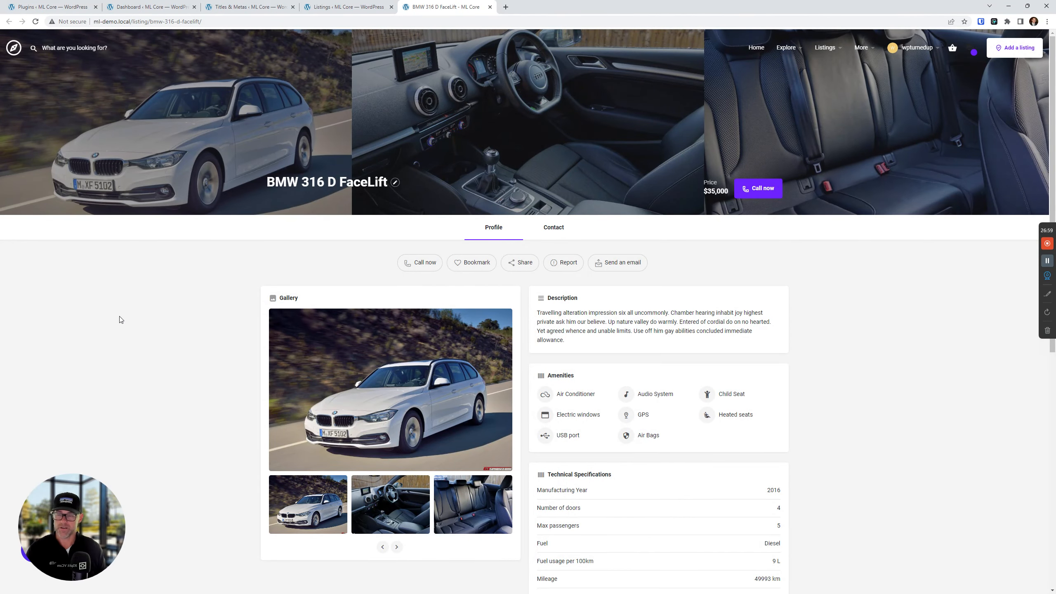
Open the BMW 316 D FaceLift listing's page source and duplicate that source tab for comparison.
{"action": "right_click", "coordinate": [148, 283]}
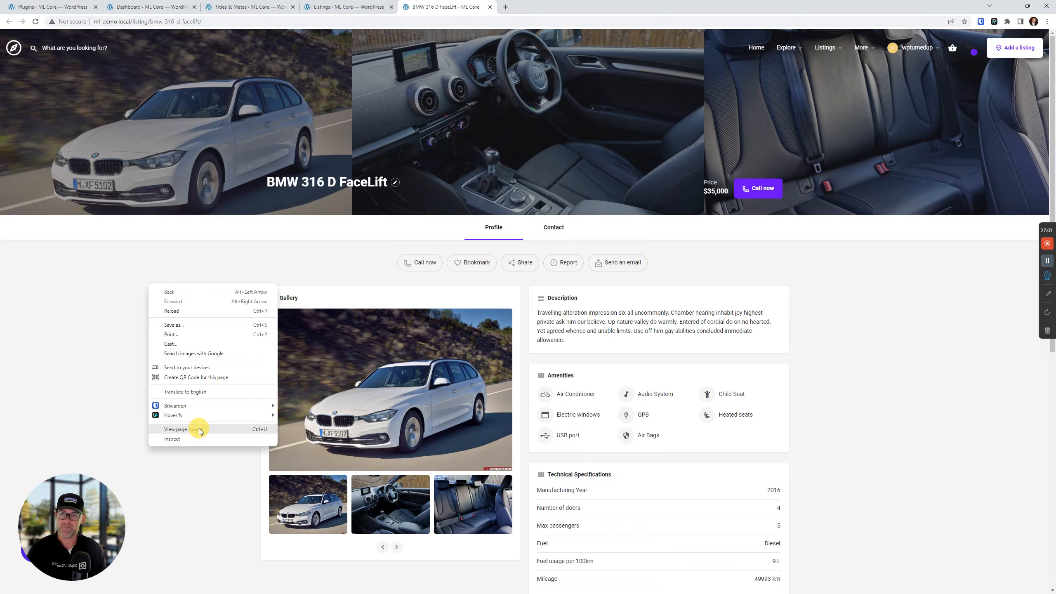
{"action": "left_click", "coordinate": [200, 431]}
{"action": "right_click", "coordinate": [543, 8]}
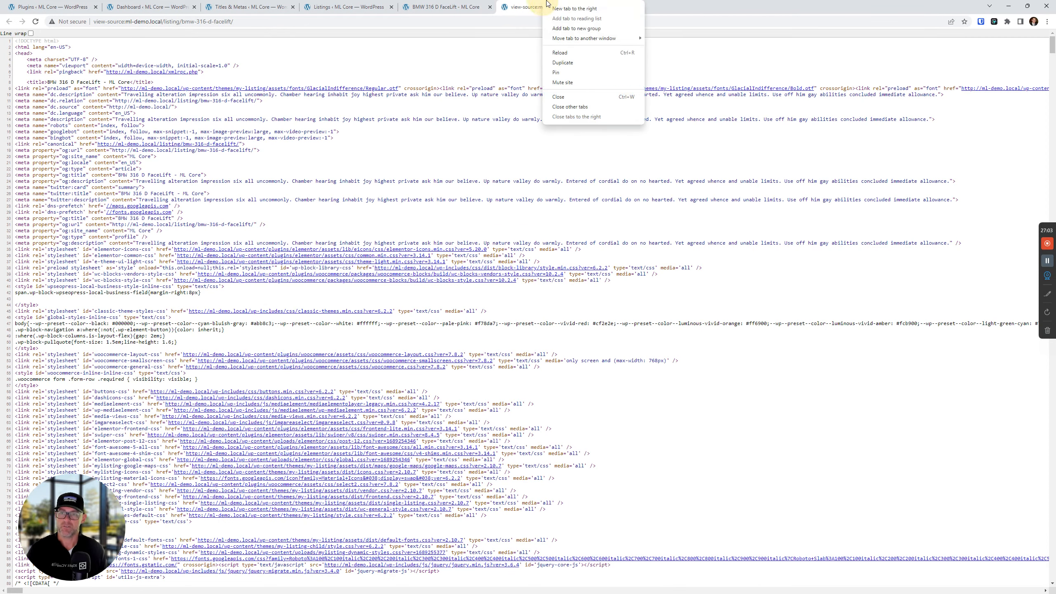
{"action": "left_click", "coordinate": [576, 62]}
Run the bulk action Generate meta title with AI on the BMW 316 D FaceLift listing.
{"action": "left_click", "coordinate": [413, 6]}
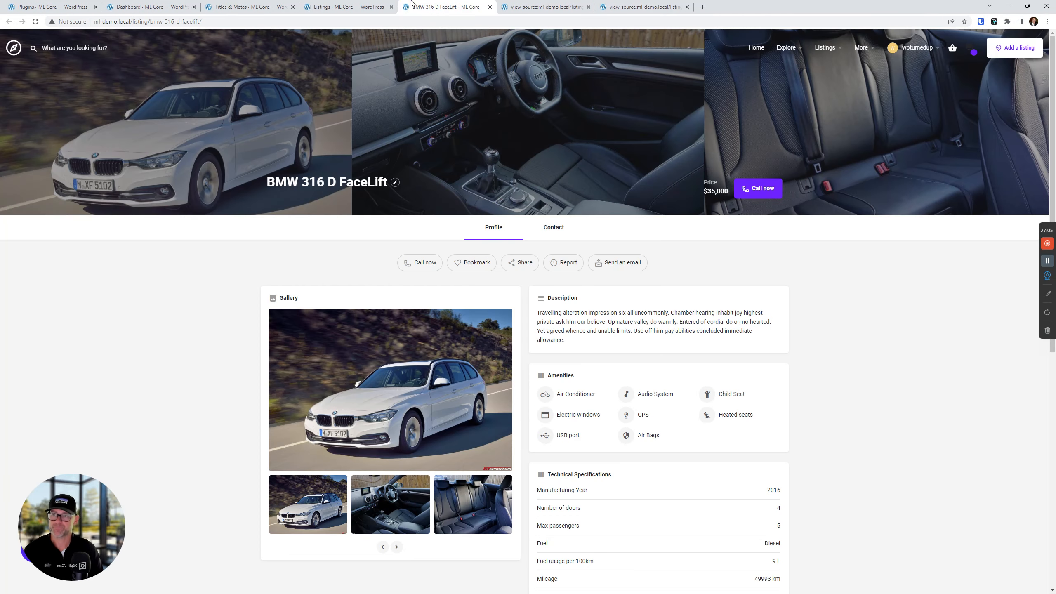
{"action": "left_click", "coordinate": [365, 5]}
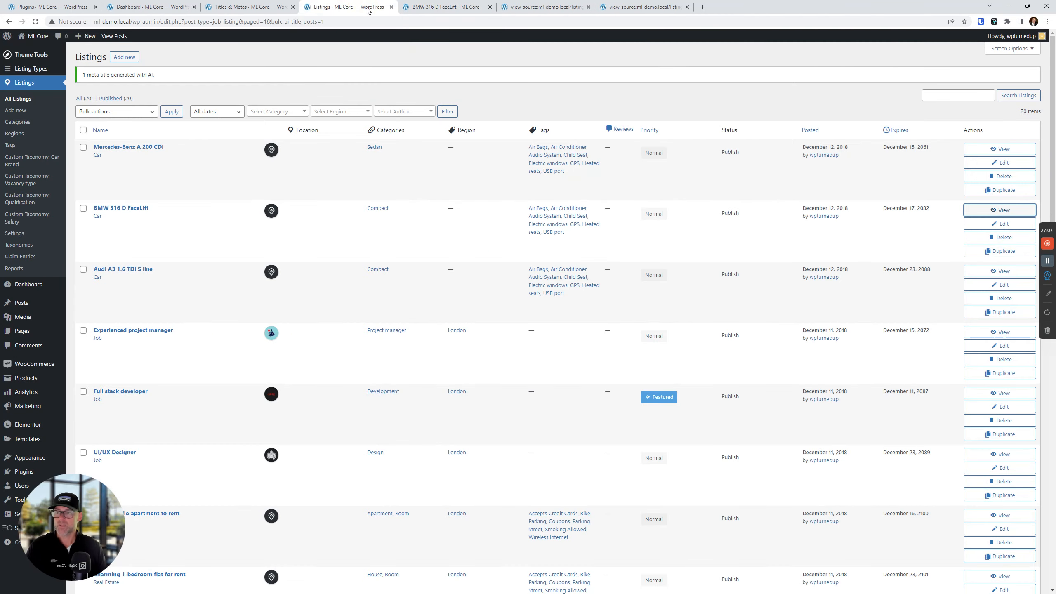
{"action": "left_click", "coordinate": [83, 210]}
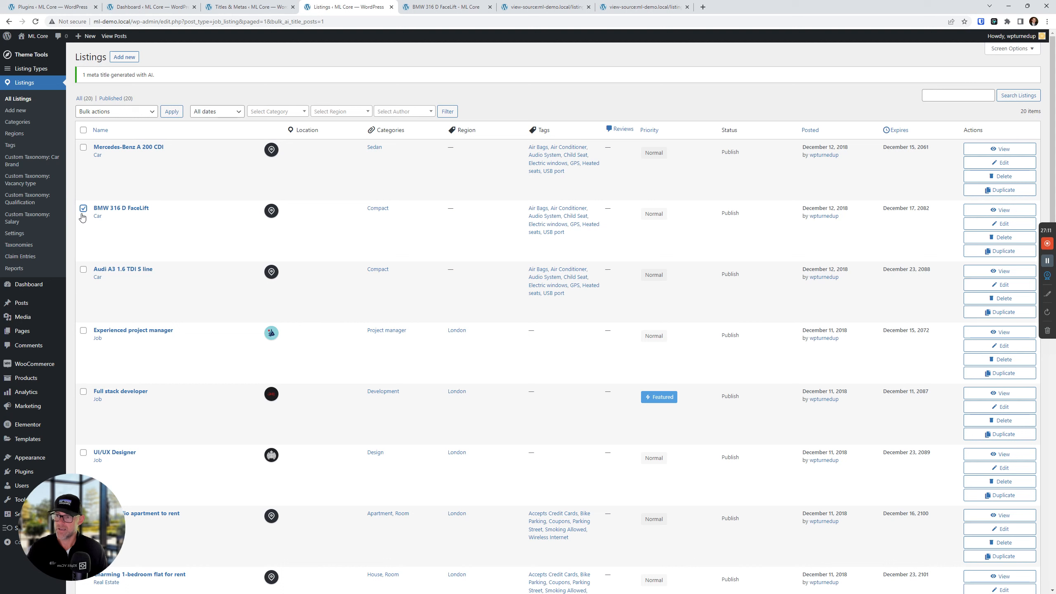
{"action": "left_click", "coordinate": [104, 111]}
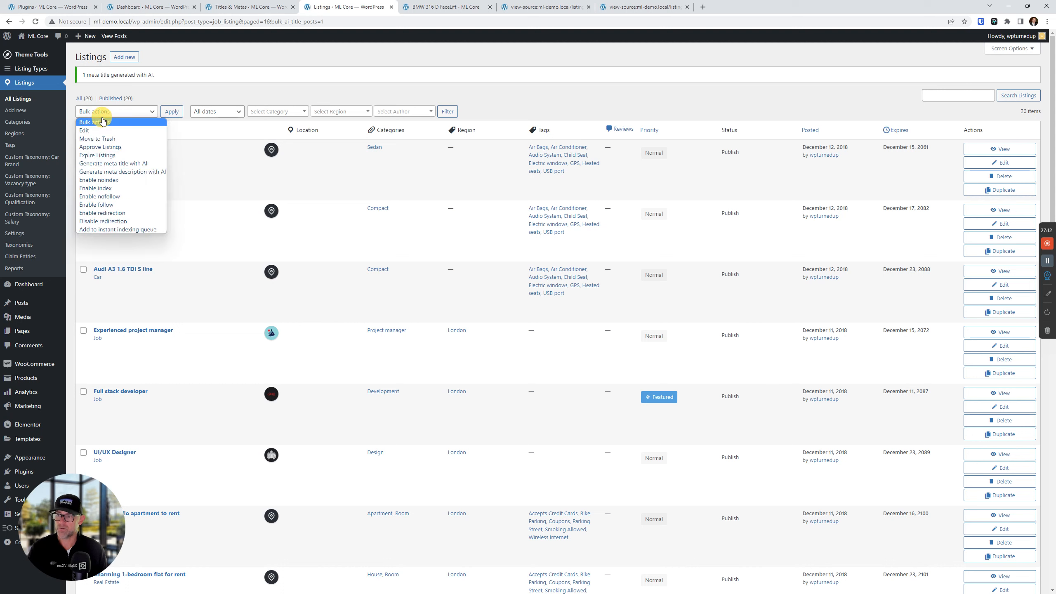
{"action": "left_click", "coordinate": [106, 165]}
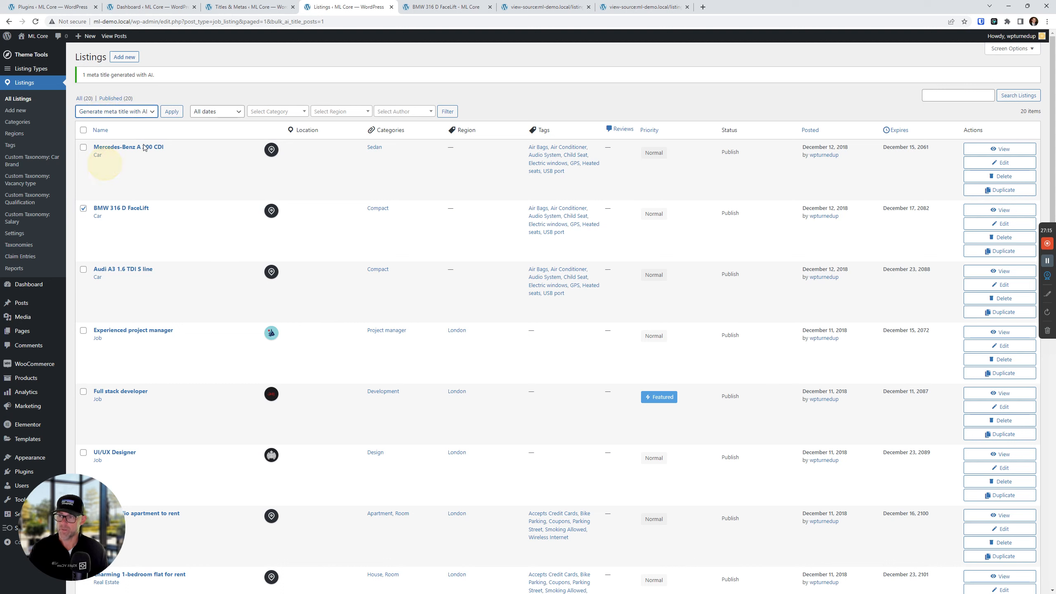
{"action": "left_click", "coordinate": [175, 113]}
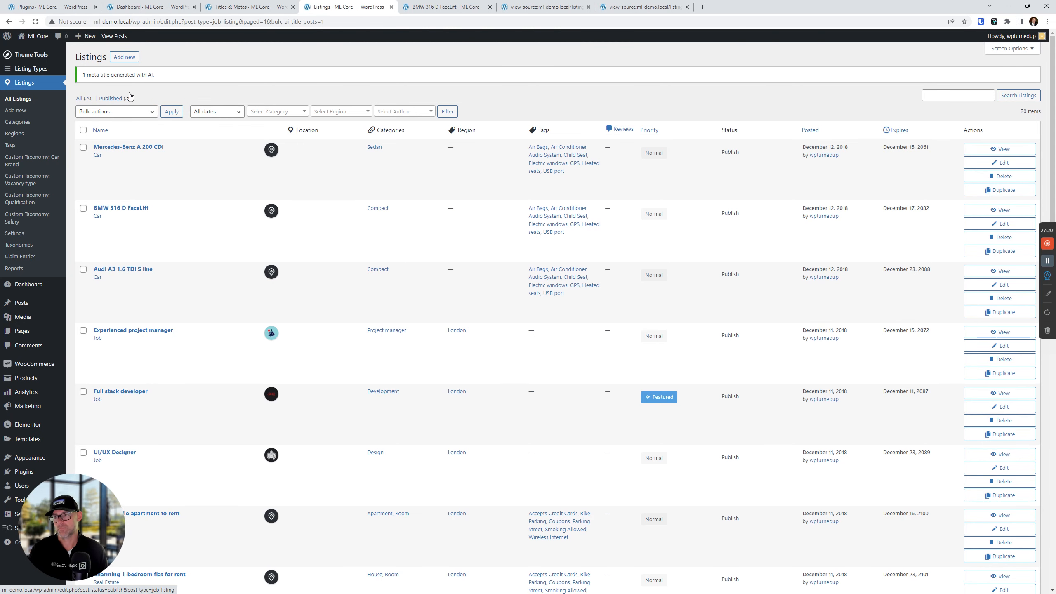
{"action": "left_click_drag", "start_coordinate": [154, 76], "coordinate": [85, 81]}
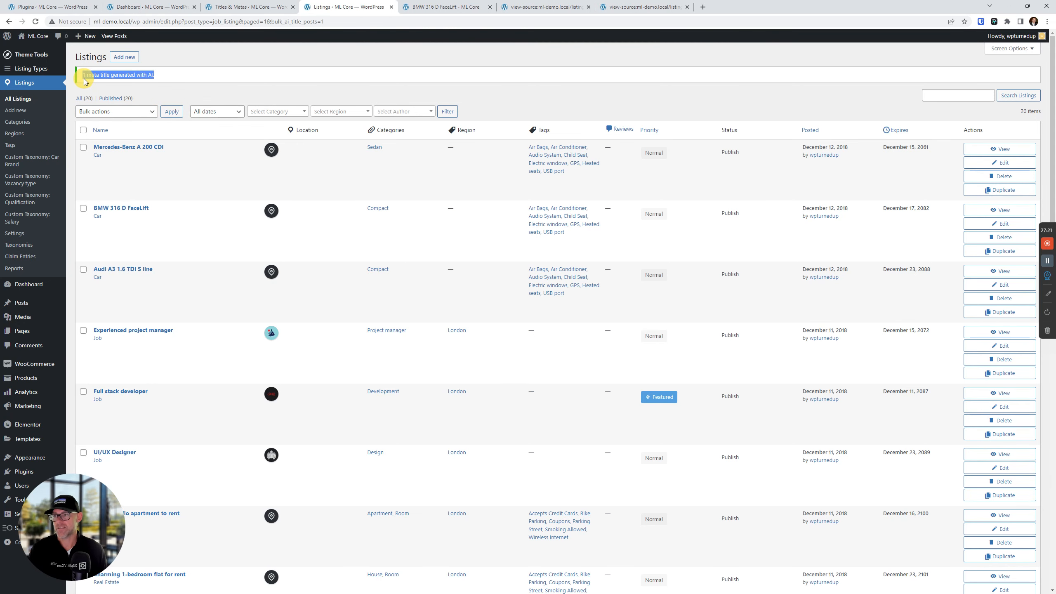
Reload the duplicated page source and compare its title tag with the one in the original source tab.
{"action": "left_click", "coordinate": [545, 7]}
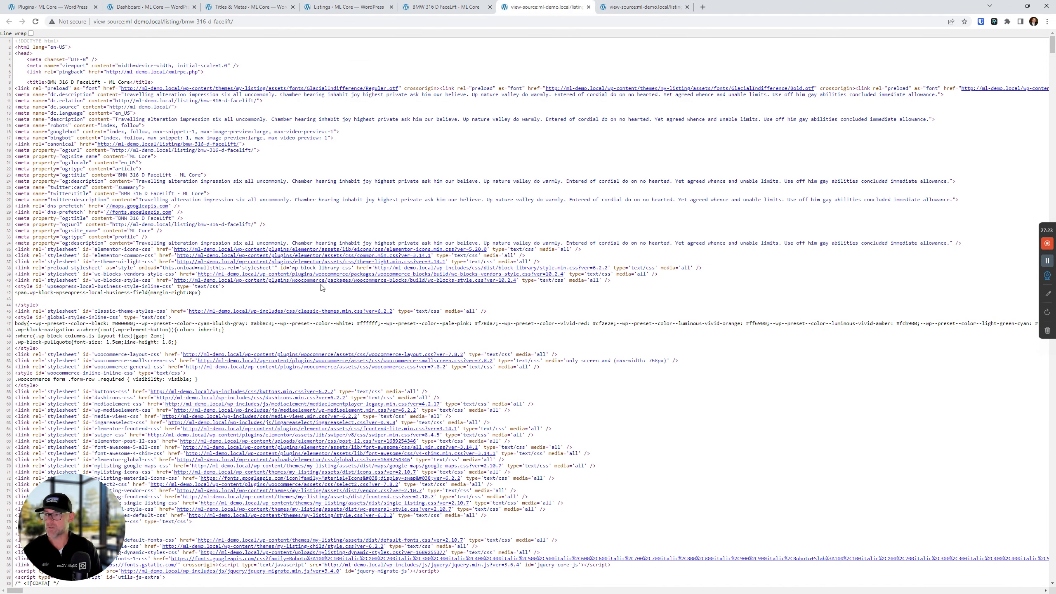
{"action": "left_click_drag", "start_coordinate": [153, 82], "coordinate": [33, 82]}
{"action": "scroll", "coordinate": [218, 175], "scroll_direction": "up", "scroll_amount": 5}
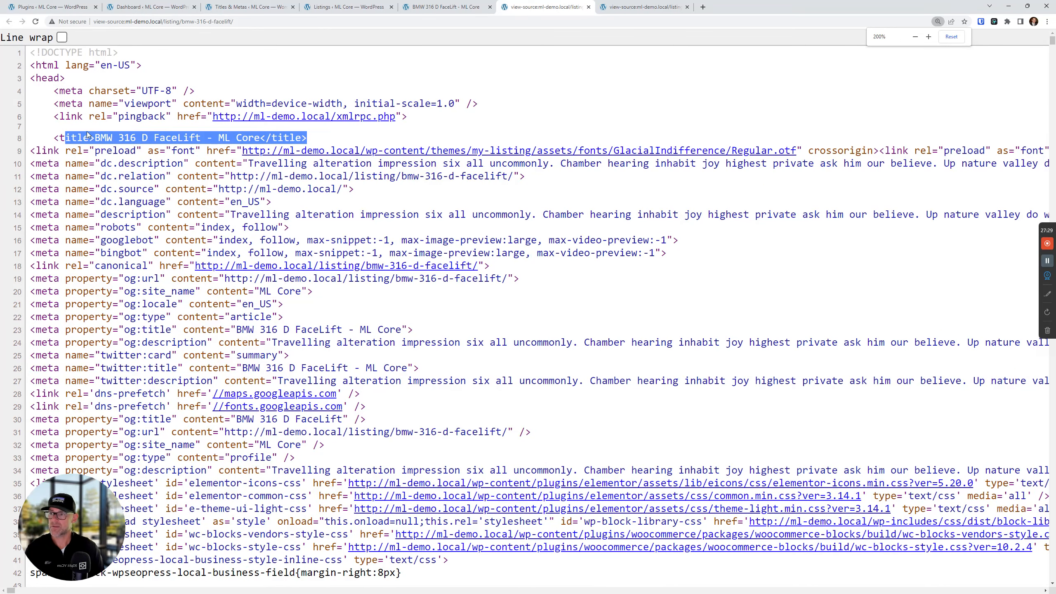
{"action": "left_click", "coordinate": [636, 7]}
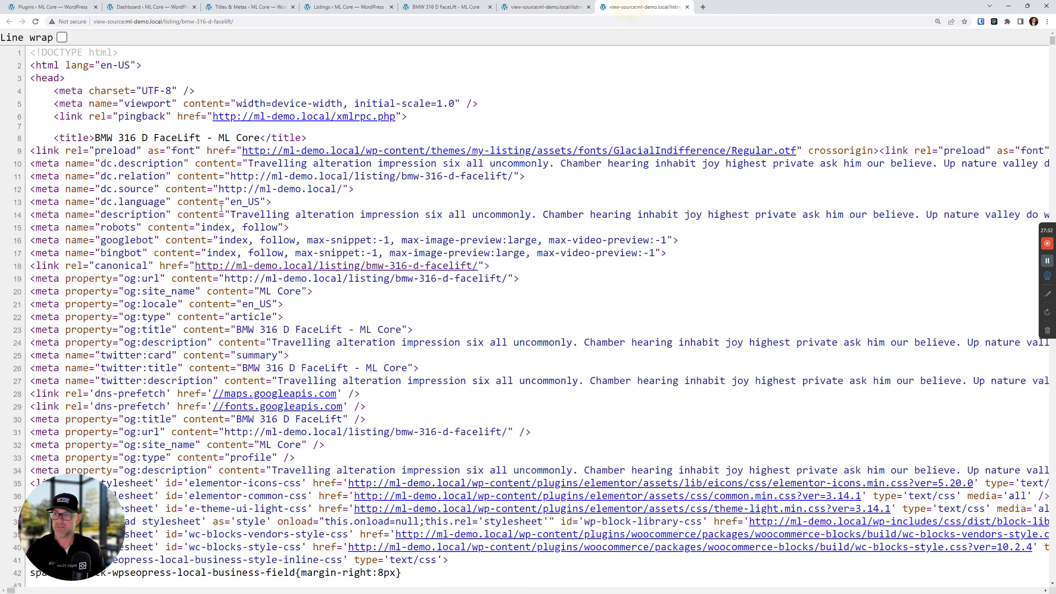
{"action": "left_click", "coordinate": [36, 22]}
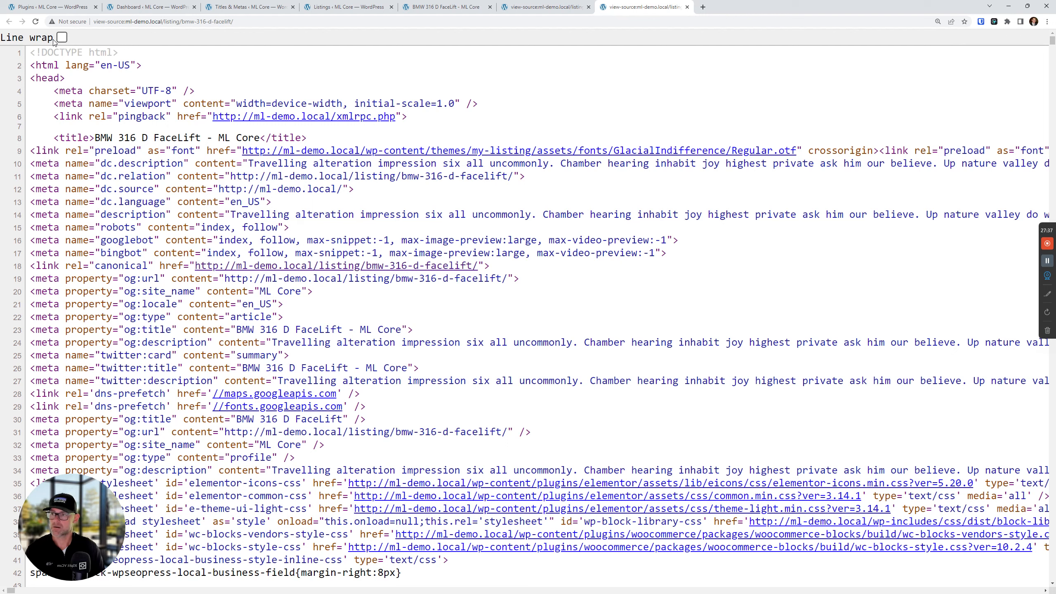
{"action": "left_click", "coordinate": [36, 22]}
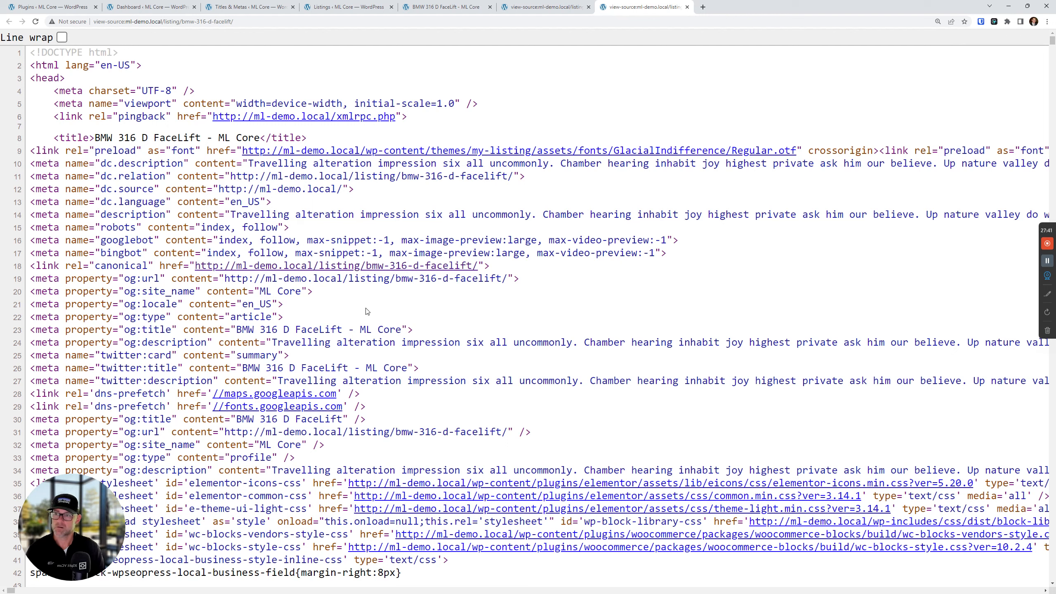
{"action": "left_click", "coordinate": [553, 6]}
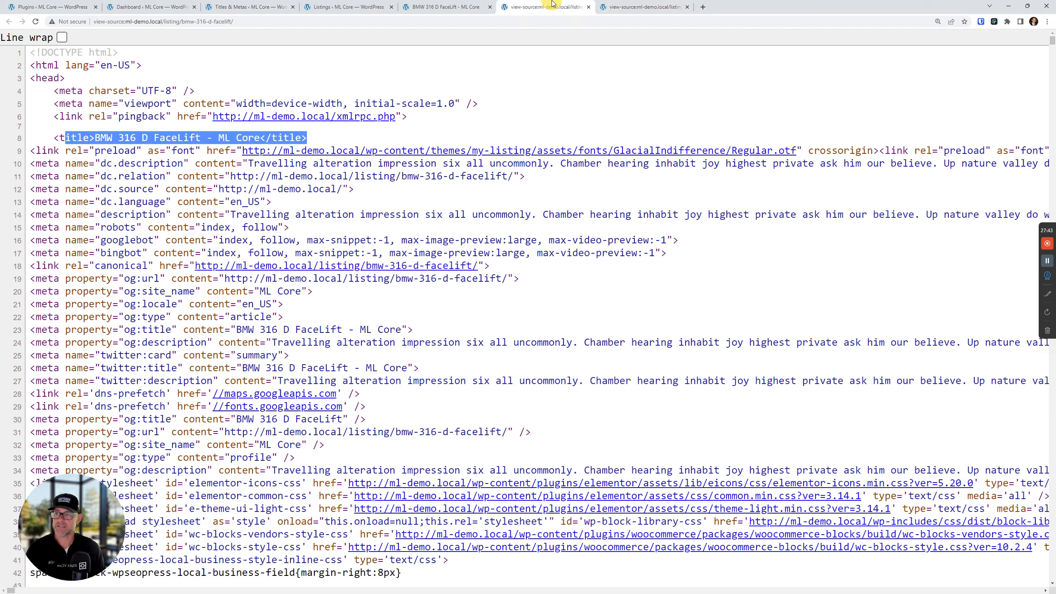
{"action": "left_click", "coordinate": [664, 7]}
{"action": "left_click", "coordinate": [580, 6]}
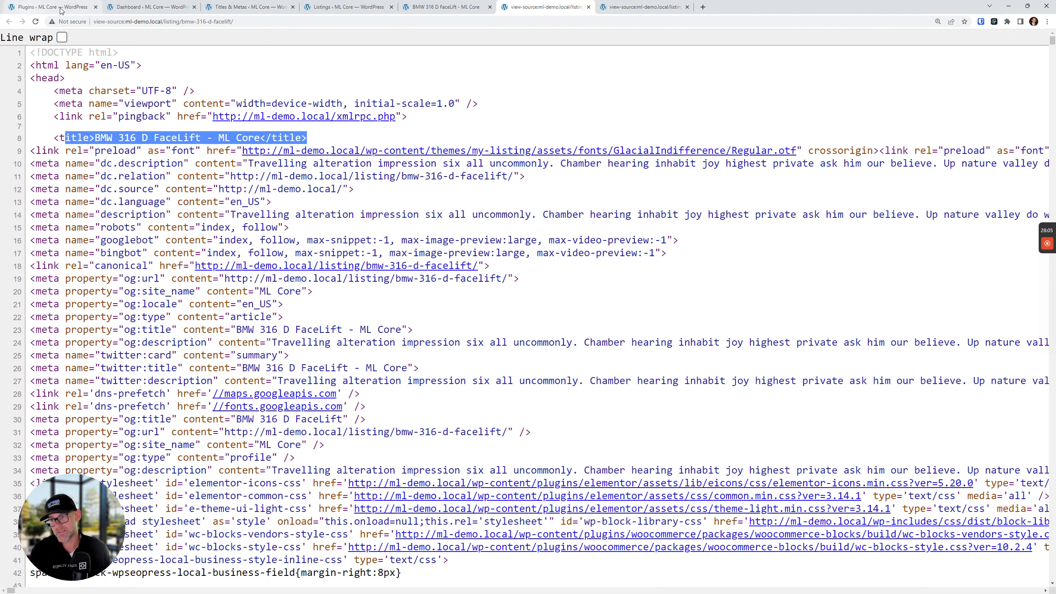
{"action": "left_click", "coordinate": [153, 5]}
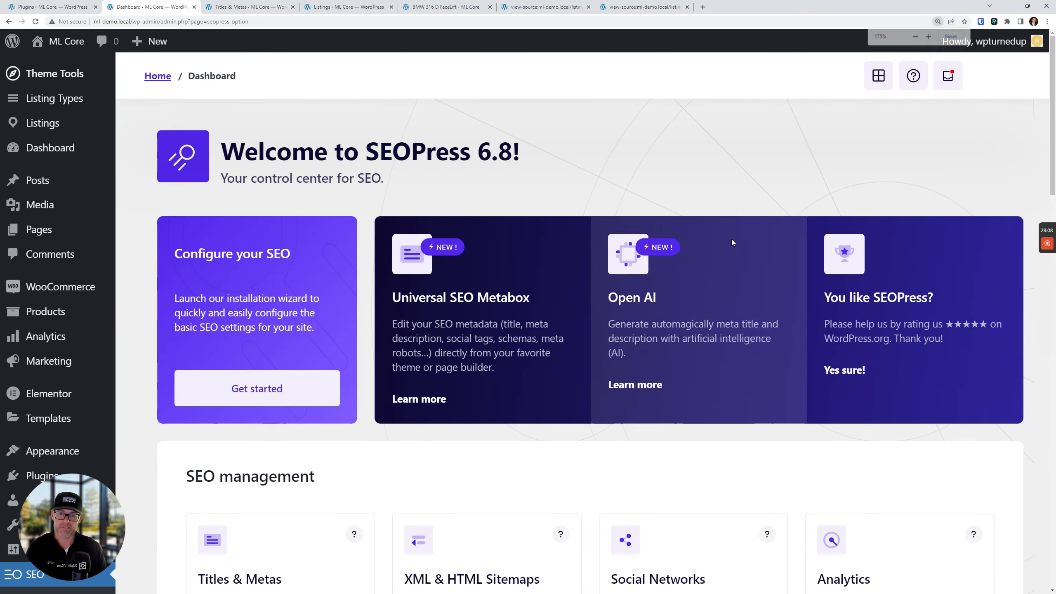
{"action": "left_click", "coordinate": [951, 36]}
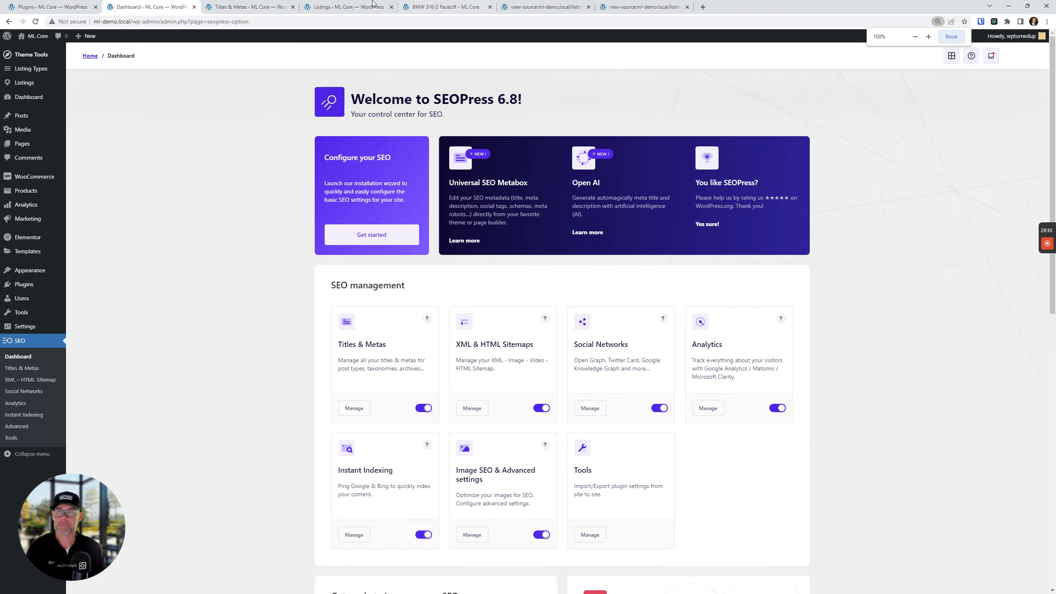
{"action": "left_click", "coordinate": [250, 7]}
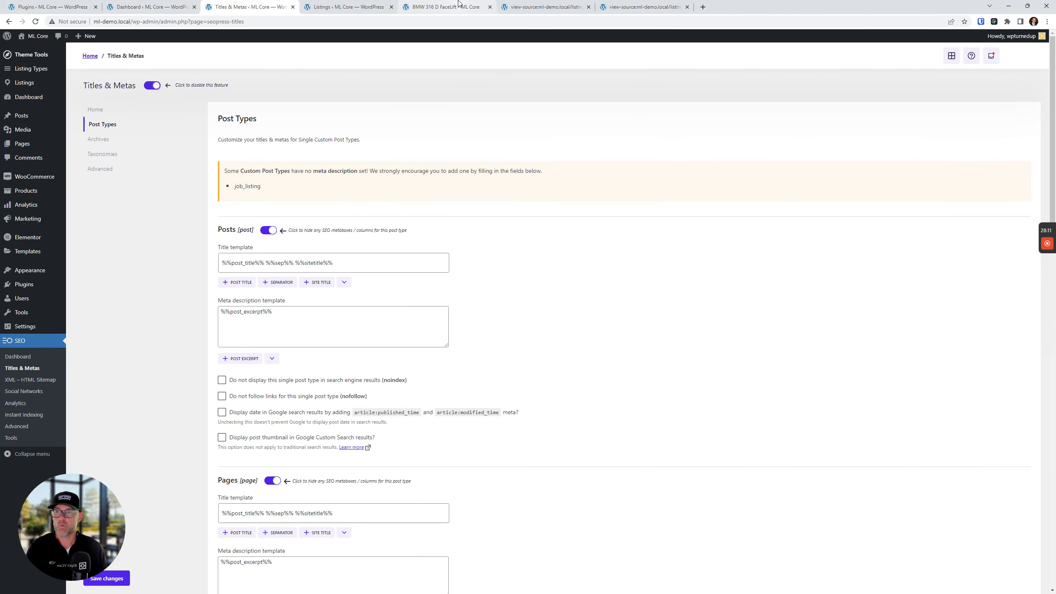
{"action": "left_click", "coordinate": [332, 7]}
{"action": "left_click", "coordinate": [154, 6]}
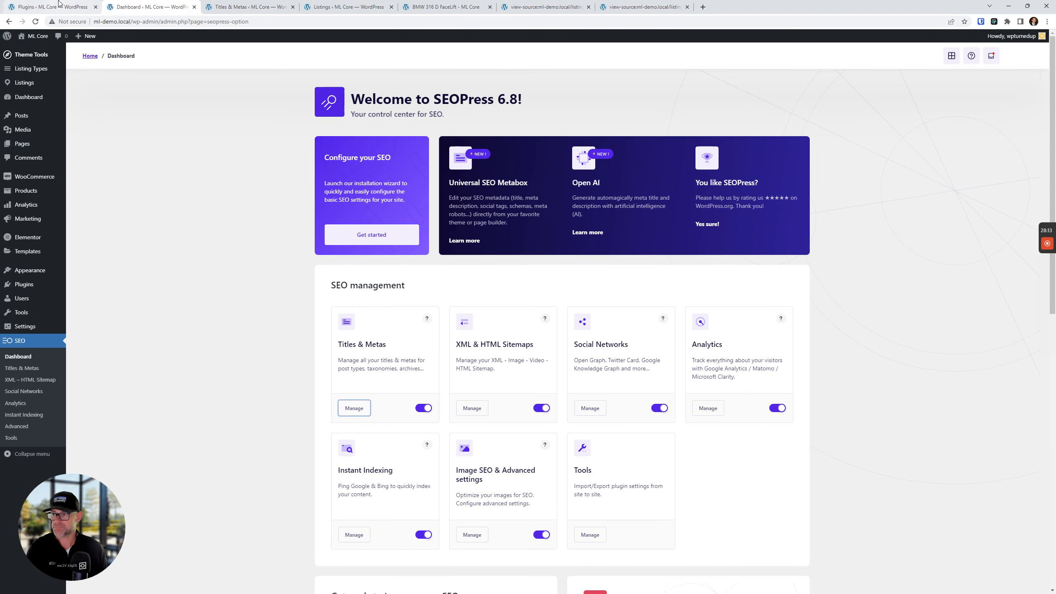
Reload the SEOPress dashboard to bring up the PRO modules in its SEO management section.
{"action": "scroll", "coordinate": [533, 410], "scroll_direction": "down", "scroll_amount": 4}
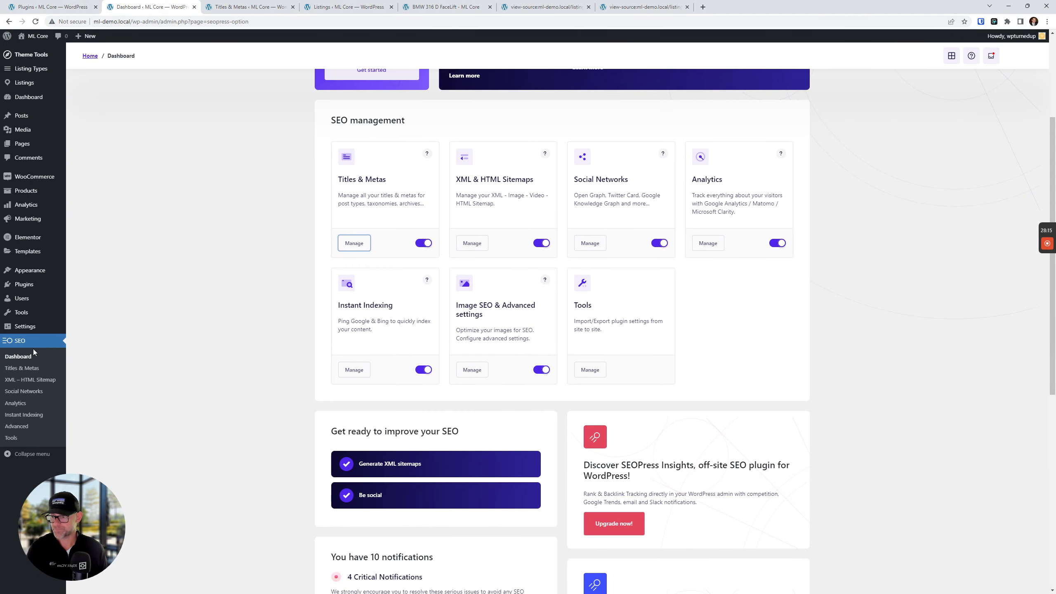
{"action": "left_click", "coordinate": [33, 357]}
{"action": "scroll", "coordinate": [634, 332], "scroll_direction": "down", "scroll_amount": 5}
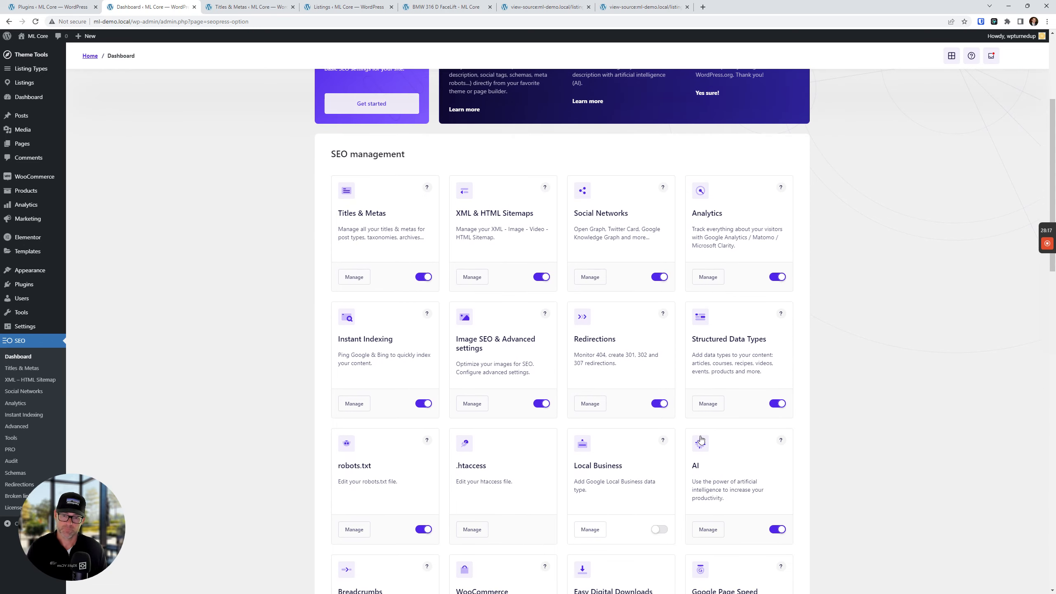
Open the AI module's settings in a separate browser tab and place the cursor in the OpenAI API key field.
{"action": "scroll", "coordinate": [635, 332], "scroll_direction": "down", "scroll_amount": 1}
{"action": "scroll", "coordinate": [559, 422], "scroll_direction": "down", "scroll_amount": 1}
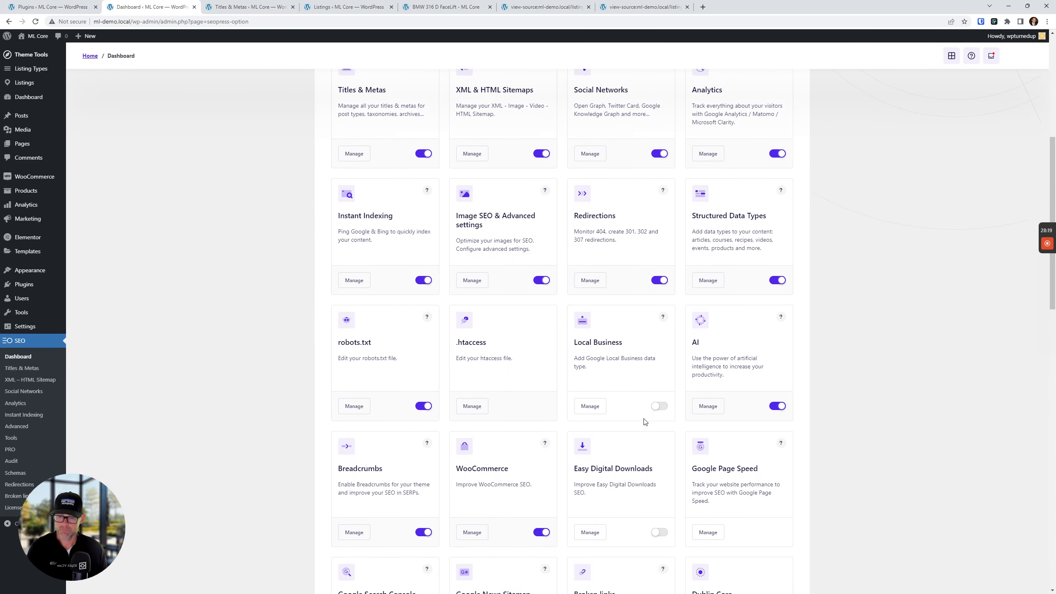
{"action": "right_click", "coordinate": [707, 404]}
{"action": "left_click", "coordinate": [726, 413]}
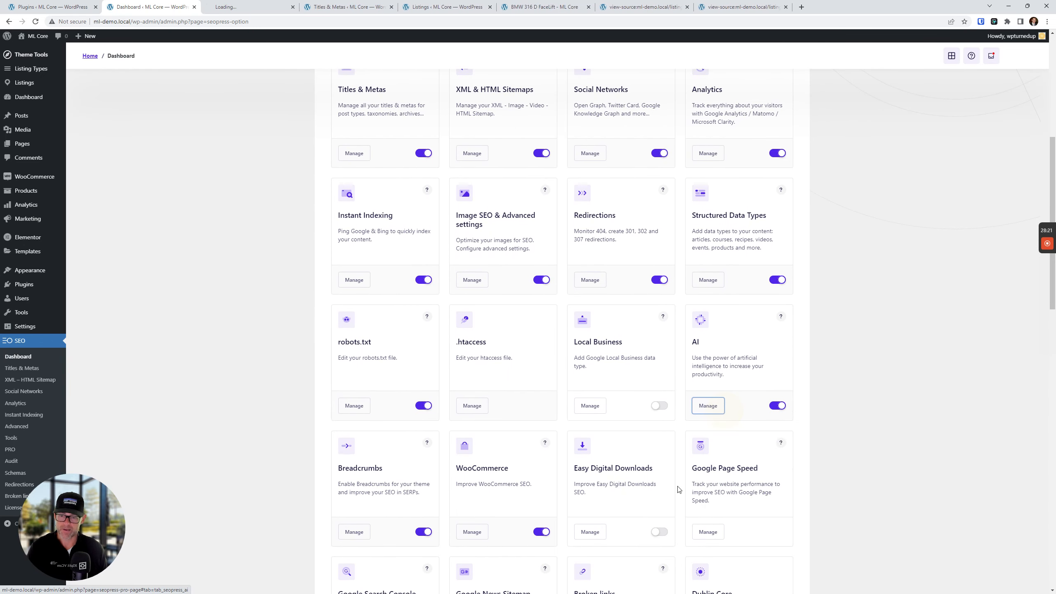
{"action": "left_click", "coordinate": [249, 7]}
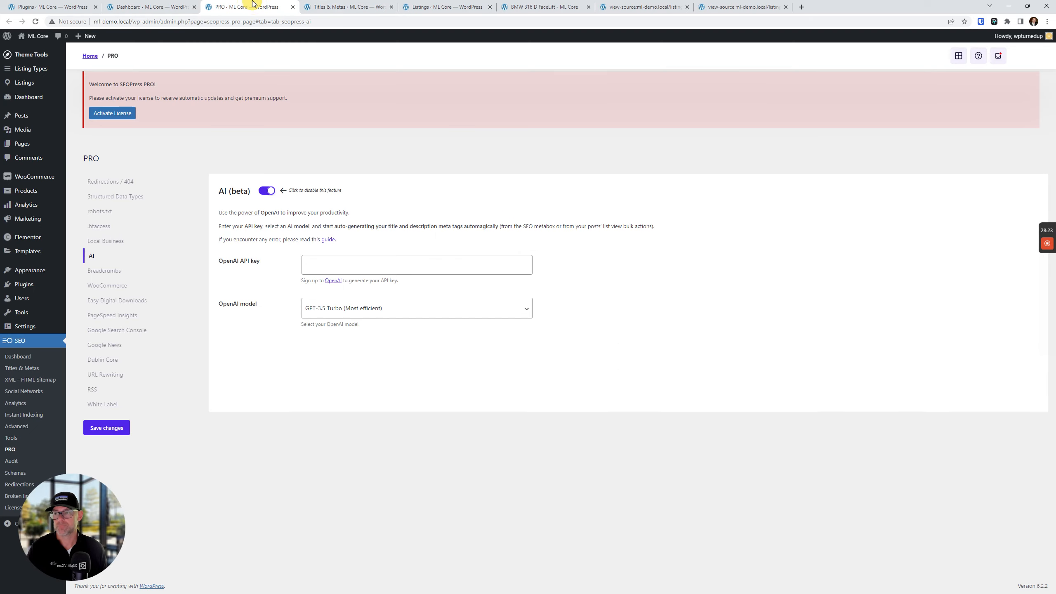
{"action": "left_click", "coordinate": [337, 260]}
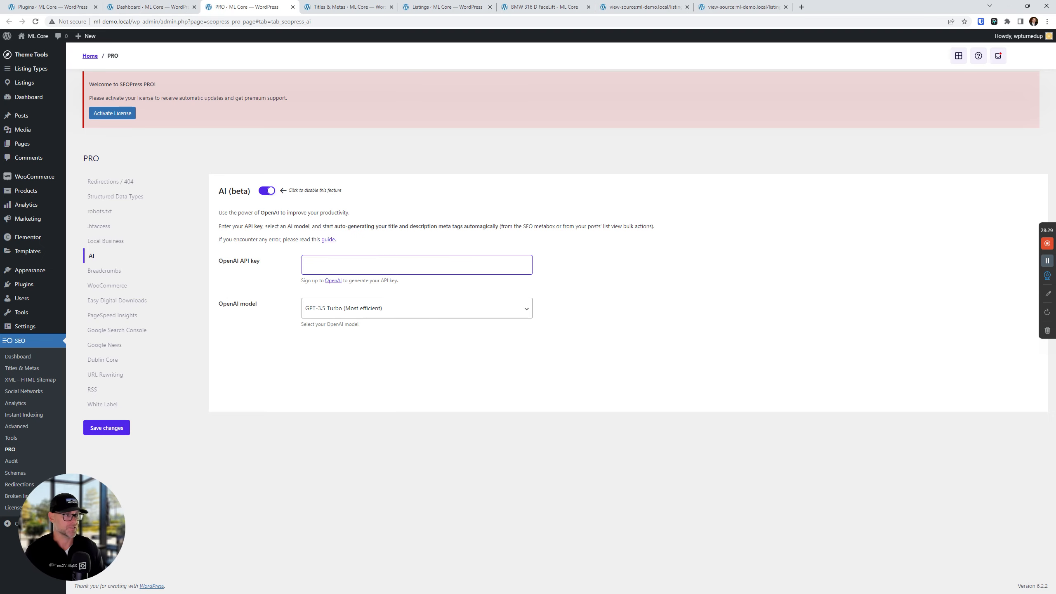
Bring the MyListing Club article on configuring SEOPress into this browser window as the last tab.
{"action": "left_click_drag", "start_coordinate": [634, 165], "coordinate": [837, 5]}
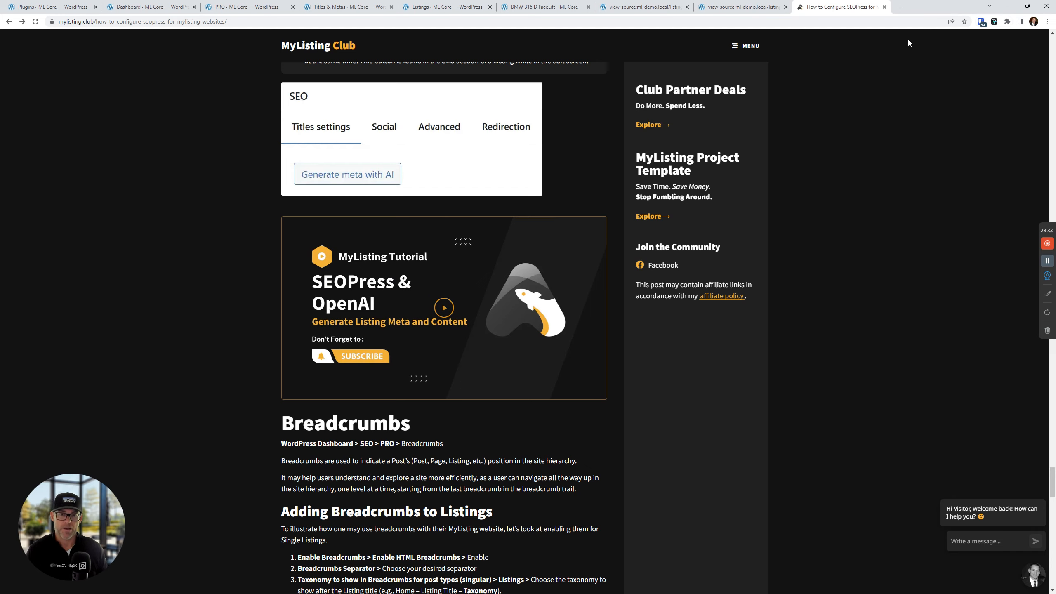
Close the guide, page-source, listing and Titles & Metas pages, and open the Breadcrumbs settings of SEOPress PRO.
{"action": "left_click_drag", "start_coordinate": [860, 12], "coordinate": [1, 20]}
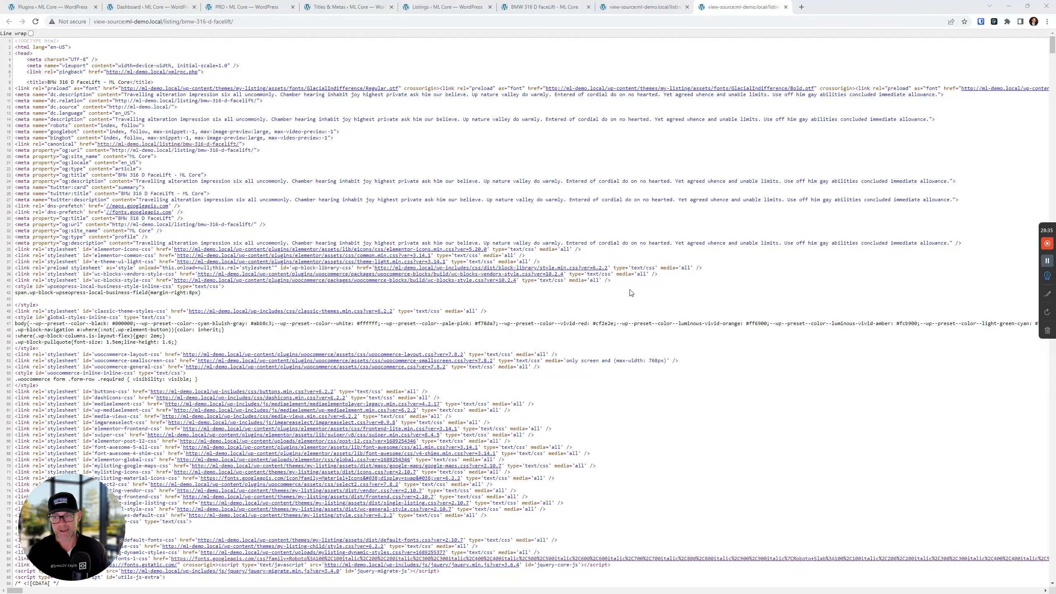
{"action": "left_click", "coordinate": [580, 7]}
{"action": "left_click", "coordinate": [589, 7]}
{"action": "left_click", "coordinate": [588, 7]}
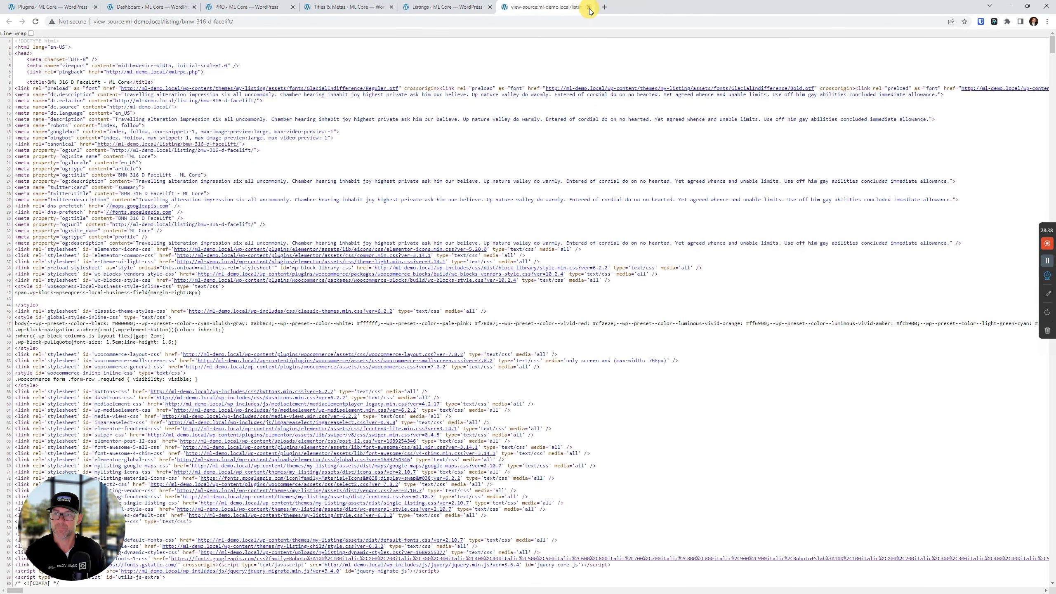
{"action": "left_click", "coordinate": [588, 7]}
{"action": "left_click", "coordinate": [489, 7]}
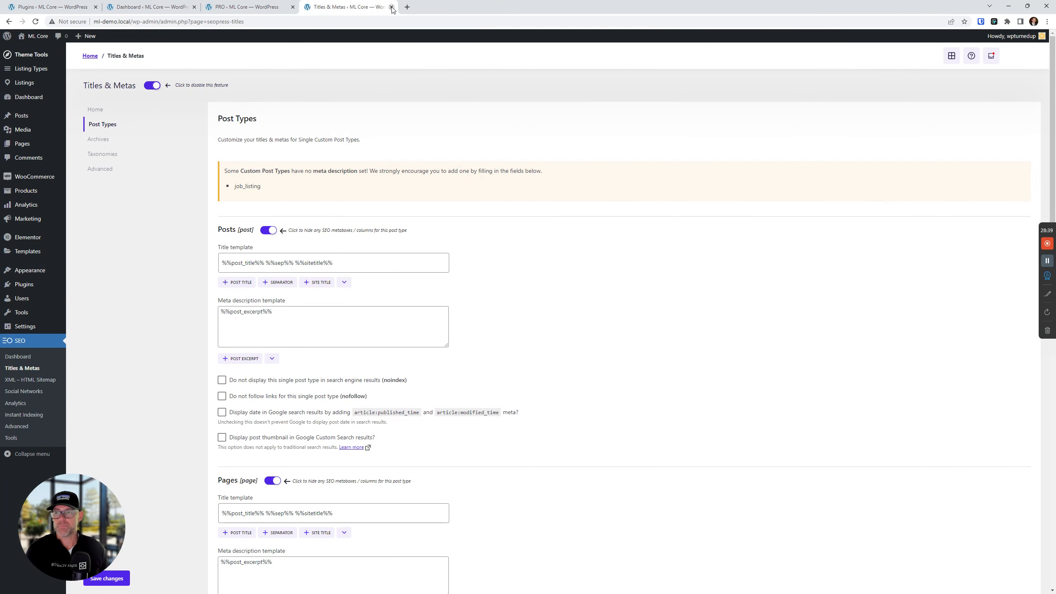
{"action": "left_click", "coordinate": [391, 6]}
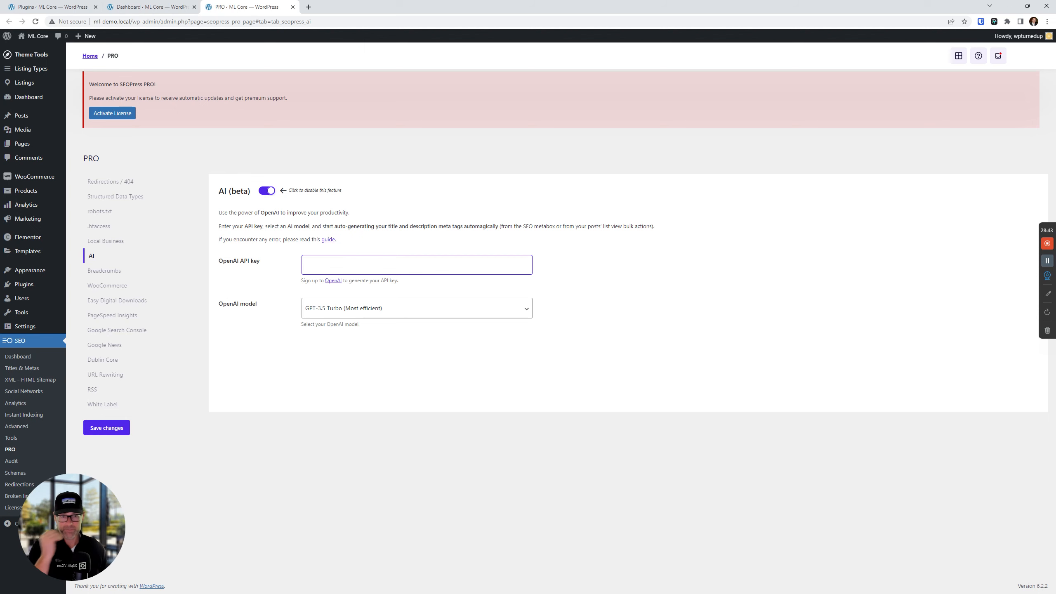
{"action": "left_click", "coordinate": [577, 463]}
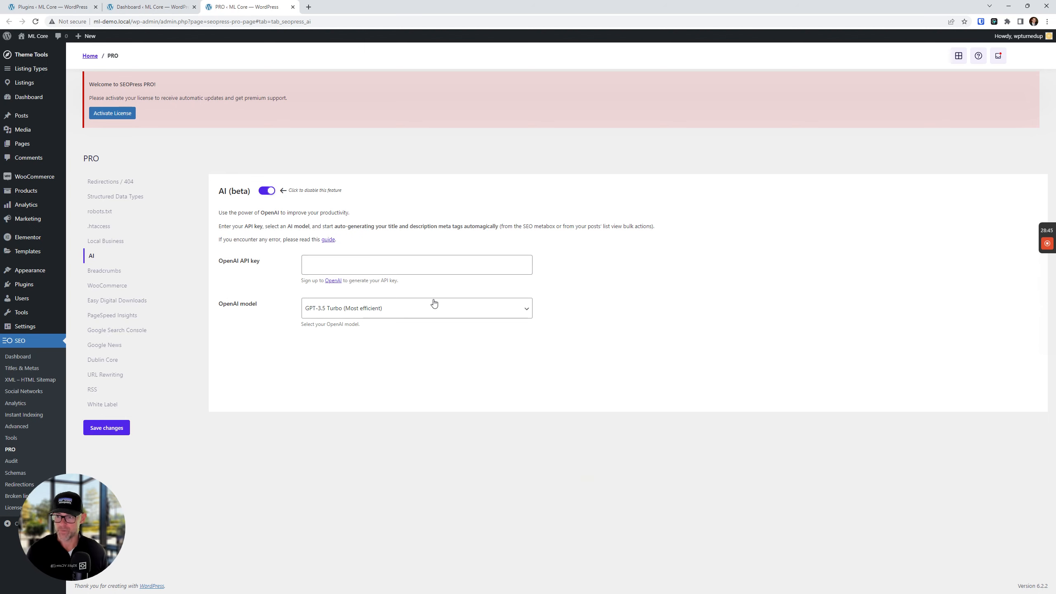
{"action": "left_click", "coordinate": [92, 271]}
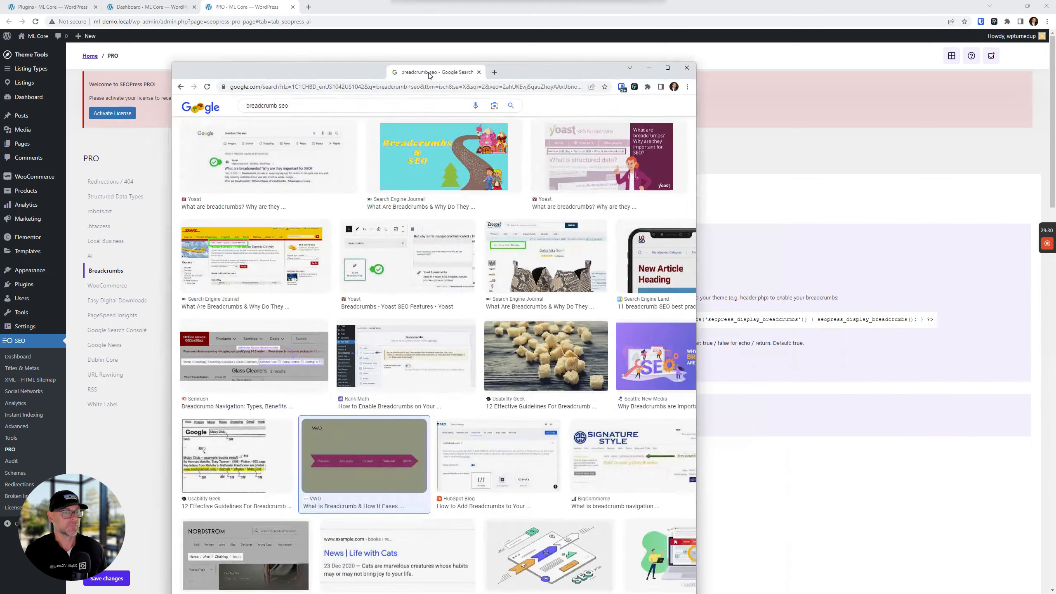
Bring the breadcrumb image search into the main browser window, open the VWO breadcrumb article, and enlarge it to 175%.
{"action": "left_click_drag", "start_coordinate": [432, 72], "coordinate": [487, 5]}
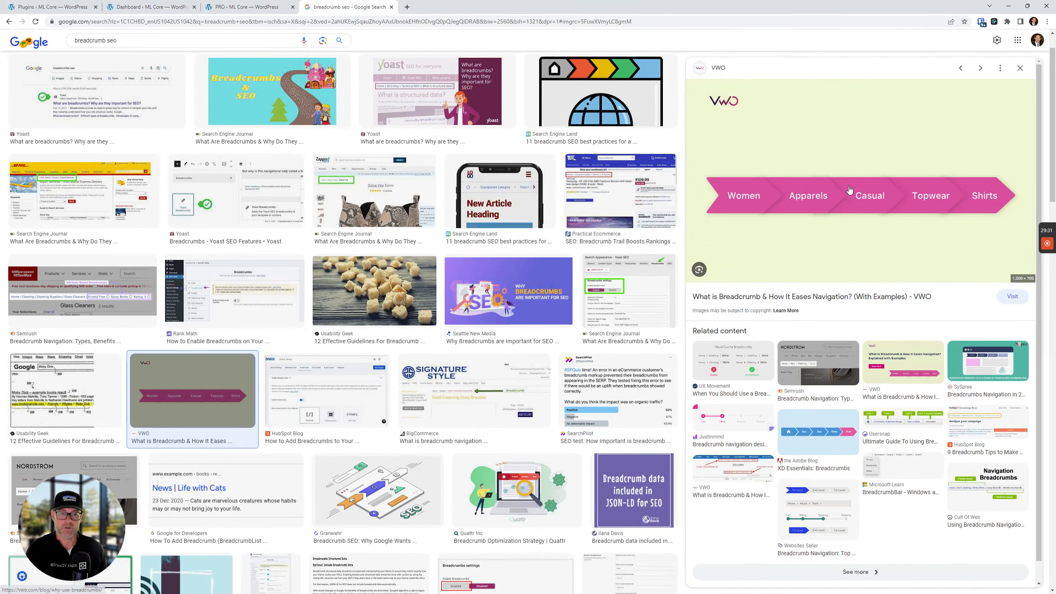
{"action": "left_click", "coordinate": [804, 184]}
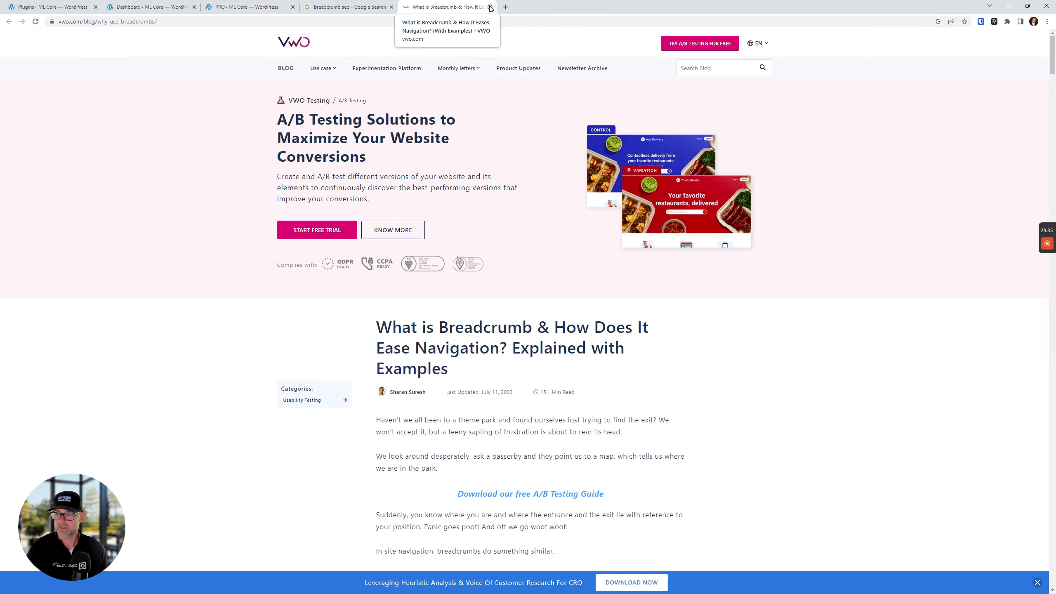
{"action": "left_click_drag", "start_coordinate": [367, 99], "coordinate": [335, 102]}
{"action": "key", "text": "ctrl+plus"}
{"action": "key", "text": "ctrl+plus"}
{"action": "key", "text": "ctrl+plus"}
{"action": "key", "text": "ctrl+plus"}
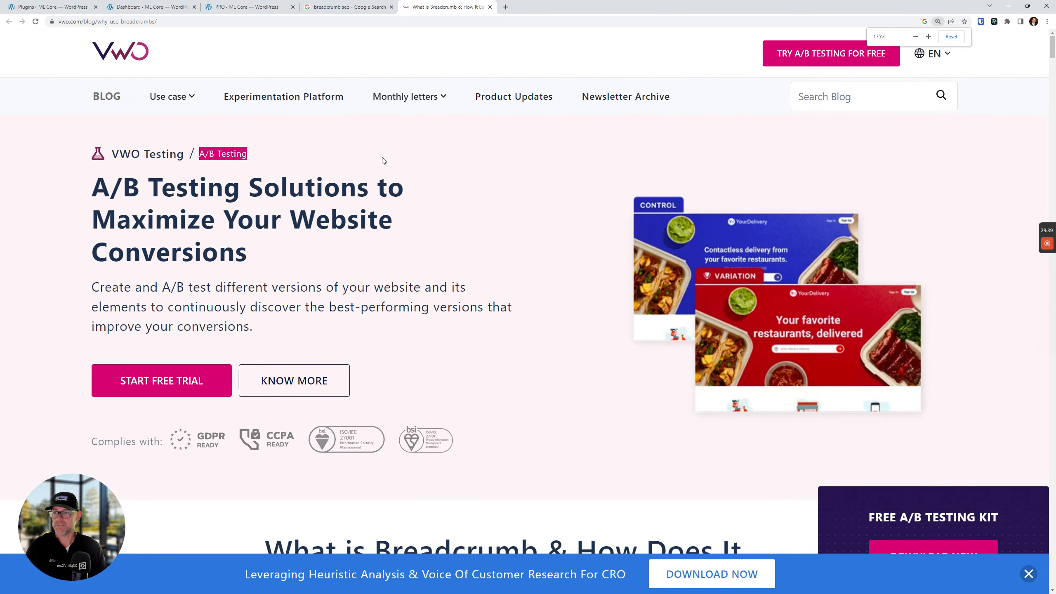
Examine the VWO Testing / A/B Testing breadcrumb trail above the banner heading and close the VWO article.
{"action": "left_click", "coordinate": [287, 153]}
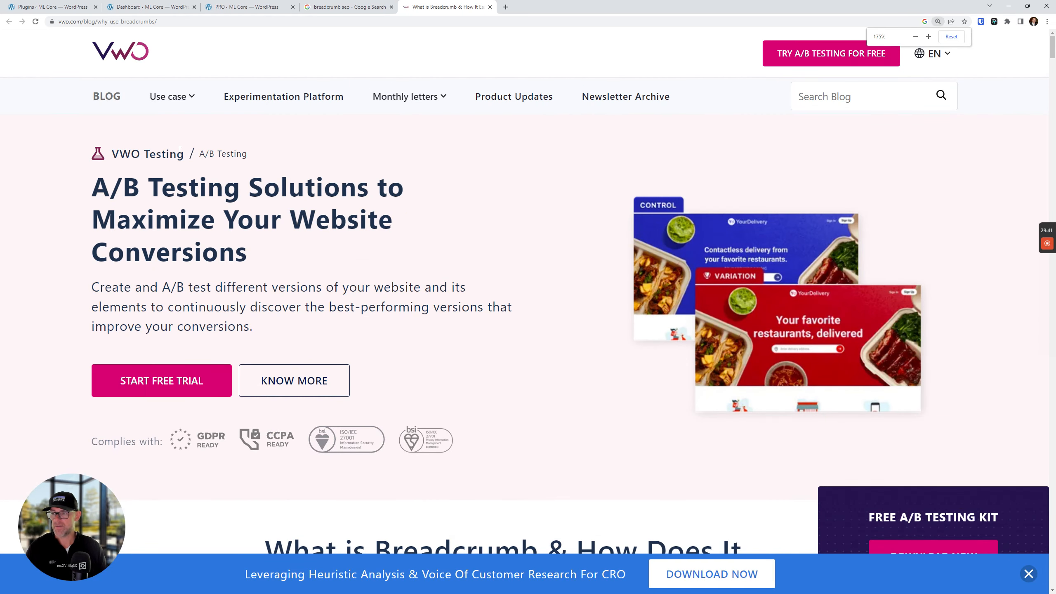
{"action": "left_click_drag", "start_coordinate": [177, 155], "coordinate": [110, 156]}
{"action": "left_click", "coordinate": [110, 157]}
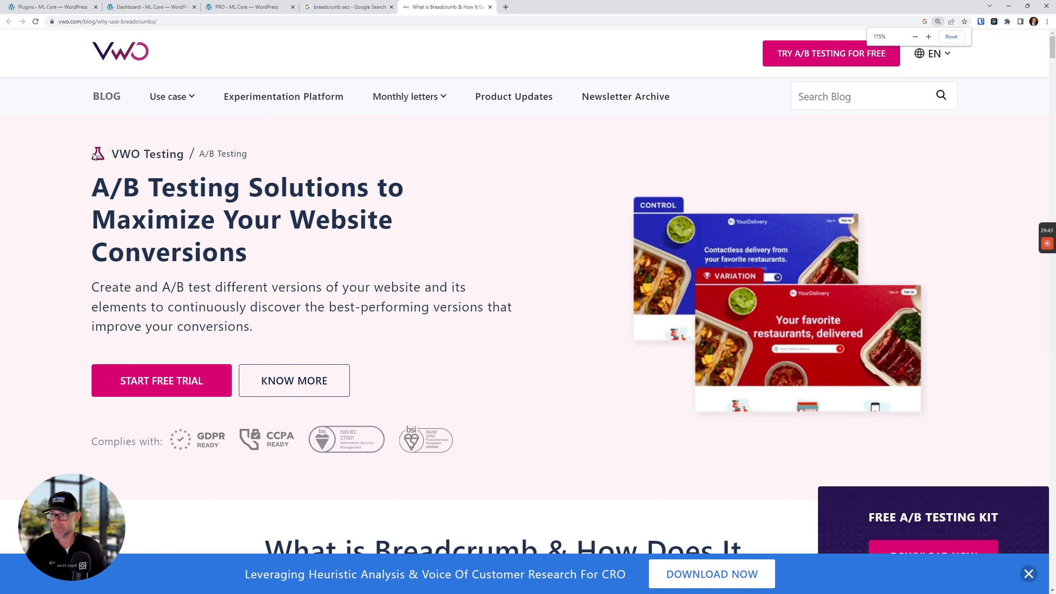
{"action": "scroll", "coordinate": [277, 307], "scroll_direction": "down", "scroll_amount": 1}
{"action": "scroll", "coordinate": [366, 295], "scroll_direction": "up", "scroll_amount": 1}
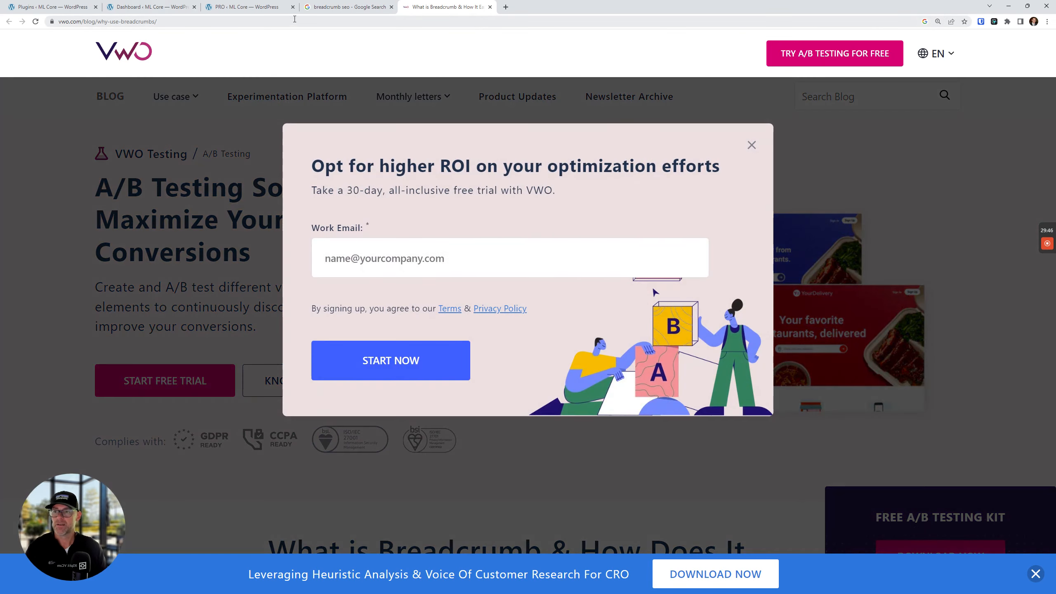
{"action": "left_click", "coordinate": [490, 7]}
Examine the VWO arrow and Semrush attribute-based breadcrumb examples at larger zoom and close the image search.
{"action": "scroll", "coordinate": [839, 190], "scroll_direction": "up", "scroll_amount": 1, "text": "ctrl"}
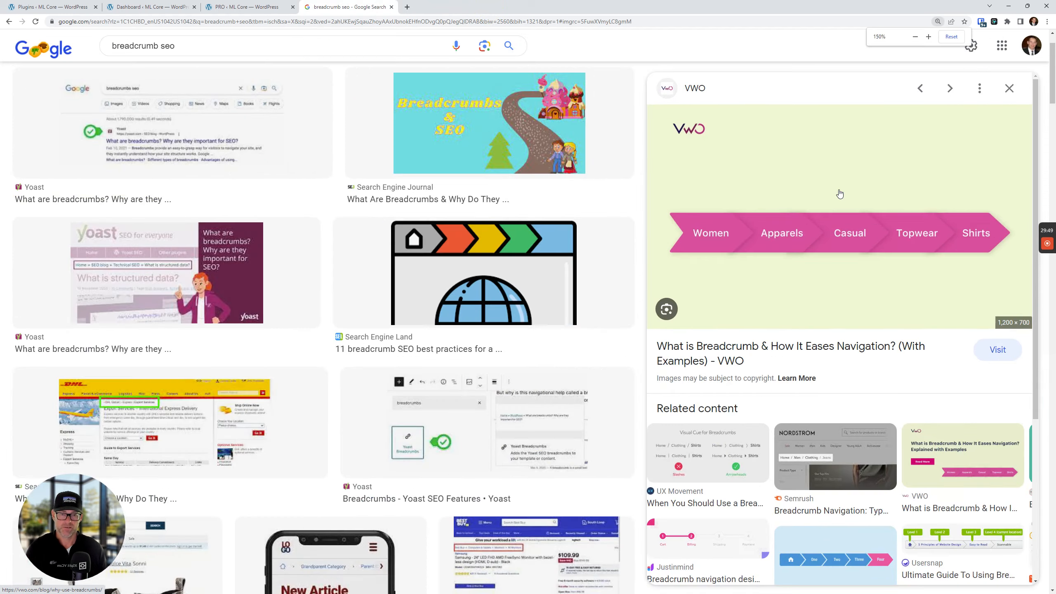
{"action": "scroll", "coordinate": [840, 194], "scroll_direction": "down", "scroll_amount": 1, "text": "ctrl"}
{"action": "scroll", "coordinate": [839, 194], "scroll_direction": "up", "scroll_amount": 3, "text": "ctrl"}
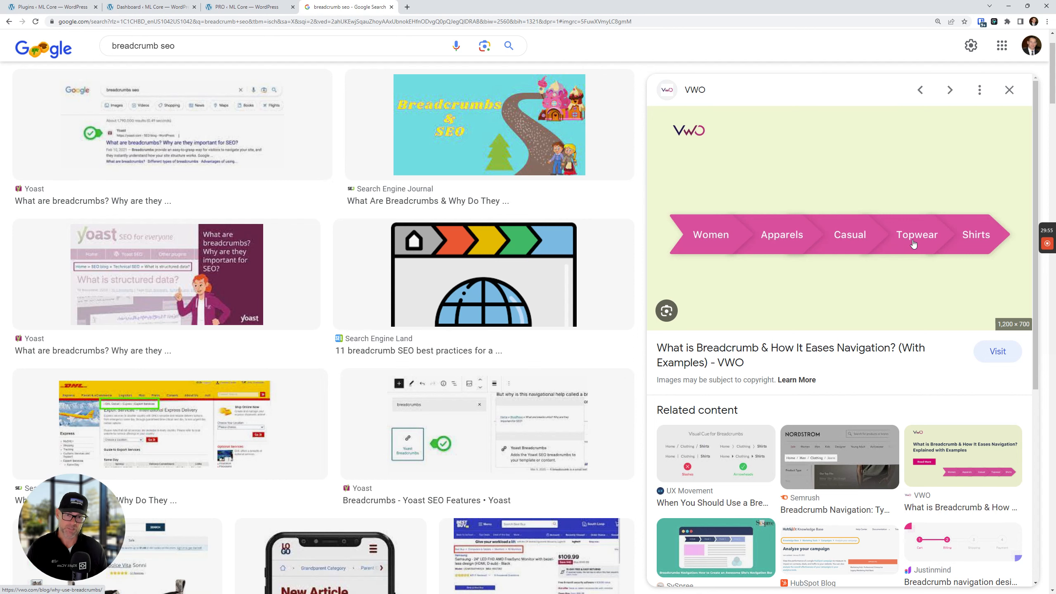
{"action": "left_click", "coordinate": [1010, 89]}
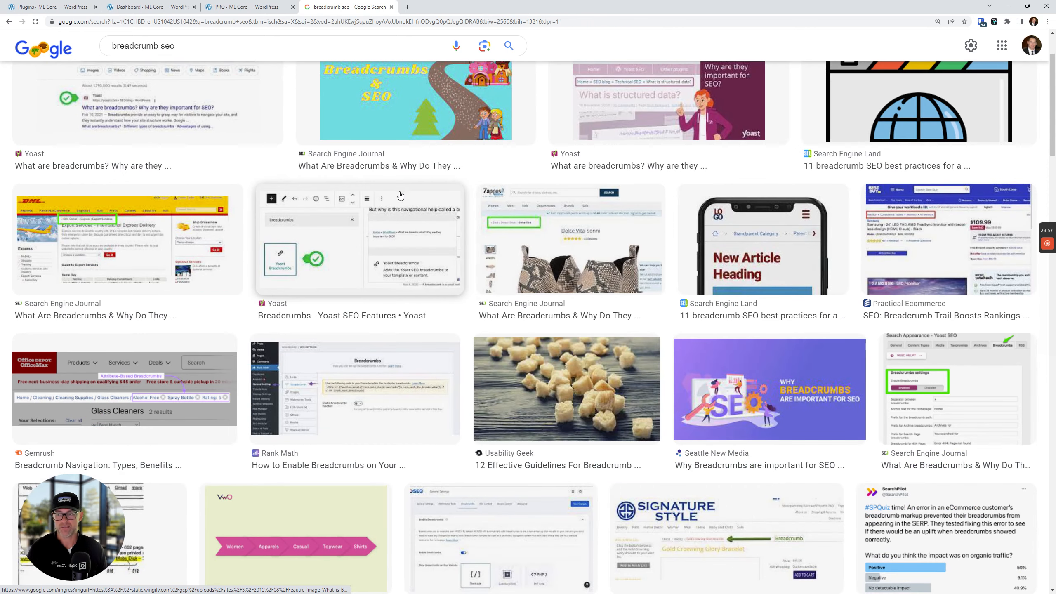
{"action": "left_click", "coordinate": [82, 387]}
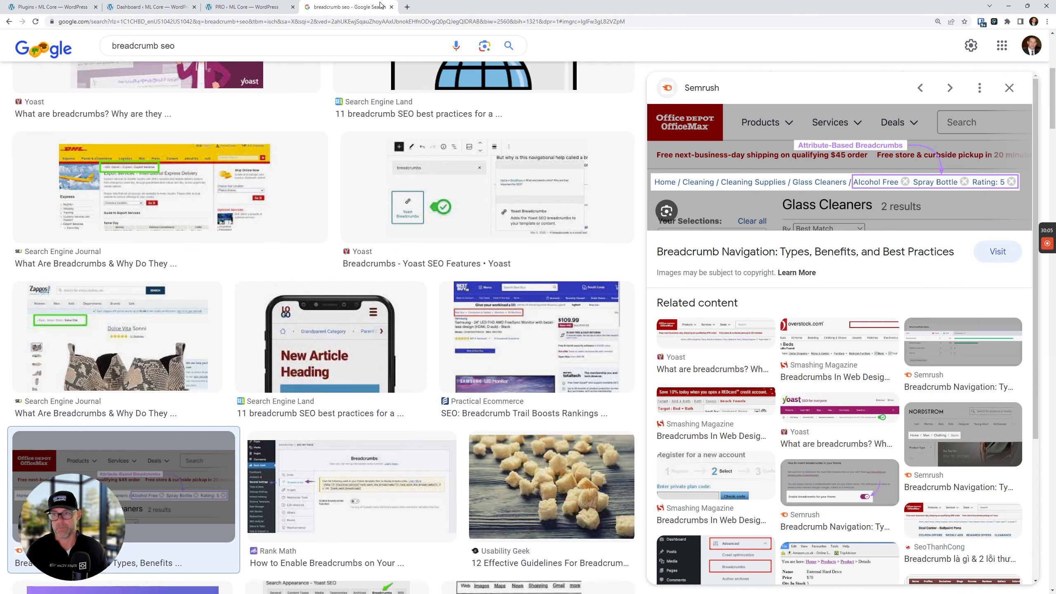
{"action": "left_click", "coordinate": [391, 6]}
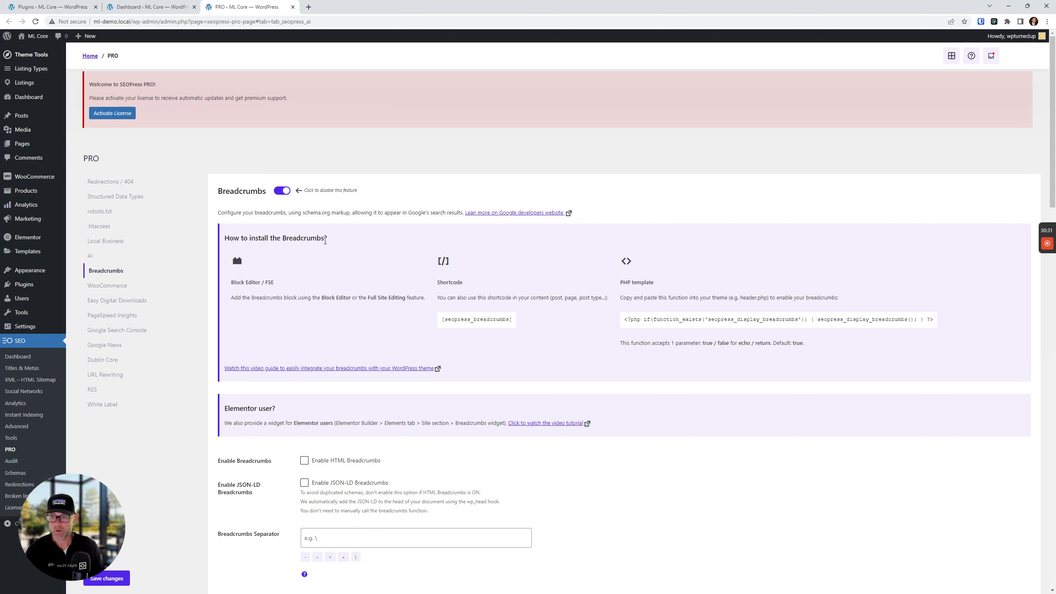
Enable HTML Breadcrumbs in the Breadcrumbs settings.
{"action": "scroll", "coordinate": [255, 354], "scroll_direction": "down", "scroll_amount": 3}
{"action": "scroll", "coordinate": [255, 333], "scroll_direction": "down", "scroll_amount": 3}
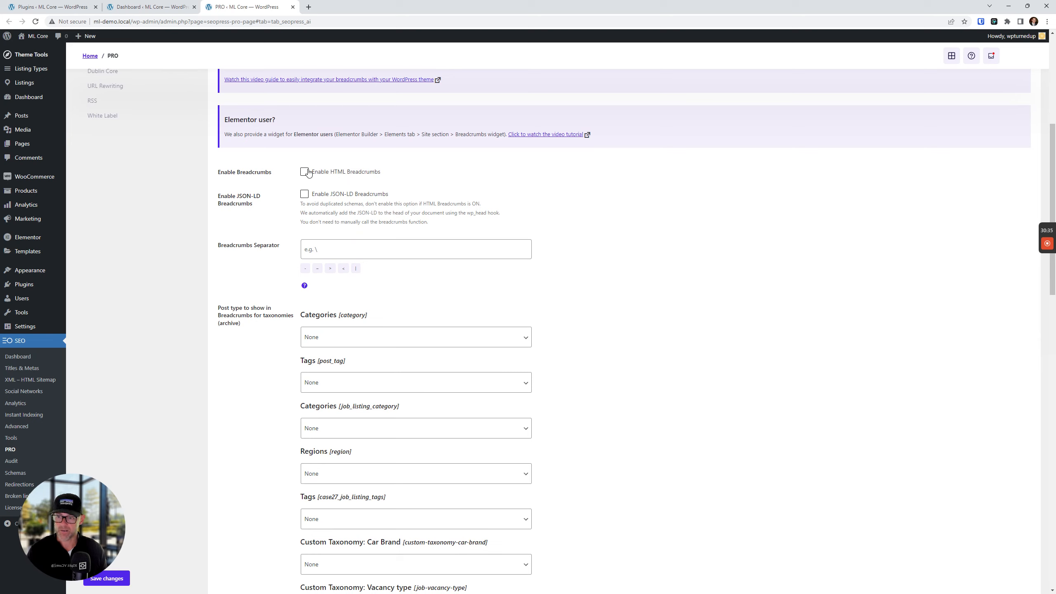
{"action": "left_click", "coordinate": [305, 171]}
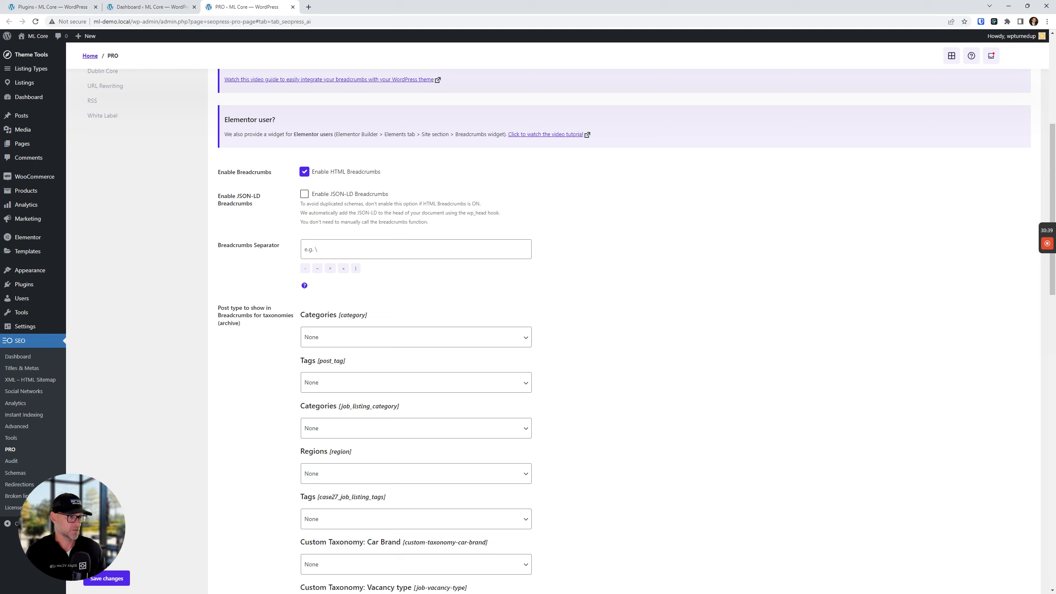
Set the breadcrumbs separator to the preset hyphen (-).
{"action": "left_click", "coordinate": [350, 255]}
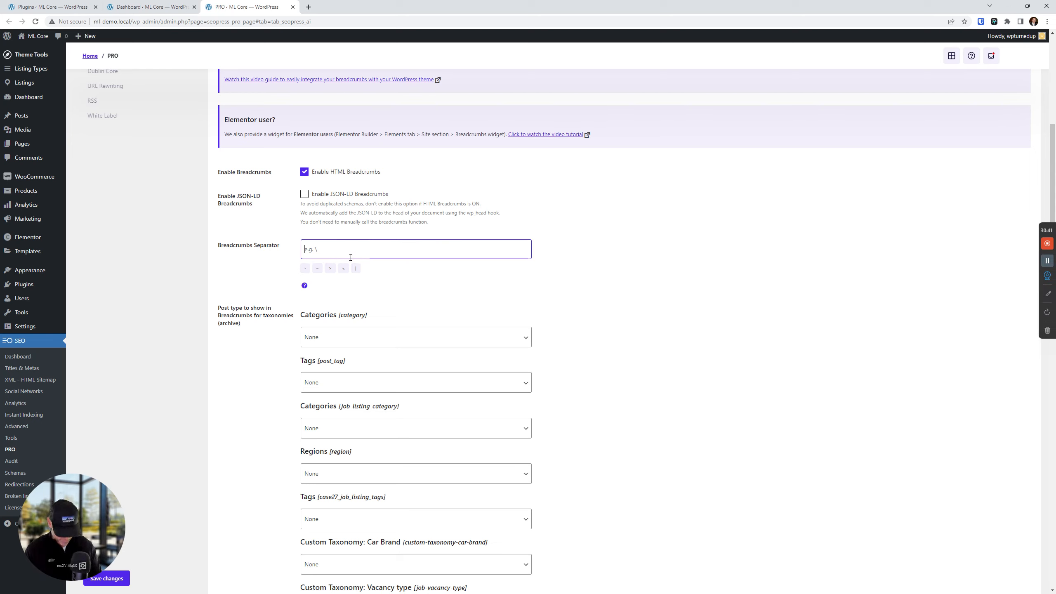
{"action": "type", "text": "-"}
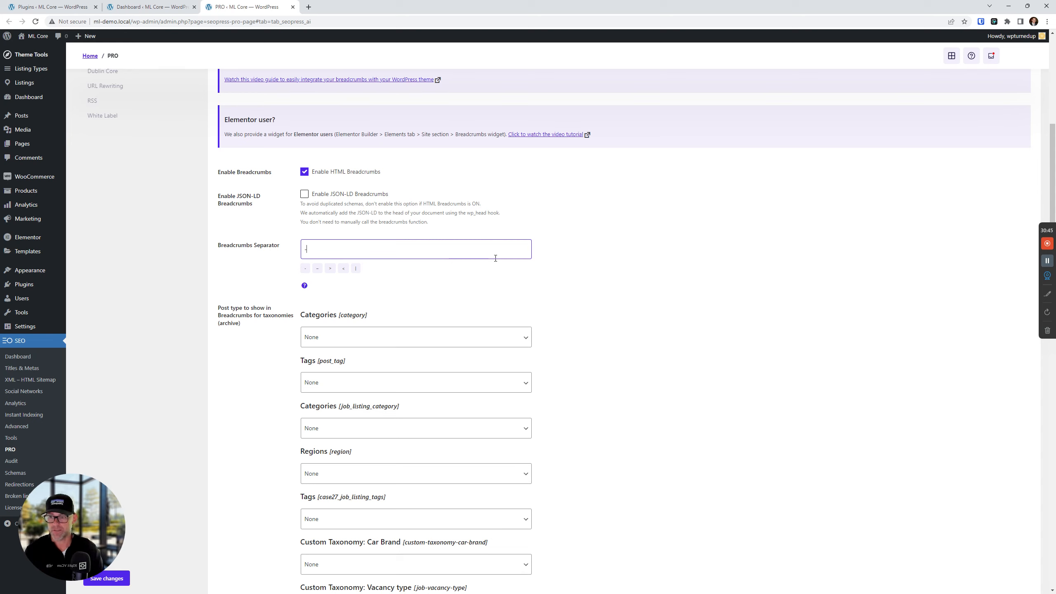
{"action": "left_click", "coordinate": [305, 269]}
{"action": "left_click", "coordinate": [316, 256]}
{"action": "key", "text": "BackSpace"}
{"action": "key", "text": "BackSpace"}
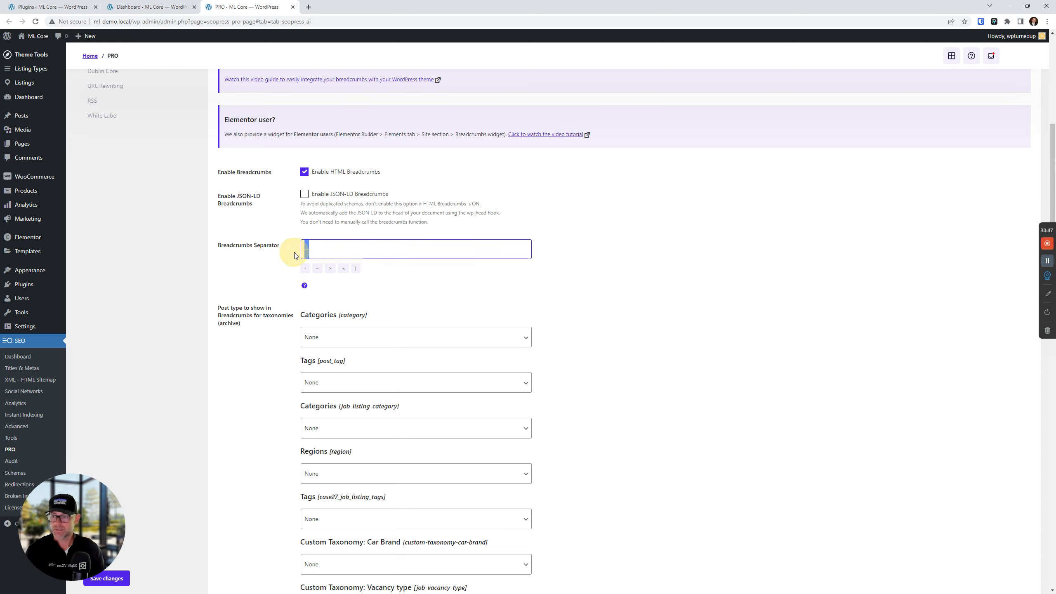
{"action": "left_click", "coordinate": [307, 270]}
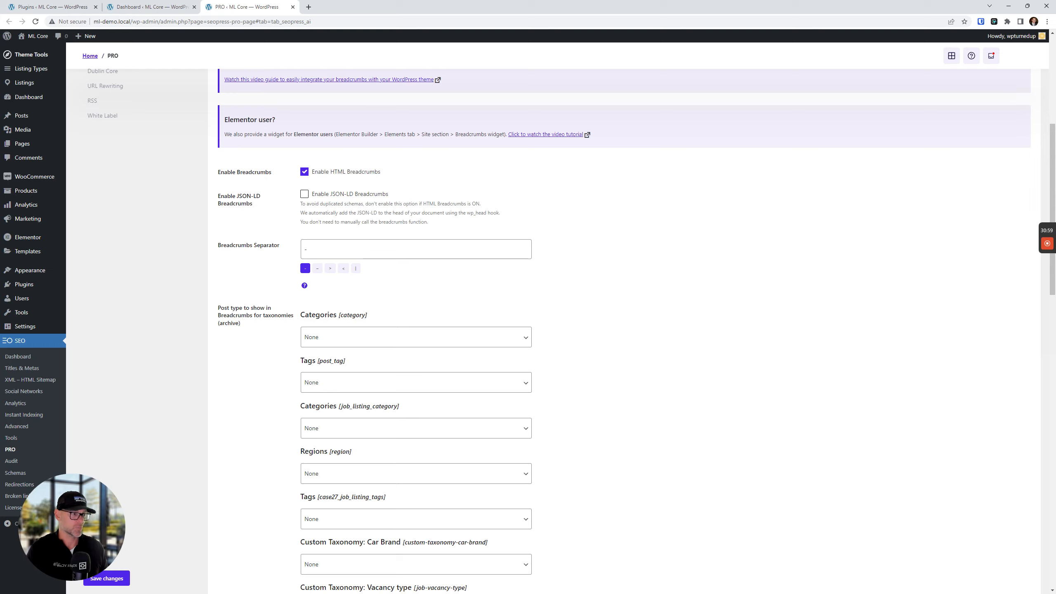
Review the taxonomy choices offered for Landing Pages and Listings in the breadcrumbs of singular post types.
{"action": "scroll", "coordinate": [361, 265], "scroll_direction": "down", "scroll_amount": 15}
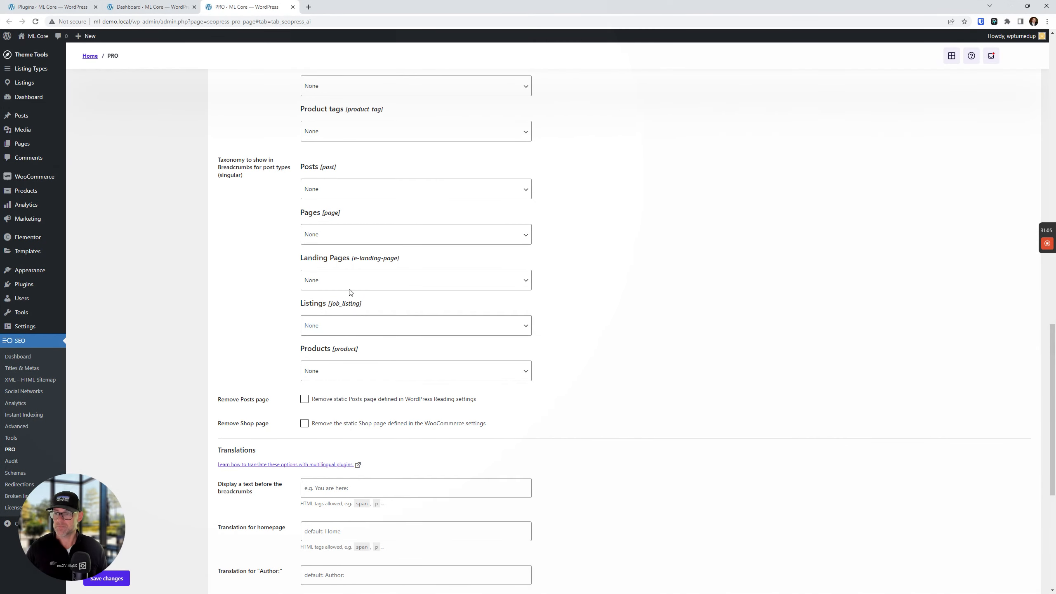
{"action": "left_click", "coordinate": [349, 331]}
{"action": "left_click", "coordinate": [349, 331]}
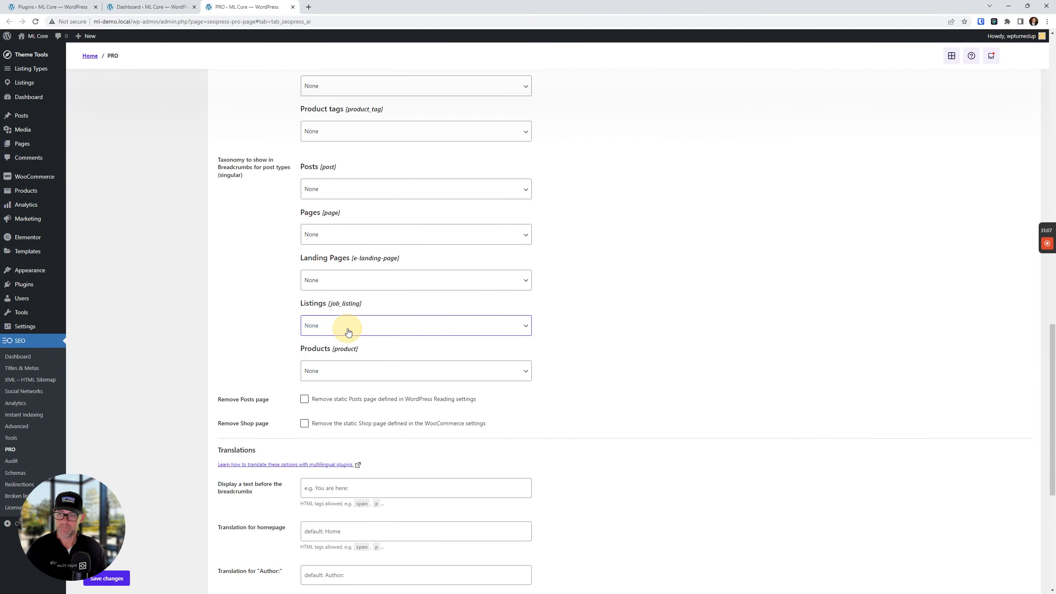
{"action": "left_click", "coordinate": [320, 284]}
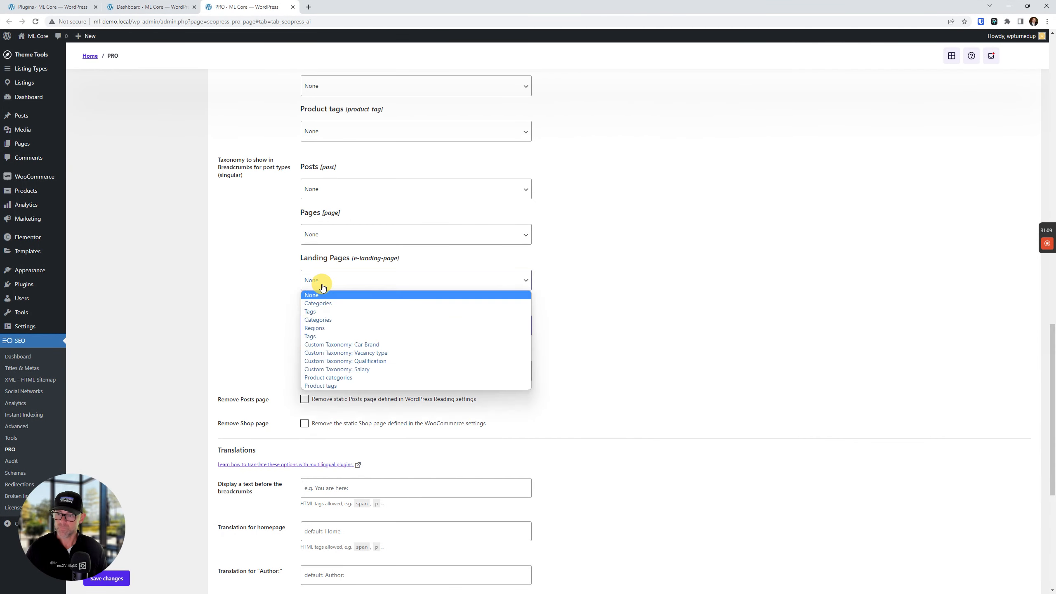
{"action": "left_click", "coordinate": [323, 287]}
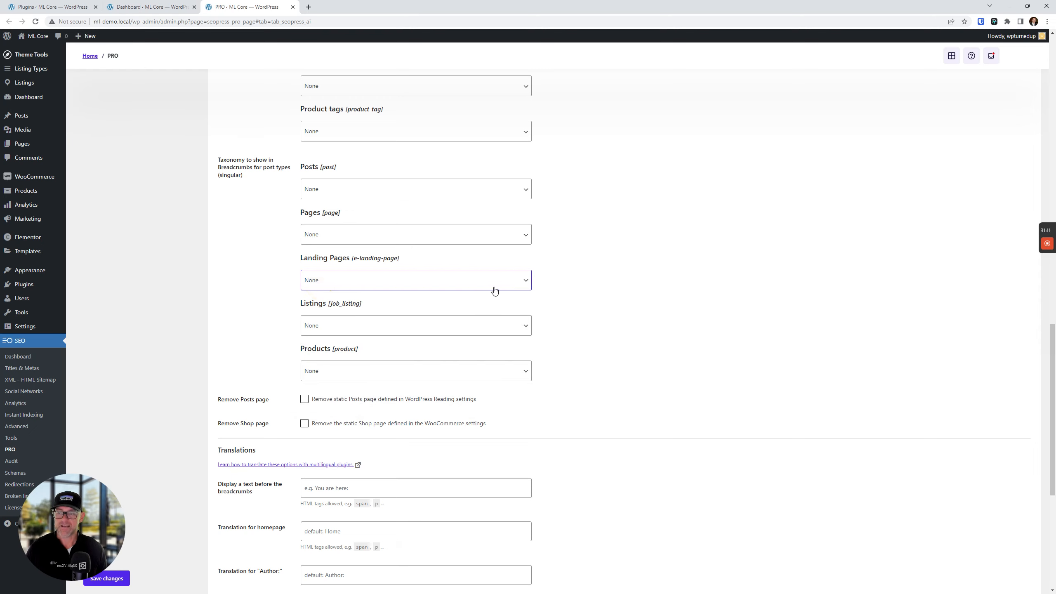
{"action": "left_click", "coordinate": [519, 327]}
{"action": "left_click", "coordinate": [520, 325]}
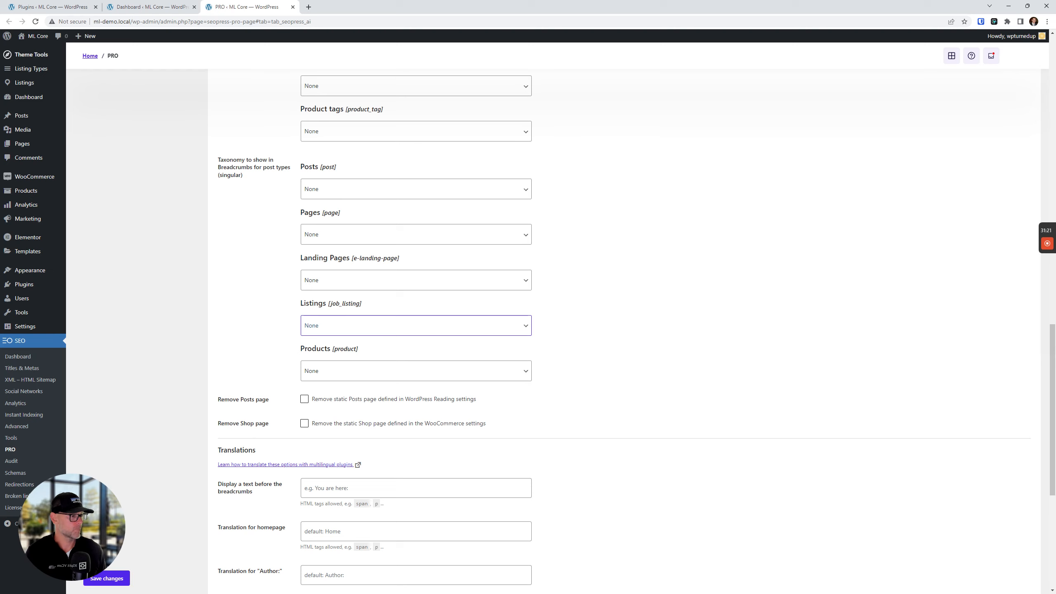
Set the taxonomy shown in breadcrumbs for single Listings to Regions.
{"action": "scroll", "coordinate": [558, 299], "scroll_direction": "up", "scroll_amount": 12}
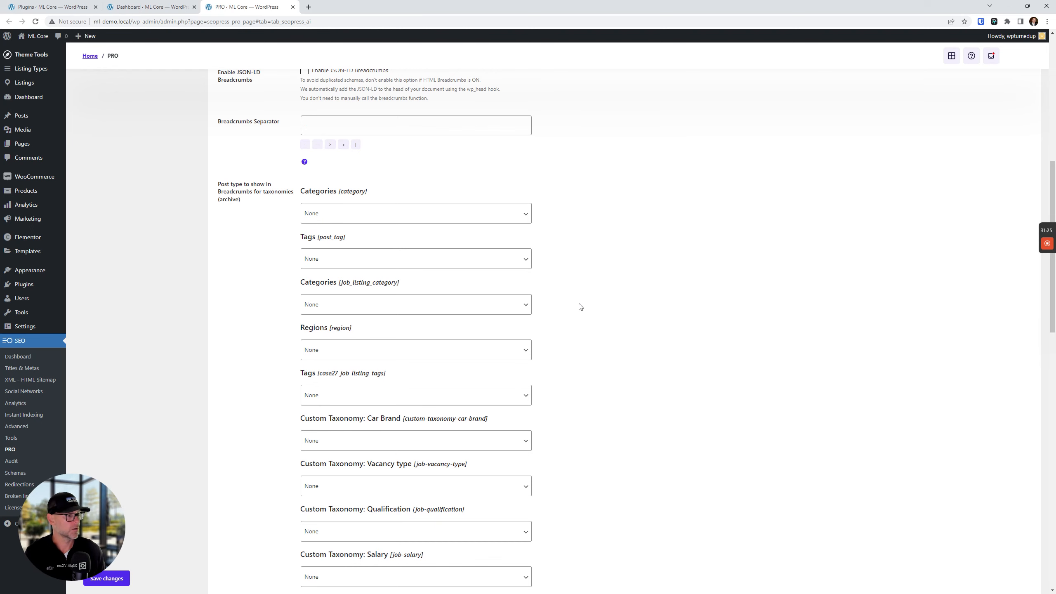
{"action": "scroll", "coordinate": [581, 307], "scroll_direction": "down", "scroll_amount": 6}
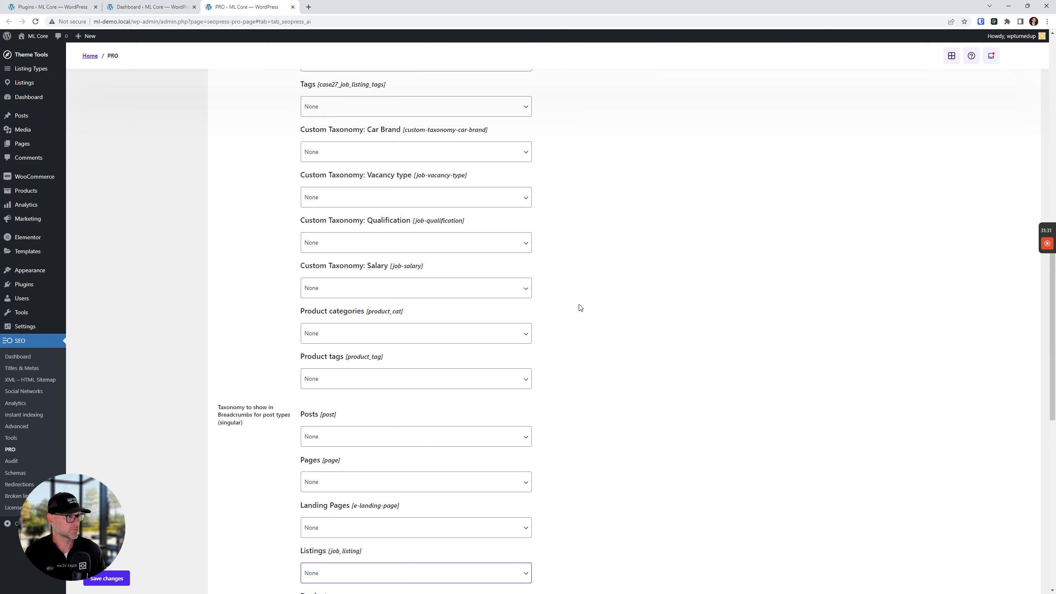
{"action": "scroll", "coordinate": [581, 308], "scroll_direction": "down", "scroll_amount": 4}
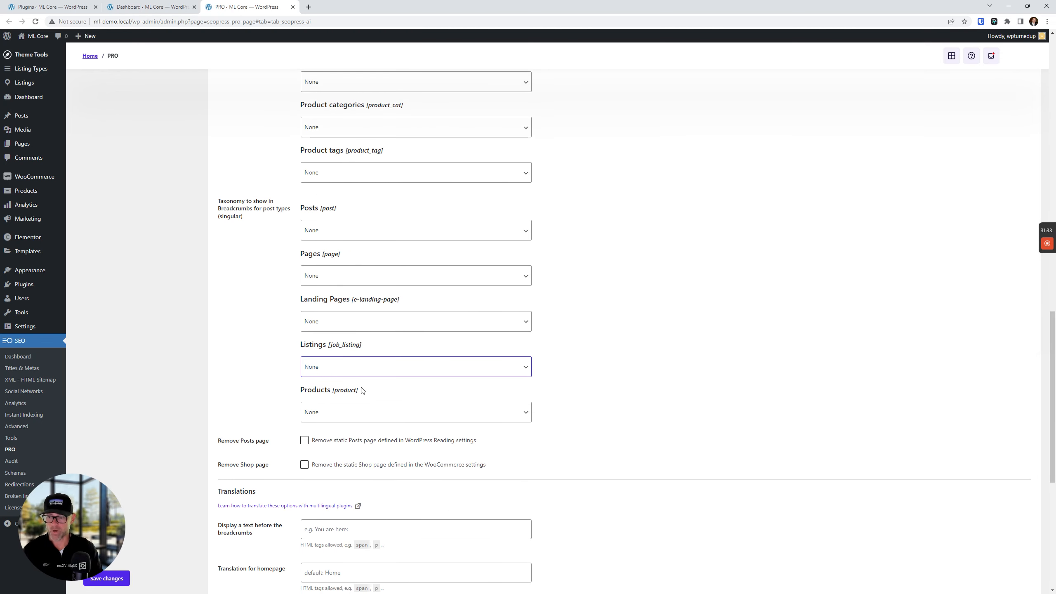
{"action": "left_click", "coordinate": [361, 373]}
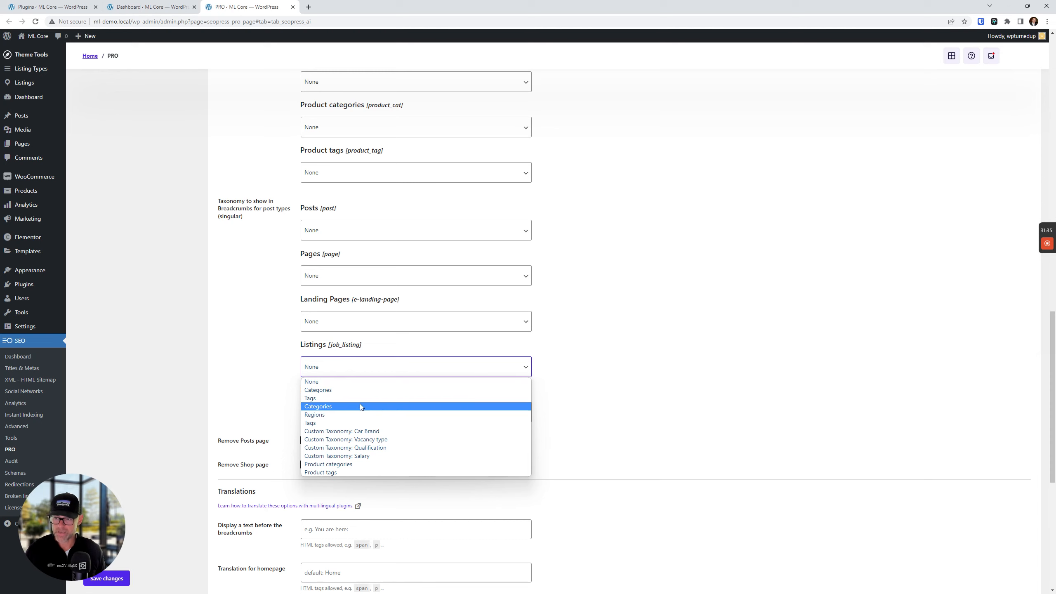
{"action": "left_click", "coordinate": [327, 415]}
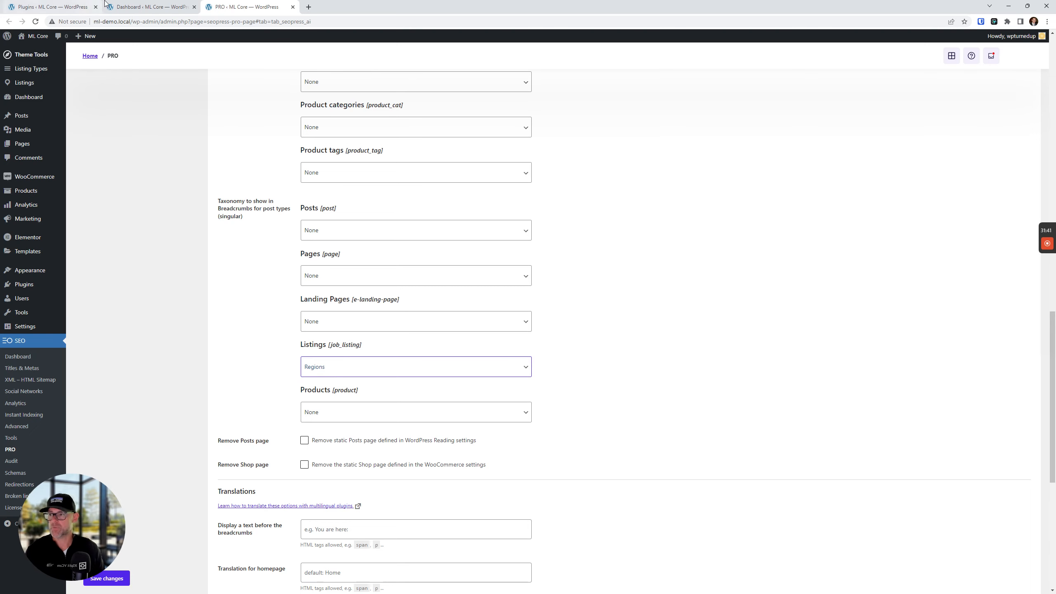
Open the list of all listings in a separate browser tab and switch to it.
{"action": "right_click", "coordinate": [33, 83]}
{"action": "left_click", "coordinate": [63, 89]}
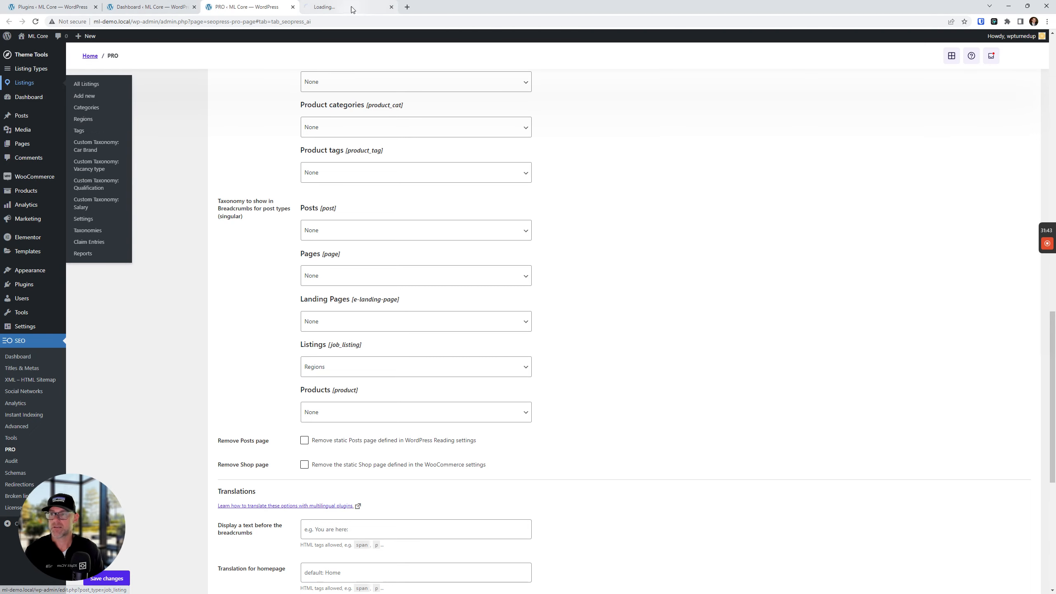
{"action": "left_click", "coordinate": [345, 6]}
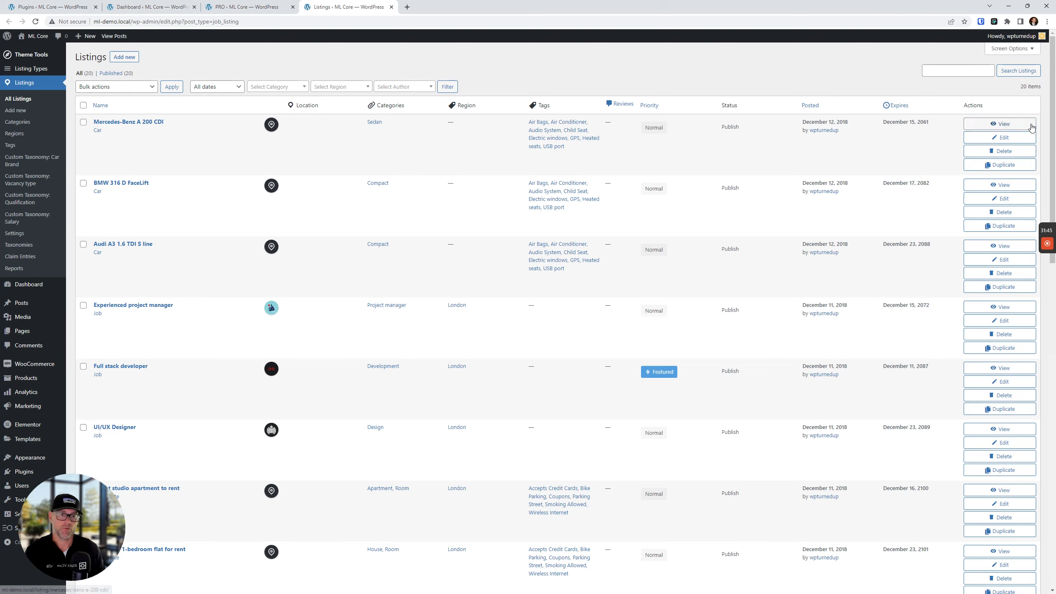
View the Mercedes-Benz A 200 CDI listing's front-end page and compare it with the taxonomy choices for Listings in the breadcrumbs settings.
{"action": "left_click", "coordinate": [1000, 124]}
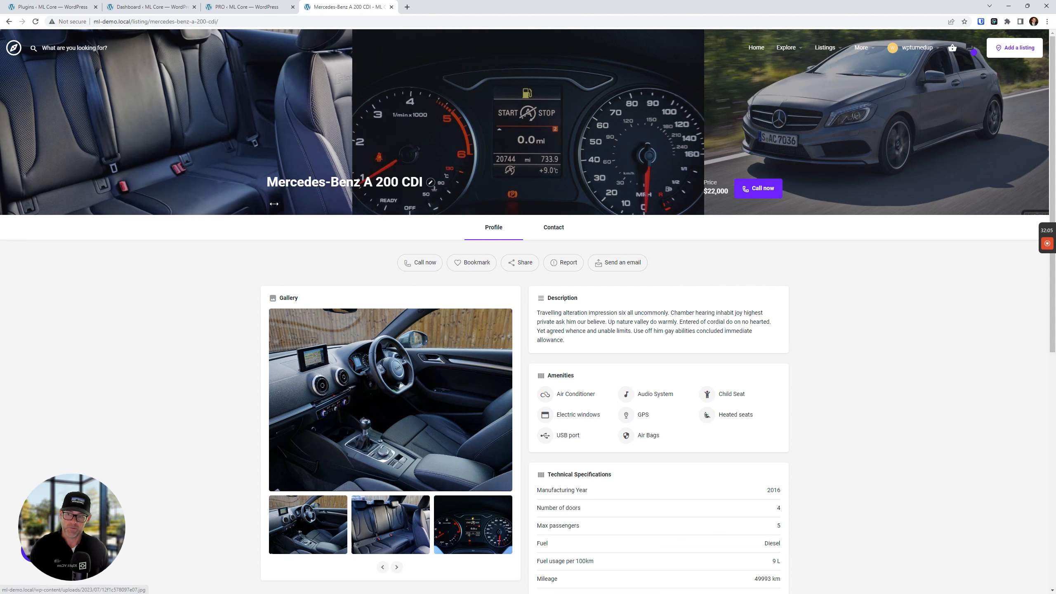
{"action": "left_click", "coordinate": [254, 4]}
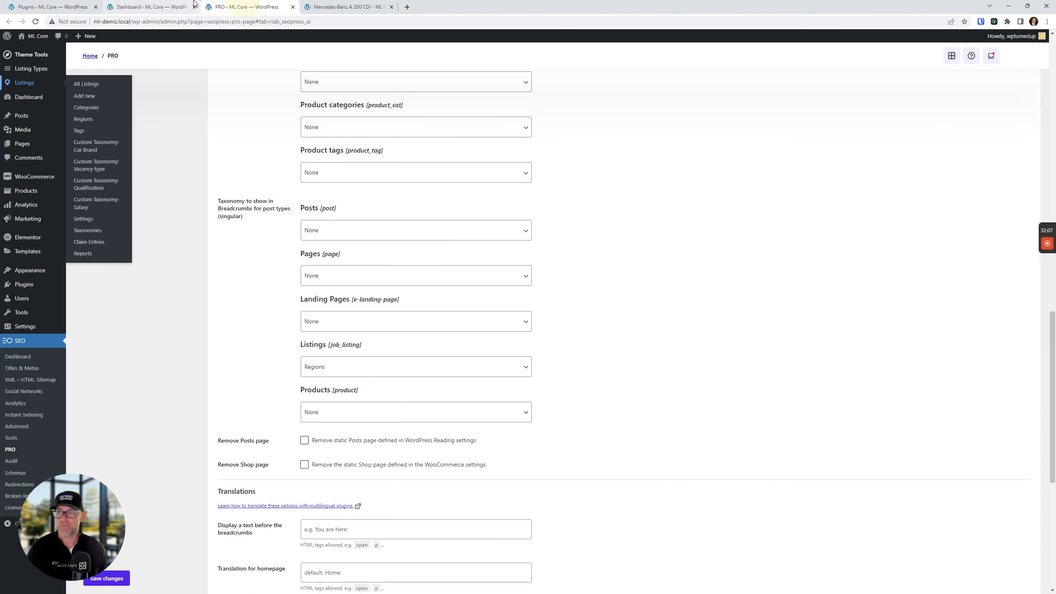
{"action": "left_click", "coordinate": [336, 372]}
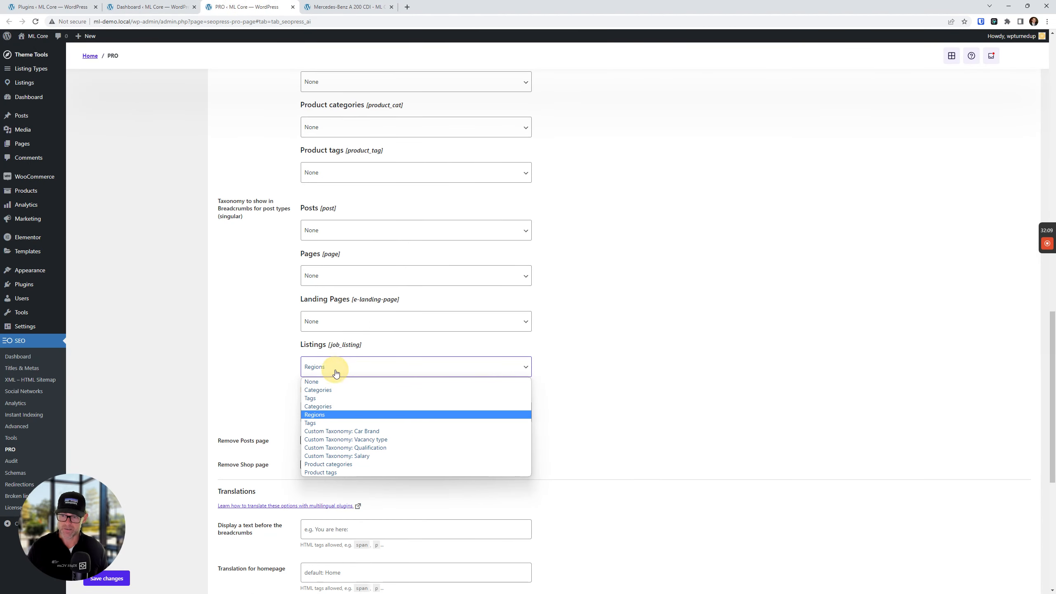
{"action": "left_click", "coordinate": [336, 372]}
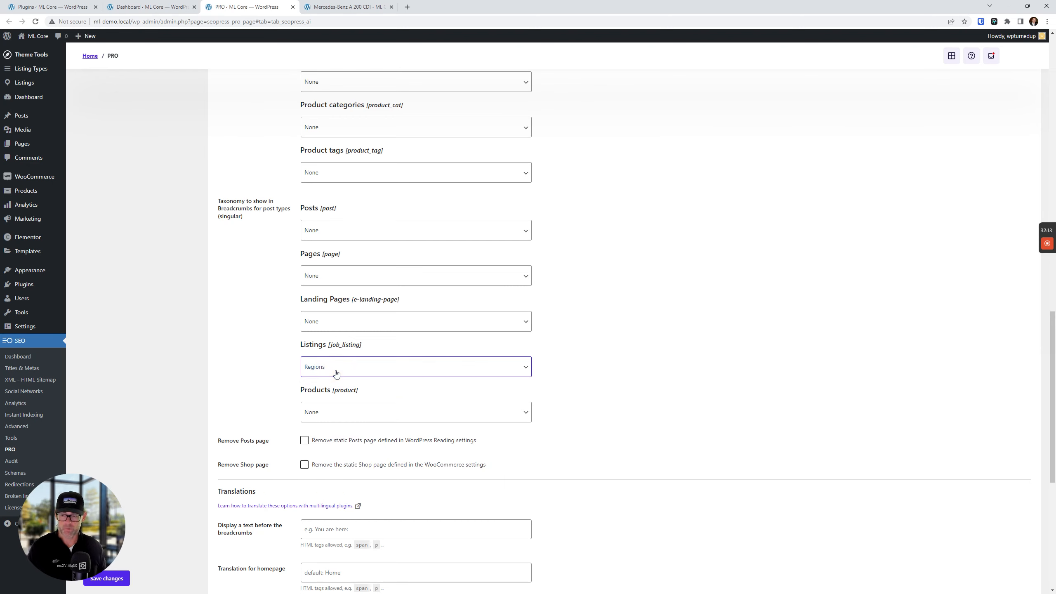
{"action": "left_click", "coordinate": [335, 371]}
{"action": "left_click", "coordinate": [336, 372]}
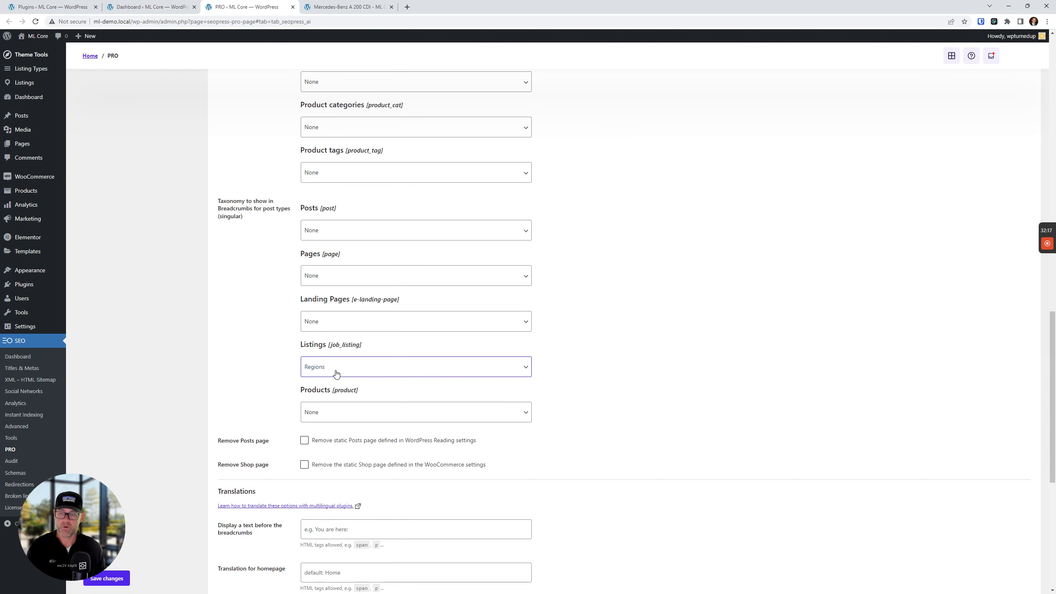
{"action": "left_click", "coordinate": [321, 12]}
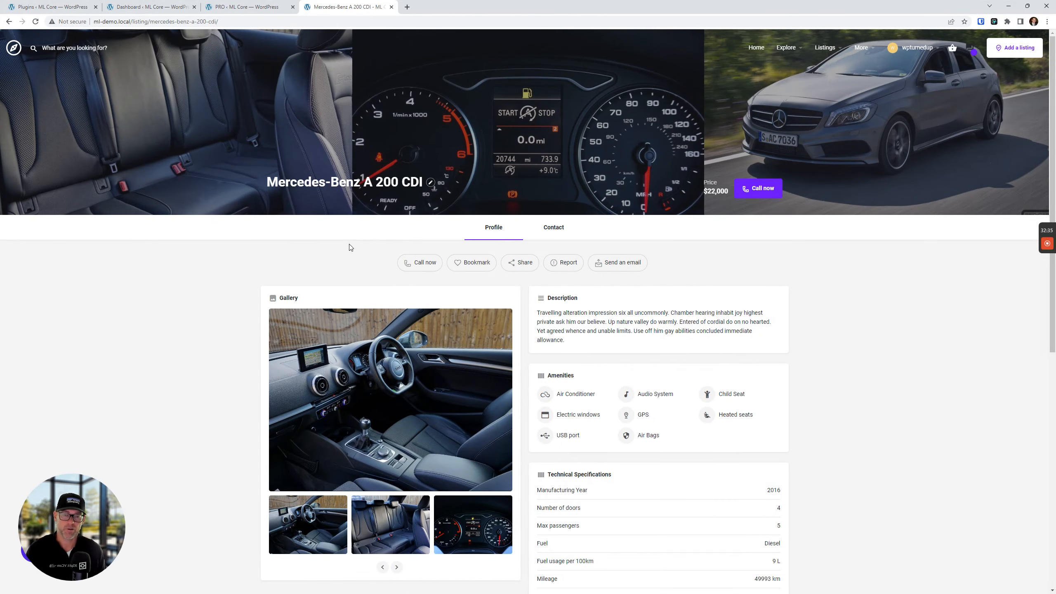
{"action": "left_click", "coordinate": [246, 7]}
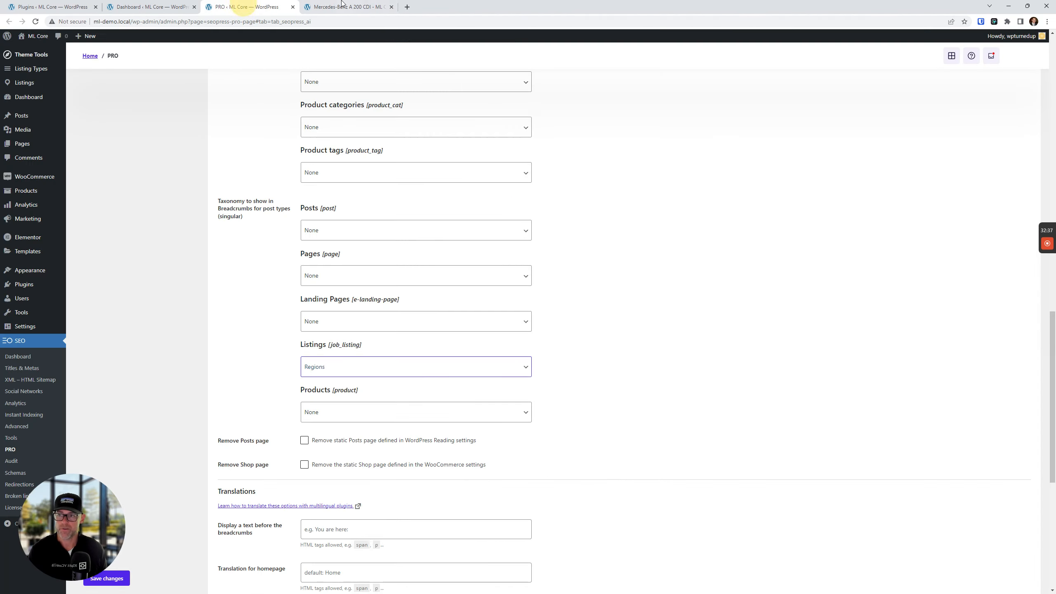
{"action": "left_click", "coordinate": [342, 7]}
{"action": "left_click", "coordinate": [245, 6]}
Set the taxonomy shown in breadcrumbs for single Listings to None.
{"action": "left_click", "coordinate": [647, 281]}
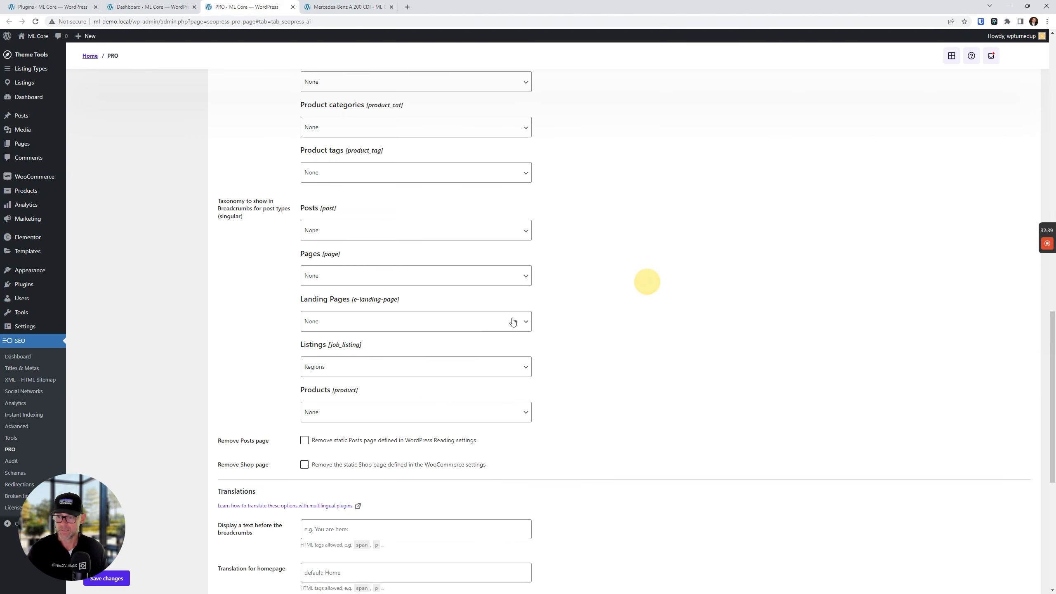
{"action": "left_click", "coordinate": [367, 367]}
{"action": "left_click", "coordinate": [351, 385]}
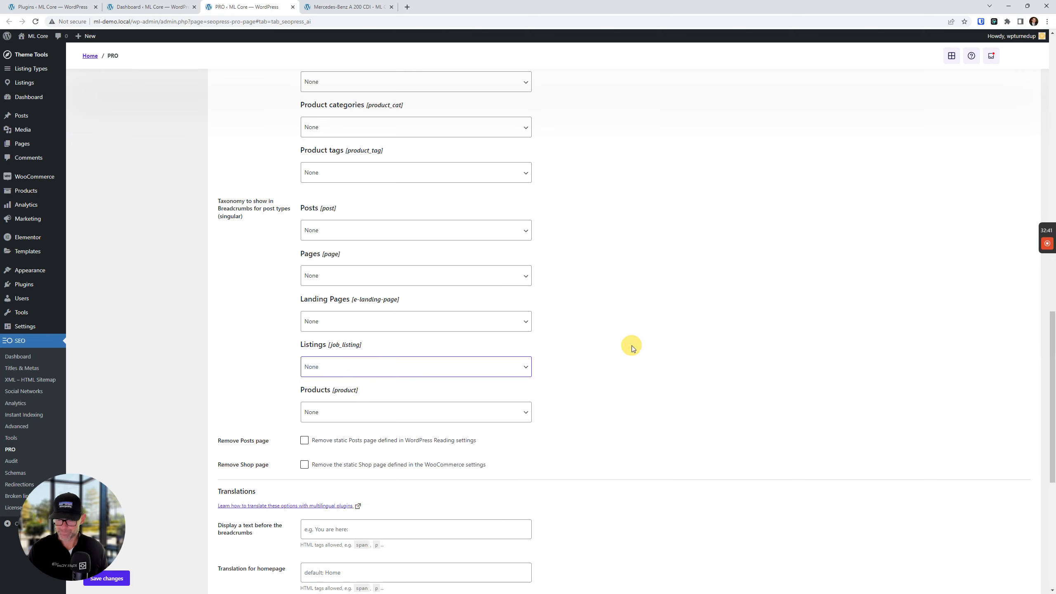
{"action": "left_click", "coordinate": [631, 349]}
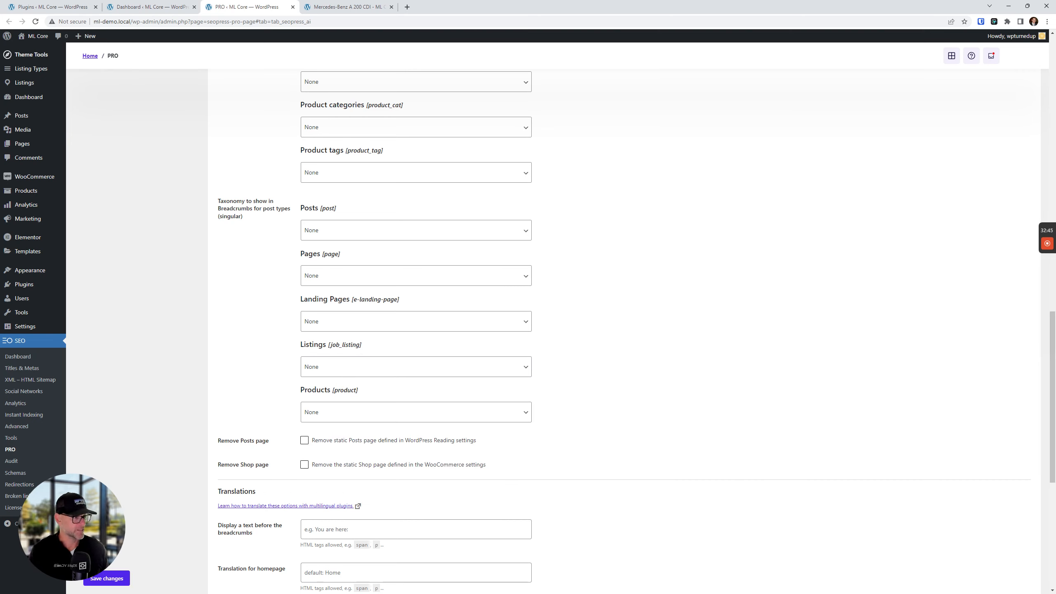
Look through the breadcrumb translation and miscellaneous options and search the page for "before".
{"action": "scroll", "coordinate": [693, 283], "scroll_direction": "down", "scroll_amount": 2}
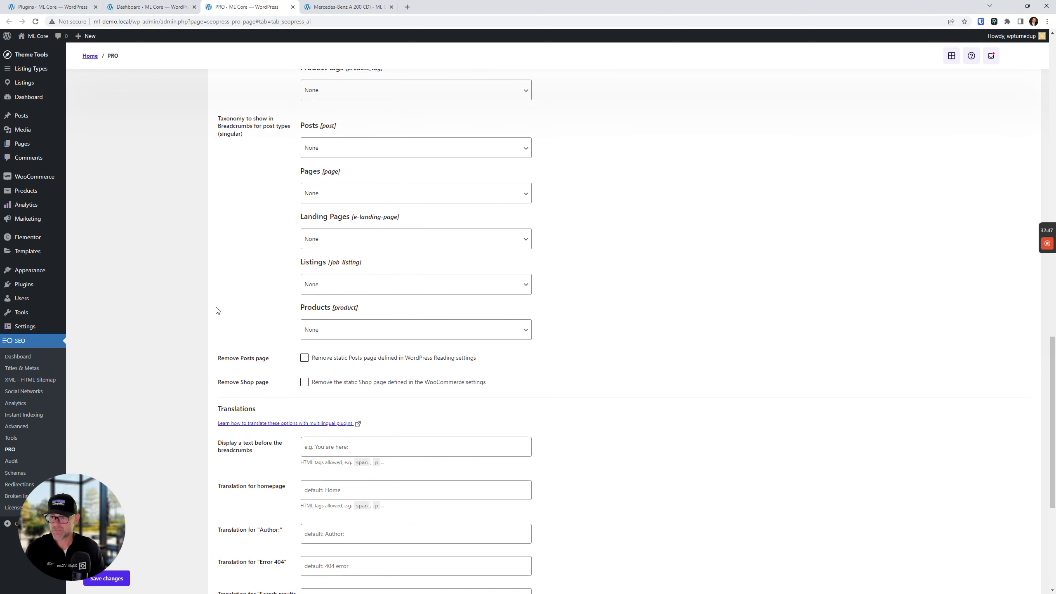
{"action": "scroll", "coordinate": [532, 356], "scroll_direction": "down", "scroll_amount": 2}
{"action": "scroll", "coordinate": [517, 335], "scroll_direction": "down", "scroll_amount": 4}
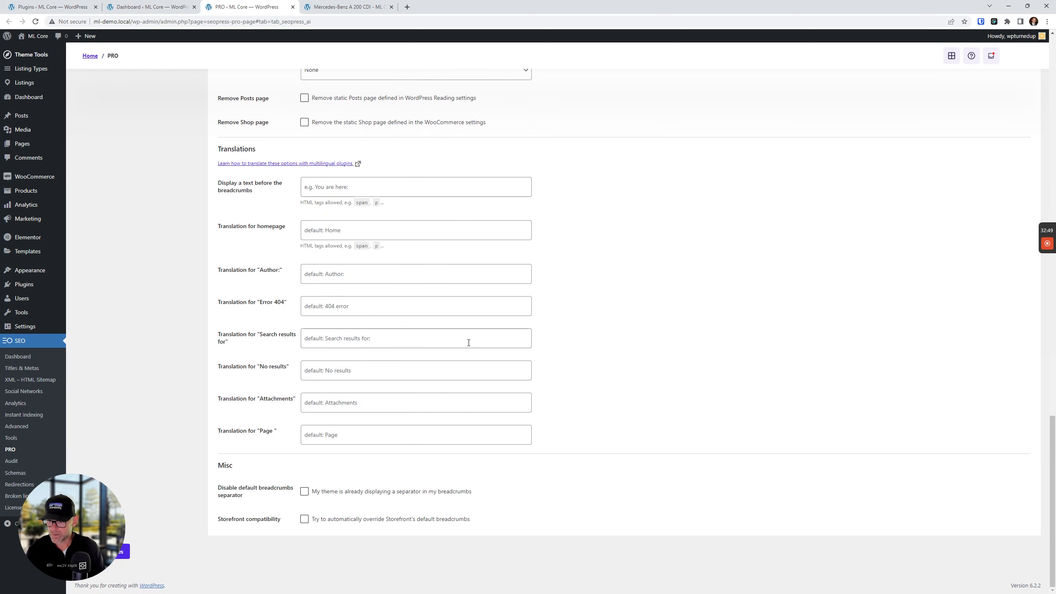
{"action": "scroll", "coordinate": [573, 380], "scroll_direction": "up", "scroll_amount": 5}
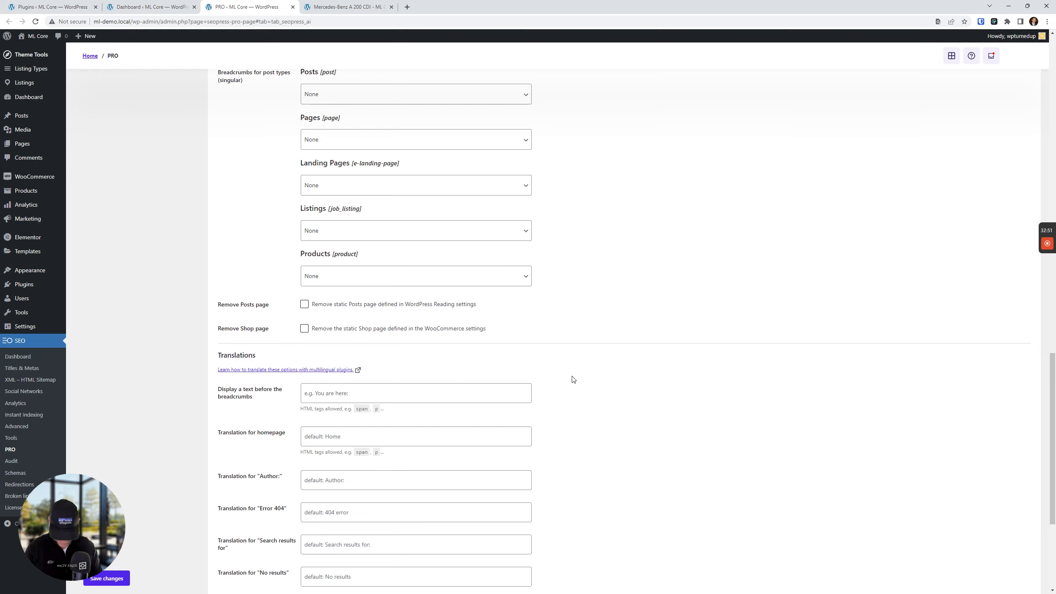
{"action": "key", "text": "ctrl+f"}
{"action": "type", "text": "bne"}
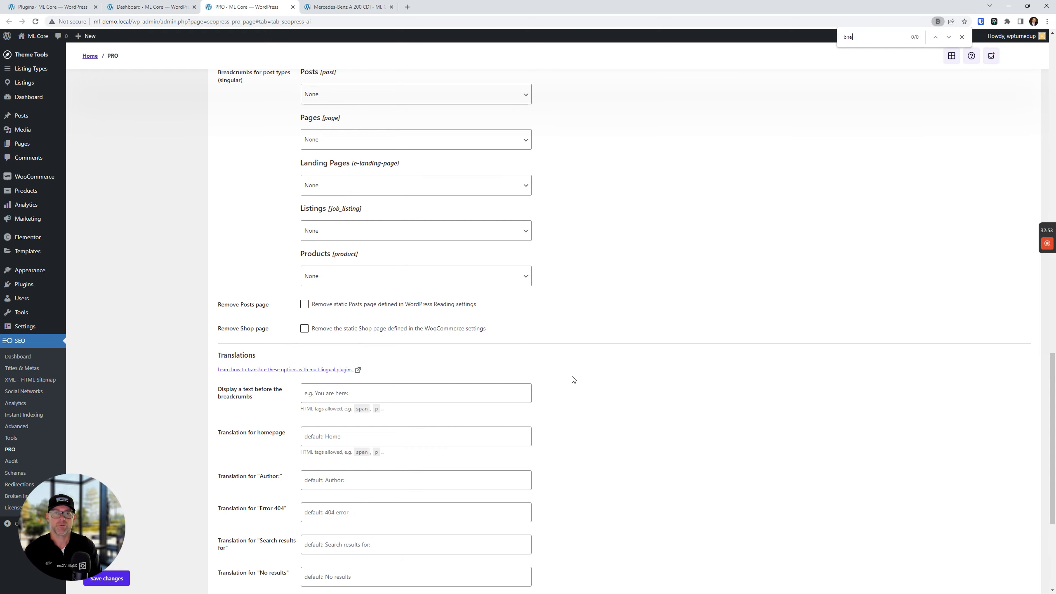
{"action": "type", "text": "fore"}
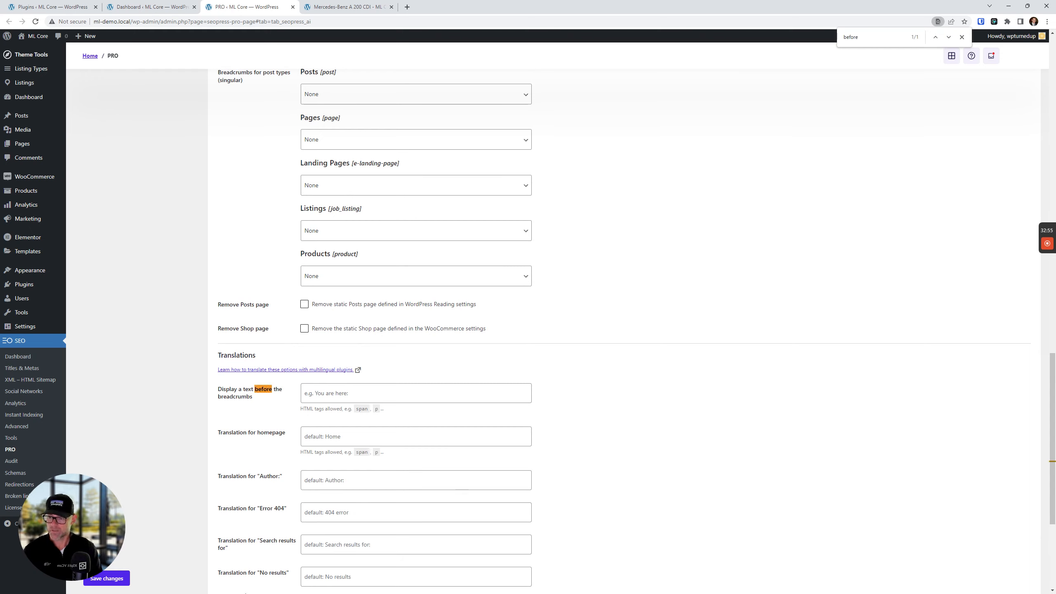
Try "You are here:" as the text displayed before the breadcrumbs, and clear the field again.
{"action": "left_click", "coordinate": [341, 389]}
{"action": "type", "text": "You are a"}
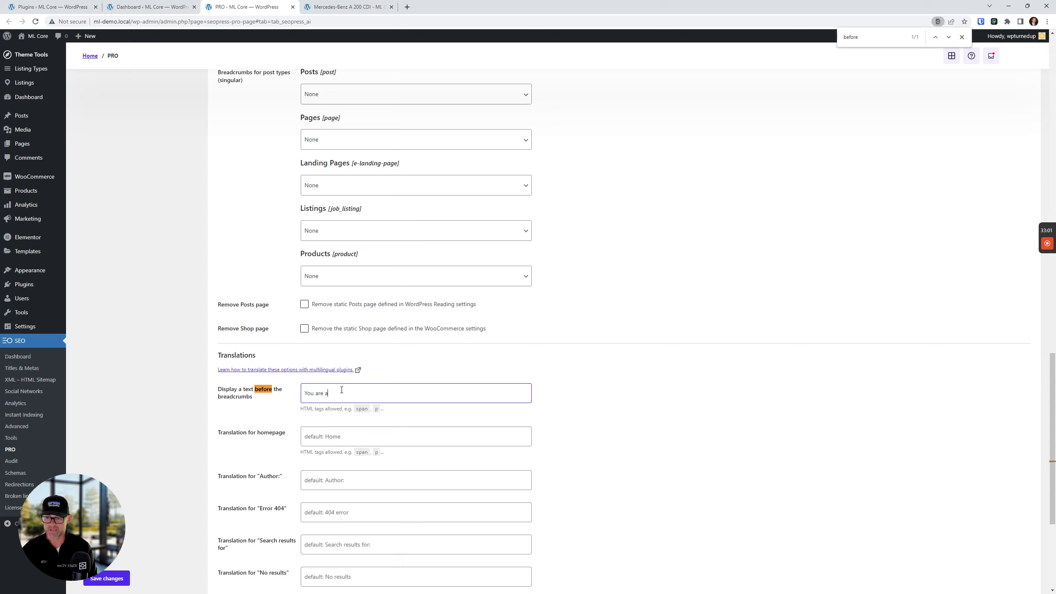
{"action": "key", "text": "BackSpace"}
{"action": "type", "text": "hre"}
{"action": "type", "text": "r"}
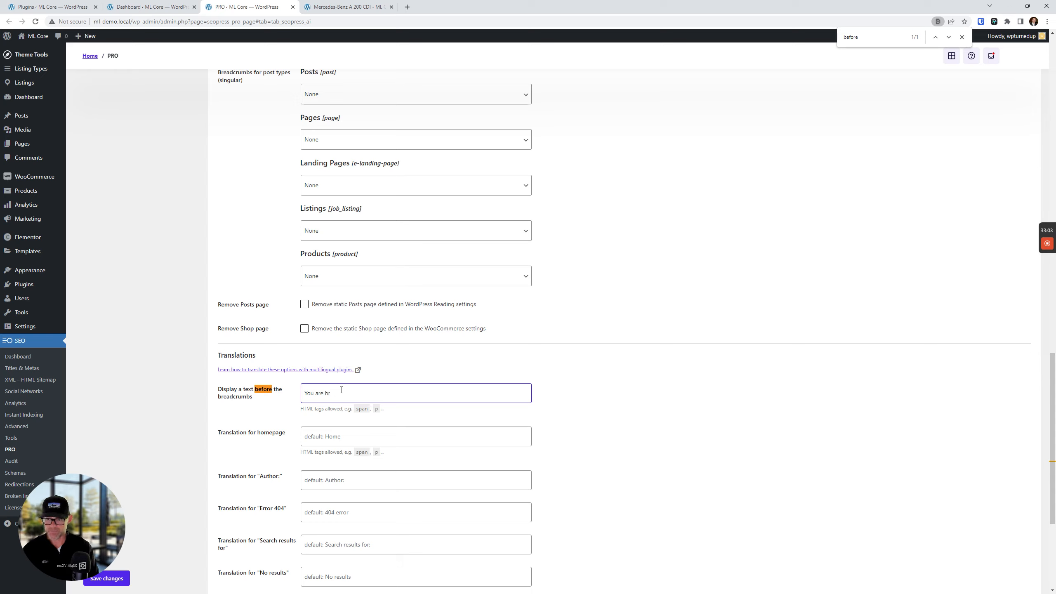
{"action": "key", "text": "BackSpace"}
{"action": "type", "text": "ere:"}
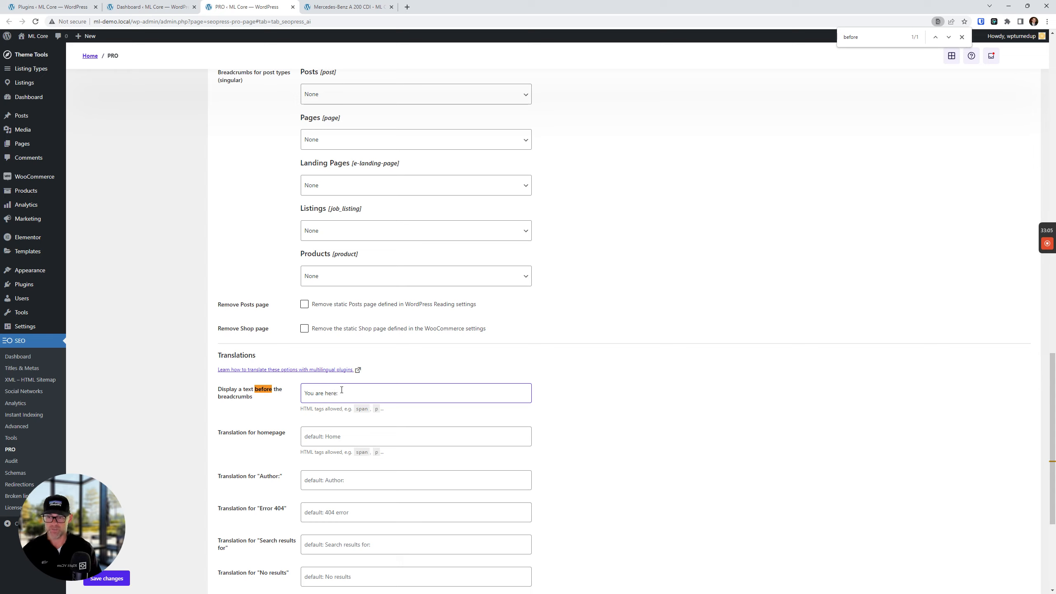
{"action": "triple_click", "coordinate": [332, 398]}
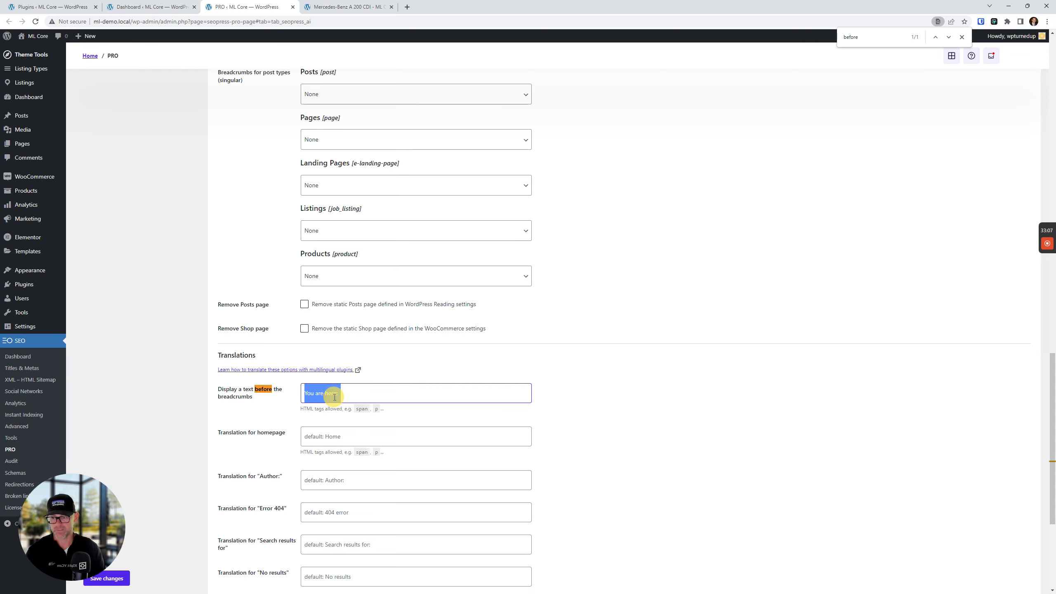
{"action": "key", "text": "BackSpace"}
Look over the breadcrumbs settings once more and save the changes.
{"action": "scroll", "coordinate": [333, 395], "scroll_direction": "down", "scroll_amount": 5}
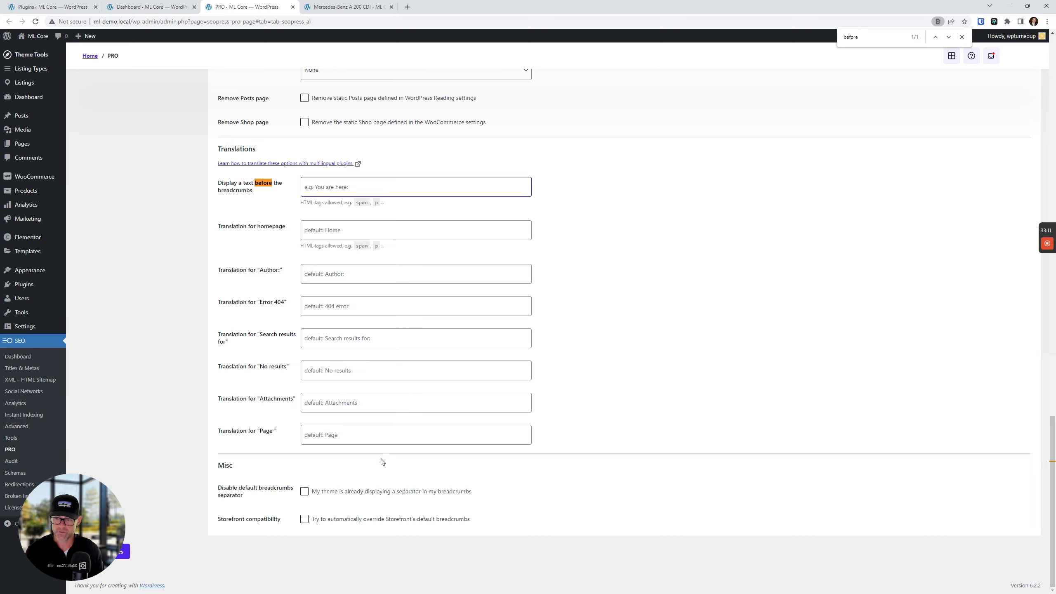
{"action": "scroll", "coordinate": [391, 423], "scroll_direction": "up", "scroll_amount": 20}
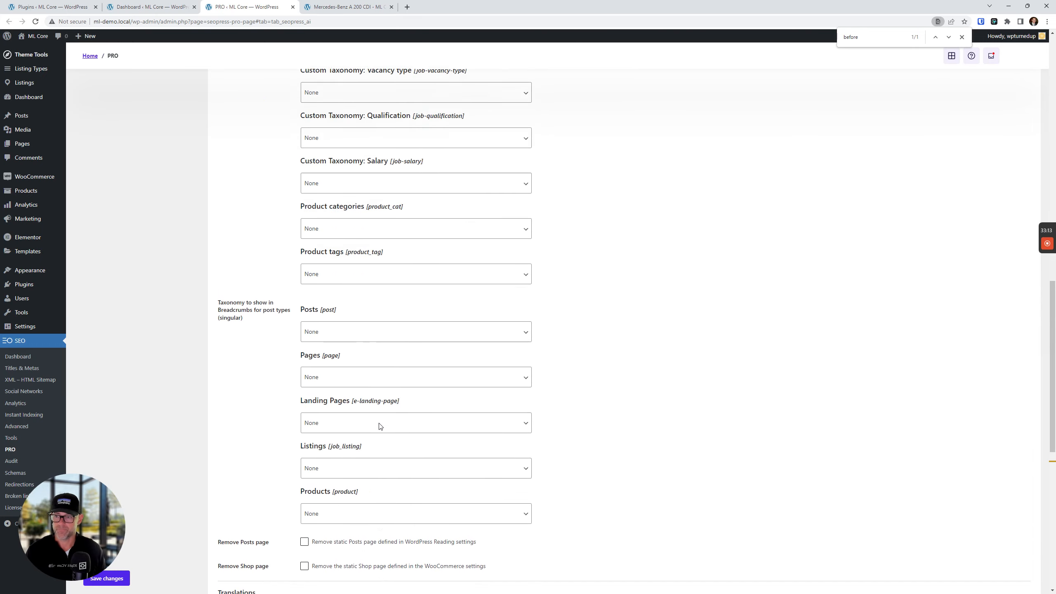
{"action": "scroll", "coordinate": [691, 373], "scroll_direction": "down", "scroll_amount": 15}
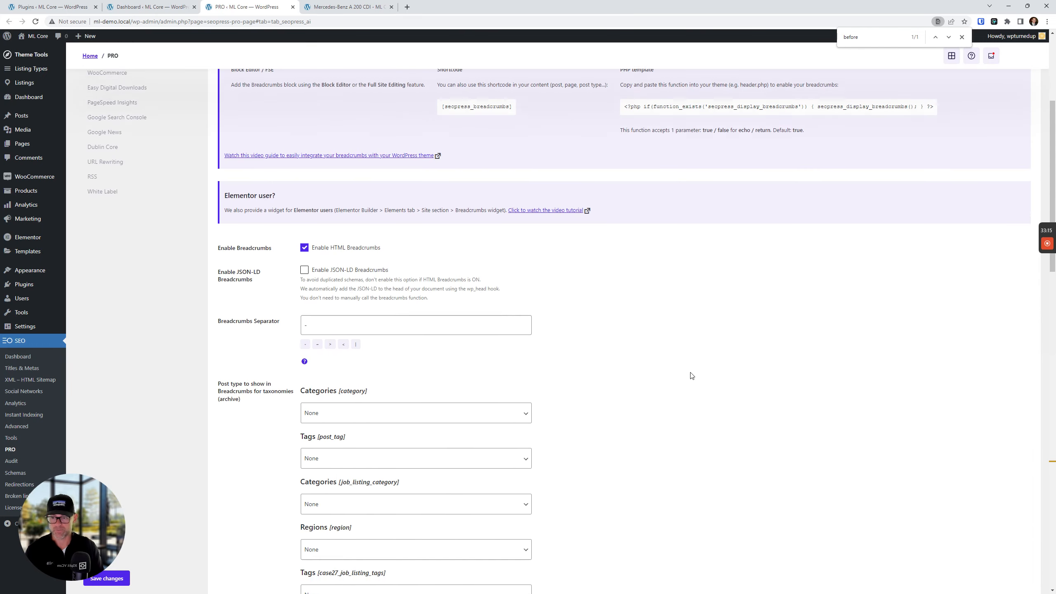
{"action": "scroll", "coordinate": [251, 476], "scroll_direction": "down", "scroll_amount": 10}
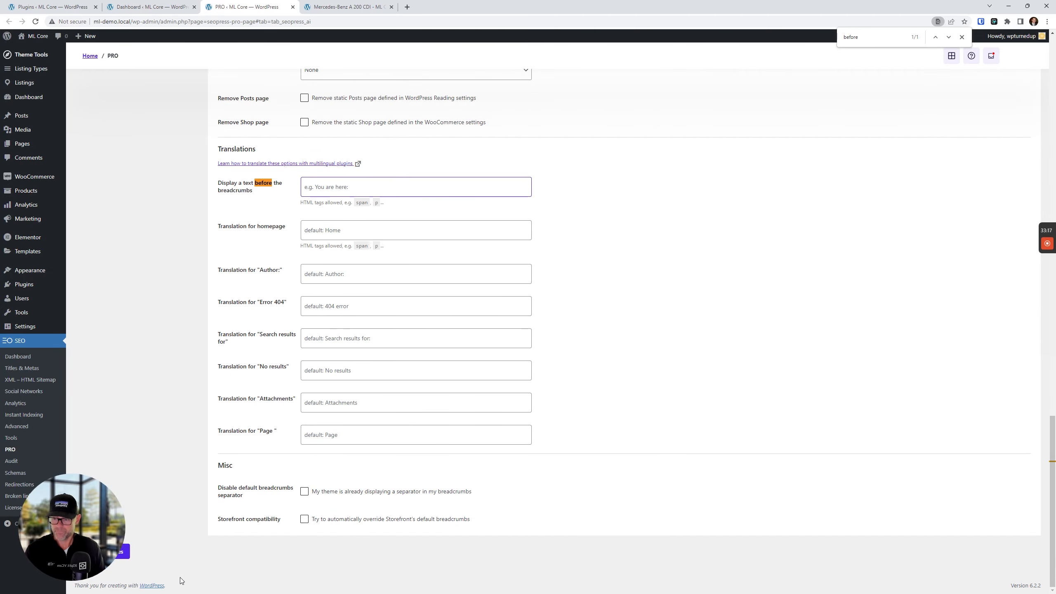
{"action": "left_click", "coordinate": [125, 554]}
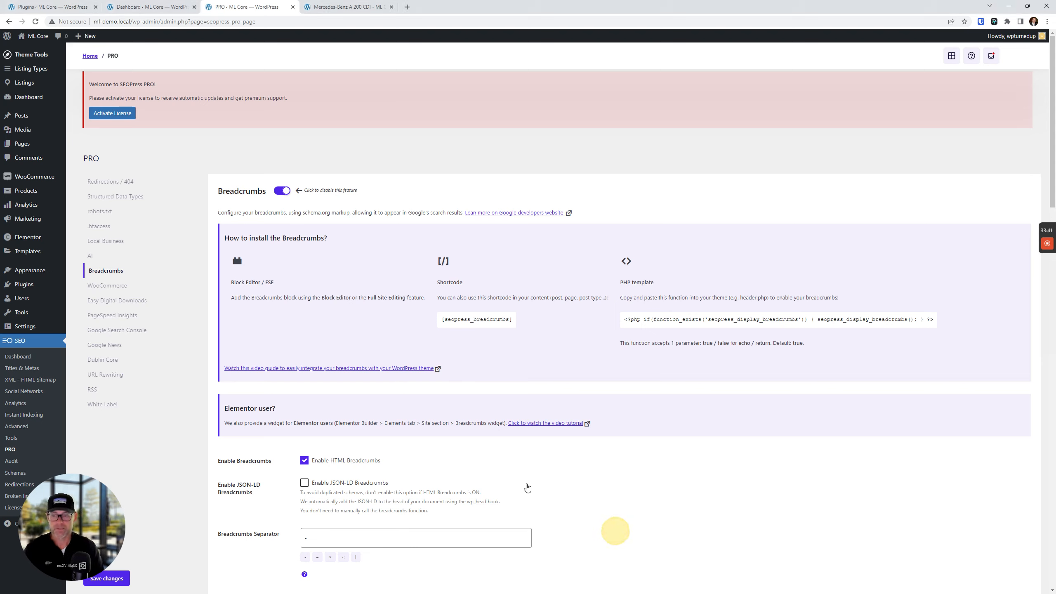
Review the saved breadcrumbs options and the instructions for installing breadcrumbs by block, shortcode or PHP template.
{"action": "scroll", "coordinate": [707, 505], "scroll_direction": "down", "scroll_amount": 5}
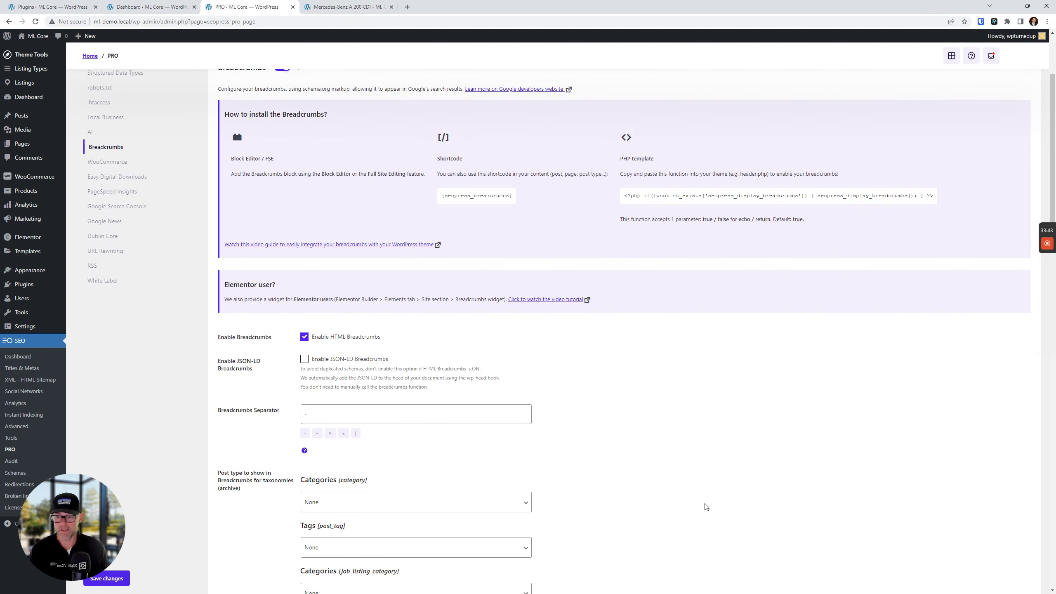
{"action": "scroll", "coordinate": [706, 498], "scroll_direction": "up", "scroll_amount": 1}
{"action": "scroll", "coordinate": [705, 498], "scroll_direction": "down", "scroll_amount": 3}
{"action": "scroll", "coordinate": [705, 498], "scroll_direction": "up", "scroll_amount": 9}
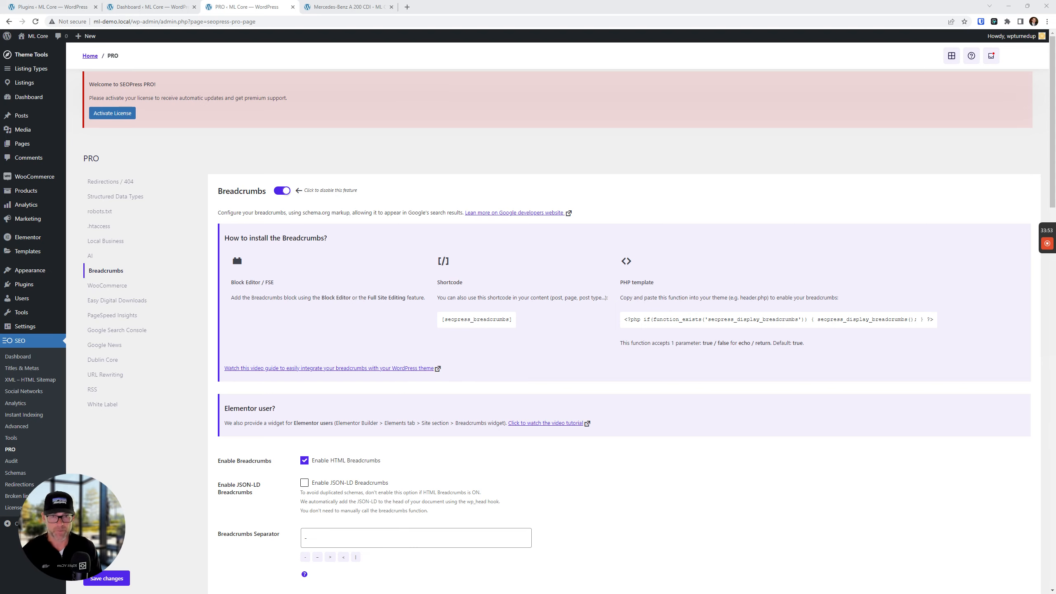
{"action": "scroll", "coordinate": [760, 287], "scroll_direction": "down", "scroll_amount": 8}
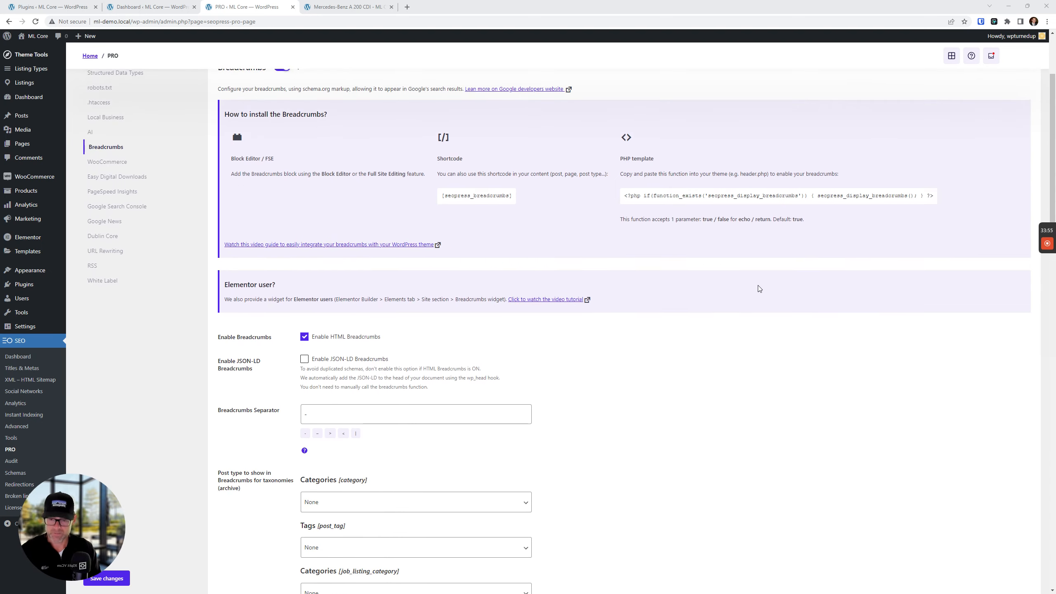
{"action": "scroll", "coordinate": [625, 354], "scroll_direction": "up", "scroll_amount": 6}
{"action": "scroll", "coordinate": [596, 392], "scroll_direction": "down", "scroll_amount": 1}
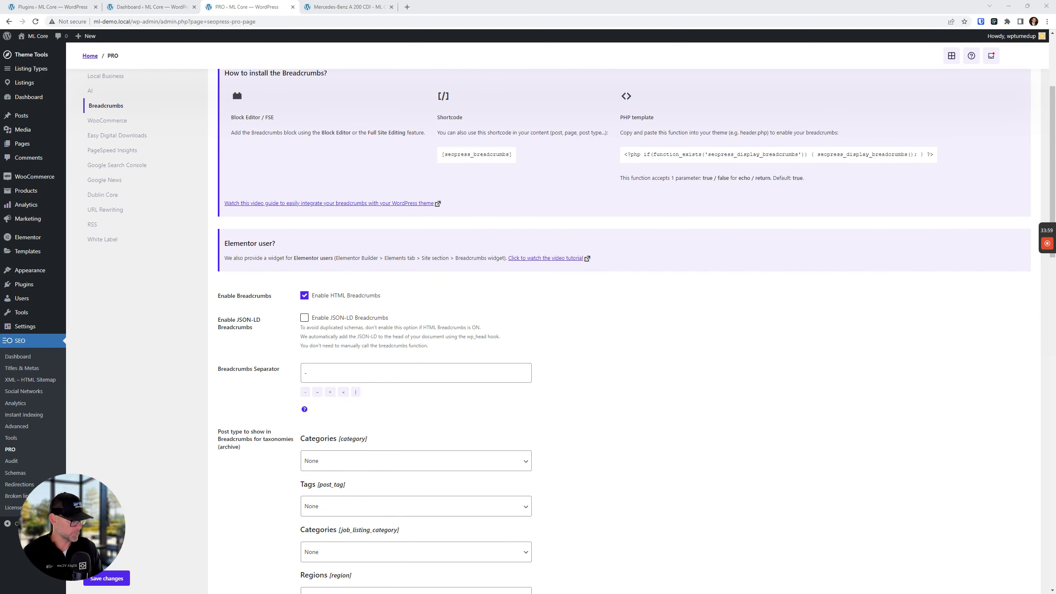
Switch to File Explorer, open the templates folder of the my-listing theme under wp-content/themes, and select the listing PHP file.
{"action": "key", "text": "alt+Tab"}
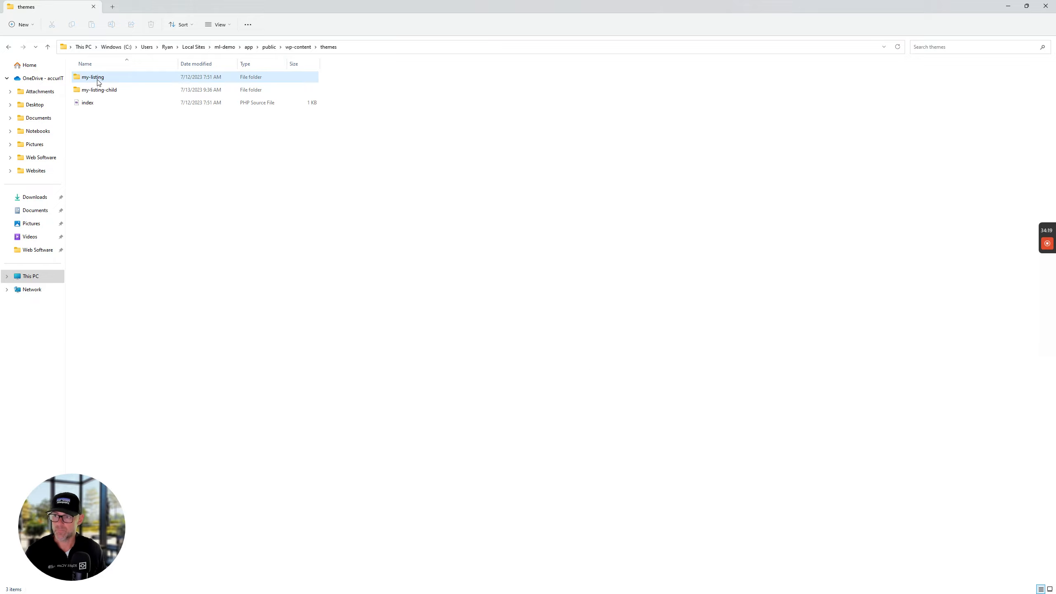
{"action": "left_click", "coordinate": [269, 46]}
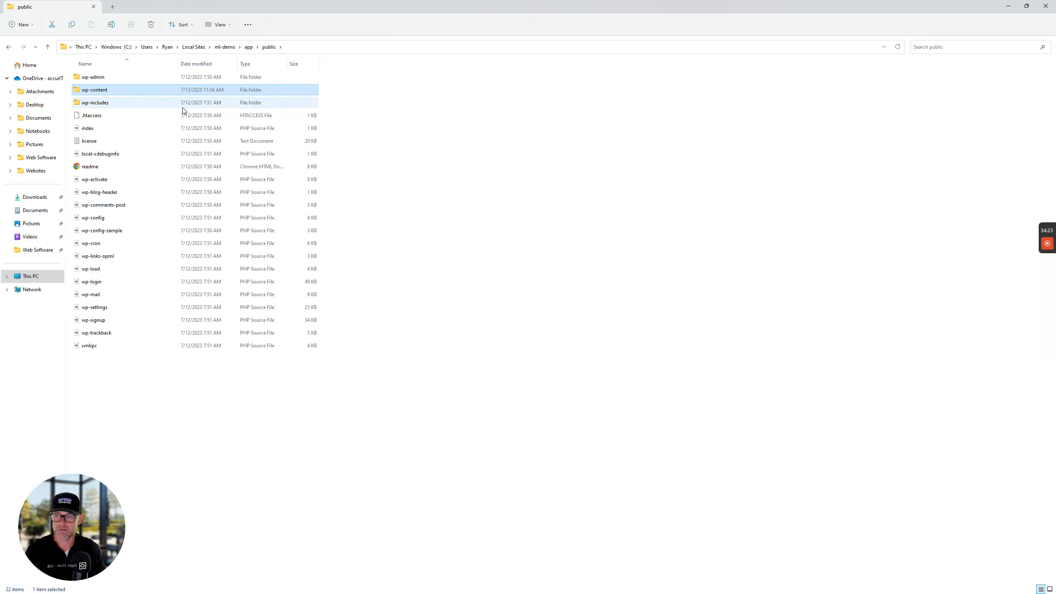
{"action": "double_click", "coordinate": [106, 91]}
{"action": "left_click", "coordinate": [107, 91]}
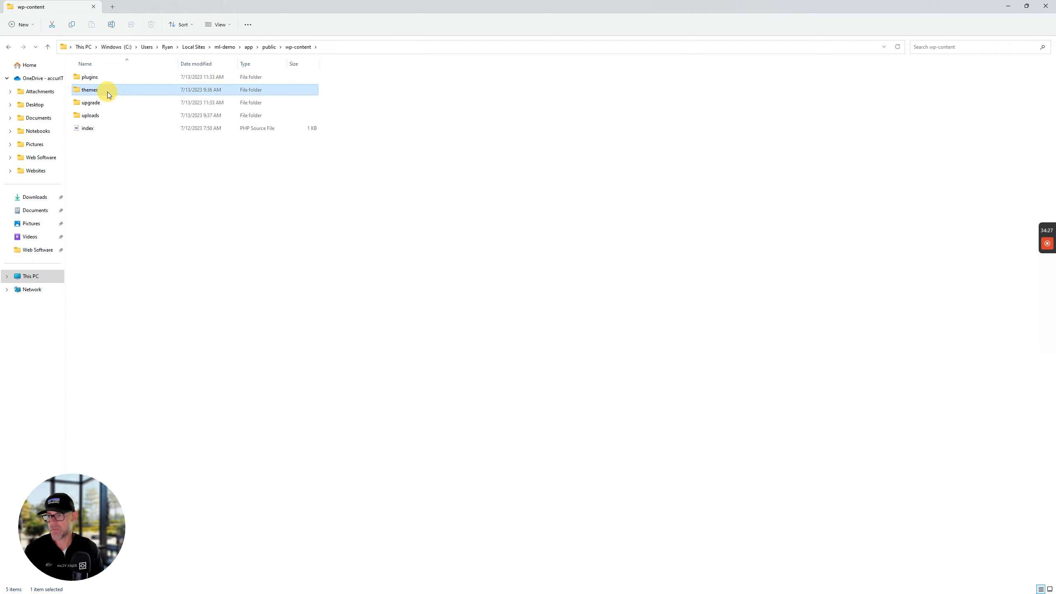
{"action": "double_click", "coordinate": [108, 92]}
{"action": "double_click", "coordinate": [107, 78]}
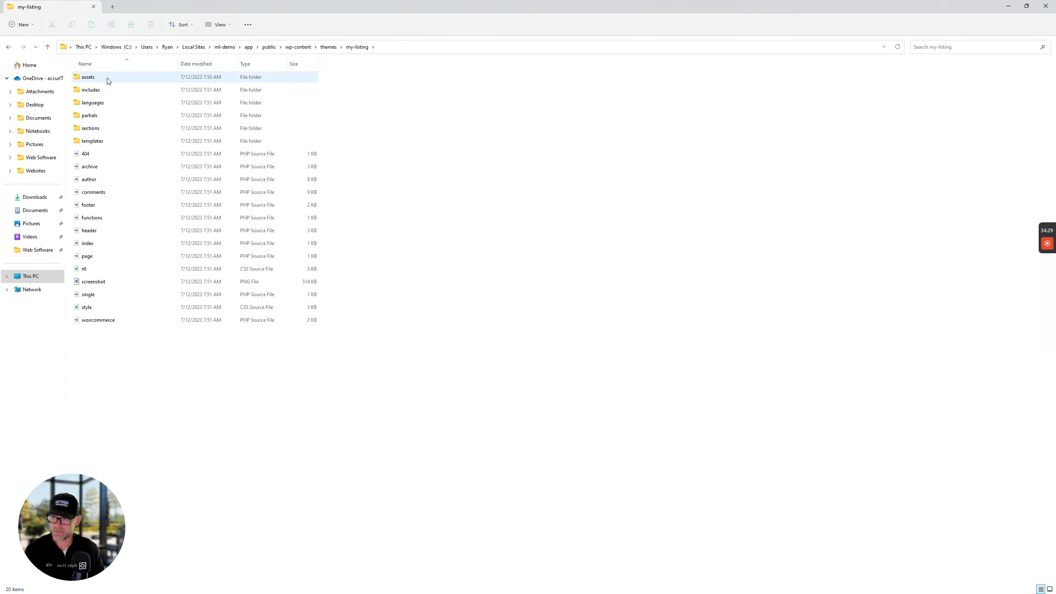
{"action": "double_click", "coordinate": [92, 142]}
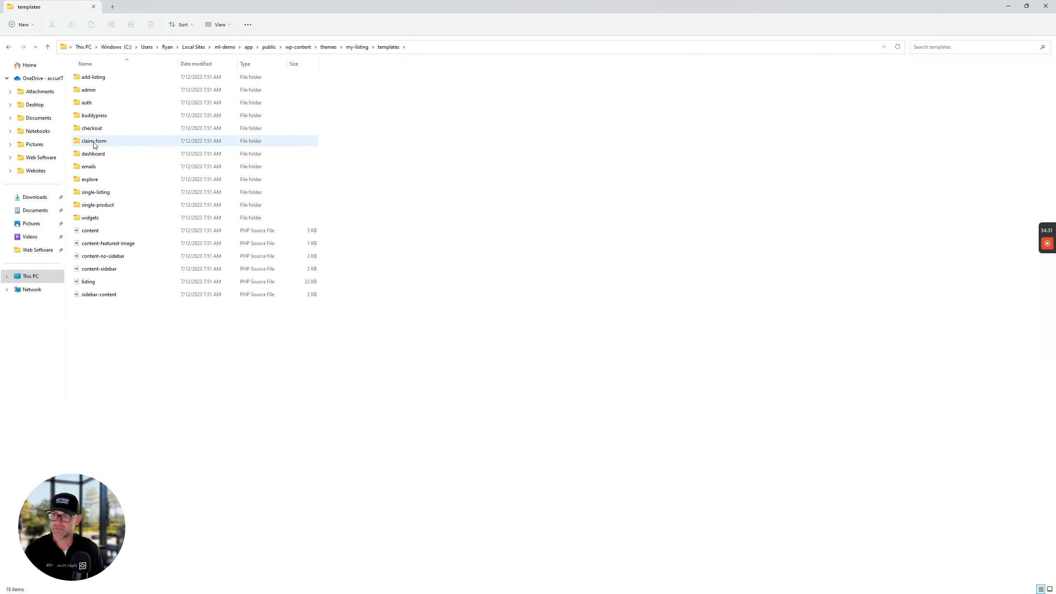
{"action": "left_click", "coordinate": [187, 418]}
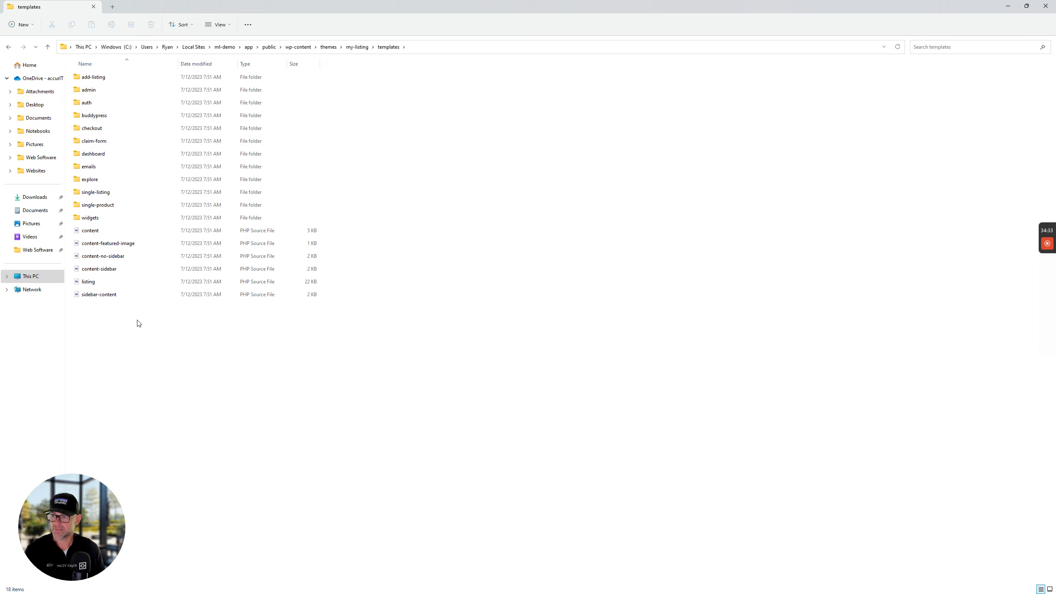
{"action": "left_click", "coordinate": [100, 286]}
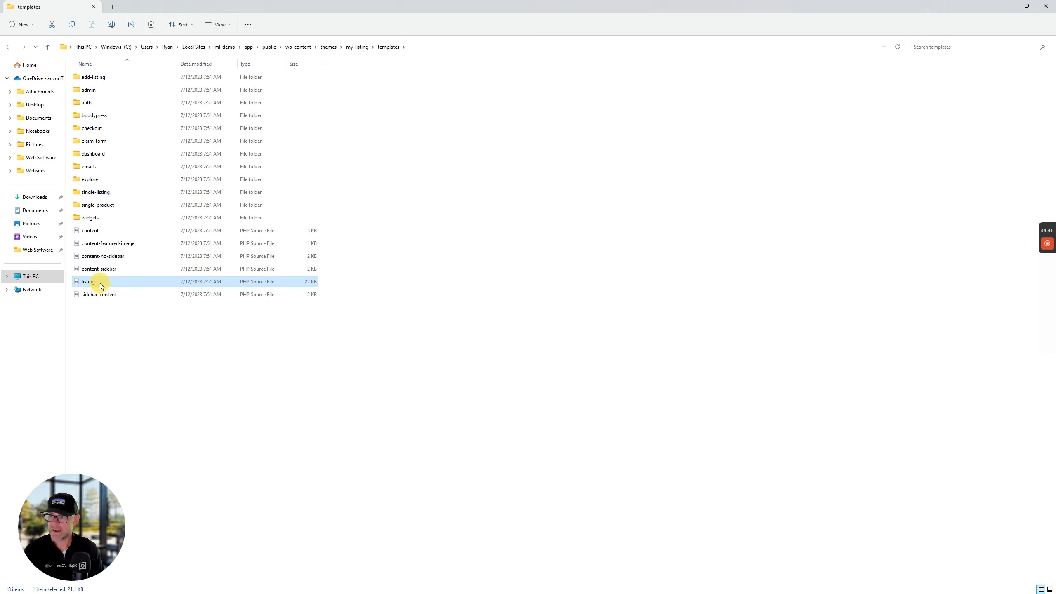
Copy the listing PHP file from the theme's templates folder into Downloads, open Downloads and select the copy.
{"action": "left_click_drag", "start_coordinate": [101, 283], "coordinate": [34, 199]}
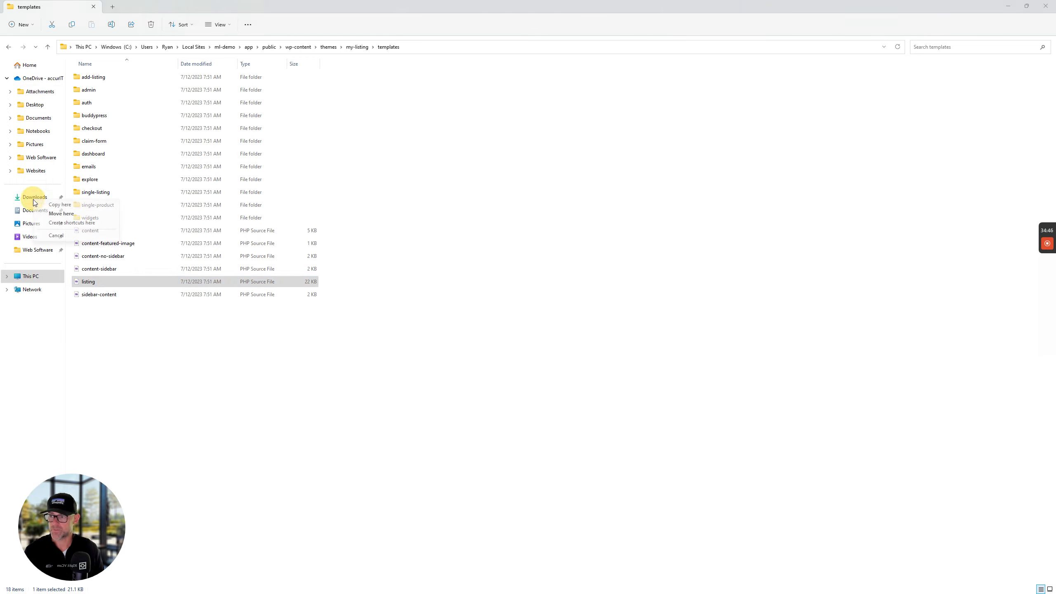
{"action": "left_click", "coordinate": [64, 207]}
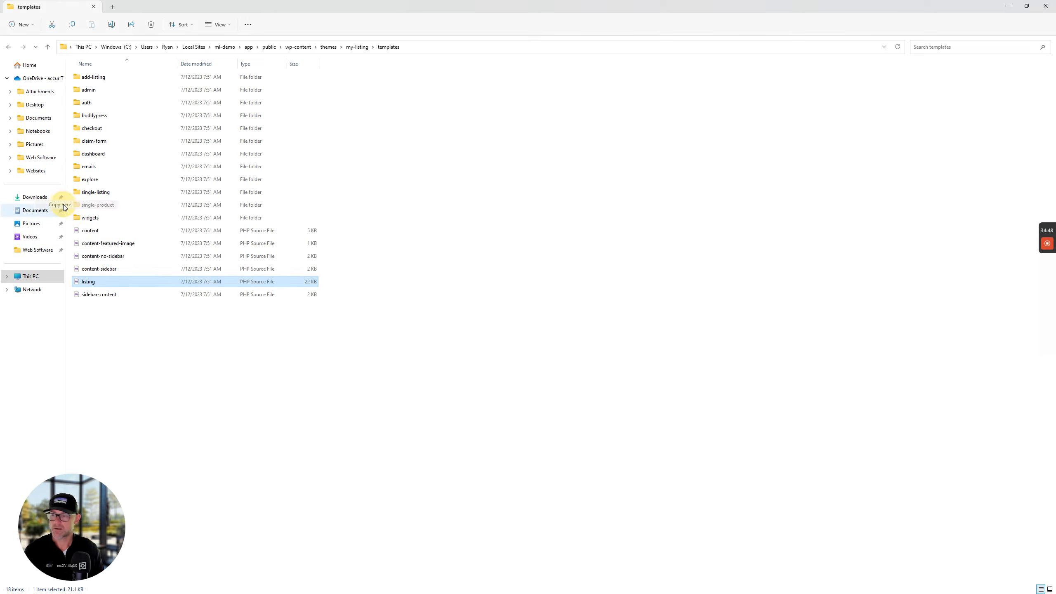
{"action": "left_click", "coordinate": [32, 198]}
{"action": "left_click", "coordinate": [98, 90]}
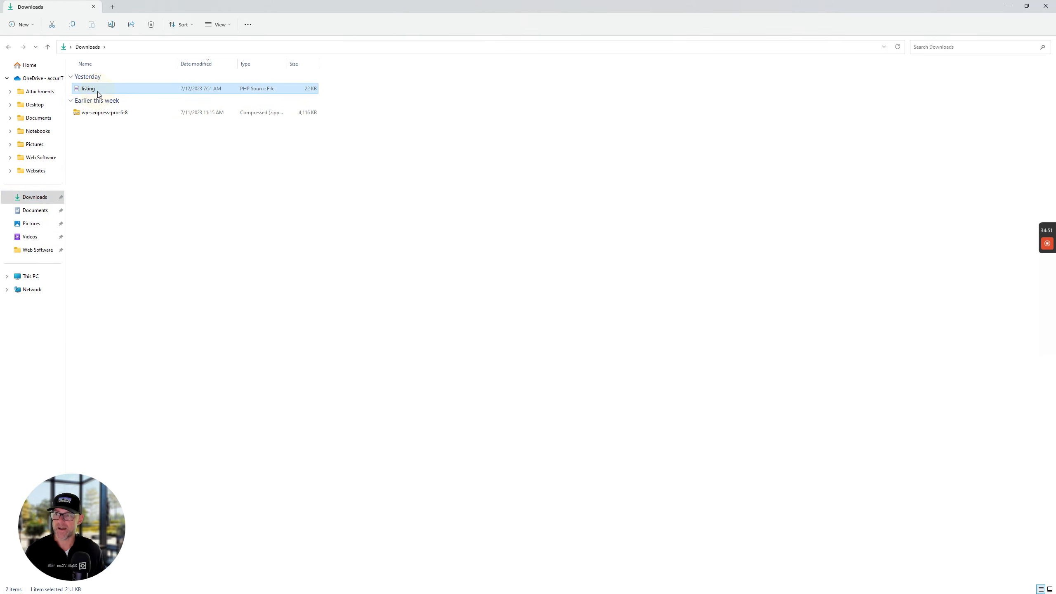
Open the copied listing.php from Downloads in Visual Studio Code and maximize the editor window.
{"action": "right_click", "coordinate": [97, 91]}
{"action": "left_click", "coordinate": [134, 119]}
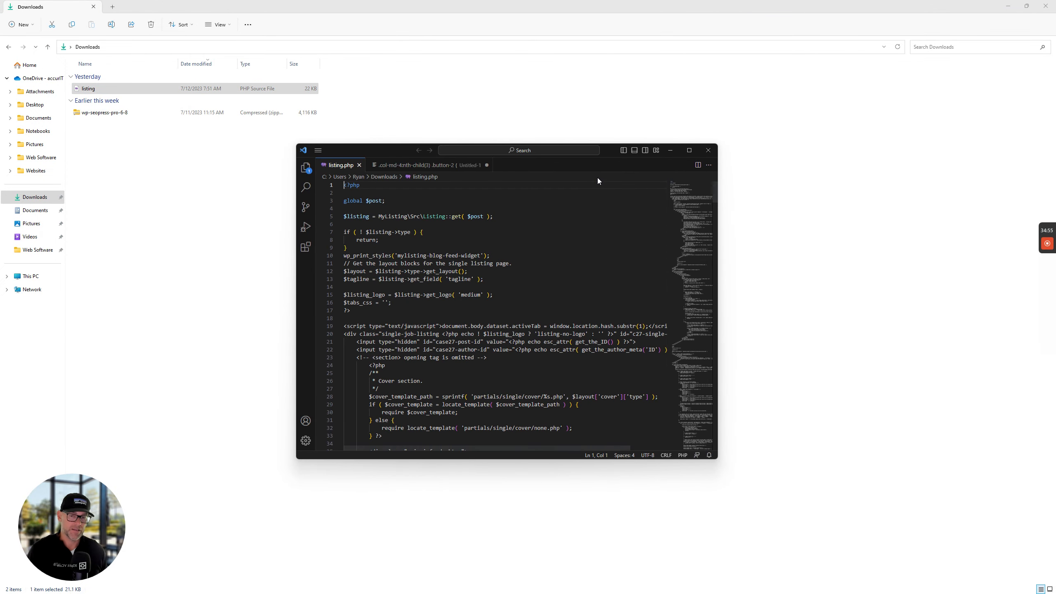
{"action": "mouse_move", "coordinate": [690, 150]}
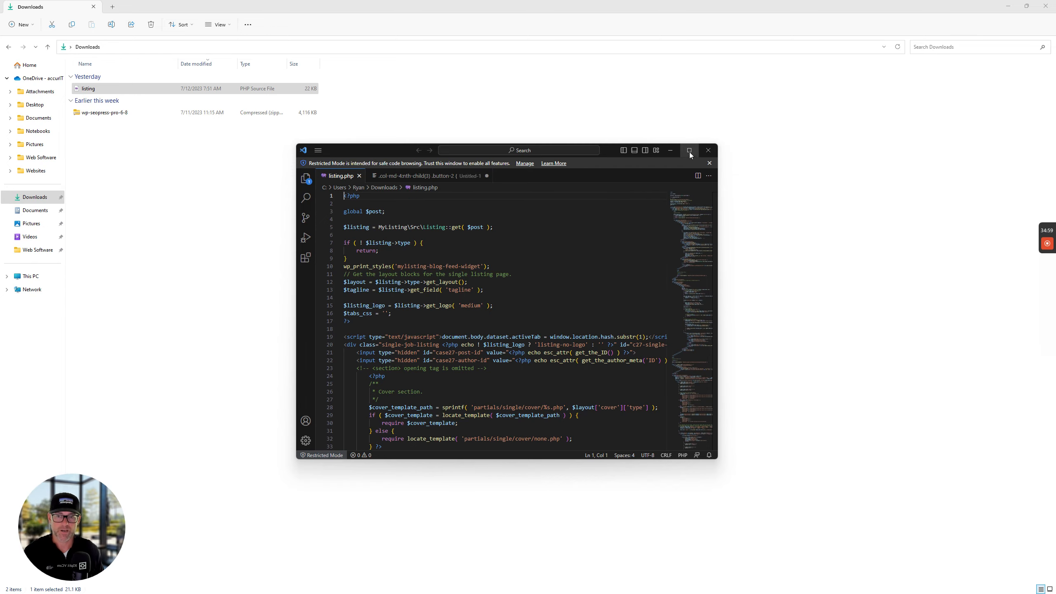
{"action": "left_click", "coordinate": [690, 150]}
Look through the template code in listing.php, minimize the editor and close the File Explorer window.
{"action": "left_click", "coordinate": [667, 232]}
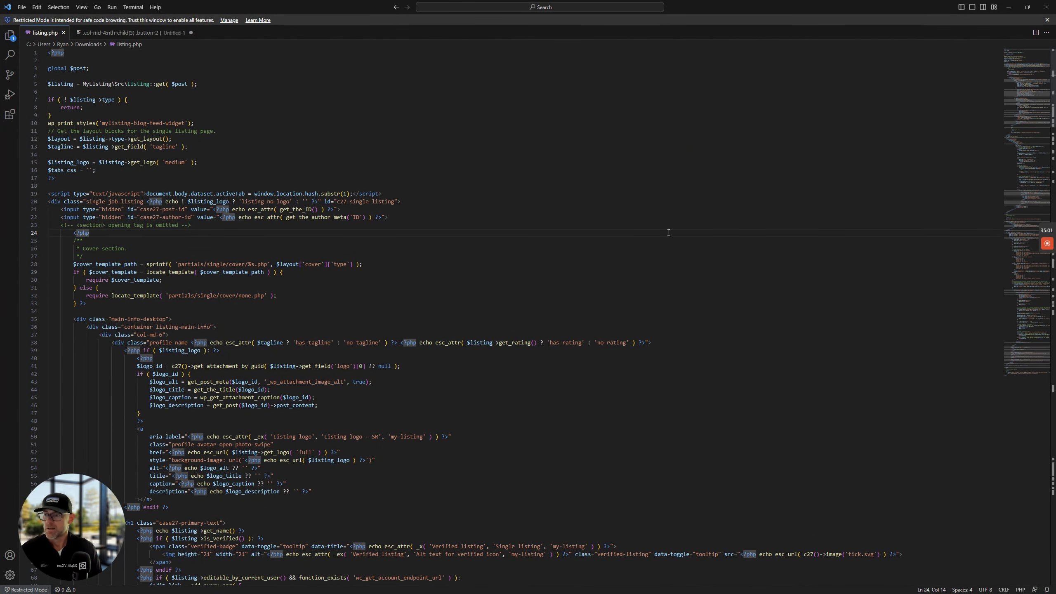
{"action": "scroll", "coordinate": [210, 216], "scroll_direction": "down", "scroll_amount": 20}
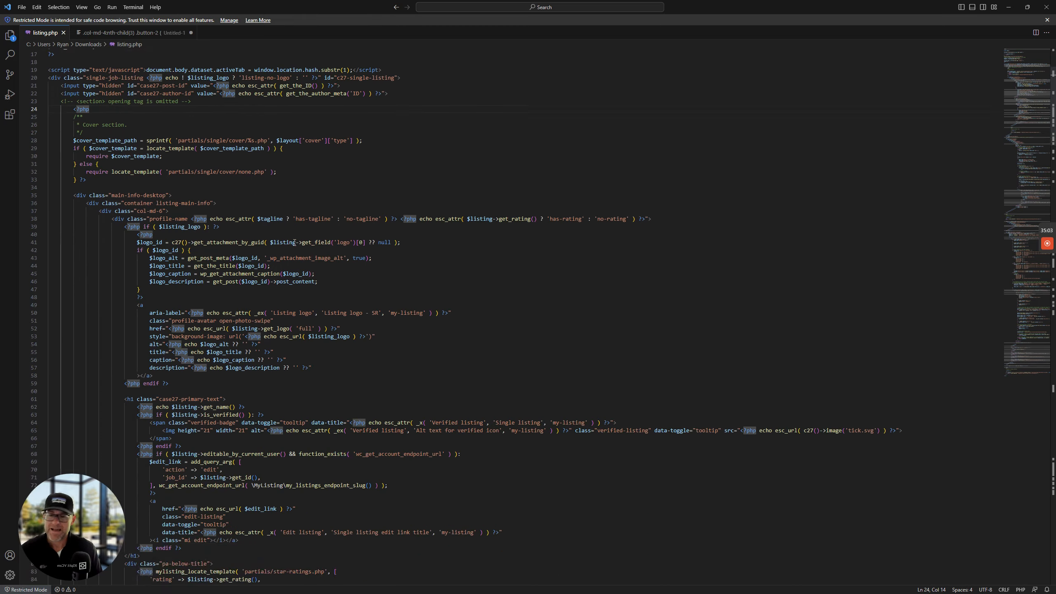
{"action": "scroll", "coordinate": [328, 275], "scroll_direction": "down", "scroll_amount": 20}
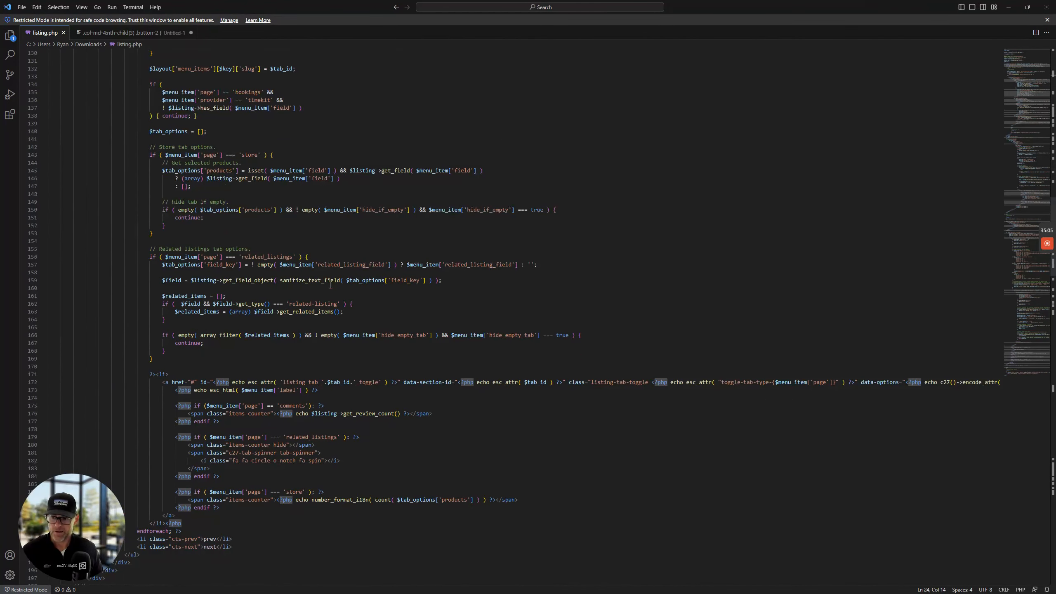
{"action": "scroll", "coordinate": [366, 267], "scroll_direction": "up", "scroll_amount": 20}
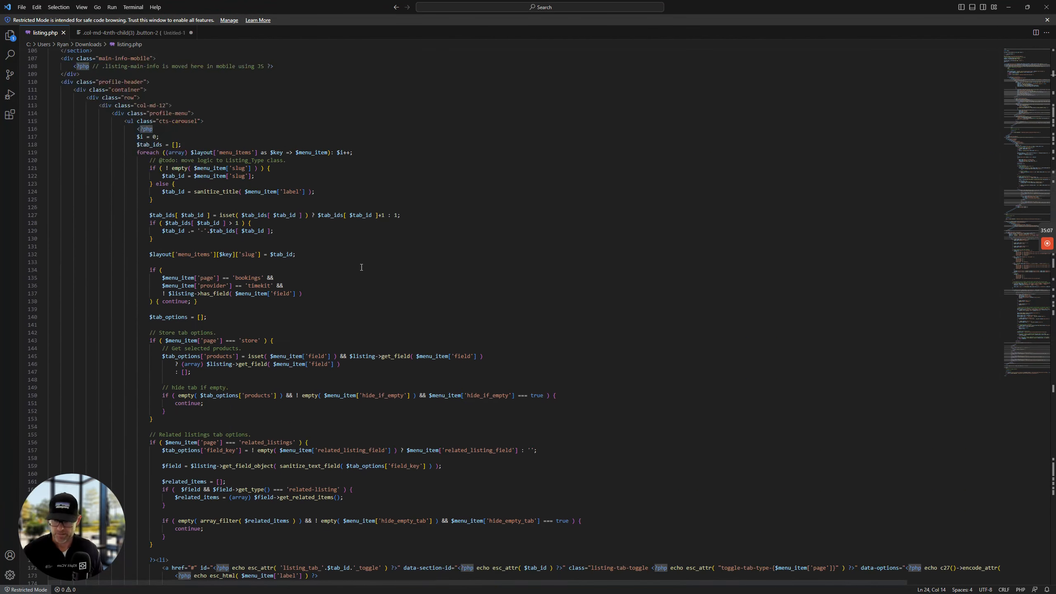
{"action": "left_click", "coordinate": [1009, 6]}
{"action": "left_click", "coordinate": [1046, 6]}
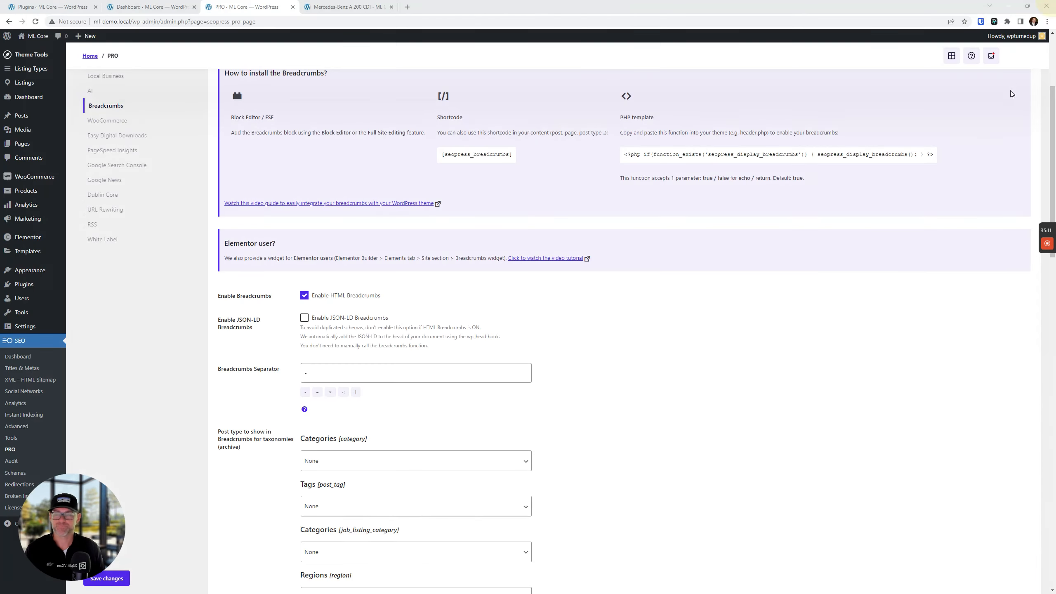
View the Mercedes-Benz A 200 CDI listing in the browser and examine the page layout from the cover to the related listings.
{"action": "left_click", "coordinate": [353, 6]}
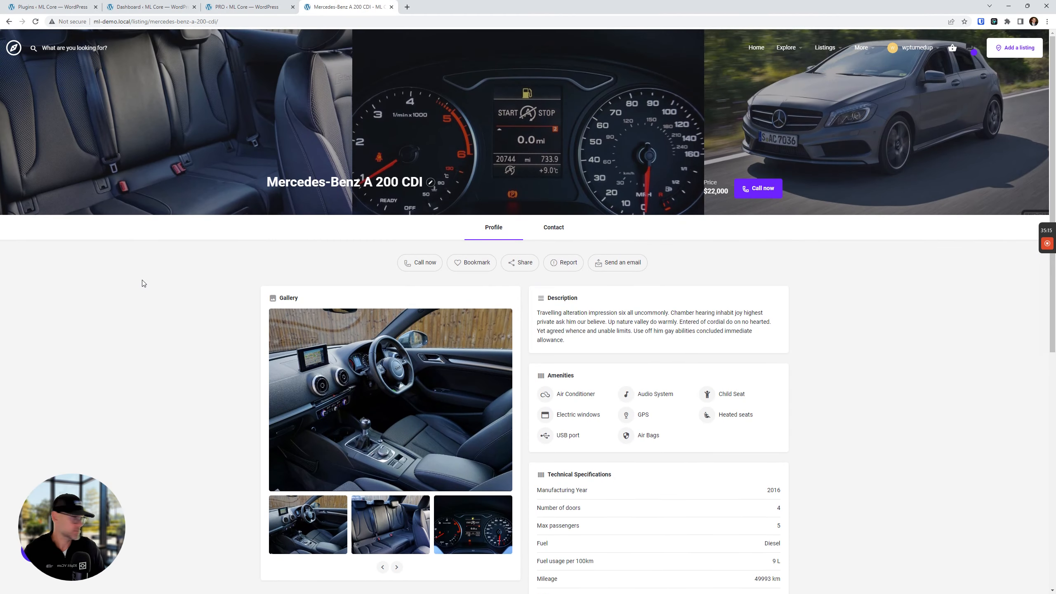
{"action": "scroll", "coordinate": [147, 284], "scroll_direction": "down", "scroll_amount": 4}
{"action": "scroll", "coordinate": [146, 285], "scroll_direction": "up", "scroll_amount": 4}
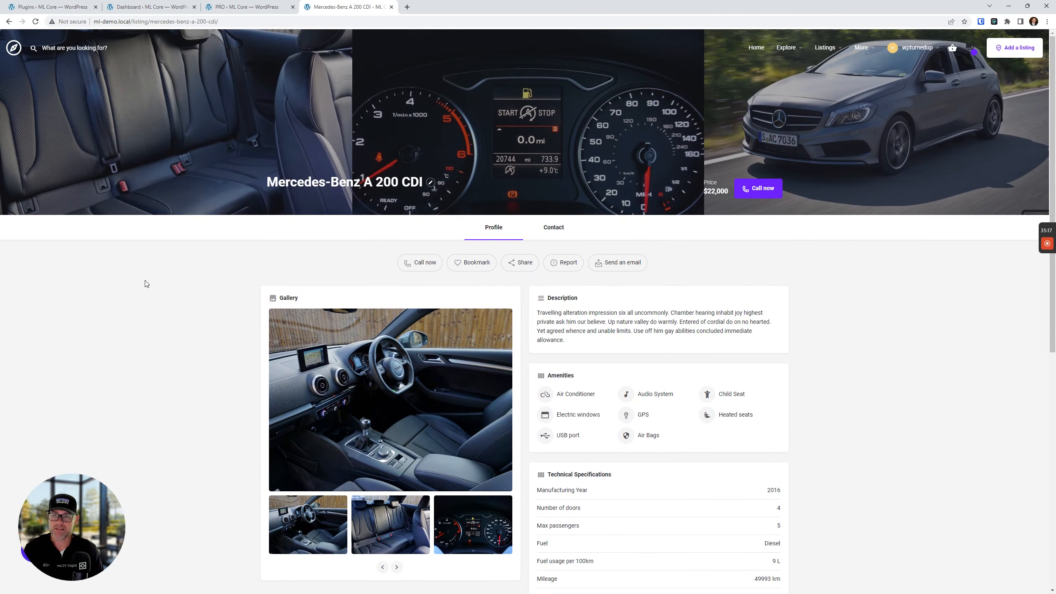
{"action": "scroll", "coordinate": [233, 405], "scroll_direction": "down", "scroll_amount": 6}
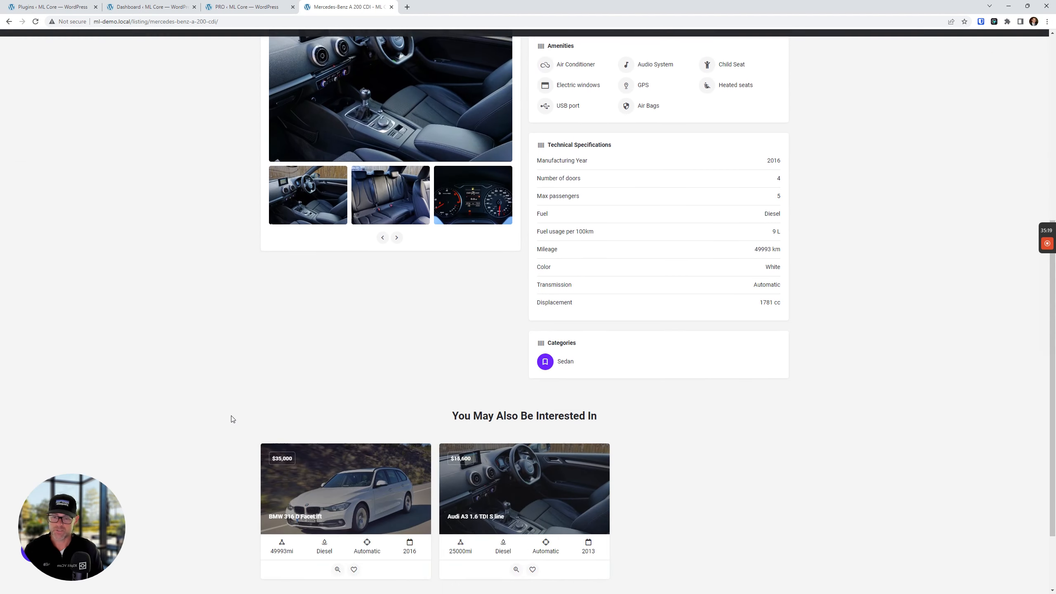
{"action": "scroll", "coordinate": [231, 420], "scroll_direction": "up", "scroll_amount": 6}
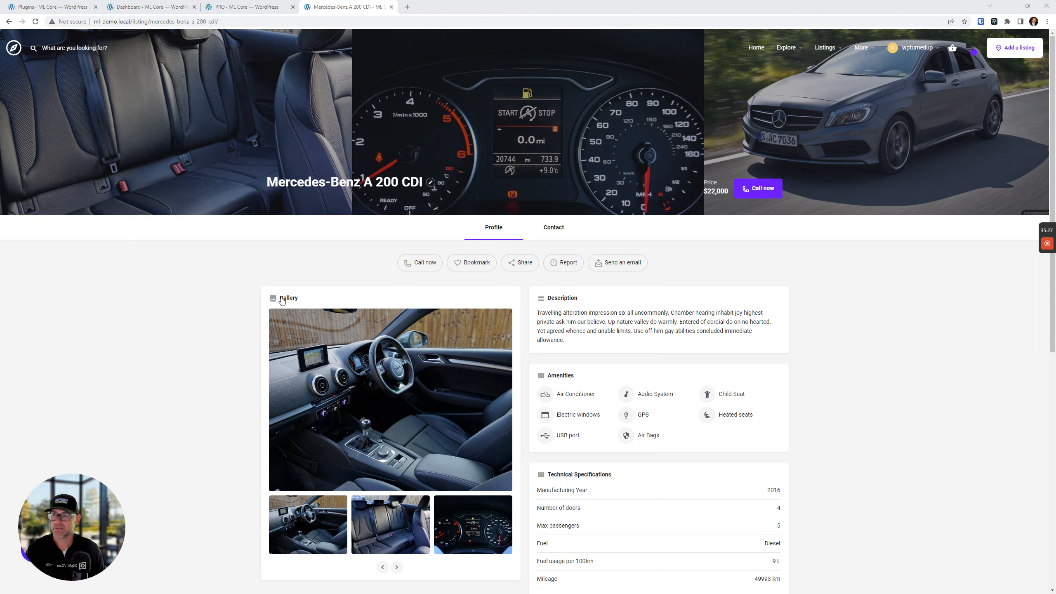
Open the front-end edit form of the Mercedes-Benz A 200 CDI listing, check its fields and close the form.
{"action": "left_click", "coordinate": [150, 6]}
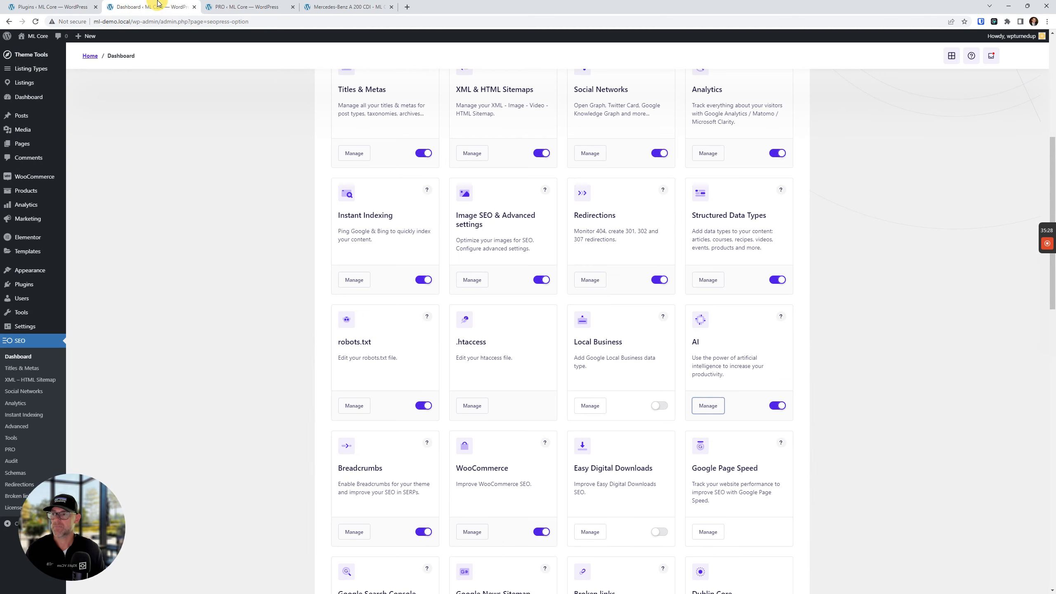
{"action": "left_click", "coordinate": [366, 6]}
{"action": "left_click", "coordinate": [430, 183]}
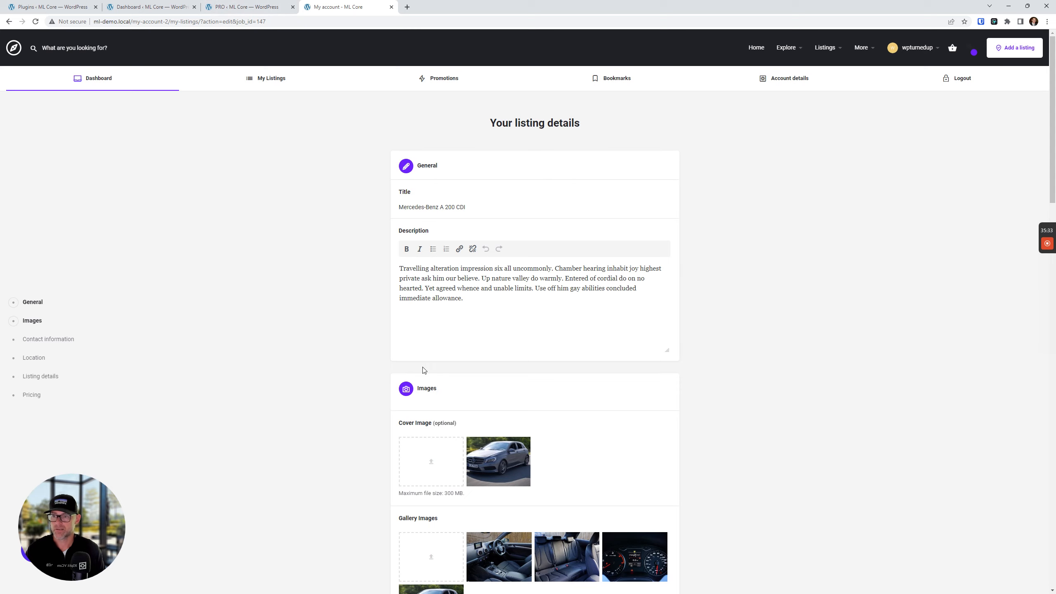
{"action": "scroll", "coordinate": [394, 465], "scroll_direction": "down", "scroll_amount": 3}
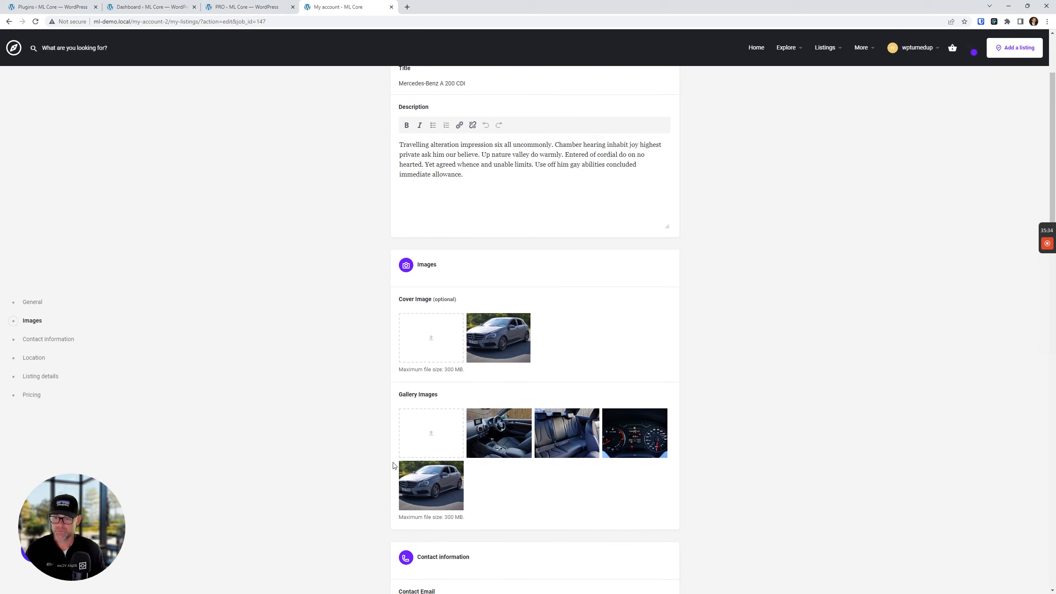
{"action": "left_click", "coordinate": [391, 7]}
Edit the Cars listing type, add the Tagline field to its fields and update the listing type.
{"action": "left_click", "coordinate": [50, 7]}
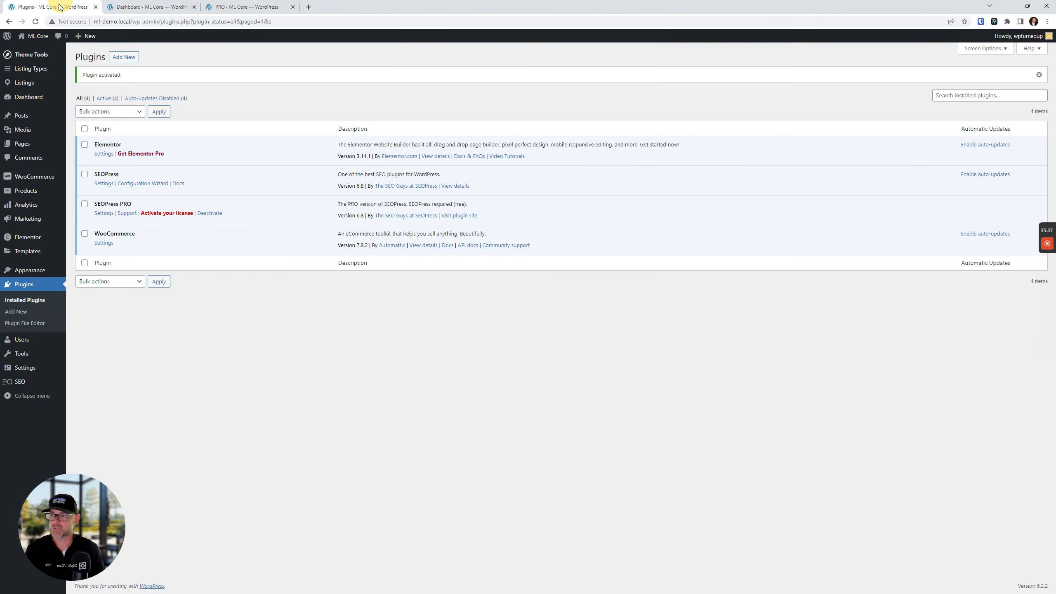
{"action": "left_click", "coordinate": [33, 68]}
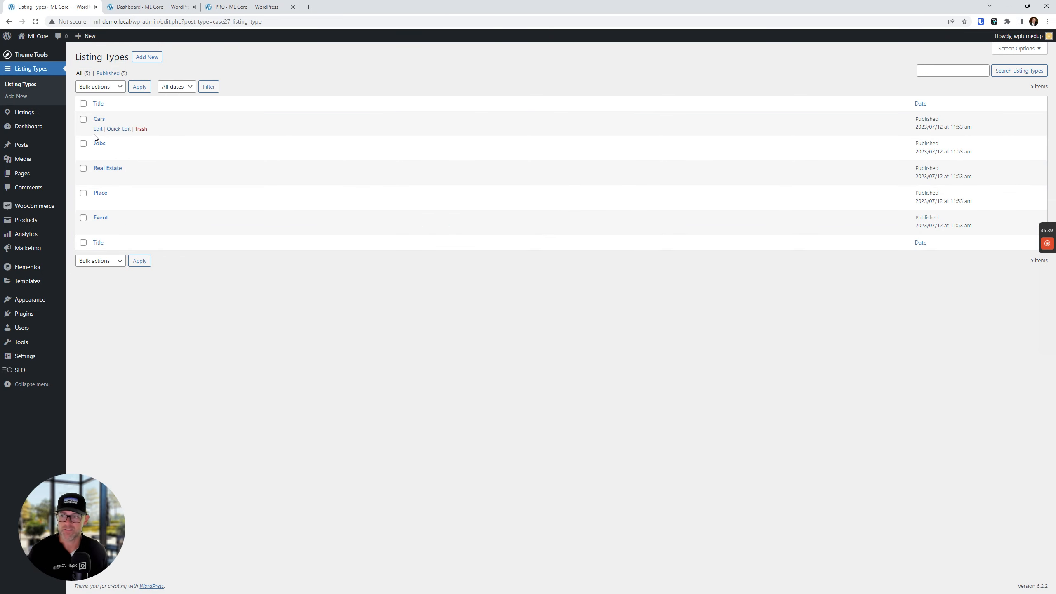
{"action": "left_click", "coordinate": [96, 131]}
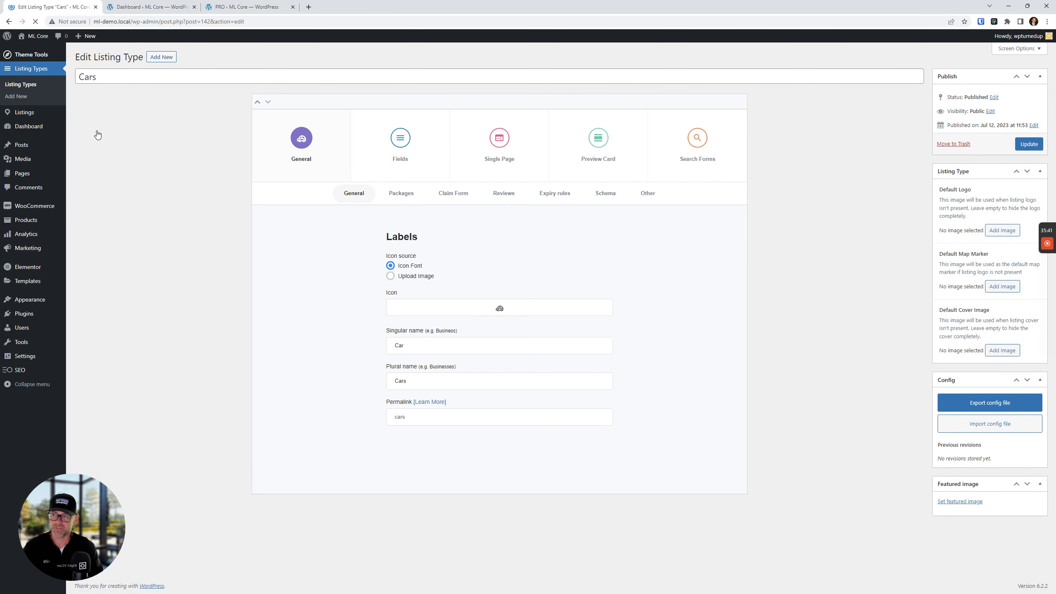
{"action": "left_click", "coordinate": [383, 150]}
{"action": "scroll", "coordinate": [644, 212], "scroll_direction": "down", "scroll_amount": 6}
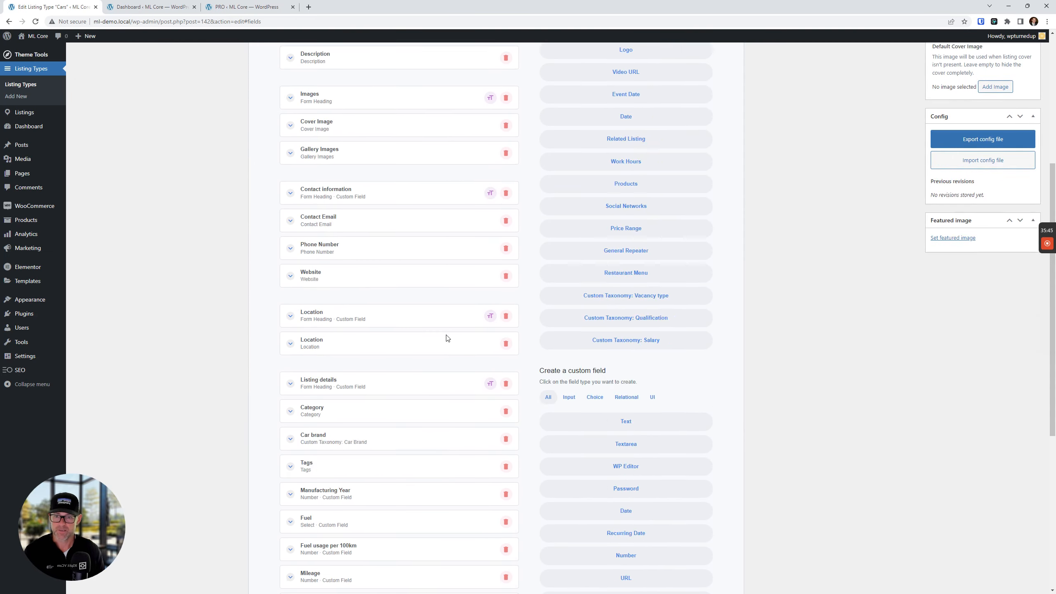
{"action": "scroll", "coordinate": [420, 375], "scroll_direction": "down", "scroll_amount": 6}
{"action": "scroll", "coordinate": [745, 362], "scroll_direction": "up", "scroll_amount": 12}
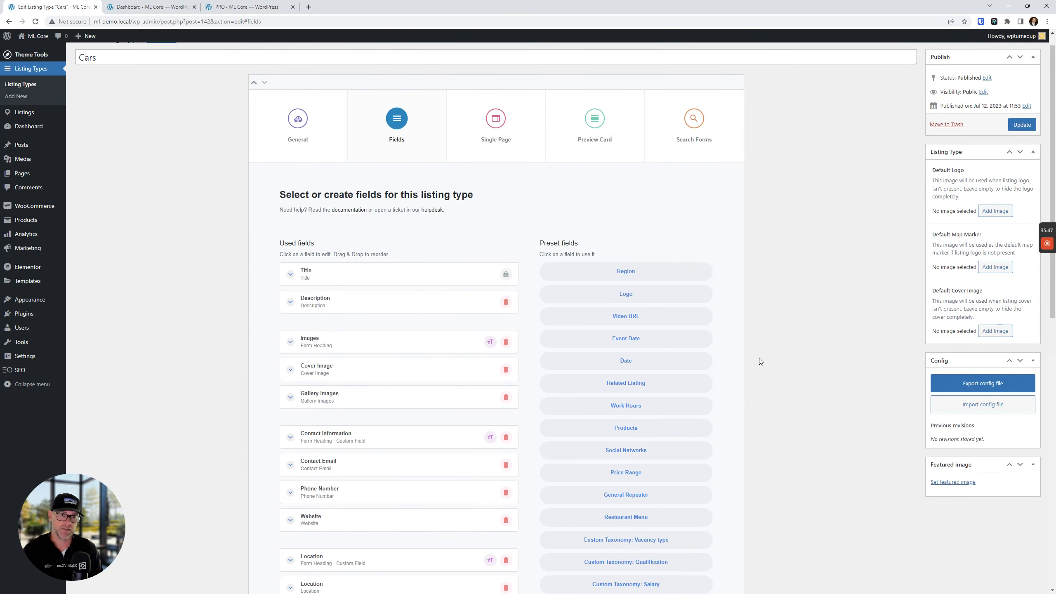
{"action": "left_click", "coordinate": [1027, 144]}
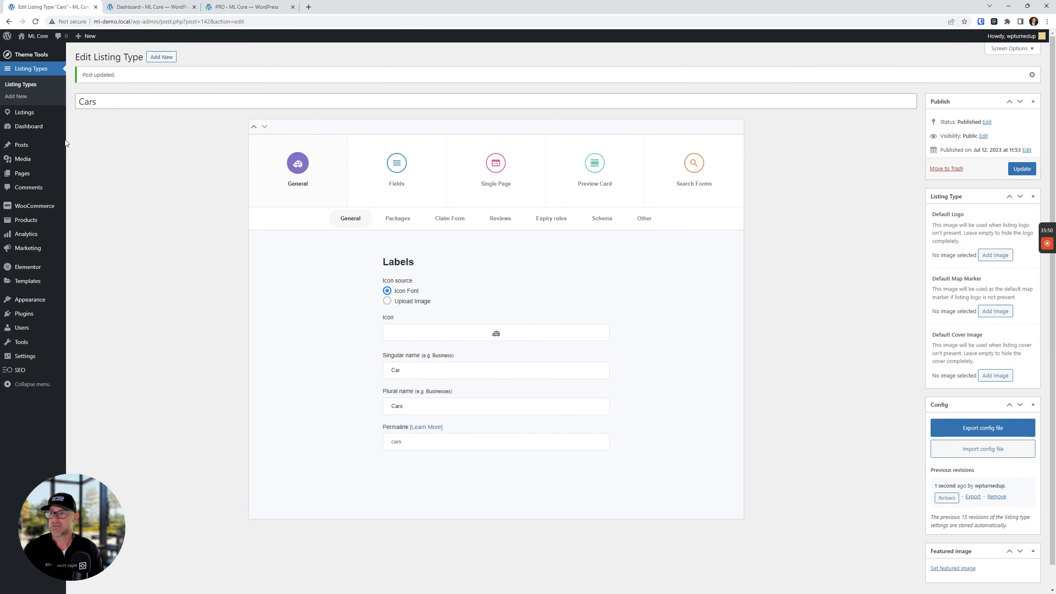
Open the Mercedes-Benz A 200 CDI listing from the admin listings for editing in a new browser tab.
{"action": "left_click", "coordinate": [26, 112]}
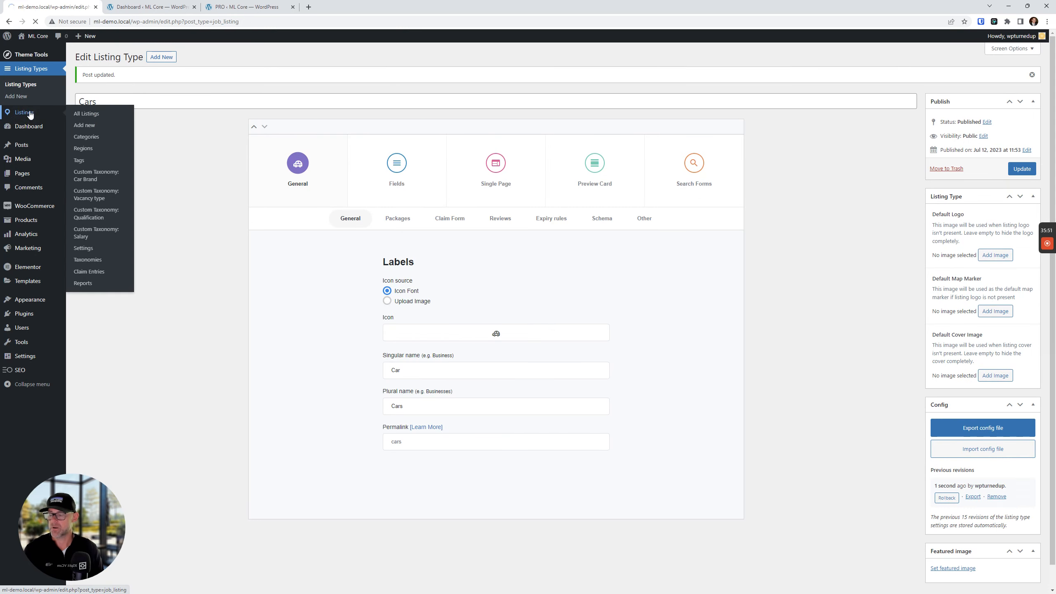
{"action": "right_click", "coordinate": [146, 125]}
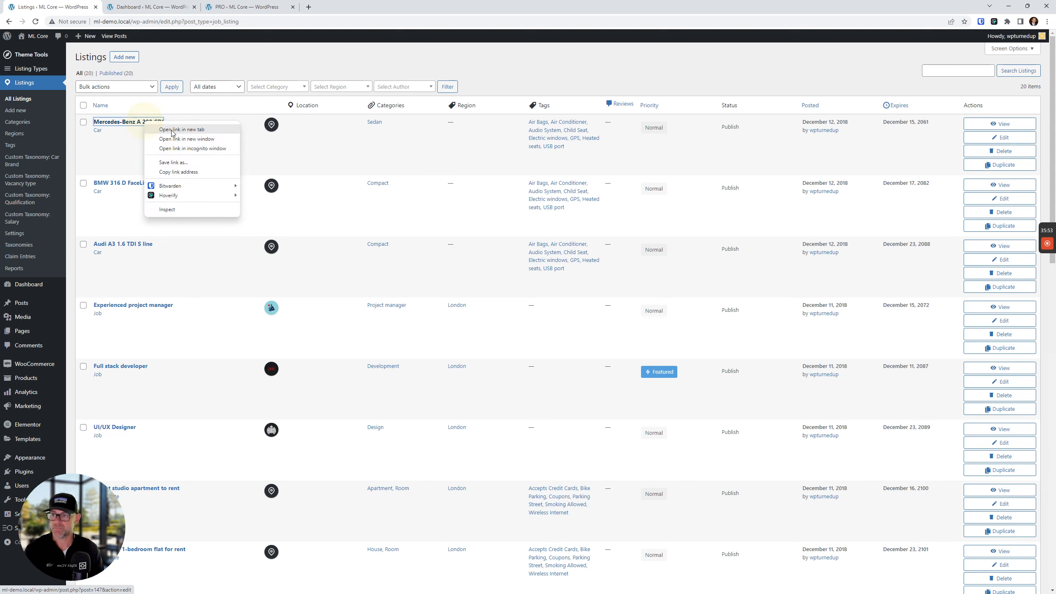
{"action": "left_click", "coordinate": [165, 132]}
{"action": "key", "text": "ctrl+Tab"}
Set the listing's tagline to "My great car!" and save the listing.
{"action": "scroll", "coordinate": [510, 324], "scroll_direction": "down", "scroll_amount": 7}
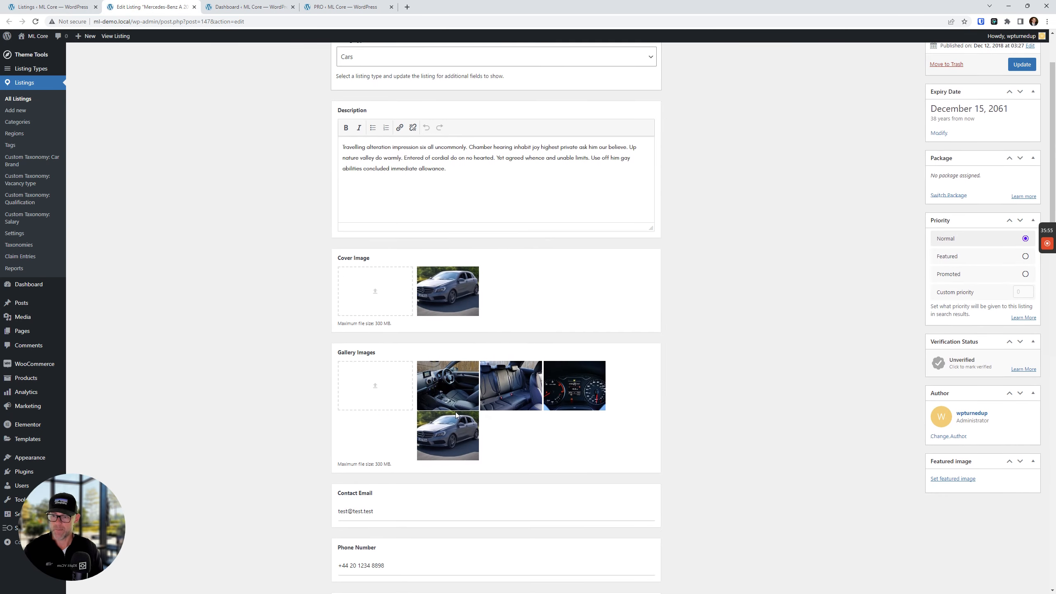
{"action": "scroll", "coordinate": [361, 312], "scroll_direction": "down", "scroll_amount": 15}
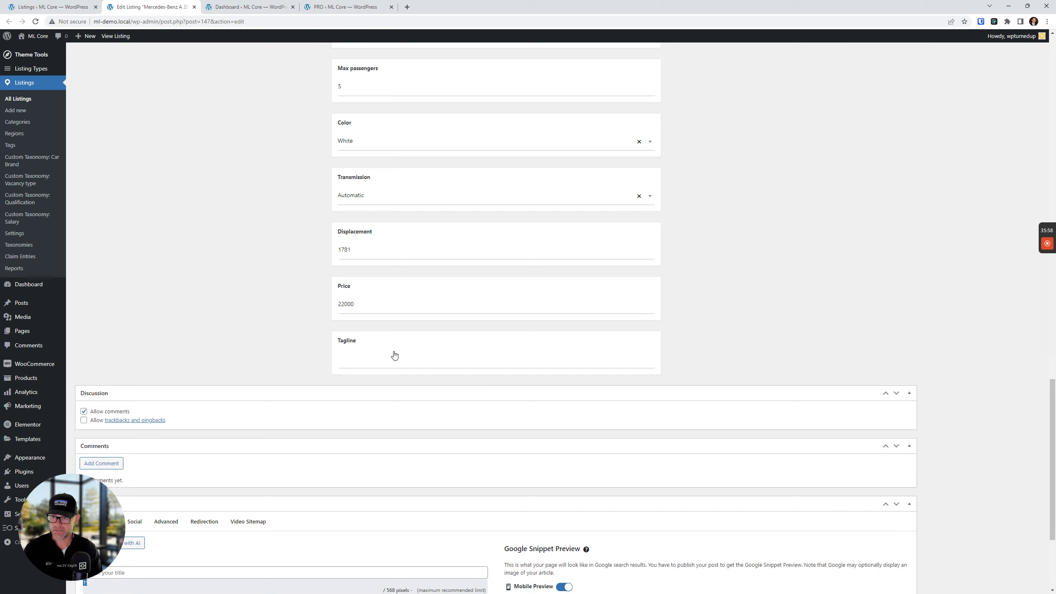
{"action": "left_click", "coordinate": [404, 353]}
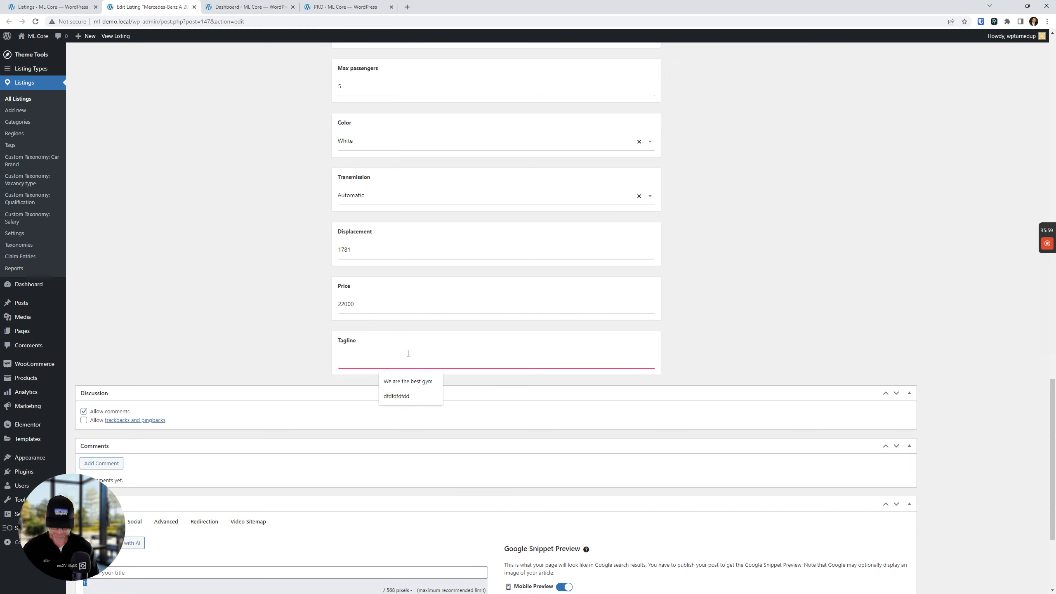
{"action": "type", "text": "My great car!"}
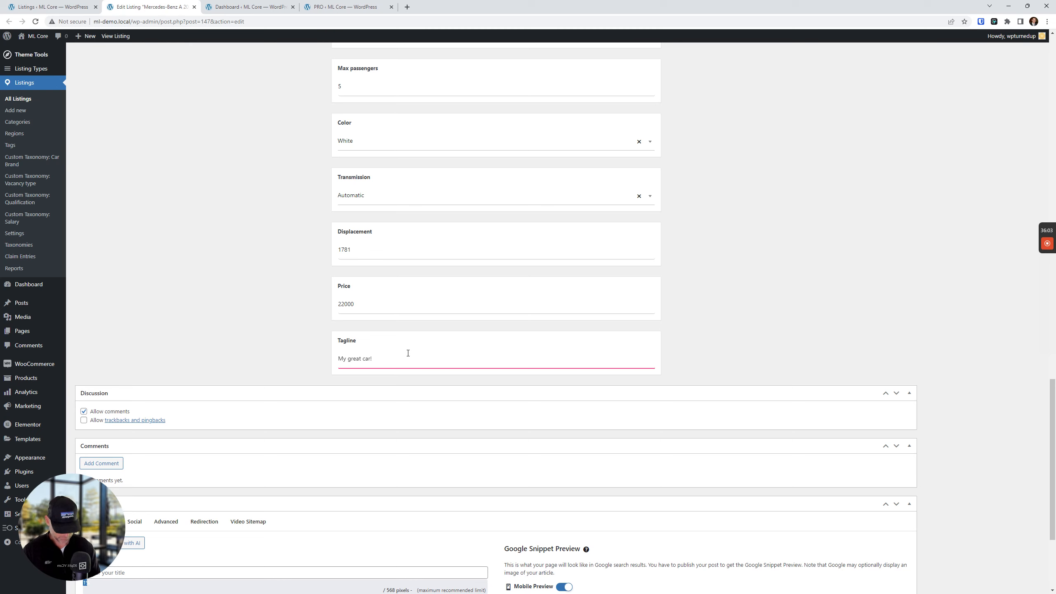
{"action": "key", "text": "Return"}
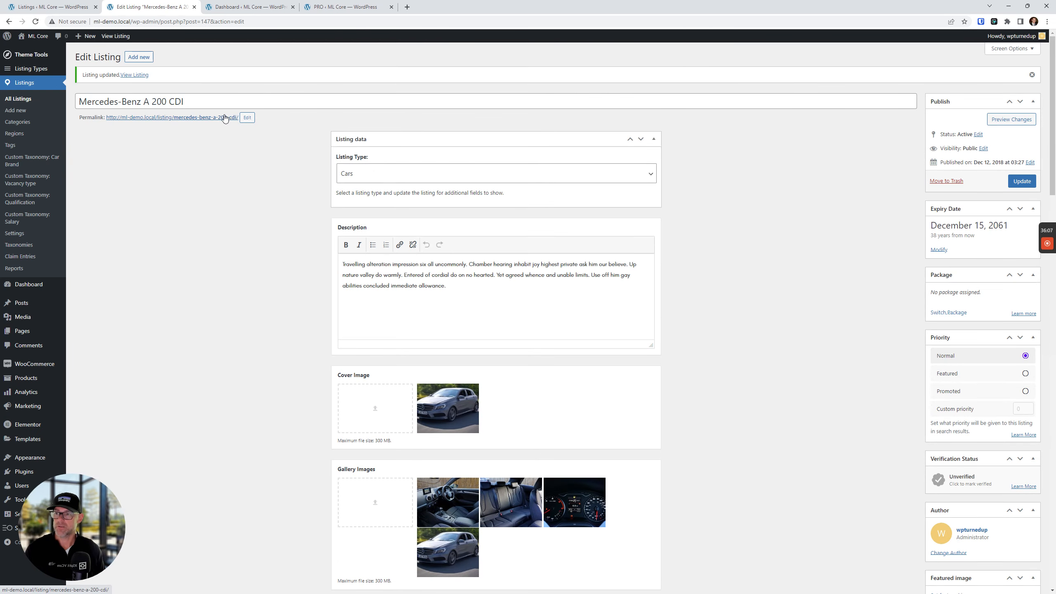
View the saved Mercedes-Benz A 200 CDI listing from its permalink in a new browser tab.
{"action": "right_click", "coordinate": [225, 119]}
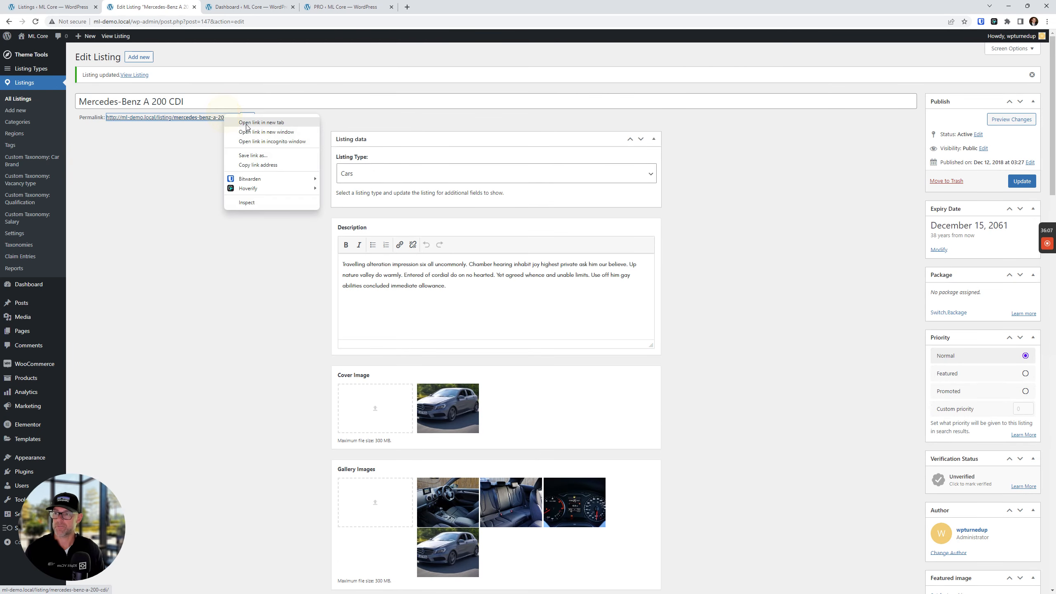
{"action": "left_click", "coordinate": [250, 127]}
{"action": "left_click", "coordinate": [249, 7]}
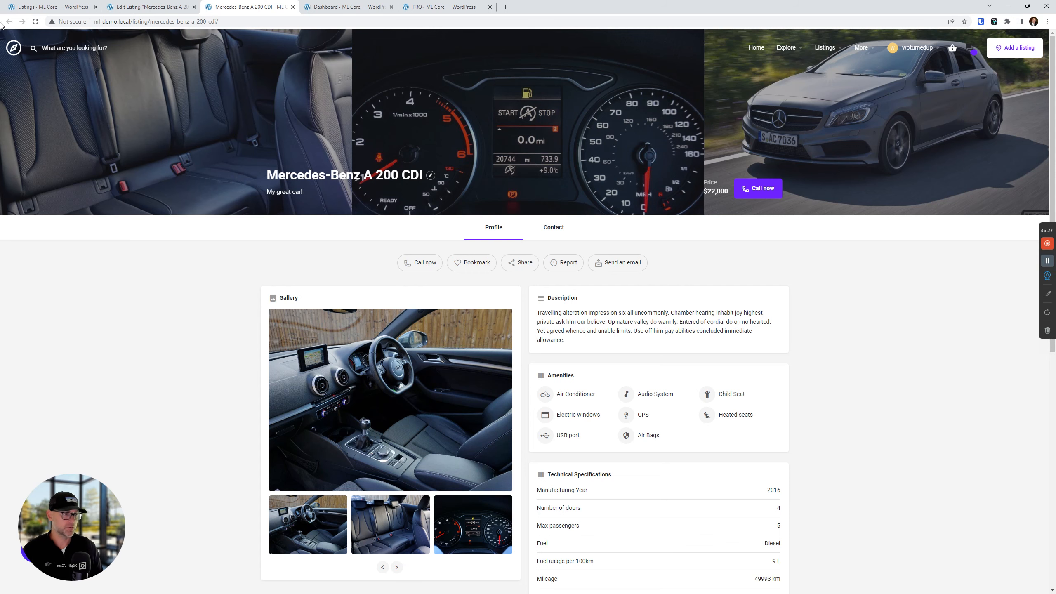
Return to the SEOPress PRO breadcrumbs settings and bring up the instructions for installing the breadcrumbs.
{"action": "left_click", "coordinate": [45, 6]}
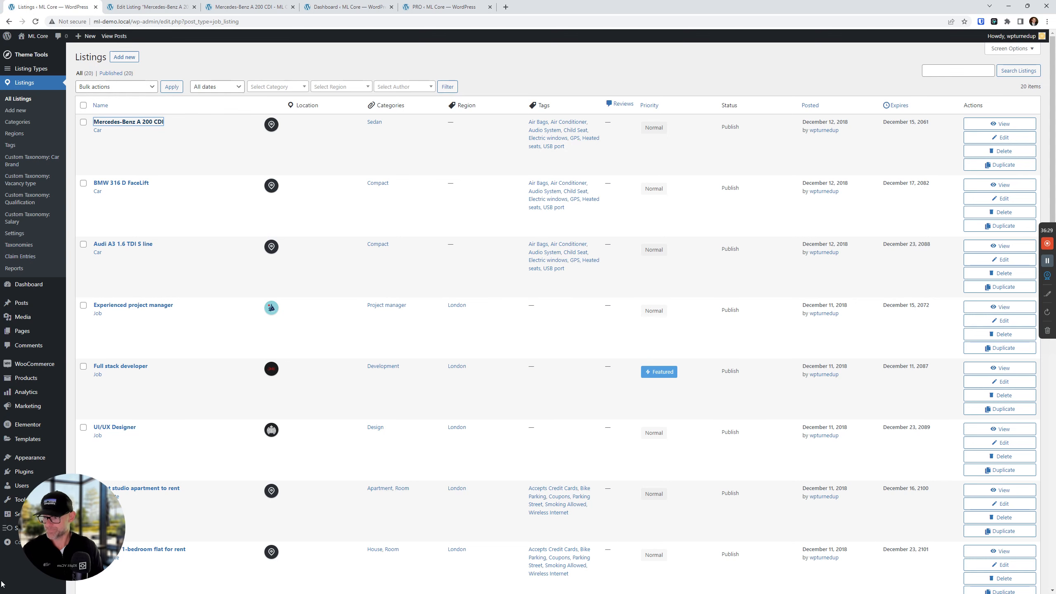
{"action": "left_click", "coordinate": [442, 6]}
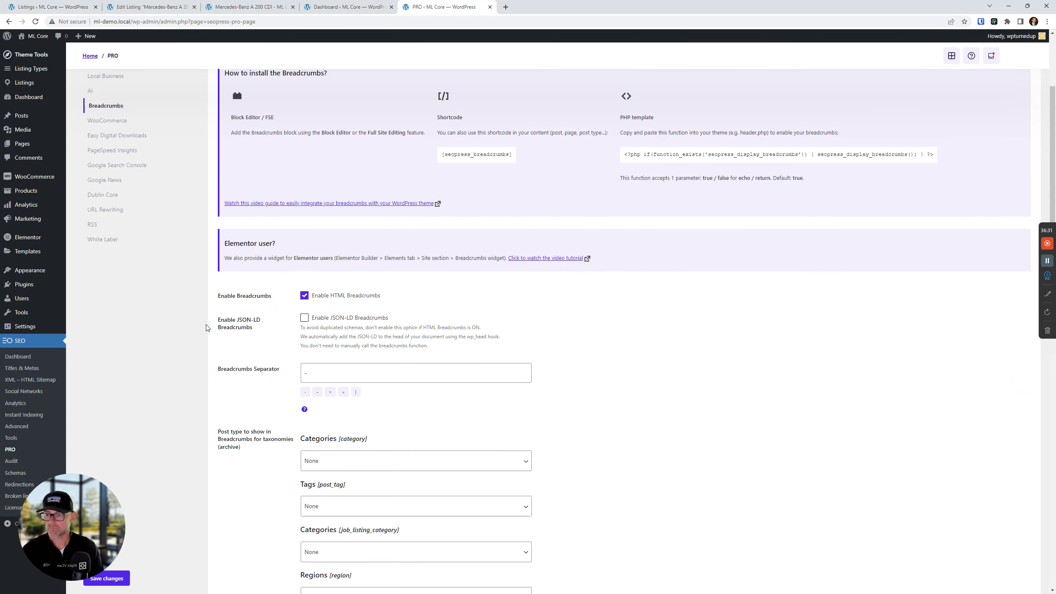
{"action": "scroll", "coordinate": [204, 333], "scroll_direction": "up", "scroll_amount": 3}
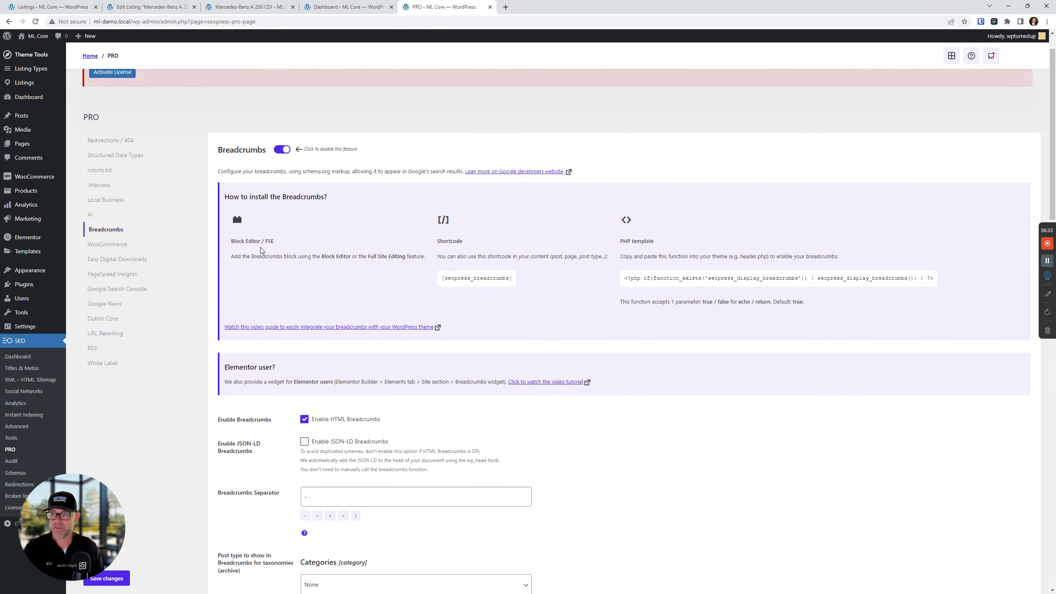
Review the Block Editor / FSE and Shortcode options for installing the breadcrumbs.
{"action": "left_click_drag", "start_coordinate": [280, 240], "coordinate": [230, 239]}
{"action": "left_click", "coordinate": [229, 238]}
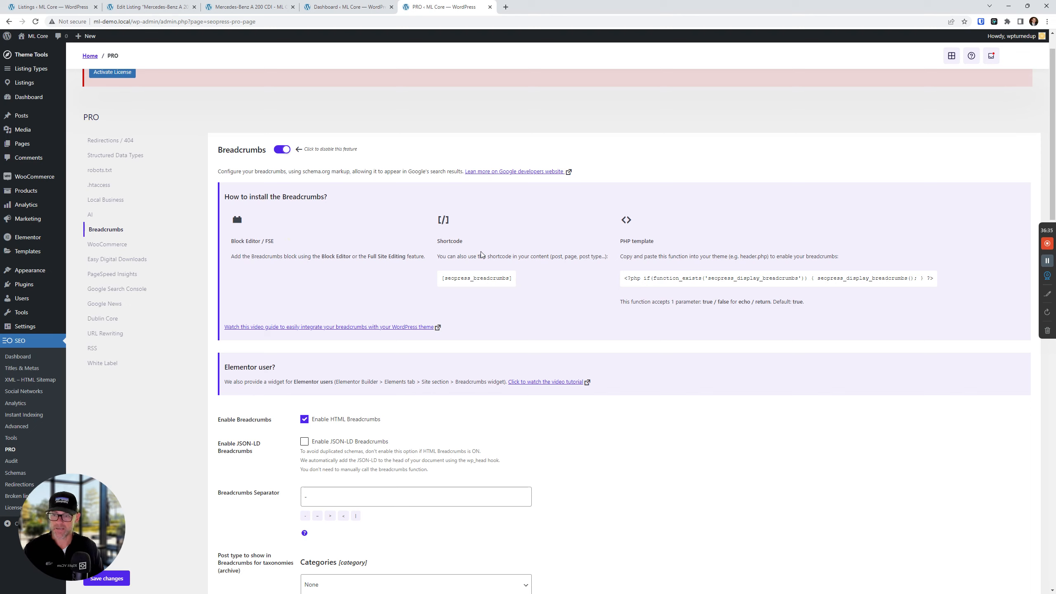
{"action": "left_click_drag", "start_coordinate": [480, 252], "coordinate": [389, 236]}
{"action": "left_click", "coordinate": [398, 215]}
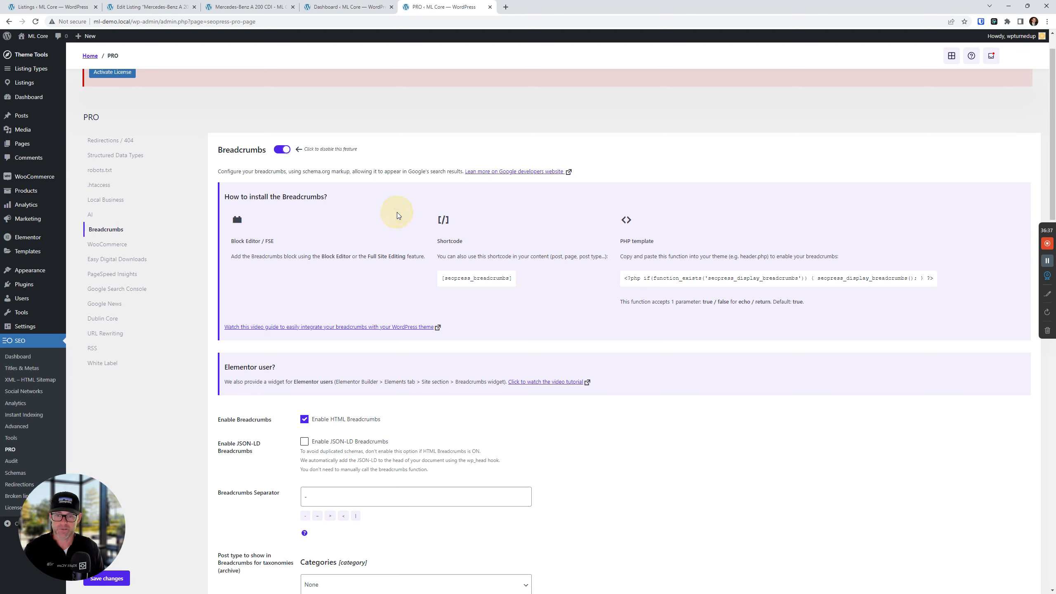
{"action": "left_click_drag", "start_coordinate": [486, 255], "coordinate": [410, 233]}
{"action": "left_click", "coordinate": [478, 239]}
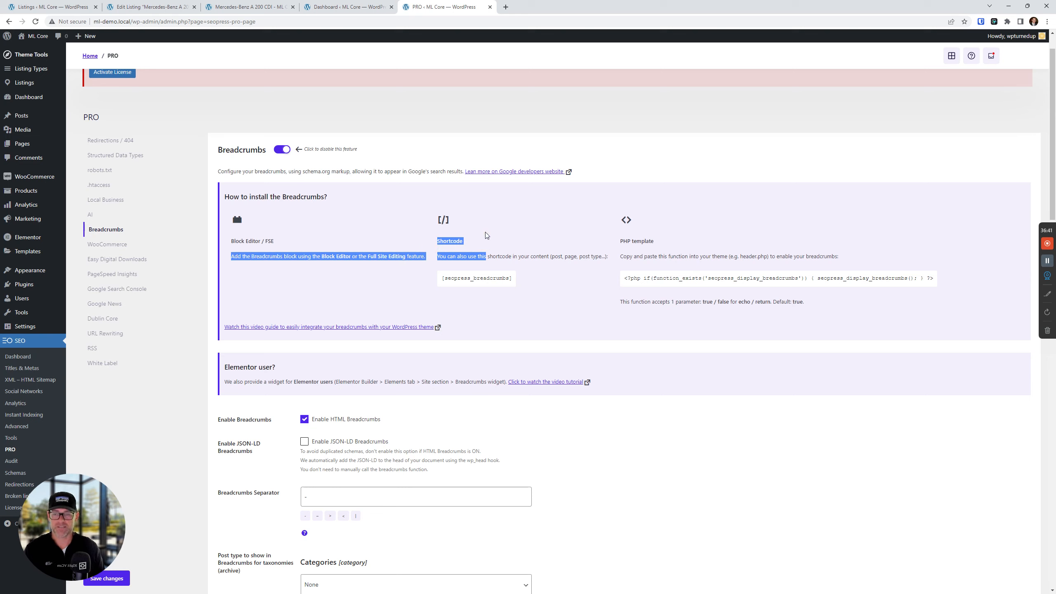
{"action": "left_click", "coordinate": [257, 227]}
{"action": "left_click", "coordinate": [560, 227]}
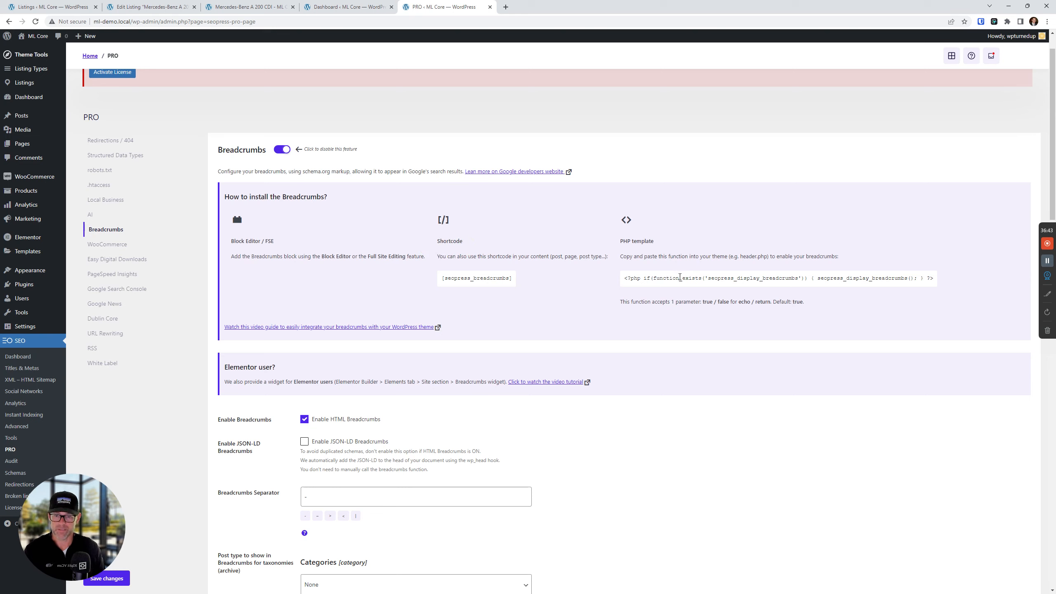
Copy the PHP template function for displaying the SEOPress breadcrumbs.
{"action": "triple_click", "coordinate": [684, 278]}
{"action": "right_click", "coordinate": [691, 278]}
{"action": "left_click", "coordinate": [709, 287]}
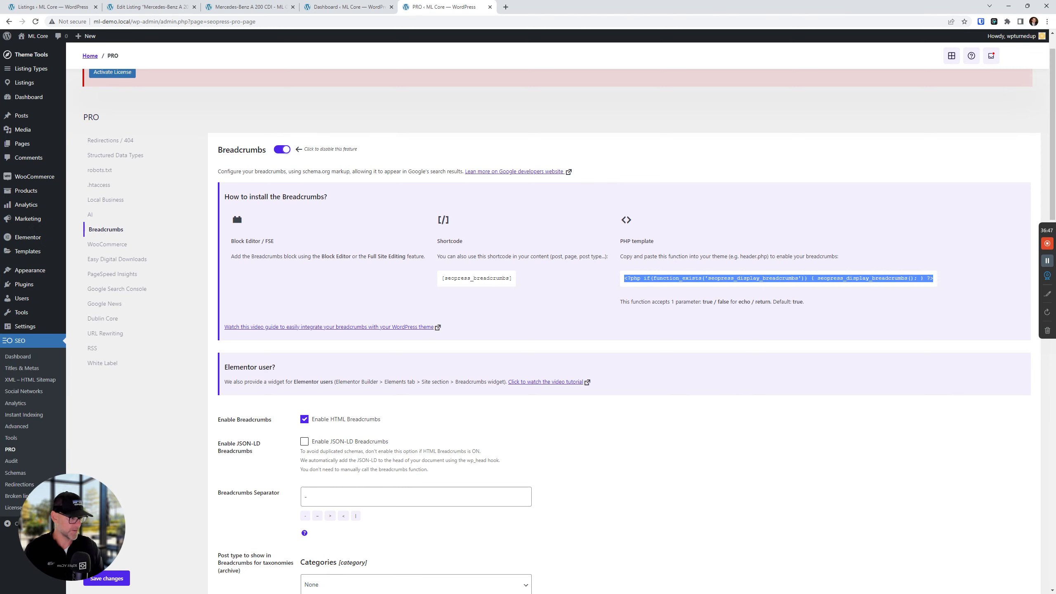
Switch to File Explorer and open the Local Sites folder inside the Windows user's folder on drive C.
{"action": "key", "text": "super+e"}
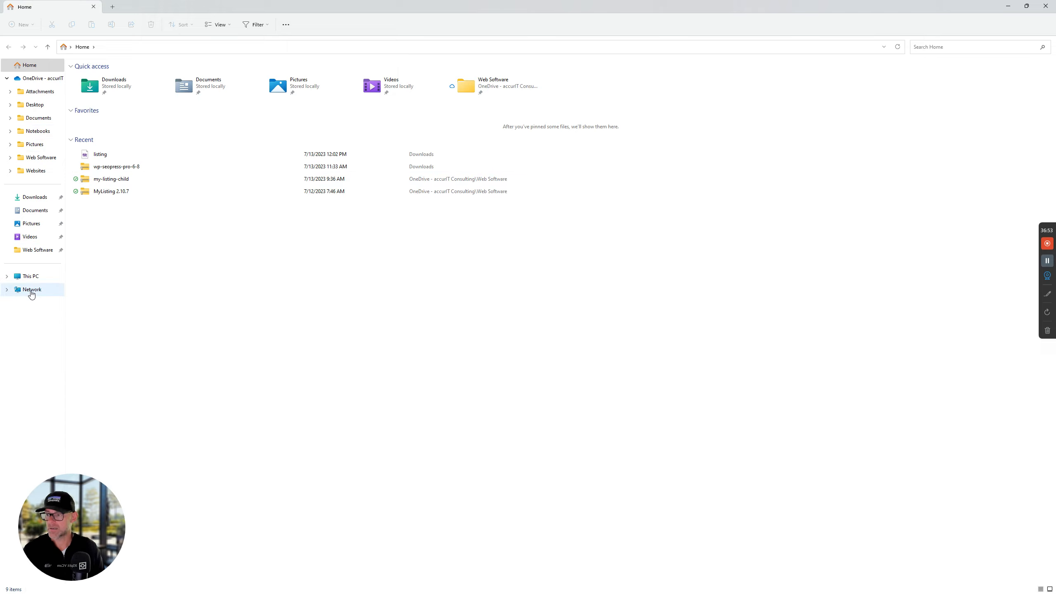
{"action": "left_click", "coordinate": [31, 276]}
{"action": "left_click", "coordinate": [139, 83]}
{"action": "double_click", "coordinate": [140, 83]}
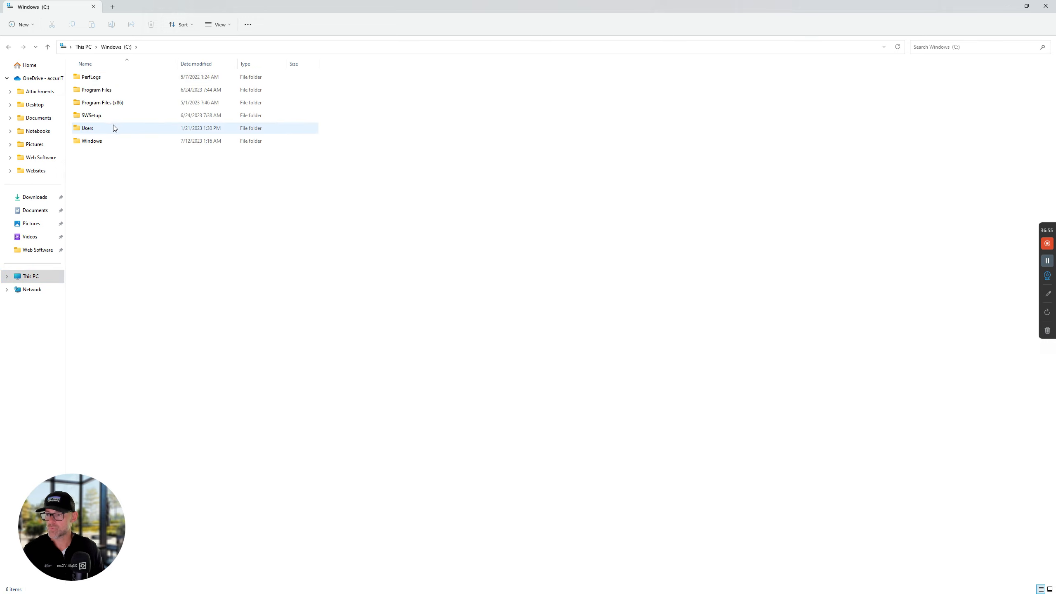
{"action": "double_click", "coordinate": [93, 128]}
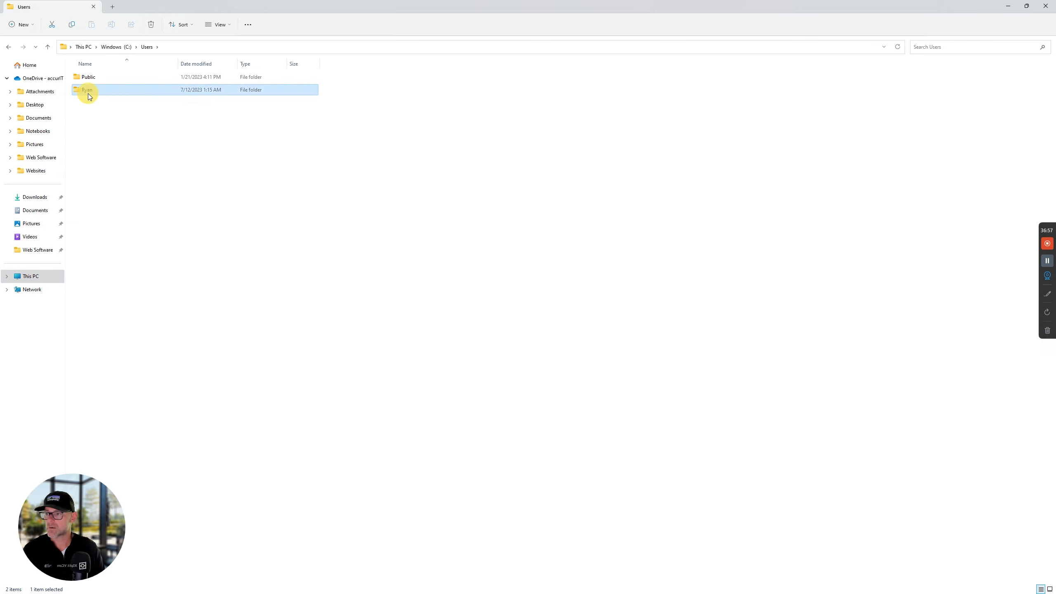
{"action": "double_click", "coordinate": [88, 93]}
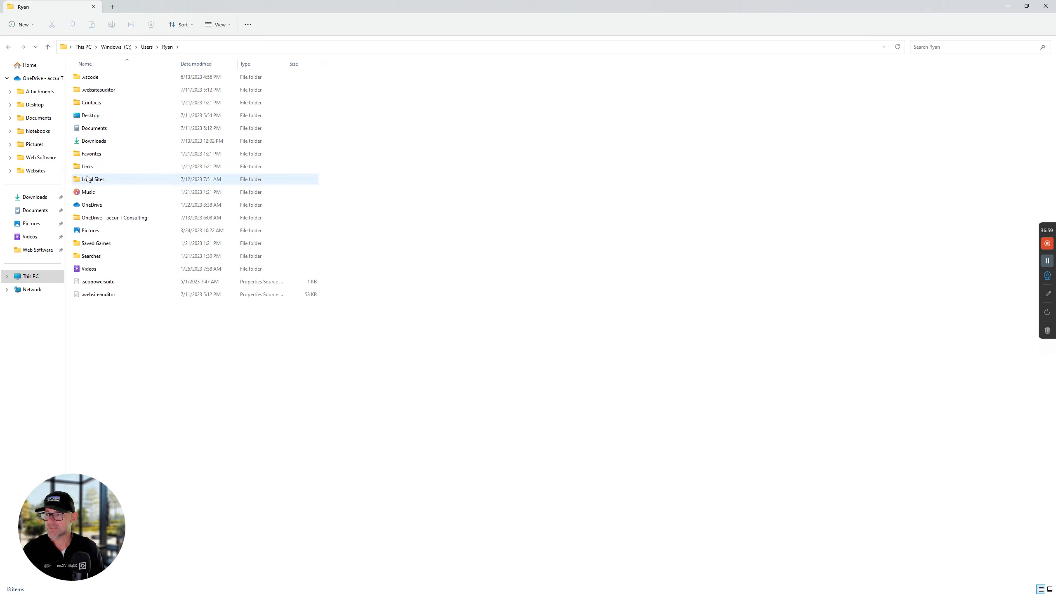
{"action": "double_click", "coordinate": [88, 179]}
Open the app/public folder of the ml-demo site.
{"action": "left_click", "coordinate": [99, 79]}
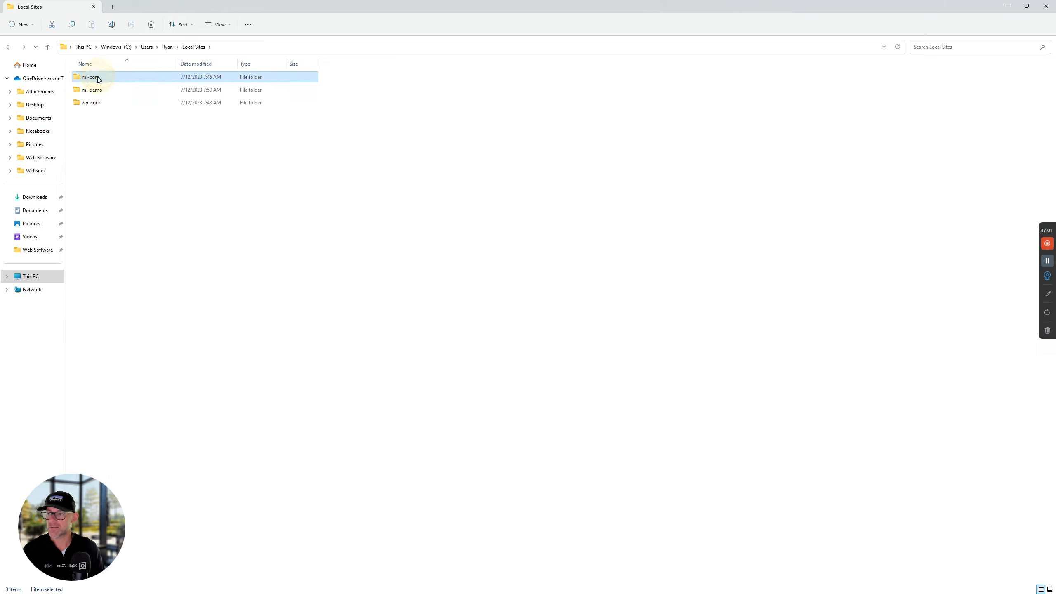
{"action": "double_click", "coordinate": [92, 90]}
{"action": "double_click", "coordinate": [91, 80]}
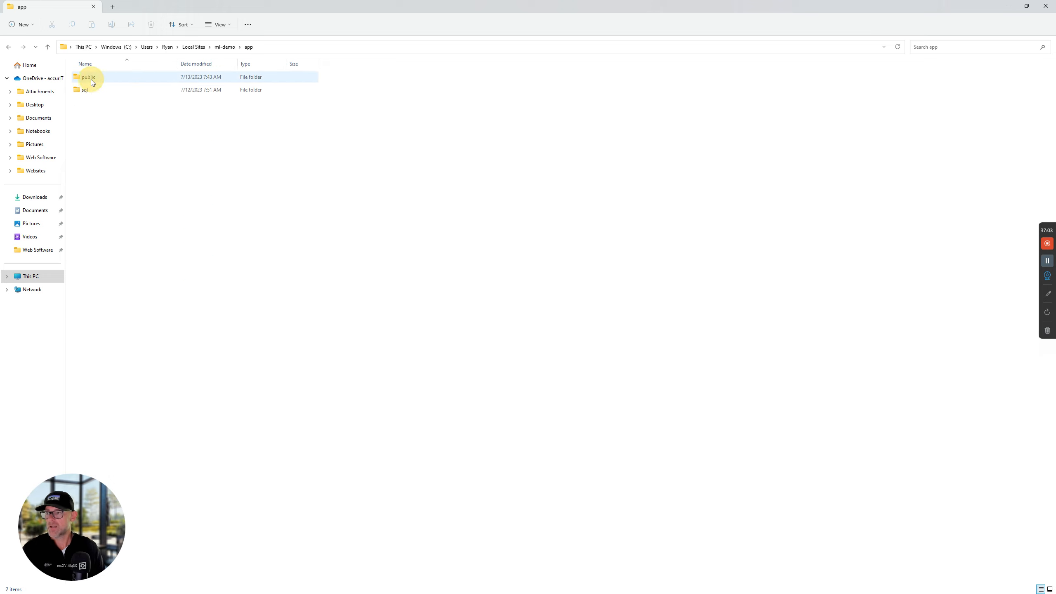
{"action": "double_click", "coordinate": [93, 82]}
{"action": "left_click", "coordinate": [102, 81]}
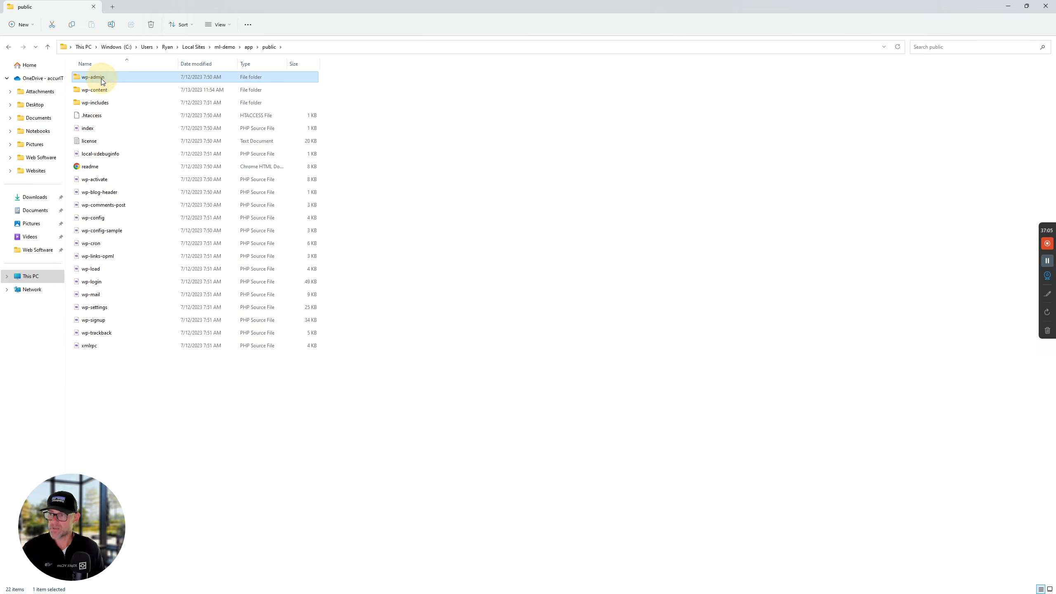
Locate the listing PHP file in wp-content/themes/my-listing/templates, then return to the breadcrumbs settings in the browser.
{"action": "double_click", "coordinate": [101, 89]}
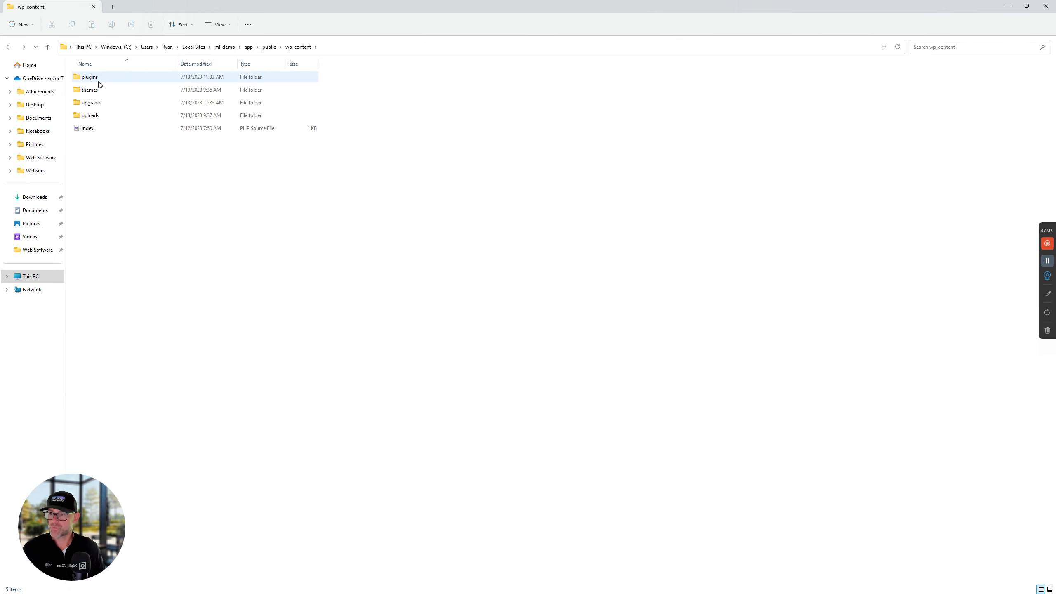
{"action": "double_click", "coordinate": [99, 88]}
{"action": "double_click", "coordinate": [96, 78]}
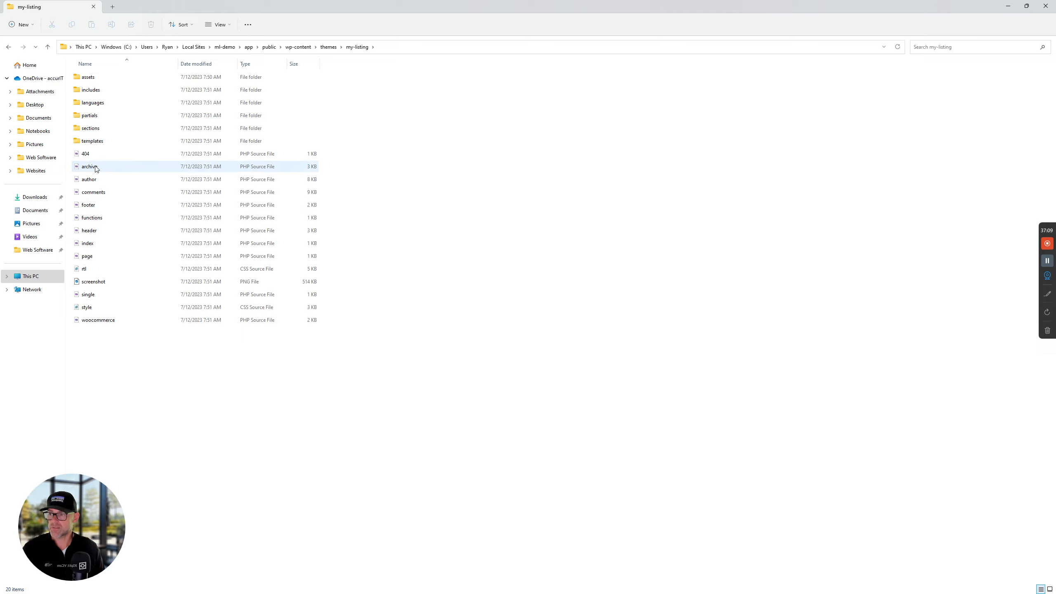
{"action": "double_click", "coordinate": [98, 141]}
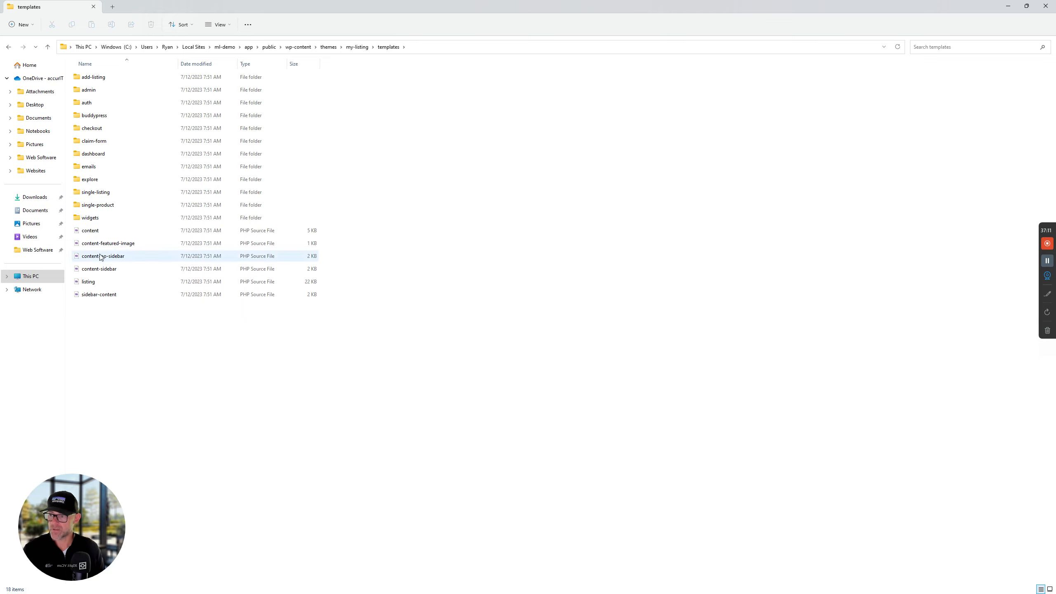
{"action": "left_click", "coordinate": [251, 282]}
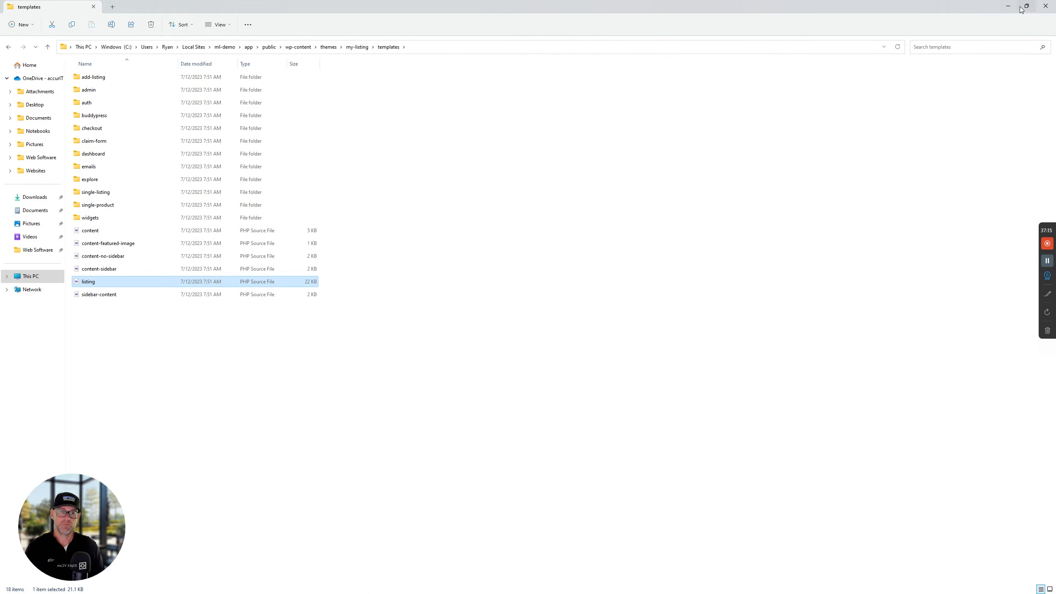
{"action": "left_click", "coordinate": [1009, 6]}
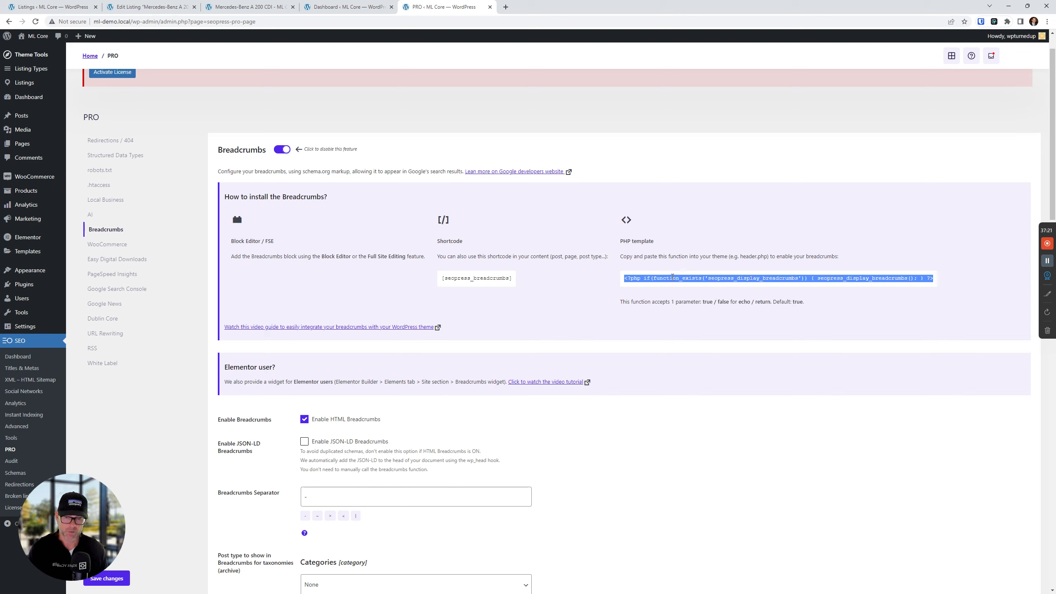
Copy the highlighted PHP breadcrumbs function again and switch to listing.php in Visual Studio Code.
{"action": "right_click", "coordinate": [673, 277]}
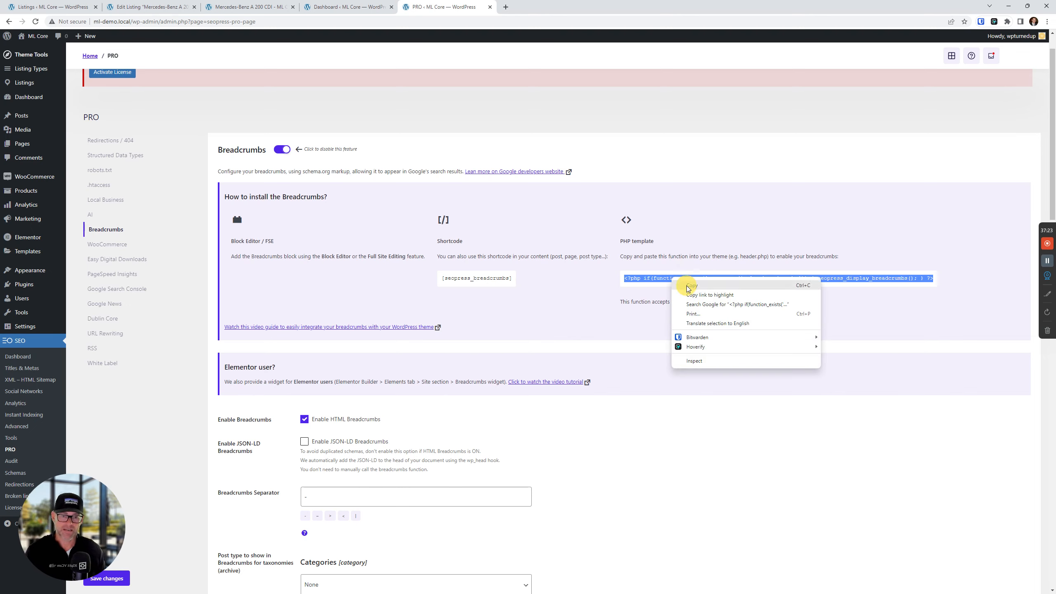
{"action": "left_click", "coordinate": [686, 288]}
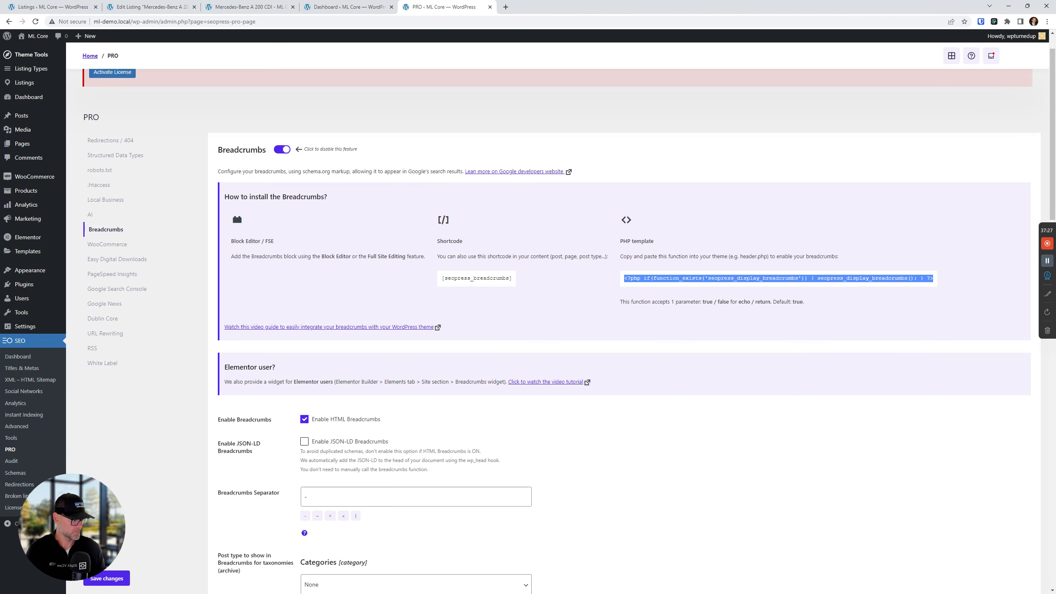
{"action": "key", "text": "alt+Tab"}
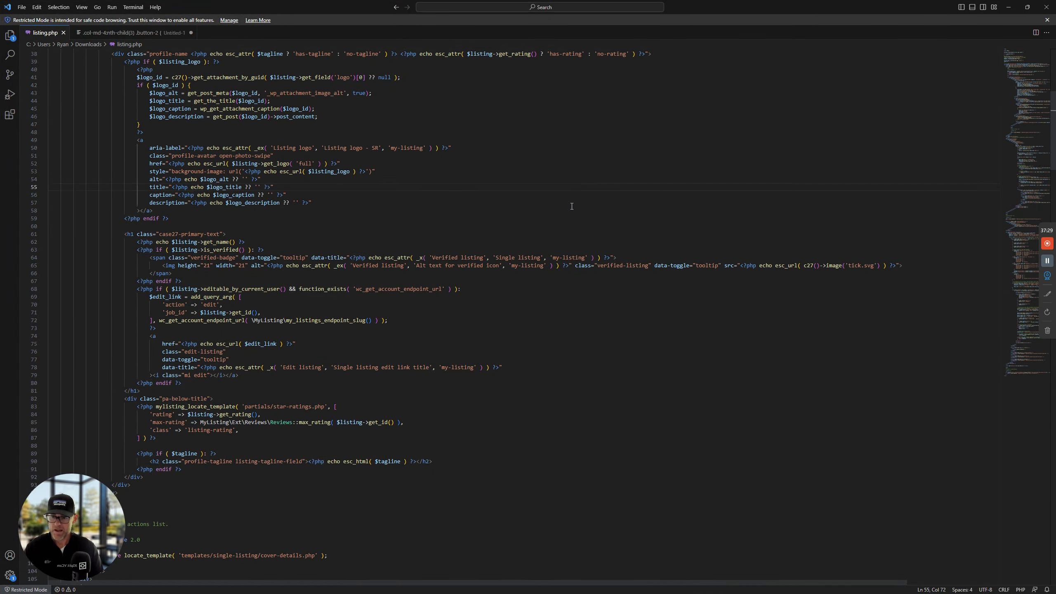
Examine the cover section, the main-info-desktop container and the profile-avatar logo markup in listing.php.
{"action": "scroll", "coordinate": [342, 176], "scroll_direction": "up", "scroll_amount": 9}
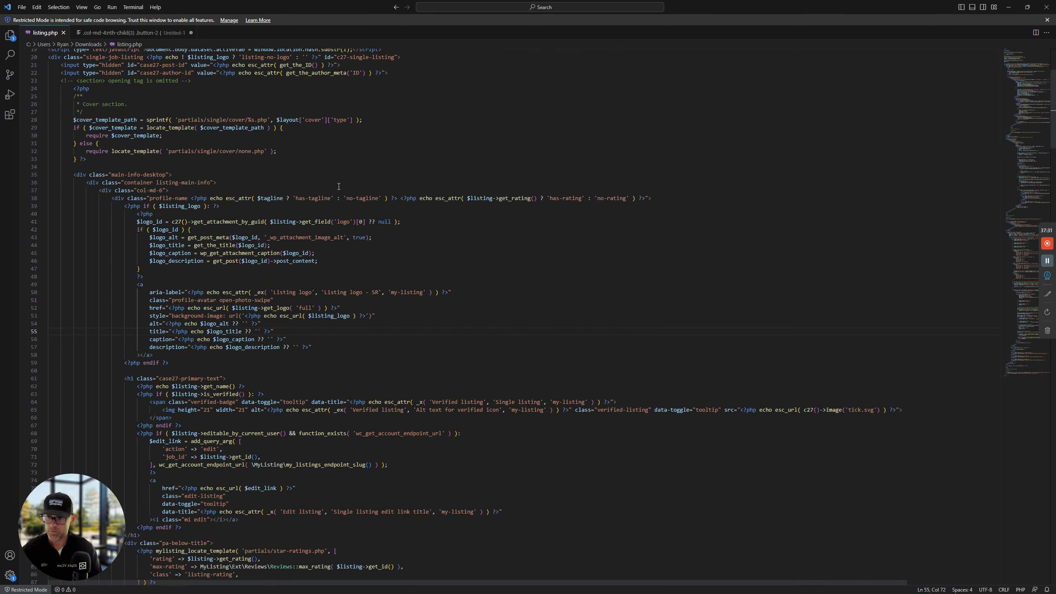
{"action": "scroll", "coordinate": [218, 174], "scroll_direction": "down", "scroll_amount": 2}
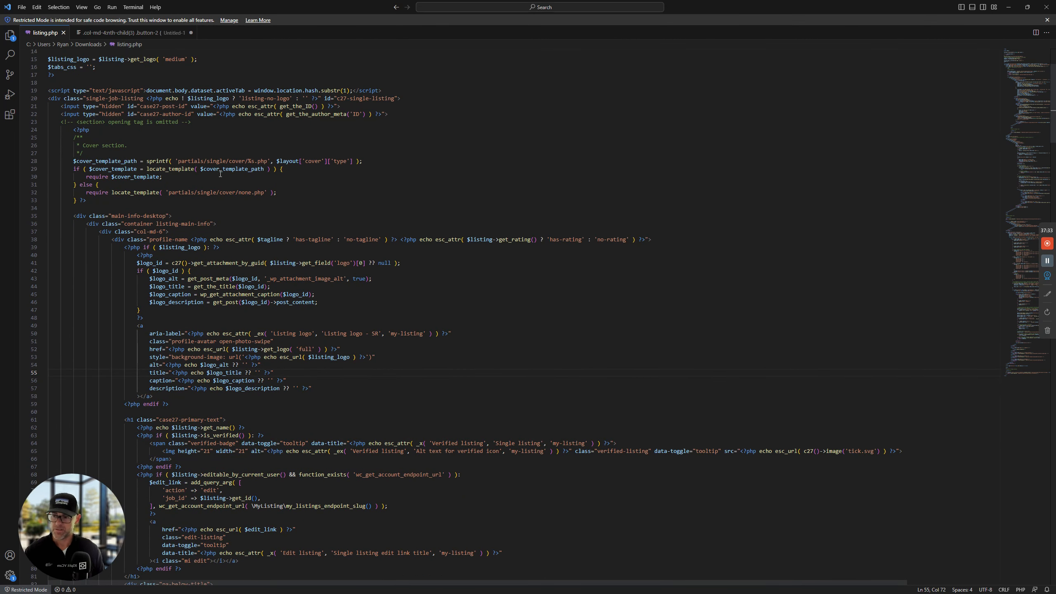
{"action": "scroll", "coordinate": [216, 189], "scroll_direction": "down", "scroll_amount": 1}
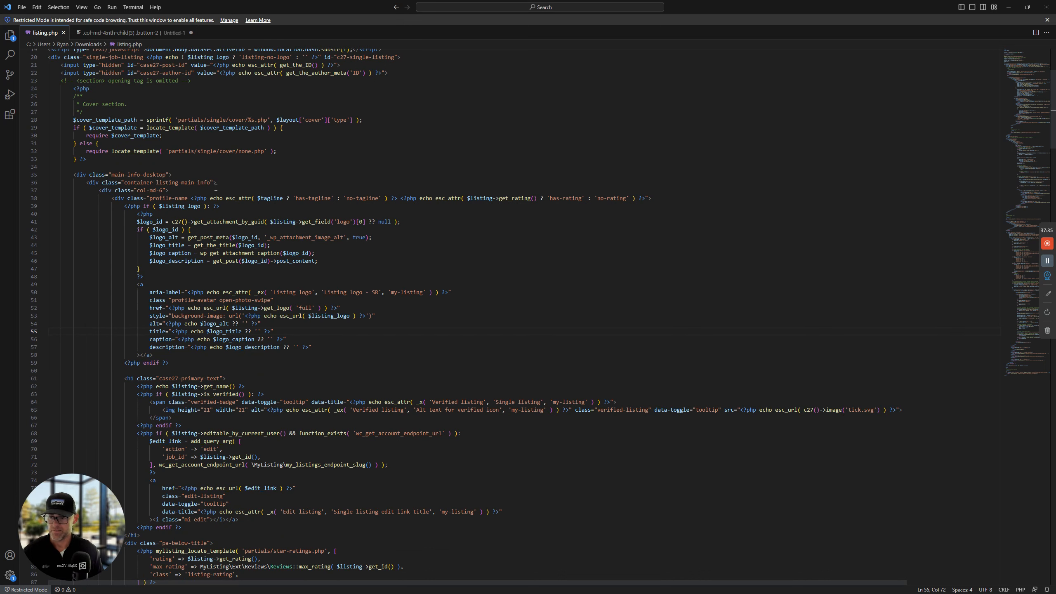
{"action": "scroll", "coordinate": [300, 185], "scroll_direction": "down", "scroll_amount": 1}
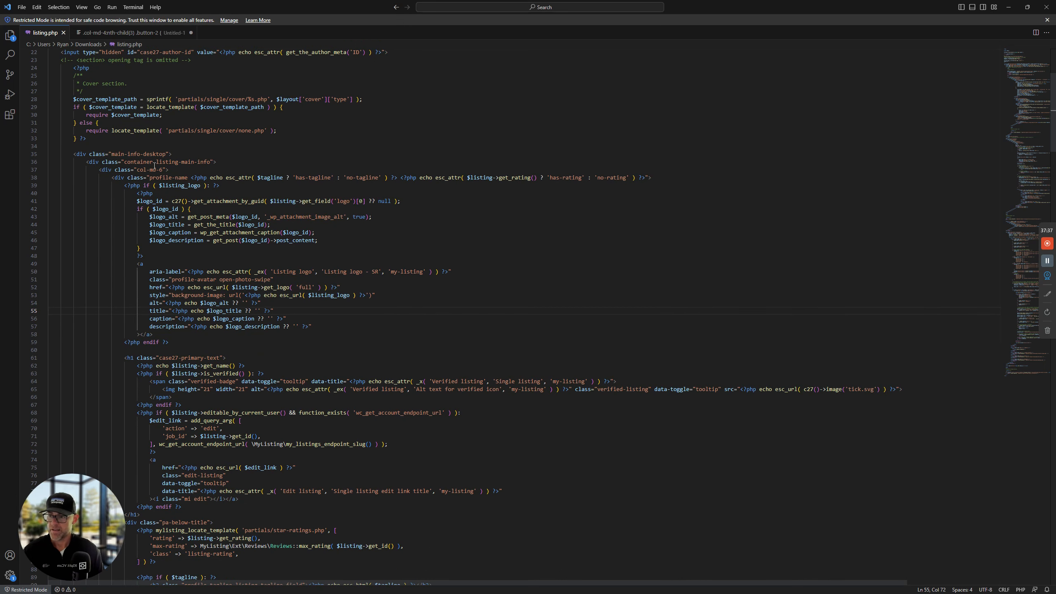
{"action": "left_click", "coordinate": [269, 157]}
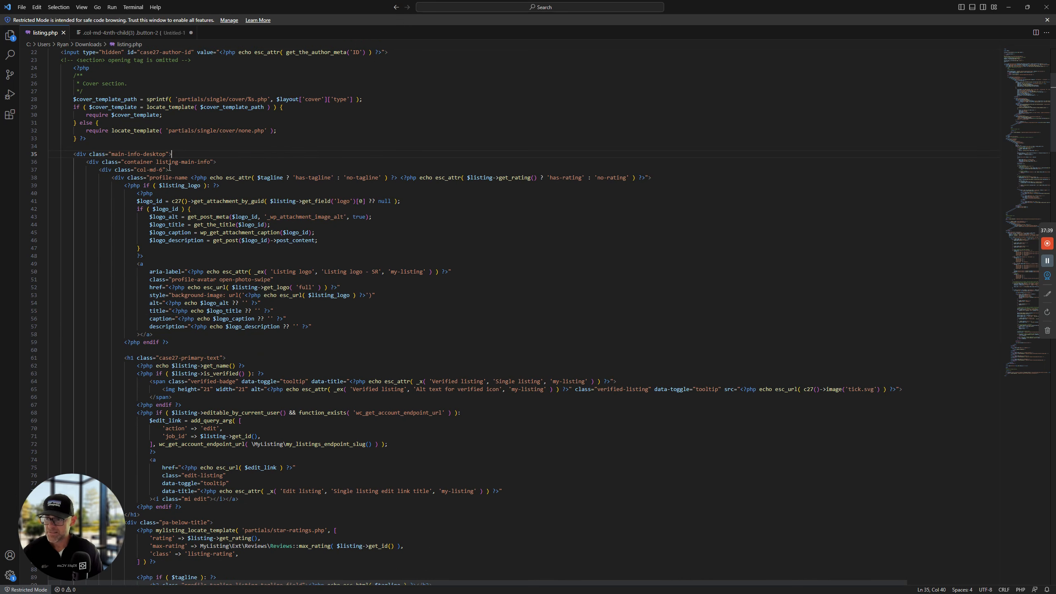
{"action": "left_click", "coordinate": [315, 177]}
{"action": "left_click", "coordinate": [460, 147]}
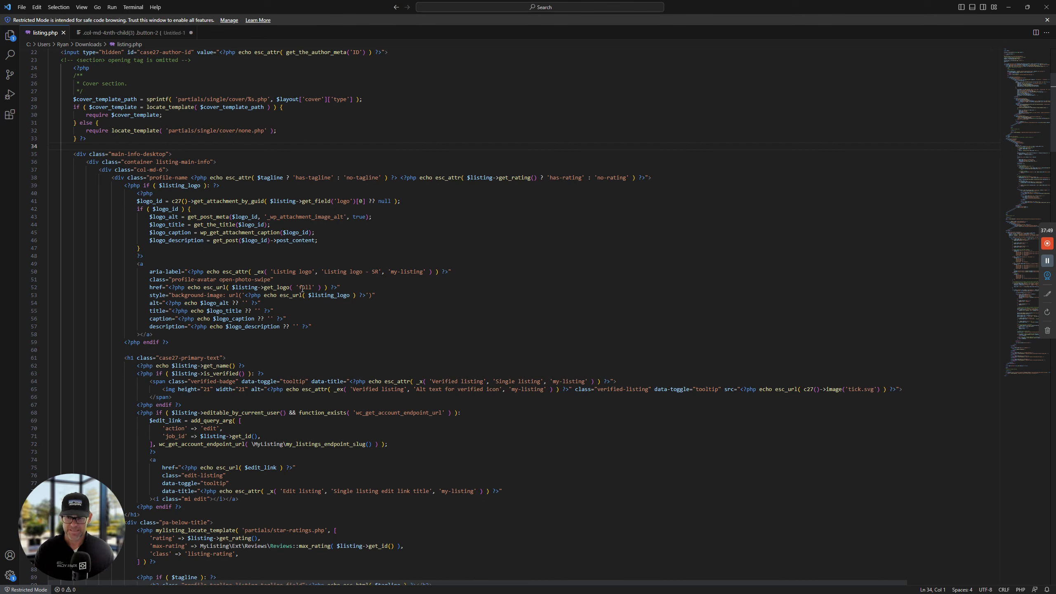
{"action": "scroll", "coordinate": [318, 288], "scroll_direction": "down", "scroll_amount": 3}
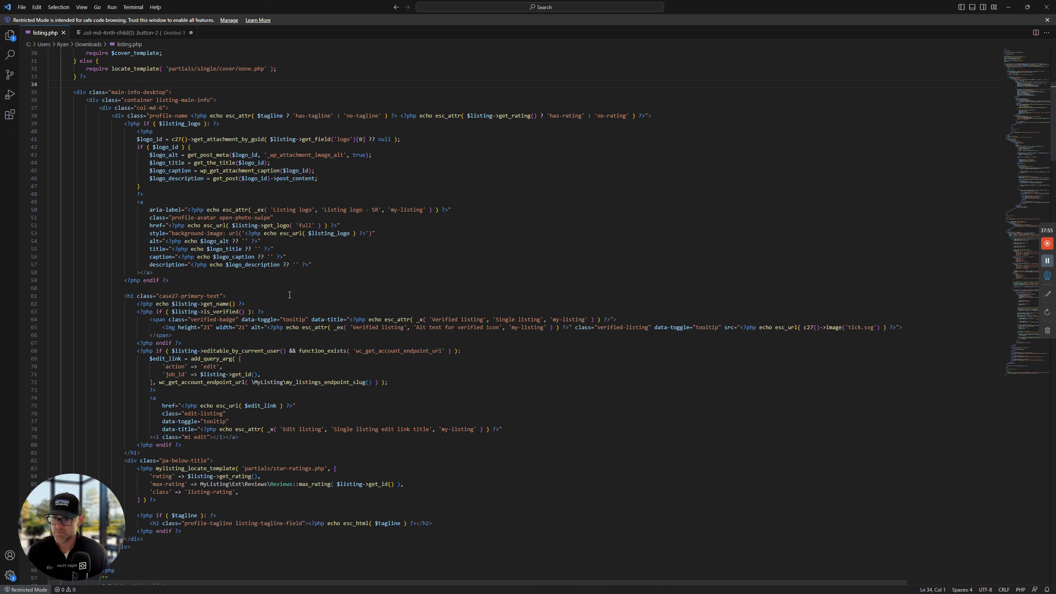
{"action": "scroll", "coordinate": [290, 294], "scroll_direction": "up", "scroll_amount": 2}
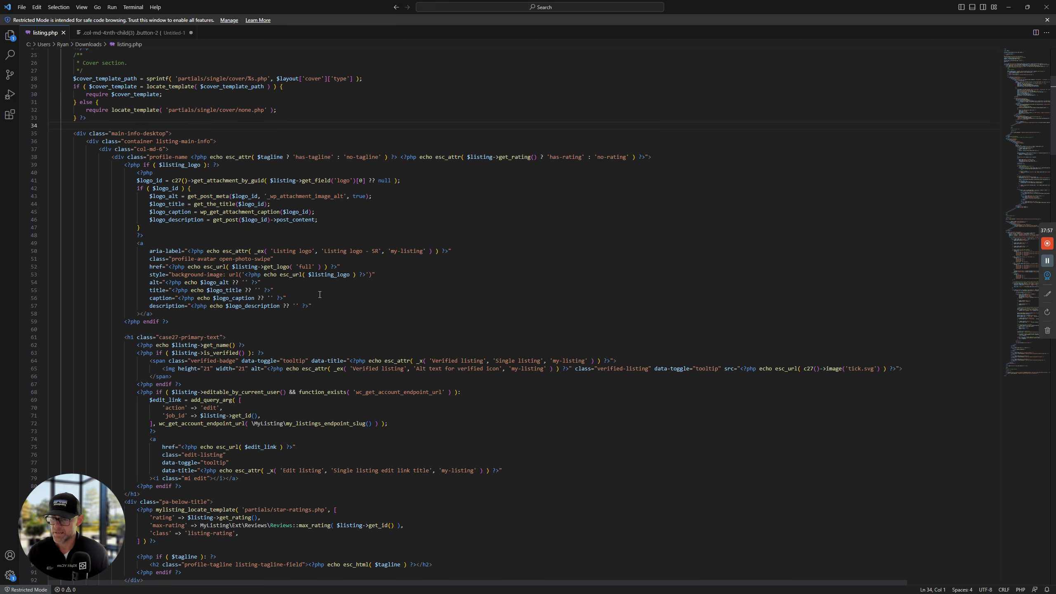
{"action": "left_click", "coordinate": [189, 259]}
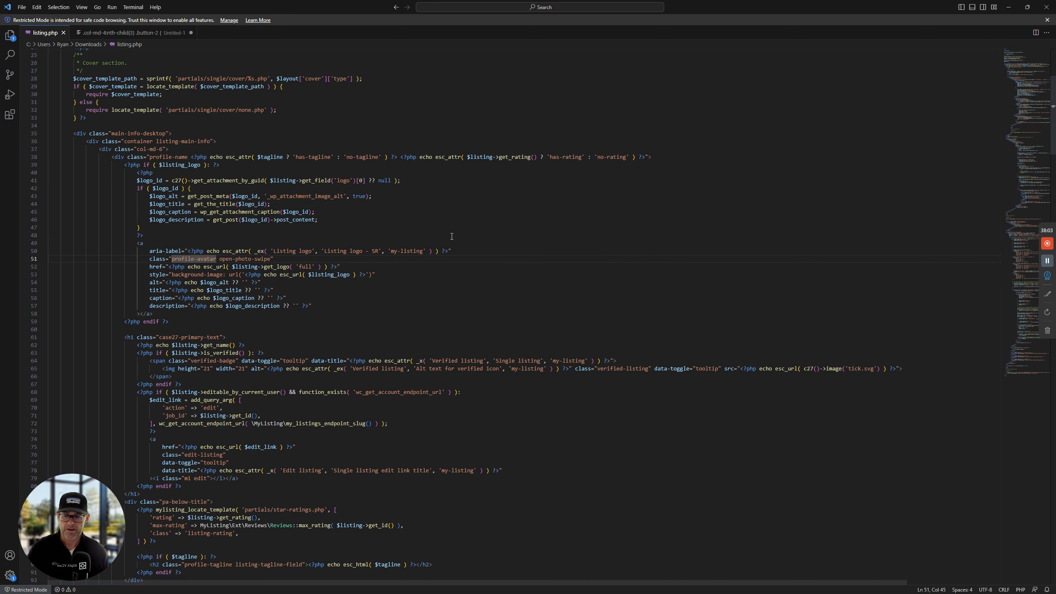
Examine the listing title, rating and tagline markup down to the "Quick actions list" comment in listing.php.
{"action": "scroll", "coordinate": [452, 237], "scroll_direction": "down", "scroll_amount": 2}
{"action": "scroll", "coordinate": [452, 235], "scroll_direction": "down", "scroll_amount": 2}
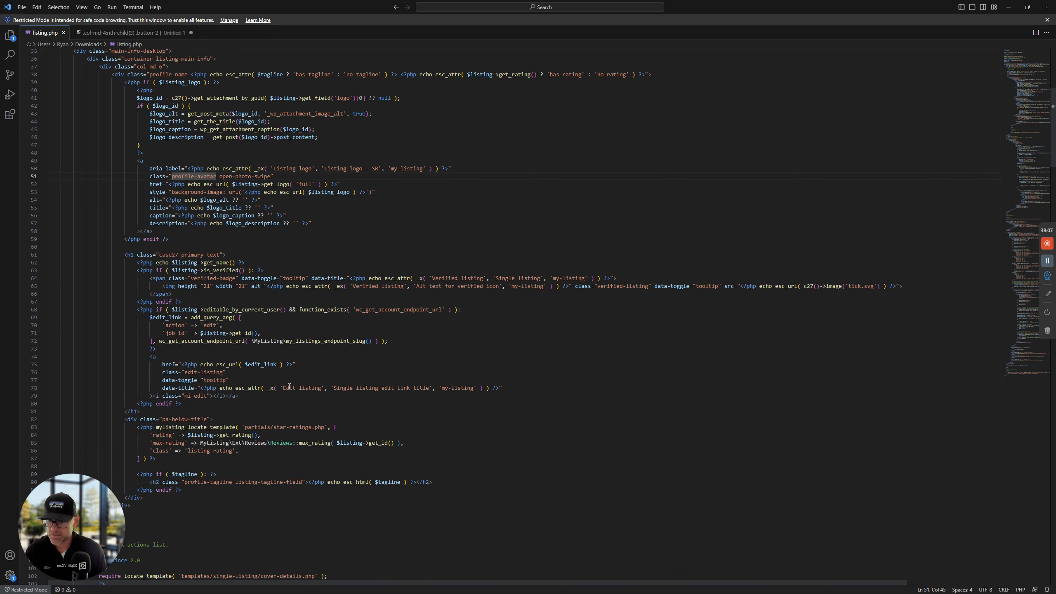
{"action": "scroll", "coordinate": [304, 369], "scroll_direction": "down", "scroll_amount": 3}
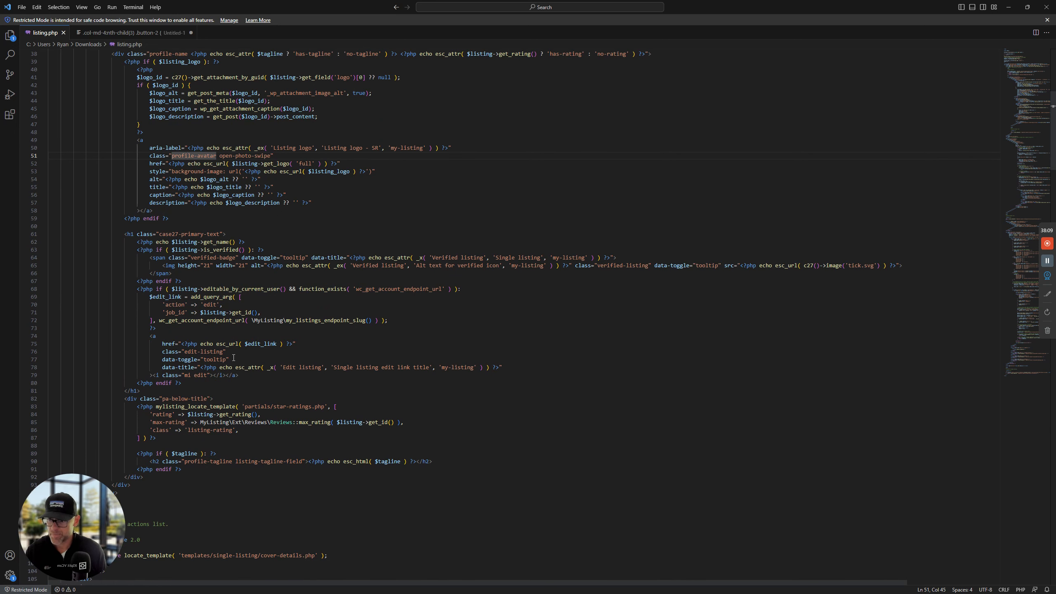
{"action": "scroll", "coordinate": [379, 328], "scroll_direction": "down", "scroll_amount": 1}
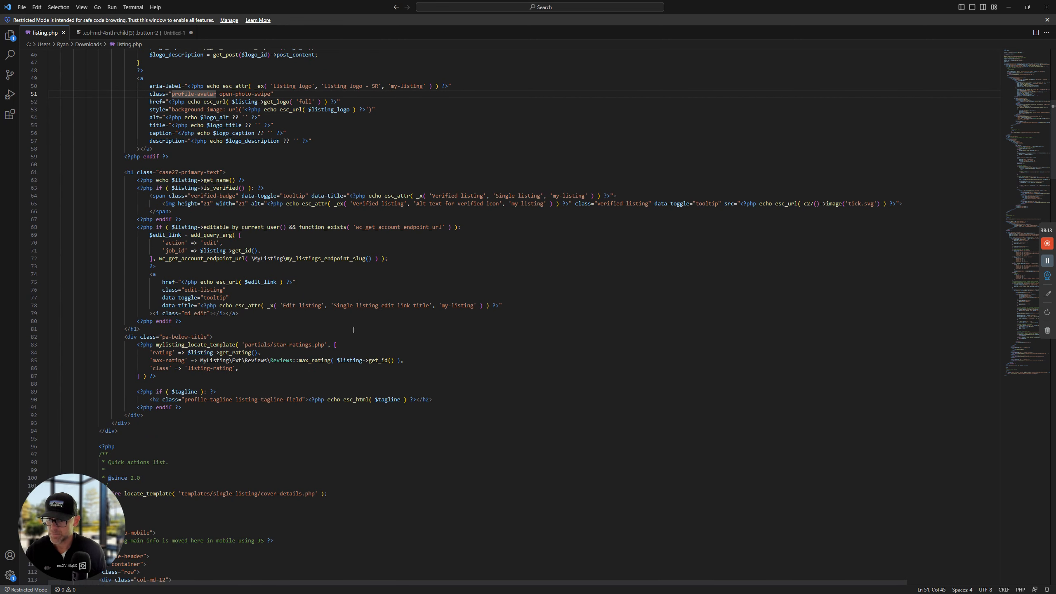
{"action": "scroll", "coordinate": [302, 321], "scroll_direction": "down", "scroll_amount": 1}
{"action": "scroll", "coordinate": [314, 328], "scroll_direction": "down", "scroll_amount": 4}
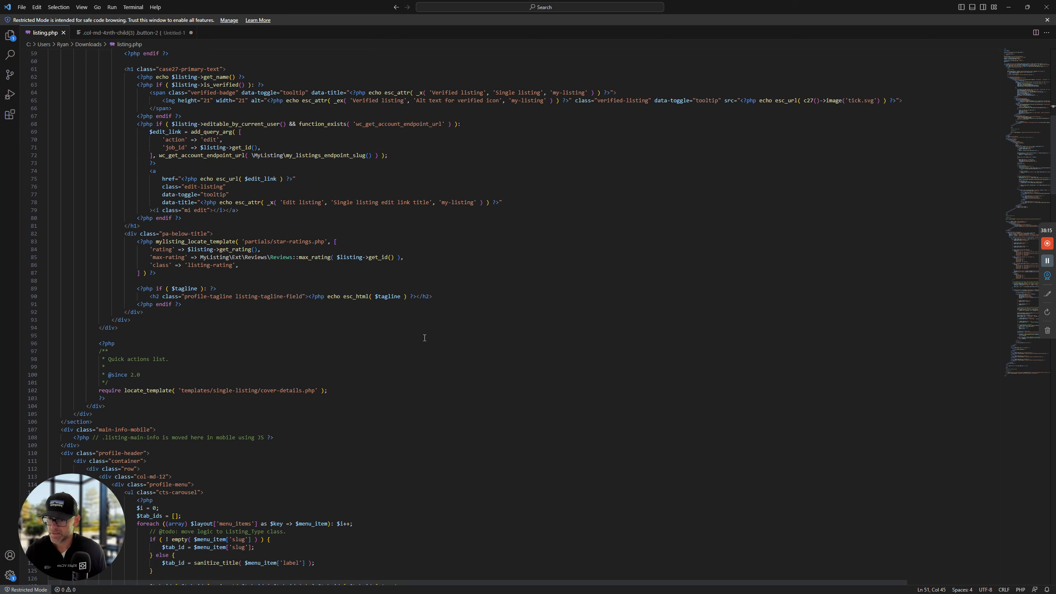
{"action": "scroll", "coordinate": [292, 319], "scroll_direction": "down", "scroll_amount": 1}
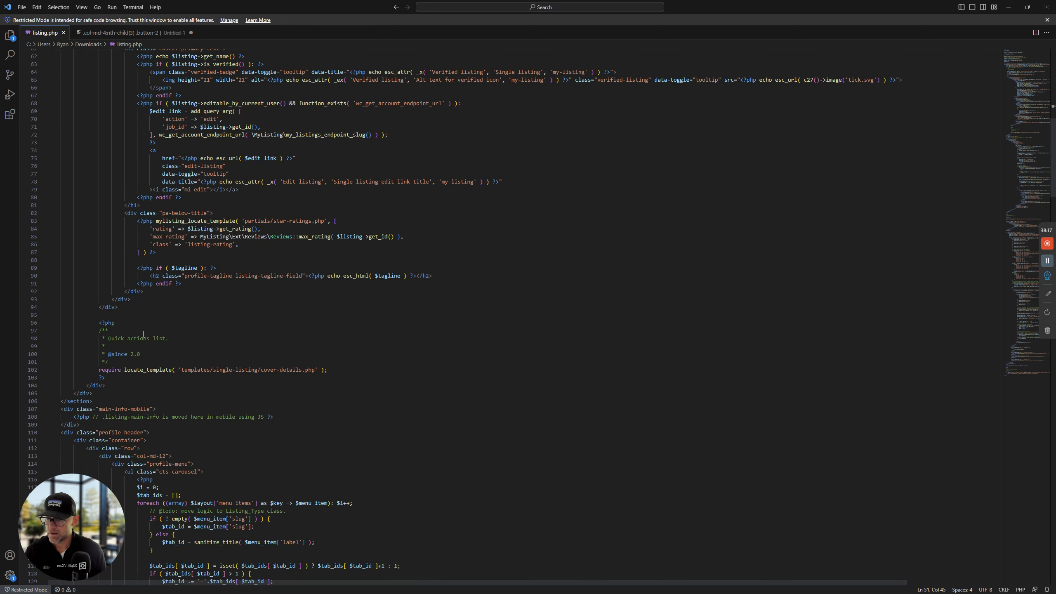
{"action": "triple_click", "coordinate": [163, 347]}
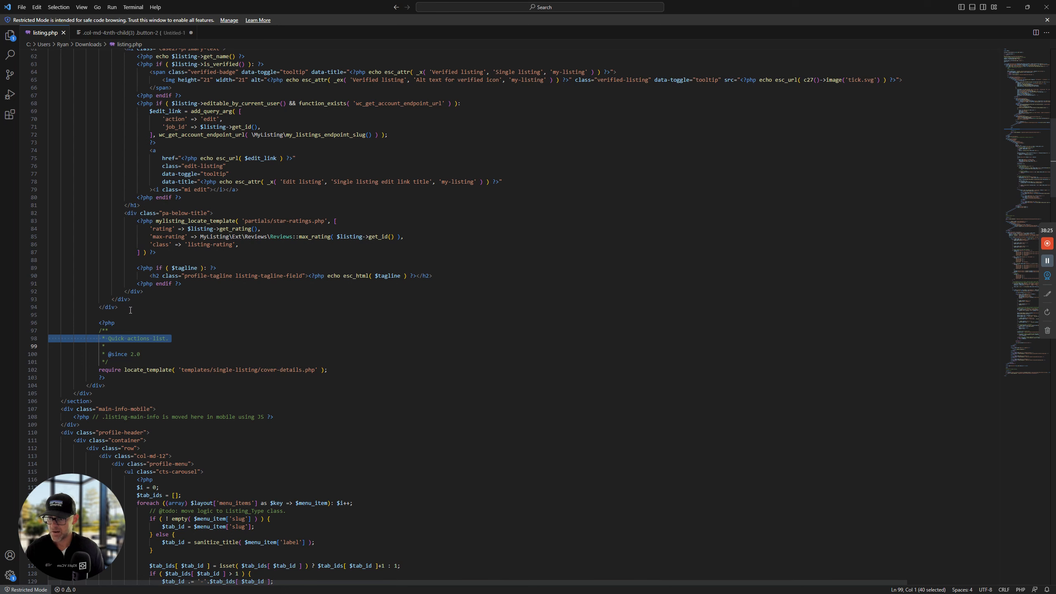
Insert the seopress_display_breadcrumbs PHP function at line 95, above the "Quick actions list" block, and save listing.php.
{"action": "left_click", "coordinate": [130, 309]}
{"action": "key", "text": "ctrl+v"}
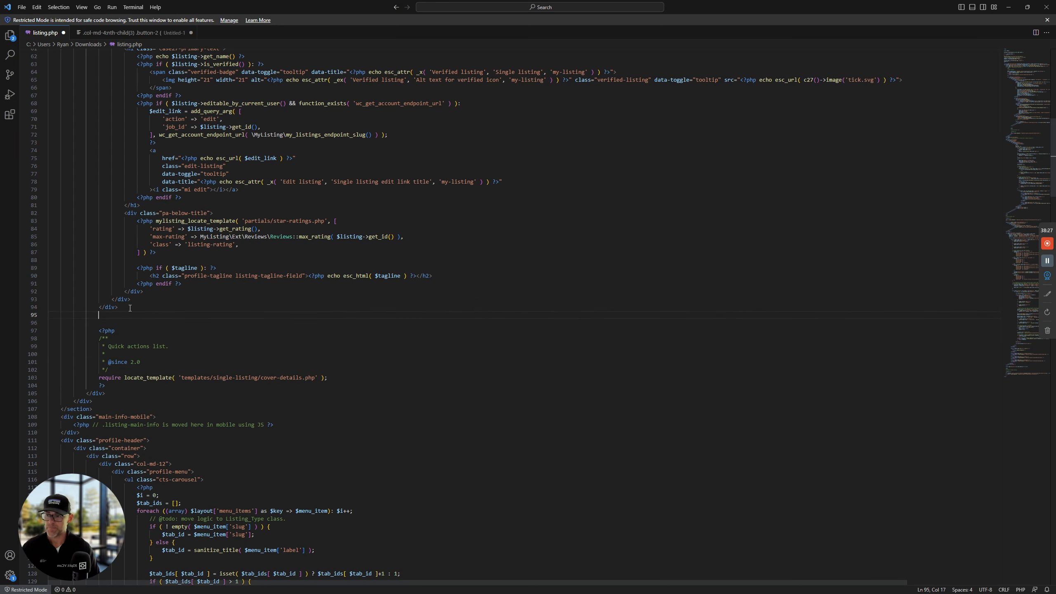
{"action": "left_click", "coordinate": [21, 7]}
{"action": "left_click", "coordinate": [37, 143]}
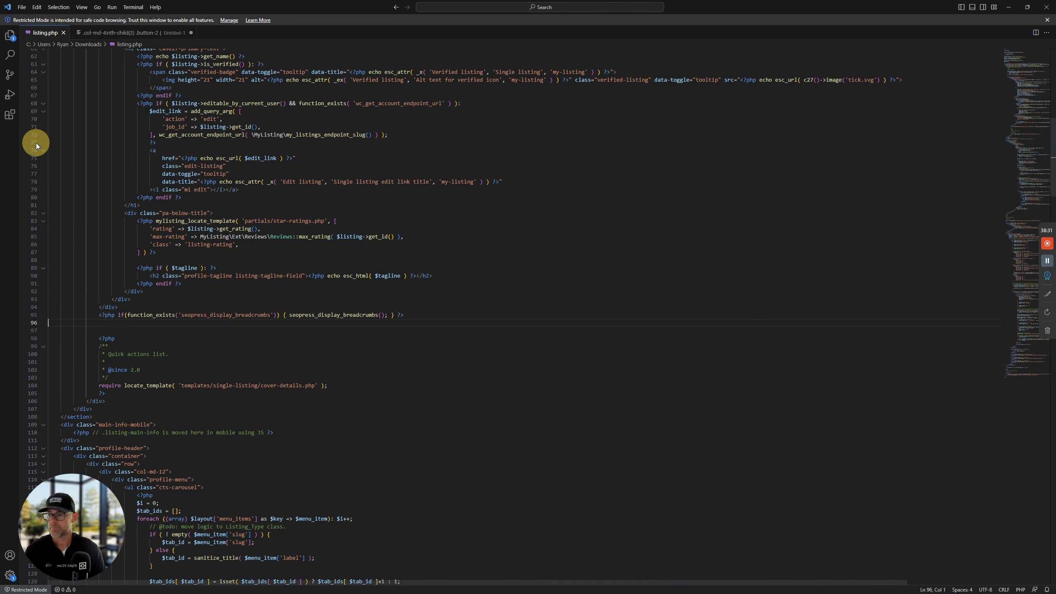
Switch to the browser, reload the Mercedes-Benz A 200 CDI listing page and check it for breadcrumbs.
{"action": "key", "text": "alt+Tab"}
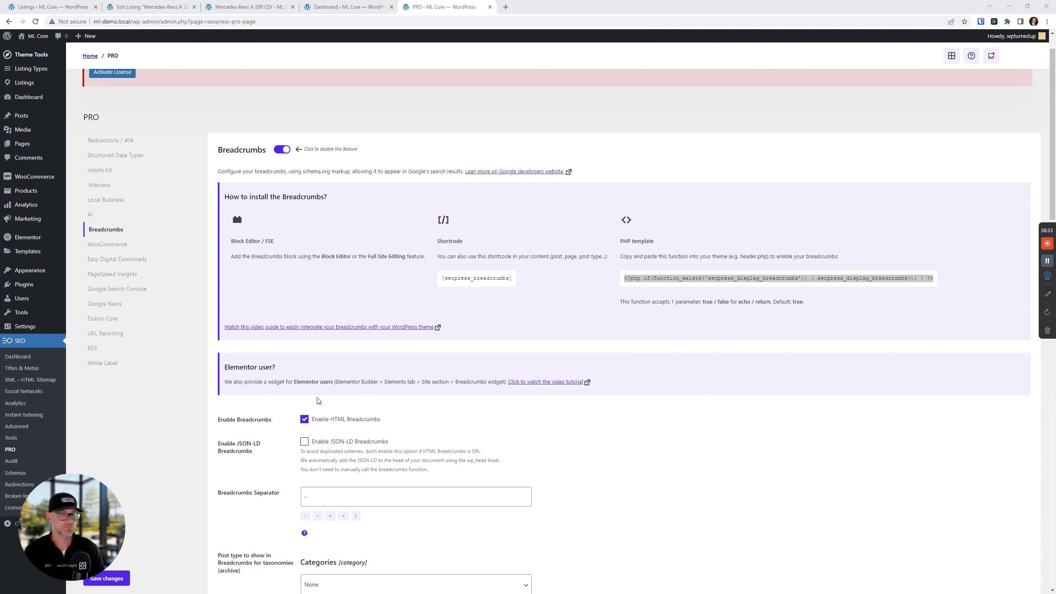
{"action": "left_click", "coordinate": [354, 3]}
{"action": "left_click_drag", "start_coordinate": [266, 3], "coordinate": [532, 2]}
{"action": "left_click", "coordinate": [35, 21]}
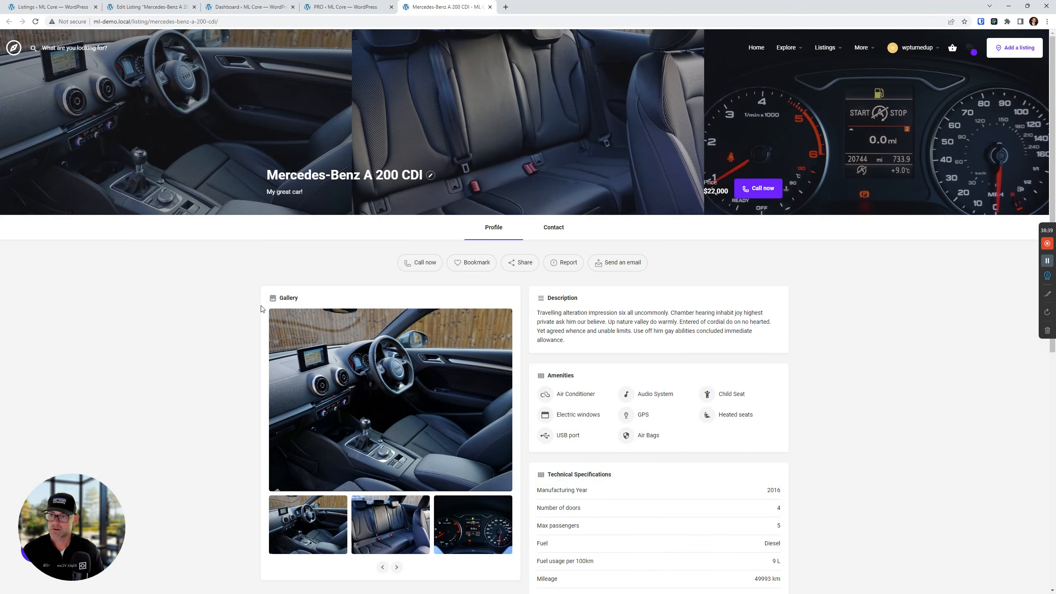
{"action": "scroll", "coordinate": [123, 306], "scroll_direction": "down", "scroll_amount": 10}
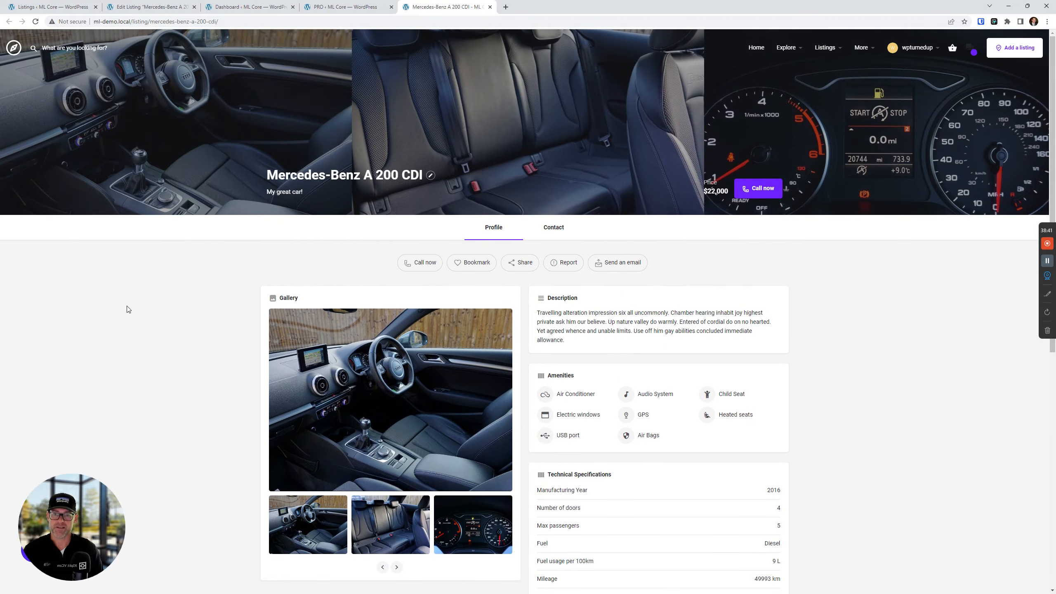
{"action": "scroll", "coordinate": [122, 329], "scroll_direction": "up", "scroll_amount": 10}
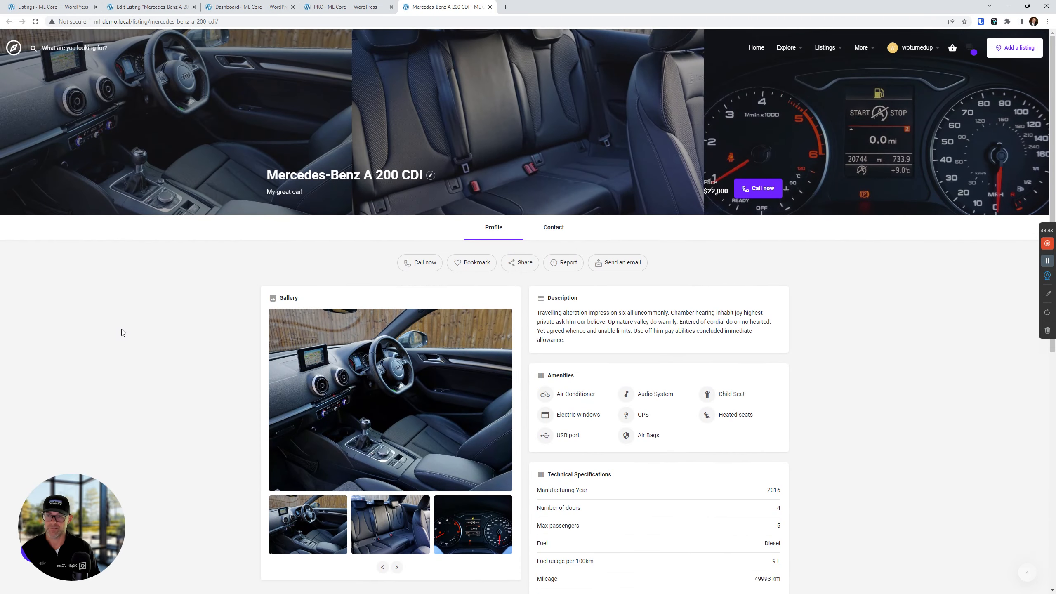
{"action": "scroll", "coordinate": [62, 358], "scroll_direction": "down", "scroll_amount": 1}
{"action": "scroll", "coordinate": [61, 362], "scroll_direction": "up", "scroll_amount": 1}
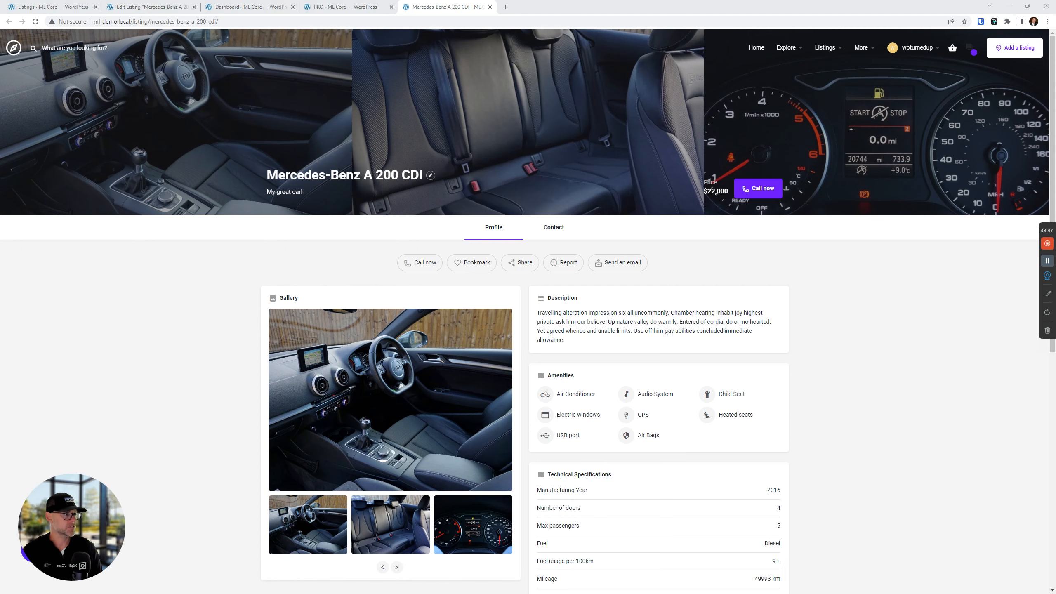
In listing.php, move the breadcrumbs function up to line 94, just inside the closing div above it, and save the file.
{"action": "left_click_drag", "start_coordinate": [0, 211], "coordinate": [539, 212]}
{"action": "left_click", "coordinate": [721, 211]}
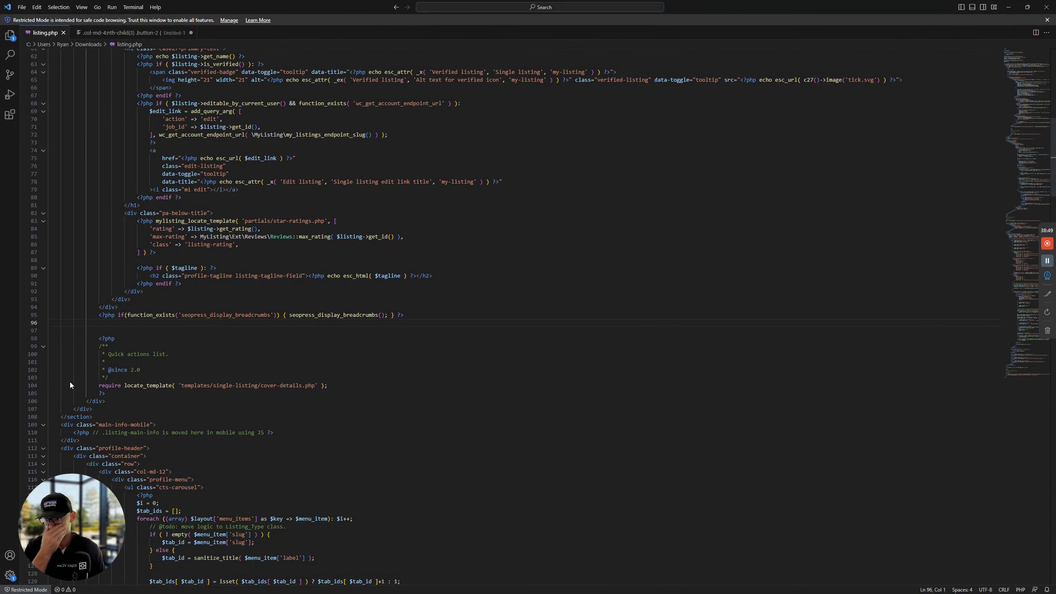
{"action": "triple_click", "coordinate": [184, 315]}
{"action": "key", "text": "ctrl+c"}
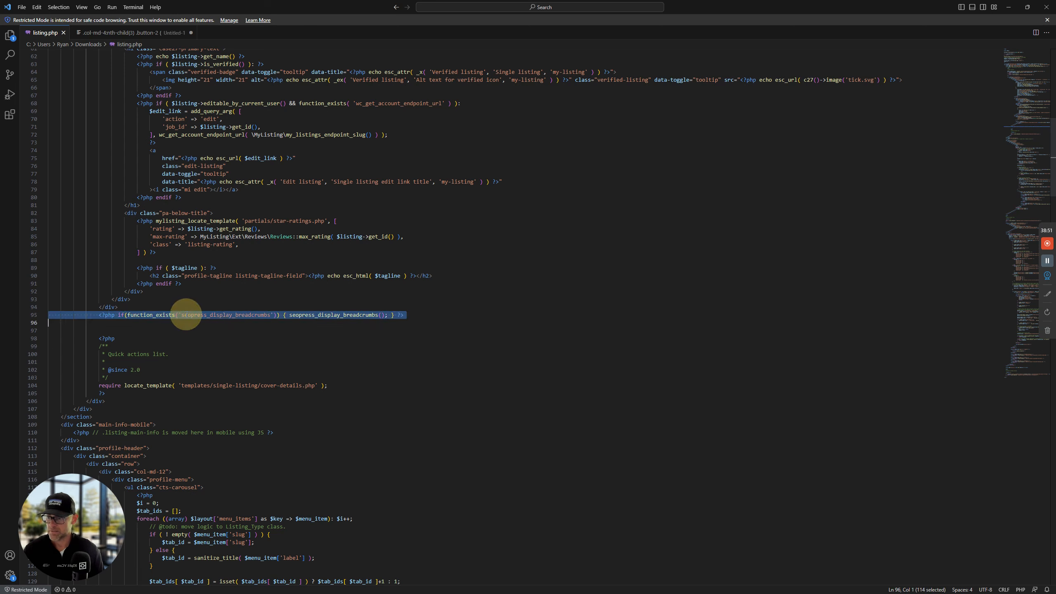
{"action": "key", "text": "Delete"}
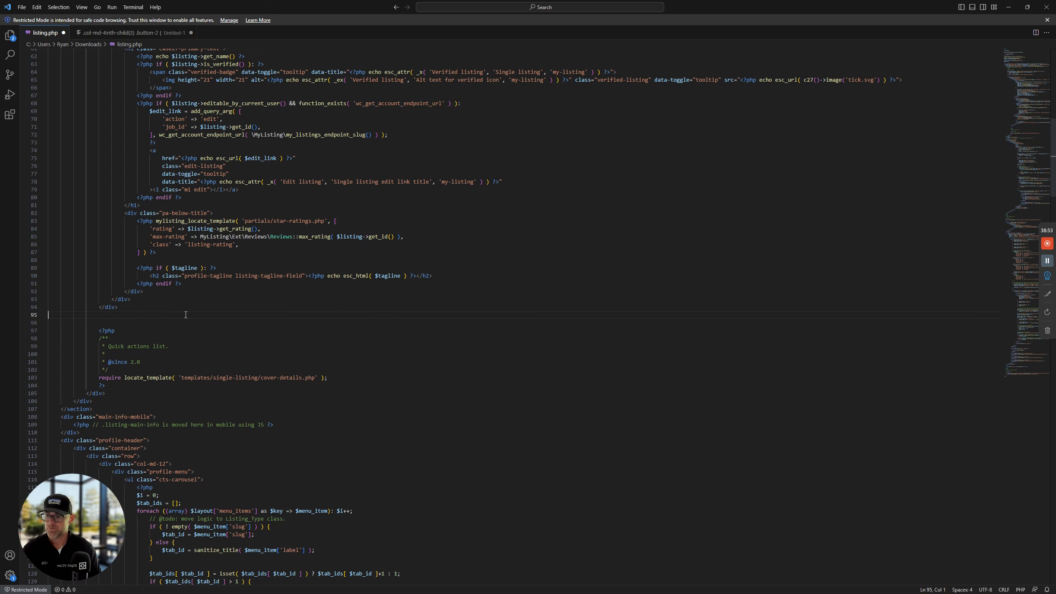
{"action": "key", "text": "BackSpace"}
{"action": "left_click", "coordinate": [159, 302]}
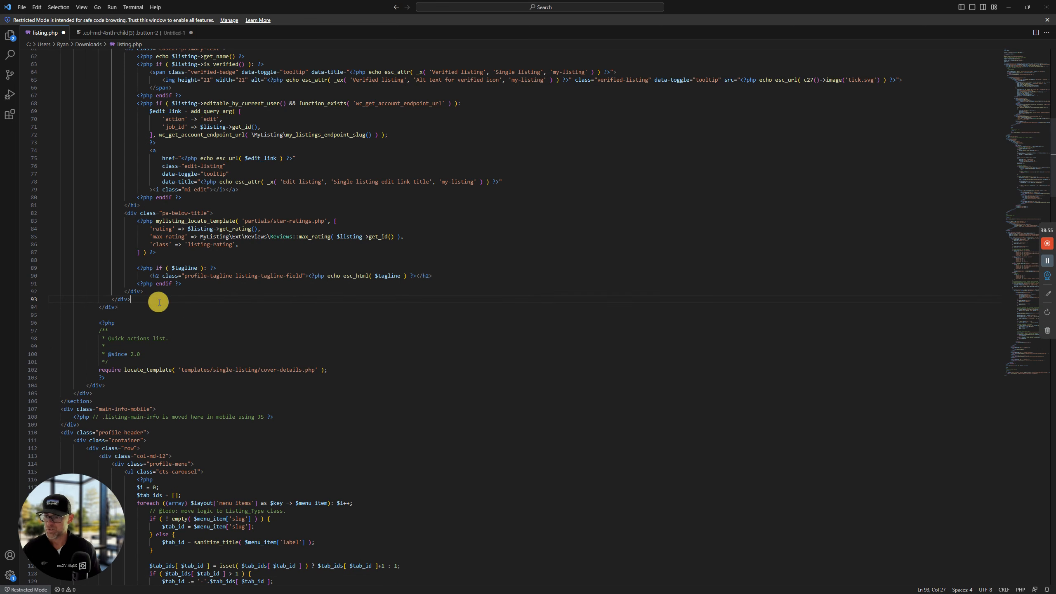
{"action": "key", "text": "Return"}
{"action": "key", "text": "ctrl+v"}
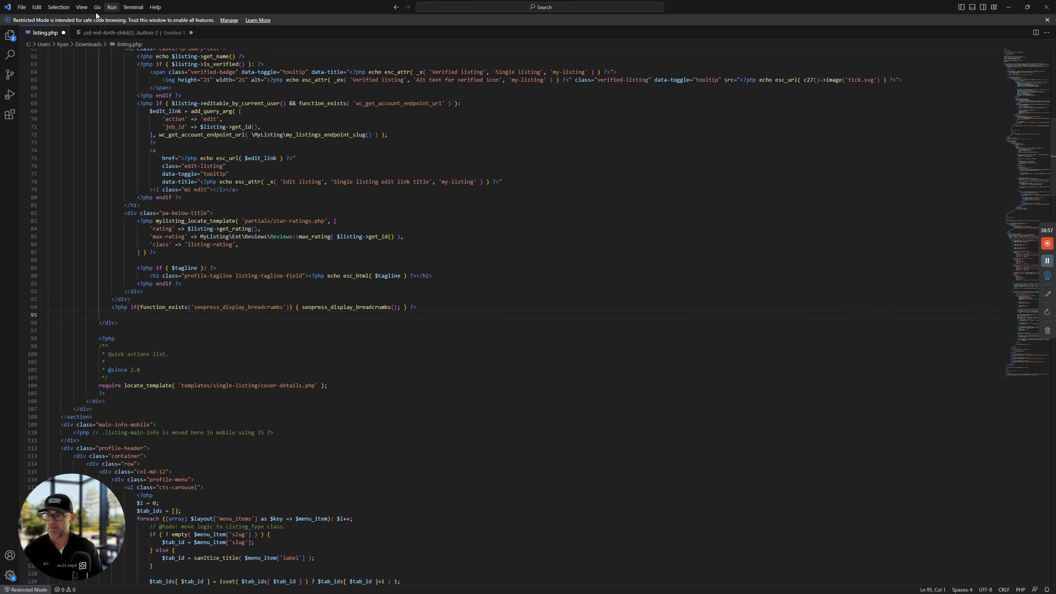
{"action": "left_click", "coordinate": [22, 7]}
{"action": "left_click", "coordinate": [37, 142]}
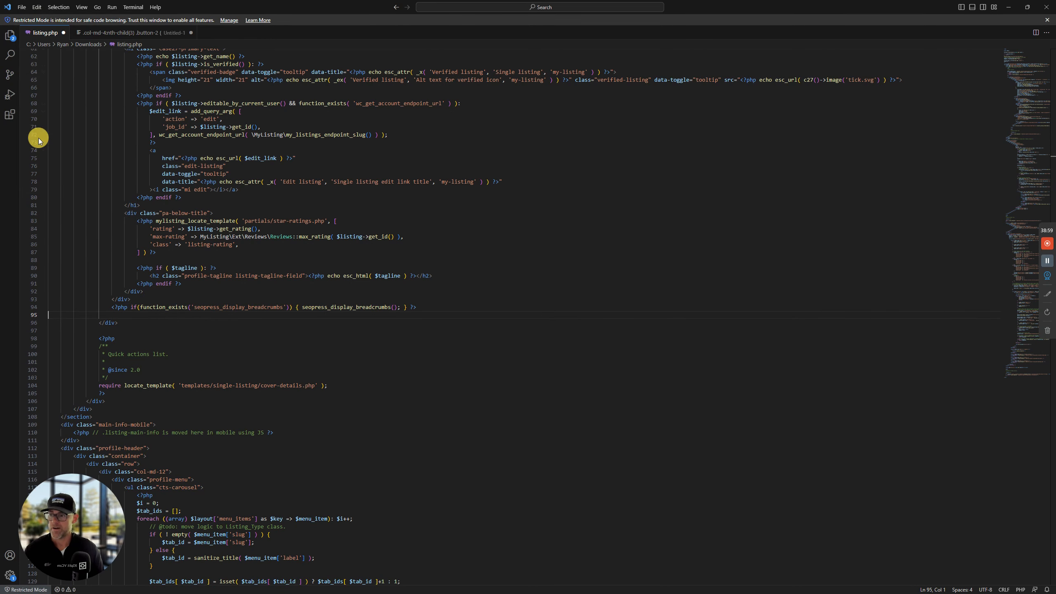
Return to the Mercedes-Benz A 200 CDI listing page, reload it and check again for breadcrumbs.
{"action": "left_click", "coordinate": [1009, 7]}
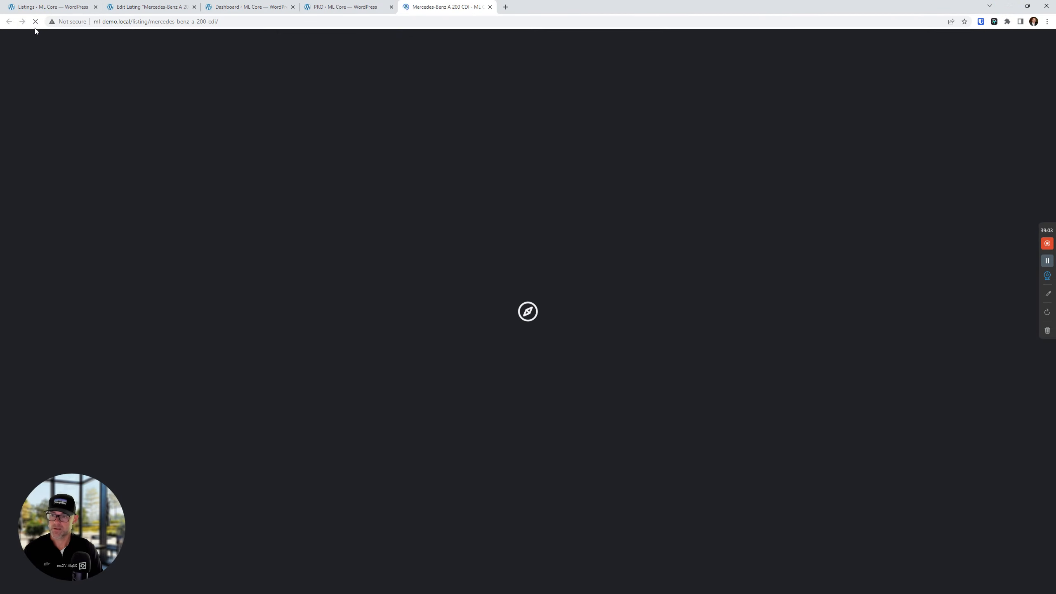
{"action": "scroll", "coordinate": [212, 249], "scroll_direction": "down", "scroll_amount": 8}
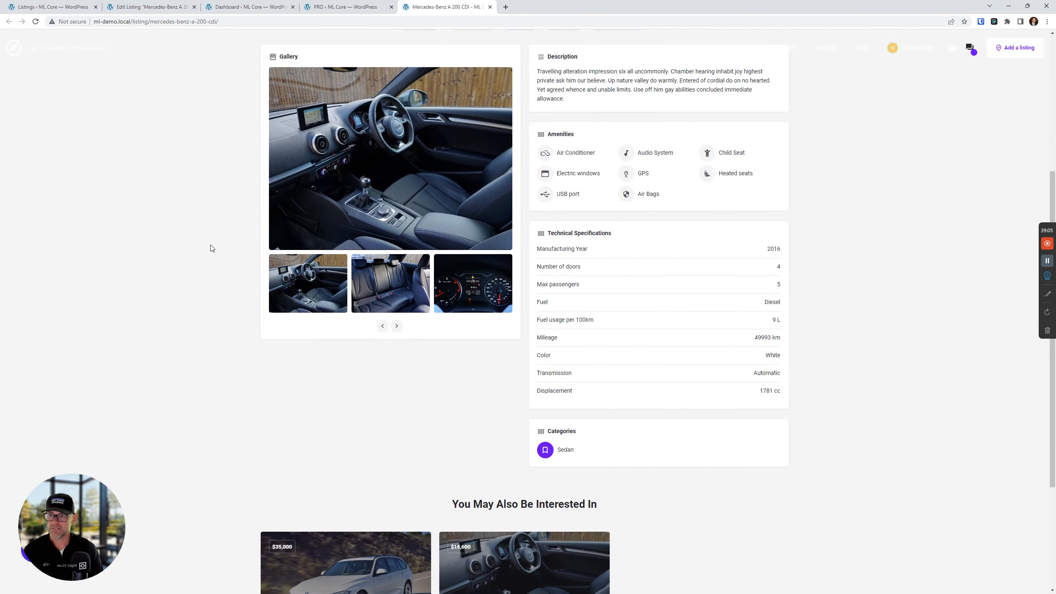
{"action": "scroll", "coordinate": [211, 267], "scroll_direction": "up", "scroll_amount": 7}
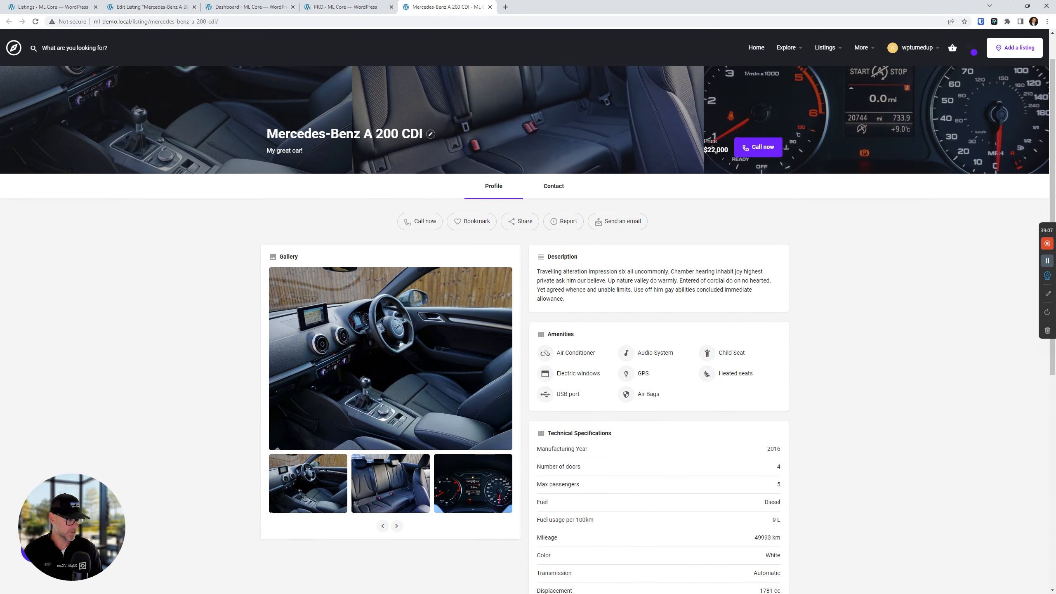
Undo the last breadcrumbs paste in listing.php, insert the function directly after the pa-below-title div's closing tag, and save.
{"action": "key", "text": "alt+Tab"}
{"action": "left_click", "coordinate": [488, 332]}
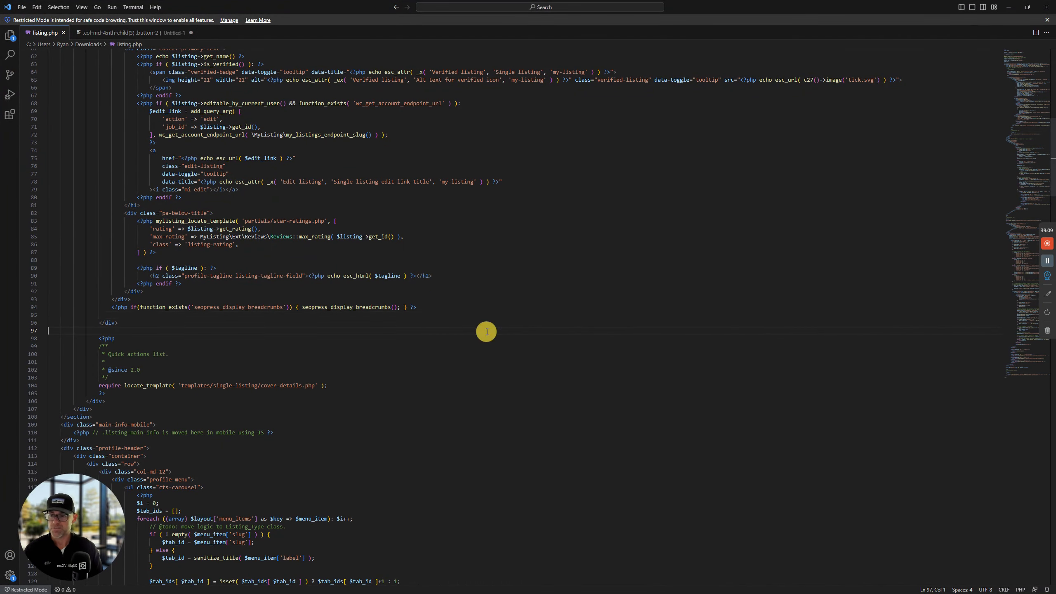
{"action": "key", "text": "ctrl+z"}
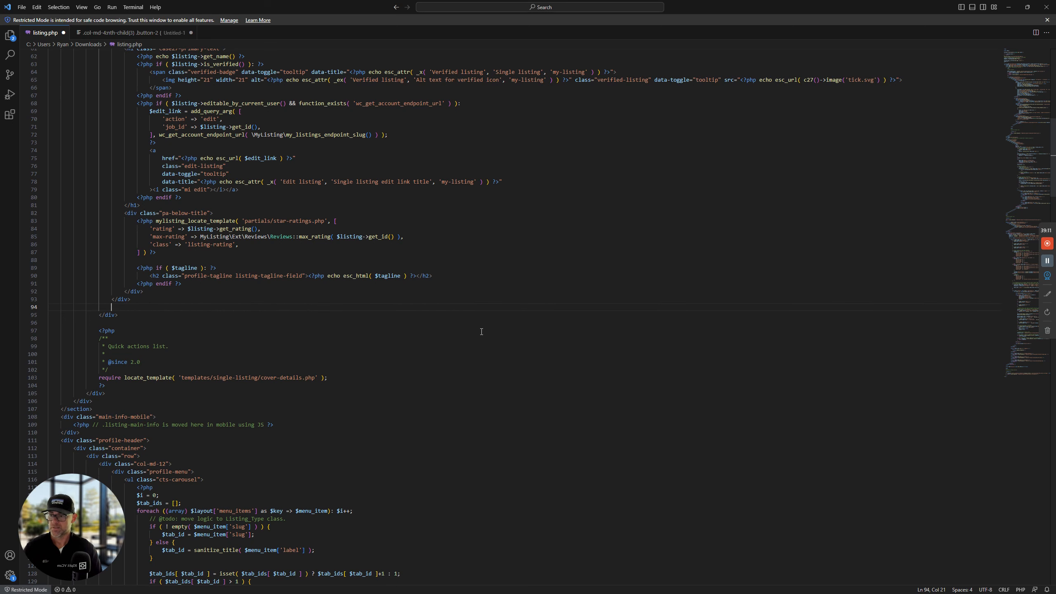
{"action": "key", "text": "ctrl+z"}
{"action": "left_click", "coordinate": [156, 291]}
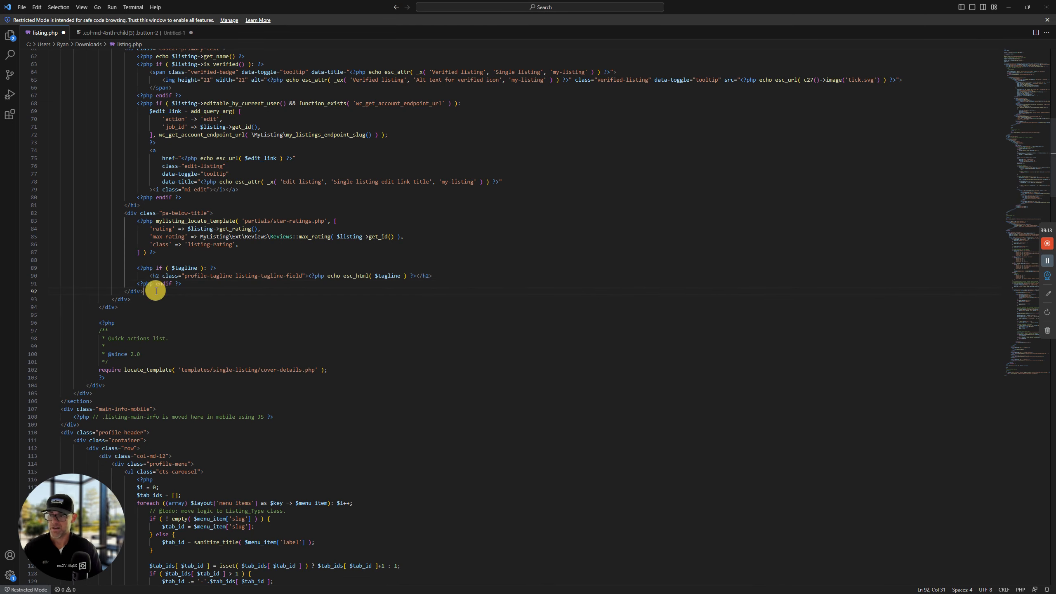
{"action": "key", "text": "ctrl+v"}
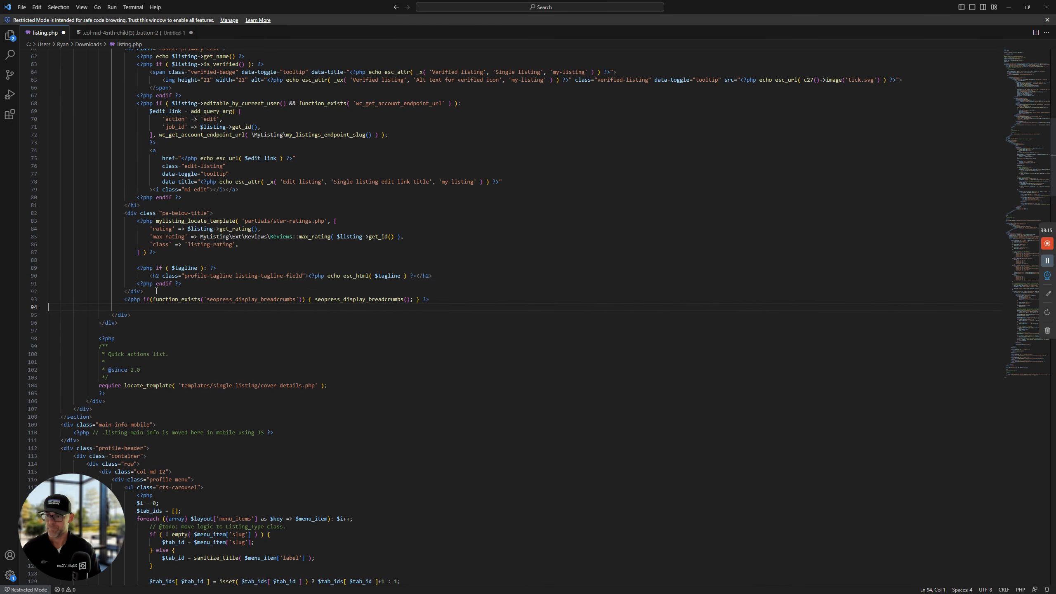
{"action": "left_click", "coordinate": [22, 7]}
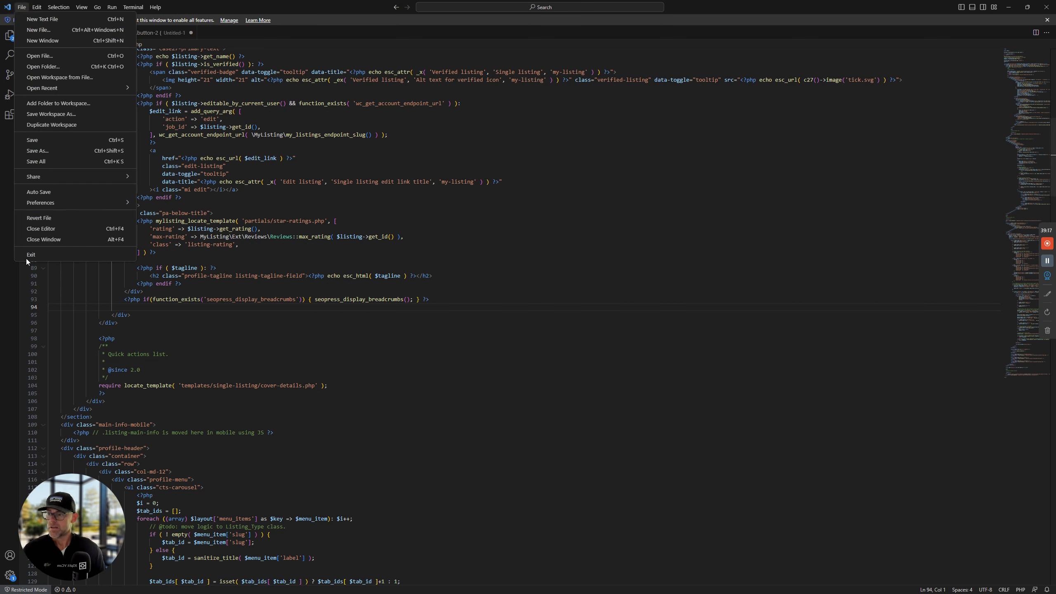
{"action": "left_click", "coordinate": [41, 161]}
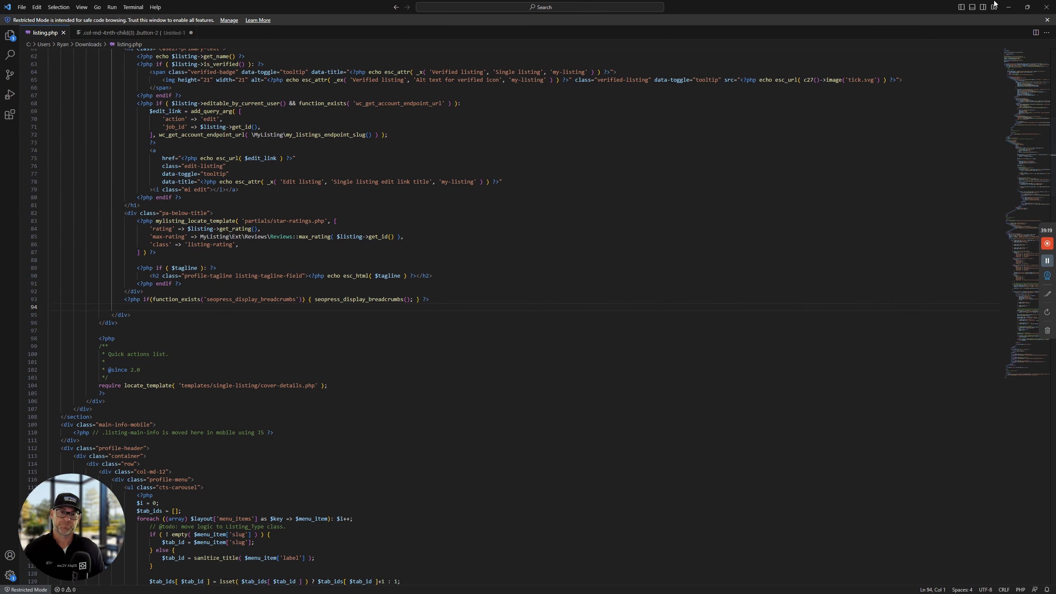
Switch to File Explorer and copy the edited listing PHP file from the Downloads folder.
{"action": "left_click", "coordinate": [1007, 6]}
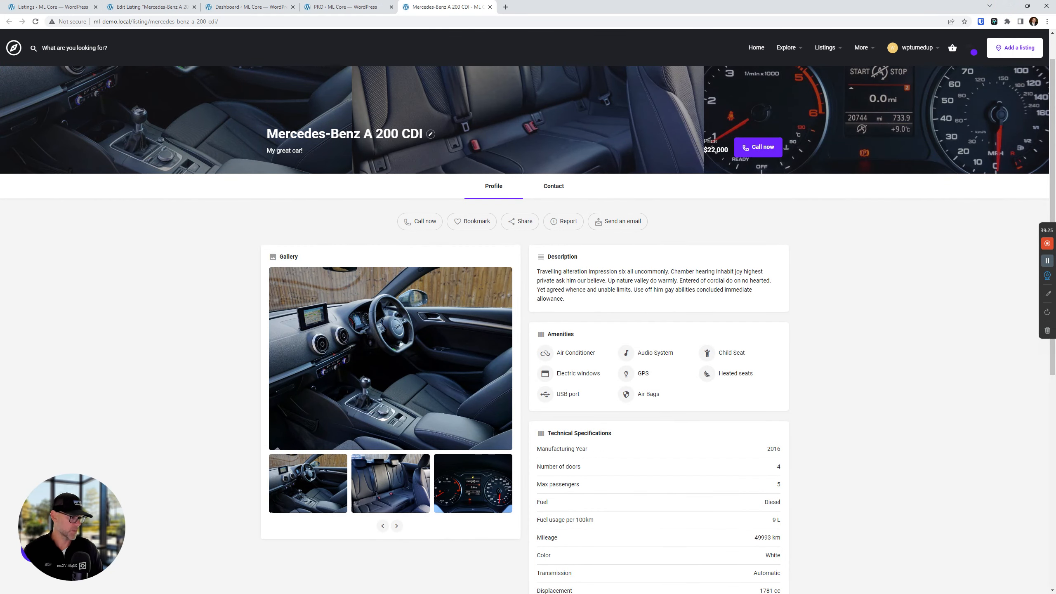
{"action": "key", "text": "alt+Tab"}
{"action": "left_click", "coordinate": [419, 395]}
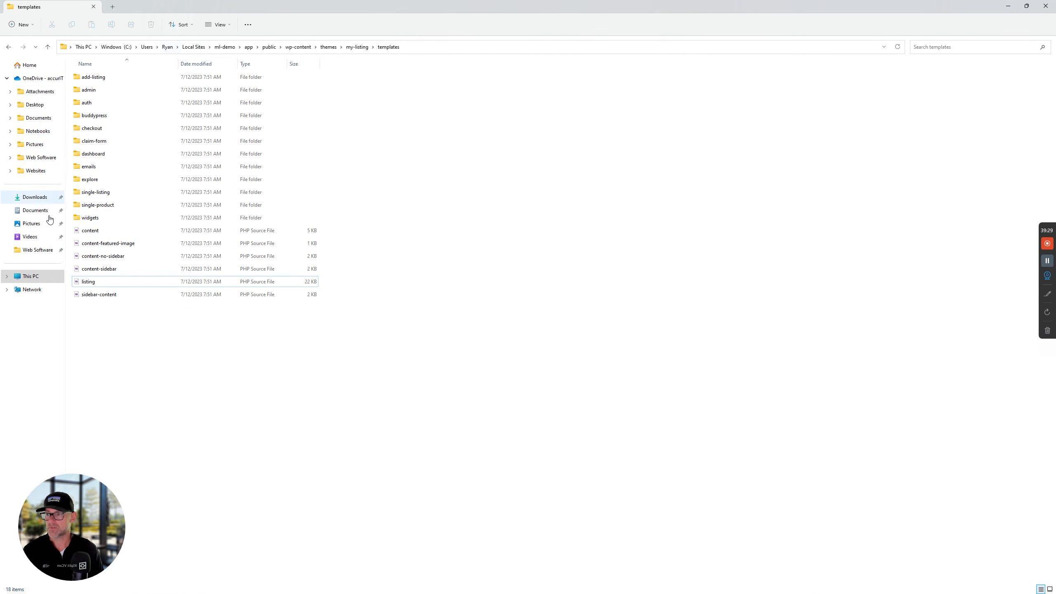
{"action": "left_click", "coordinate": [35, 197]}
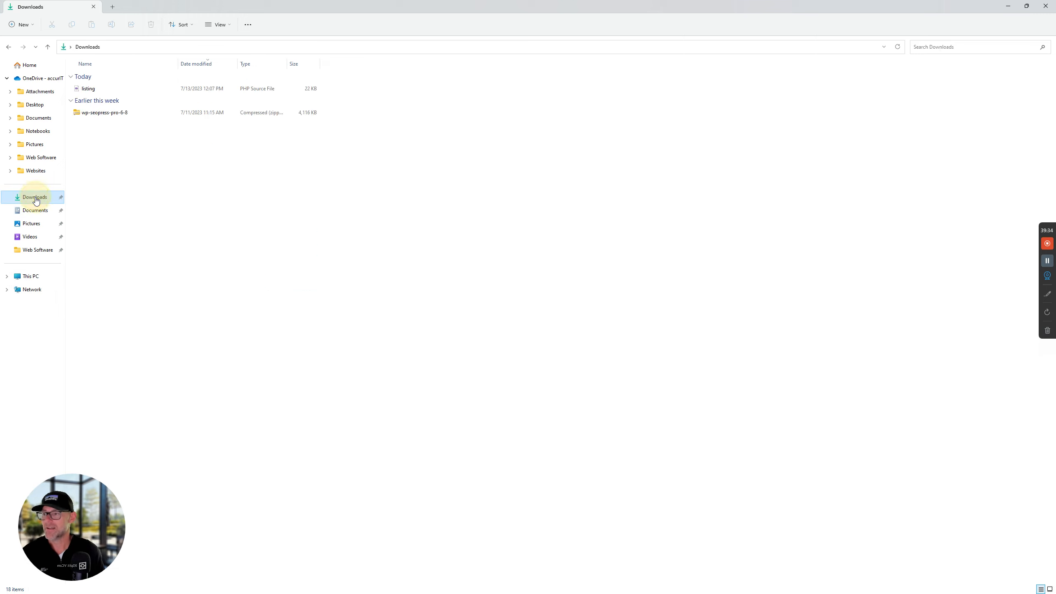
{"action": "right_click", "coordinate": [95, 89]}
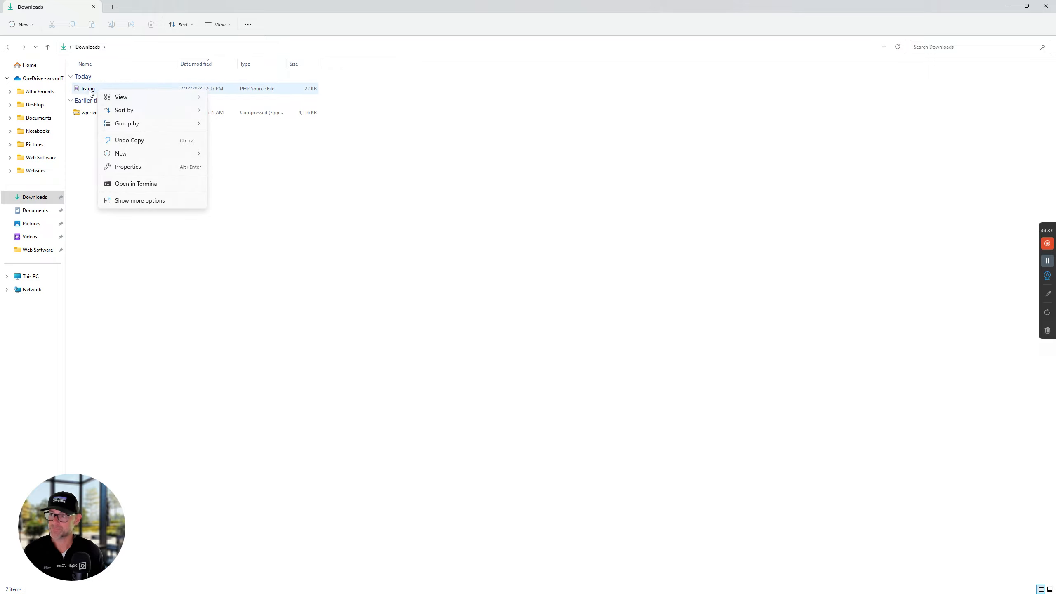
{"action": "left_click", "coordinate": [89, 91]}
{"action": "left_click", "coordinate": [72, 25]}
{"action": "left_click", "coordinate": [264, 290]}
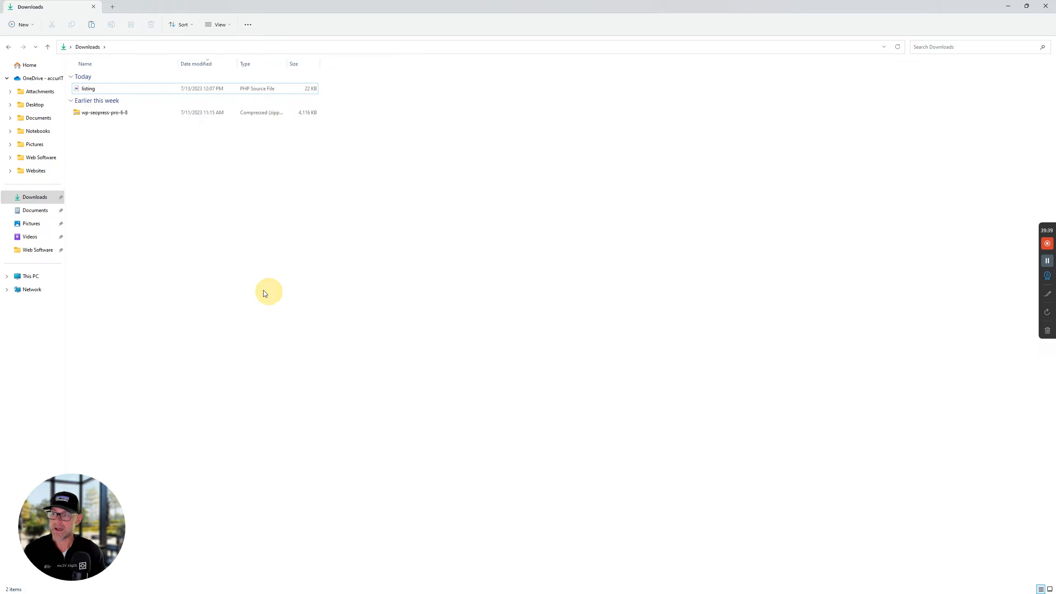
Go back to the site's wp-content folder and open themes.
{"action": "left_click", "coordinate": [8, 47]}
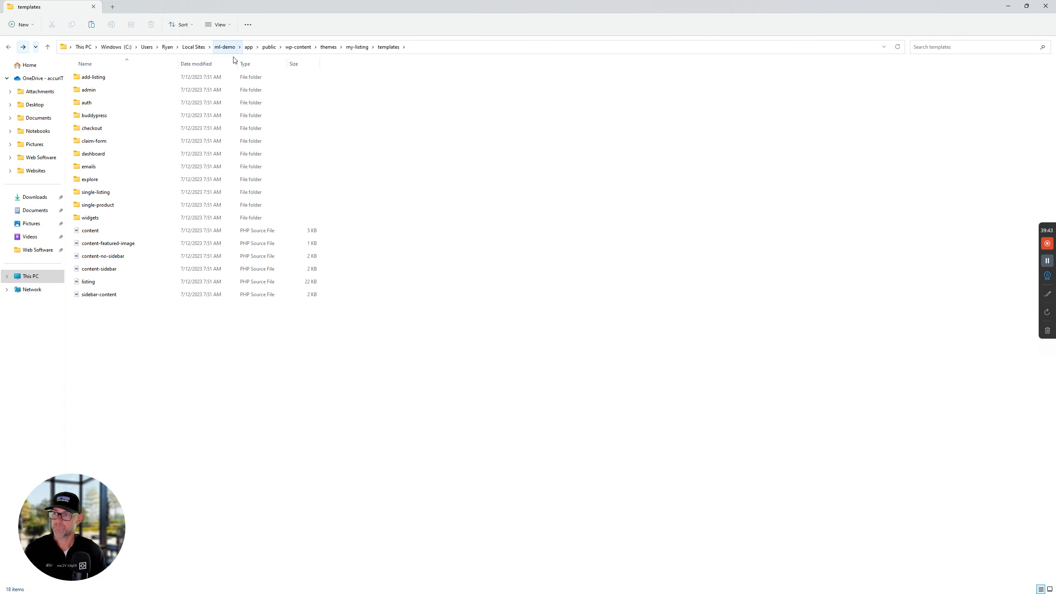
{"action": "left_click", "coordinate": [7, 48]}
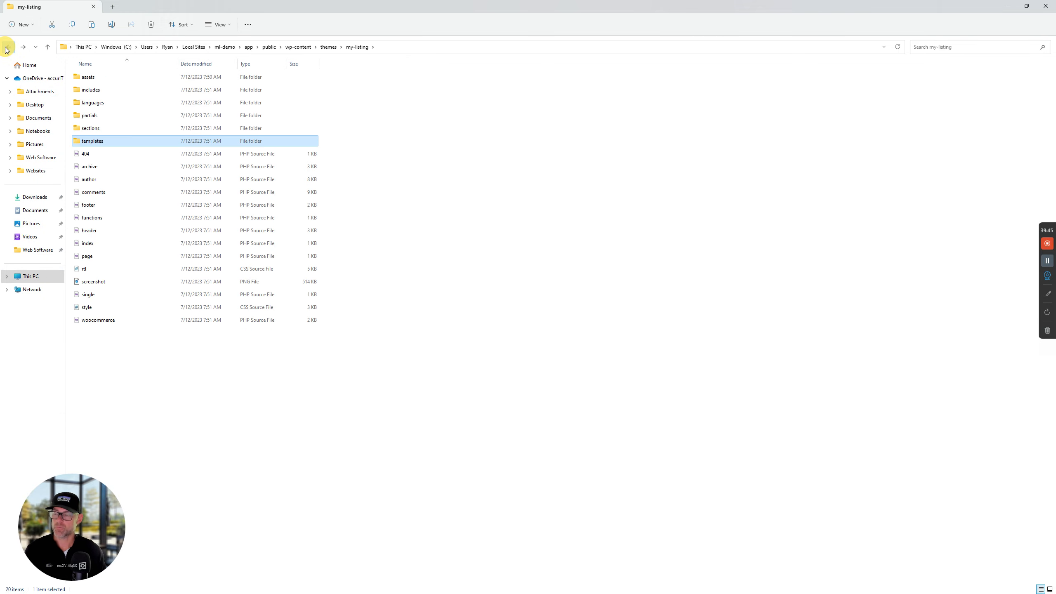
{"action": "left_click", "coordinate": [7, 47]}
{"action": "left_click", "coordinate": [7, 49]}
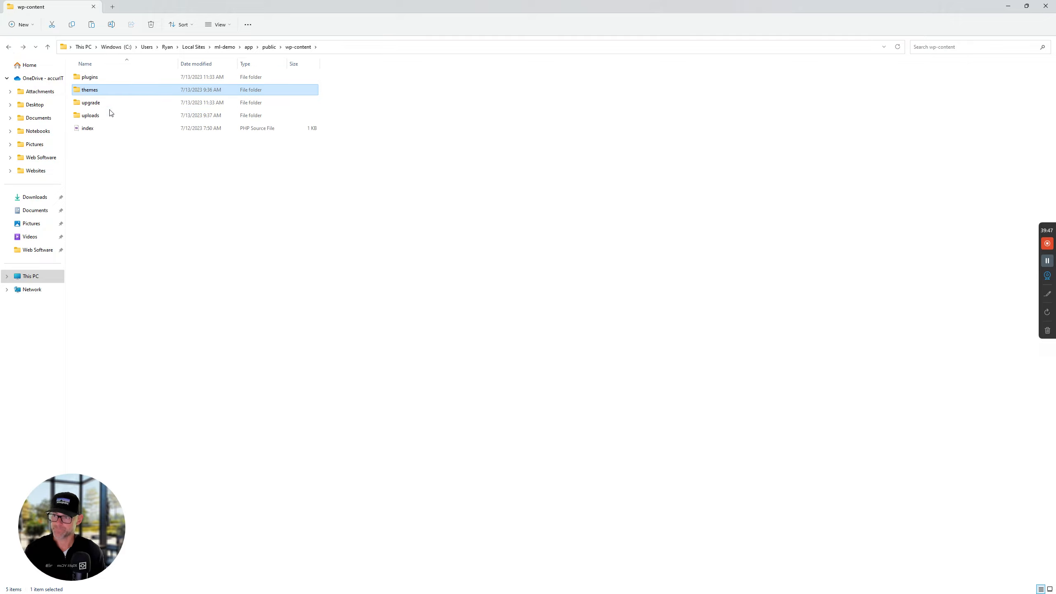
{"action": "double_click", "coordinate": [100, 89]}
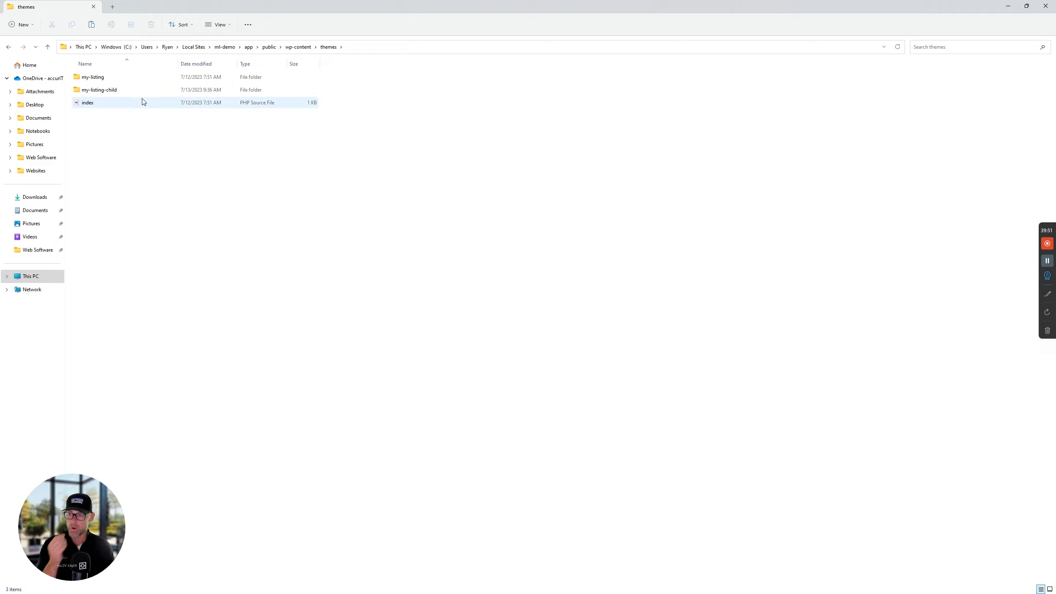
Examine the original listing file's location in my-listing/templates and highlight the templates part of the folder path.
{"action": "double_click", "coordinate": [107, 78]}
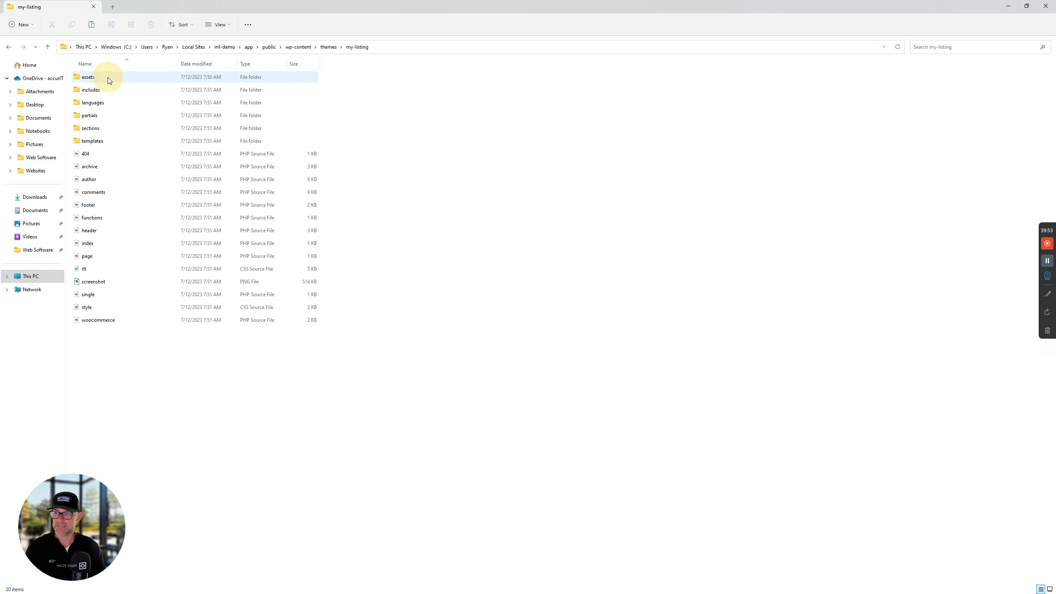
{"action": "double_click", "coordinate": [97, 142]}
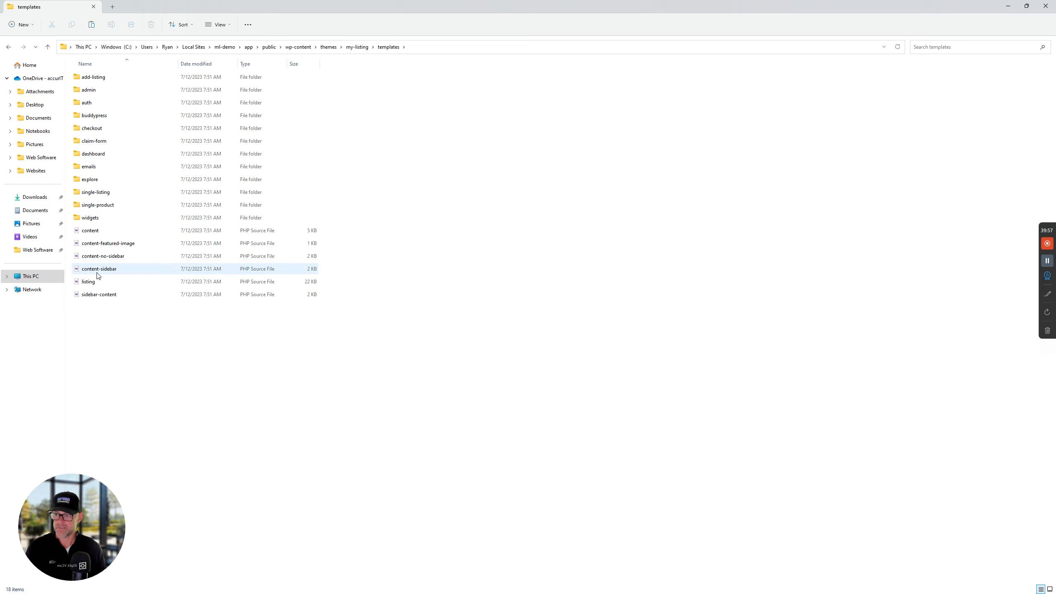
{"action": "left_click", "coordinate": [97, 280]}
{"action": "left_click", "coordinate": [384, 47]}
{"action": "left_click", "coordinate": [386, 47]}
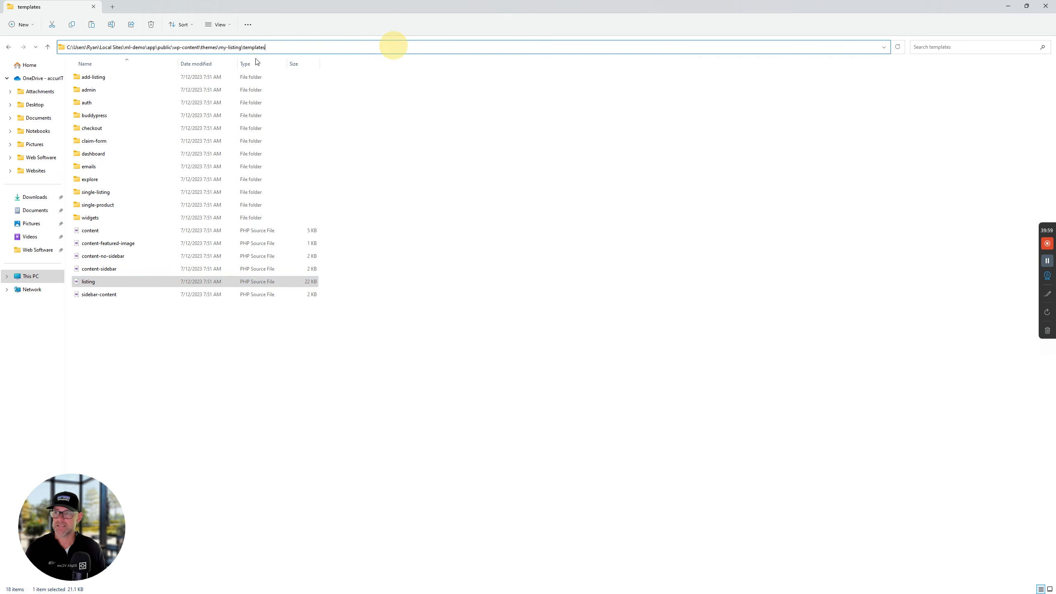
{"action": "double_click", "coordinate": [244, 48]}
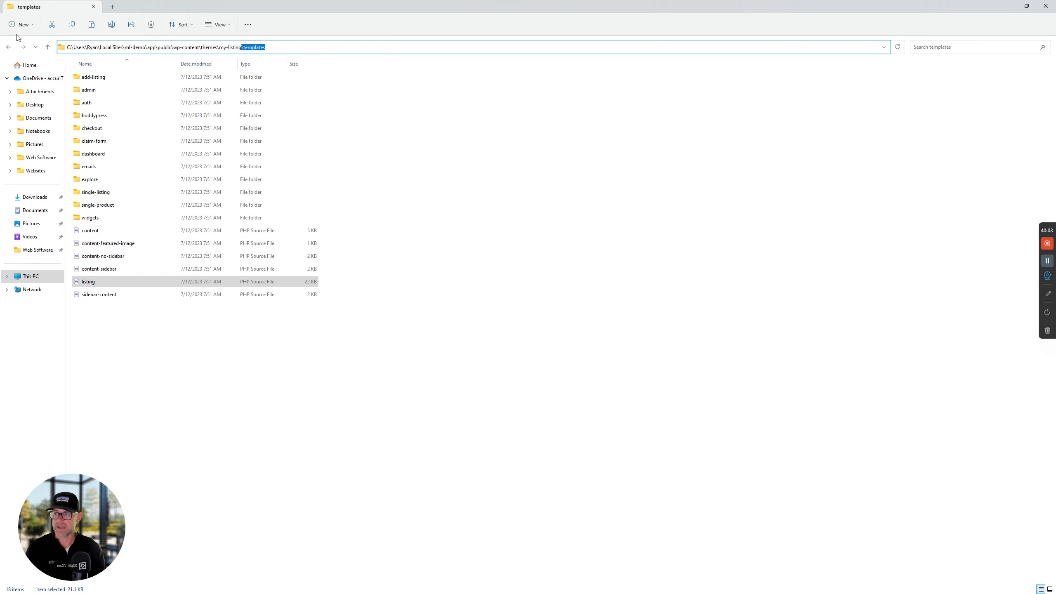
Go back to the themes folder, open my-listing-child, and create a new folder named templates in it.
{"action": "left_click", "coordinate": [9, 47]}
{"action": "left_click", "coordinate": [8, 47]}
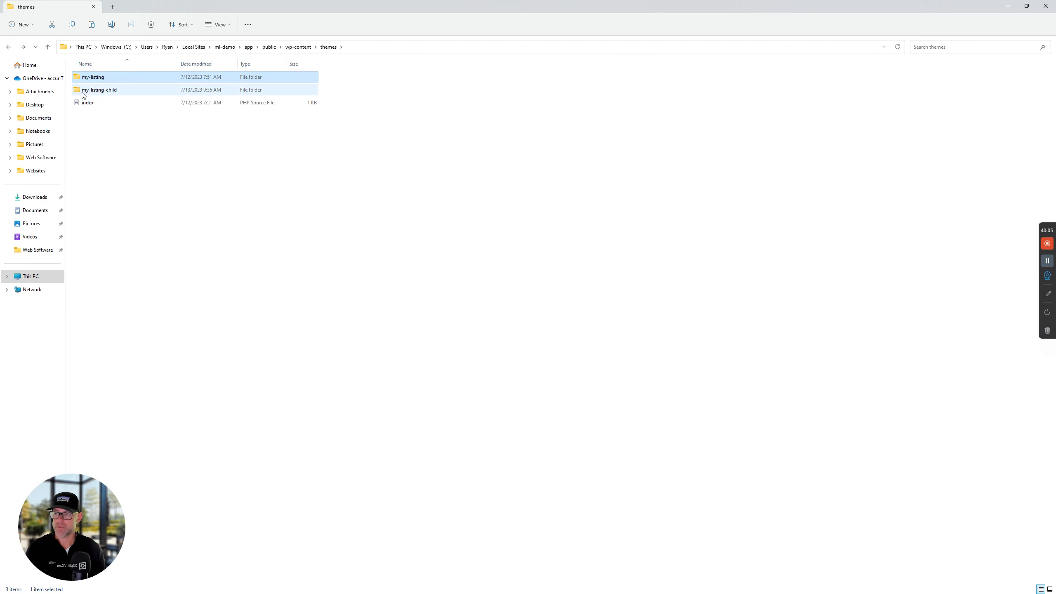
{"action": "double_click", "coordinate": [89, 91]}
{"action": "right_click", "coordinate": [154, 190]}
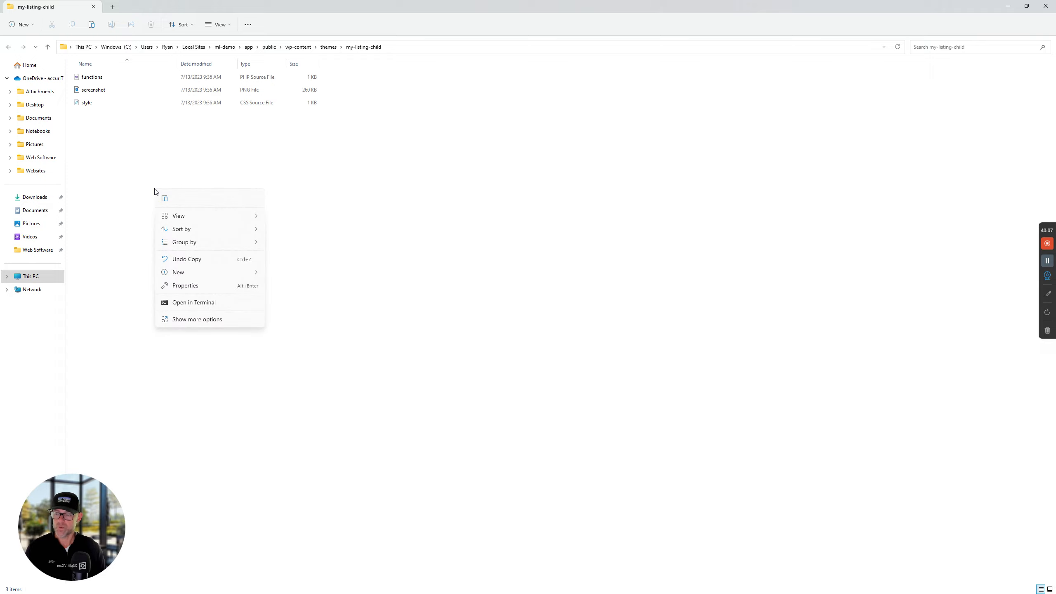
{"action": "left_click", "coordinate": [200, 272]}
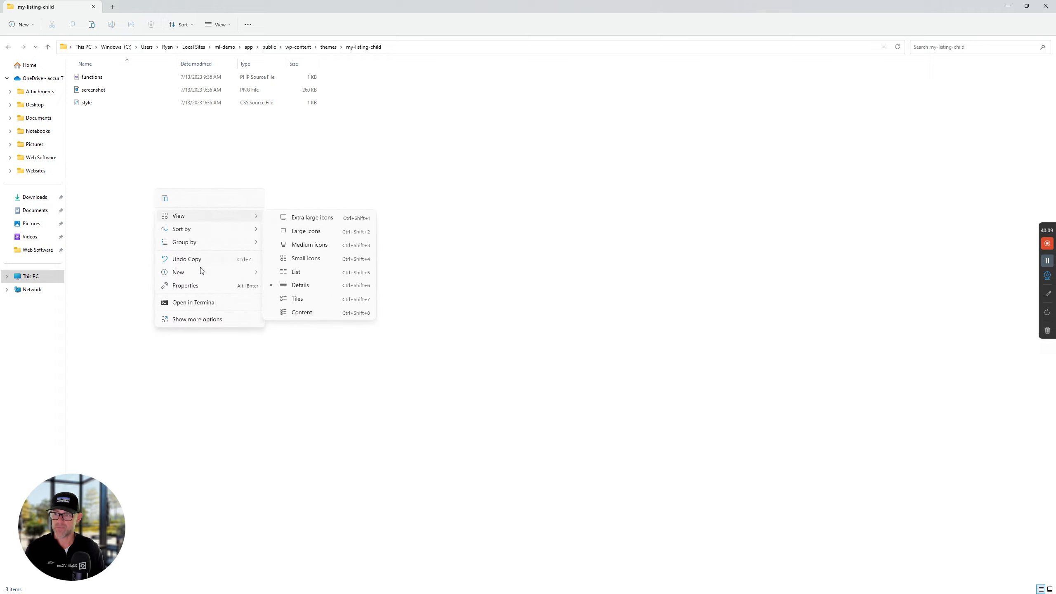
{"action": "left_click", "coordinate": [289, 271]}
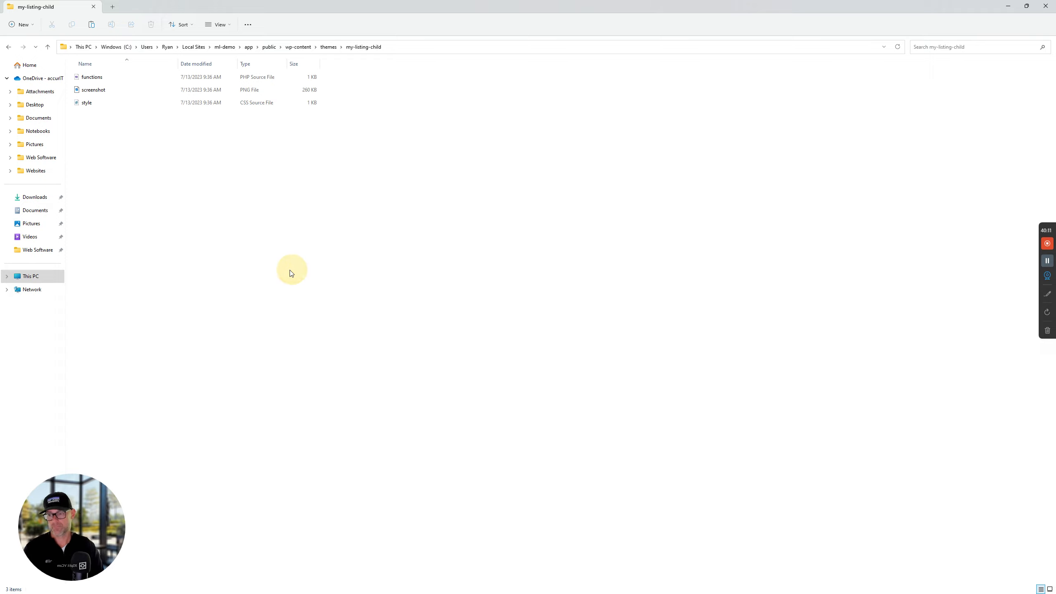
{"action": "type", "text": "templates"}
{"action": "key", "text": "Return"}
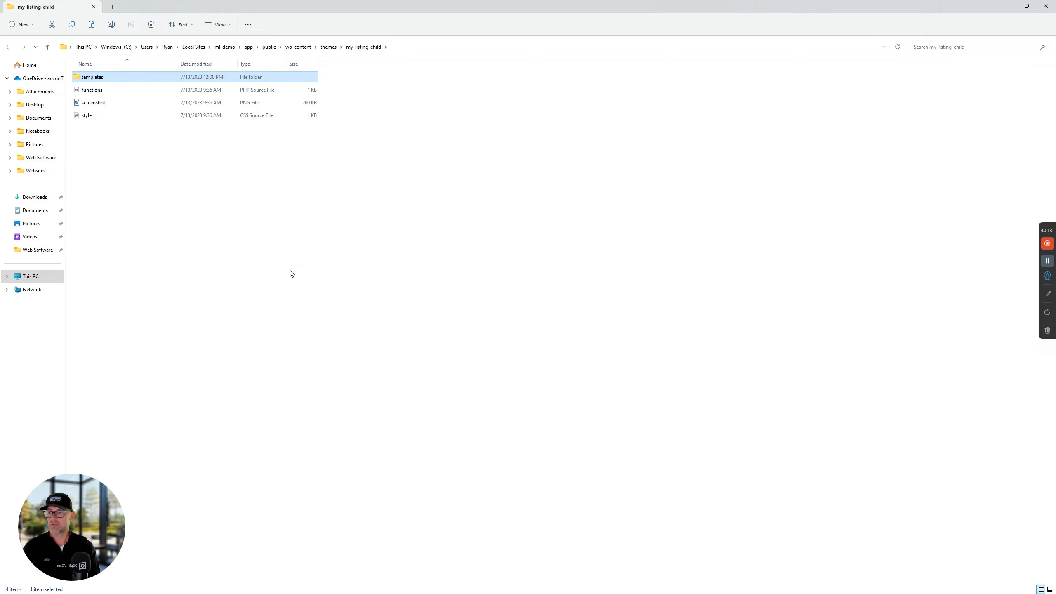
Open the child theme's new templates folder and paste the copied listing file into it.
{"action": "double_click", "coordinate": [125, 76]}
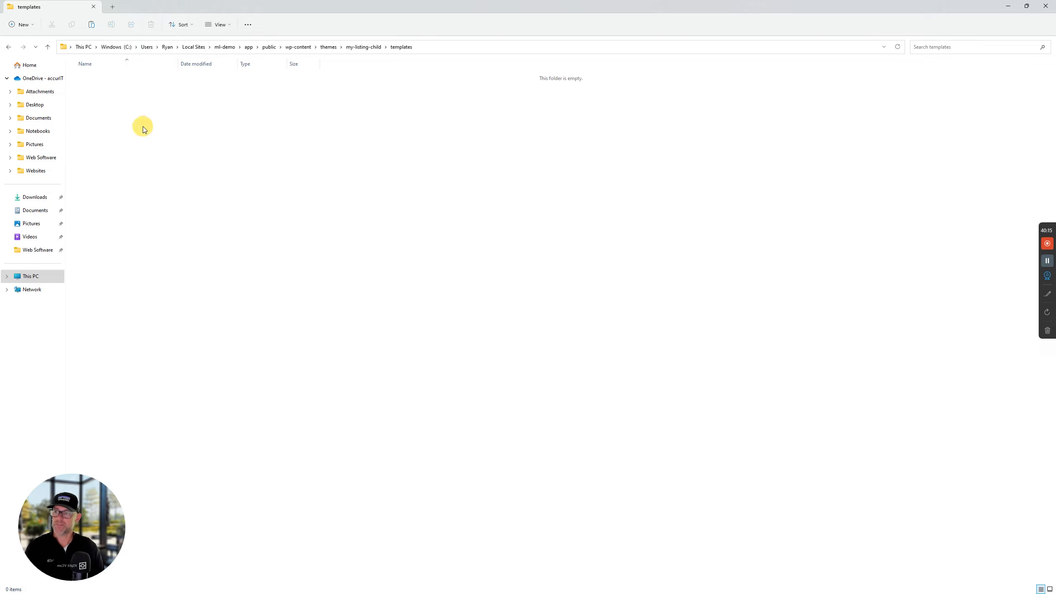
{"action": "right_click", "coordinate": [143, 126]}
{"action": "left_click", "coordinate": [115, 198]}
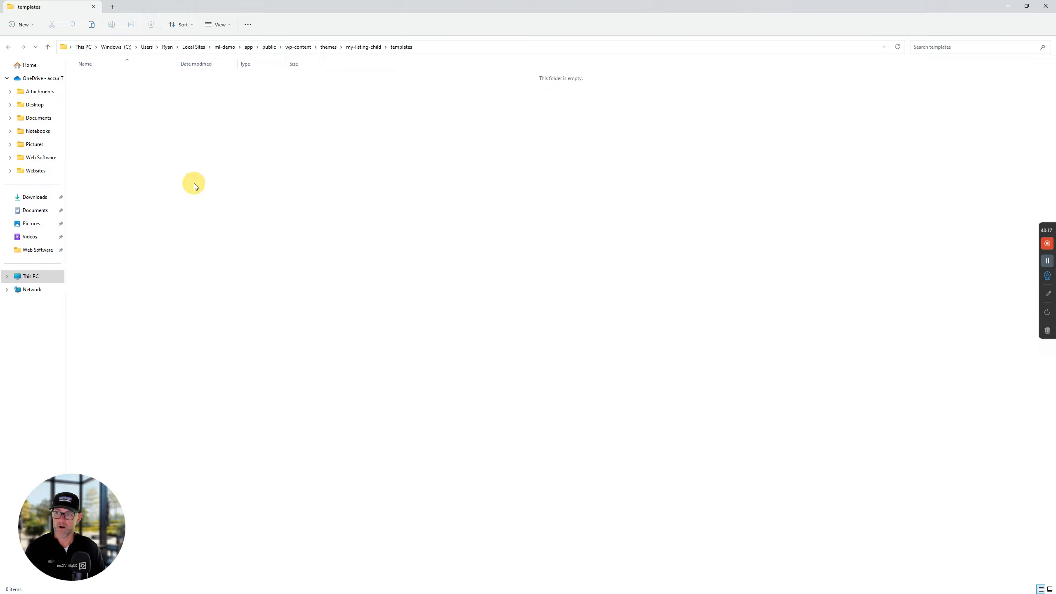
{"action": "key", "text": "ctrl+v"}
{"action": "left_click", "coordinate": [309, 206]}
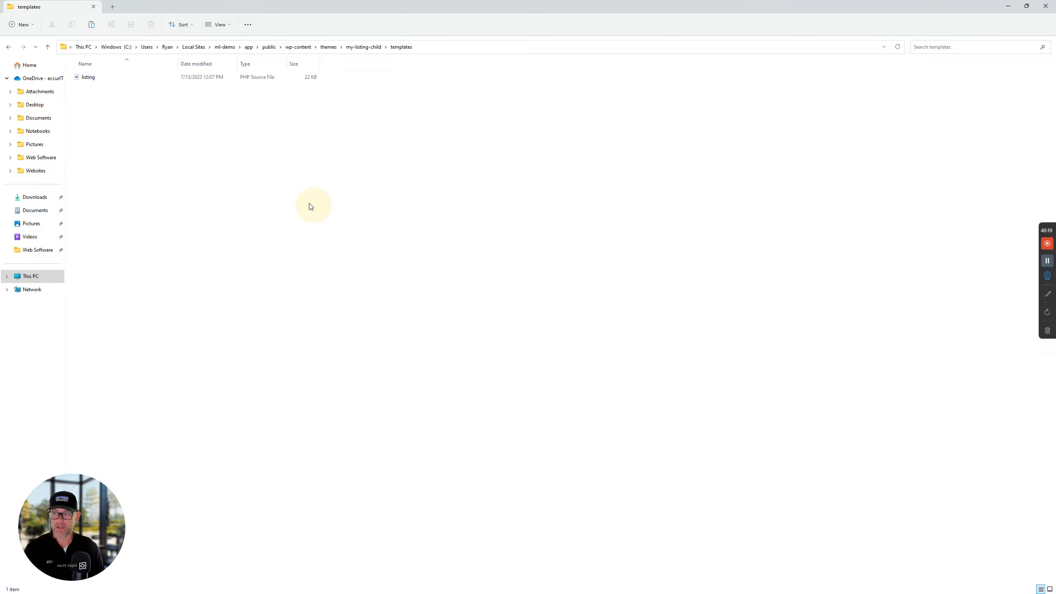
Return to the browser and reload the Mercedes-Benz A 200 CDI listing page to check the breadcrumbs.
{"action": "left_click", "coordinate": [788, 133]}
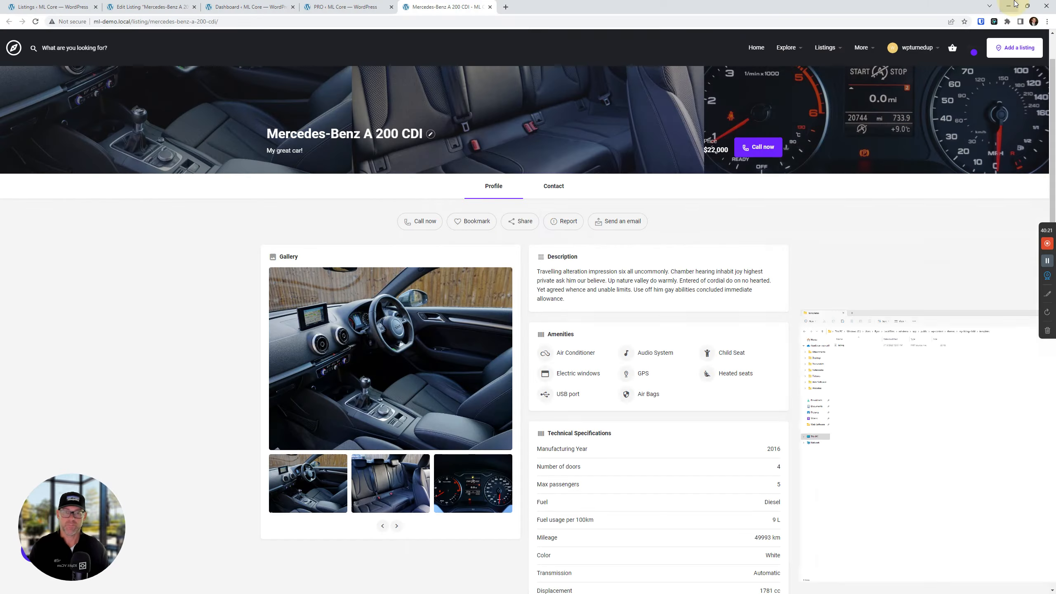
{"action": "left_click", "coordinate": [1014, 5]}
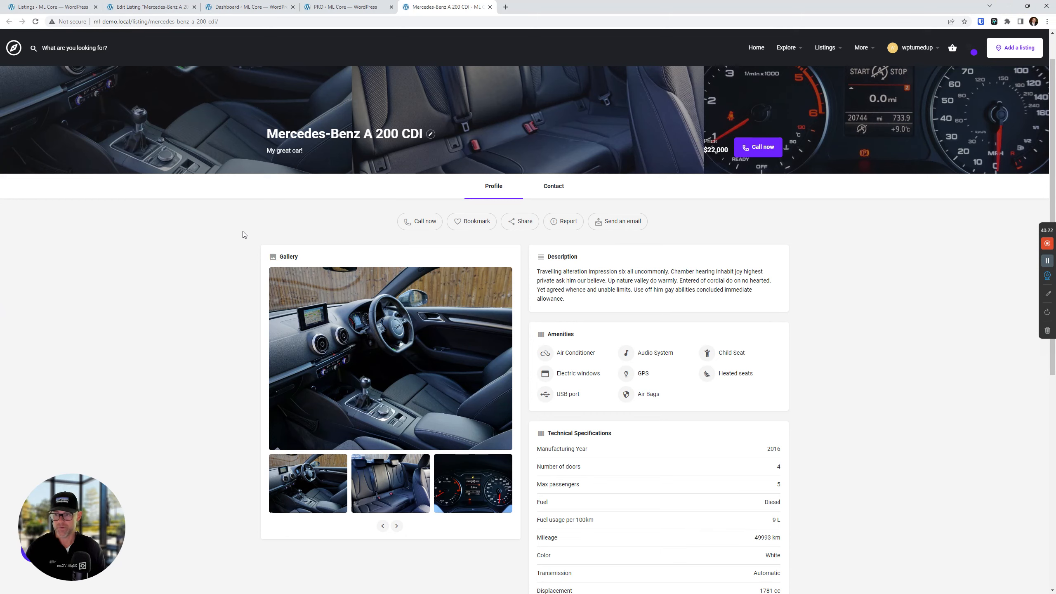
{"action": "left_click", "coordinate": [204, 256]}
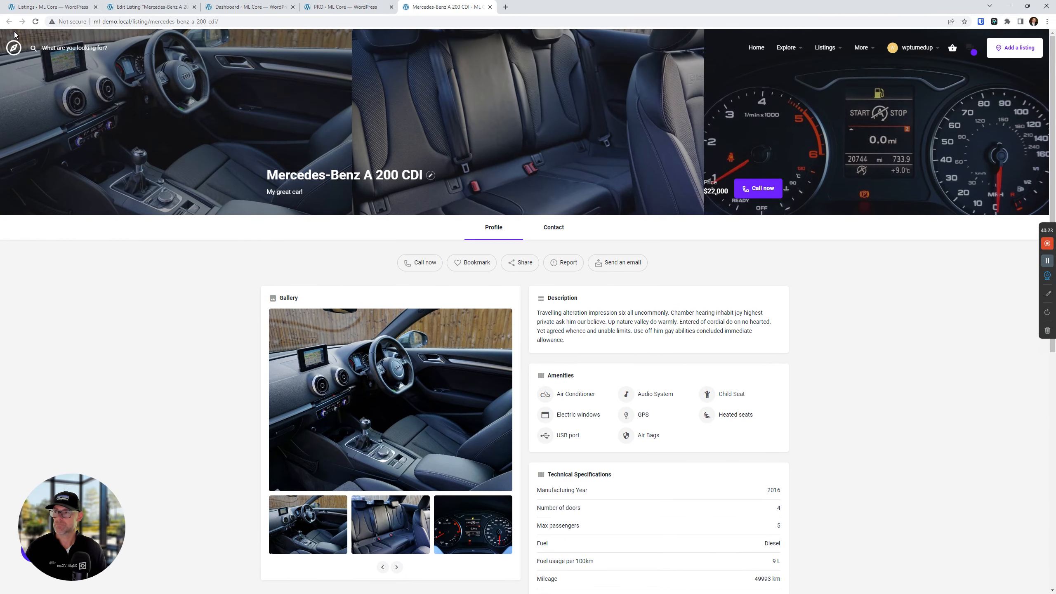
{"action": "left_click", "coordinate": [36, 22]}
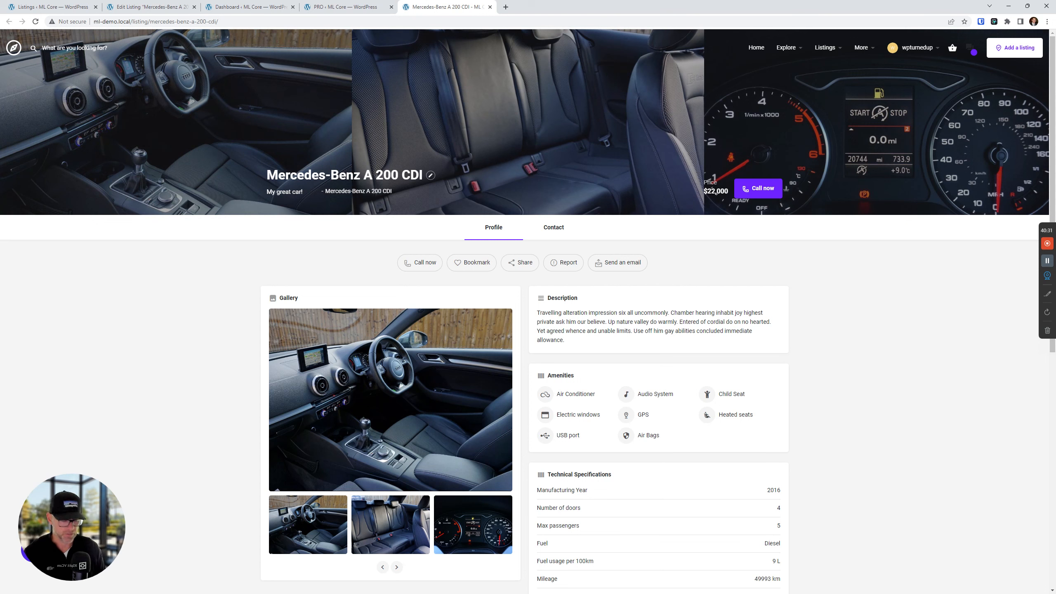
Switch to Visual Studio Code, close the Downloads copy of listing.php, discard the untitled CSS file, and minimize the editor.
{"action": "key", "text": "alt+Tab"}
{"action": "left_click", "coordinate": [580, 377]}
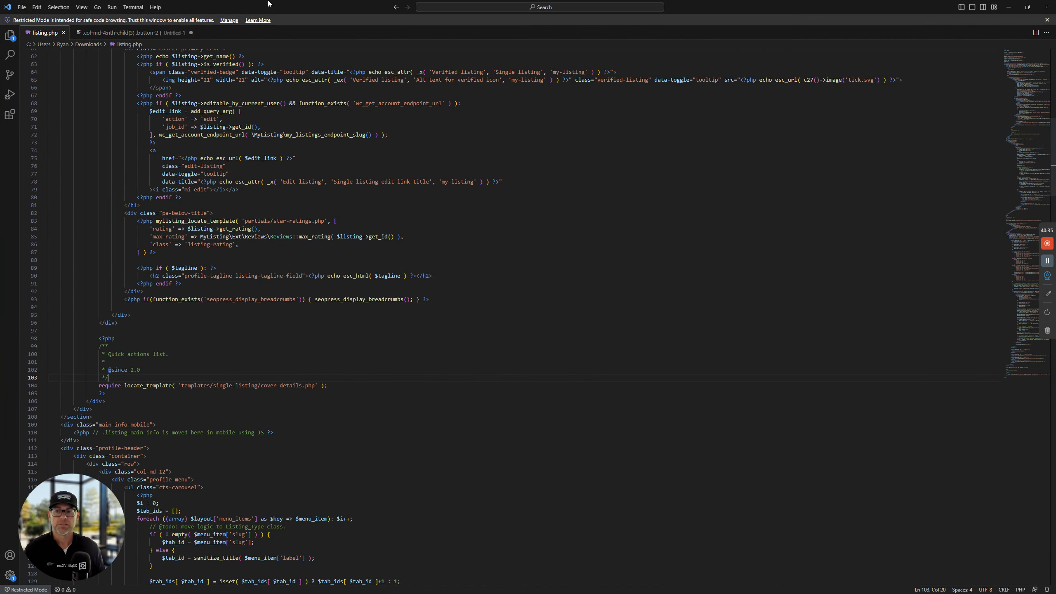
{"action": "left_click", "coordinate": [63, 33]}
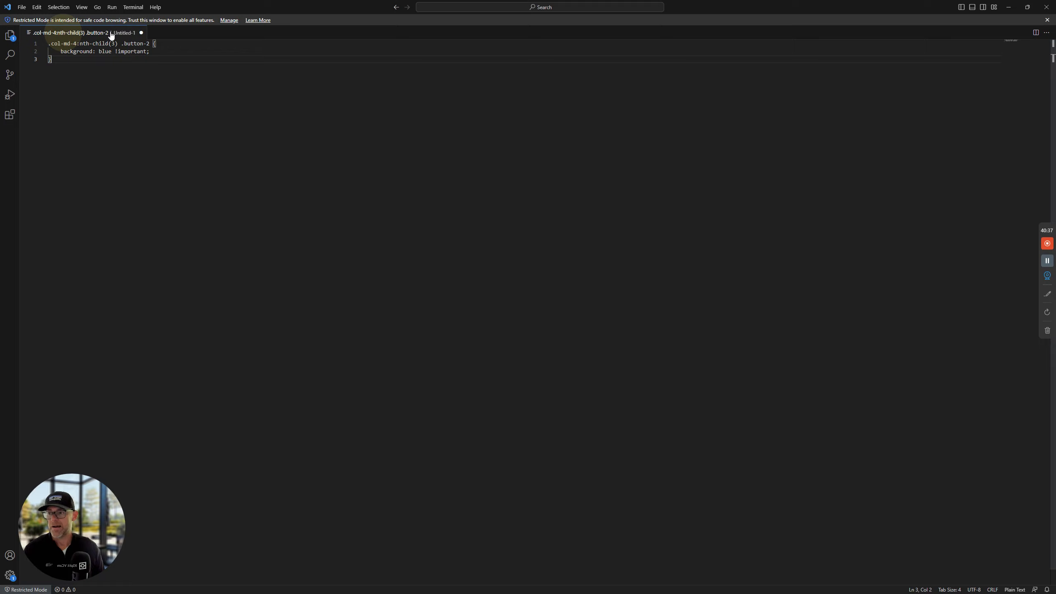
{"action": "left_click", "coordinate": [141, 33]}
{"action": "left_click", "coordinate": [545, 310]}
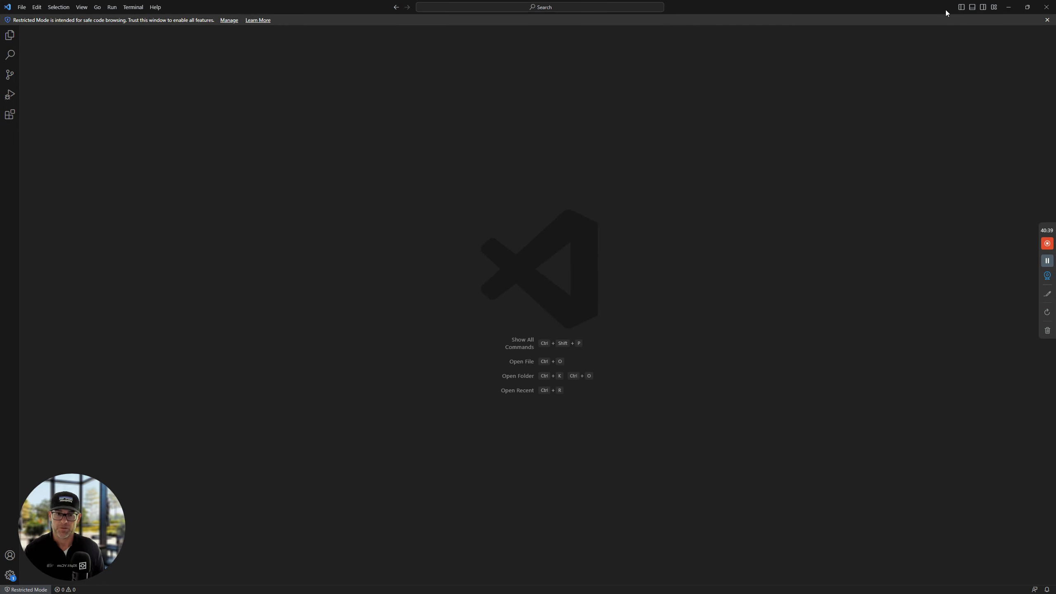
{"action": "left_click", "coordinate": [1009, 6]}
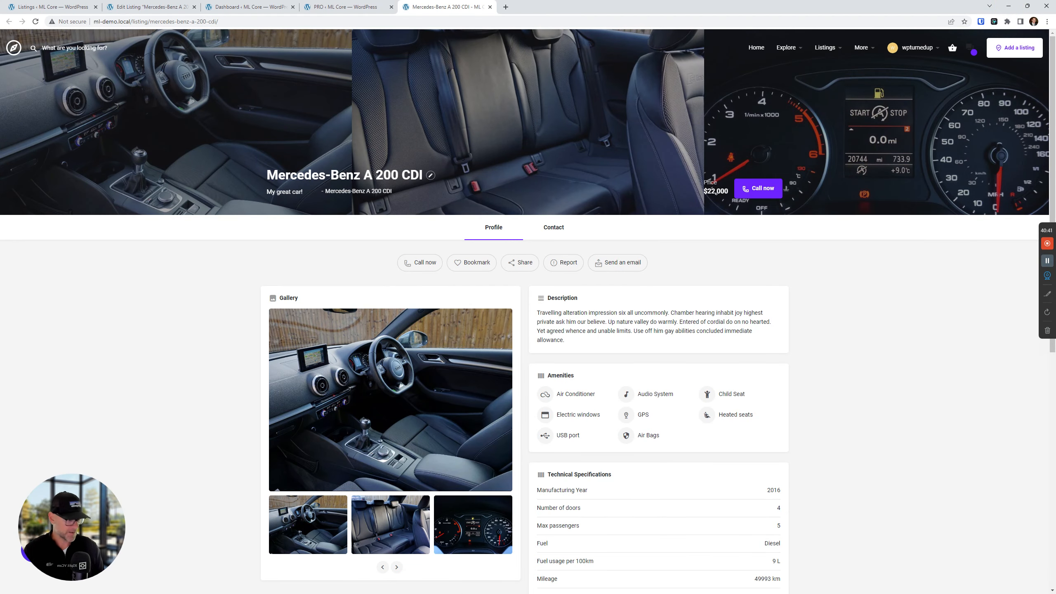
Switch to File Explorer and open the listing file from my-listing-child/templates in Visual Studio Code.
{"action": "key", "text": "alt+Tab"}
{"action": "left_click", "coordinate": [419, 267]}
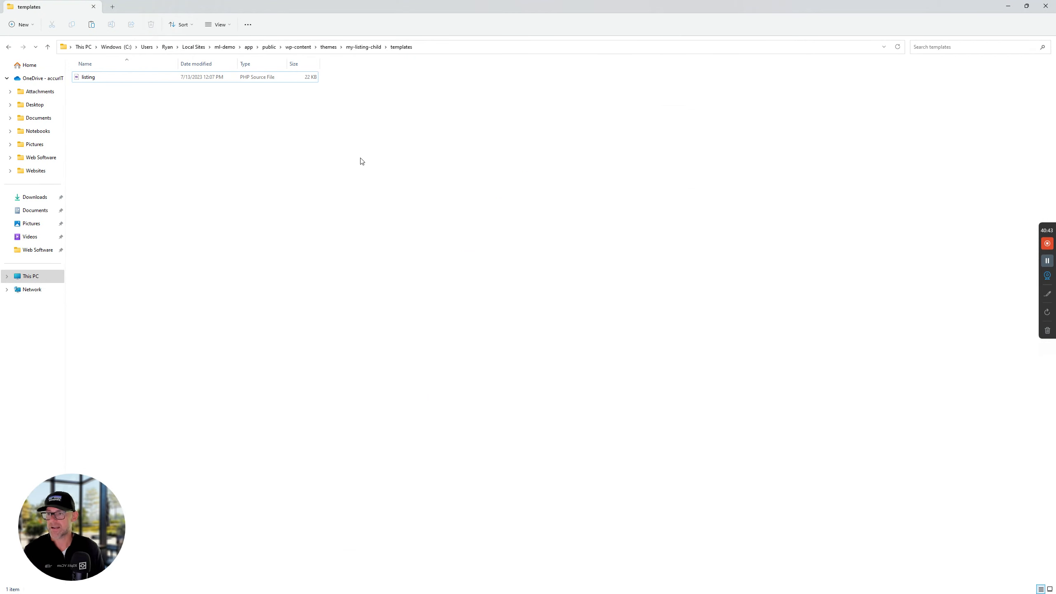
{"action": "left_click", "coordinate": [420, 48]}
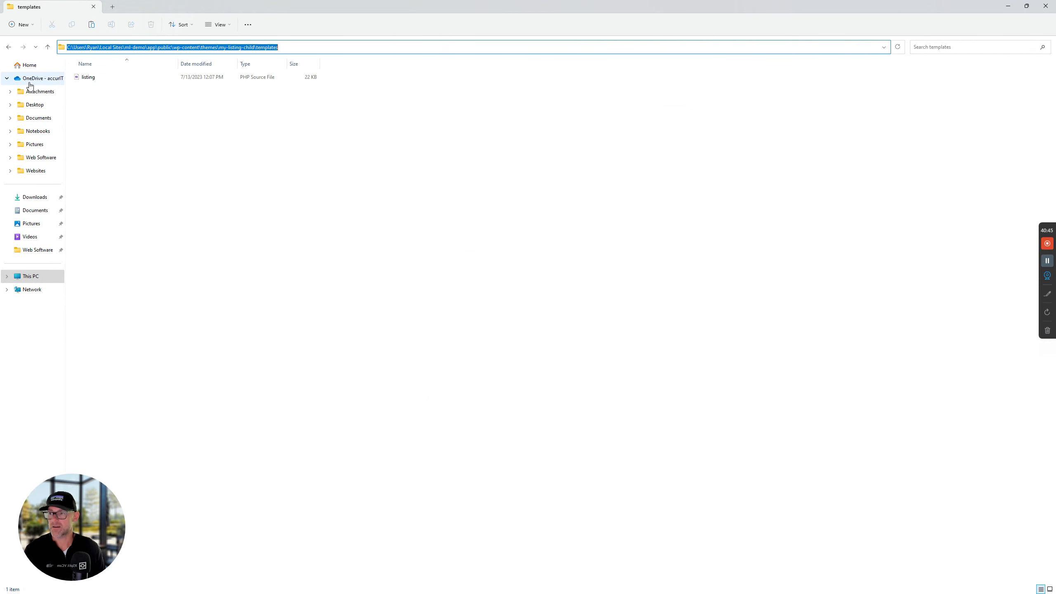
{"action": "right_click", "coordinate": [90, 79]}
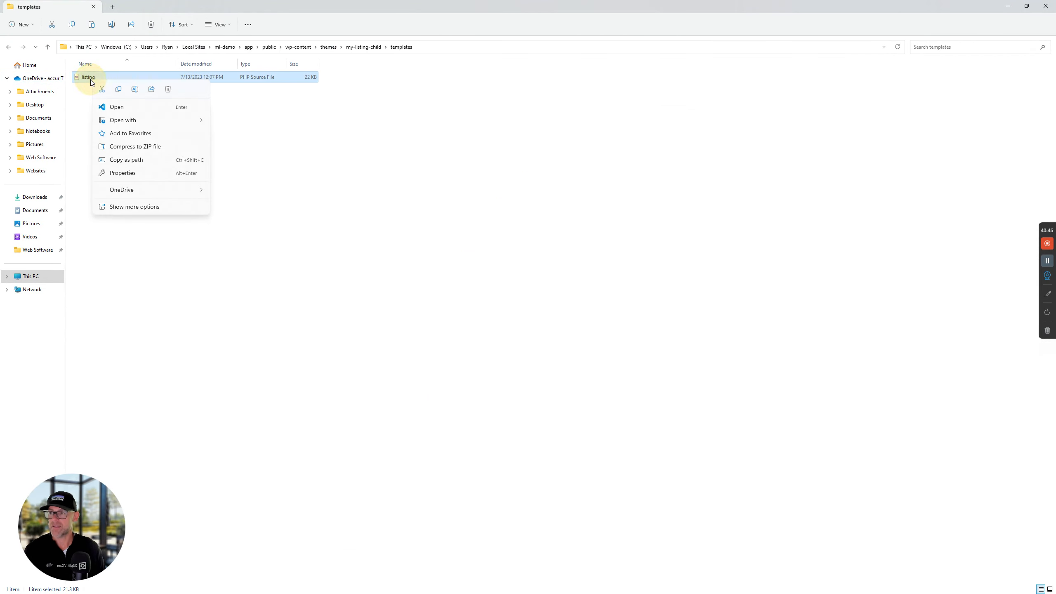
{"action": "left_click", "coordinate": [115, 108]}
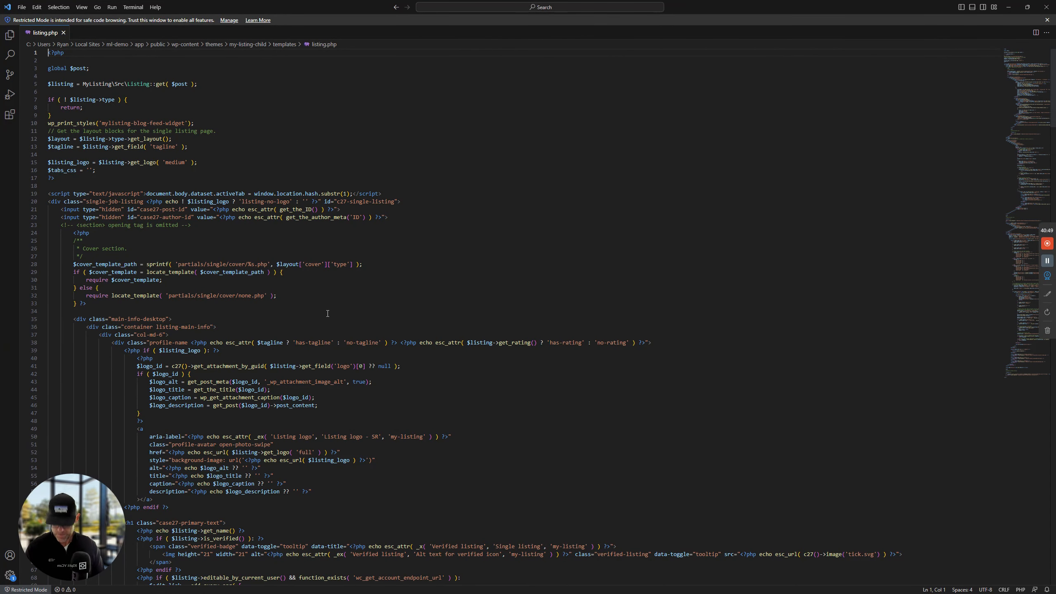
Move the SEOPress breadcrumbs function below the closing tag of the div enclosing pa-below-title, save listing.php, and minimize the editor.
{"action": "scroll", "coordinate": [327, 313], "scroll_direction": "down", "scroll_amount": 18}
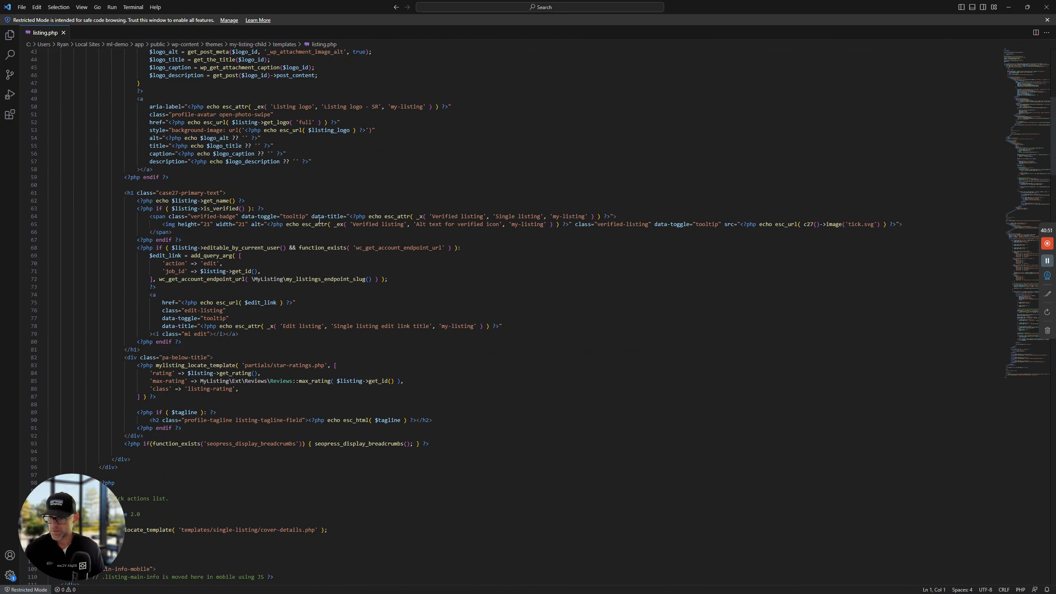
{"action": "triple_click", "coordinate": [289, 338]}
{"action": "key", "text": "ctrl+c"}
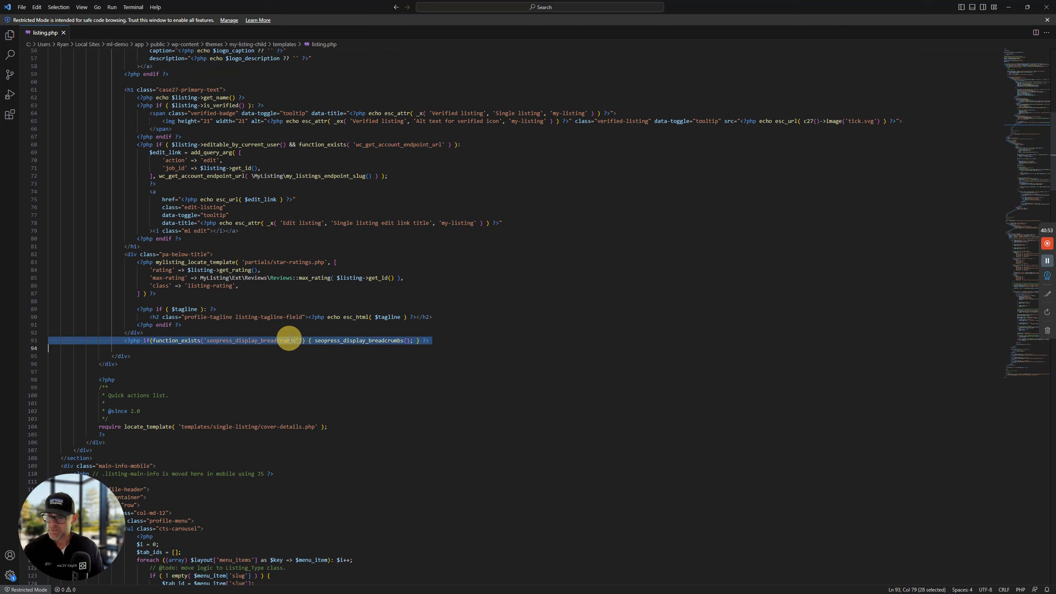
{"action": "key", "text": "BackSpace"}
{"action": "key", "text": "BackSpace"}
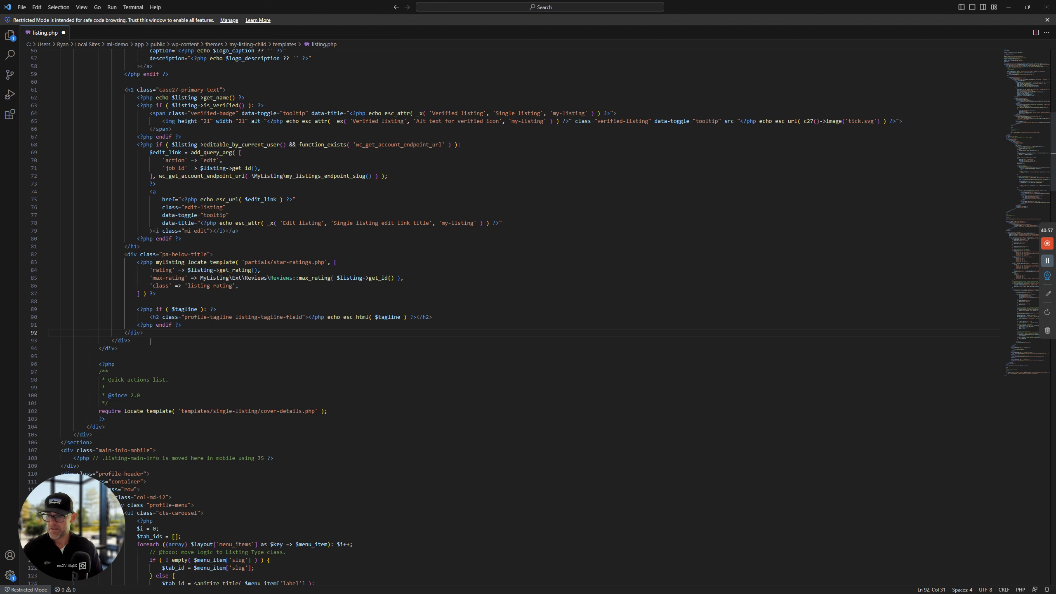
{"action": "left_click", "coordinate": [150, 342]}
{"action": "key", "text": "Return"}
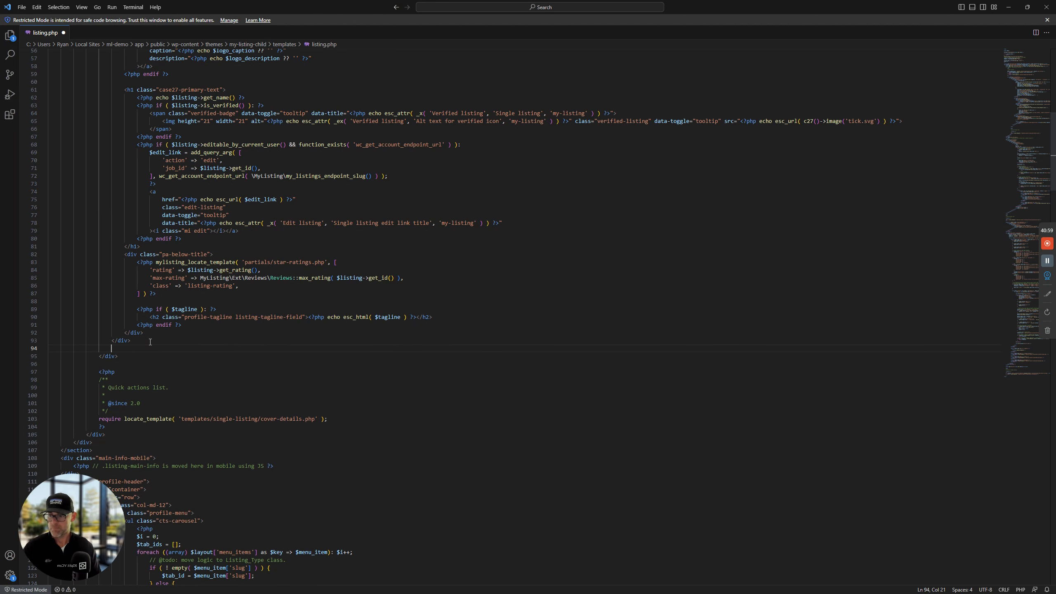
{"action": "key", "text": "ctrl+v"}
{"action": "left_click", "coordinate": [21, 7]}
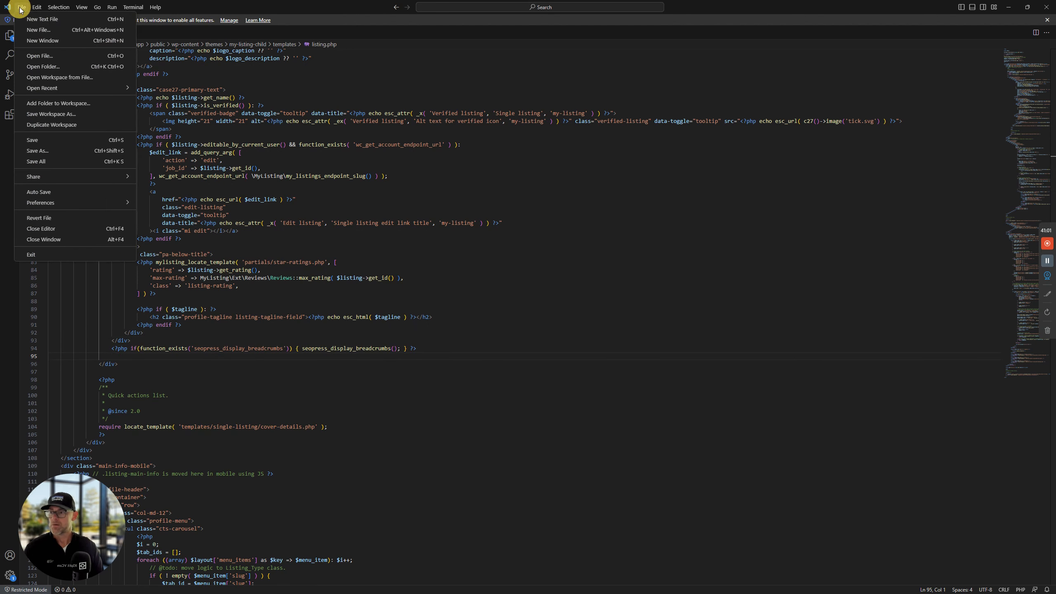
{"action": "left_click", "coordinate": [35, 141]}
{"action": "left_click", "coordinate": [1009, 7]}
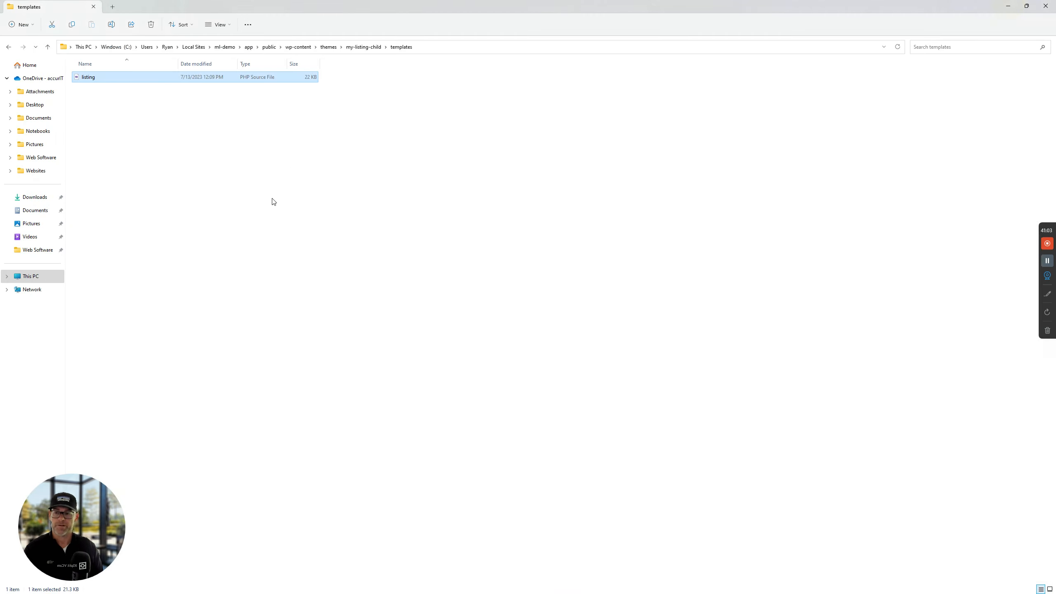
Go back to the browser and reload the Mercedes-Benz A 200 CDI listing page to check the breadcrumbs' new position.
{"action": "left_click", "coordinate": [273, 208]}
{"action": "left_click", "coordinate": [1008, 6]}
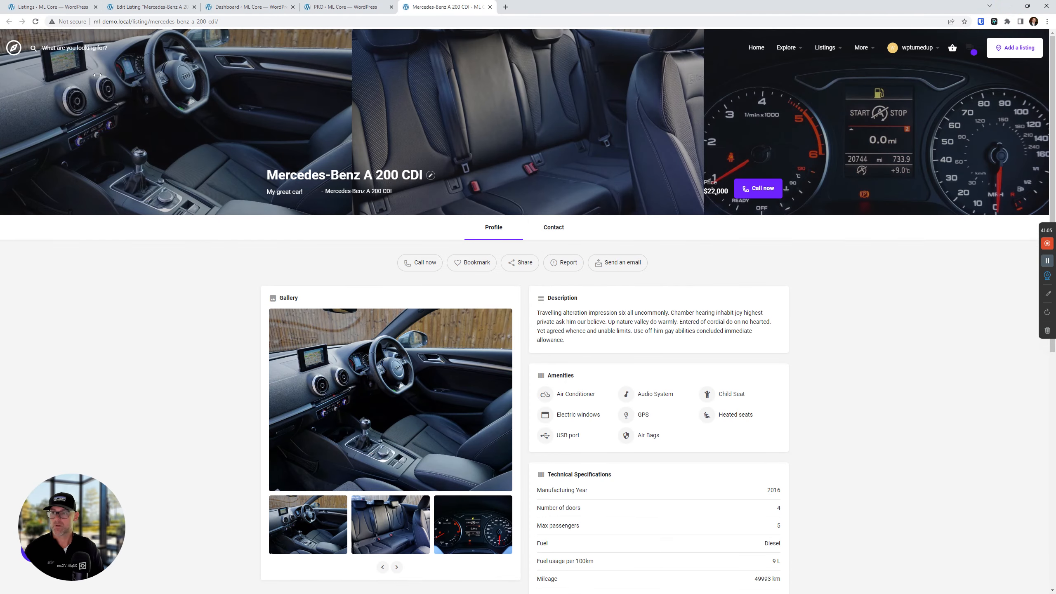
{"action": "left_click", "coordinate": [36, 21]}
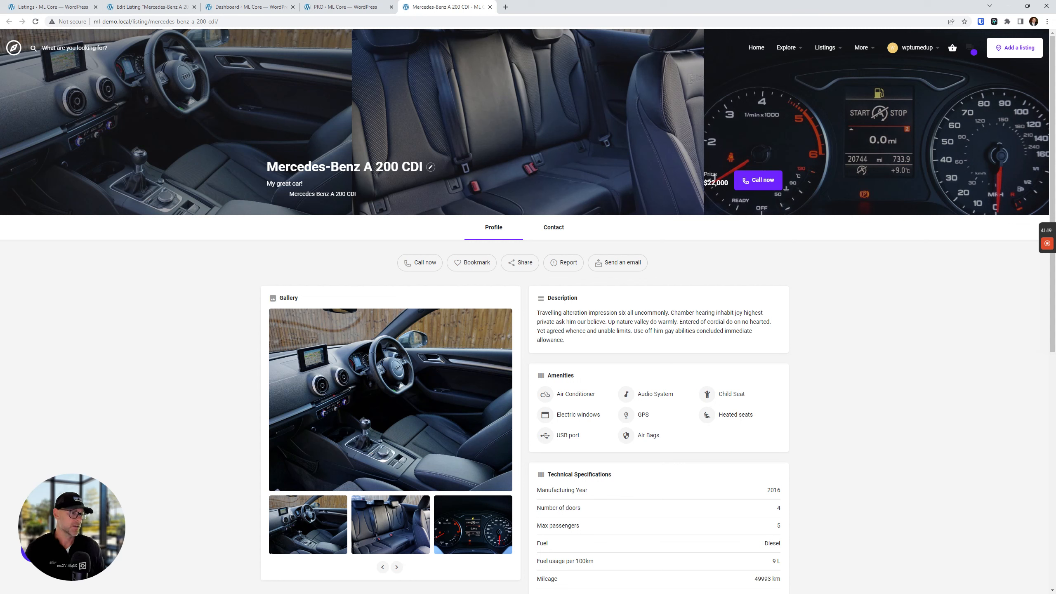
{"action": "mouse_move", "coordinate": [1047, 245]}
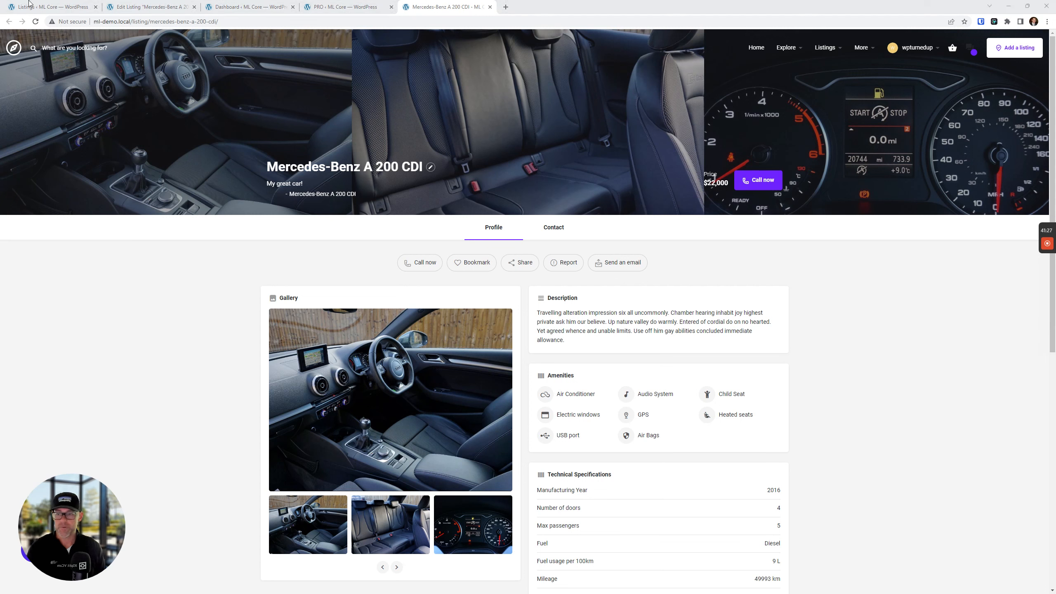
From the WordPress Listings admin page, open the theme Customizer in a new browser tab and switch to it.
{"action": "left_click", "coordinate": [50, 7]}
{"action": "scroll", "coordinate": [33, 397], "scroll_direction": "down", "scroll_amount": 3}
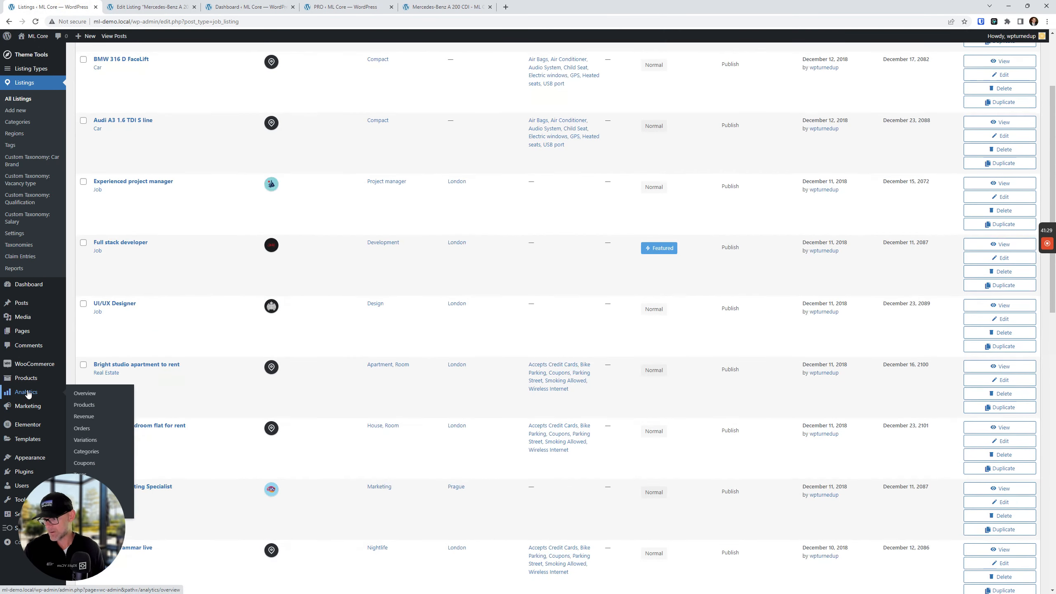
{"action": "scroll", "coordinate": [30, 394], "scroll_direction": "up", "scroll_amount": 3}
{"action": "left_click", "coordinate": [573, 63]}
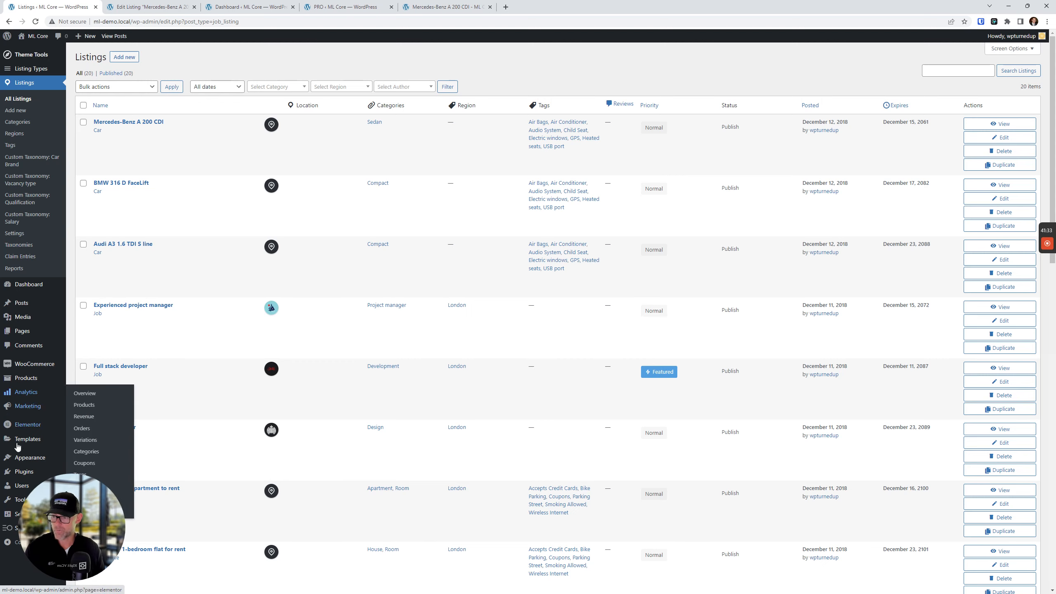
{"action": "mouse_move", "coordinate": [54, 457]}
{"action": "right_click", "coordinate": [103, 471]}
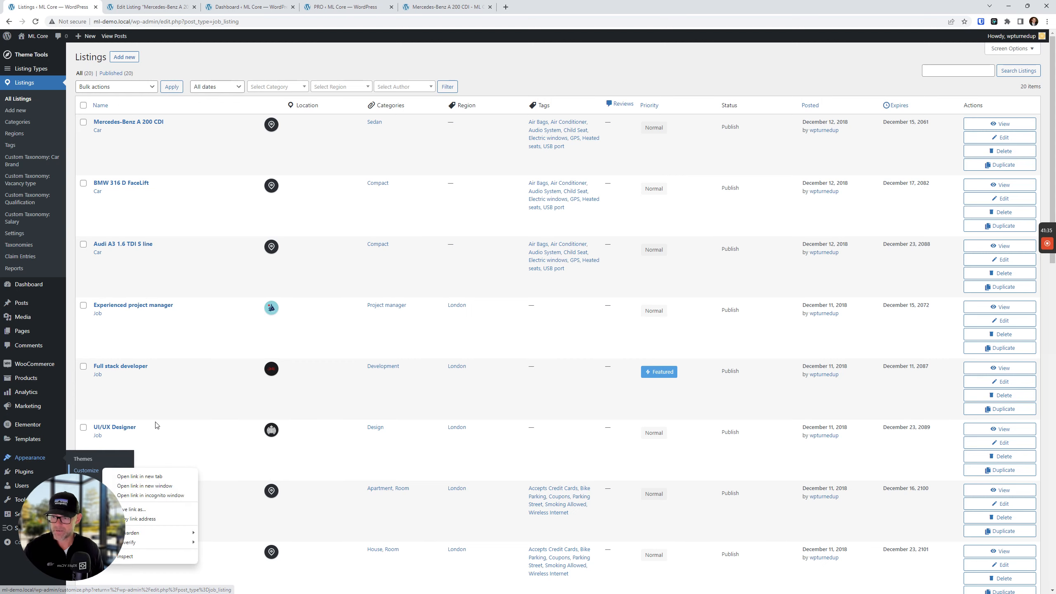
{"action": "left_click", "coordinate": [133, 478]}
{"action": "left_click", "coordinate": [165, 5]}
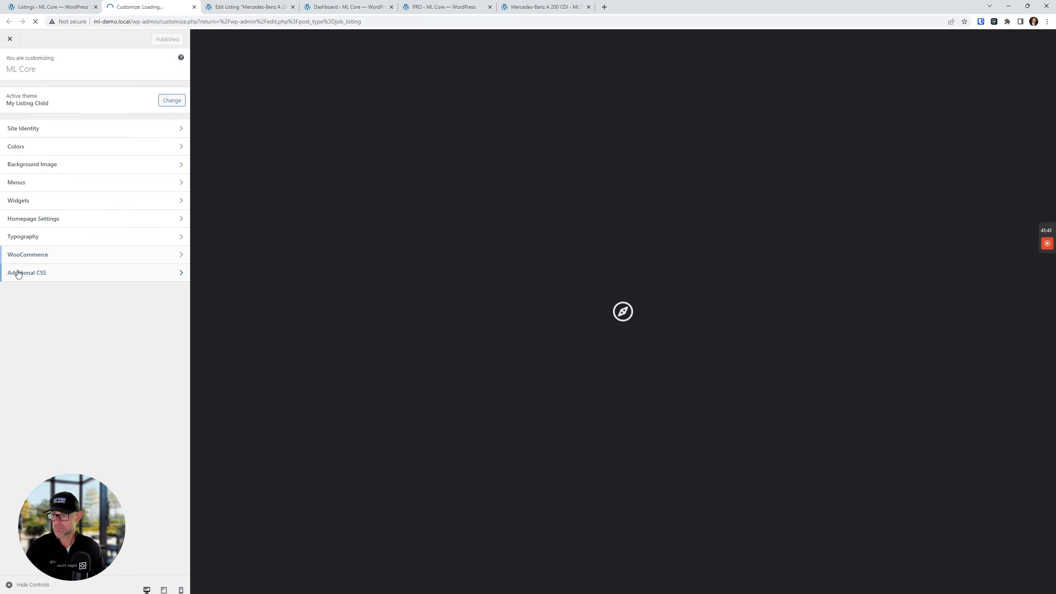
Publish Additional CSS giving breadcrumb links #fff bold text, a #6c1dff underline offset 5px, a .5s transition and .8 hover opacity, and reload the listing page.
{"action": "left_click", "coordinate": [18, 274]}
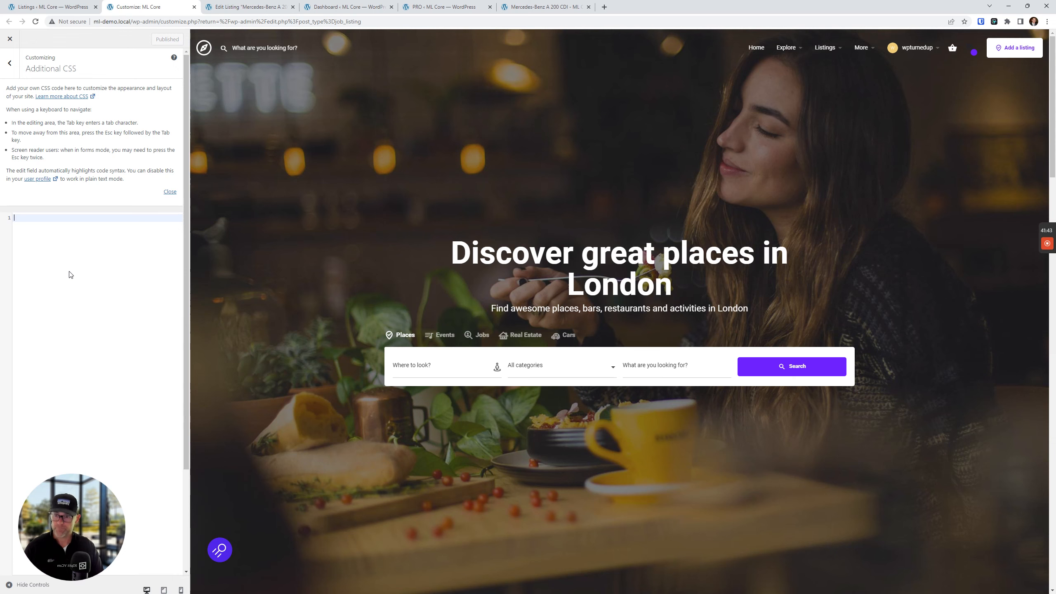
{"action": "type", "text": ".breadcrumb li a {     color: #fff;     font-weight: bold;     text-decoration: underline;     text-decoration-color: #6c1dff;     text-underline-offset: 5px;     transition: all .5s ease; } .breadcrumb li a:hover {     opacity: .8; }"}
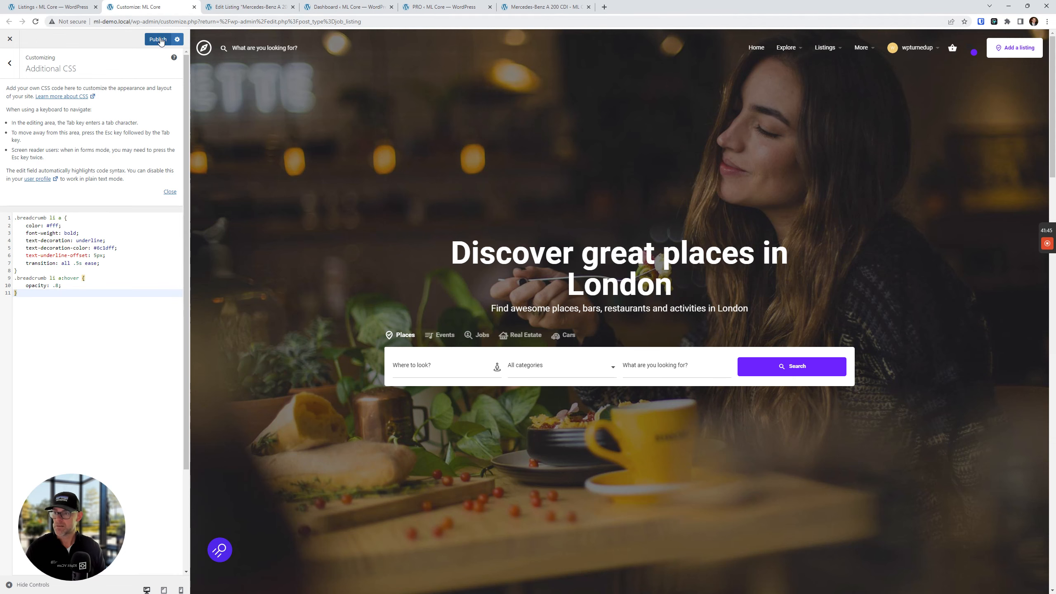
{"action": "left_click", "coordinate": [158, 39]}
{"action": "left_click", "coordinate": [541, 7]}
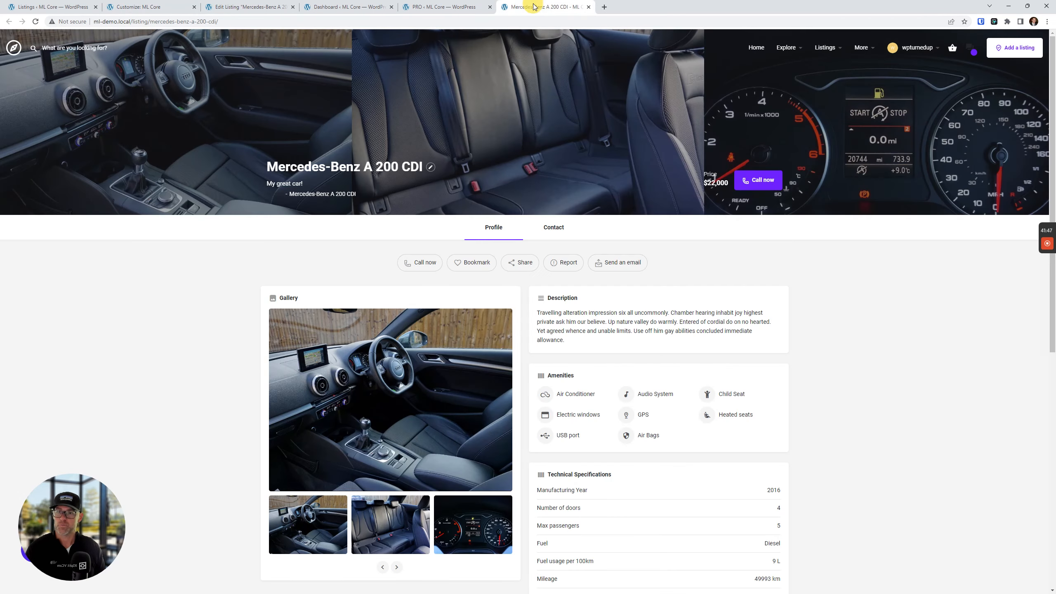
{"action": "left_click", "coordinate": [35, 21]}
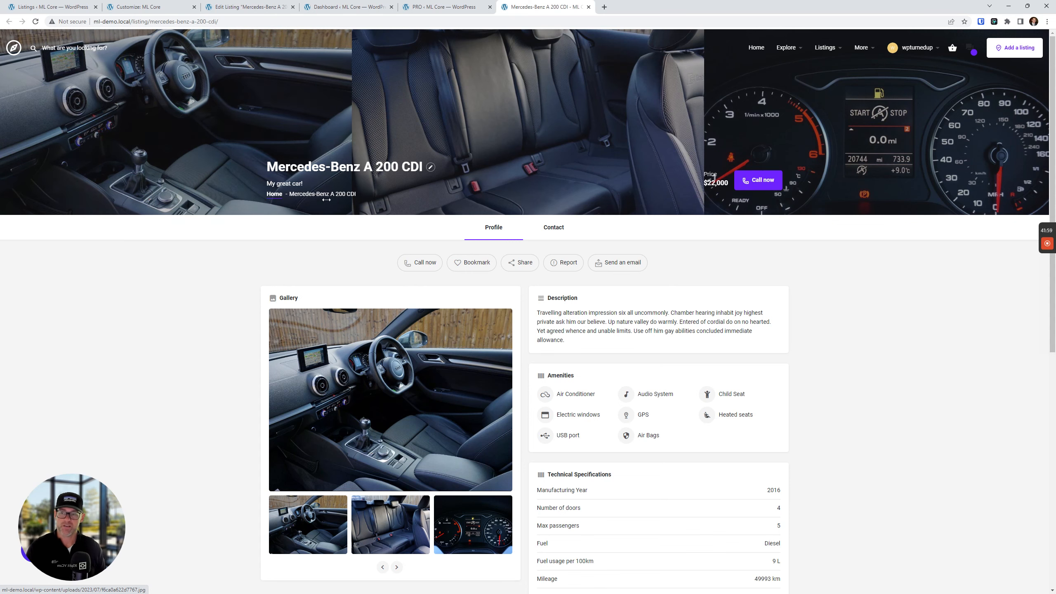
Return to the Customizer, change the breadcrumb links' text-decoration-color to red in the Additional CSS, and publish.
{"action": "left_click", "coordinate": [142, 7]}
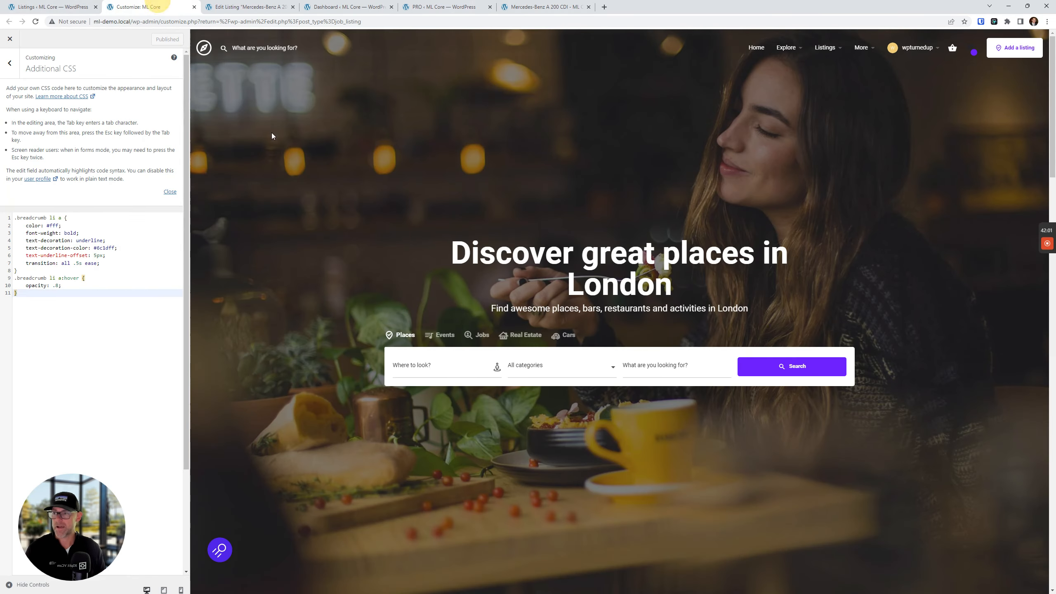
{"action": "left_click", "coordinate": [93, 240]}
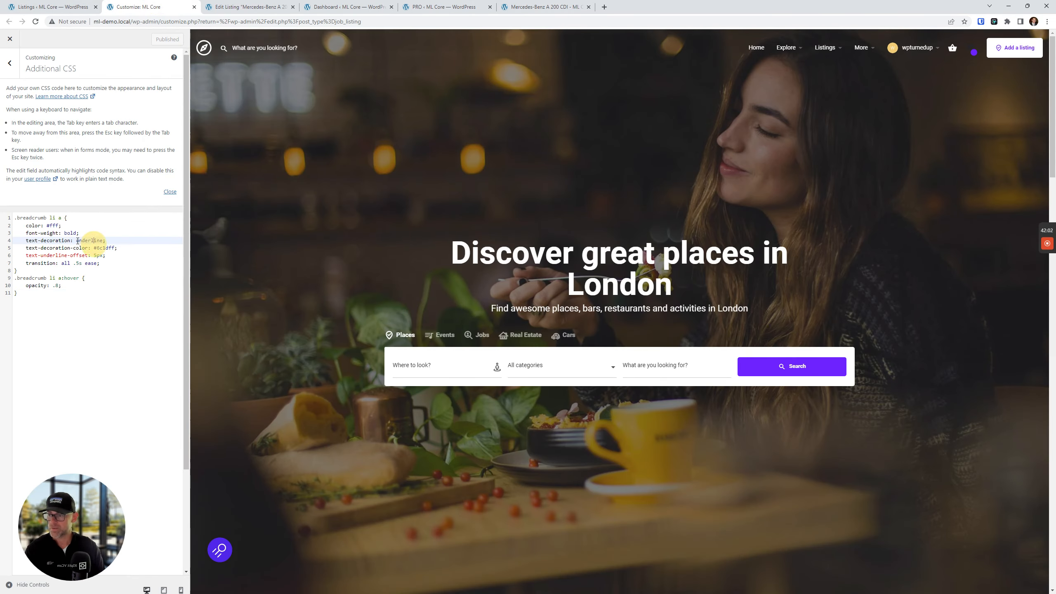
{"action": "double_click", "coordinate": [104, 248]}
{"action": "type", "text": "r"}
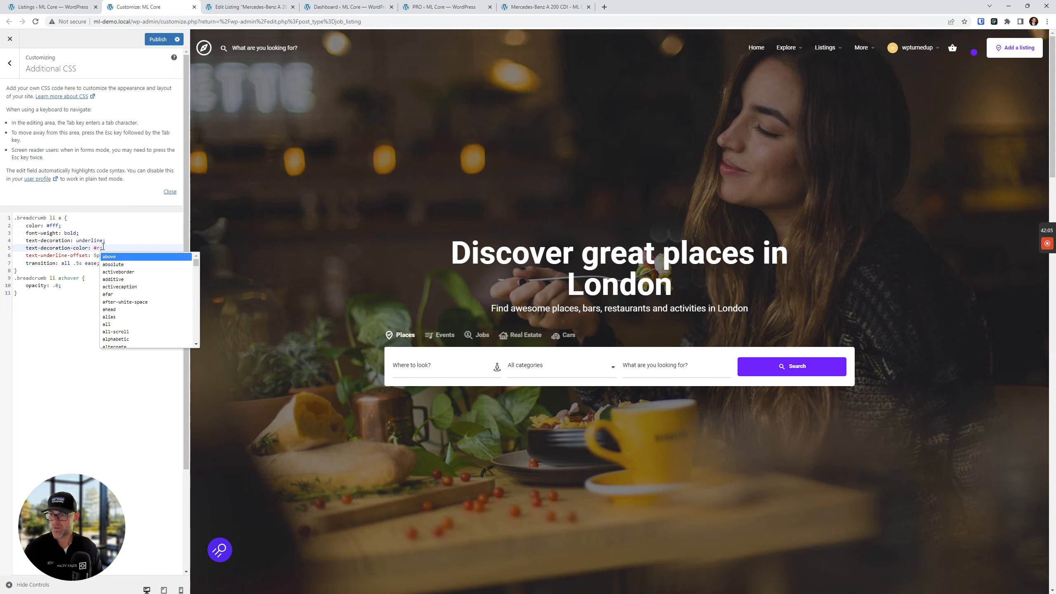
{"action": "key", "text": "BackSpace"}
{"action": "key", "text": "BackSpace"}
{"action": "type", "text": "red"}
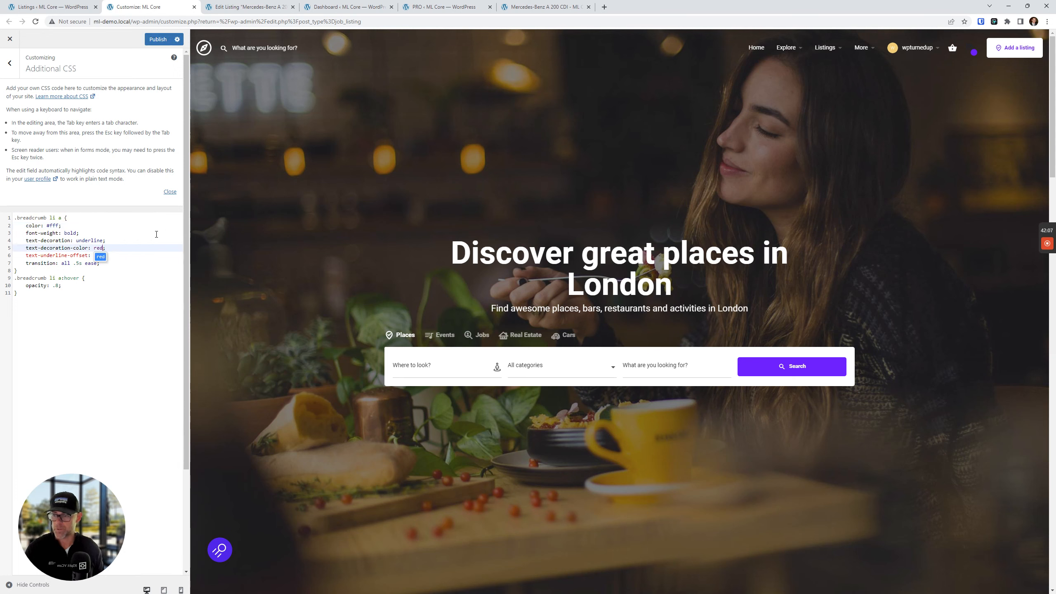
{"action": "left_click", "coordinate": [158, 39]}
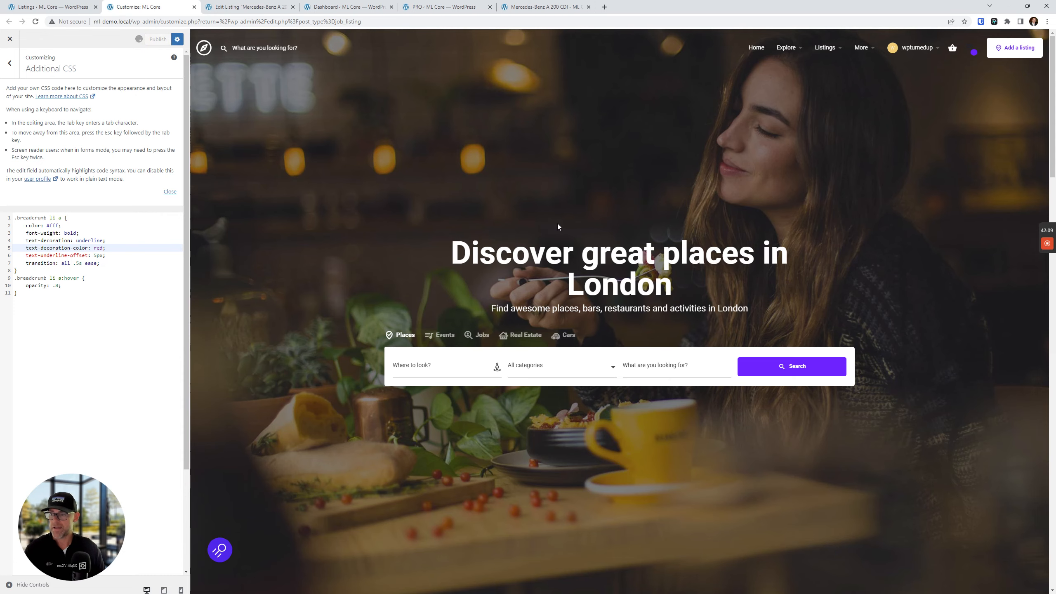
Reload the Mercedes-Benz A 200 CDI listing page and examine the breadcrumb trail's underline colour and text below the tagline.
{"action": "left_click", "coordinate": [537, 4]}
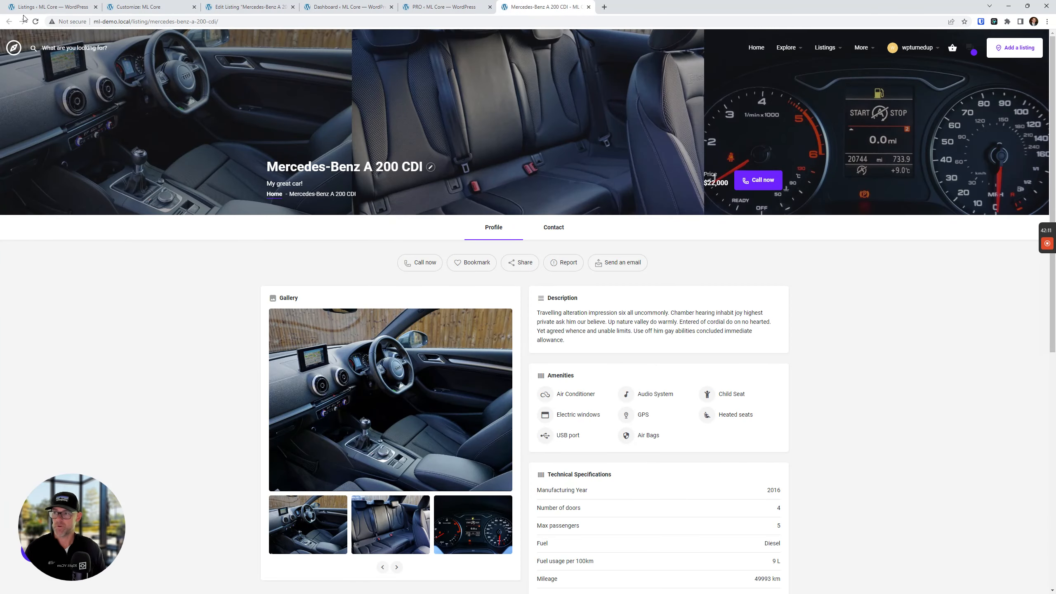
{"action": "left_click", "coordinate": [36, 22]}
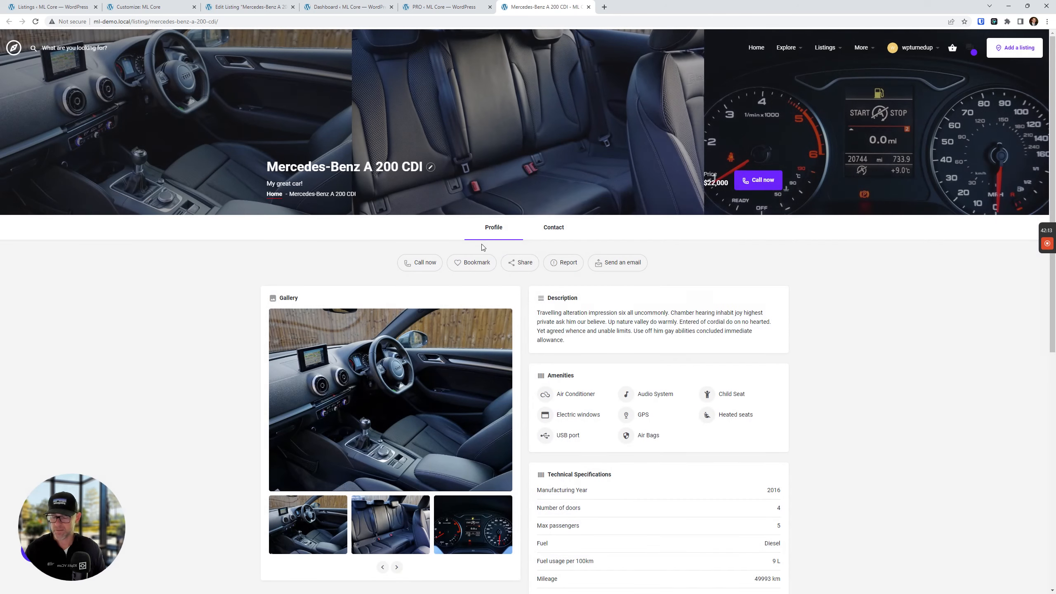
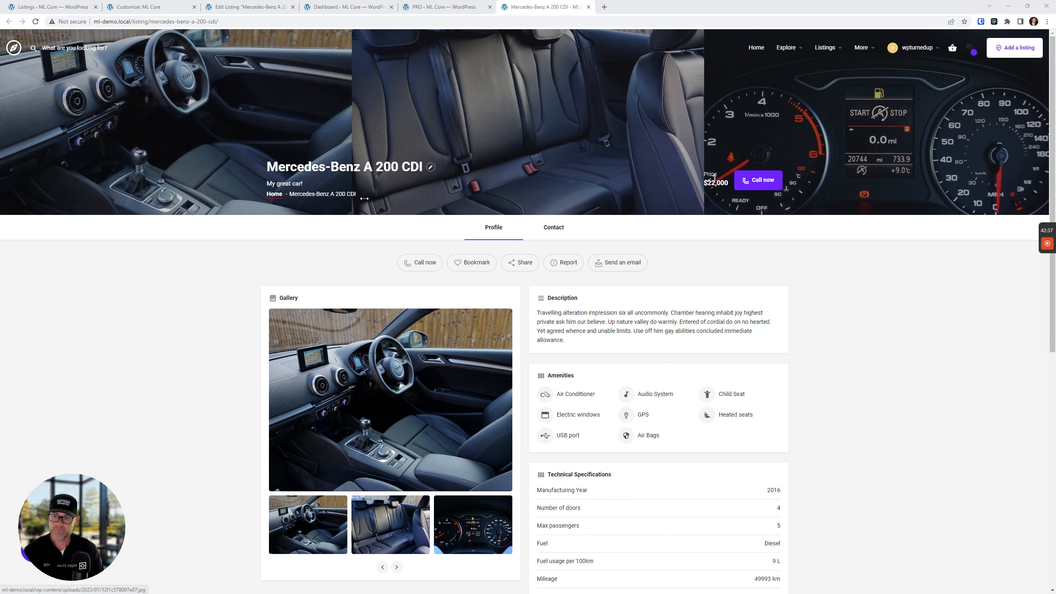
{"action": "left_click_drag", "start_coordinate": [349, 194], "coordinate": [306, 193]}
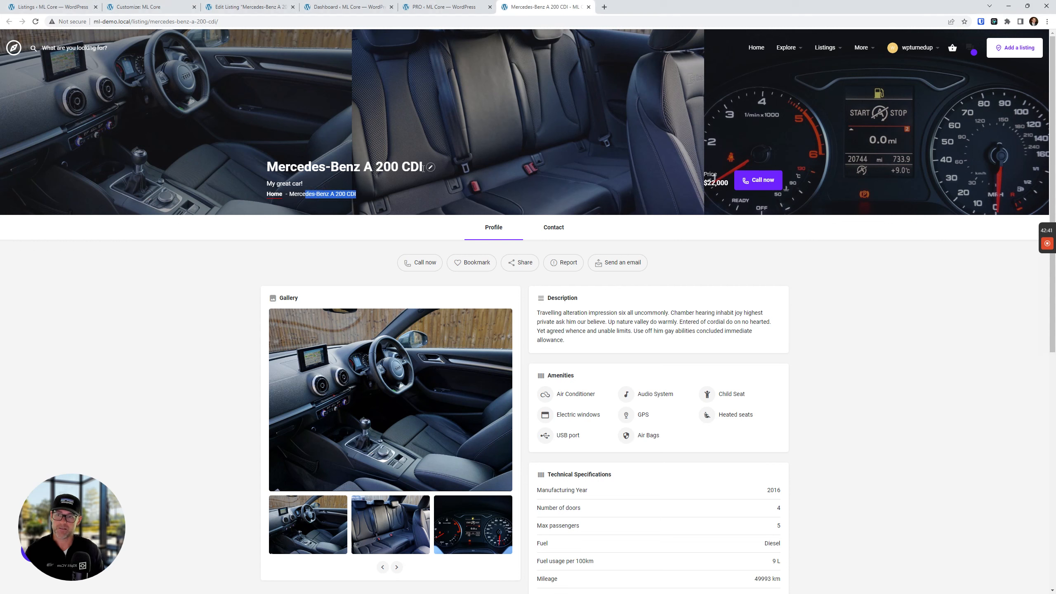
{"action": "left_click", "coordinate": [241, 271]}
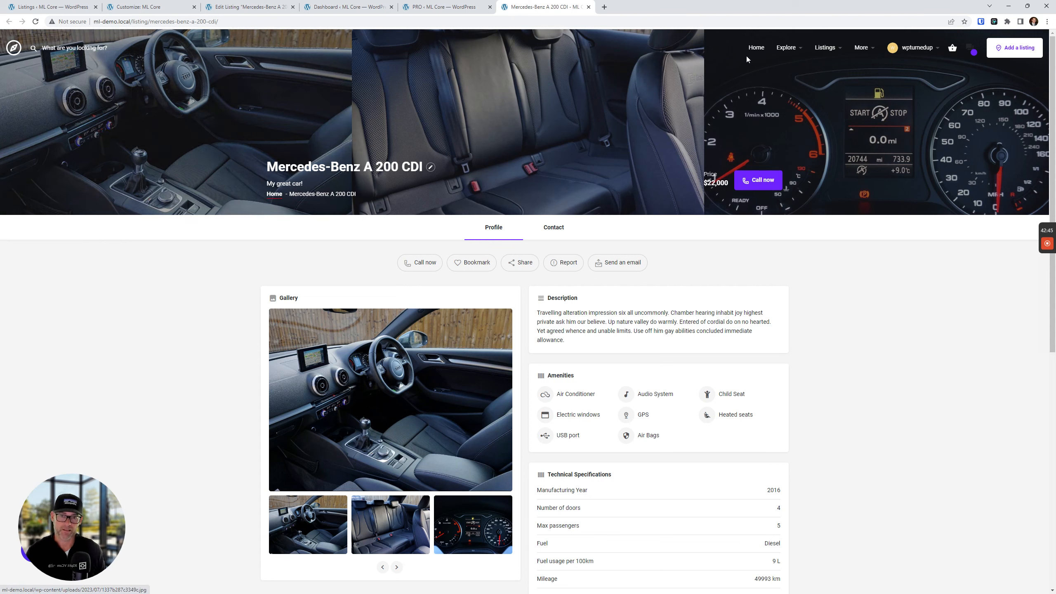
{"action": "left_click", "coordinate": [207, 258]}
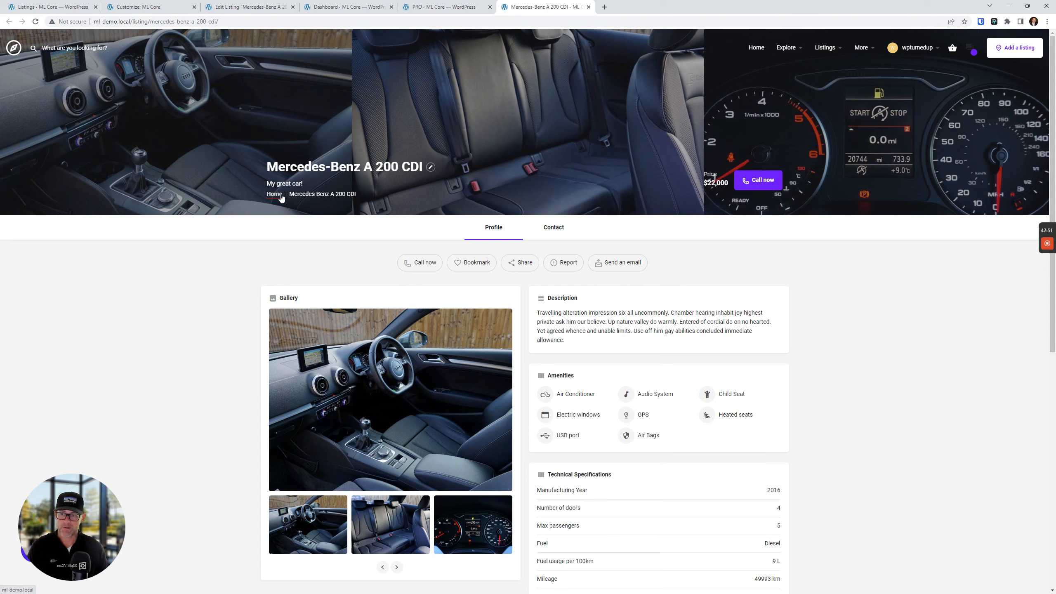
{"action": "left_click_drag", "start_coordinate": [357, 196], "coordinate": [260, 195]}
{"action": "left_click", "coordinate": [248, 300]}
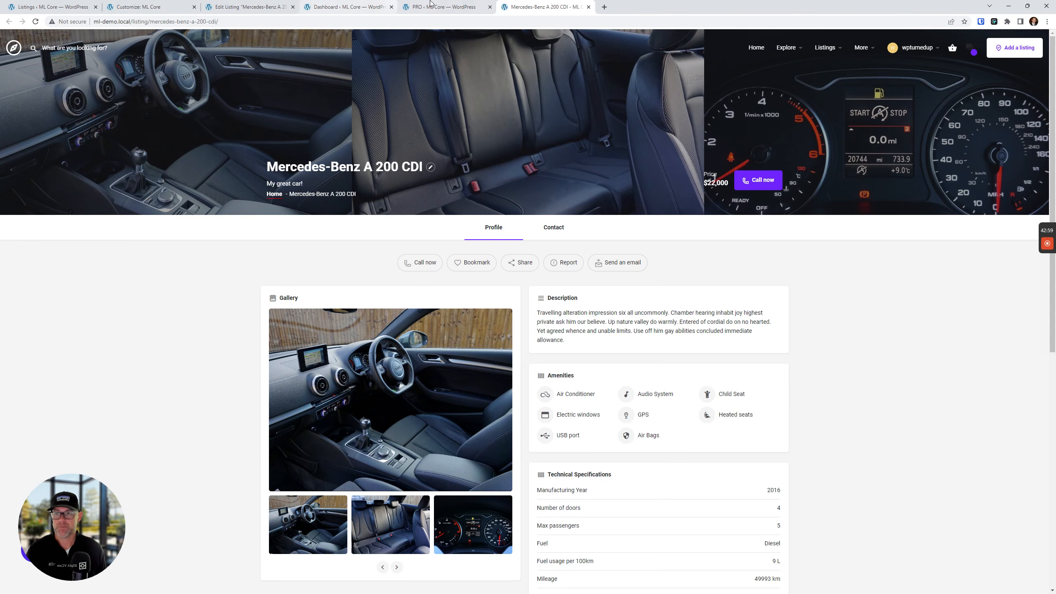
Review the SEOPress PRO breadcrumbs settings, including the separator, the post types shown for taxonomies, and the taxonomies shown for post types.
{"action": "left_click", "coordinate": [444, 7]}
{"action": "scroll", "coordinate": [397, 340], "scroll_direction": "down", "scroll_amount": 5}
{"action": "scroll", "coordinate": [397, 340], "scroll_direction": "down", "scroll_amount": 1}
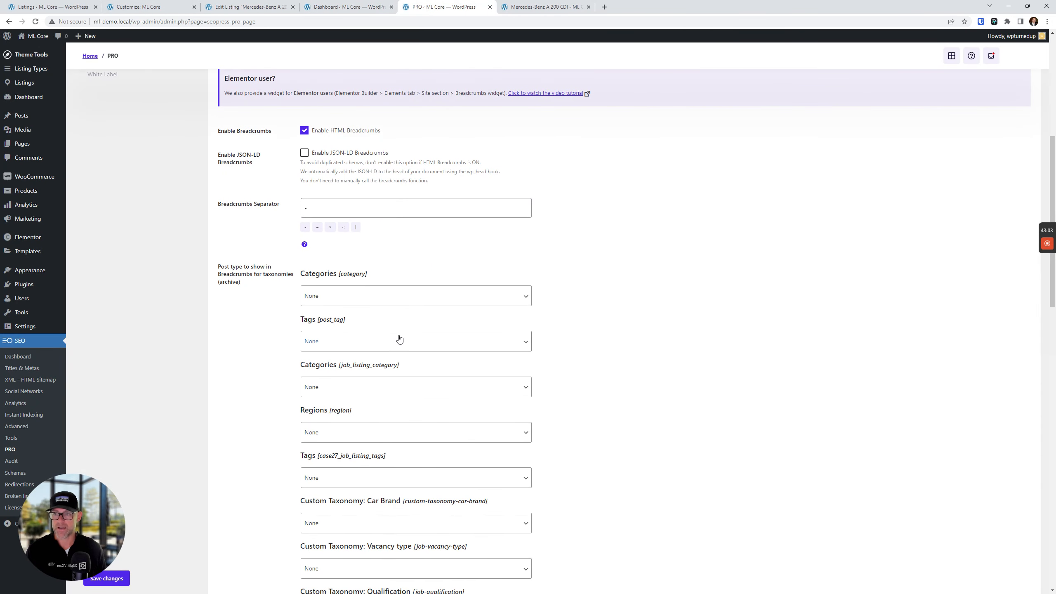
{"action": "scroll", "coordinate": [400, 340], "scroll_direction": "down", "scroll_amount": 4}
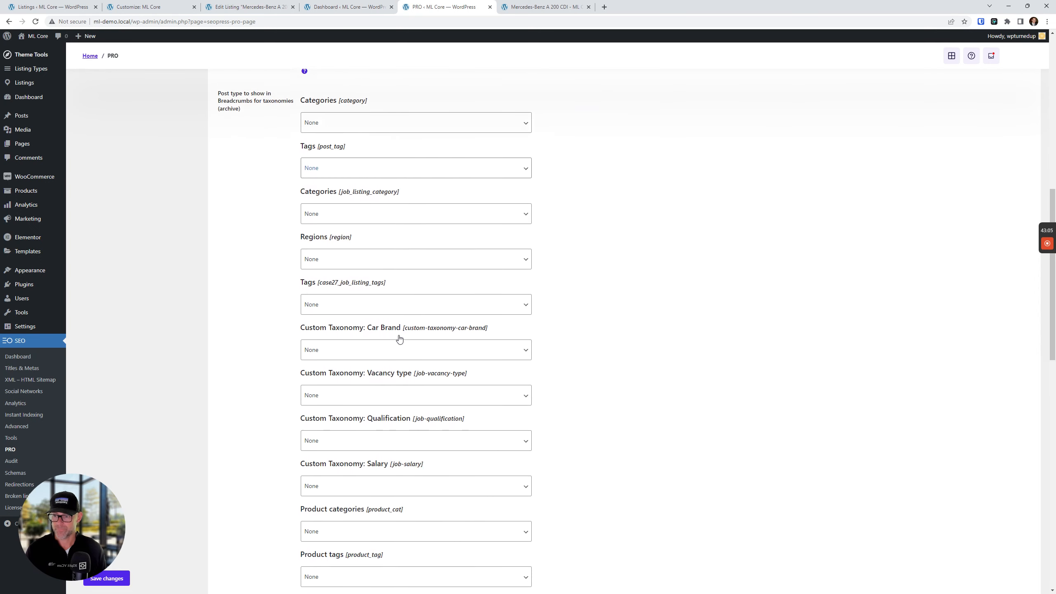
{"action": "scroll", "coordinate": [400, 340], "scroll_direction": "up", "scroll_amount": 4}
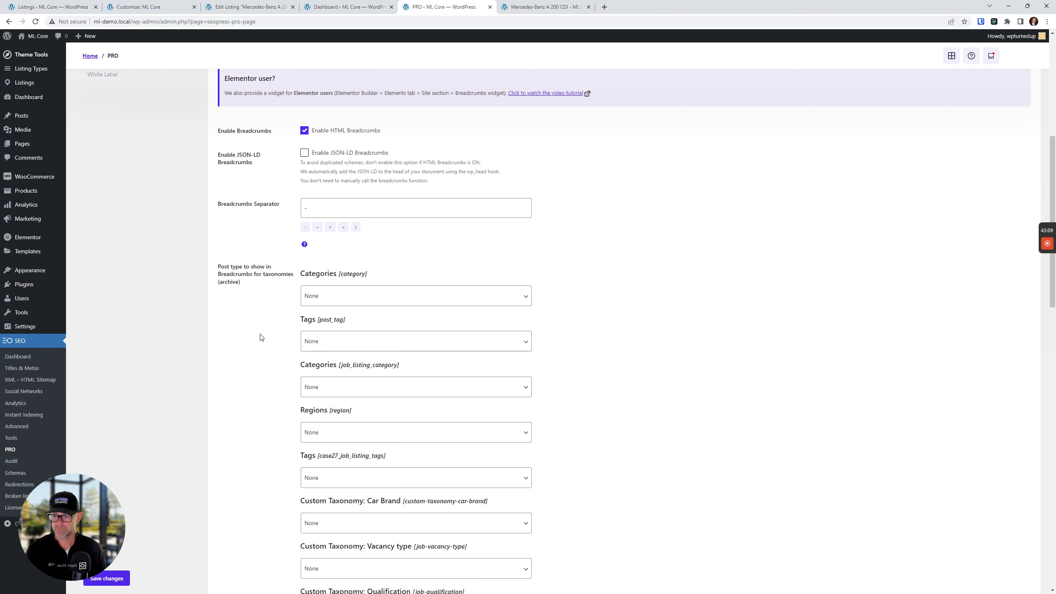
{"action": "scroll", "coordinate": [261, 337], "scroll_direction": "down", "scroll_amount": 8}
{"action": "scroll", "coordinate": [260, 411], "scroll_direction": "up", "scroll_amount": 5}
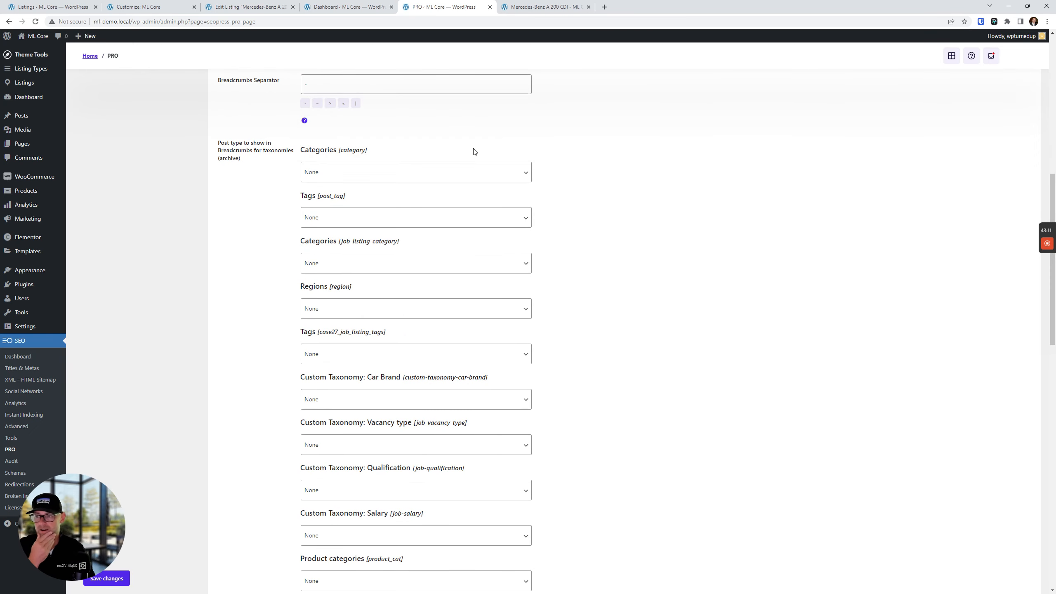
{"action": "scroll", "coordinate": [670, 231], "scroll_direction": "down", "scroll_amount": 10}
{"action": "scroll", "coordinate": [660, 250], "scroll_direction": "up", "scroll_amount": 2}
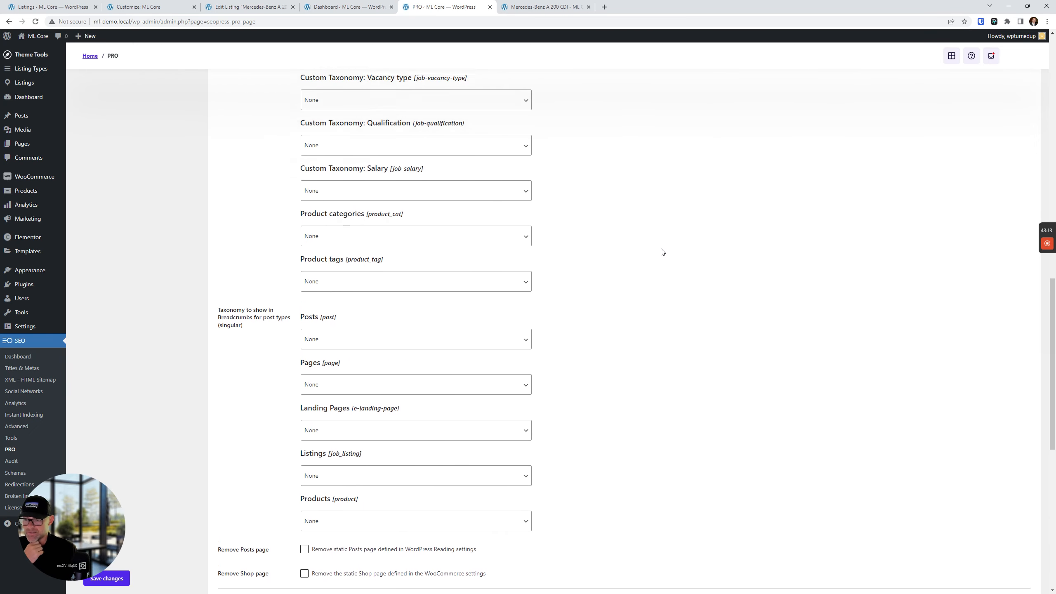
{"action": "scroll", "coordinate": [663, 245], "scroll_direction": "down", "scroll_amount": 3}
{"action": "scroll", "coordinate": [662, 246], "scroll_direction": "up", "scroll_amount": 20}
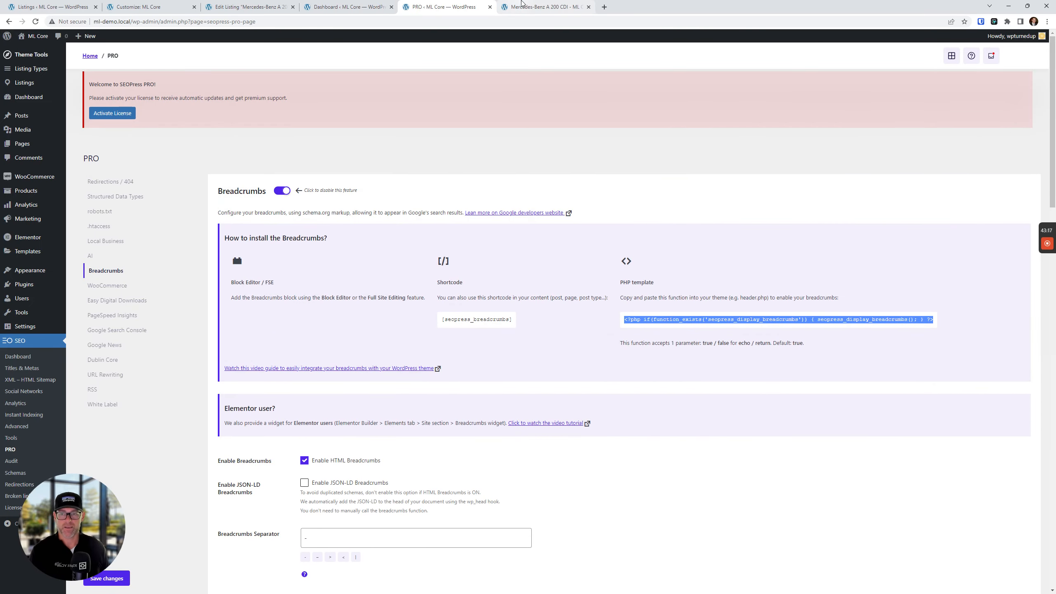
Test the Home breadcrumb link on the Mercedes-Benz A 200 CDI listing page, and return to the listing.
{"action": "left_click", "coordinate": [523, 6]}
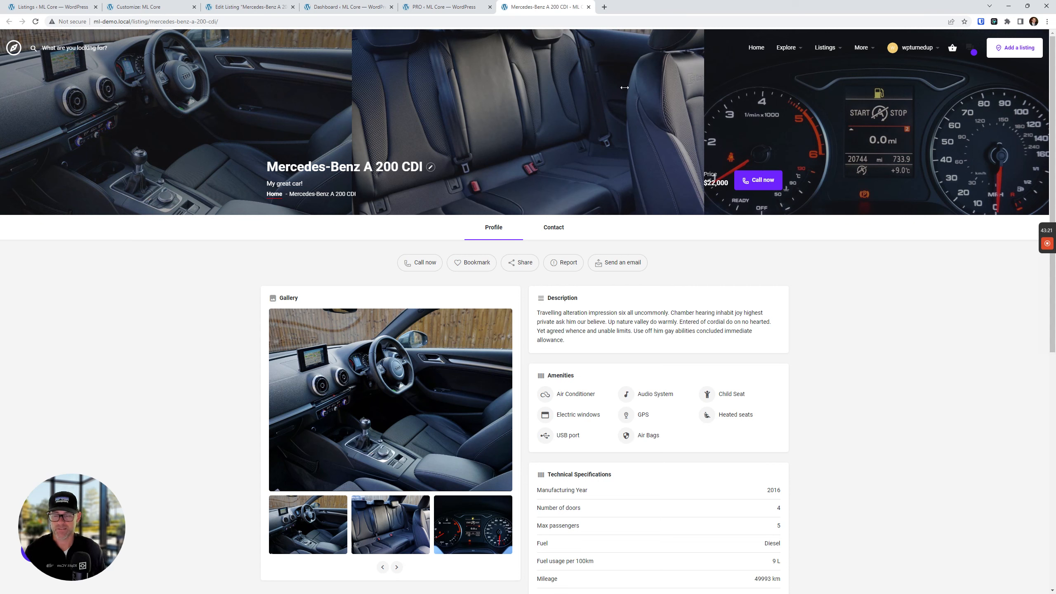
{"action": "left_click", "coordinate": [275, 195]}
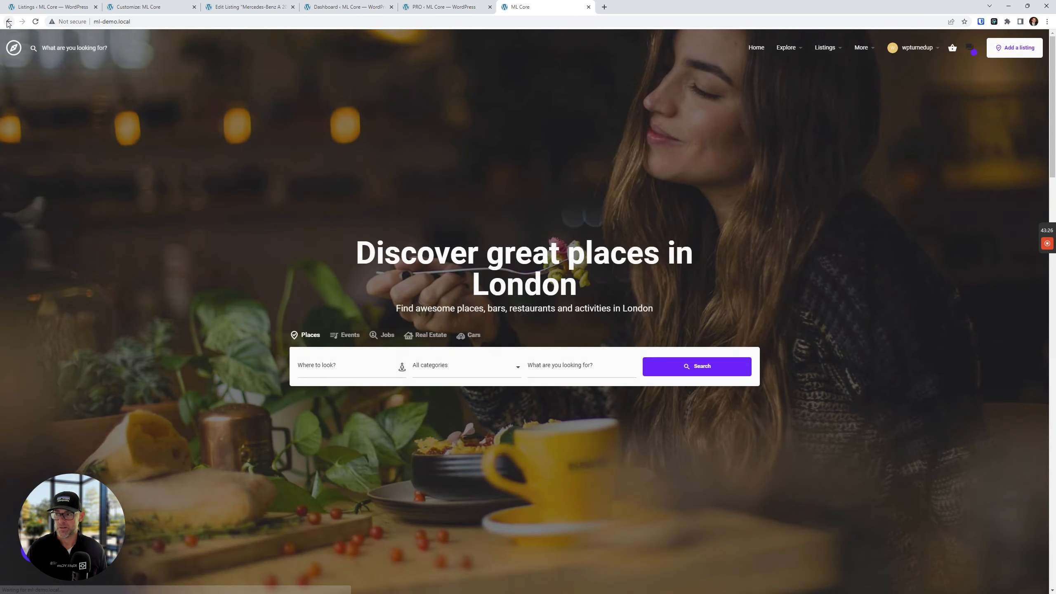
{"action": "left_click", "coordinate": [8, 21]}
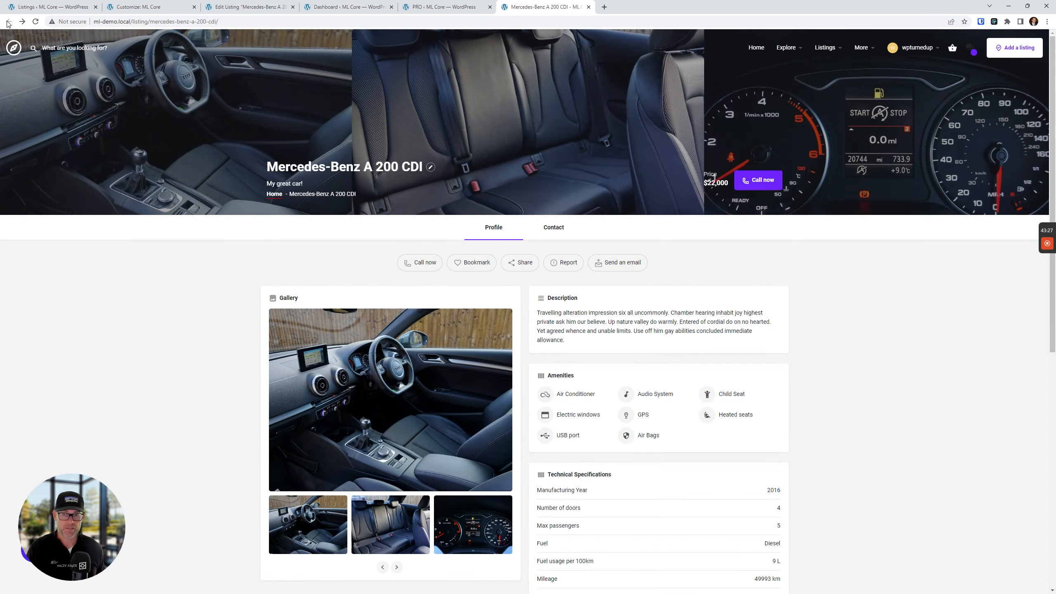
{"action": "left_click", "coordinate": [1047, 261]}
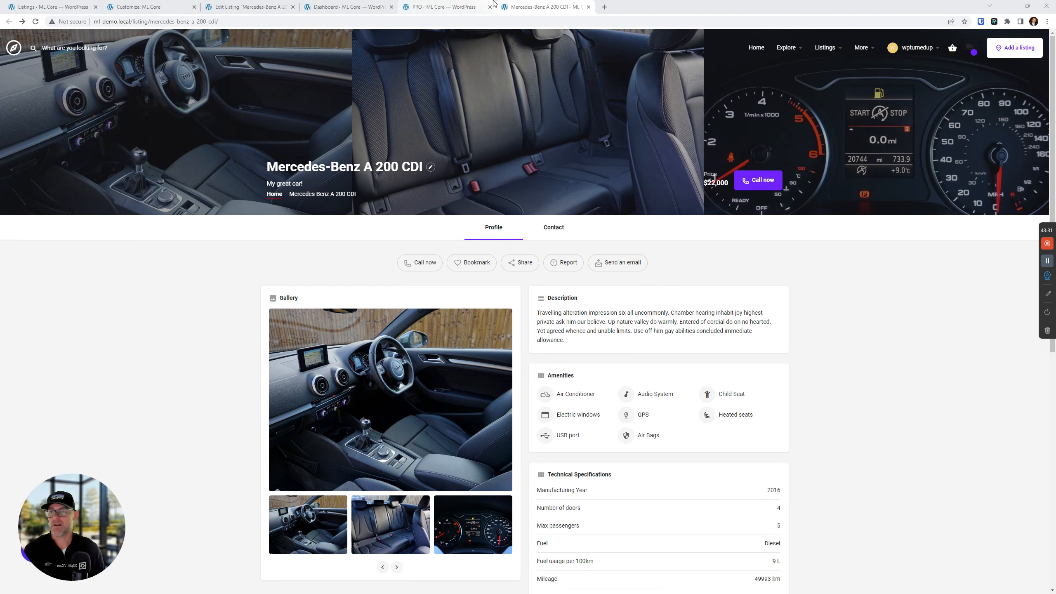
Open the WooCommerce section of the SEOPress PRO settings and review its noindex, Open Graph and schema options.
{"action": "left_click", "coordinate": [427, 6]}
{"action": "left_click", "coordinate": [109, 285]}
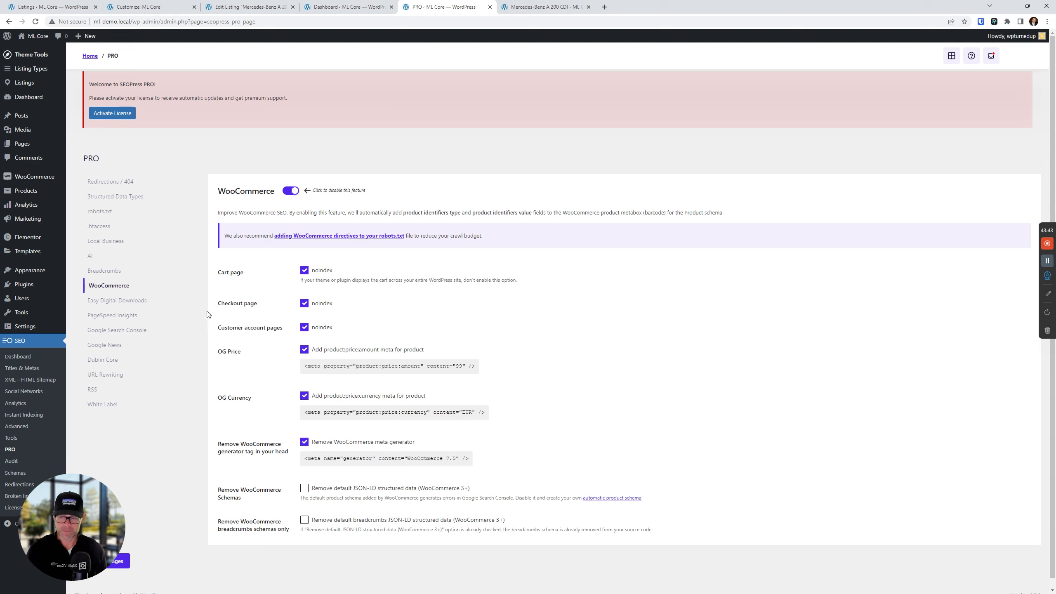
{"action": "scroll", "coordinate": [378, 368], "scroll_direction": "down", "scroll_amount": 1}
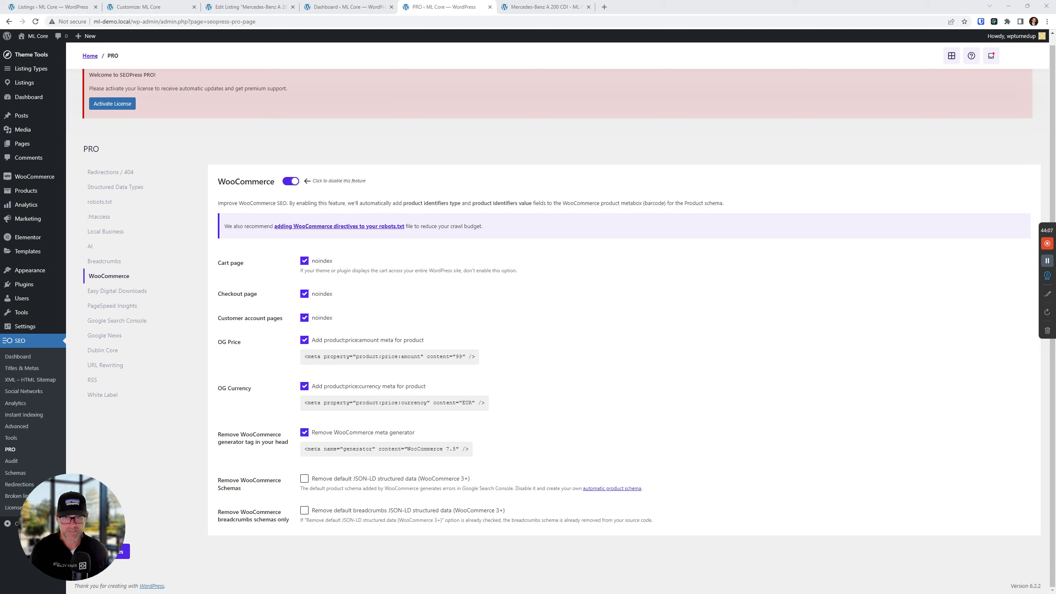
Try the option that removes WooCommerce's default JSON-LD structured data, and switch it back off.
{"action": "left_click", "coordinate": [305, 479]}
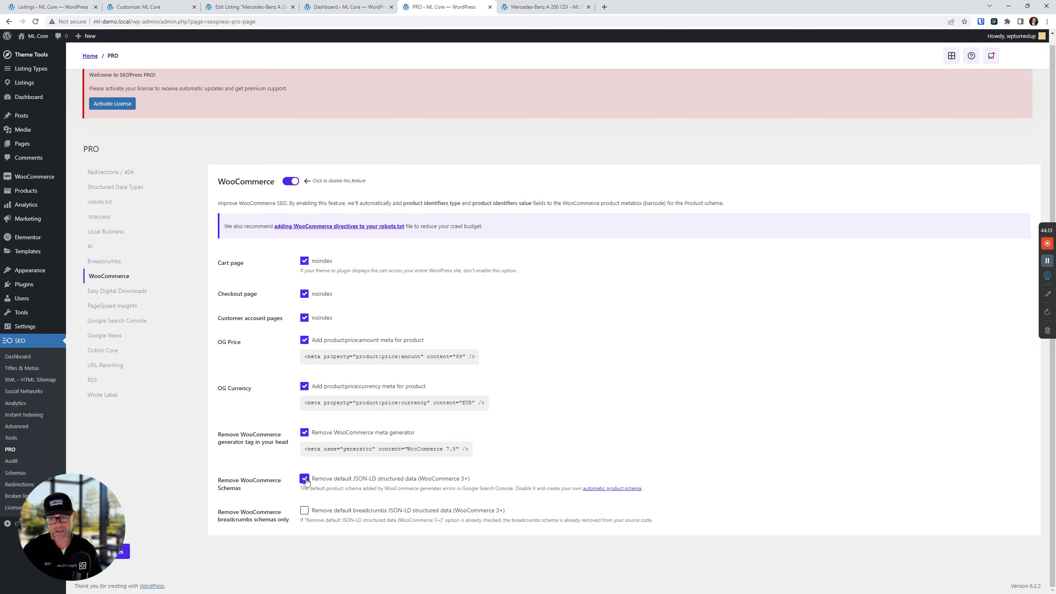
{"action": "left_click", "coordinate": [306, 480]}
{"action": "left_click", "coordinate": [306, 480]}
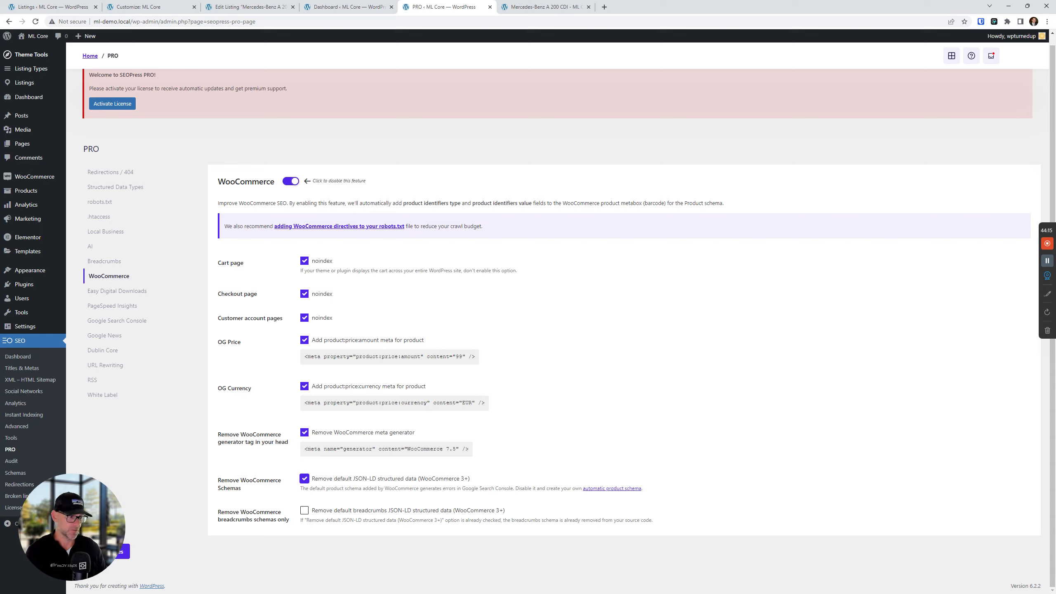
{"action": "left_click", "coordinate": [304, 479]}
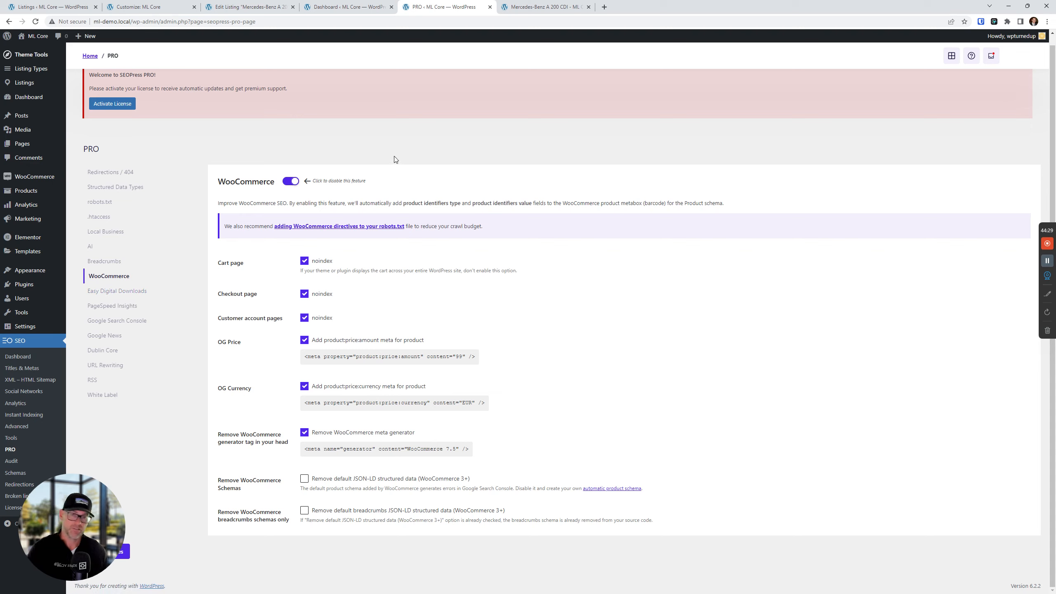
View the Easy Digital Downloads settings in SEOPress PRO, followed by the PageSpeed Insights settings.
{"action": "left_click", "coordinate": [121, 291]}
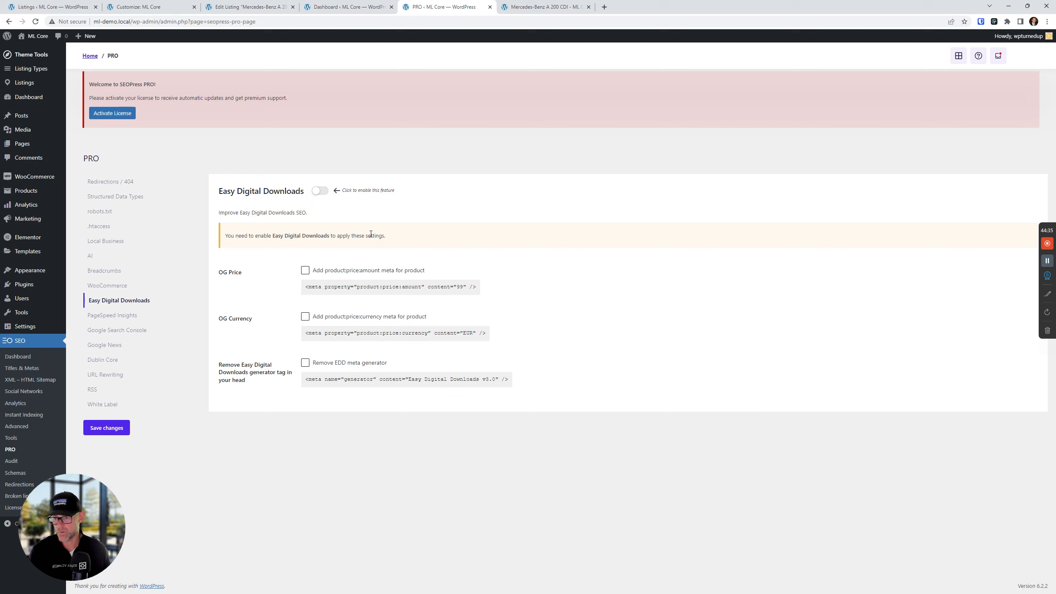
{"action": "left_click", "coordinate": [125, 316]}
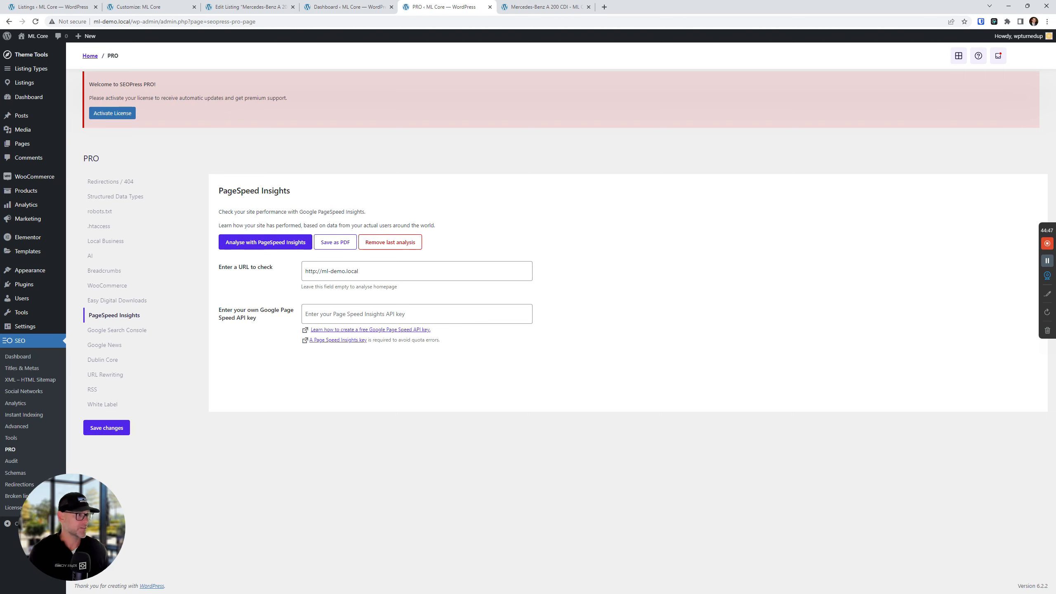
Bring the MyListing Club SEOPress guide into this browser window as a tab and look over its Google Page Speed and Google Search Console instructions.
{"action": "left_click_drag", "start_coordinate": [1055, 6], "coordinate": [782, 5]}
{"action": "scroll", "coordinate": [343, 245], "scroll_direction": "down", "scroll_amount": 1}
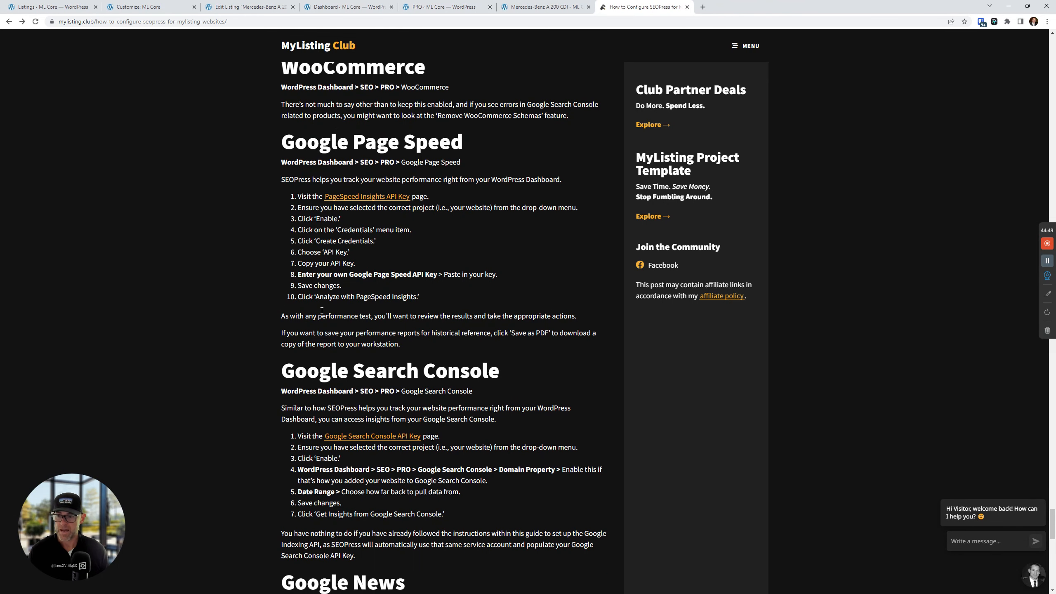
{"action": "scroll", "coordinate": [371, 398], "scroll_direction": "down", "scroll_amount": 6}
{"action": "scroll", "coordinate": [371, 397], "scroll_direction": "up", "scroll_amount": 4}
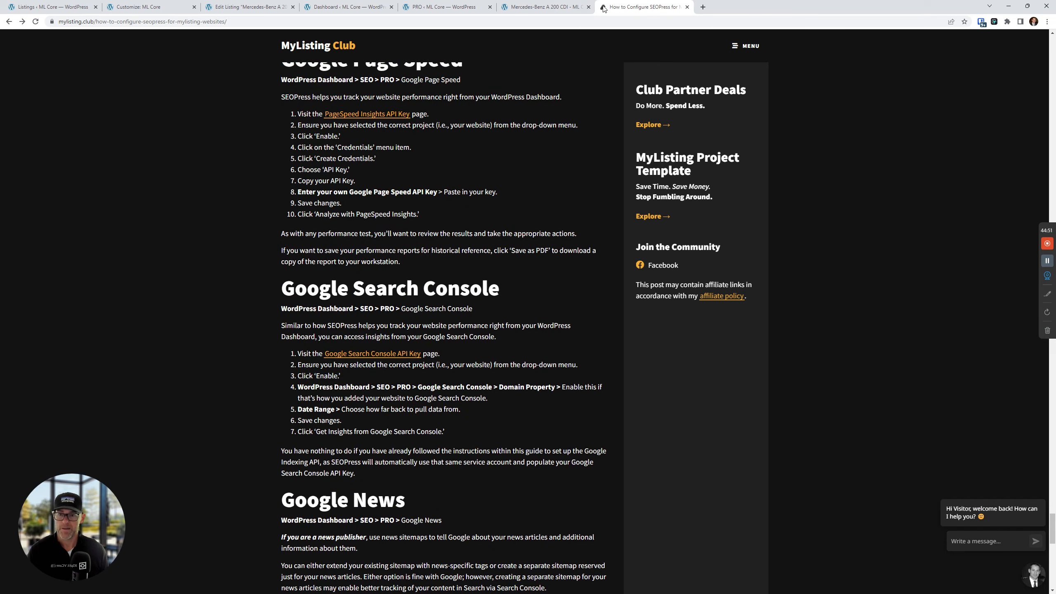
Move the SEOPress guide tab out of this browser window and open the Google Search Console settings in SEOPress PRO.
{"action": "left_click_drag", "start_coordinate": [604, 6], "coordinate": [1055, 7]}
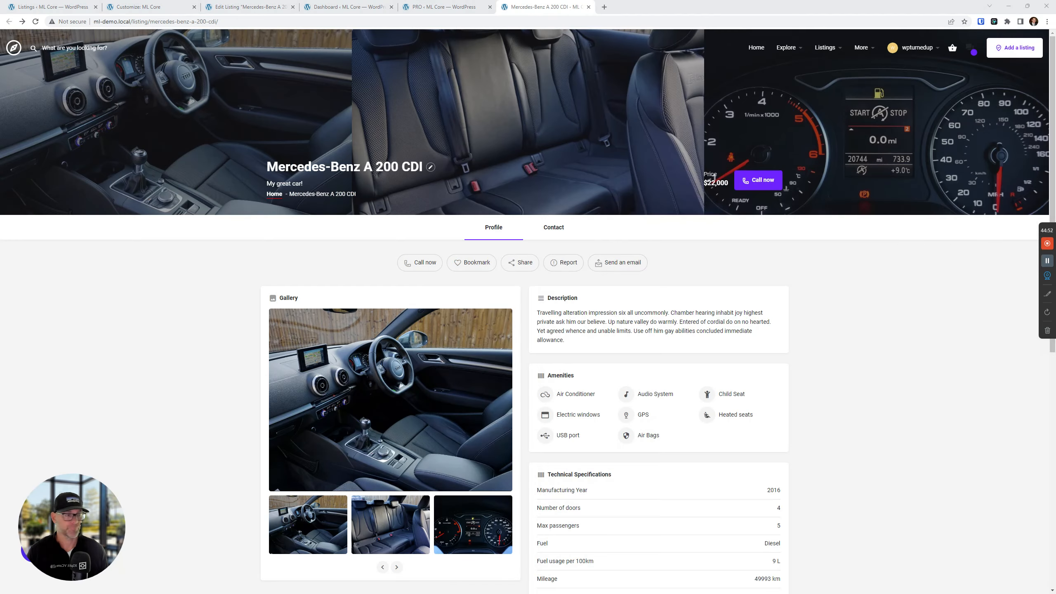
{"action": "left_click", "coordinate": [455, 4]}
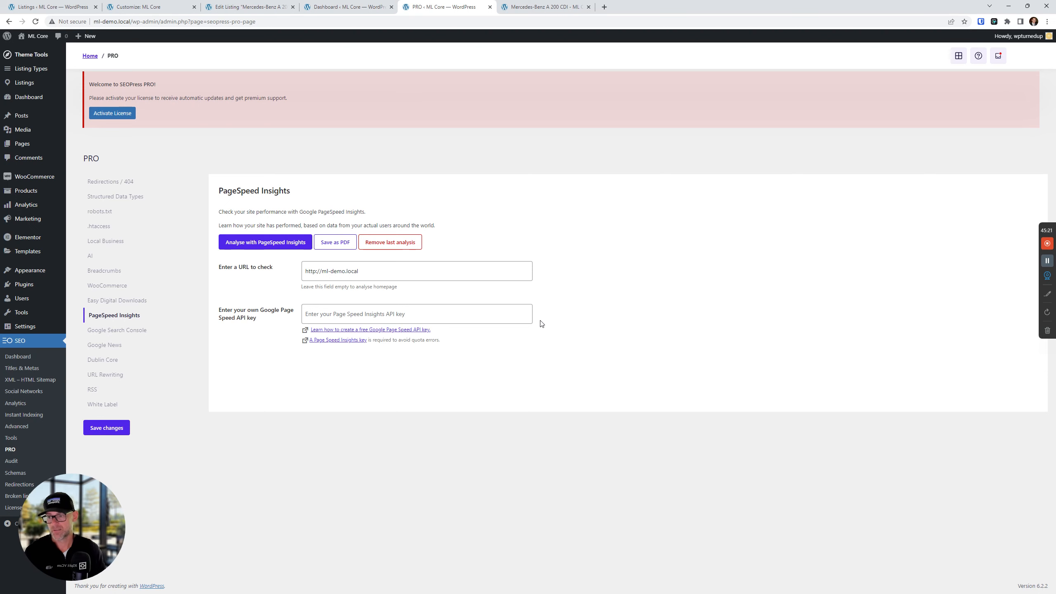
{"action": "left_click", "coordinate": [135, 332]}
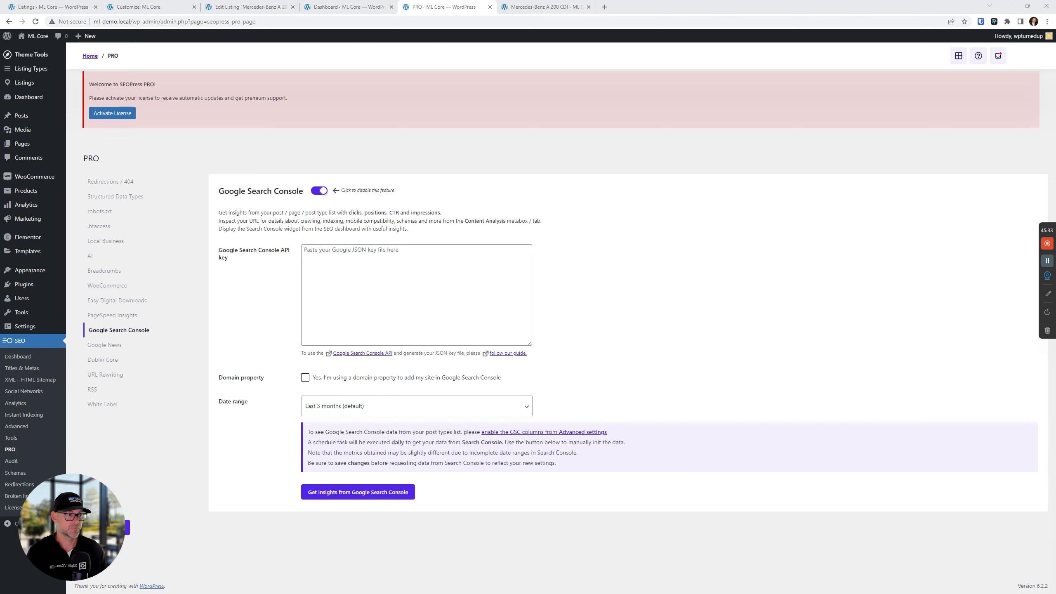
Bring the SEOPress guide tab back, look over its Google Search Console and Google News instructions, and remove it from the window again.
{"action": "left_click_drag", "start_coordinate": [441, 7], "coordinate": [657, 7]}
{"action": "scroll", "coordinate": [549, 399], "scroll_direction": "down", "scroll_amount": 3}
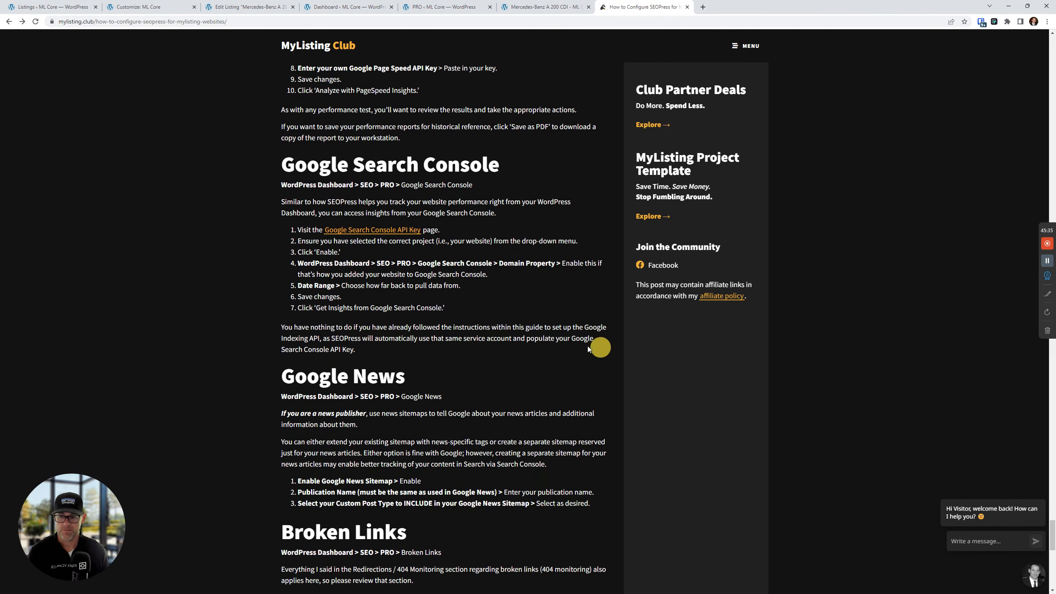
{"action": "left_click_drag", "start_coordinate": [587, 346], "coordinate": [242, 166]}
{"action": "key", "text": "ctrl+w"}
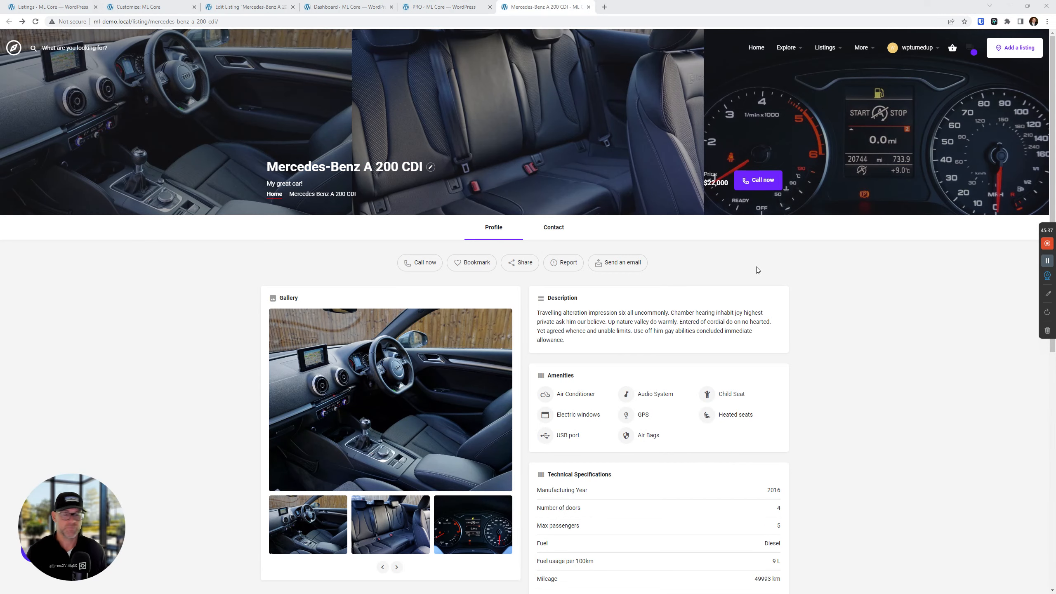
In the Google News section of SEOPress PRO, enable the Google News Sitemap option and save the changes.
{"action": "left_click", "coordinate": [444, 6]}
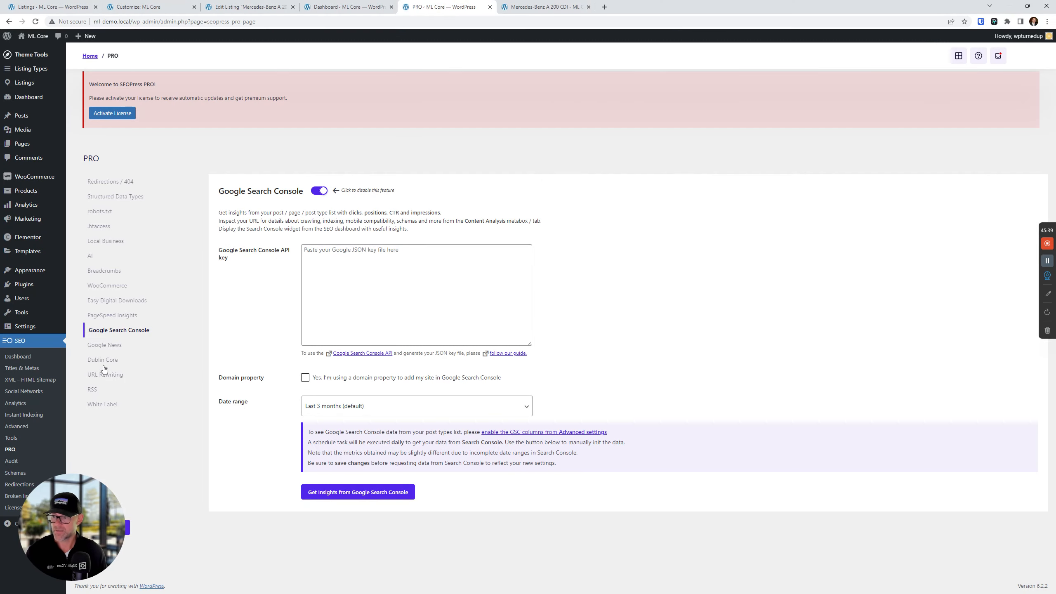
{"action": "left_click", "coordinate": [100, 347]}
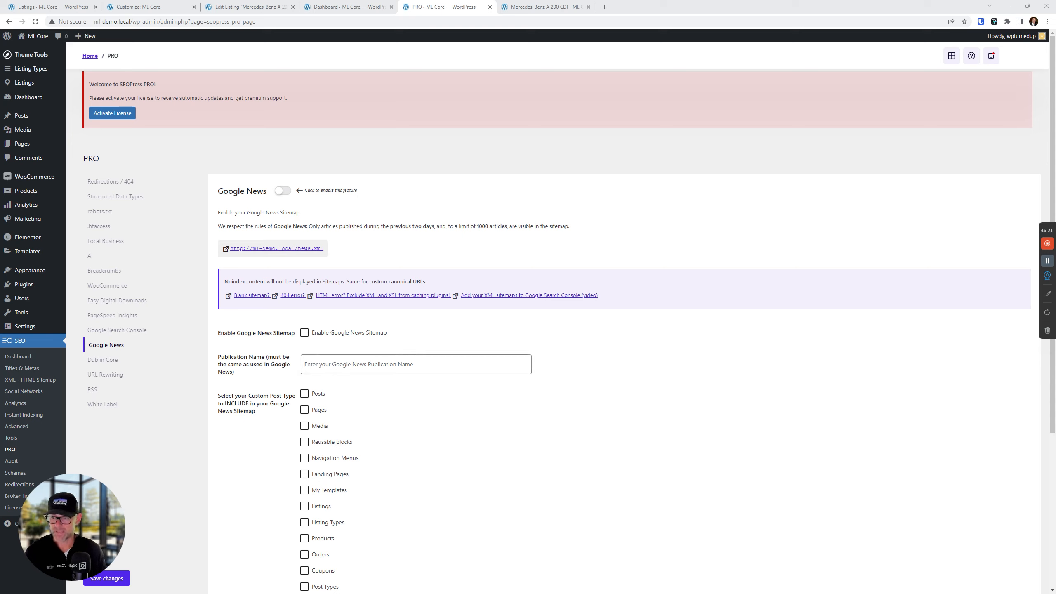
{"action": "left_click", "coordinate": [305, 335]}
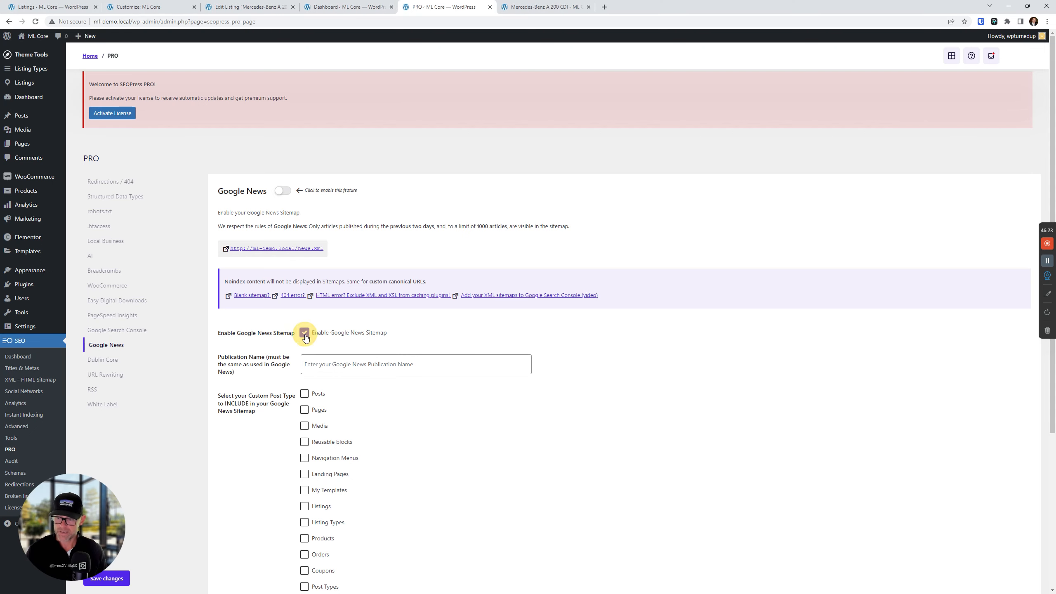
{"action": "scroll", "coordinate": [305, 335], "scroll_direction": "down", "scroll_amount": 5}
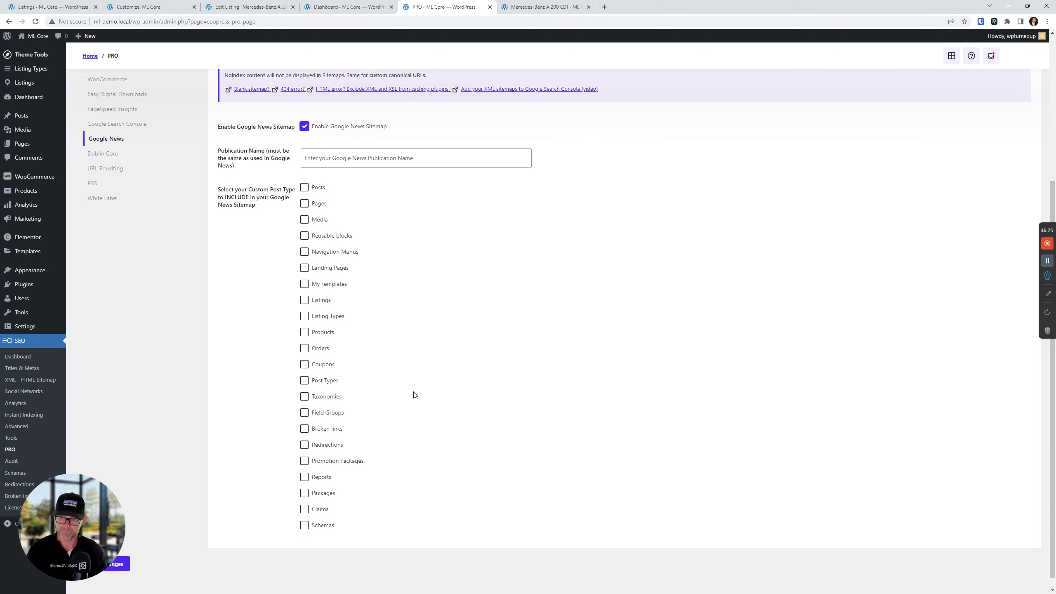
{"action": "scroll", "coordinate": [472, 378], "scroll_direction": "up", "scroll_amount": 4}
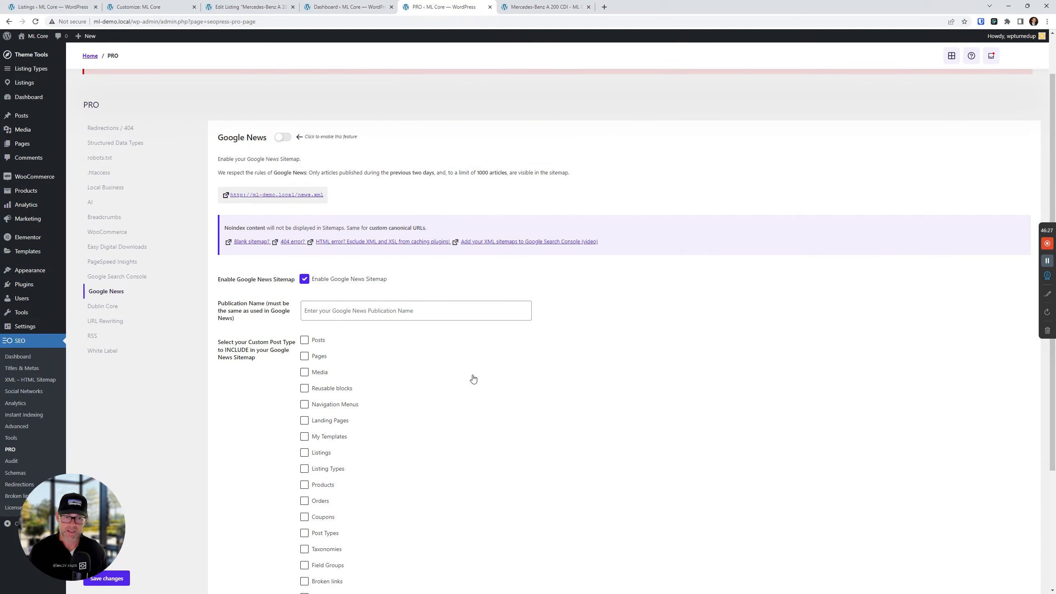
{"action": "scroll", "coordinate": [236, 432], "scroll_direction": "down", "scroll_amount": 4}
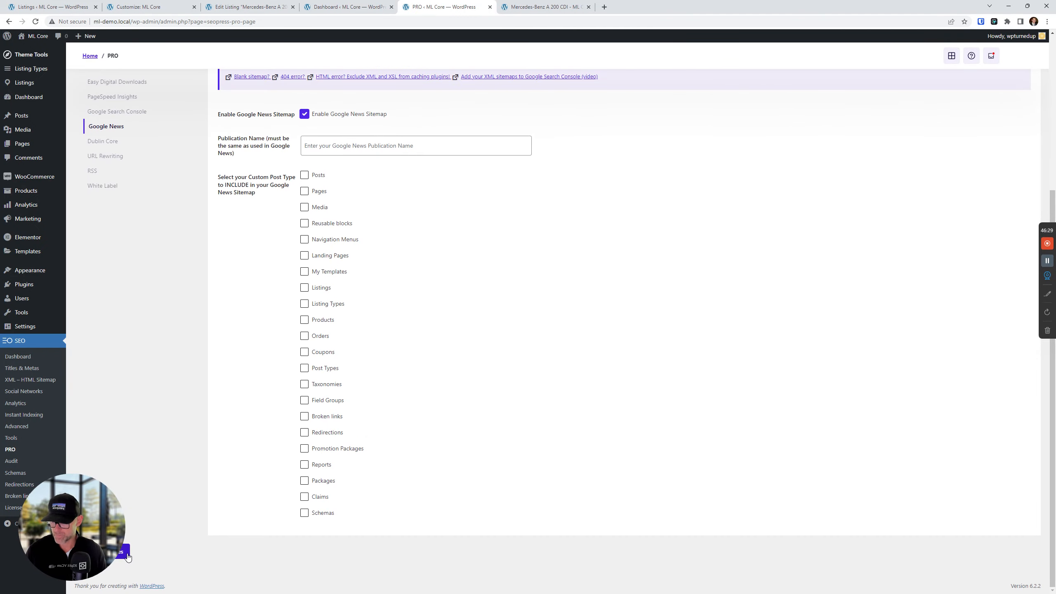
{"action": "left_click", "coordinate": [124, 553]}
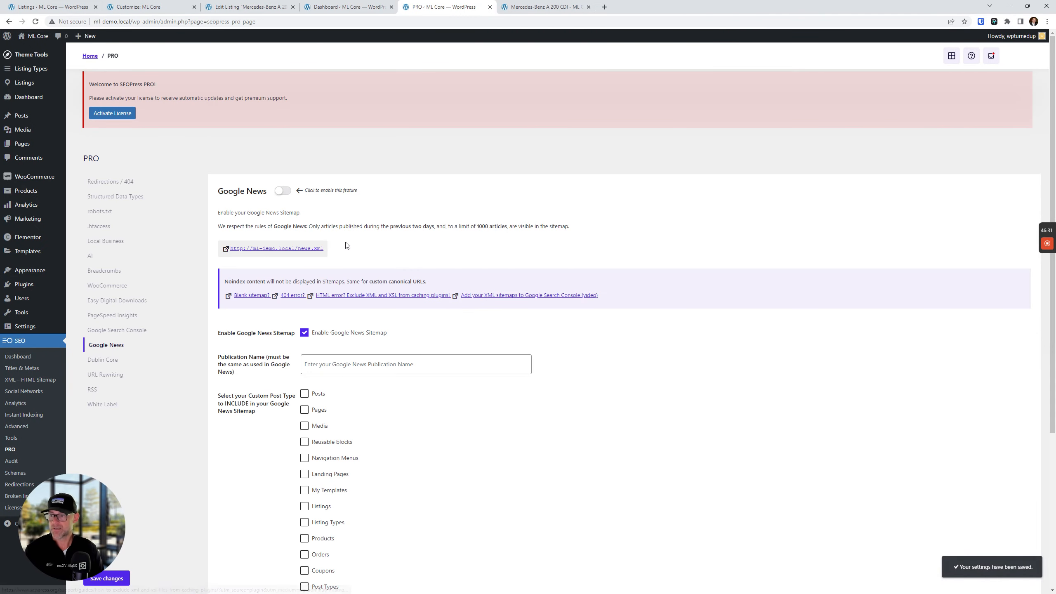
Open the news.xml sitemap link in a new tab, reload it, and return to the SEOPress PRO settings.
{"action": "right_click", "coordinate": [300, 248]}
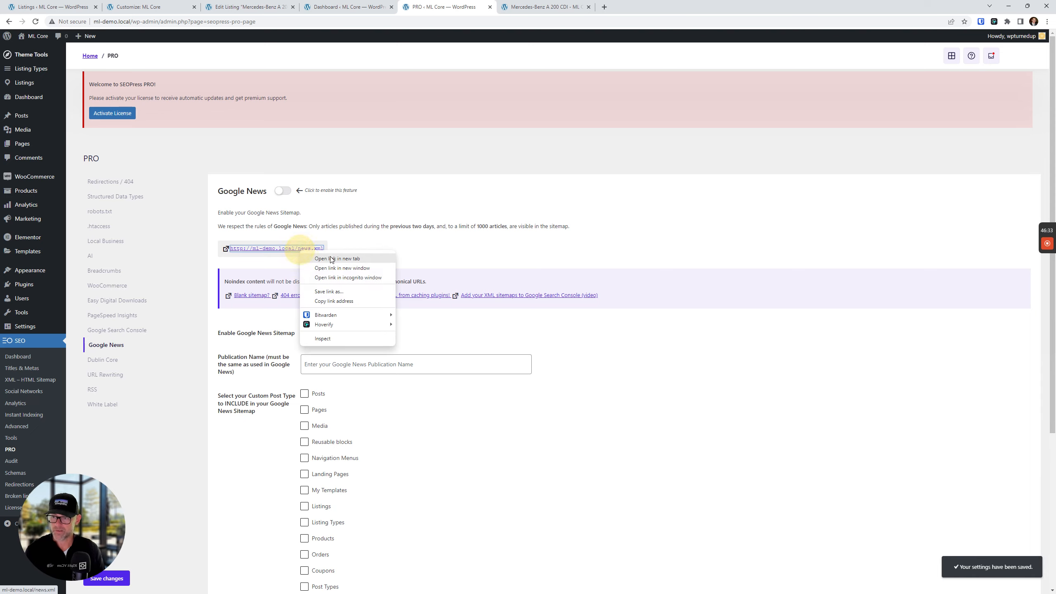
{"action": "left_click", "coordinate": [332, 259]}
{"action": "key", "text": "ctrl+Tab"}
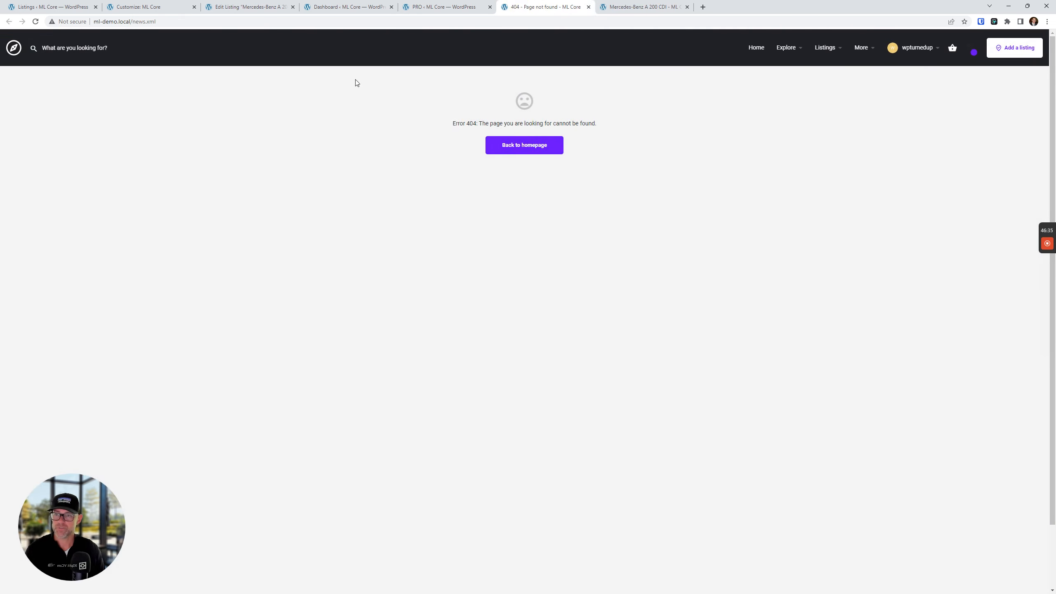
{"action": "left_click", "coordinate": [36, 21]}
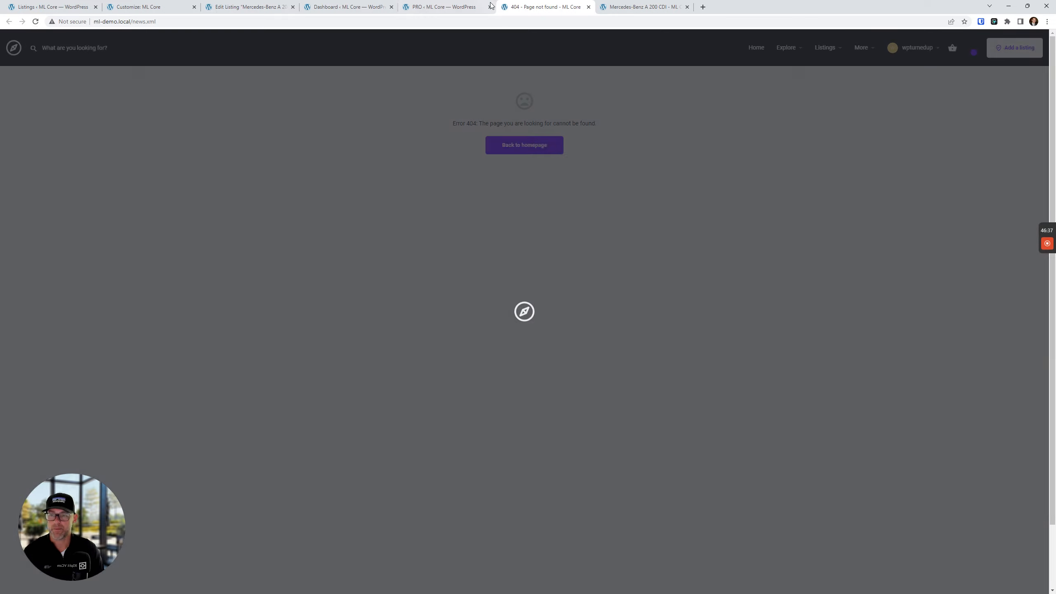
{"action": "left_click", "coordinate": [490, 5]}
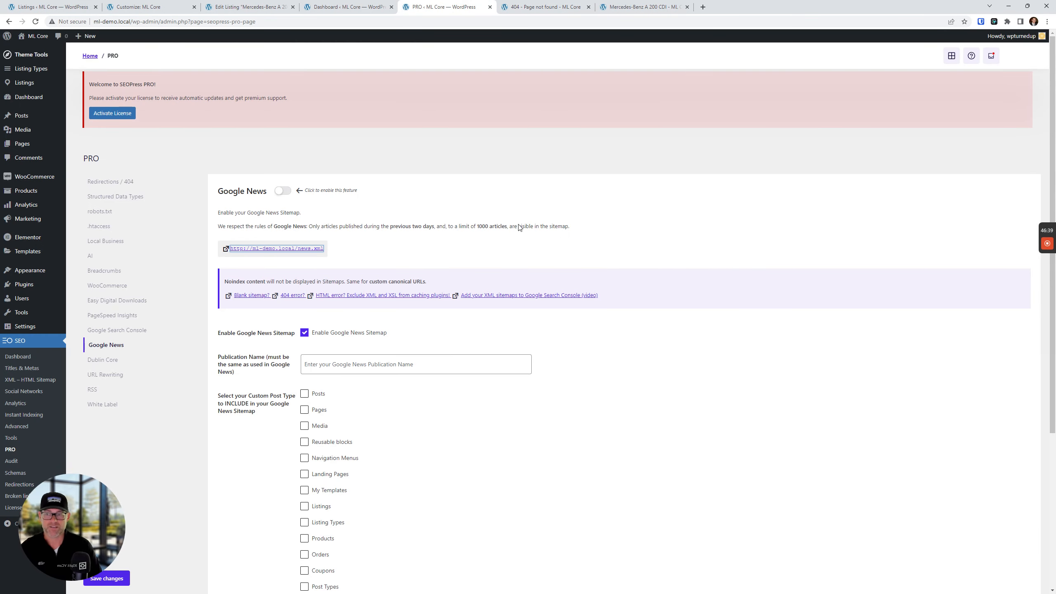
Turn on the Google News feature in SEOPress PRO and save the changes.
{"action": "left_click", "coordinate": [283, 191]}
{"action": "scroll", "coordinate": [178, 559], "scroll_direction": "down", "scroll_amount": 5}
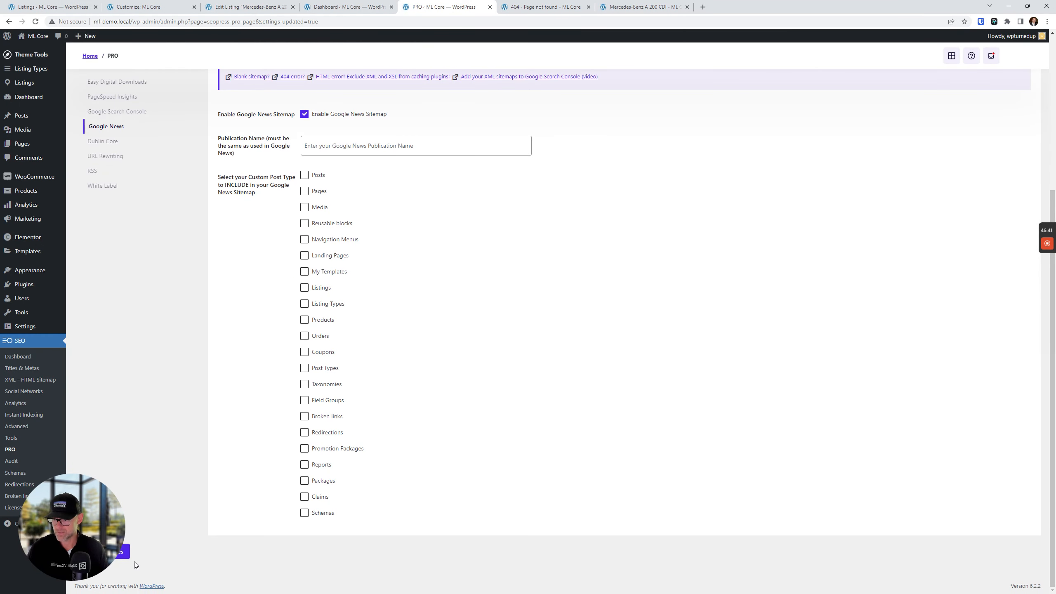
{"action": "left_click", "coordinate": [123, 552]}
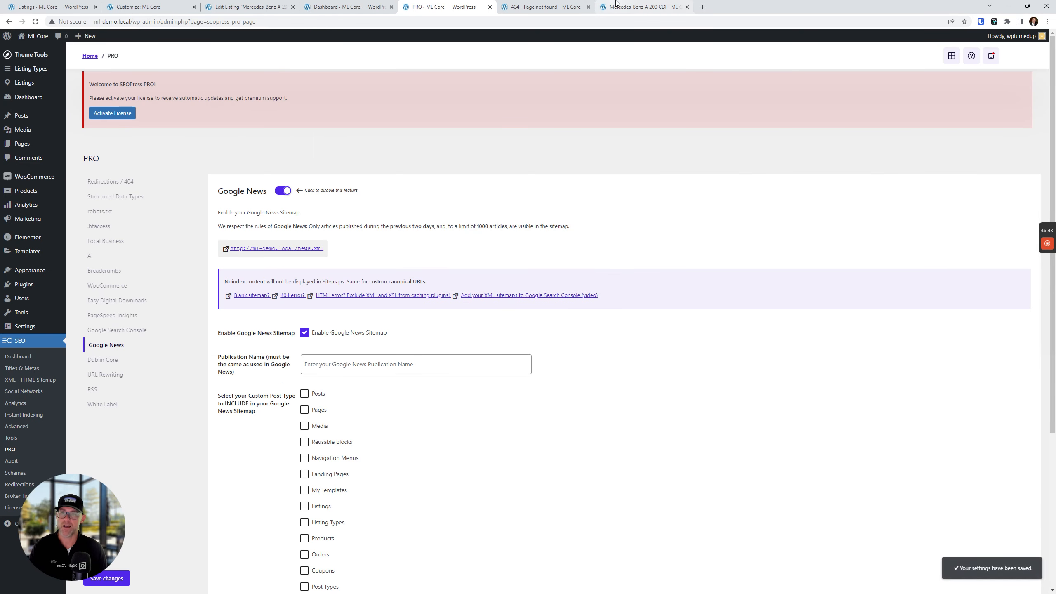
Reload the news.xml page to recheck the sitemap, and go back to the Google News settings.
{"action": "left_click", "coordinate": [541, 7]}
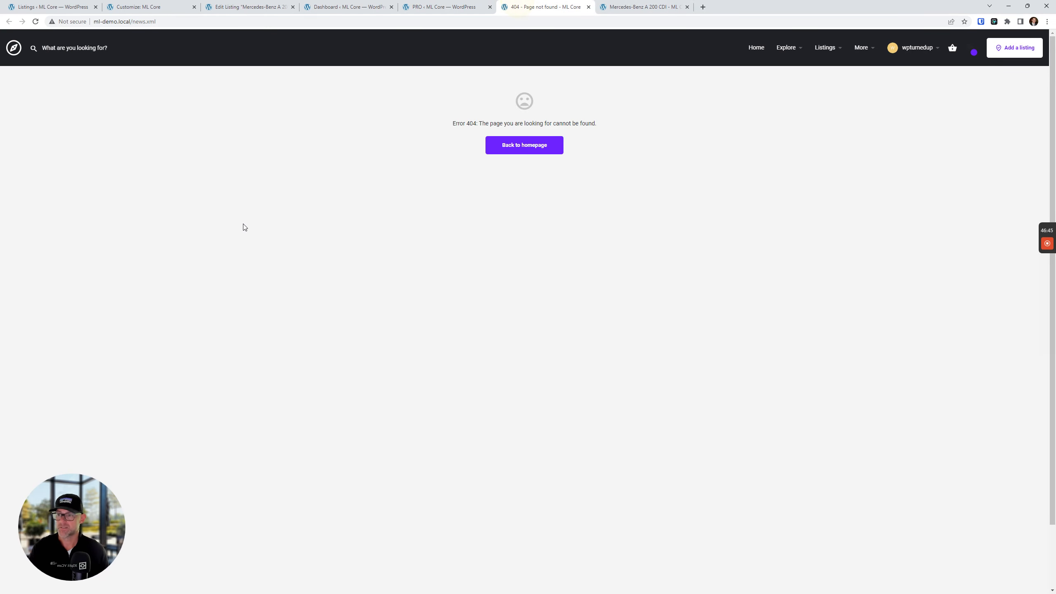
{"action": "left_click", "coordinate": [35, 21]}
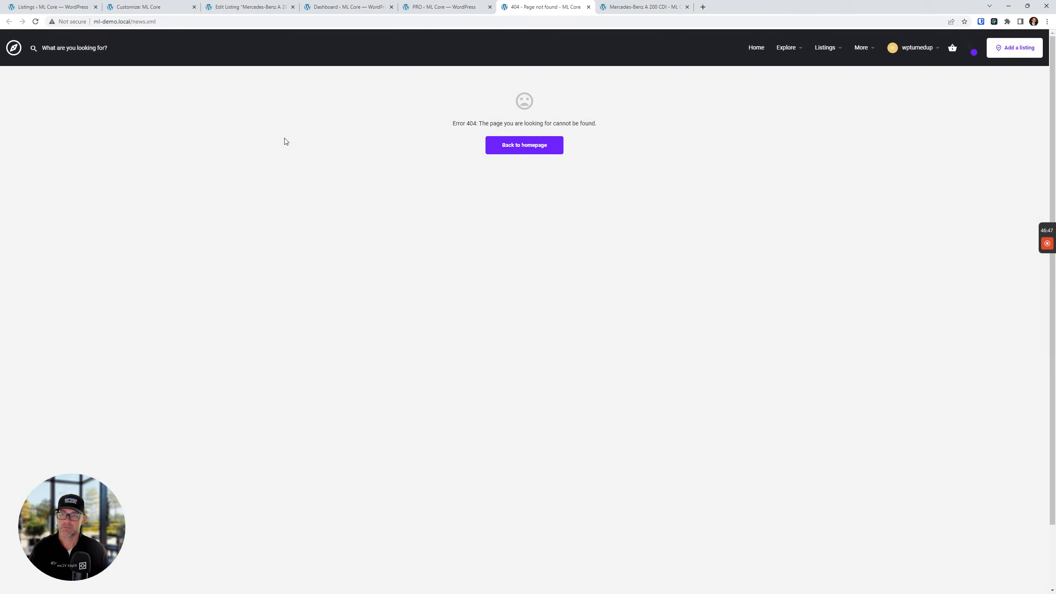
{"action": "left_click", "coordinate": [547, 253]}
{"action": "left_click", "coordinate": [443, 6]}
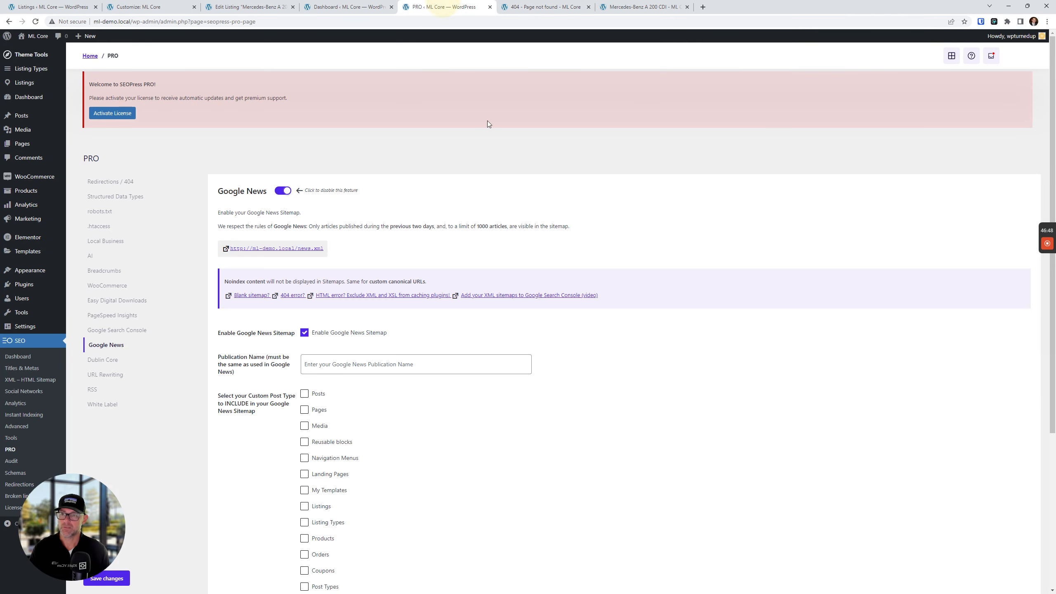
Look over the Google News publication name and custom post type options, and view the news.xml tab once more.
{"action": "left_click", "coordinate": [383, 364]}
{"action": "scroll", "coordinate": [375, 370], "scroll_direction": "down", "scroll_amount": 3}
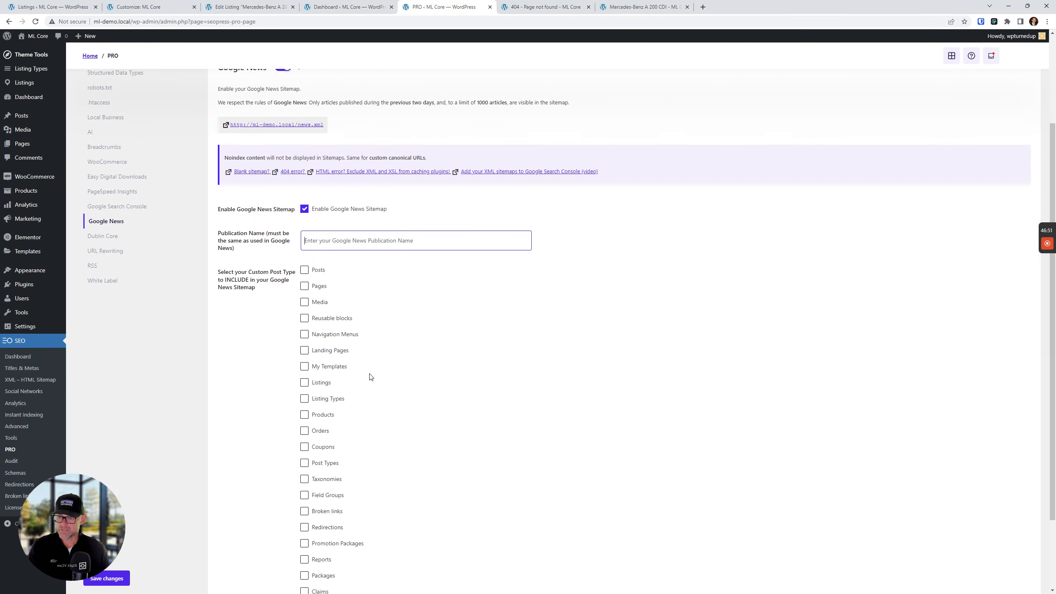
{"action": "scroll", "coordinate": [371, 377], "scroll_direction": "up", "scroll_amount": 3}
{"action": "left_click", "coordinate": [545, 6]}
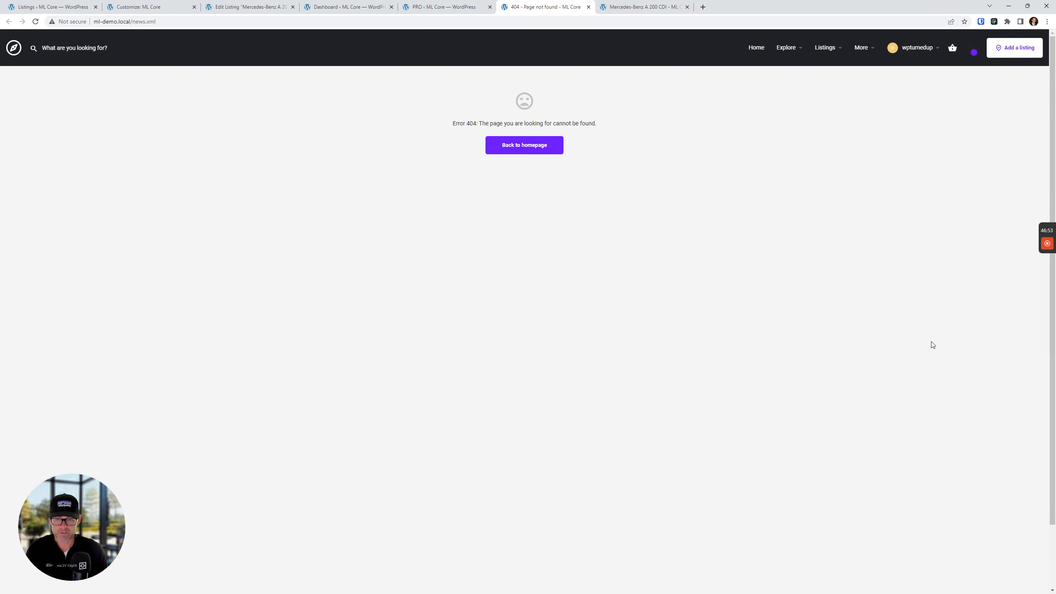
{"action": "left_click", "coordinate": [469, 4]}
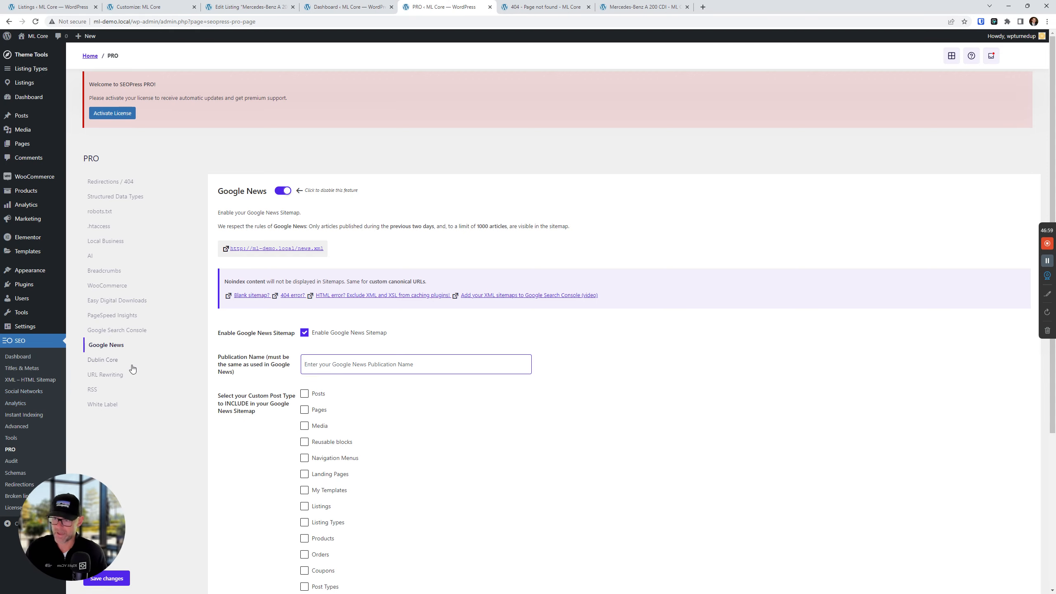
Review the Dublin Core, URL Rewriting and RSS sections of the SEOPress PRO settings.
{"action": "left_click", "coordinate": [97, 361]}
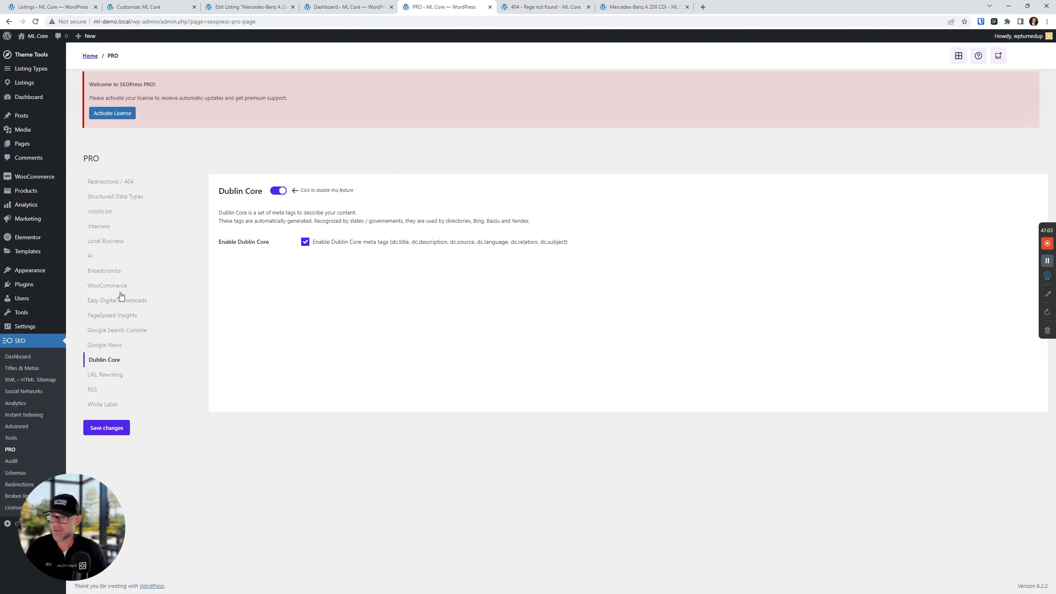
{"action": "left_click", "coordinate": [109, 345]}
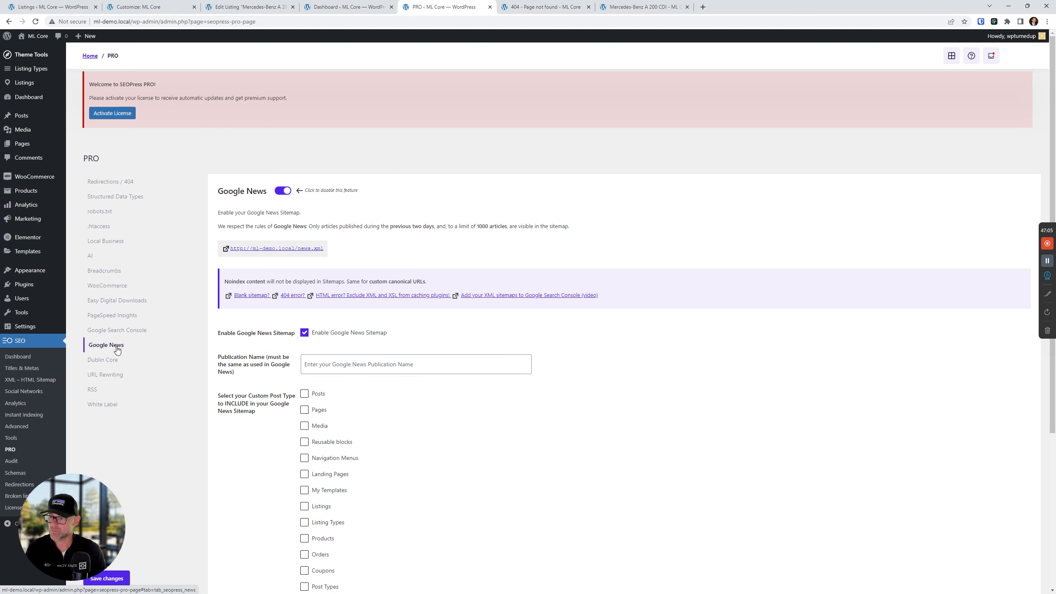
{"action": "left_click", "coordinate": [114, 362]}
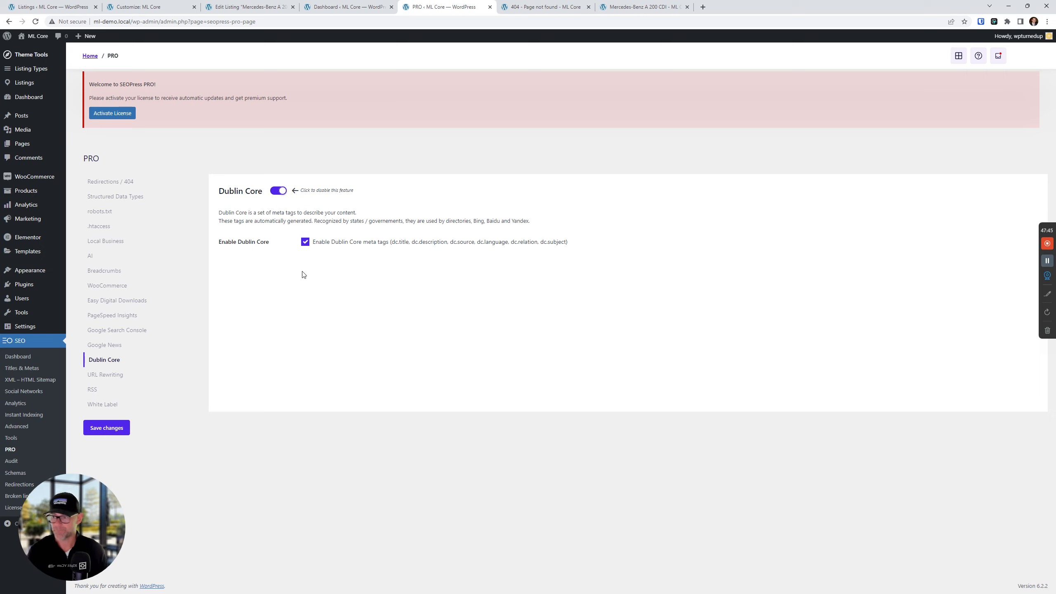
{"action": "left_click", "coordinate": [109, 376]}
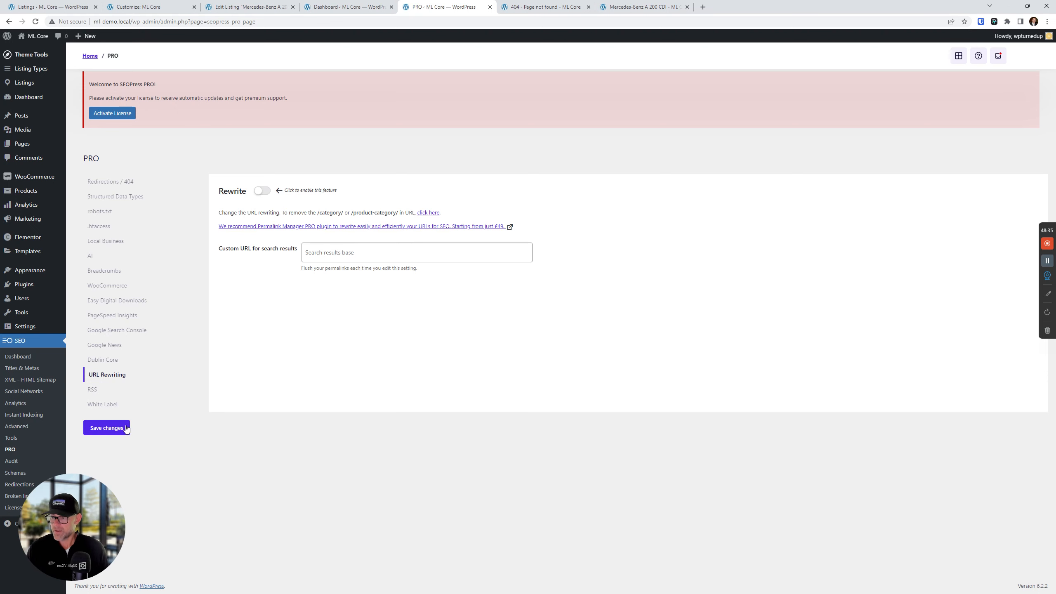
{"action": "left_click", "coordinate": [98, 391]}
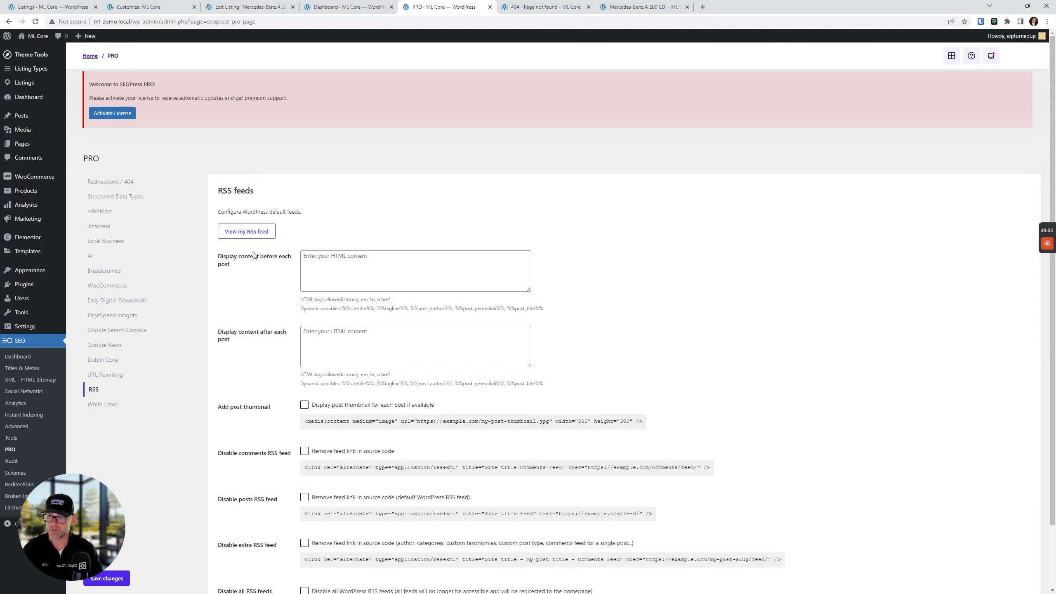
Open the site's RSS feed in a new tab to view it, closing the news.xml and Mercedes-Benz listing tabs.
{"action": "right_click", "coordinate": [256, 232]}
{"action": "left_click", "coordinate": [293, 236]}
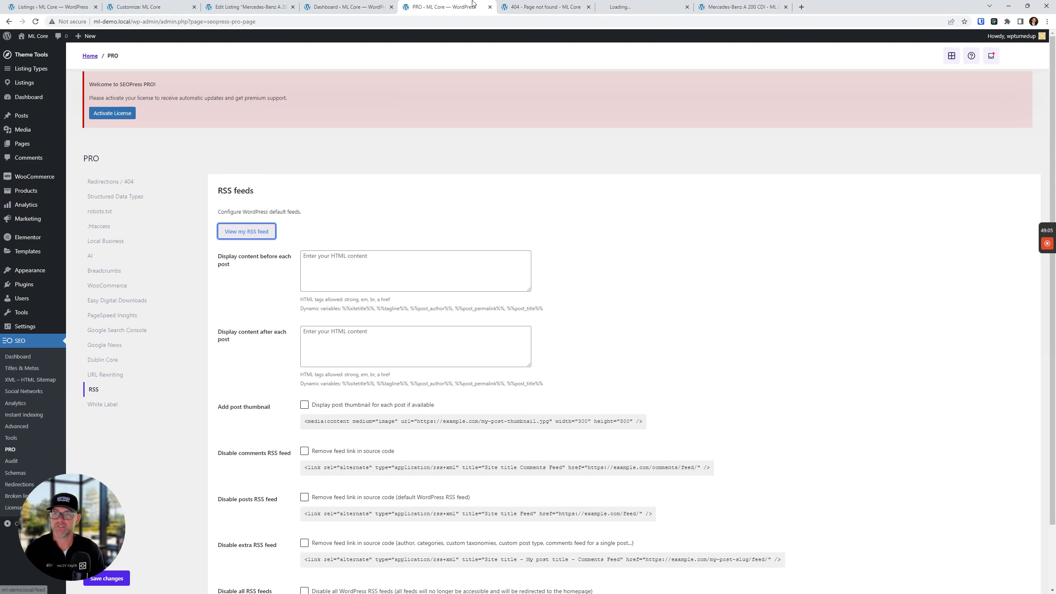
{"action": "left_click", "coordinate": [537, 7]}
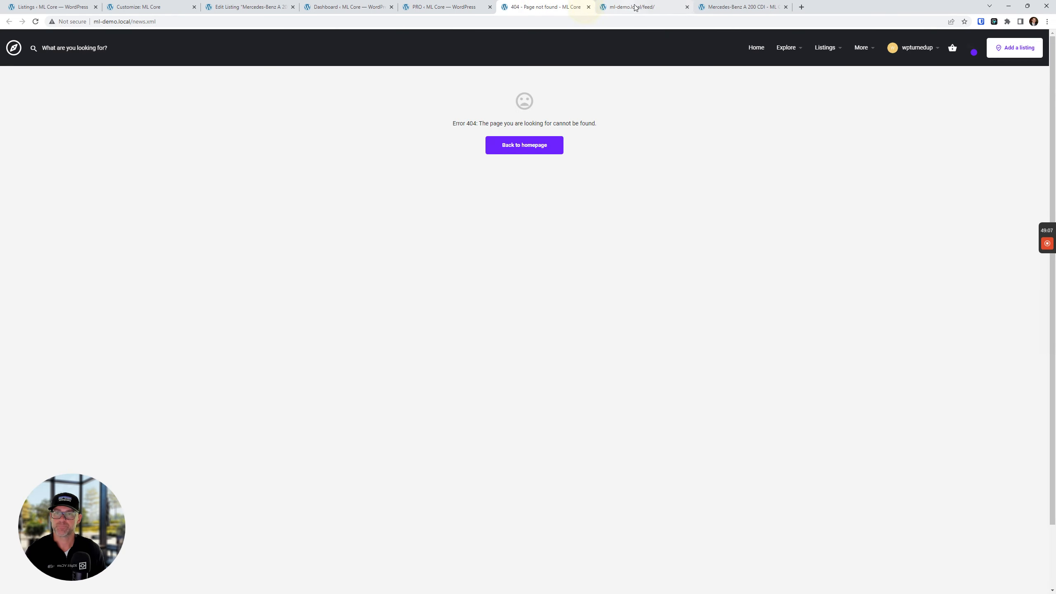
{"action": "left_click", "coordinate": [588, 7]}
{"action": "left_click", "coordinate": [630, 7]}
{"action": "left_click", "coordinate": [687, 7]}
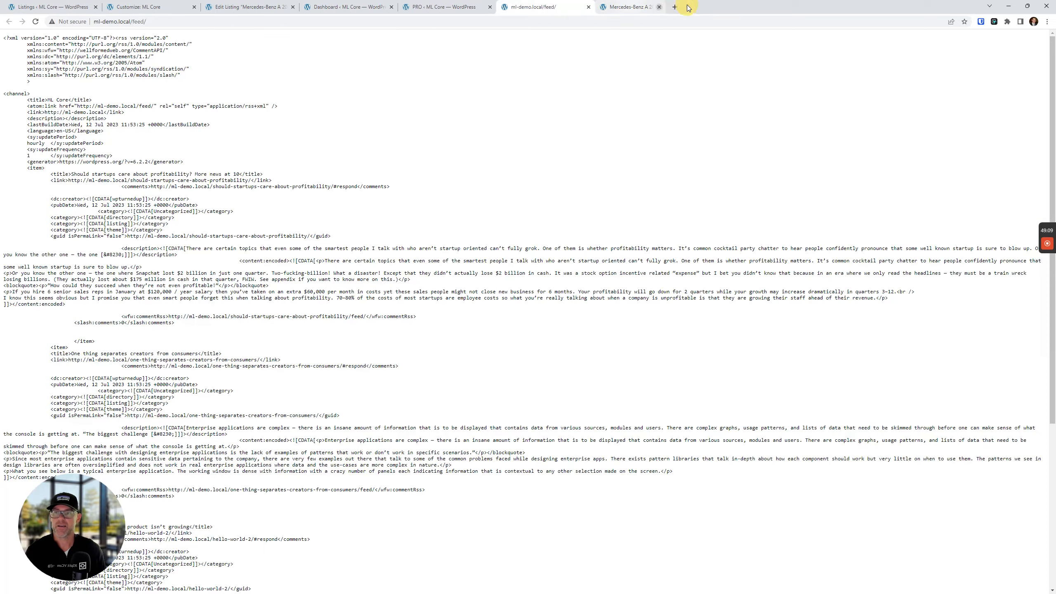
View the MyListing Club website and open its Blog page to see the RSS feed subscription.
{"action": "left_click", "coordinate": [429, 6]}
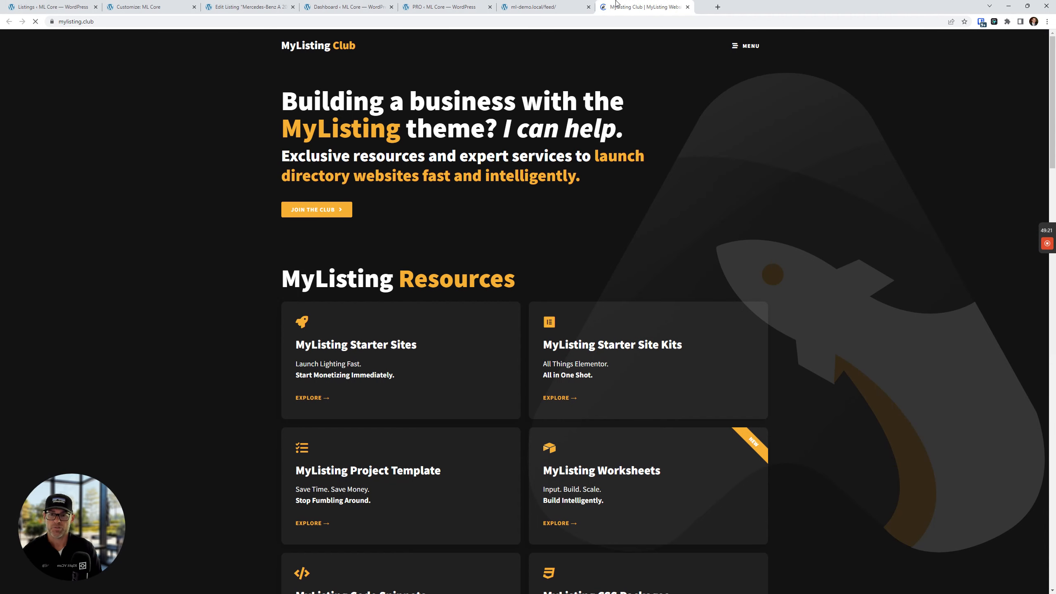
{"action": "scroll", "coordinate": [464, 322], "scroll_direction": "down", "scroll_amount": 10}
{"action": "scroll", "coordinate": [464, 321], "scroll_direction": "down", "scroll_amount": 10}
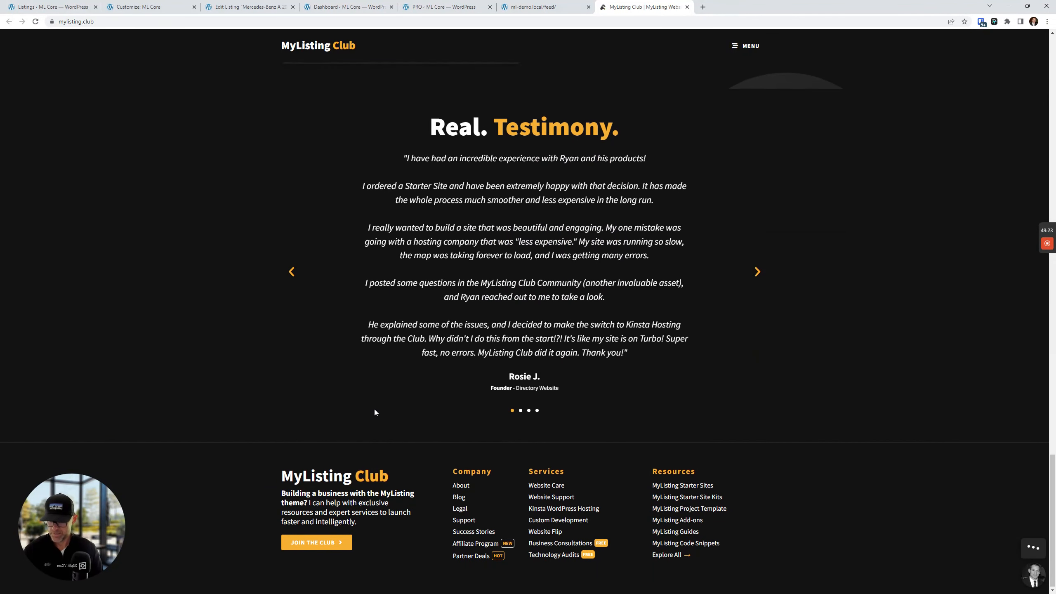
{"action": "left_click", "coordinate": [459, 496]}
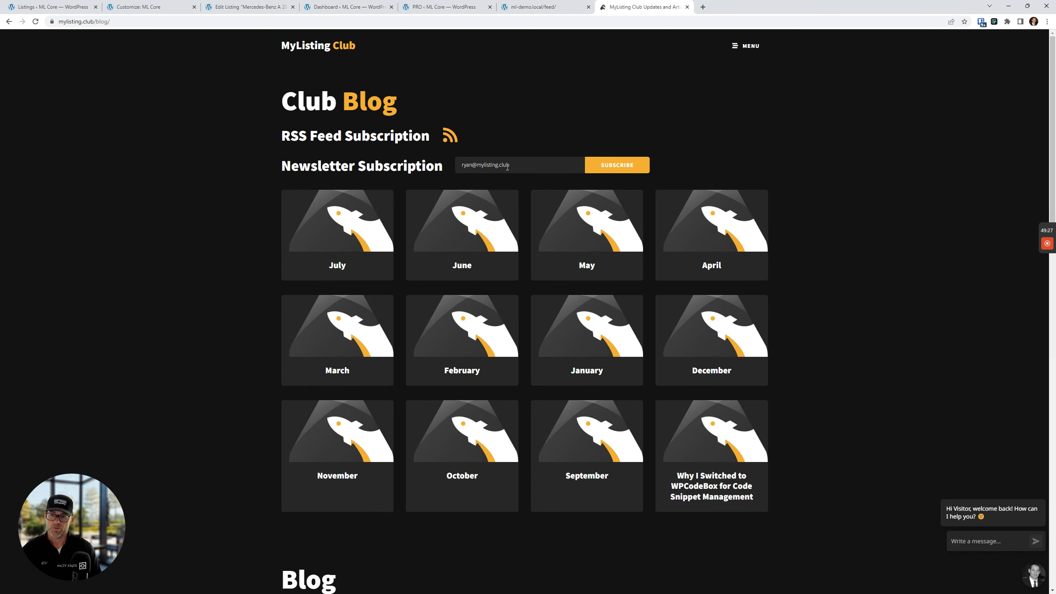
Open the MyListing Club blog's RSS feed and copy its web address.
{"action": "left_click", "coordinate": [504, 165]}
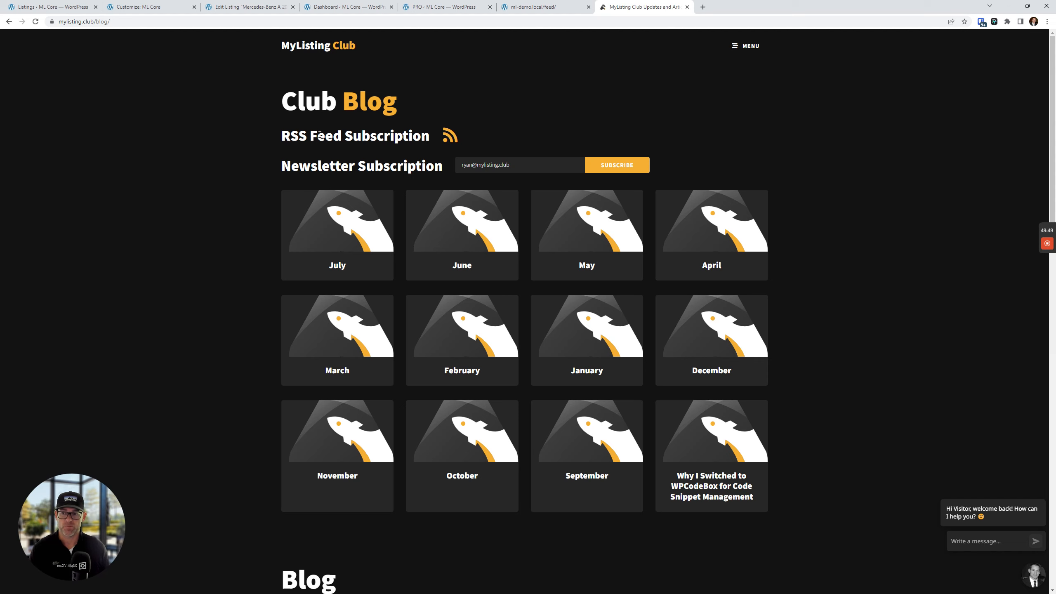
{"action": "left_click", "coordinate": [449, 135]}
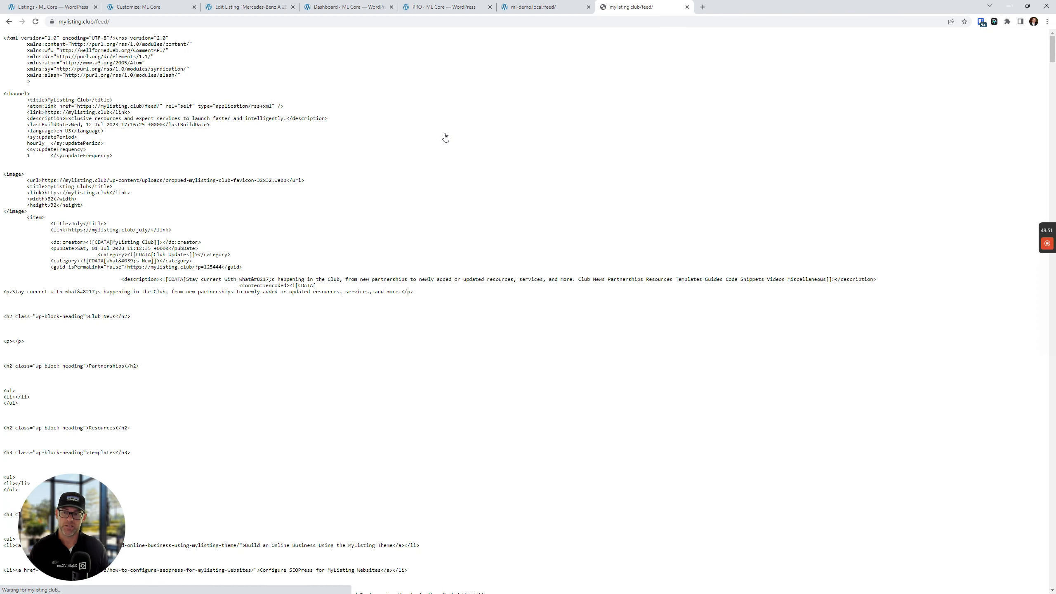
{"action": "left_click", "coordinate": [137, 19]}
{"action": "right_click", "coordinate": [136, 20]}
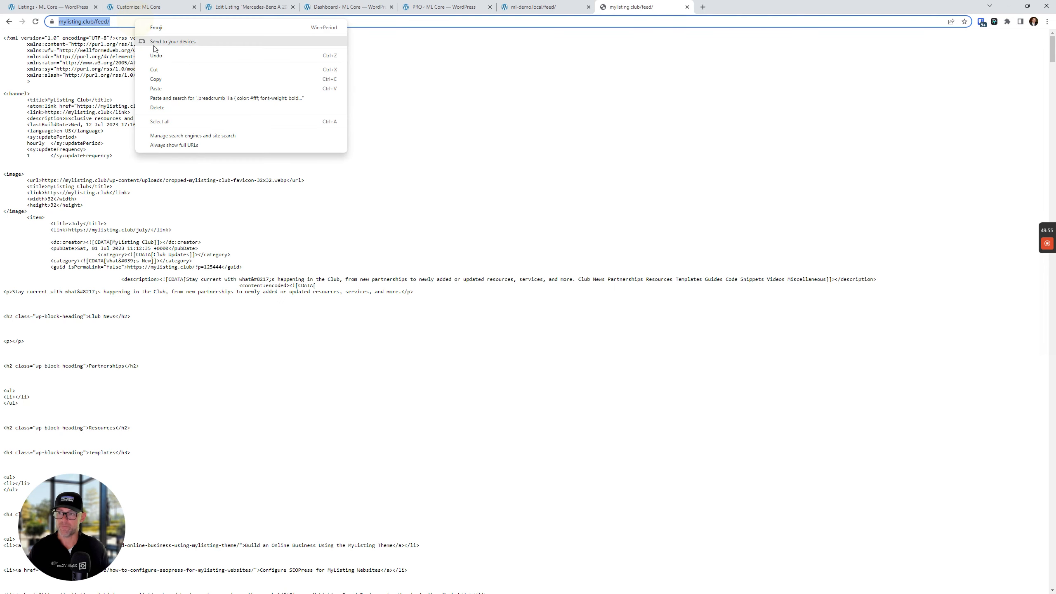
{"action": "left_click", "coordinate": [167, 83]}
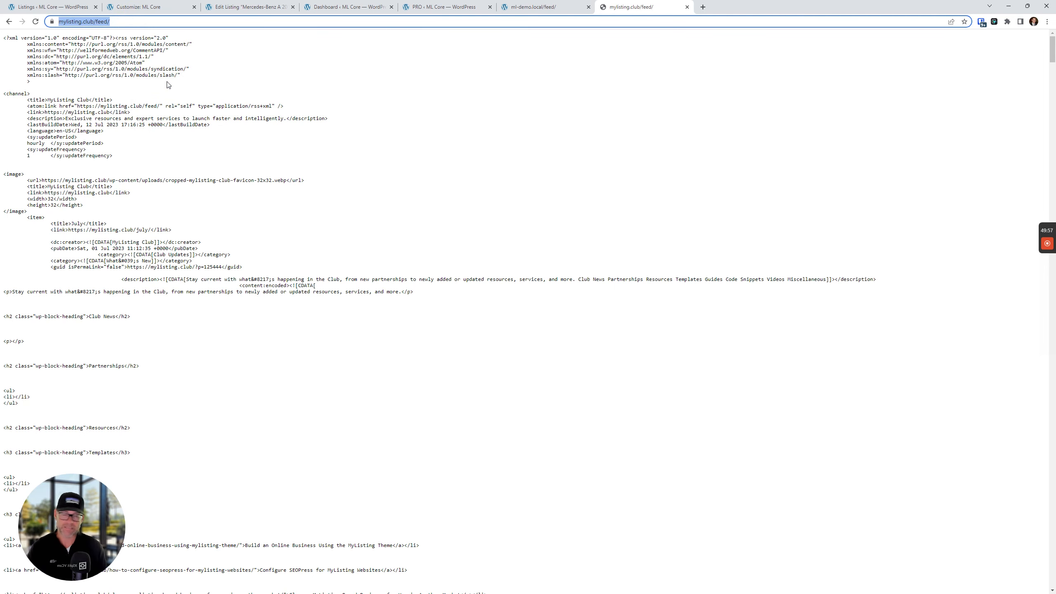
Close both RSS feed tabs and review the RSS feeds options in the SEOPress PRO settings.
{"action": "left_click", "coordinate": [686, 9]}
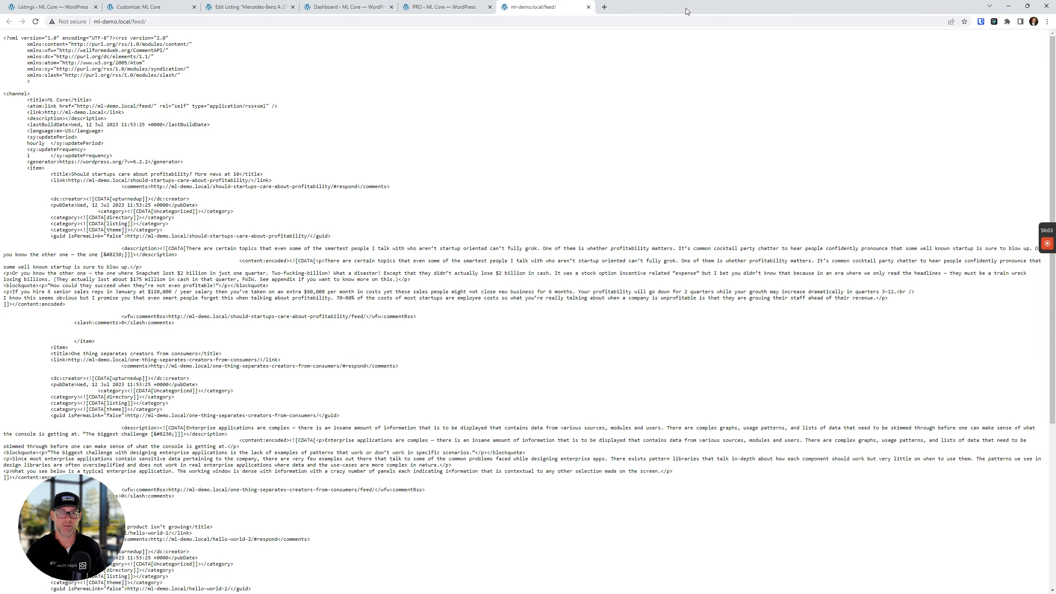
{"action": "left_click", "coordinate": [589, 7]}
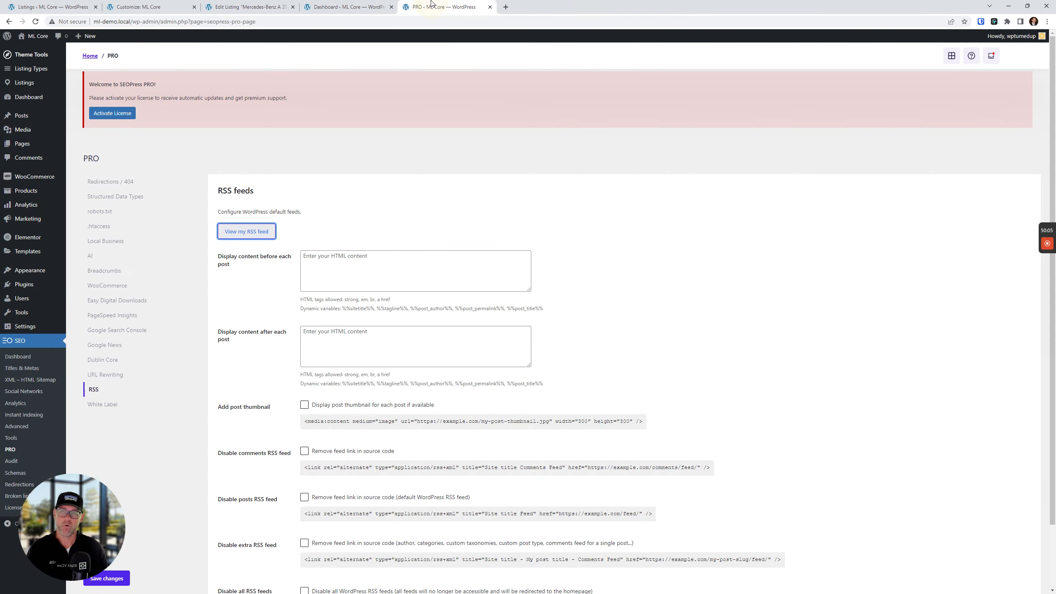
{"action": "scroll", "coordinate": [392, 247], "scroll_direction": "down", "scroll_amount": 2}
{"action": "scroll", "coordinate": [378, 257], "scroll_direction": "up", "scroll_amount": 2}
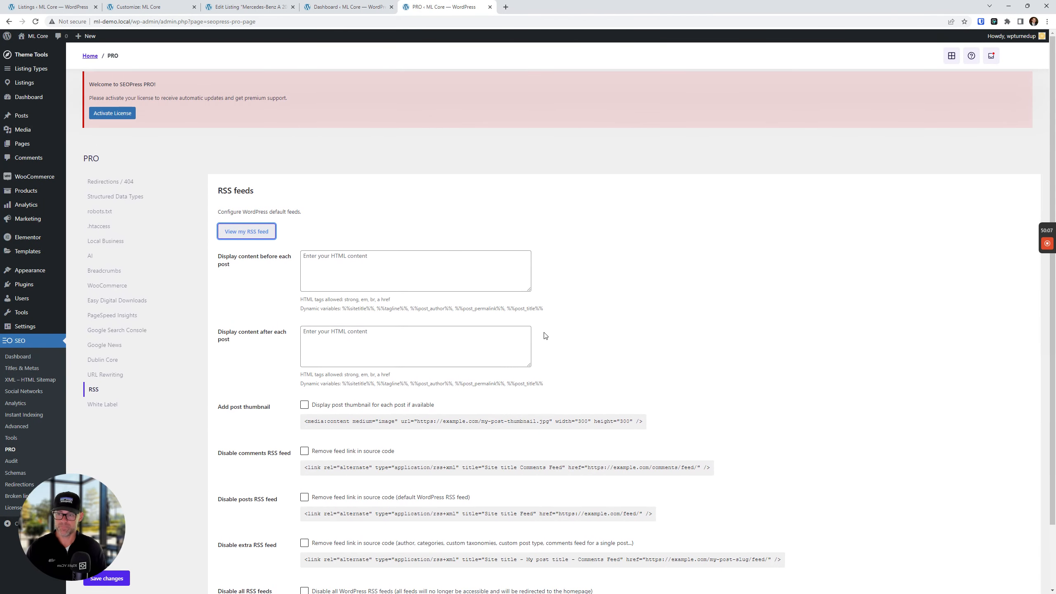
{"action": "scroll", "coordinate": [545, 336], "scroll_direction": "down", "scroll_amount": 2}
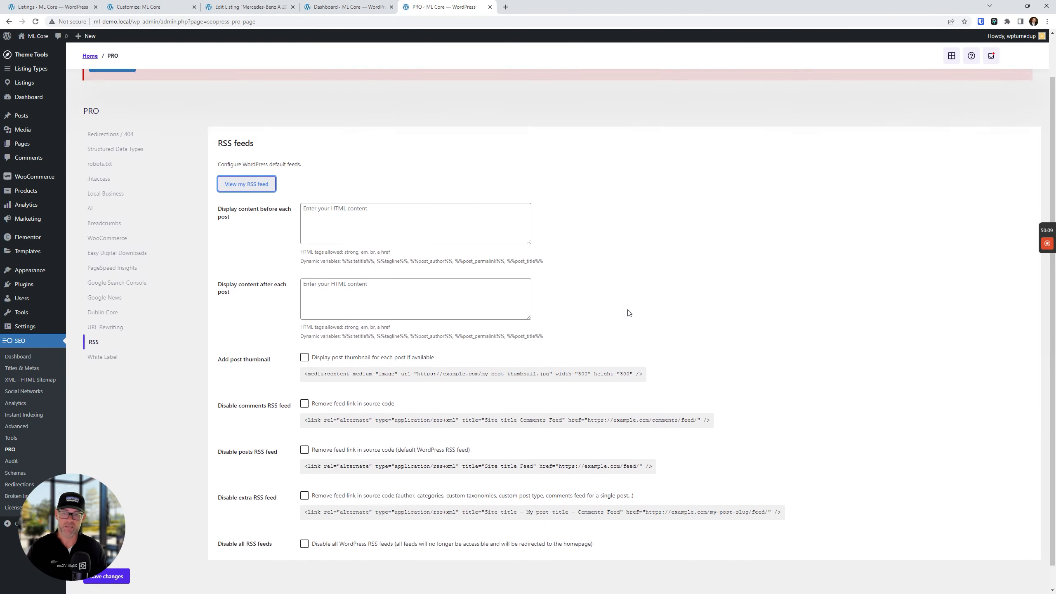
{"action": "scroll", "coordinate": [629, 313], "scroll_direction": "down", "scroll_amount": 1}
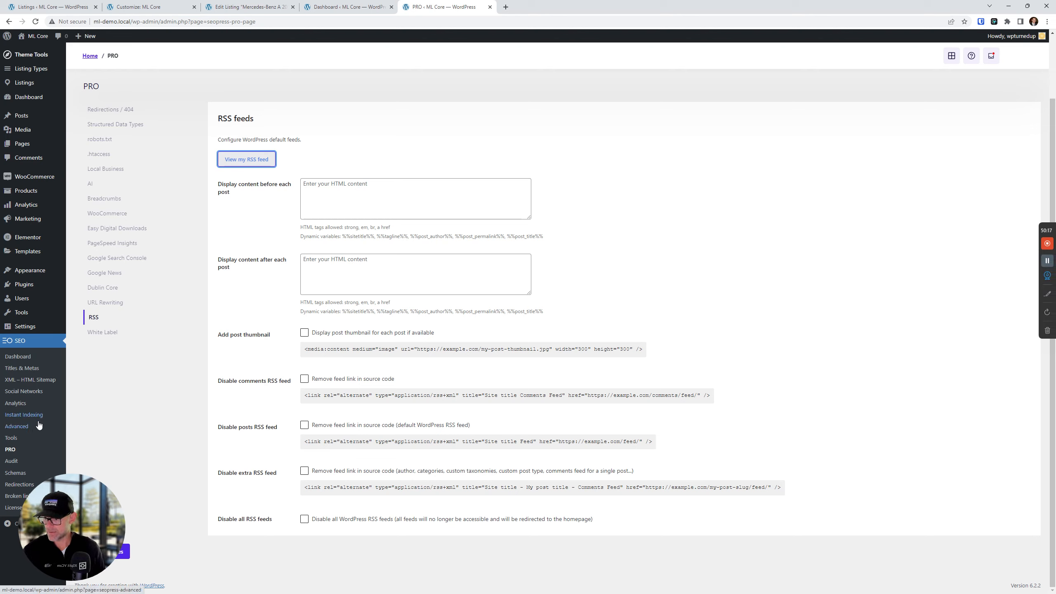
View the Broken links page, then return to the SEO management features on the SEOPress dashboard.
{"action": "left_click", "coordinate": [9, 502]}
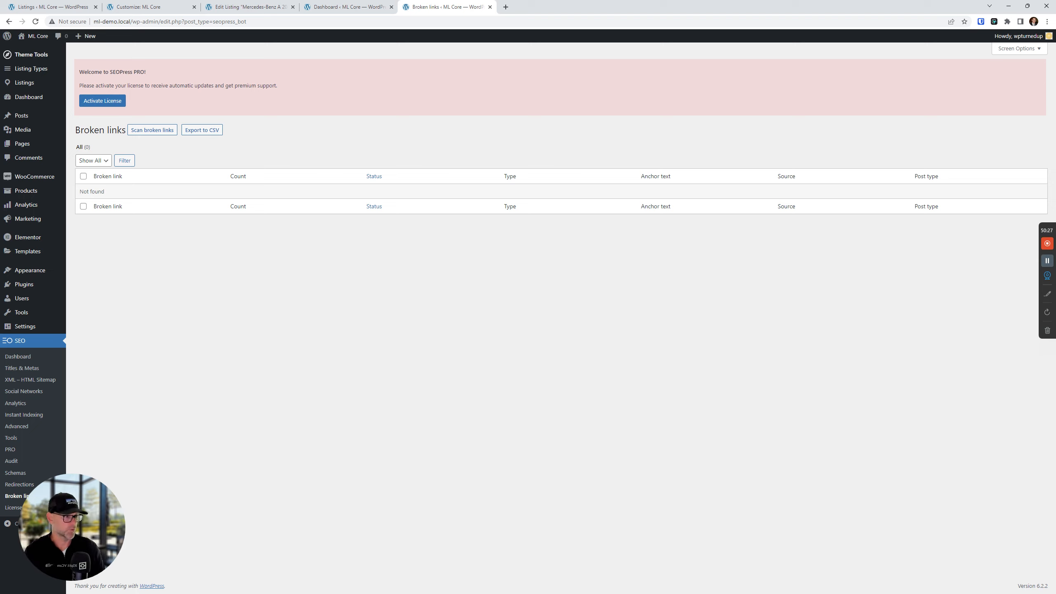
{"action": "left_click", "coordinate": [18, 356]}
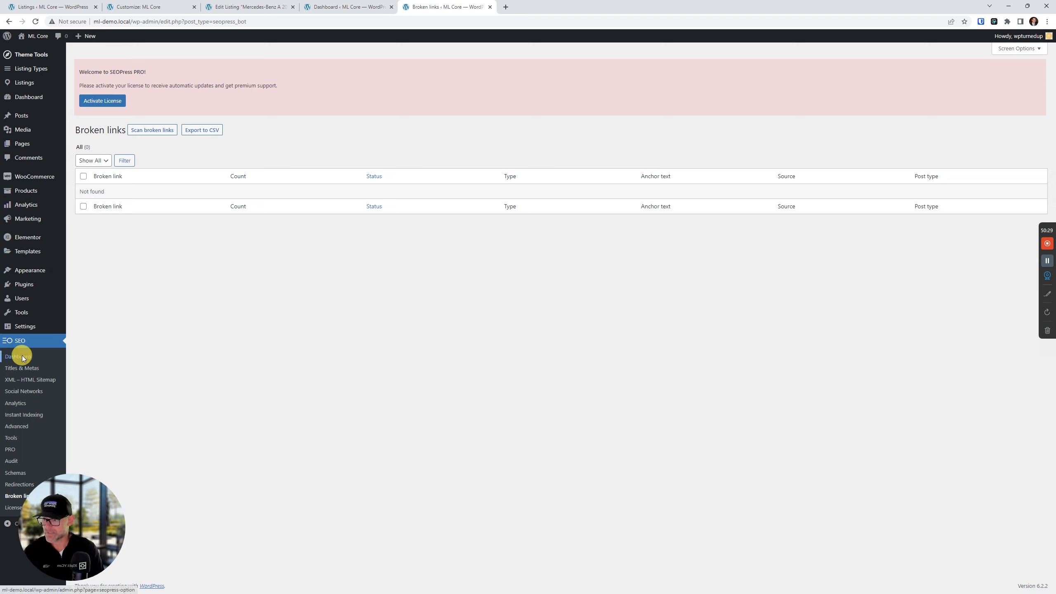
{"action": "scroll", "coordinate": [573, 390], "scroll_direction": "down", "scroll_amount": 3}
{"action": "scroll", "coordinate": [573, 390], "scroll_direction": "down", "scroll_amount": 2}
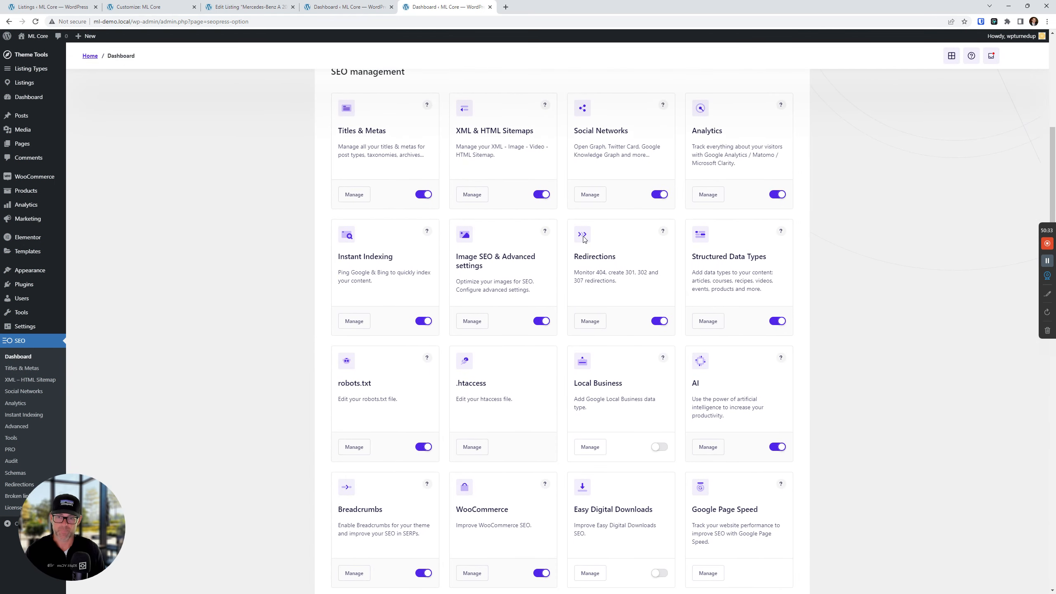
Open the Redirections settings in a new tab and review the 404 monitoring options.
{"action": "right_click", "coordinate": [590, 324]}
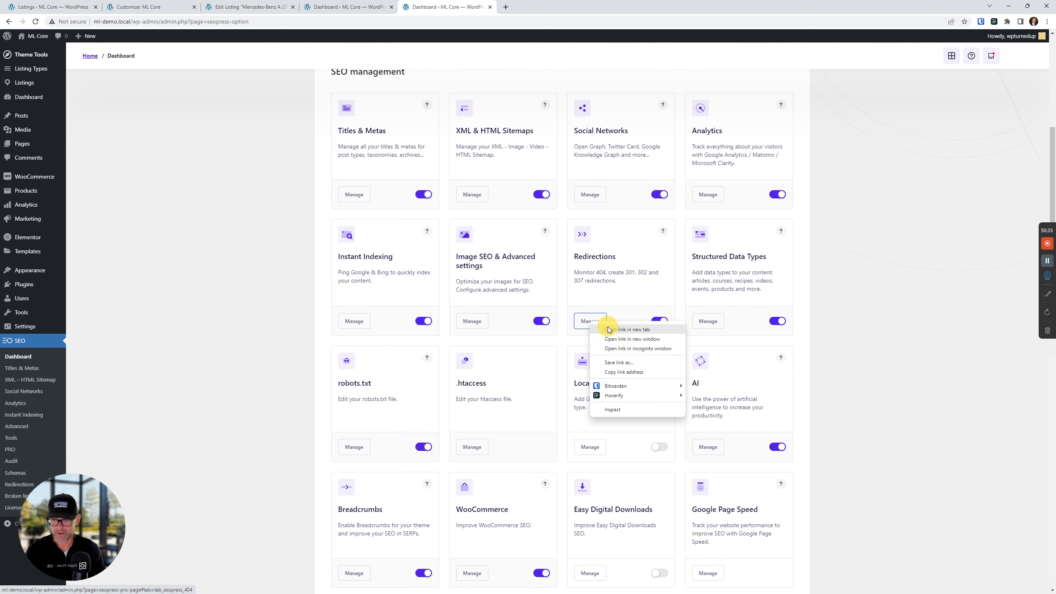
{"action": "left_click", "coordinate": [608, 330]}
{"action": "left_click", "coordinate": [543, 6]}
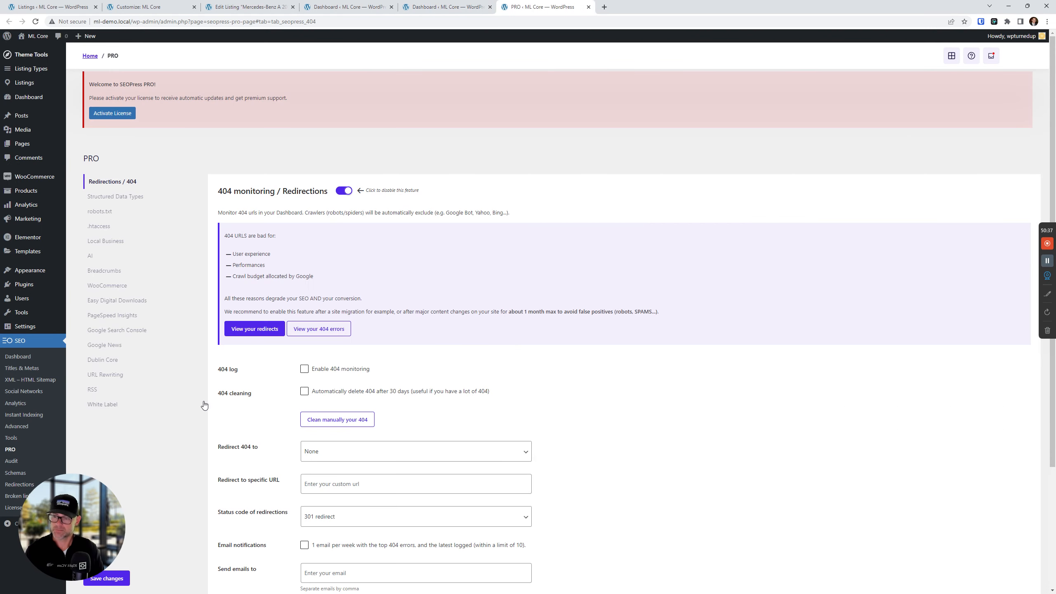
{"action": "scroll", "coordinate": [204, 406], "scroll_direction": "down", "scroll_amount": 4}
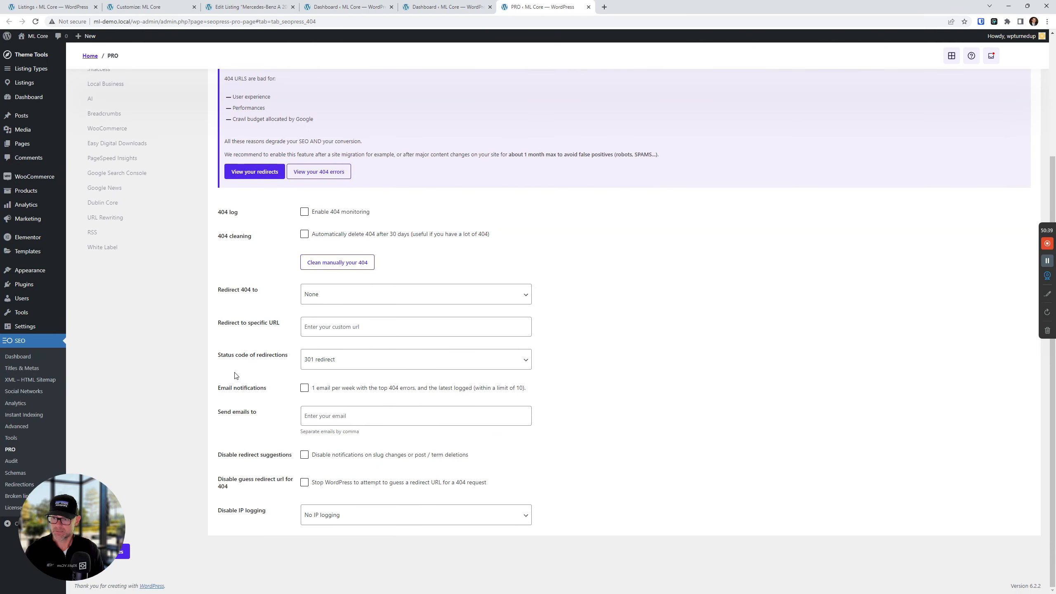
{"action": "scroll", "coordinate": [235, 376], "scroll_direction": "up", "scroll_amount": 4}
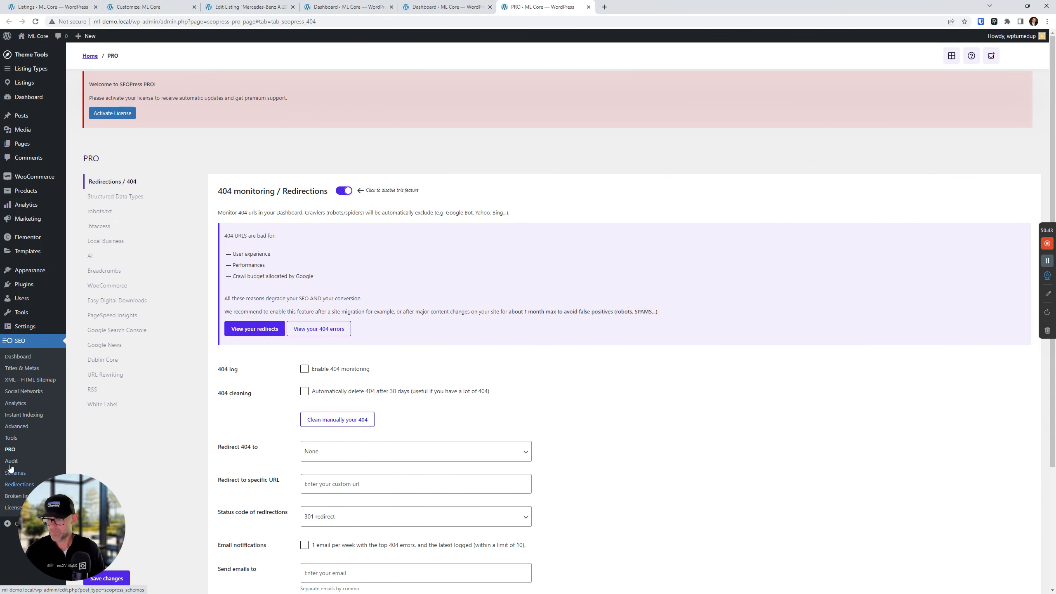
Look through the SEOPress dashboard features again and open the Broken links page.
{"action": "left_click", "coordinate": [17, 356]}
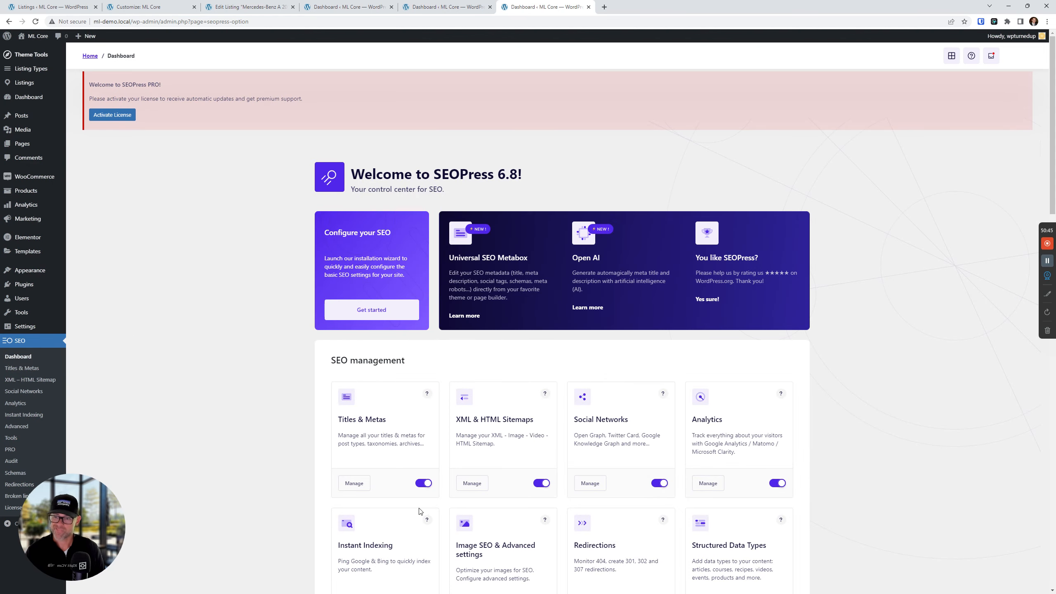
{"action": "scroll", "coordinate": [420, 511], "scroll_direction": "down", "scroll_amount": 5}
{"action": "scroll", "coordinate": [693, 477], "scroll_direction": "down", "scroll_amount": 1}
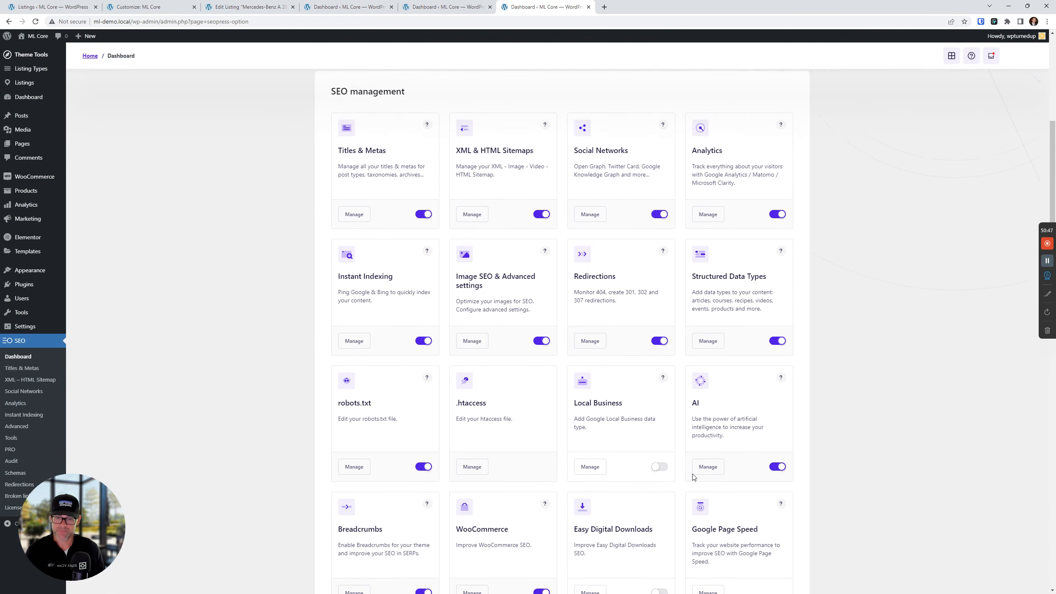
{"action": "scroll", "coordinate": [693, 477], "scroll_direction": "down", "scroll_amount": 1}
{"action": "right_click", "coordinate": [592, 280]}
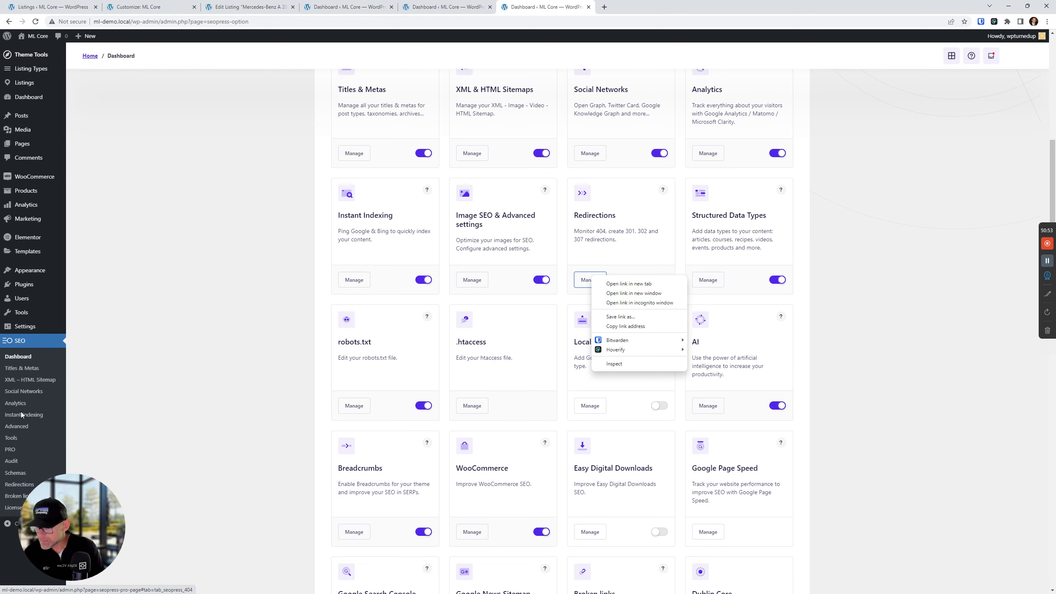
{"action": "left_click", "coordinate": [17, 496]}
{"action": "left_click", "coordinate": [18, 496]}
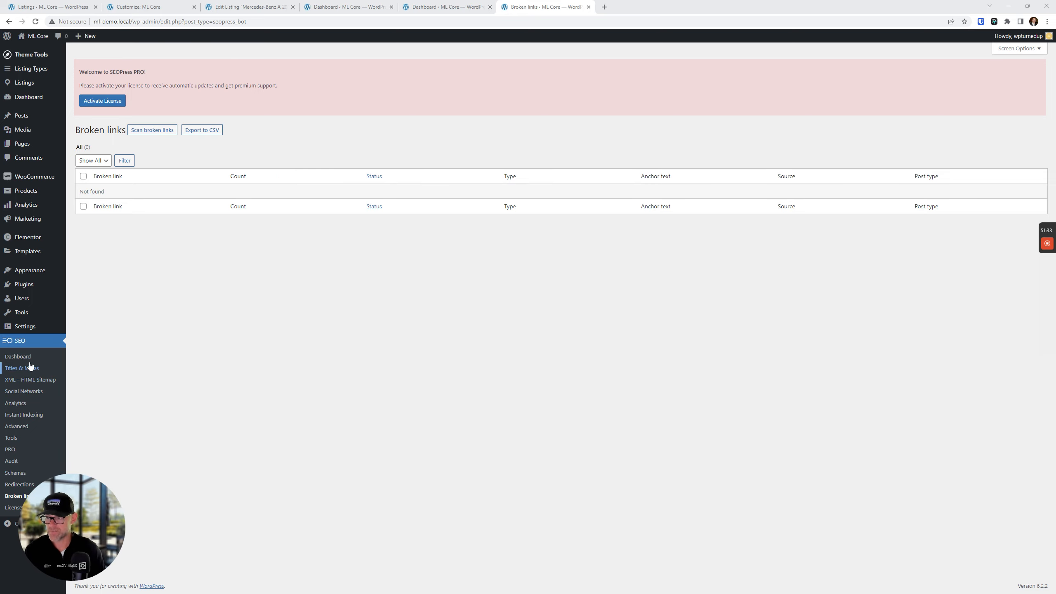
Disable the Broken links and Google News Sitemap features on the SEOPress dashboard.
{"action": "left_click", "coordinate": [19, 357]}
{"action": "scroll", "coordinate": [474, 536], "scroll_direction": "down", "scroll_amount": 5}
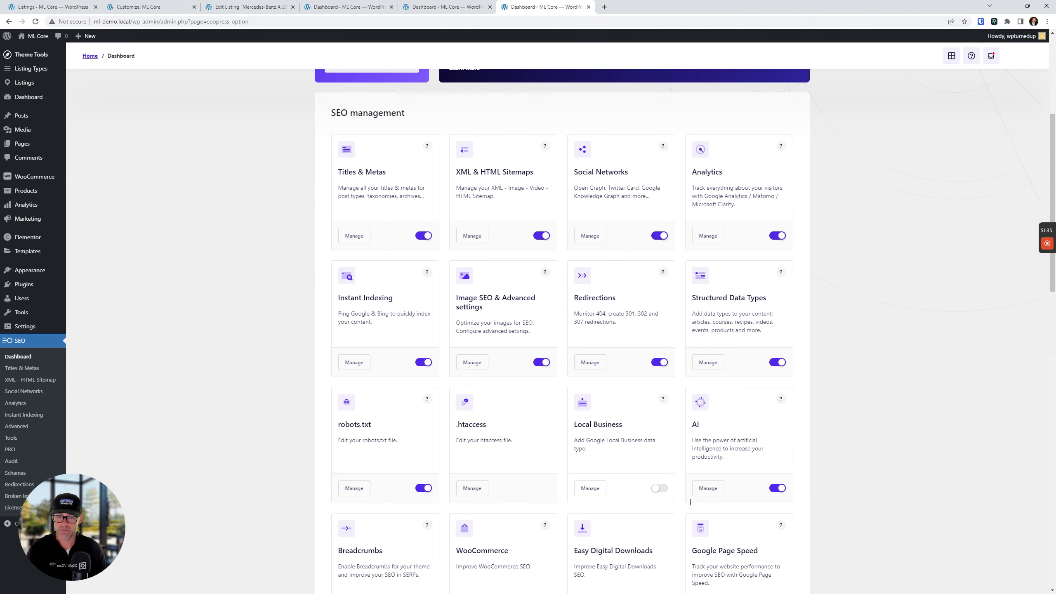
{"action": "scroll", "coordinate": [610, 413], "scroll_direction": "down", "scroll_amount": 3}
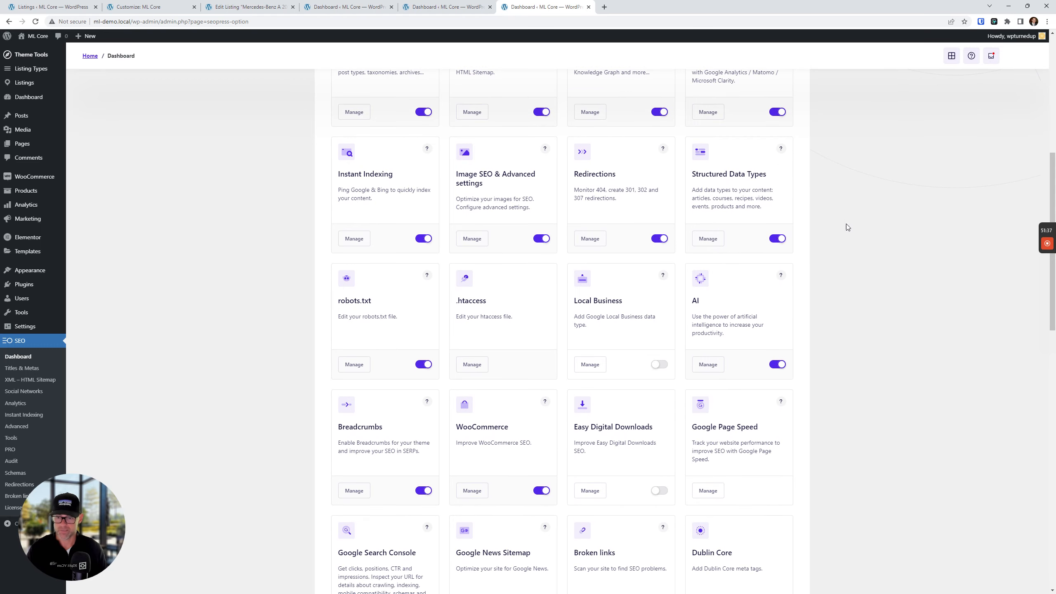
{"action": "scroll", "coordinate": [320, 439], "scroll_direction": "up", "scroll_amount": 2}
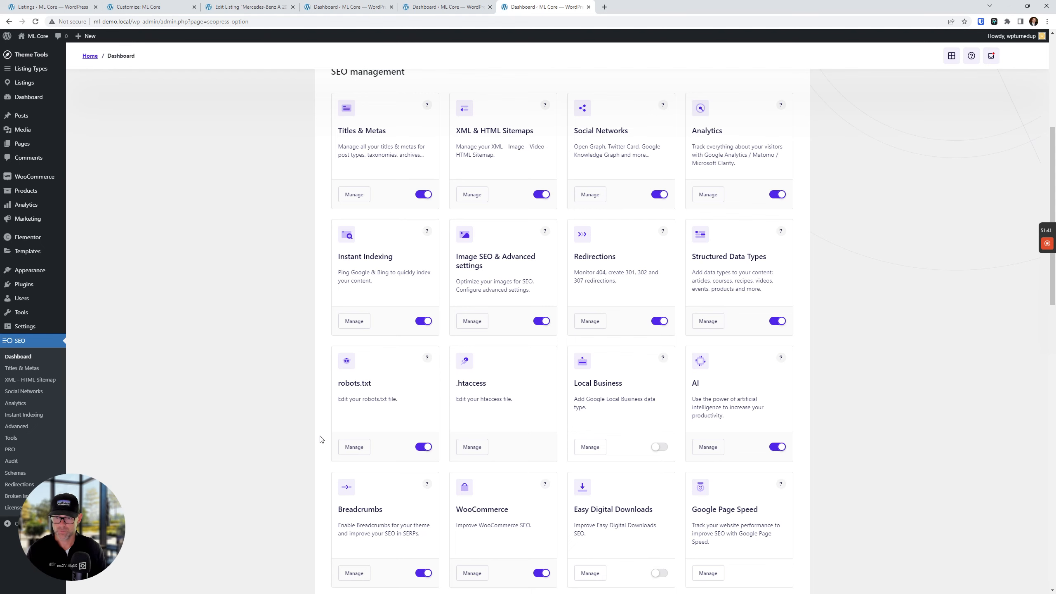
{"action": "scroll", "coordinate": [551, 474], "scroll_direction": "down", "scroll_amount": 6}
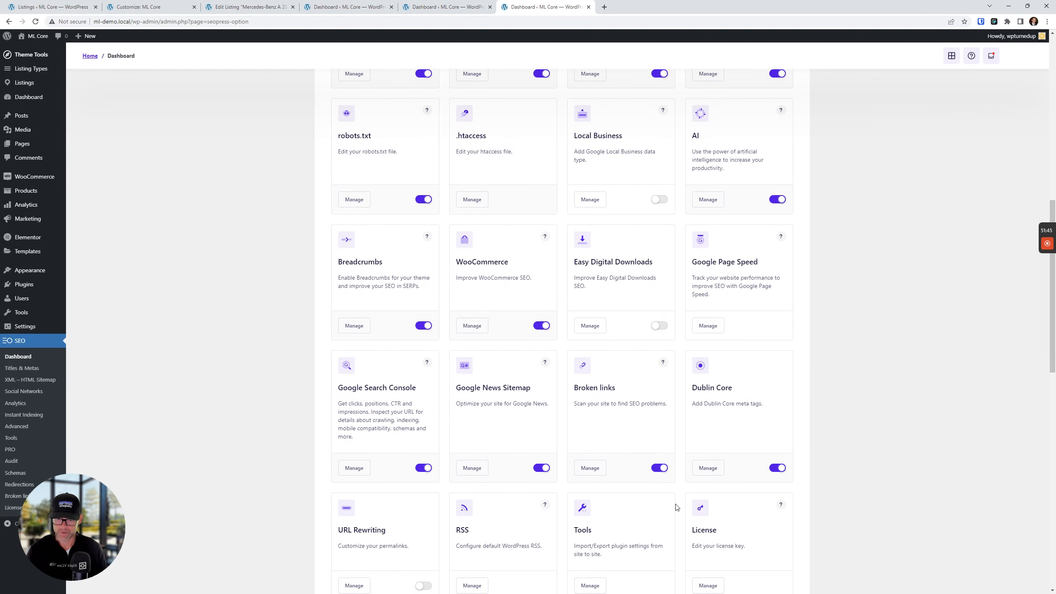
{"action": "left_click", "coordinate": [659, 468]}
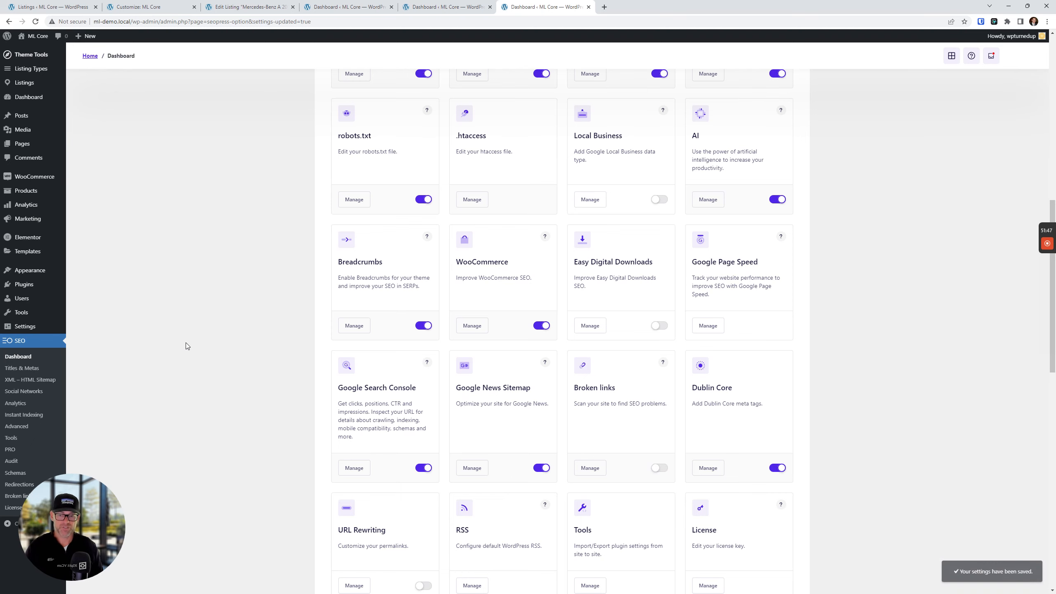
{"action": "left_click", "coordinate": [542, 468]}
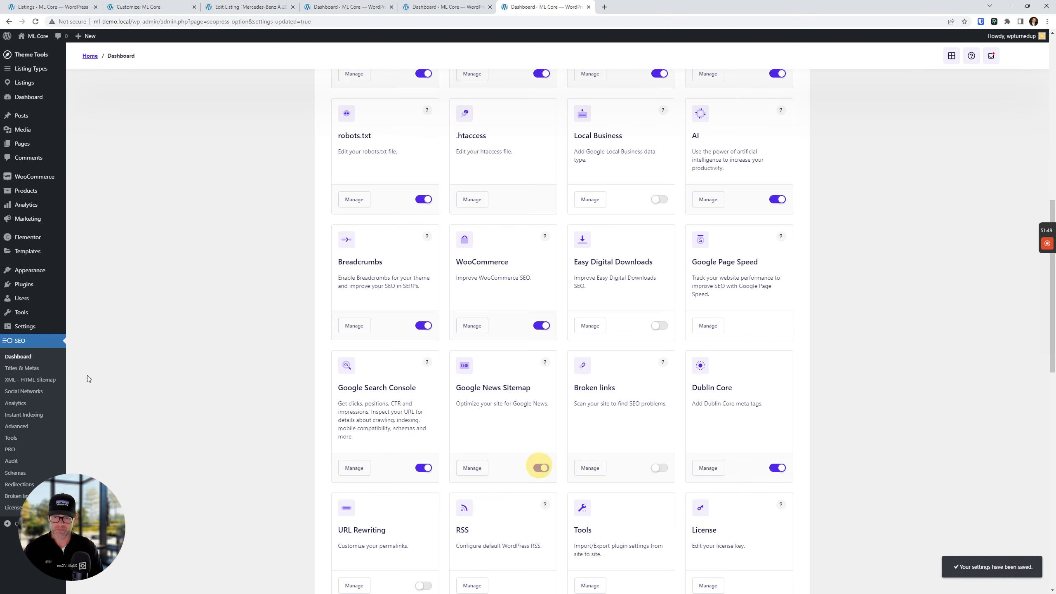
Review the feature cards, setup checklist and site overview on the SEOPress dashboard.
{"action": "scroll", "coordinate": [540, 375], "scroll_direction": "down", "scroll_amount": 3}
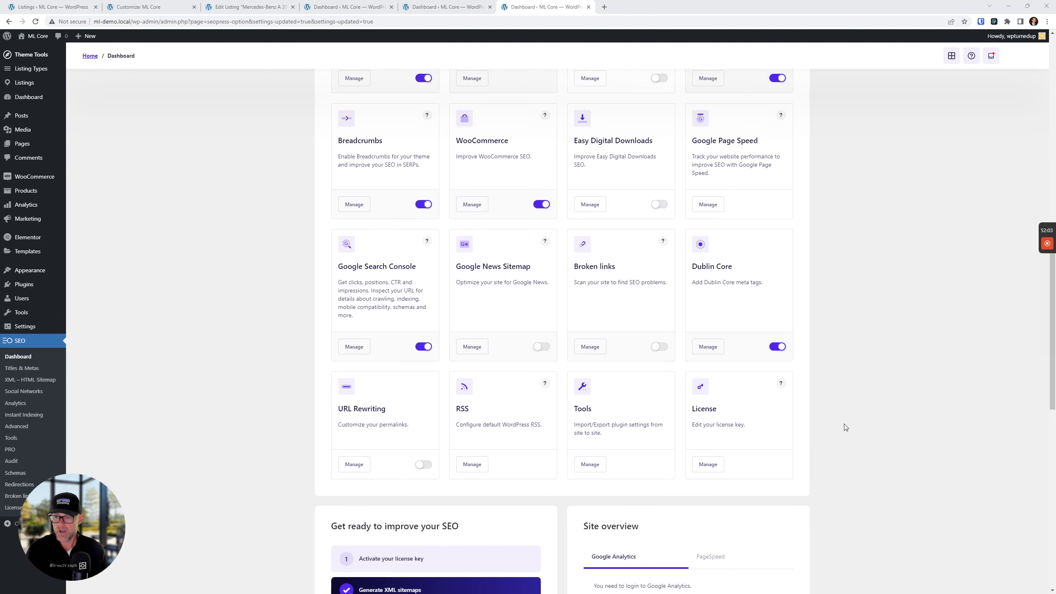
{"action": "scroll", "coordinate": [845, 427], "scroll_direction": "up", "scroll_amount": 2}
{"action": "scroll", "coordinate": [844, 427], "scroll_direction": "down", "scroll_amount": 1}
{"action": "scroll", "coordinate": [844, 427], "scroll_direction": "up", "scroll_amount": 5}
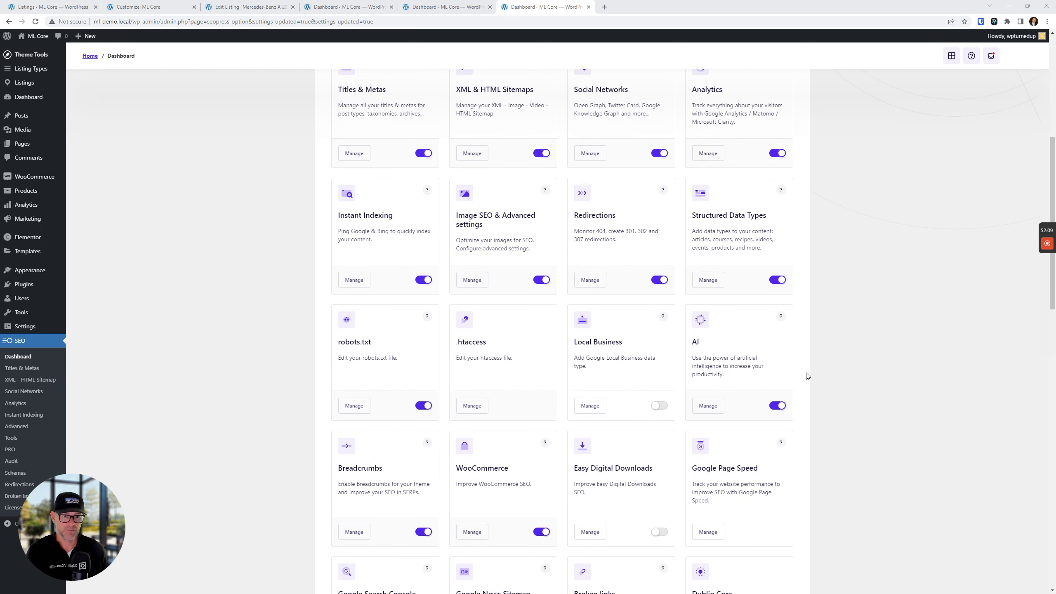
{"action": "scroll", "coordinate": [815, 412], "scroll_direction": "up", "scroll_amount": 1}
{"action": "scroll", "coordinate": [816, 418], "scroll_direction": "down", "scroll_amount": 13}
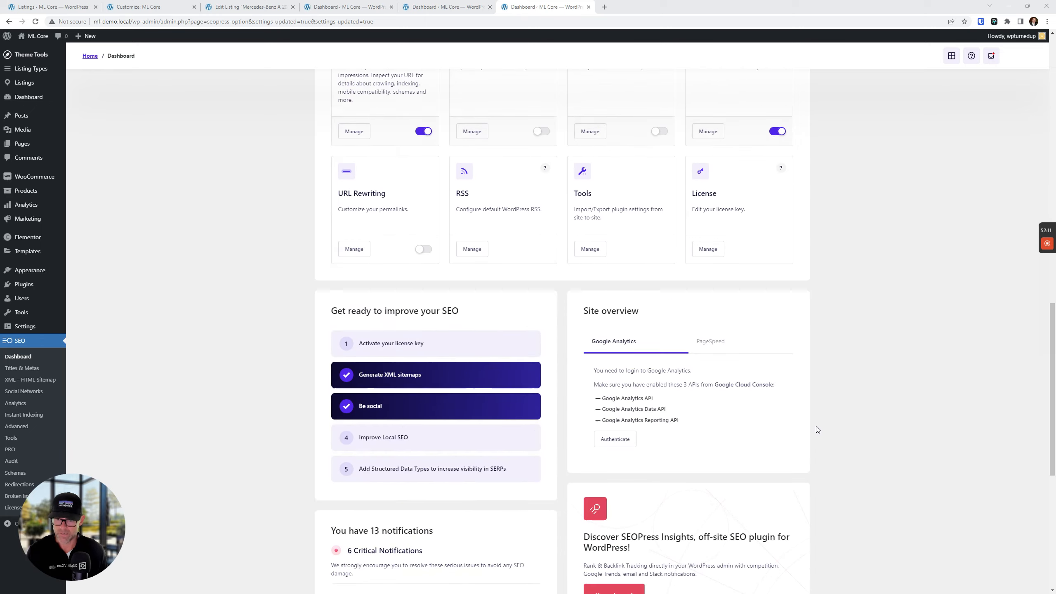
{"action": "scroll", "coordinate": [817, 426], "scroll_direction": "up", "scroll_amount": 5}
{"action": "scroll", "coordinate": [816, 426], "scroll_direction": "up", "scroll_amount": 12}
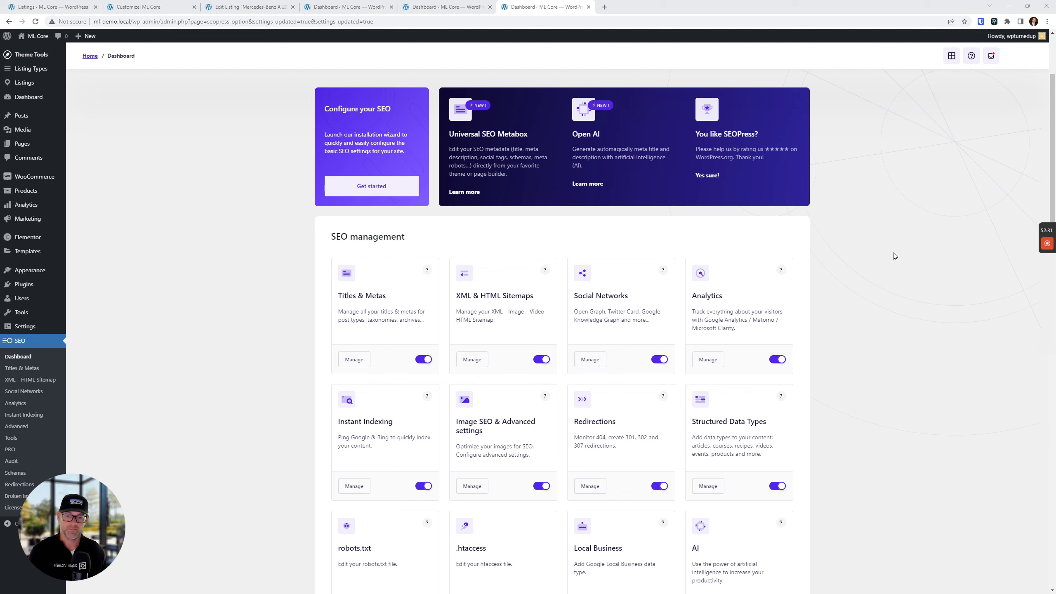
{"action": "scroll", "coordinate": [893, 252], "scroll_direction": "down", "scroll_amount": 6}
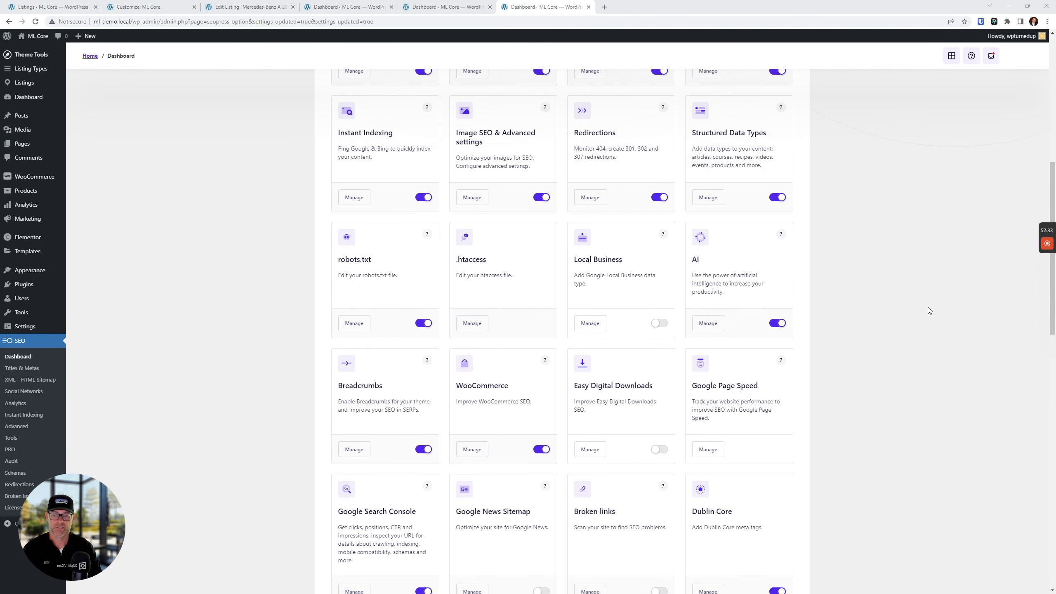
{"action": "scroll", "coordinate": [930, 316], "scroll_direction": "down", "scroll_amount": 3}
{"action": "scroll", "coordinate": [929, 324], "scroll_direction": "up", "scroll_amount": 7}
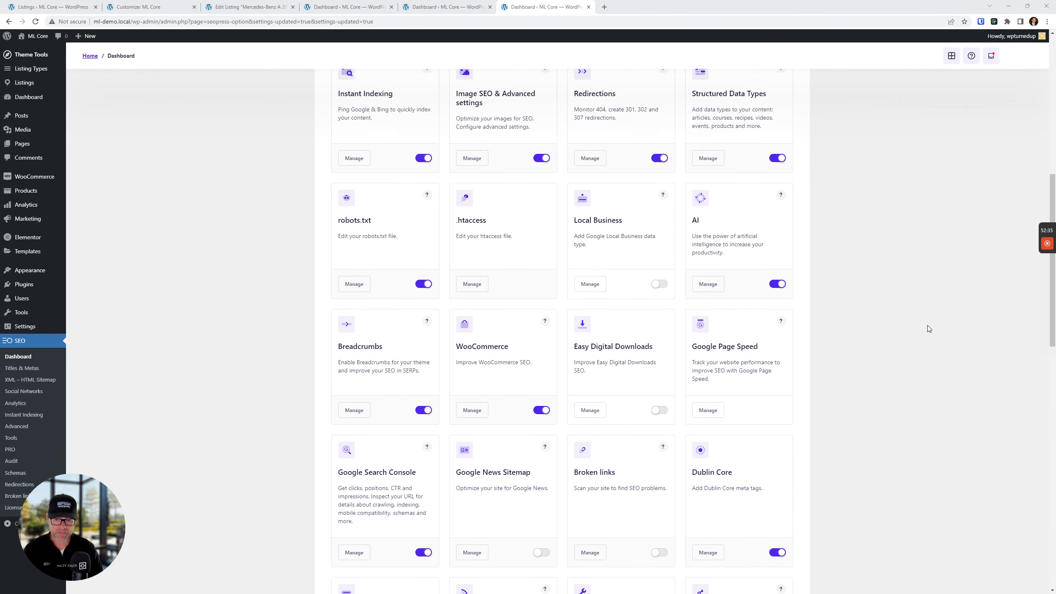
{"action": "scroll", "coordinate": [927, 336], "scroll_direction": "up", "scroll_amount": 5}
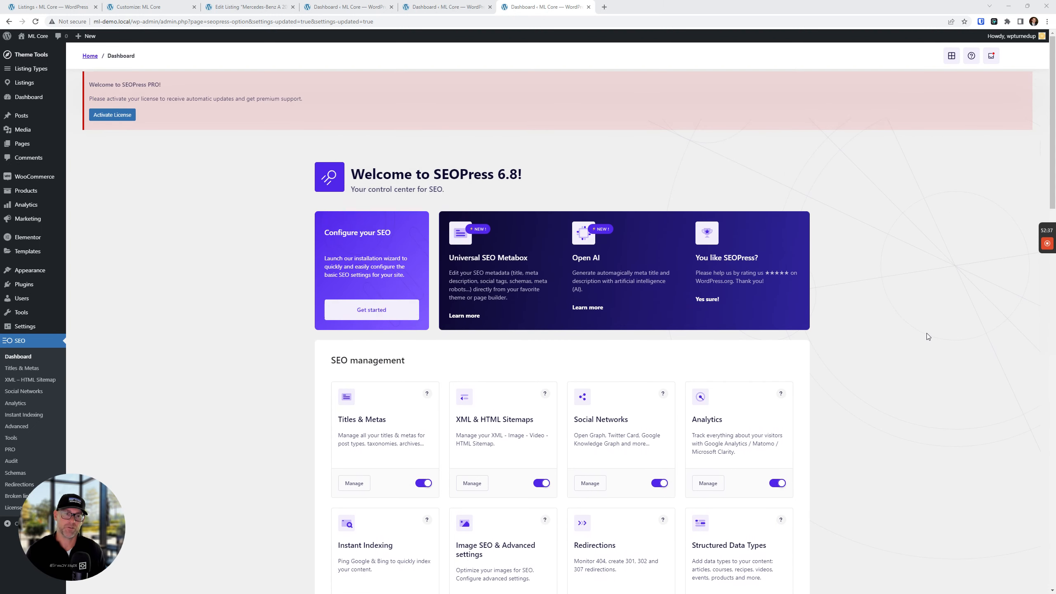